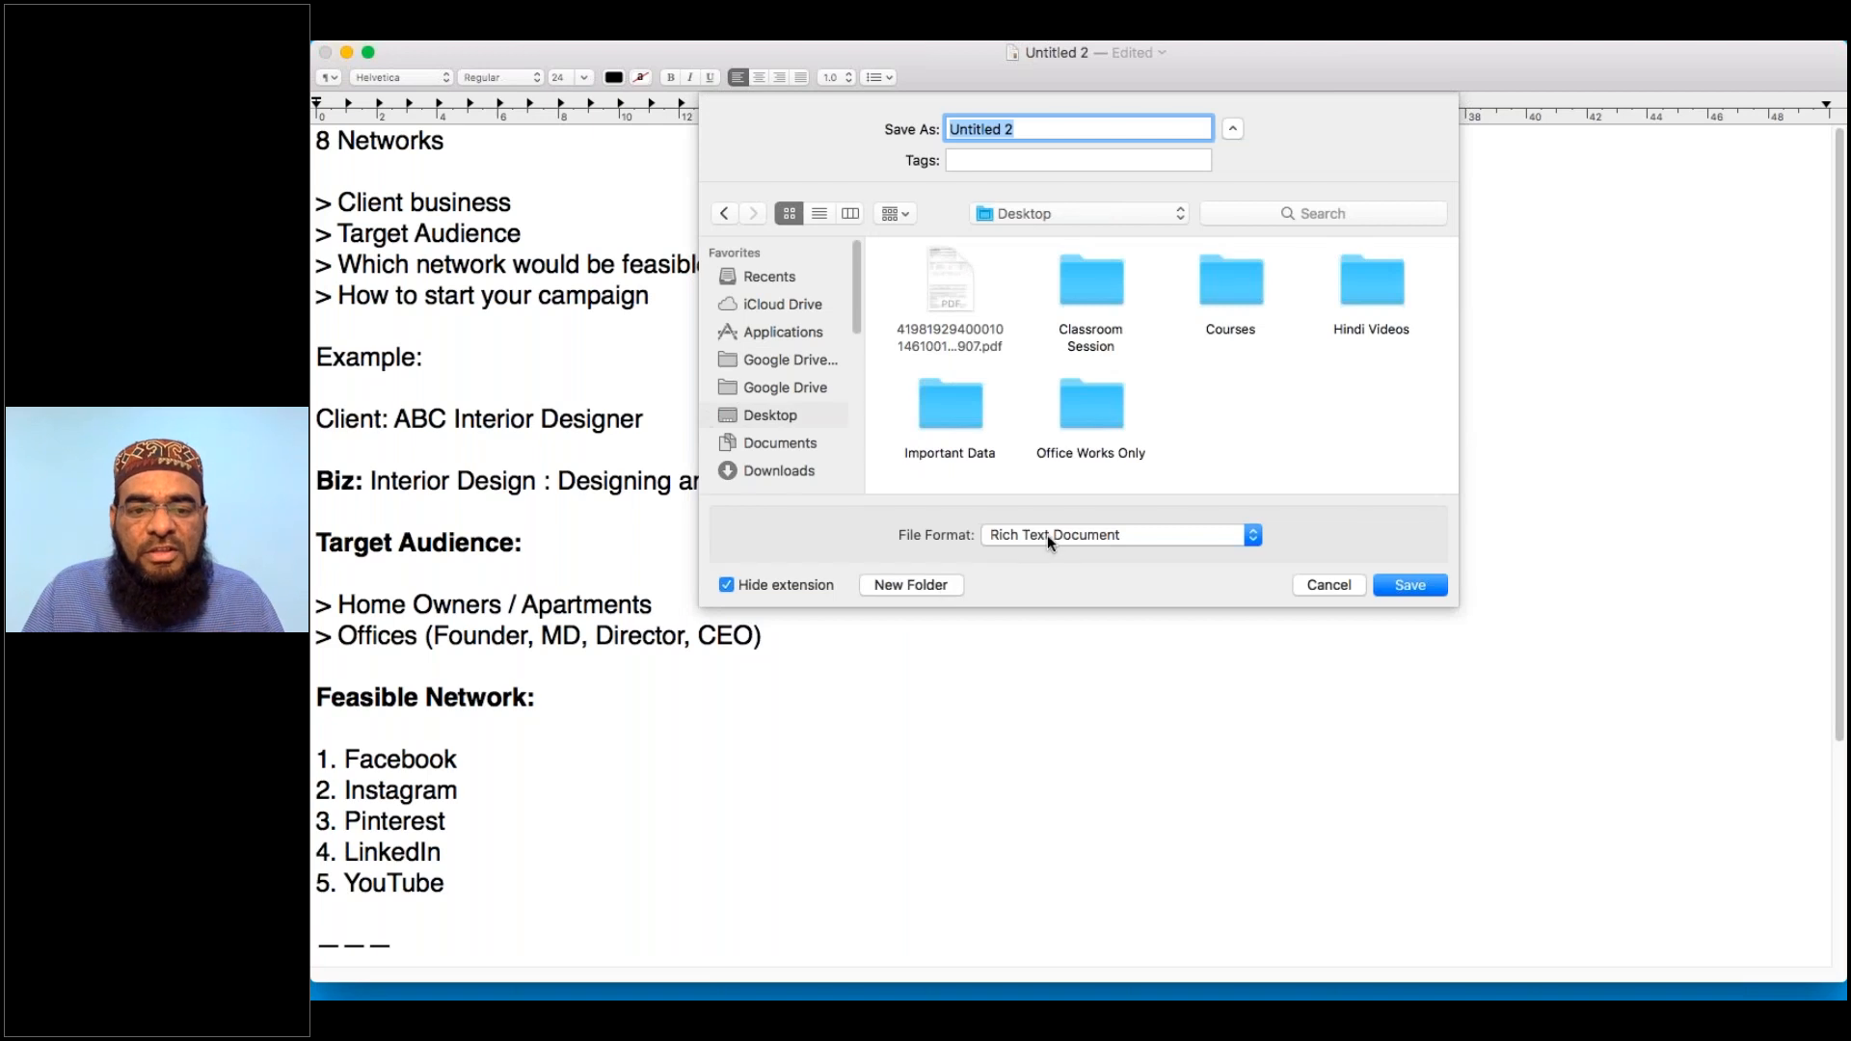
Save the networks notes to the Desktop as rich-text file Untitled 2, then minimise TextEdit
left_click(1403, 582)
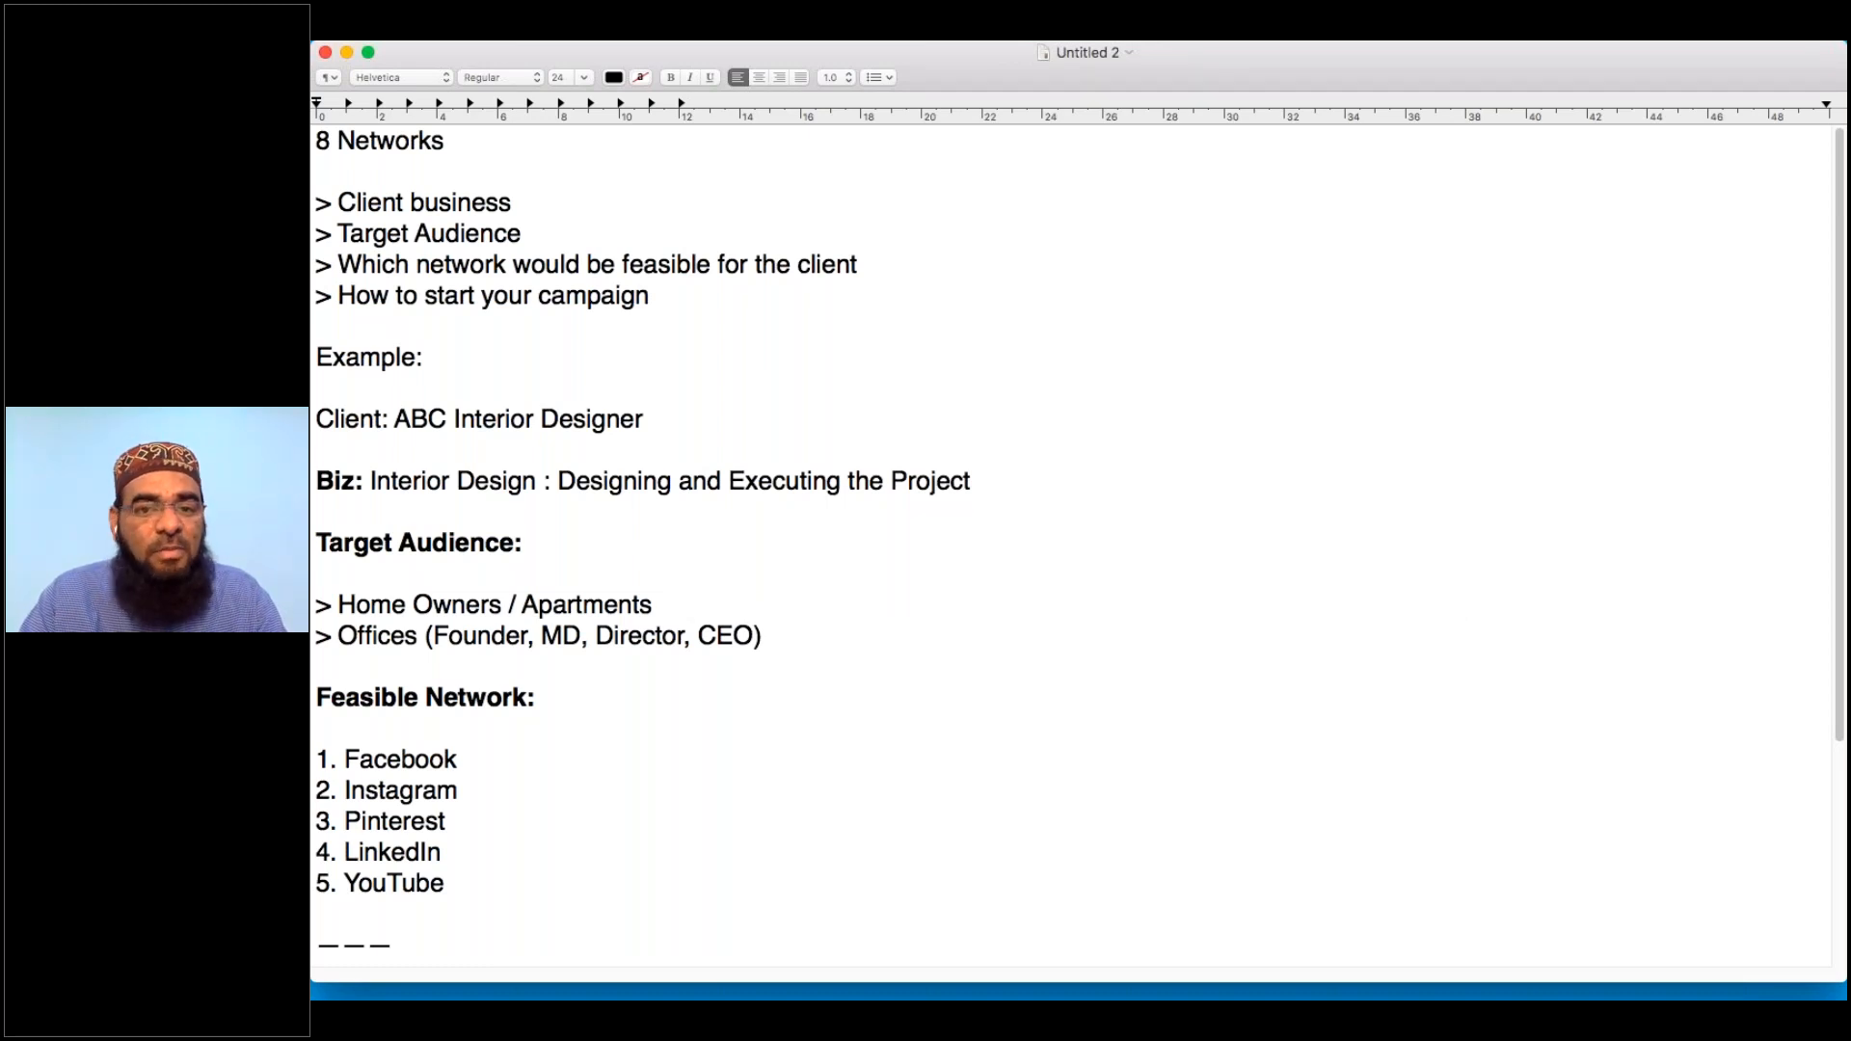
left_click(347, 52)
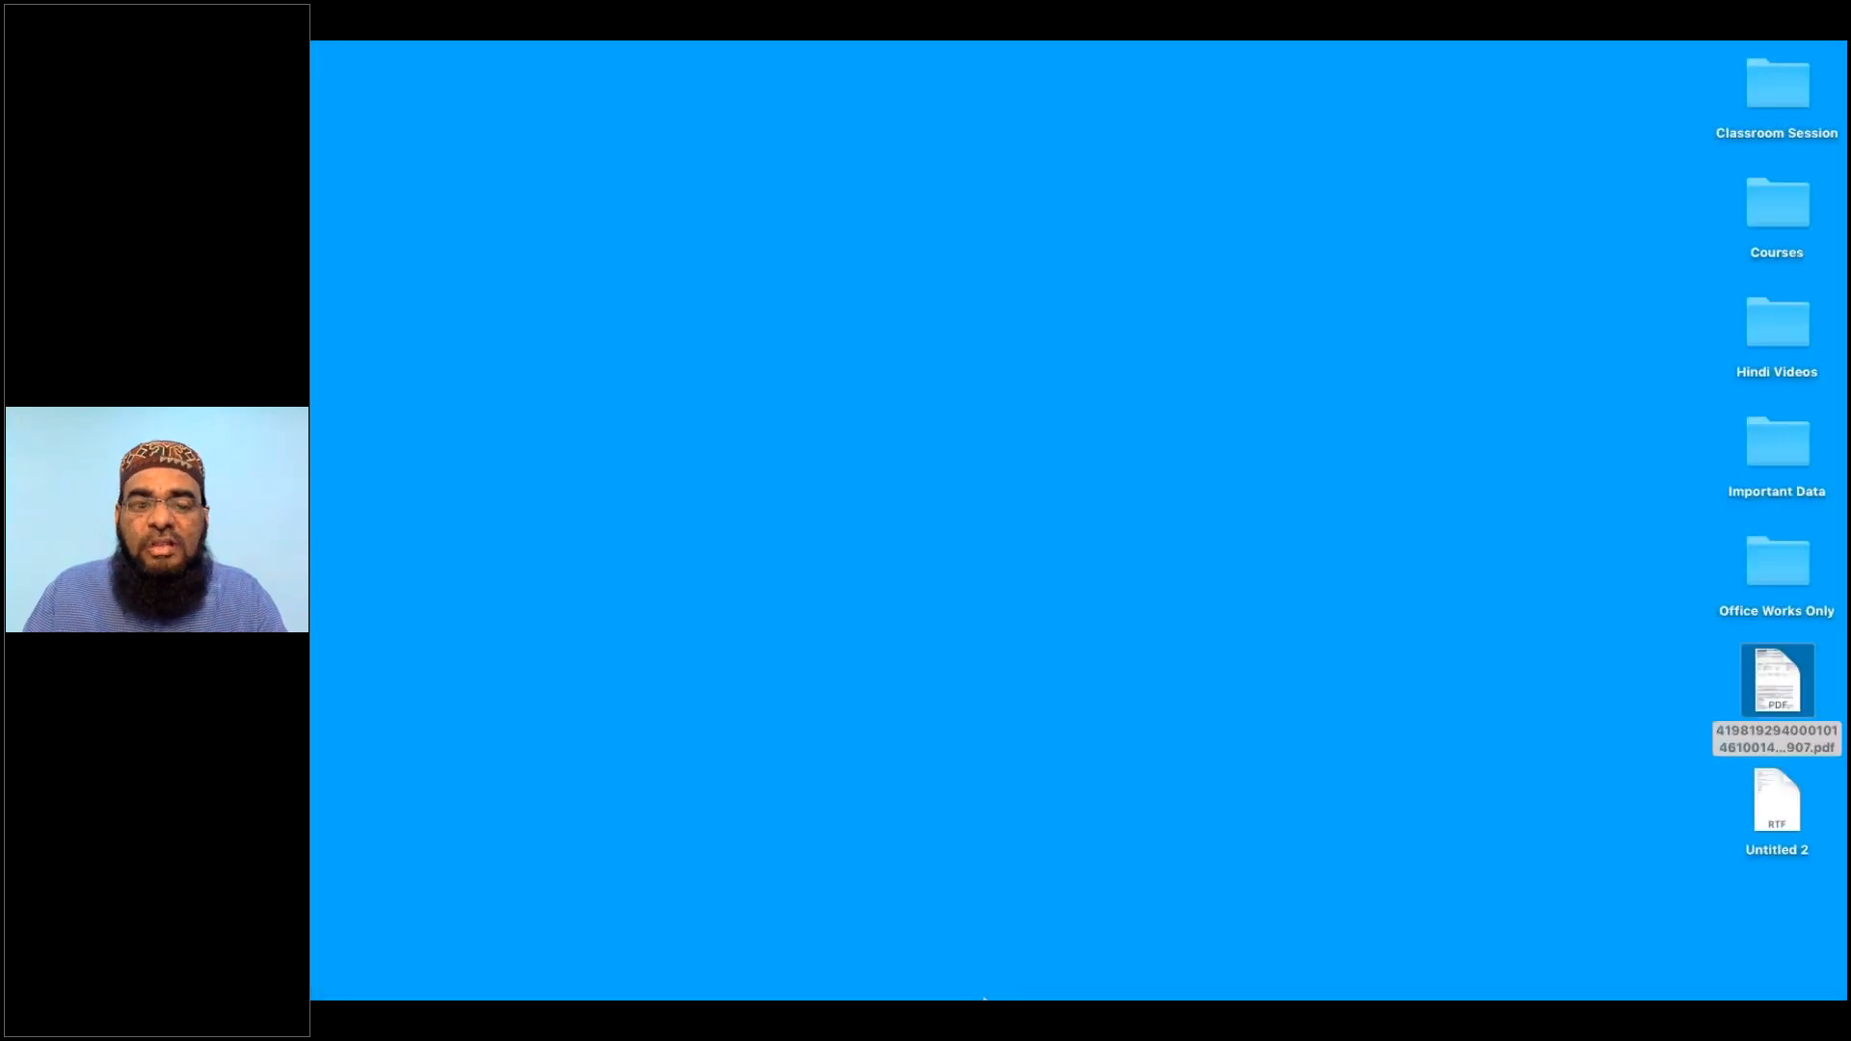
Restore Chrome and delete the stray letters from the Facebook First name field
left_click(916, 945)
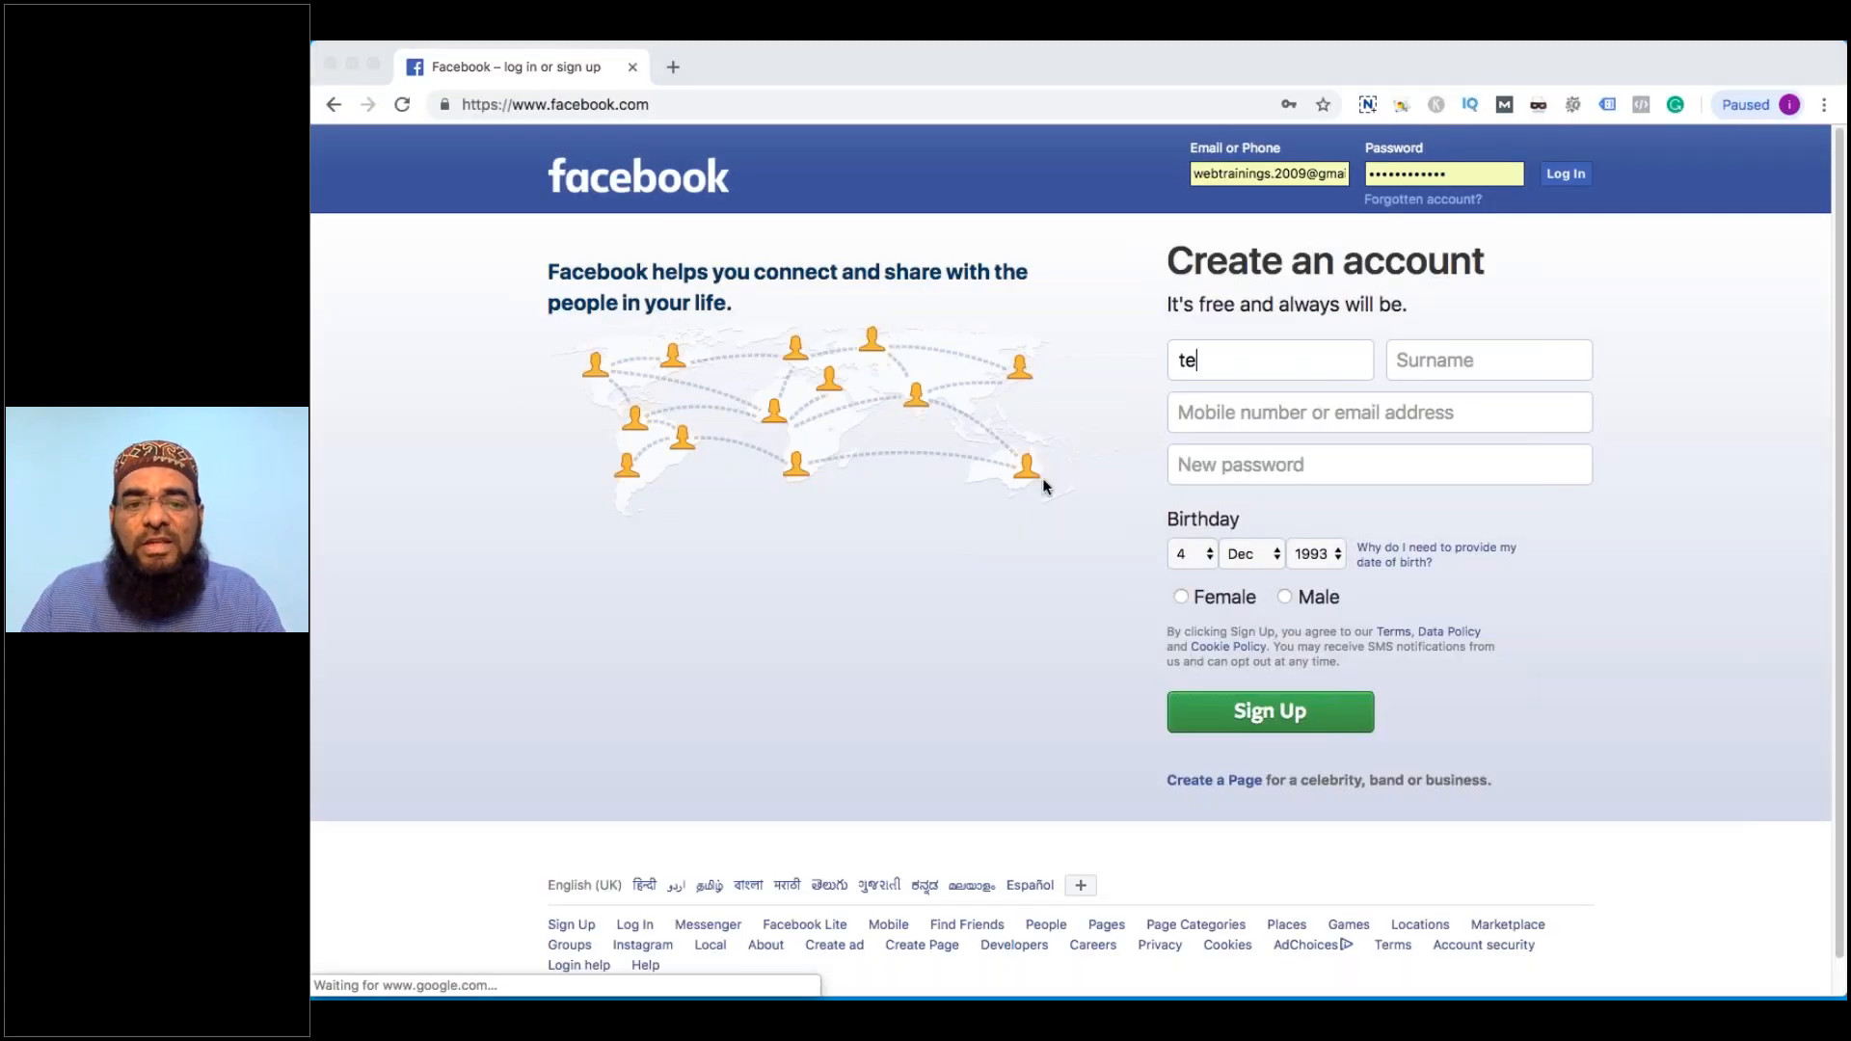
left_click_drag(1211, 362, 1147, 364)
key("BackSpace")
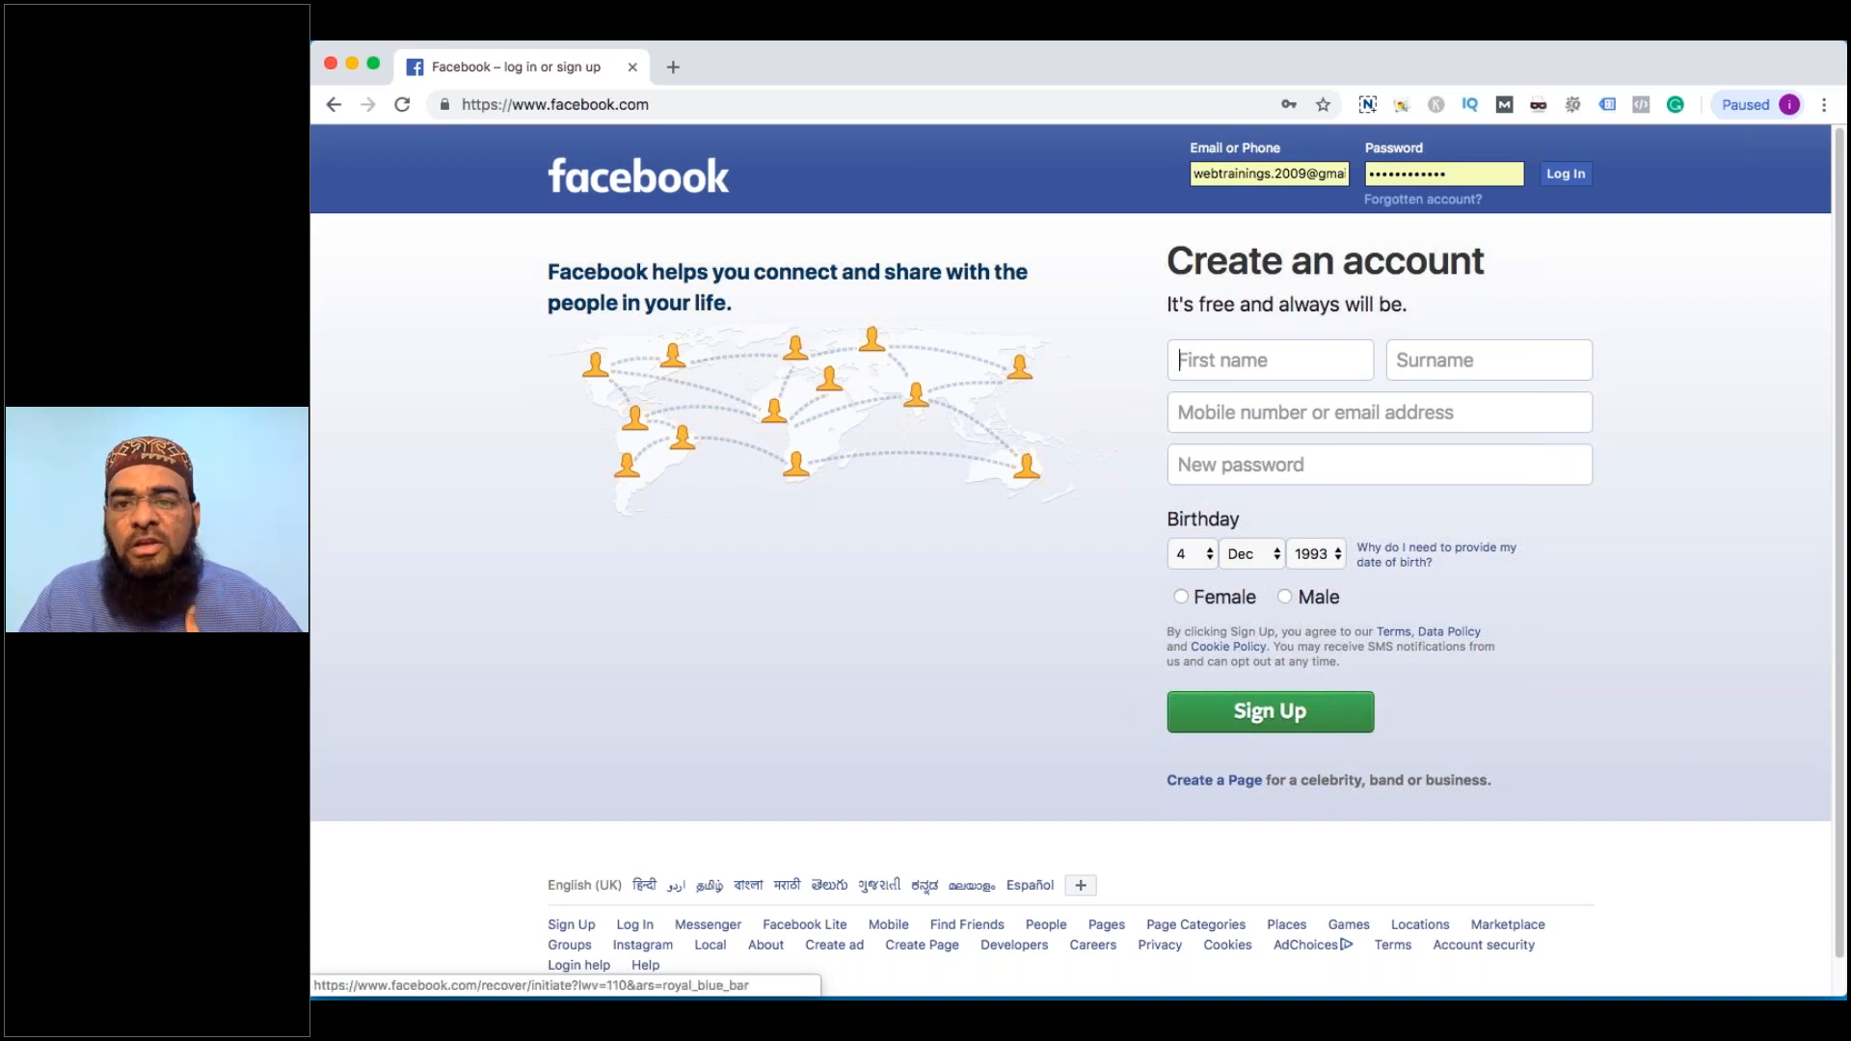
left_click(1568, 175)
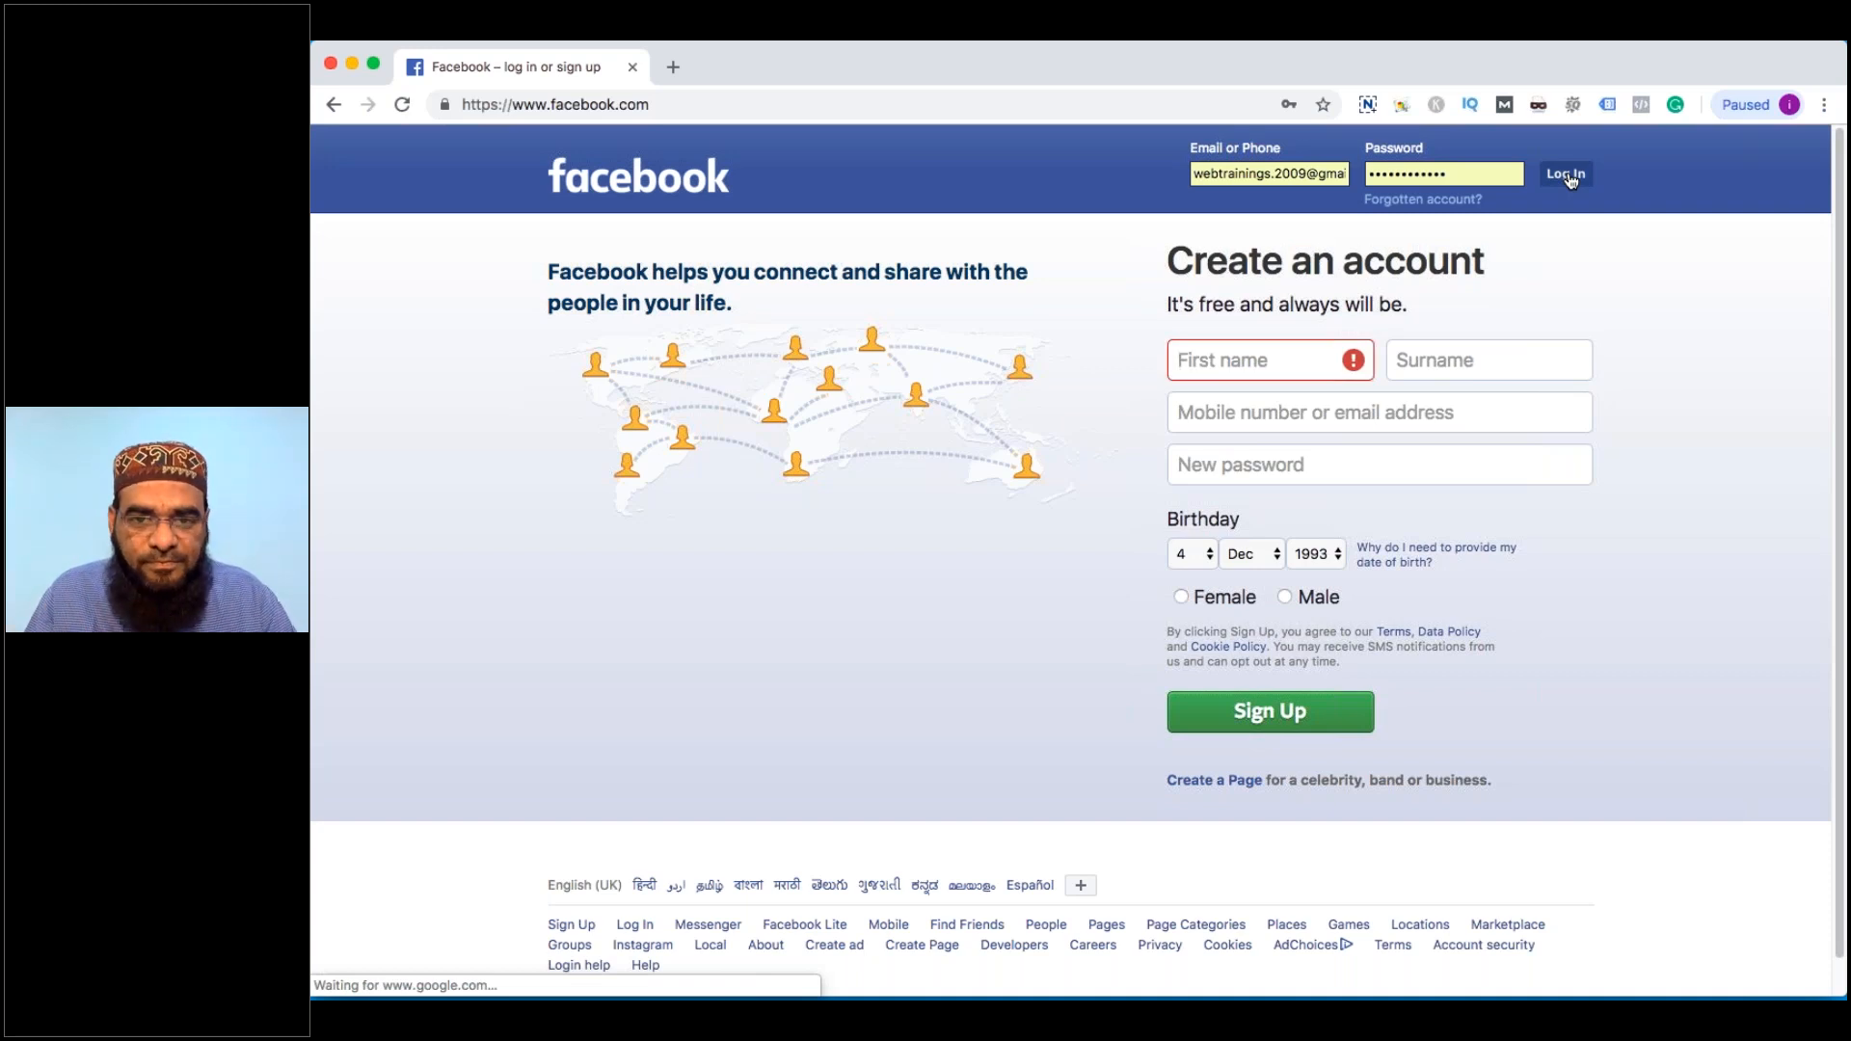
Log in to Facebook and open the account's own profile timeline
left_click(1569, 177)
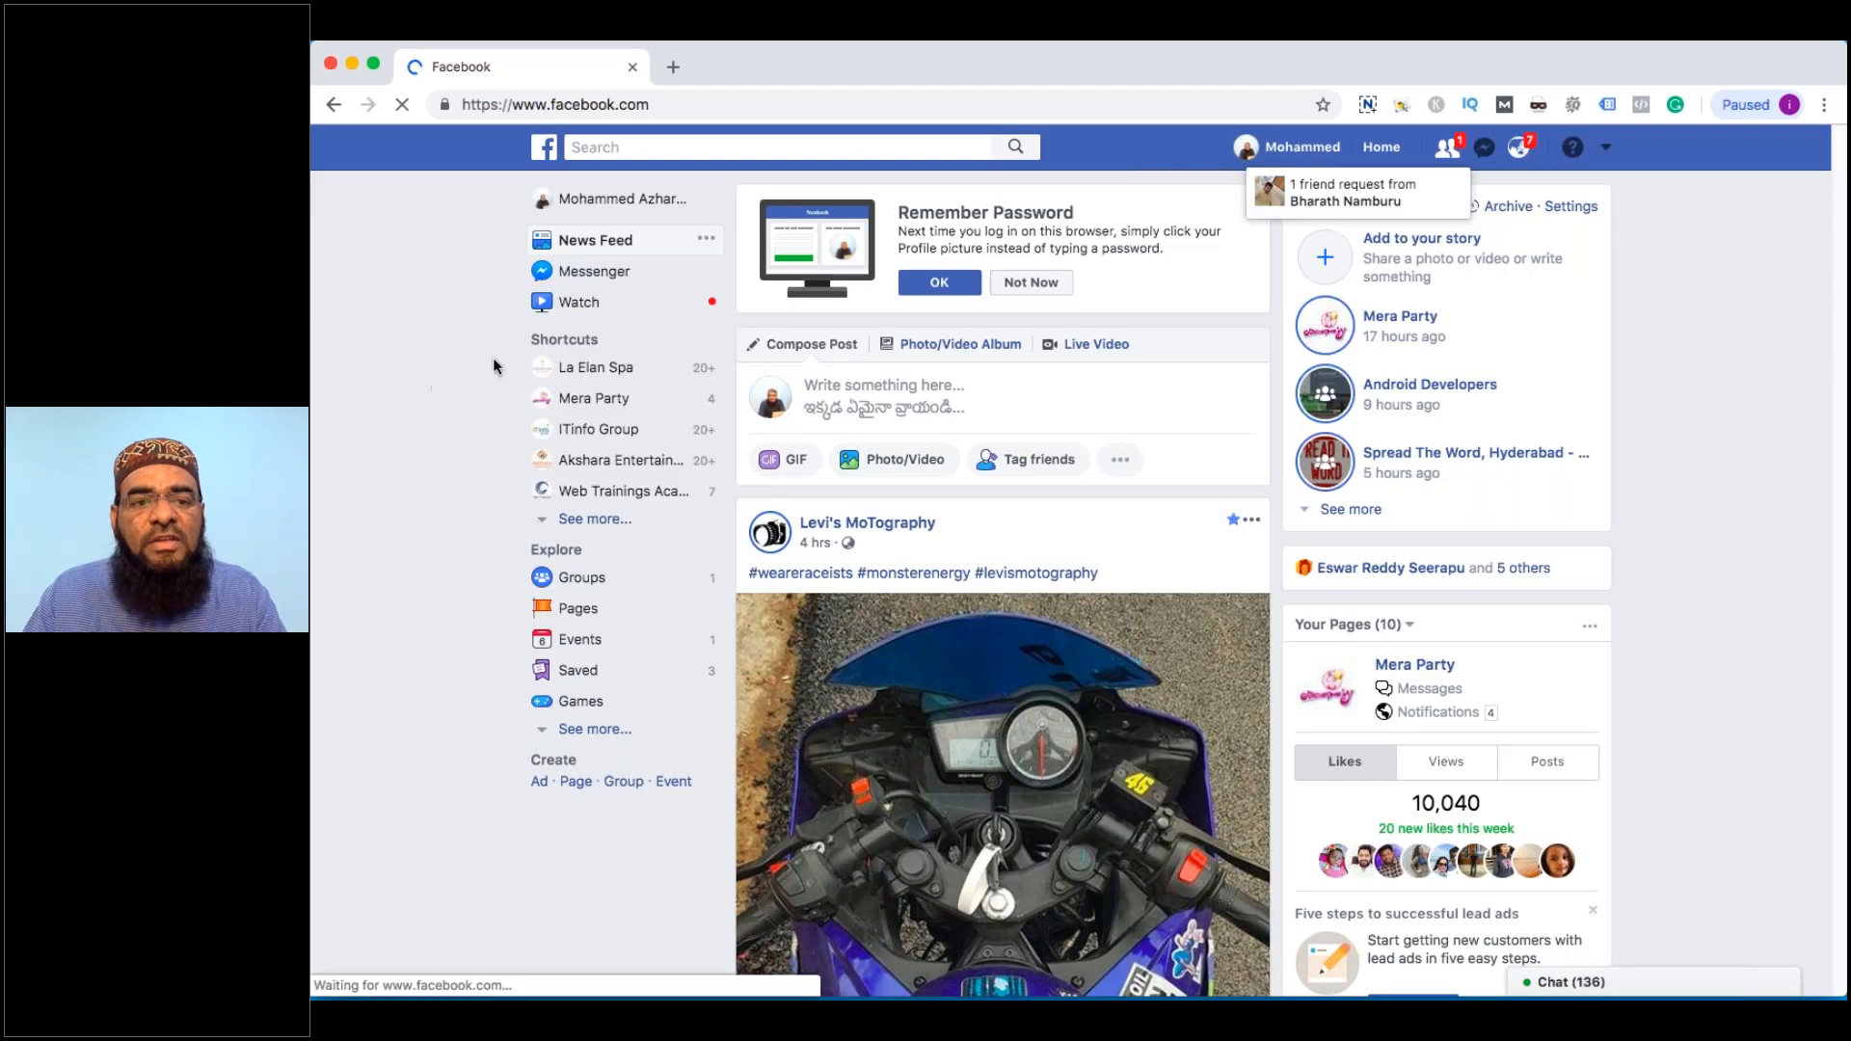
left_click(625, 202)
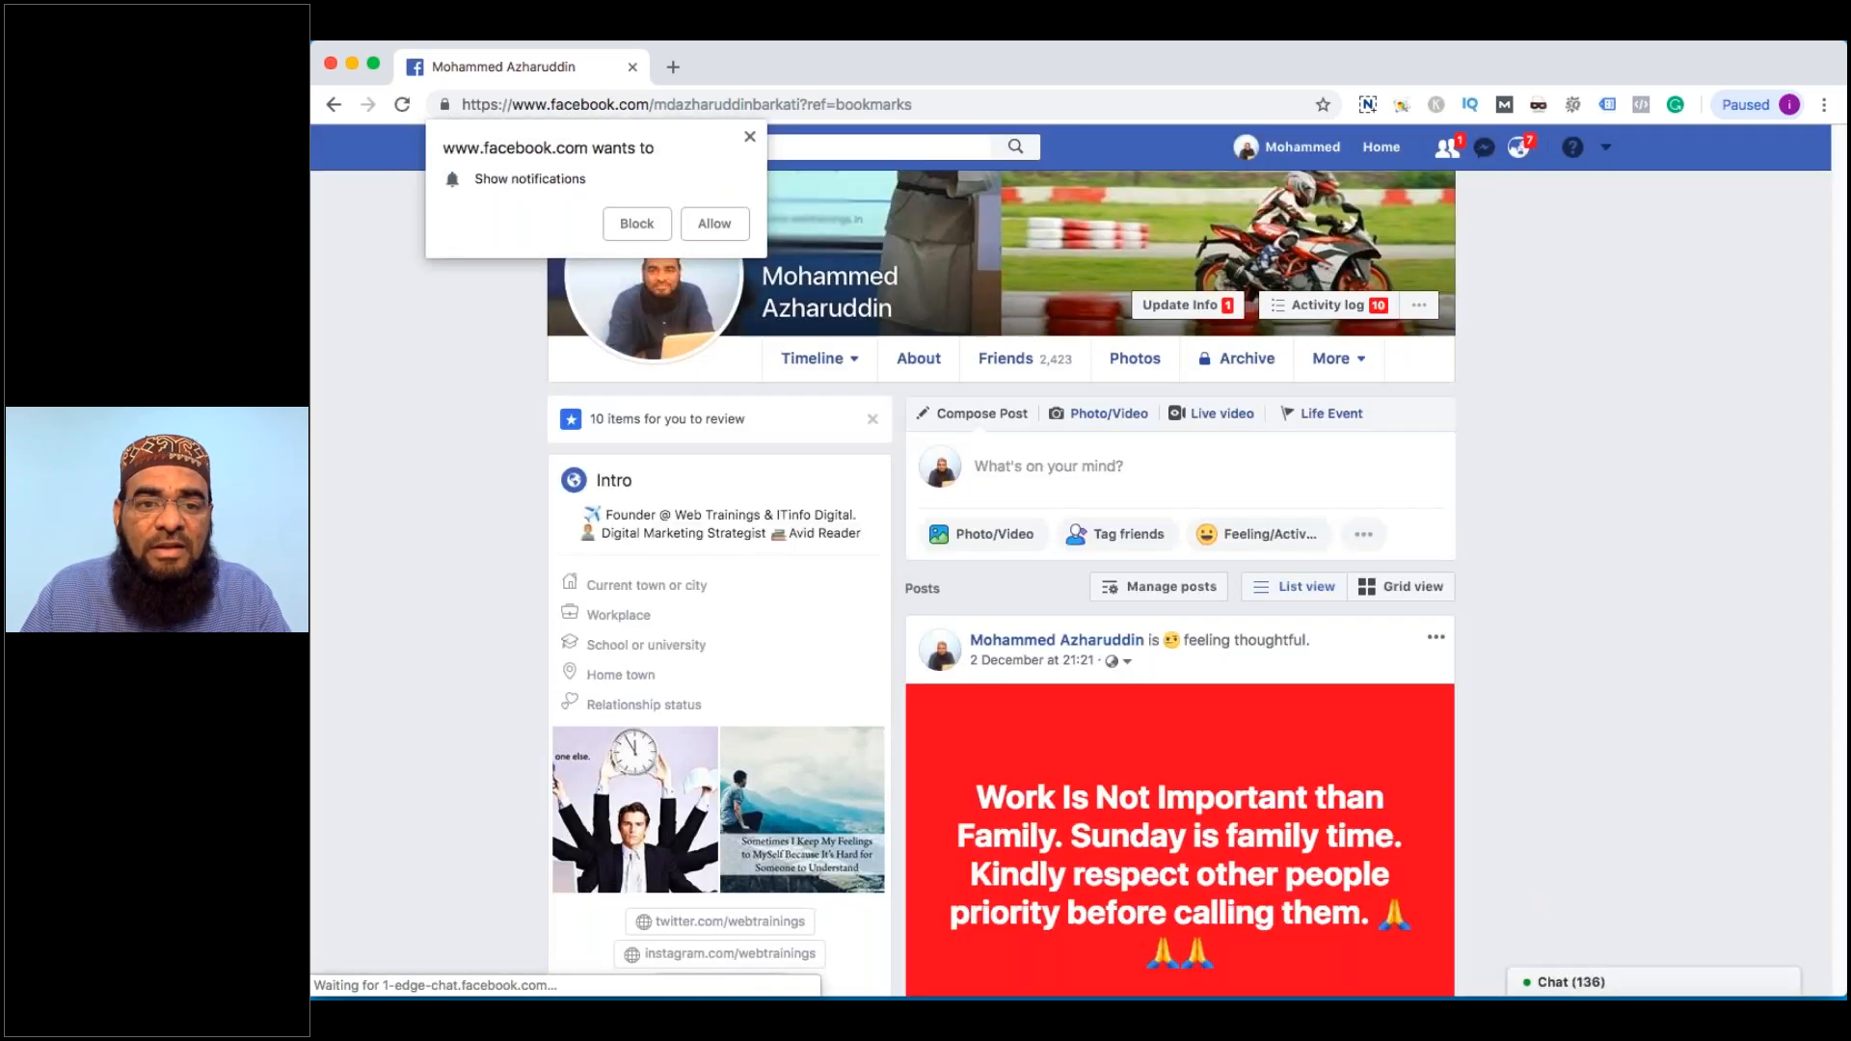
Dismiss the notifications prompt and highlight the profile username in the address bar
left_click(749, 141)
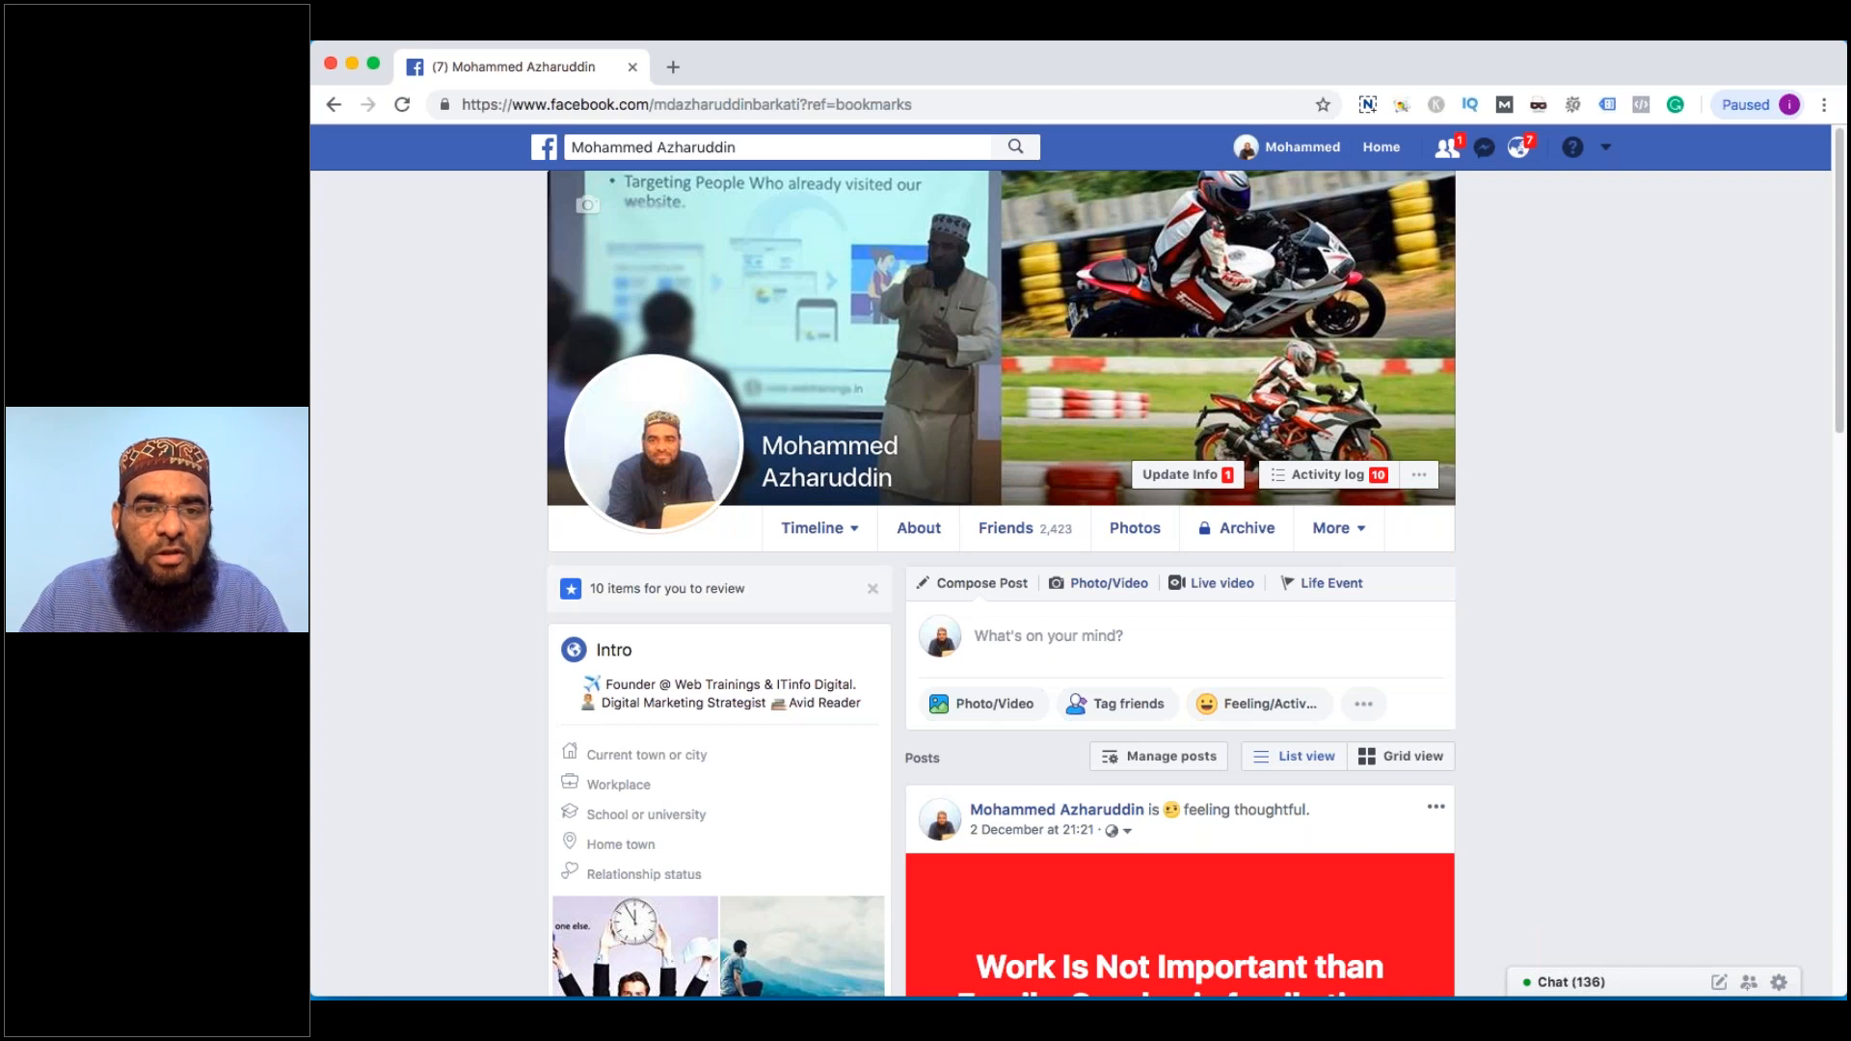
double_click(797, 106)
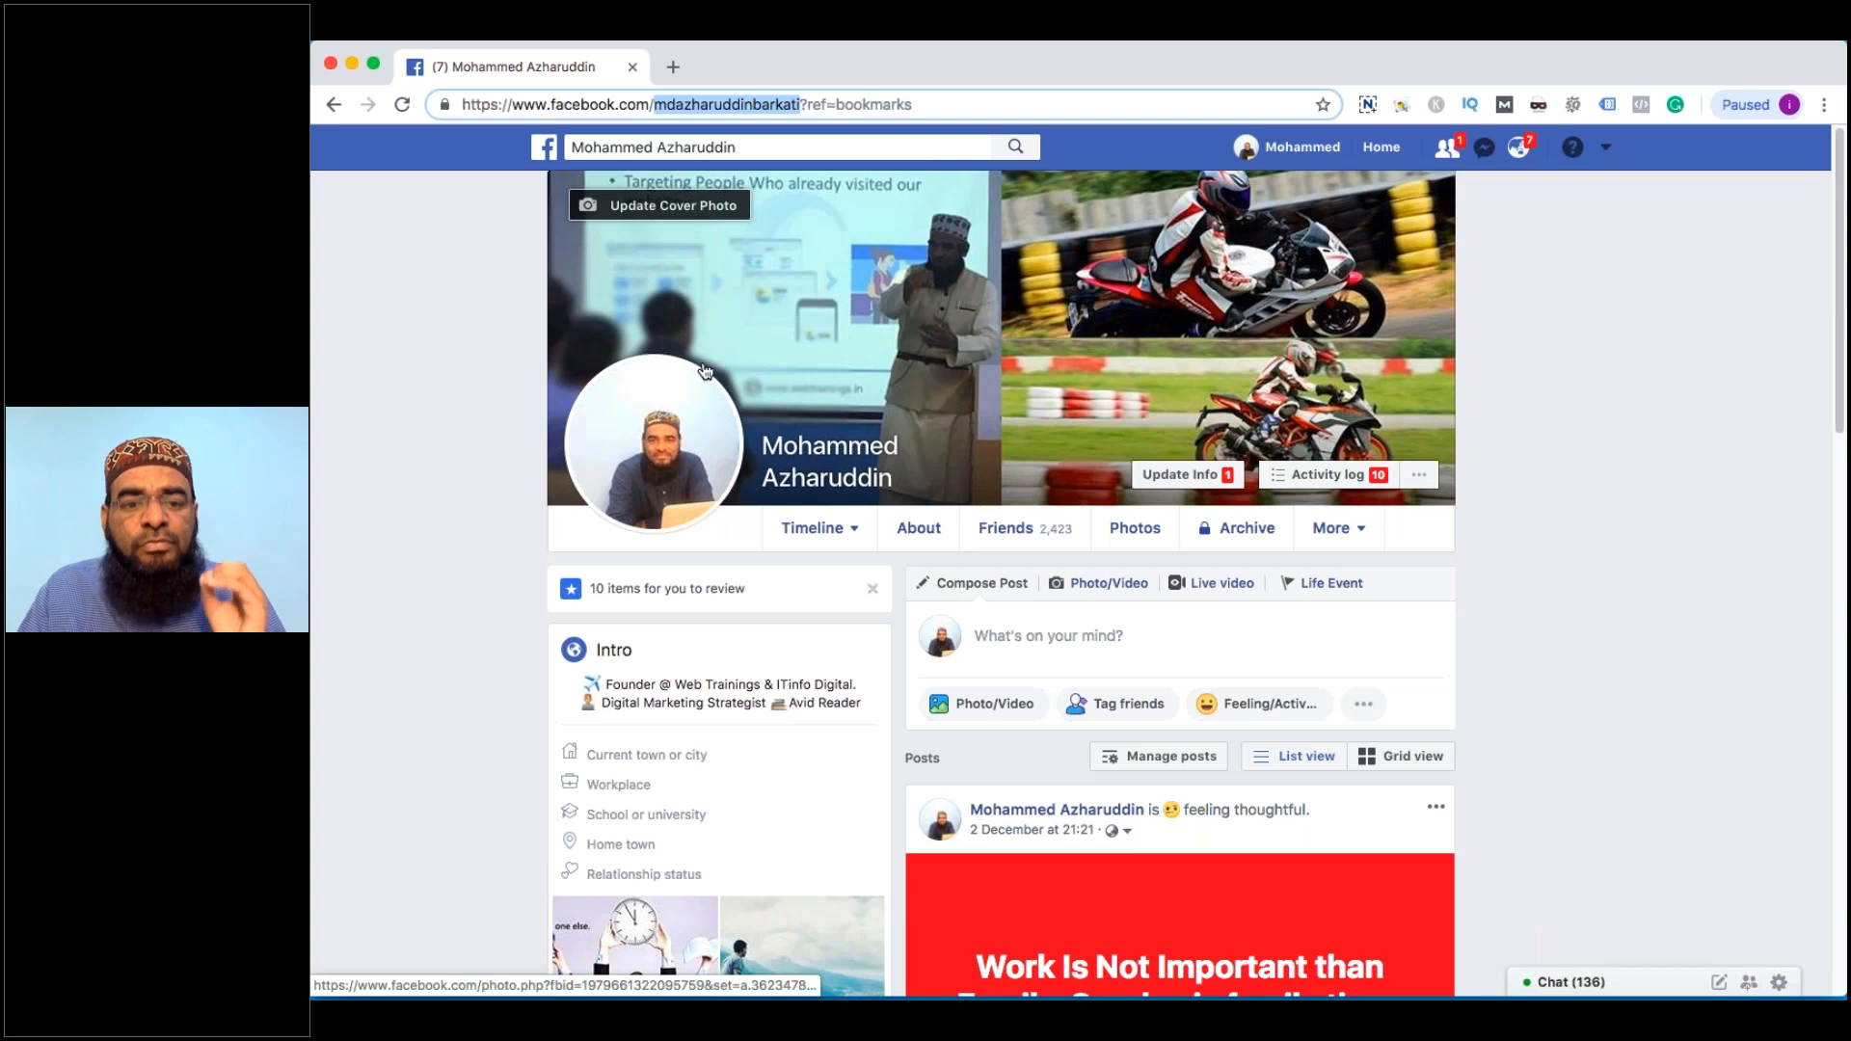
Clear the address-bar highlight and open the account menu from the header's down-arrow
mouse_move(690, 445)
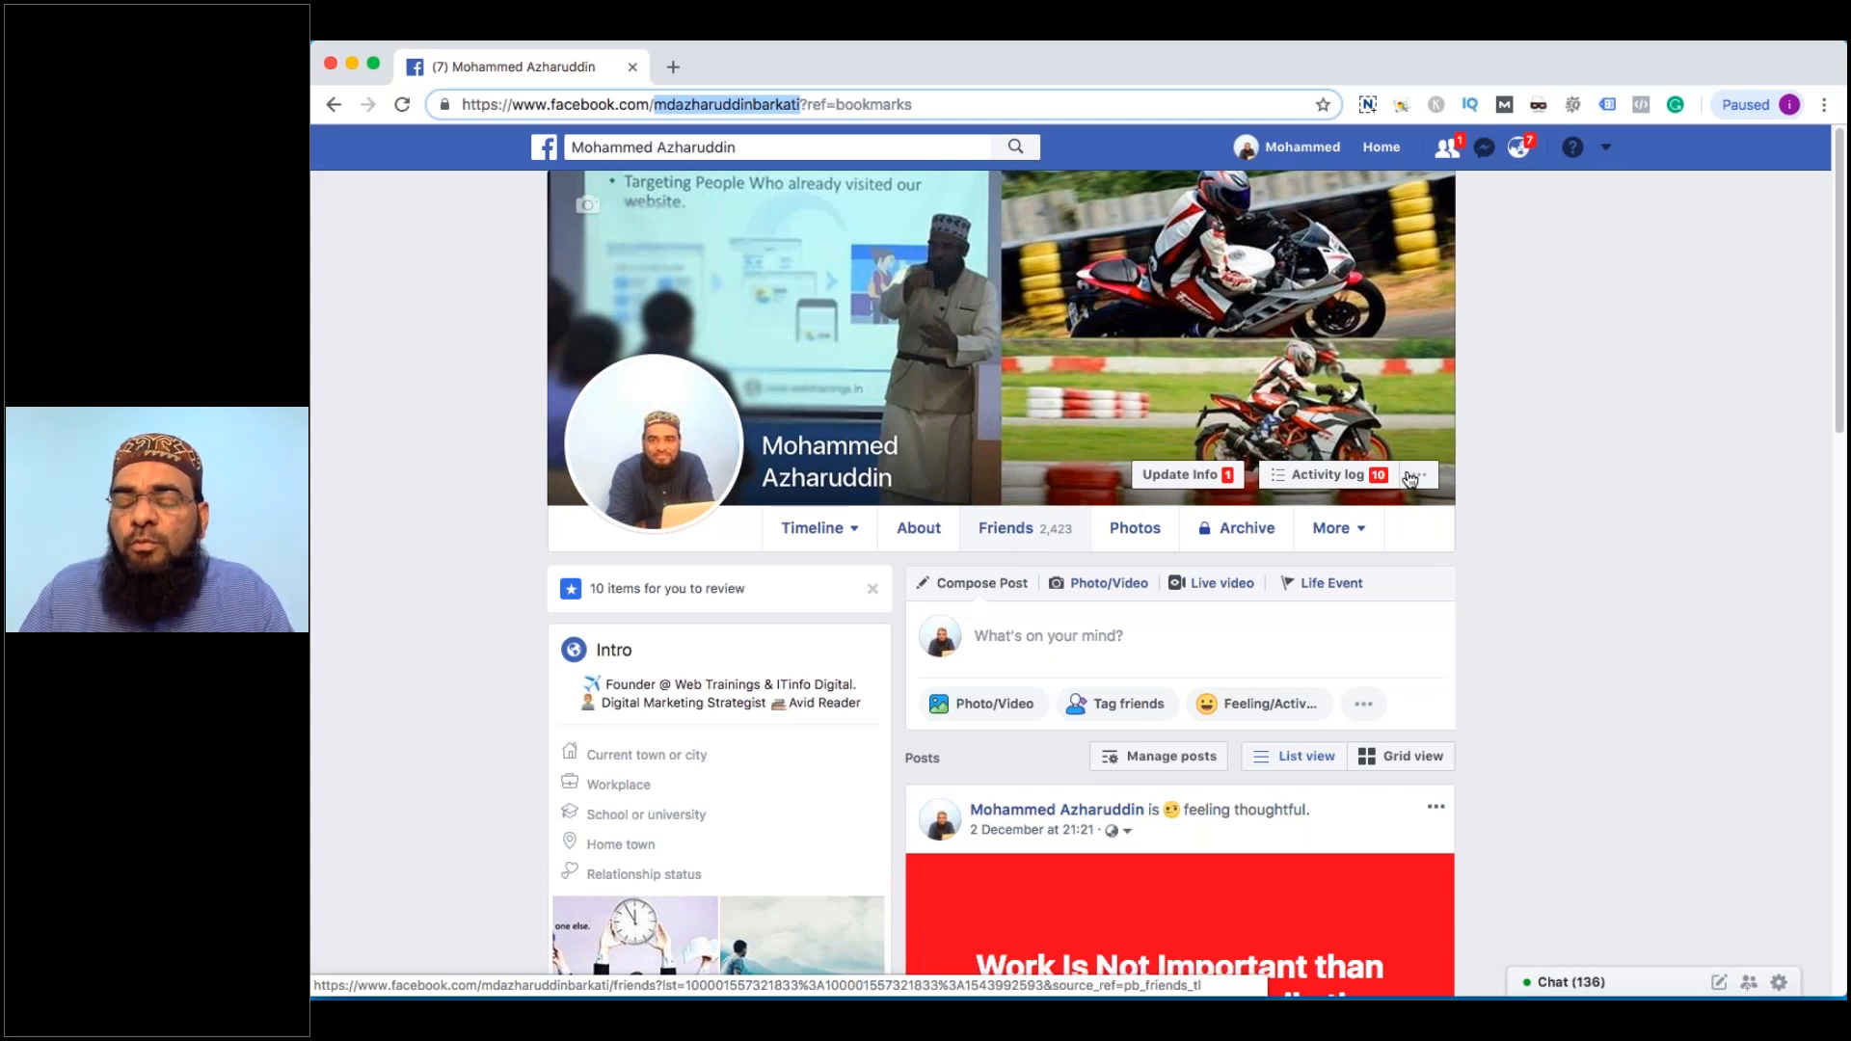
key("Tab")
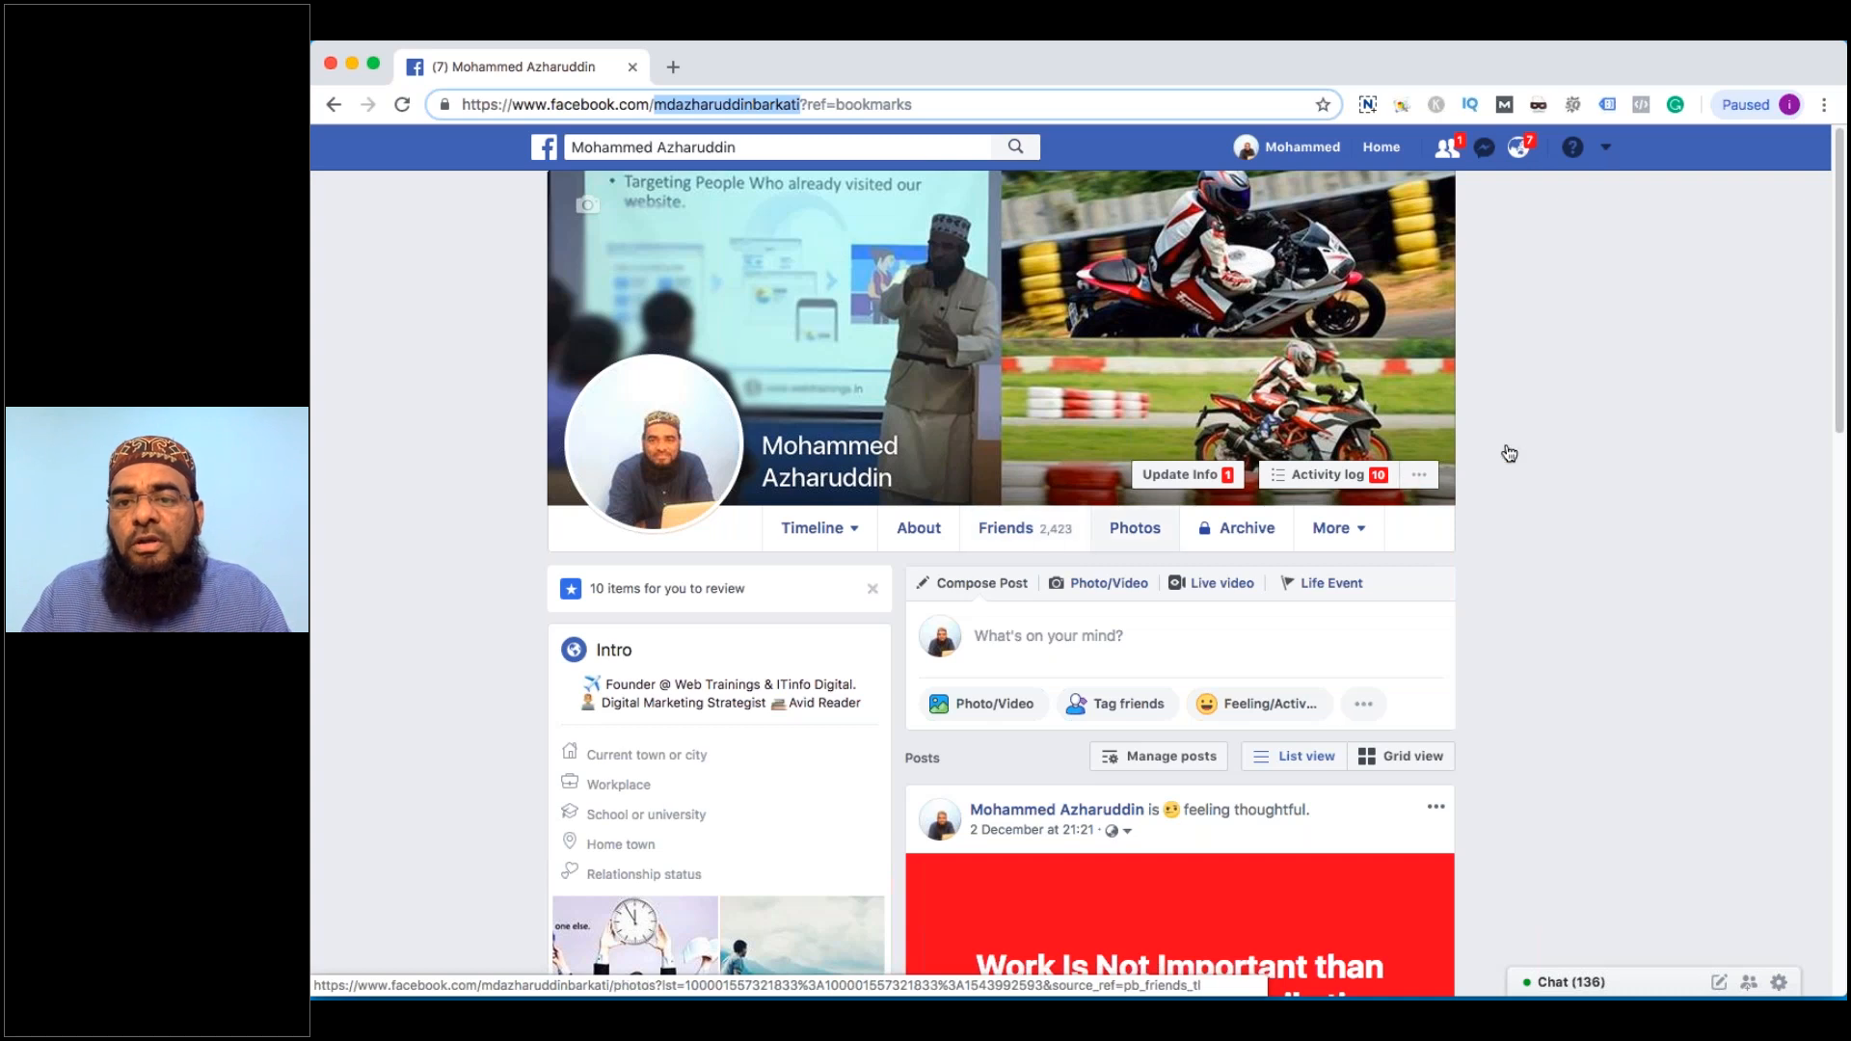
left_click(1509, 453)
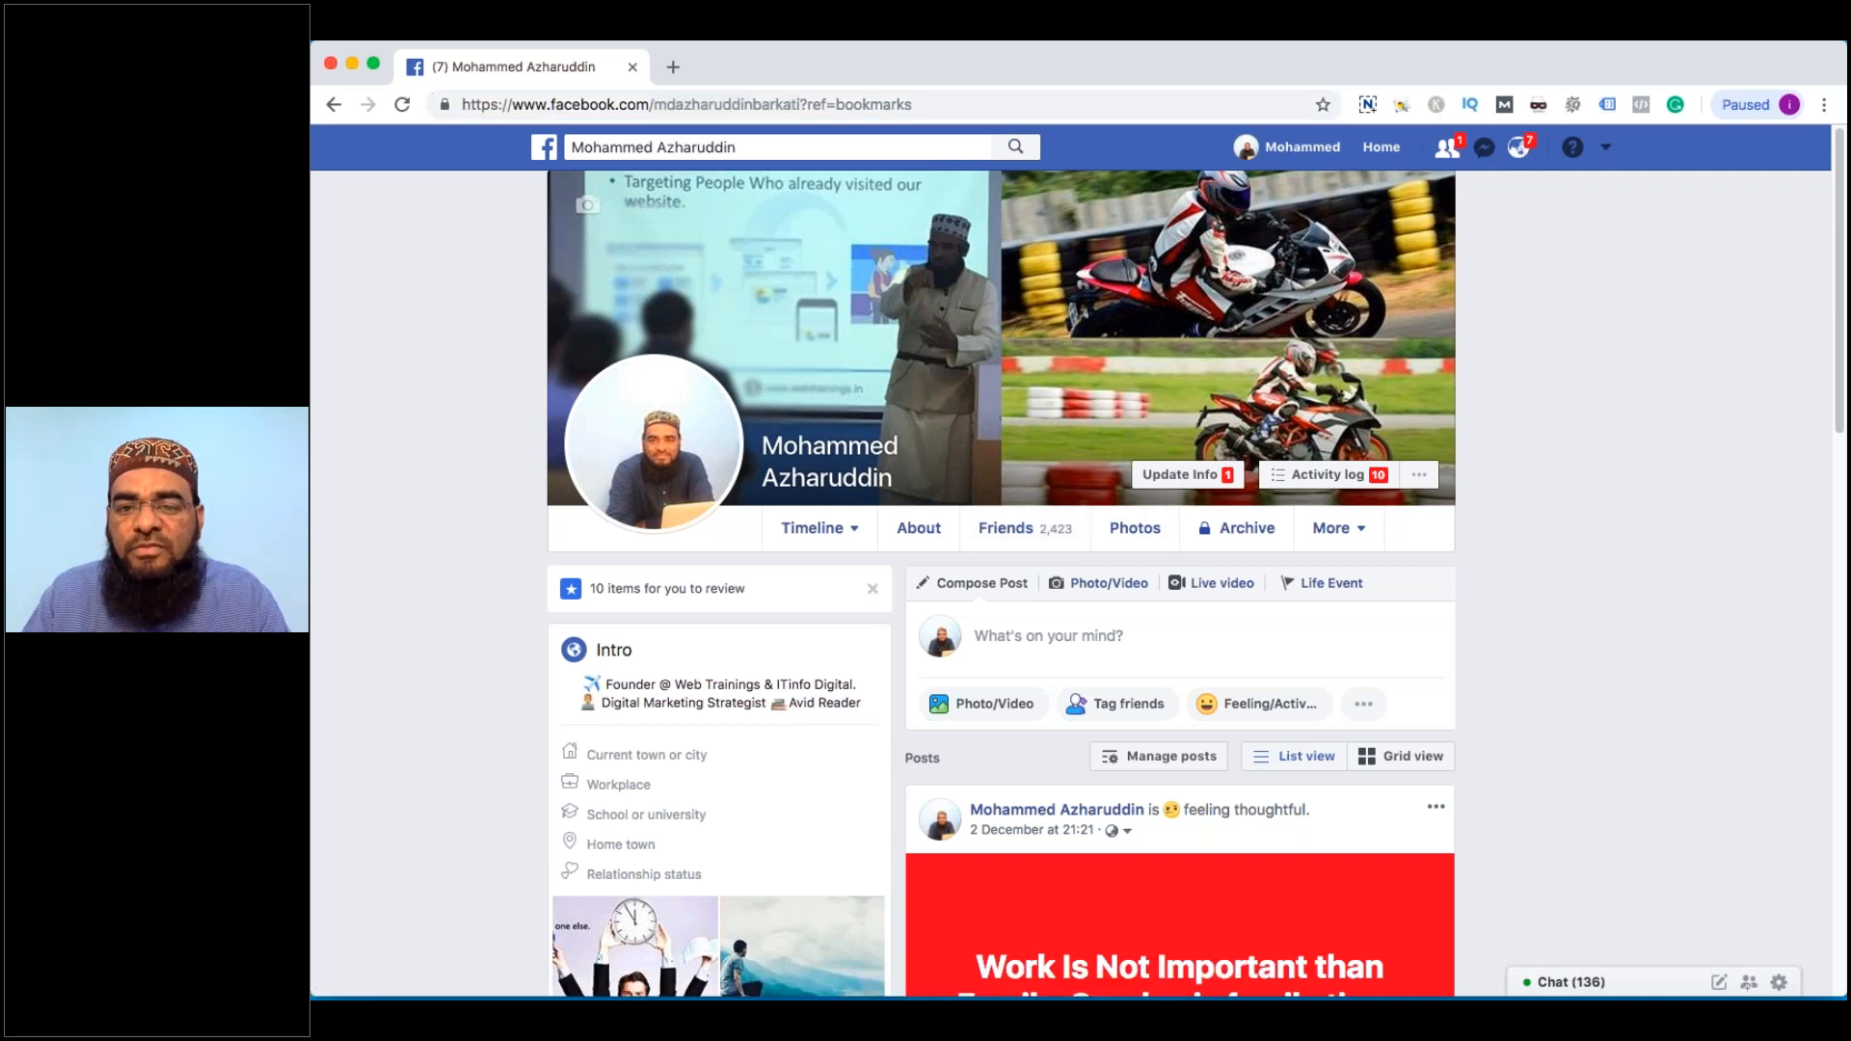
left_click(1605, 150)
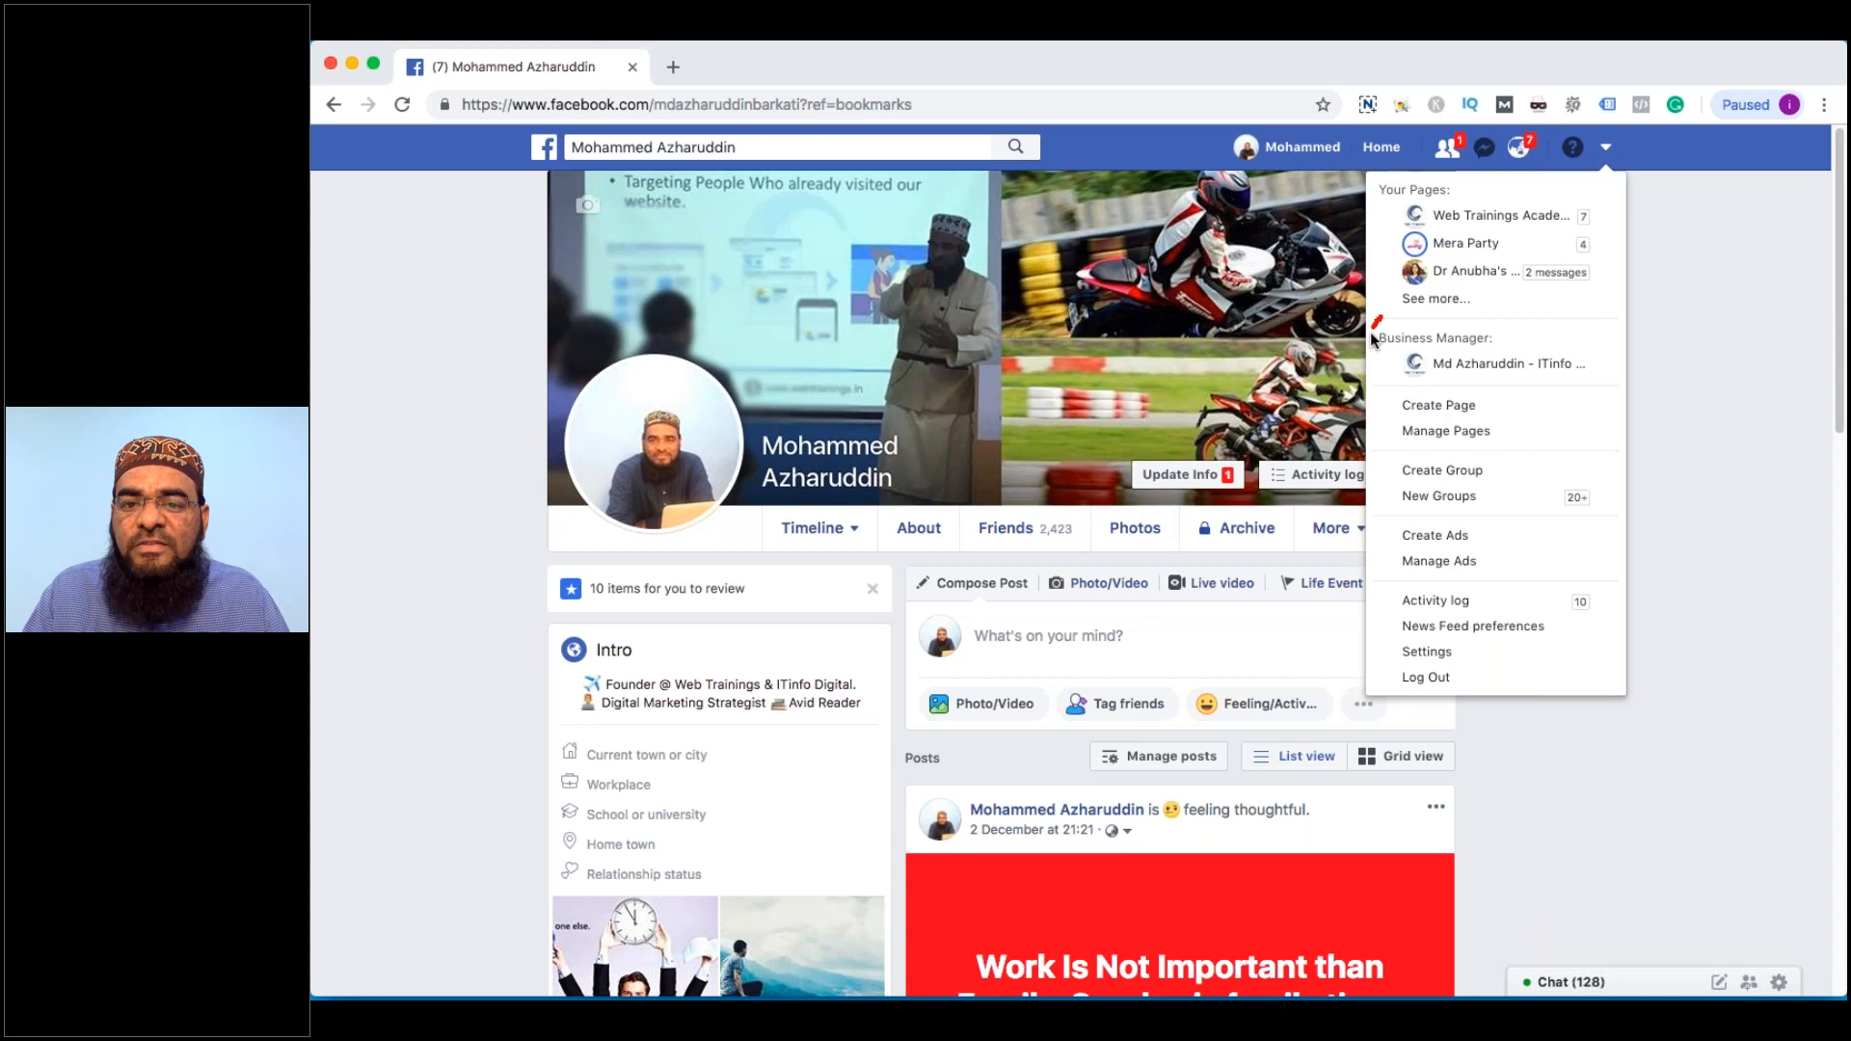
left_click_drag(1370, 332, 1629, 303)
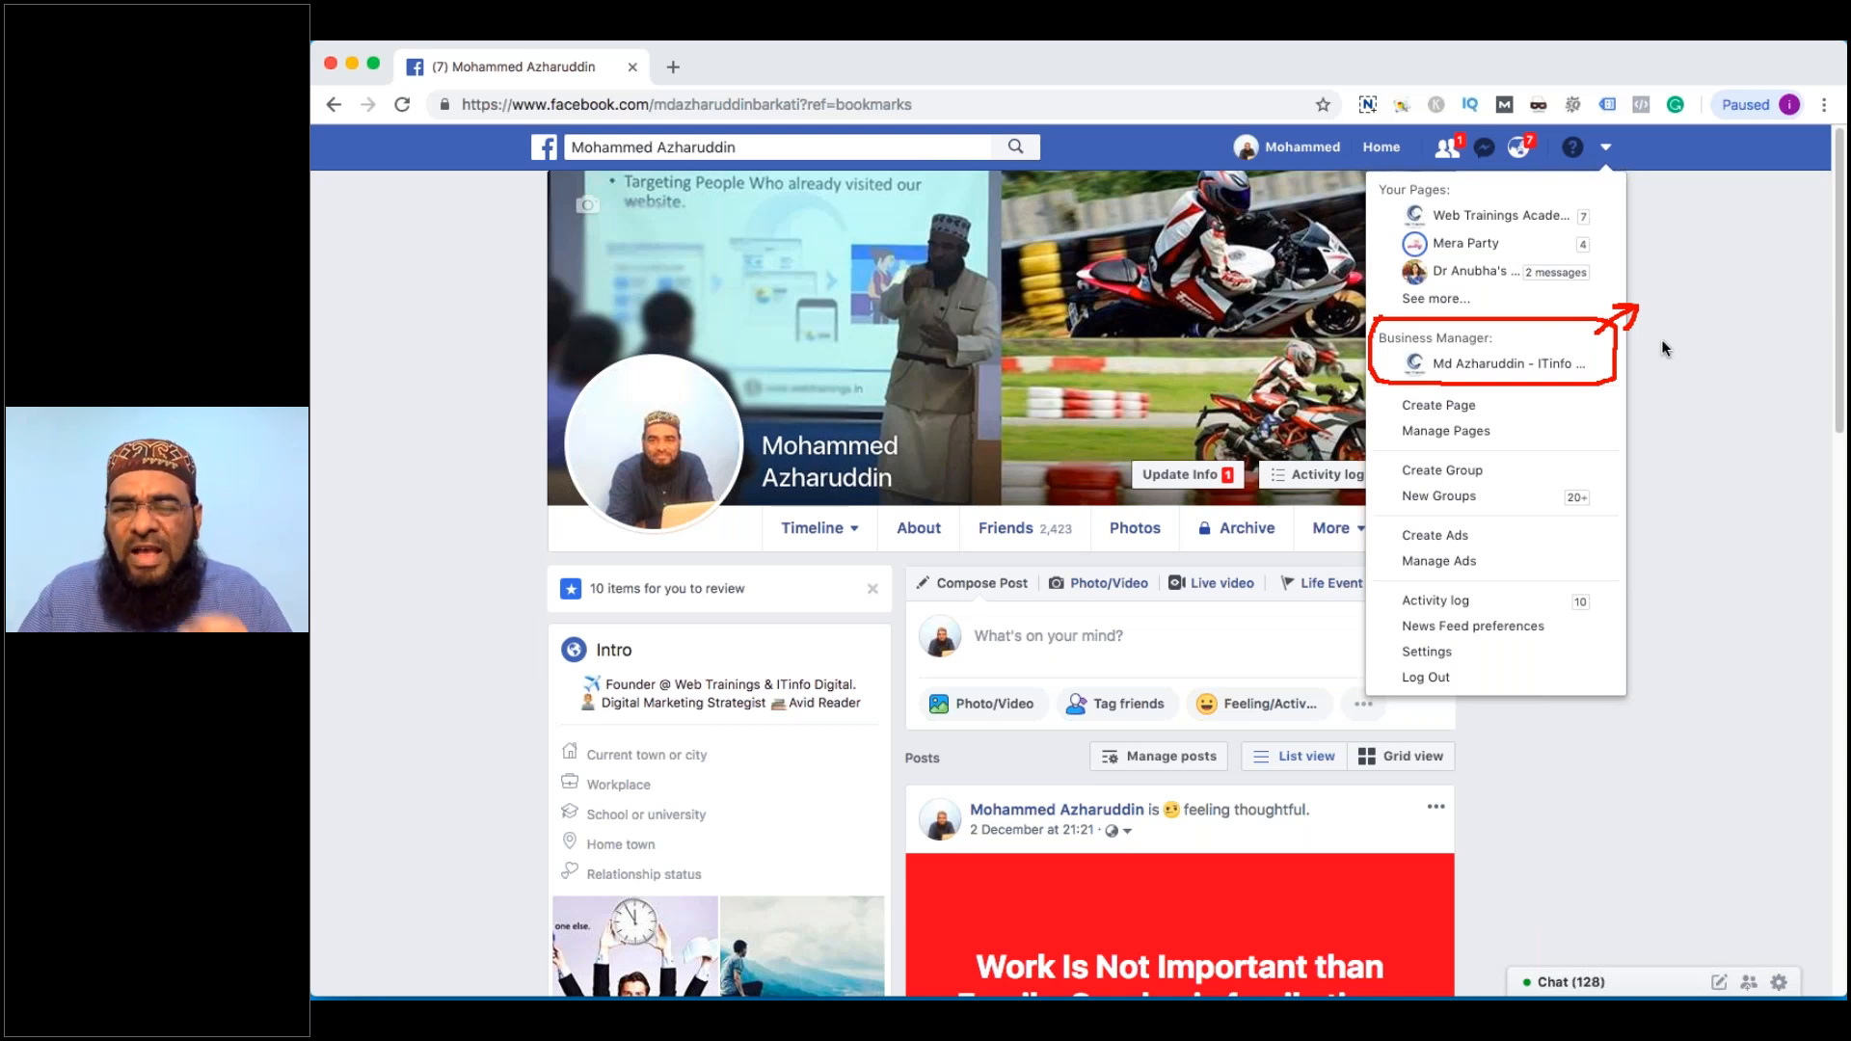
mouse_move(1596, 349)
left_mouse_down()
mouse_move(1619, 358)
mouse_move(1601, 369)
left_mouse_up()
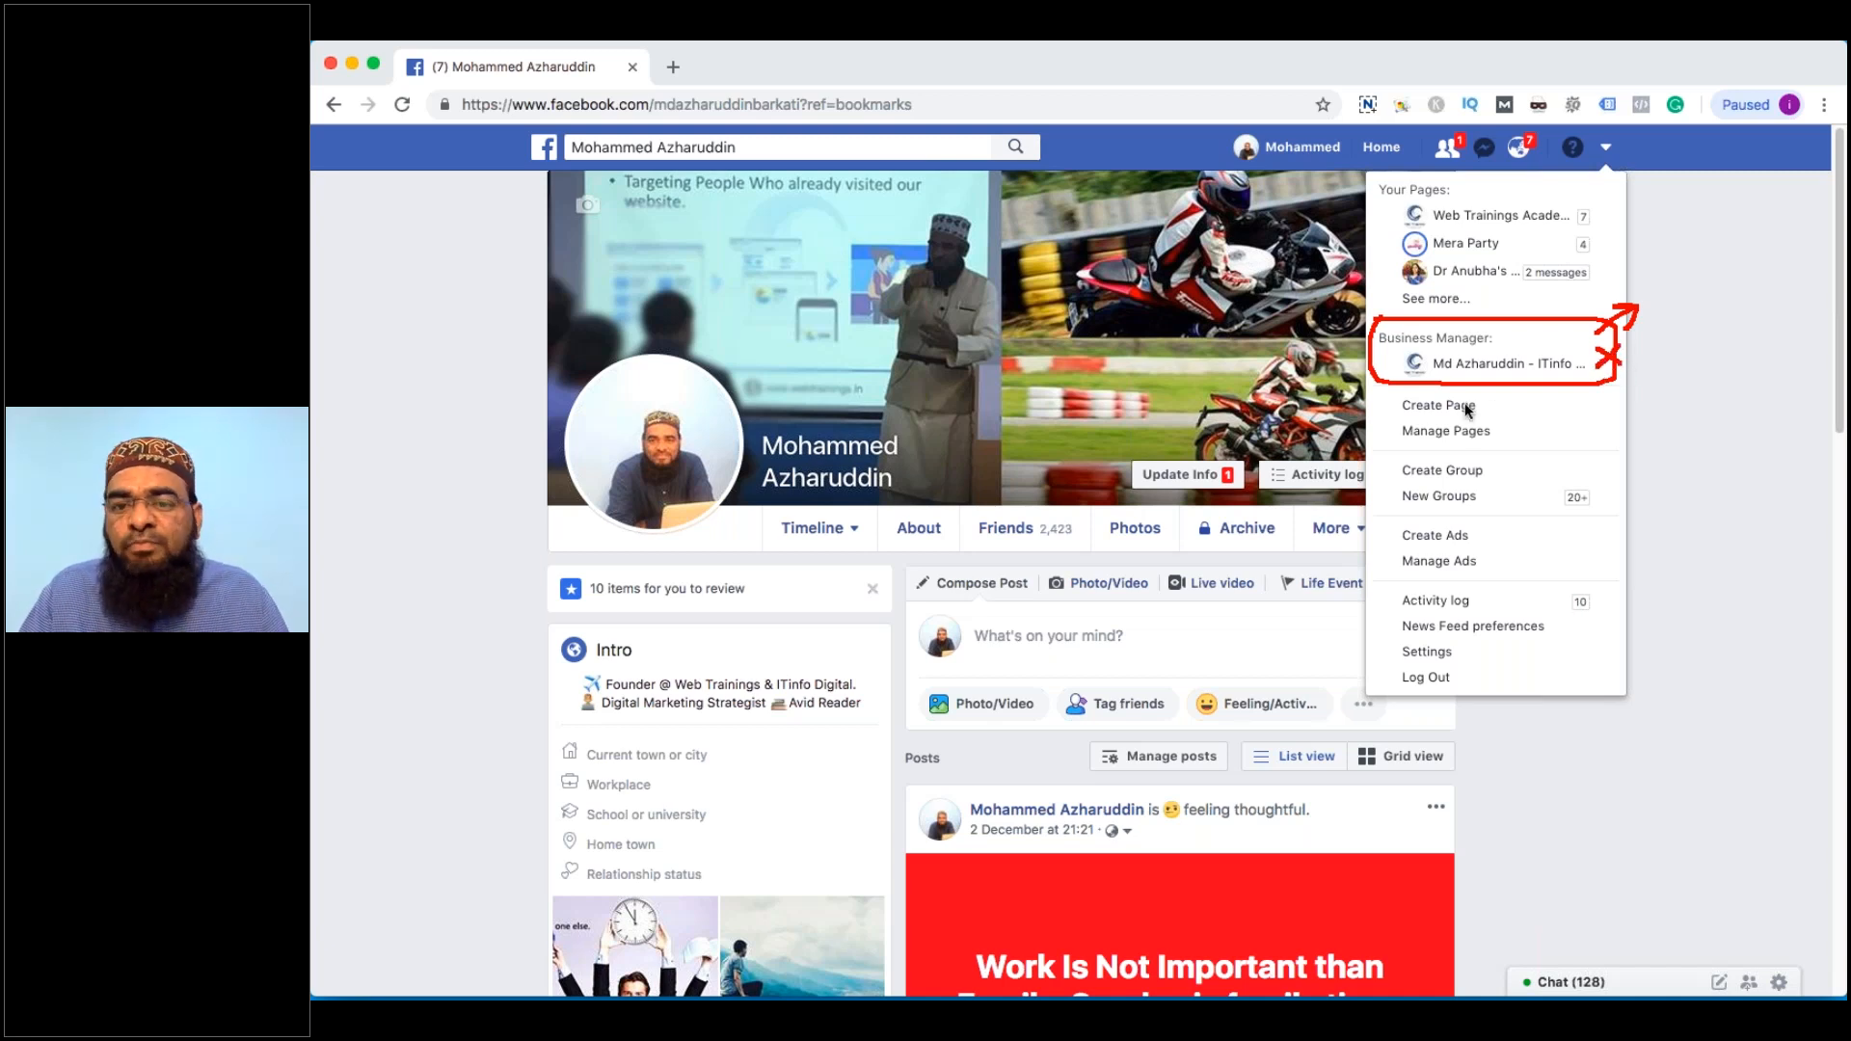
left_click_drag(1479, 399, 1501, 402)
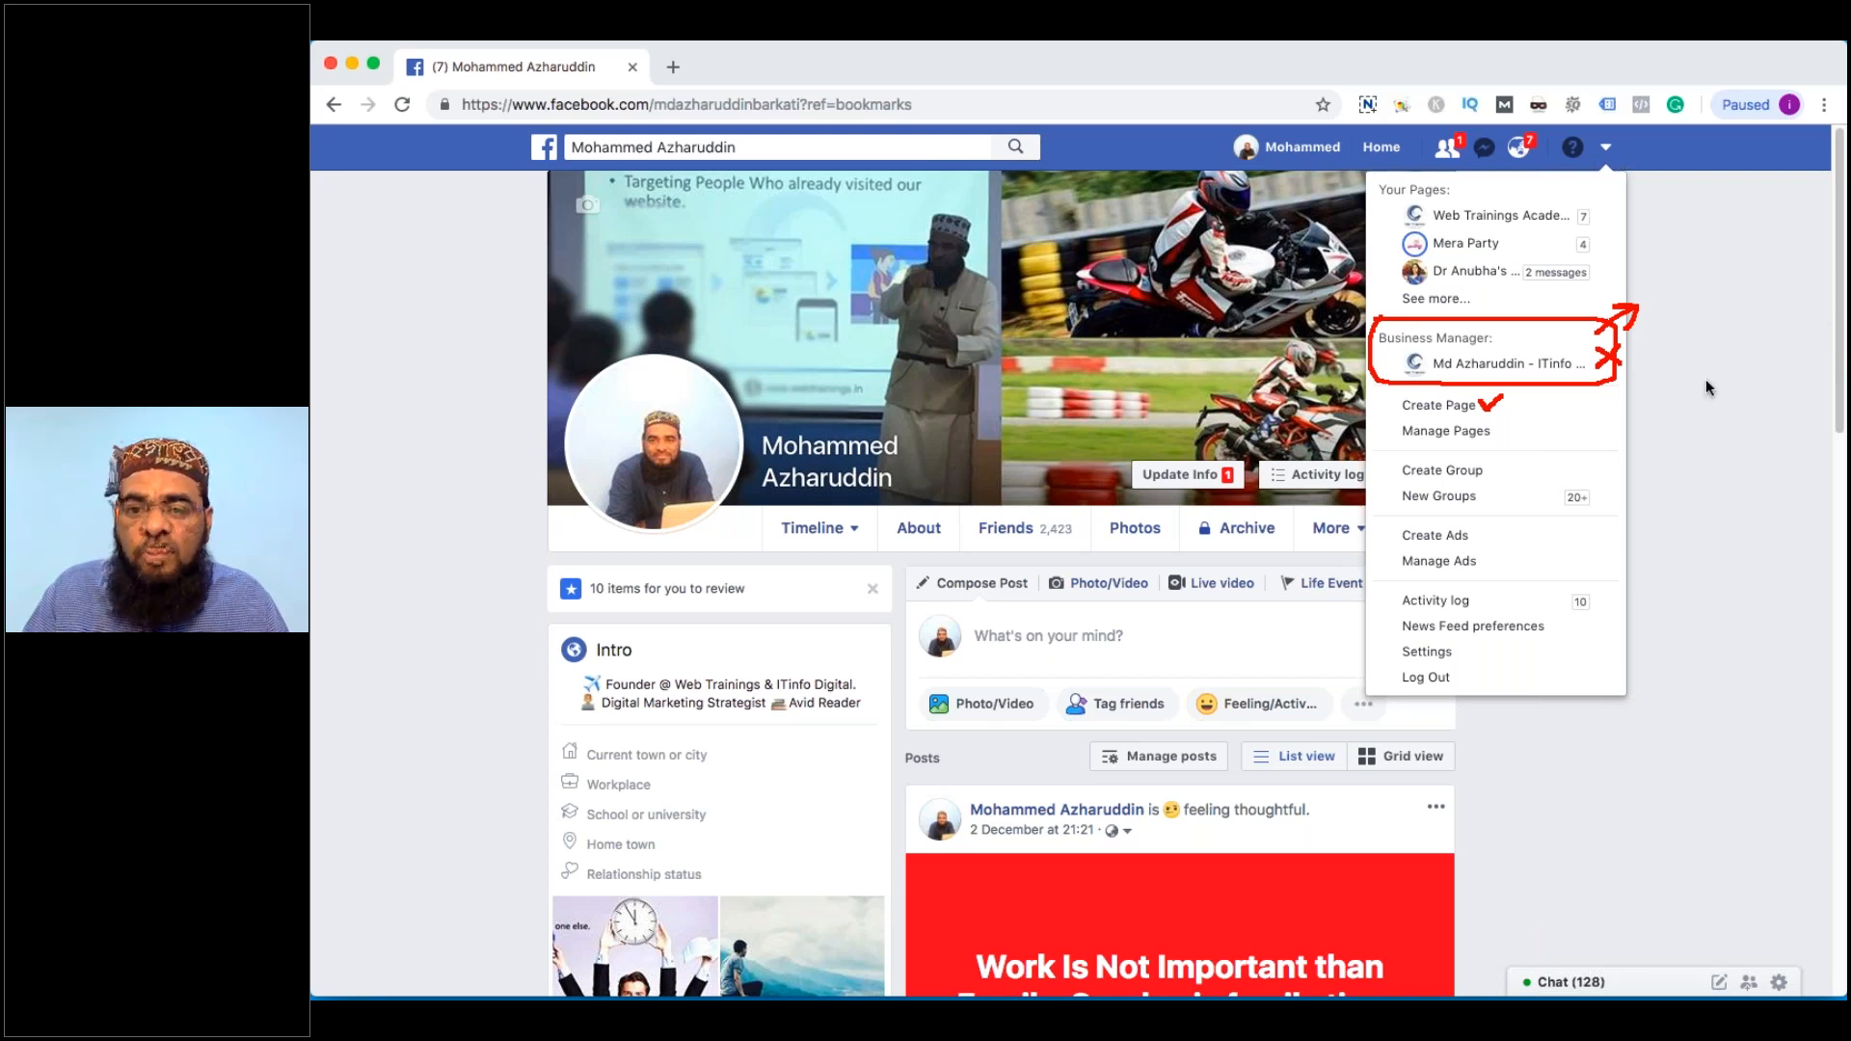
key("Escape")
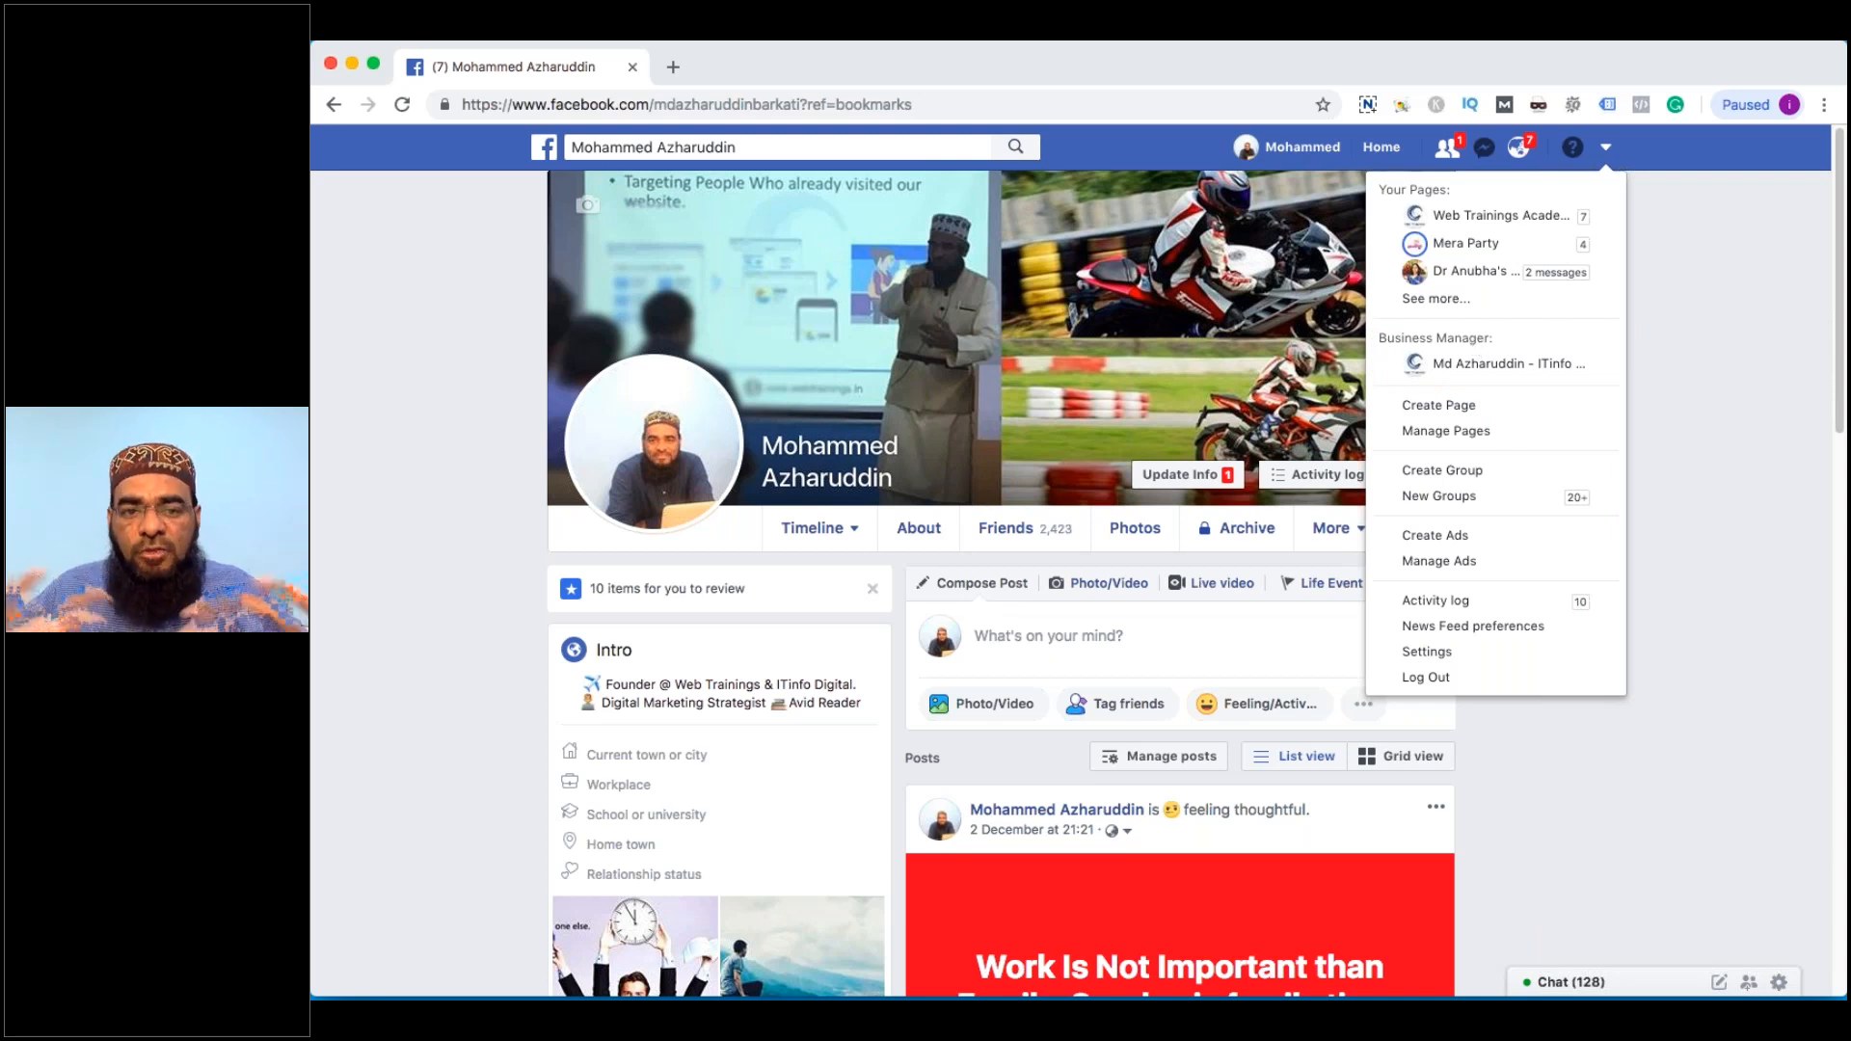
left_click(1473, 405)
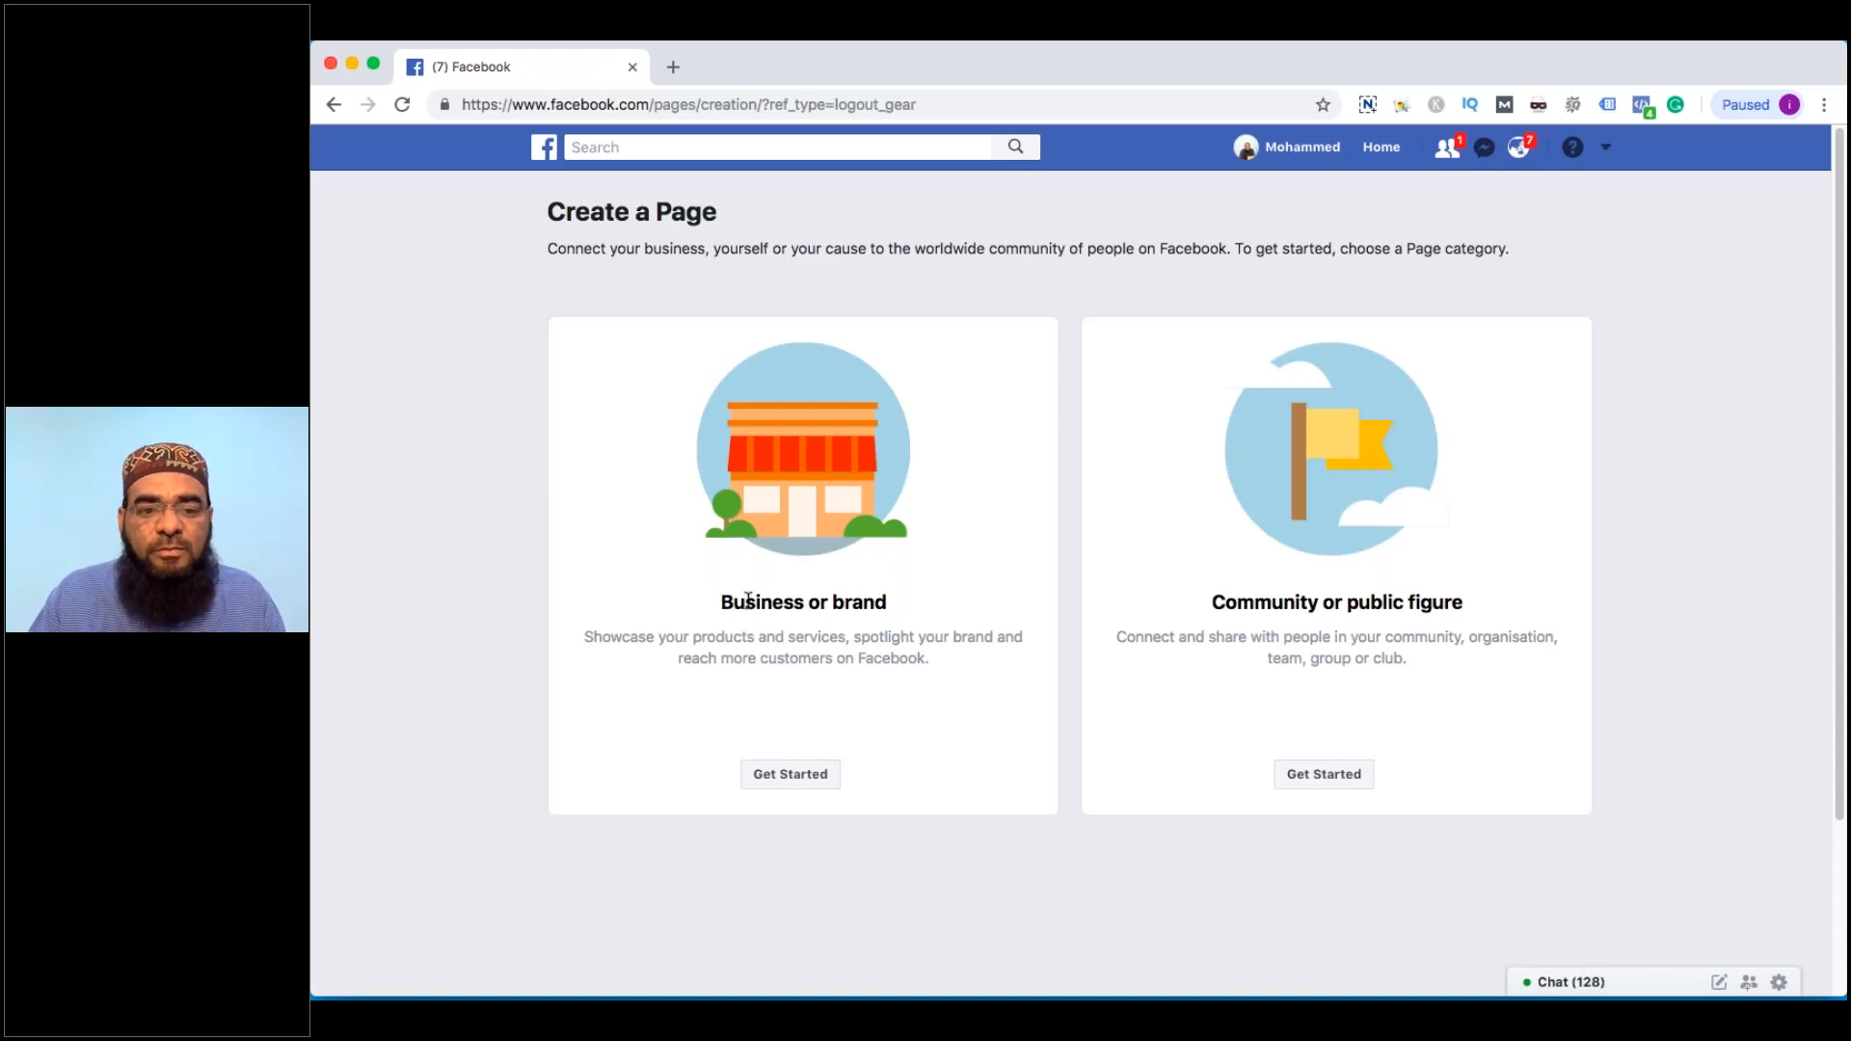
Choose Get Started under Business or brand and place the cursor in Page name
left_click_drag(748, 600, 1477, 602)
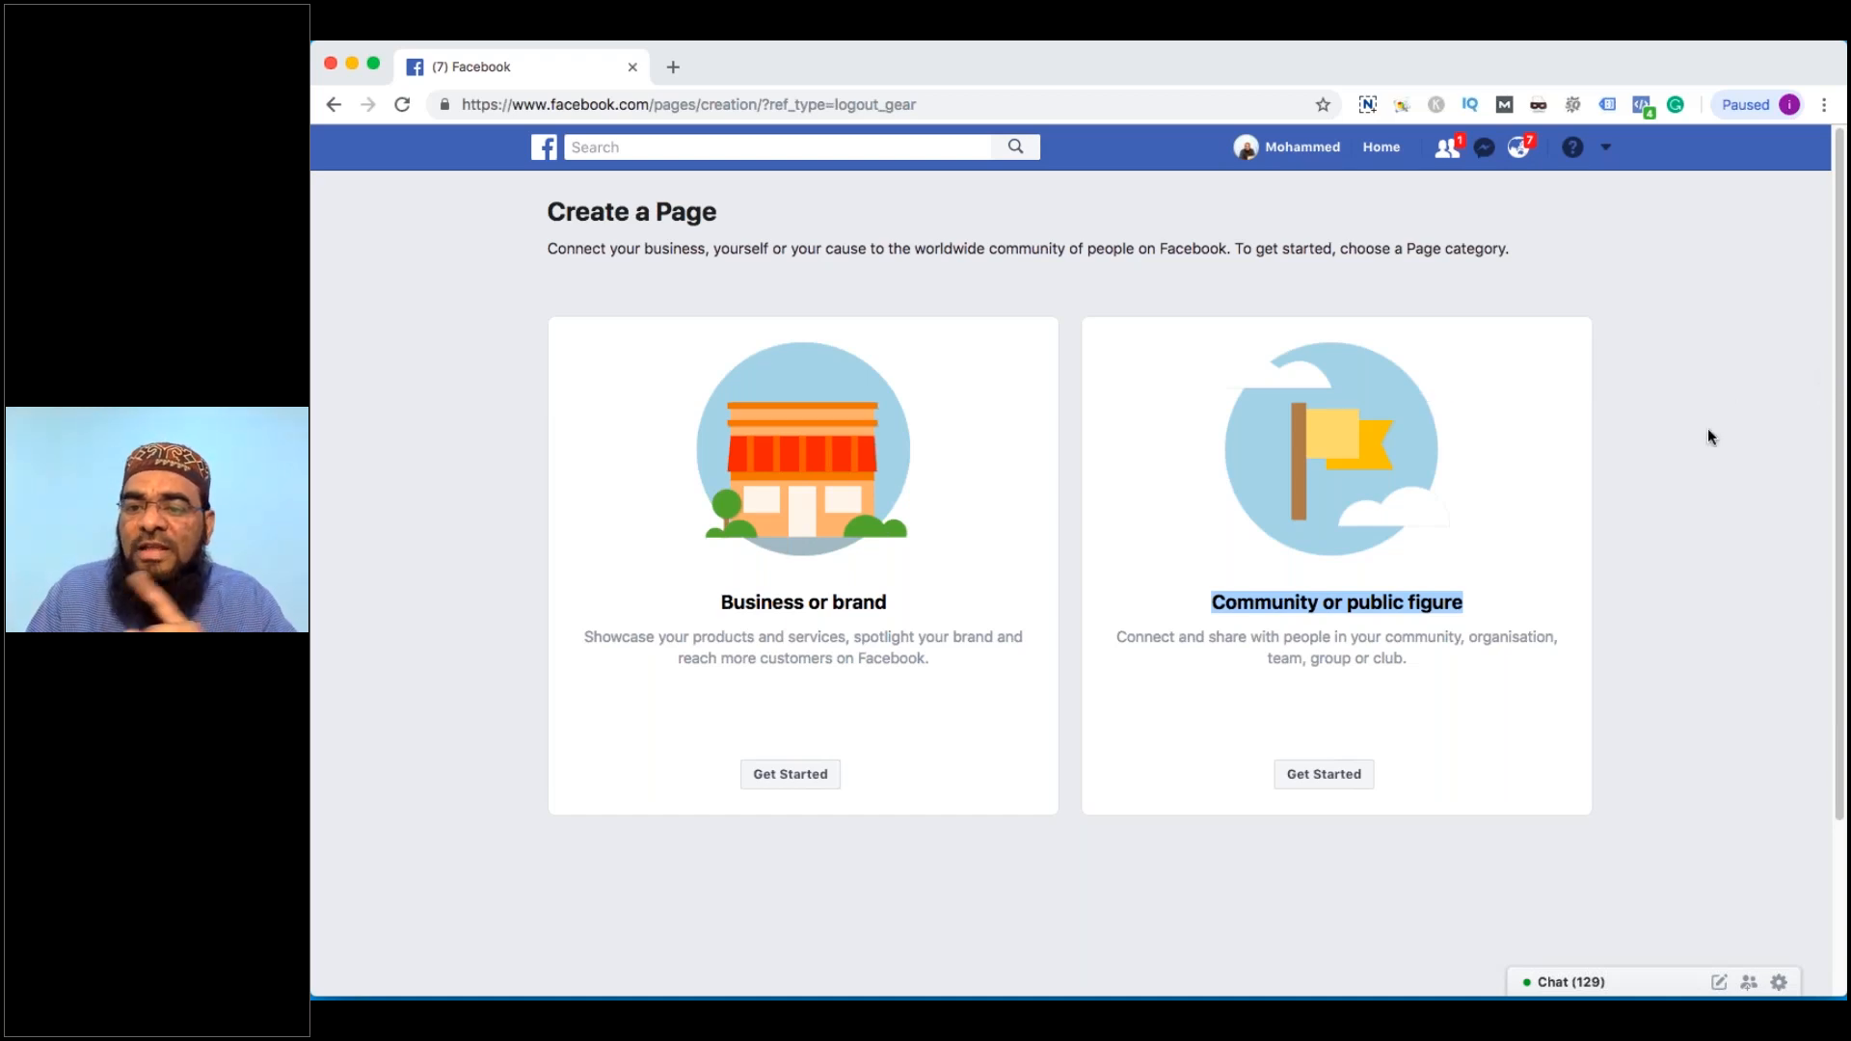
left_click_drag(659, 583, 740, 566)
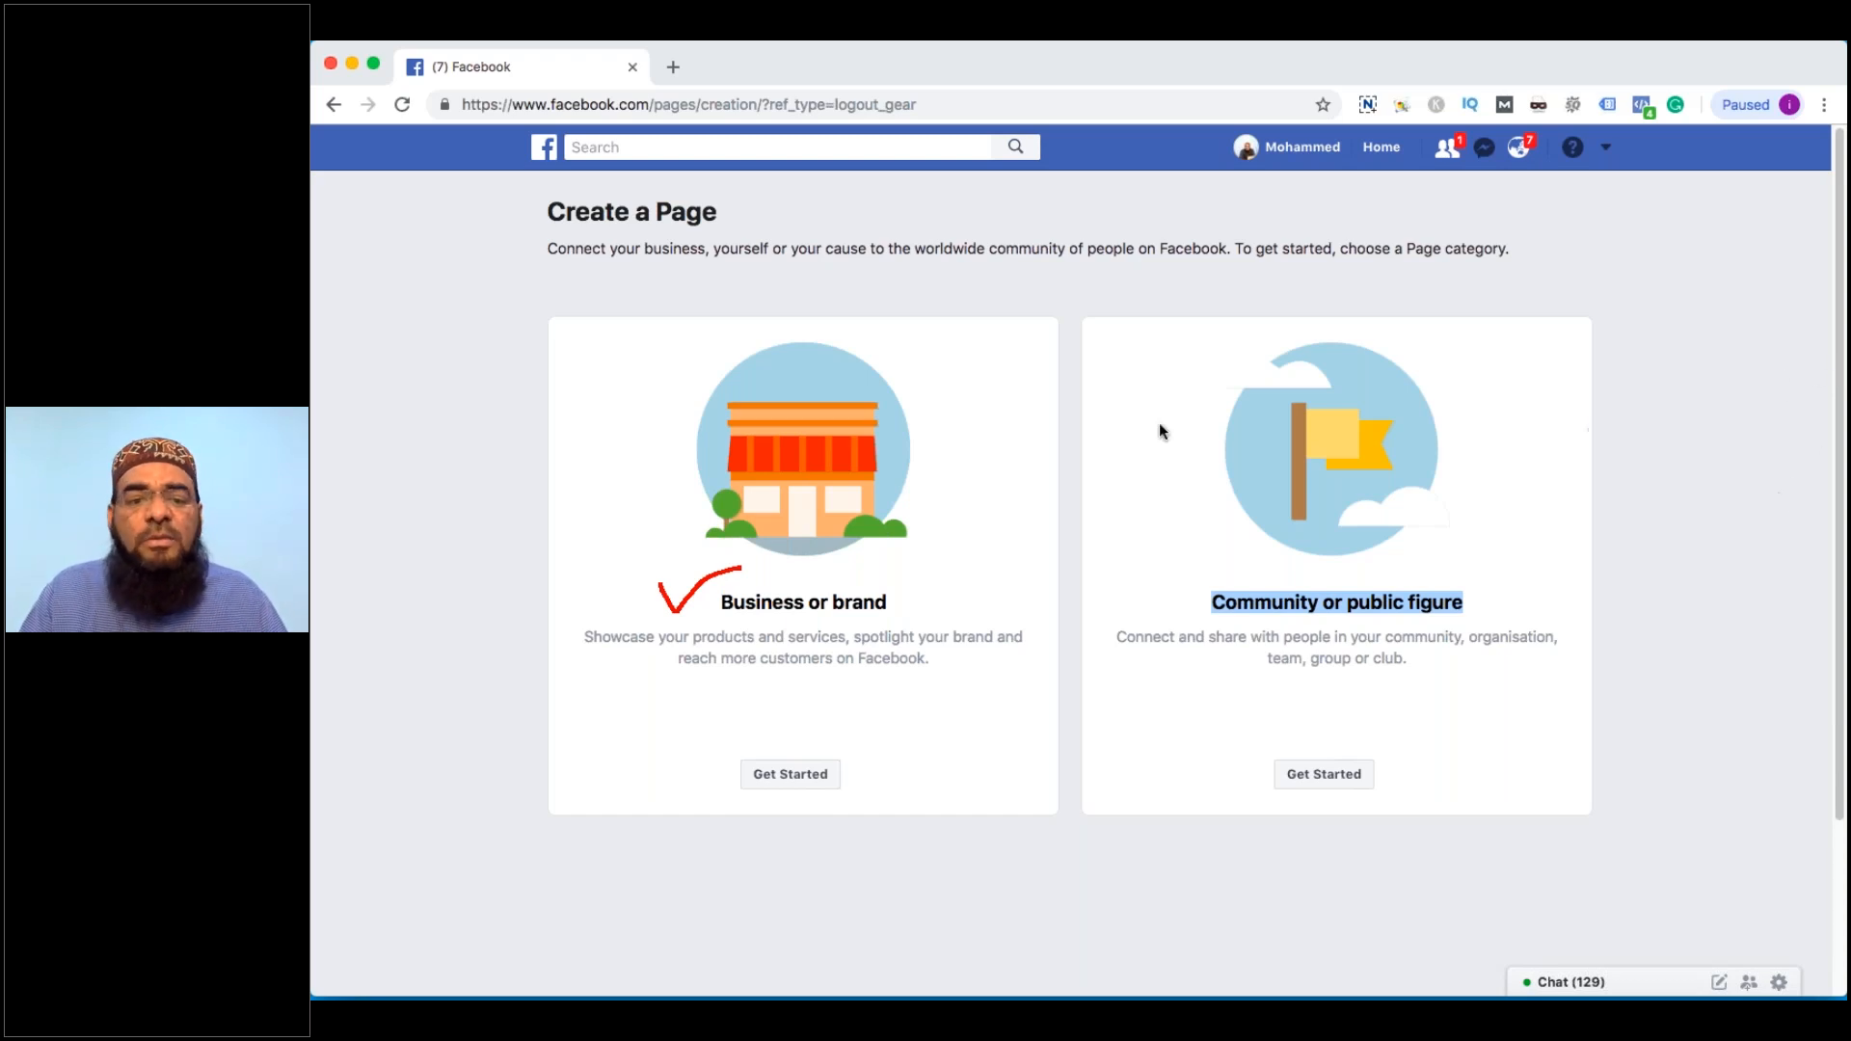
left_click(790, 774)
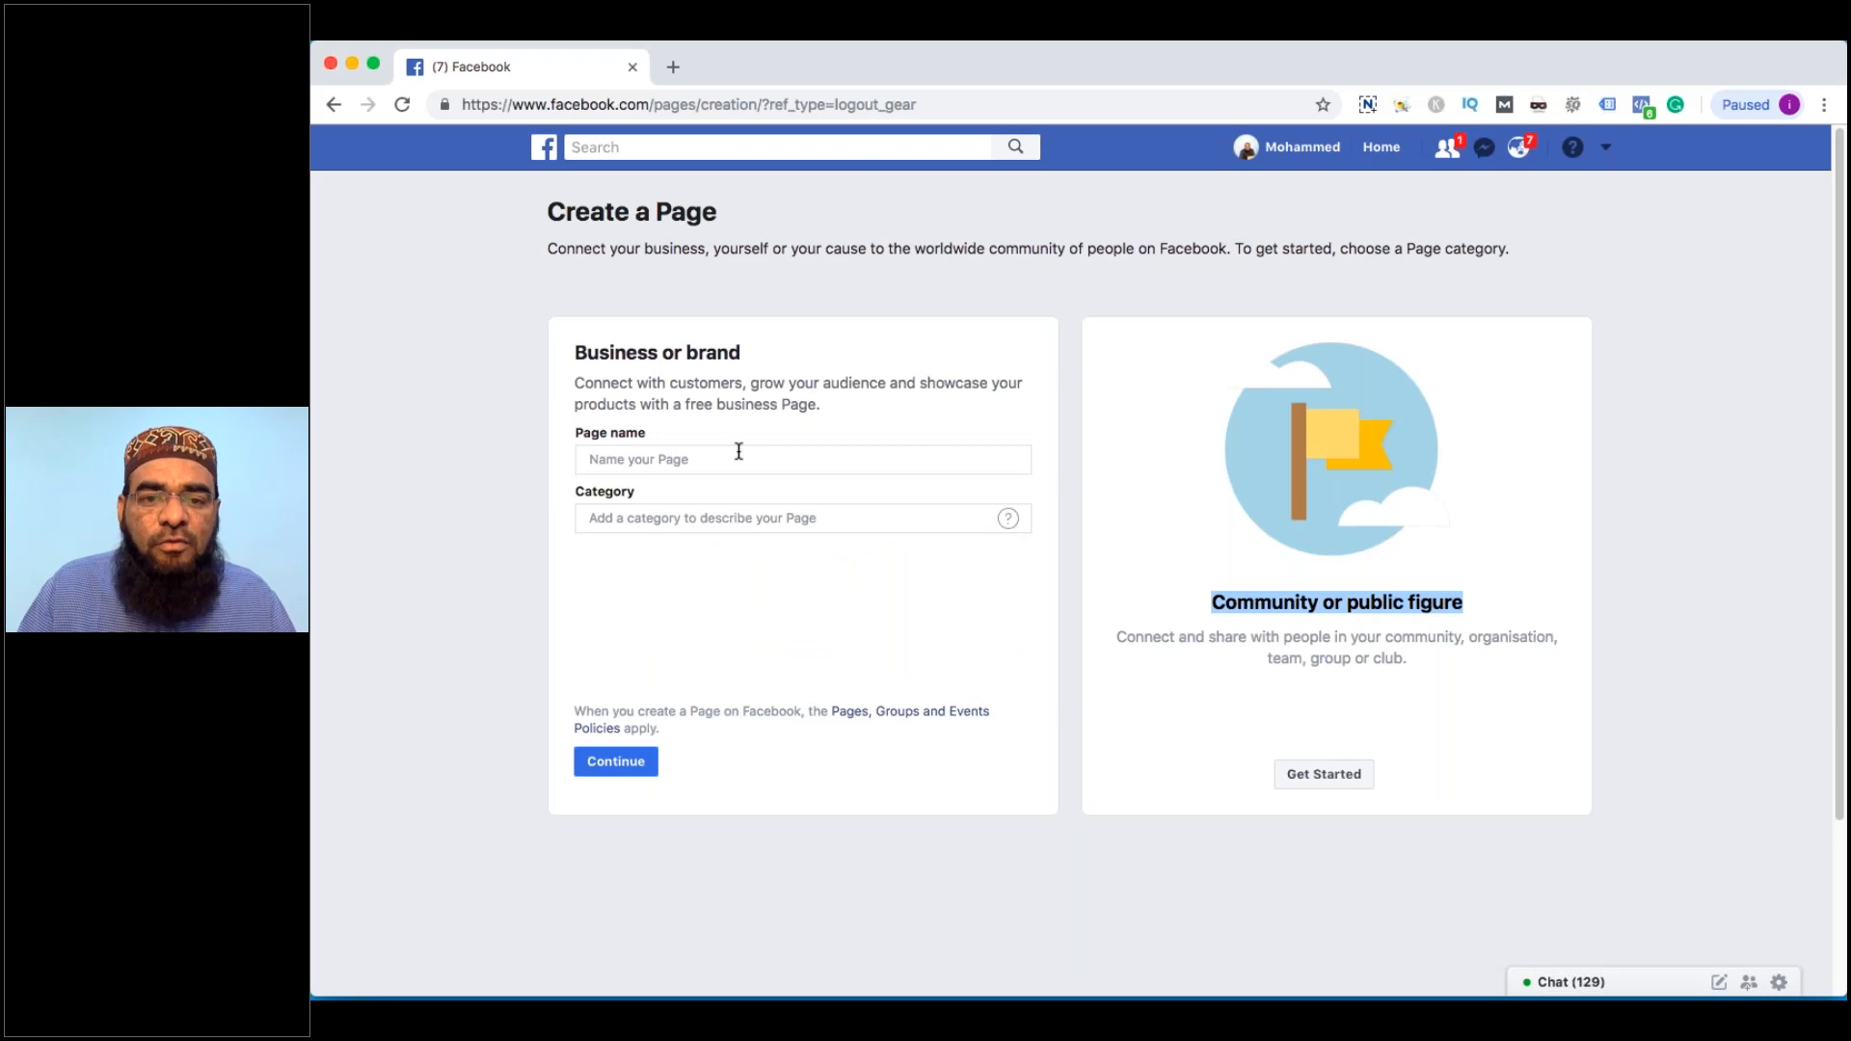
left_click(739, 452)
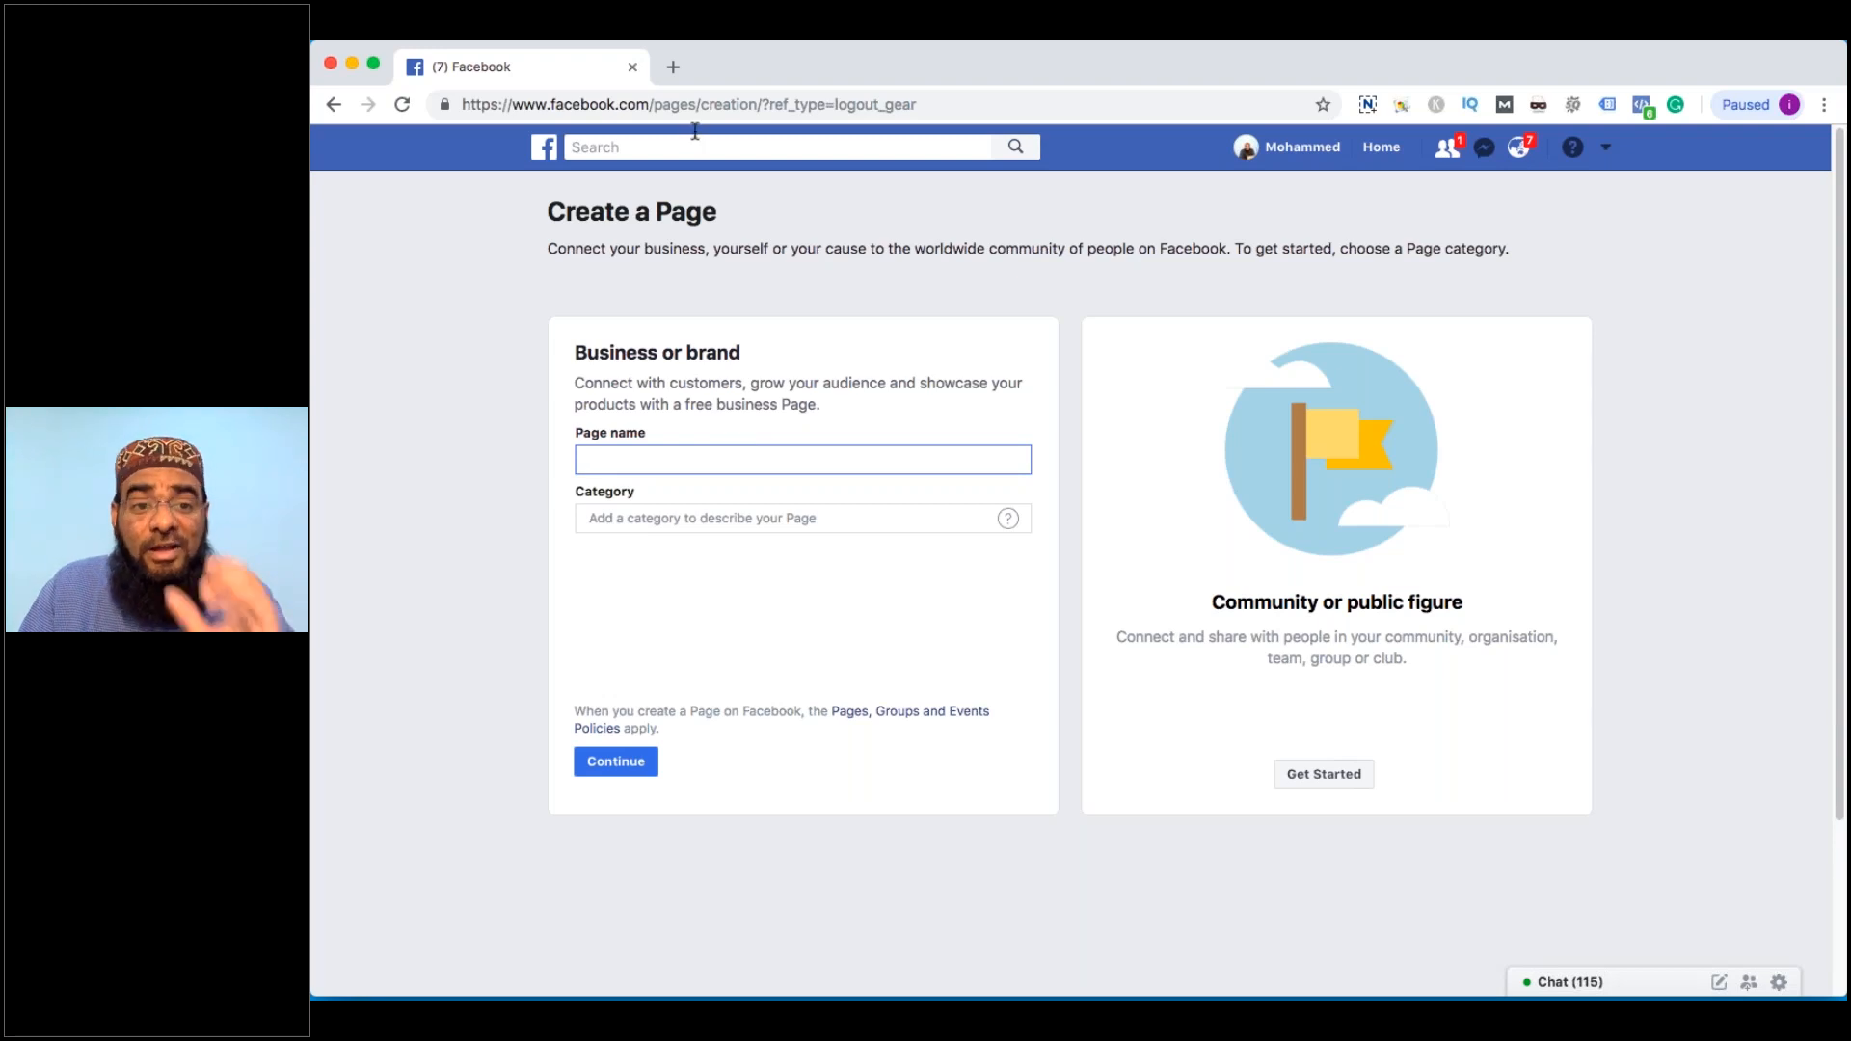
In a new tab, search Google for the Shopify business name generator
left_click(675, 70)
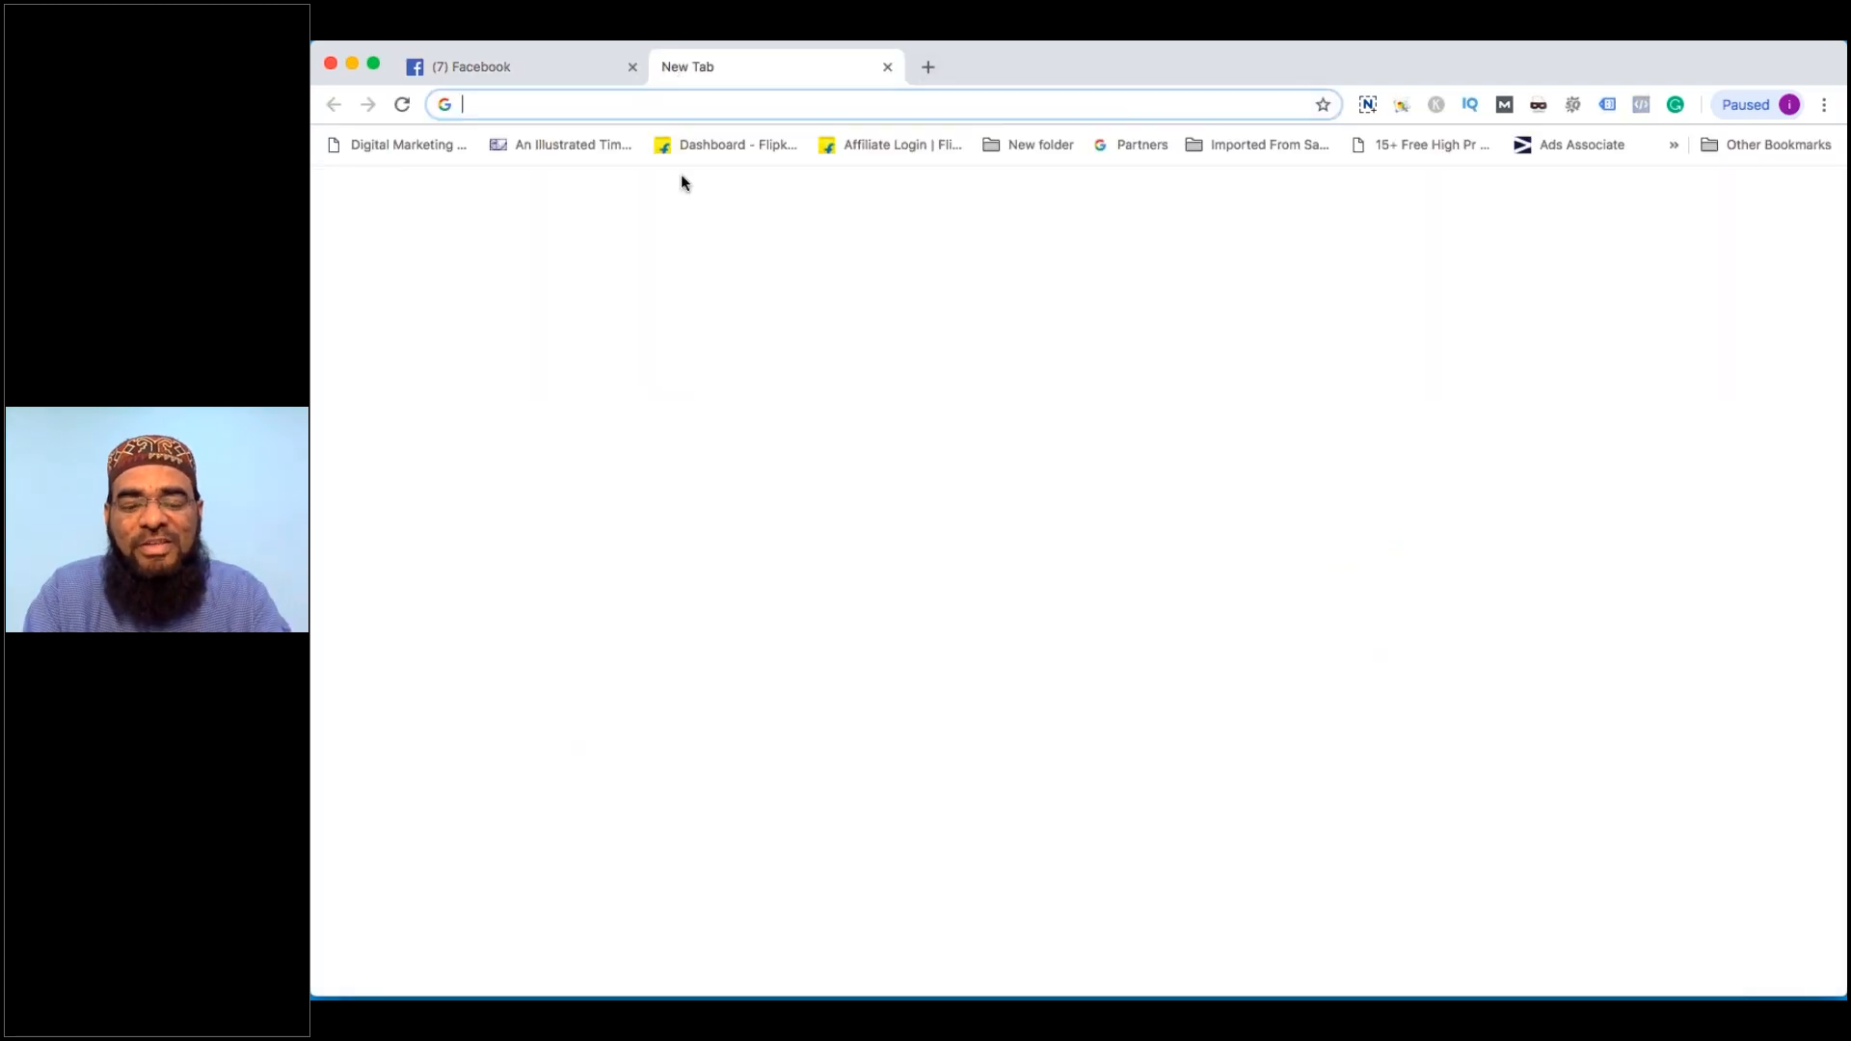
type("shopig")
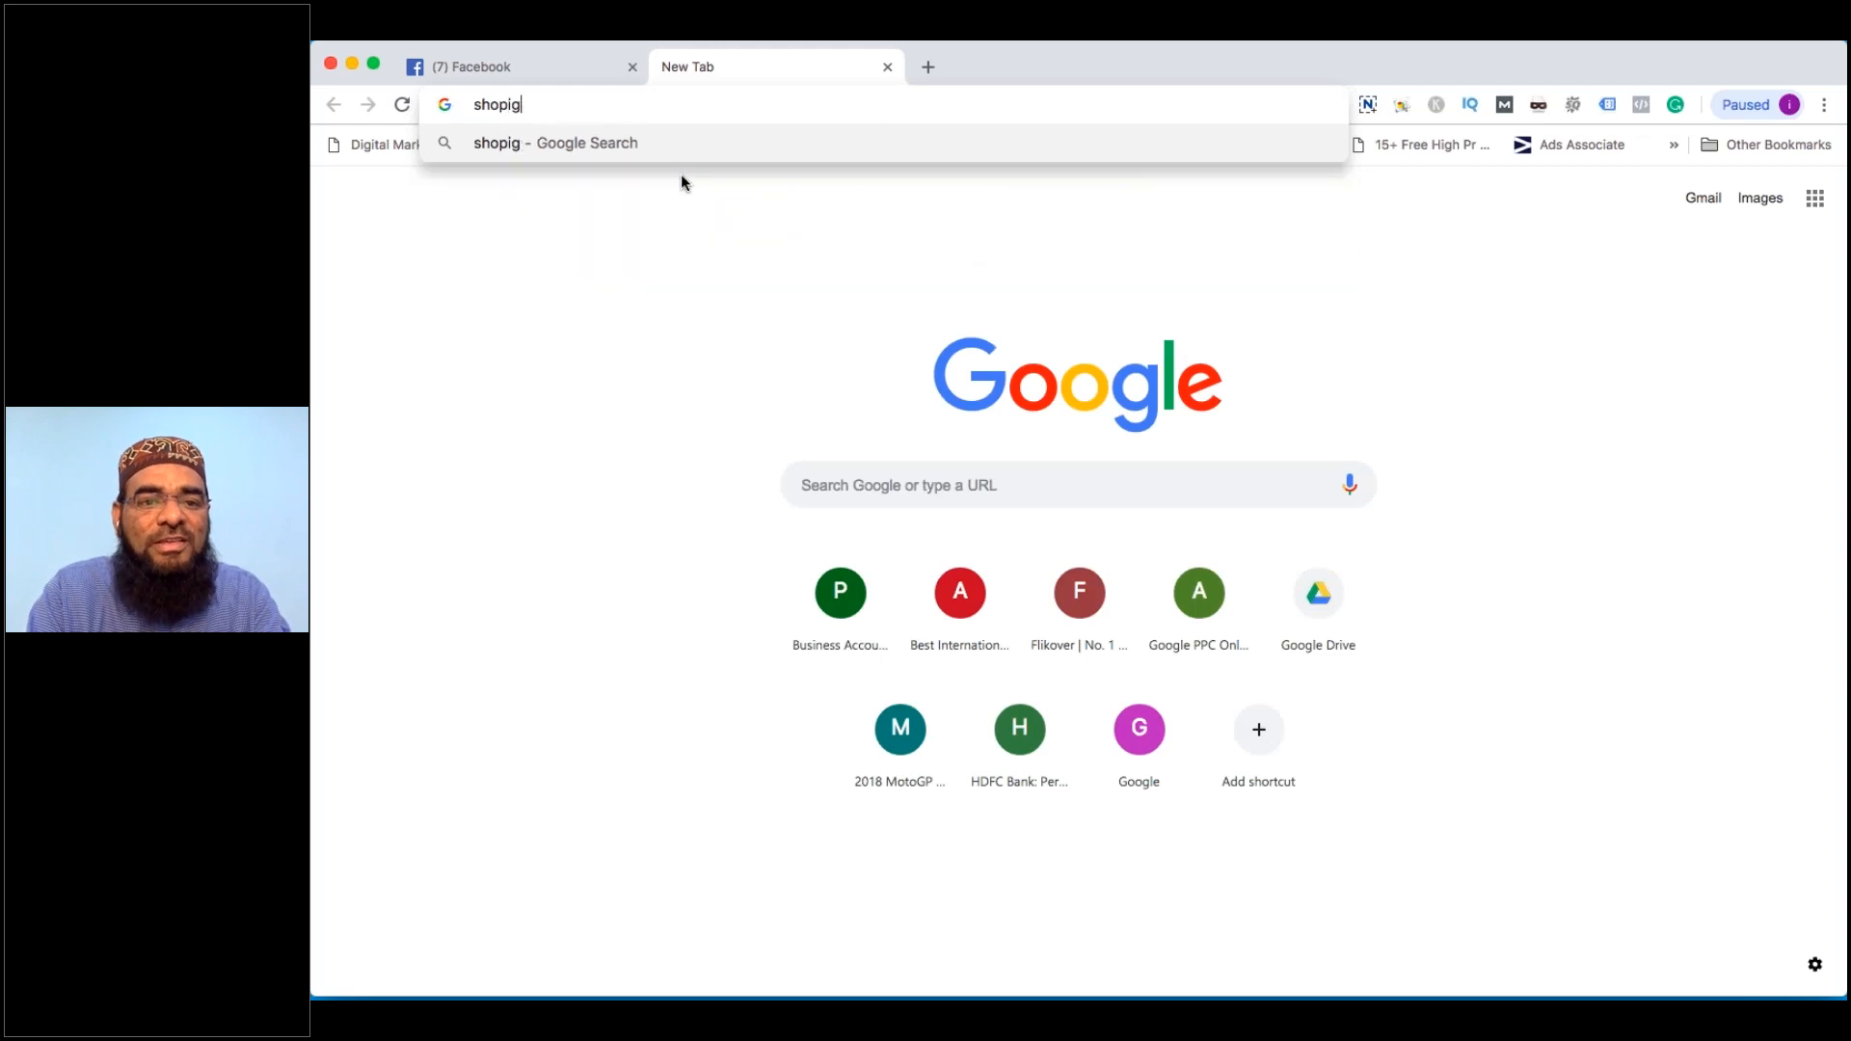
key("BackSpace")
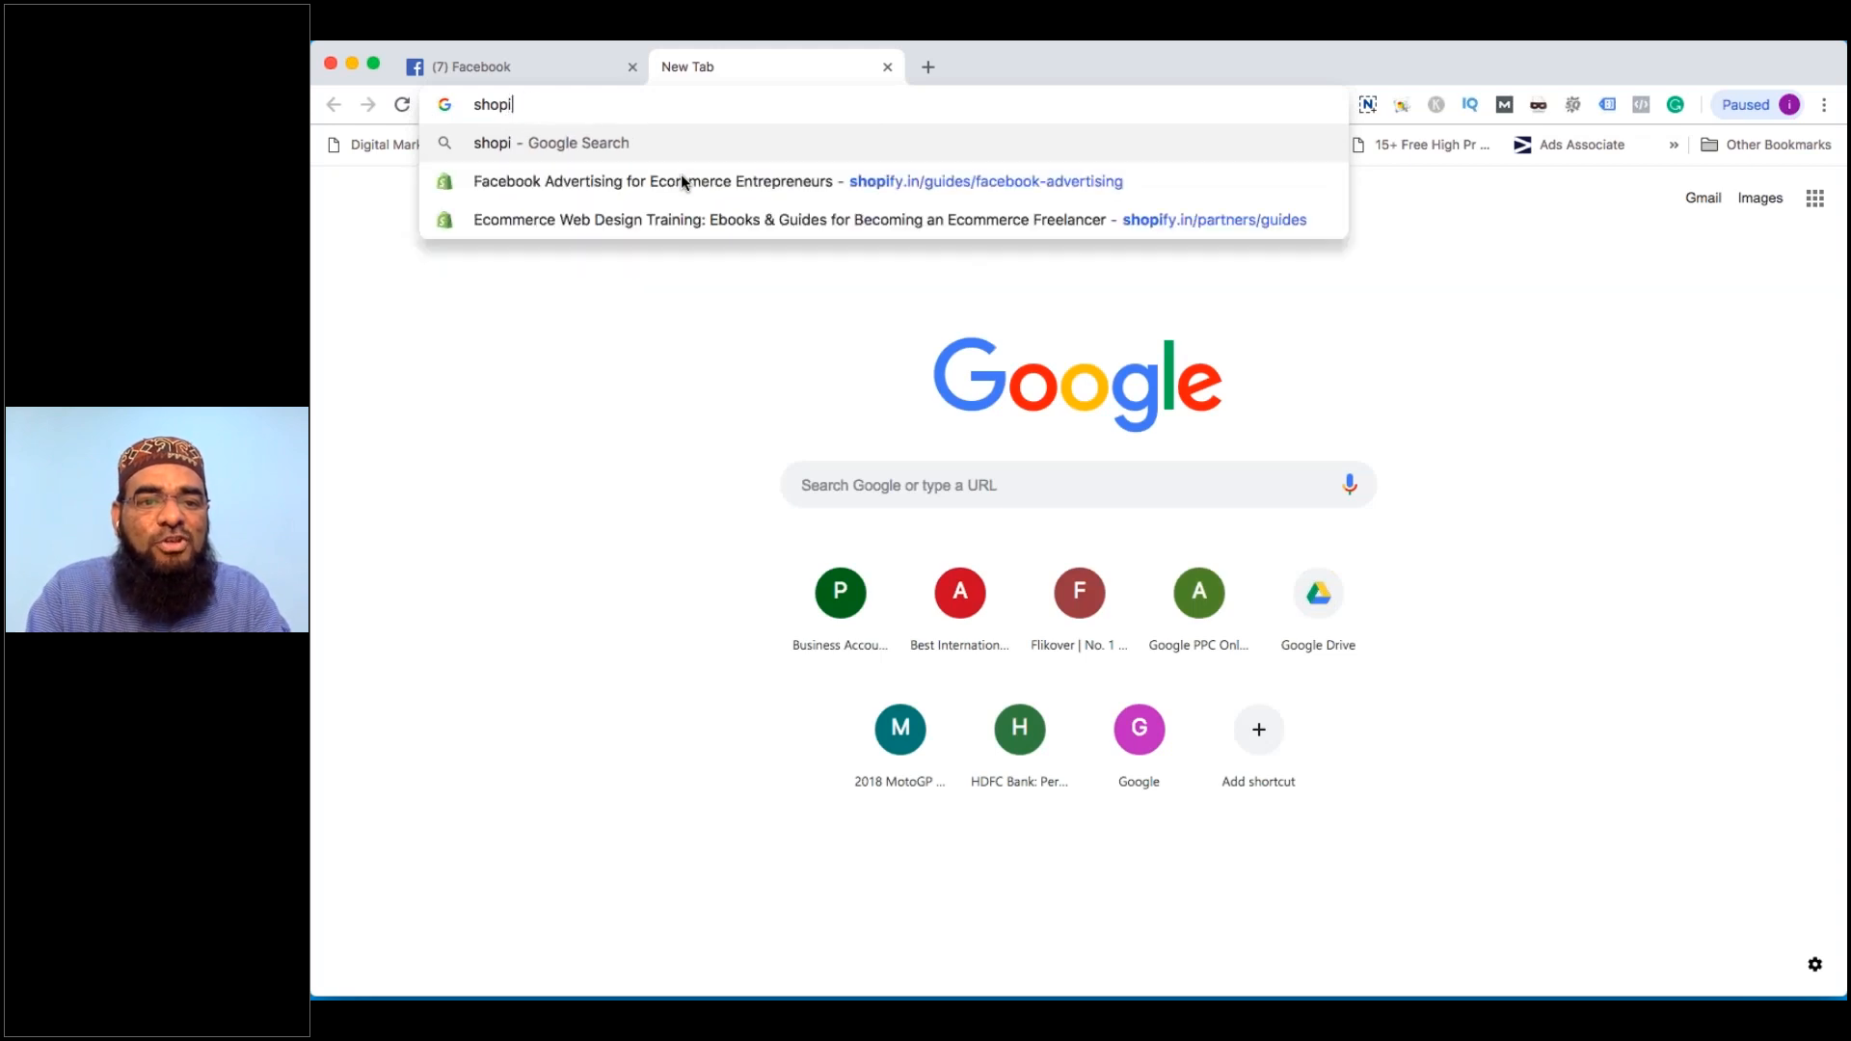
type("fy busiess name egen")
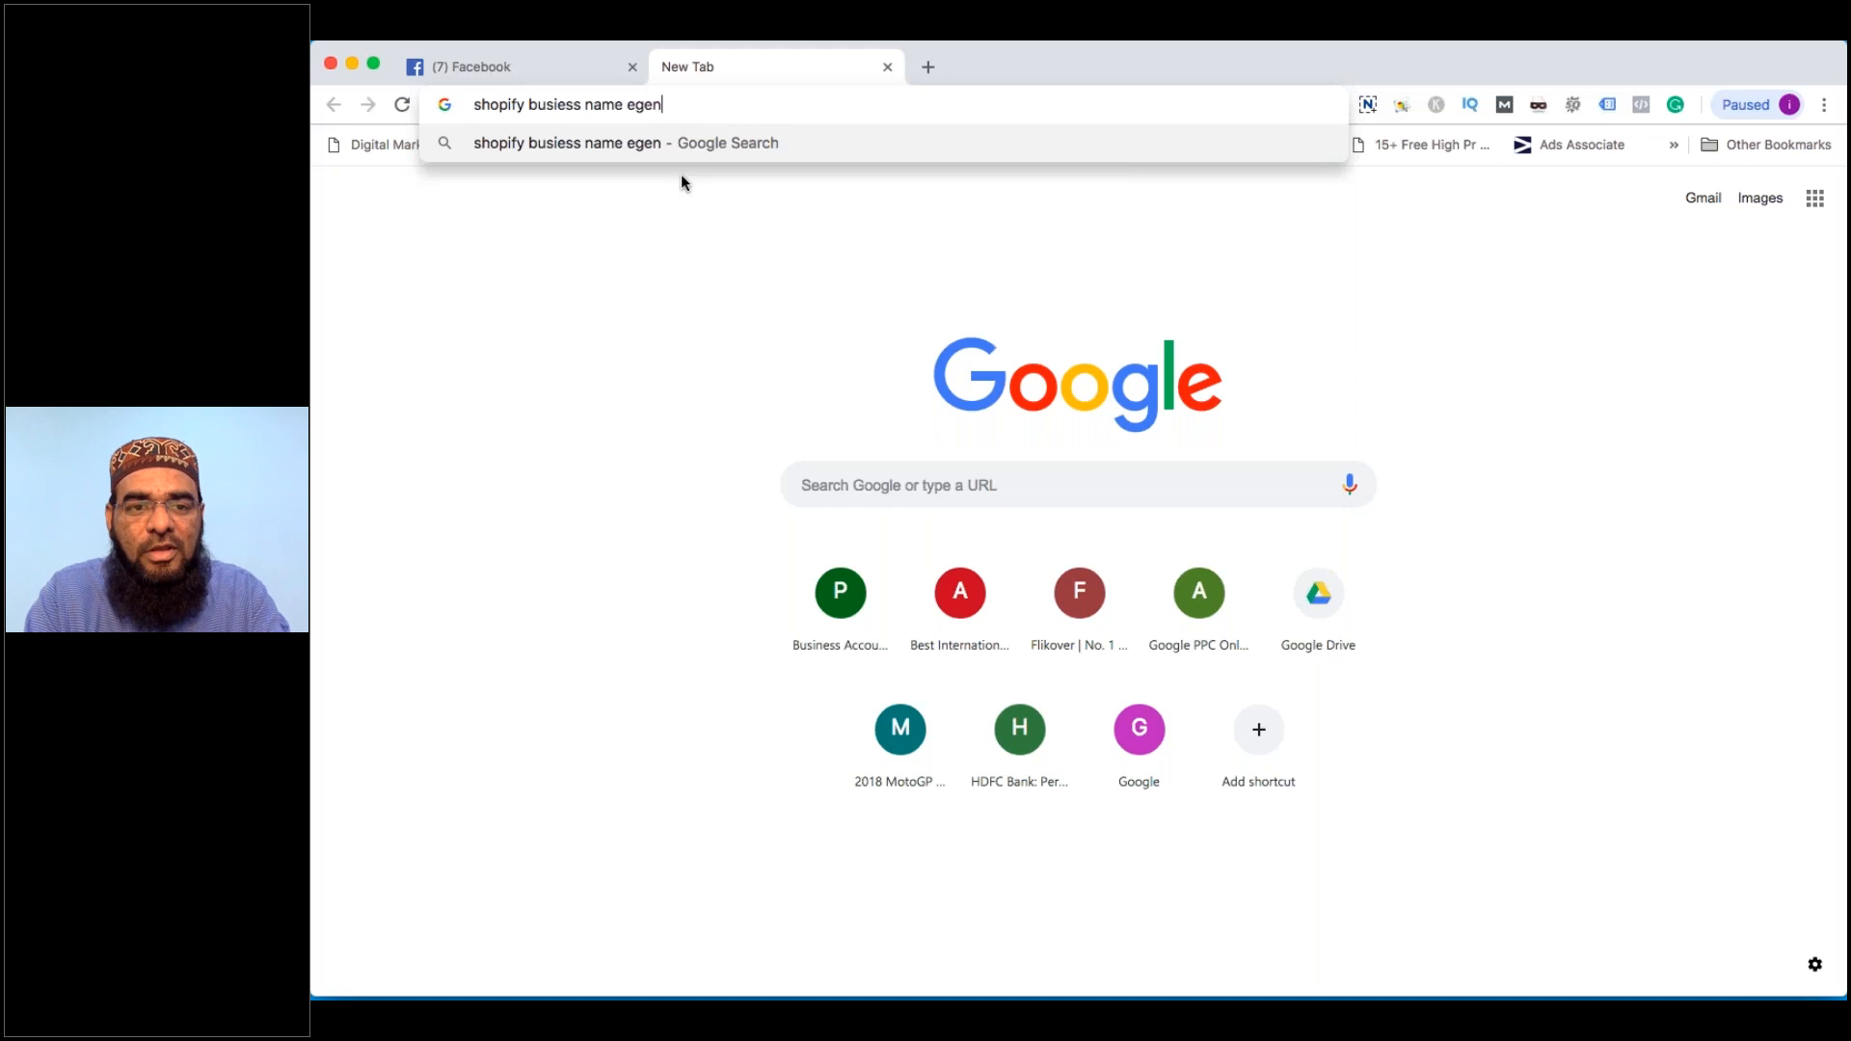
key("BackSpace")
key("BackSpace")
key("BackSpace")
key("BackSpace")
type("generator")
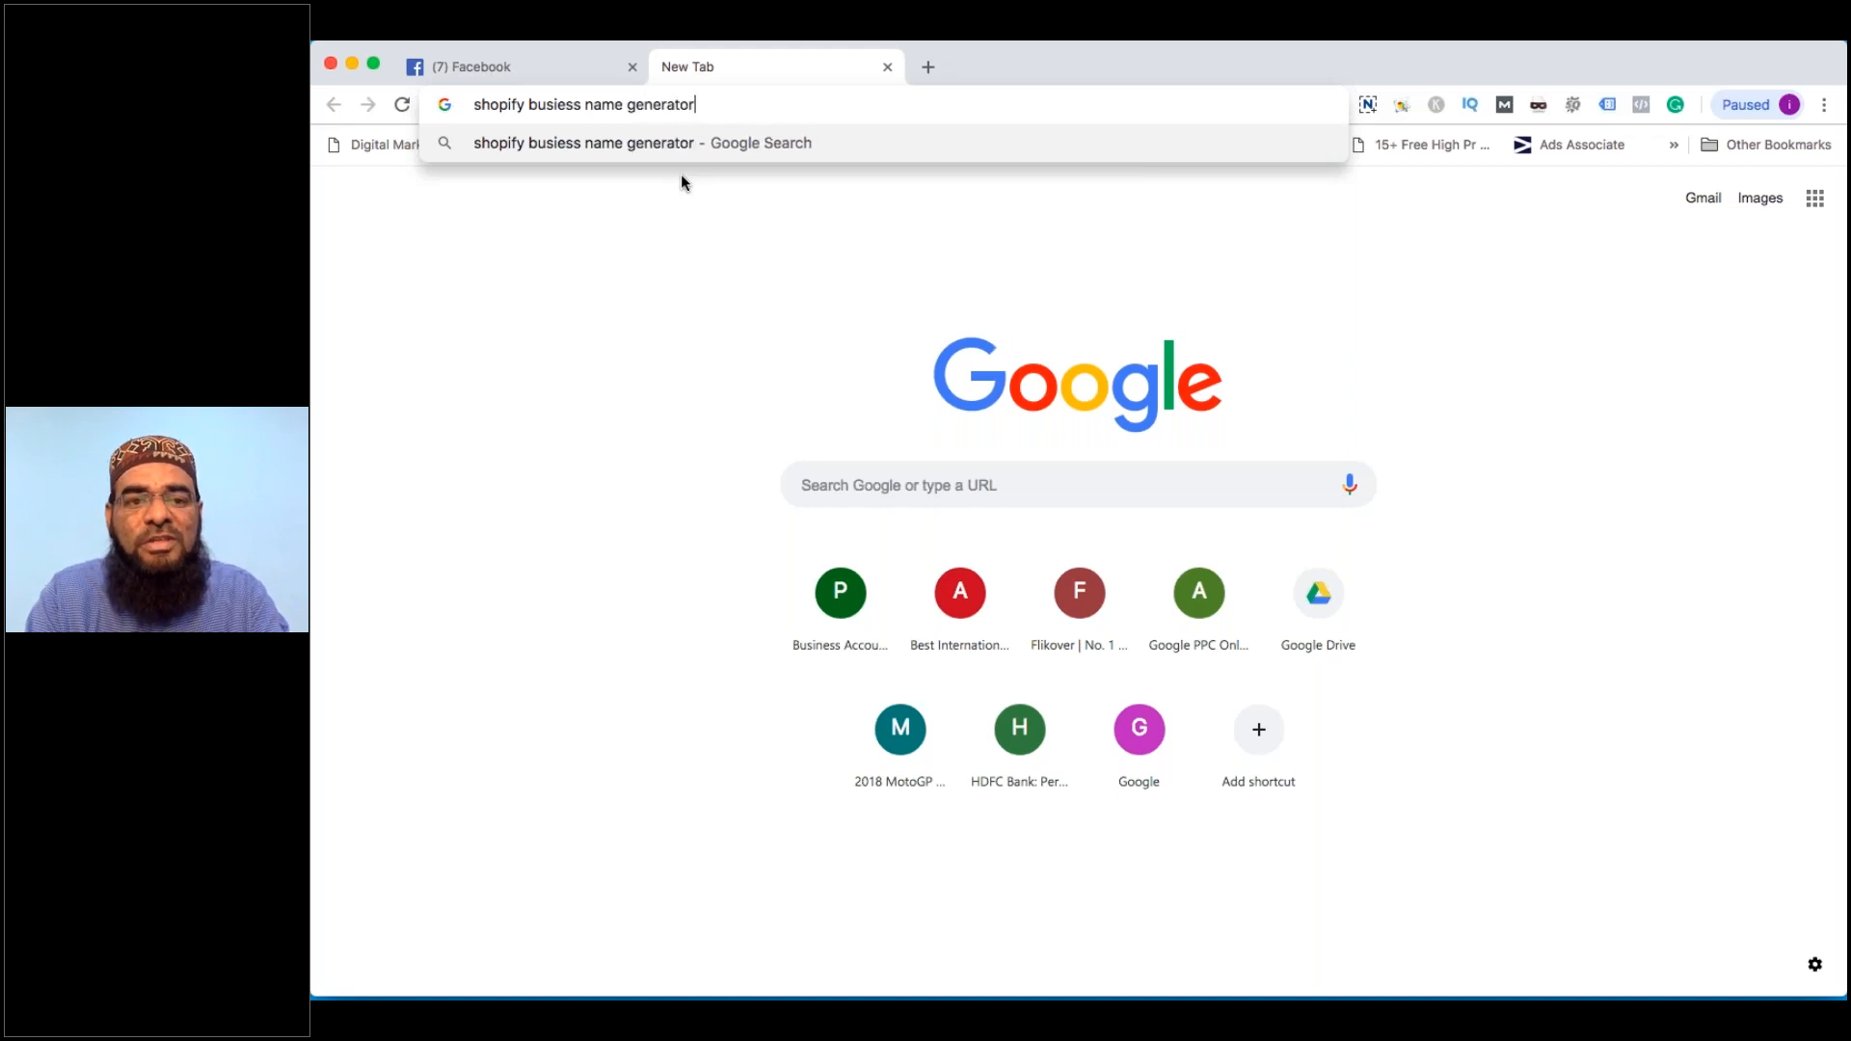
key("Return")
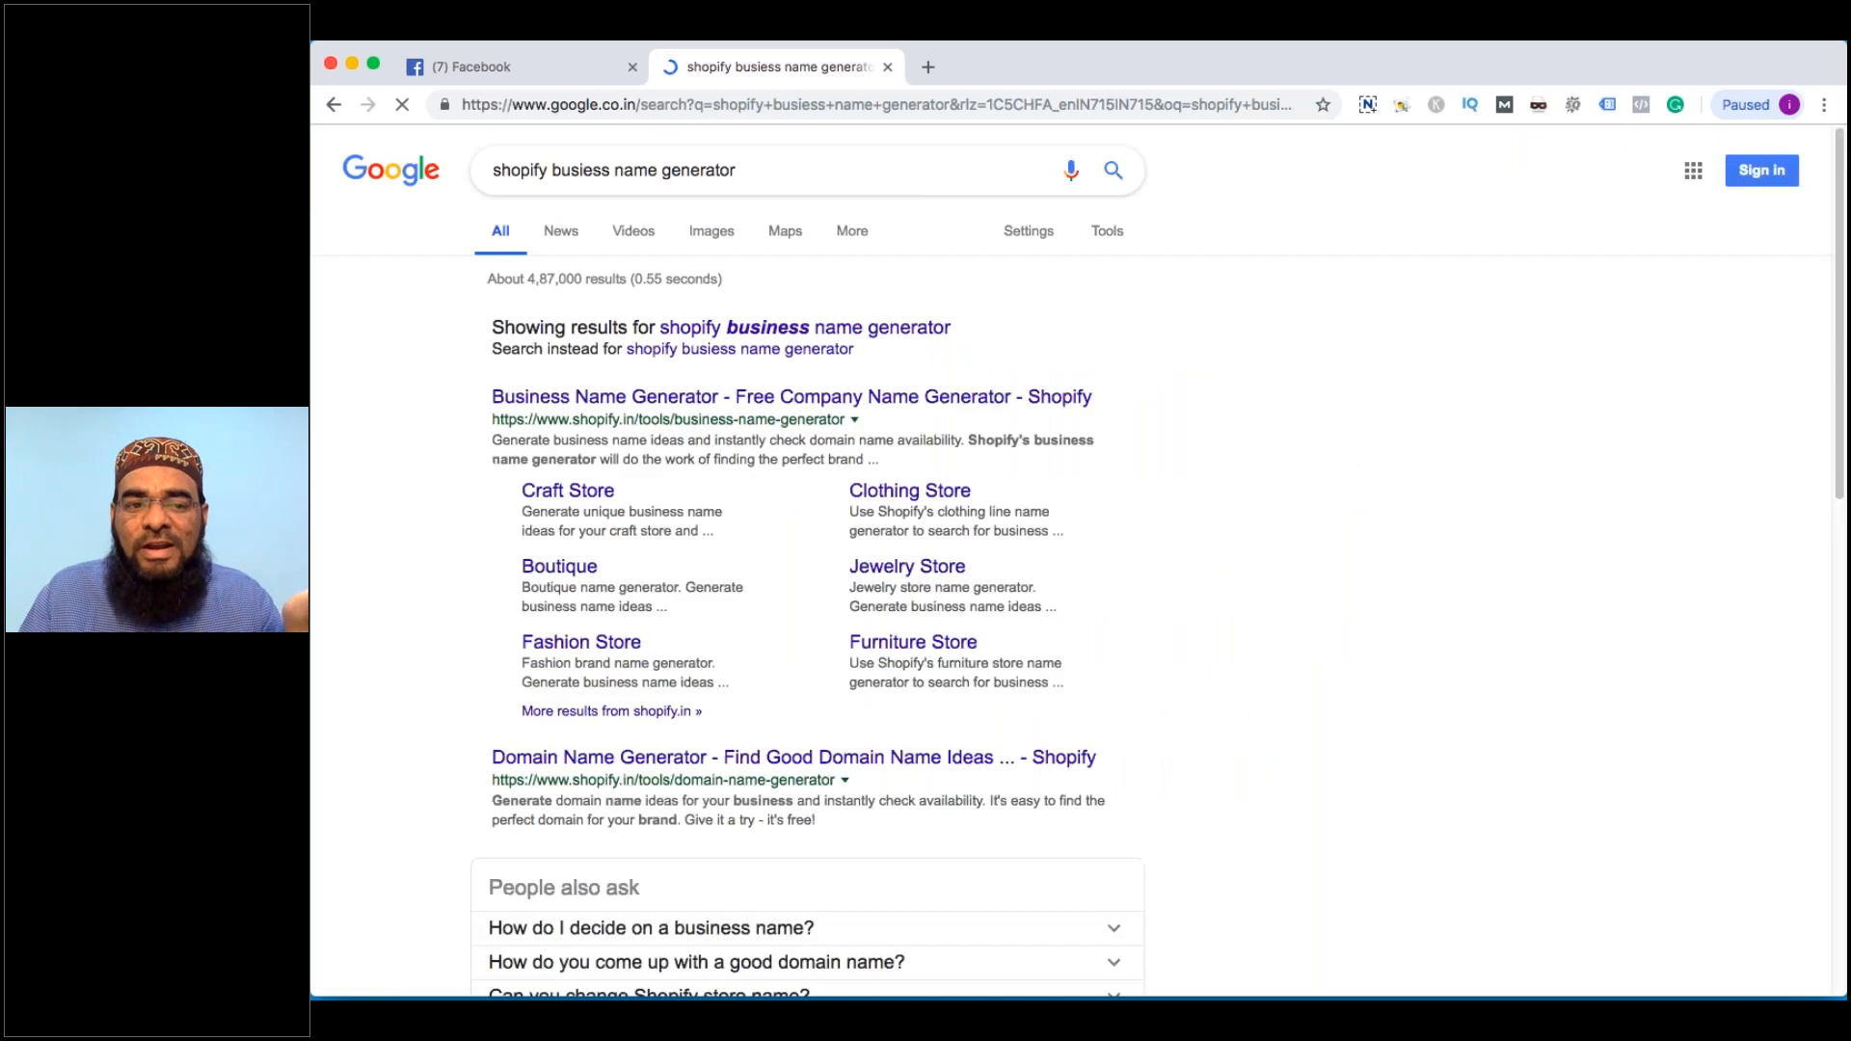
Open Shopify's Business Name Generator and generate names for 'Interior Designers'
left_click(655, 396)
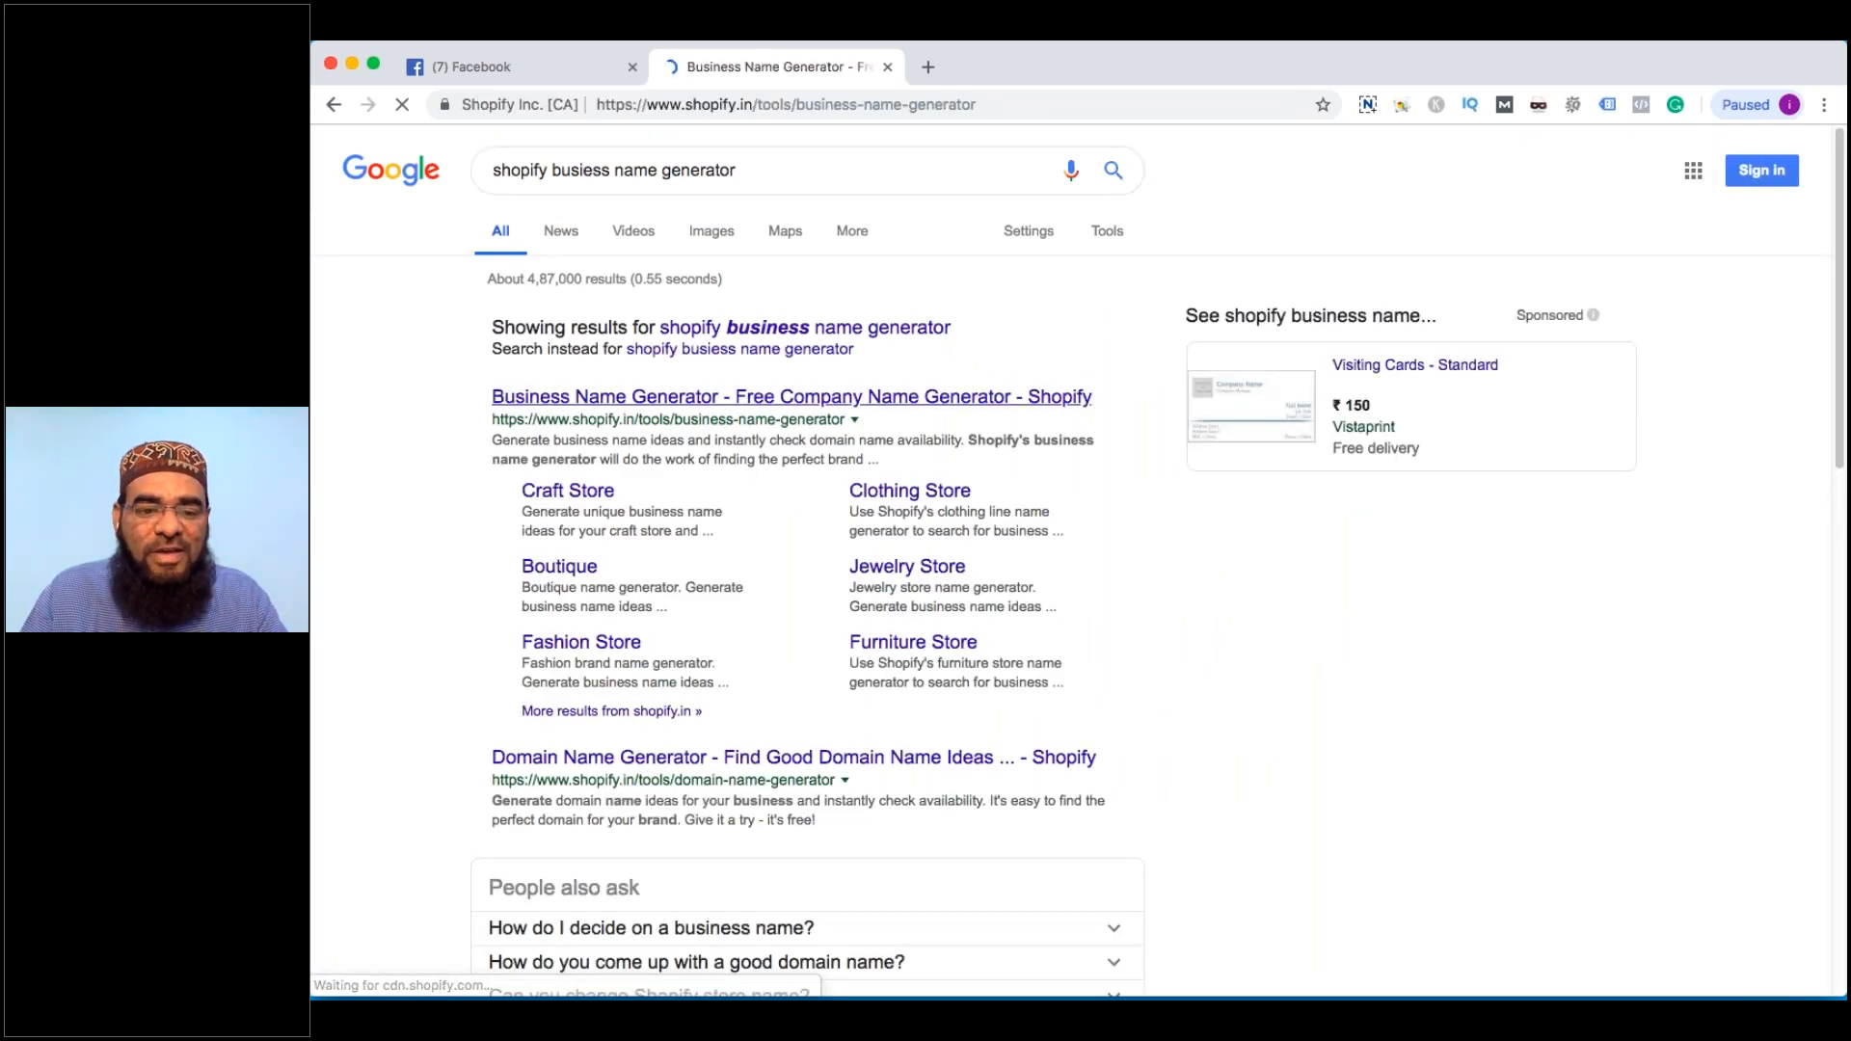
scroll(909, 480, "down", 4)
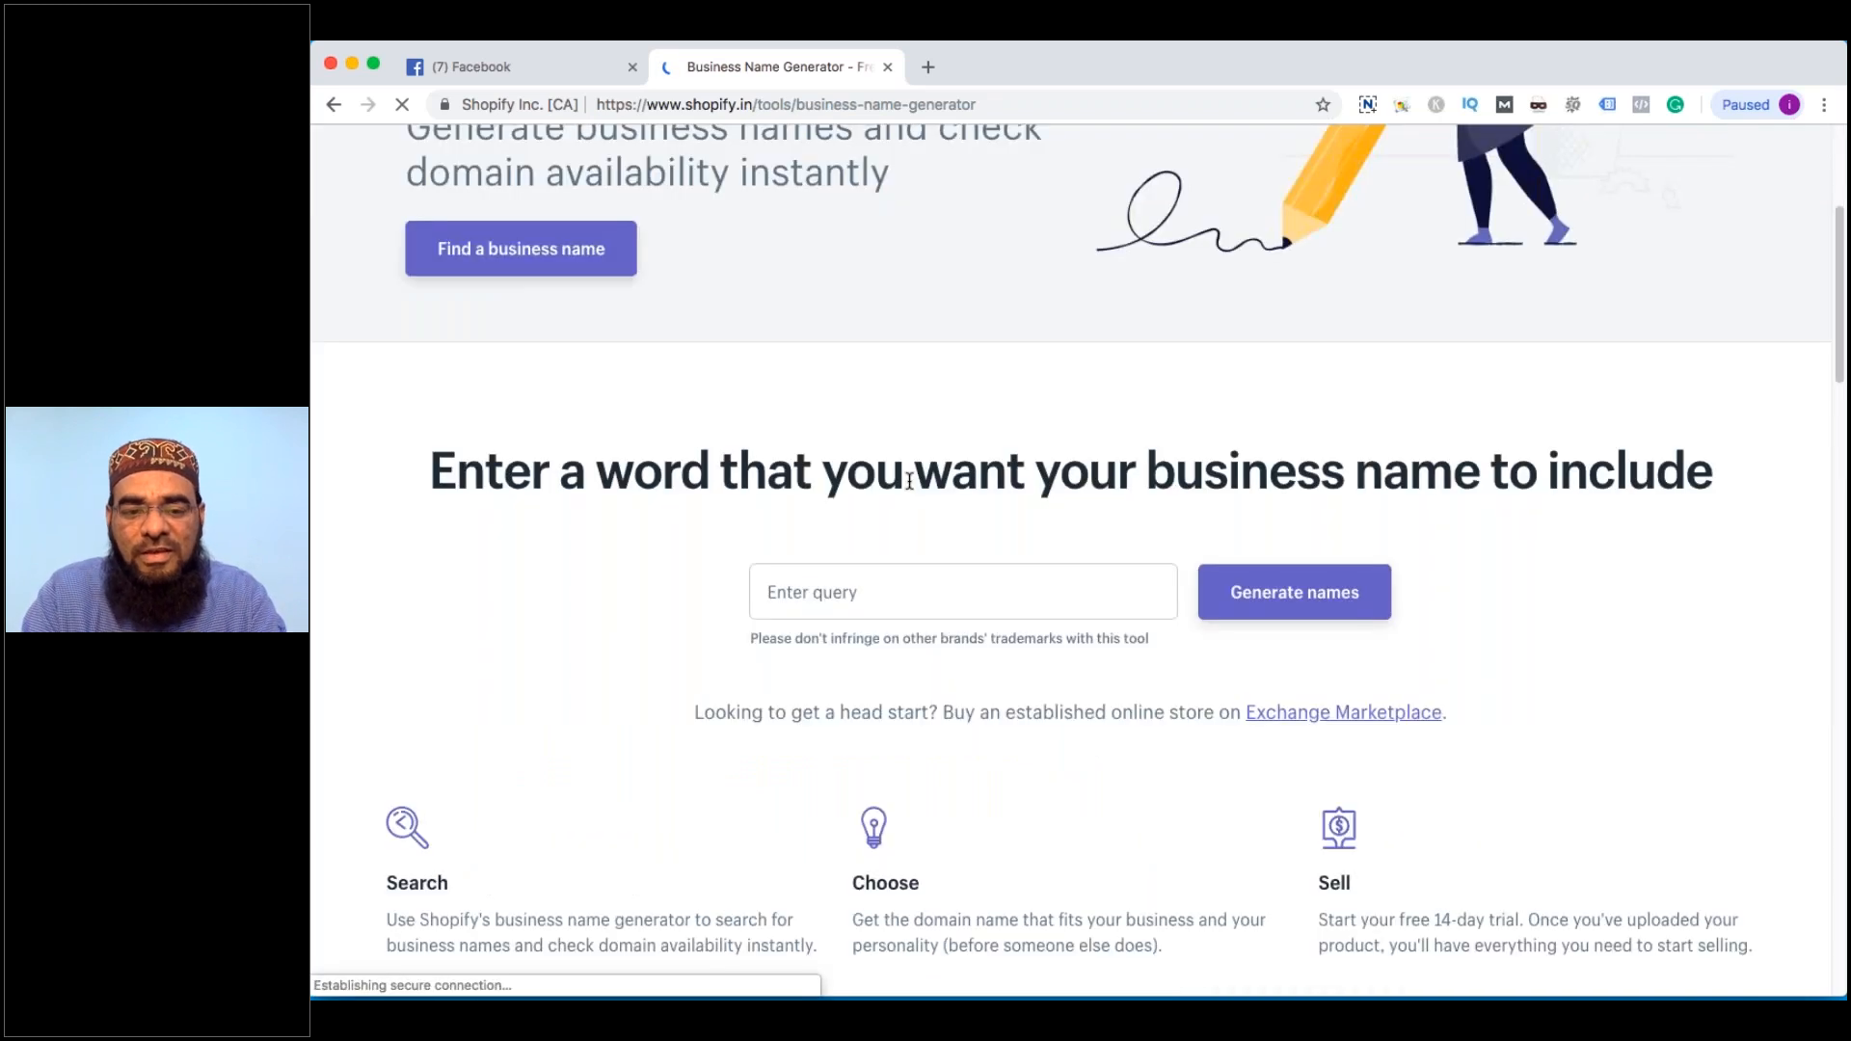
left_click(868, 592)
type("Inter")
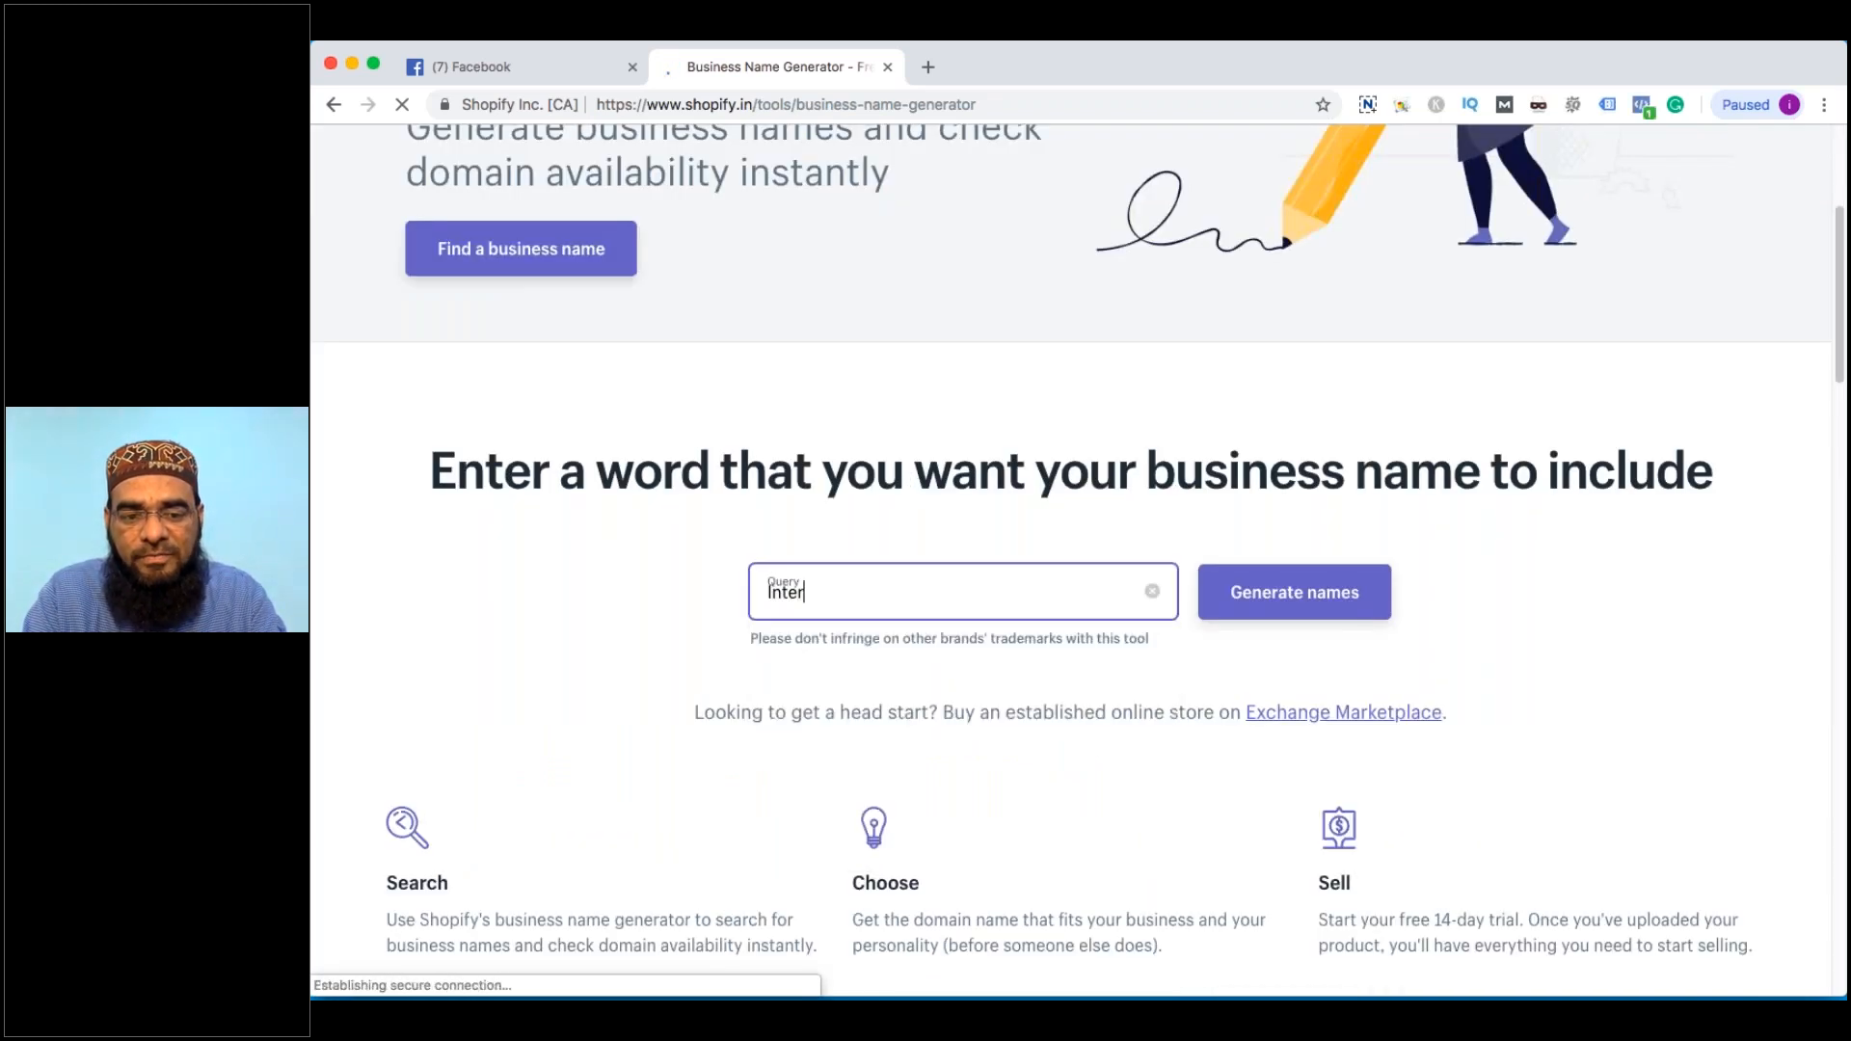
type("ior Designers")
key("Return")
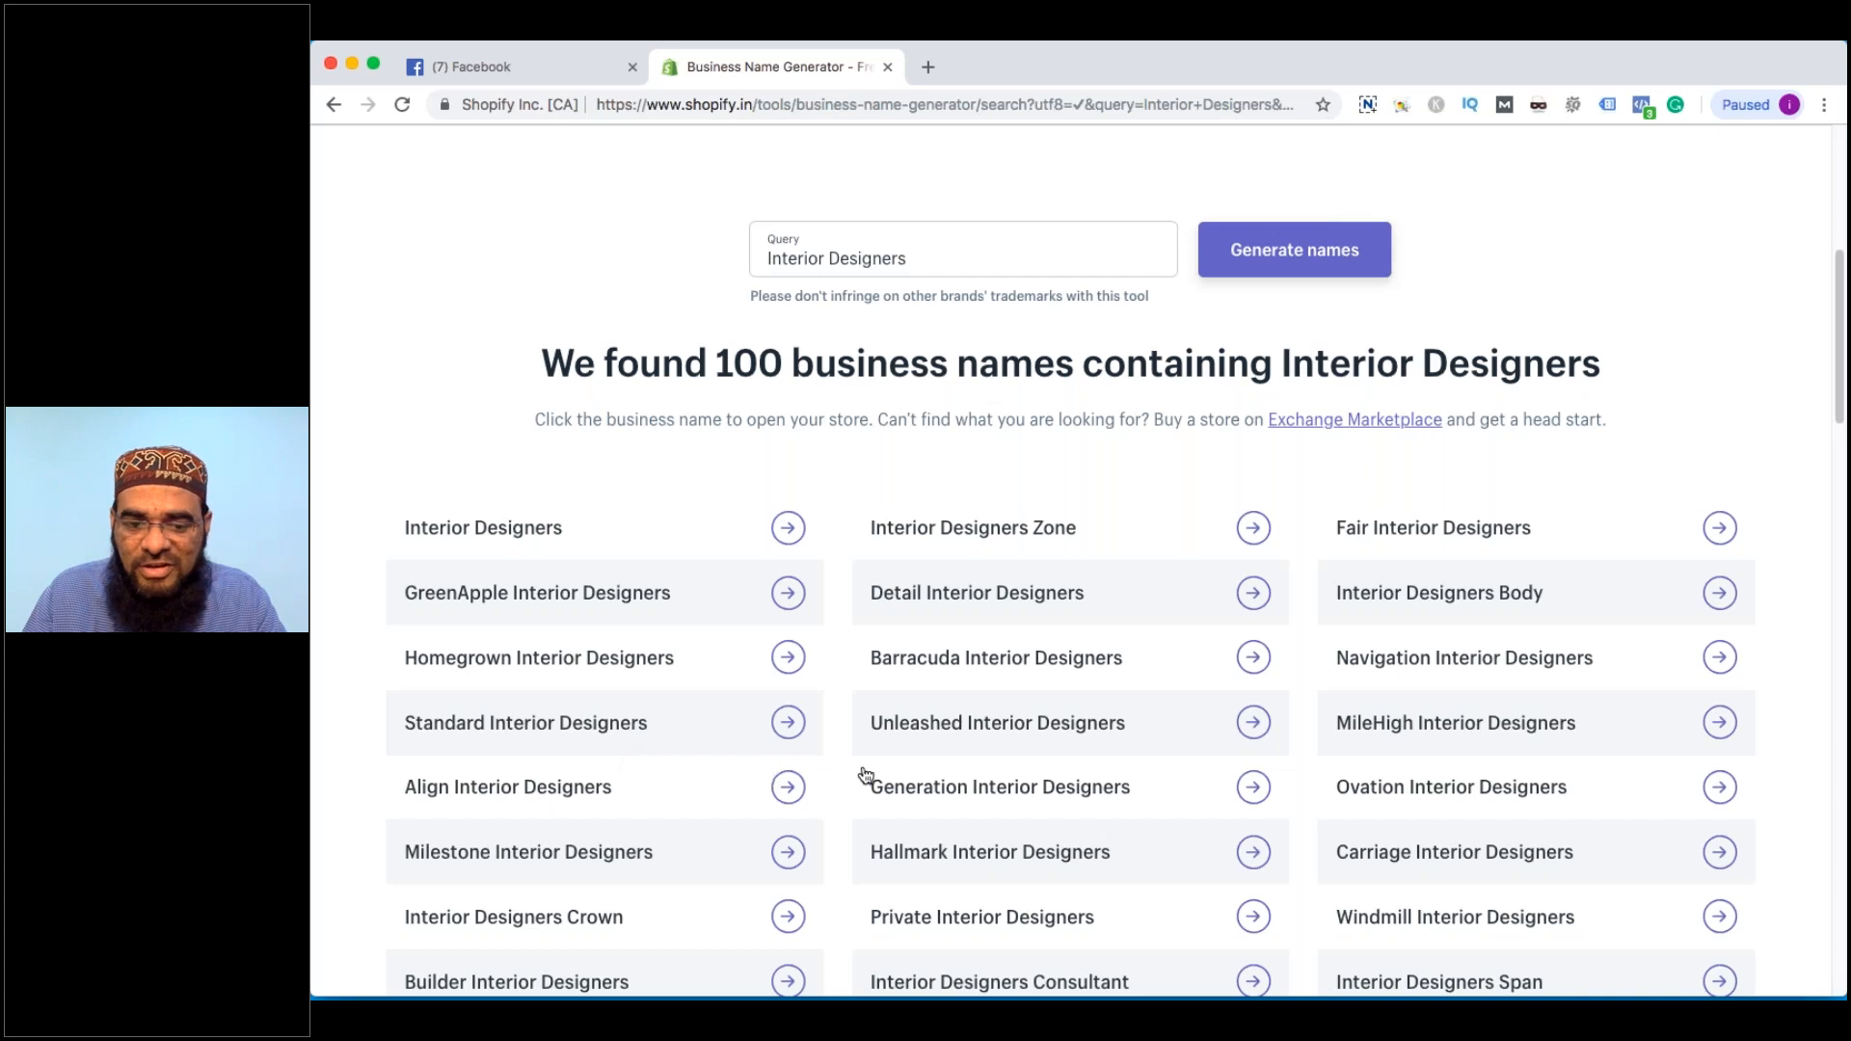
Browse the suggested names, try Royal Interior Designers, and dismiss the signup overlay
scroll(865, 775, "up", 1)
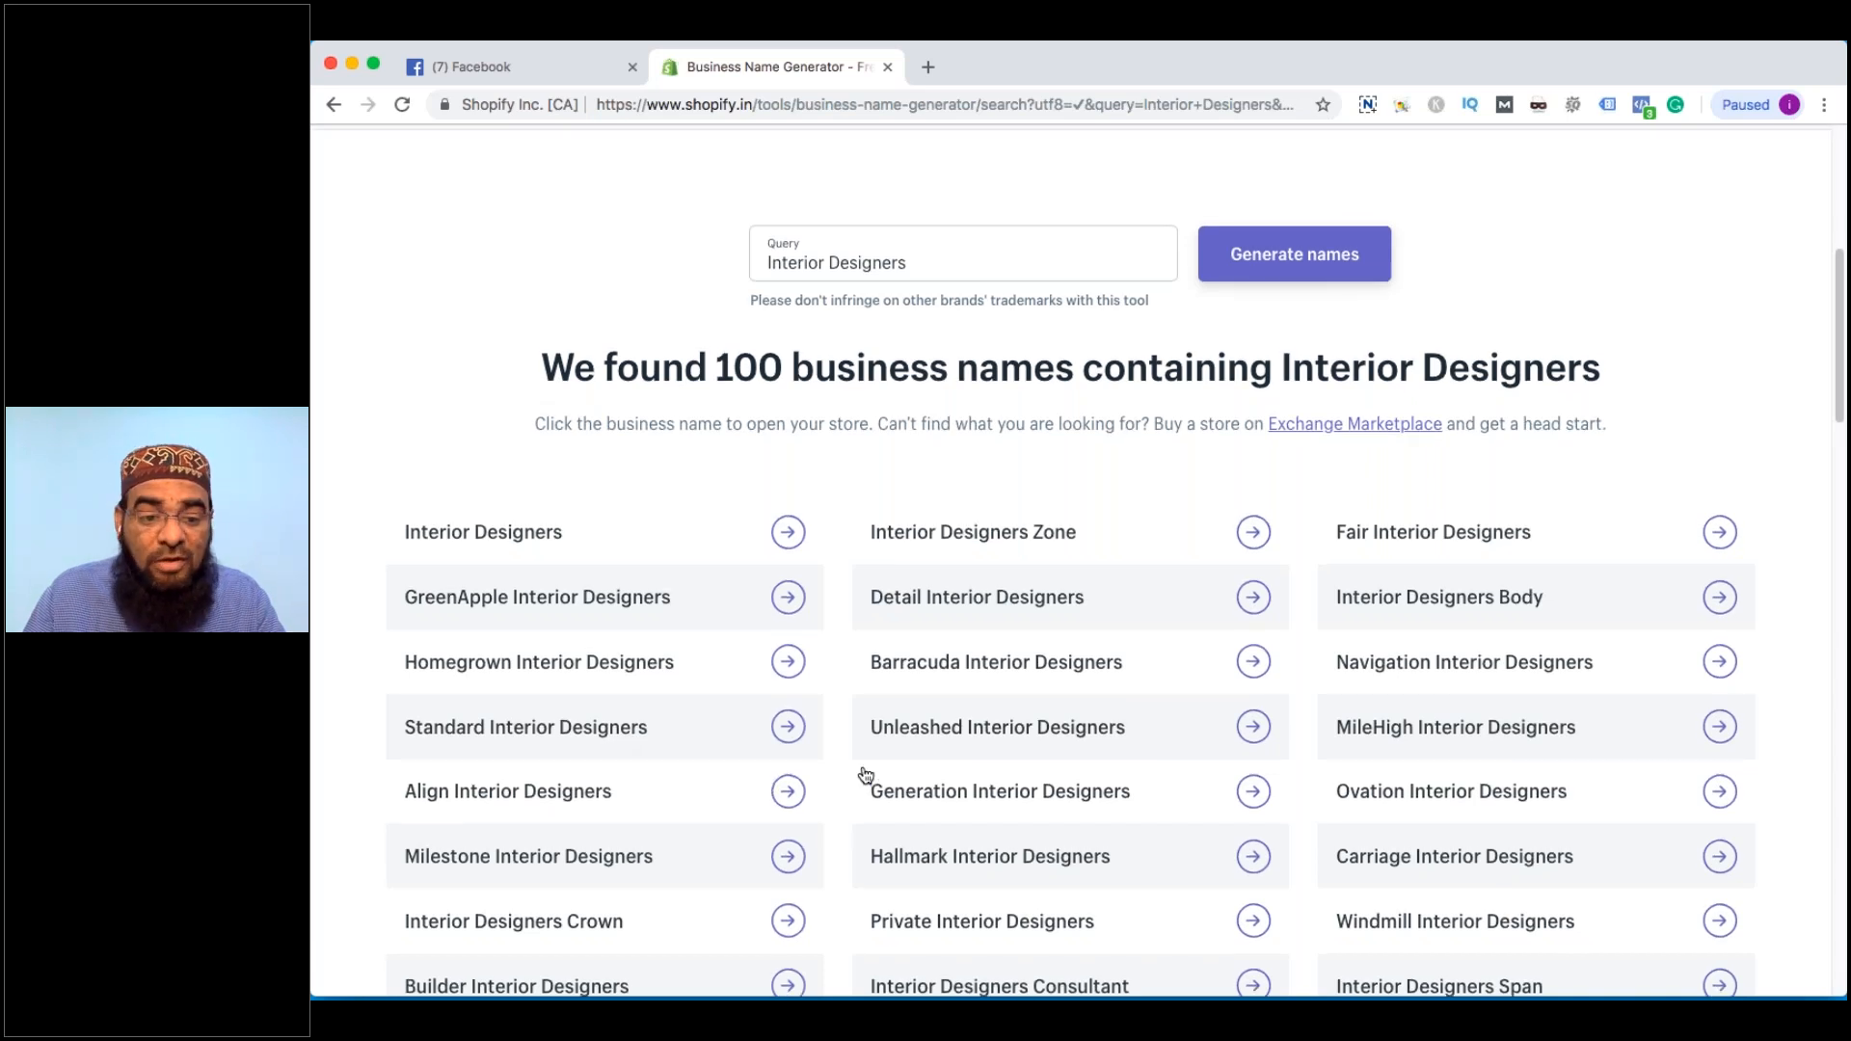
scroll(865, 775, "down", 2)
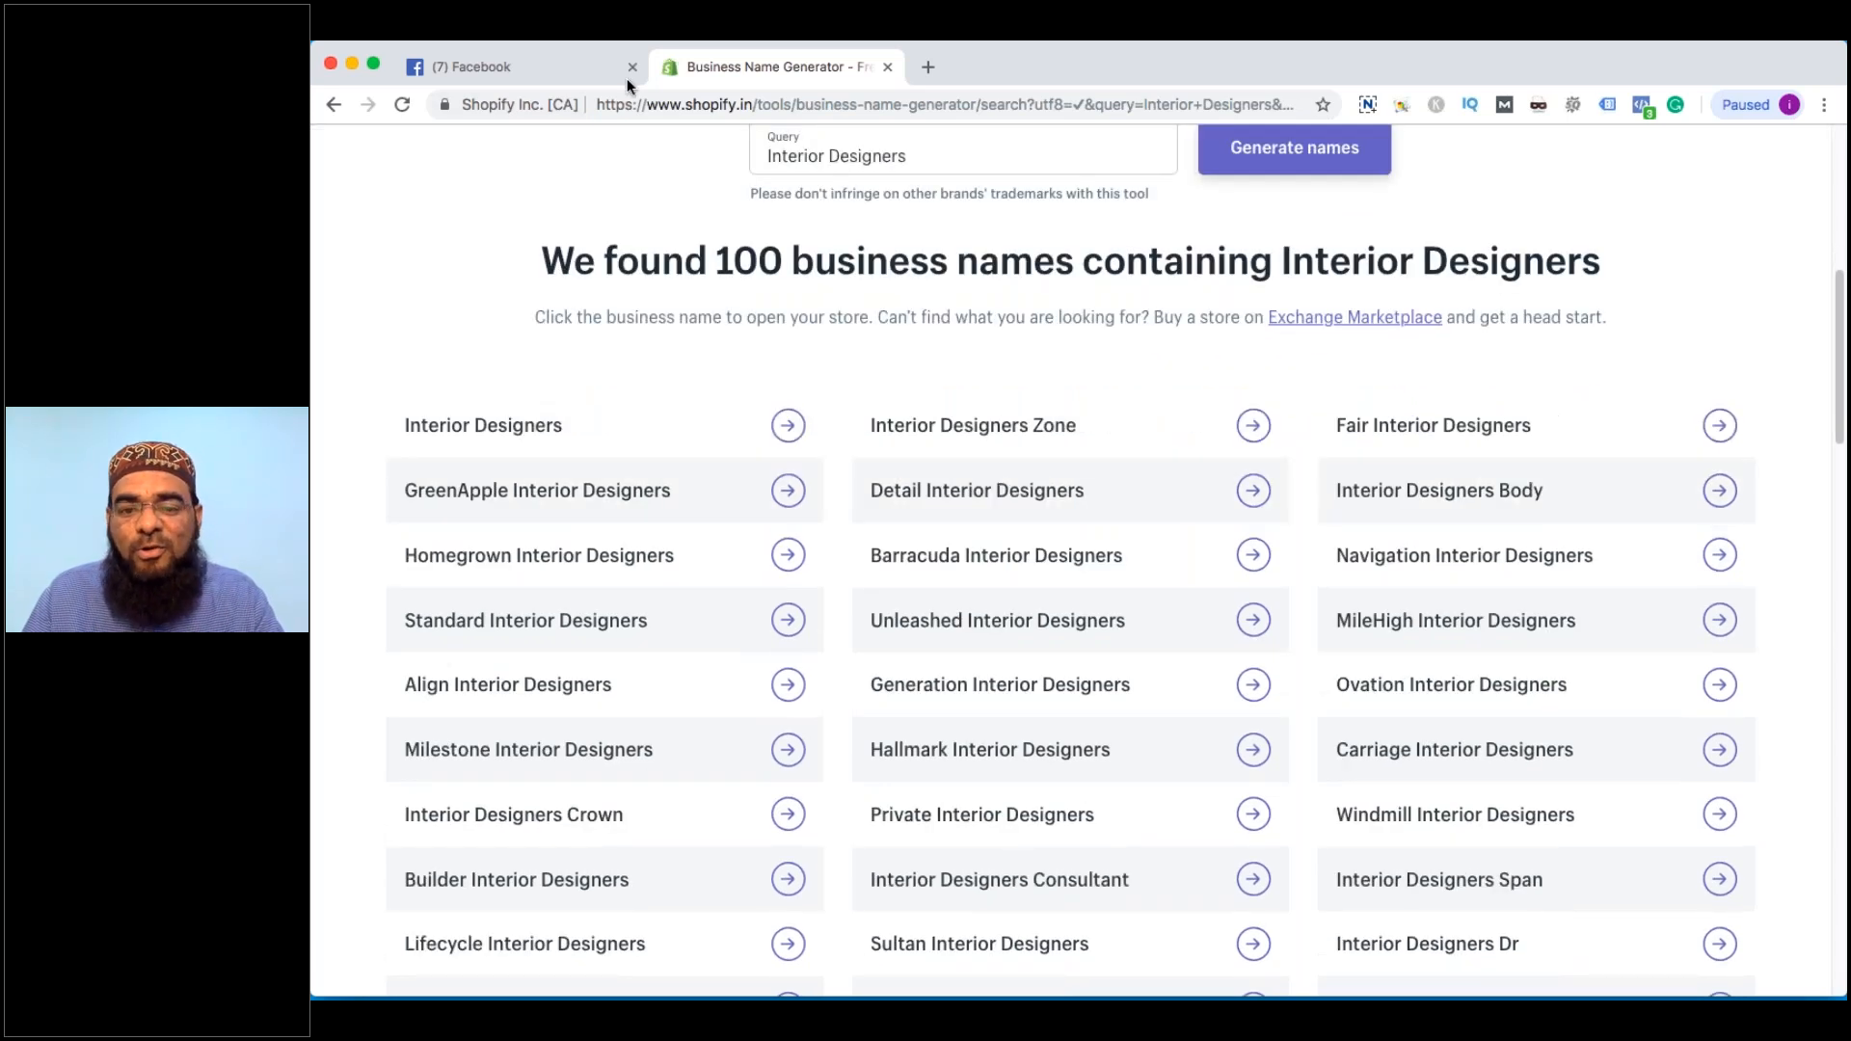
scroll(810, 502, "down", 1)
scroll(809, 502, "down", 3)
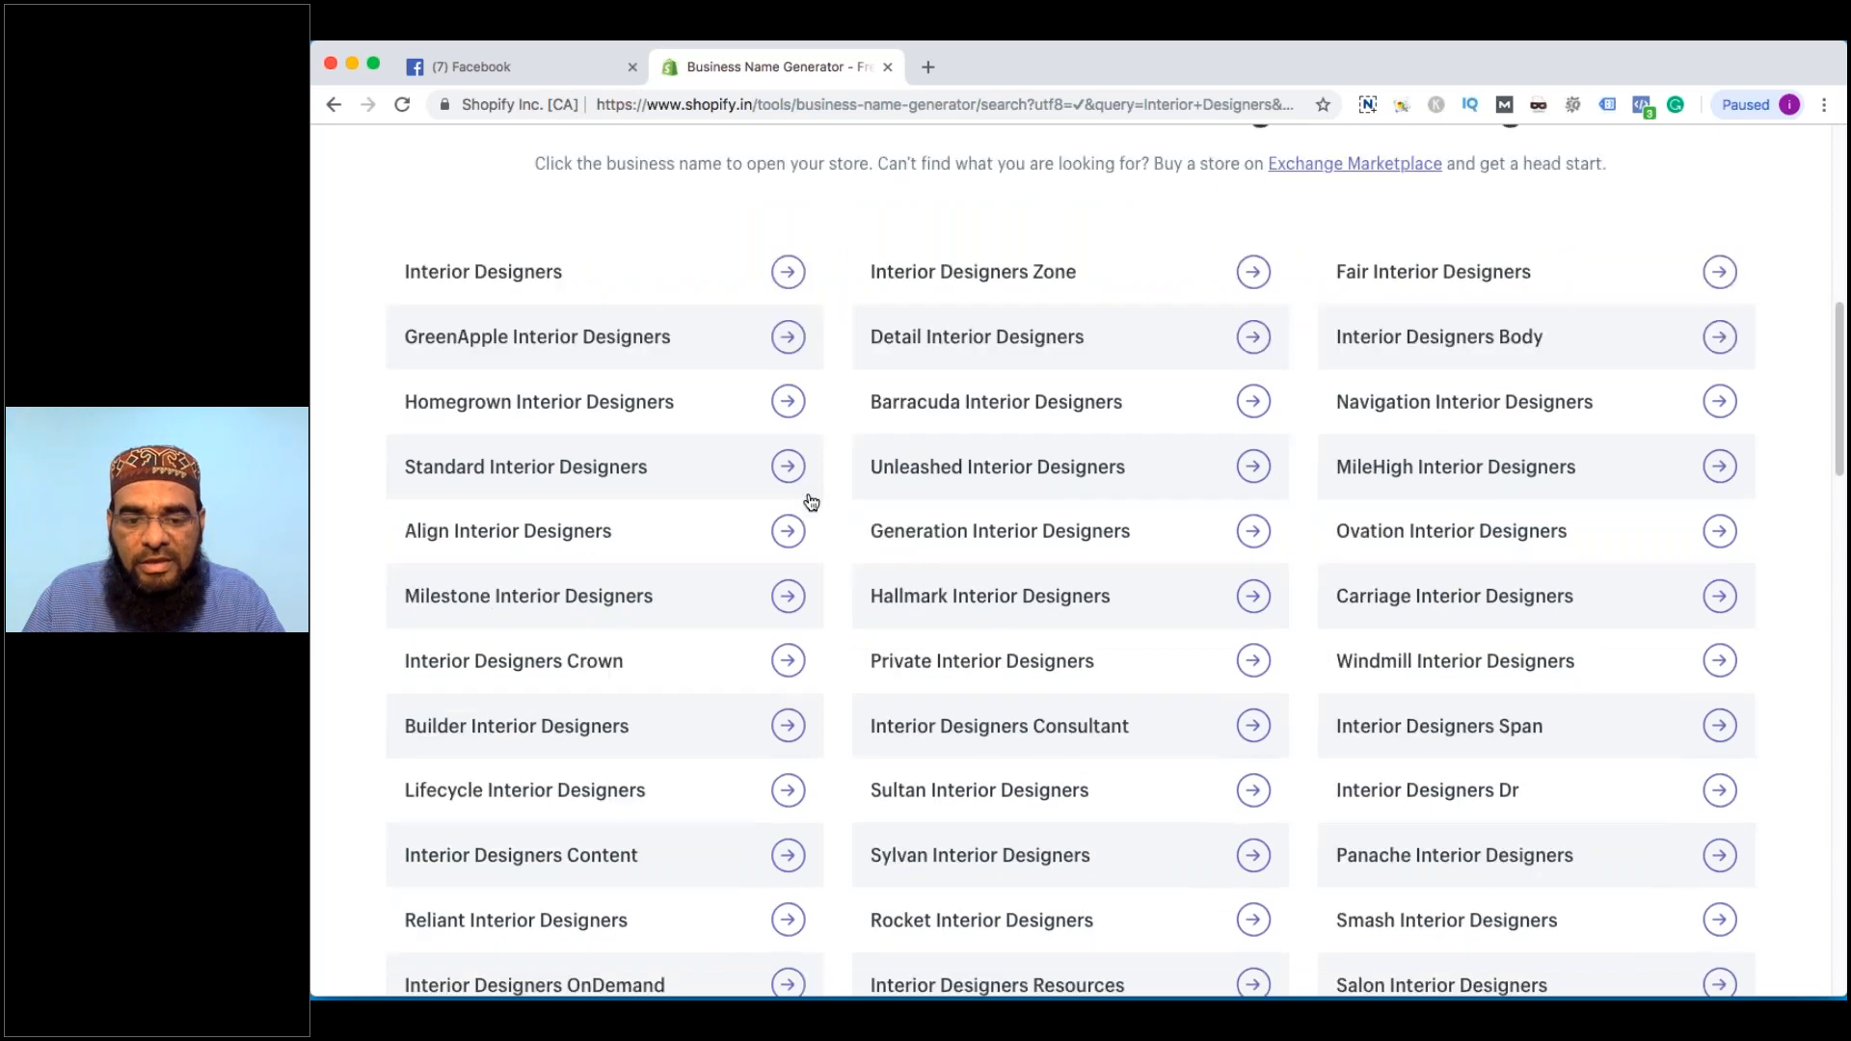
scroll(811, 502, "down", 1)
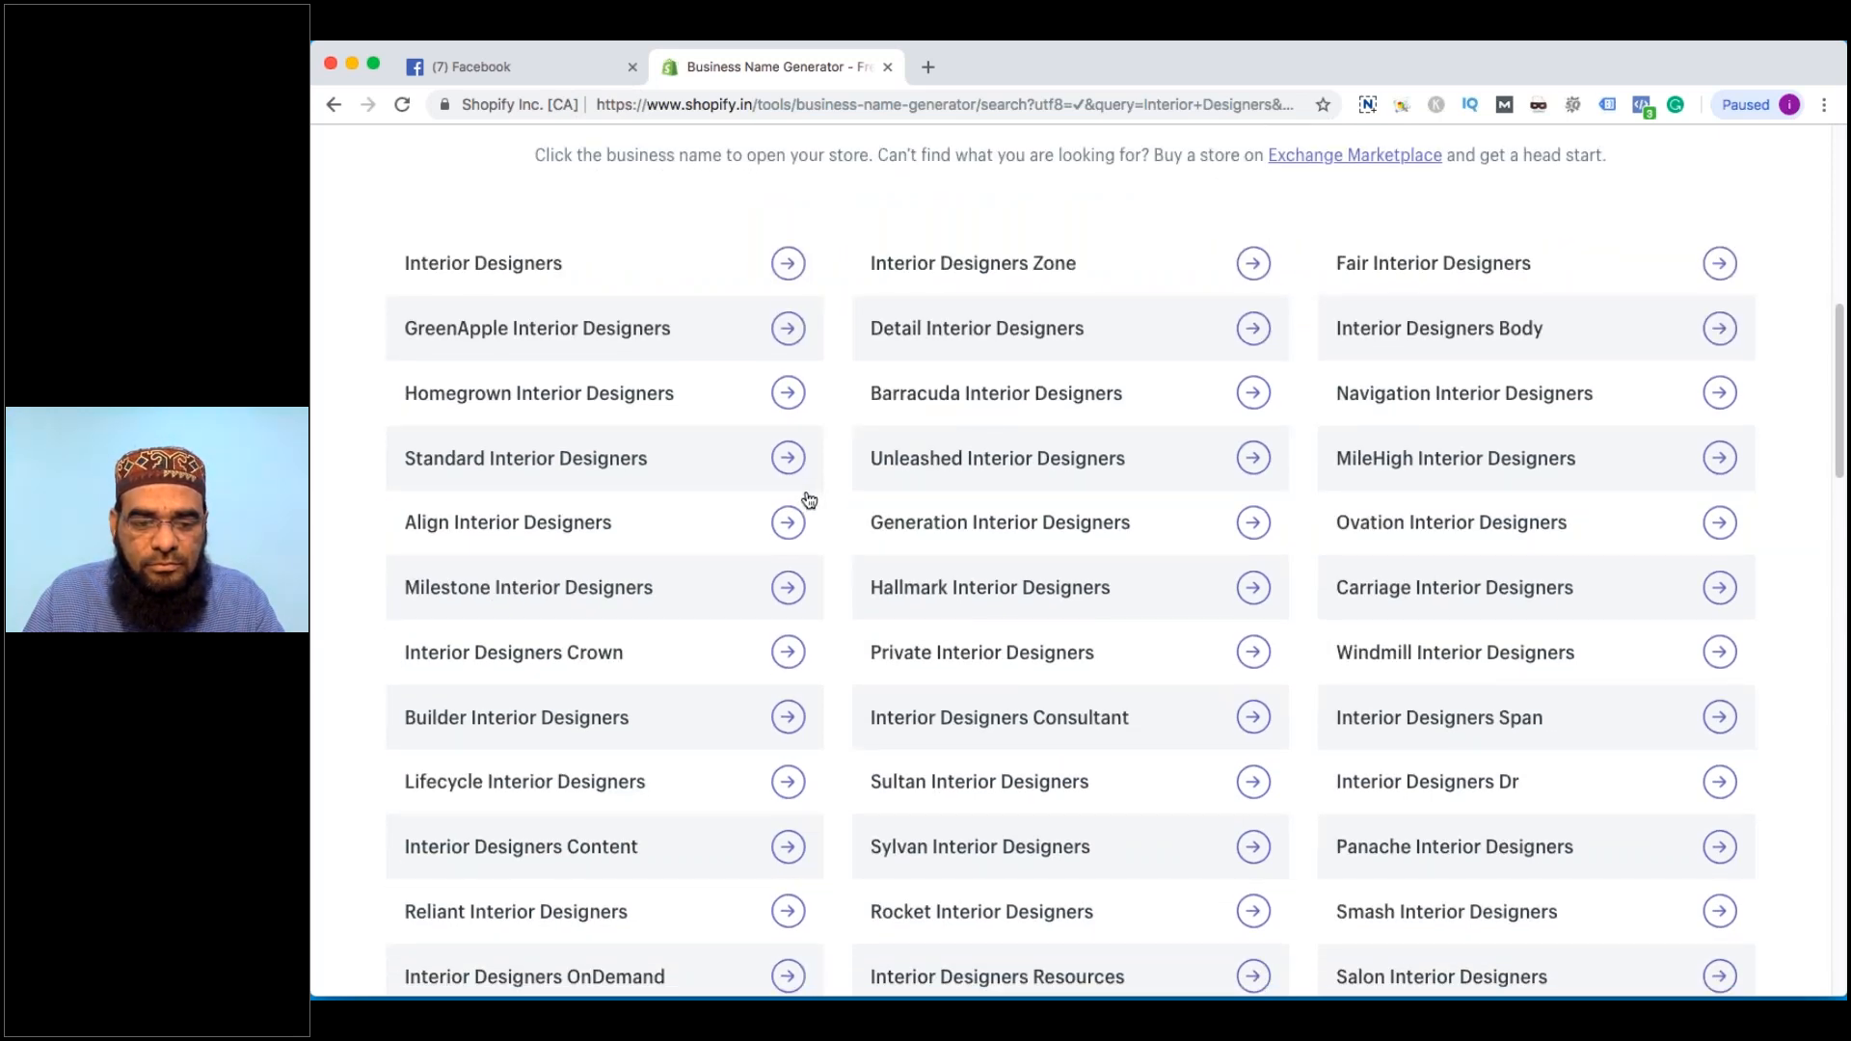
scroll(809, 500, "up", 1)
scroll(799, 533, "down", 3)
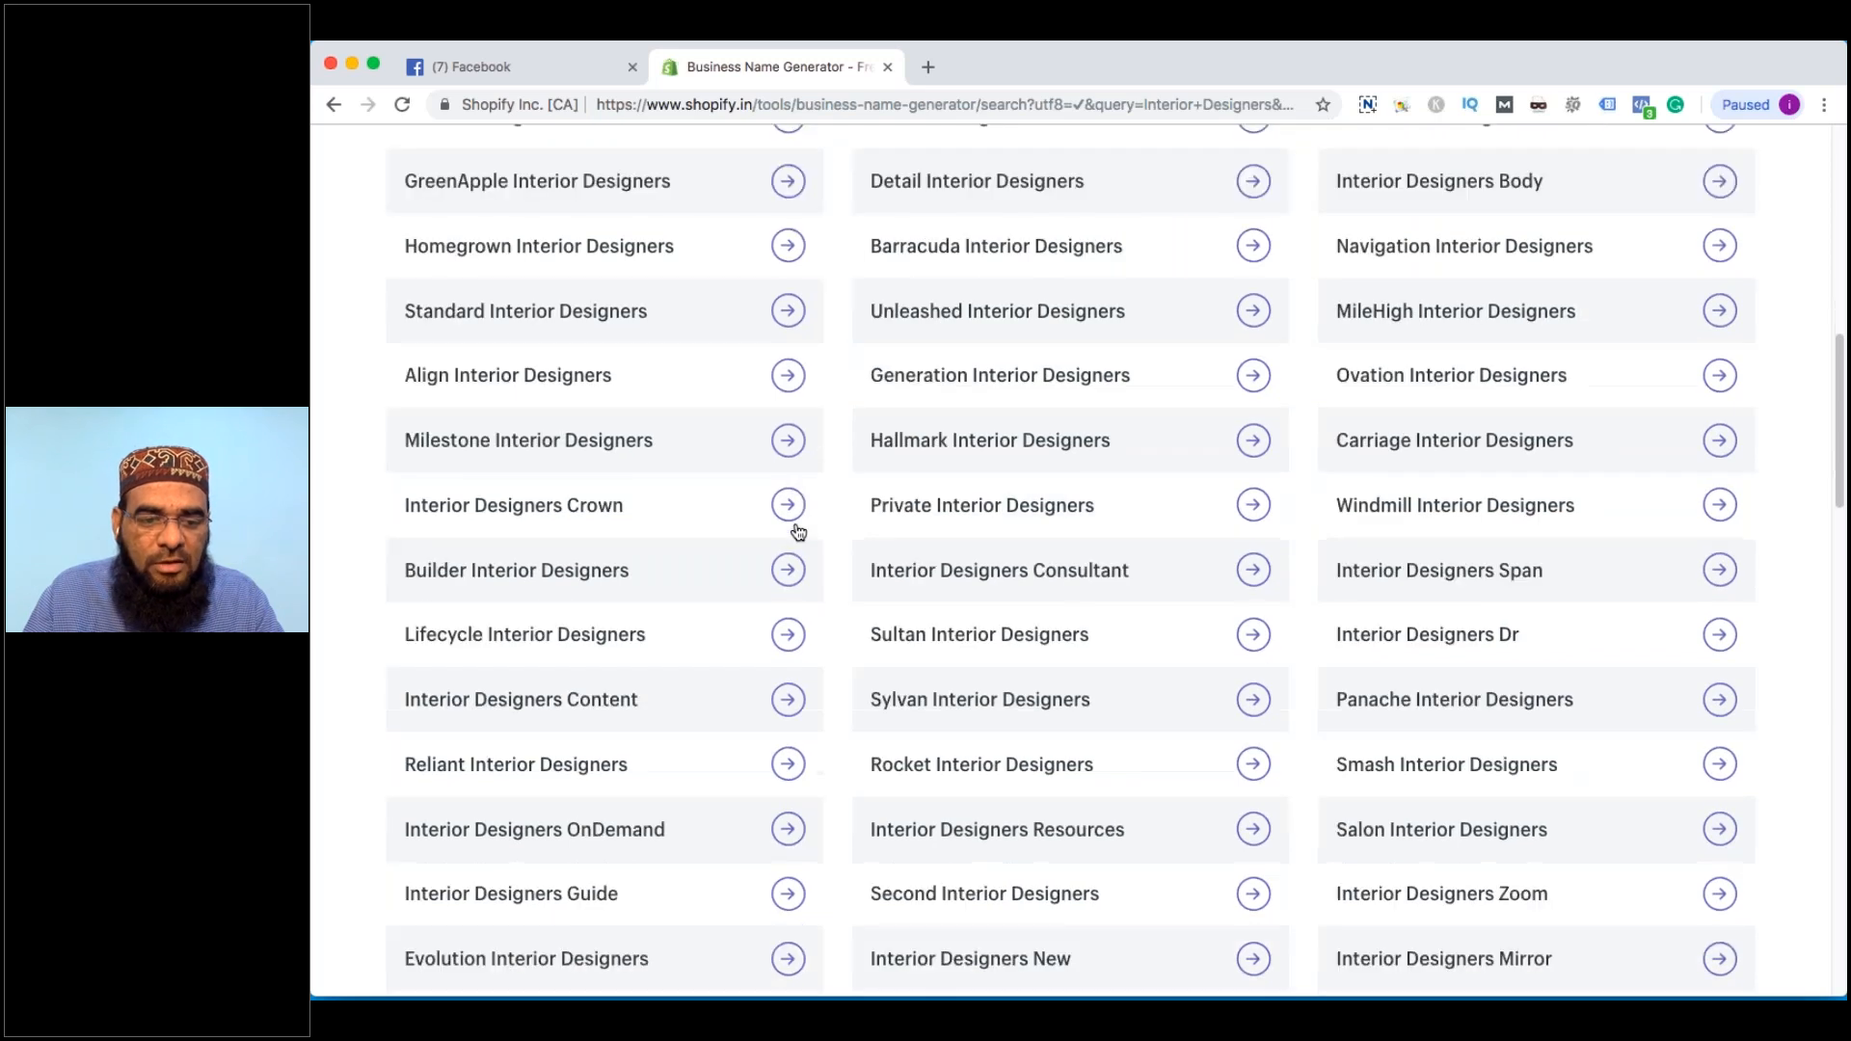
scroll(799, 534, "down", 2)
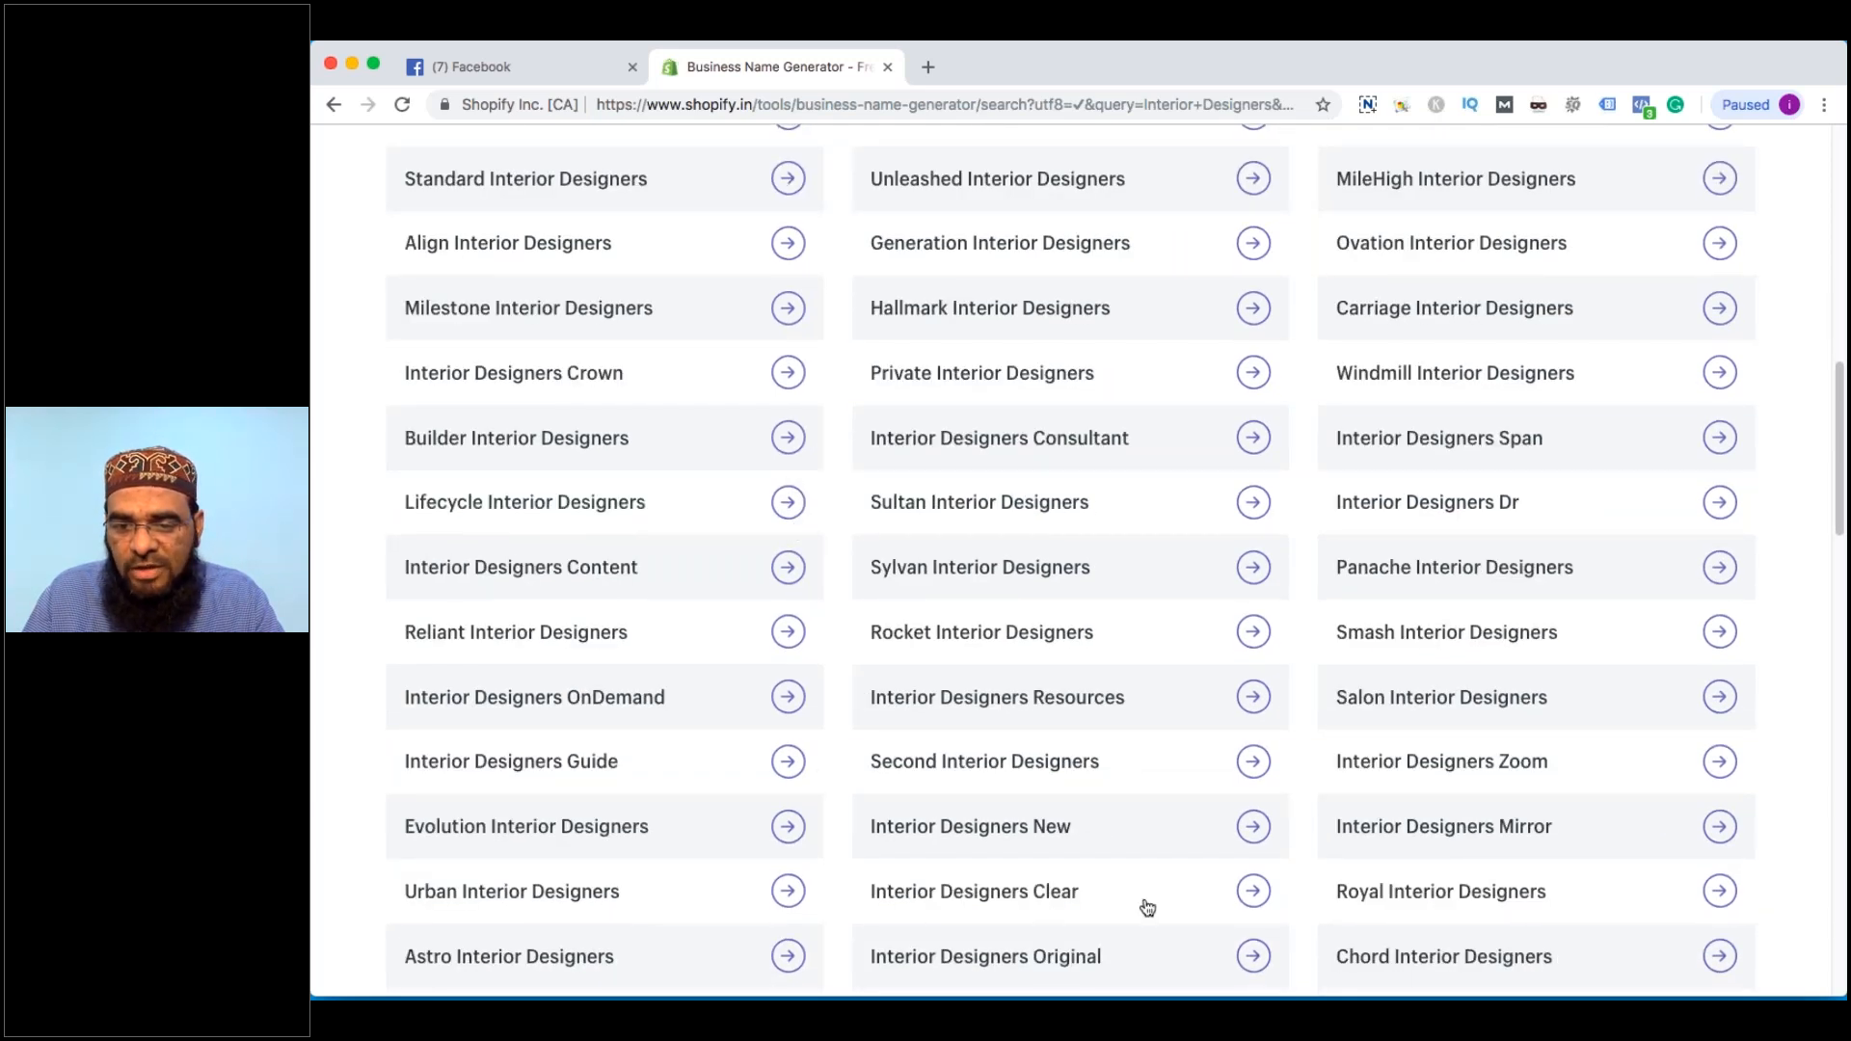
left_click(1340, 896)
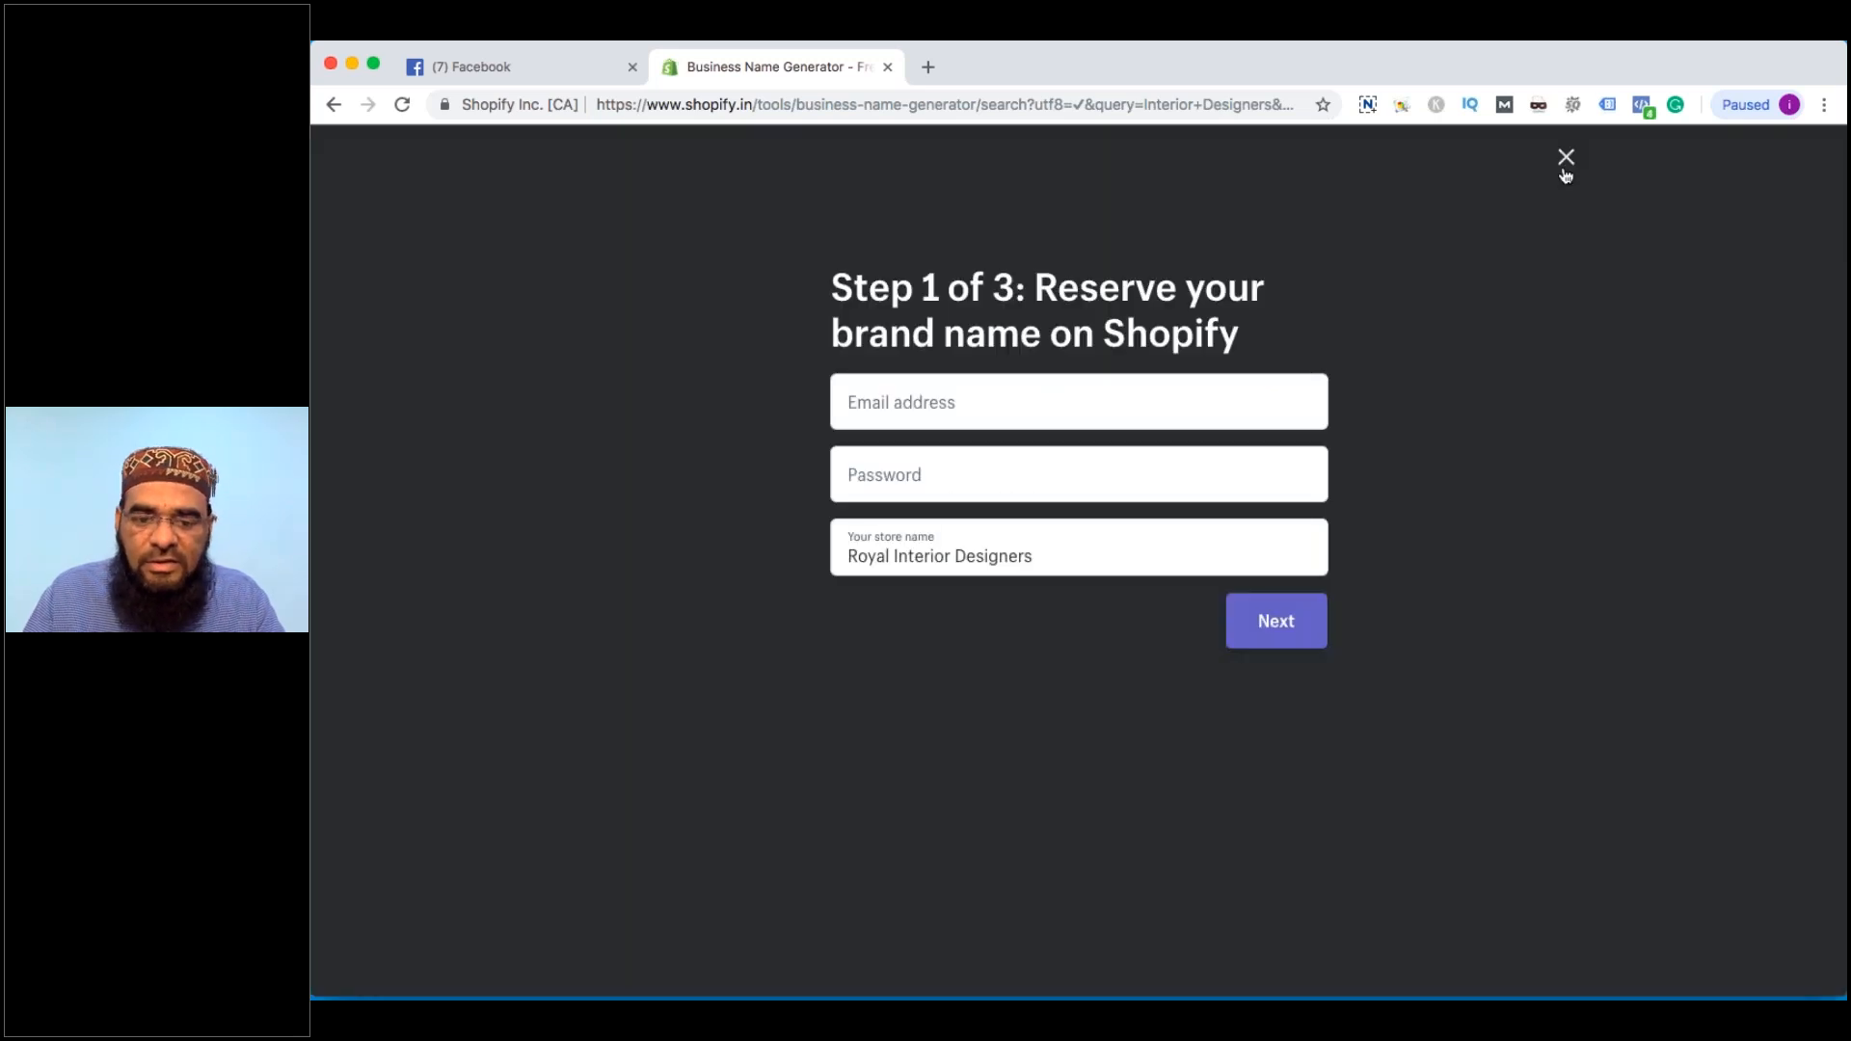
left_click(1566, 159)
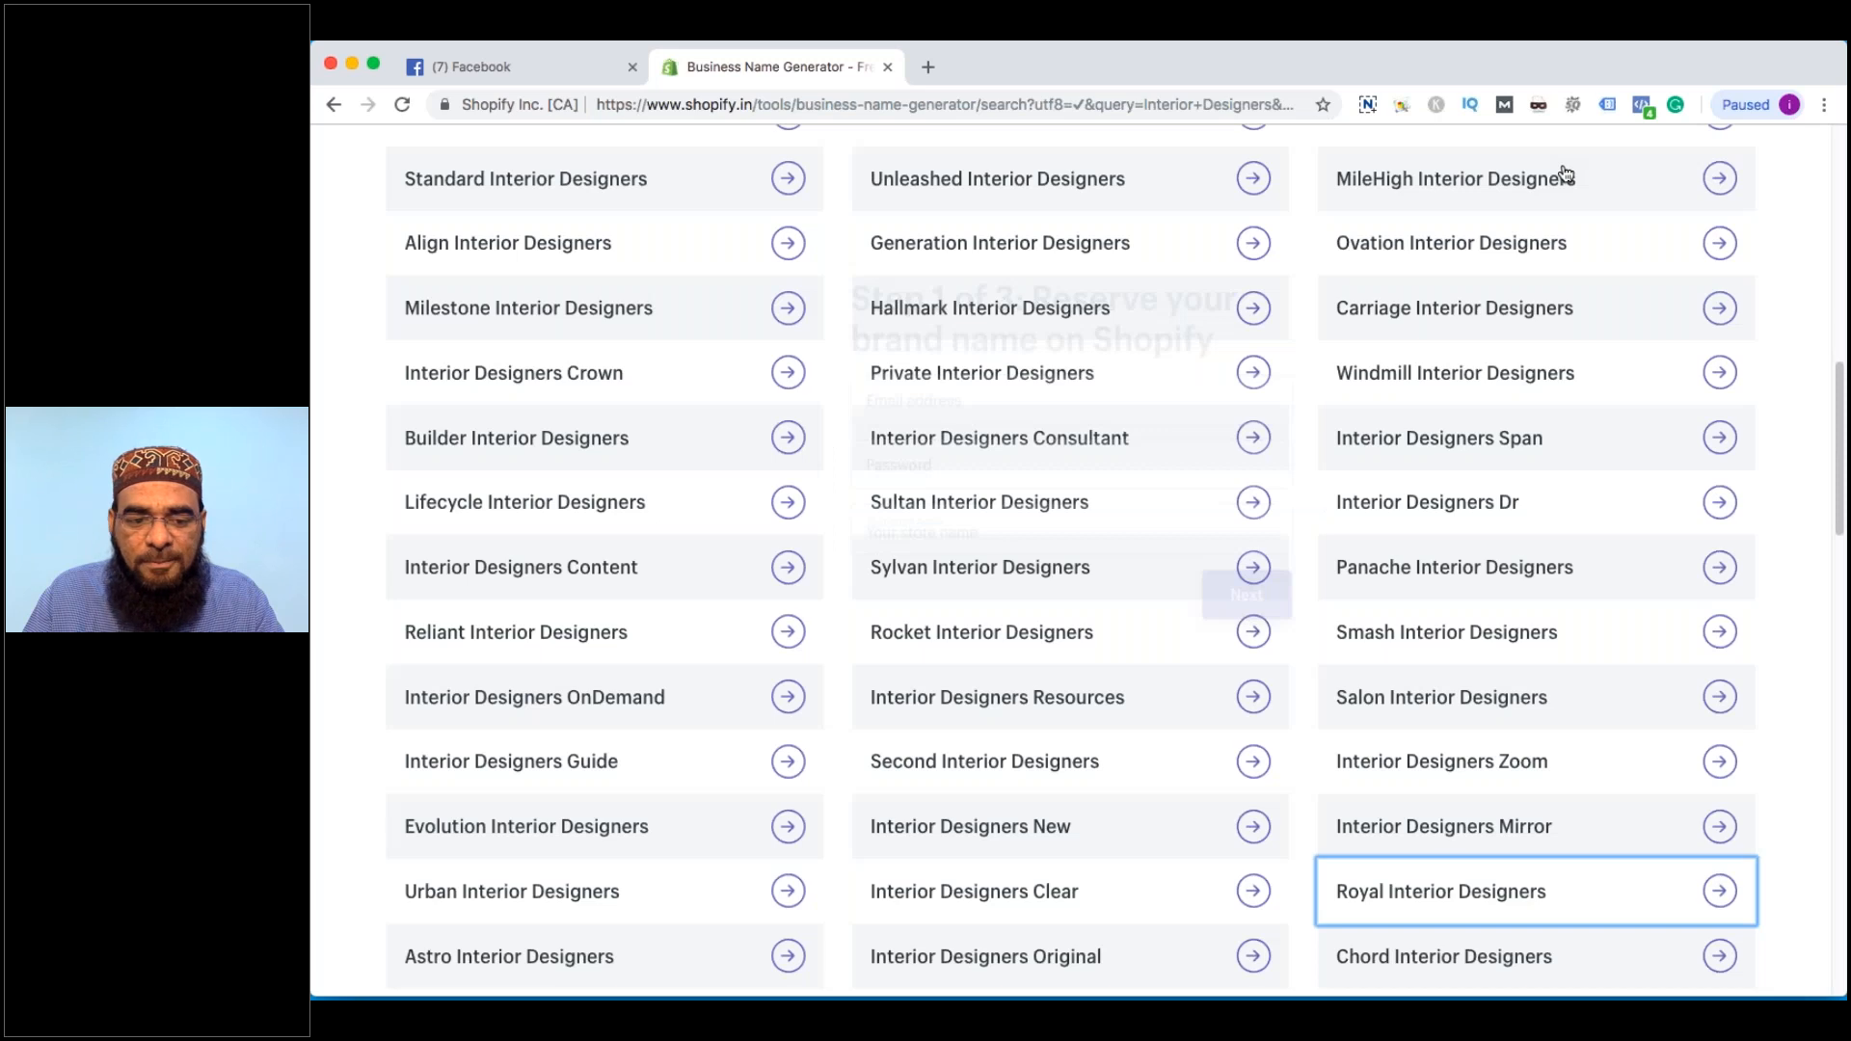
Back on the Facebook tab, enter 'Elite Interior Designers' as the Page name
scroll(926, 591, "down", 5)
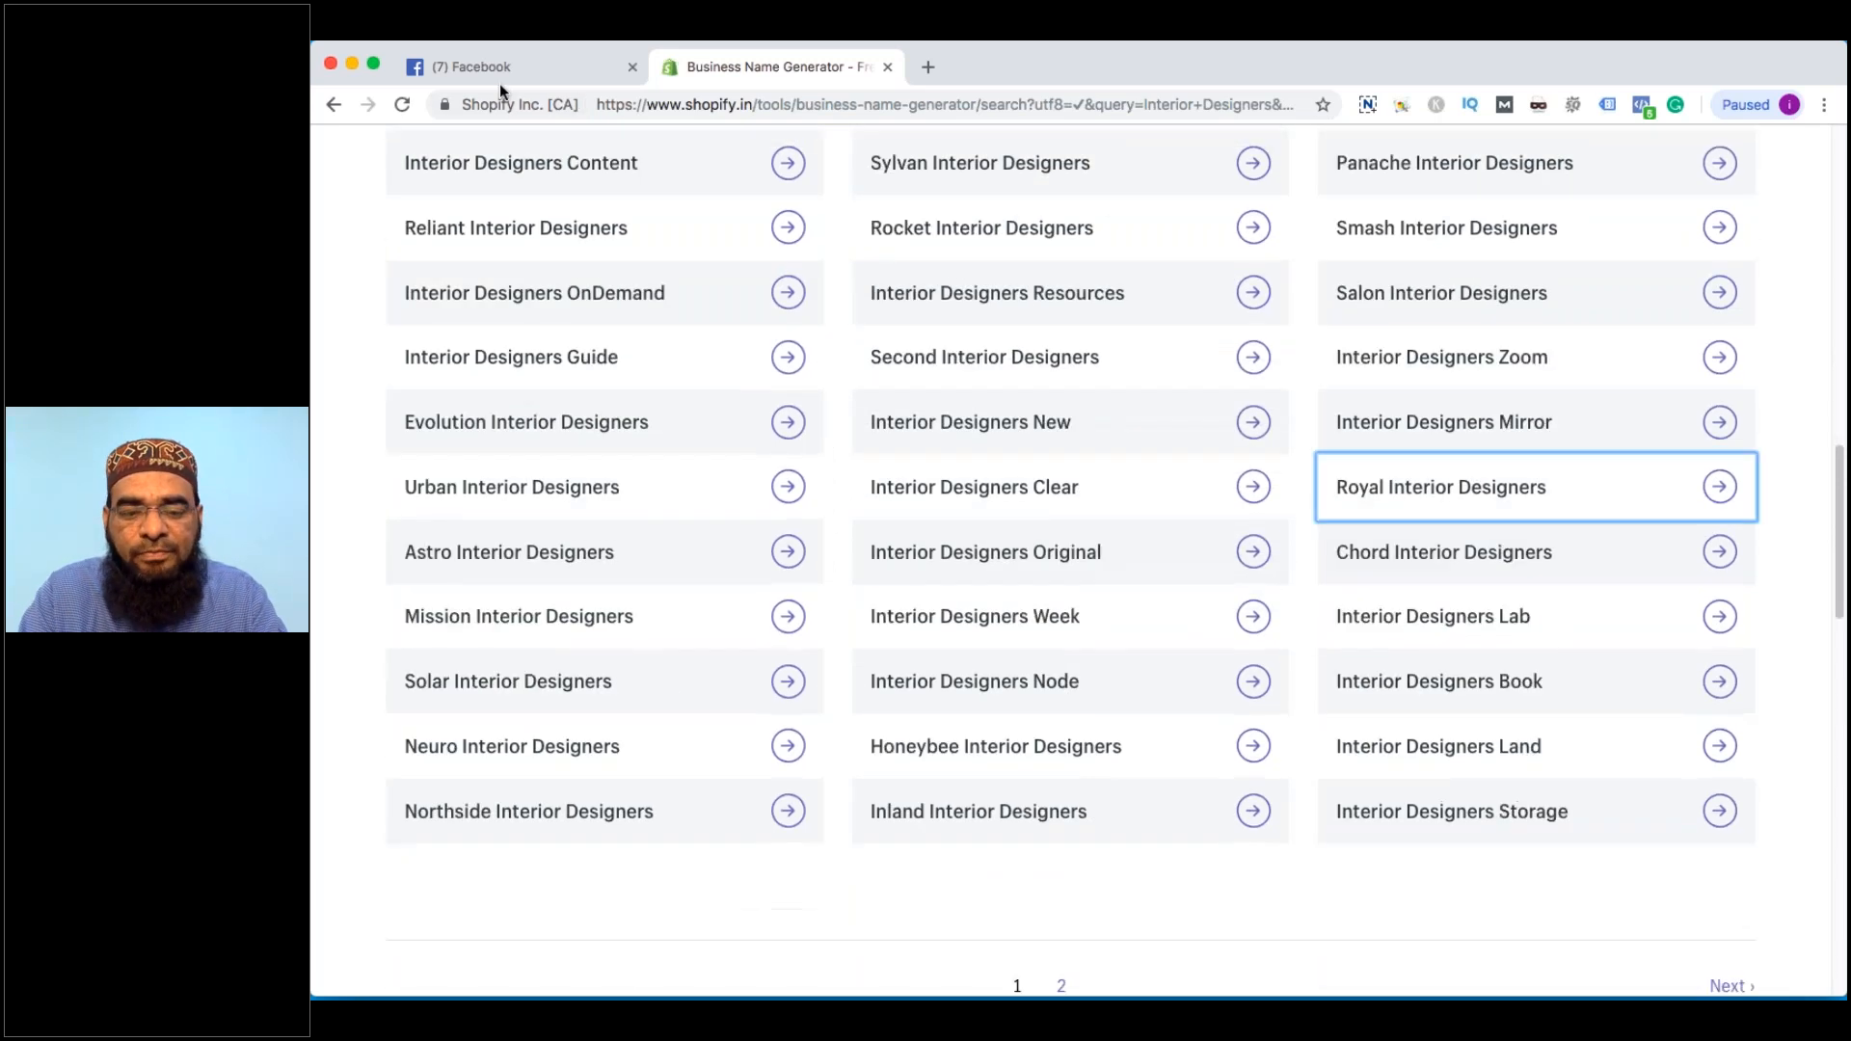
left_click(500, 67)
type("Eli")
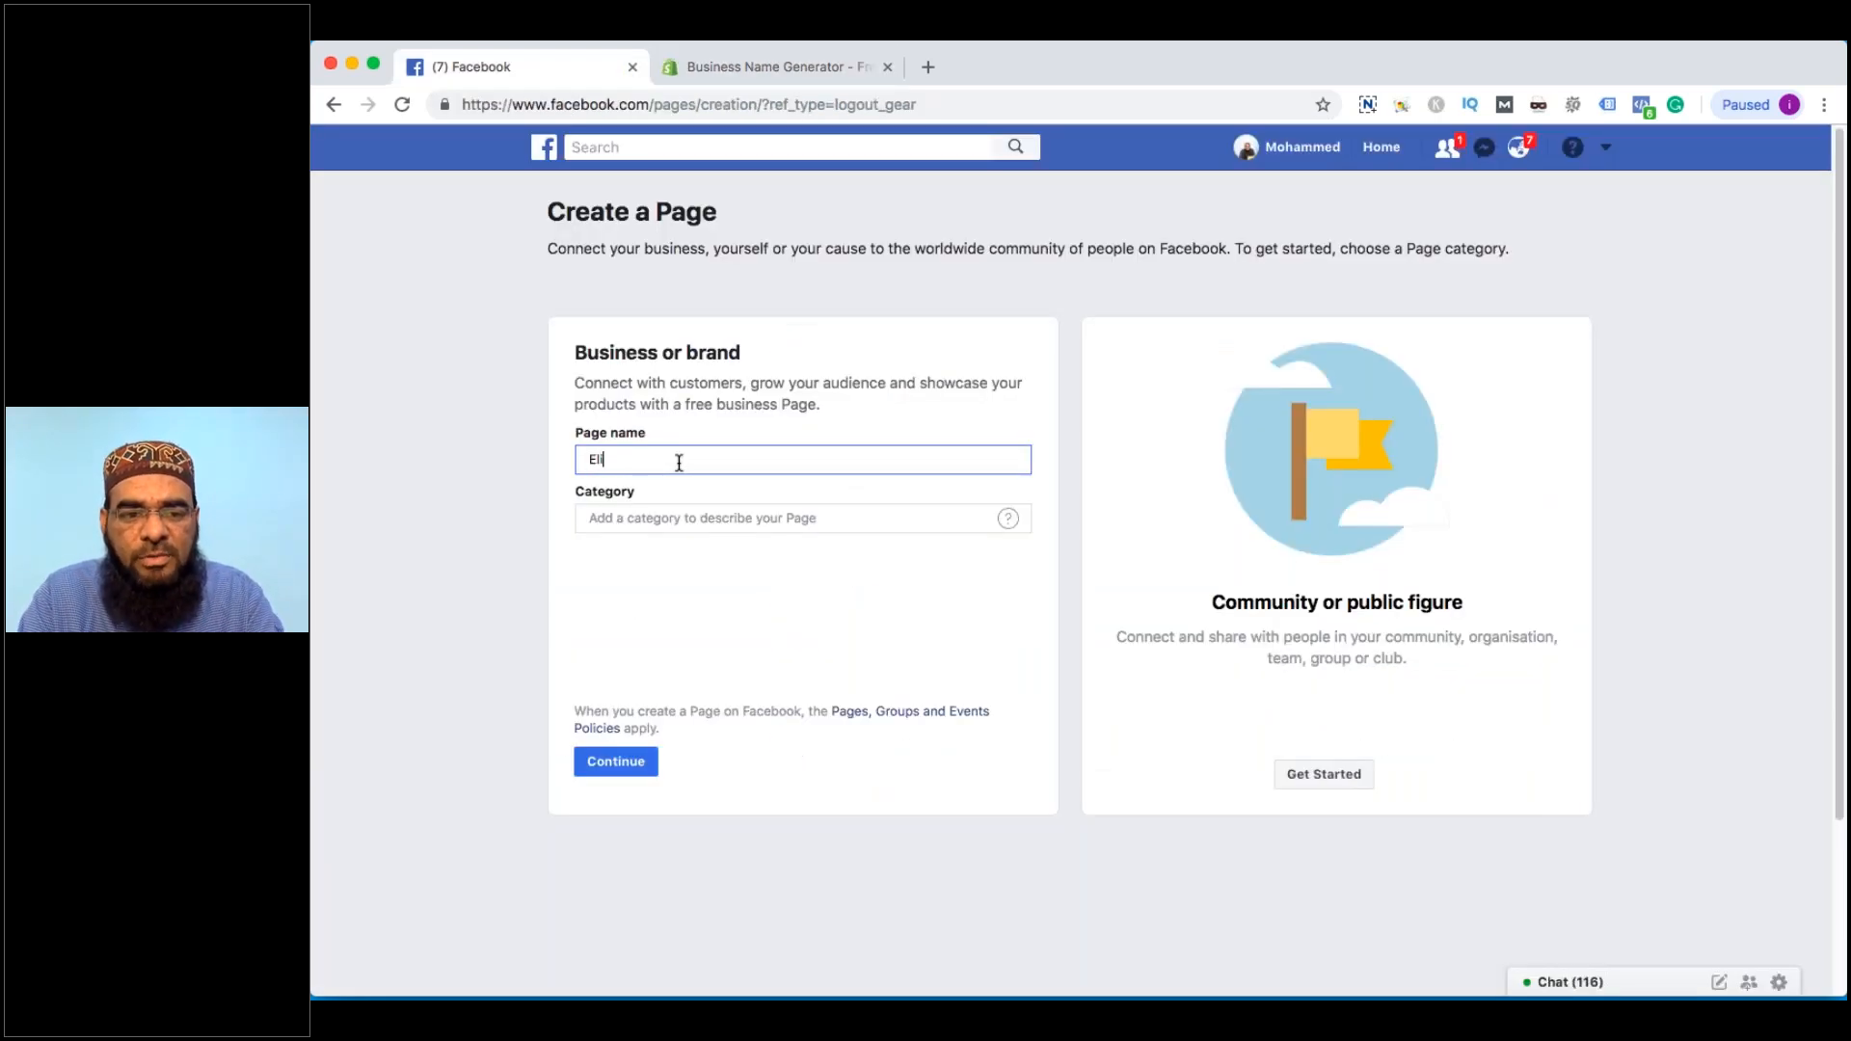
type("te In")
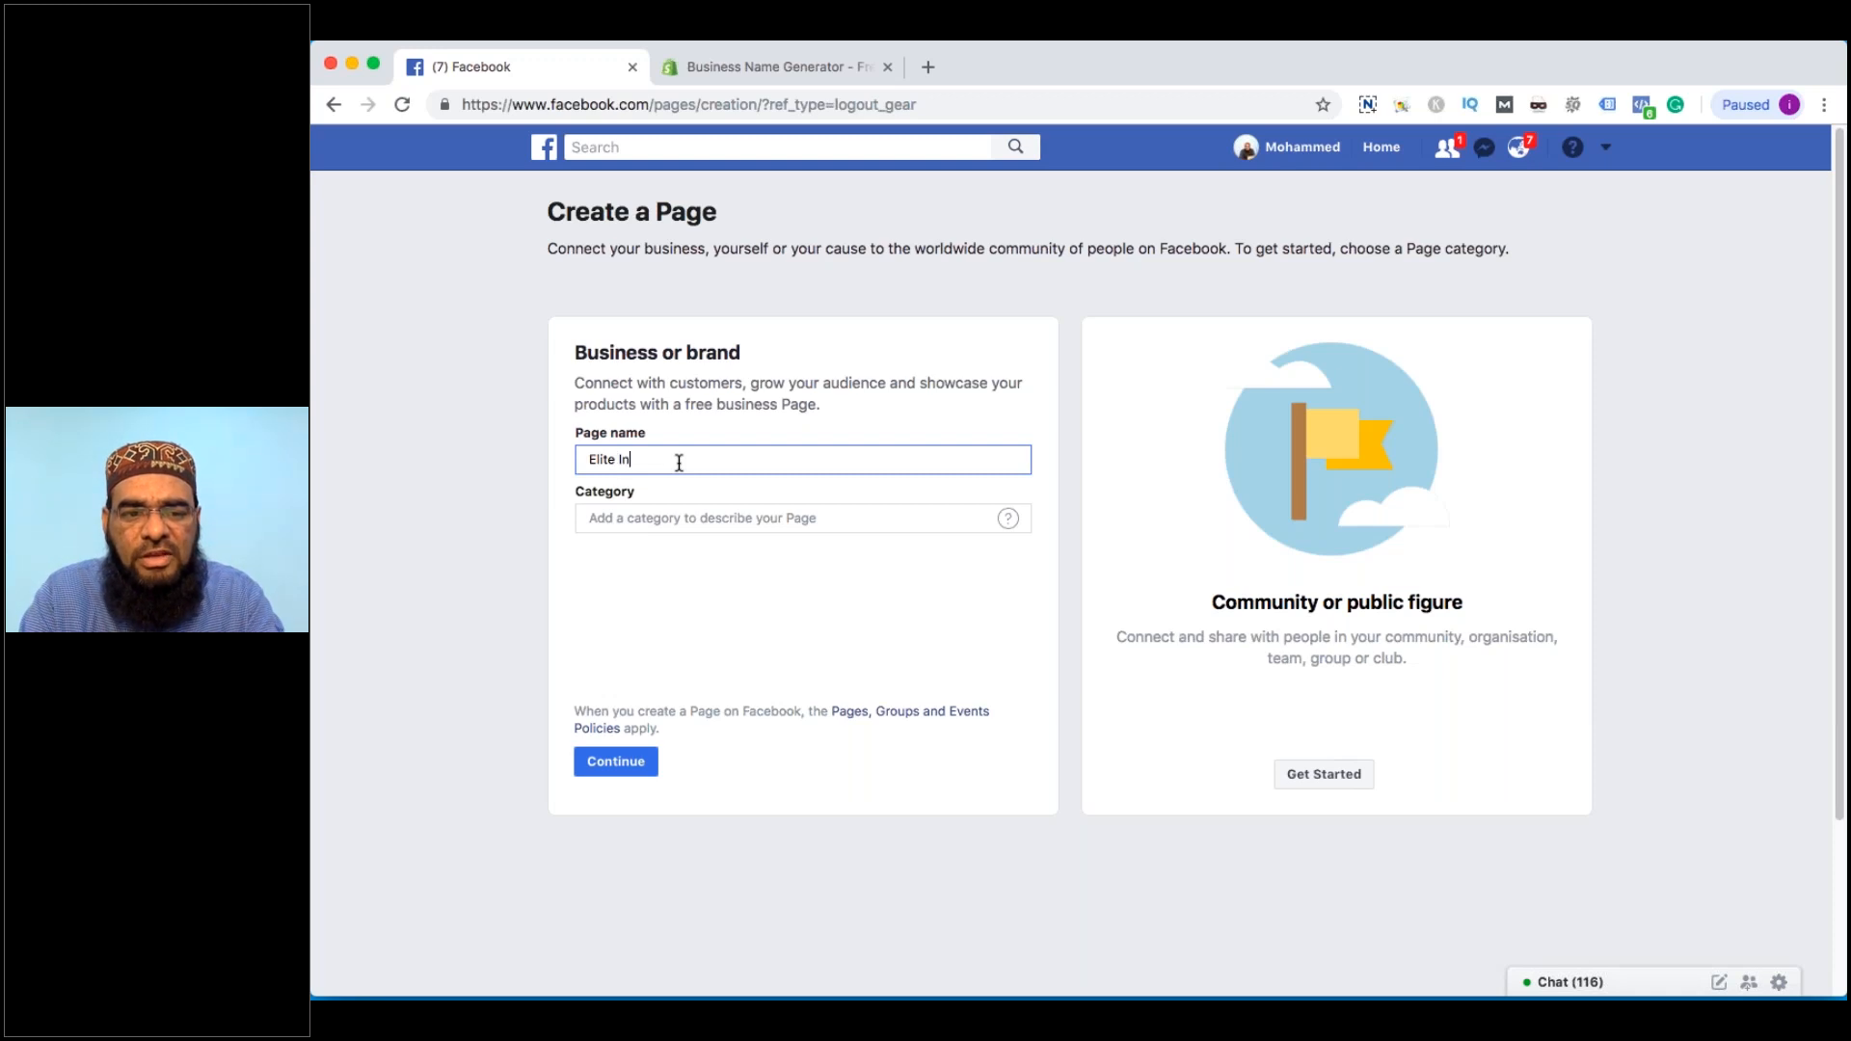
type("terior Designers")
key("Tab")
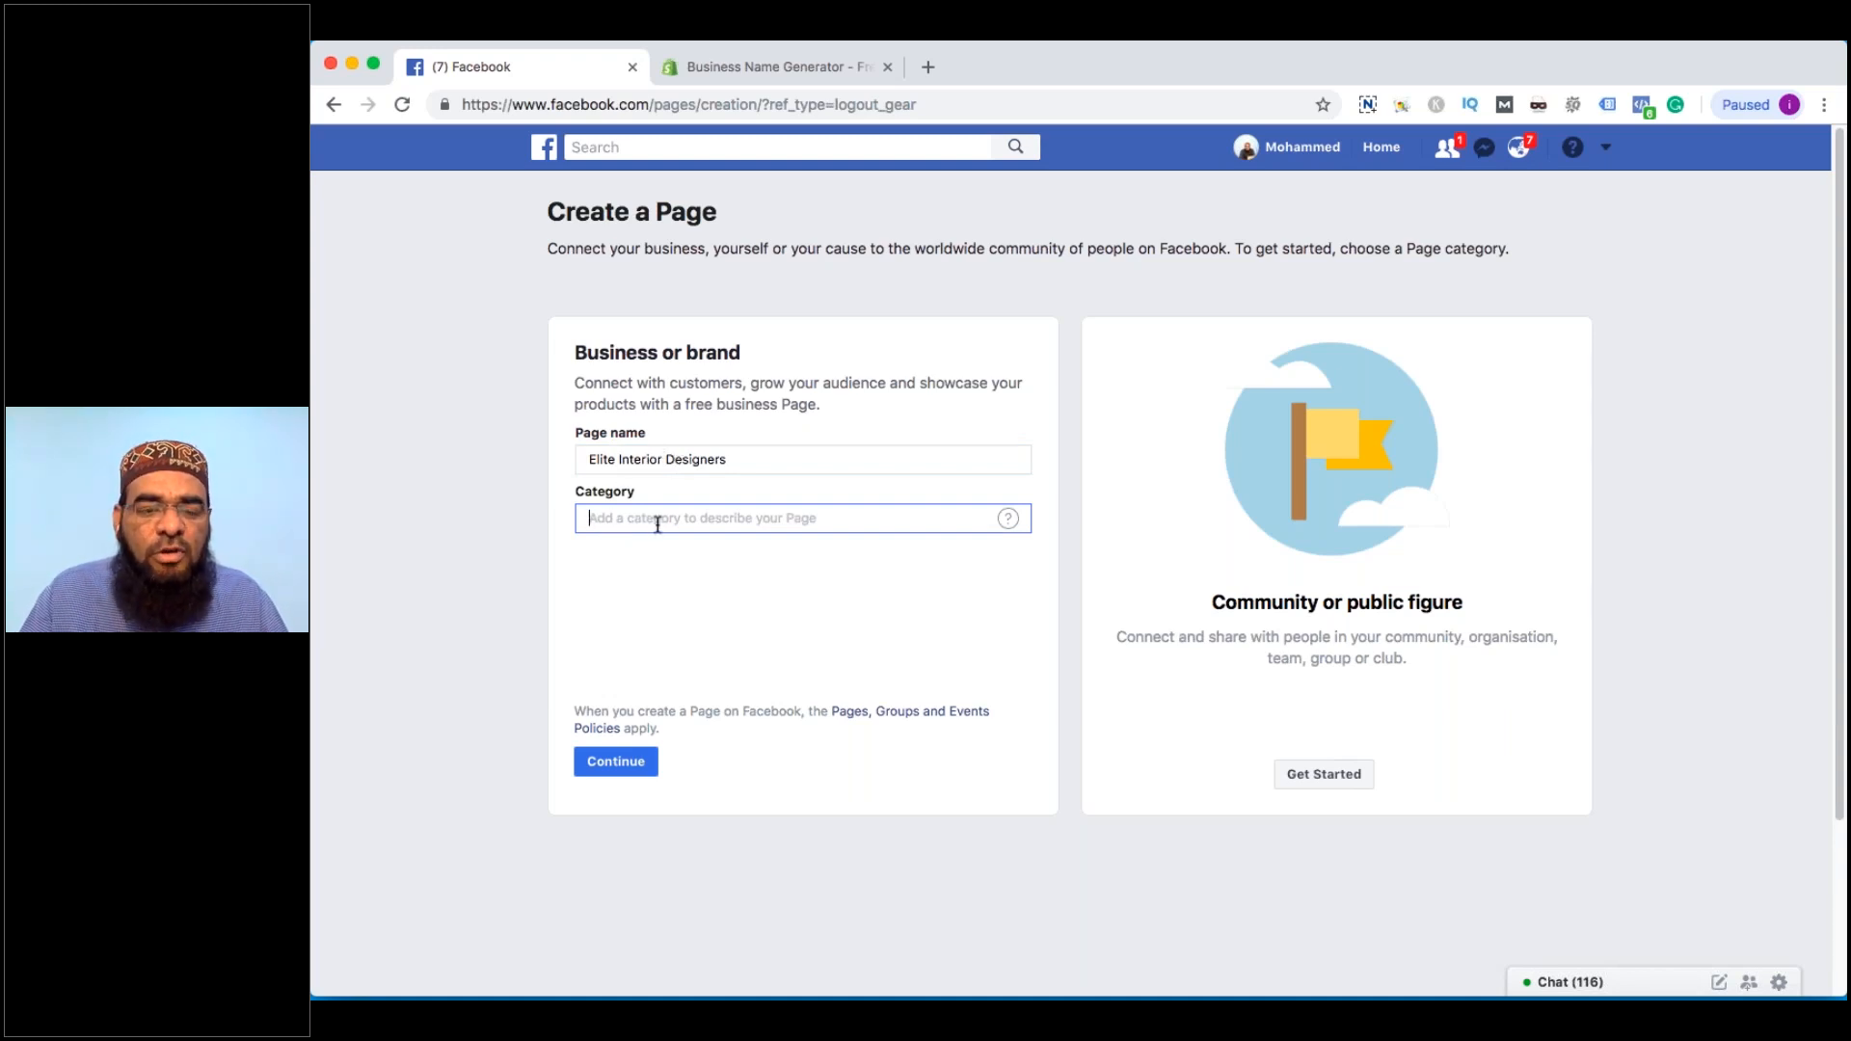
Set the Page category to Interior design studio
type("inter")
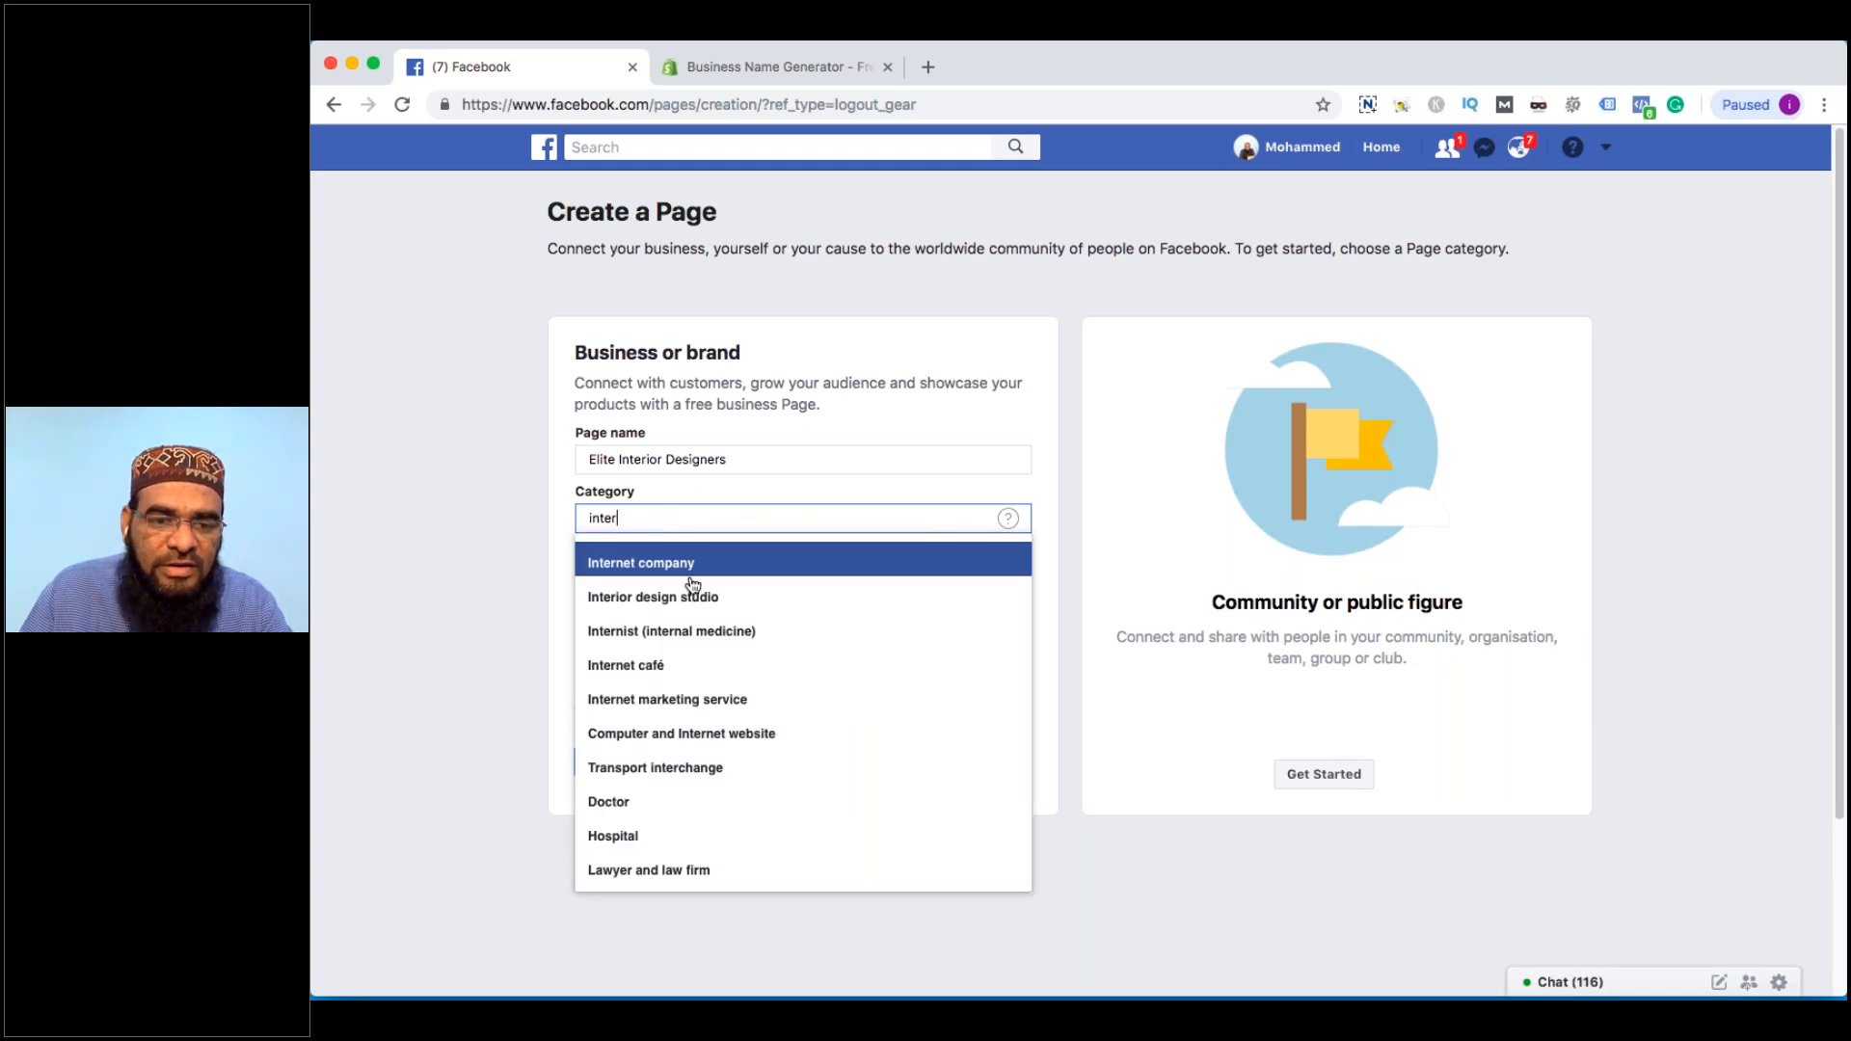
left_click(692, 598)
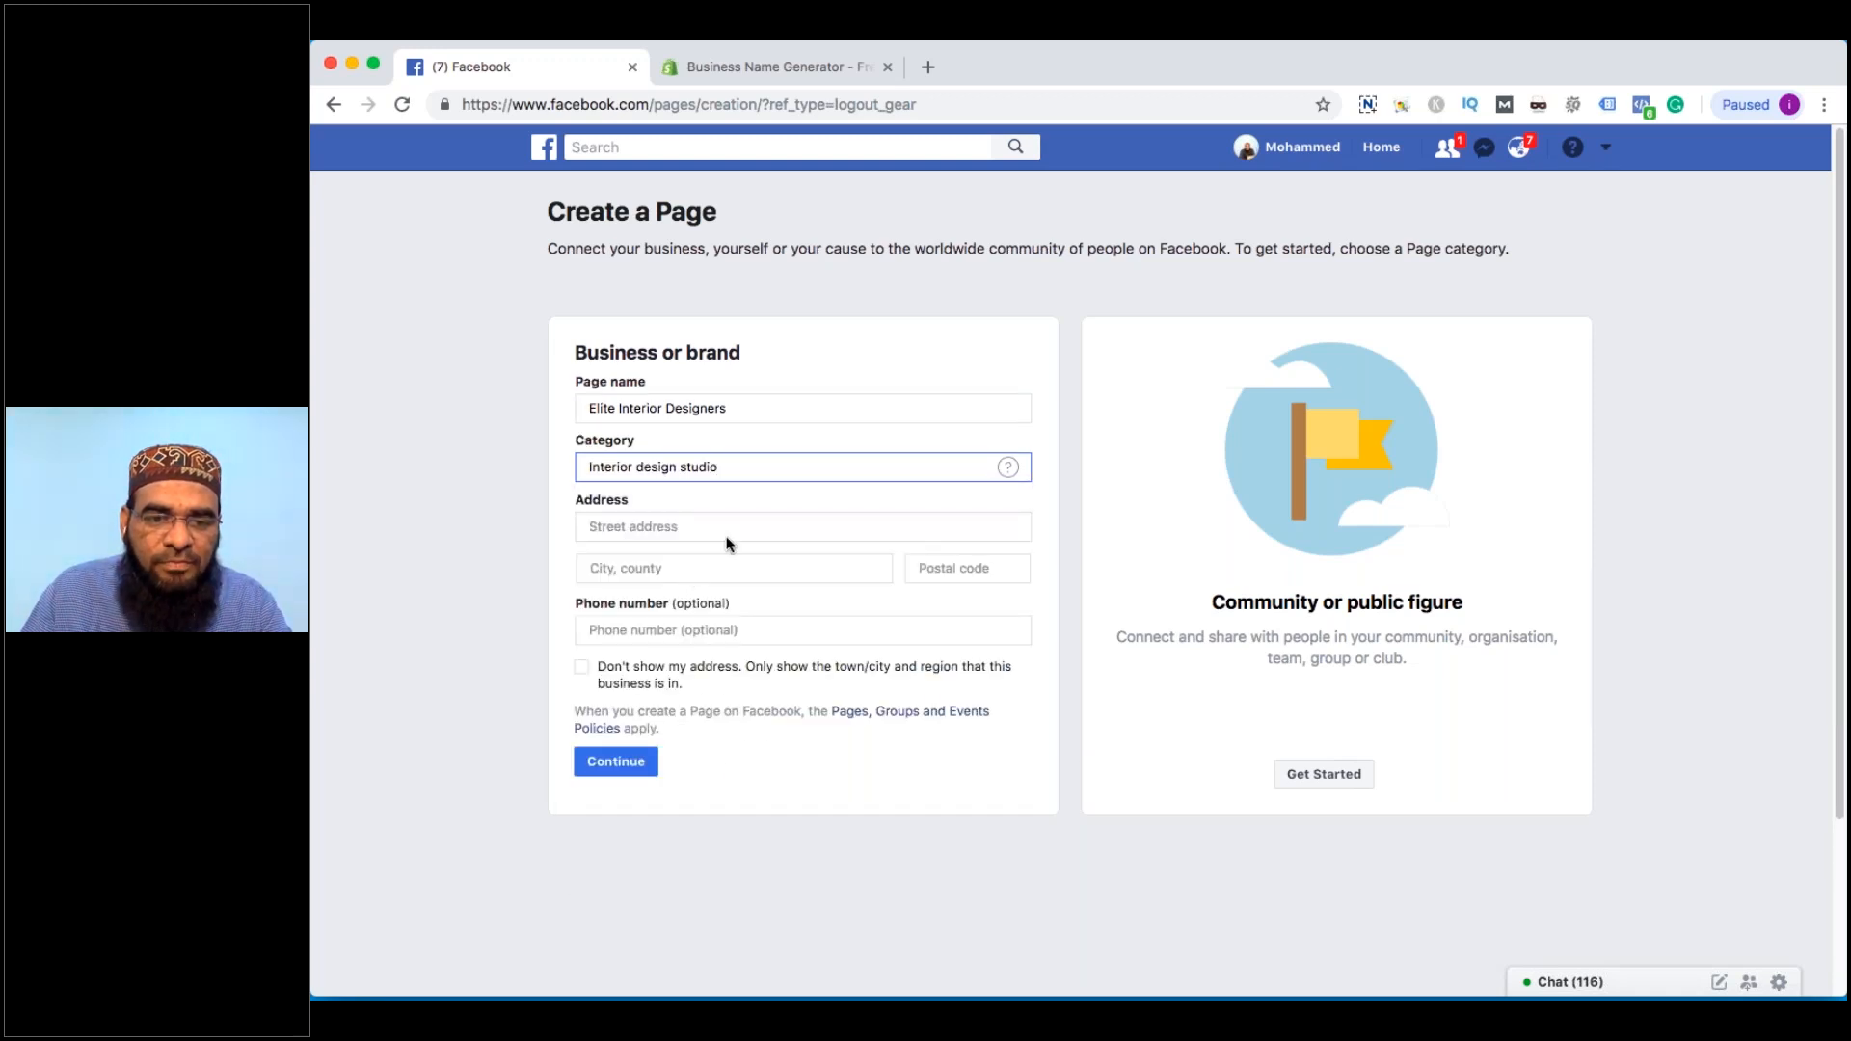
key("super+a")
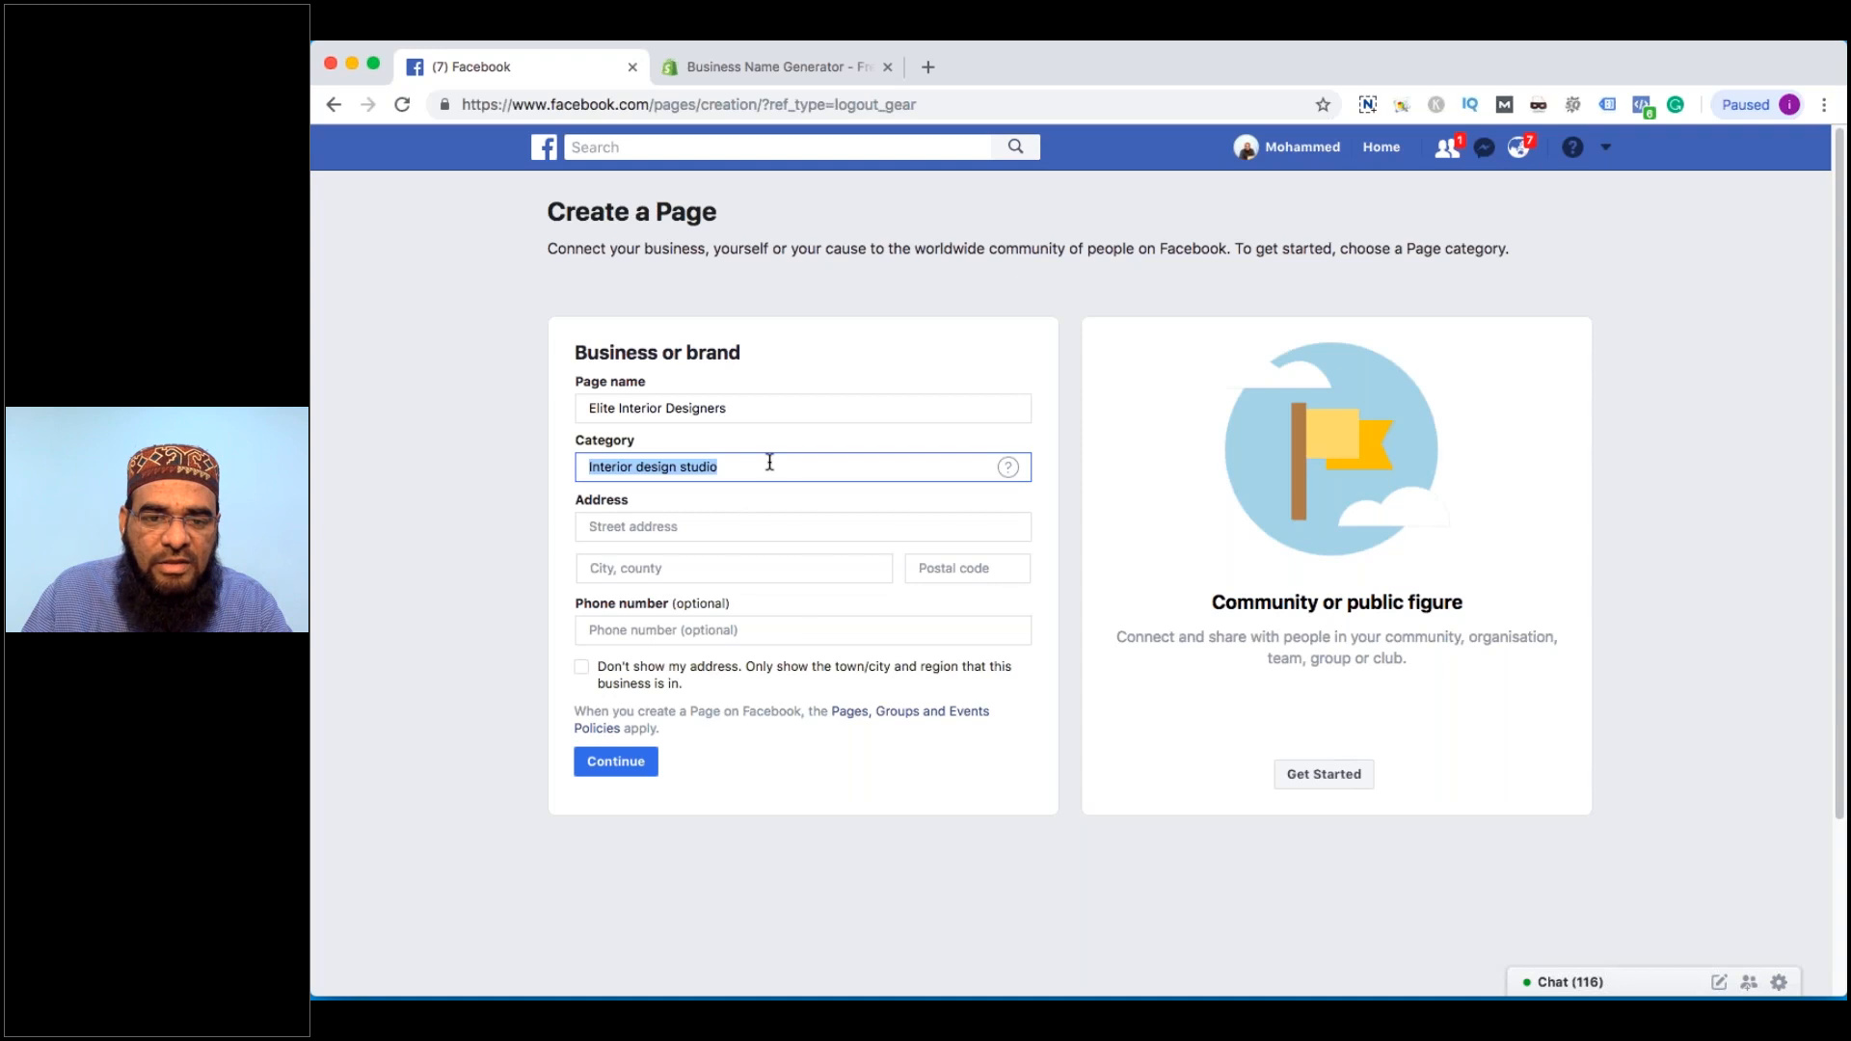
left_click(769, 462)
type(", ")
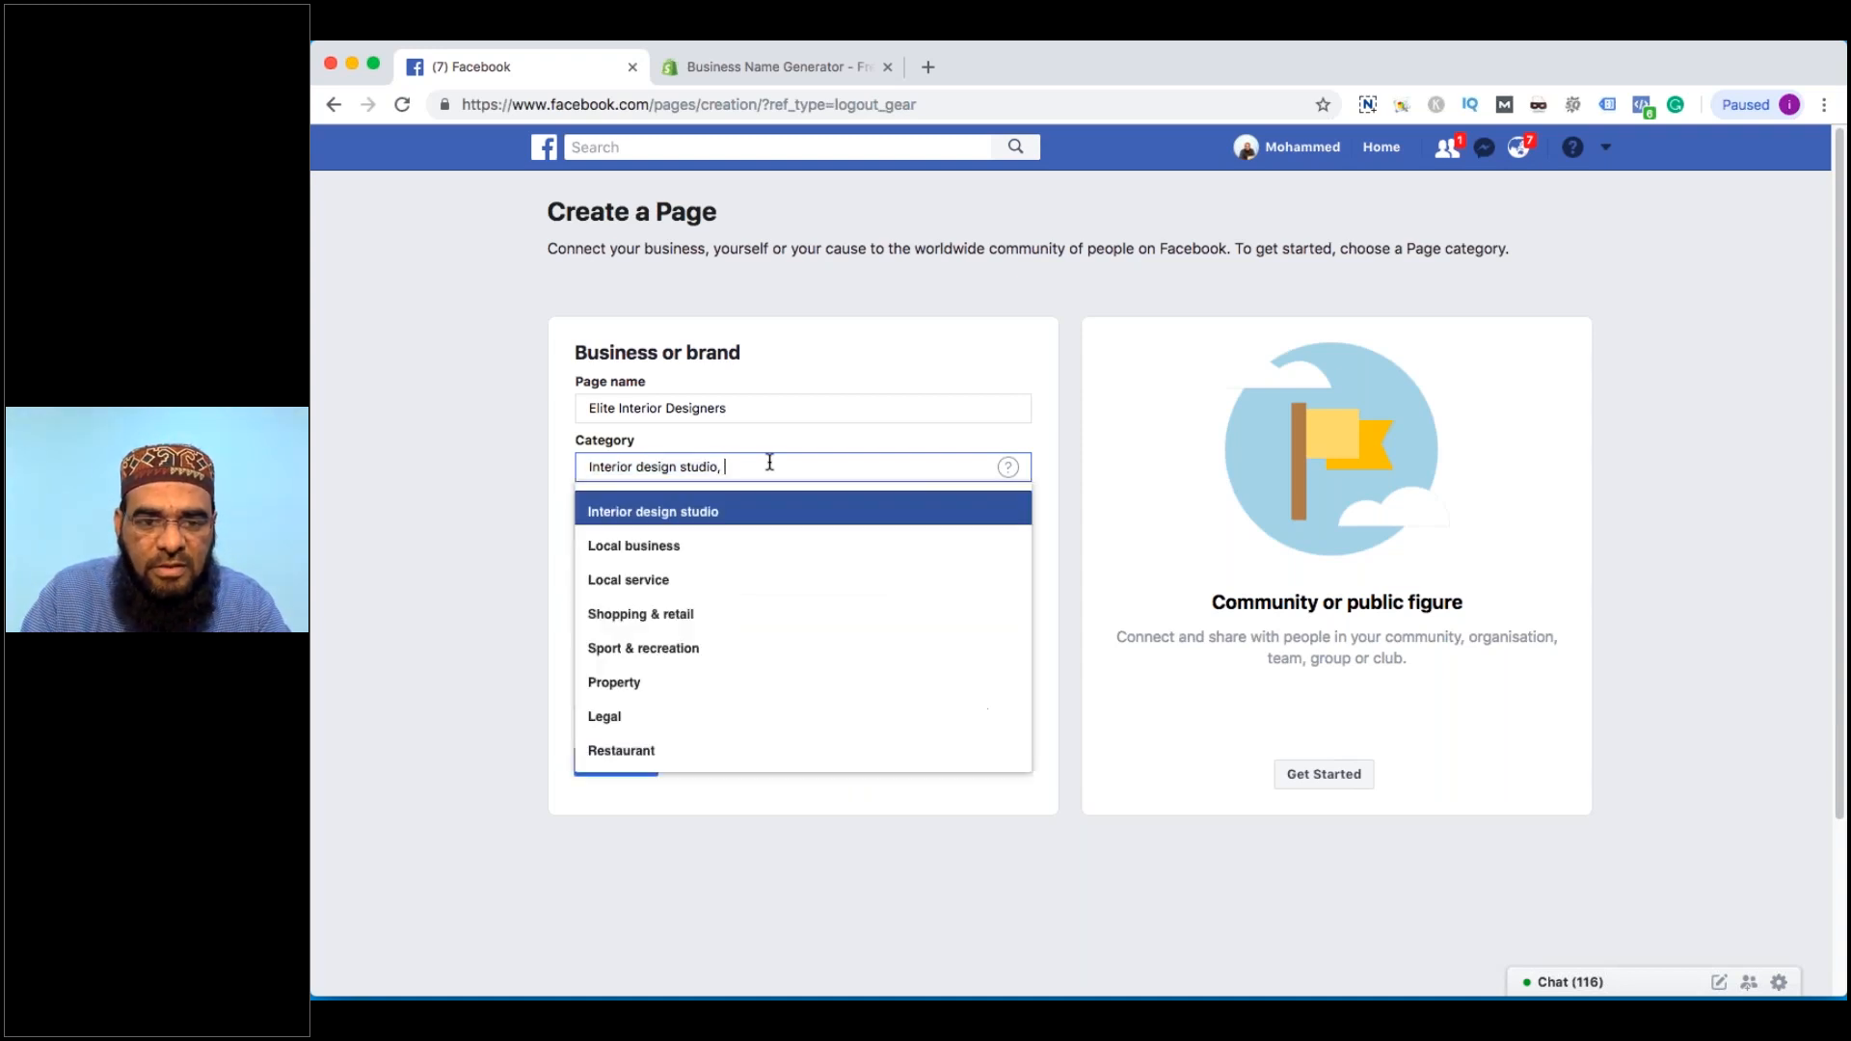
type("inte")
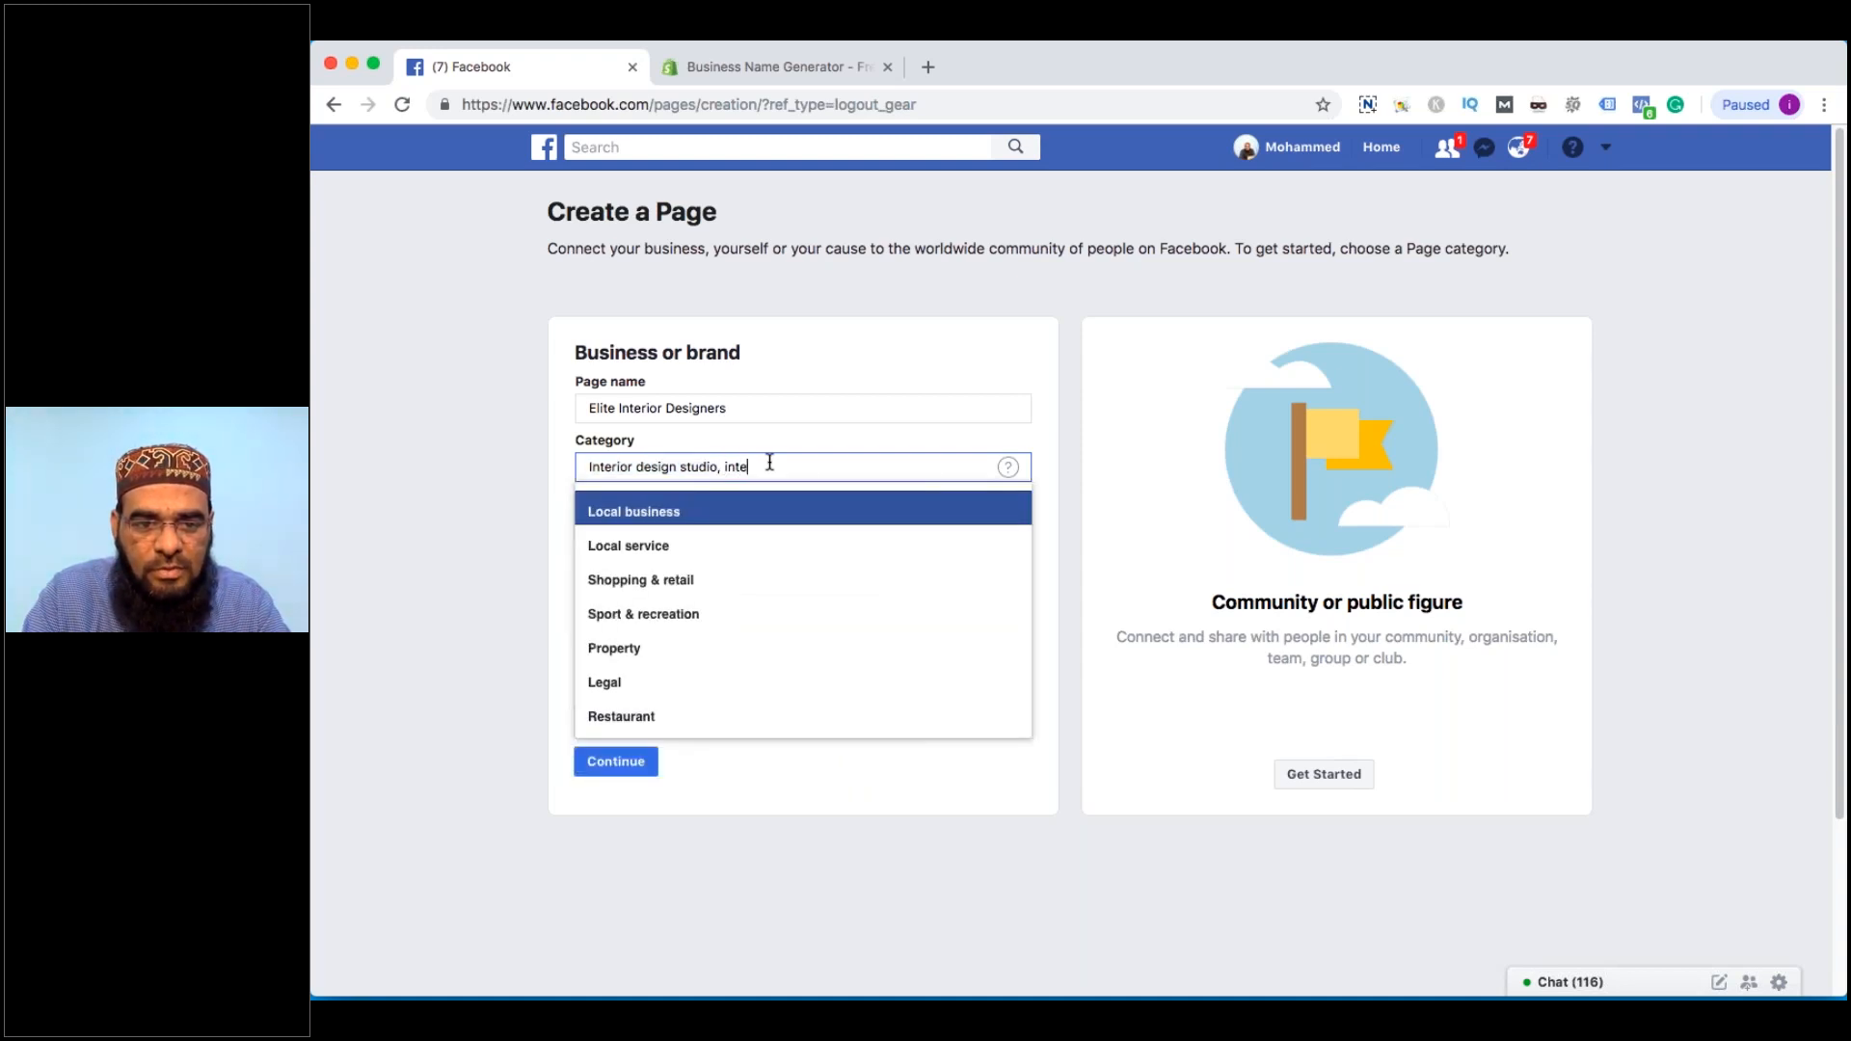
key("BackSpace")
key("BackSpace")
key("BackSpace")
key("BackSpace")
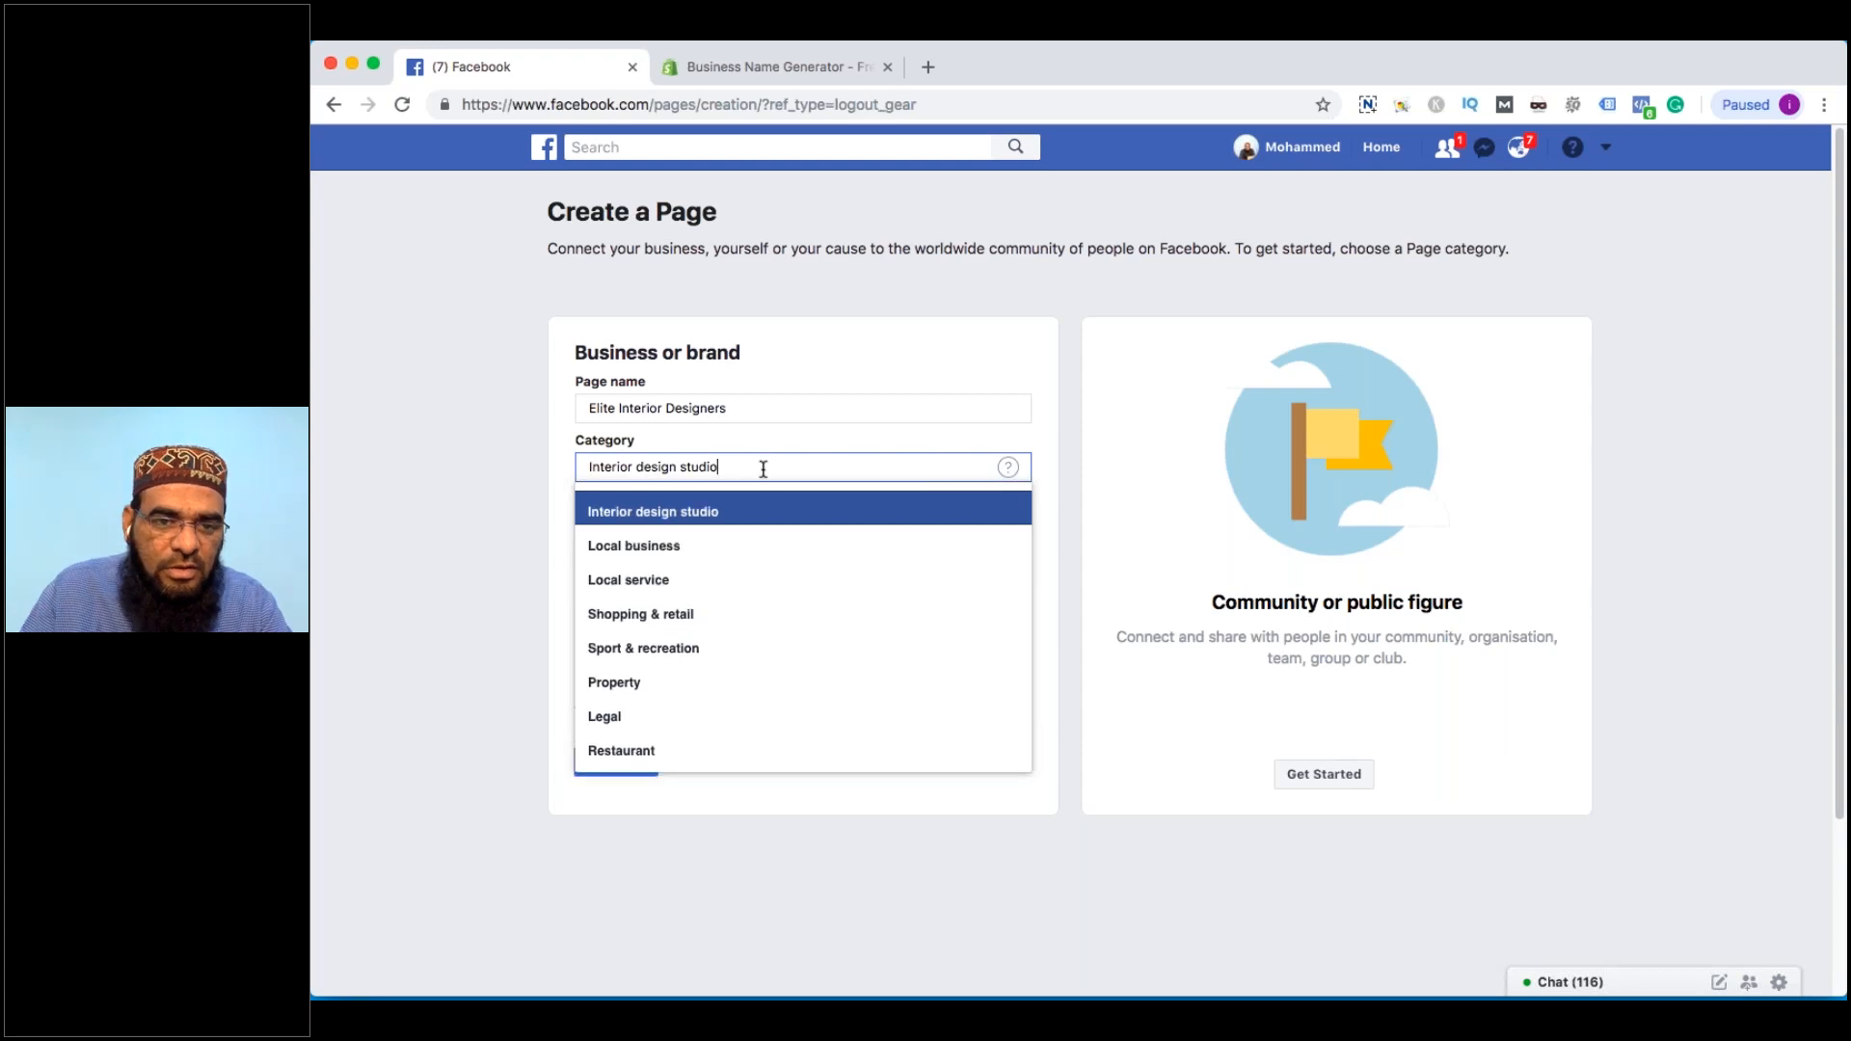
left_click(658, 554)
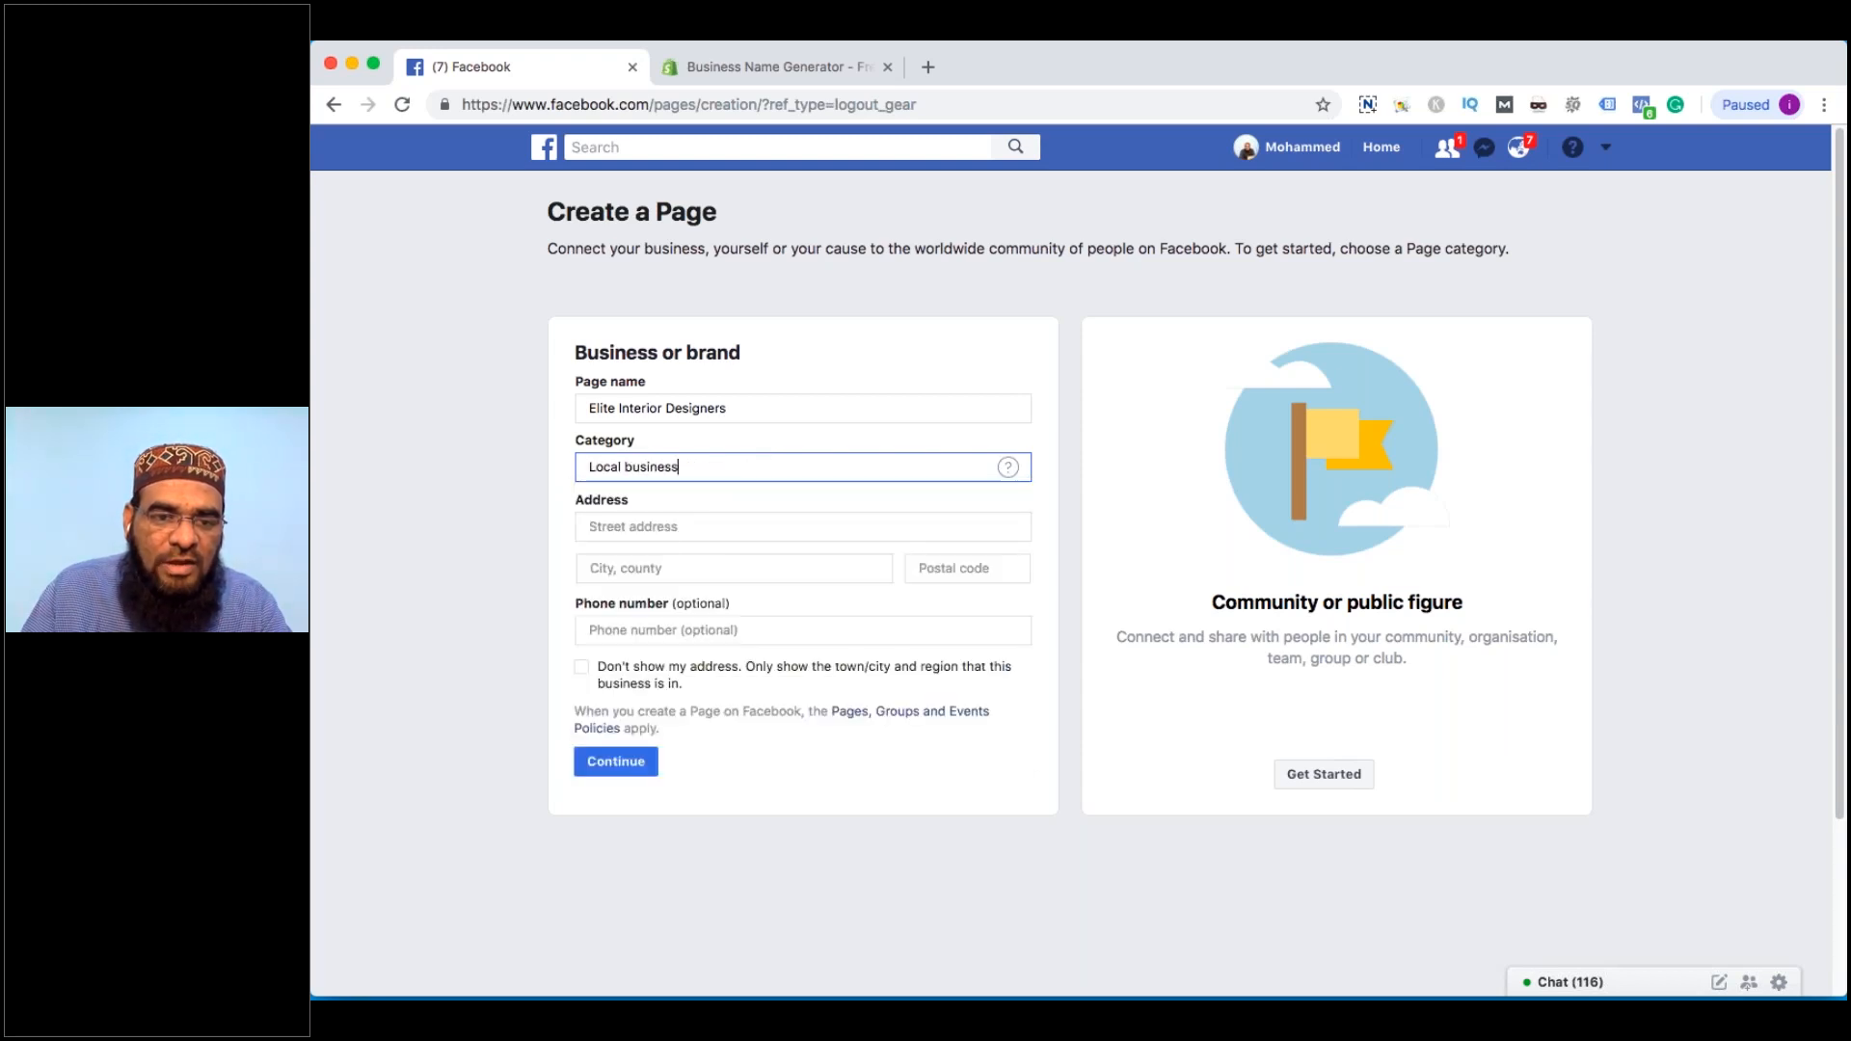
triple_click(702, 464)
type("Inte")
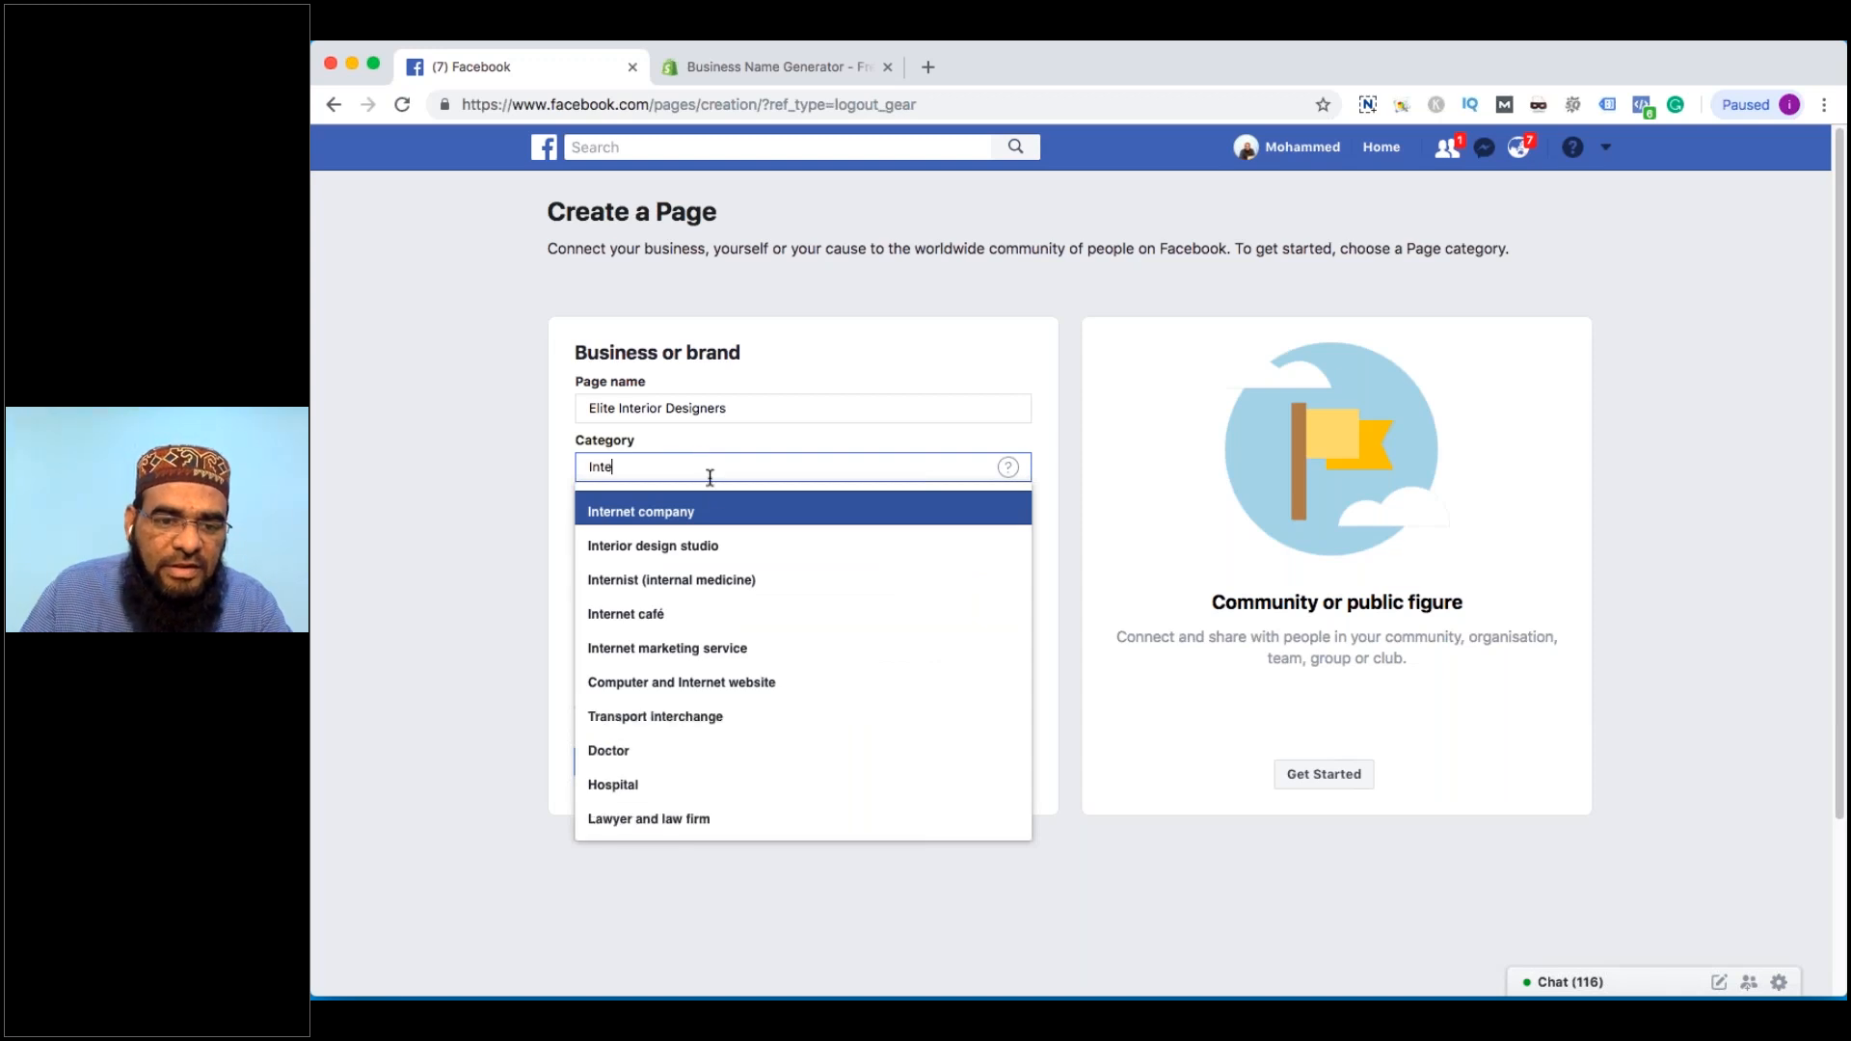
left_click(704, 546)
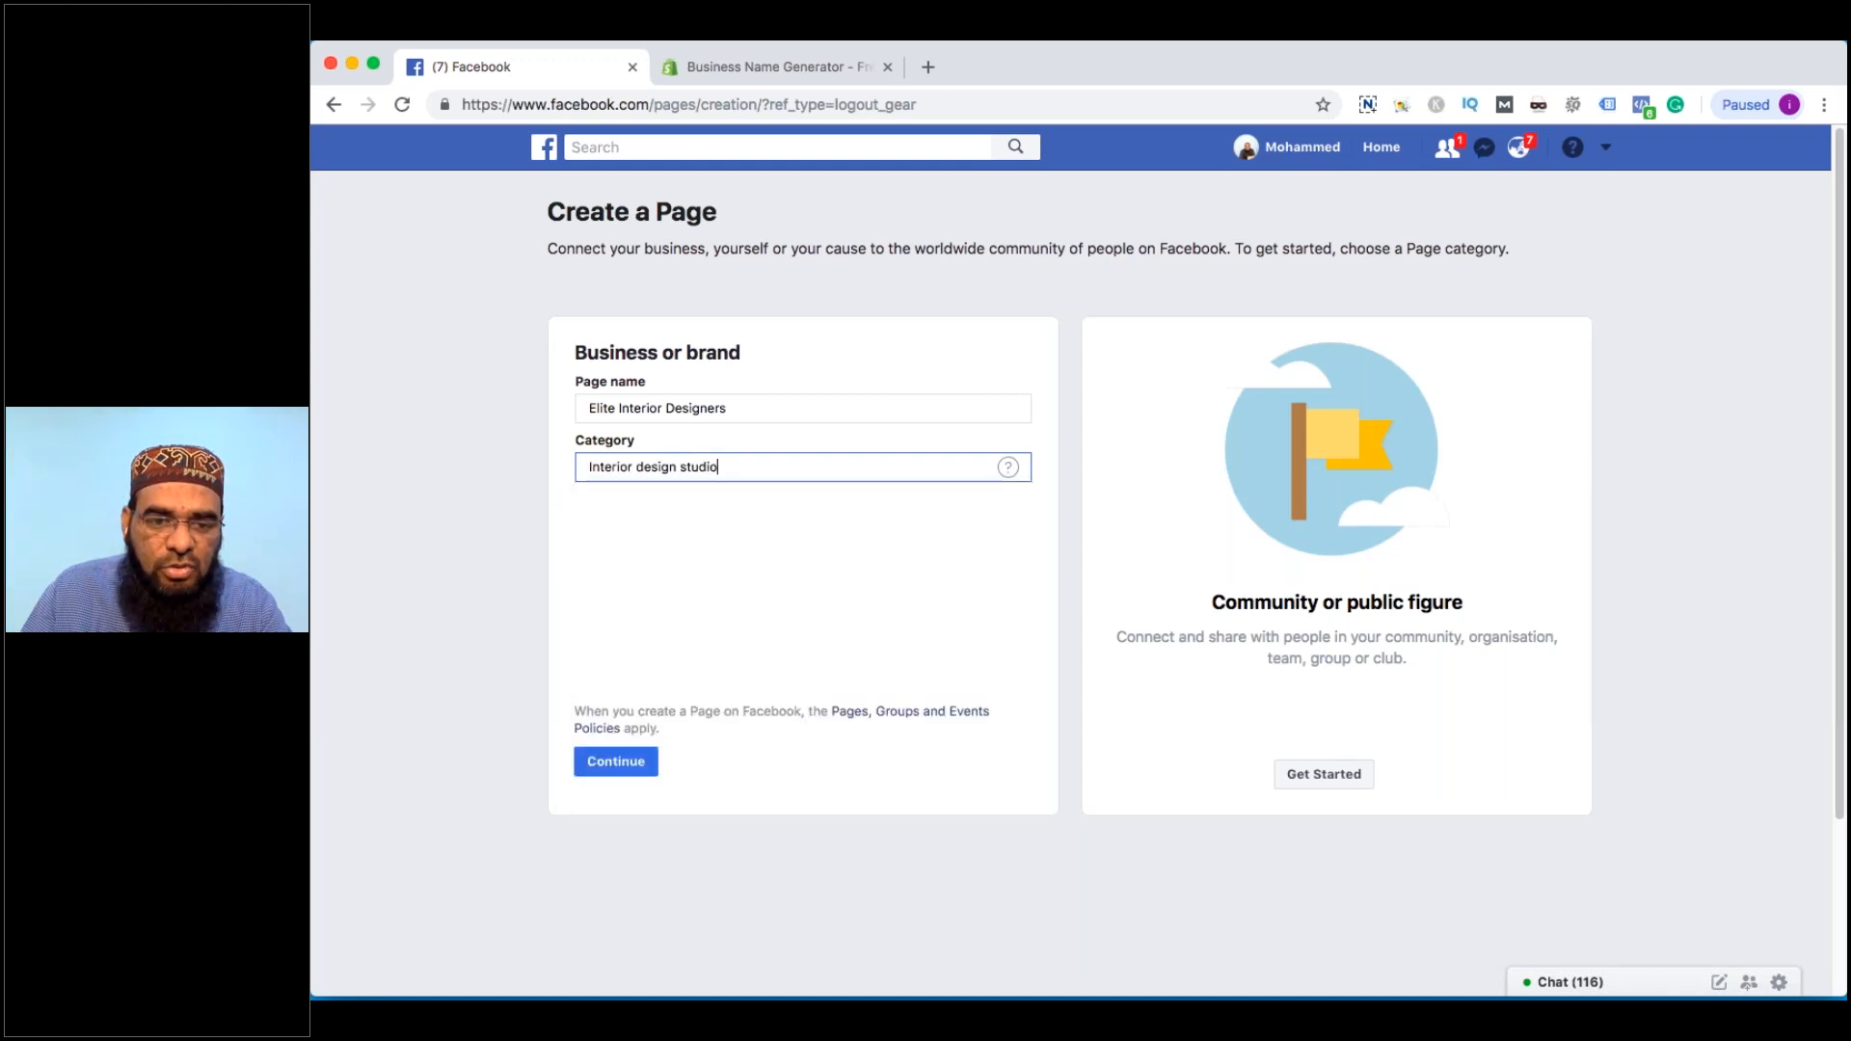
left_click(652, 526)
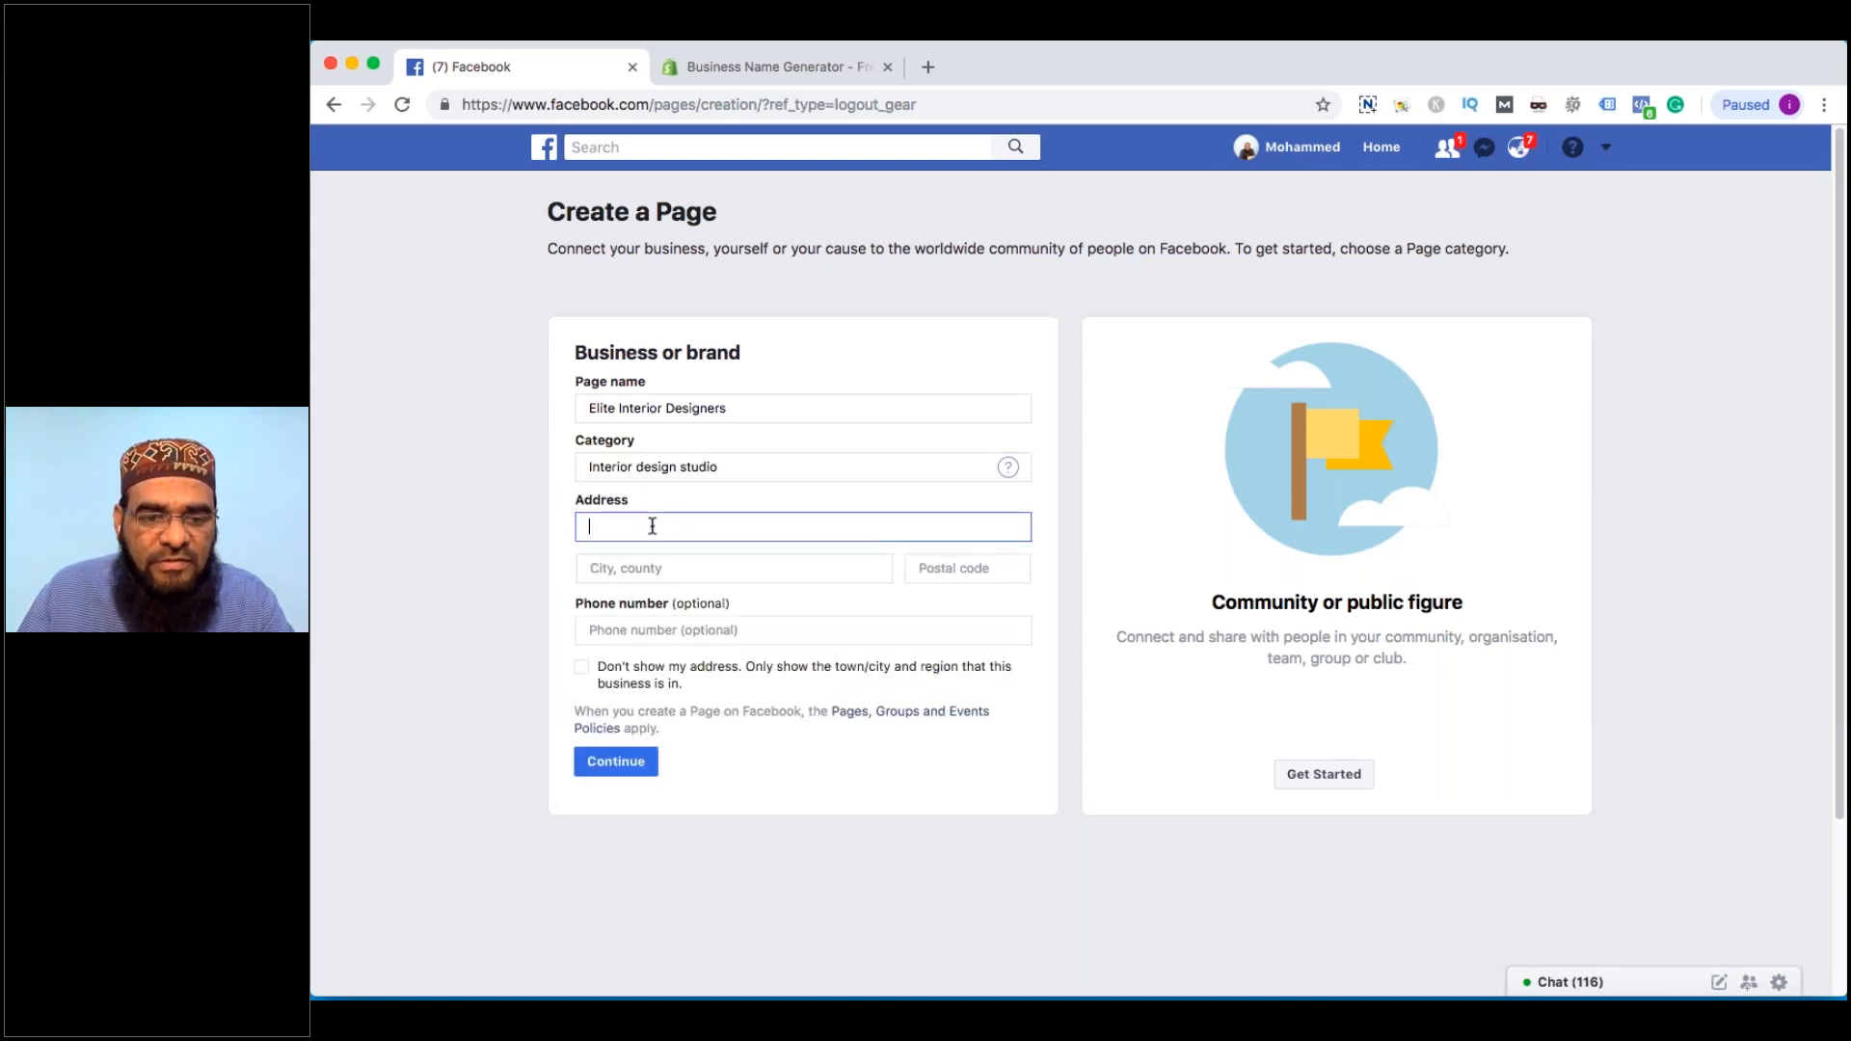
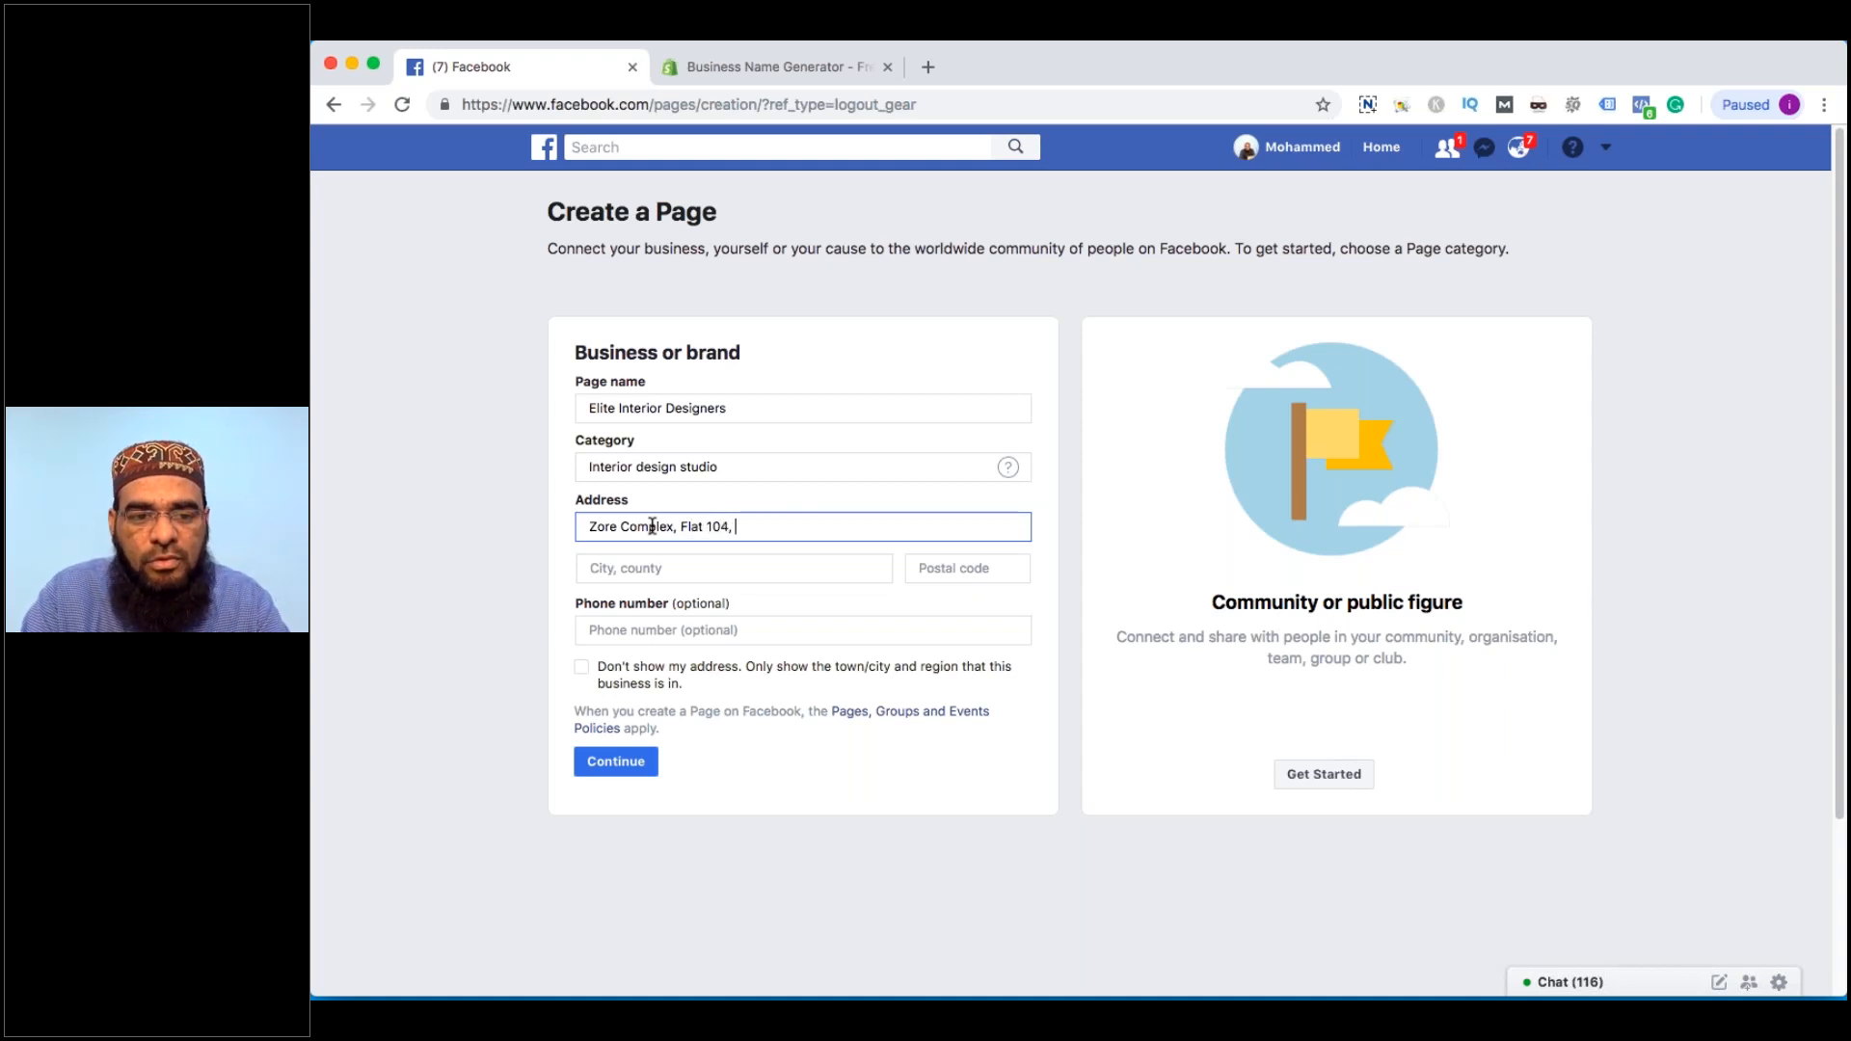
Enter the business street address
key("Tab")
Set the city to Hyderabad and the postal code, hide the address, and submit the Page
type("Hyderabad")
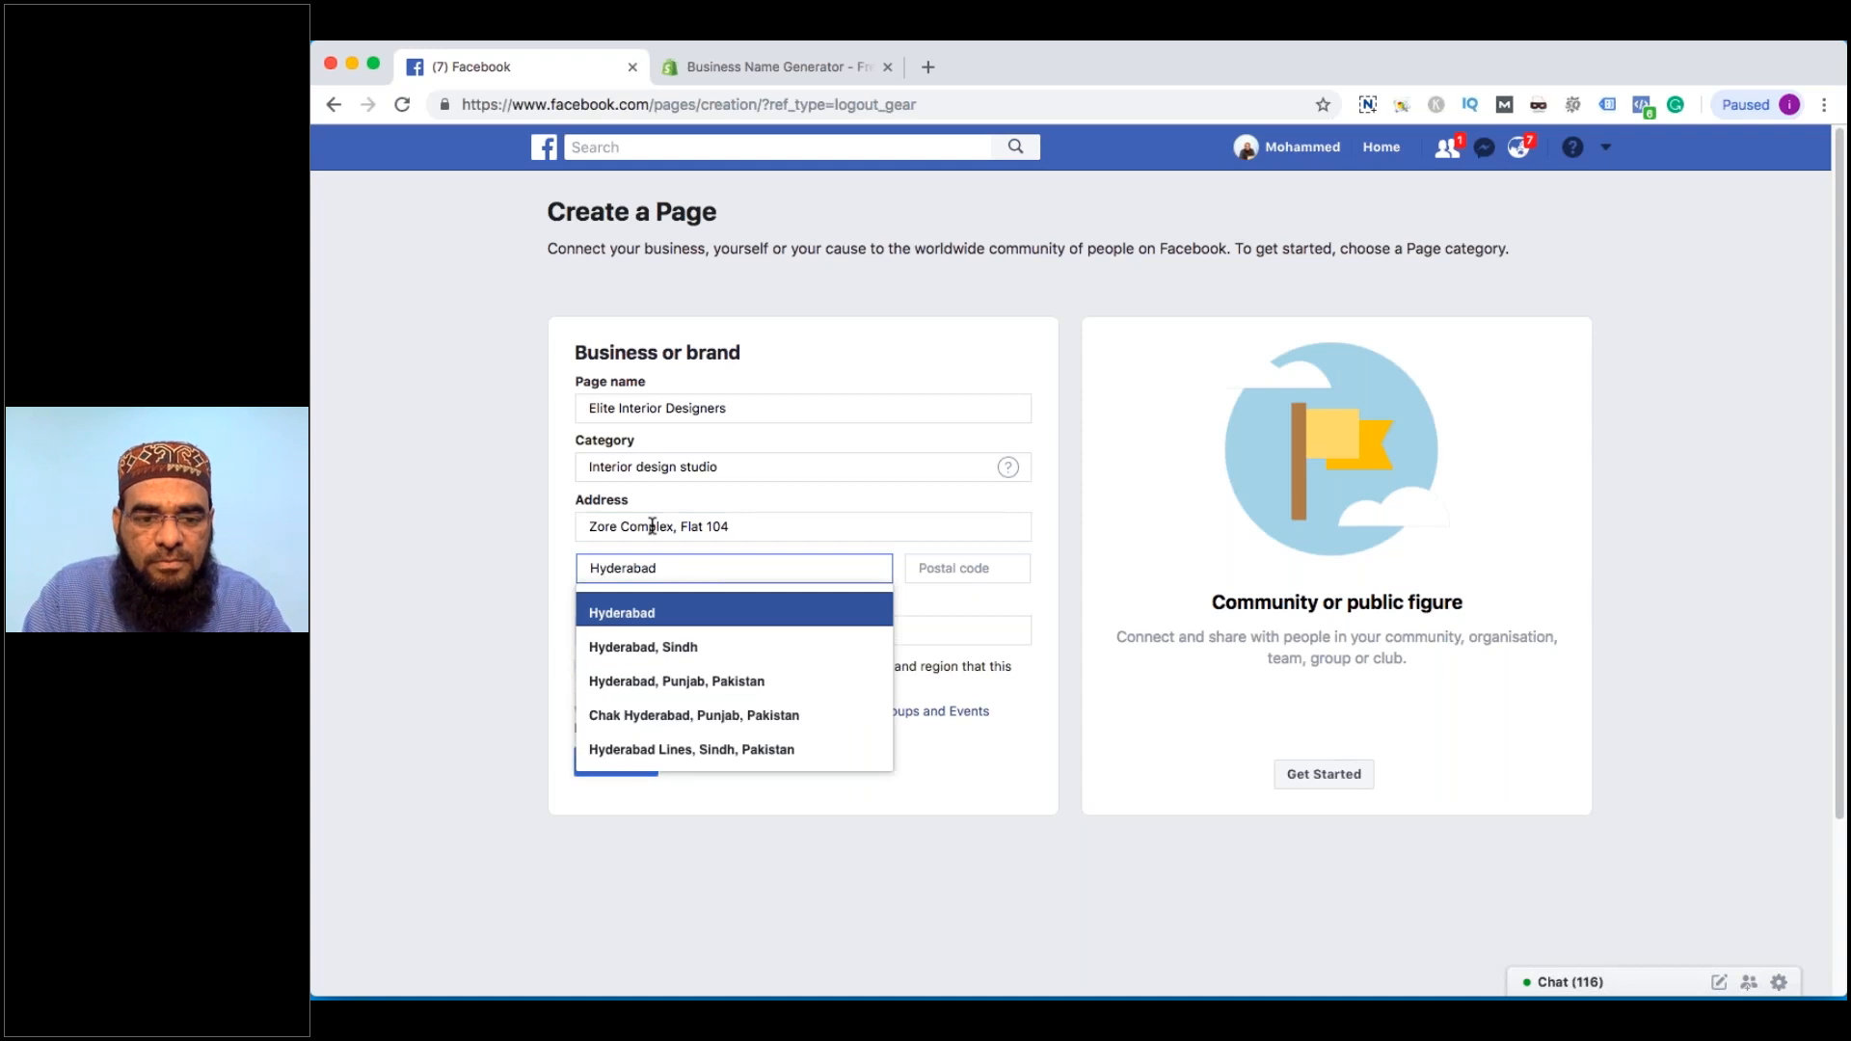
type(",")
key("Return")
key("Tab")
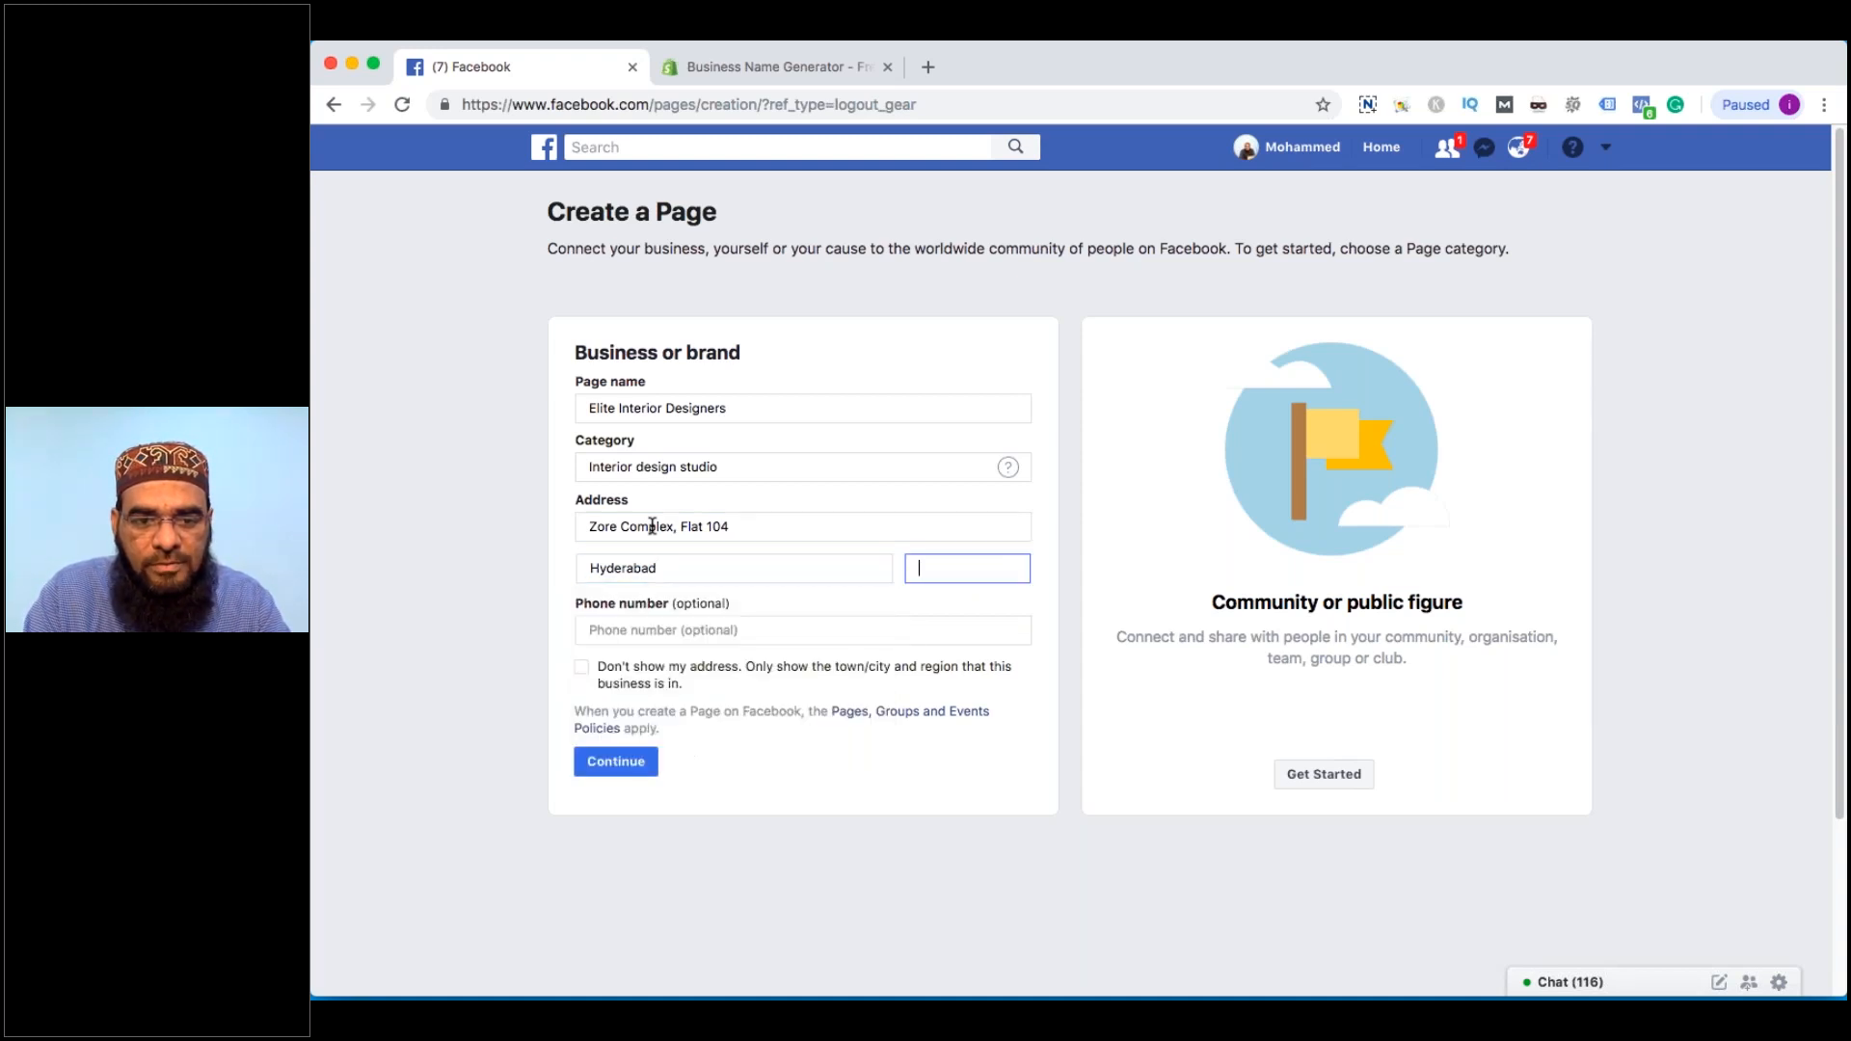
type("500082")
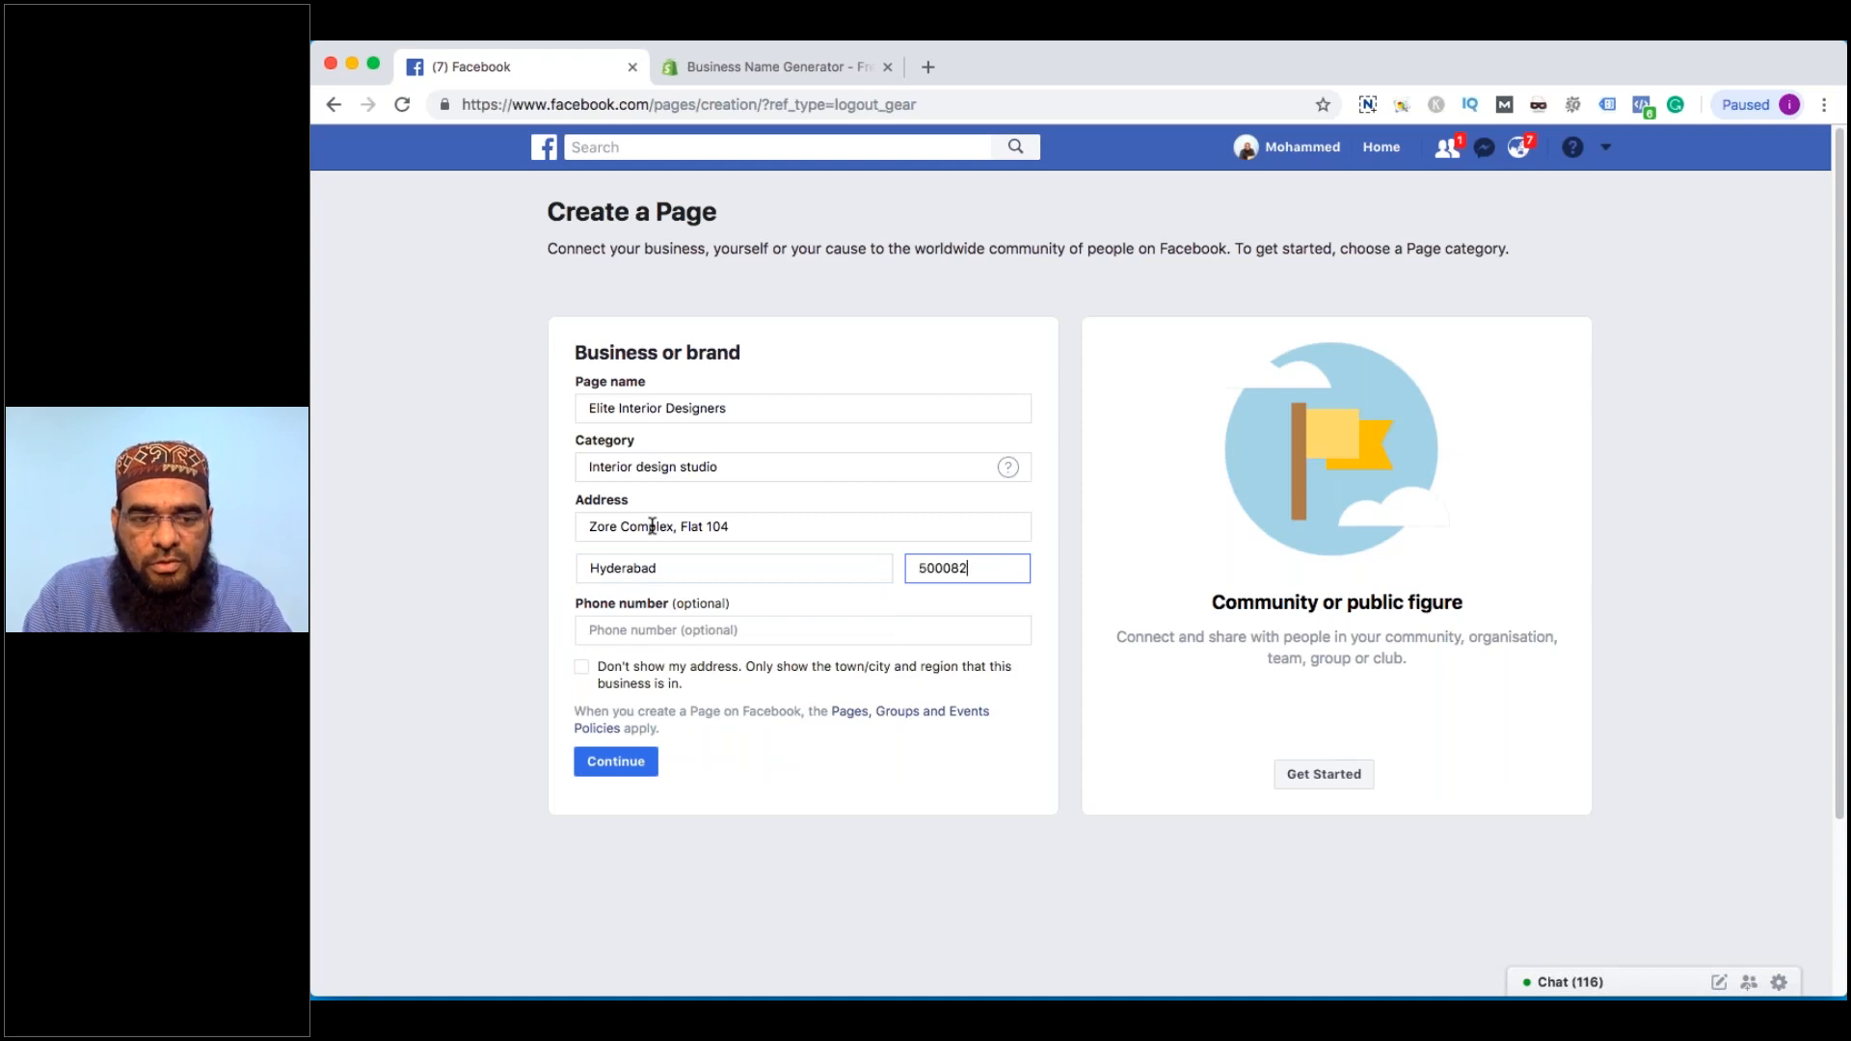
key("Tab")
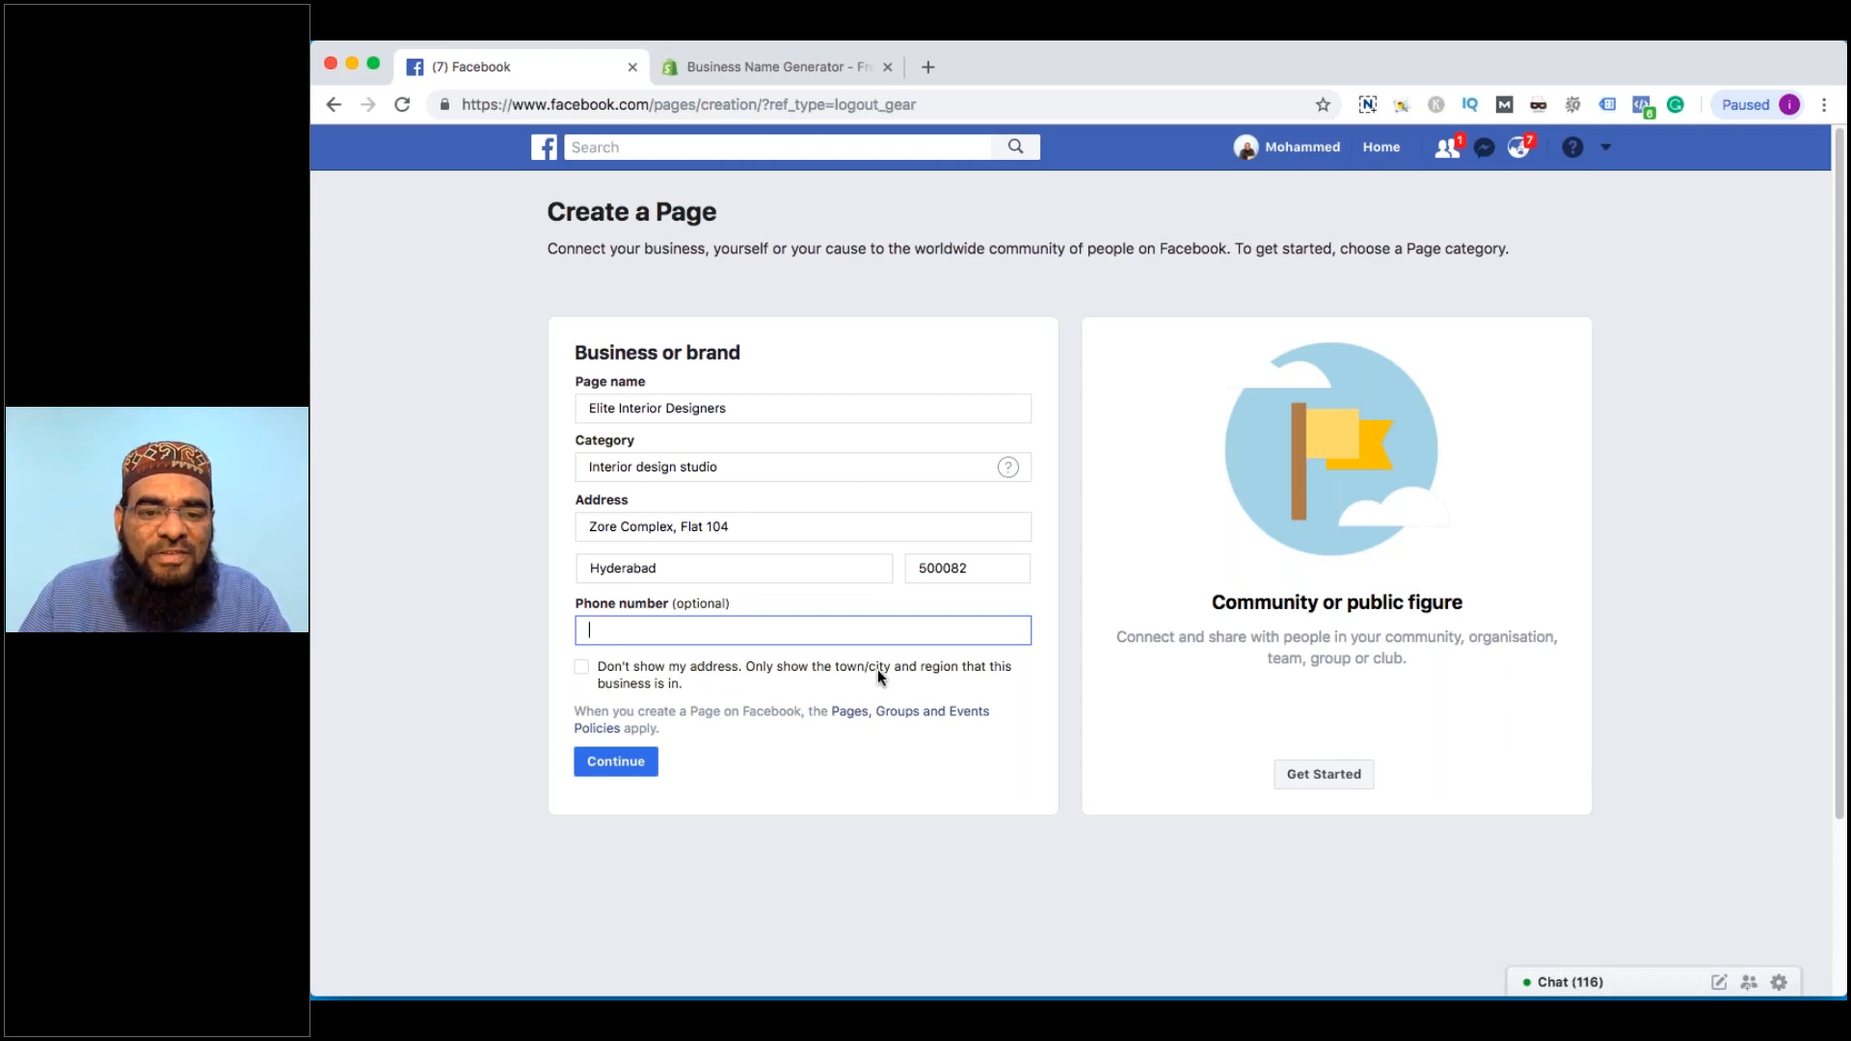
left_click(582, 667)
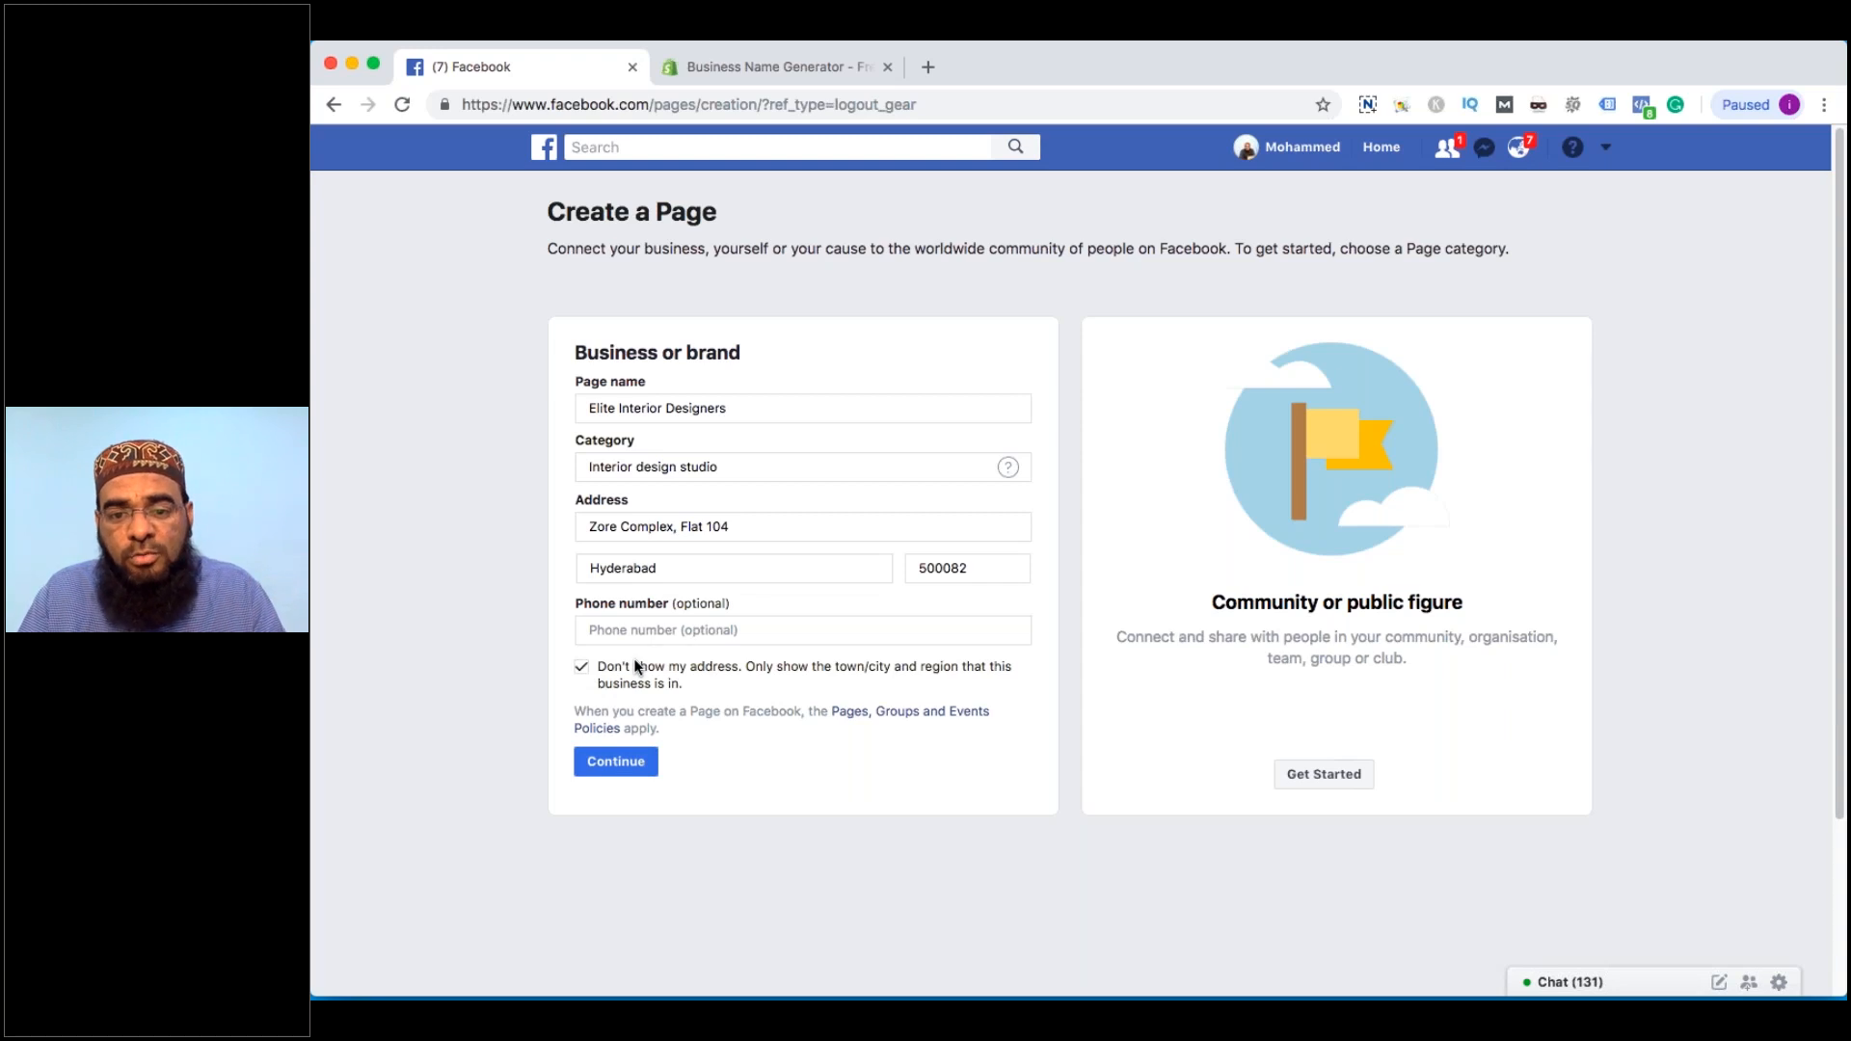
left_click(616, 762)
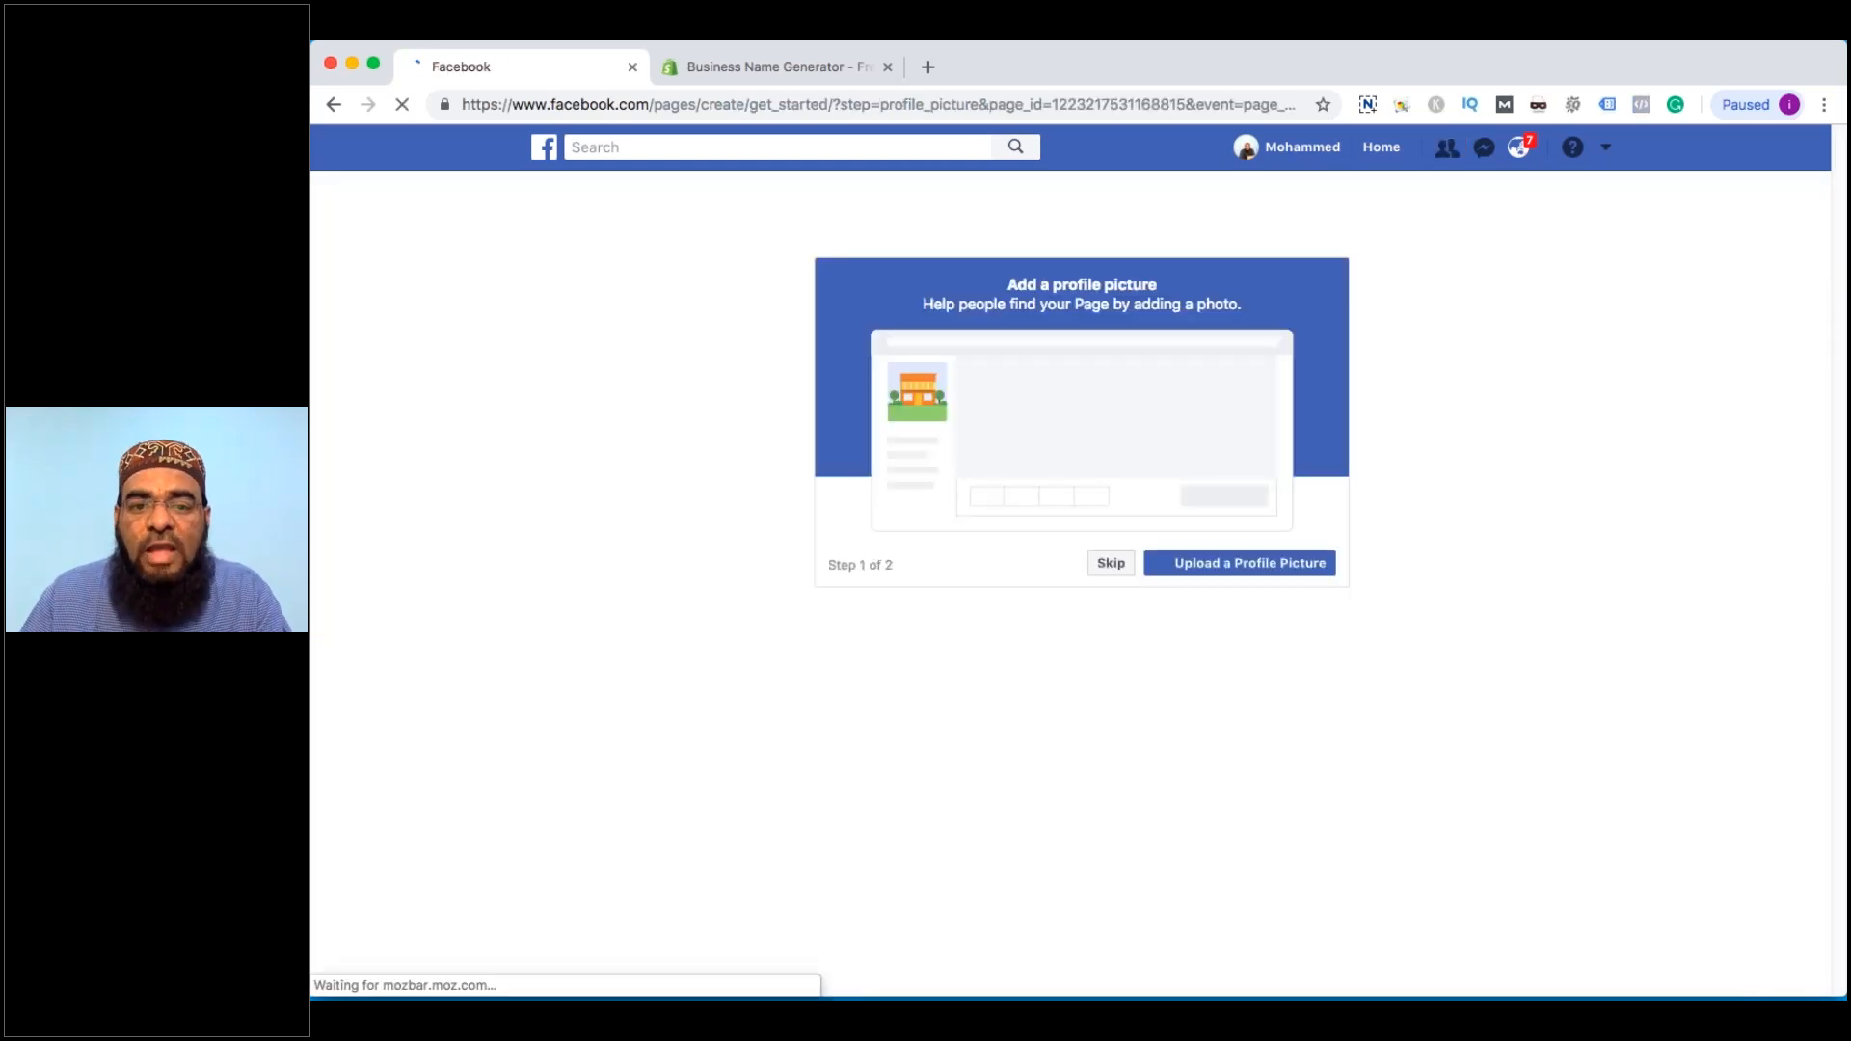
Switch back to the Business Name Generator tab and select its web address
left_click(738, 67)
left_click(599, 104)
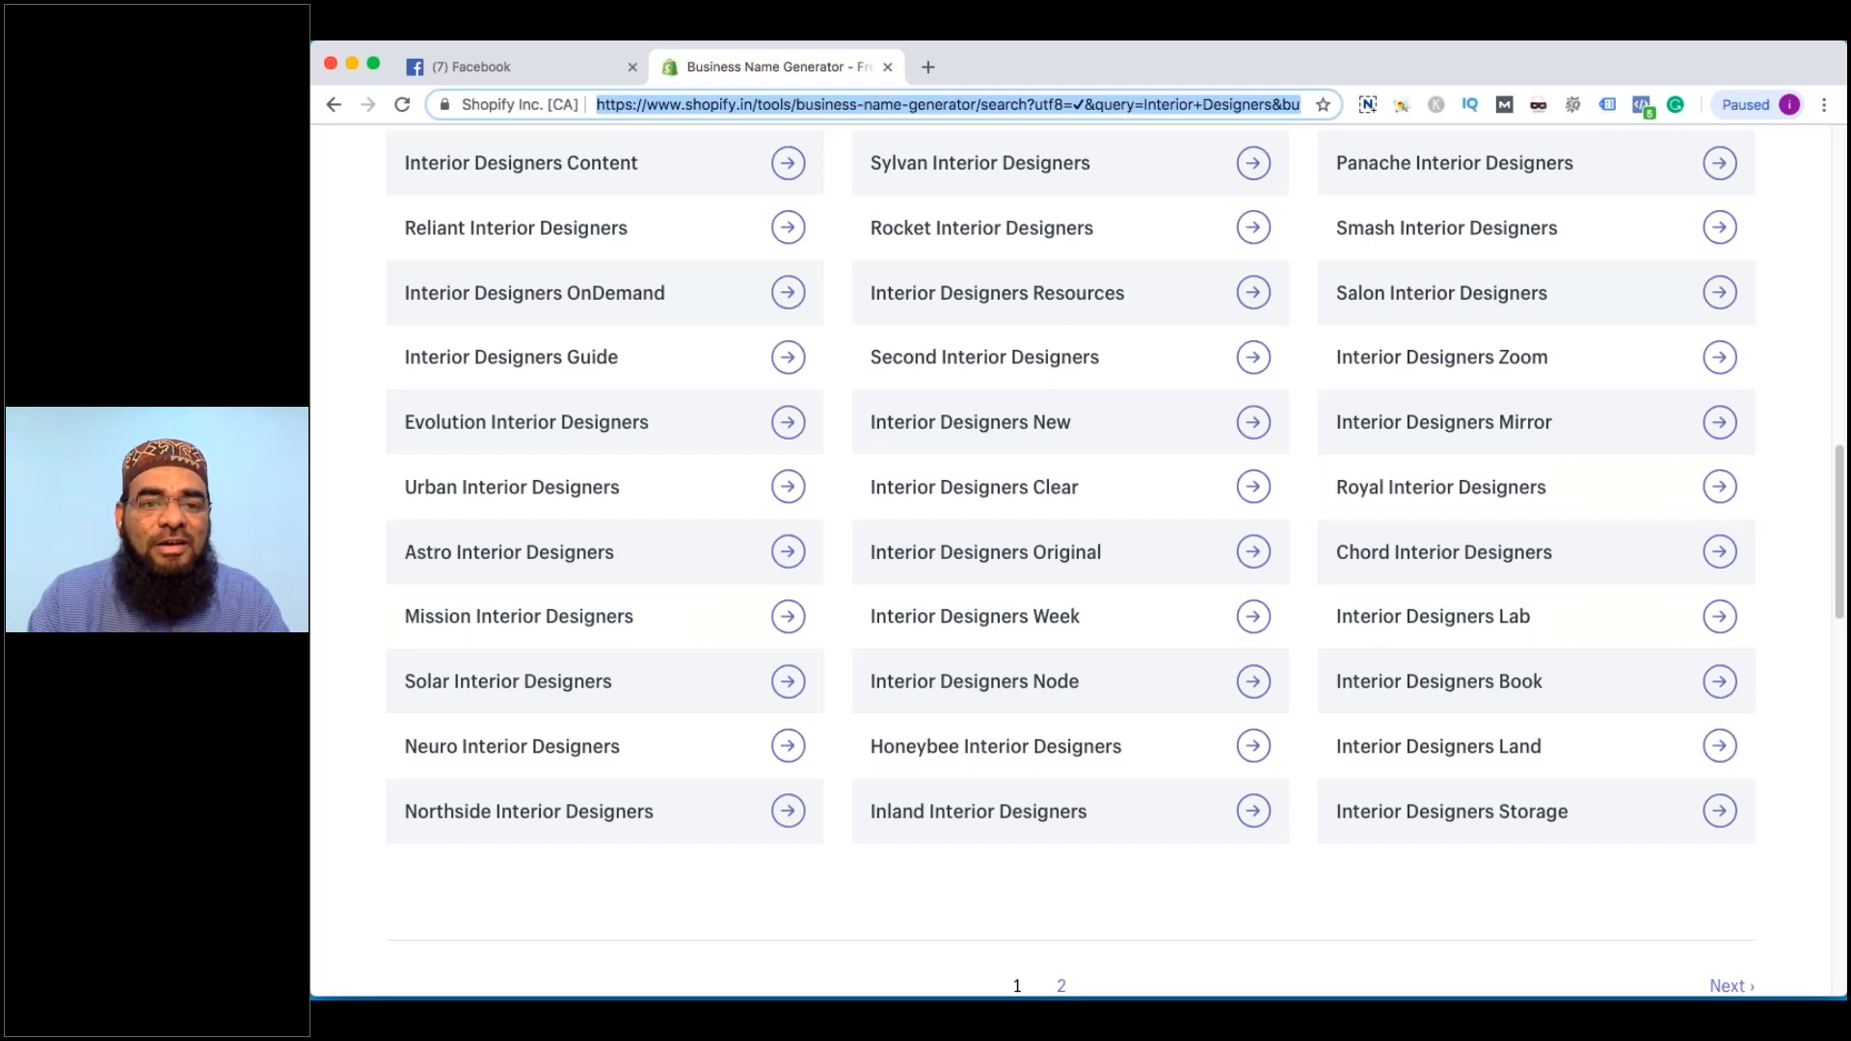
type("www.canva.co")
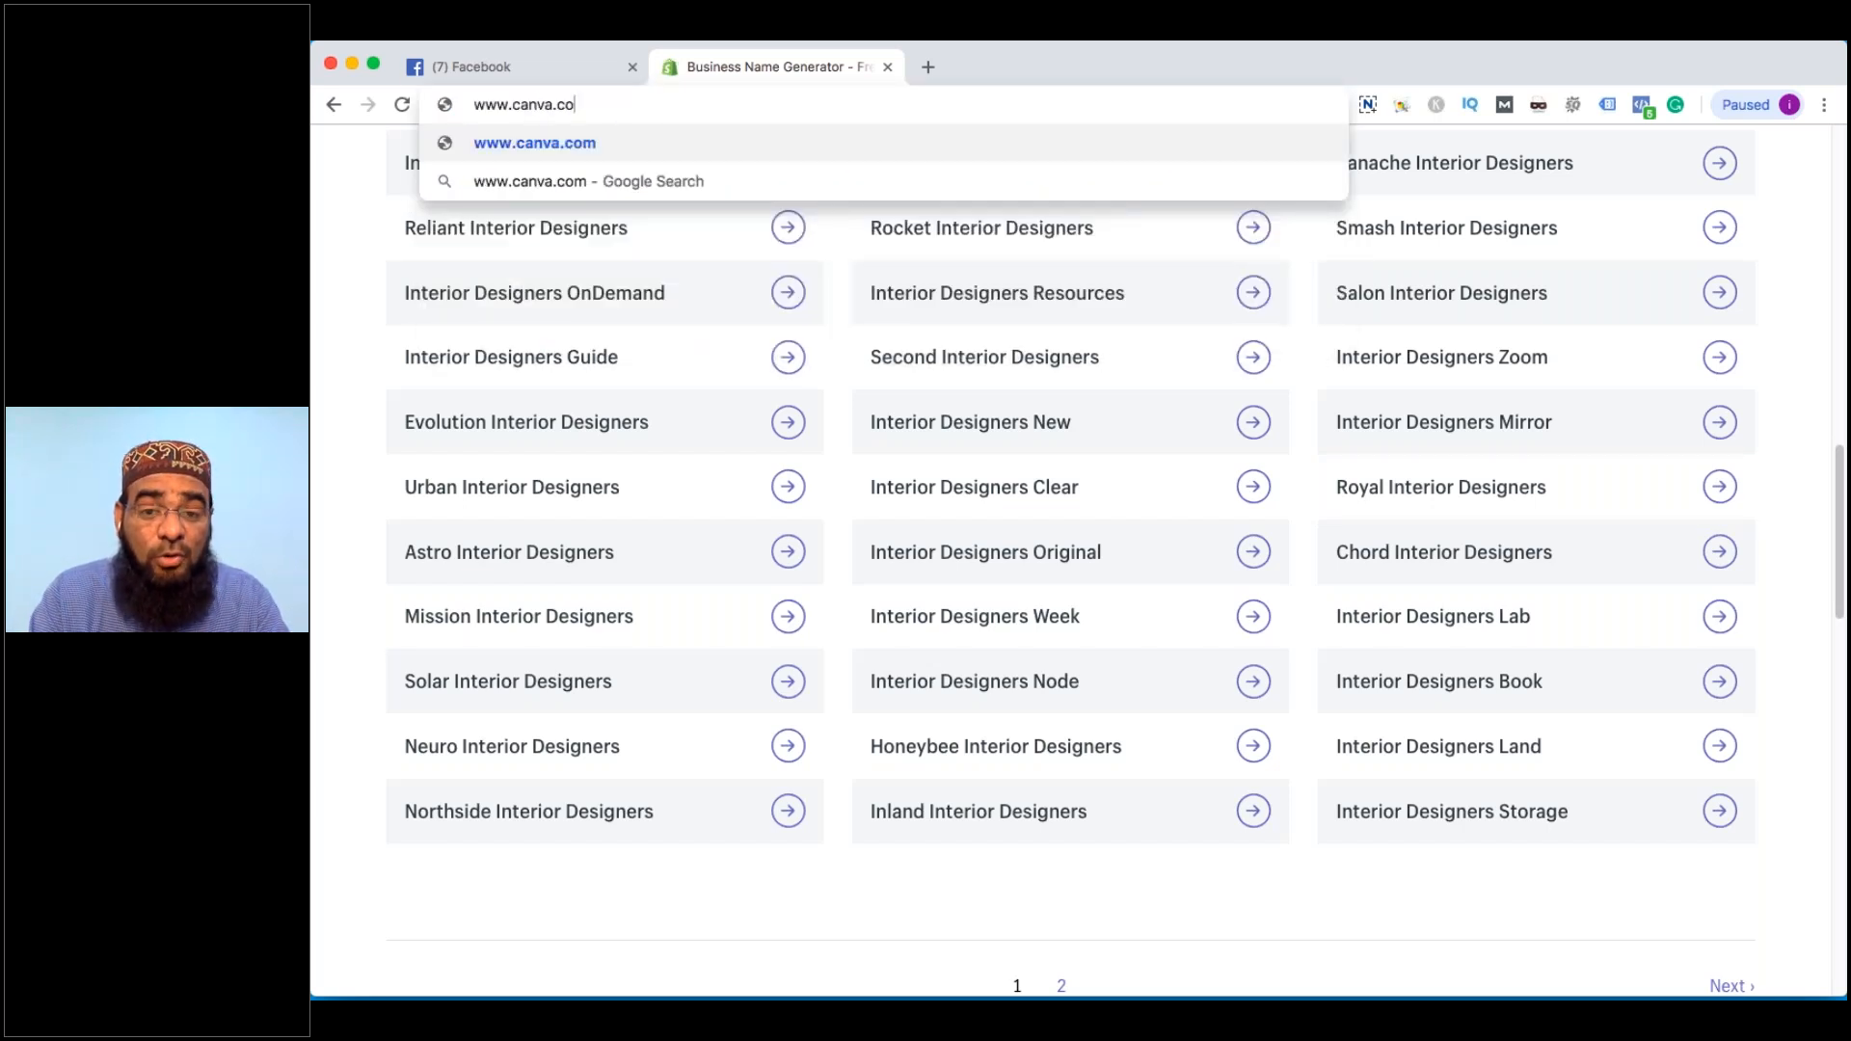
key("Return")
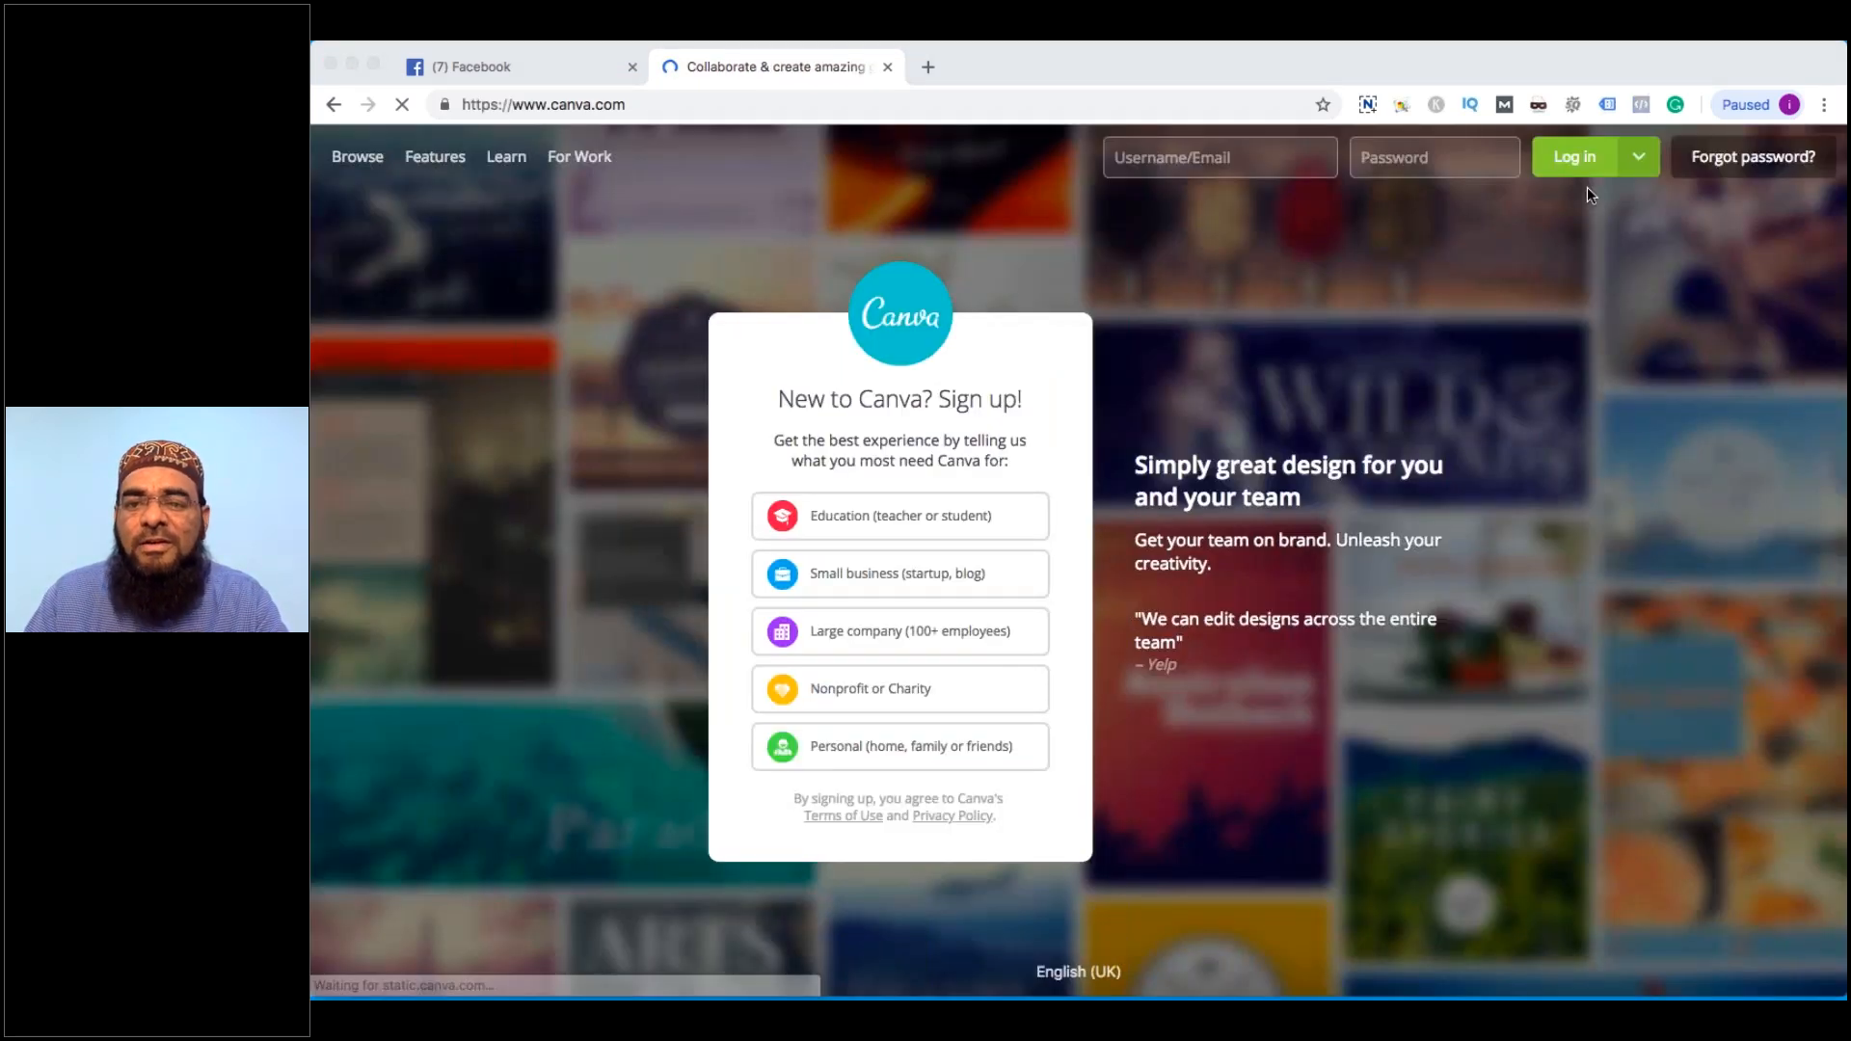
left_click(1637, 160)
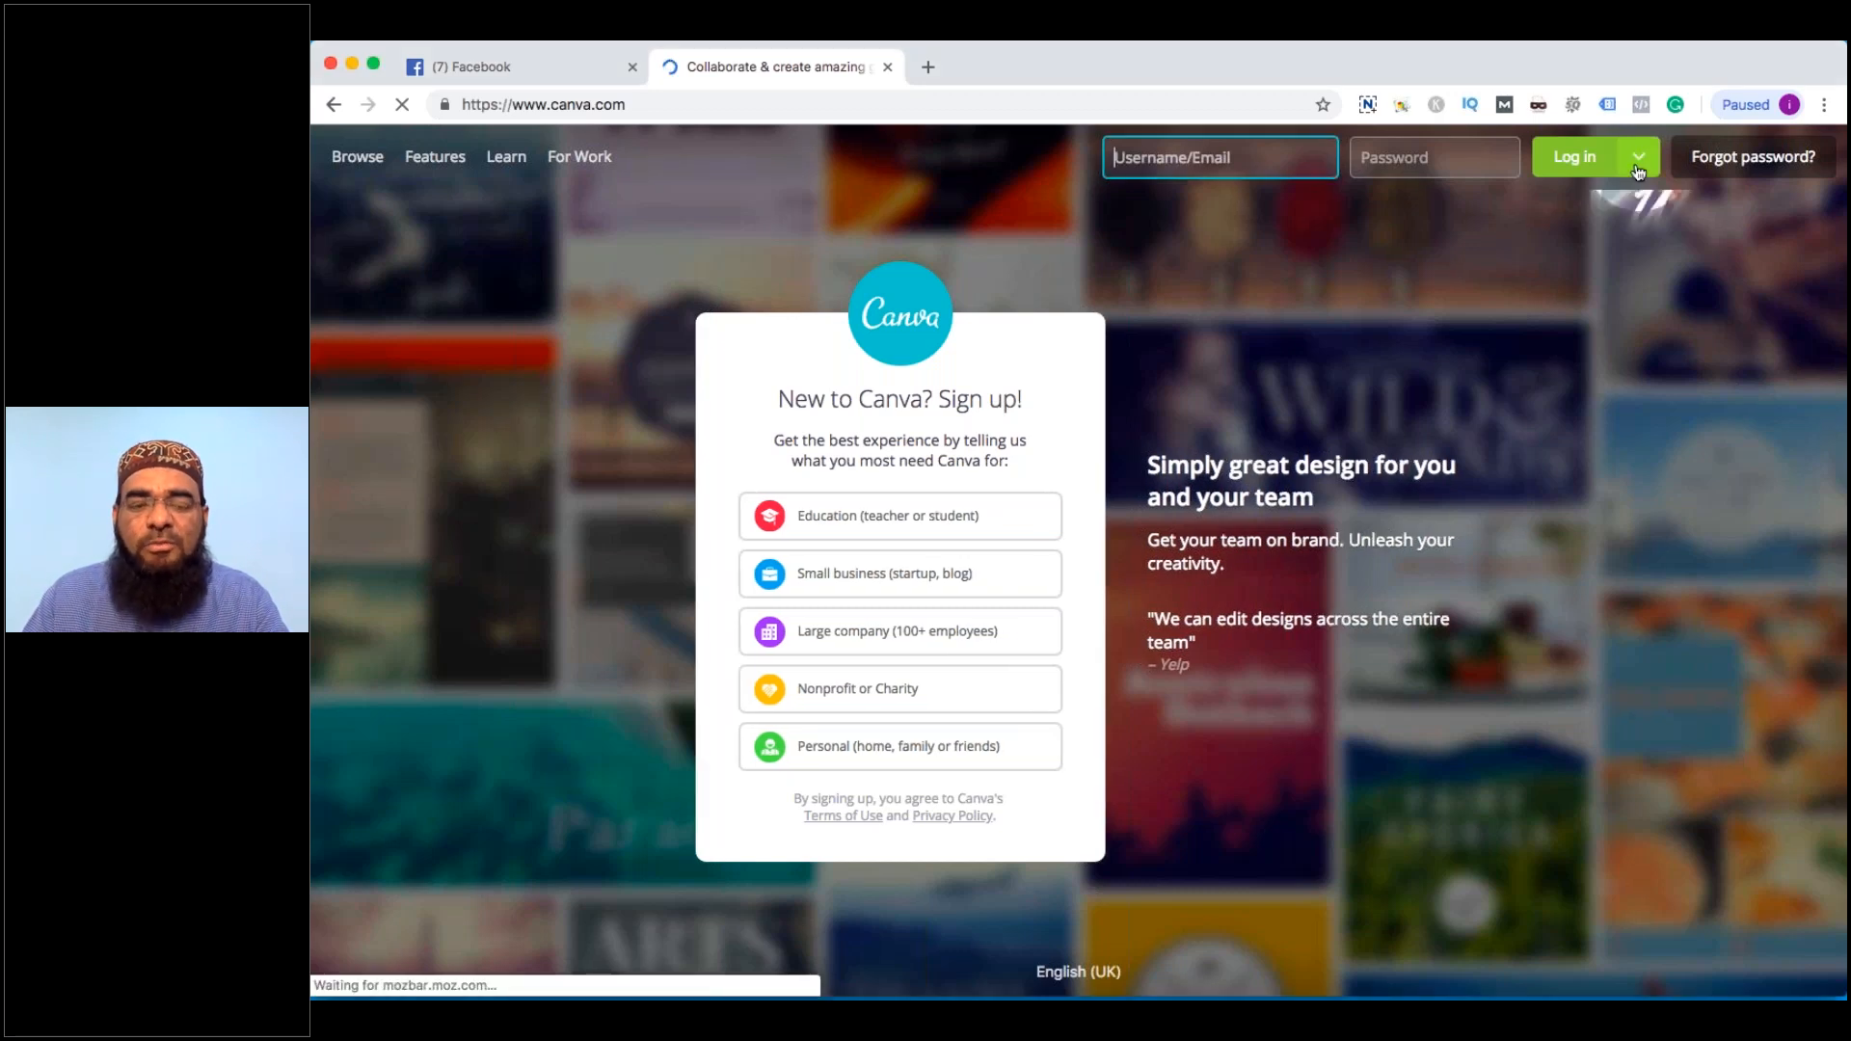
left_click(1637, 163)
left_click(1626, 232)
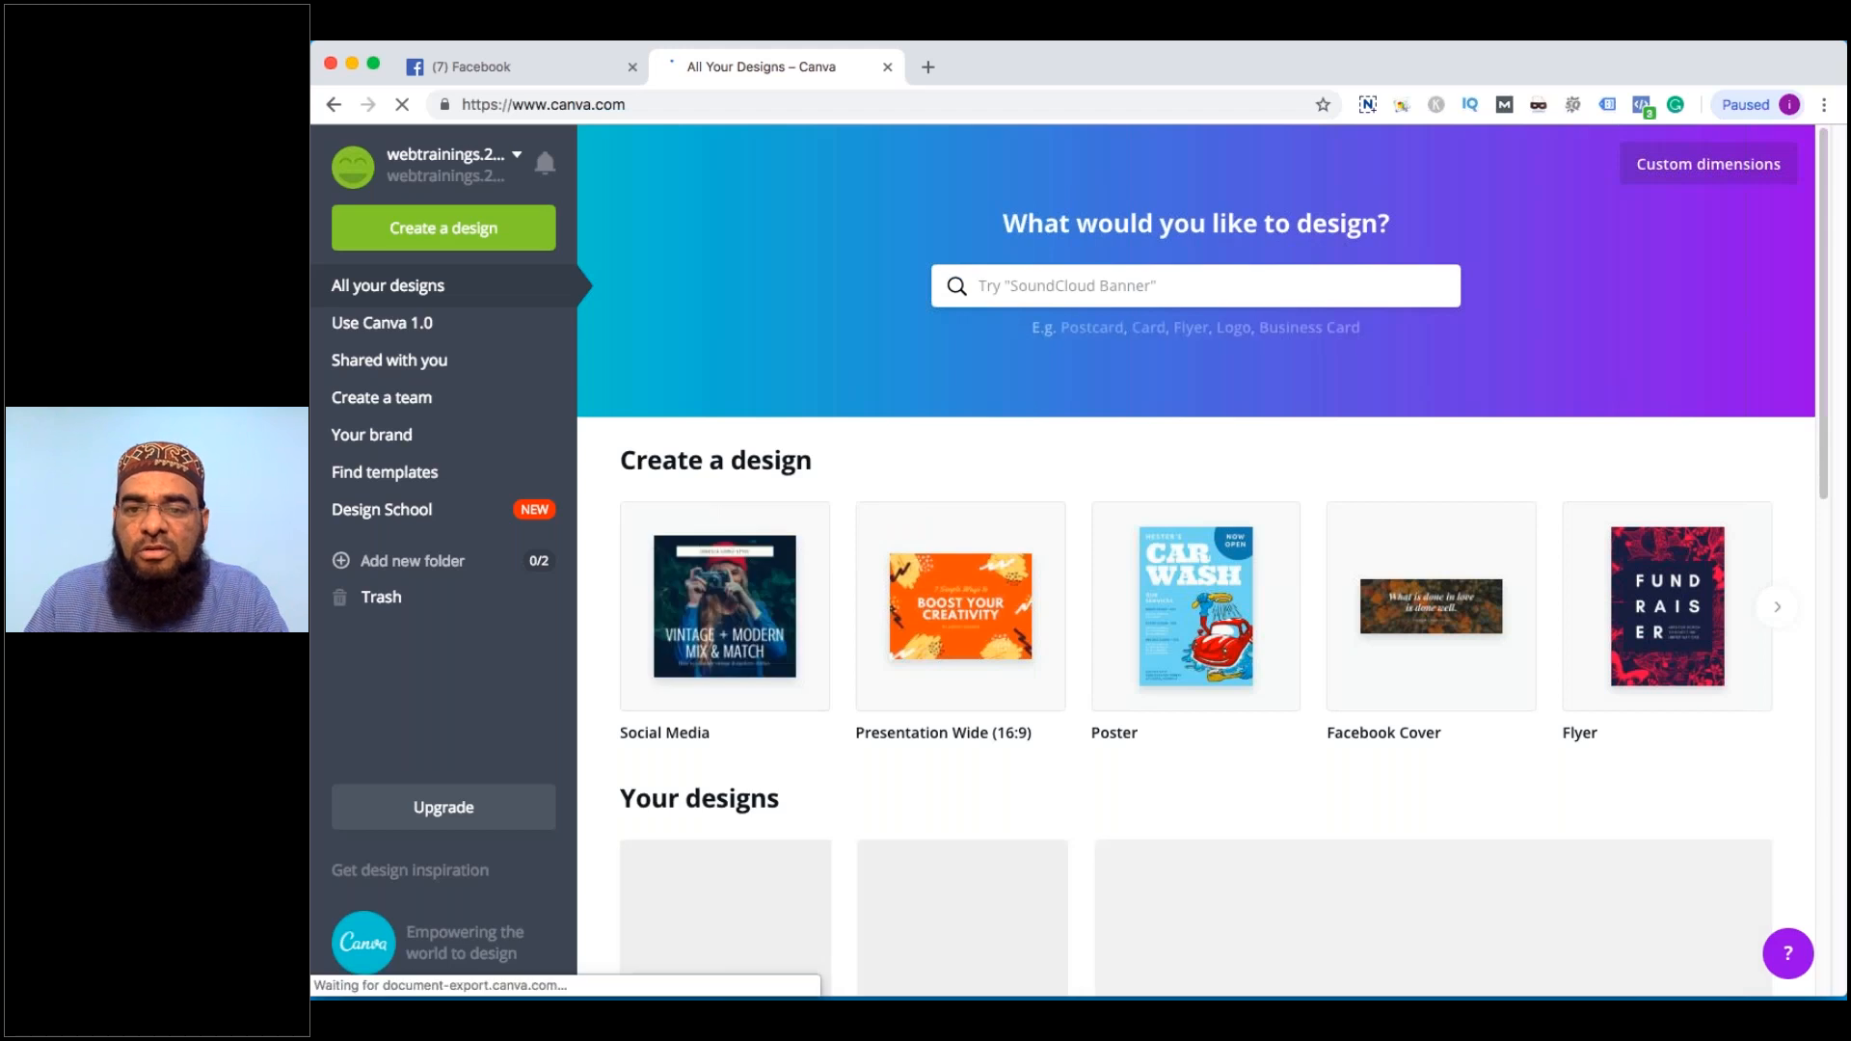
Create a custom-size design of 180 × 180 px
left_click(1707, 164)
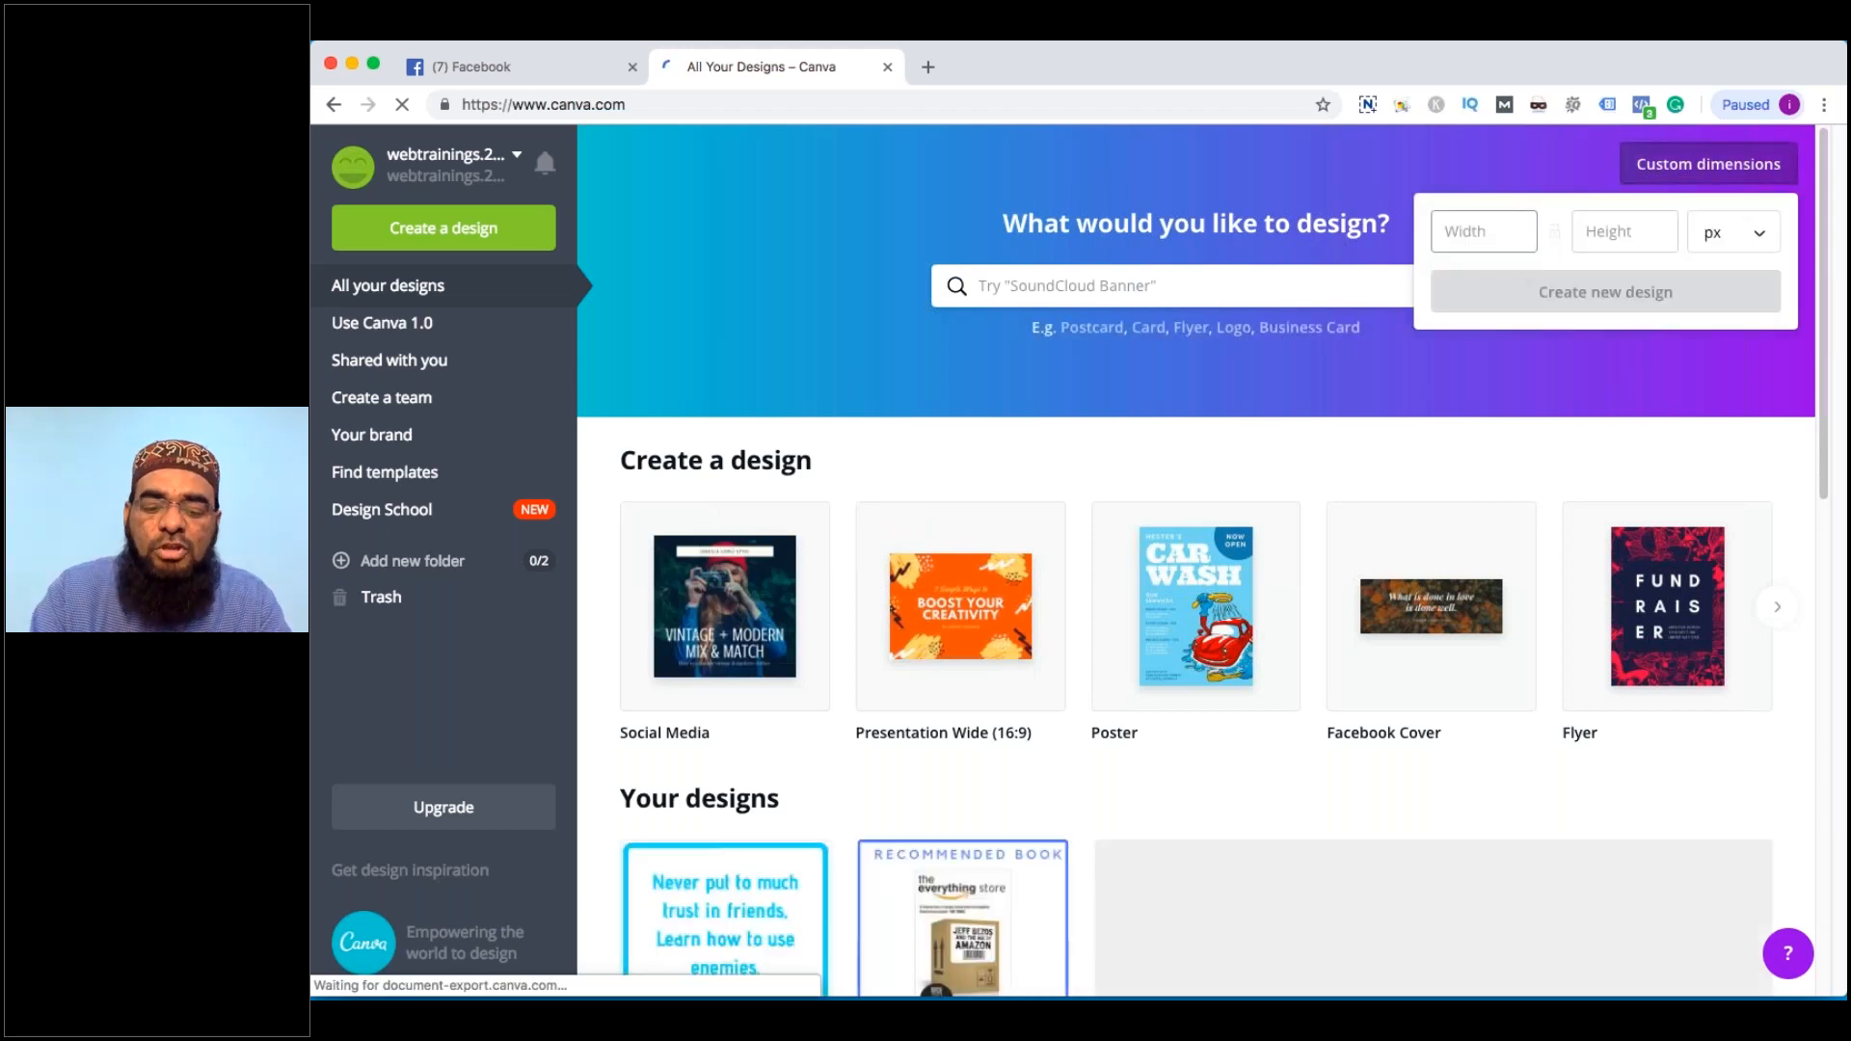
type("180")
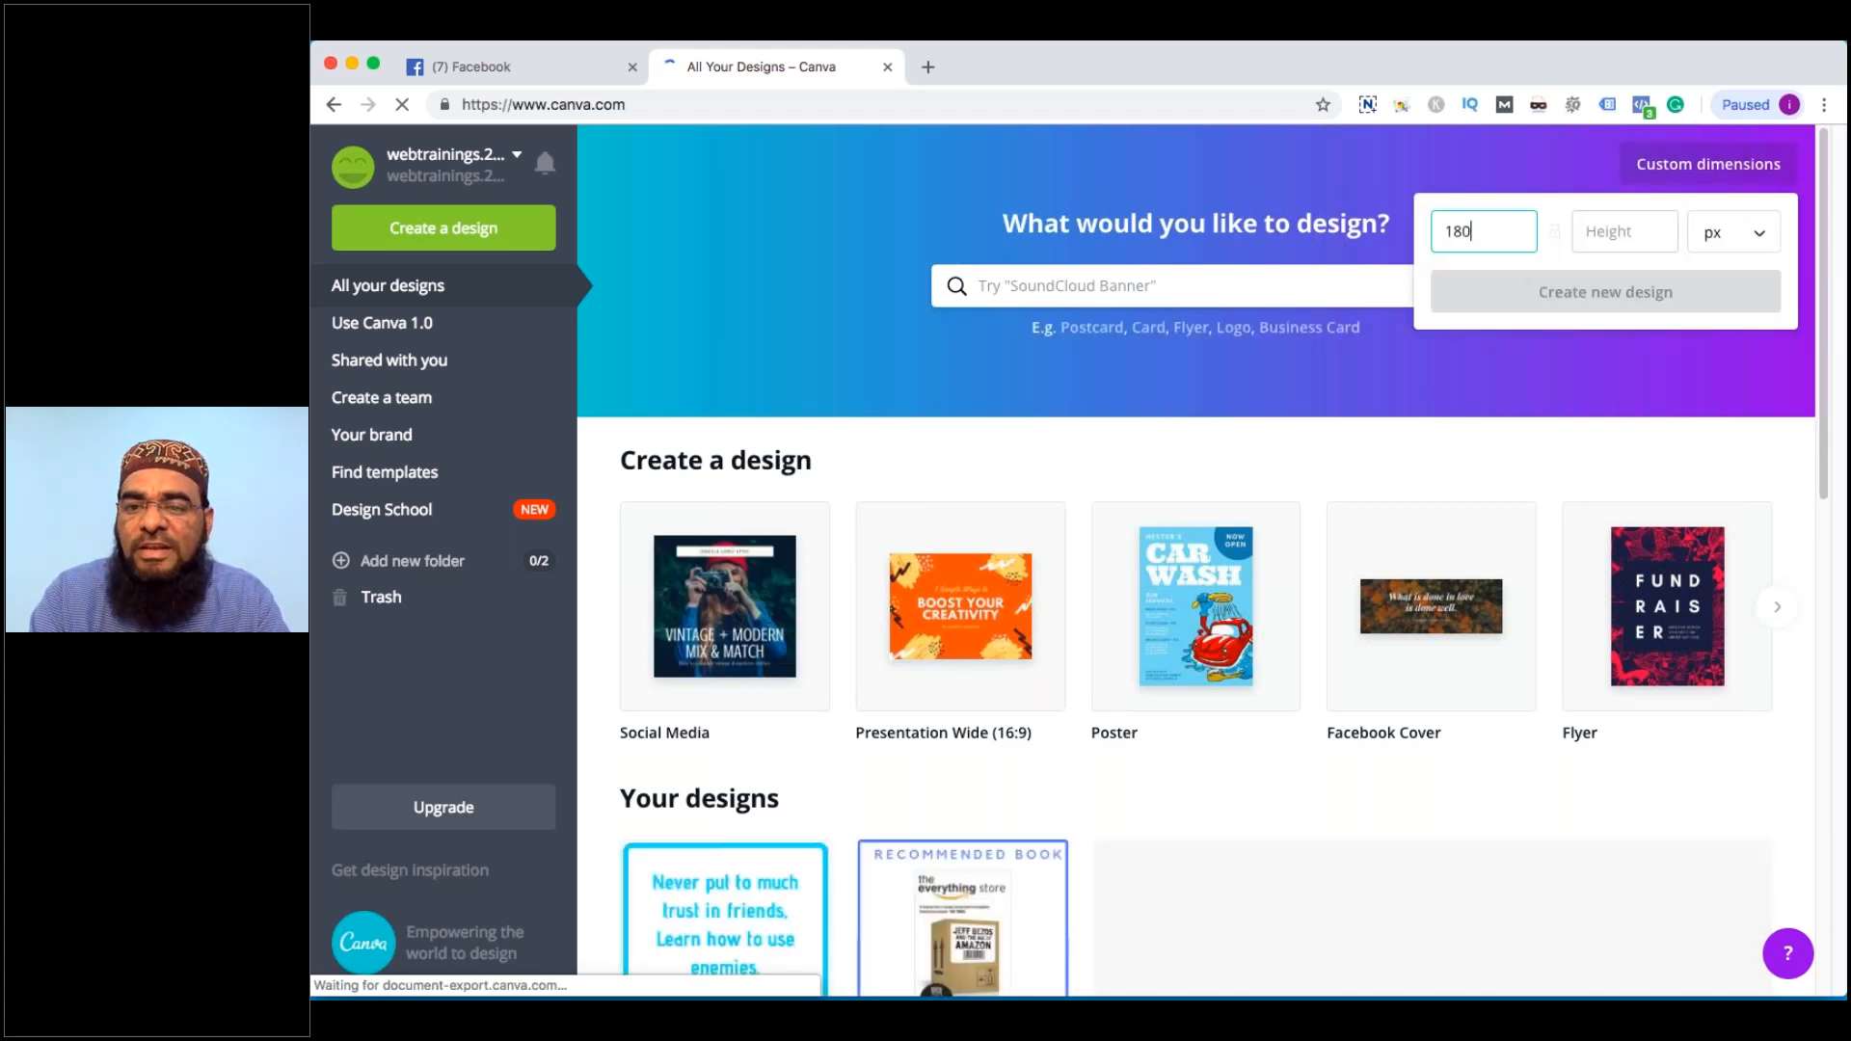
key("Tab")
type("180")
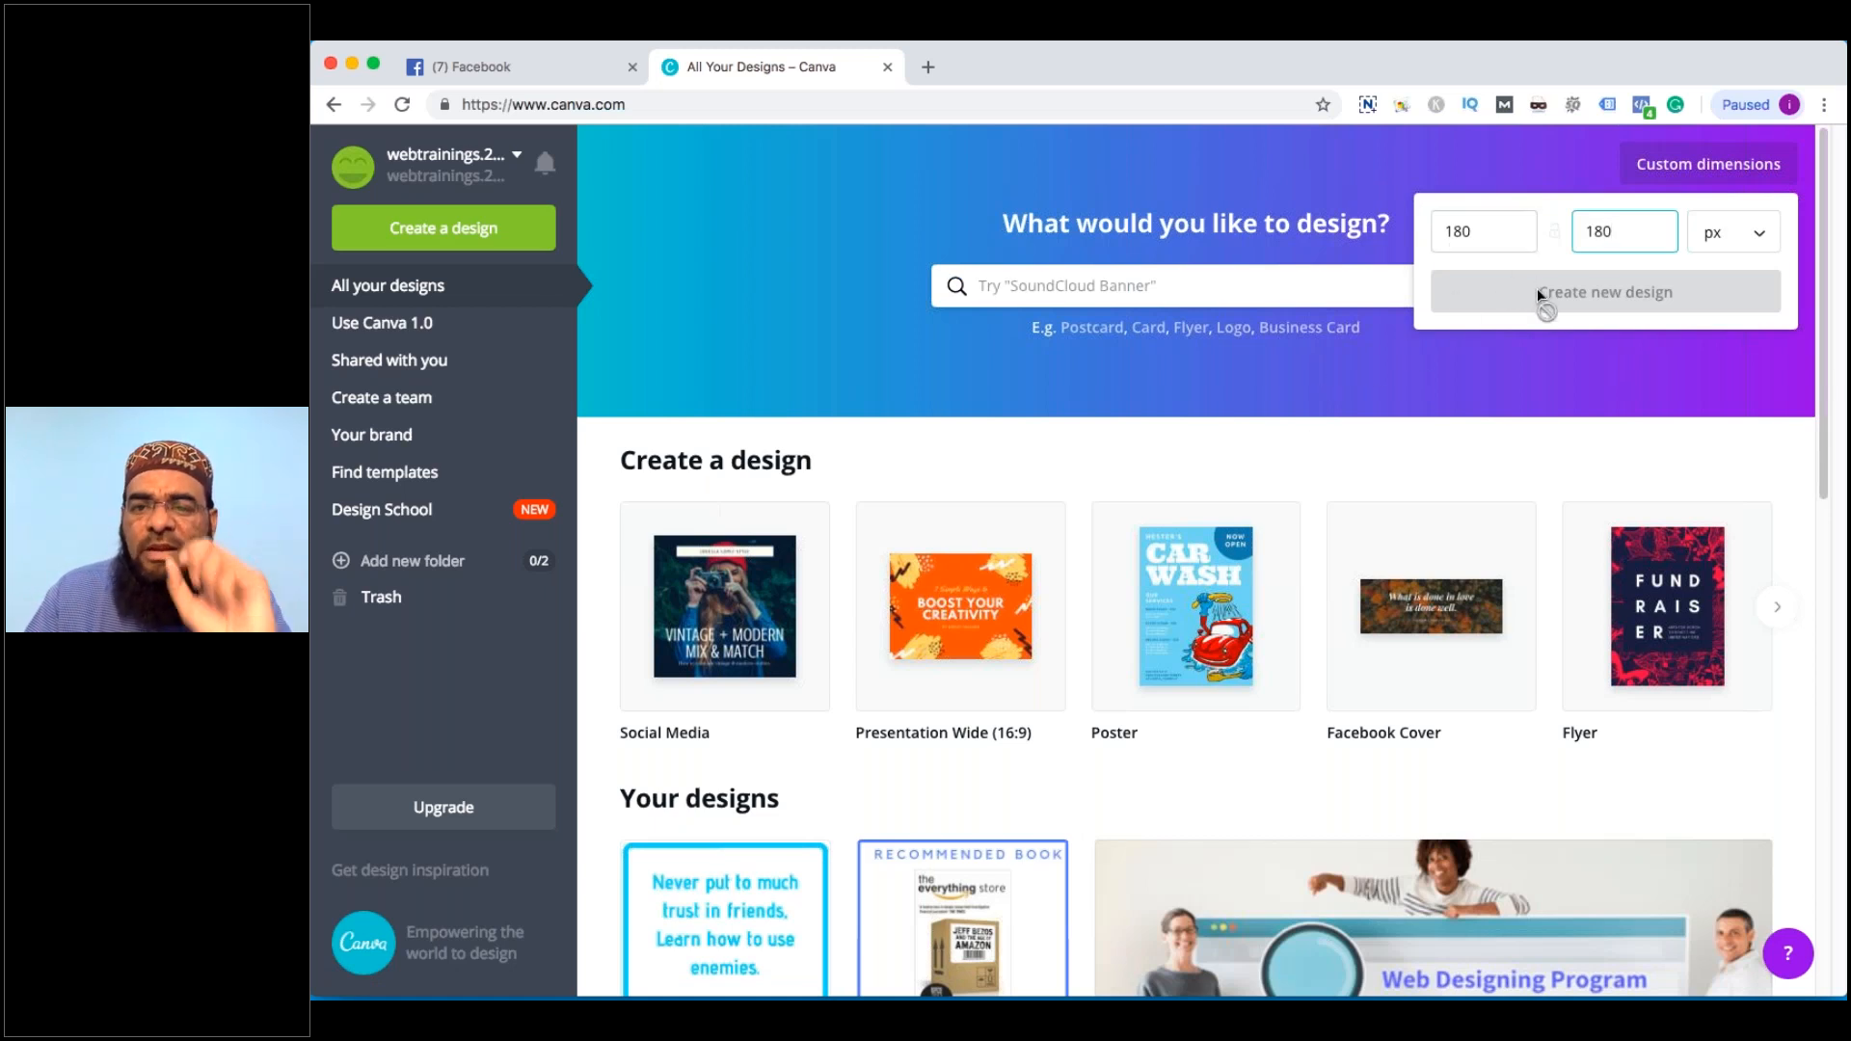
left_click(1736, 234)
left_click(1607, 306)
left_click(1592, 302)
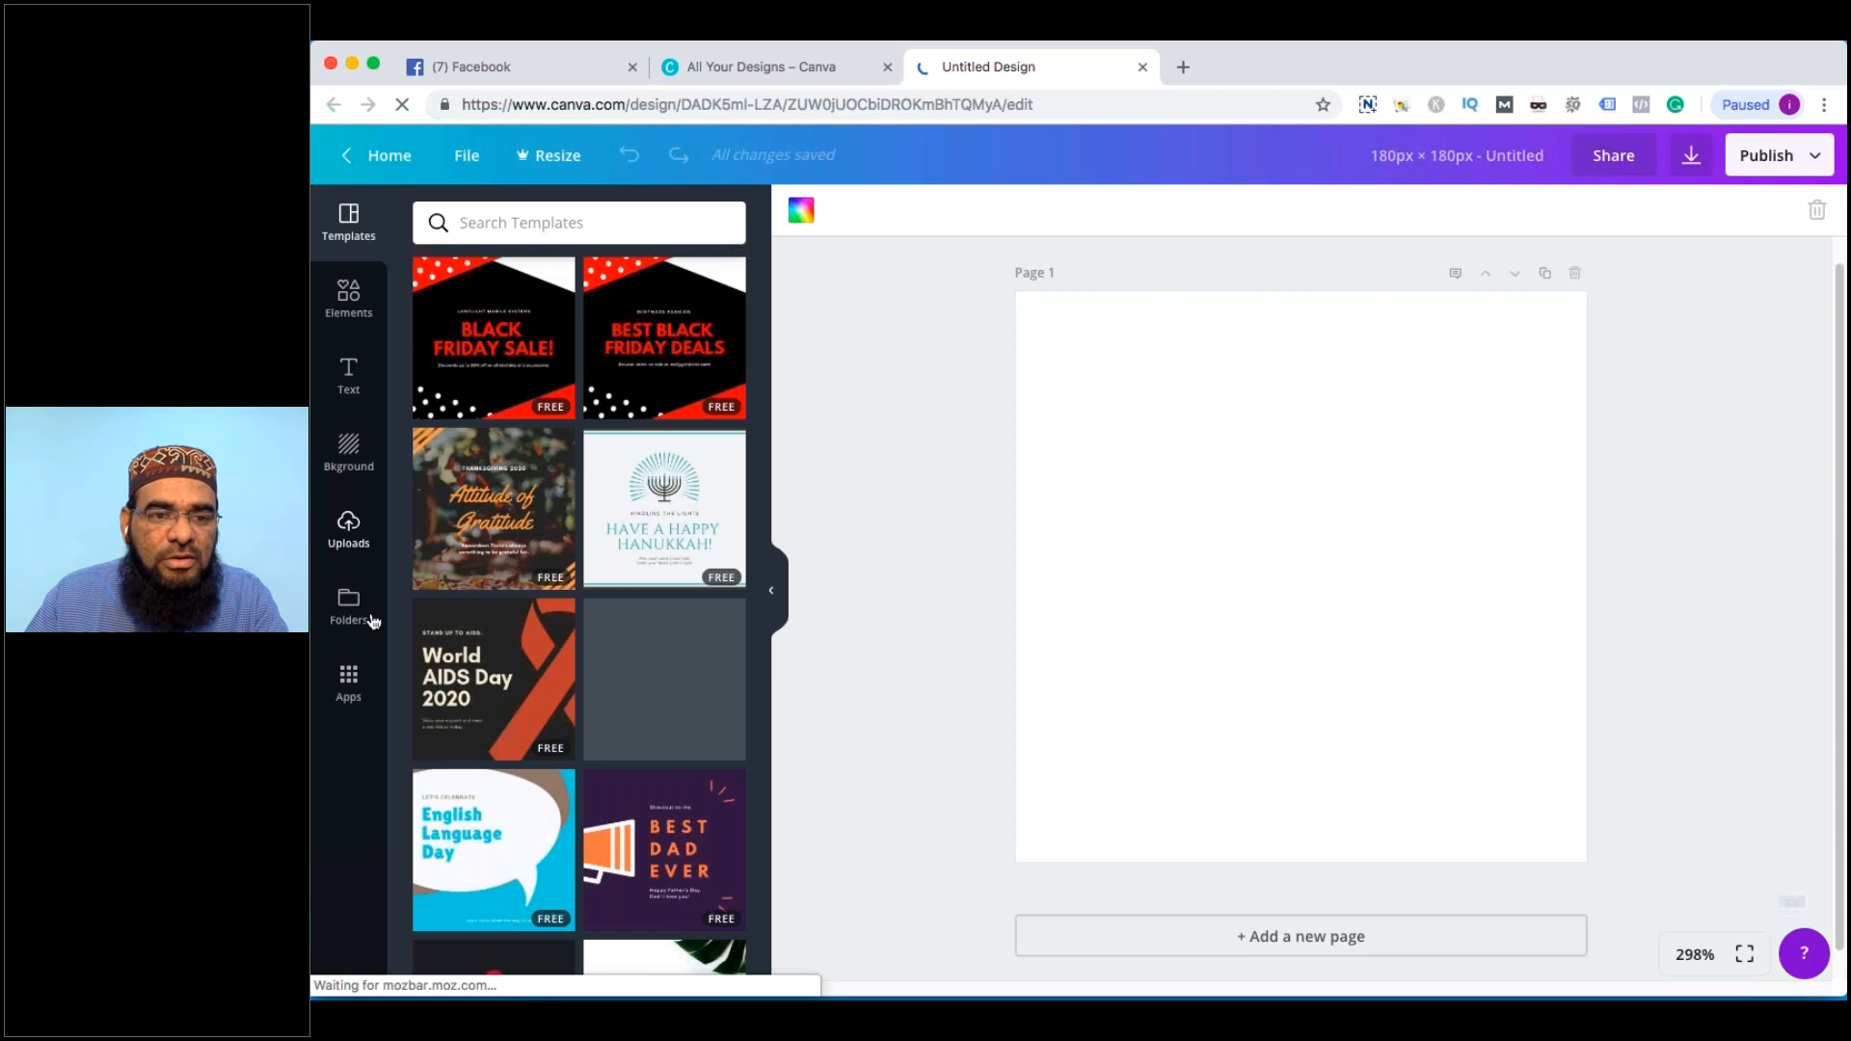
Browse the Canva design elements list
left_click(350, 682)
left_click(349, 299)
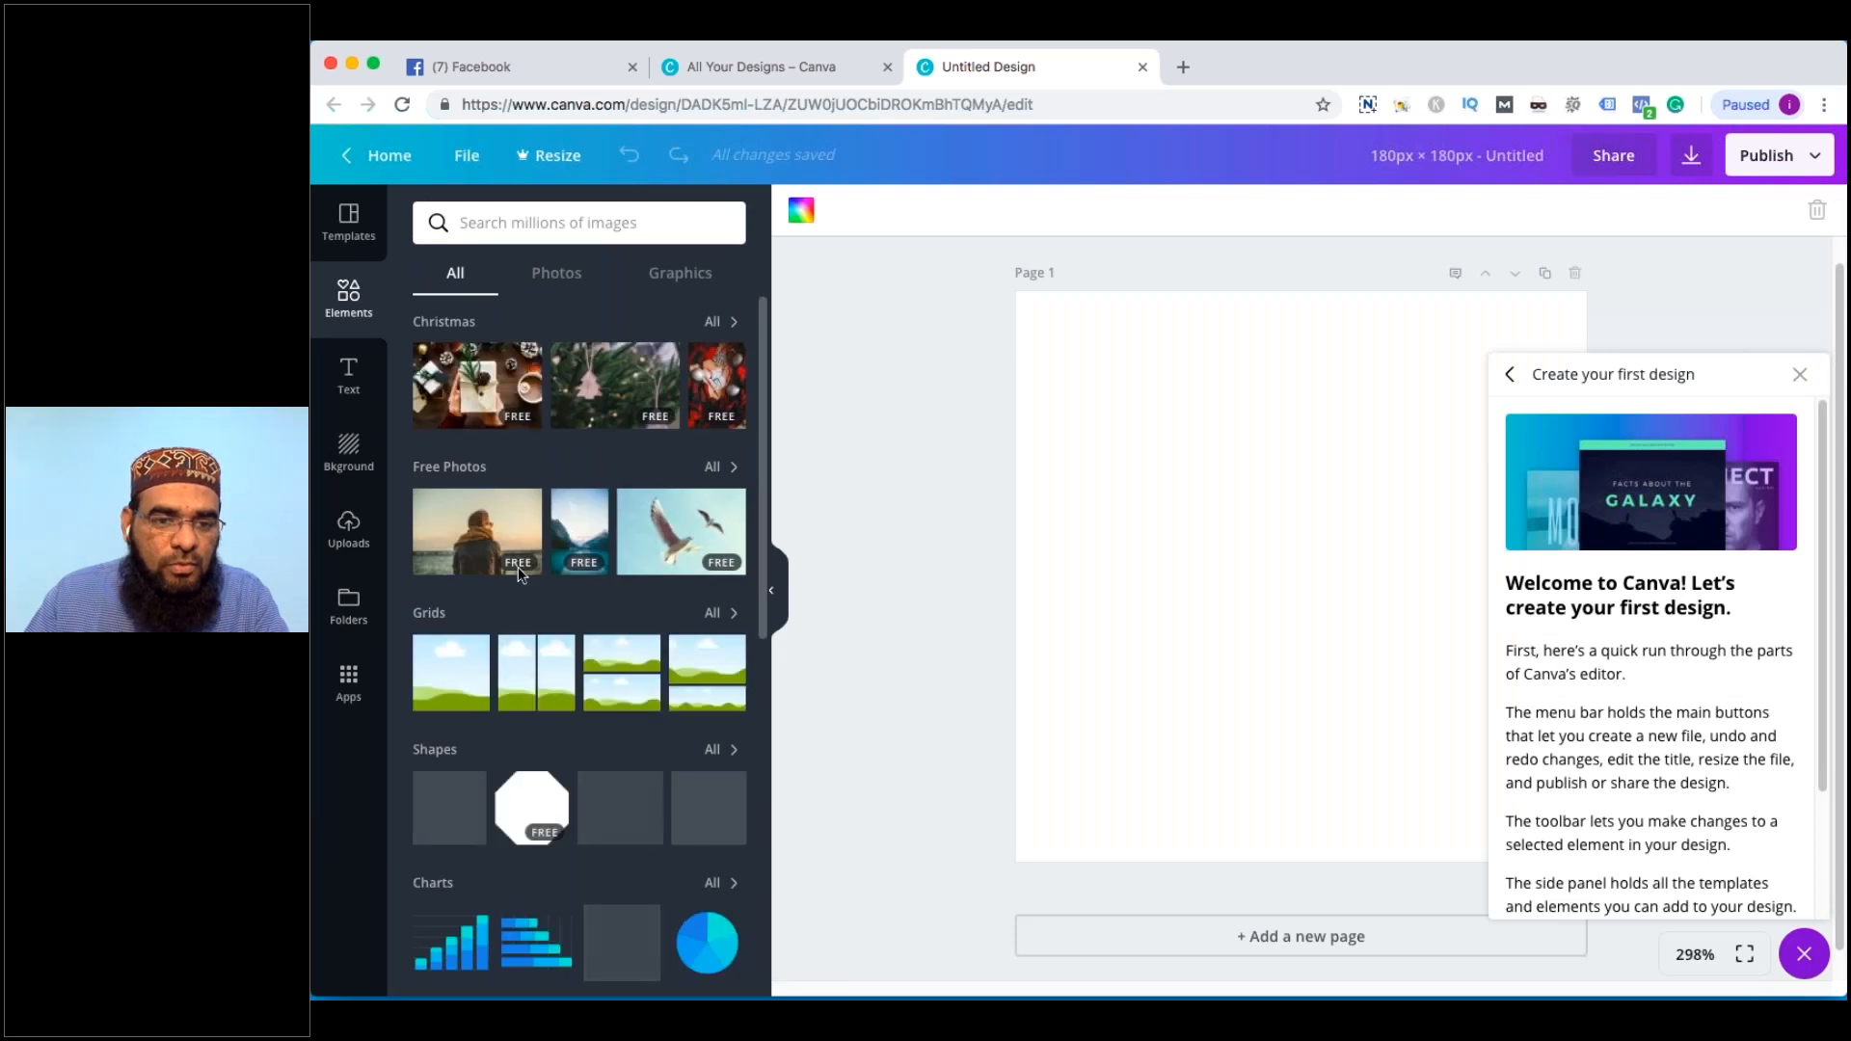
scroll(522, 581, "down", 3)
scroll(545, 704, "down", 6)
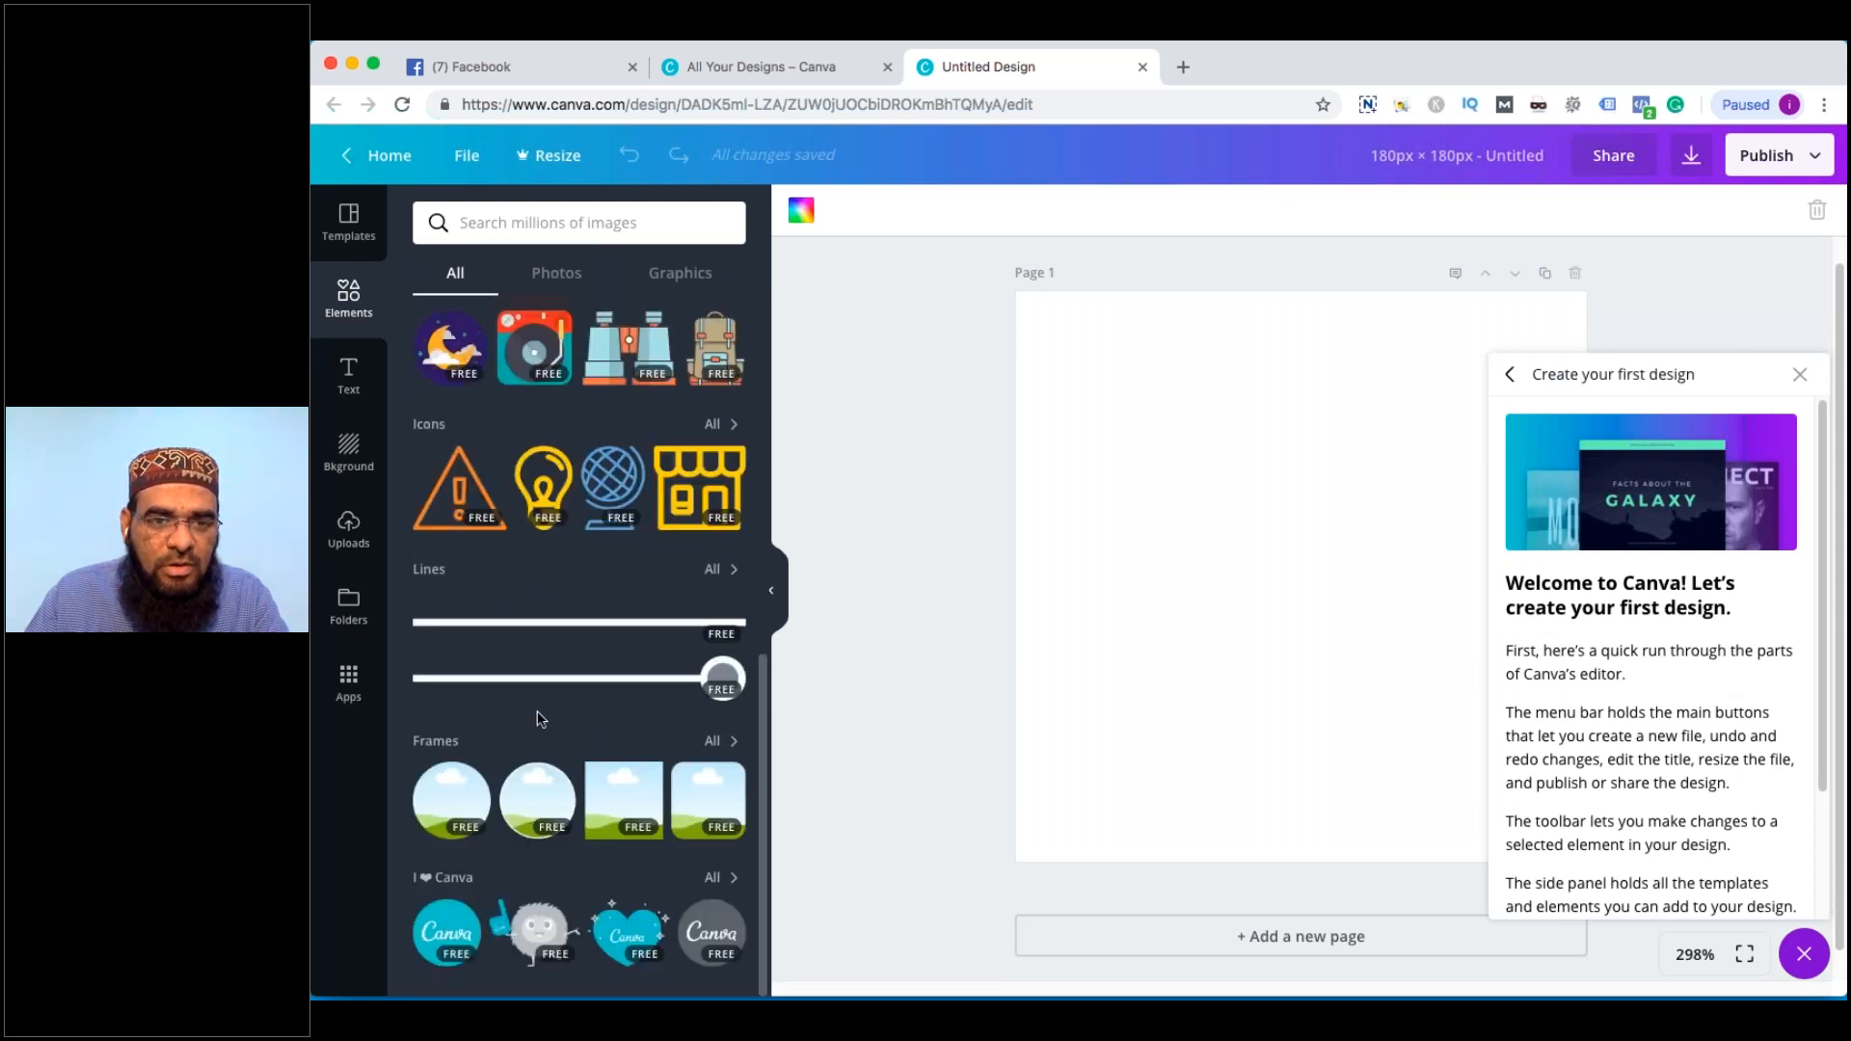
scroll(537, 713, "up", 2)
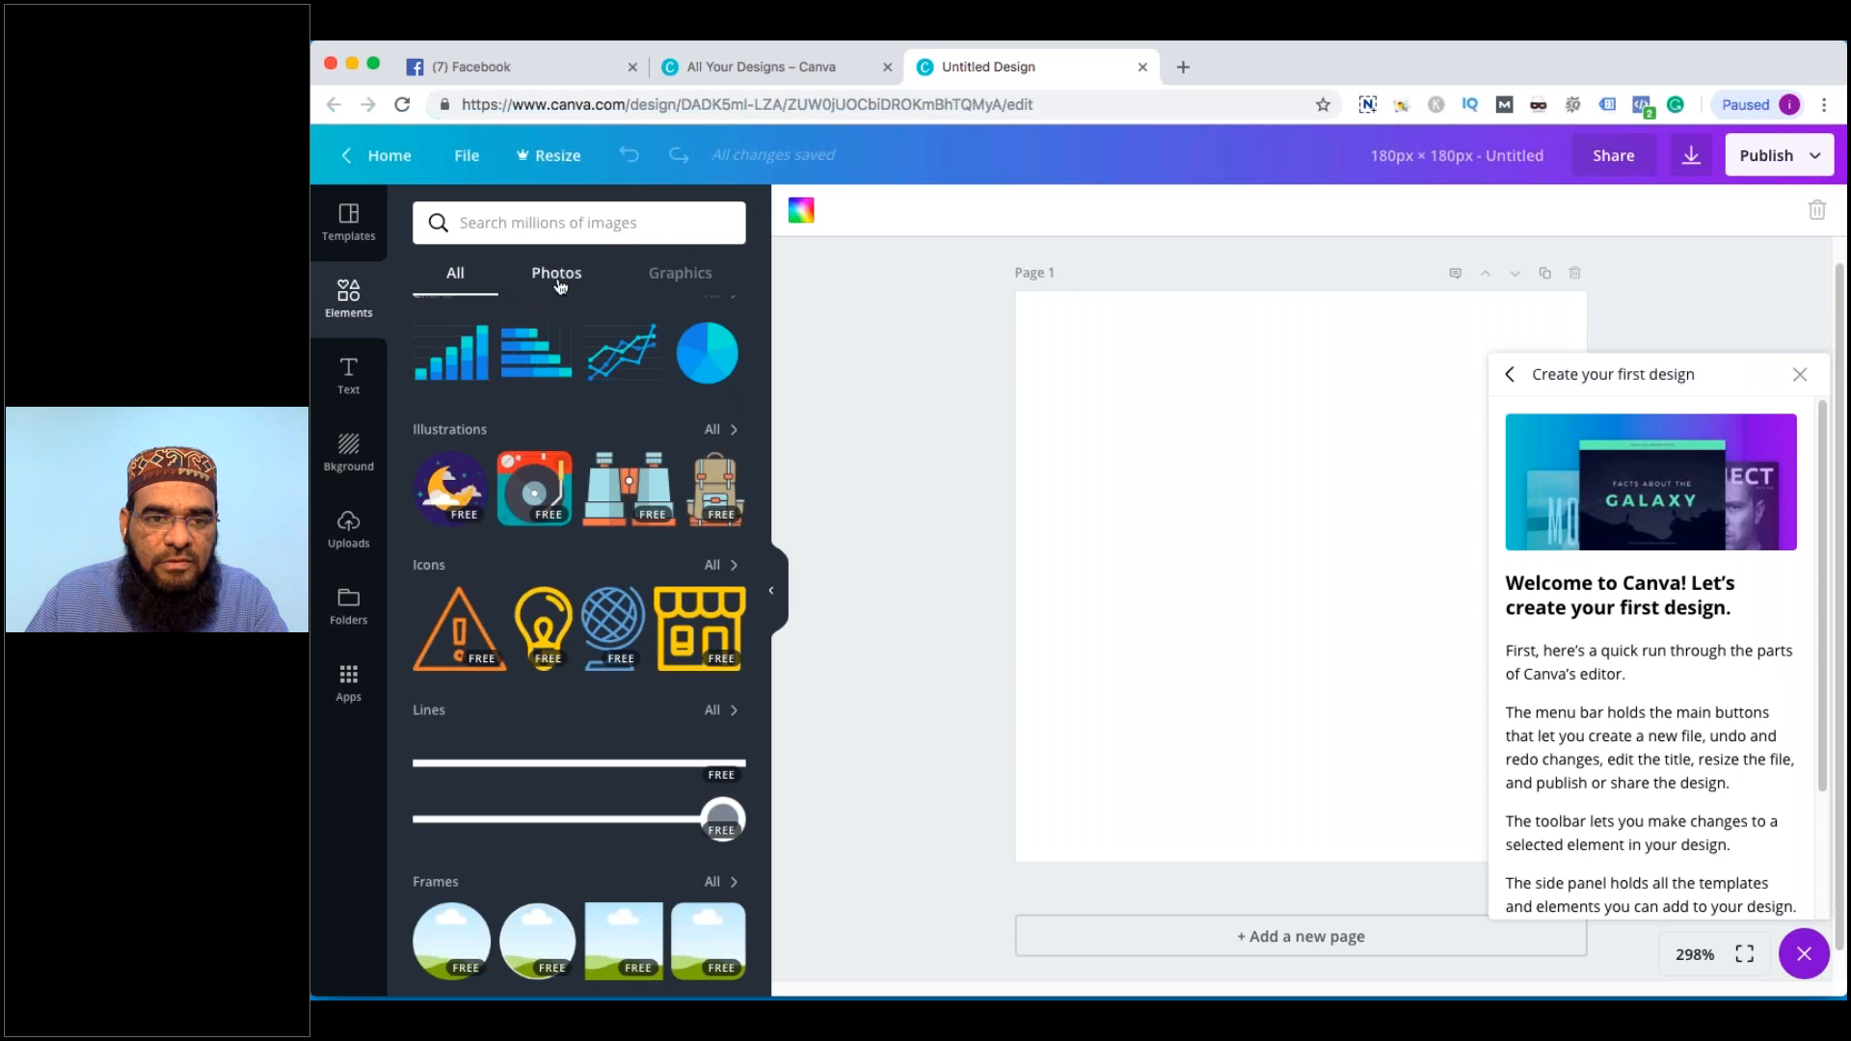
Scroll through the Graphics elements, then view the Canva apps list
left_click(699, 283)
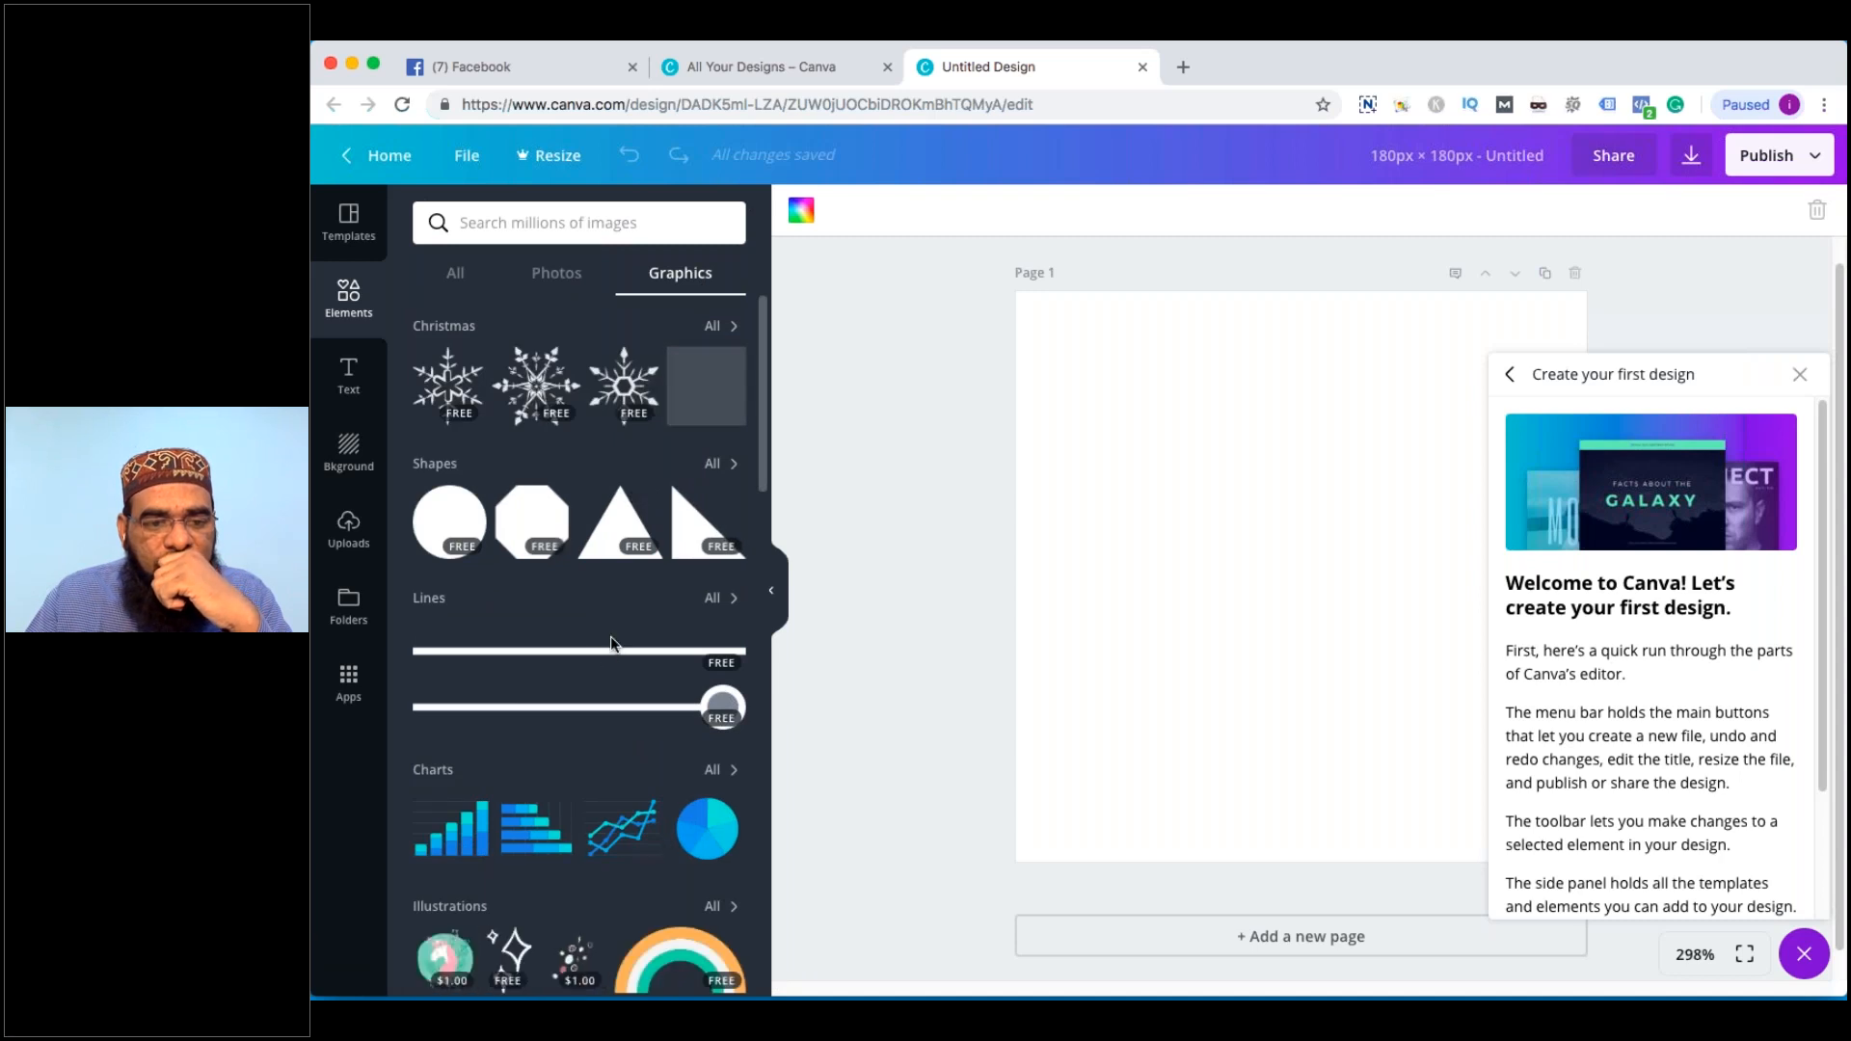
scroll(611, 643, "down", 6)
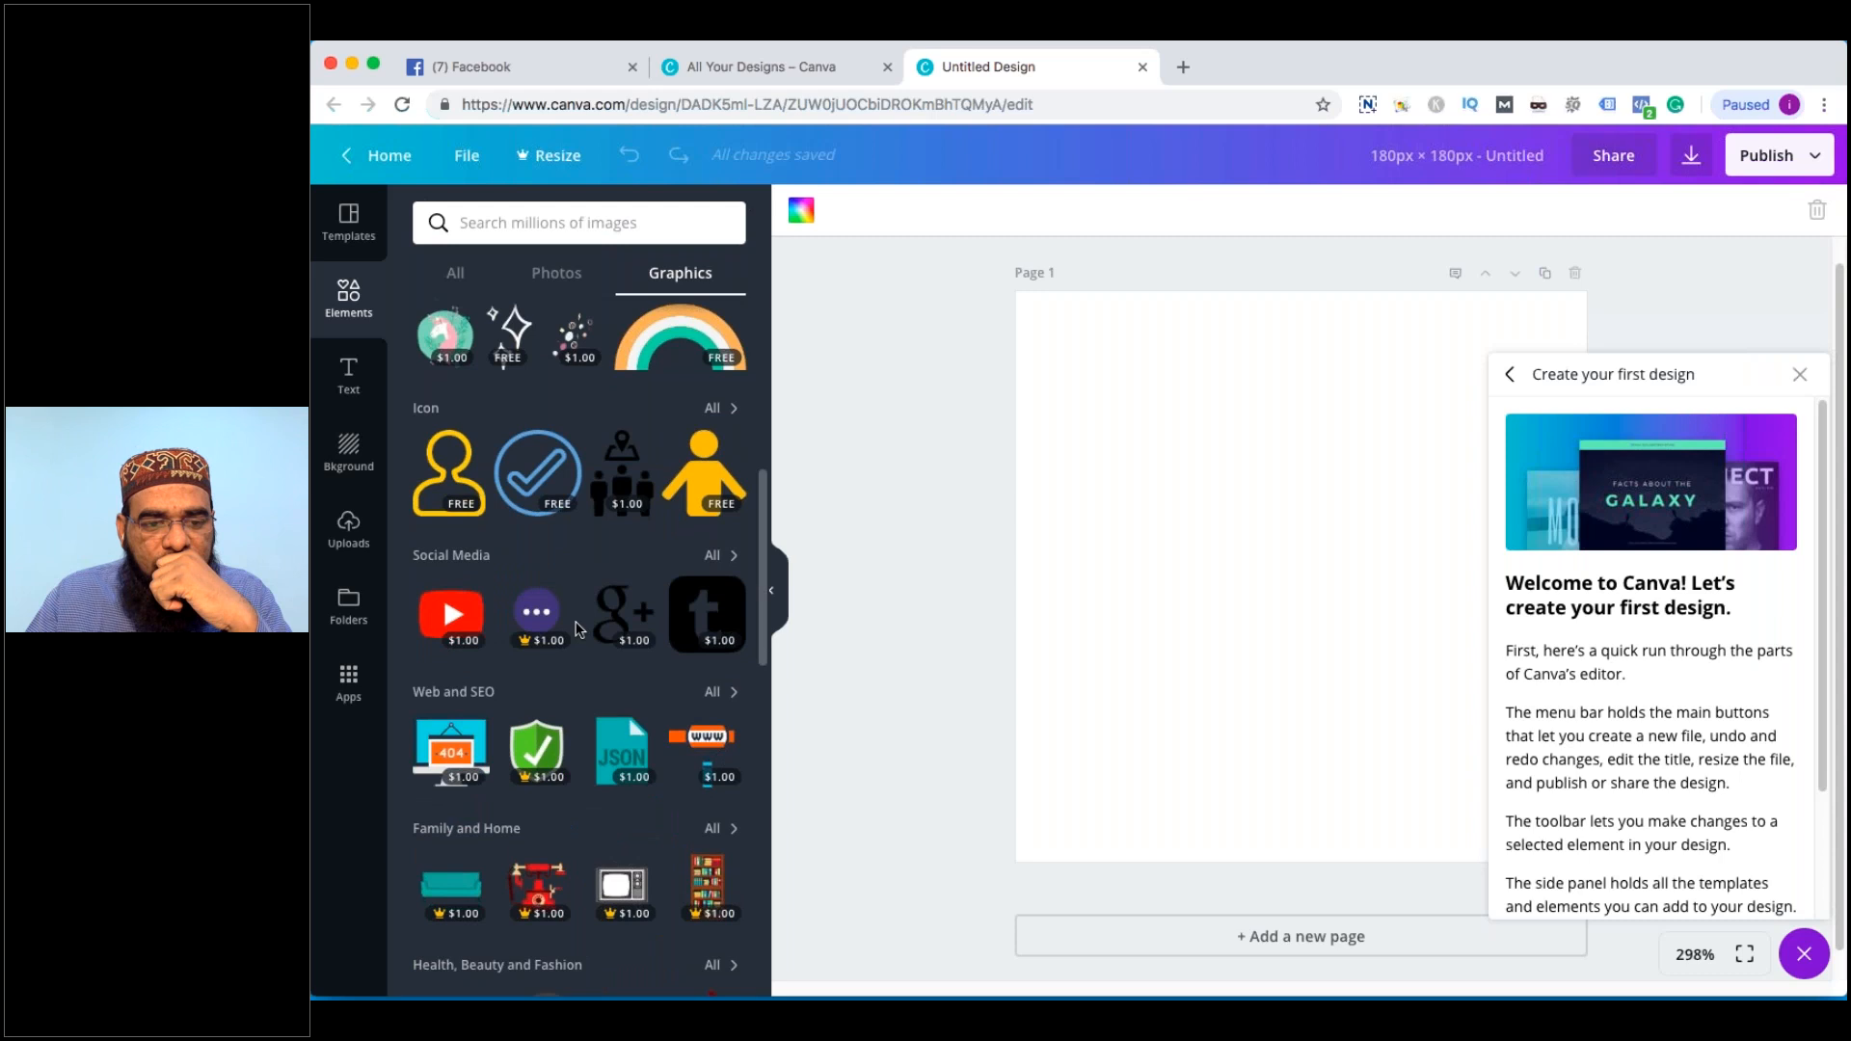
scroll(578, 628, "down", 7)
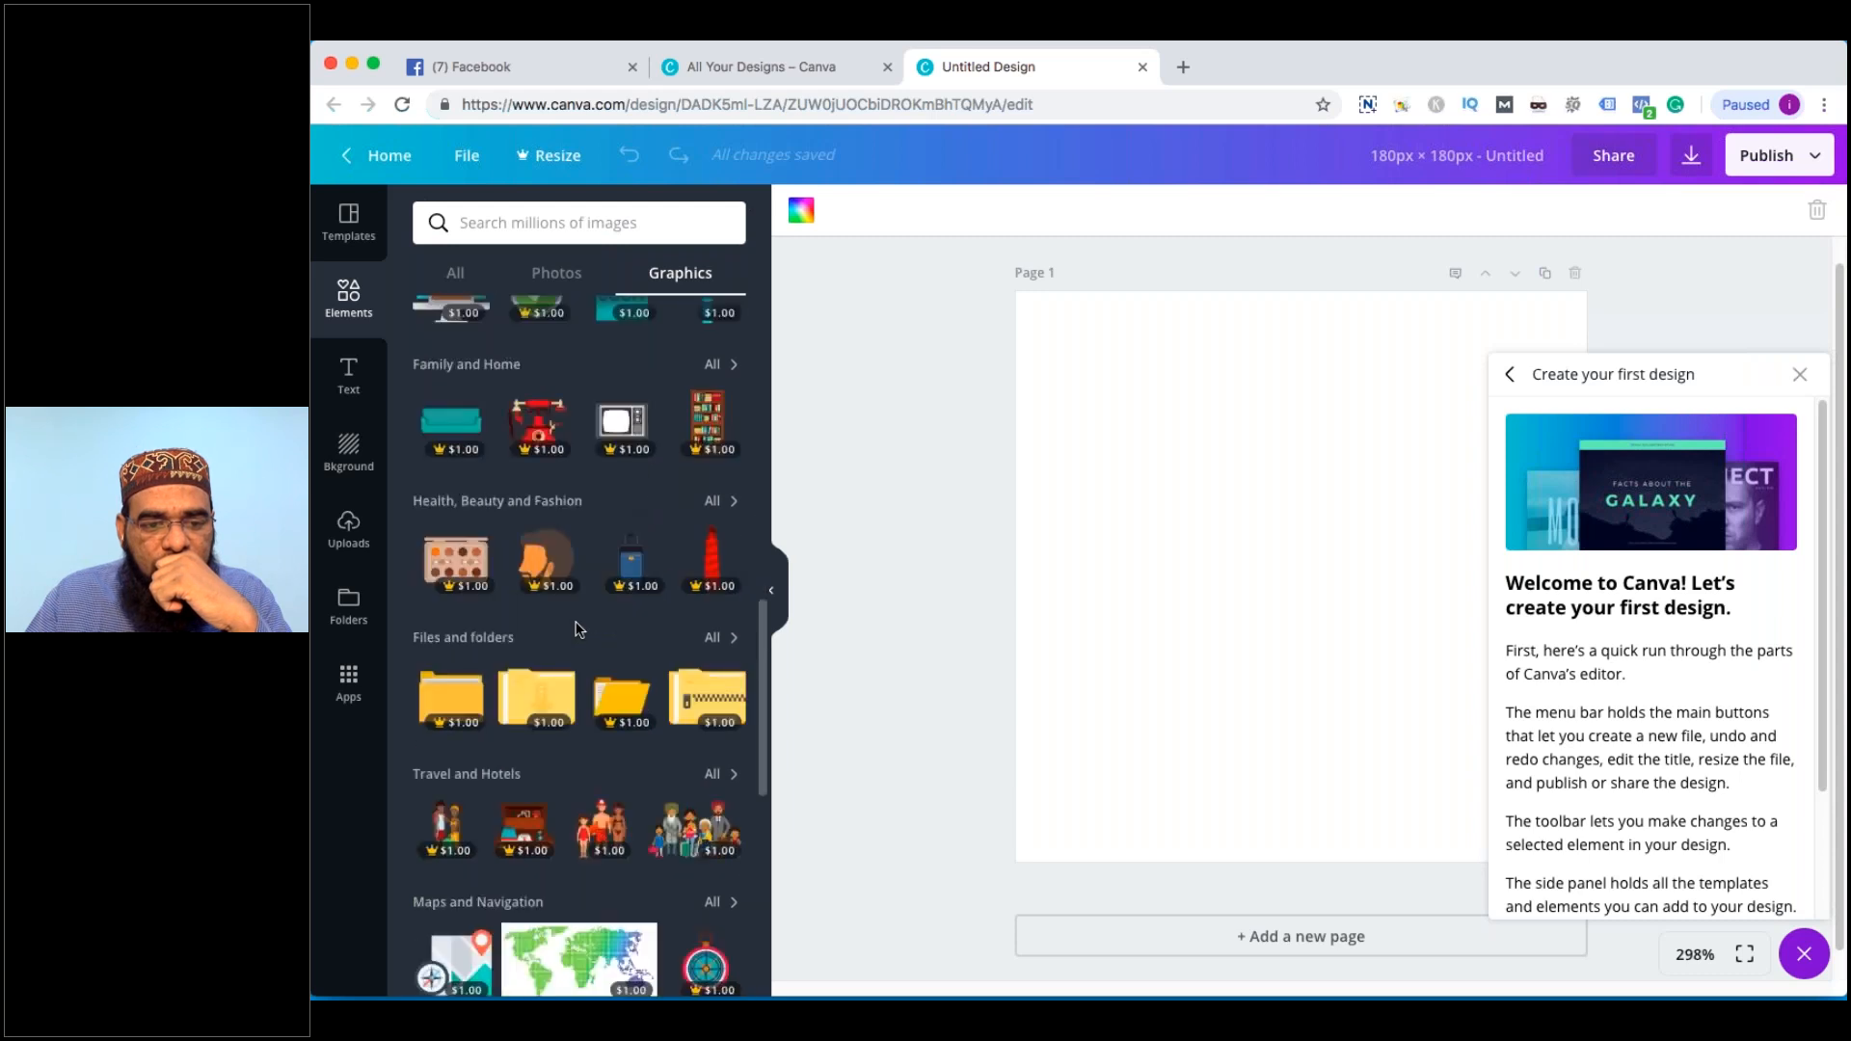
scroll(535, 606, "down", 4)
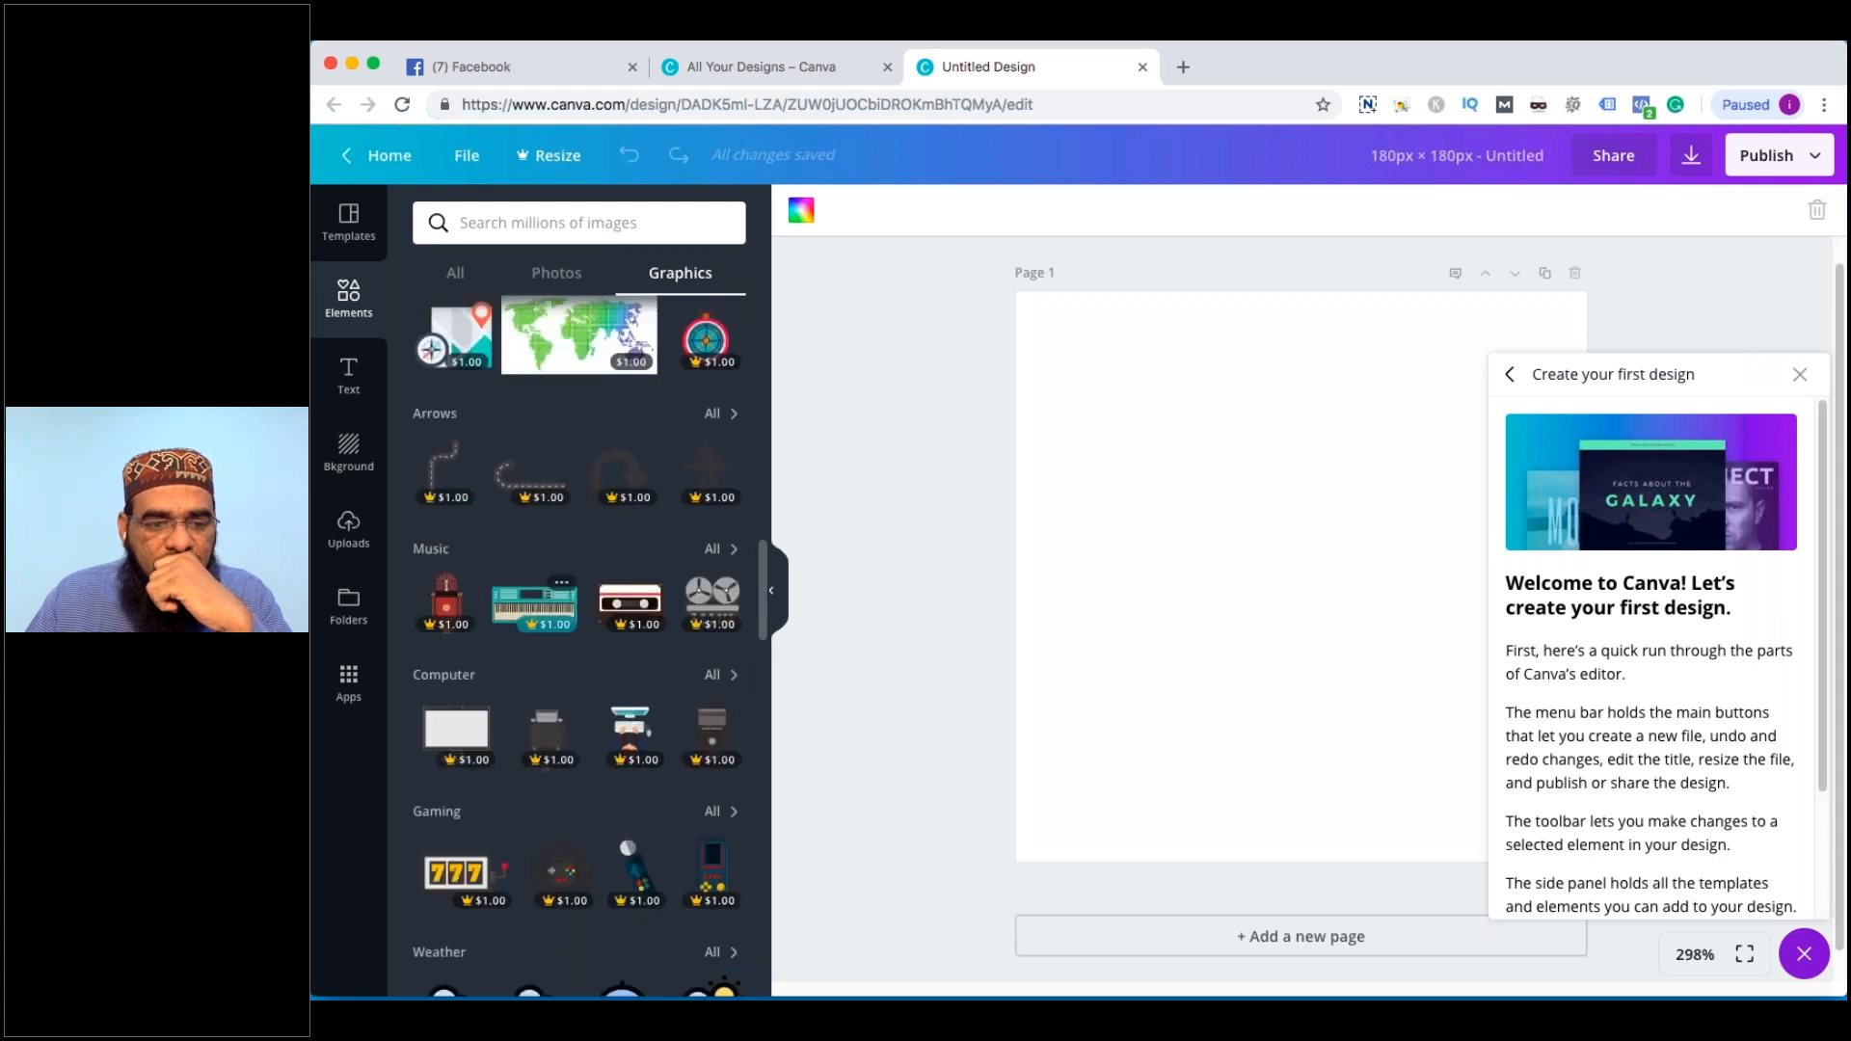
scroll(535, 606, "down", 4)
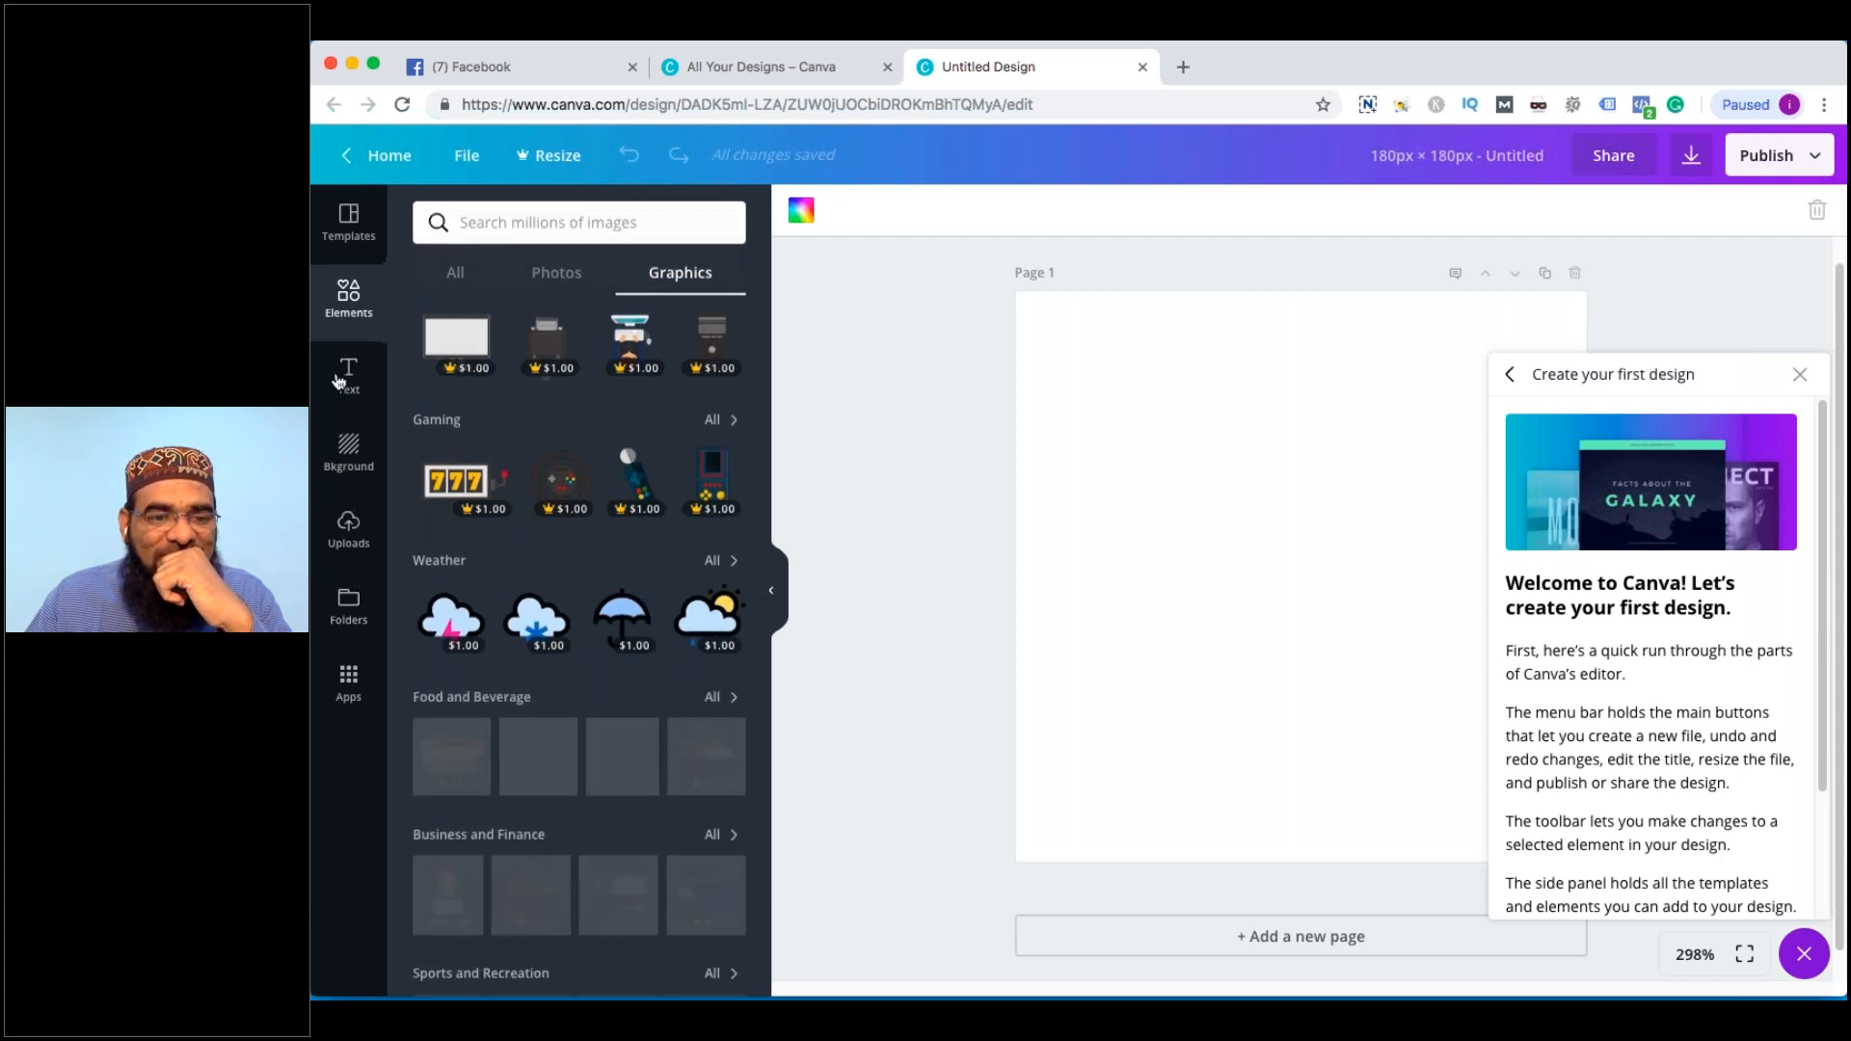
left_click(348, 680)
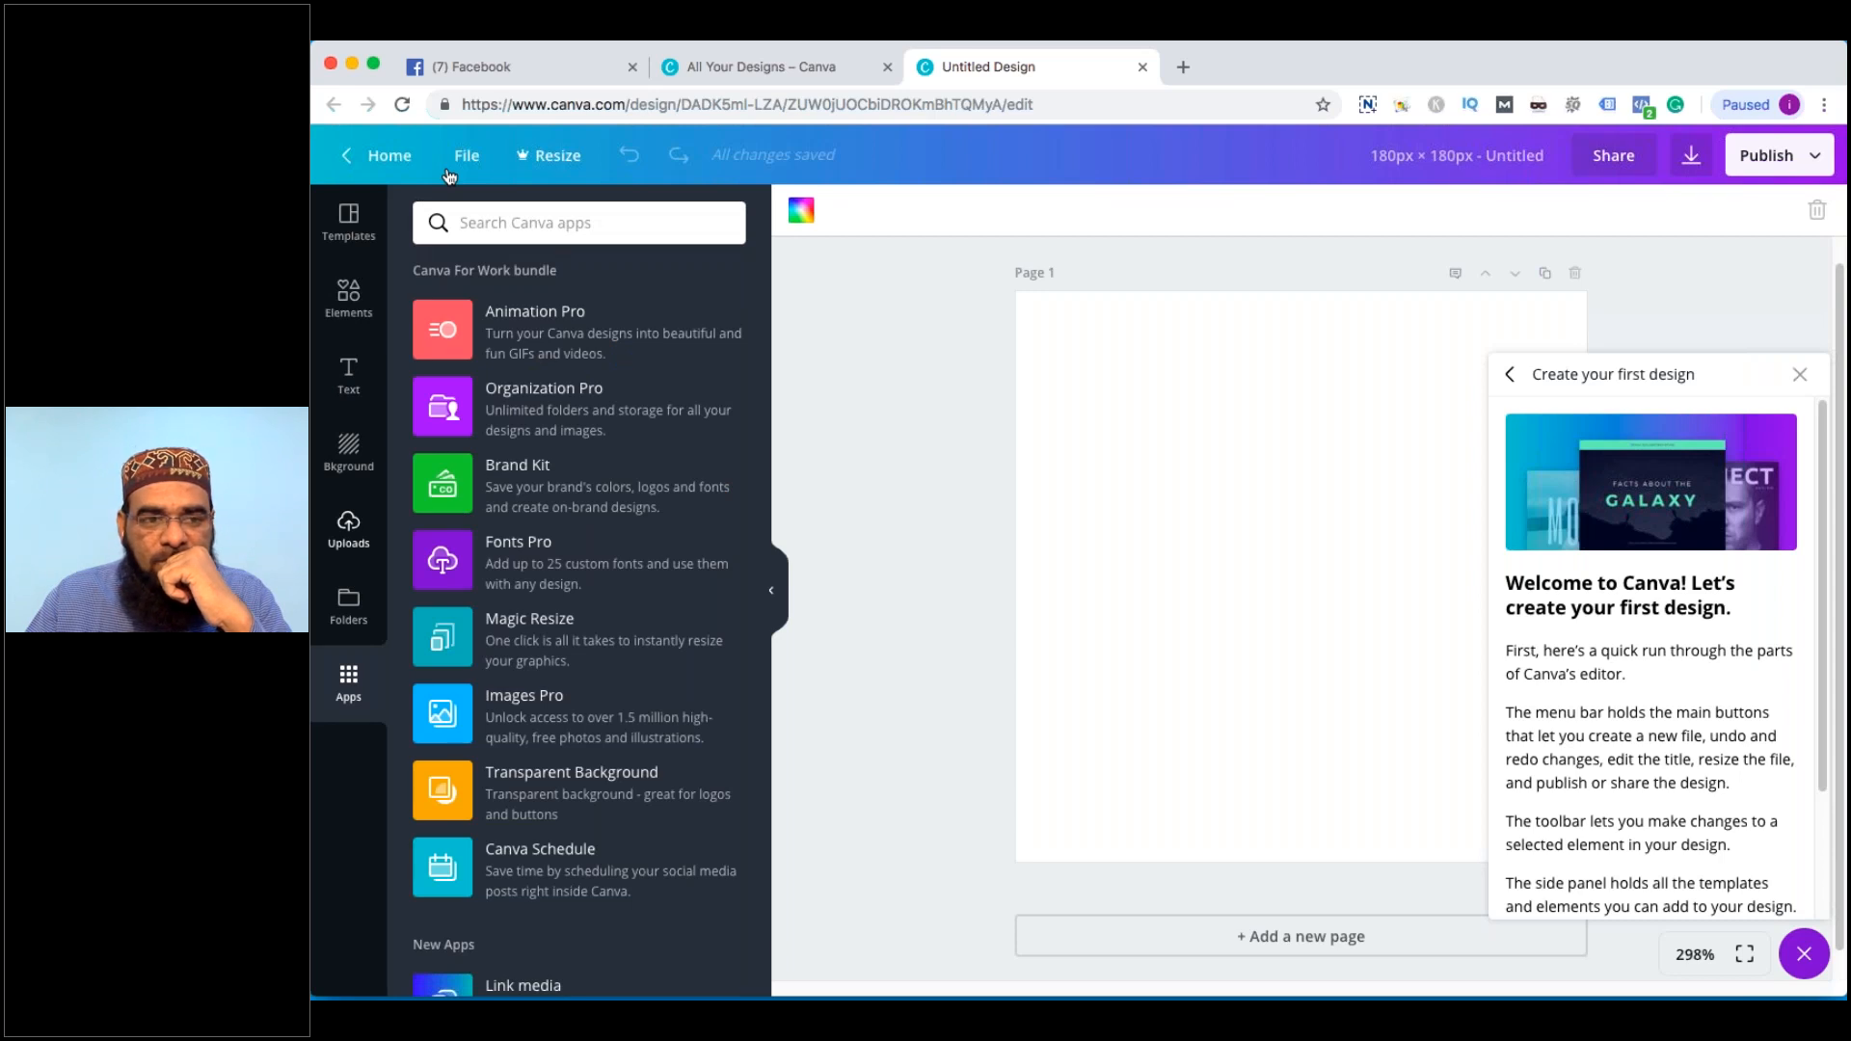
left_click(357, 241)
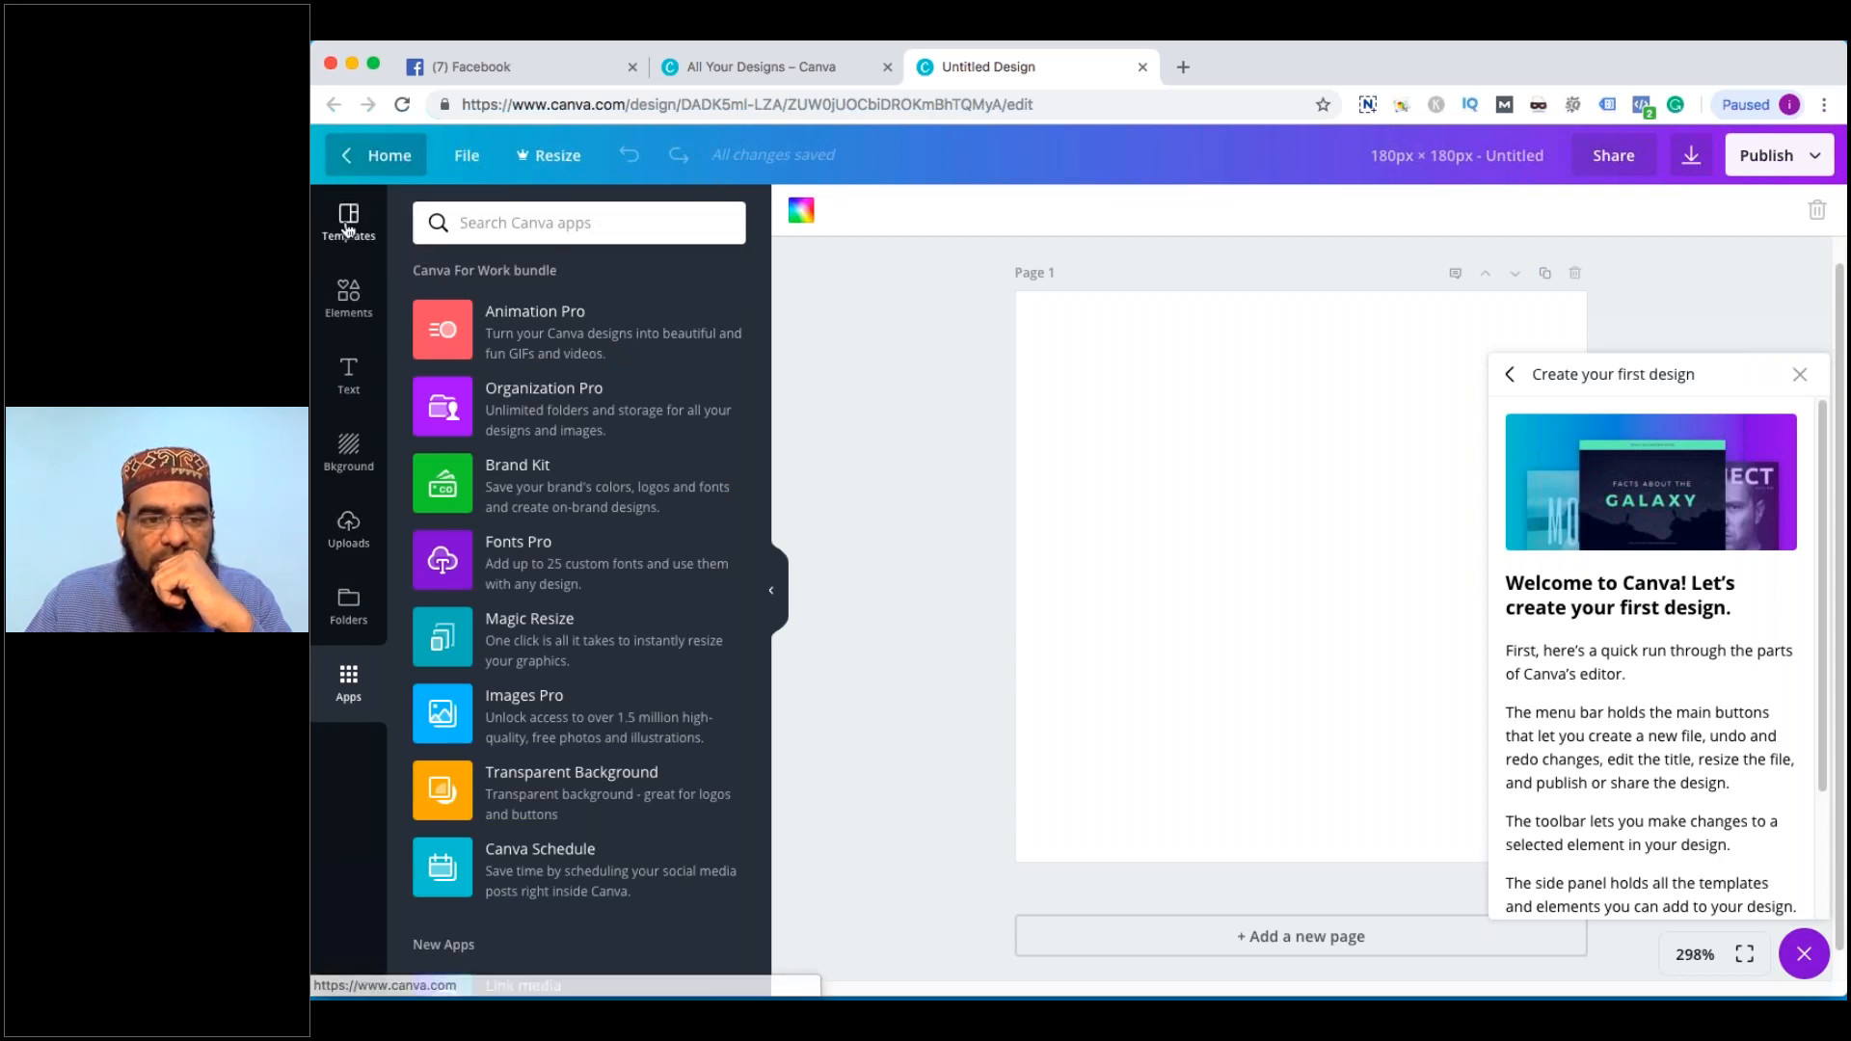
Search the templates for 'logo'
scroll(659, 545, "down", 4)
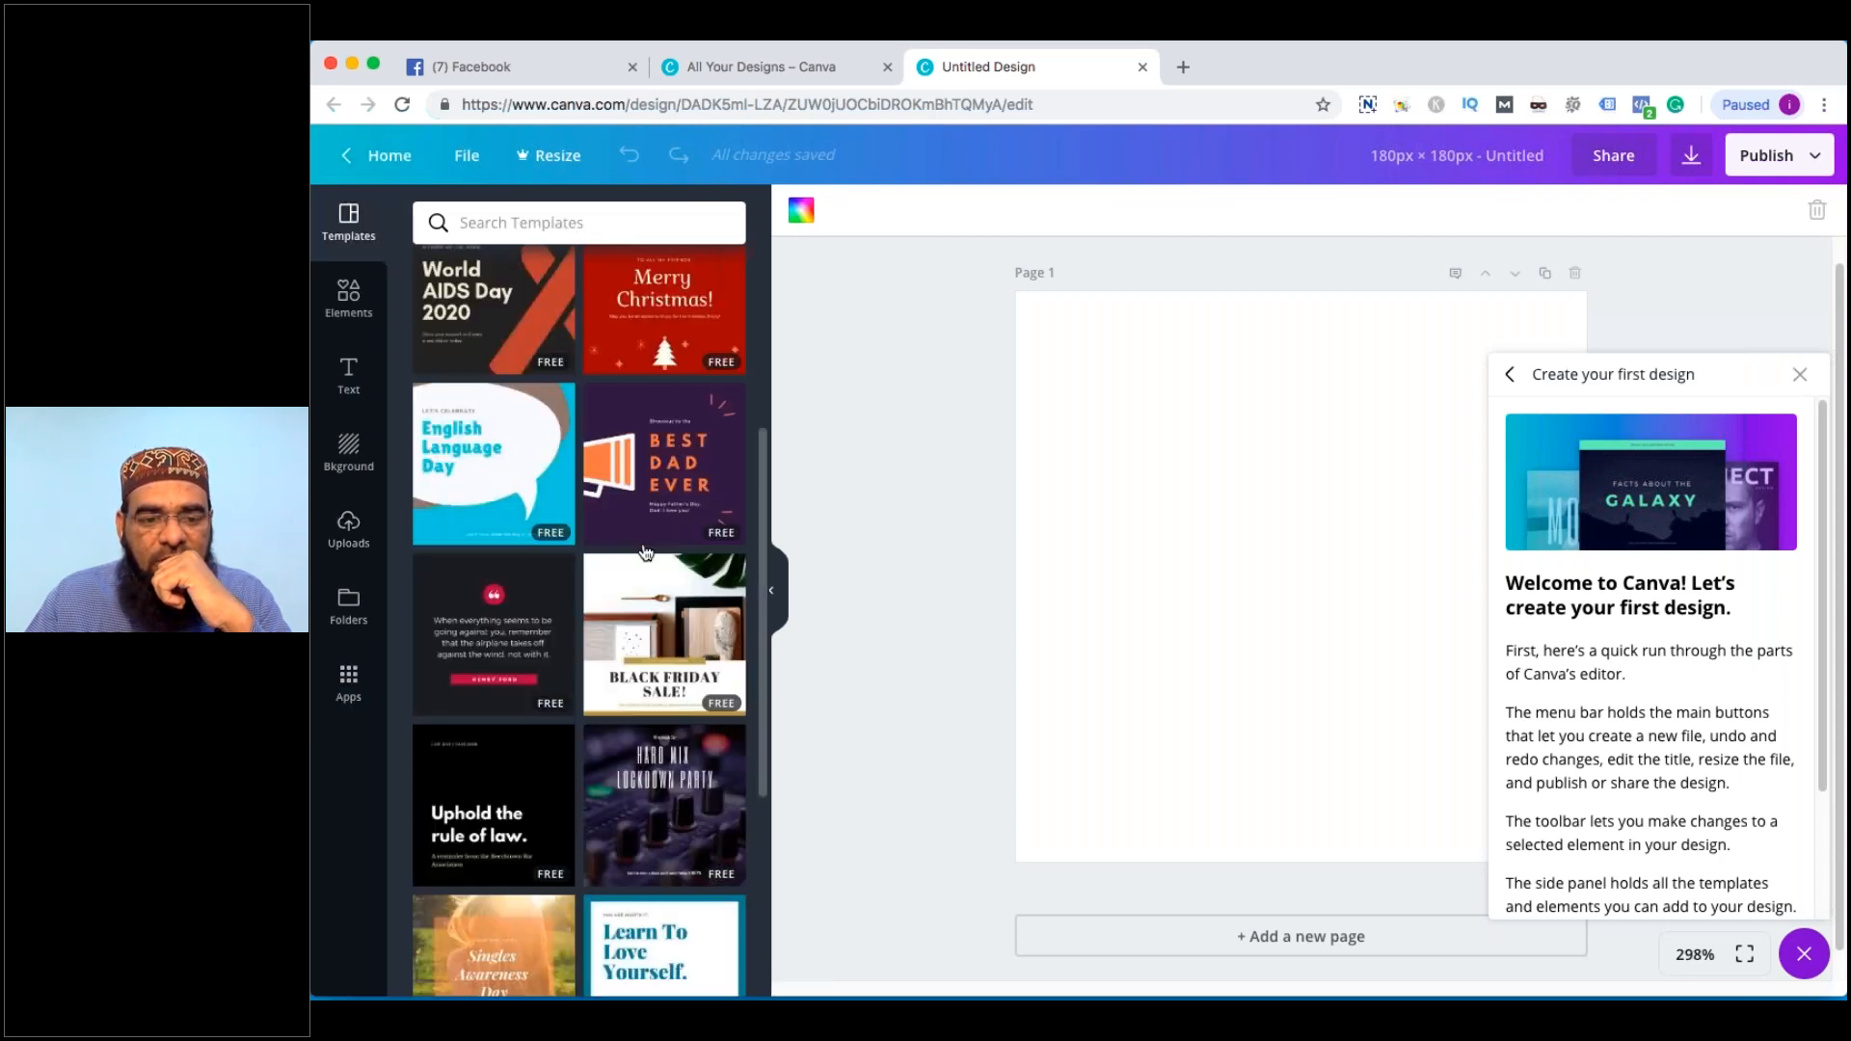
scroll(646, 552, "down", 6)
left_click(536, 220)
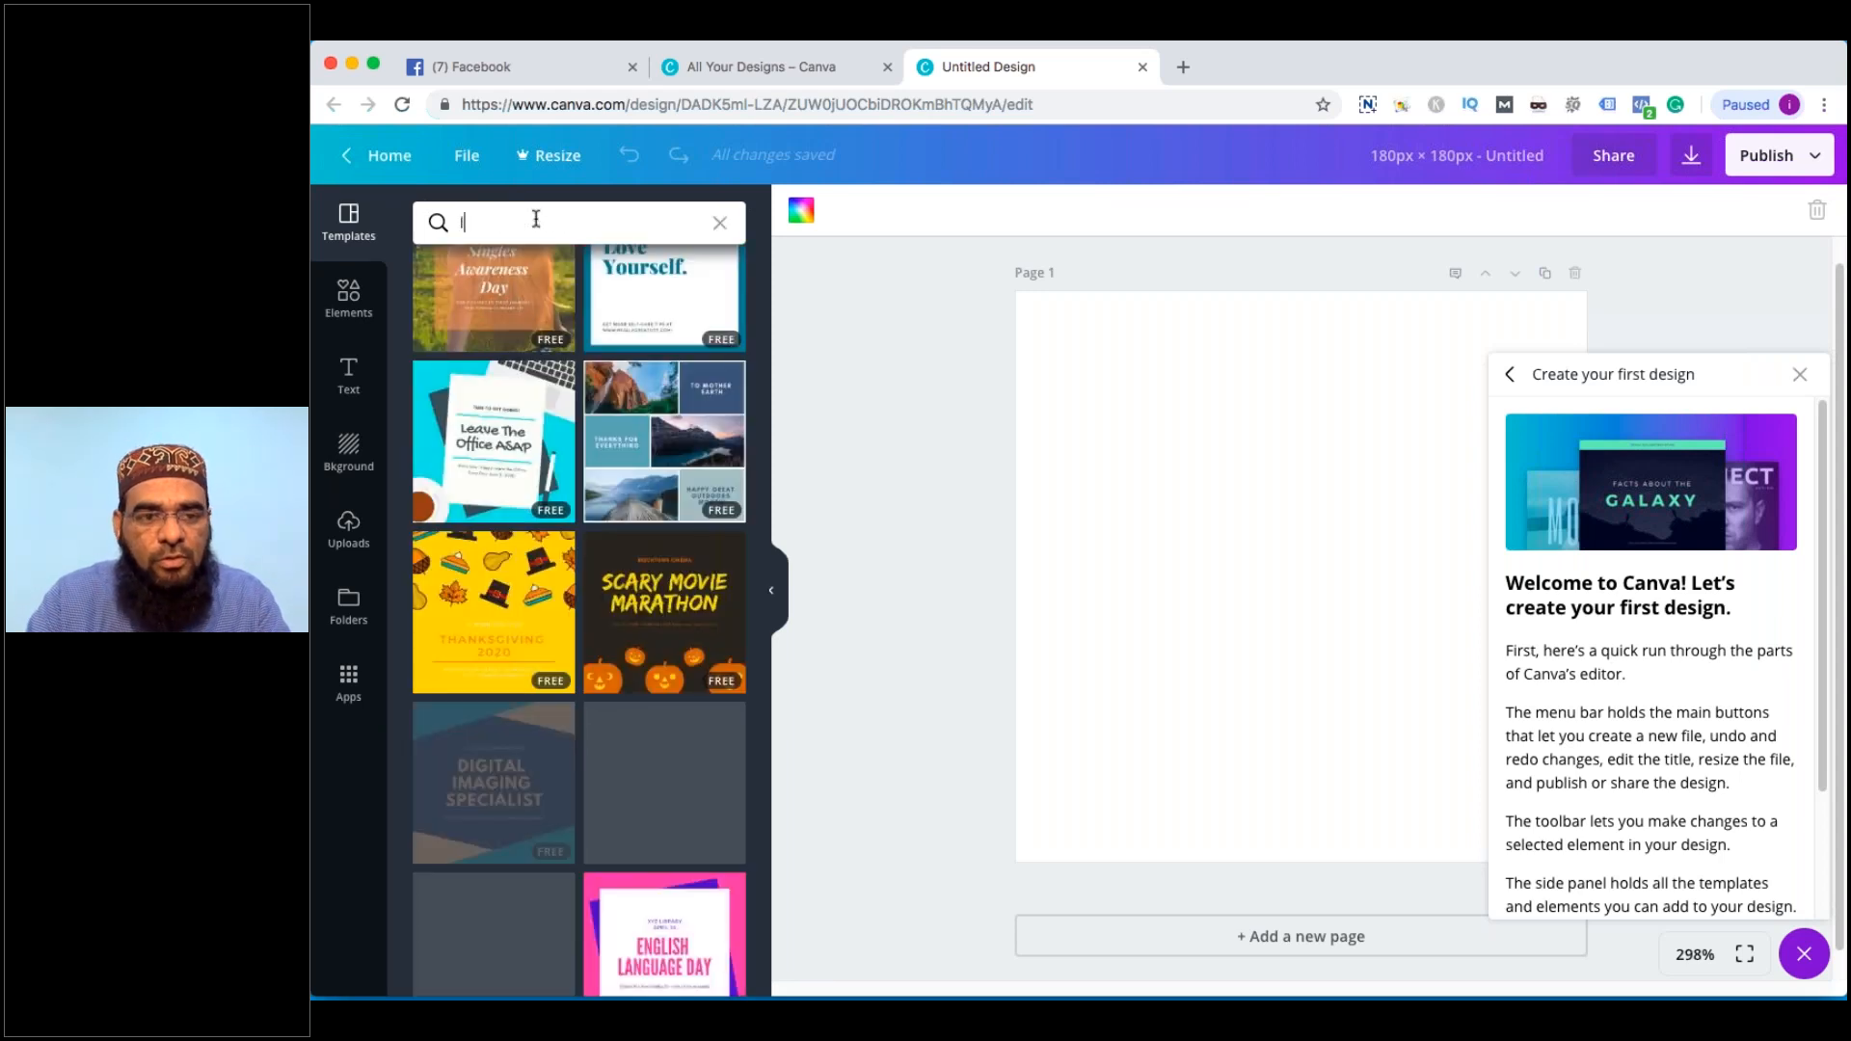
type("logo")
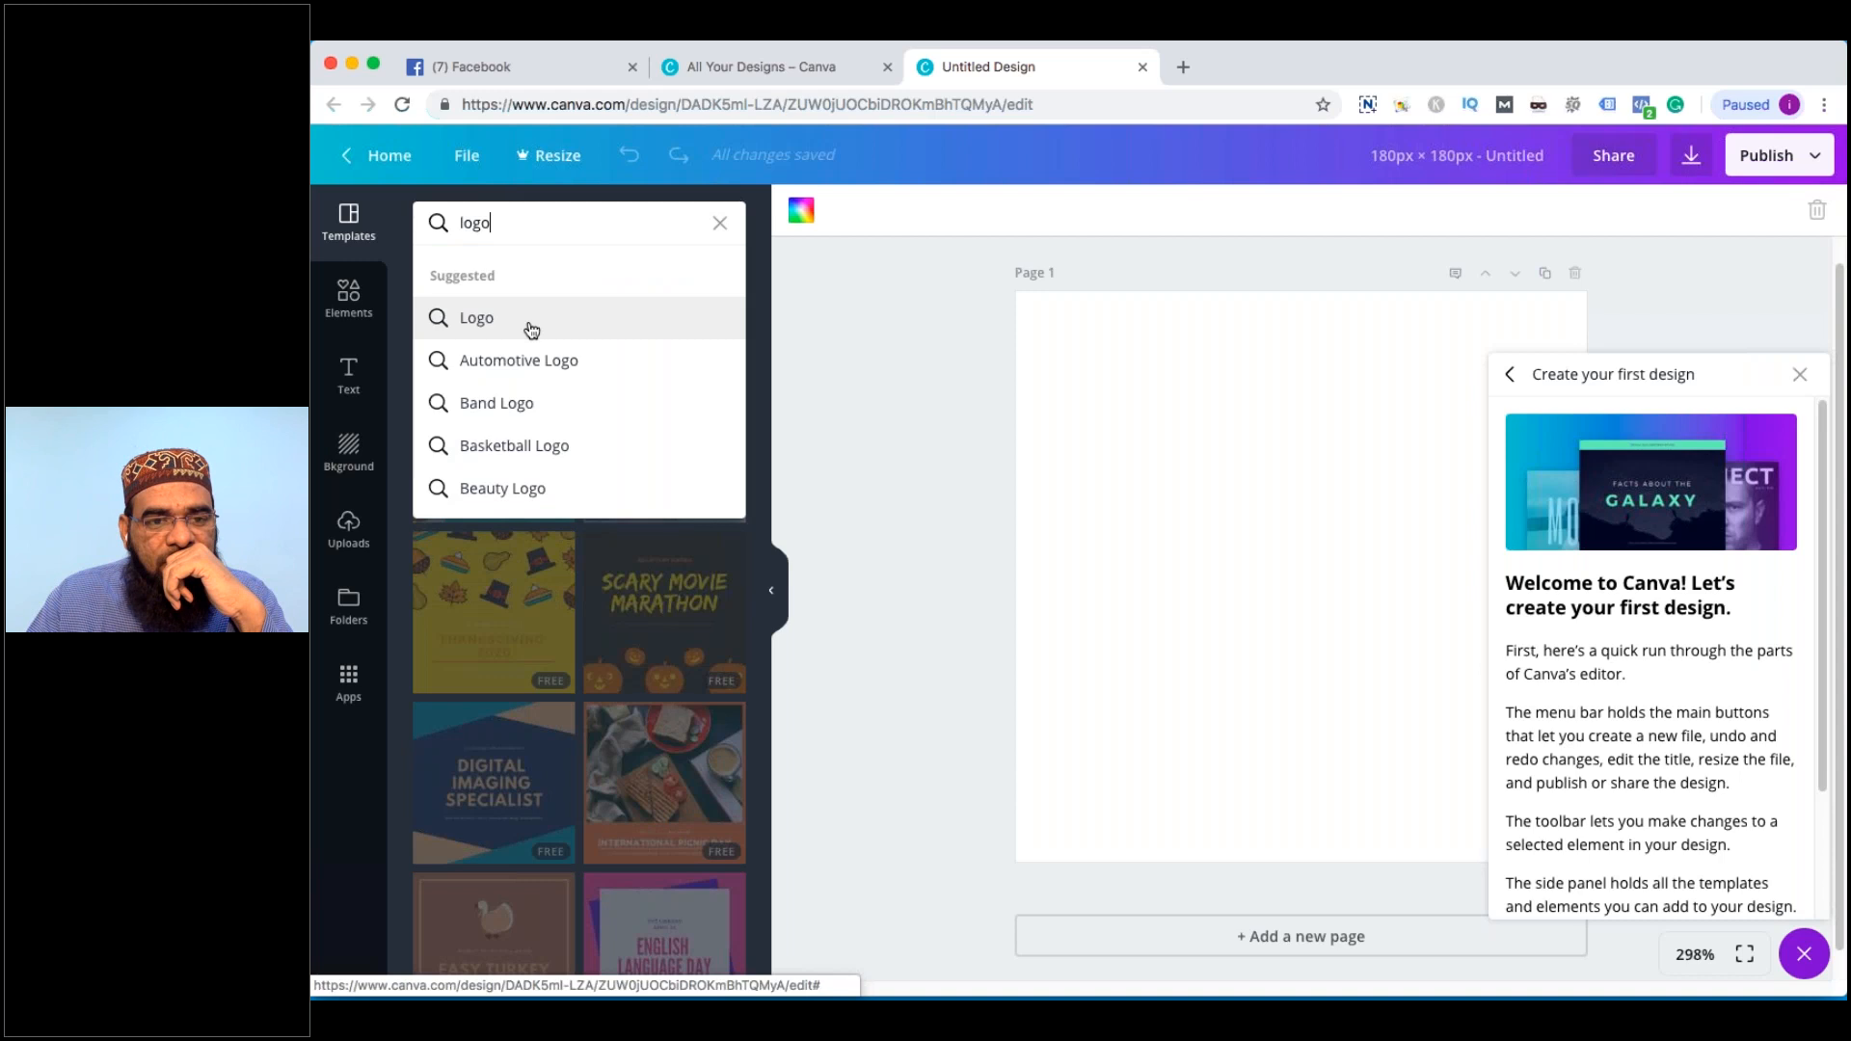
left_click(529, 324)
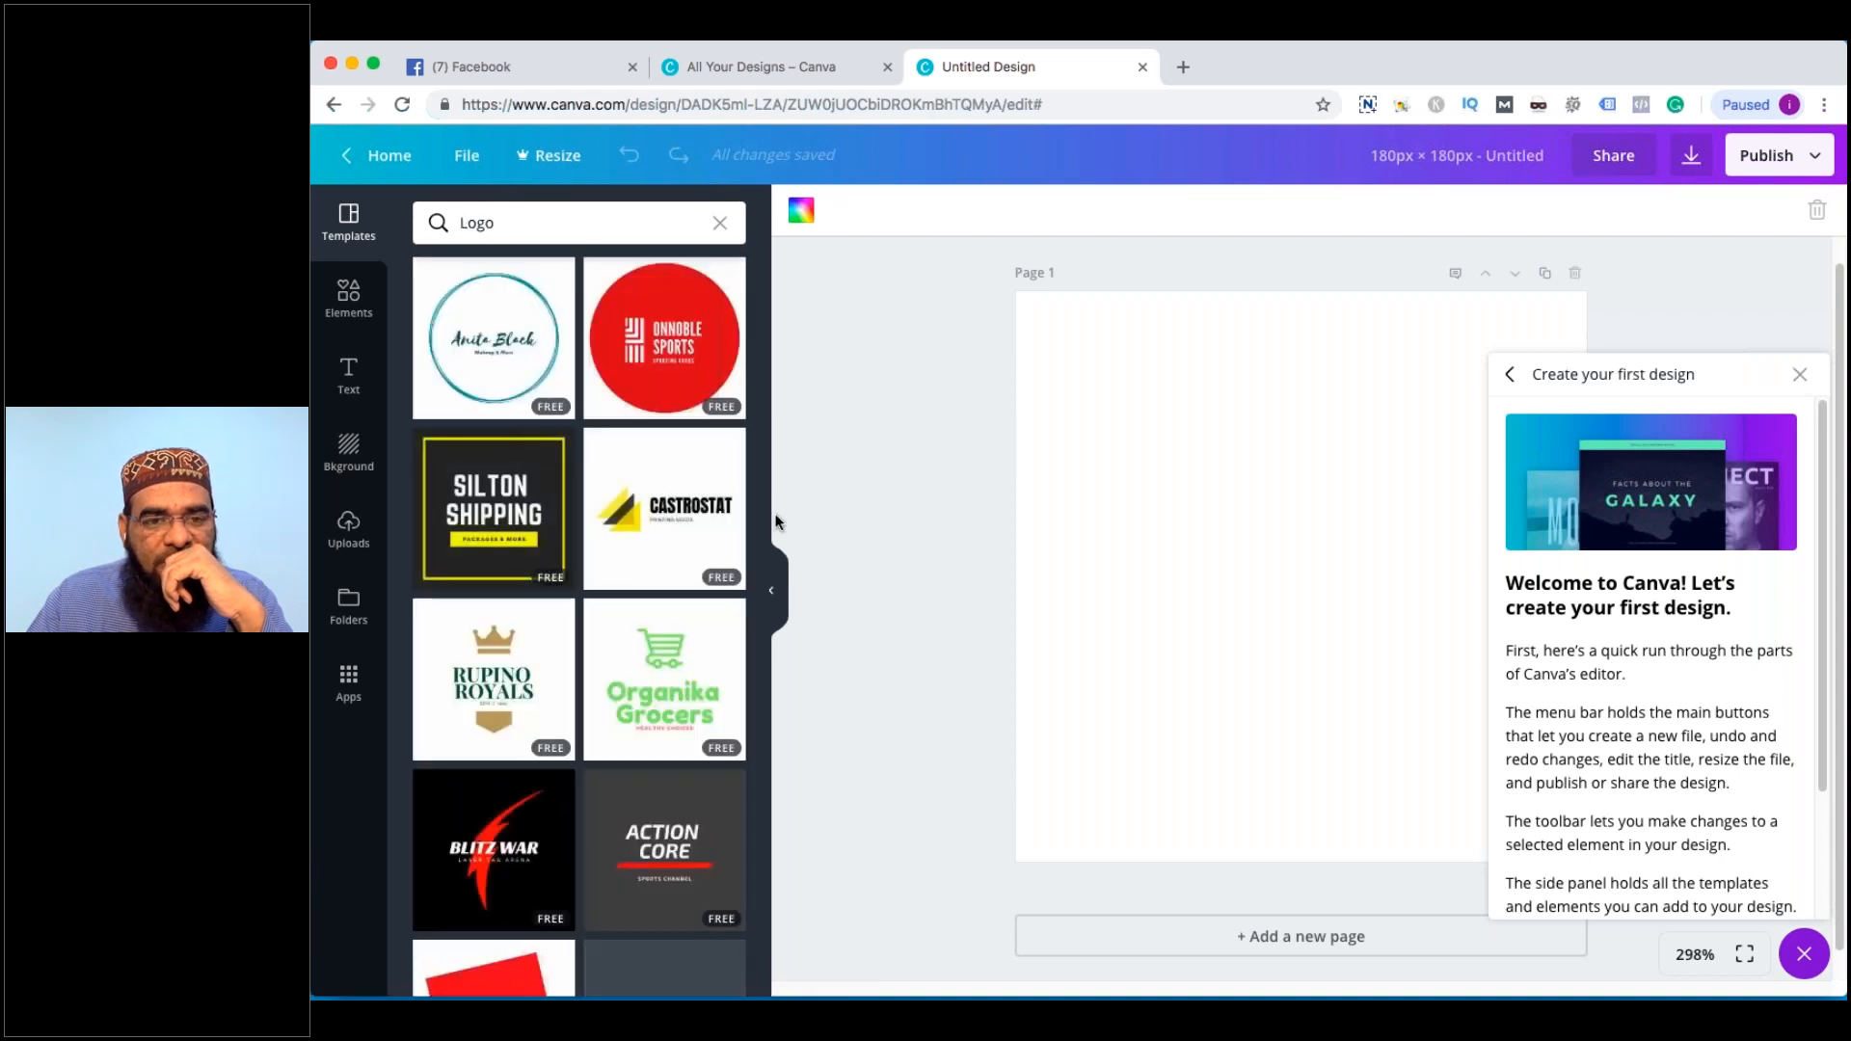
Scroll through the logo template results
scroll(686, 557, "down", 4)
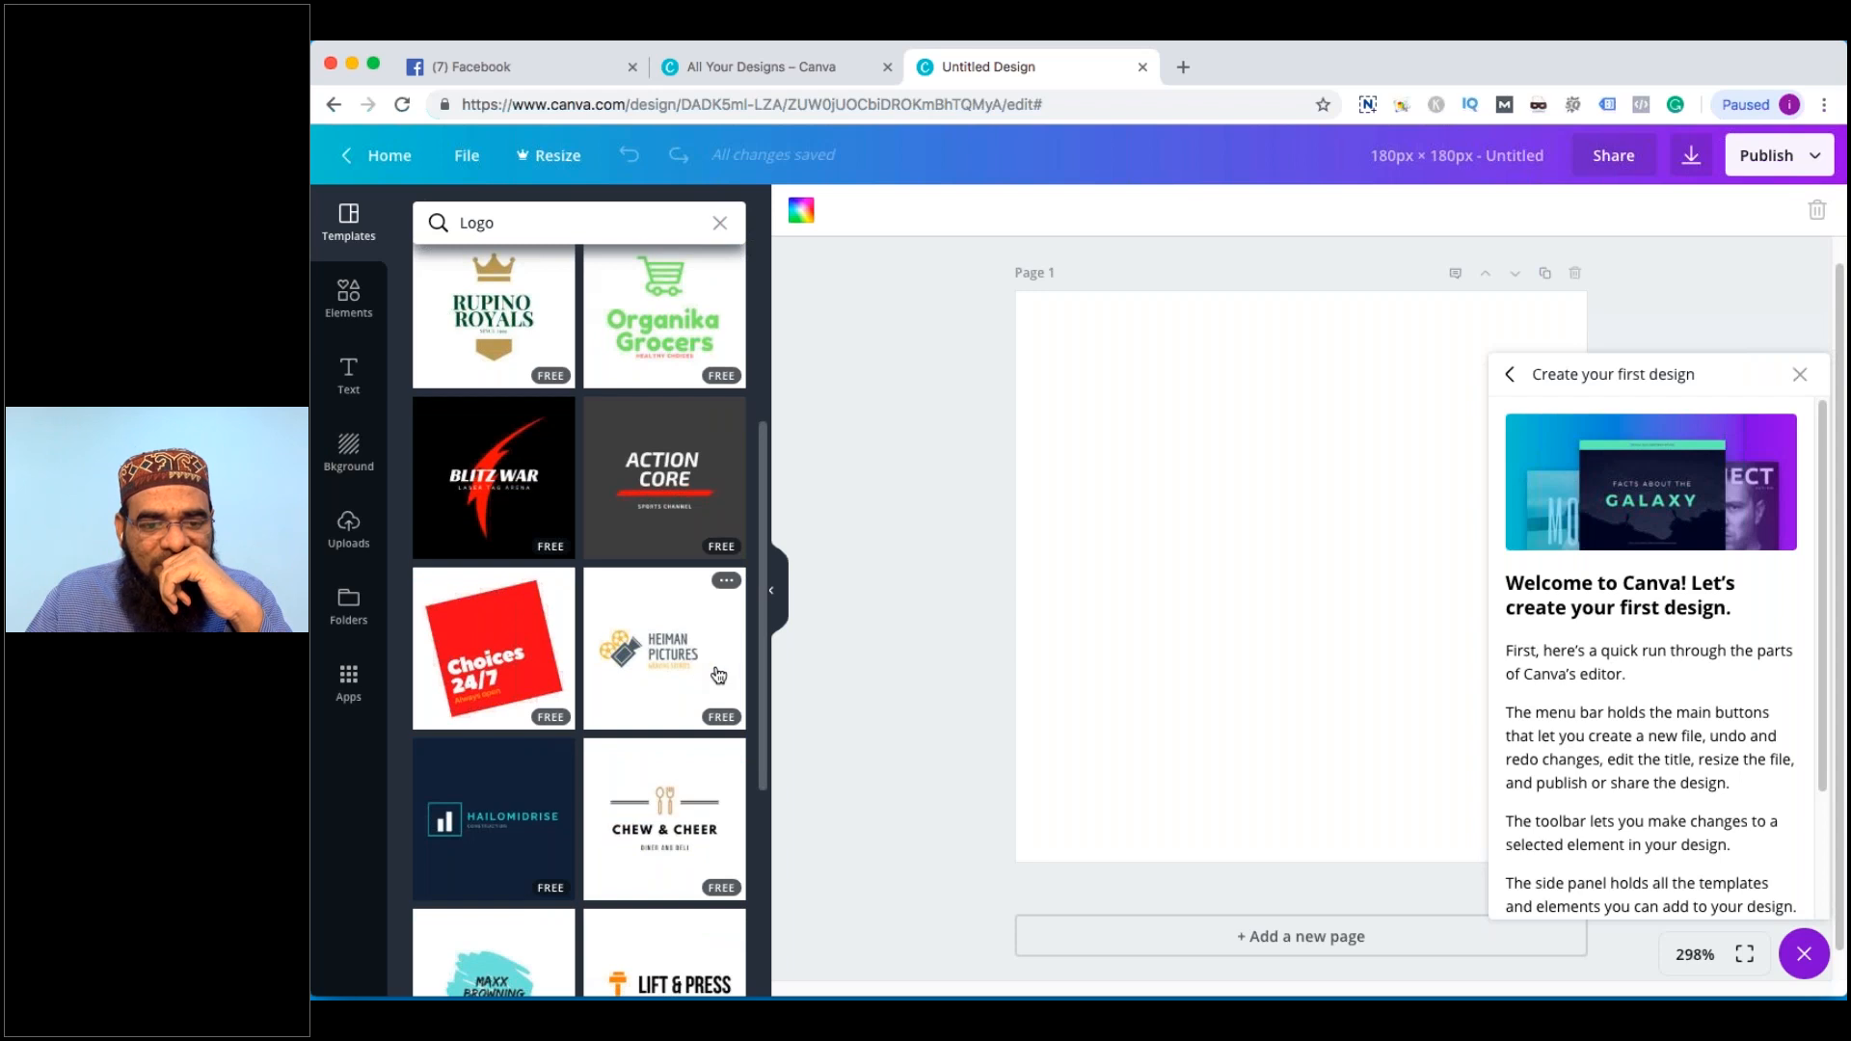
scroll(714, 673, "down", 6)
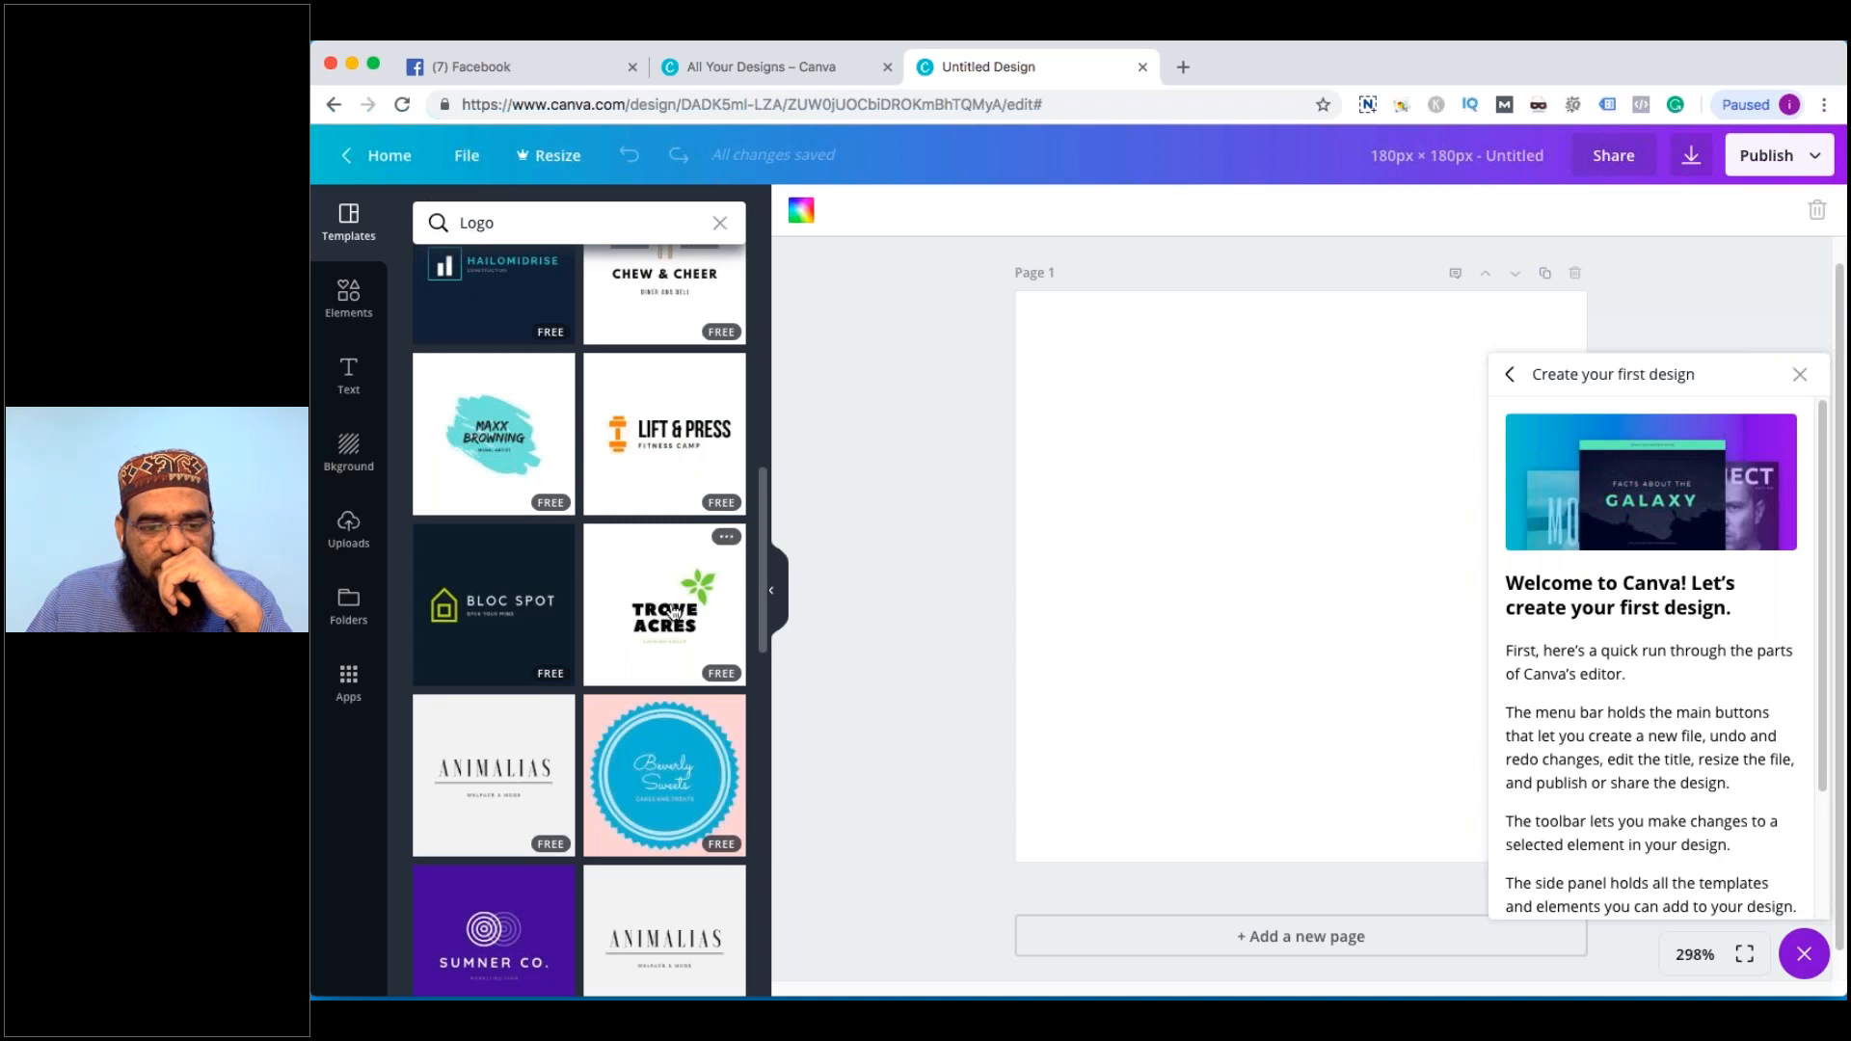
scroll(673, 613, "down", 5)
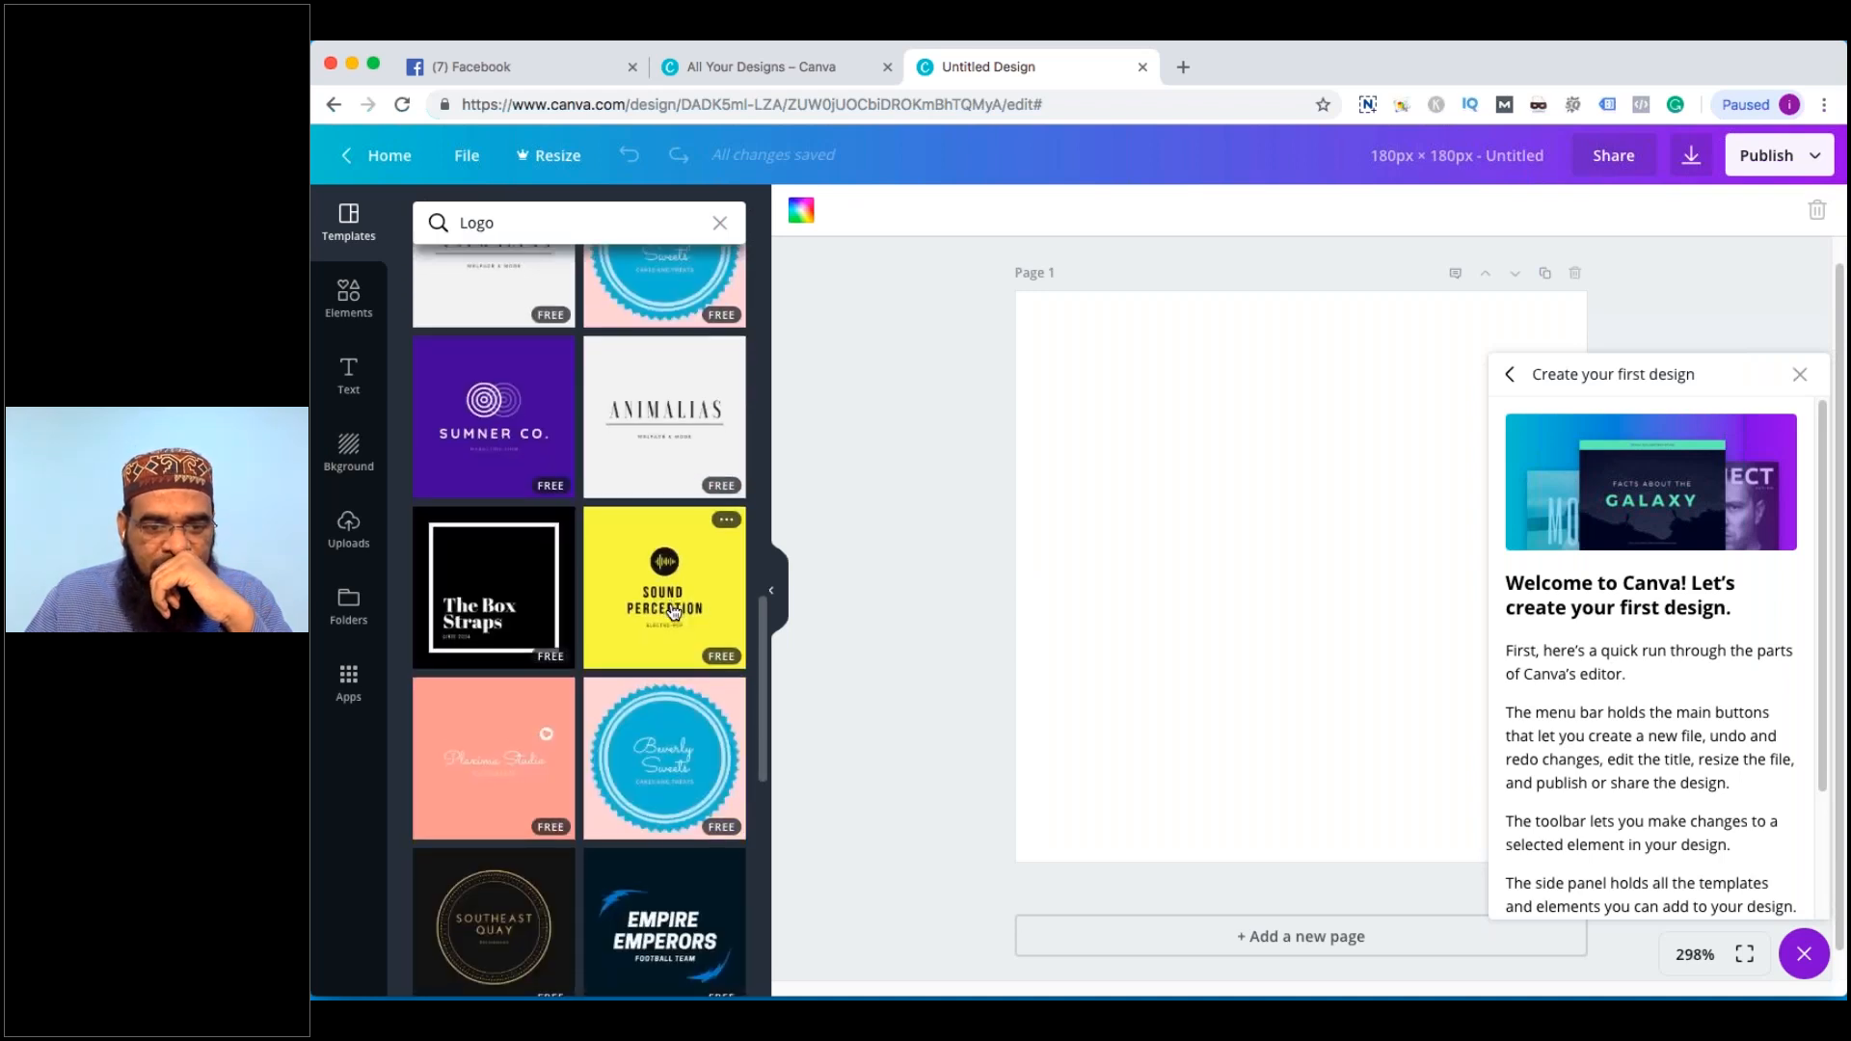
scroll(673, 614, "down", 5)
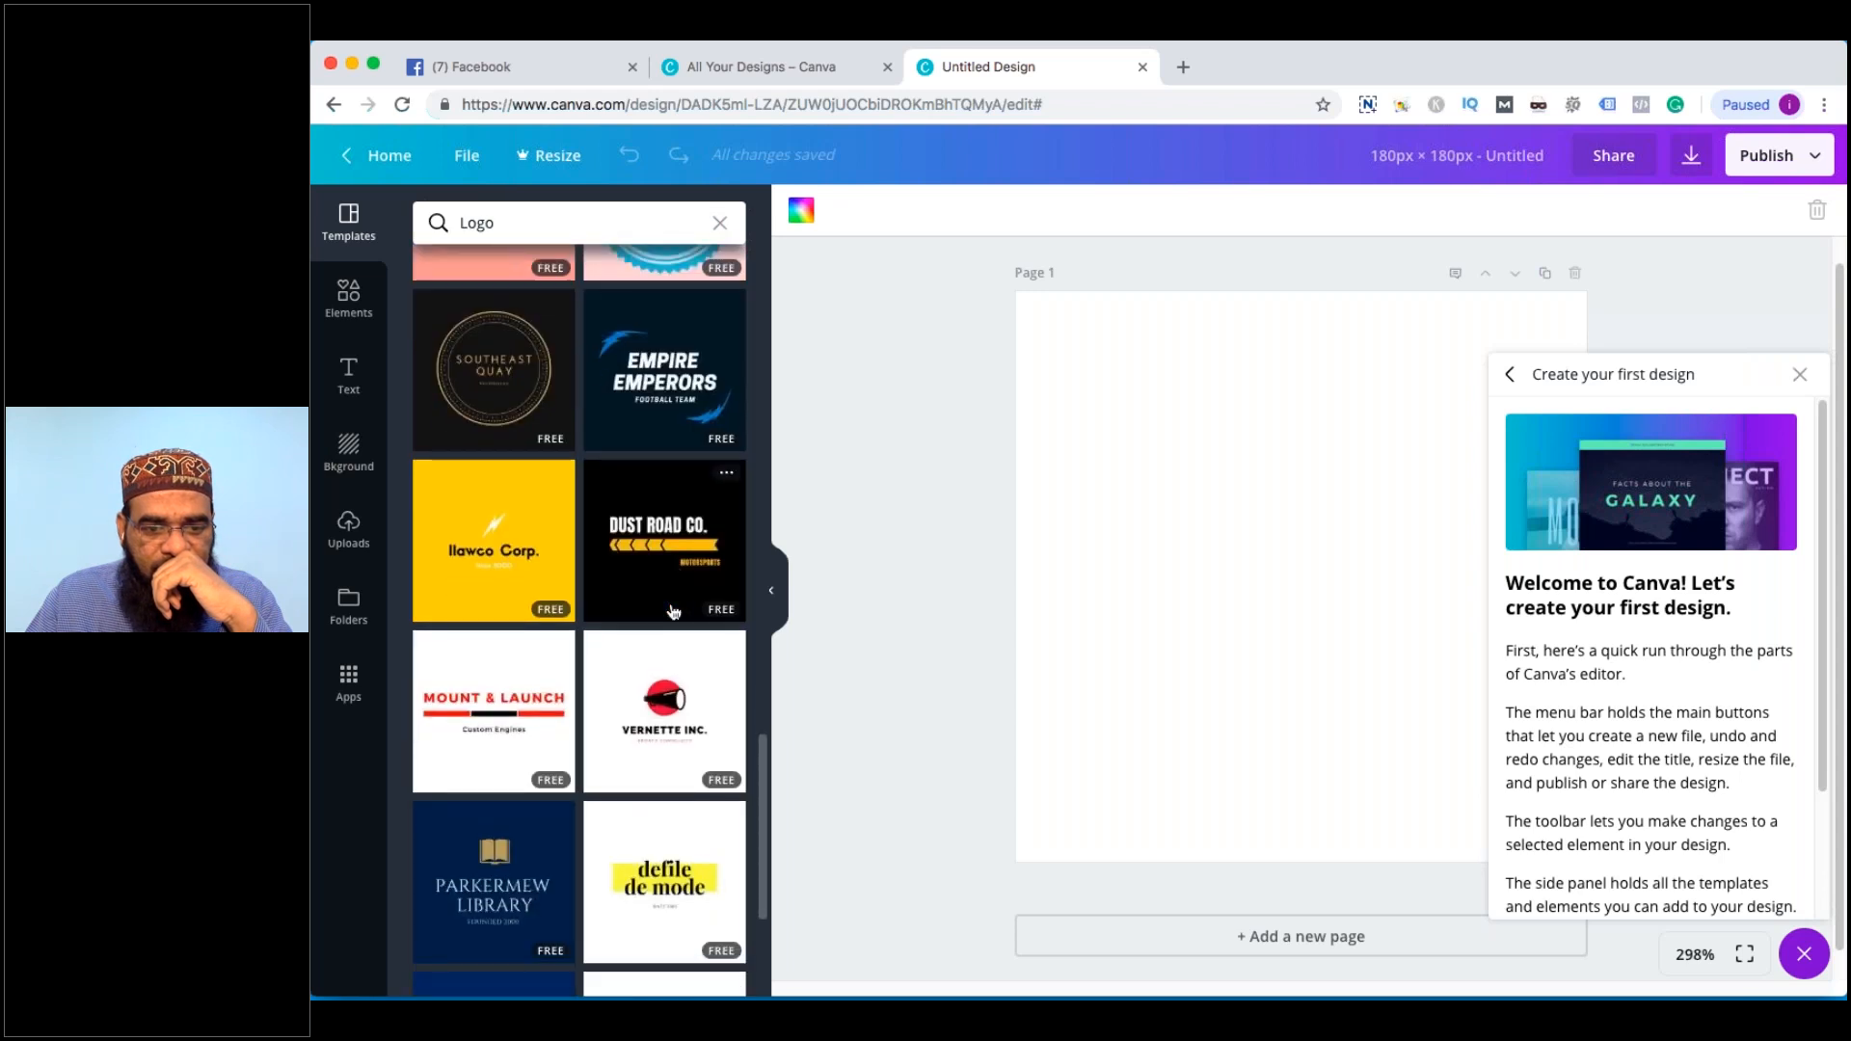
scroll(673, 613, "down", 3)
scroll(673, 613, "up", 6)
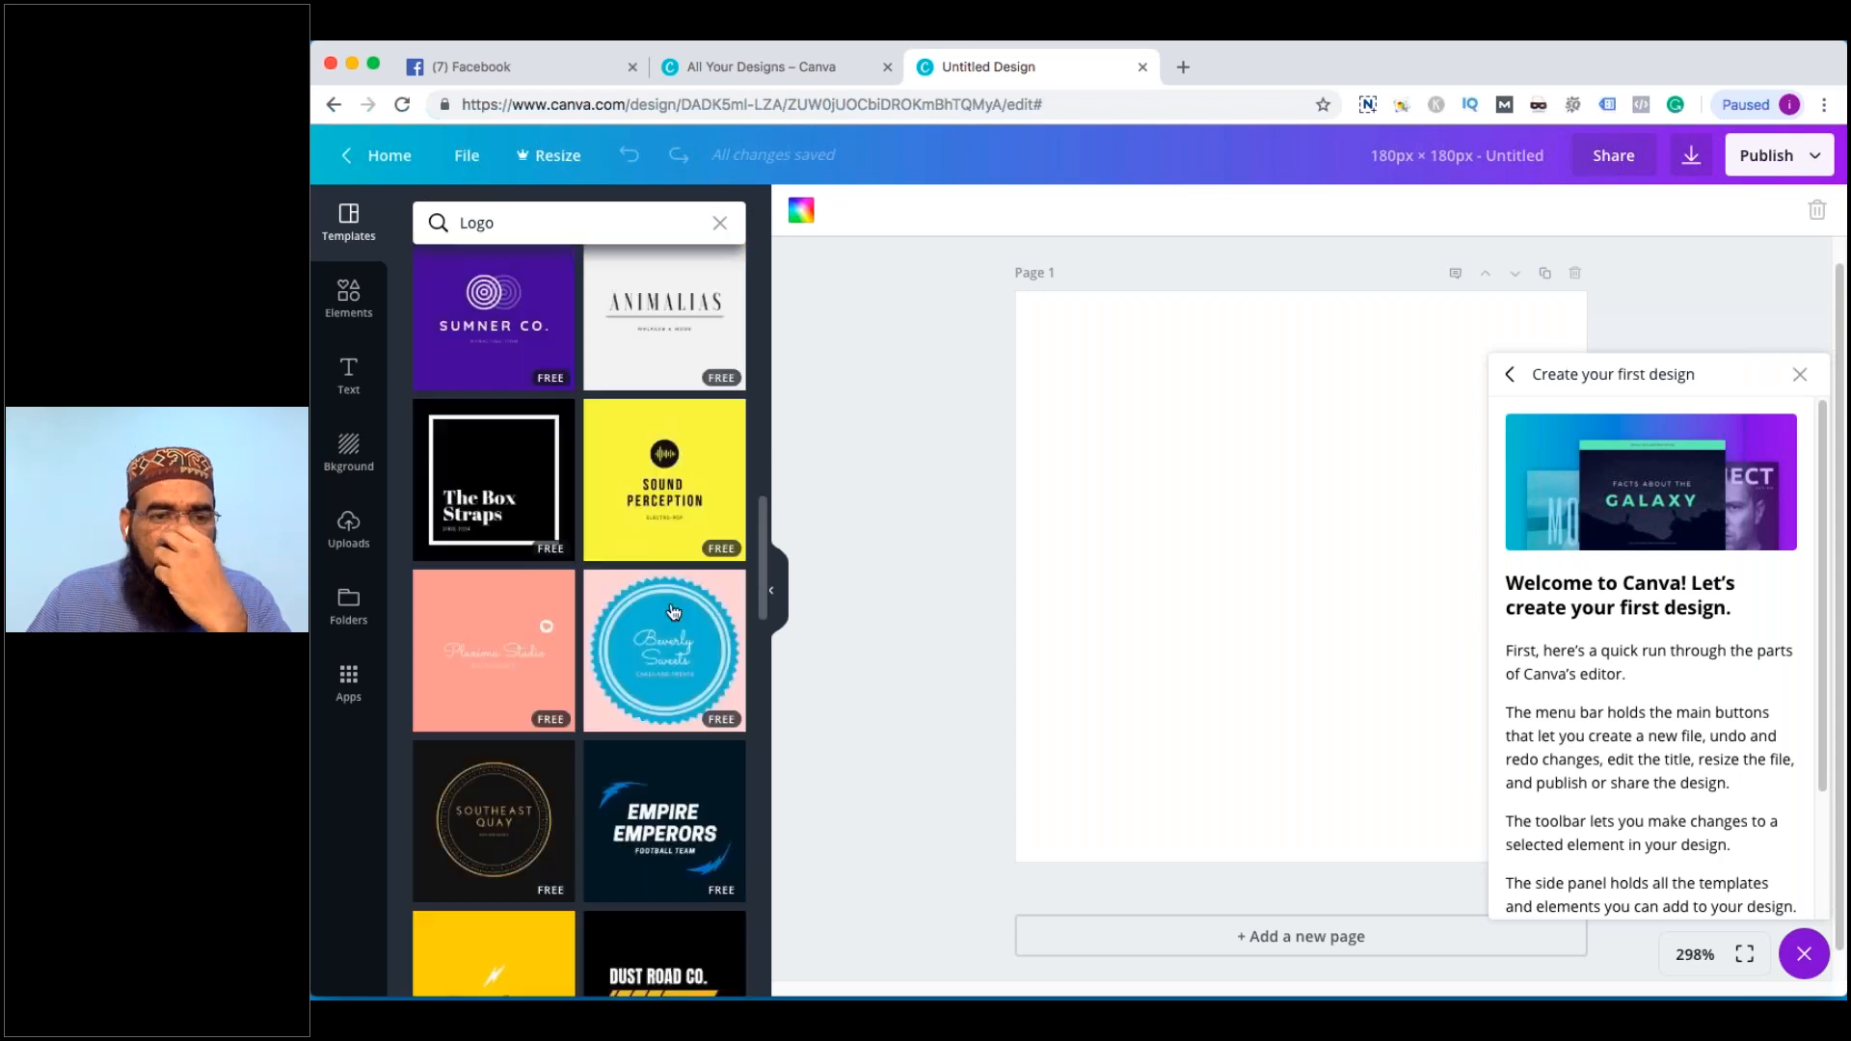
scroll(673, 613, "up", 5)
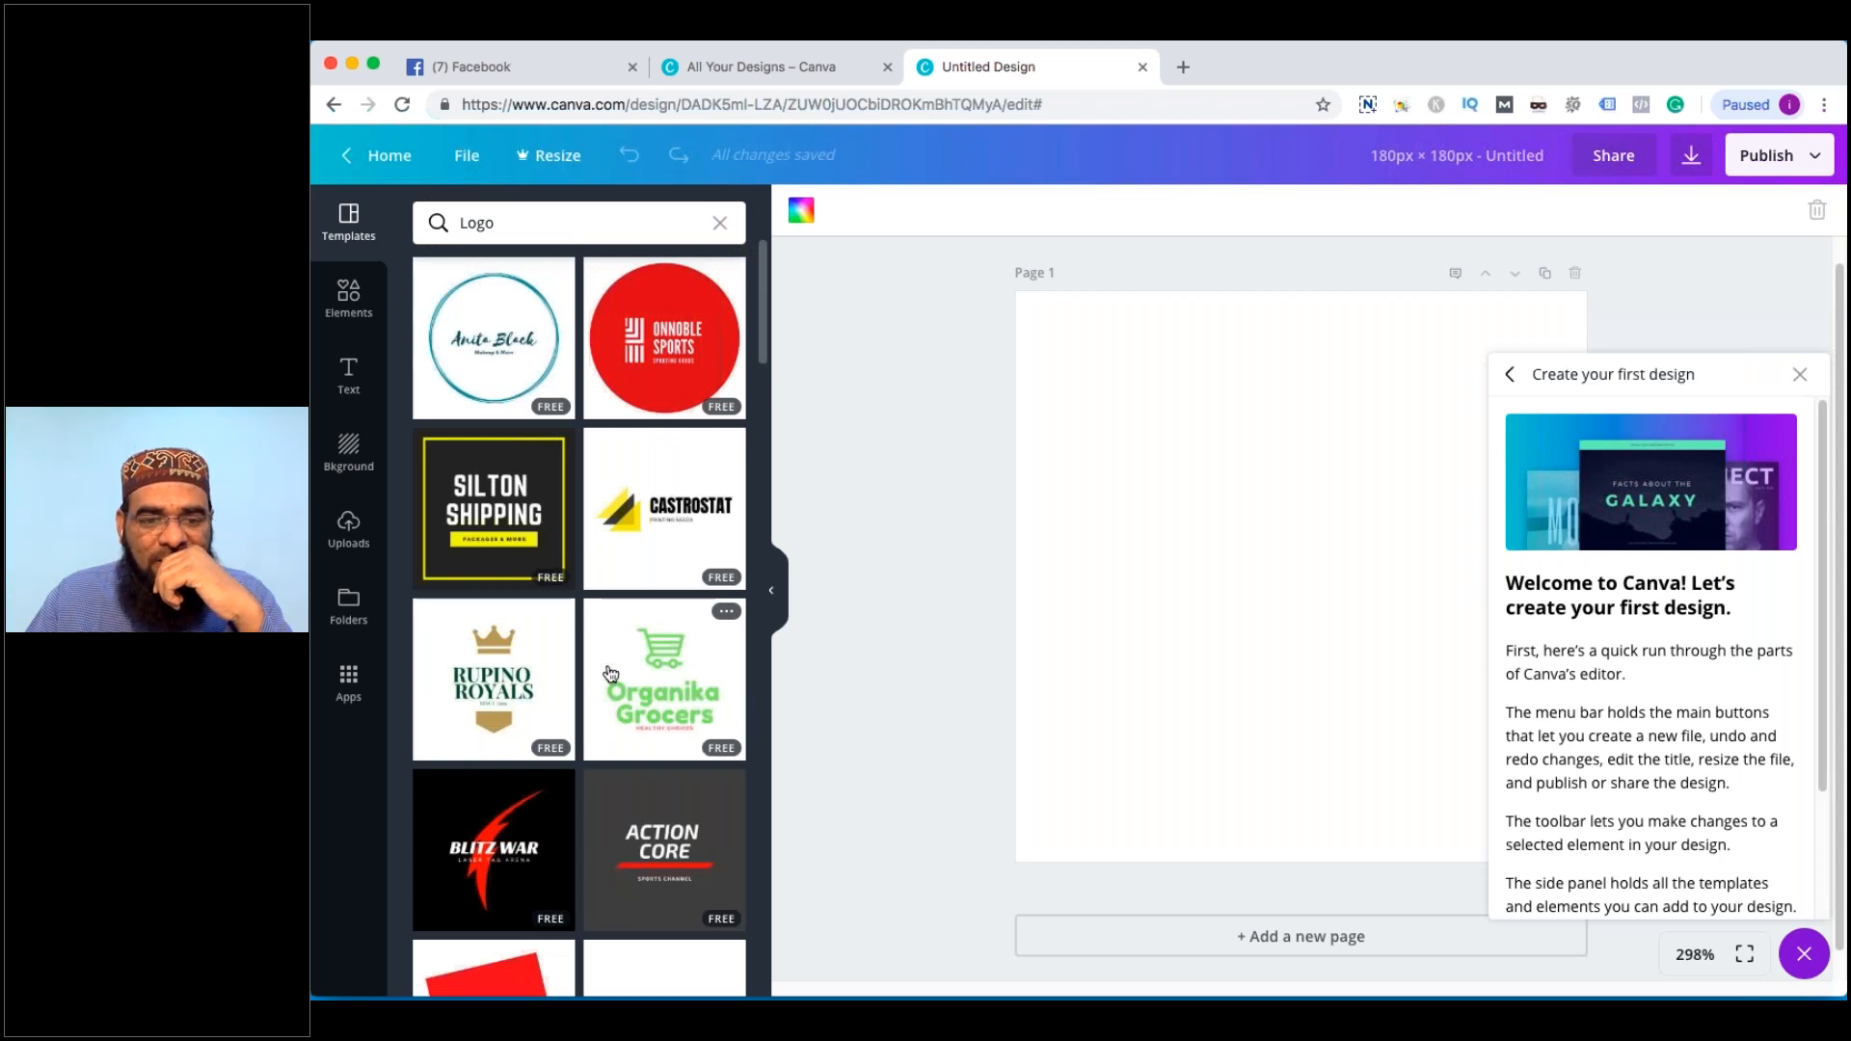
Apply the Rupino Royals logo and delete its gold banner and SINCE 1999 tagline
left_click(509, 687)
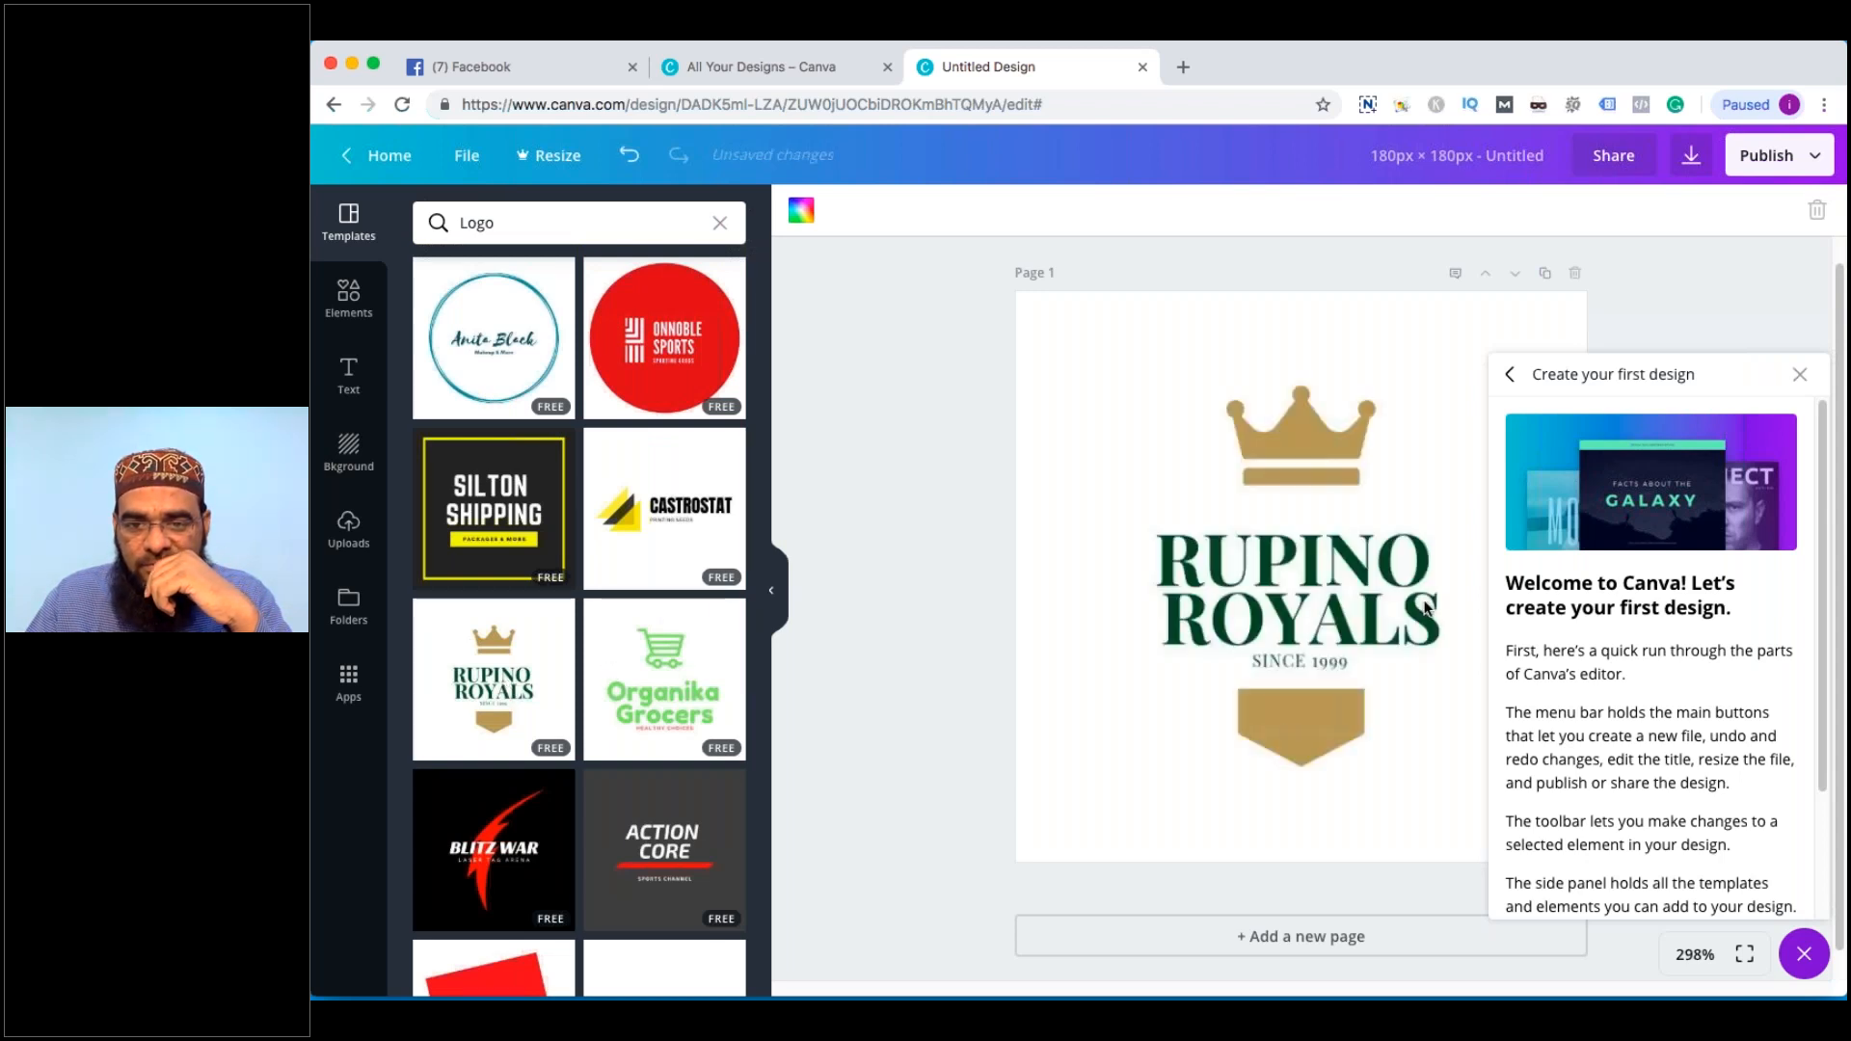
left_click(1303, 723)
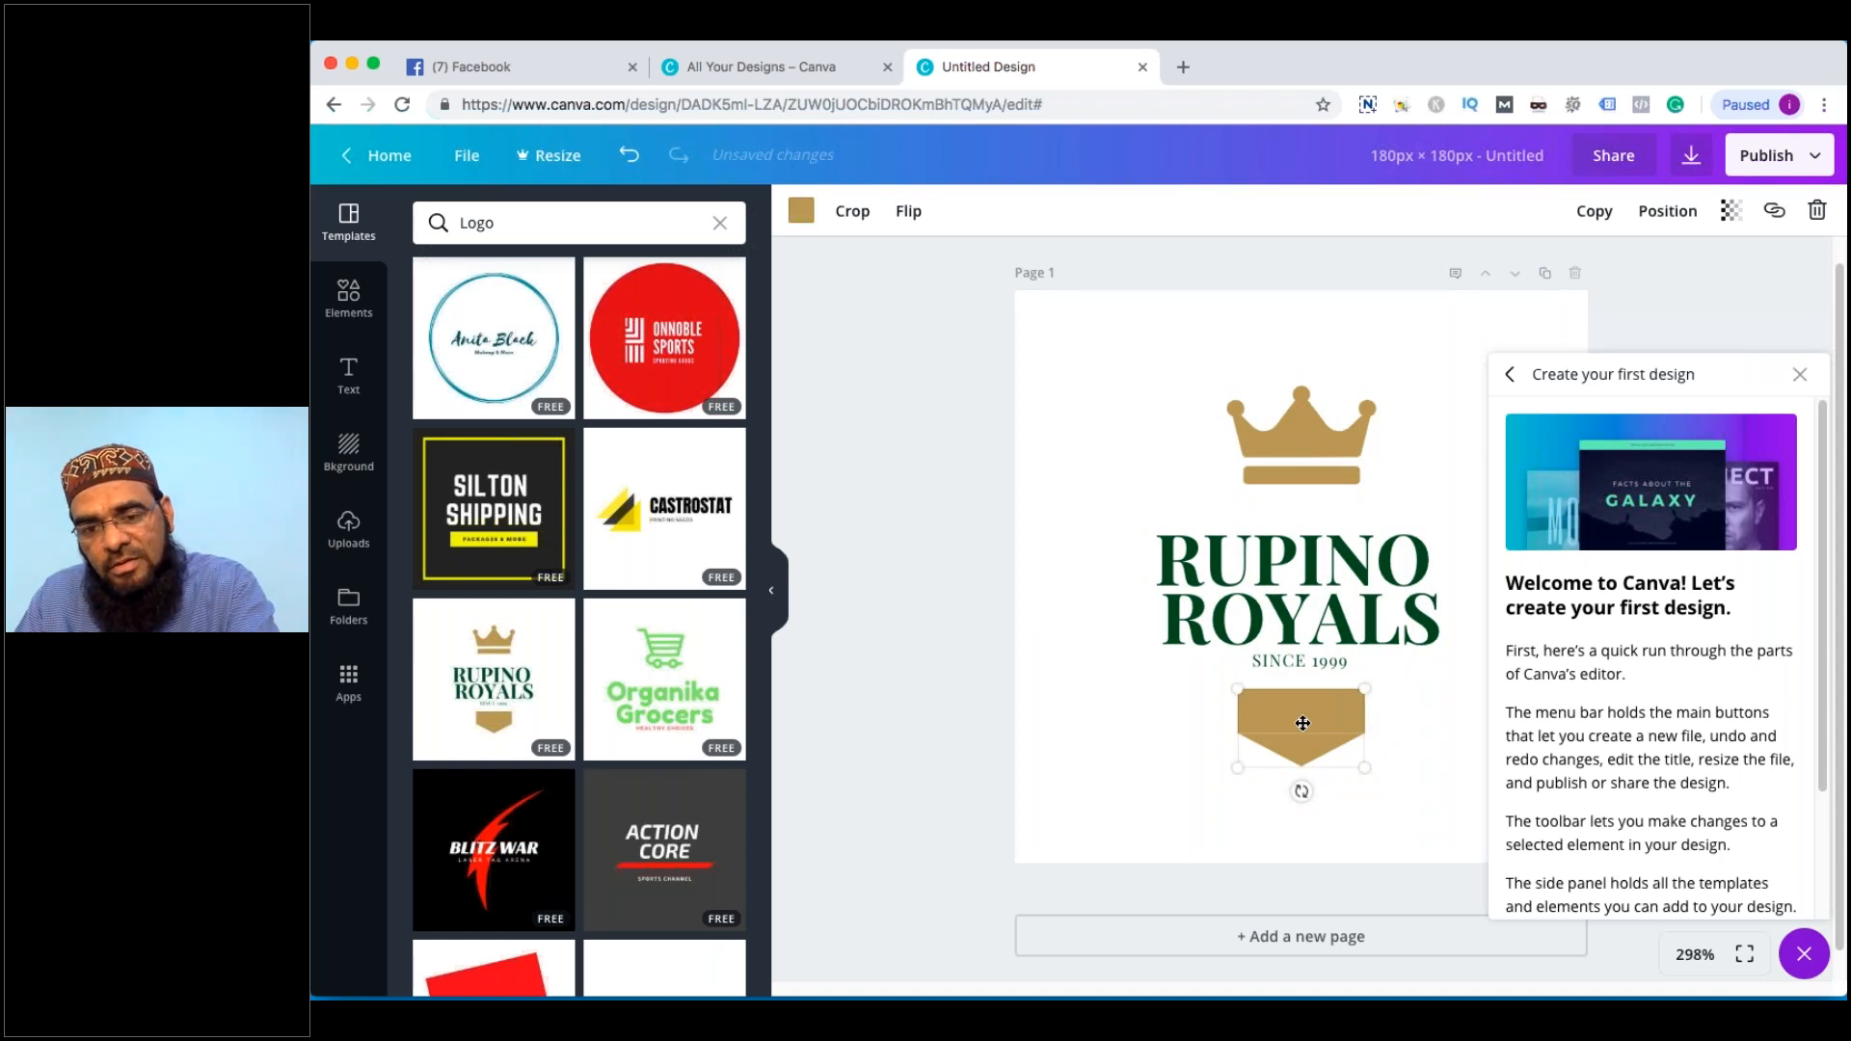
key("Delete")
left_click(1263, 661)
left_click_drag(1263, 661, 1160, 559)
key("BackSpace")
key("BackSpace")
Retype the RUPINO ROYALS heading as ELITE INTERIOR DECOR'S
left_click(1439, 625)
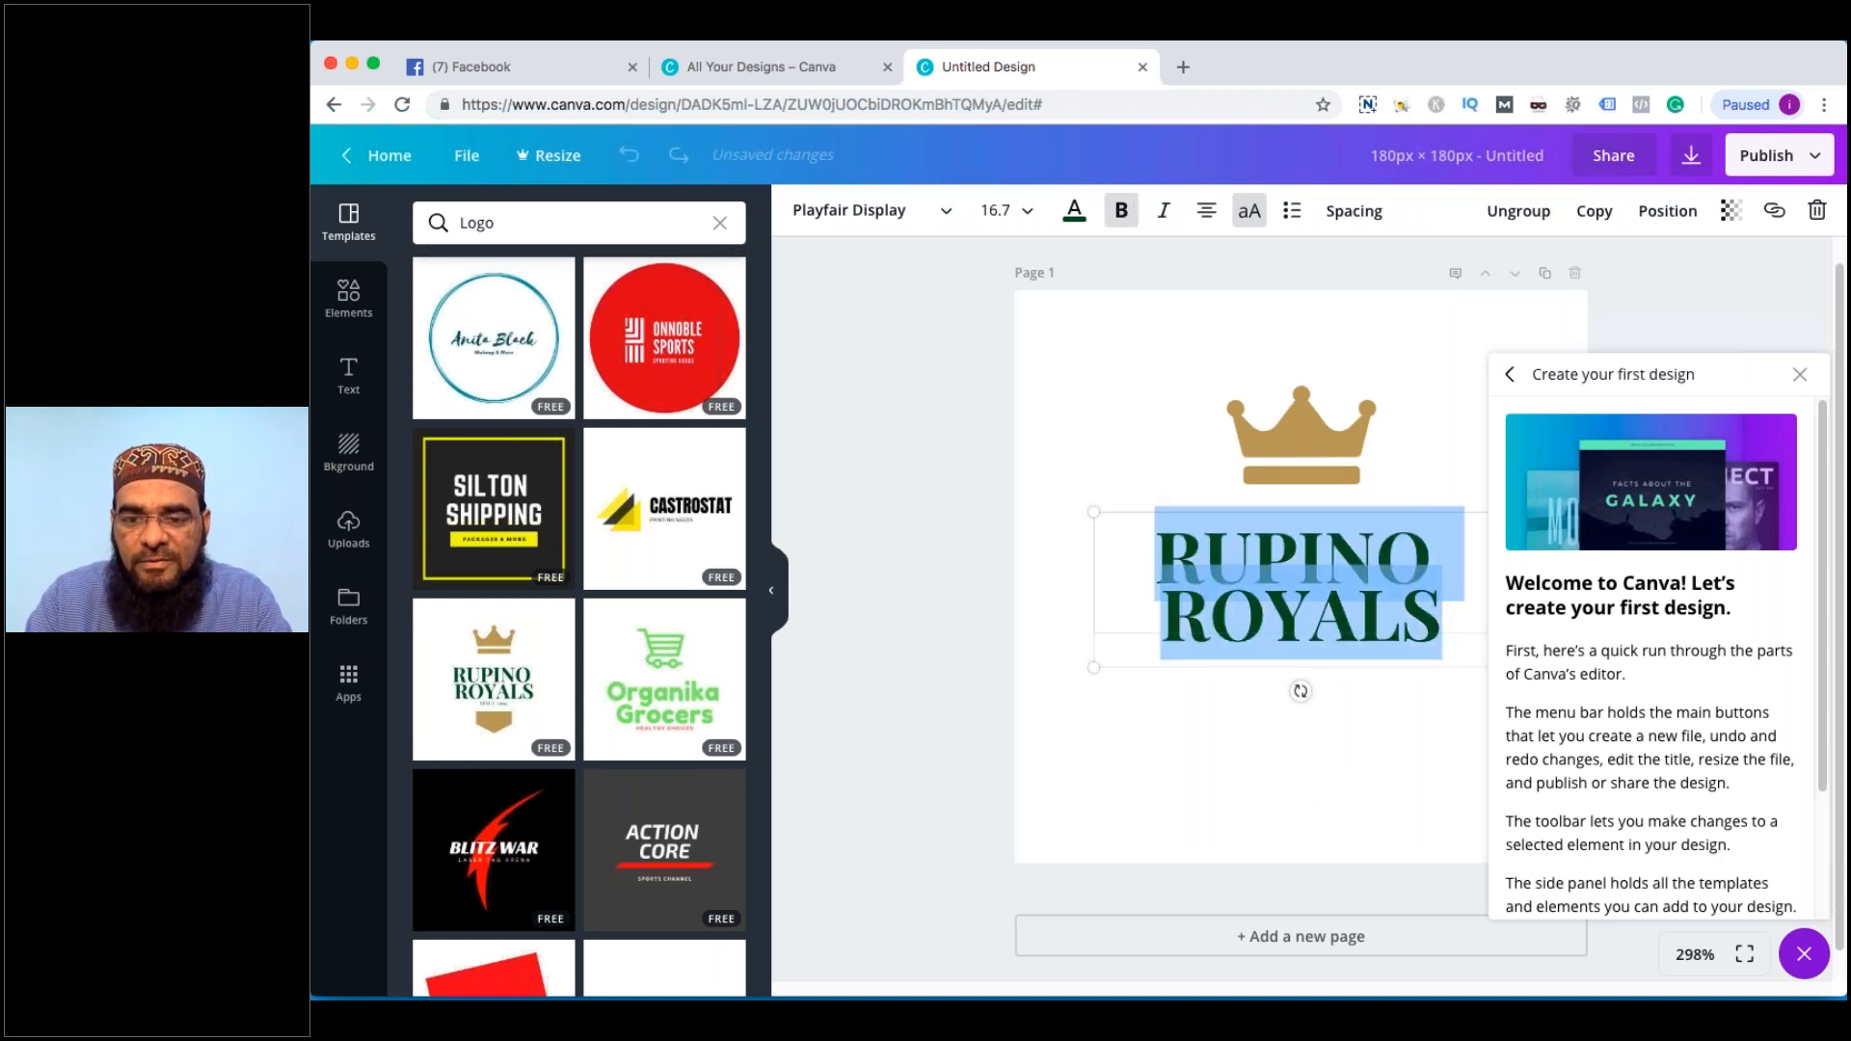
type("ELITE INTERIRO")
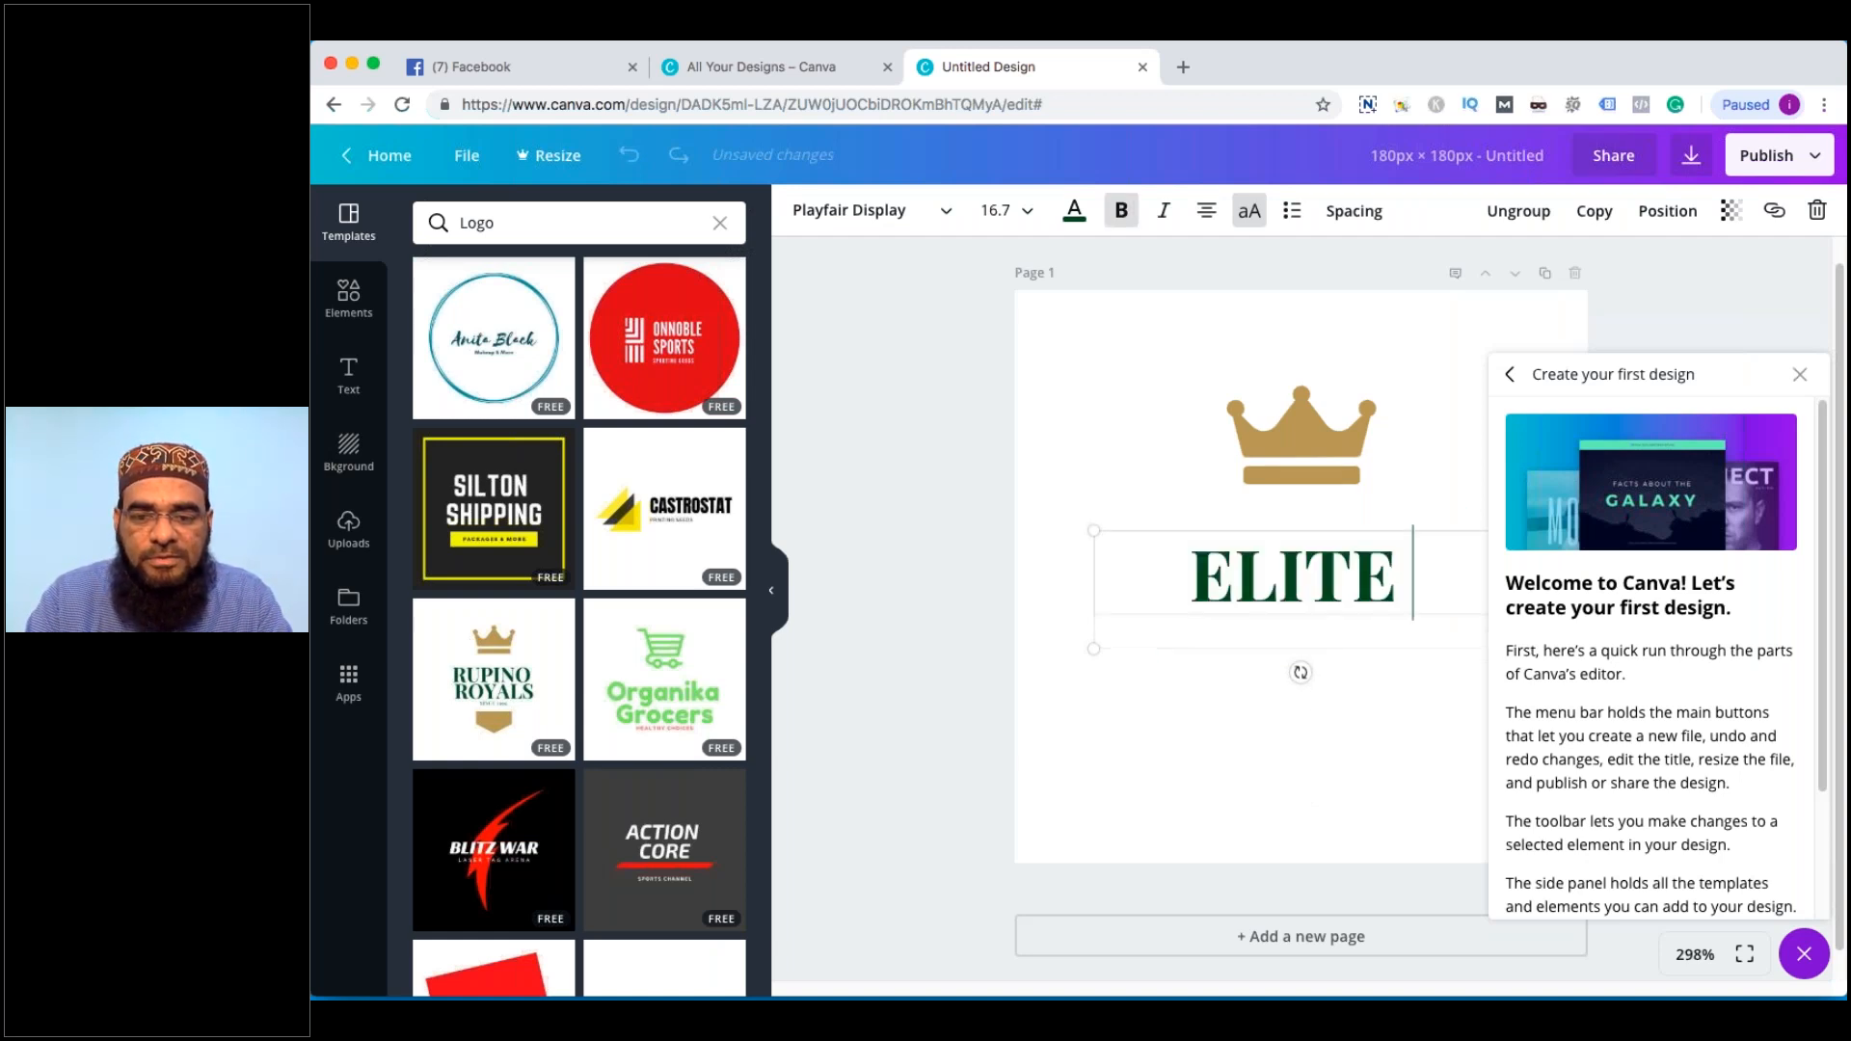
key("BackSpace")
key("BackSpace")
type("OR DECOR'S")
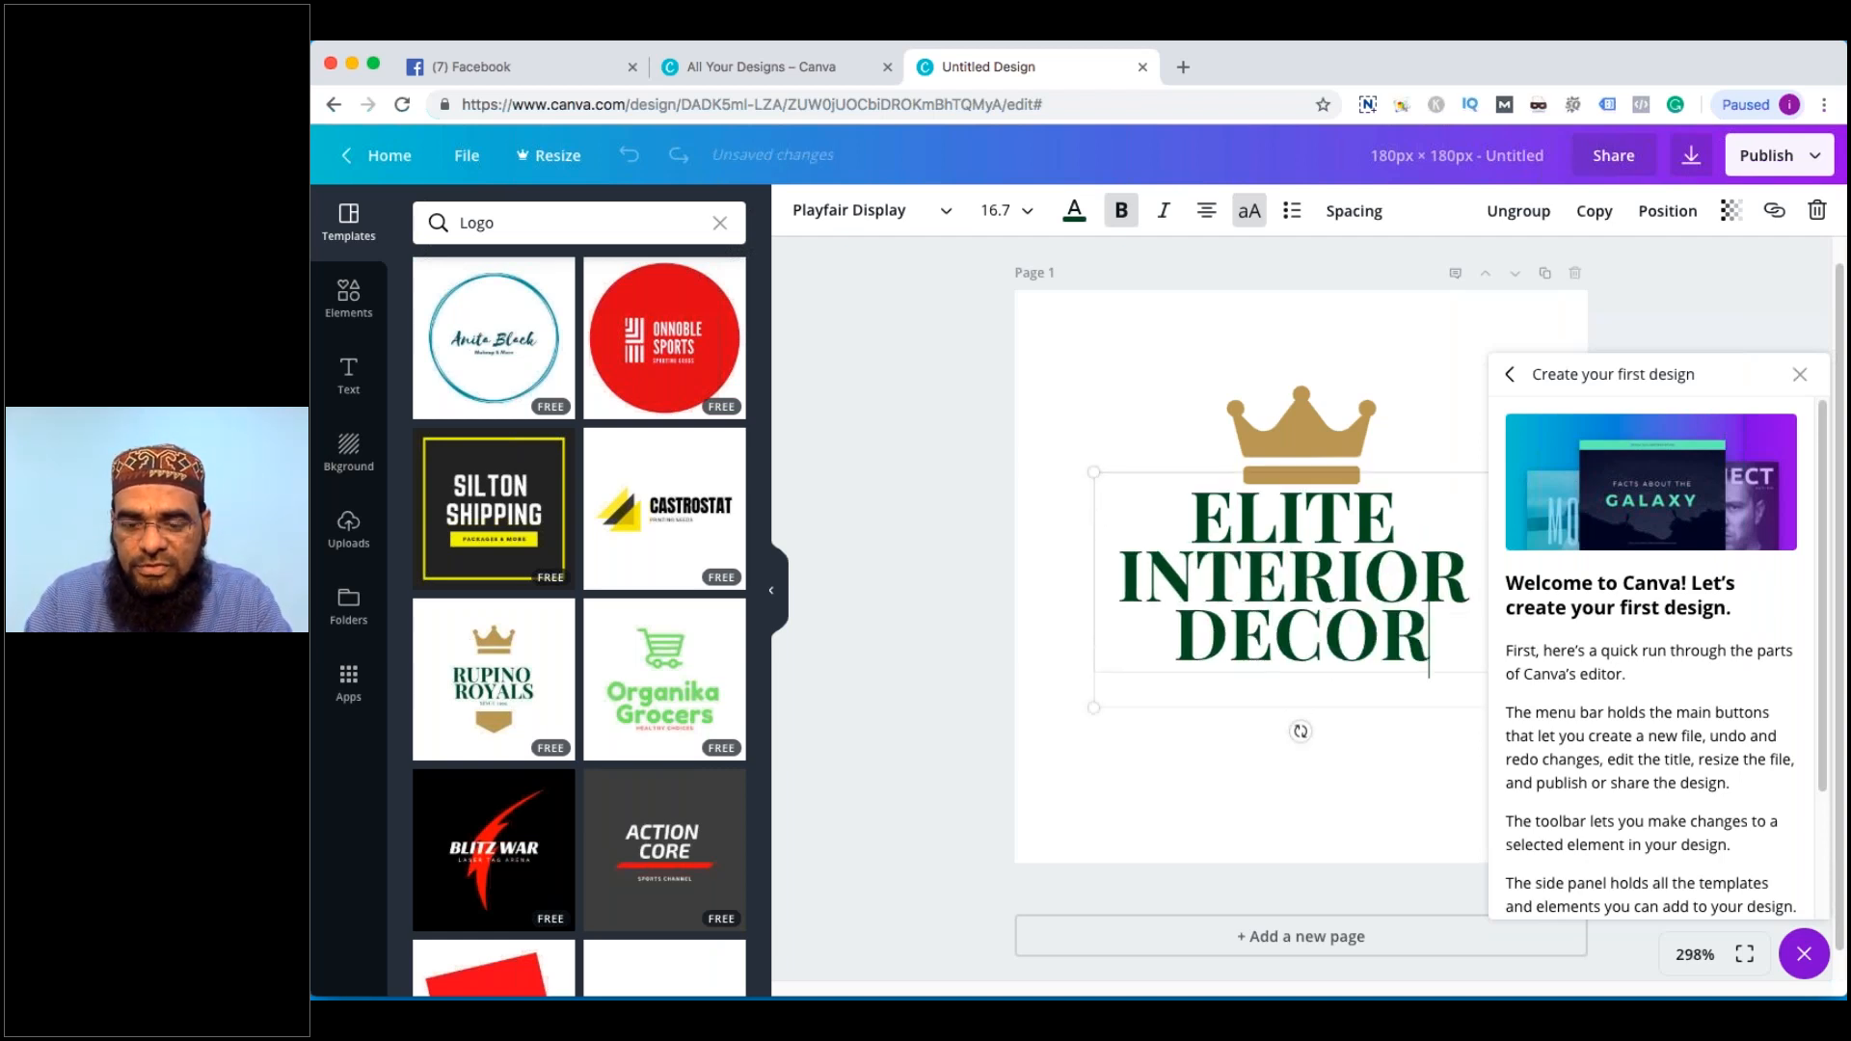
left_click_drag(1347, 622, 1401, 626)
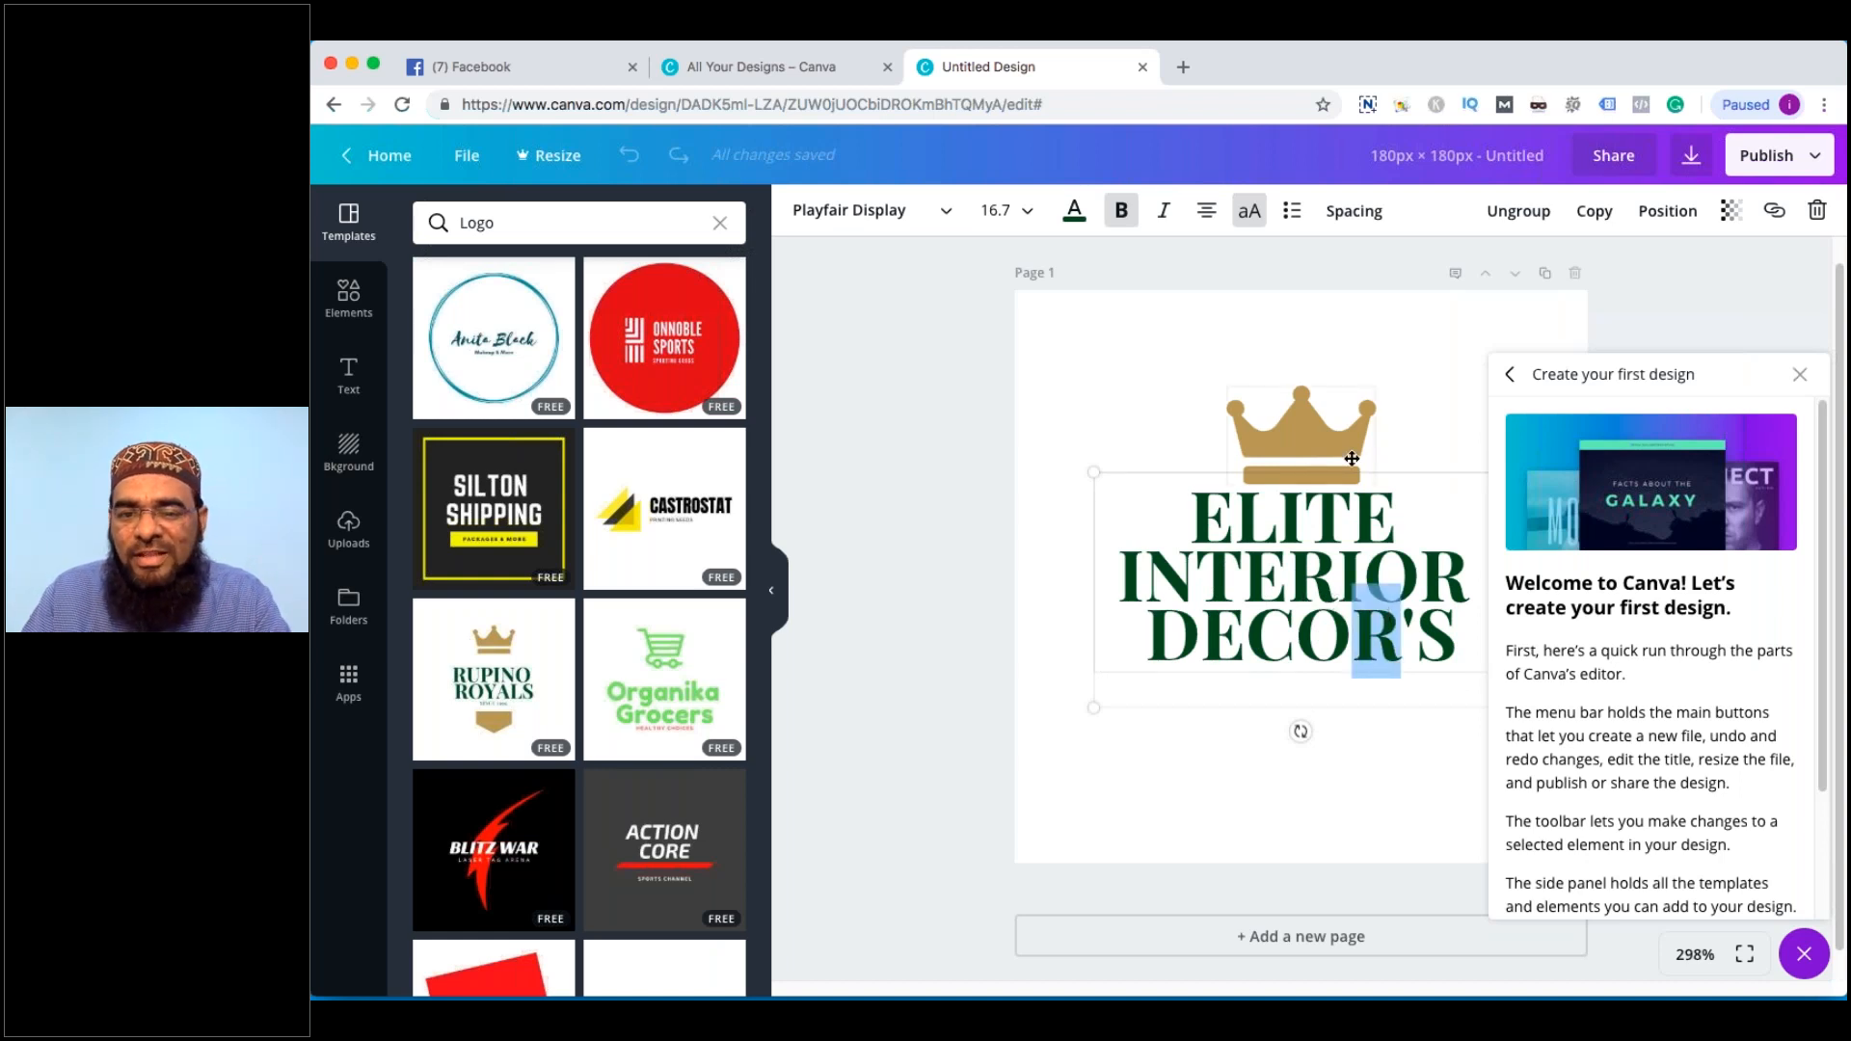
key("ctrl+a")
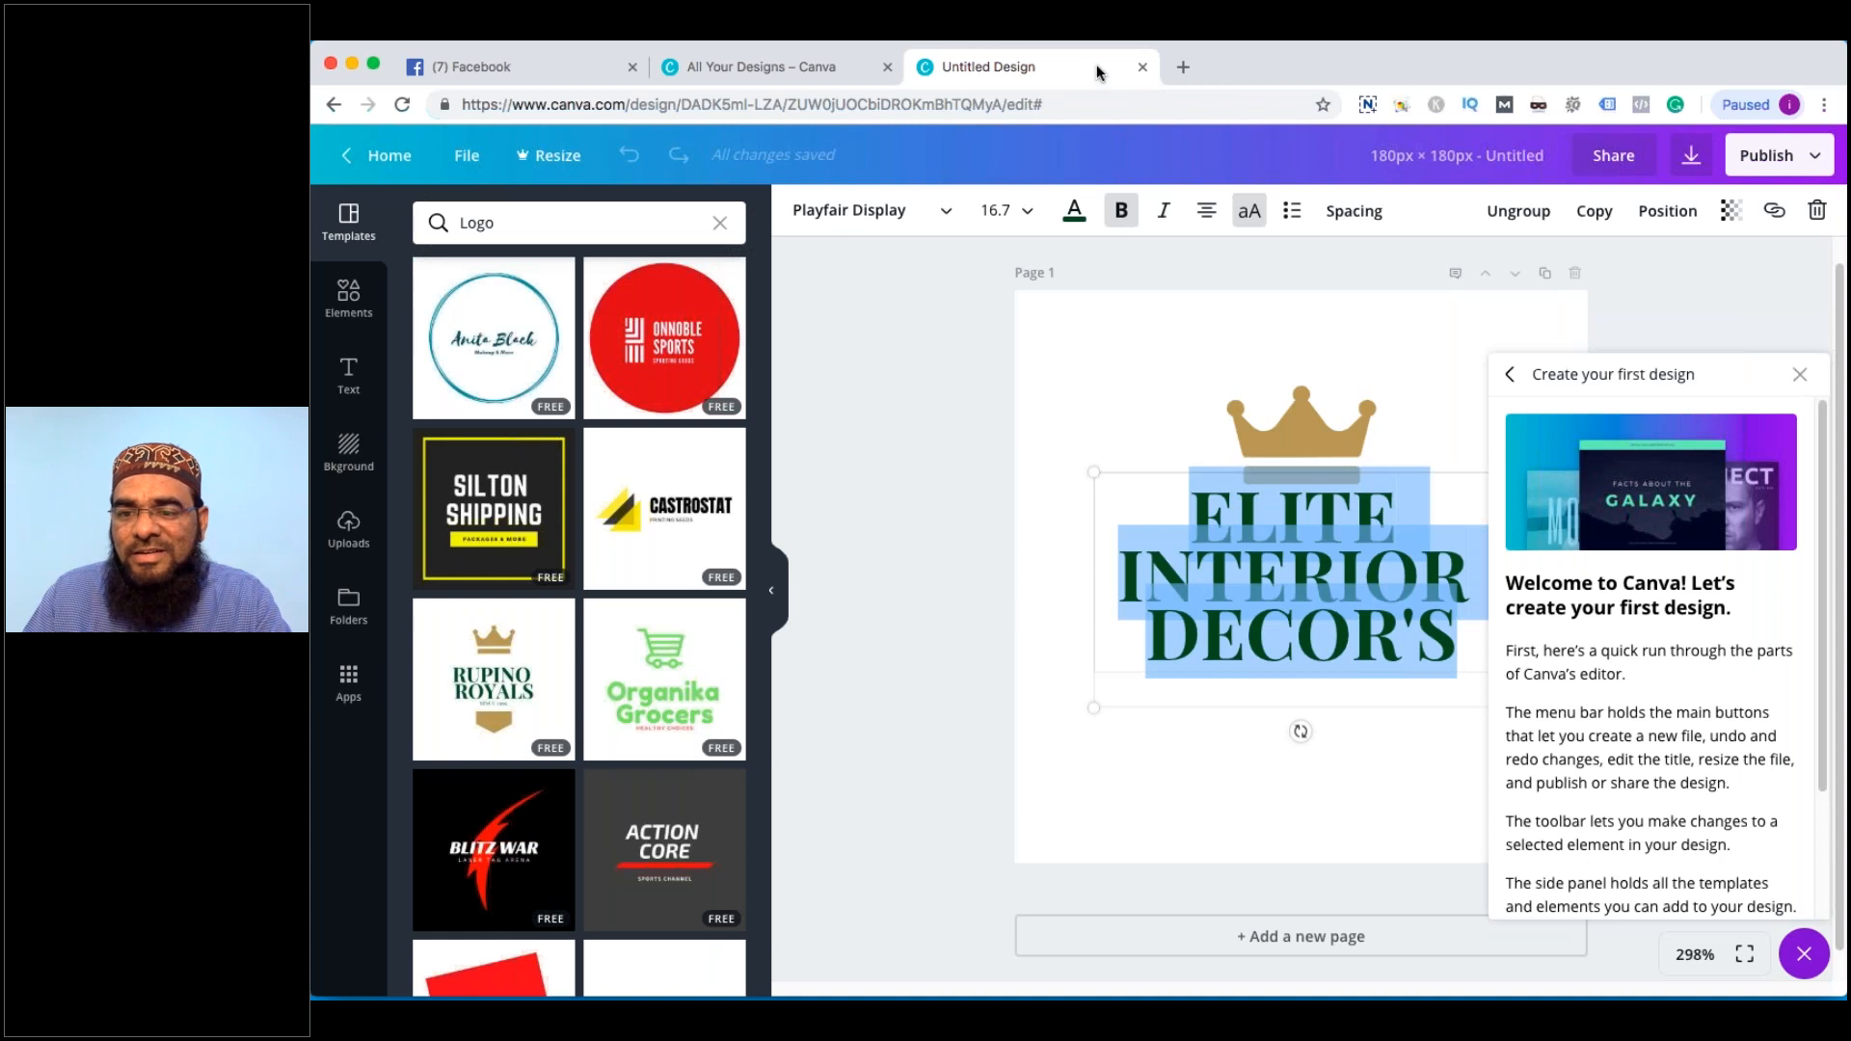
left_click(1800, 375)
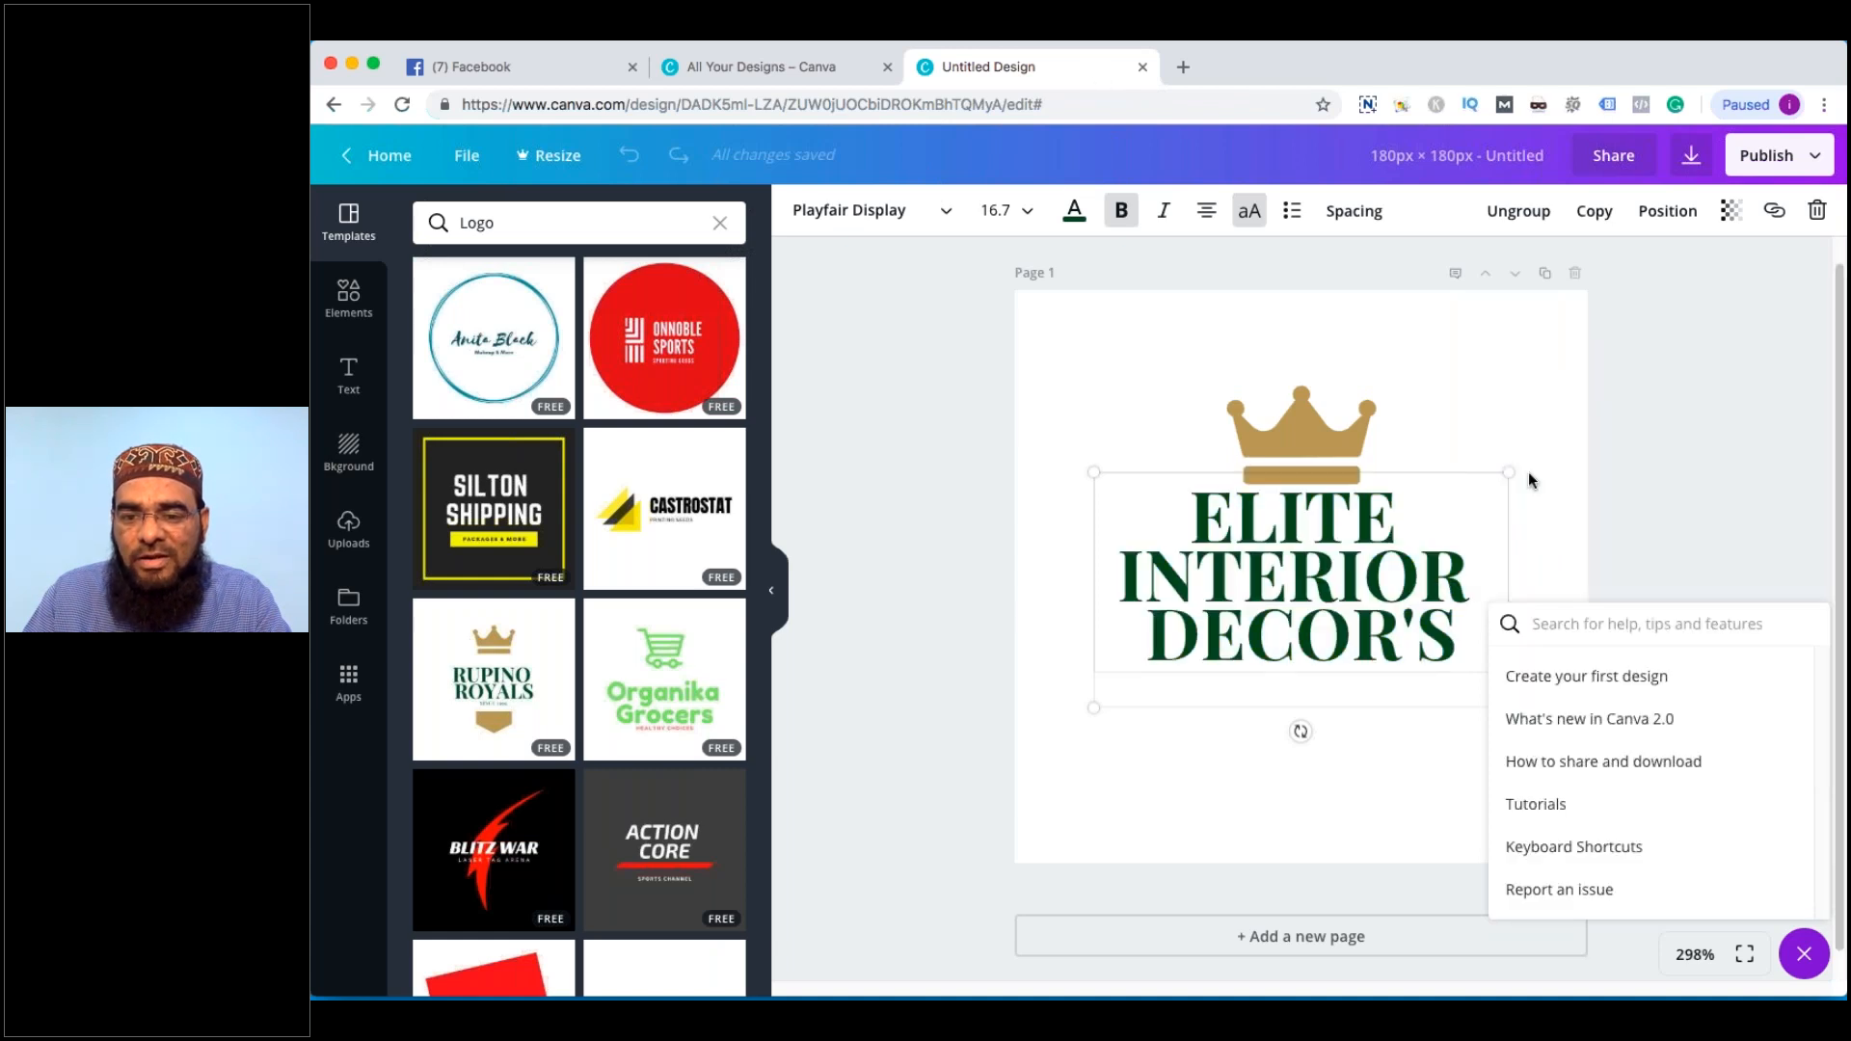
Shrink the heading box, set font size 14 and tighten the line height
left_click_drag(1500, 488, 1433, 504)
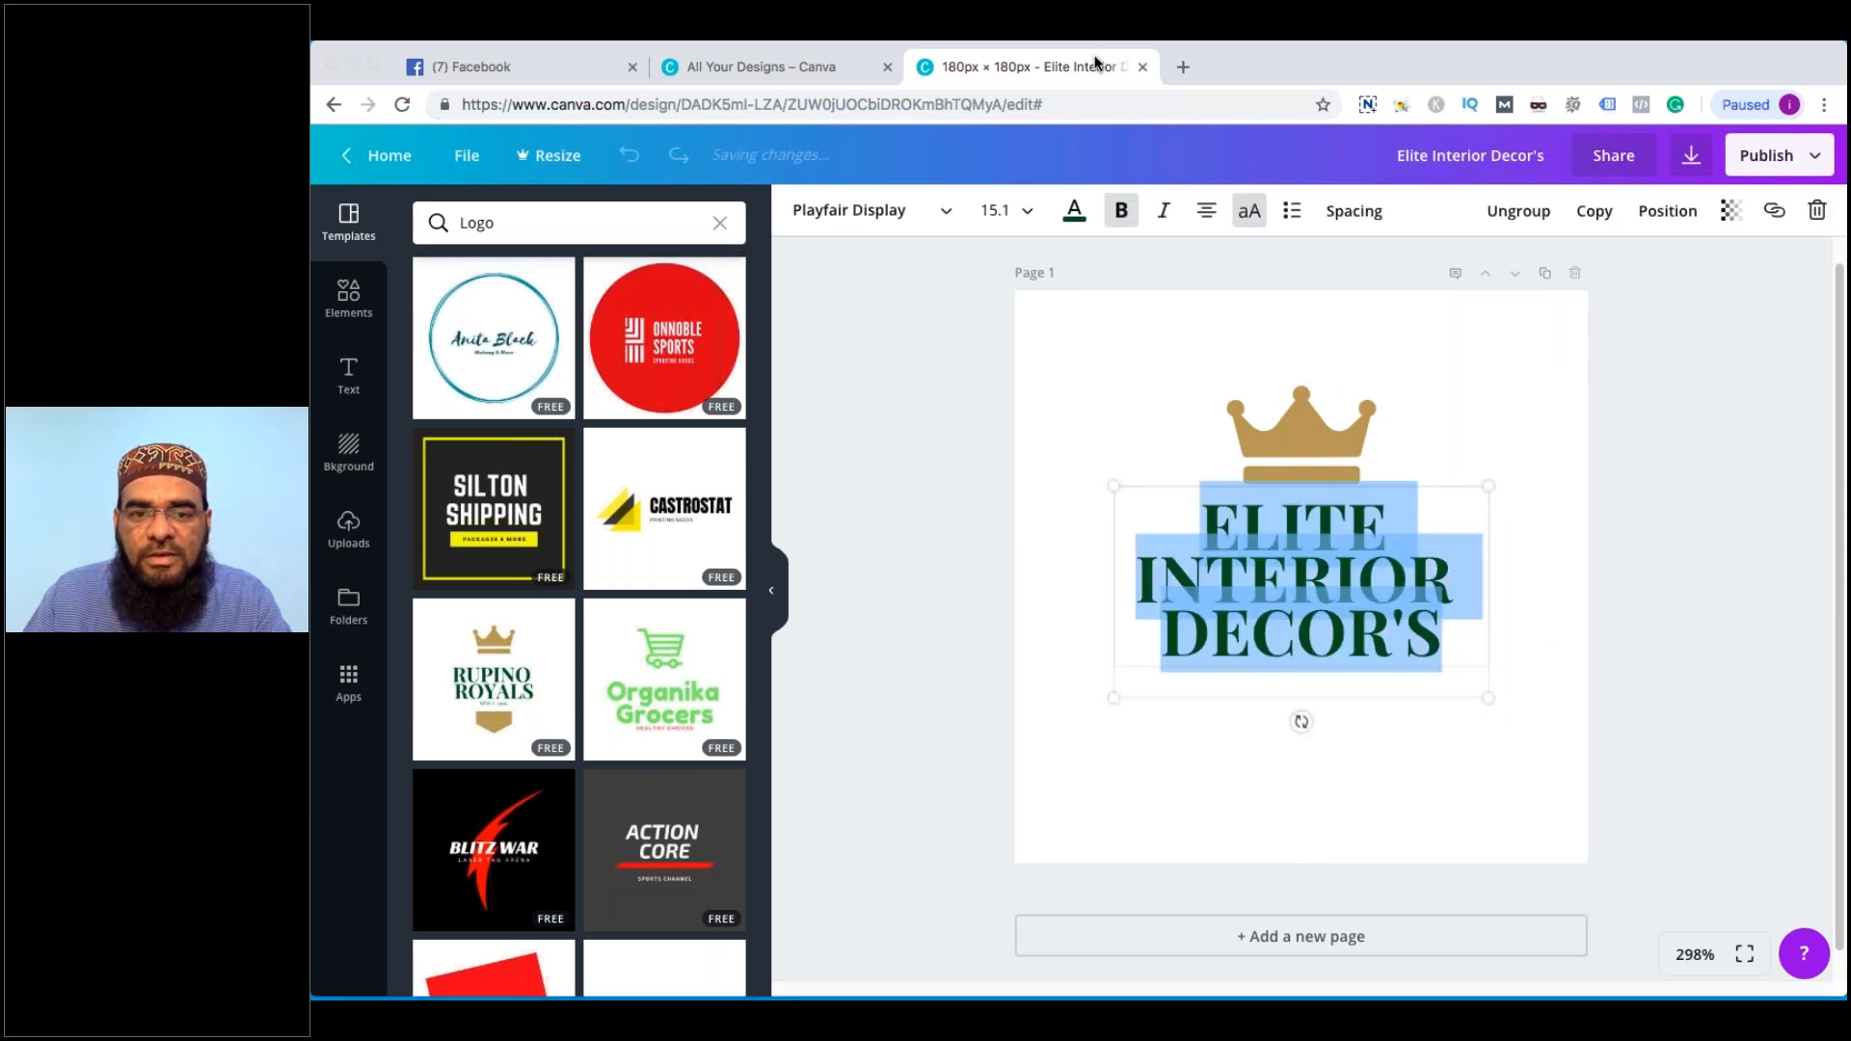
left_click(998, 211)
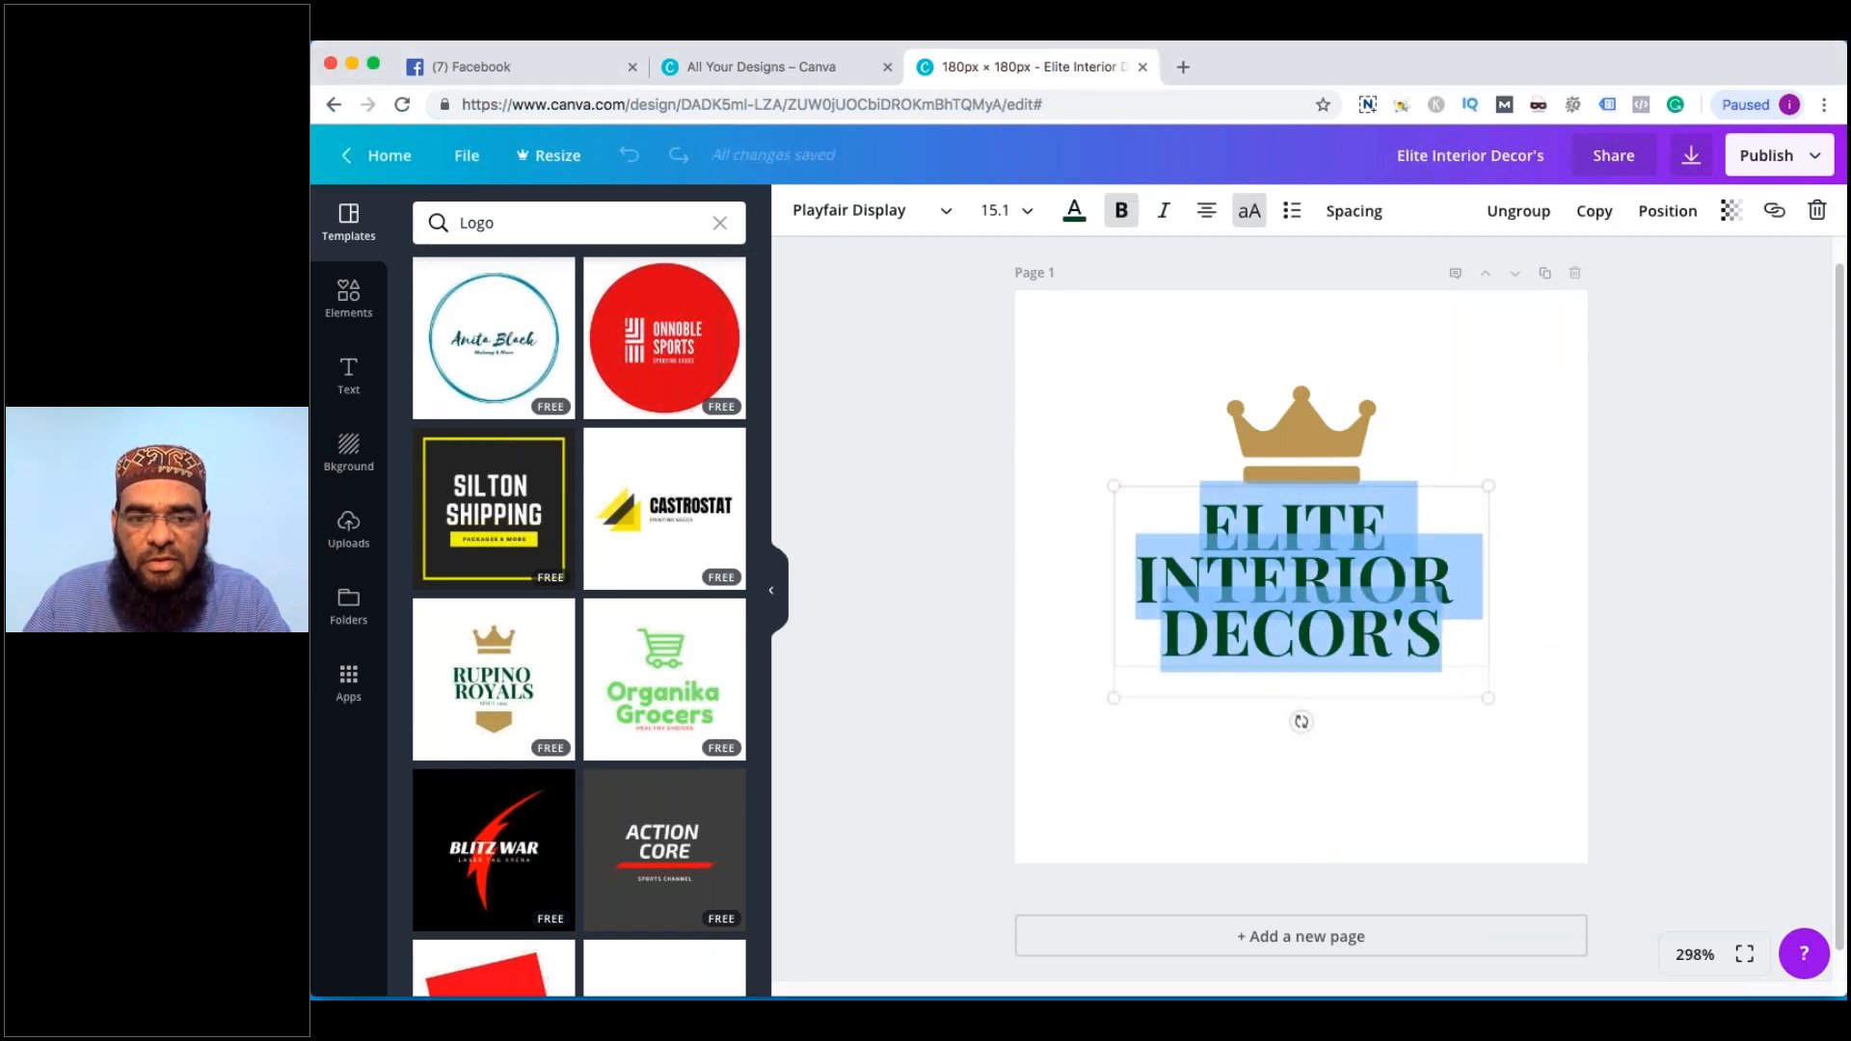
left_click(1021, 440)
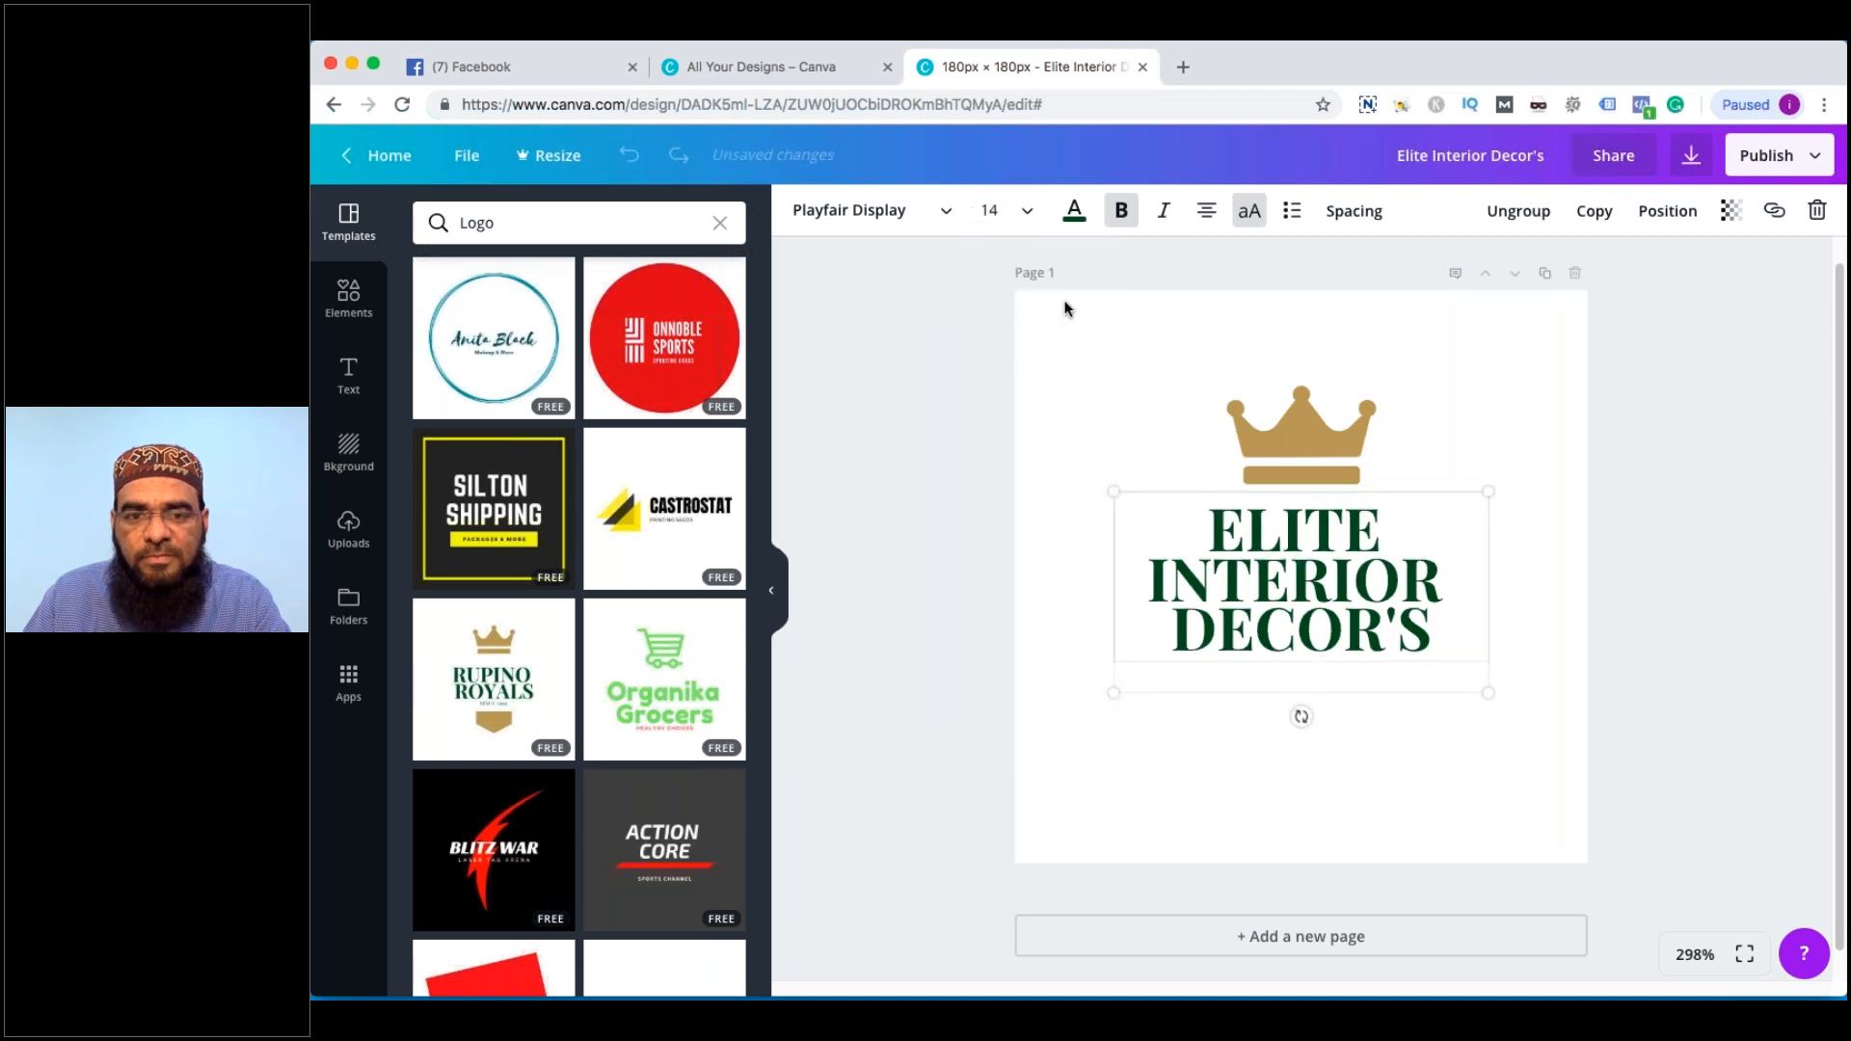
left_click(1353, 224)
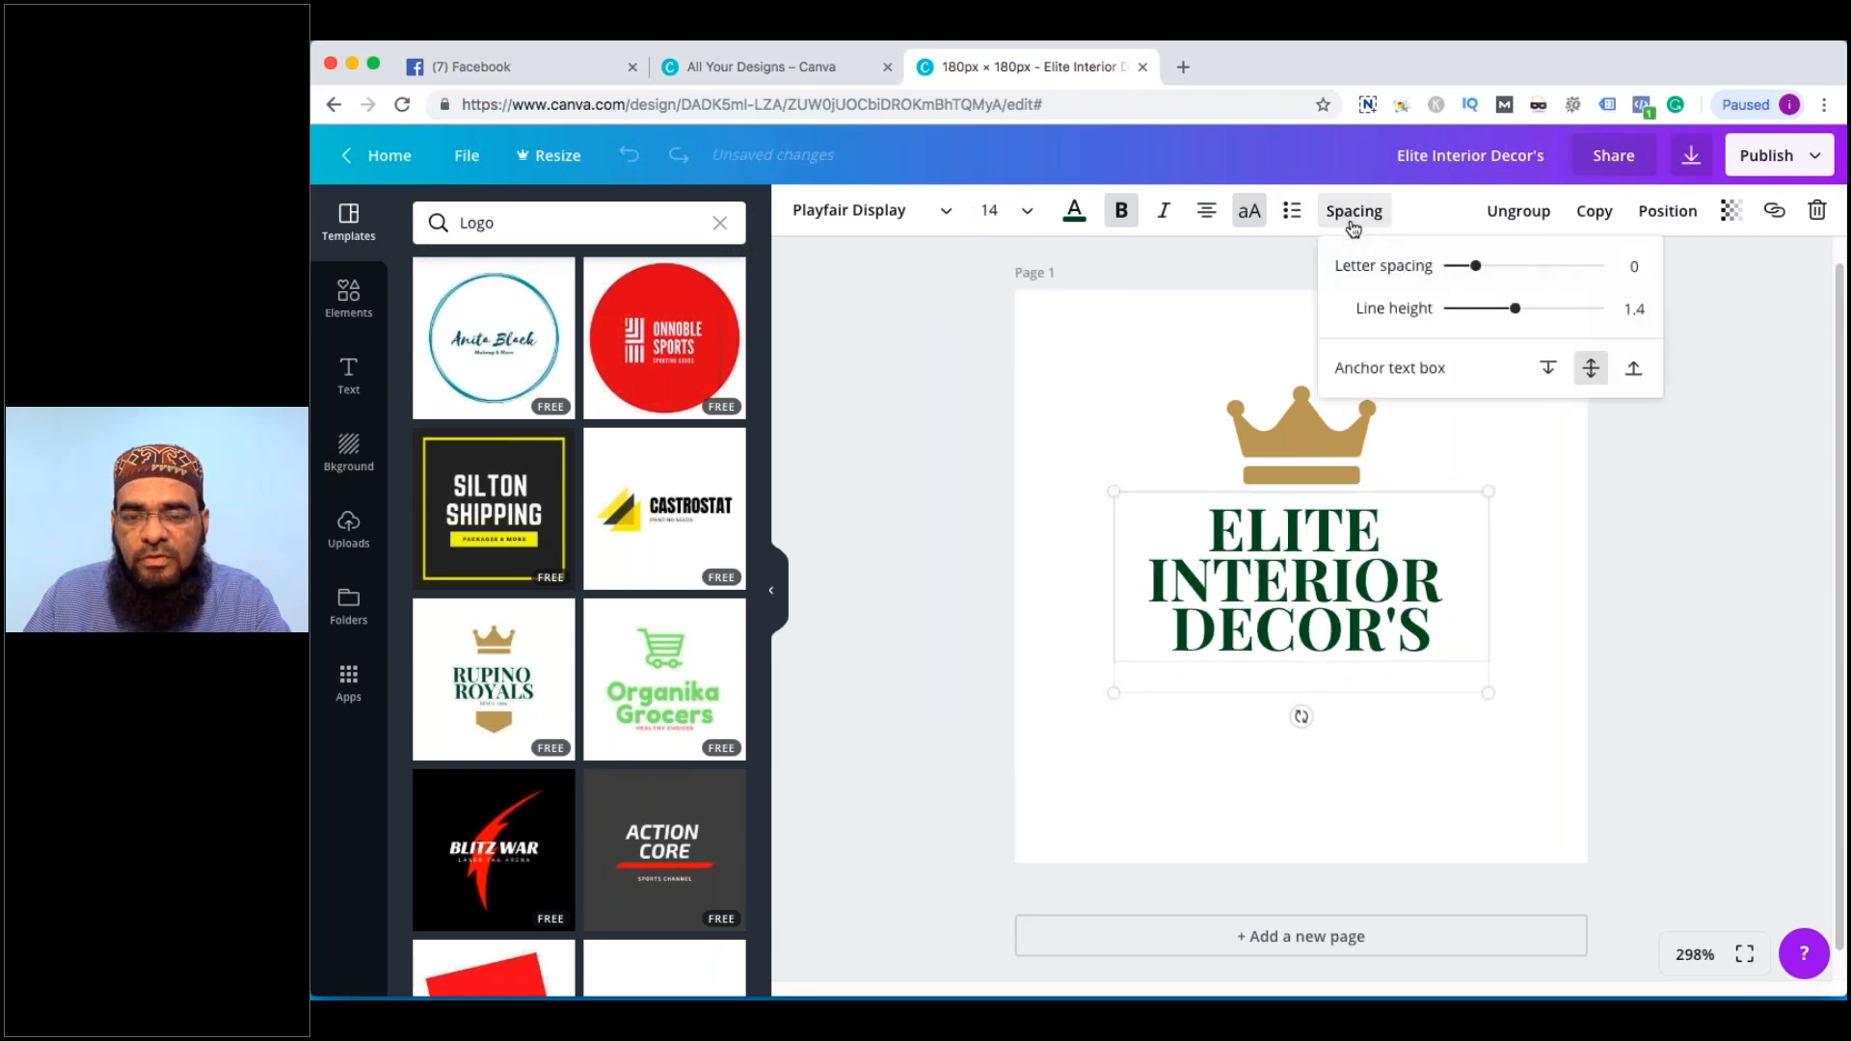
left_click(1510, 309)
left_click_drag(1509, 312, 1485, 310)
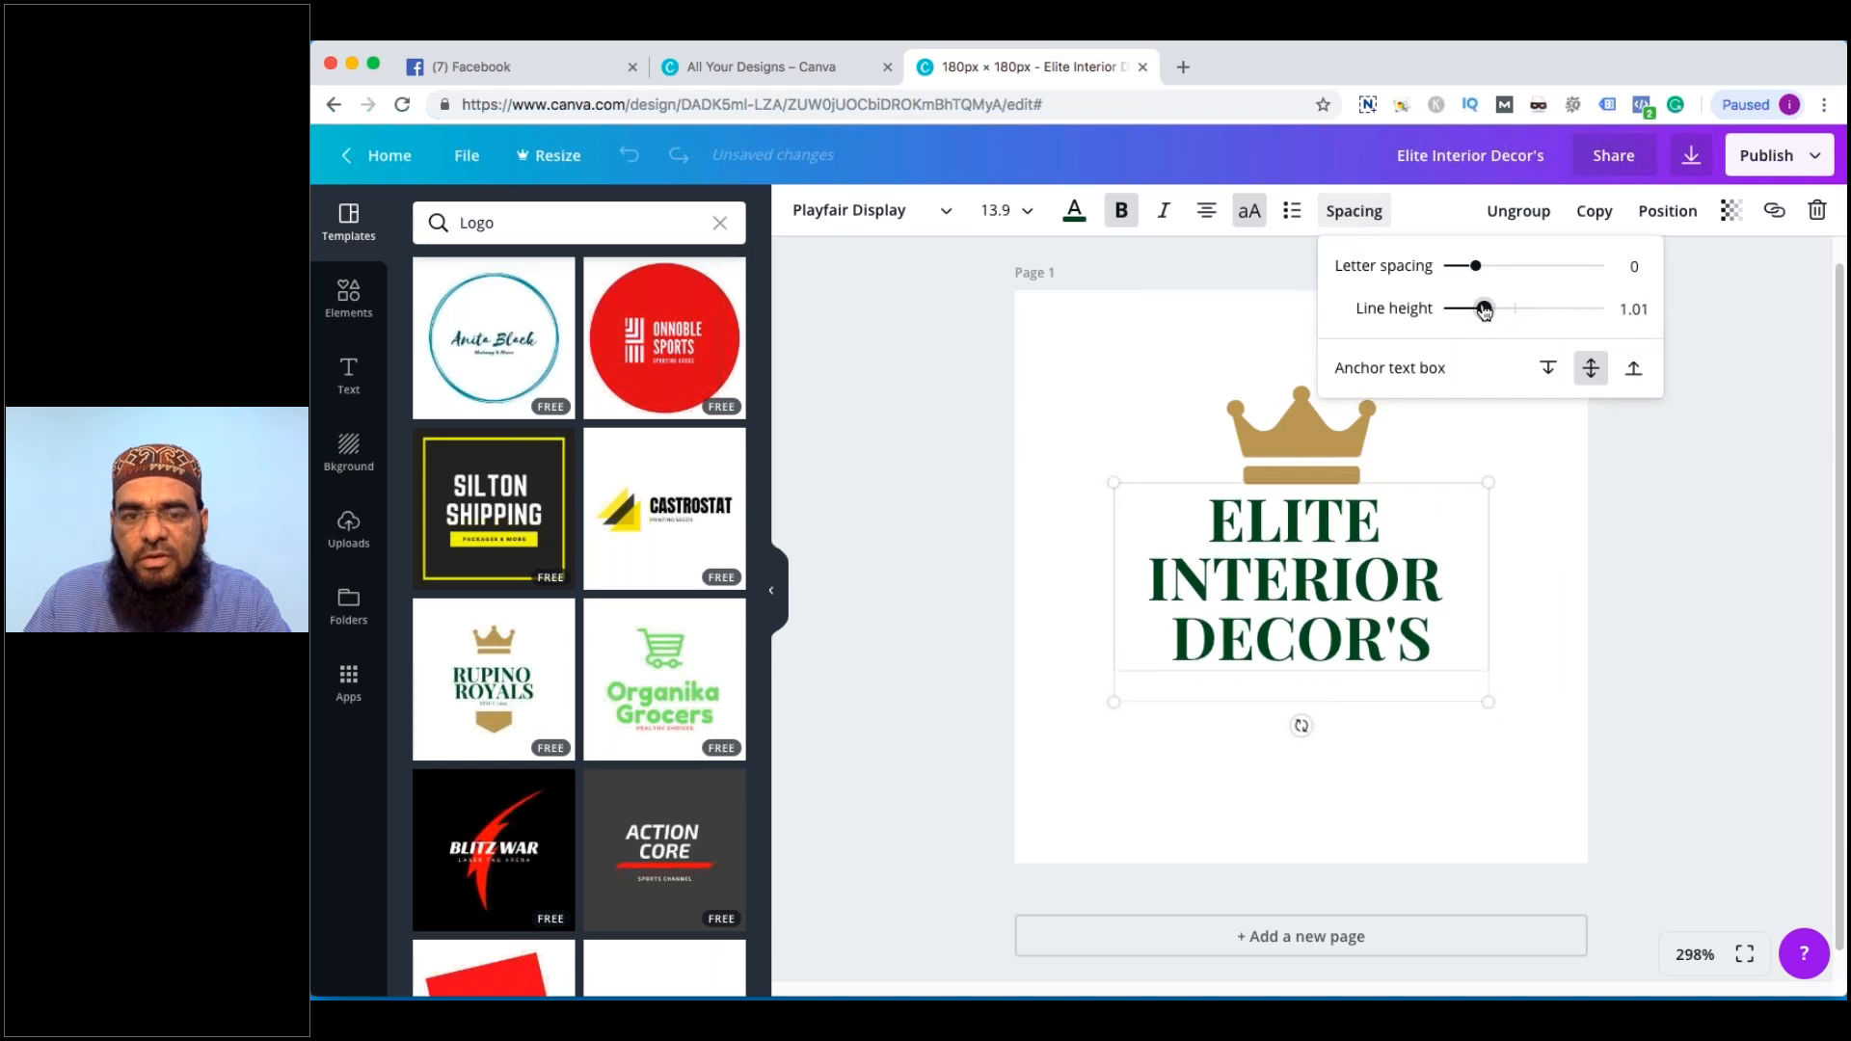
Colour the ELITE INTERIOR DECOR'S heading orange
triple_click(1207, 527)
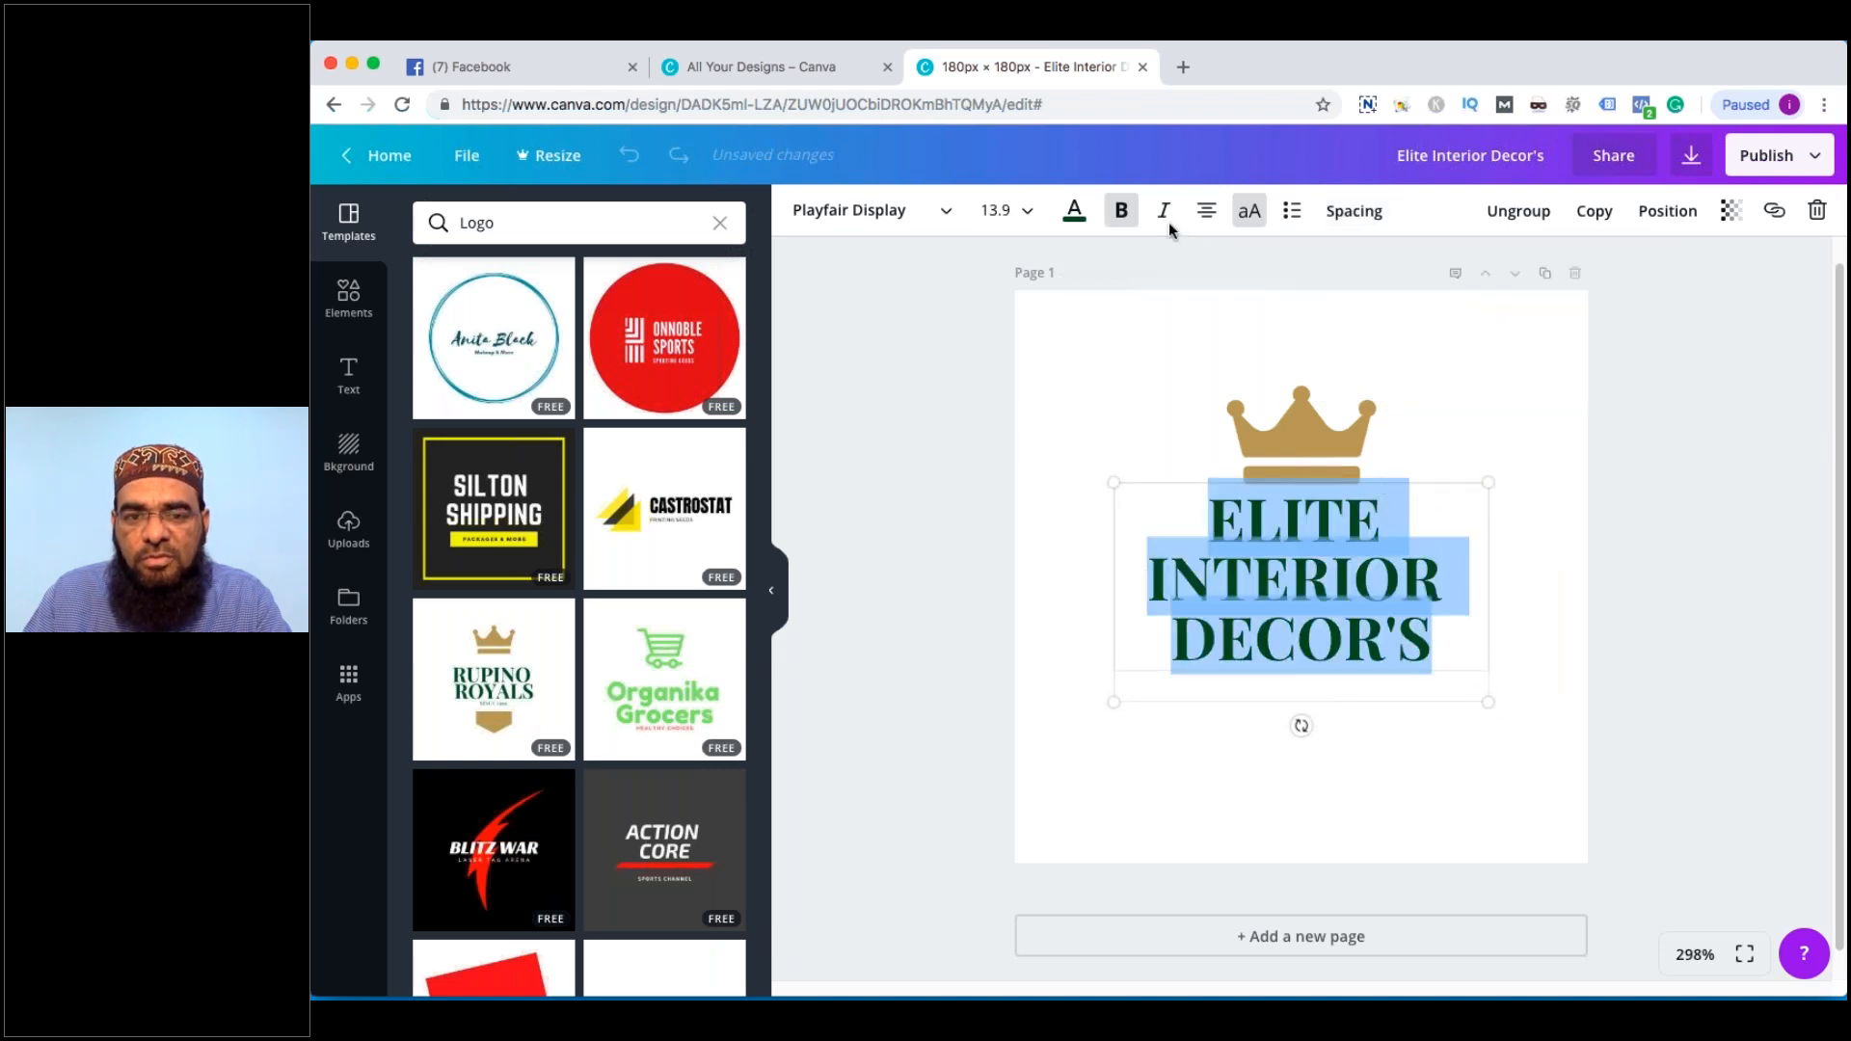
left_click(1074, 211)
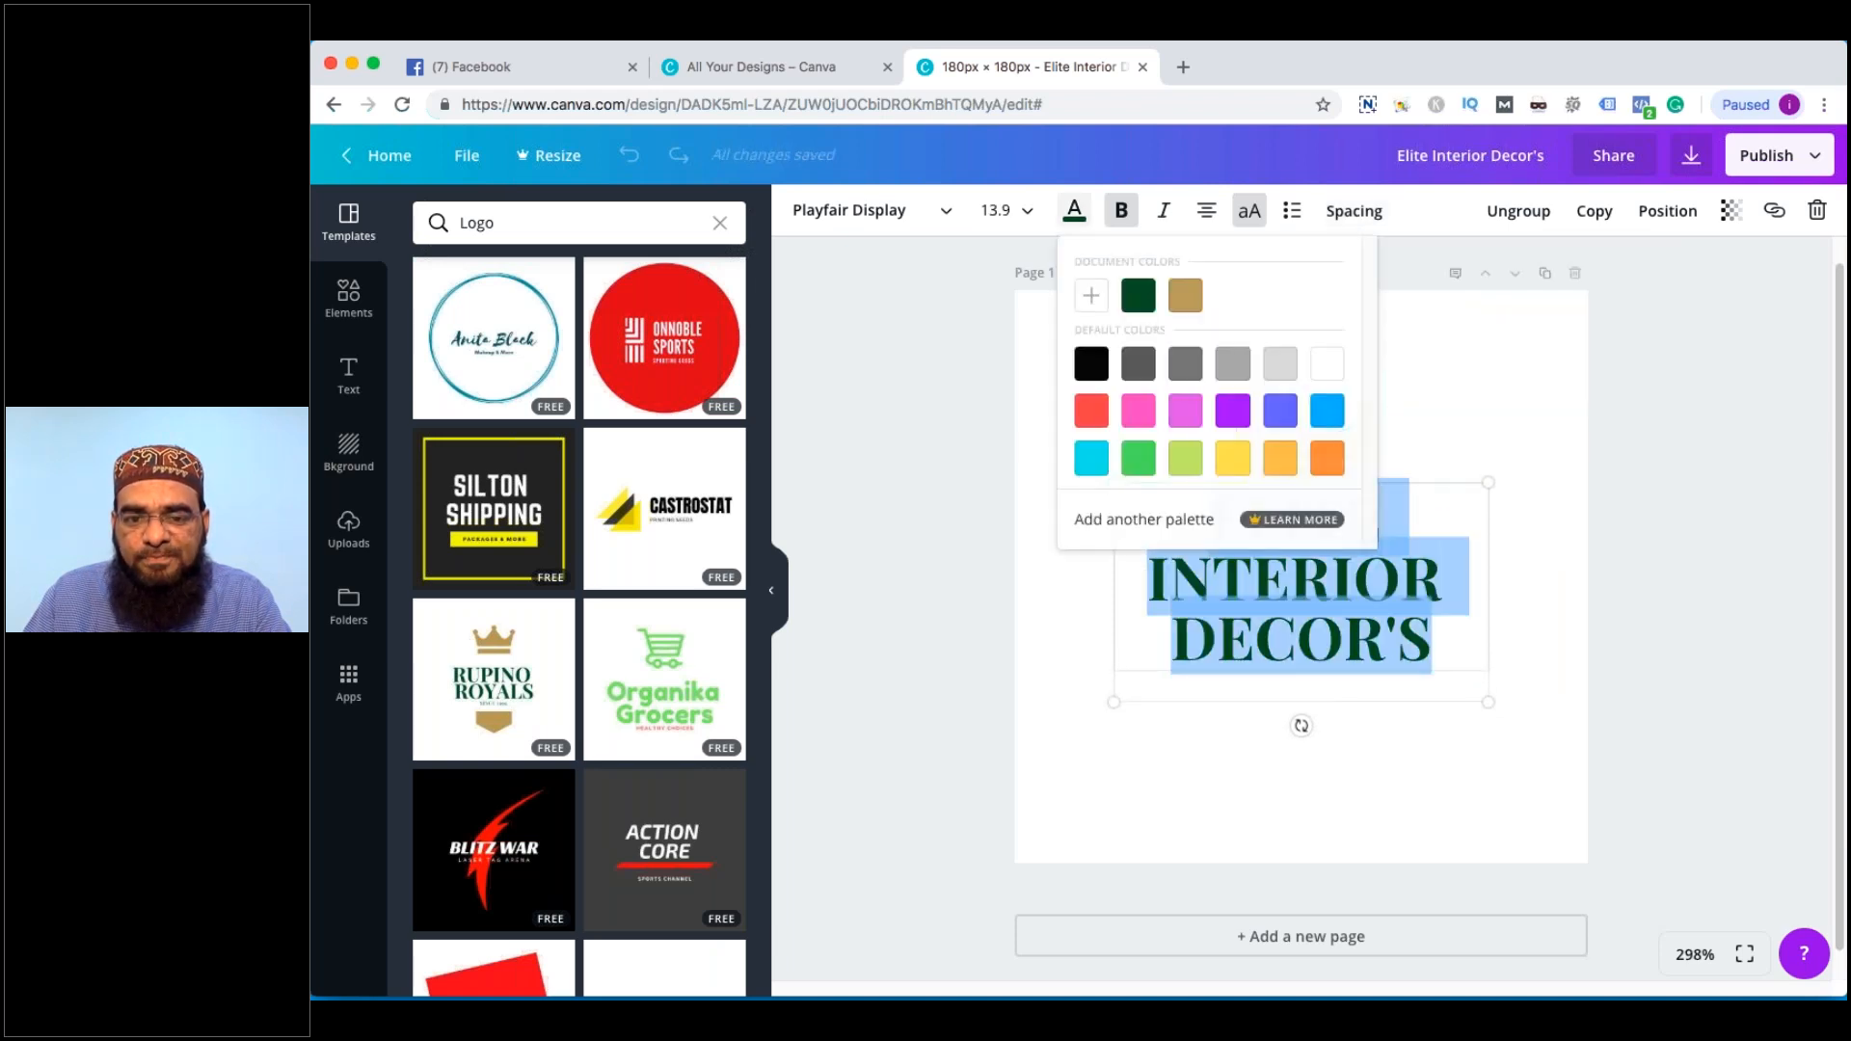
left_click(1280, 458)
left_click(1326, 458)
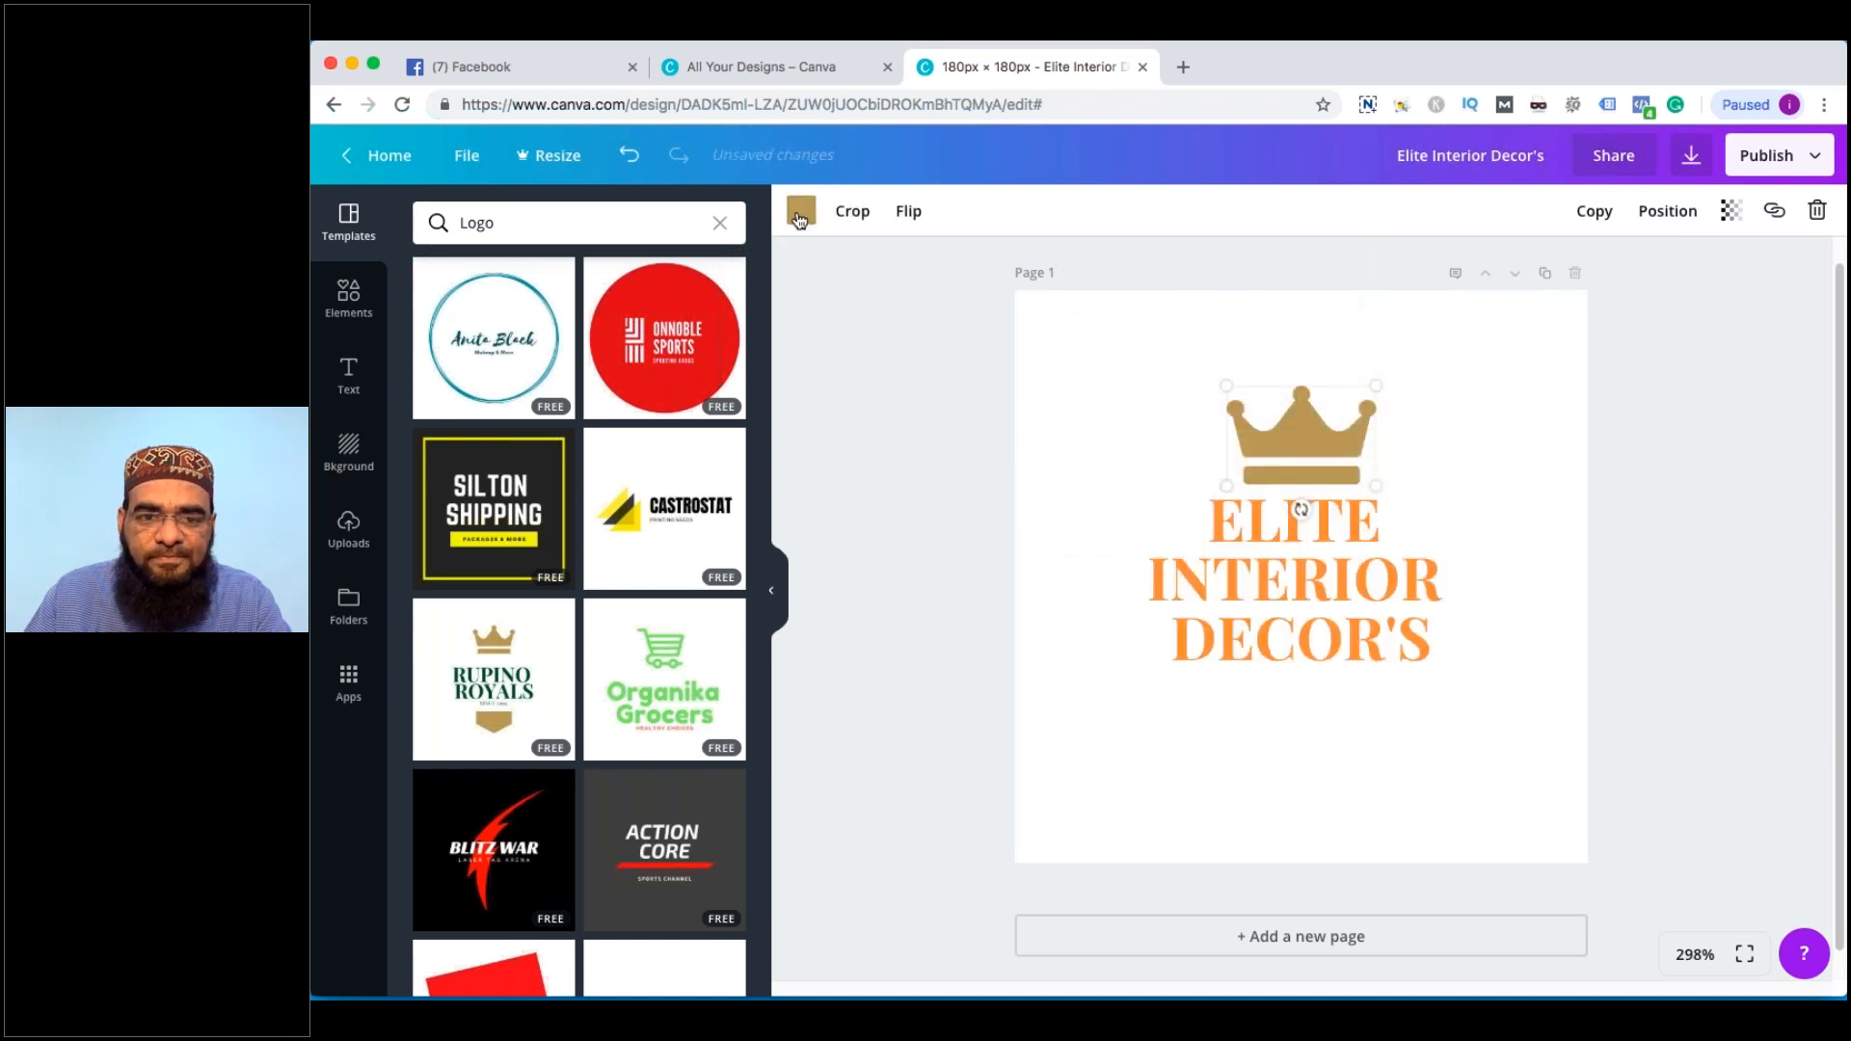
Recolour the crown yellow
left_click(802, 210)
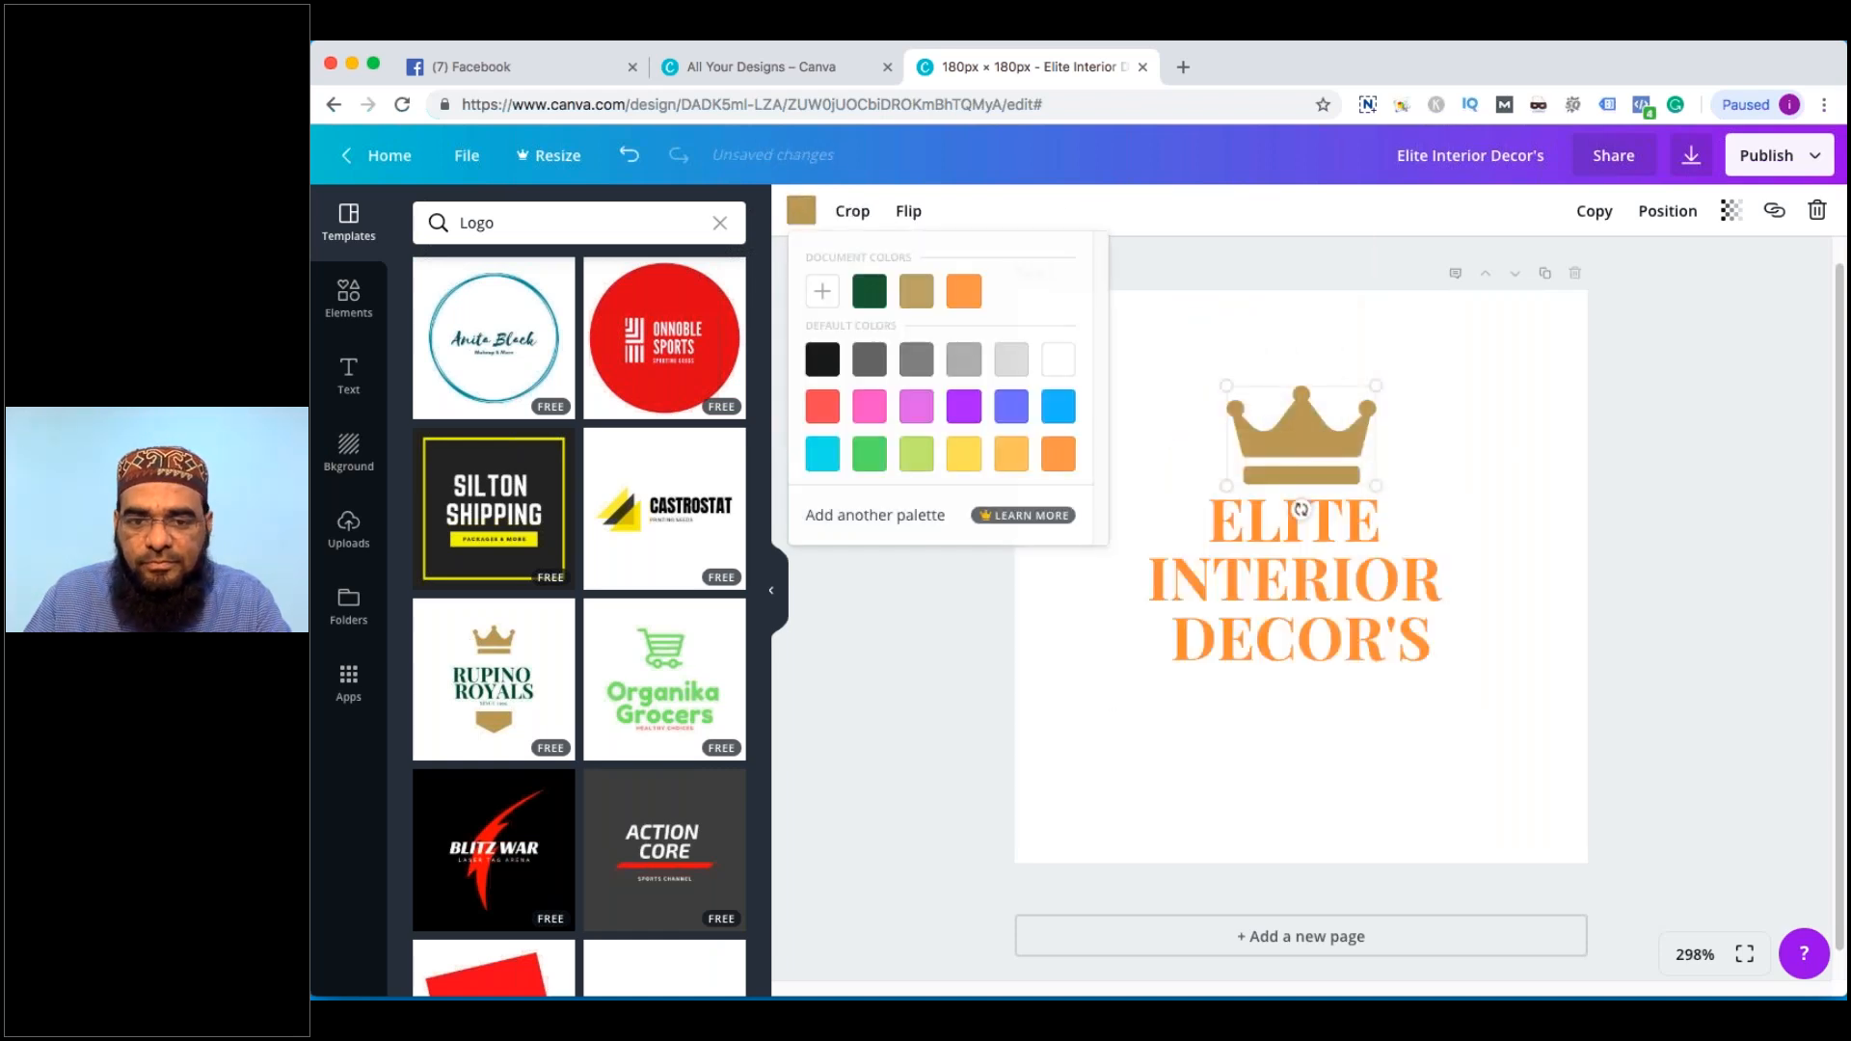
left_click(1011, 453)
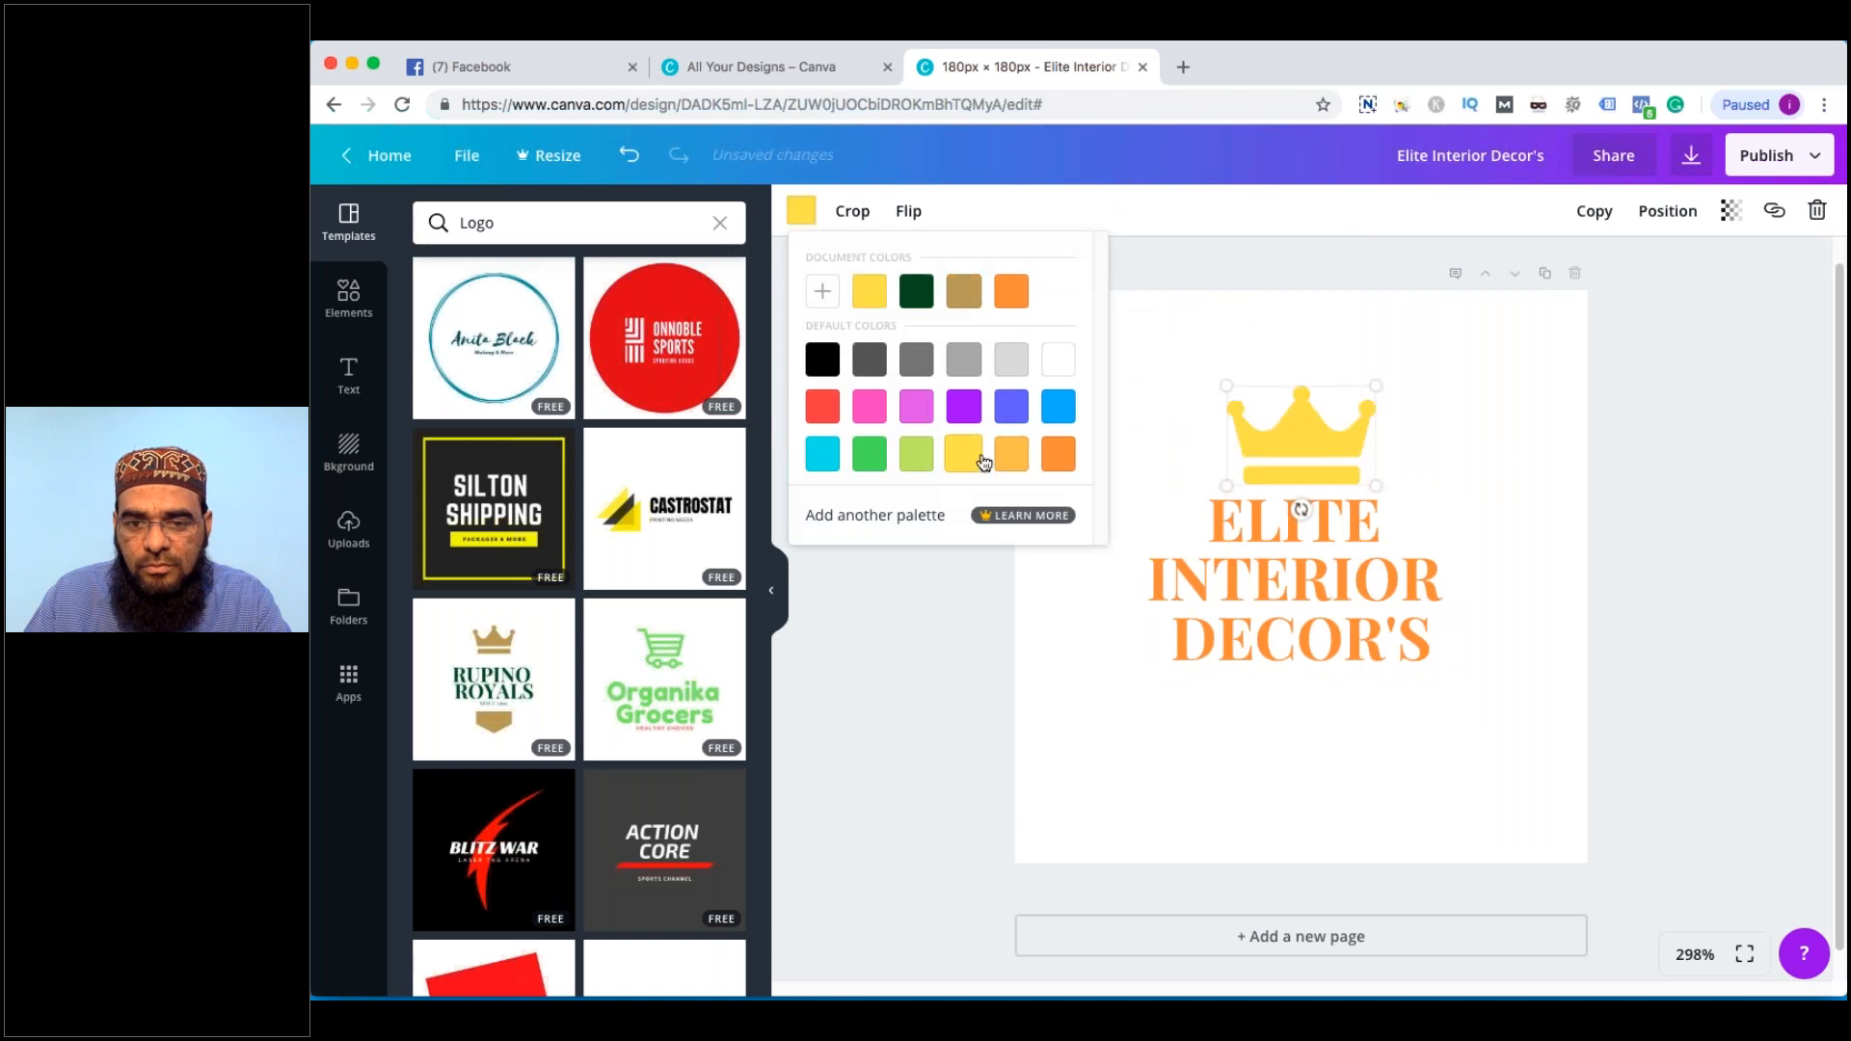
left_click(963, 453)
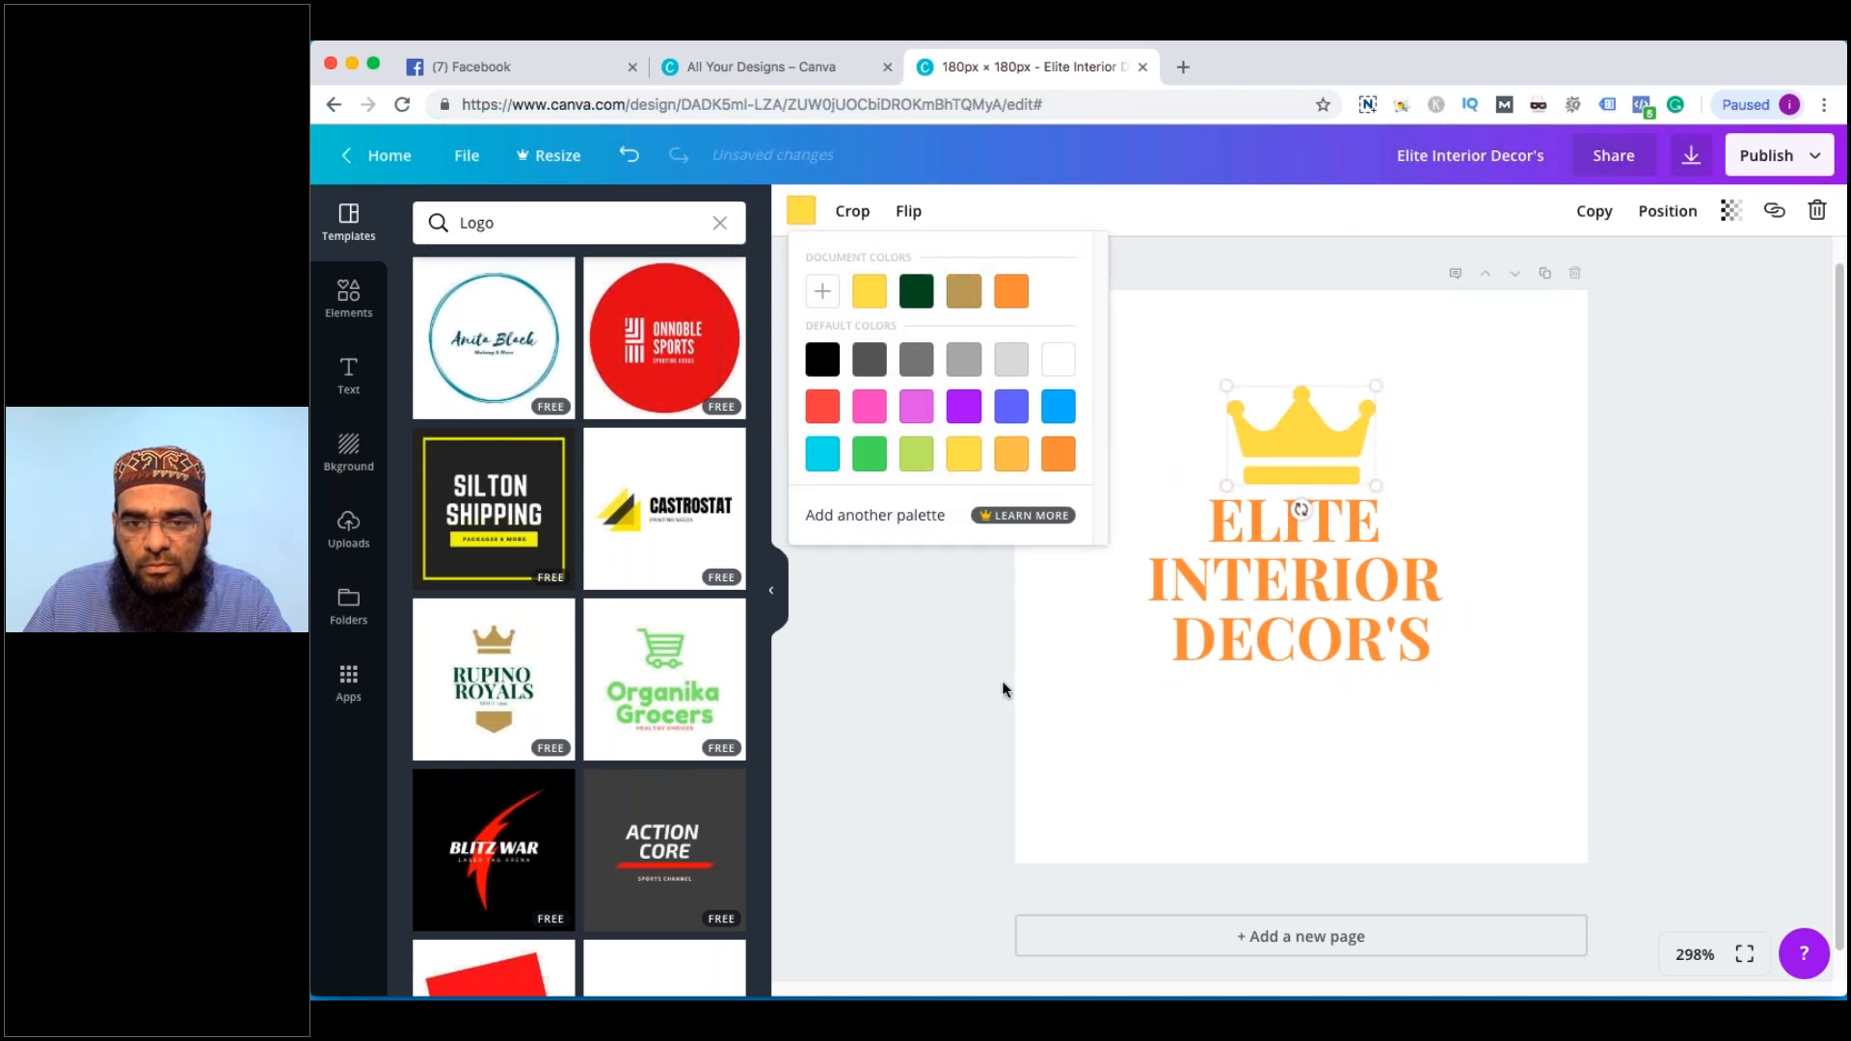
left_click(1003, 681)
left_click(1379, 596)
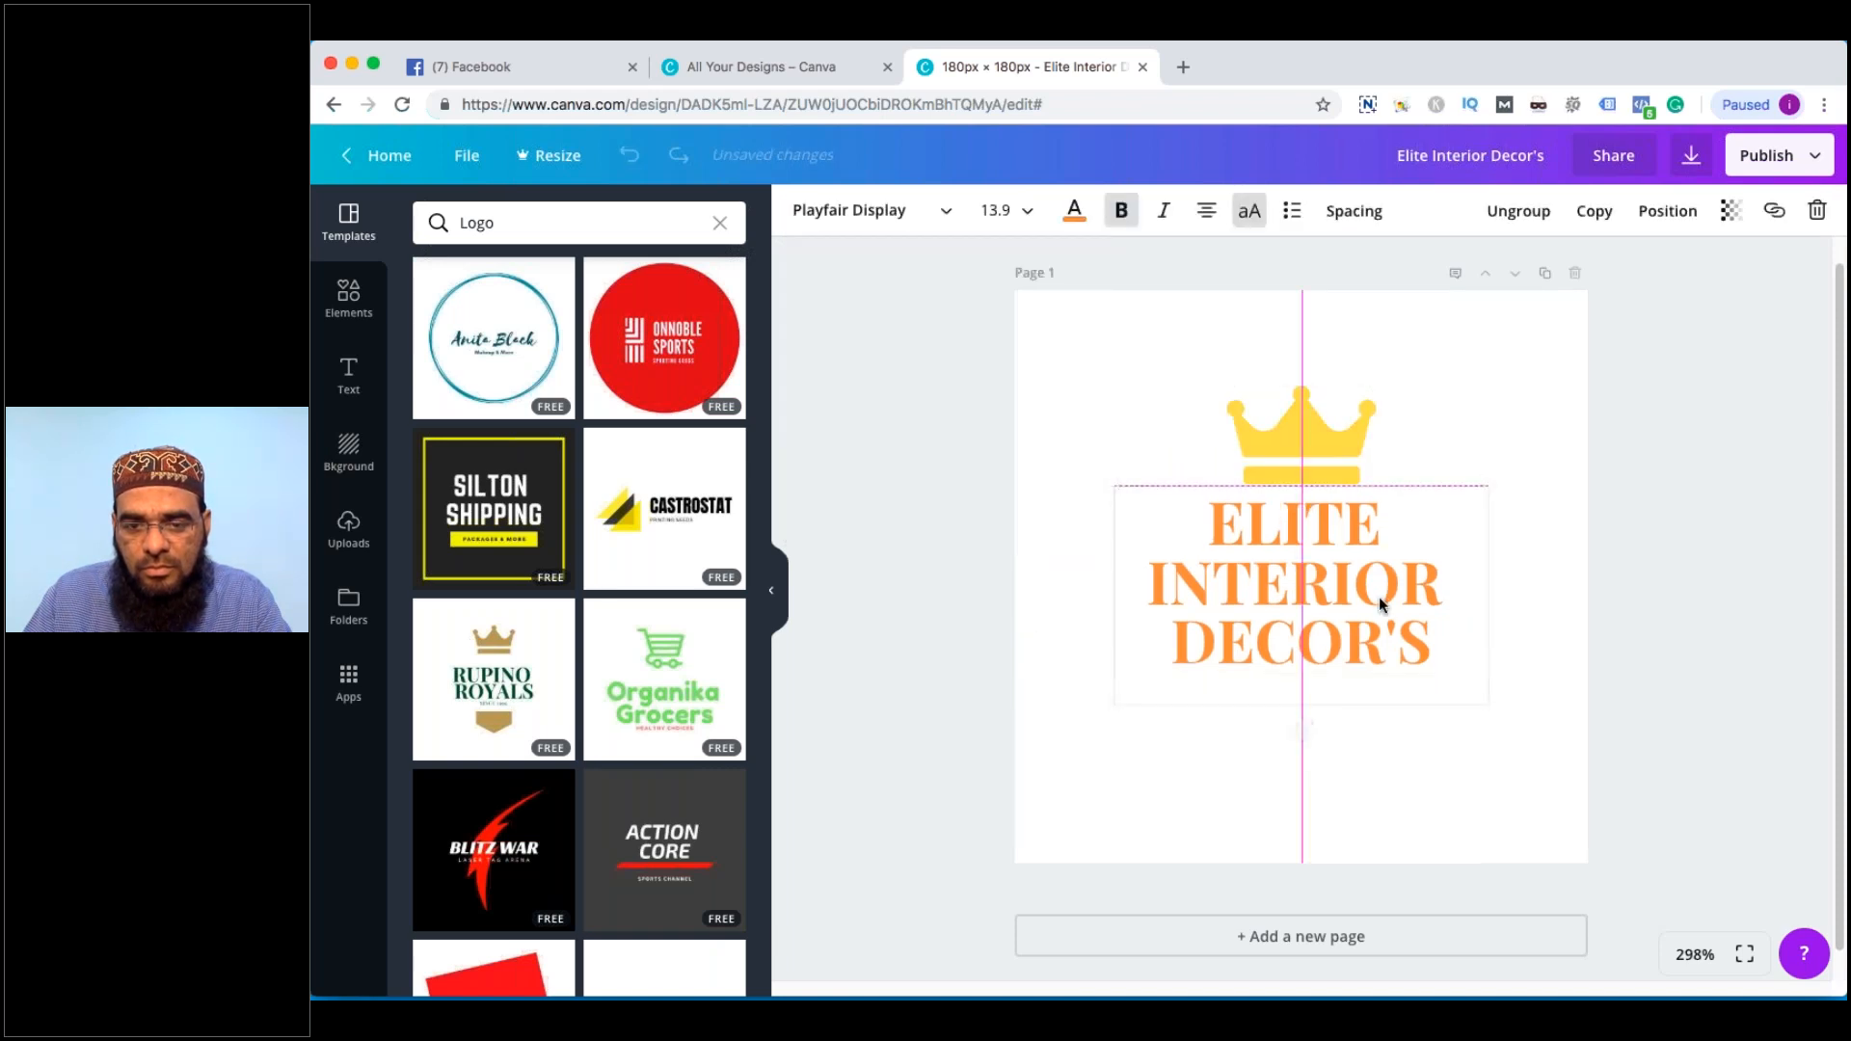
left_click(1175, 385)
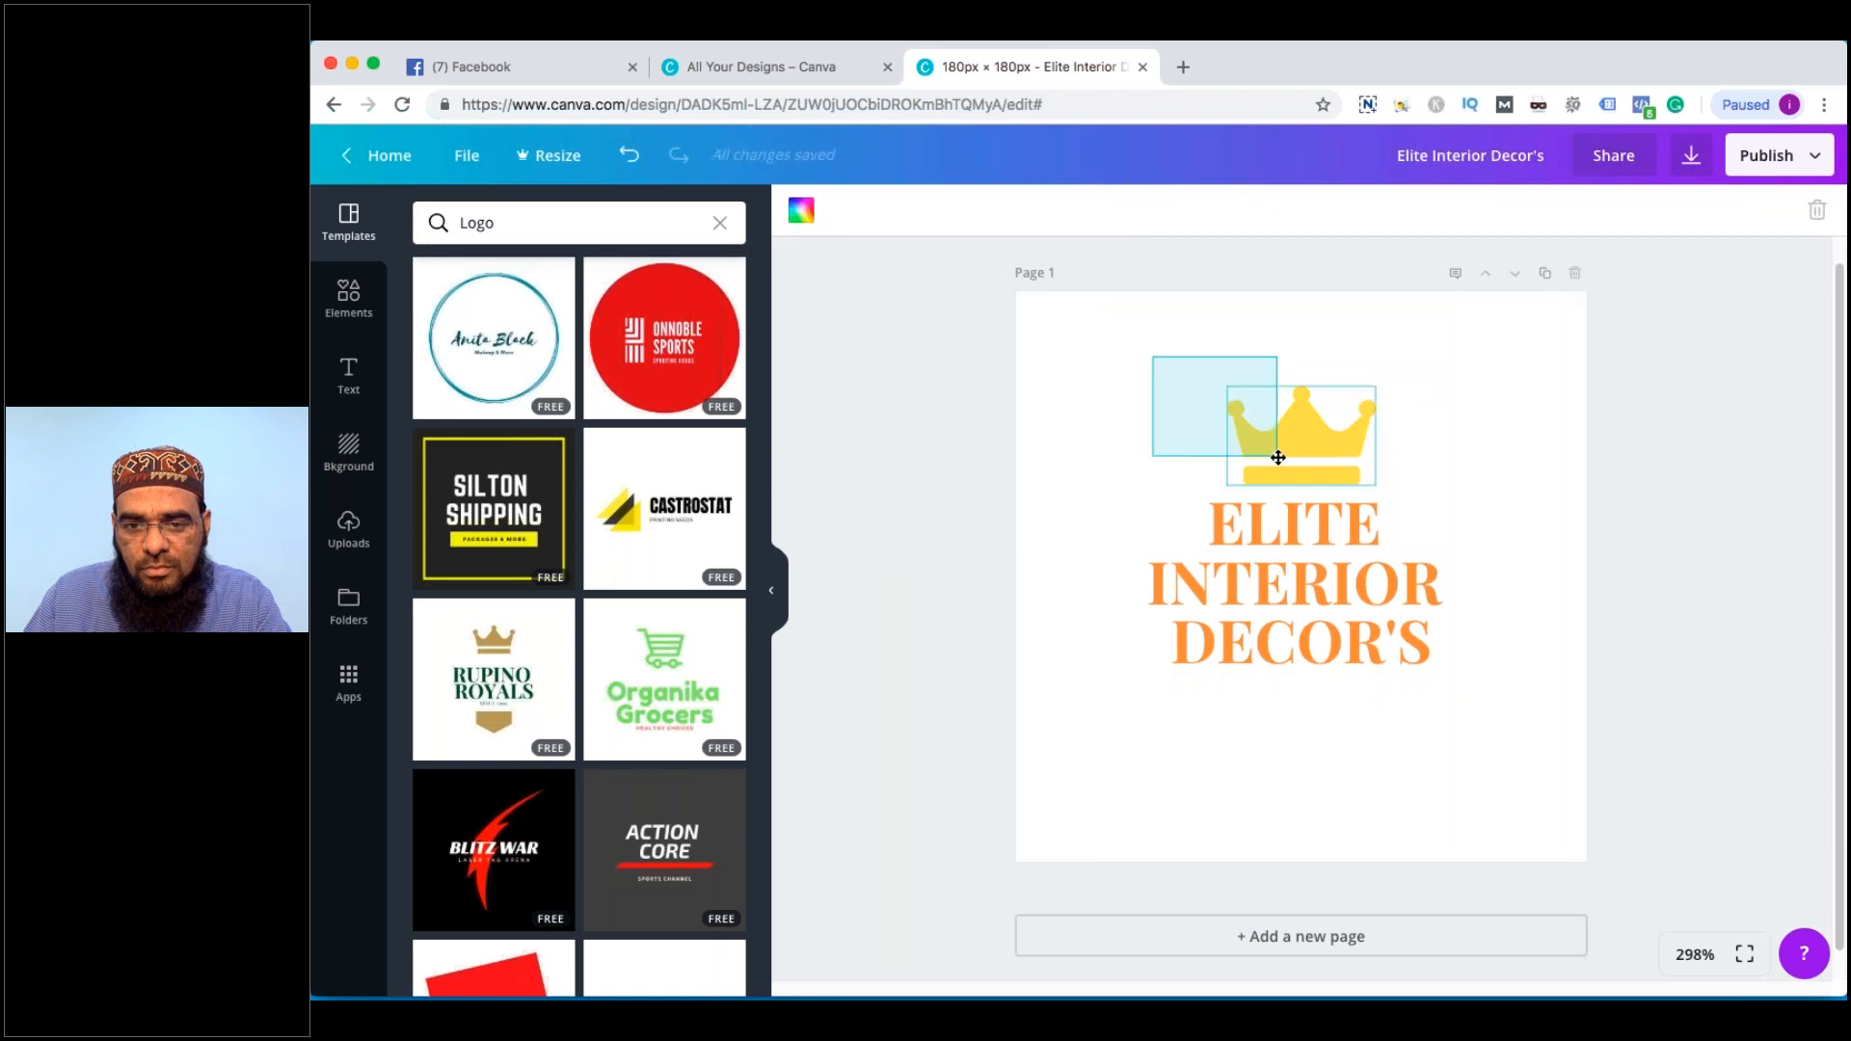
Set the logo heading to size 12 in Advent Pro Bold
double_click(1298, 634)
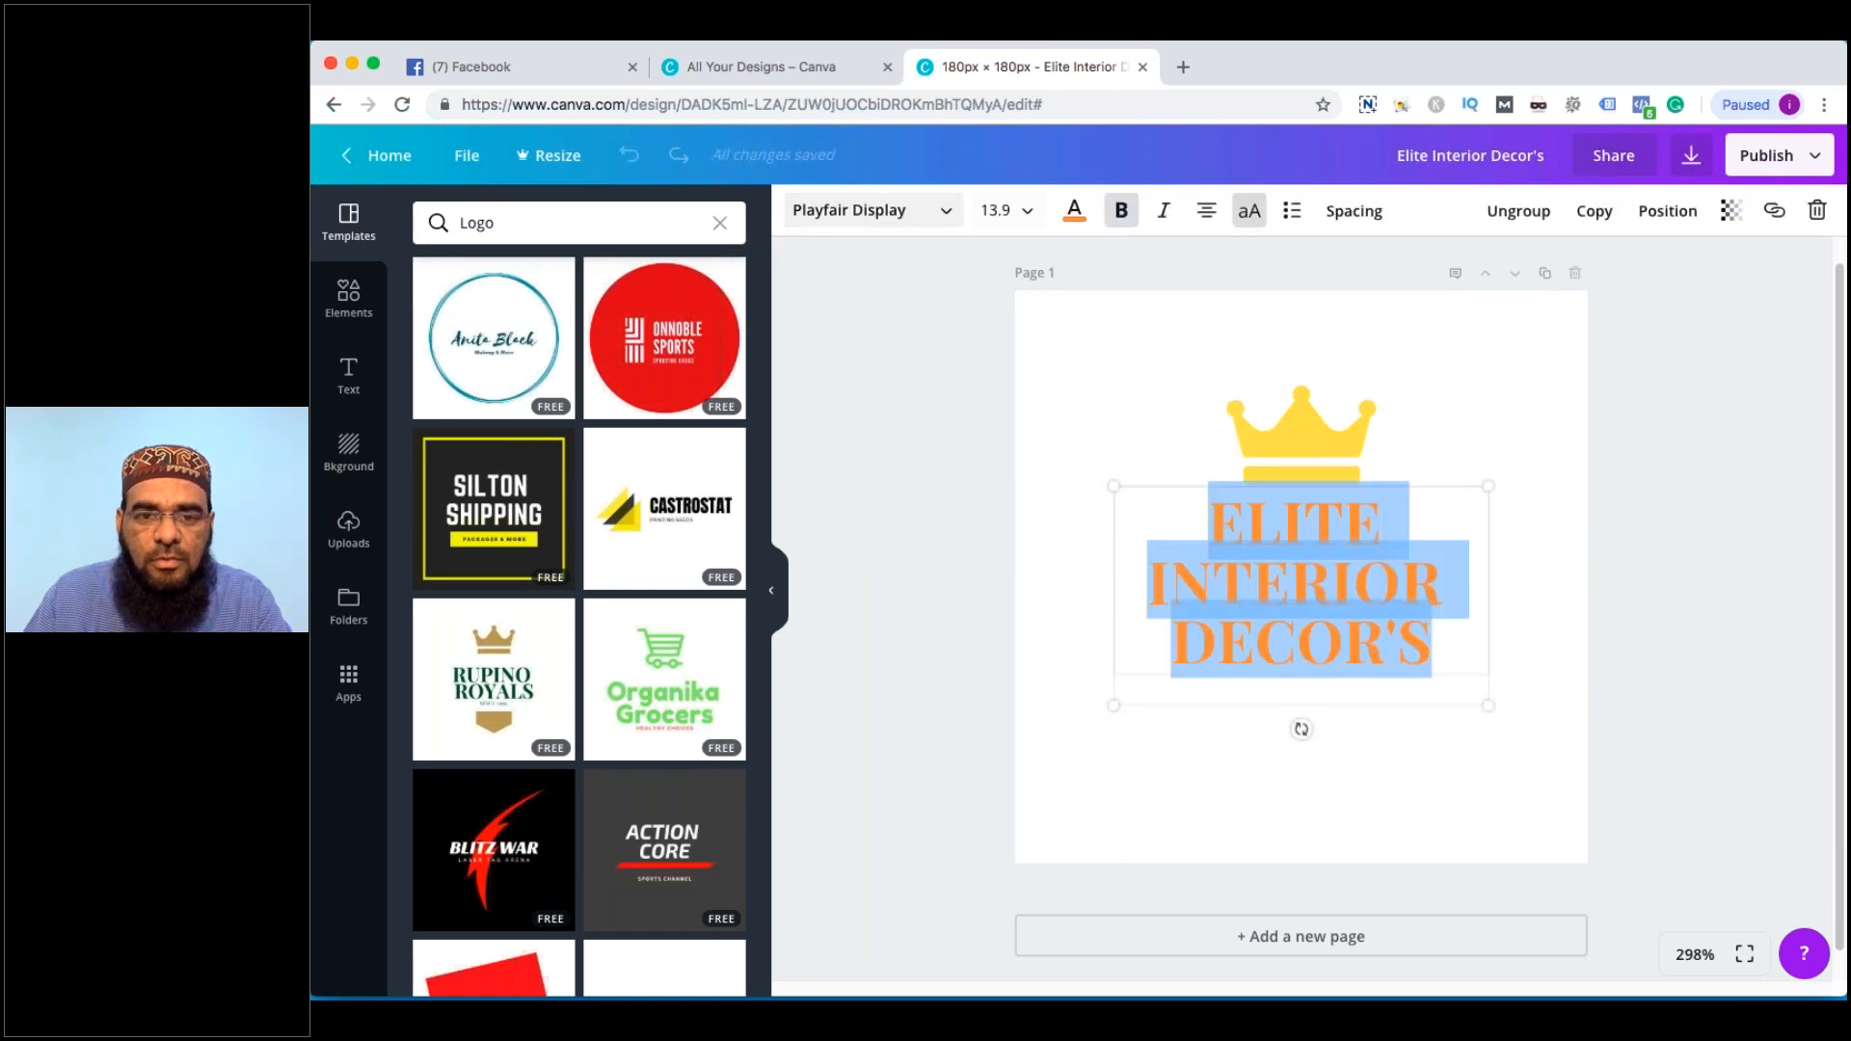
left_click(998, 210)
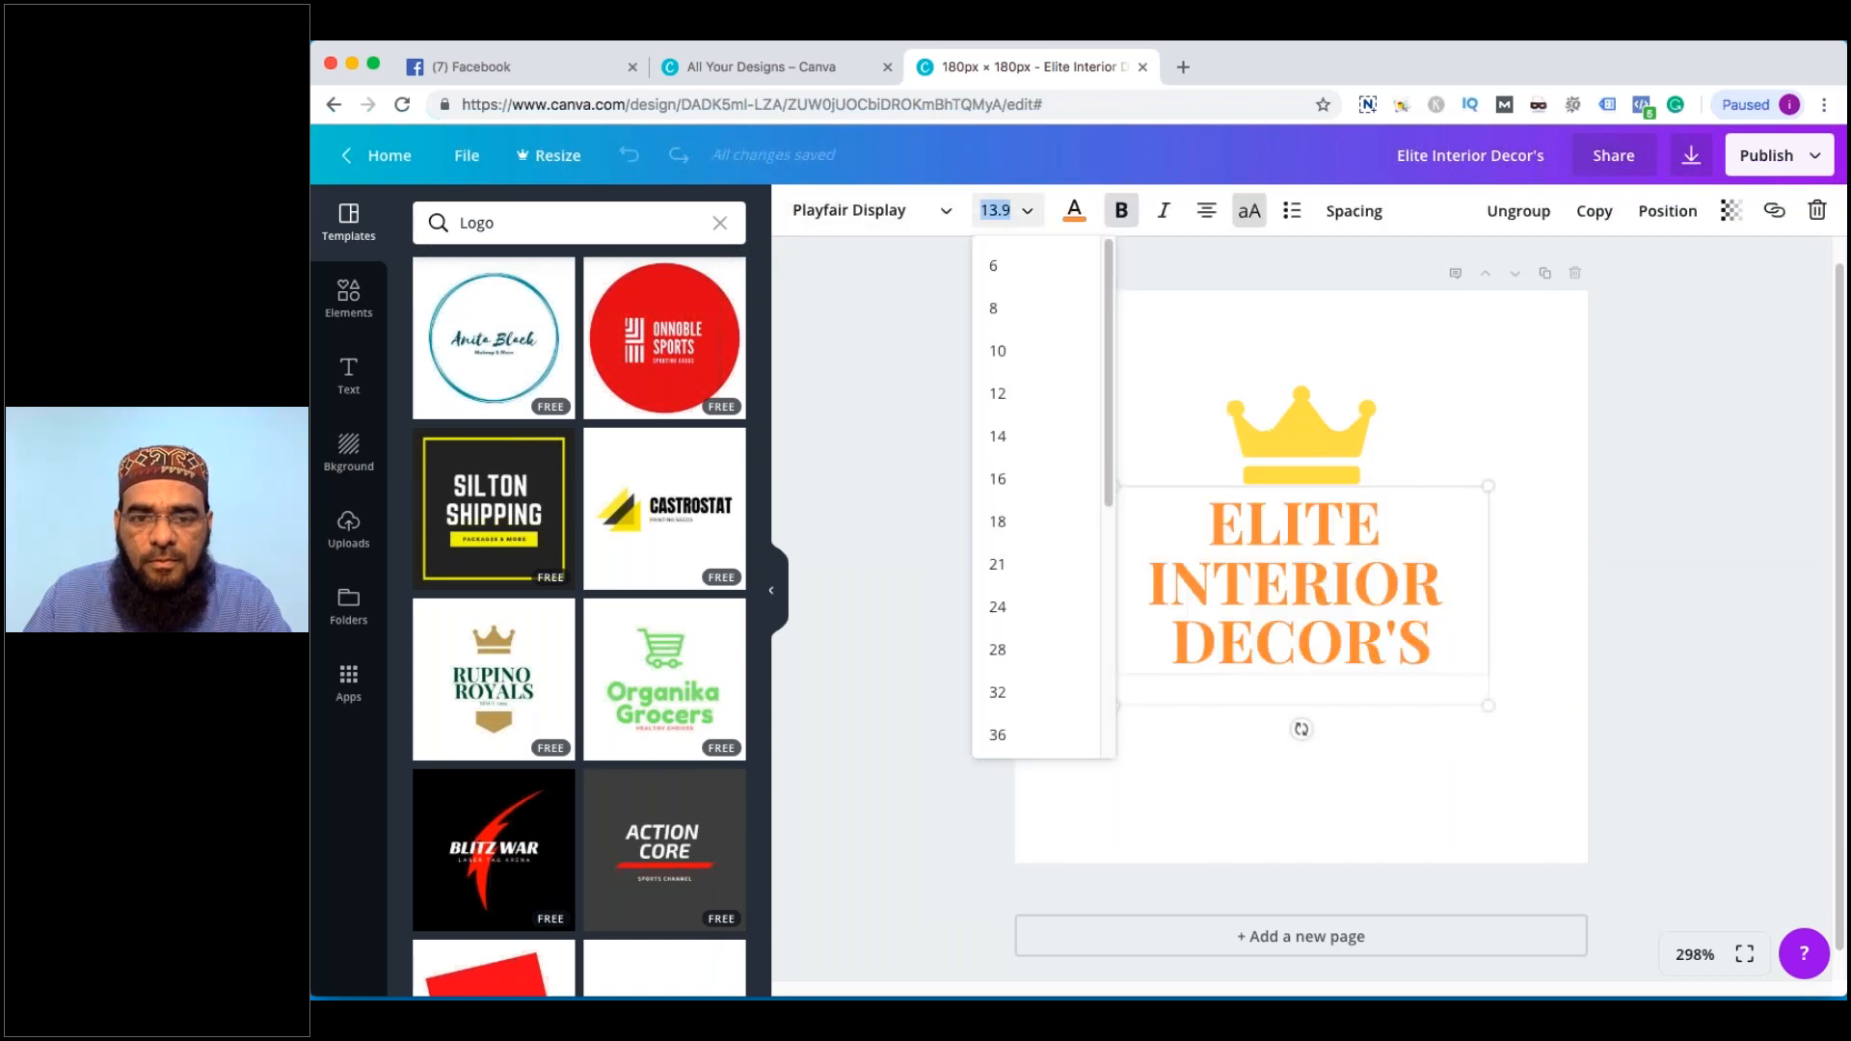
left_click(1026, 396)
left_click(880, 220)
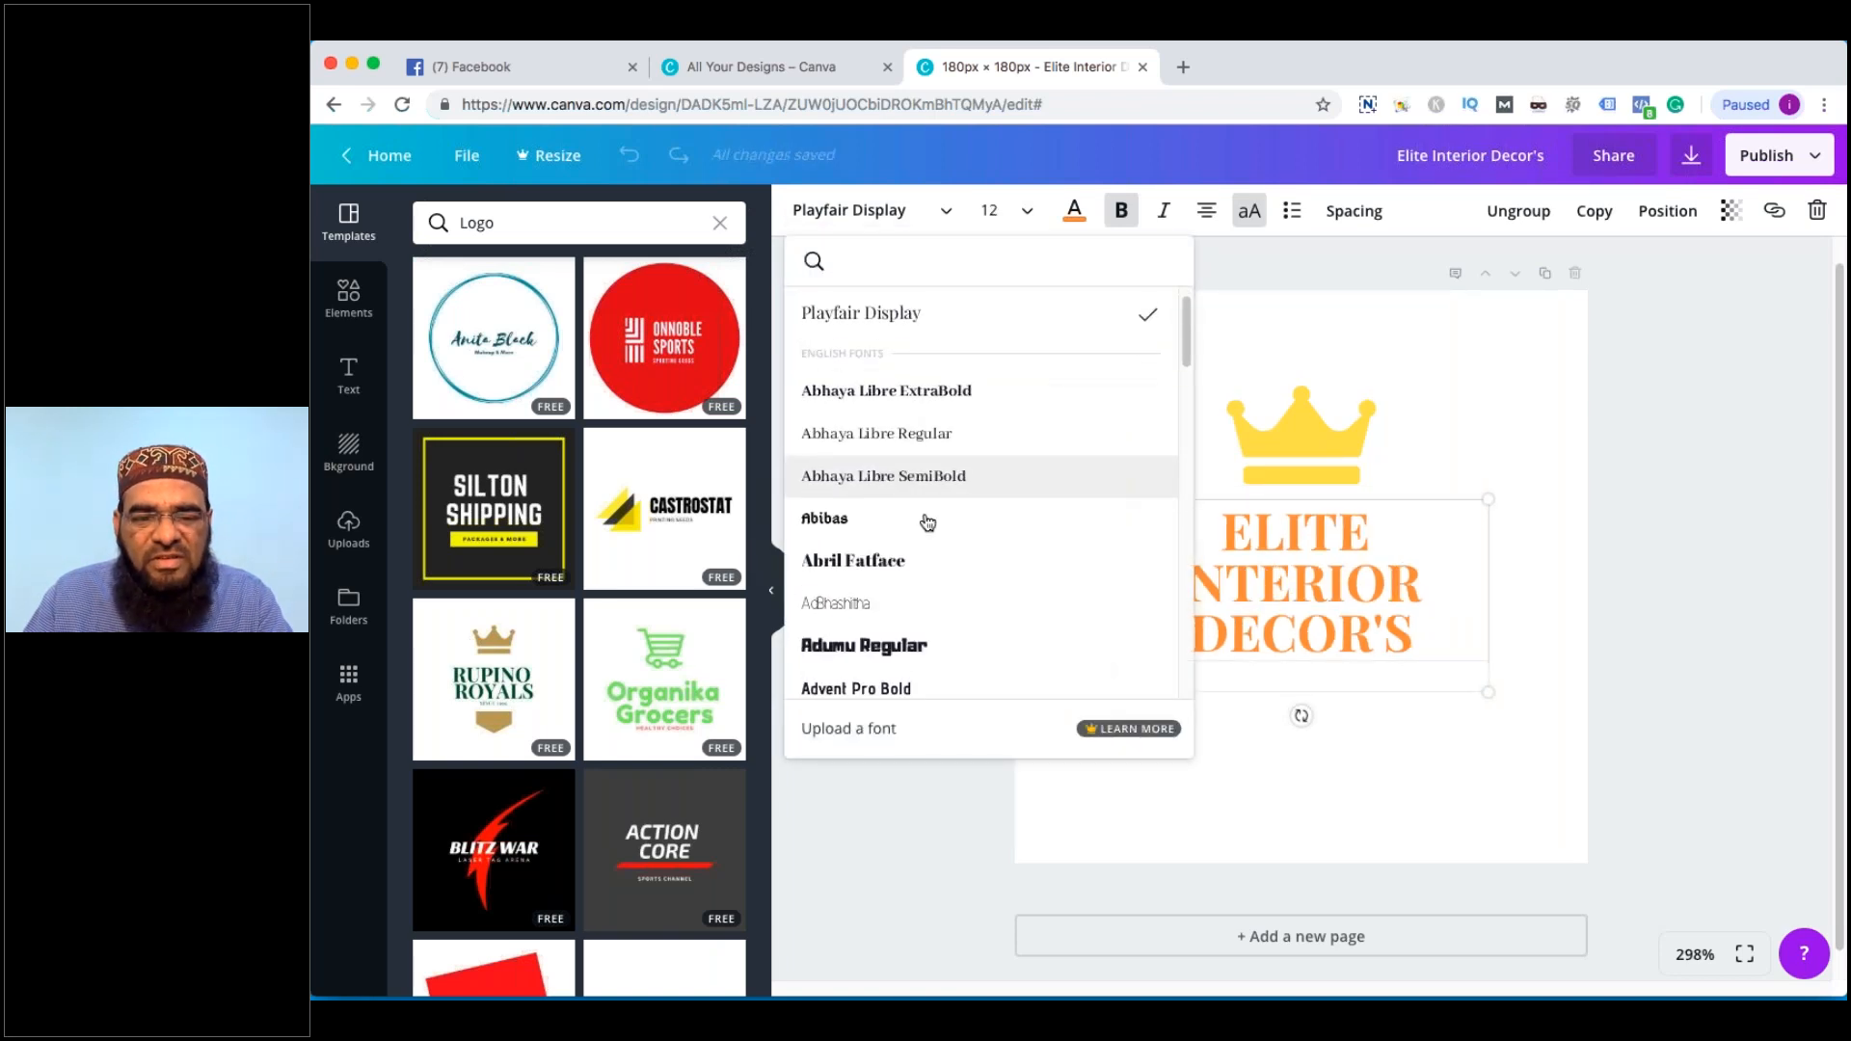
scroll(925, 583, "down", 3)
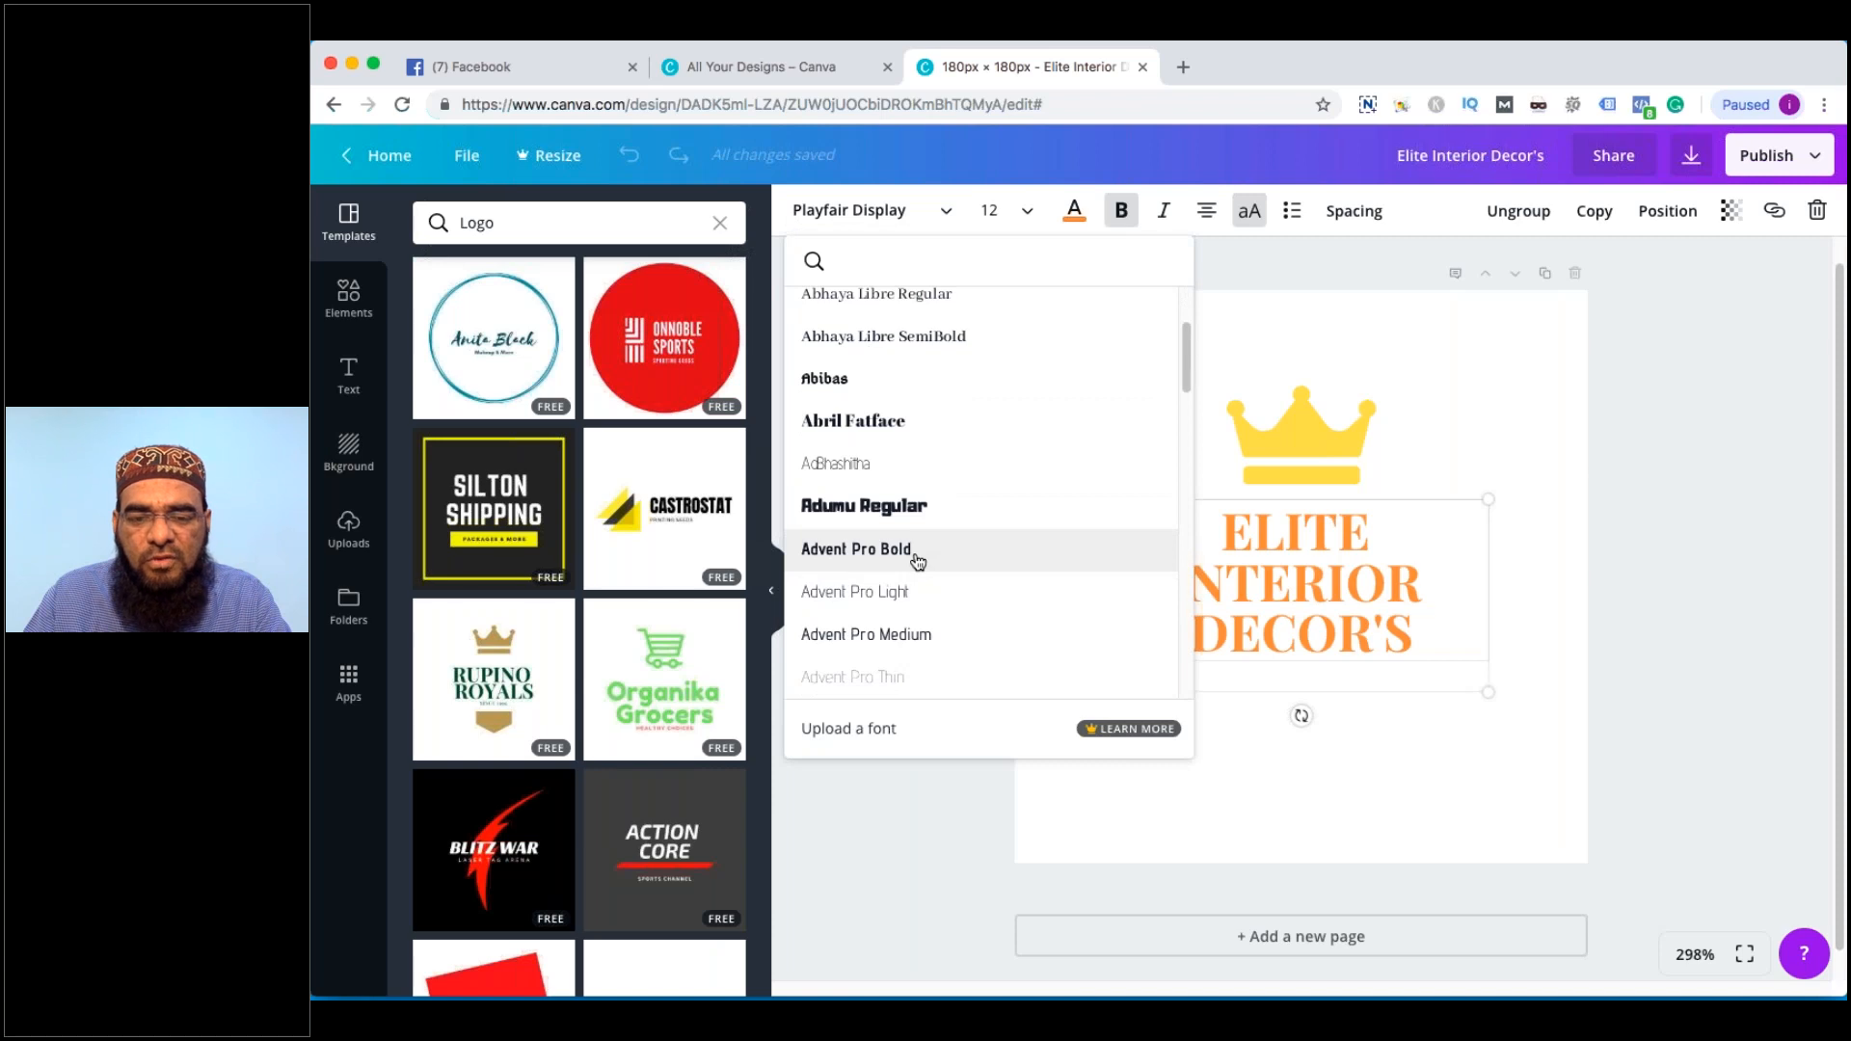
left_click(917, 550)
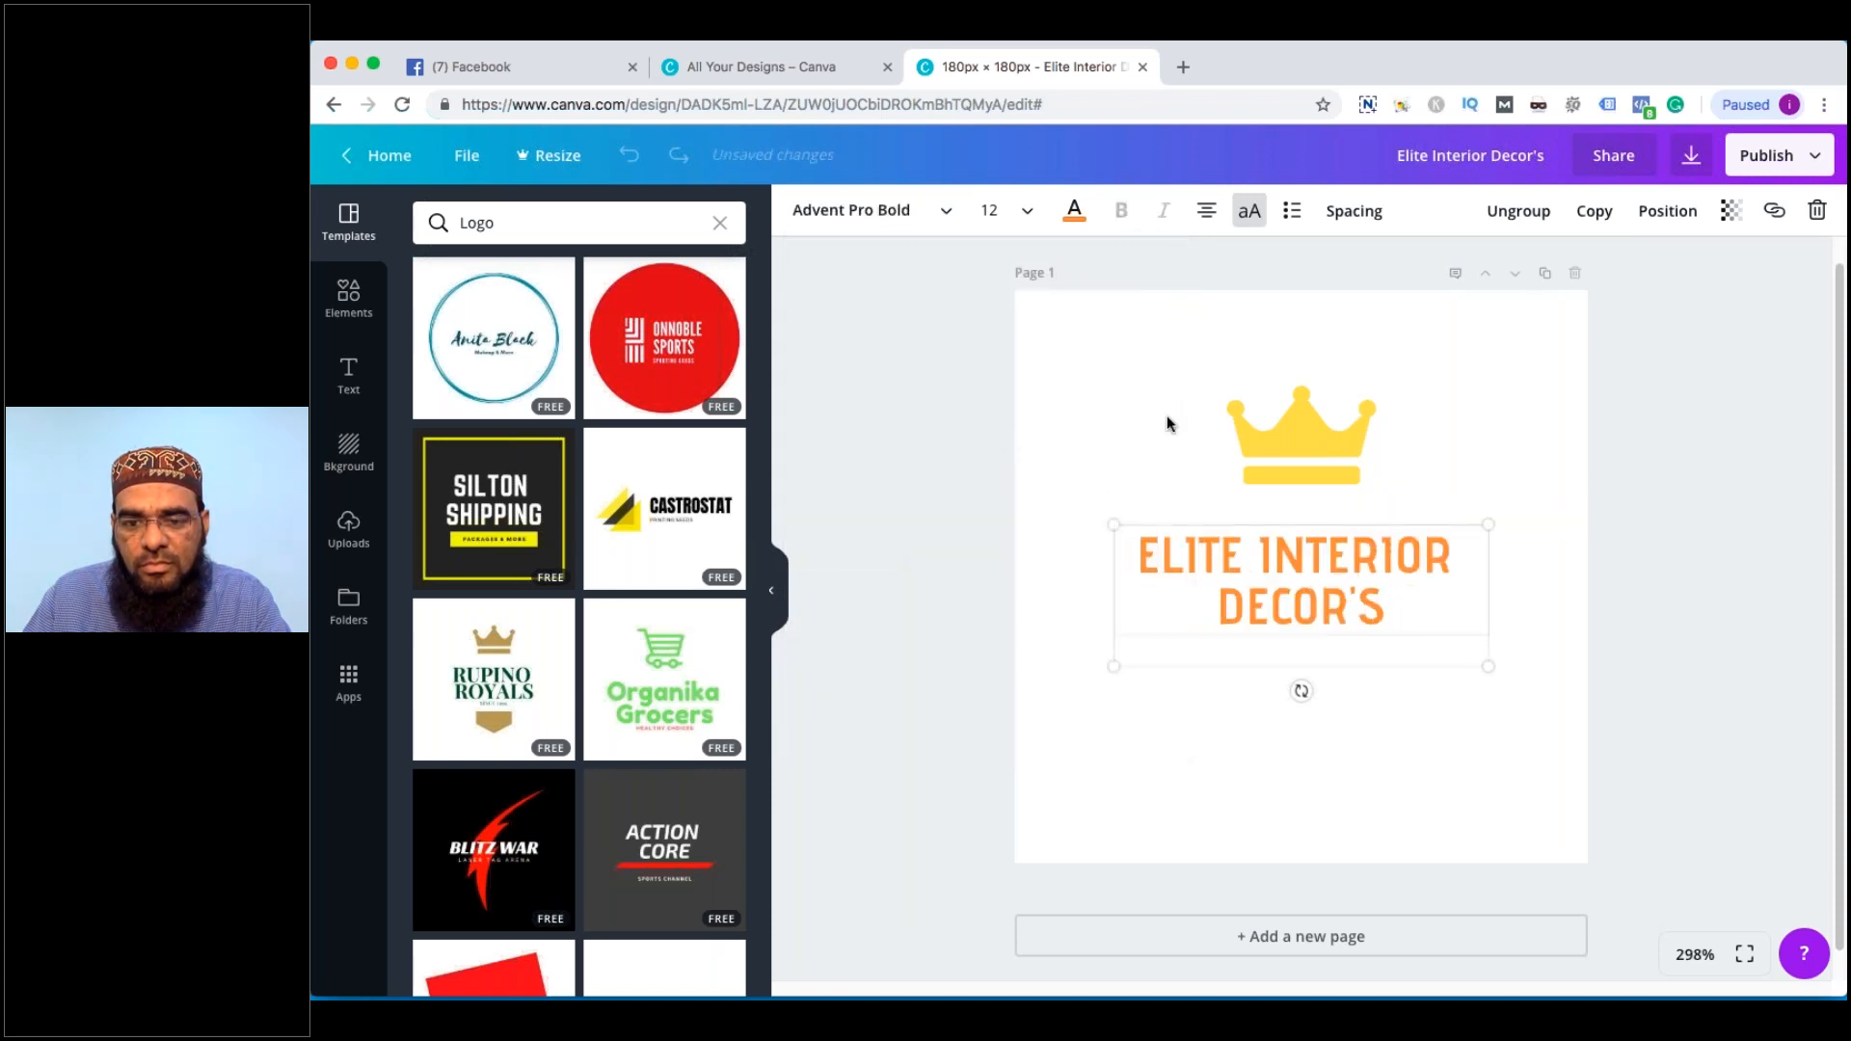
Remove the apostrophe so it reads ELITE INTERIOR DECORS and shrink the text box
left_click(1356, 586)
key("BackSpace")
left_click_drag(1509, 525, 1499, 522)
left_click(1535, 550)
left_click(1267, 550)
key("Return")
key("BackSpace")
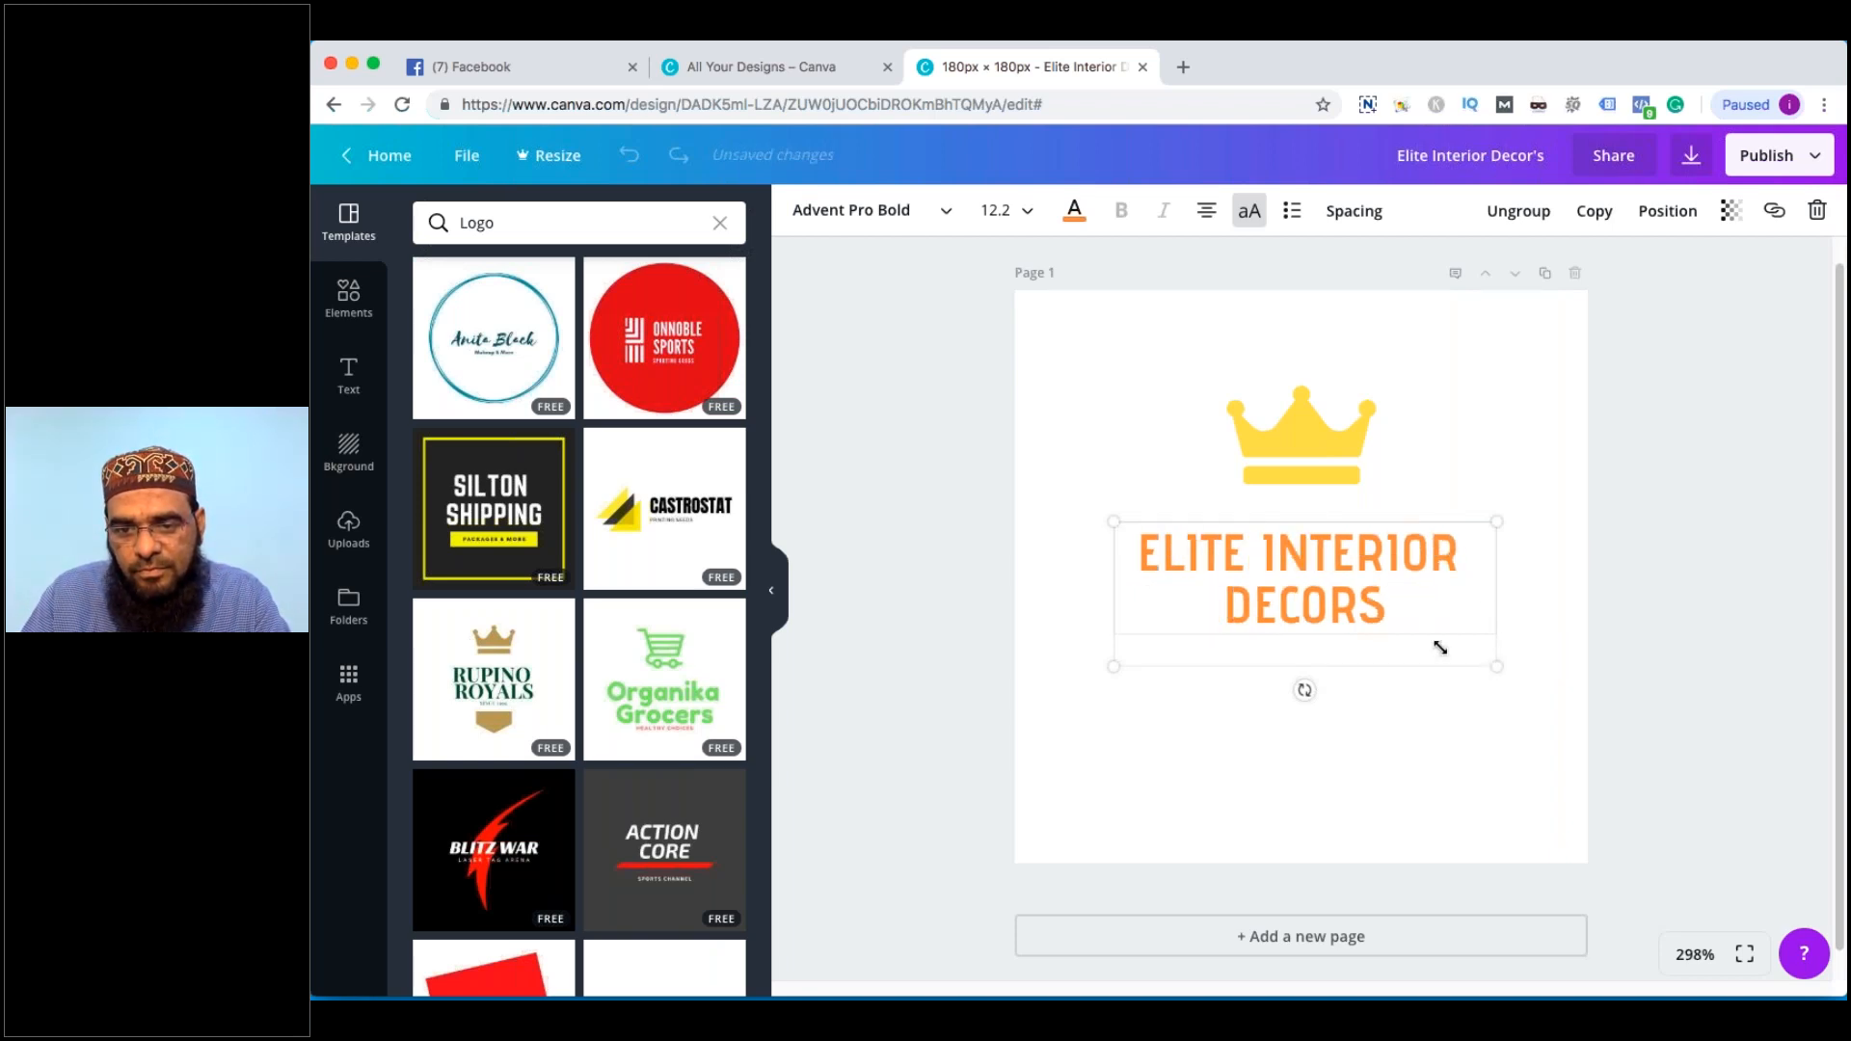
left_click_drag(1428, 645, 1335, 617)
left_click(1425, 583)
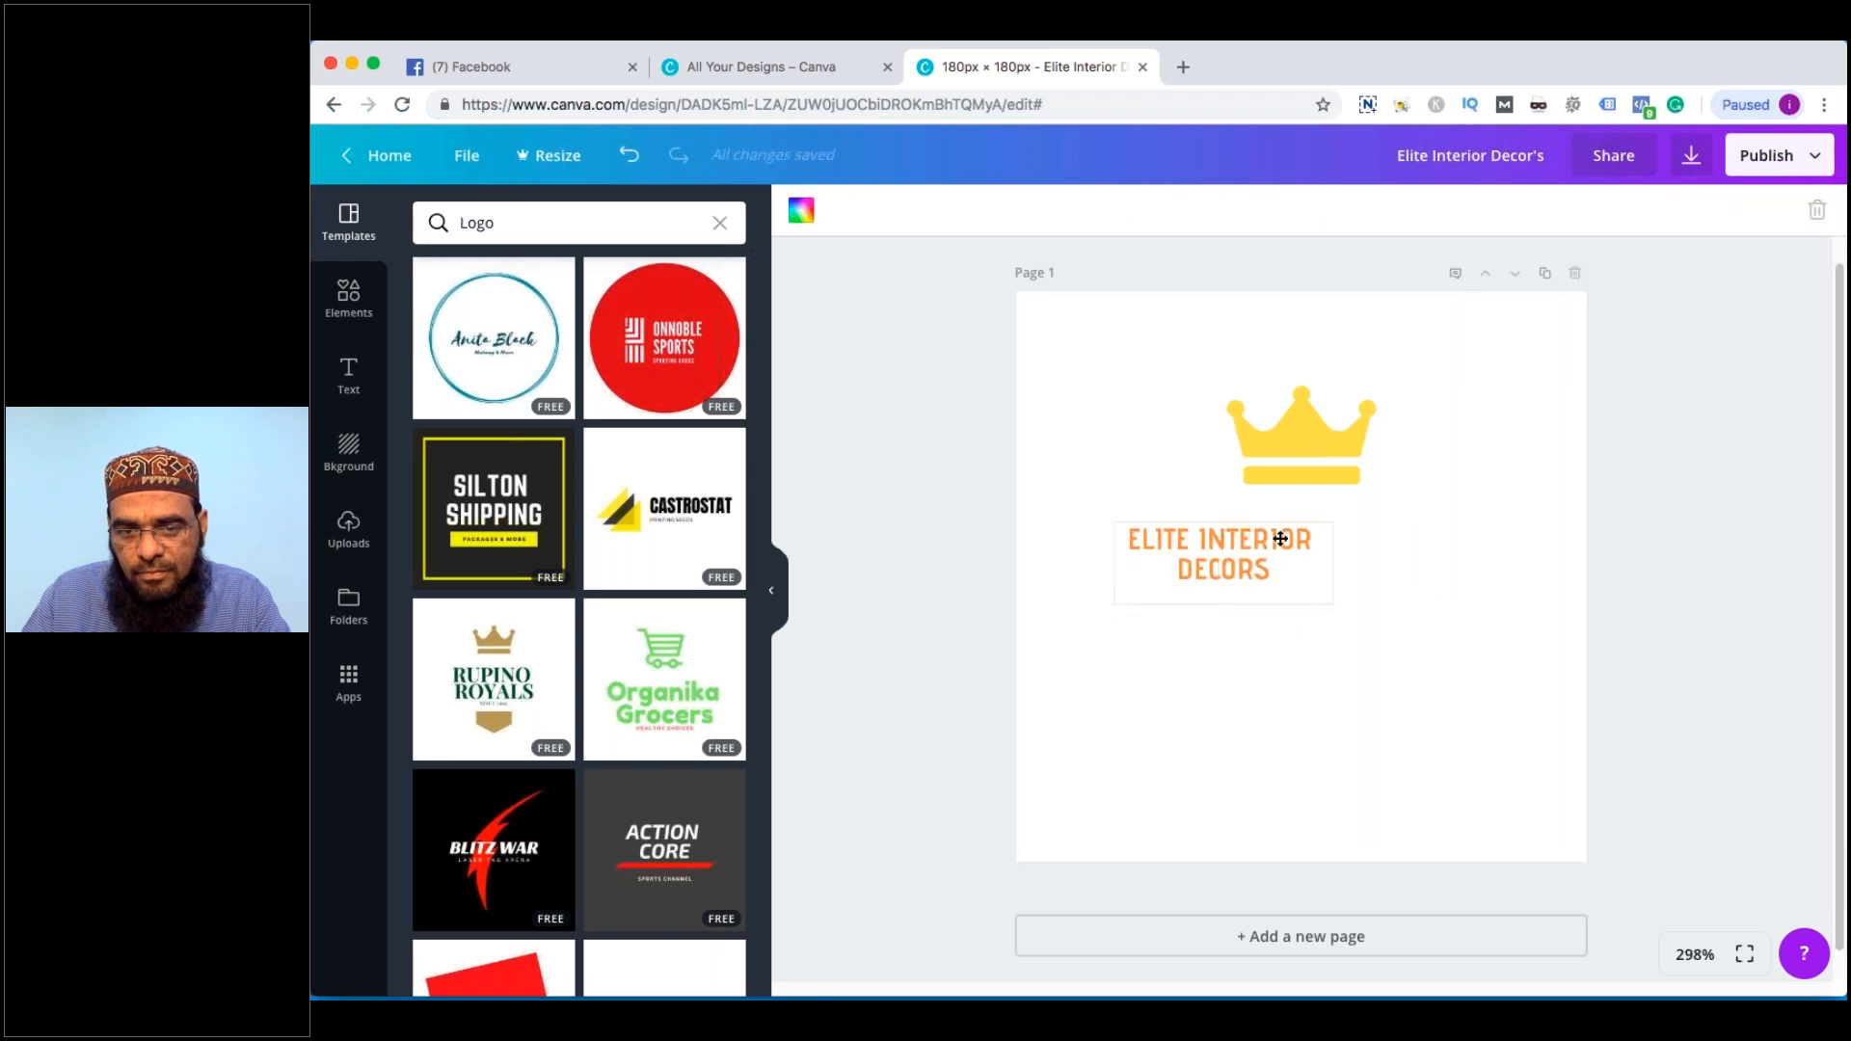
left_click(1280, 539)
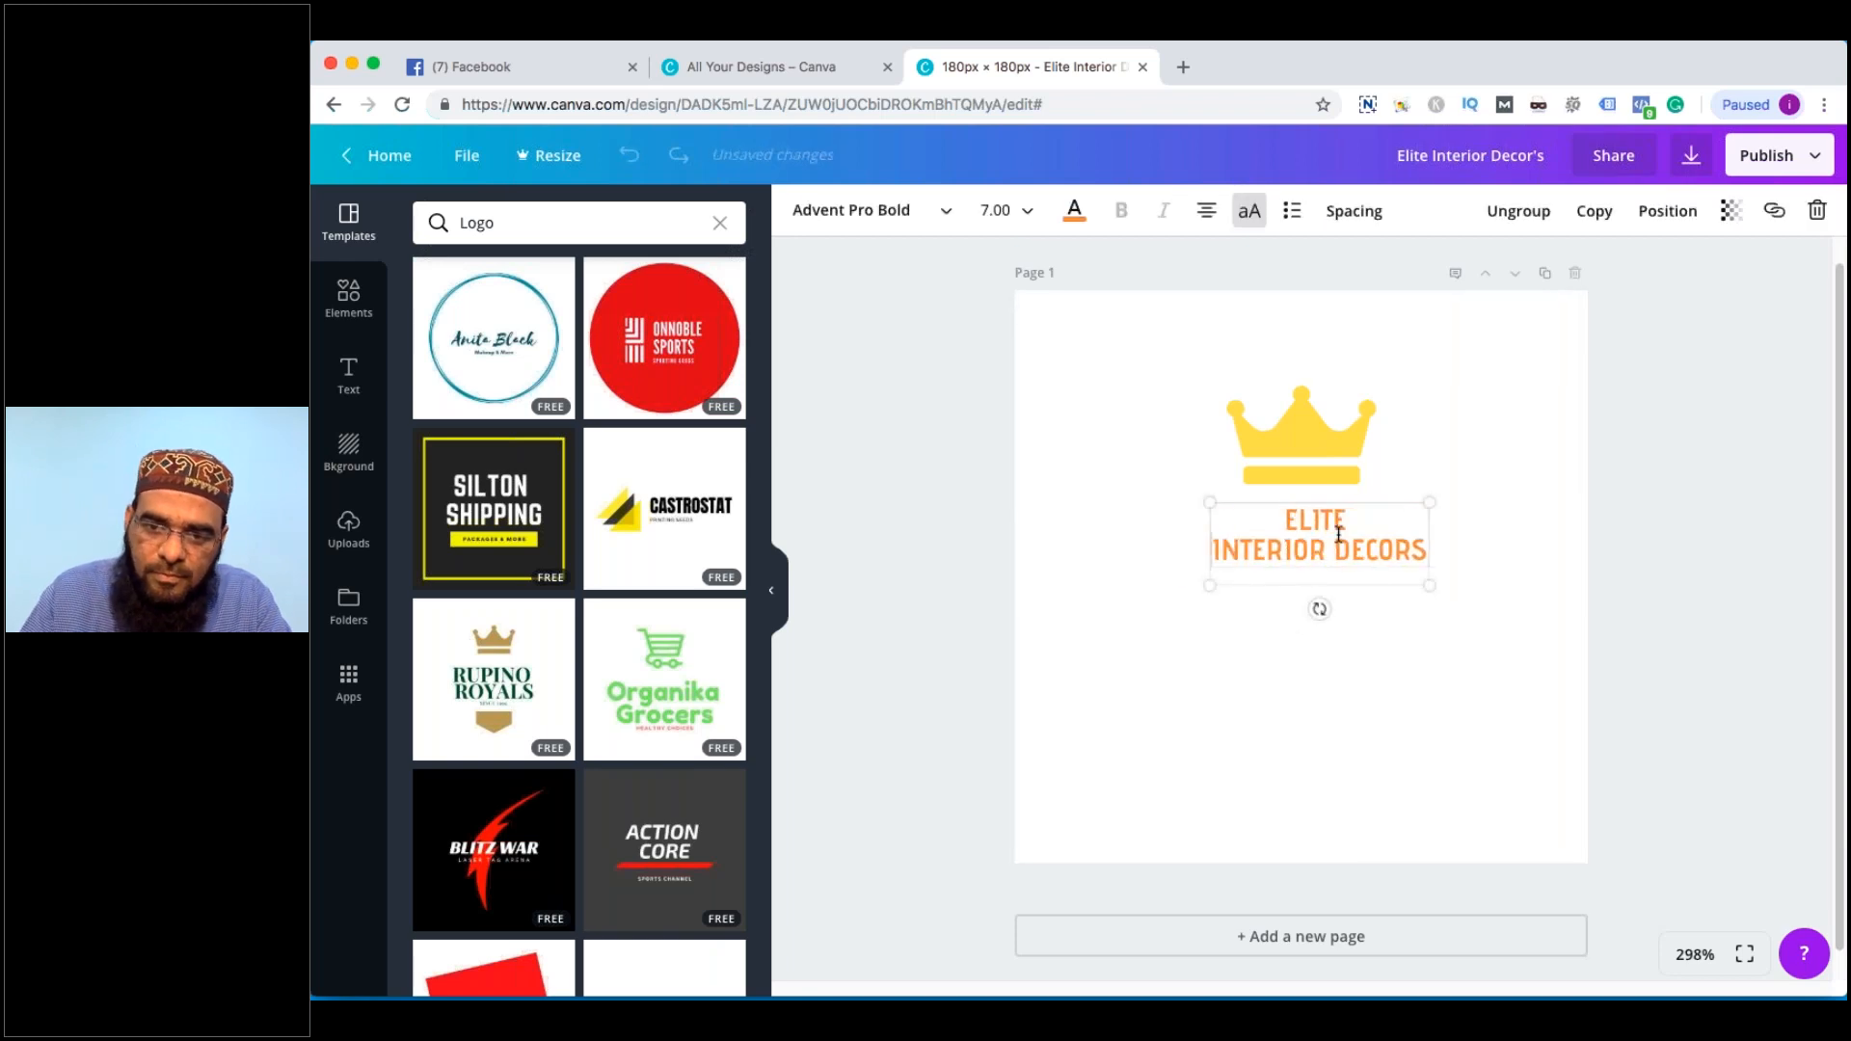
key("BackSpace")
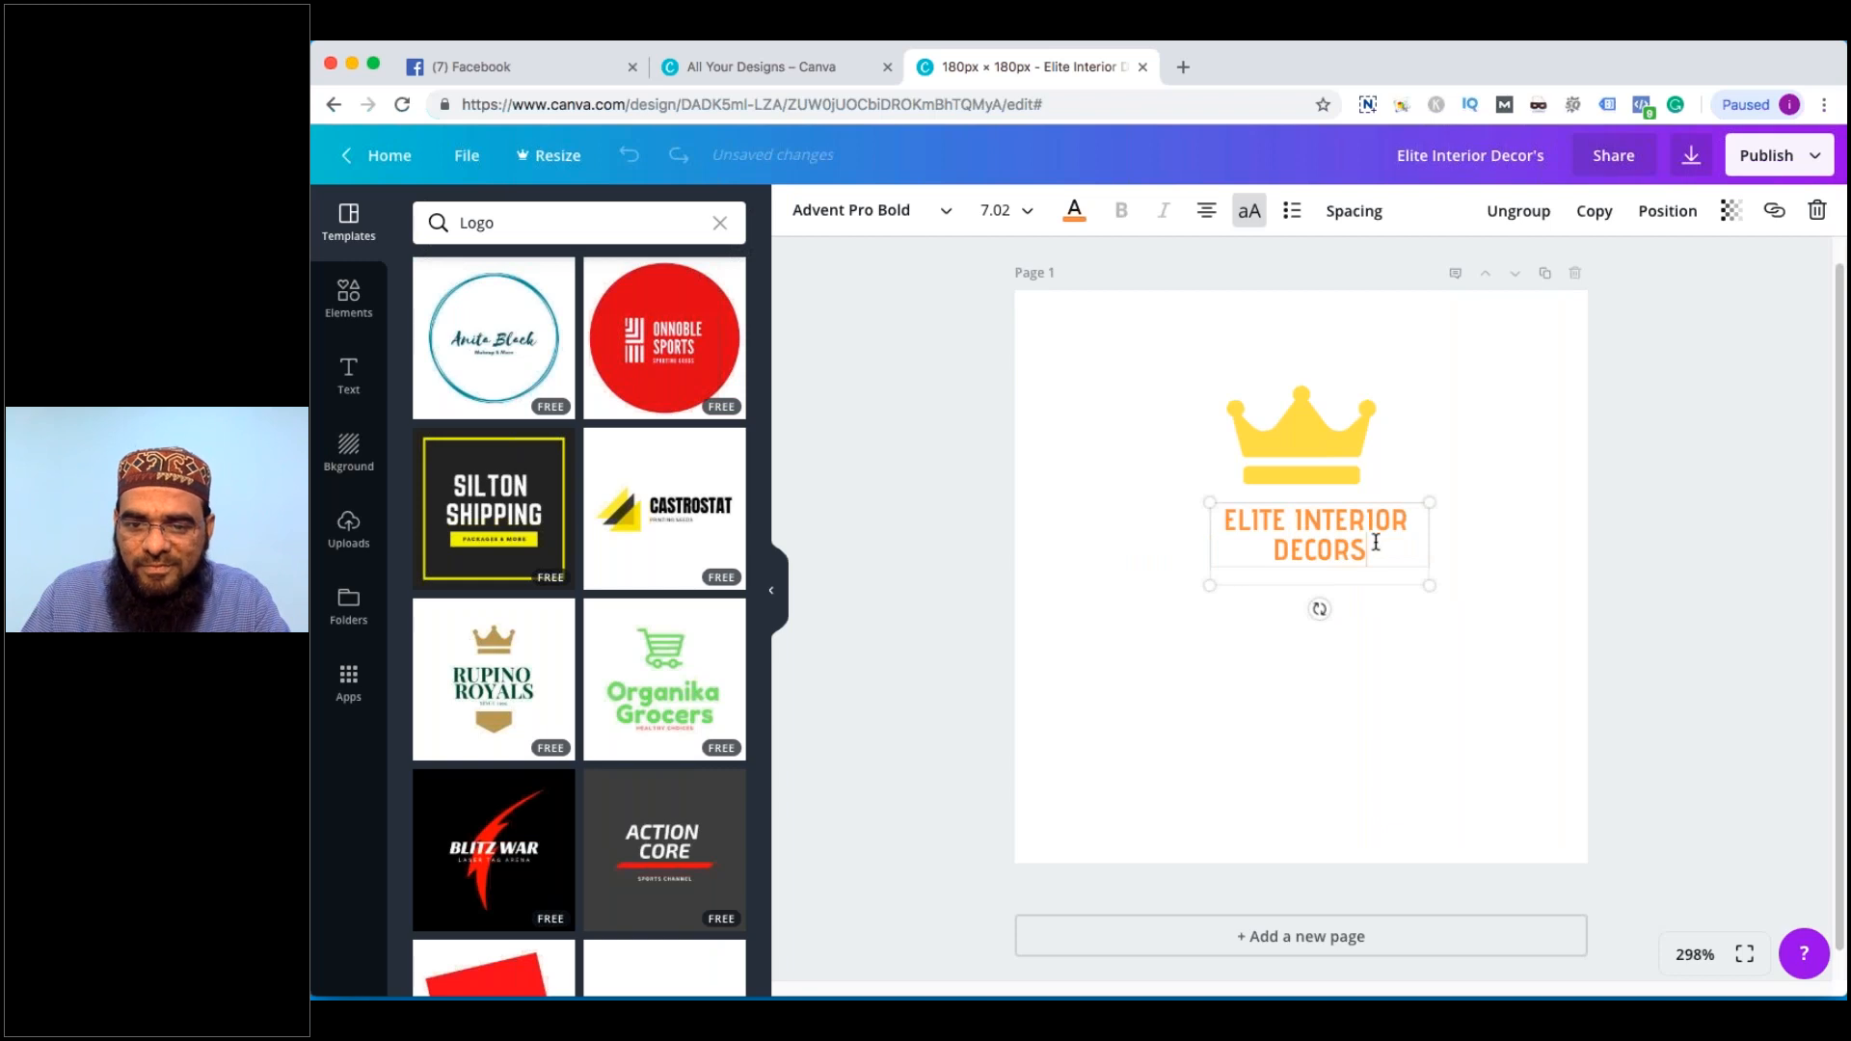
left_click_drag(1376, 542, 1225, 515)
Try the Alegreya Sans SC Black and Anaktoria fonts on the logo text
left_click(902, 217)
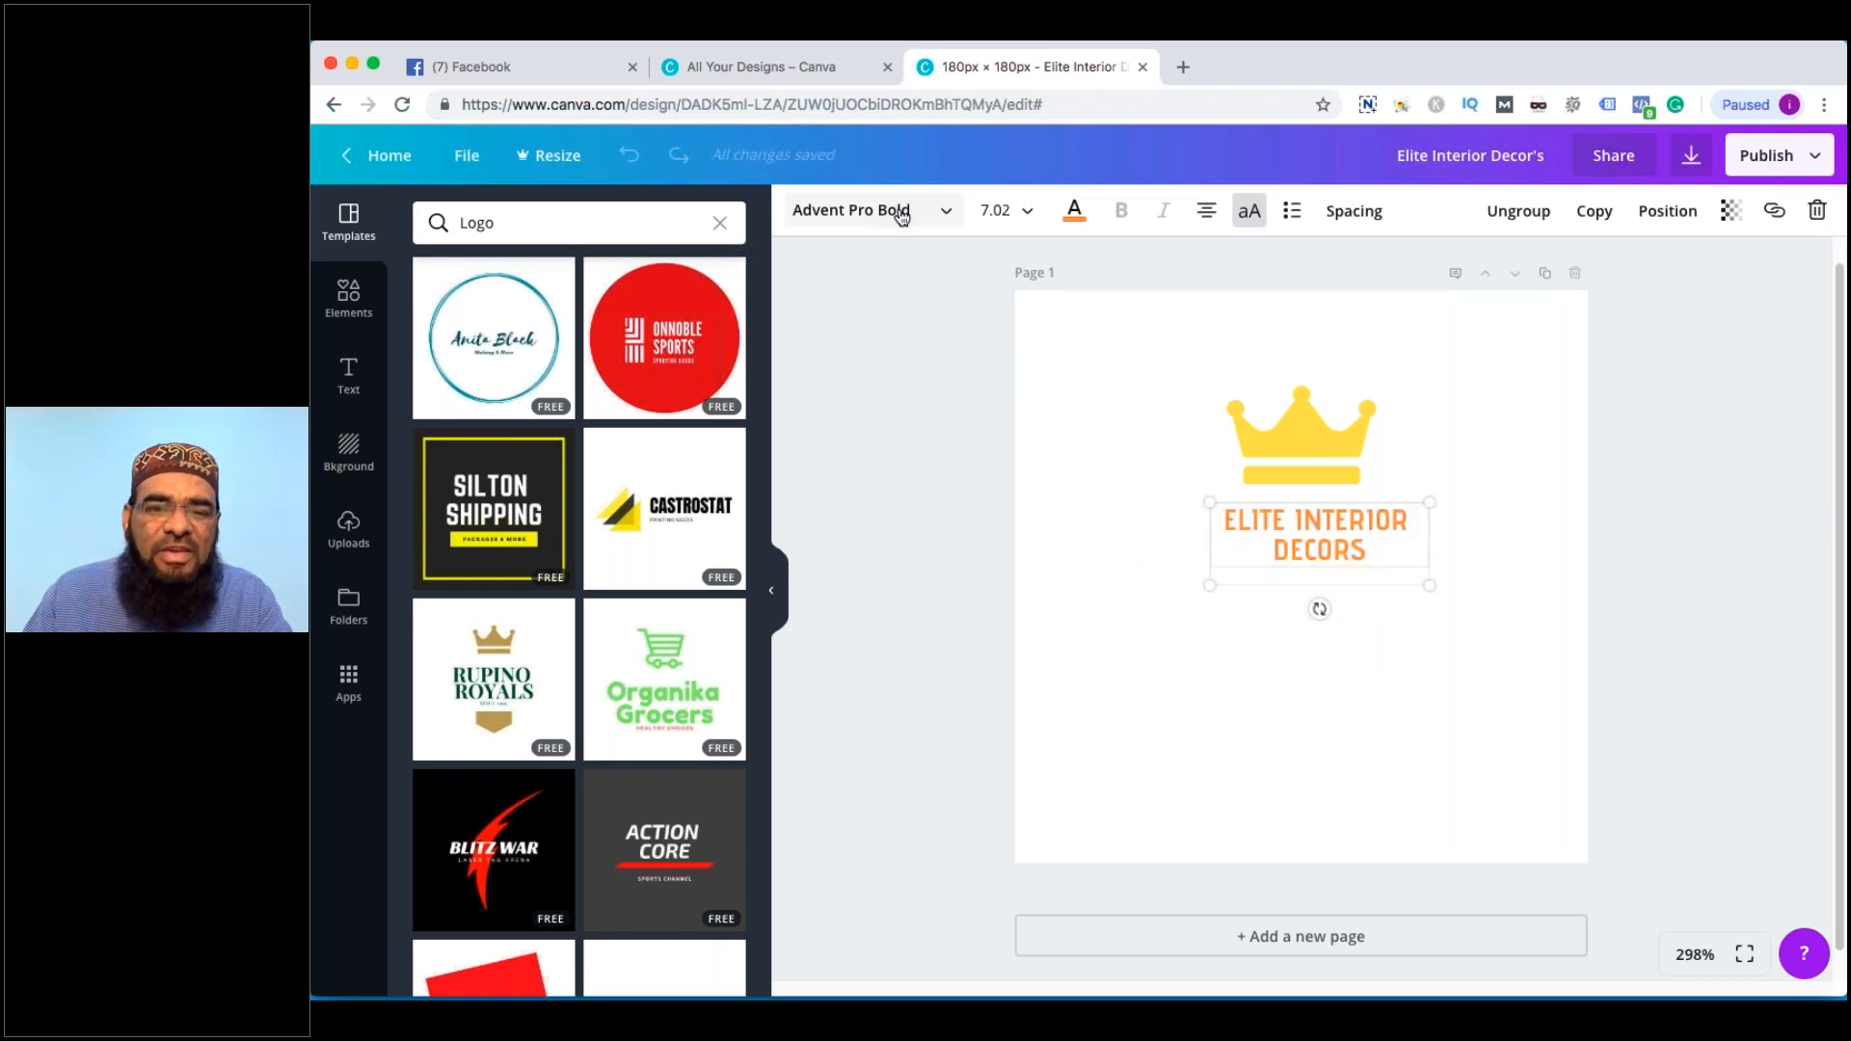
scroll(906, 612, "down", 4)
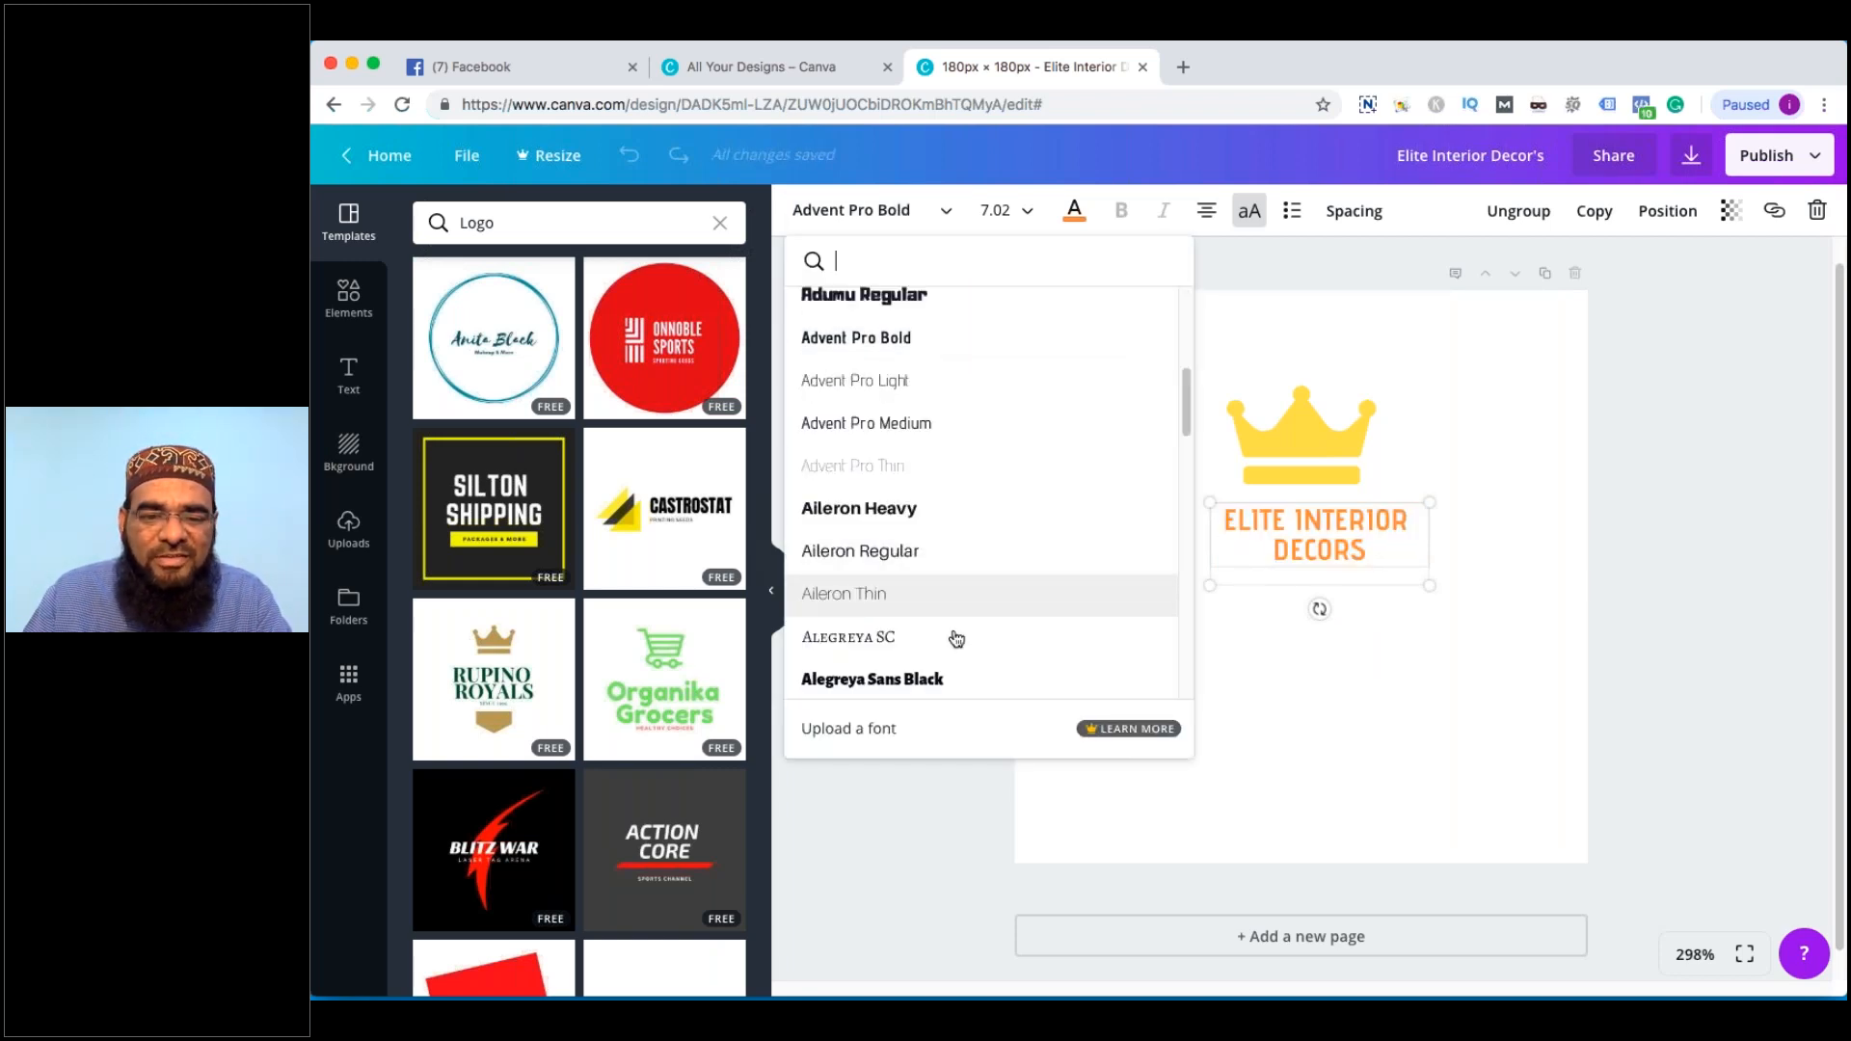
scroll(956, 638, "down", 3)
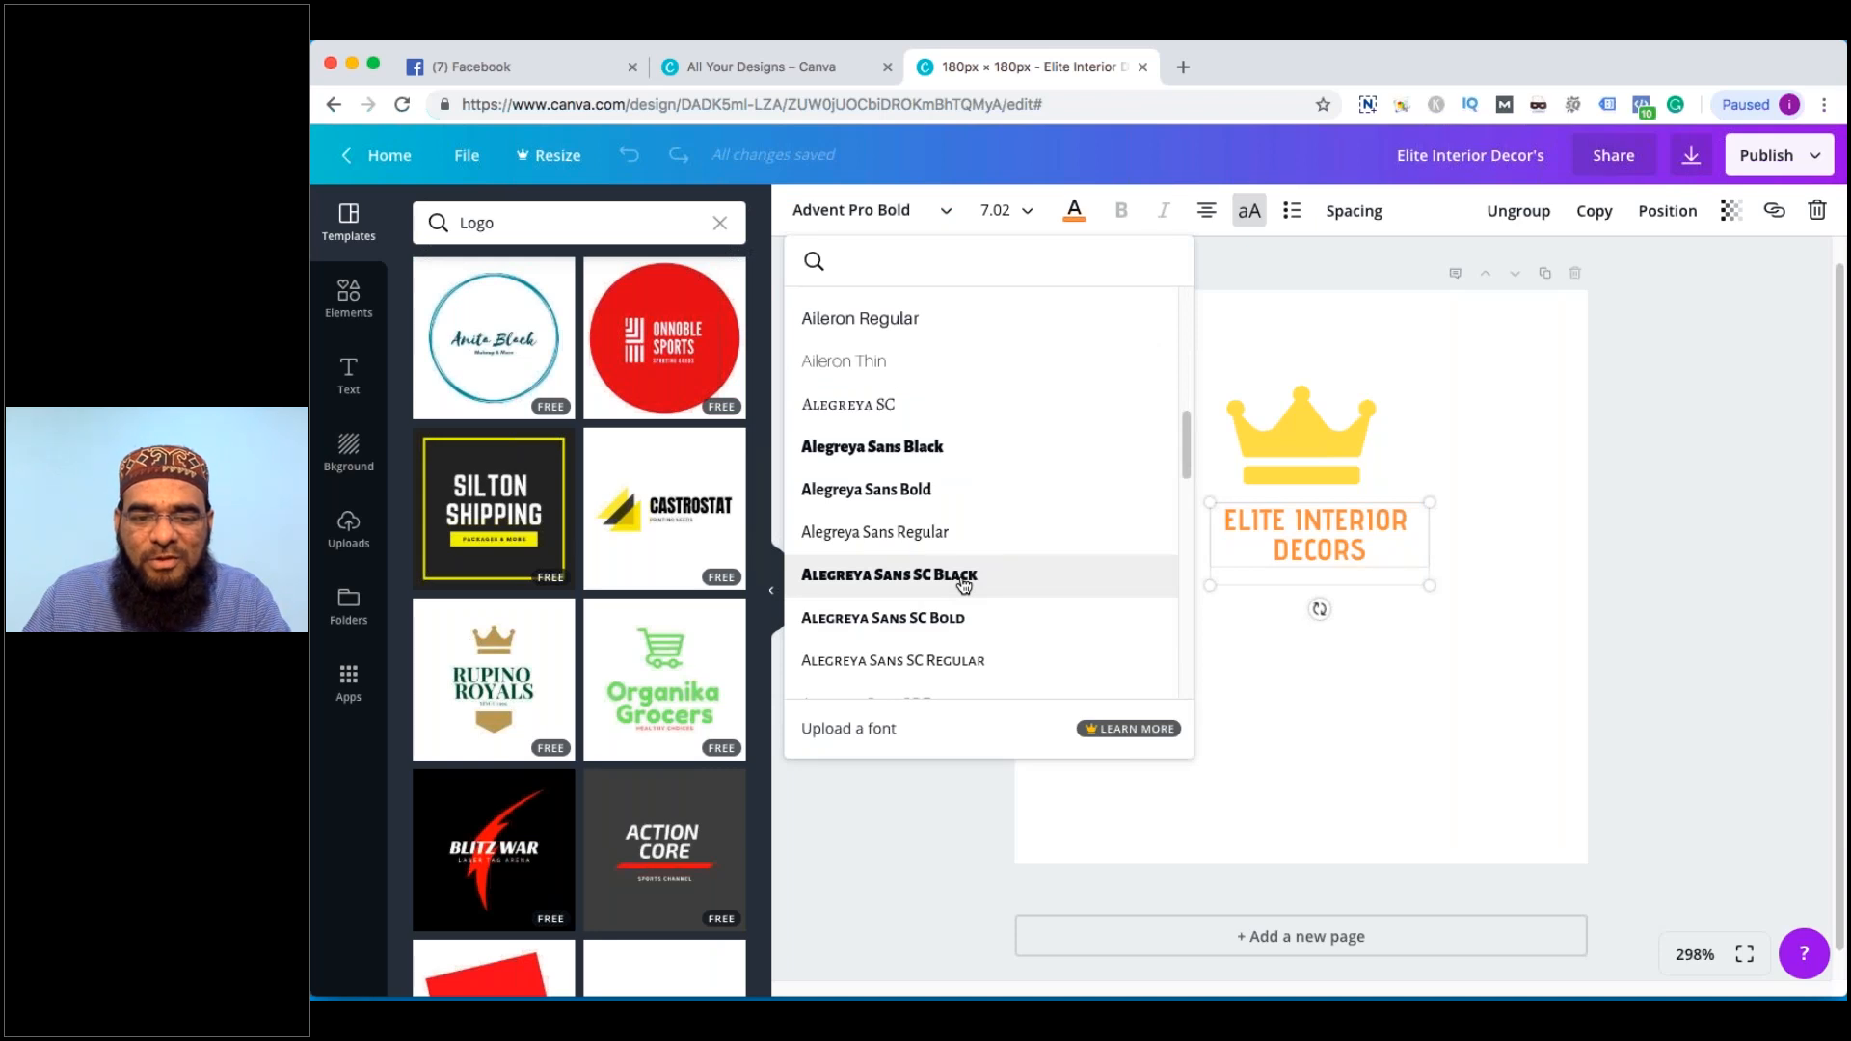
left_click(963, 576)
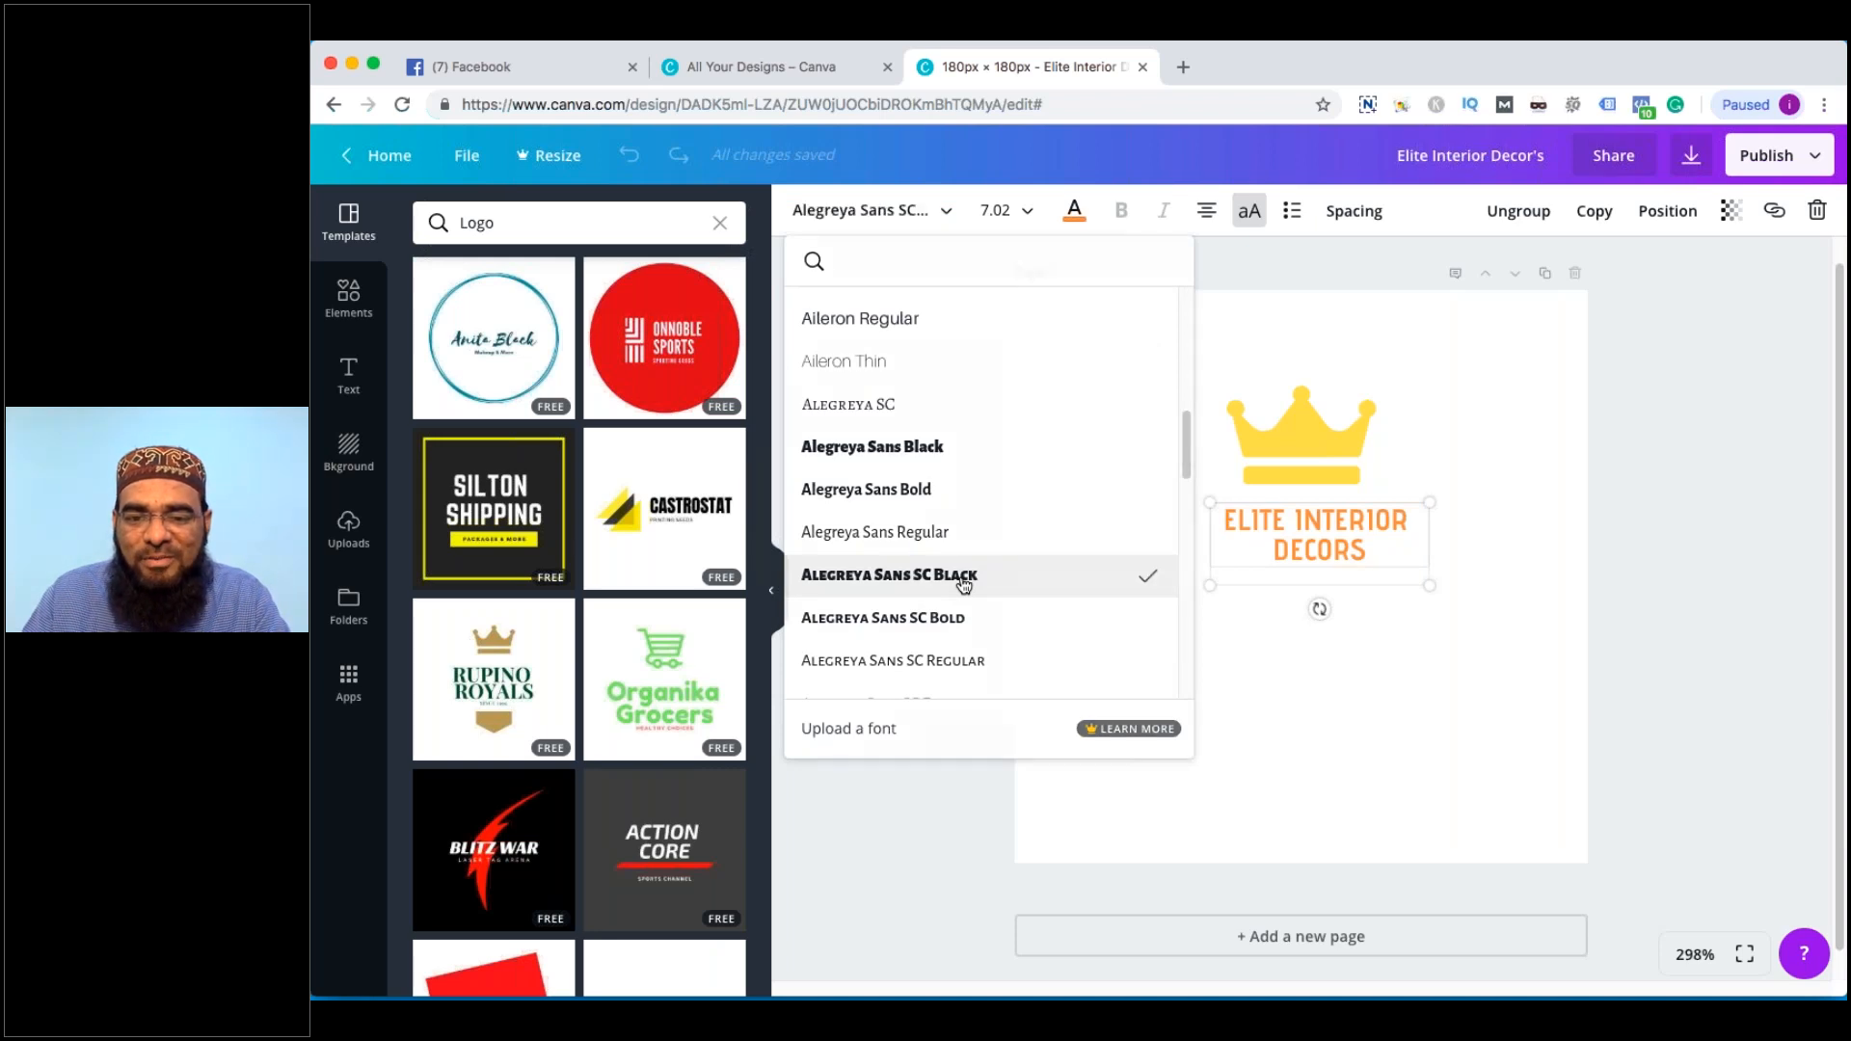
double_click(1341, 547)
left_click(897, 211)
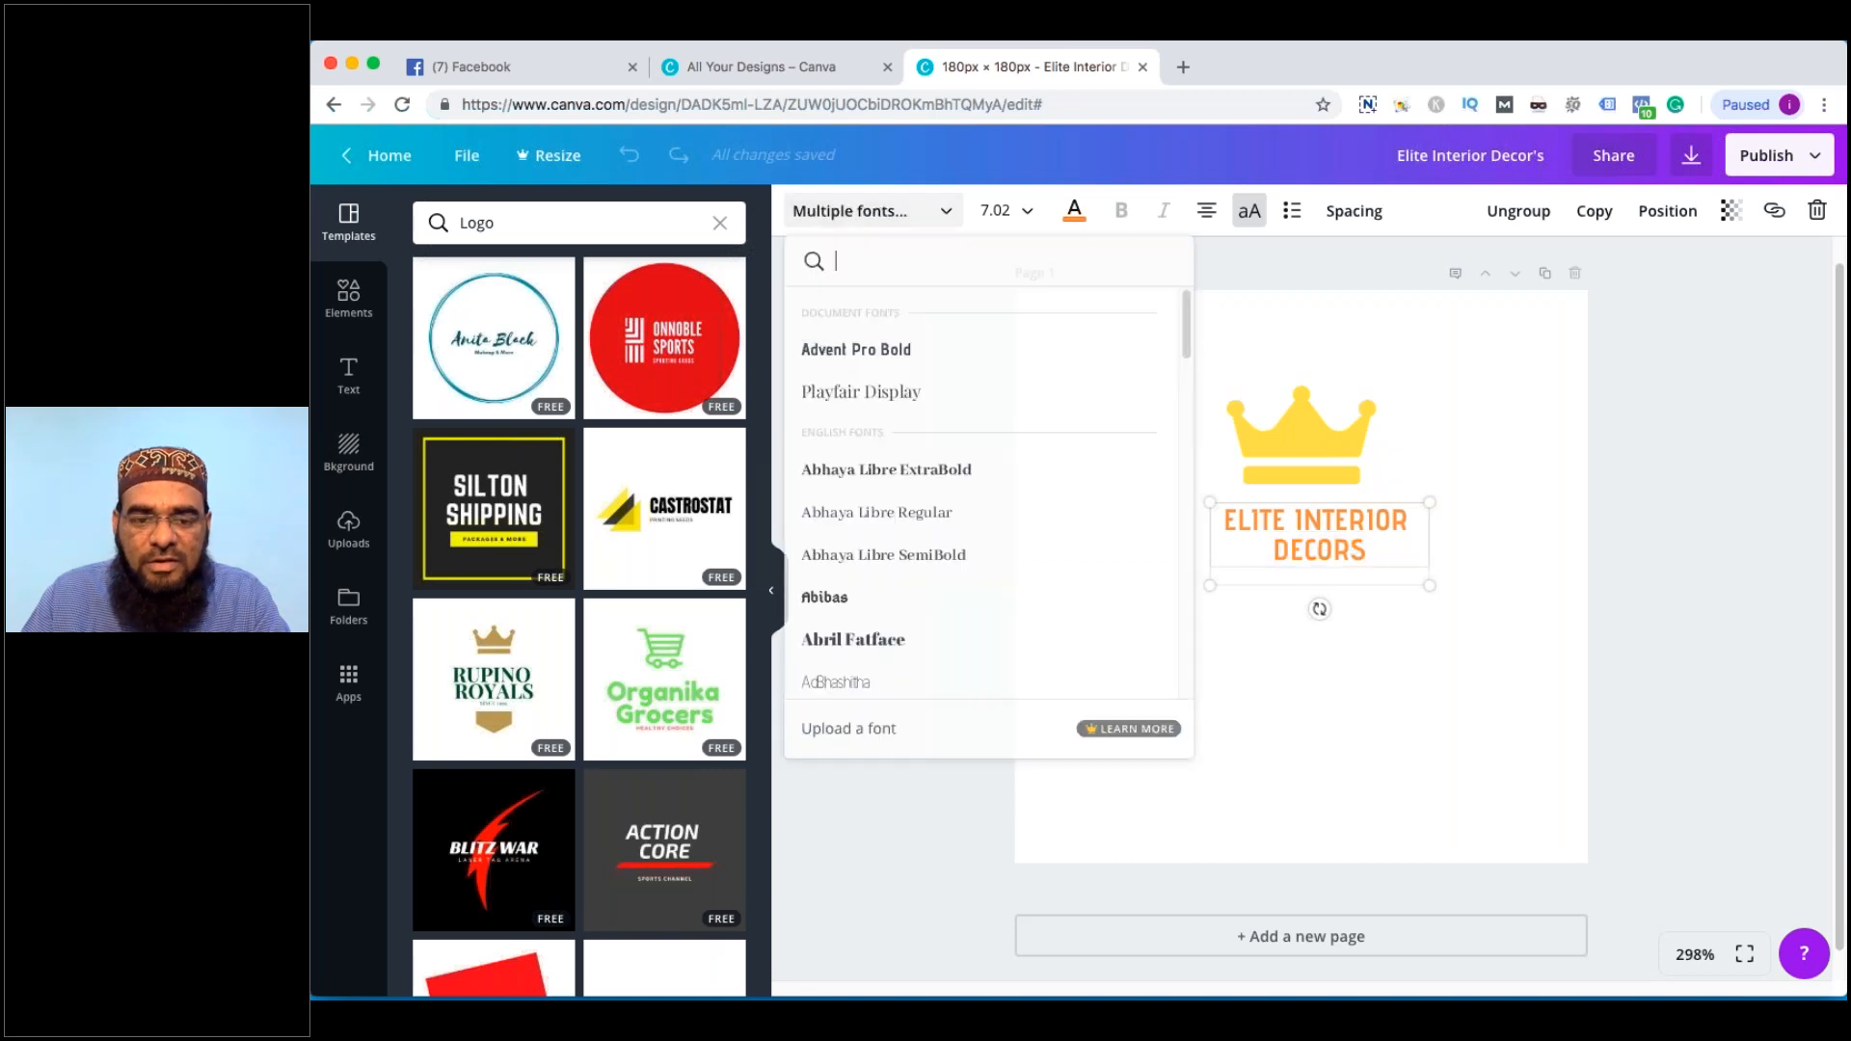
scroll(906, 579, "down", 10)
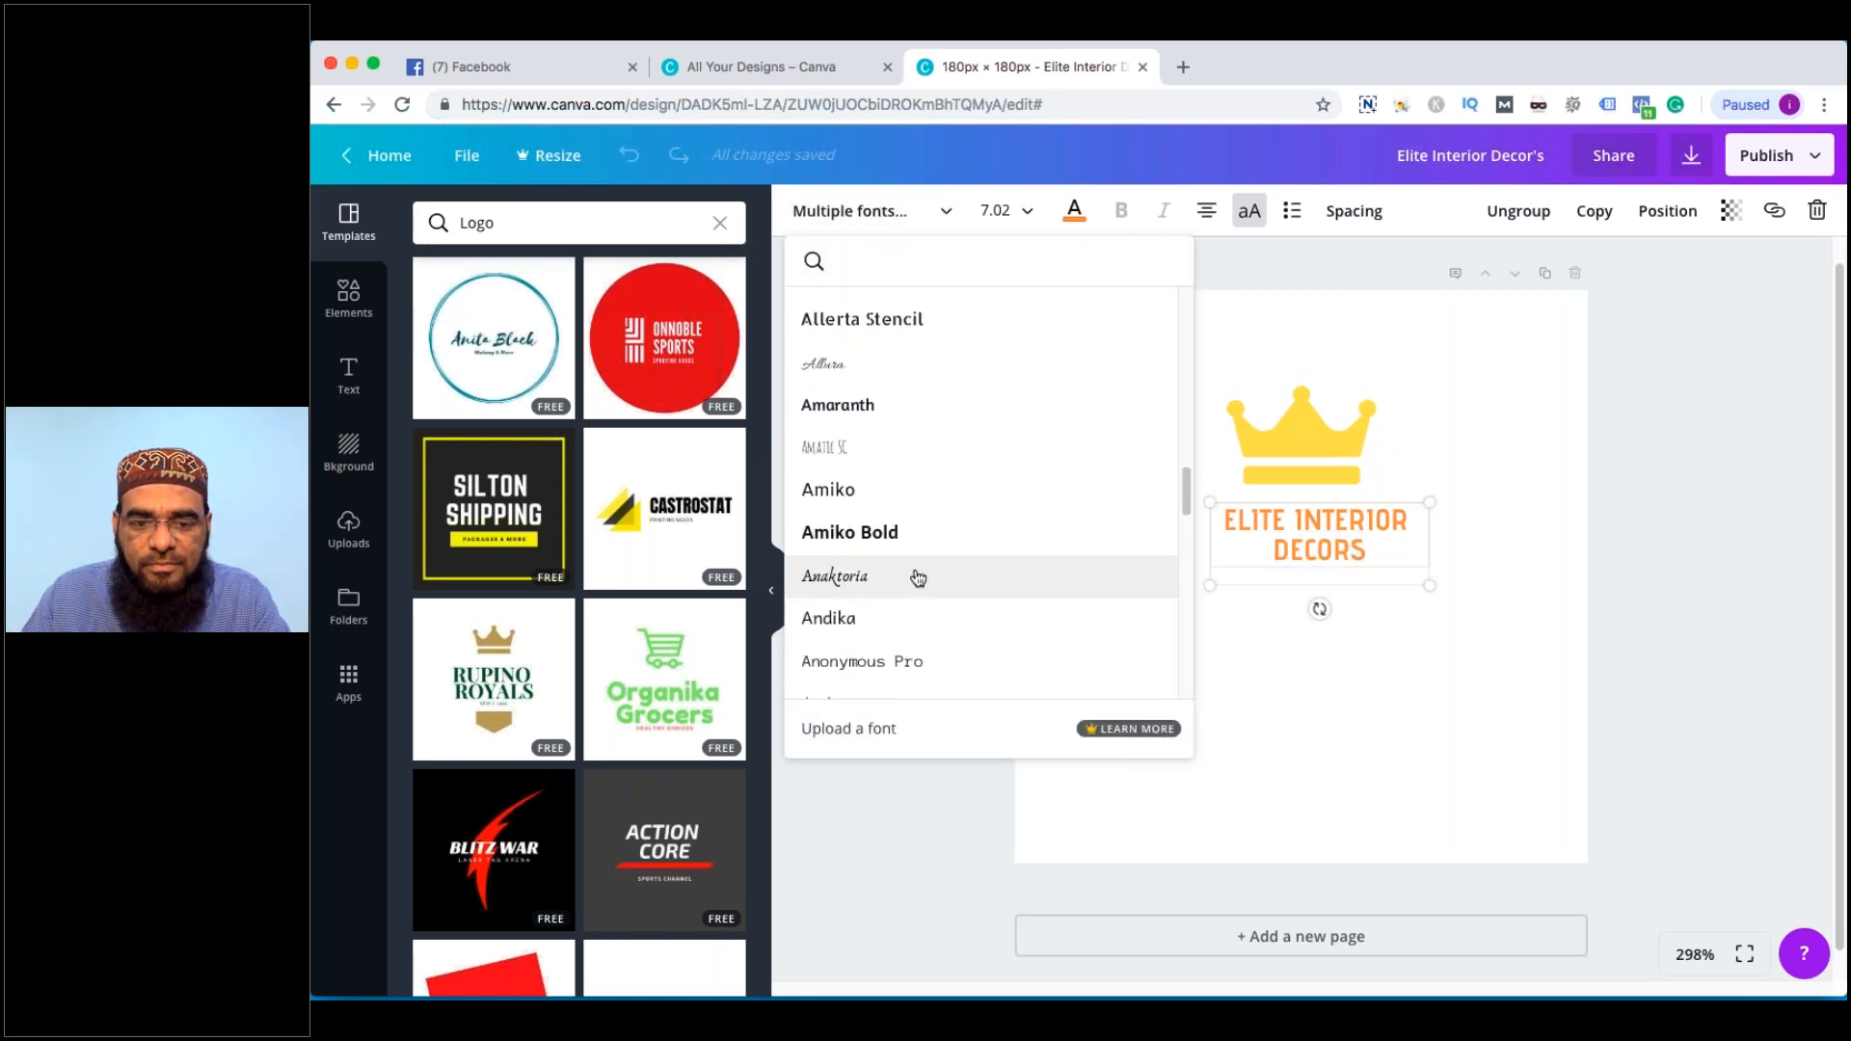
left_click(918, 579)
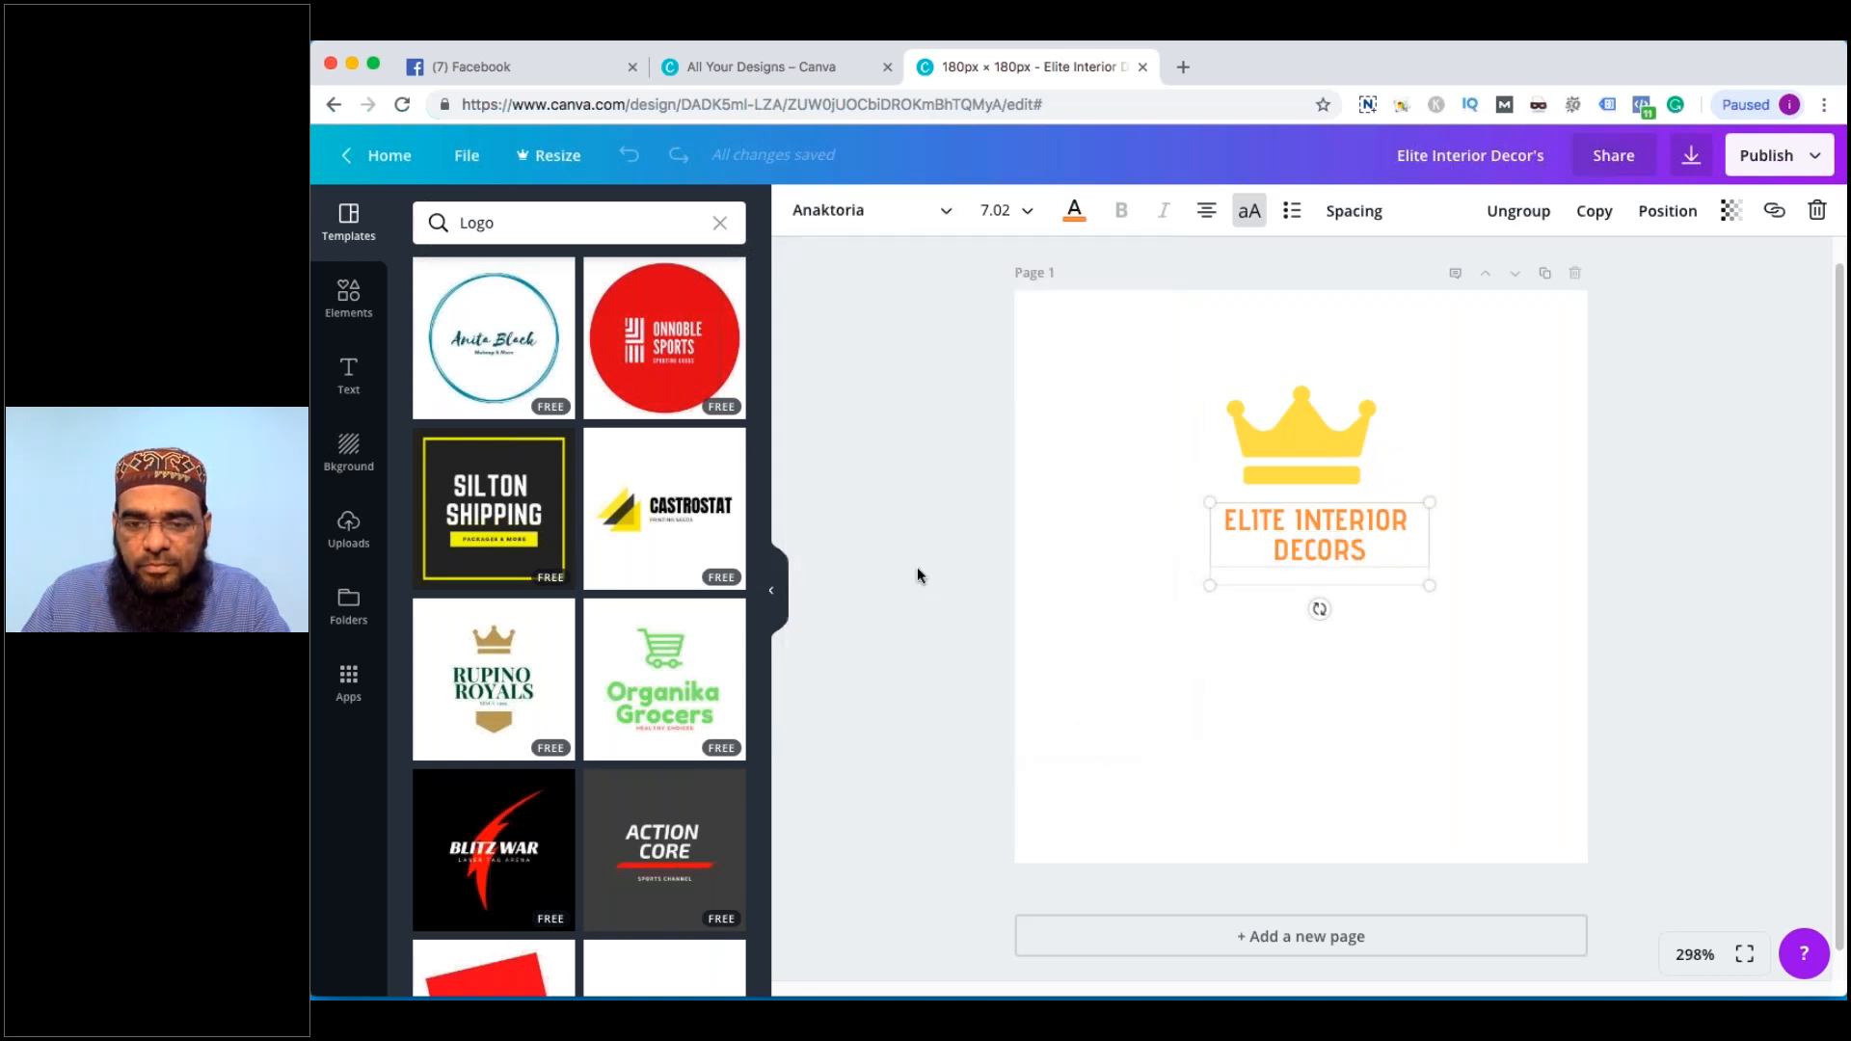
left_click(1444, 546)
Try a serif font, then the Allura script font on the logo text
double_click(1348, 542)
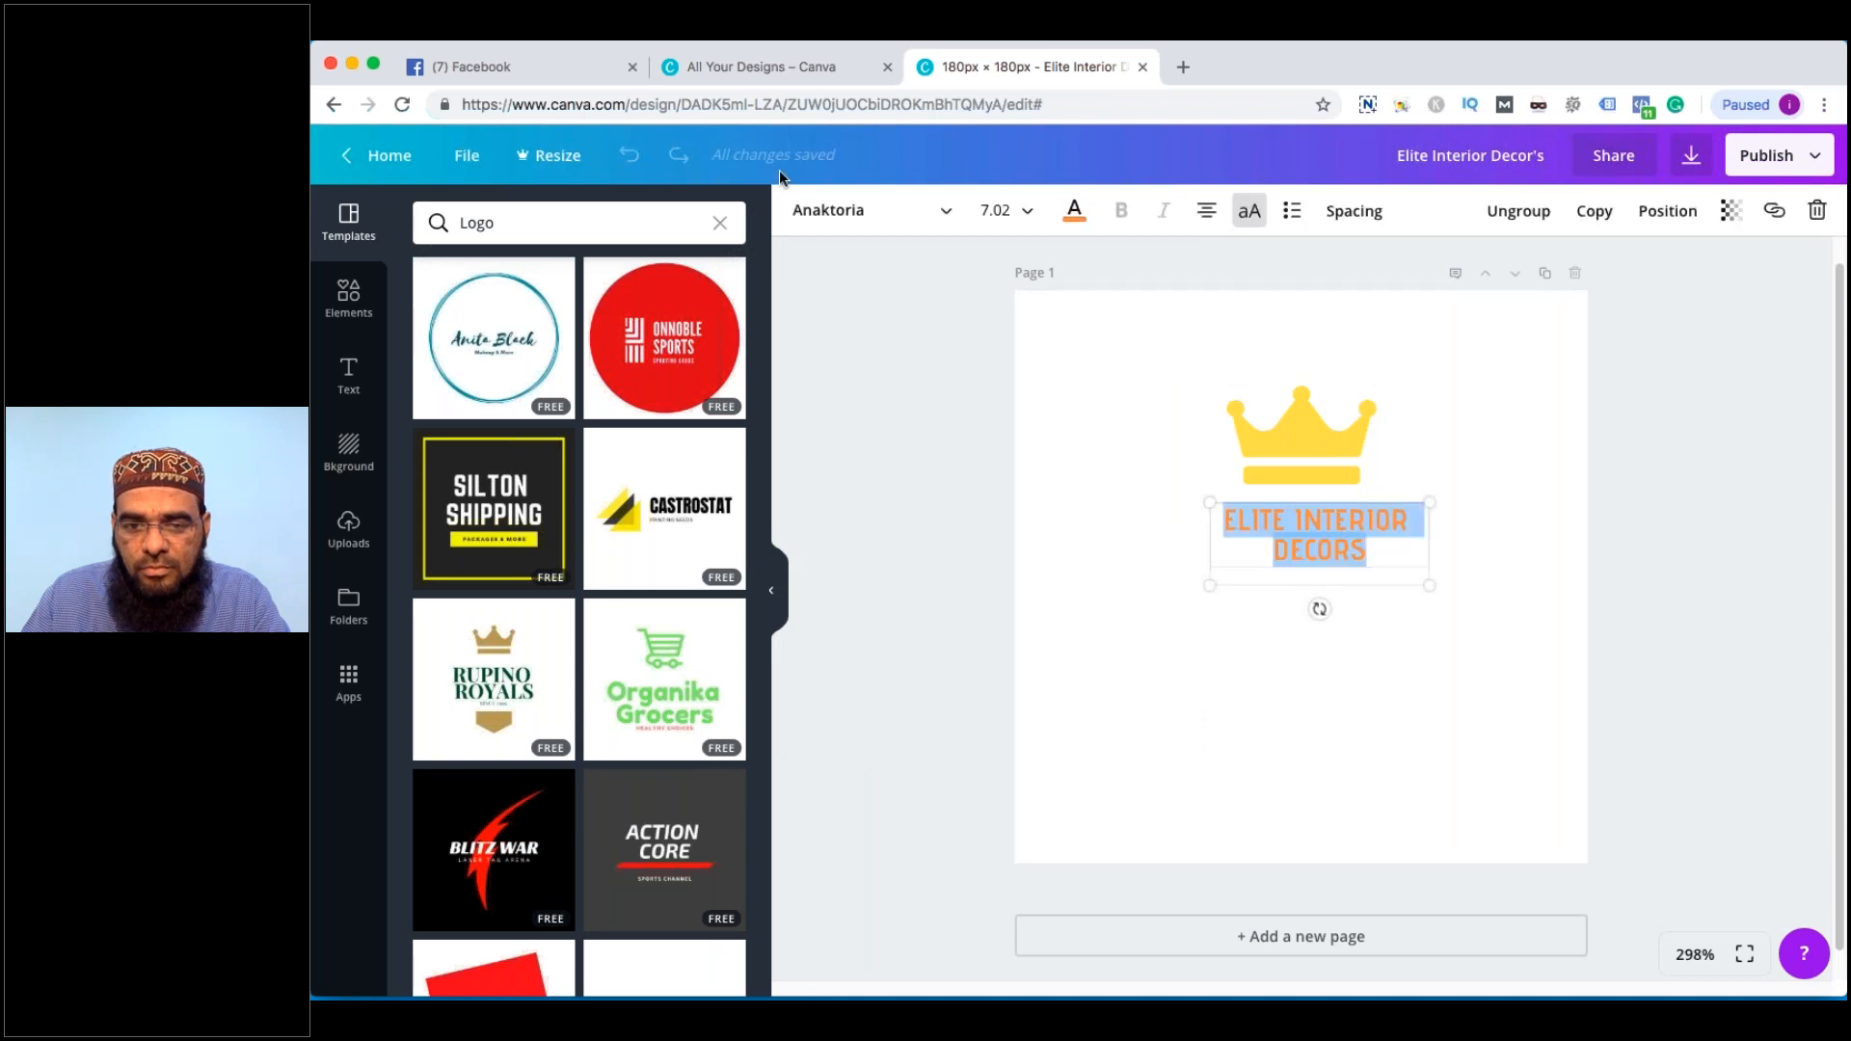
left_click(835, 214)
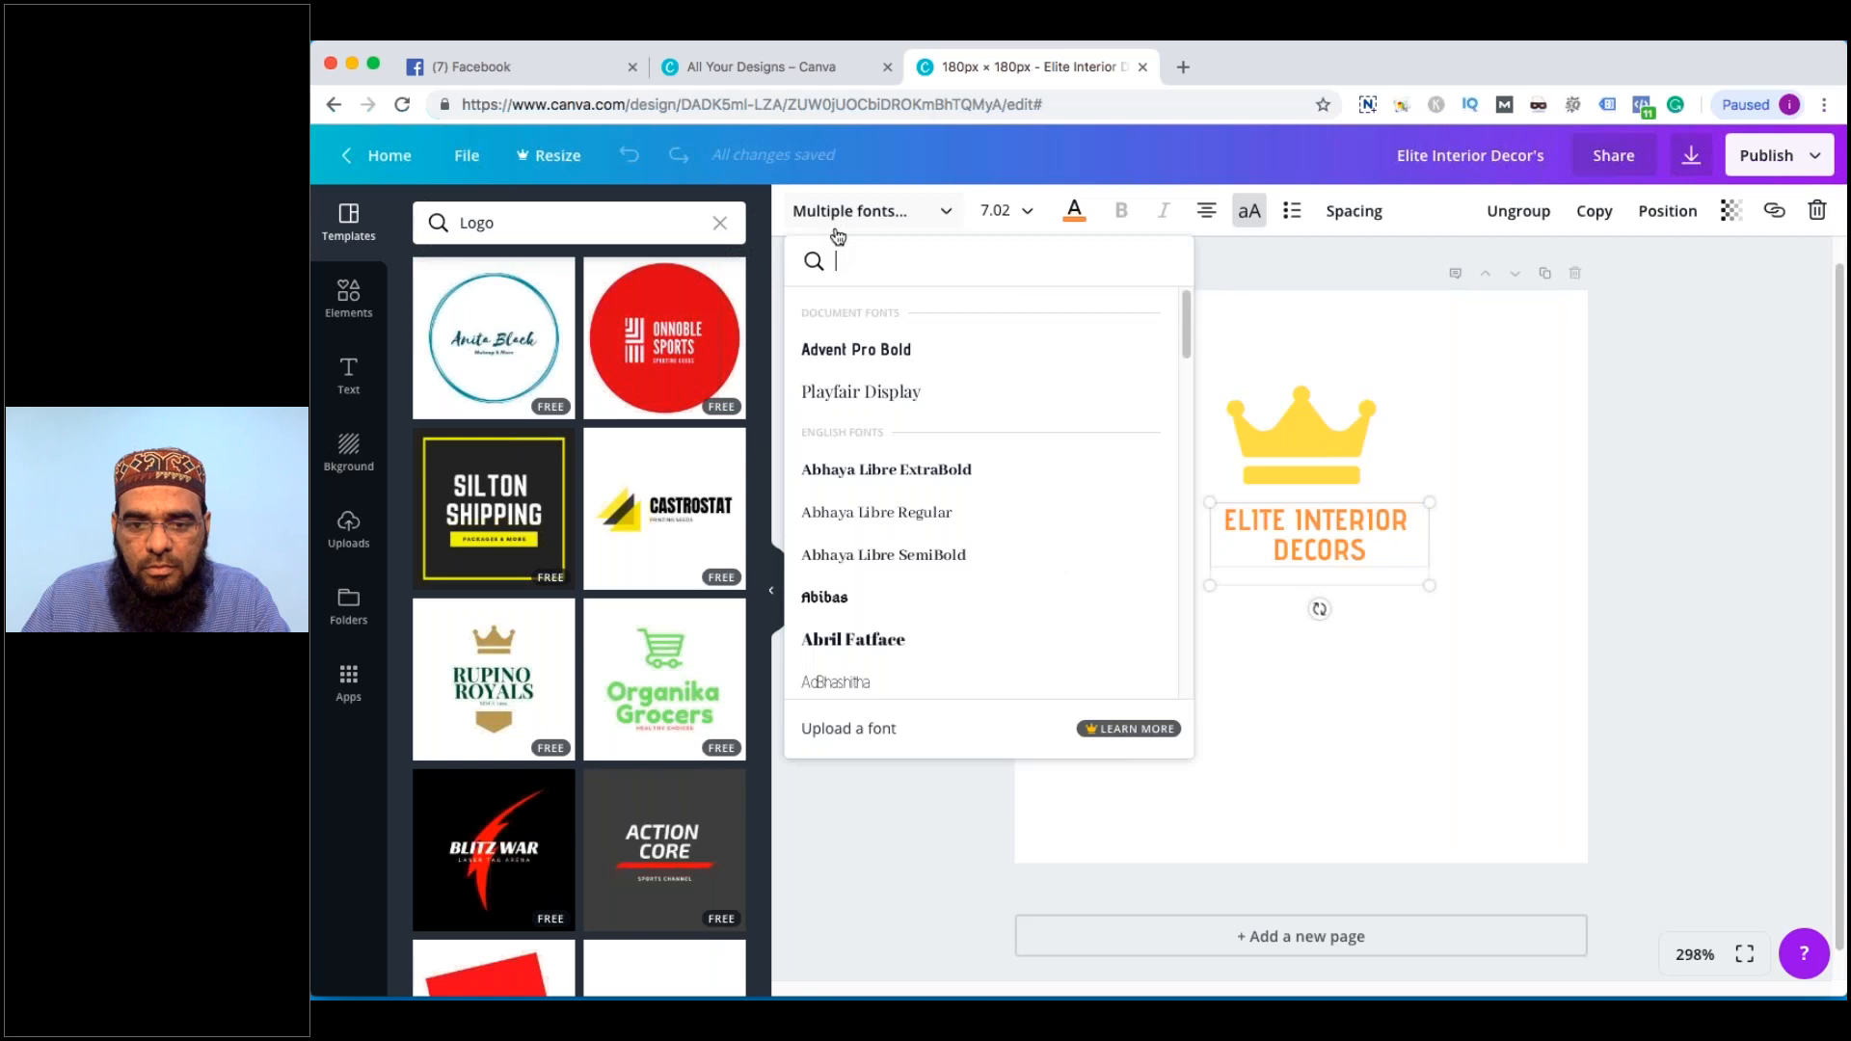
scroll(907, 482, "down", 10)
left_click(913, 564)
scroll(906, 578, "down", 2)
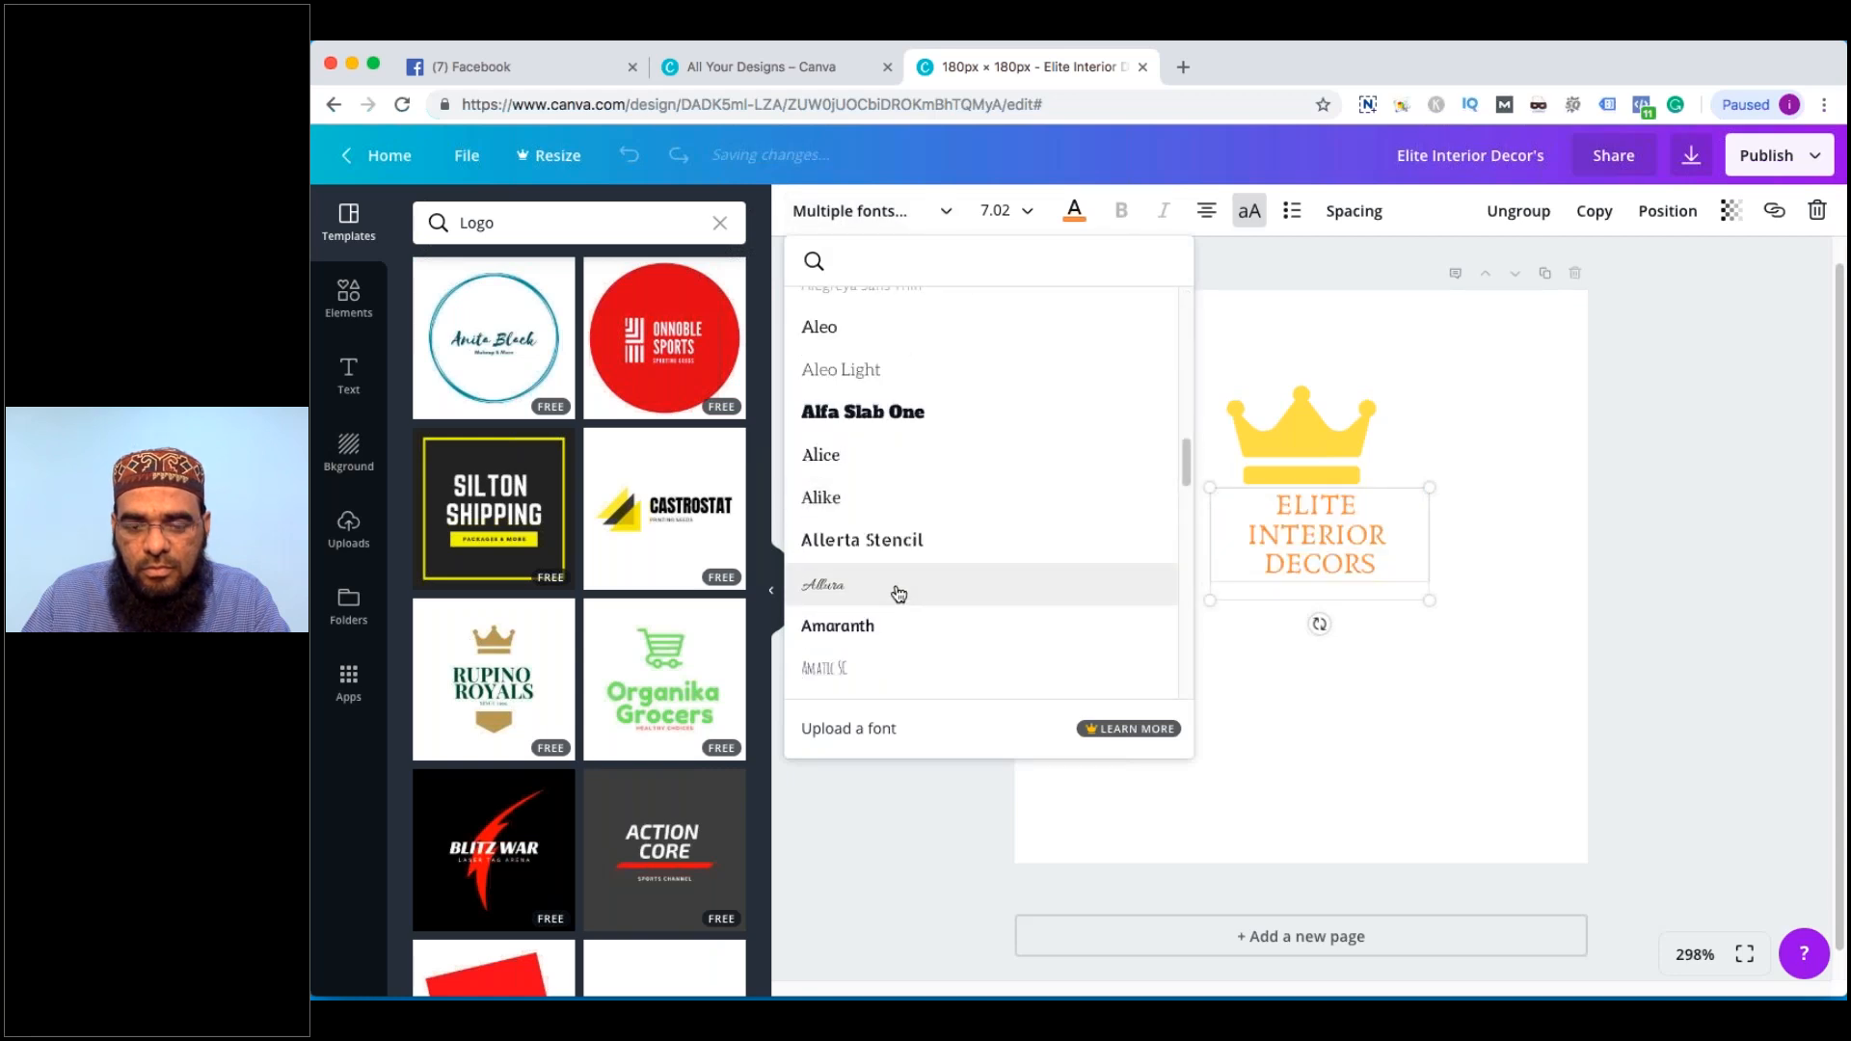
left_click(898, 593)
Set the logo text in the Berkshire Swash font
left_click(873, 214)
scroll(882, 550, "down", 3)
scroll(889, 551, "down", 5)
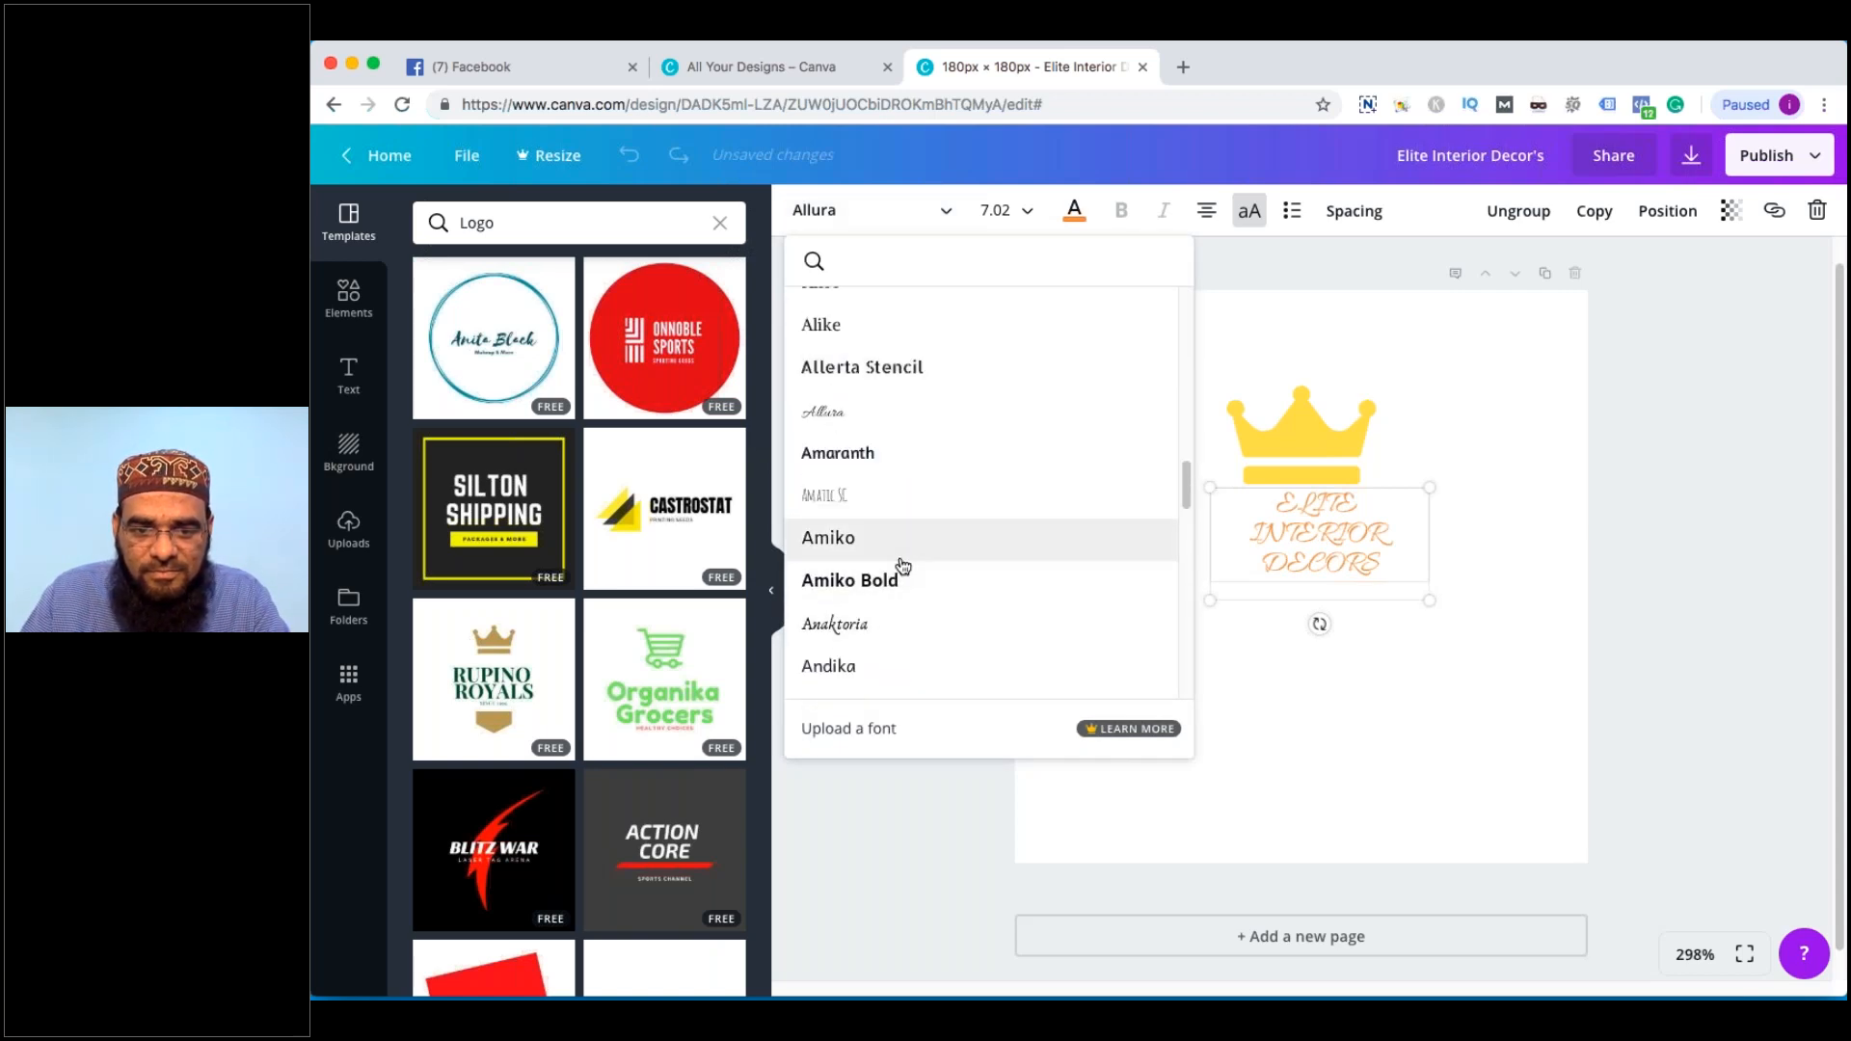
scroll(907, 559, "down", 6)
scroll(918, 552, "down", 5)
scroll(916, 549, "down", 4)
scroll(905, 555, "down", 12)
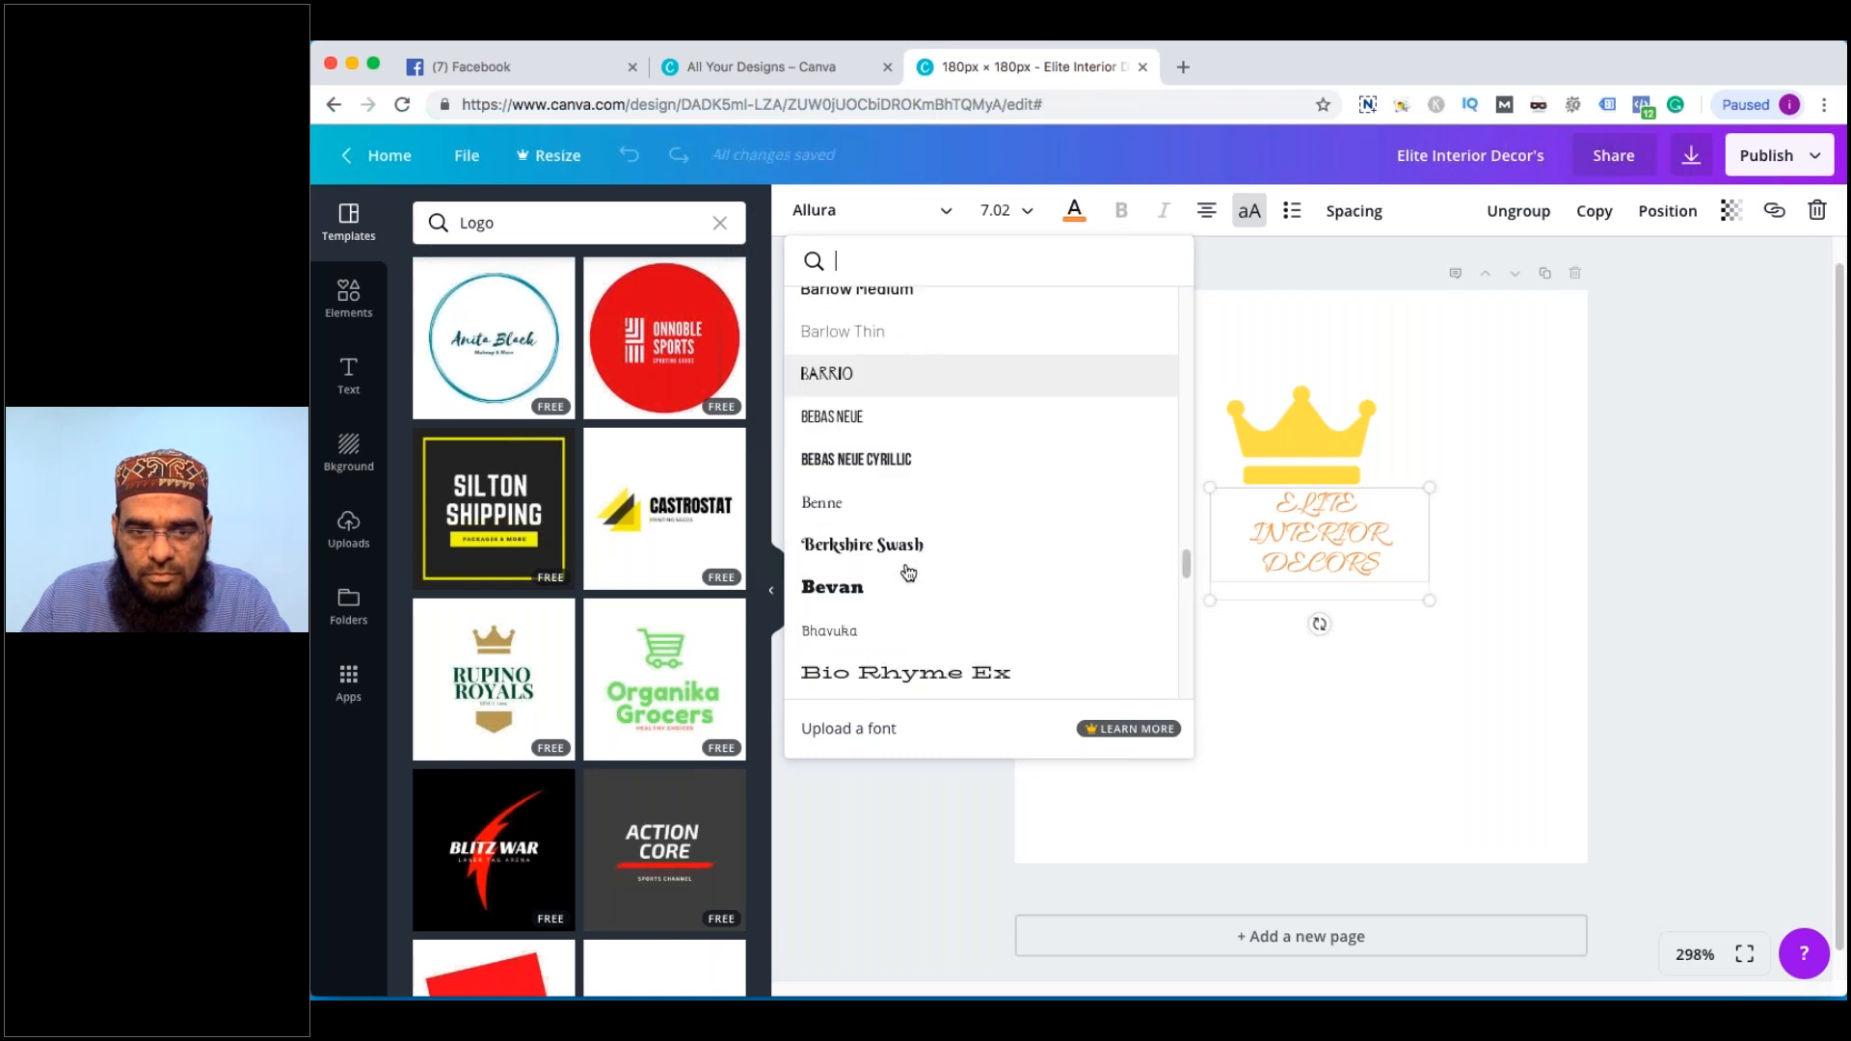
scroll(907, 569, "down", 1)
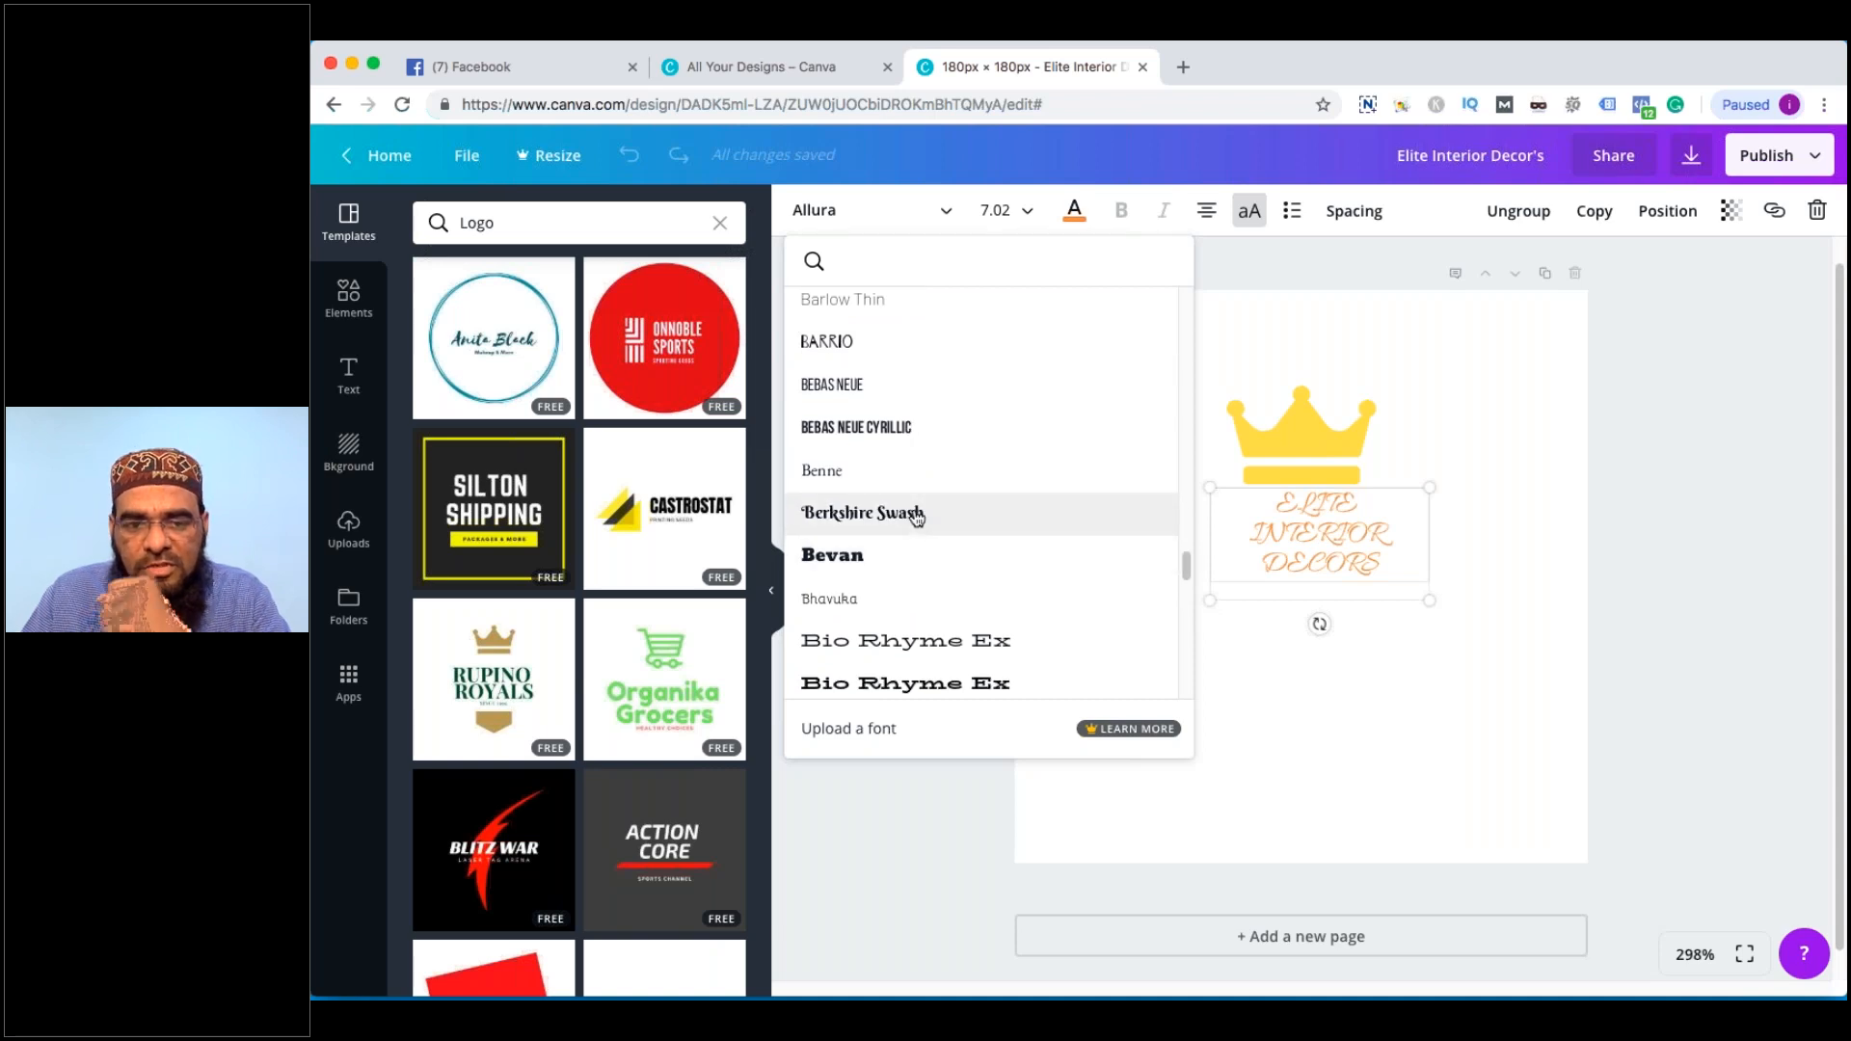
scroll(911, 516, "down", 4)
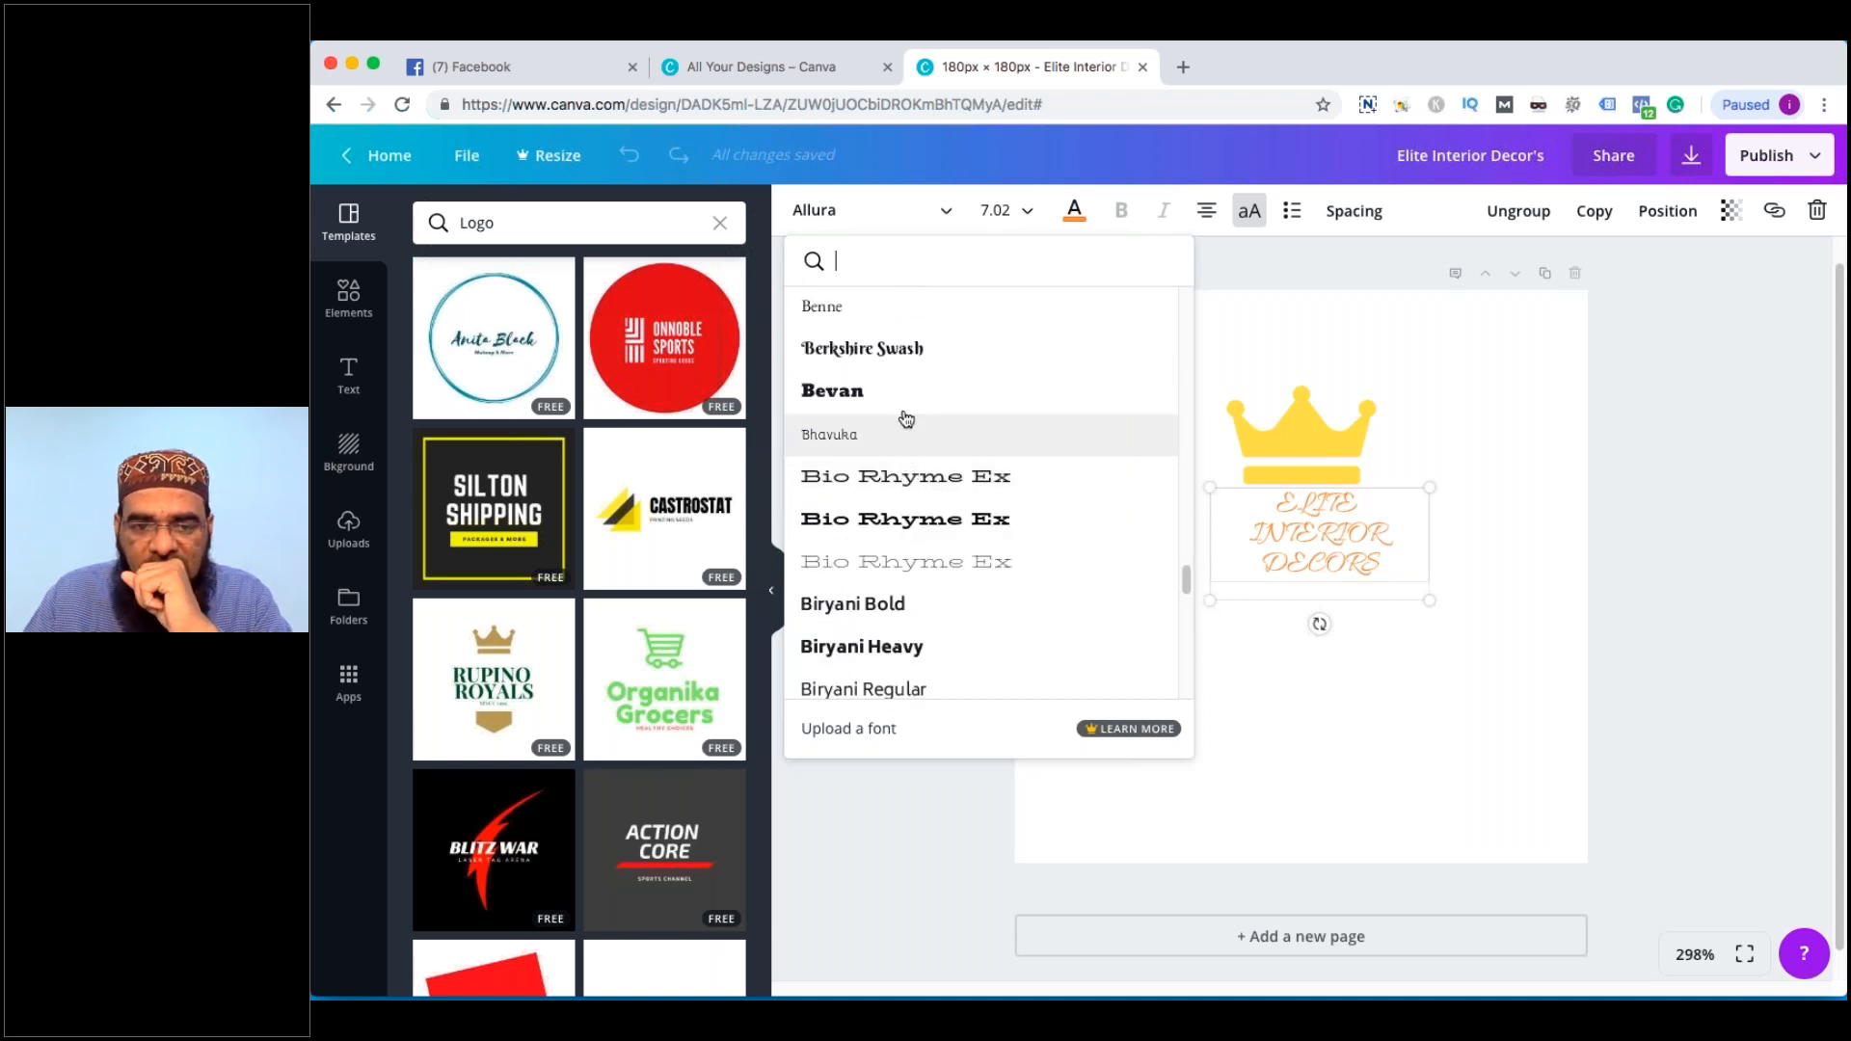
left_click(896, 351)
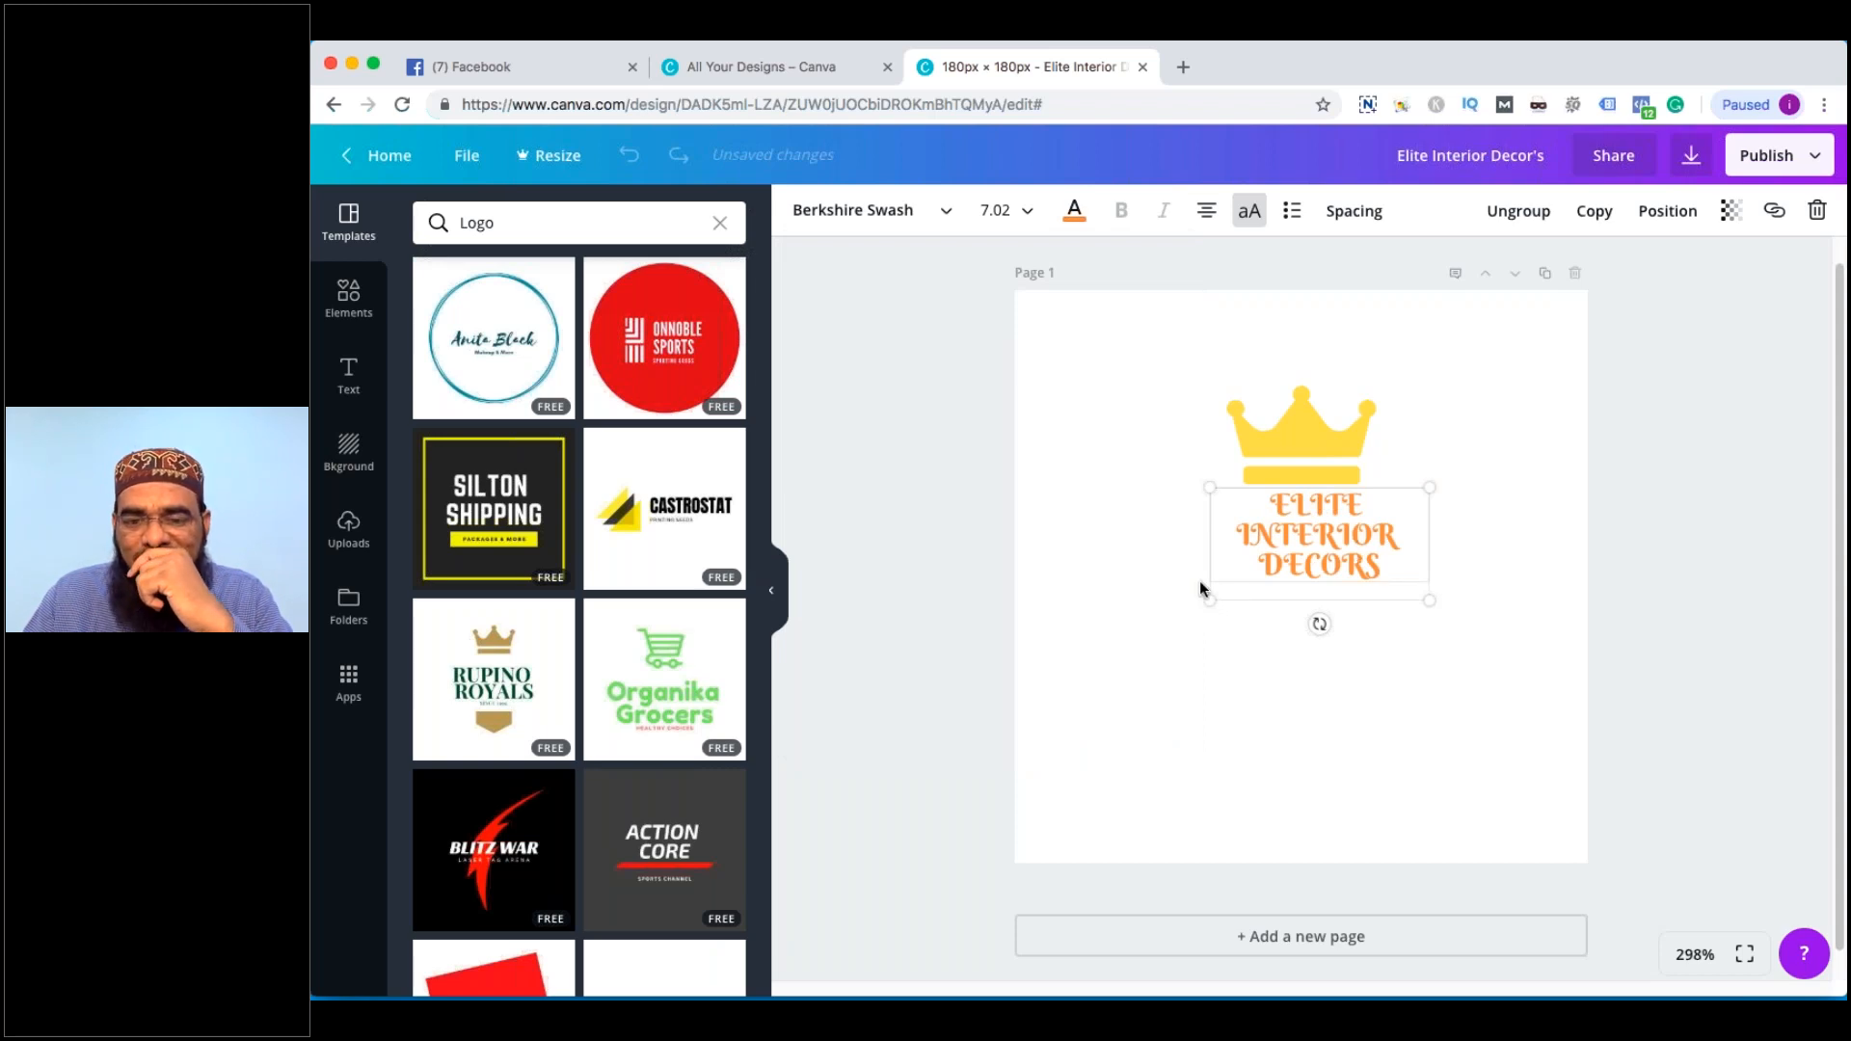
Turn off all-caps so the logo text shows in mixed case
double_click(1391, 553)
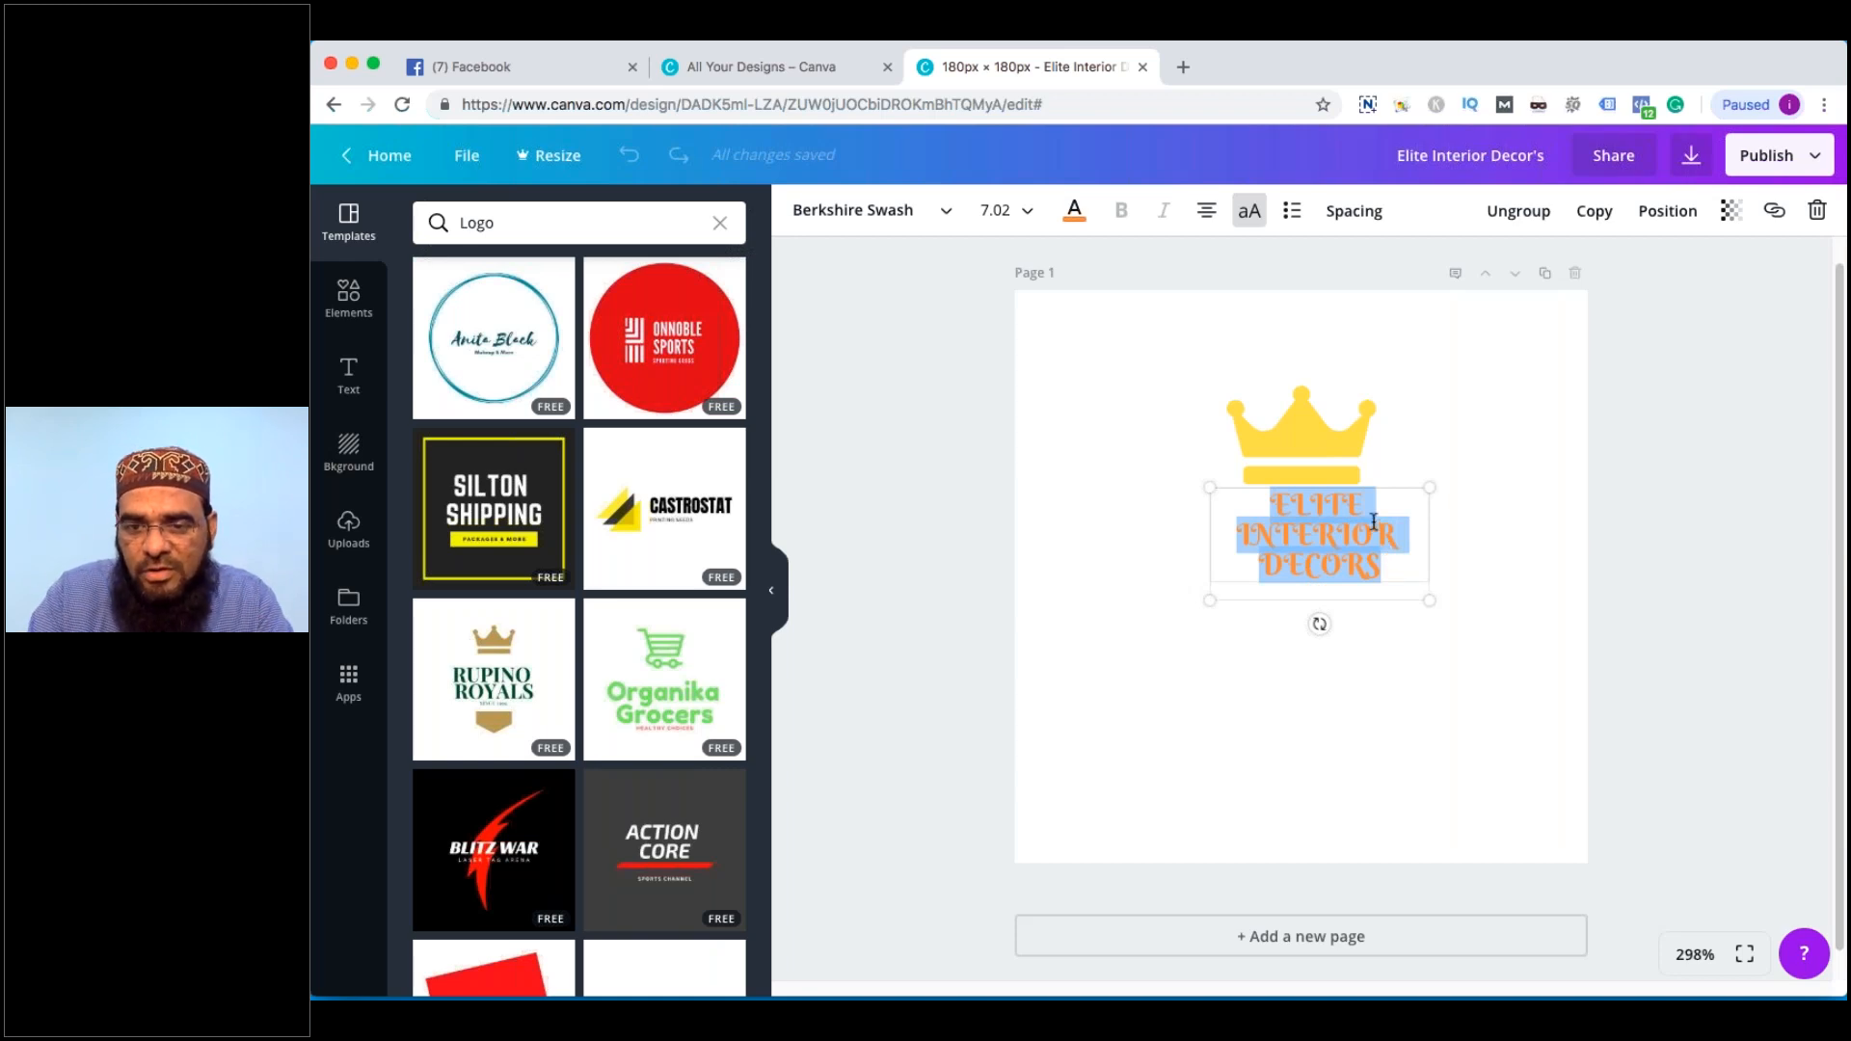
double_click(1293, 496)
type("ELITE")
key("super+a")
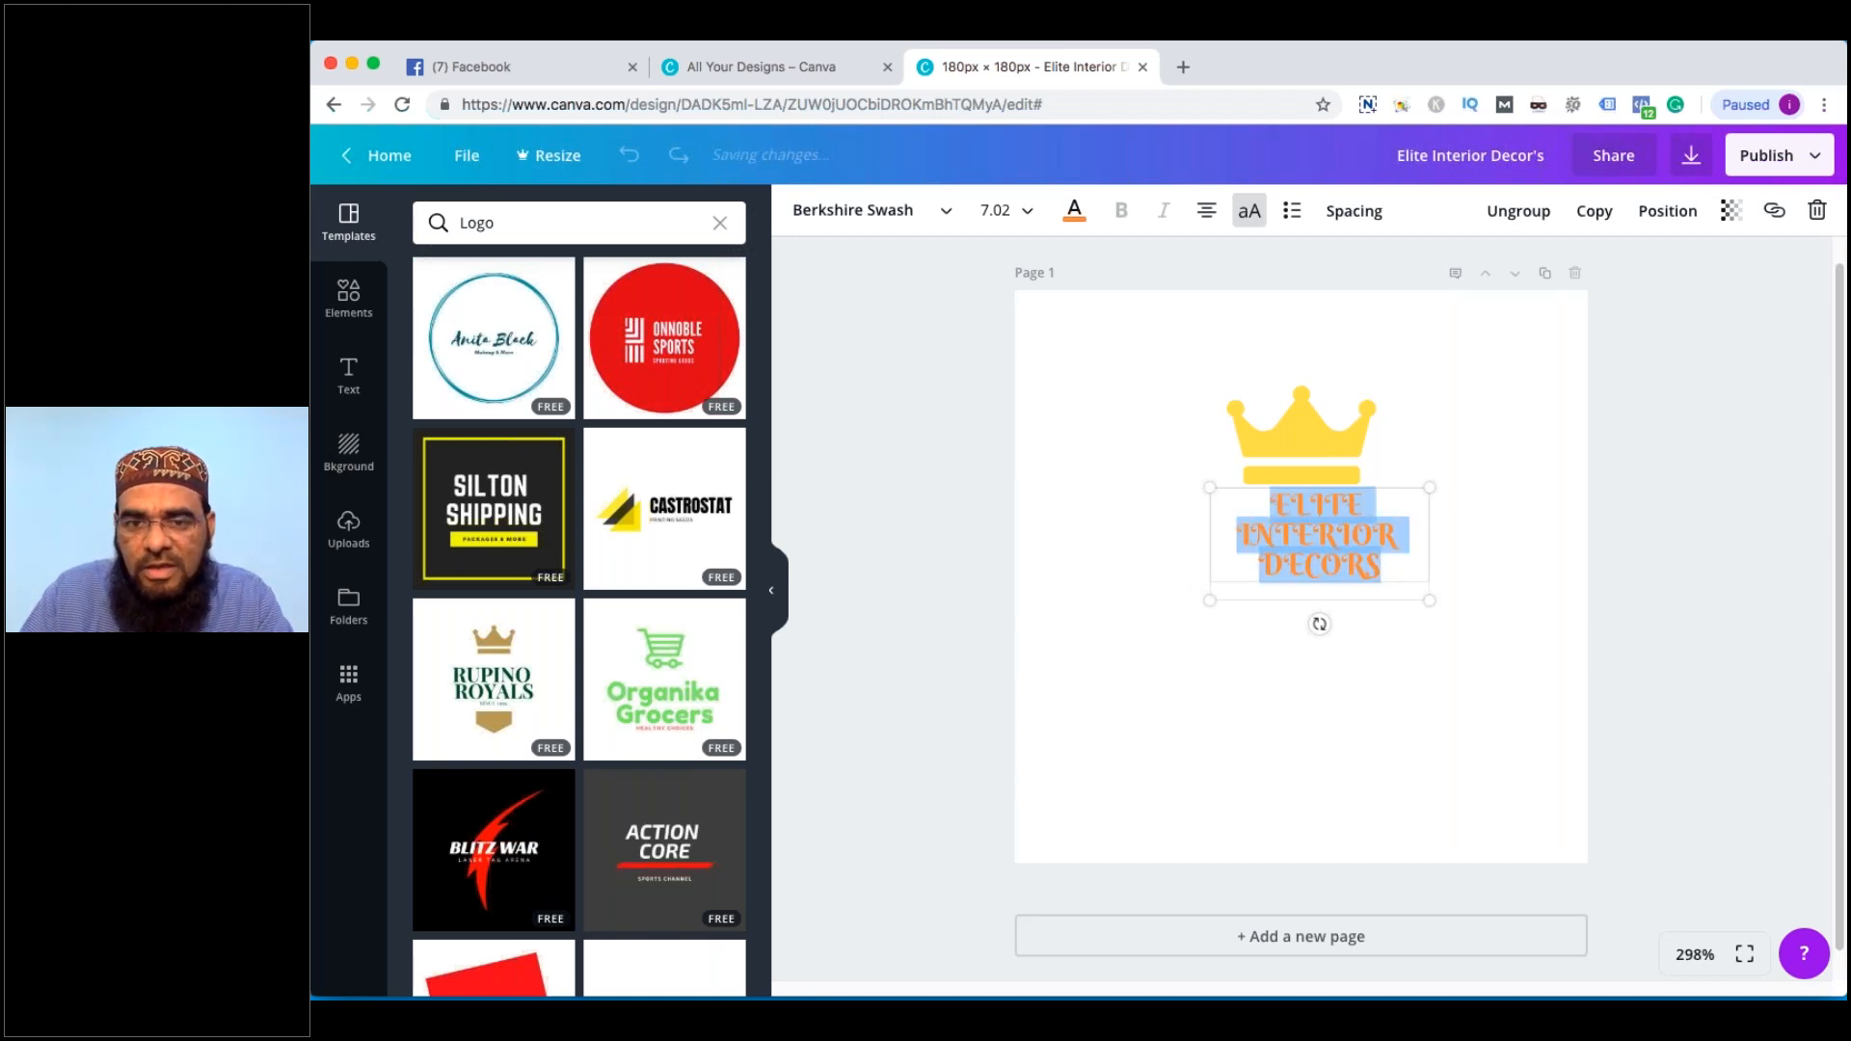
left_click(1248, 210)
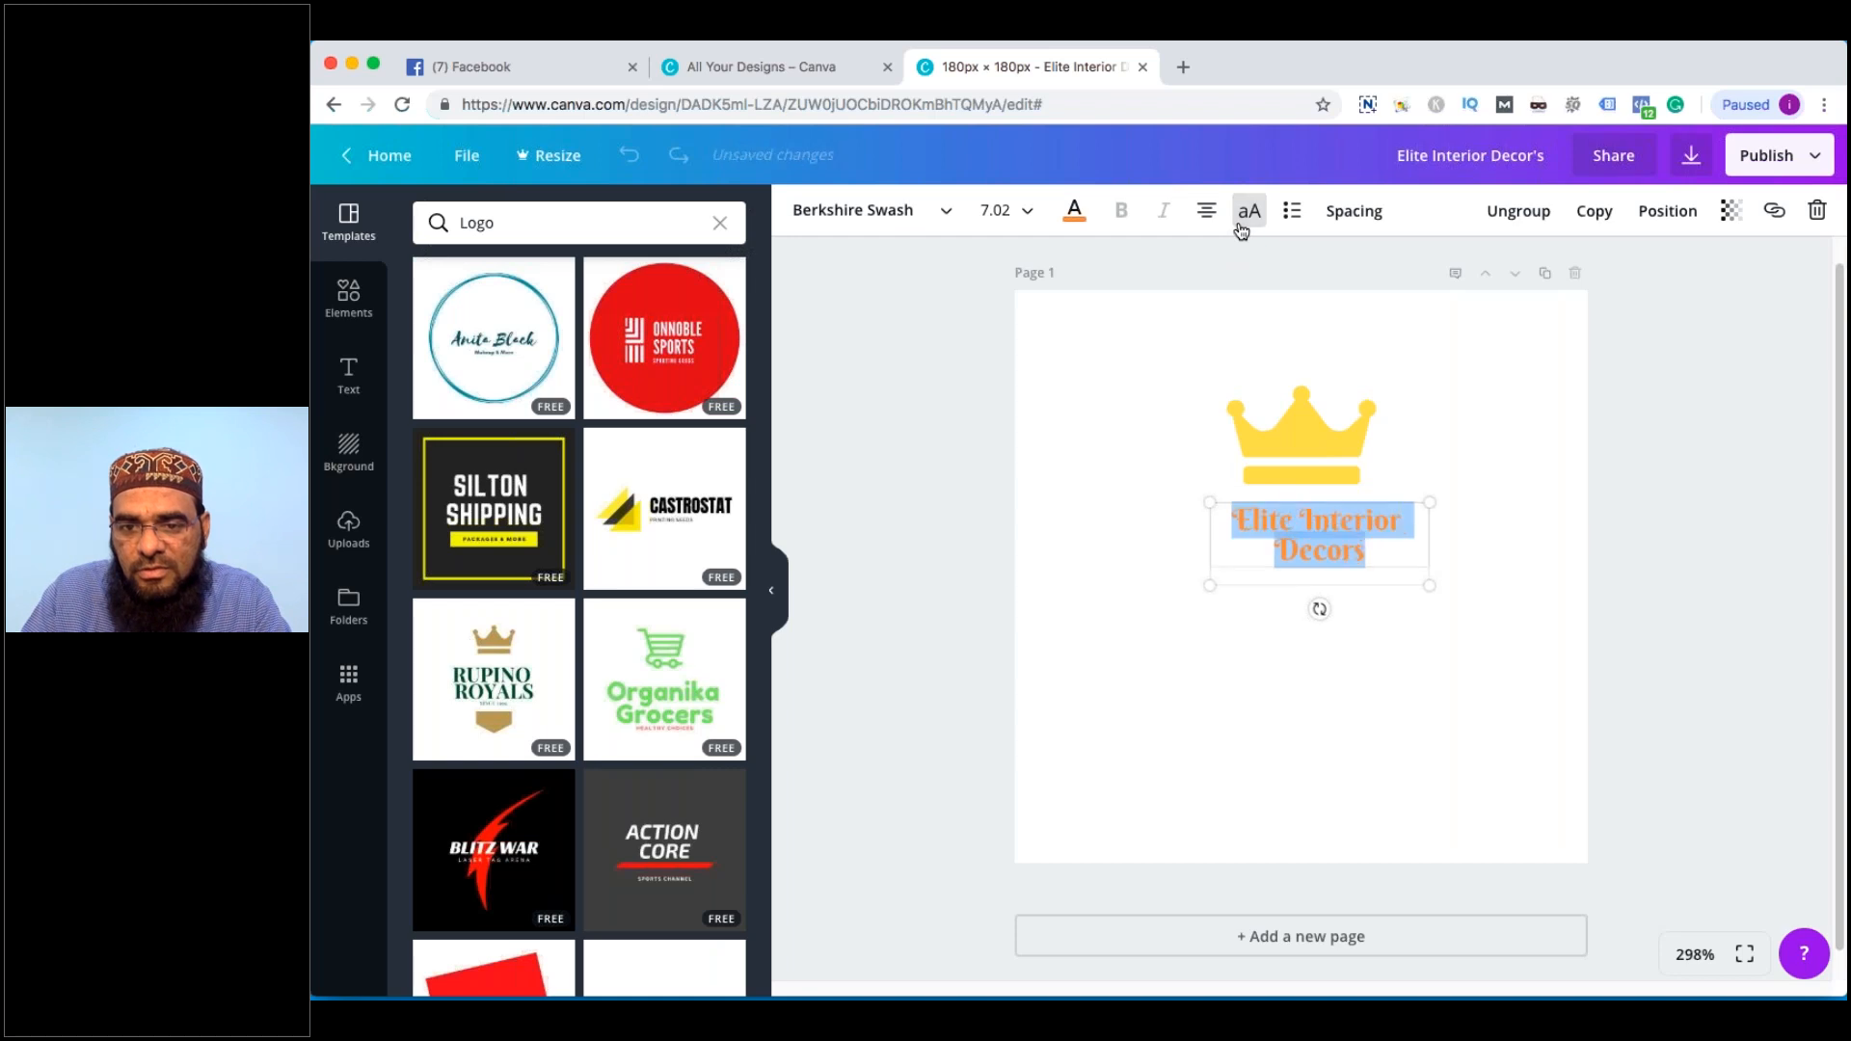
left_click(1349, 537)
Break the text as Elite over Interior Decors and centre it under the crown
left_click(1285, 551)
key("BackSpace")
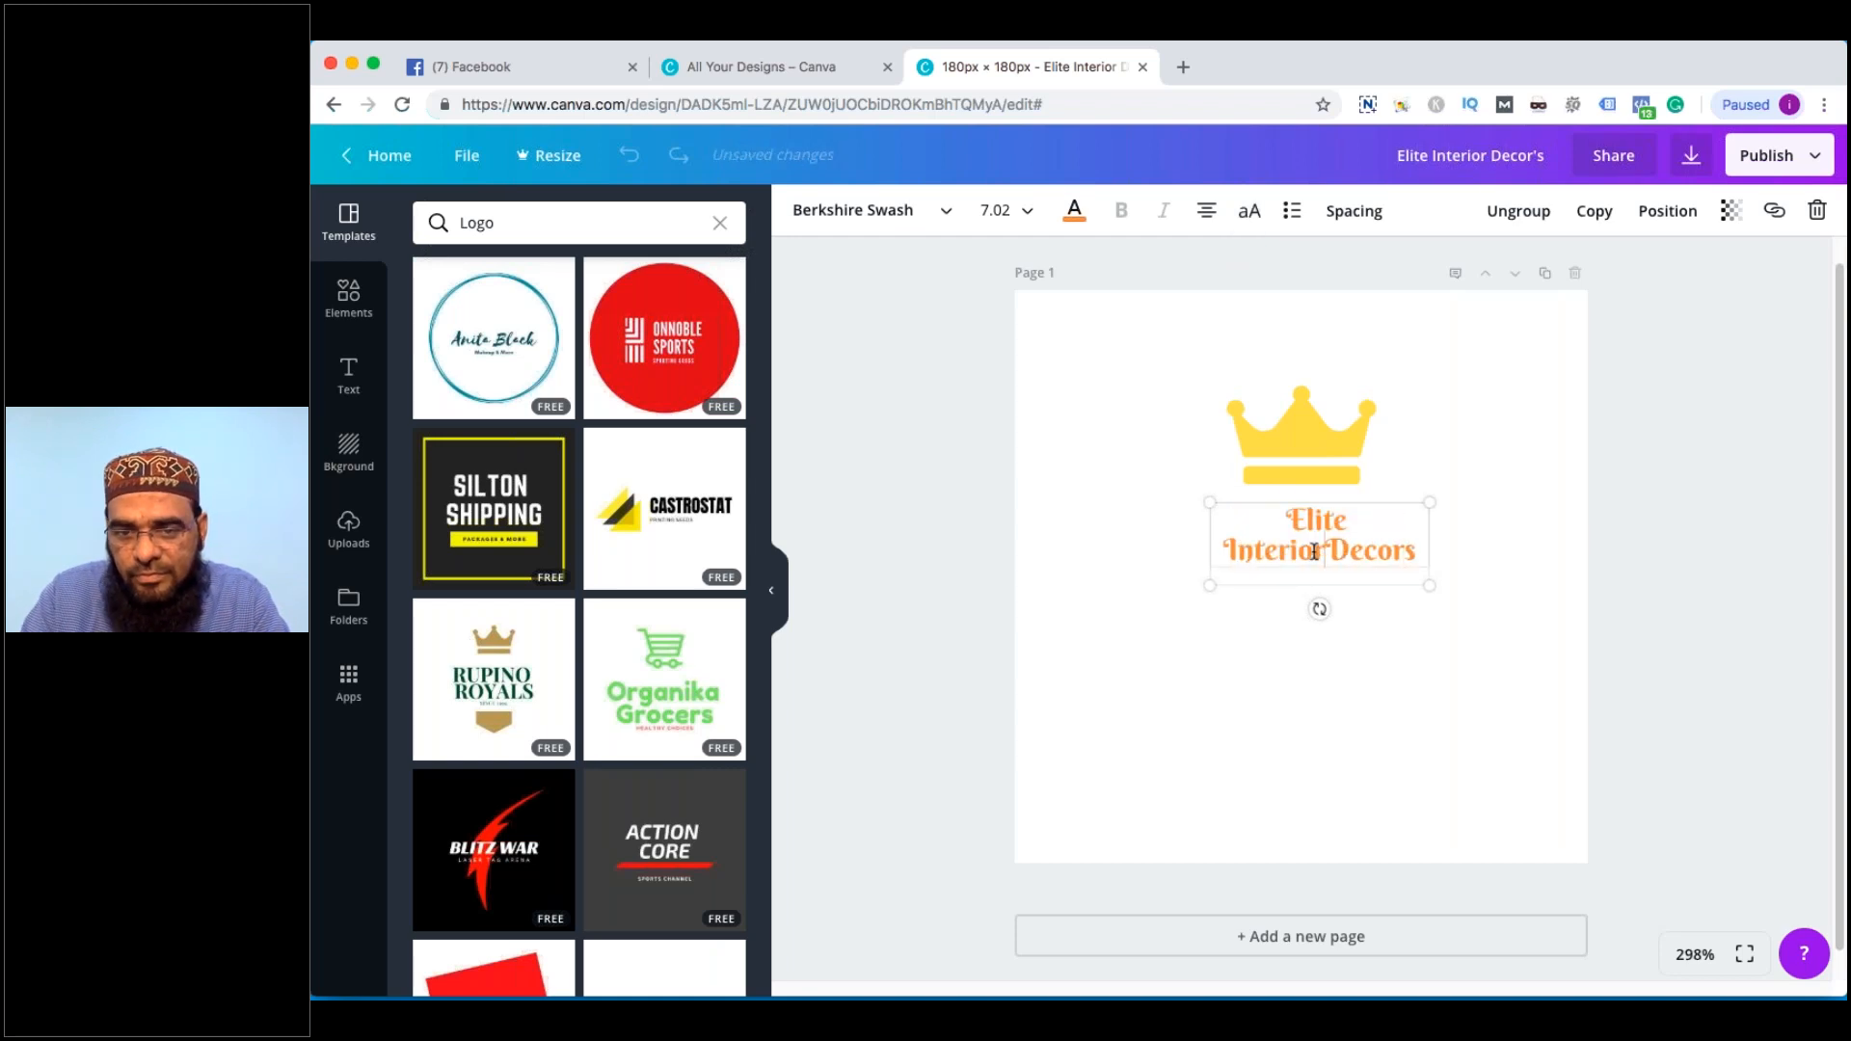
mouse_move(1430, 585)
left_mouse_down()
mouse_move(1496, 579)
mouse_move(1430, 585)
left_mouse_up()
left_click(1305, 523)
key("Return")
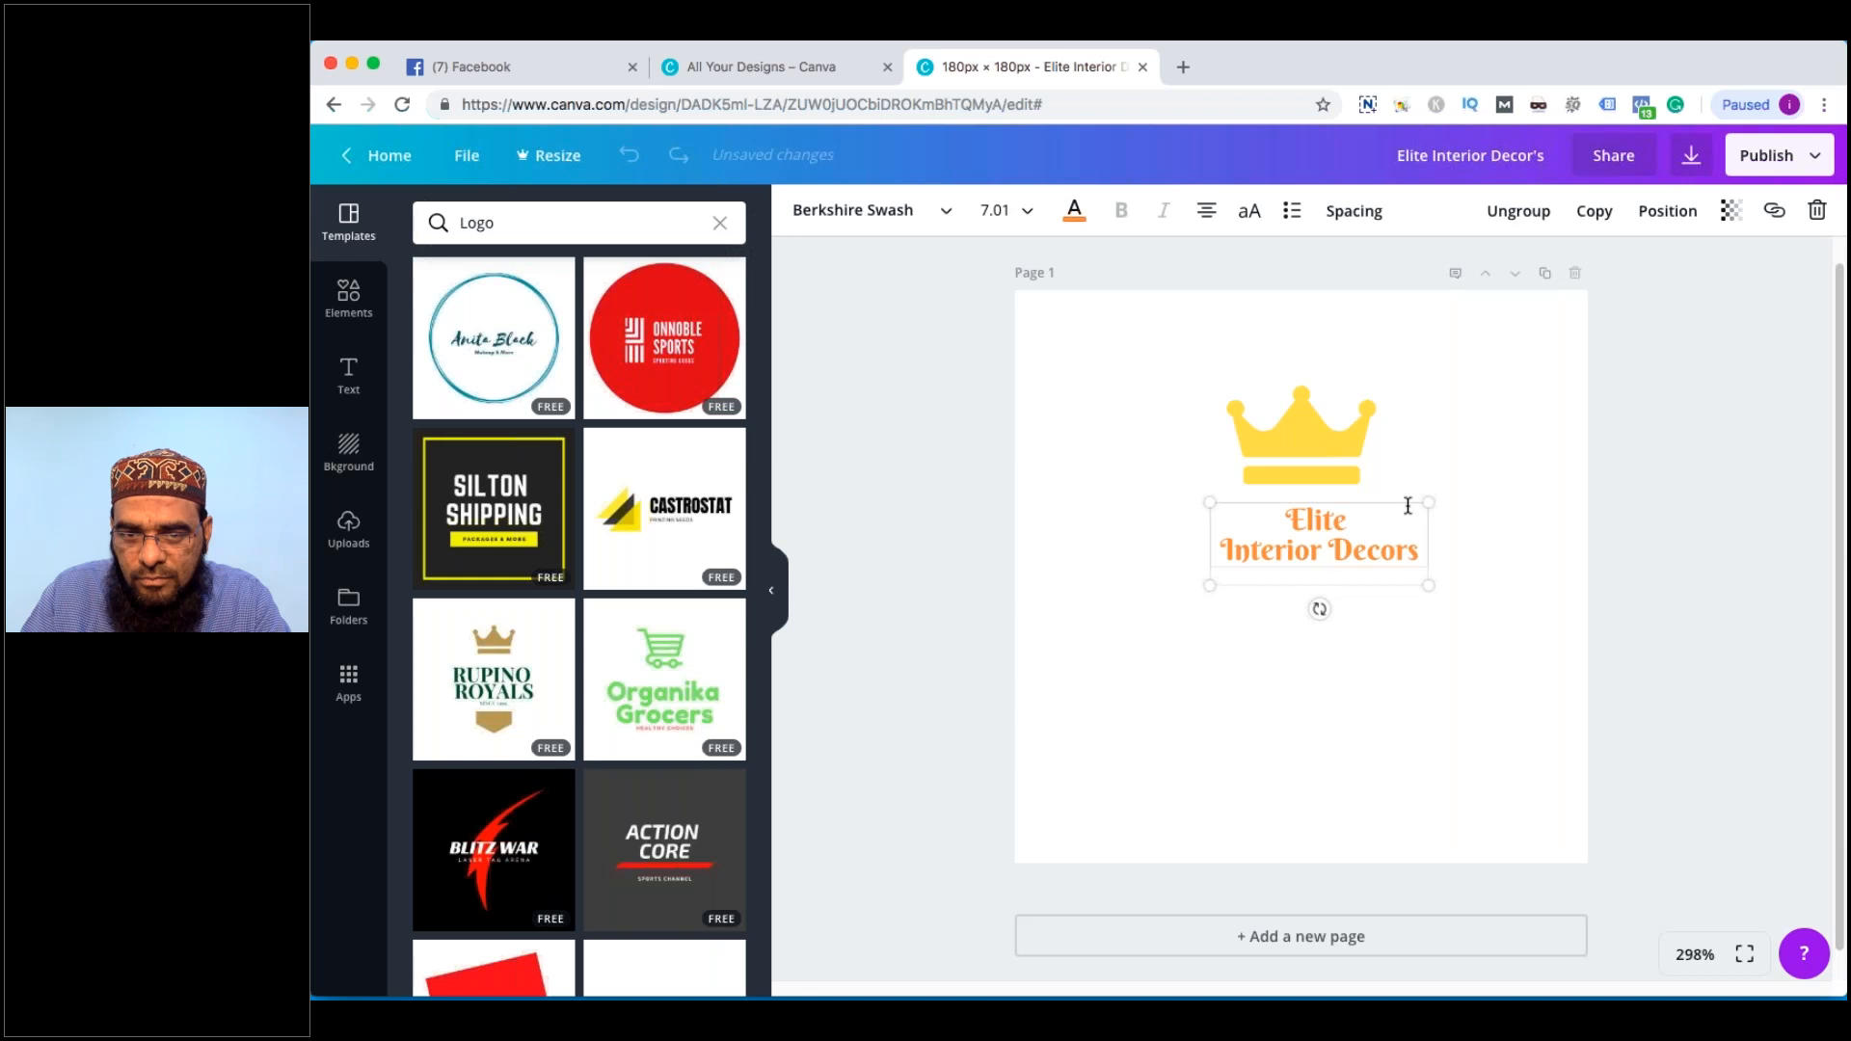
left_click(1436, 458)
left_click_drag(1321, 525, 1303, 517)
left_click(1074, 211)
Make the logo text yellow at font size 12
left_click(1233, 458)
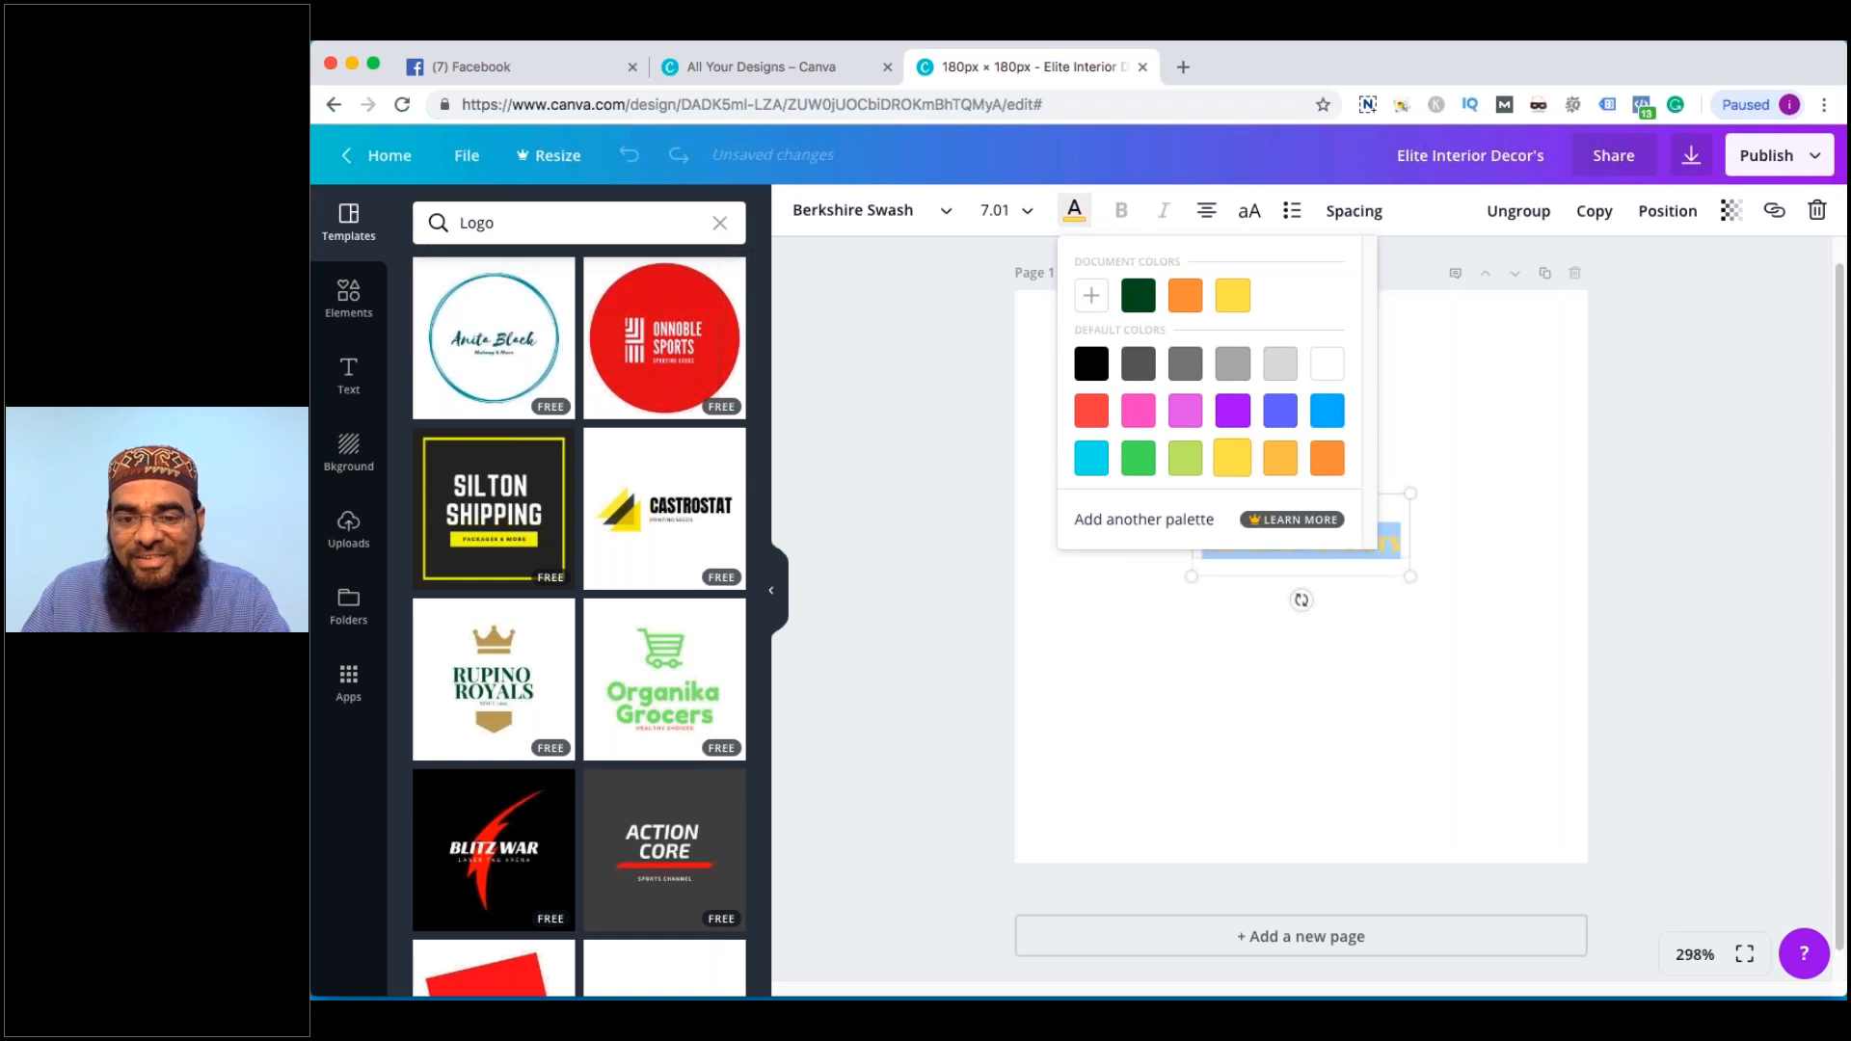
left_click(1375, 698)
left_click(1302, 544)
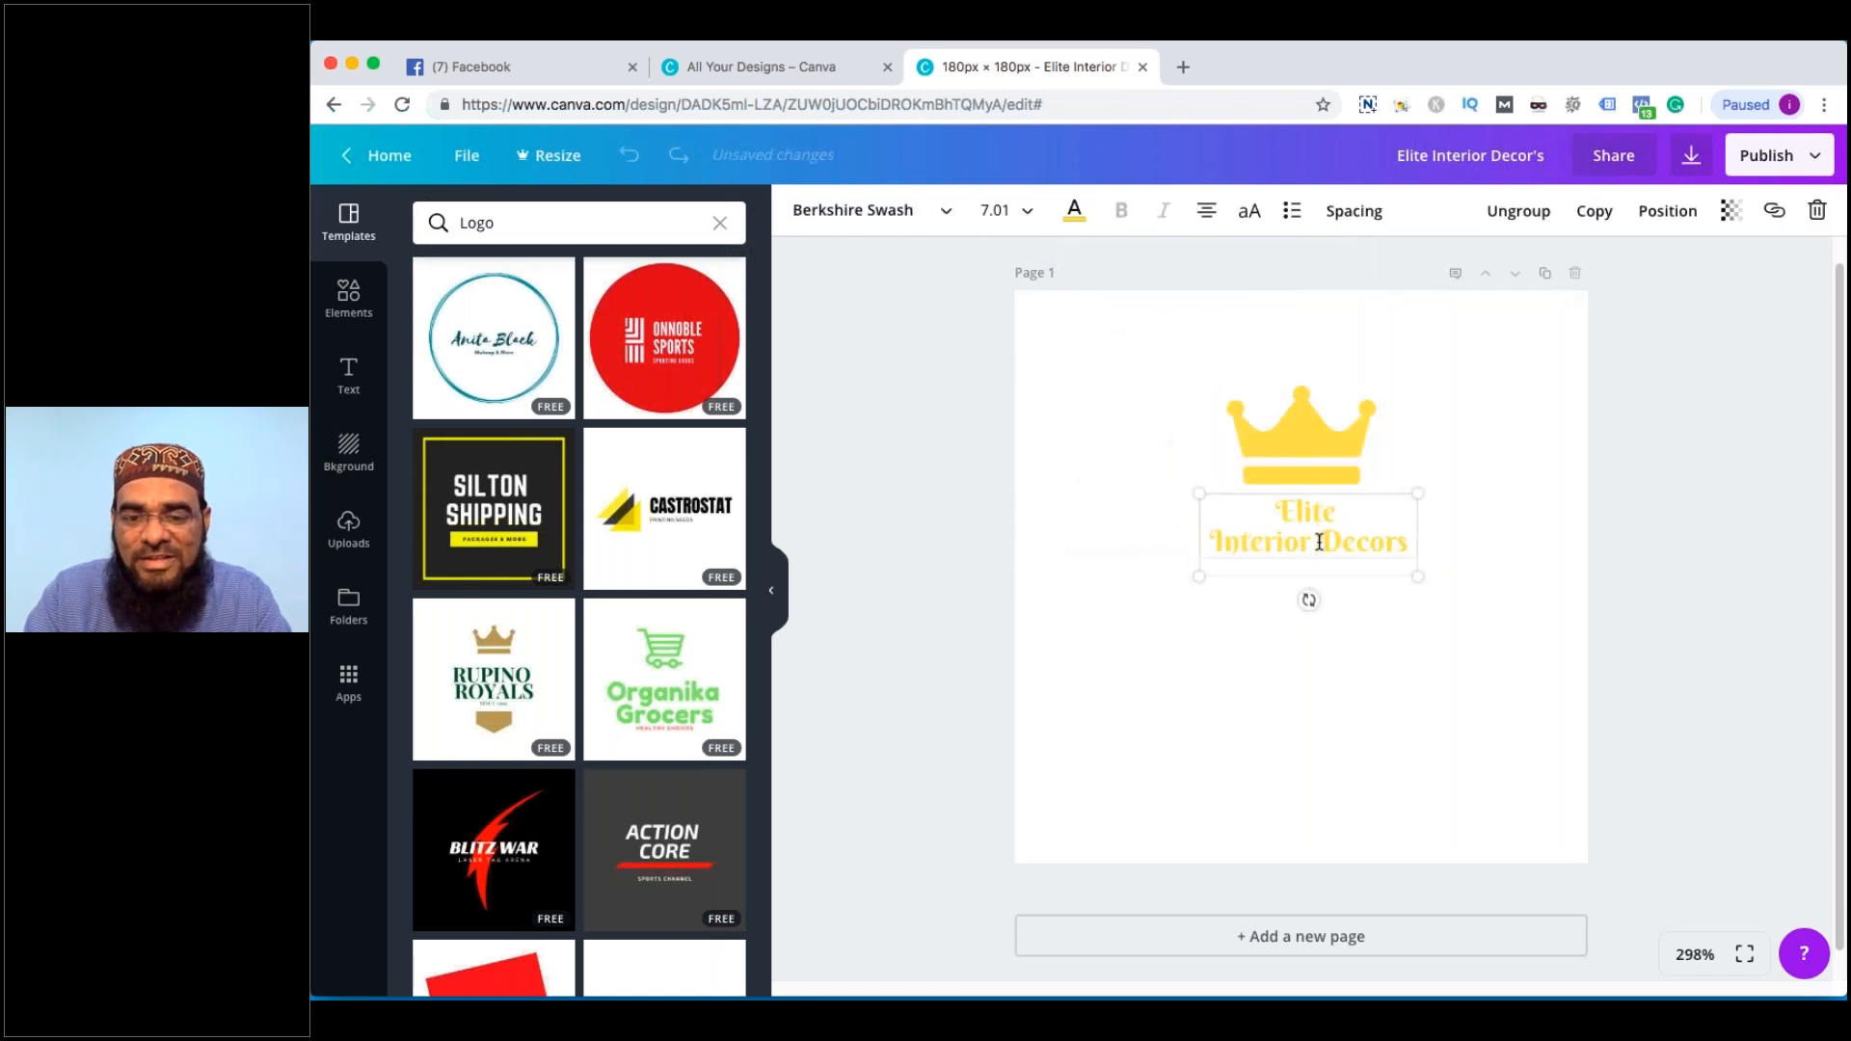
double_click(1319, 542)
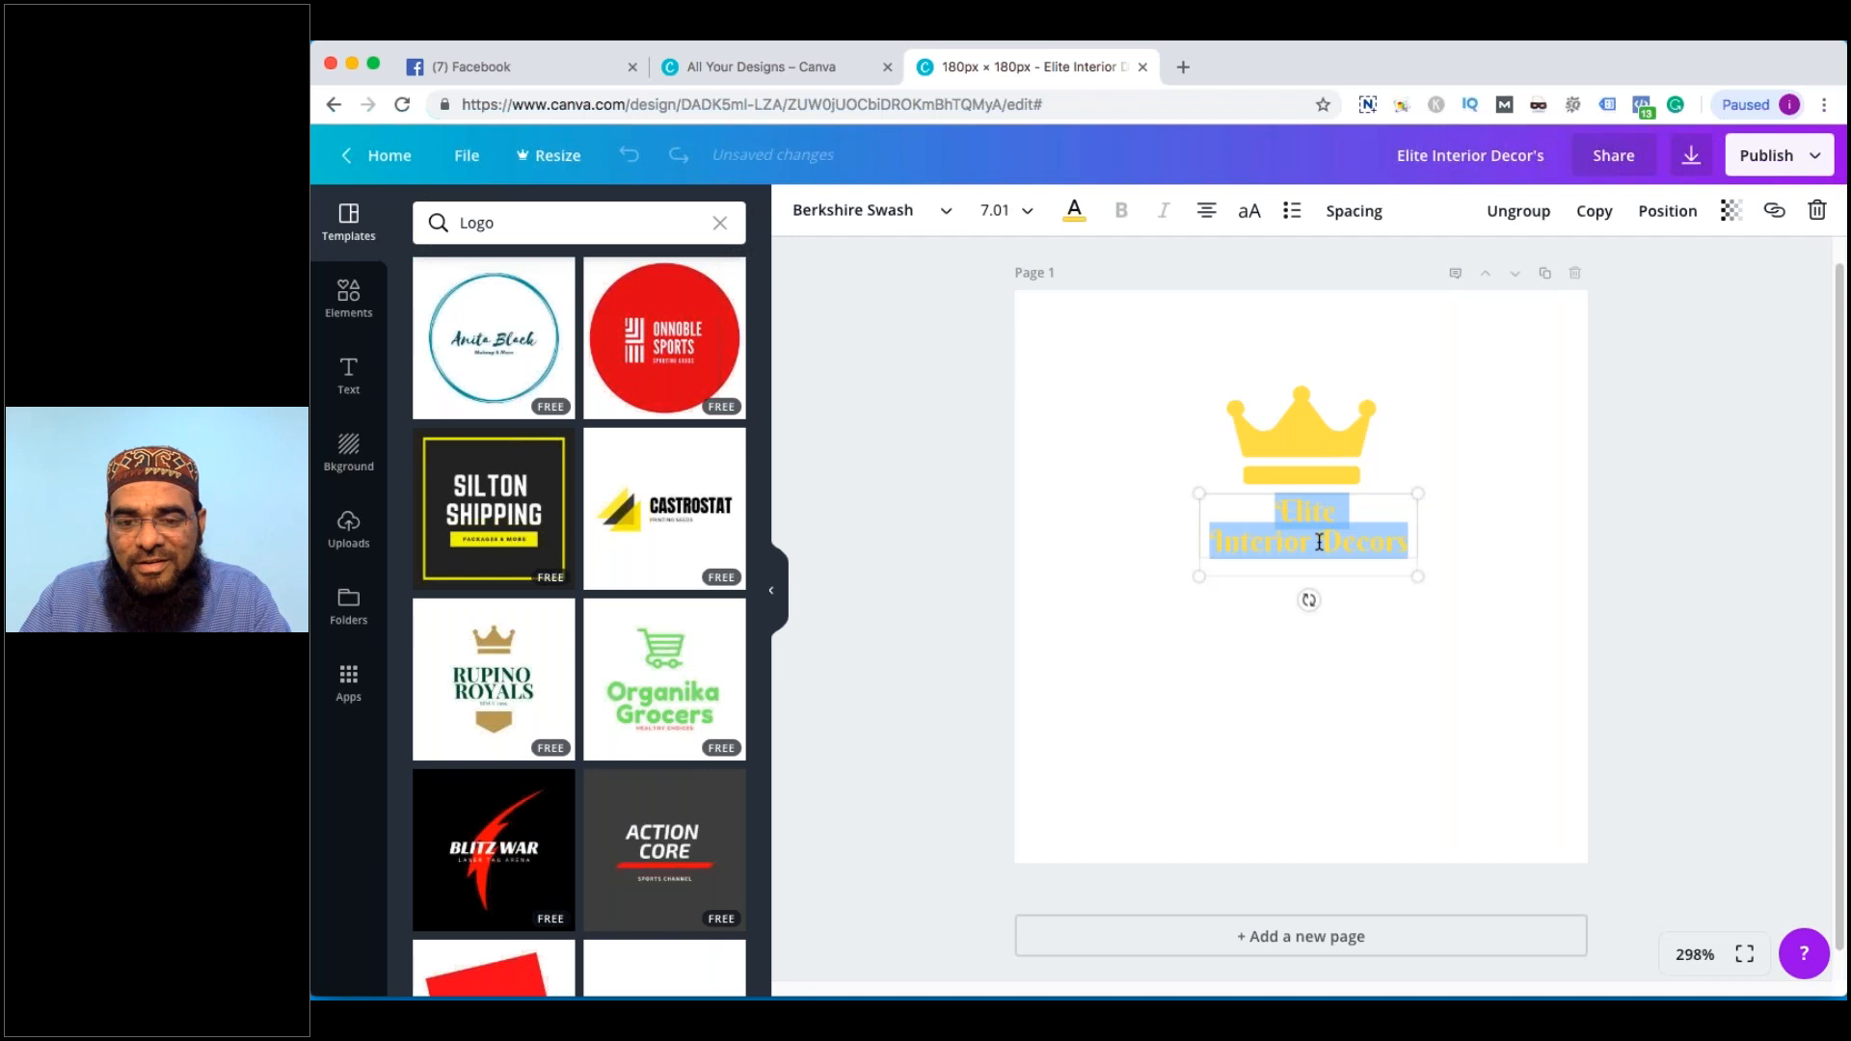
left_click(995, 210)
left_click(1015, 397)
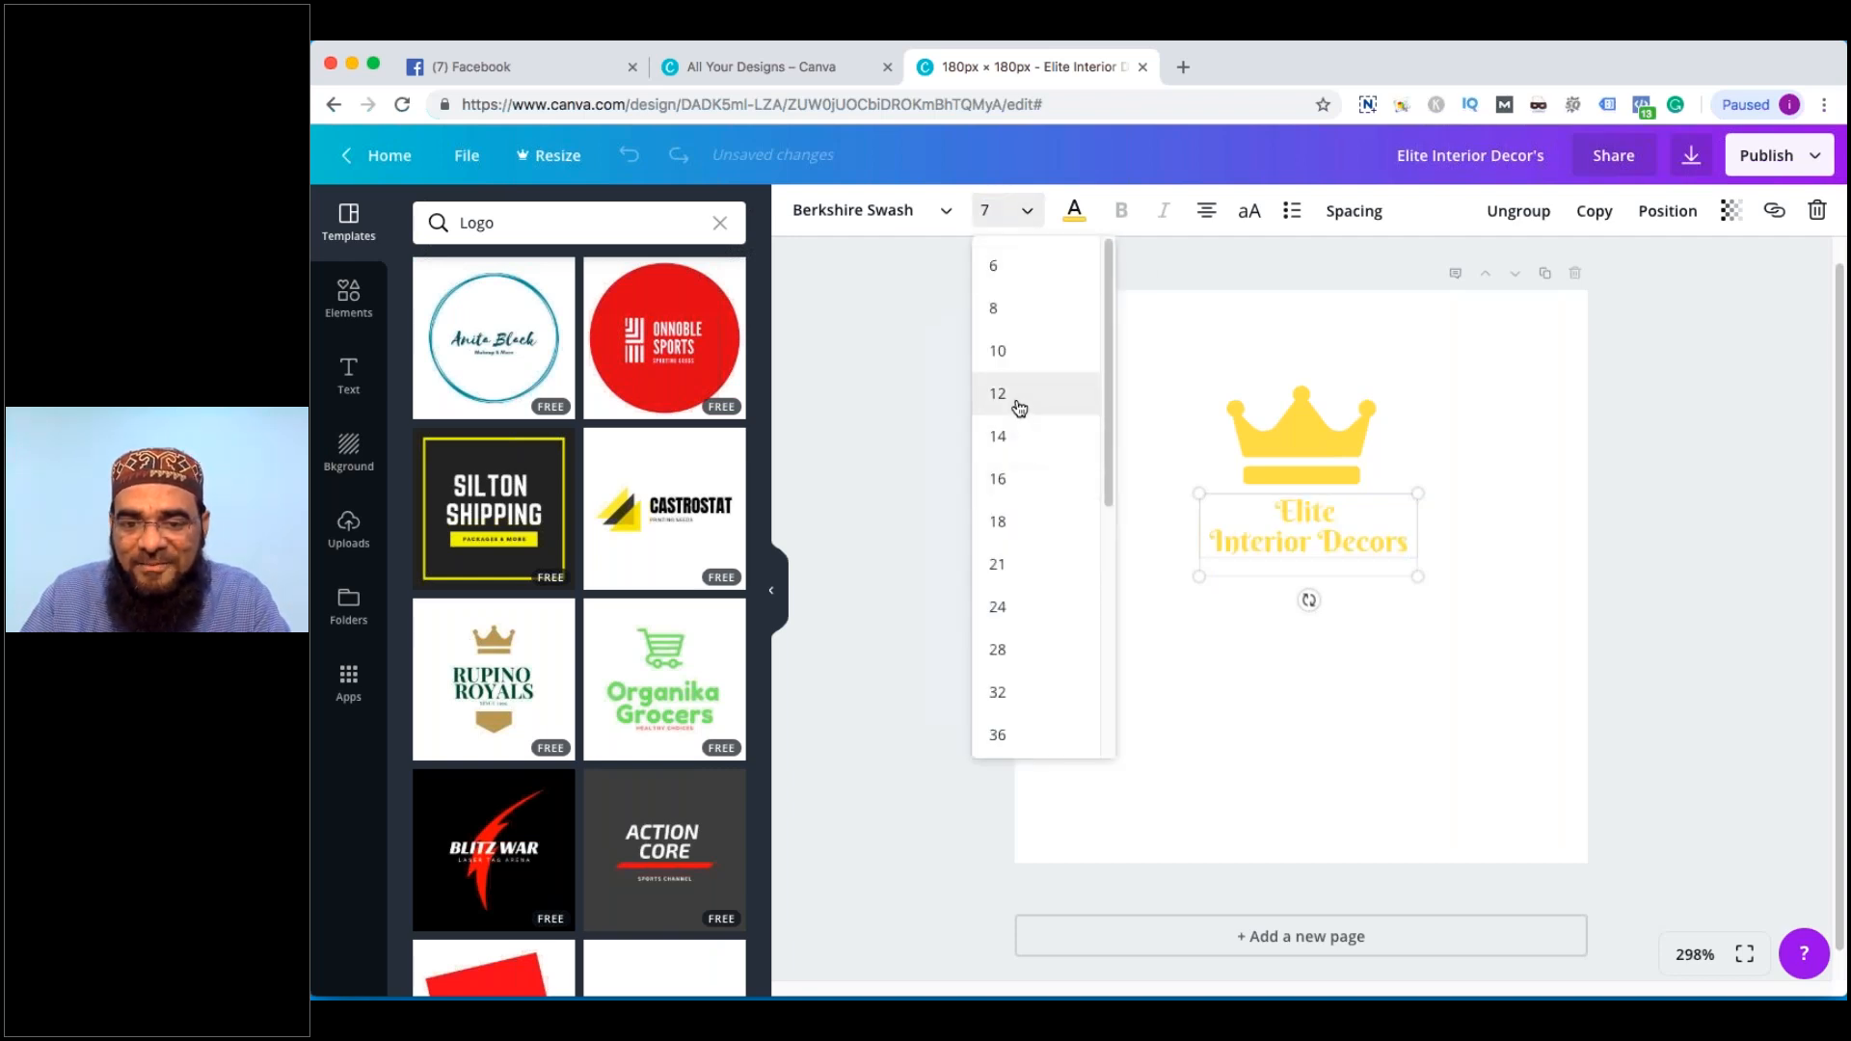
Move the text below the crown and recolour all of it orange
left_click(1451, 497)
left_click_drag(1388, 483, 1386, 532)
left_click(1498, 536)
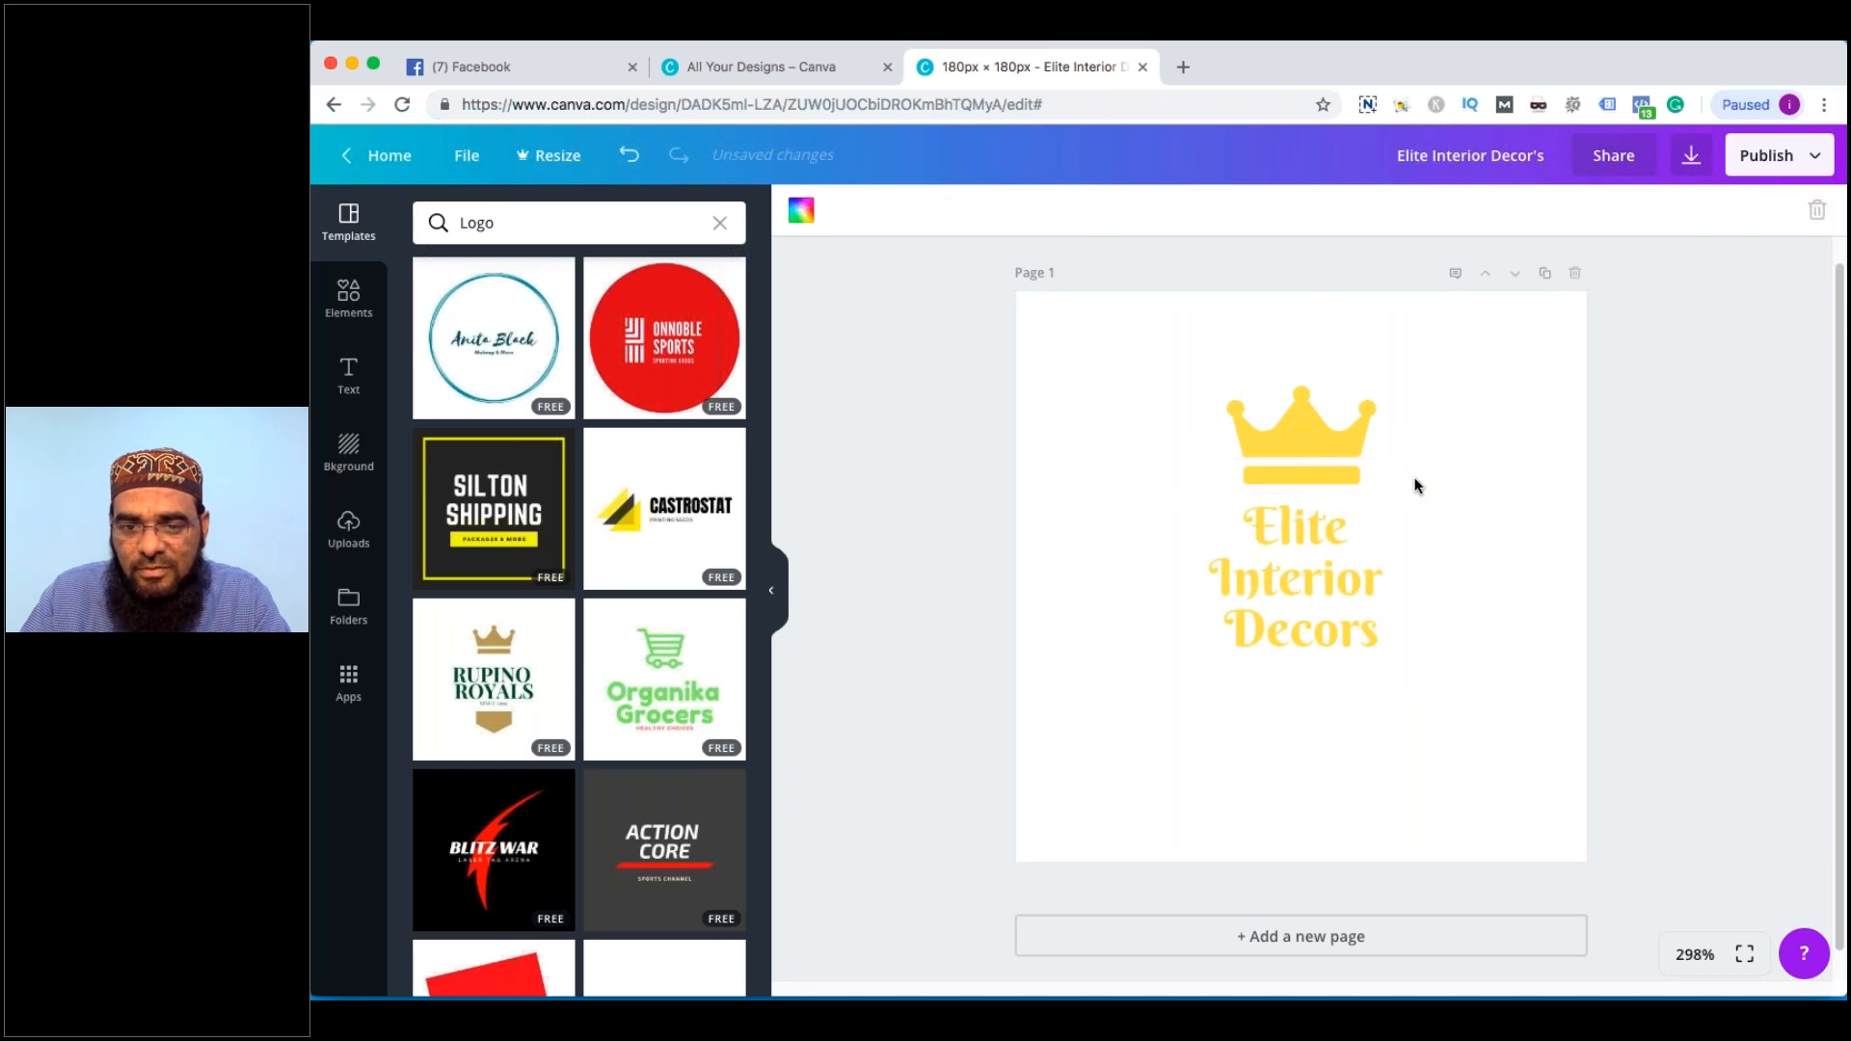
double_click(1297, 528)
key("ctrl+a")
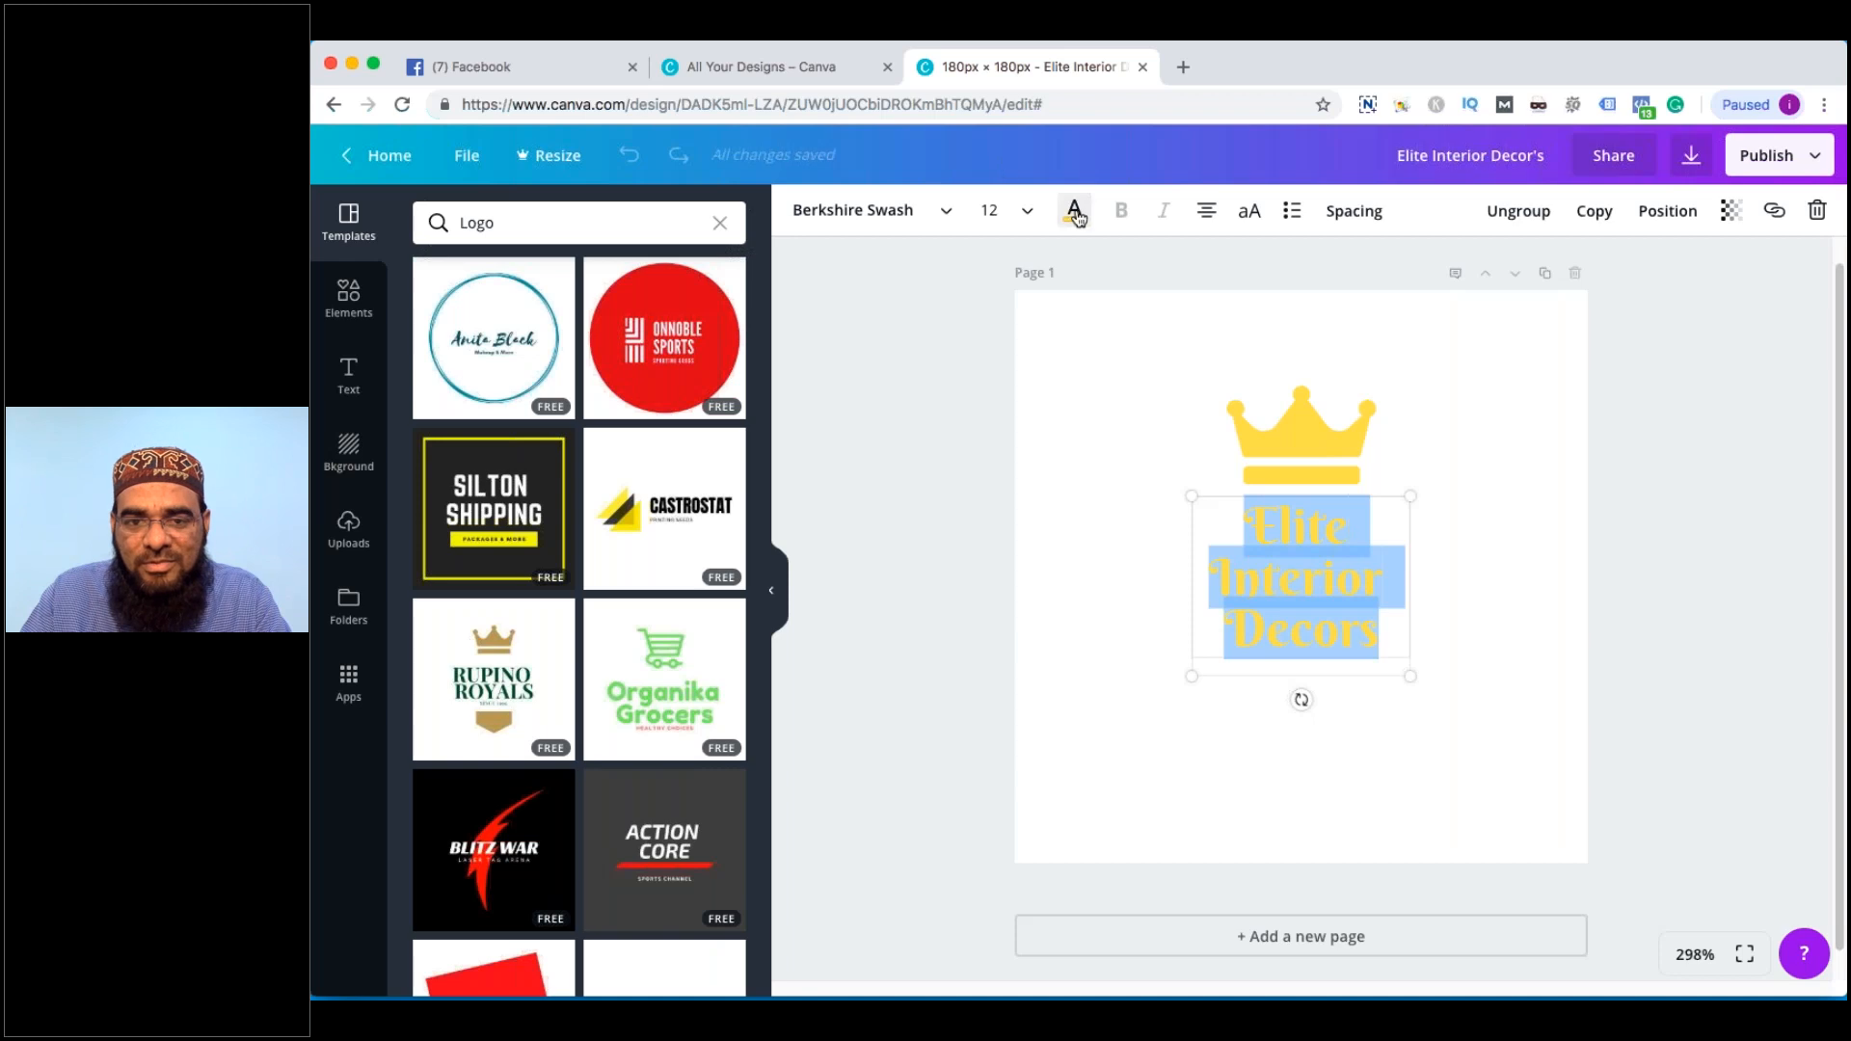
left_click(1074, 209)
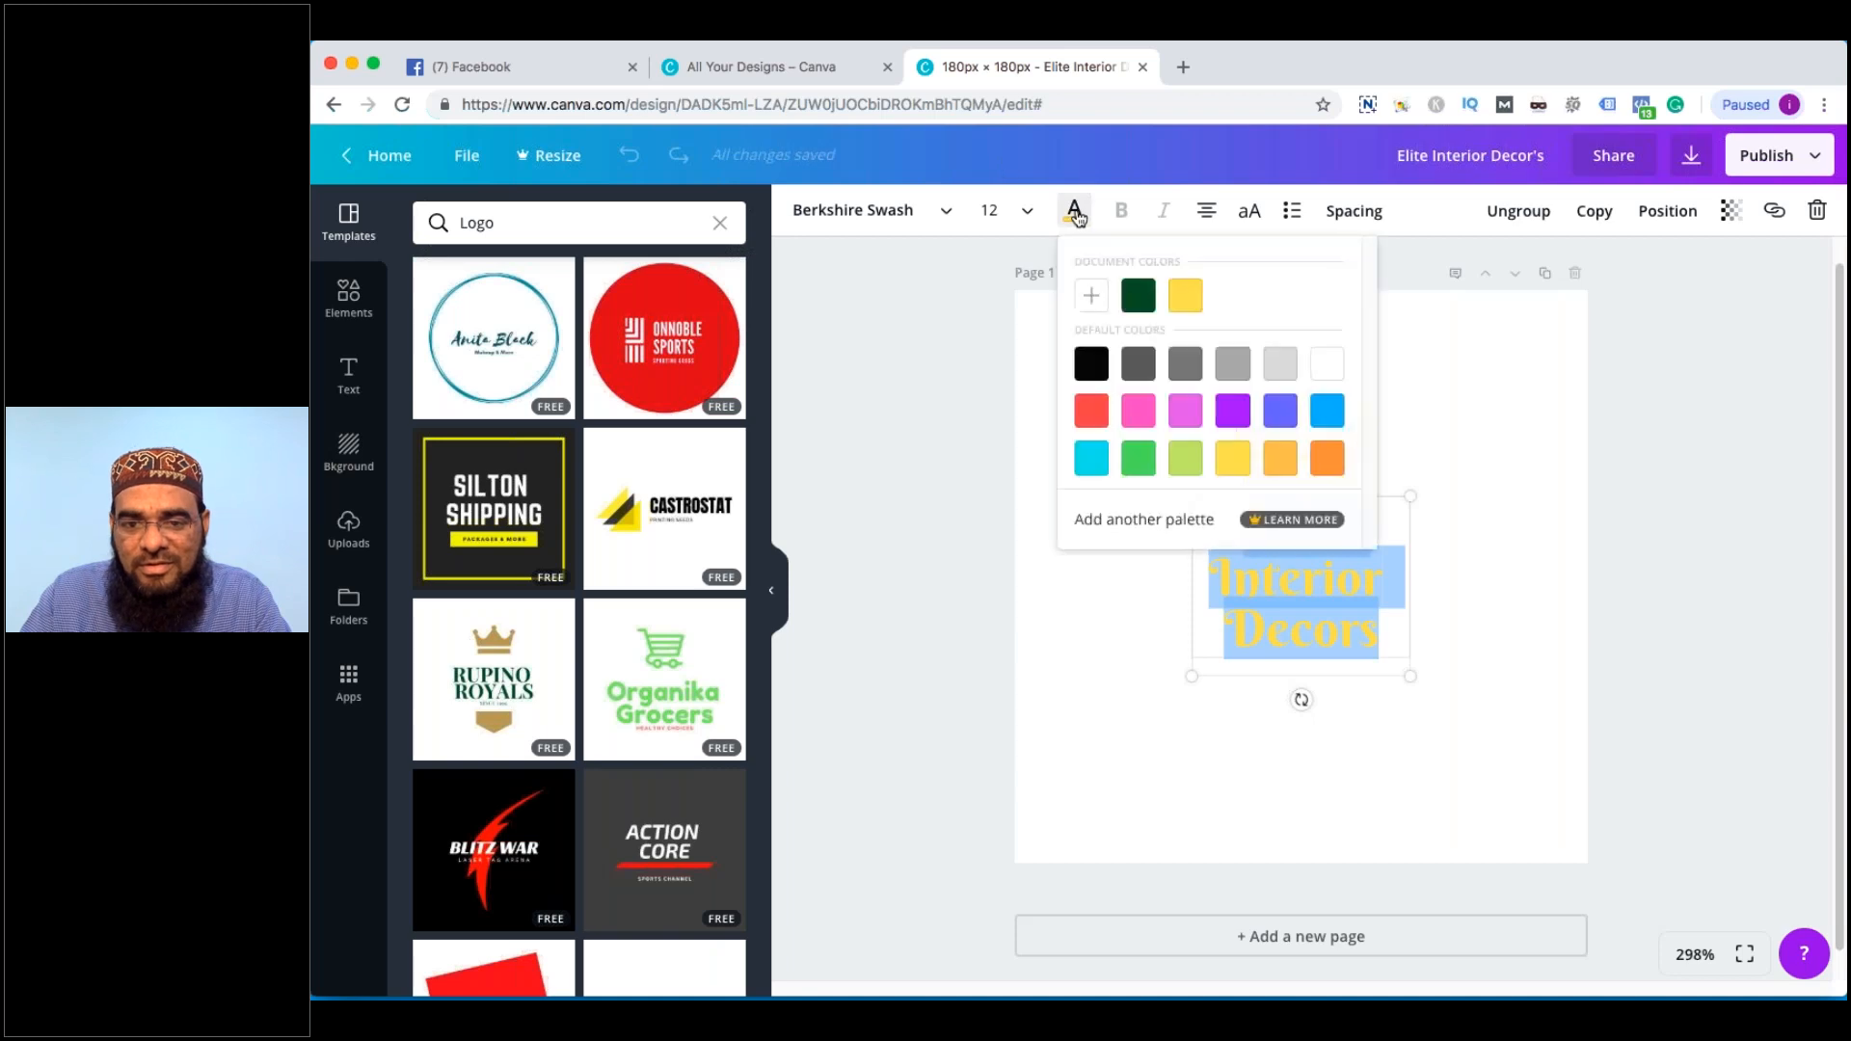
left_click(1329, 461)
left_click(1302, 429)
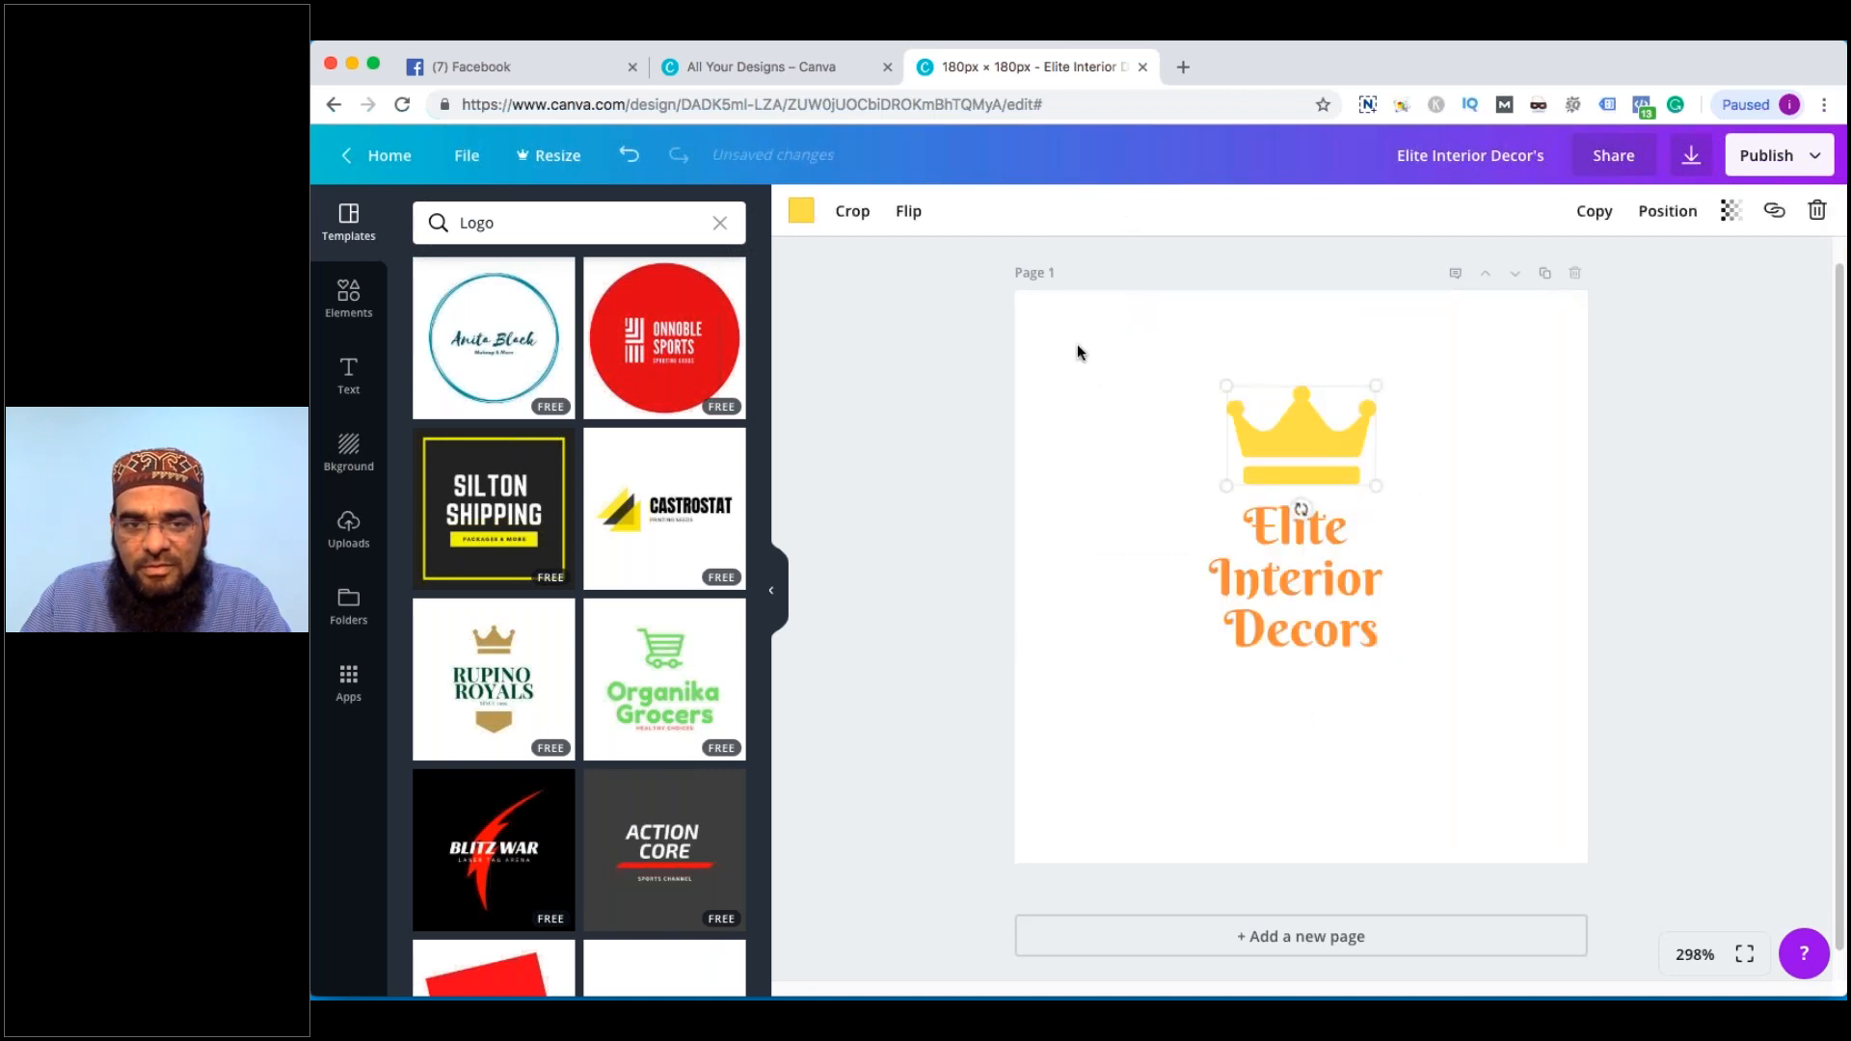
left_click(986, 249)
Centre the logo text under the crown and start downloading the logo as a PNG
left_click_drag(1311, 579, 1320, 537)
left_click(1681, 241)
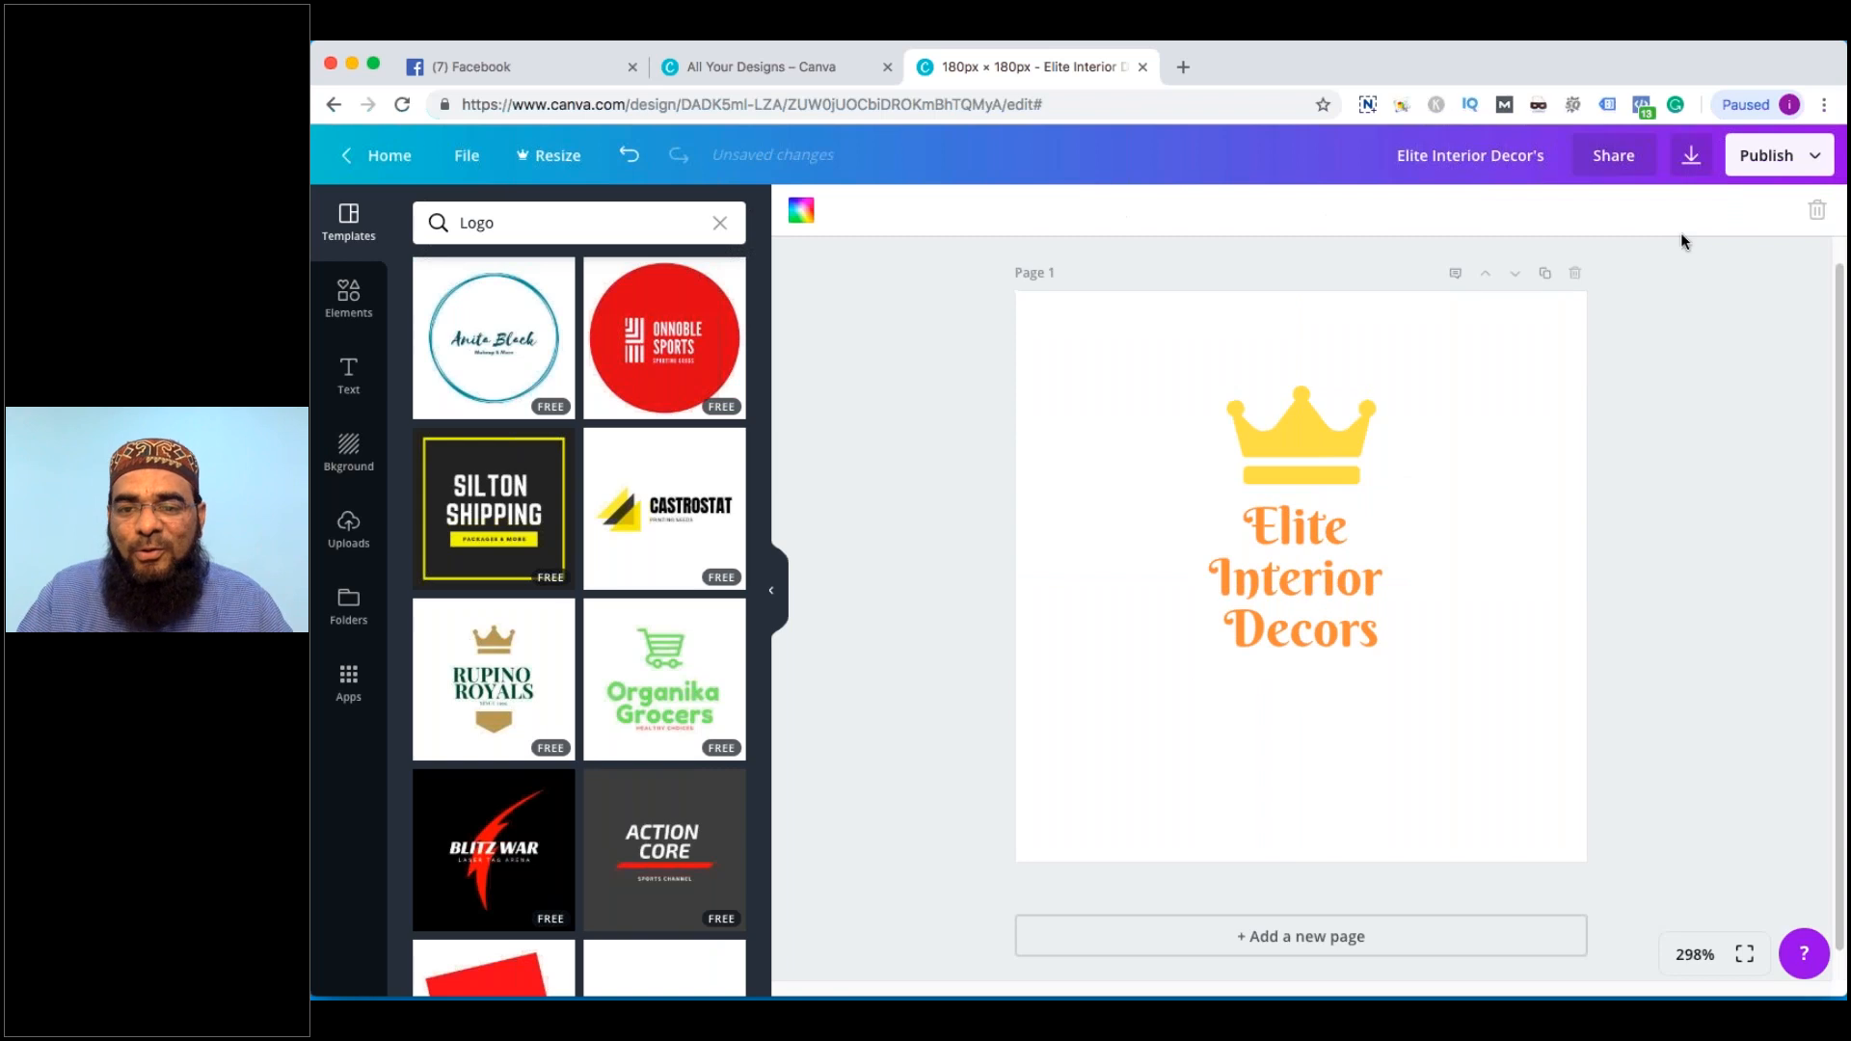
left_click(1682, 161)
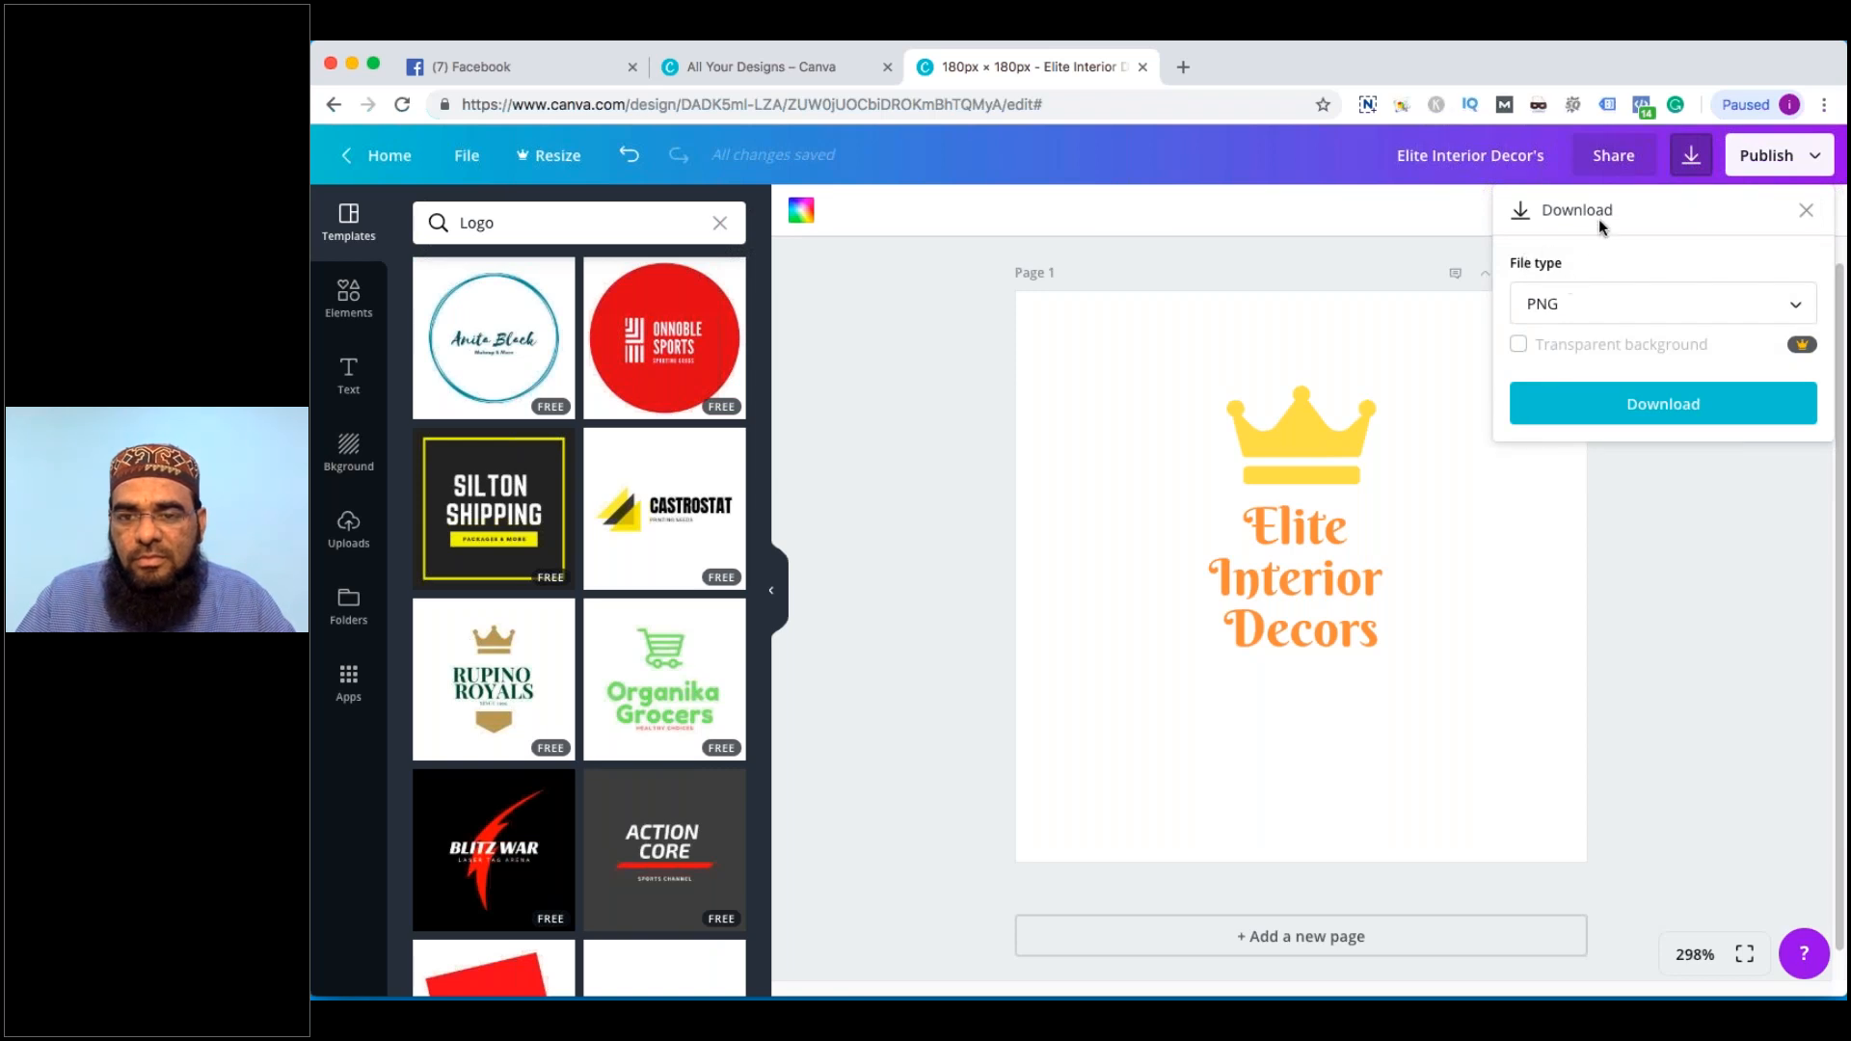
left_click(1620, 426)
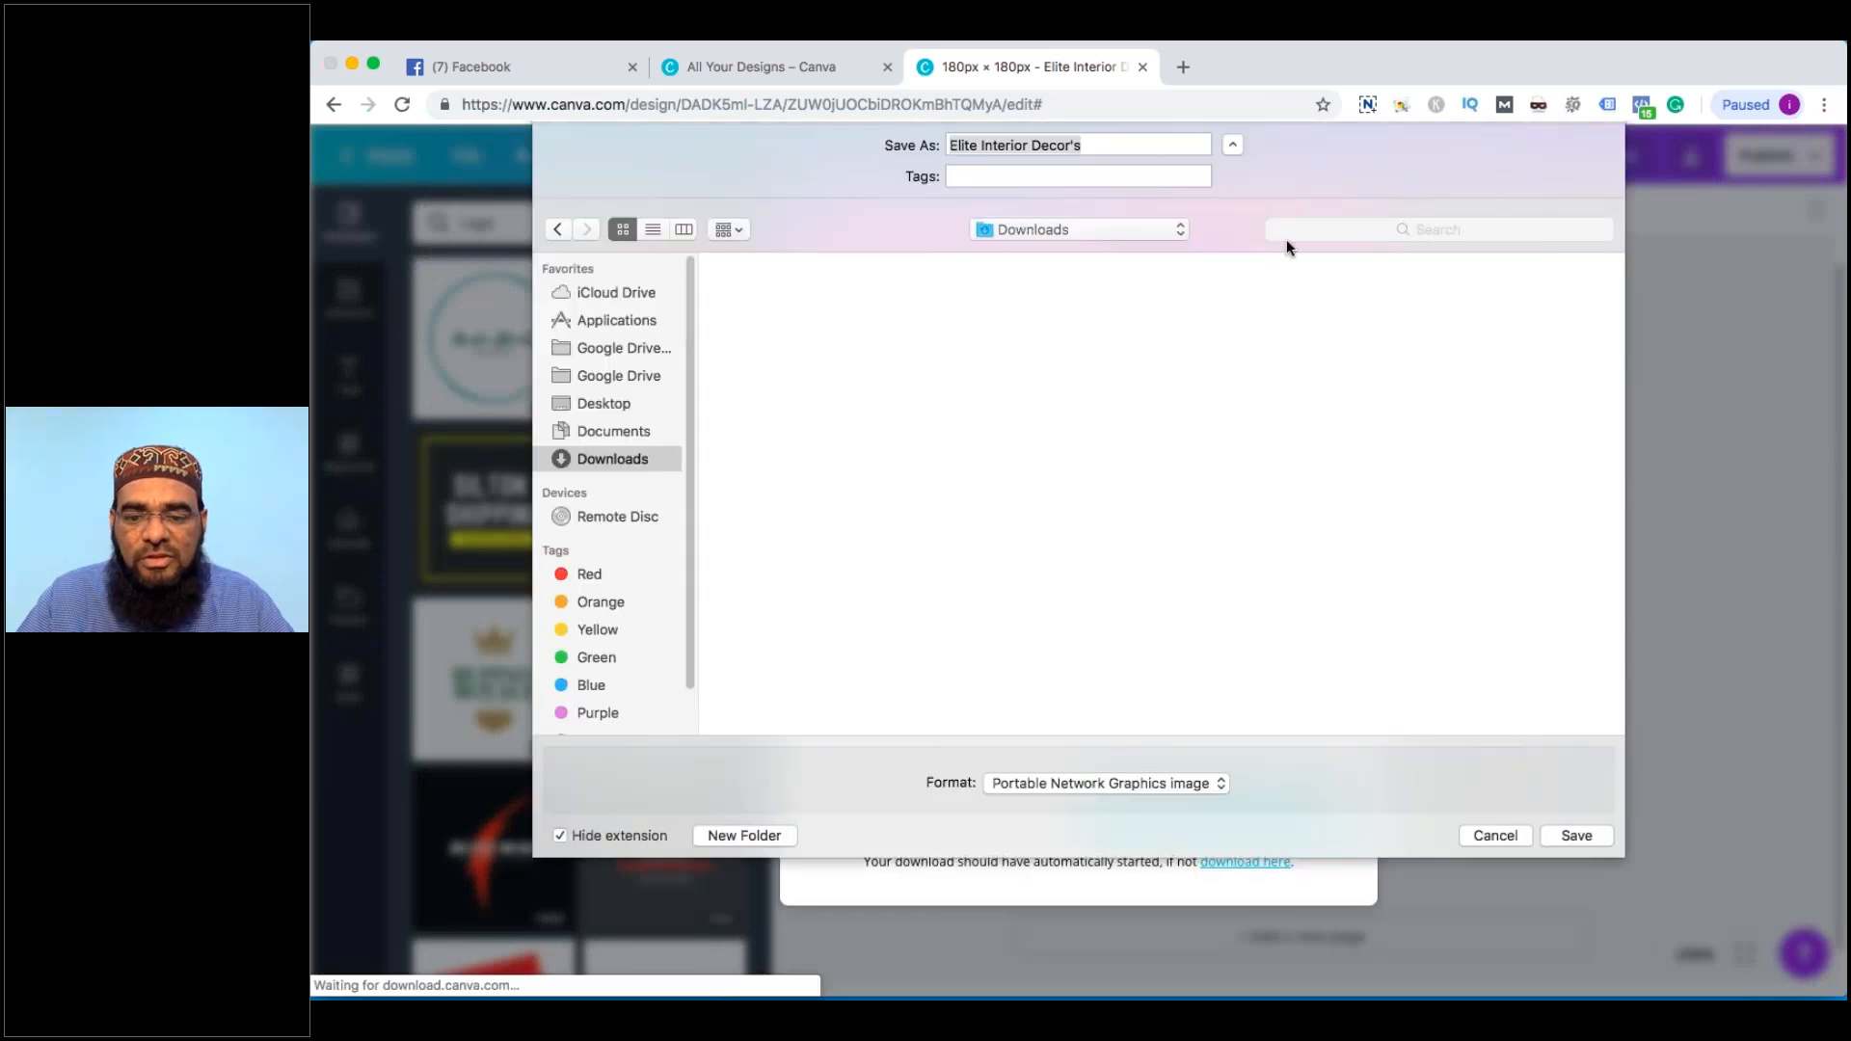
Save the PNG to the Desktop, dismiss the upgrade offer, and select the crown and text
left_click(604, 417)
left_click(1587, 851)
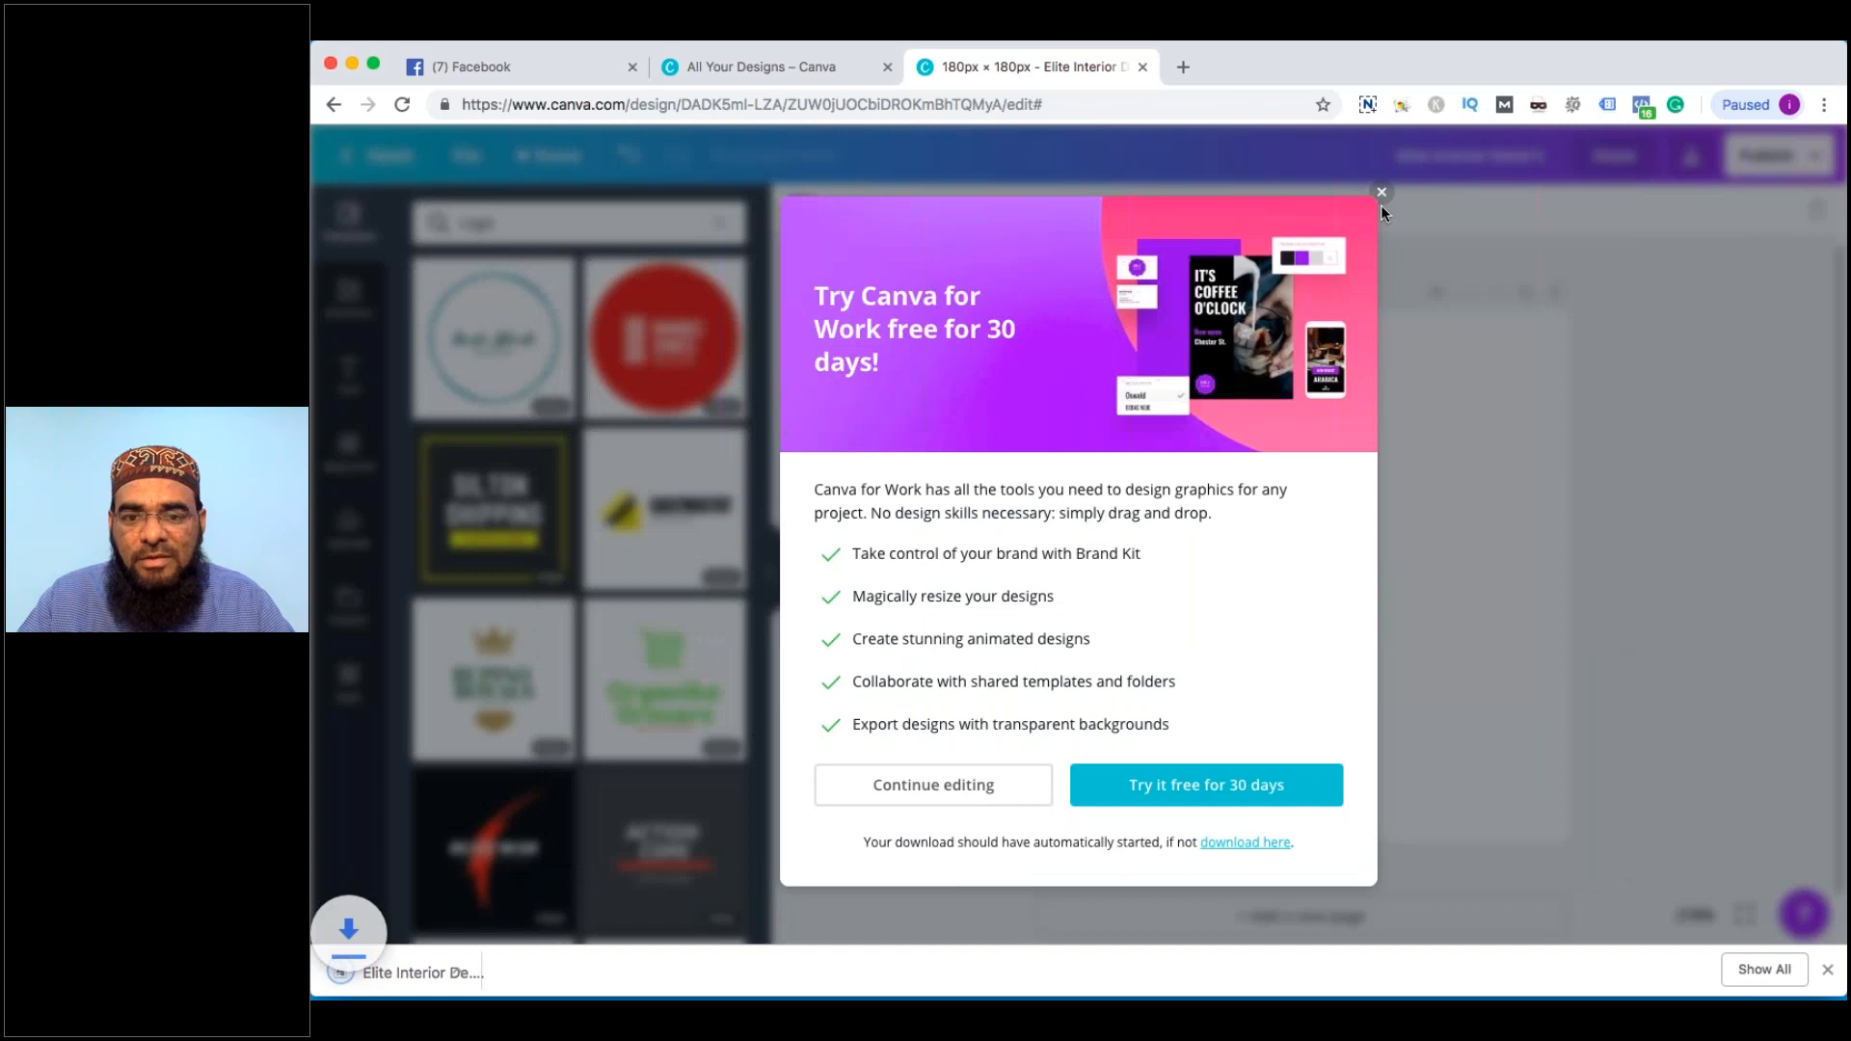
left_click(1381, 204)
left_click_drag(1154, 388, 1398, 656)
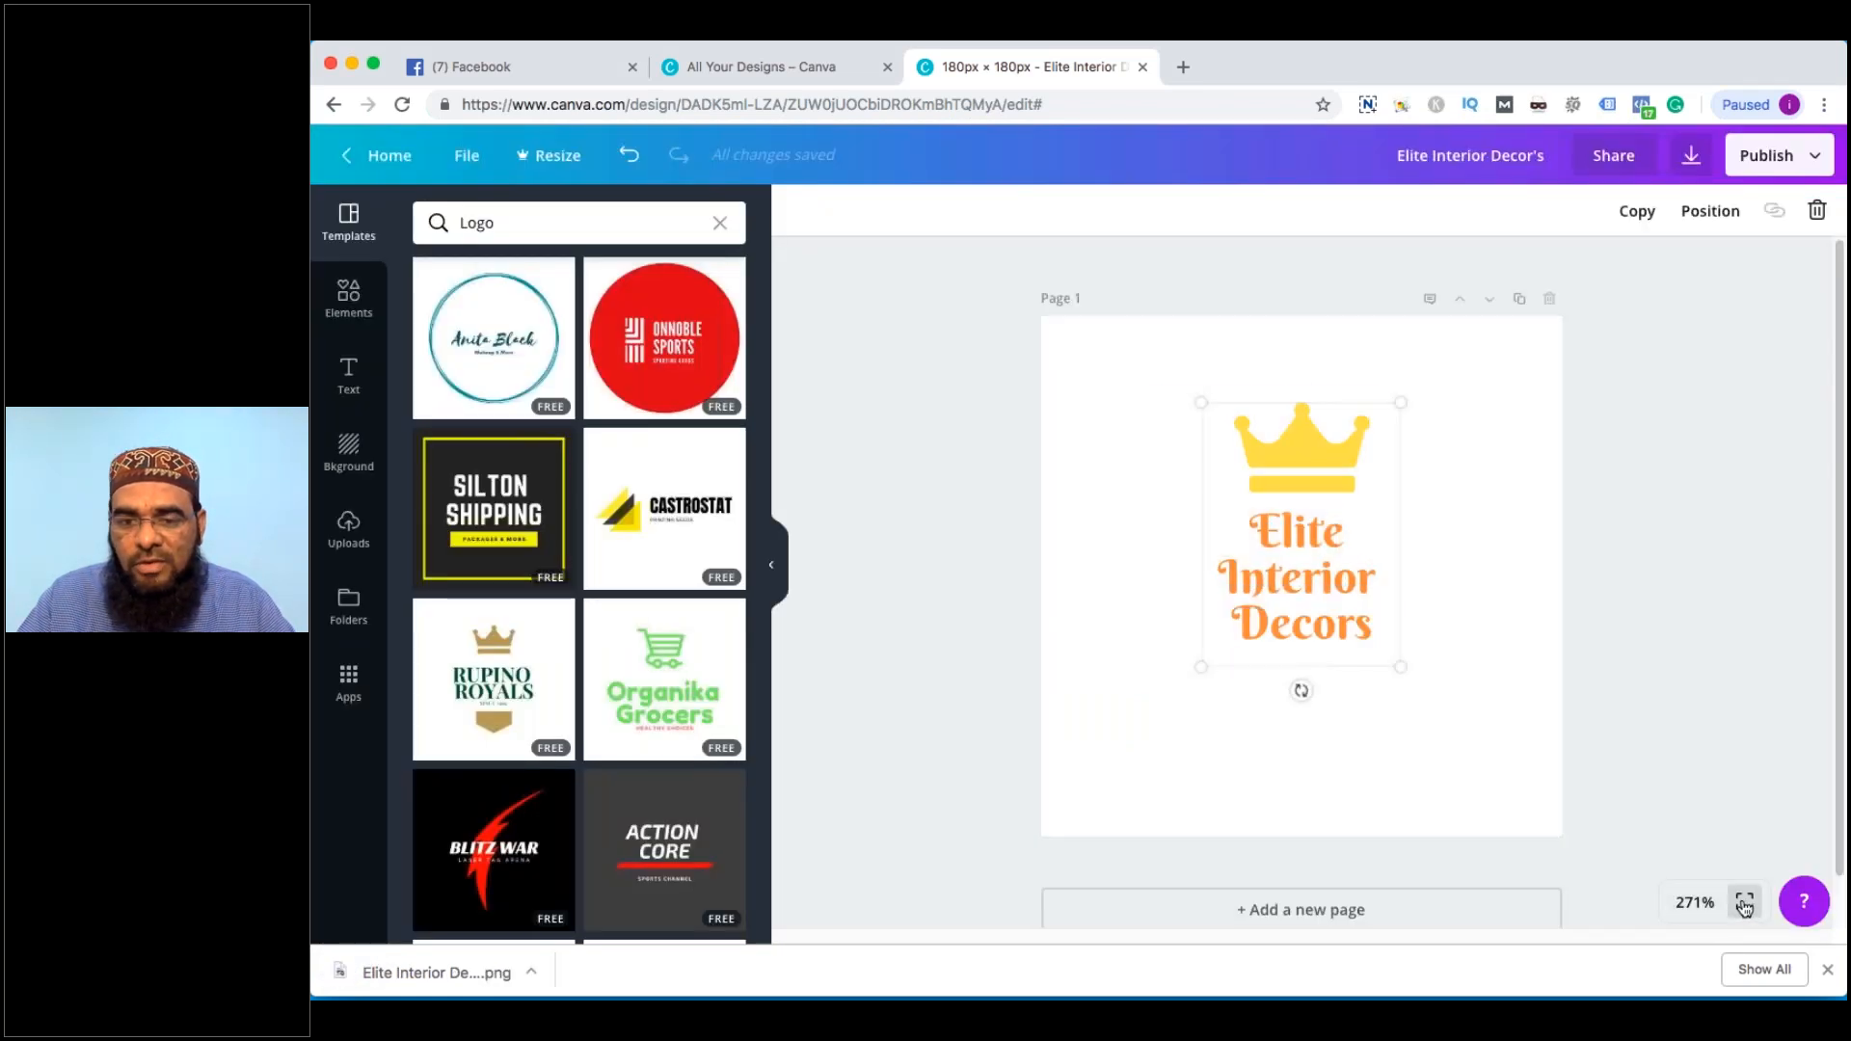
Preview the logo full screen, then enlarge and recentre the crown and text together
left_click(1745, 903)
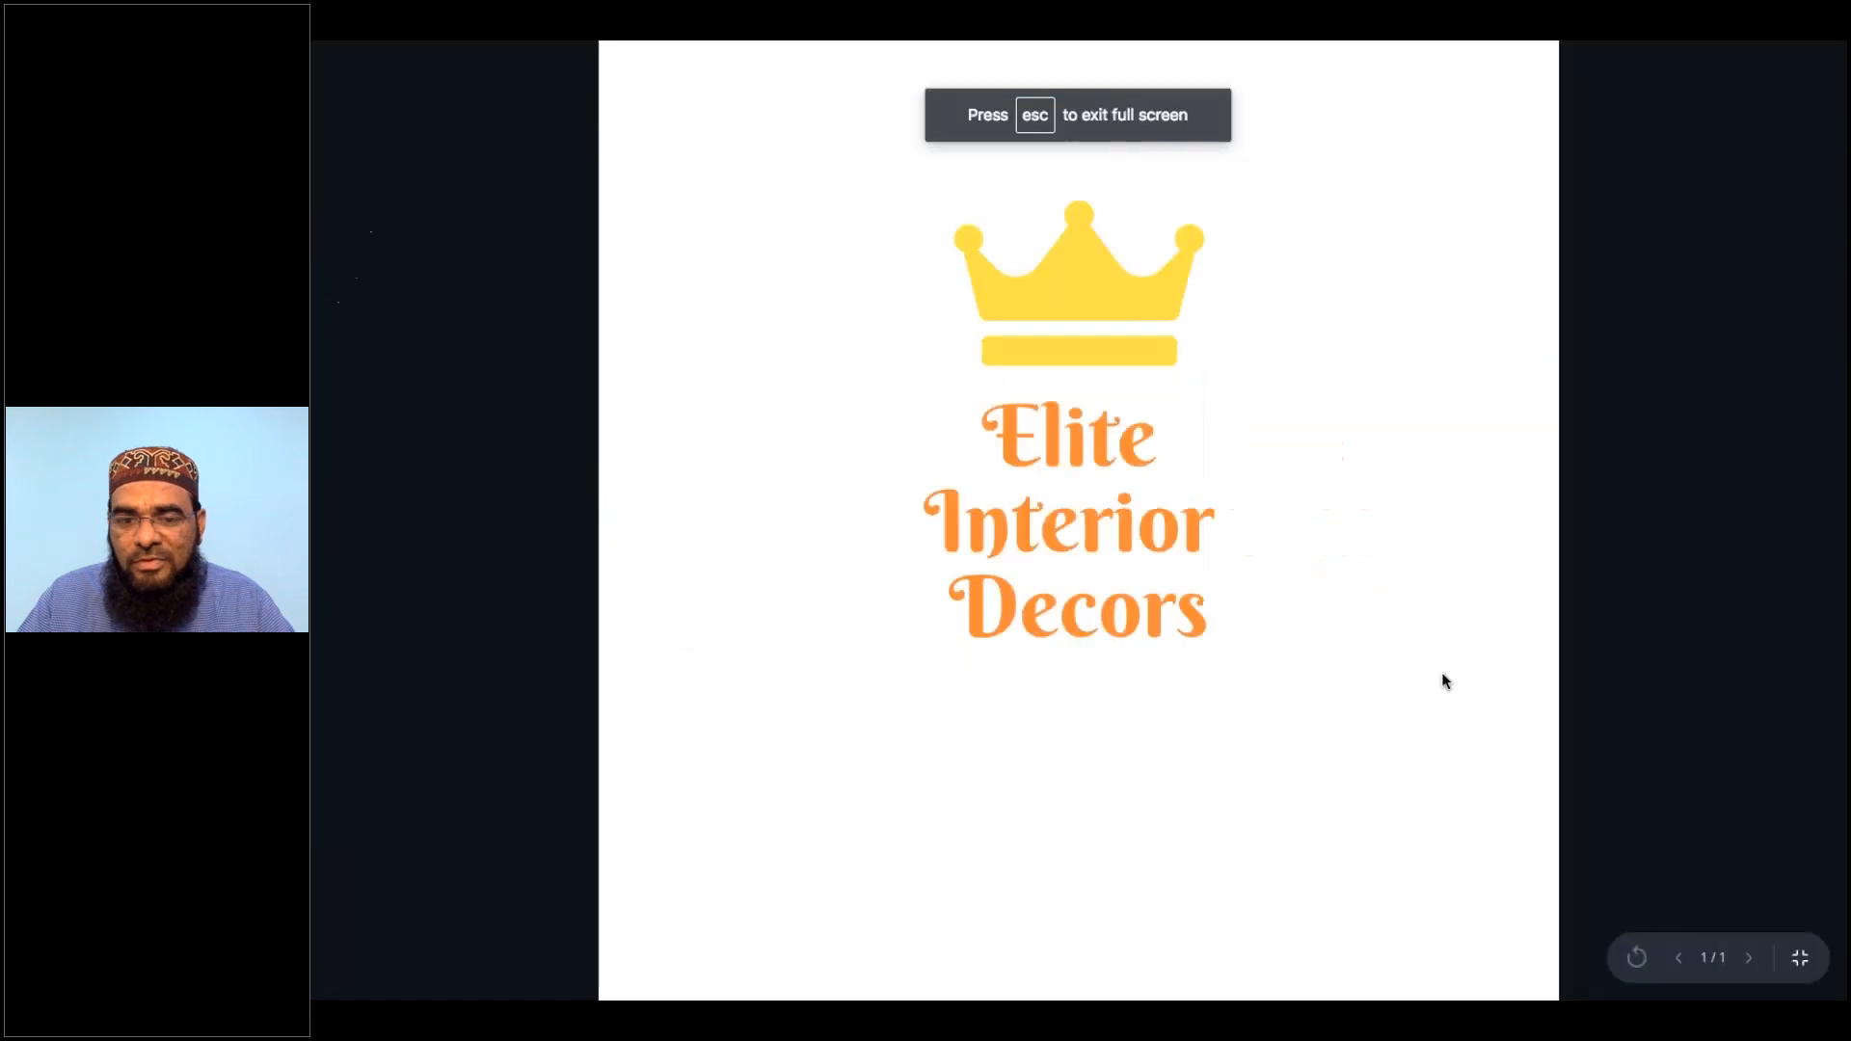
left_click(1803, 961)
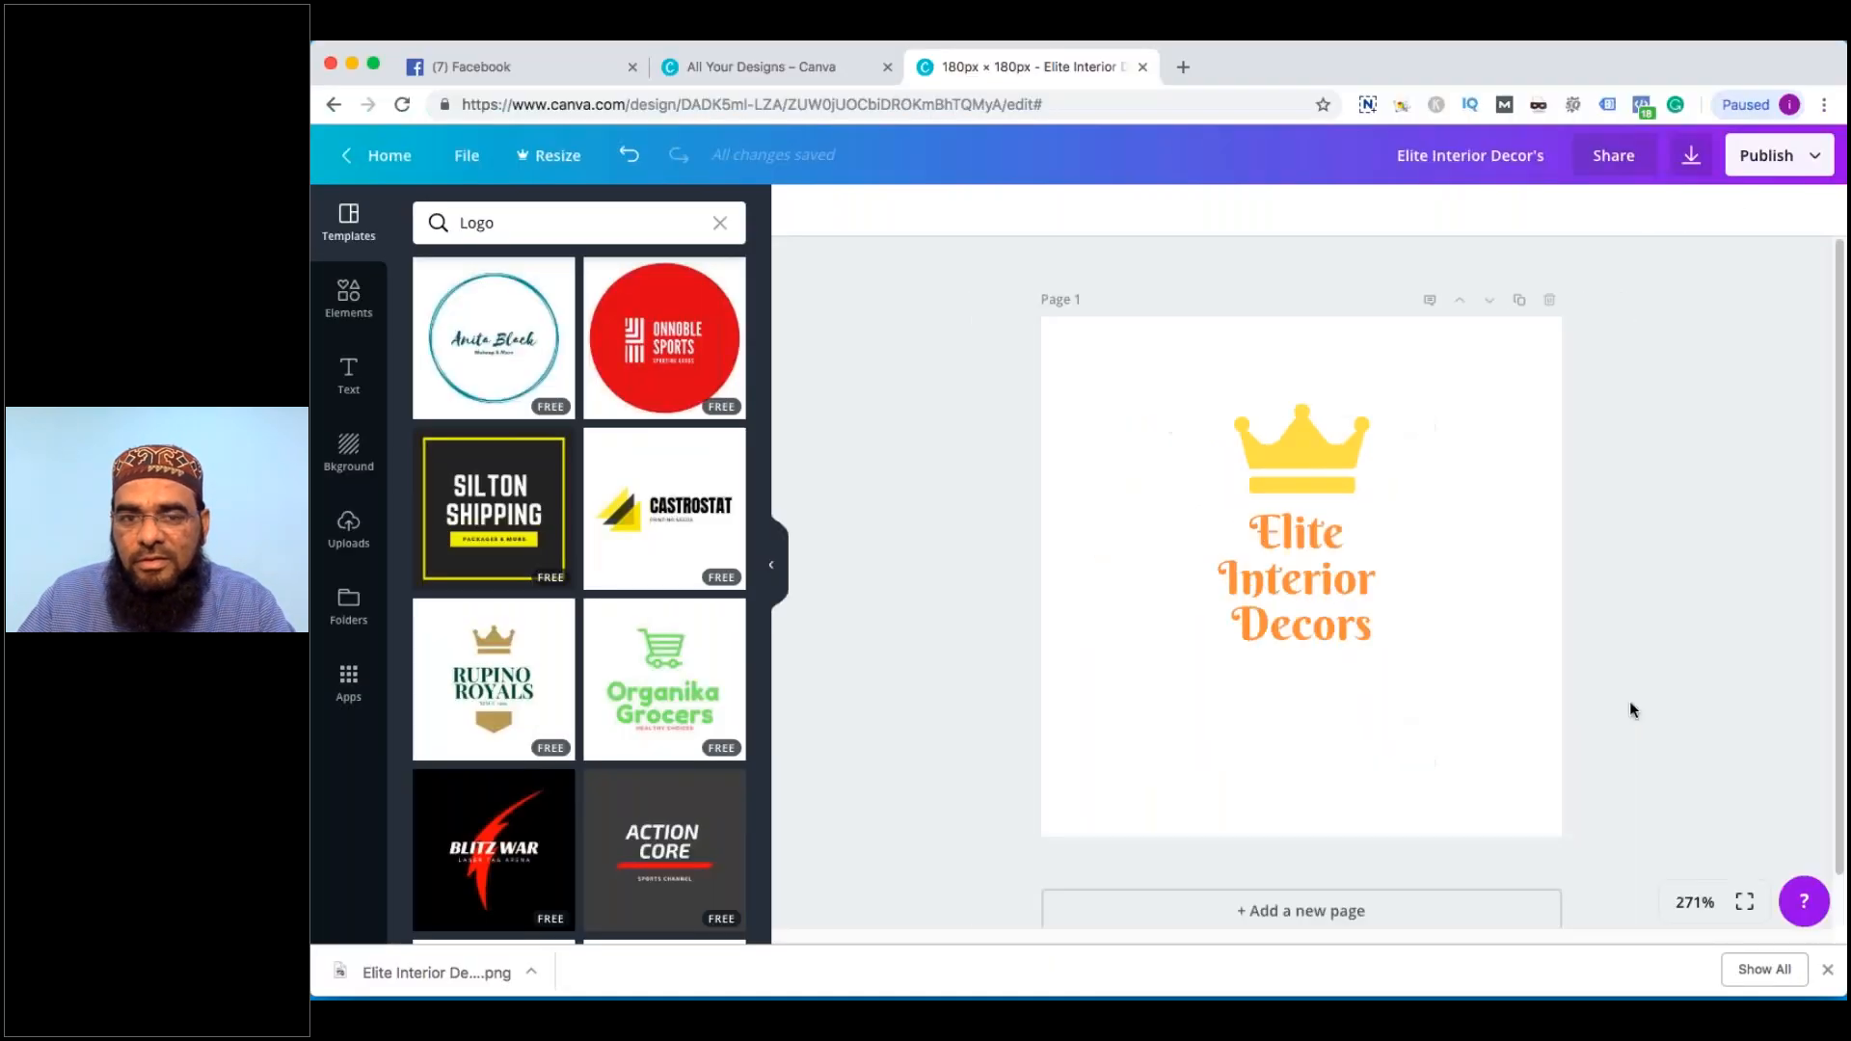
left_click_drag(1158, 407, 1529, 782)
left_click_drag(1363, 504, 1307, 473)
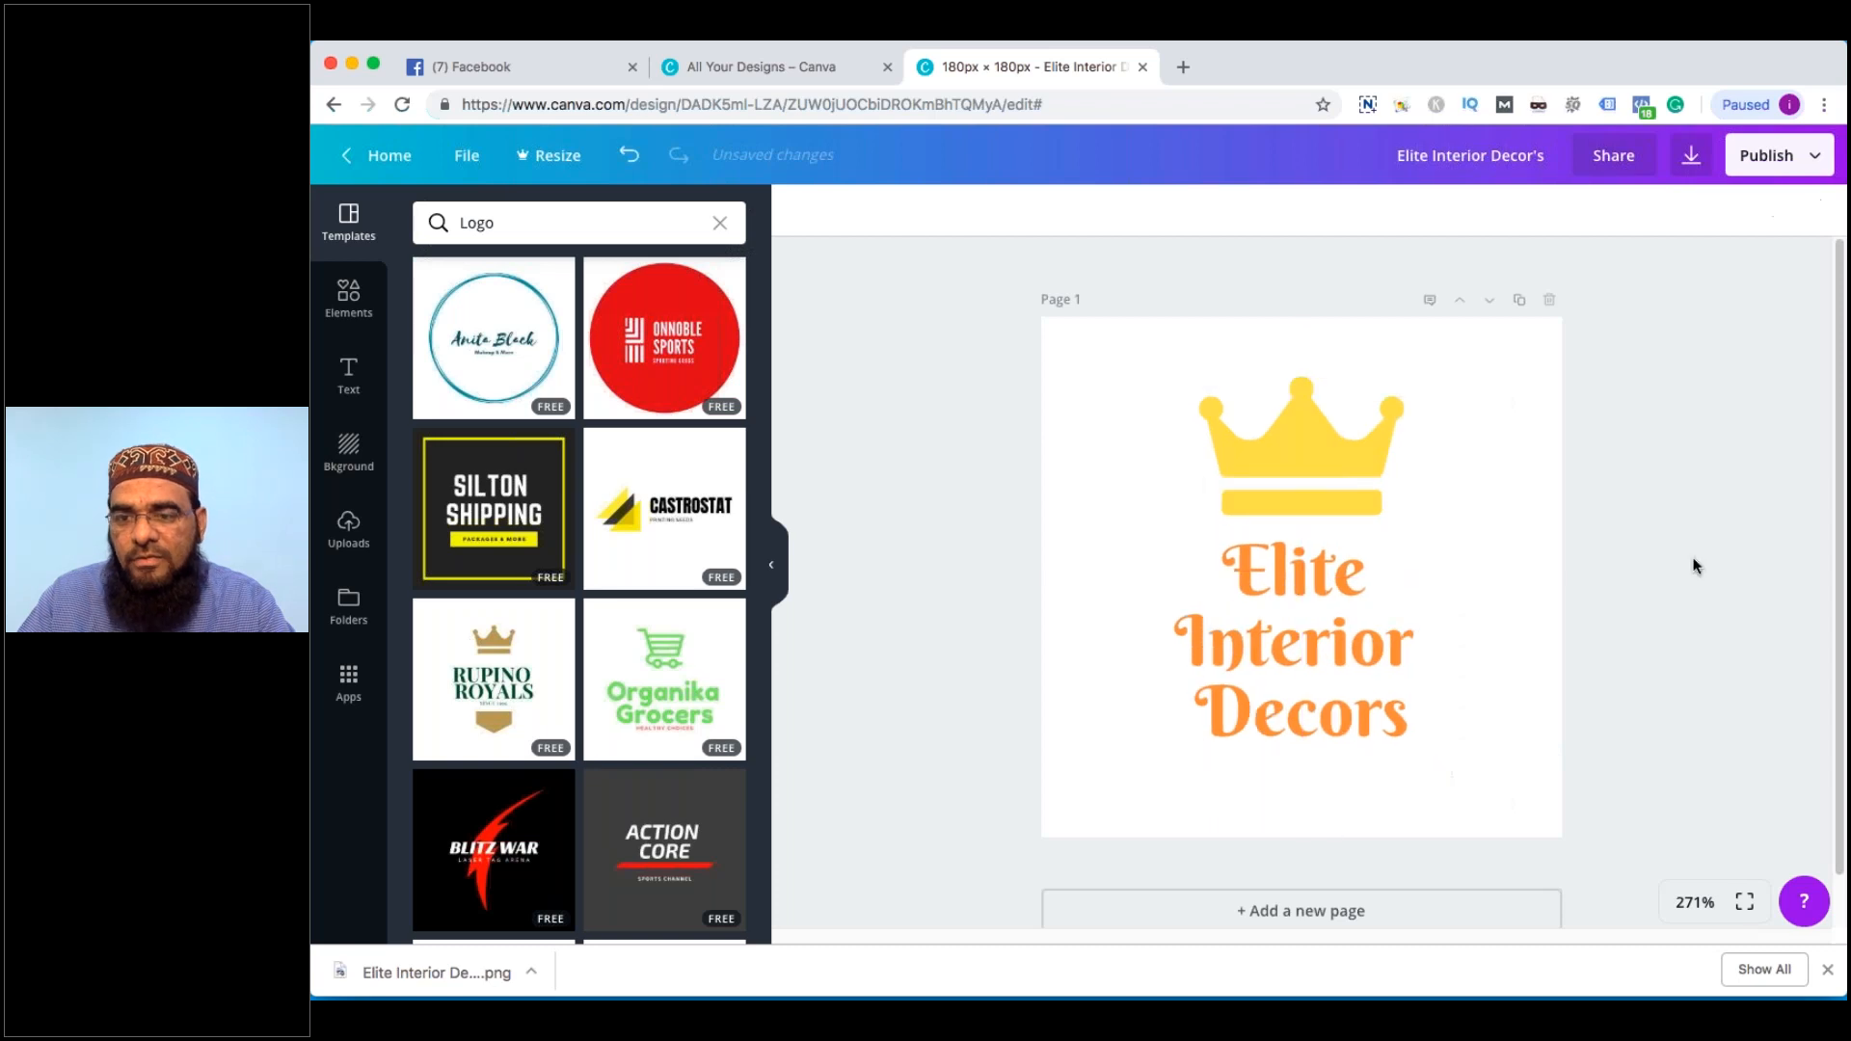
left_click(1756, 168)
Download the enlarged logo with JPG as the file type
left_click(1636, 270)
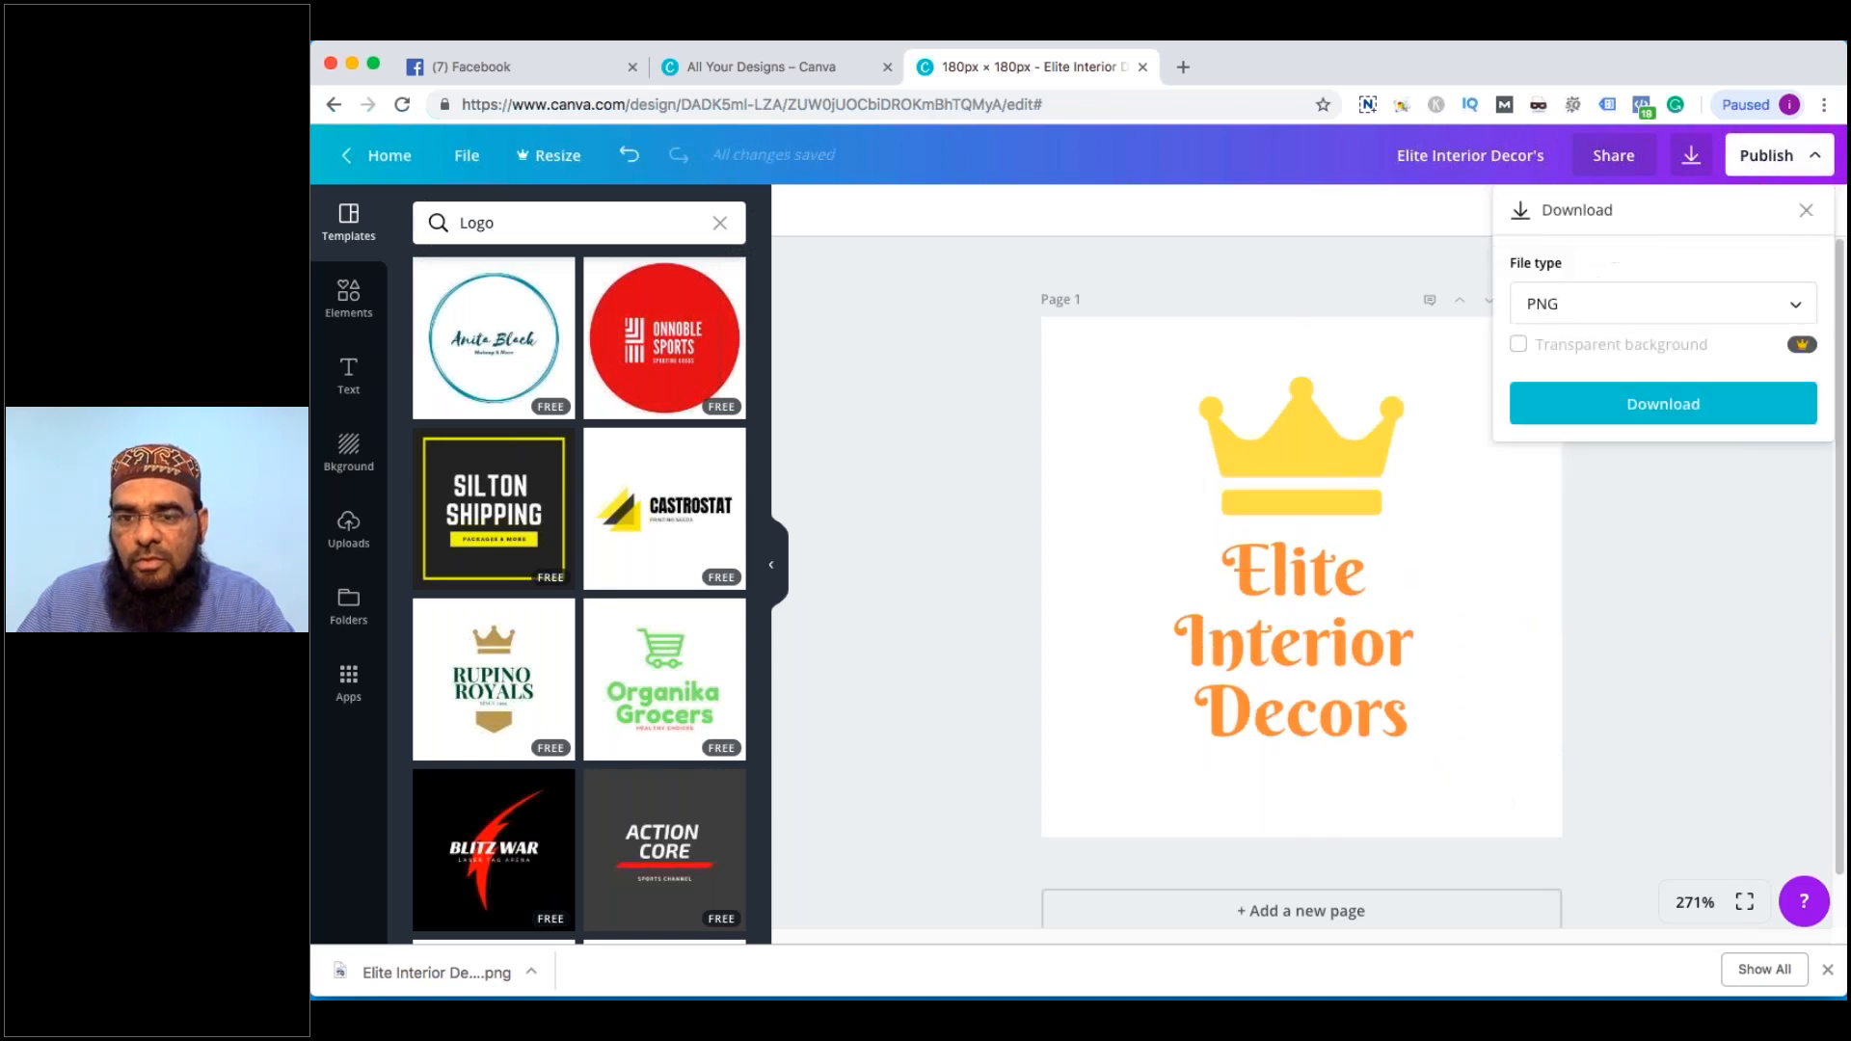
left_click(1578, 309)
left_click(1567, 364)
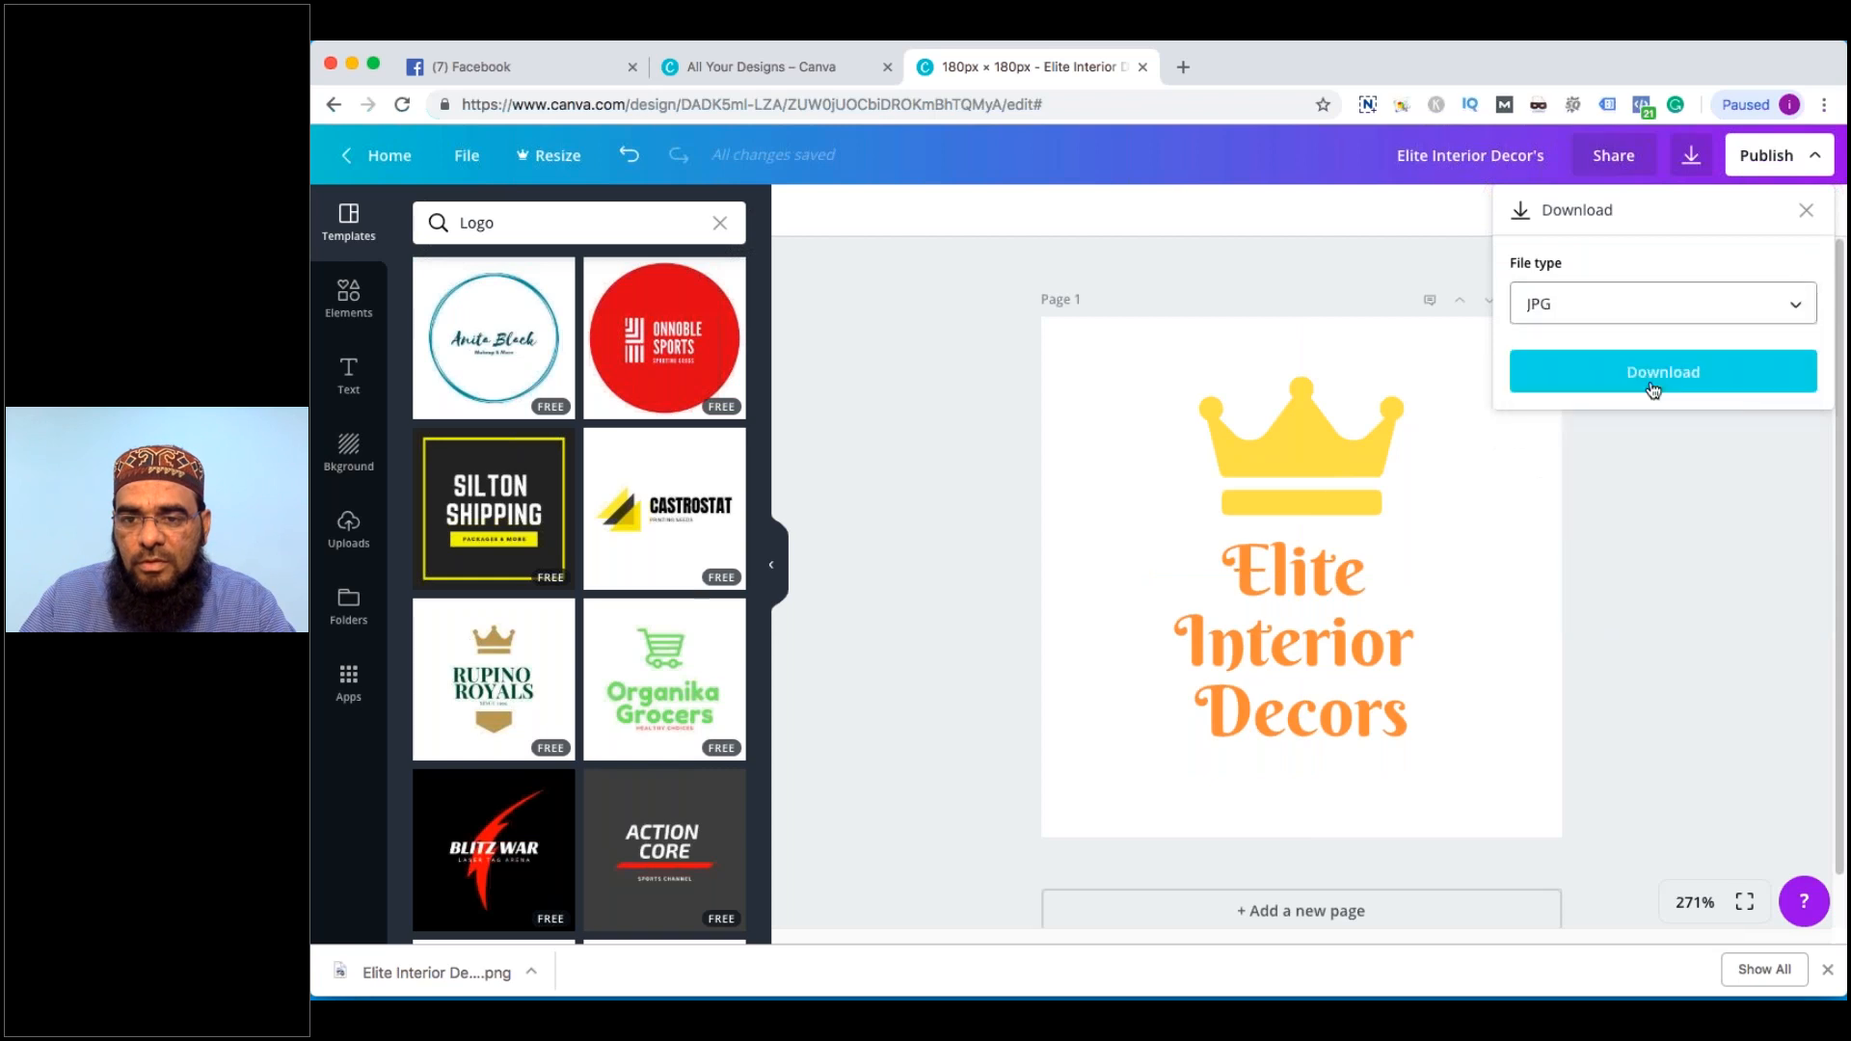
left_click(1646, 373)
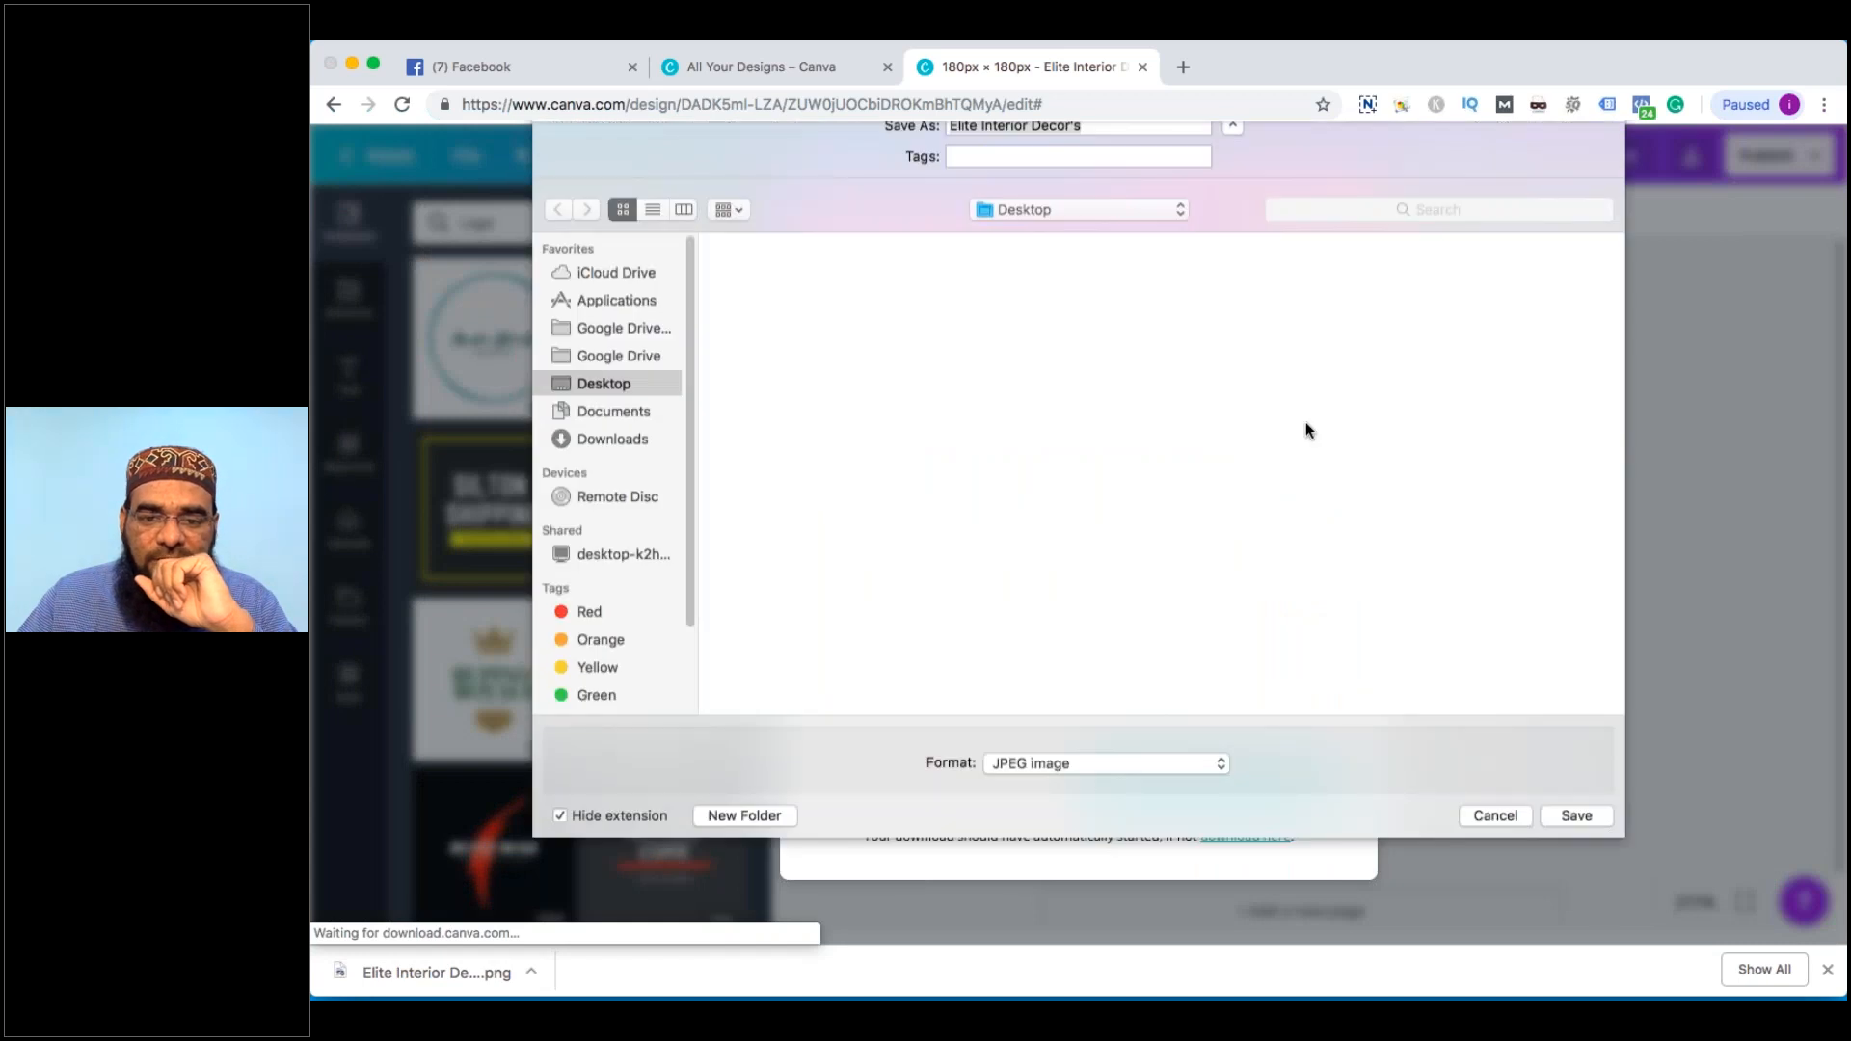
left_click(1131, 159)
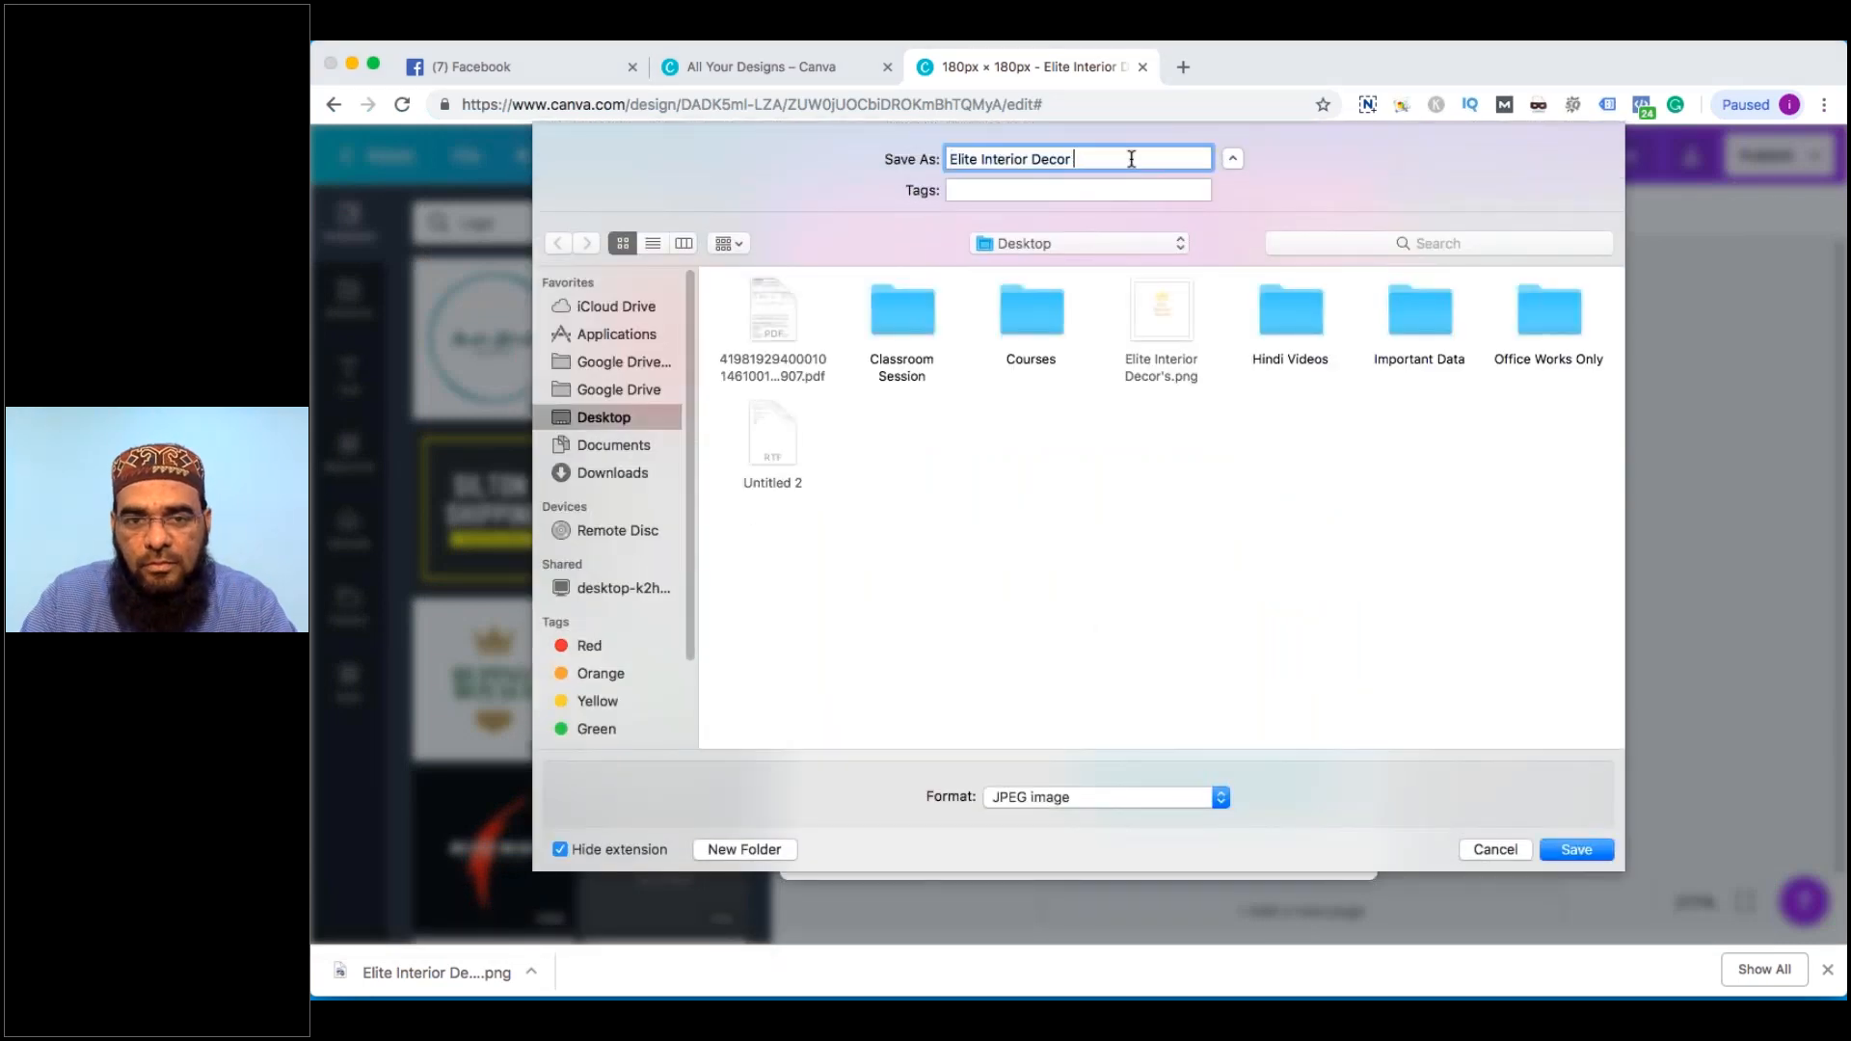
key("Return")
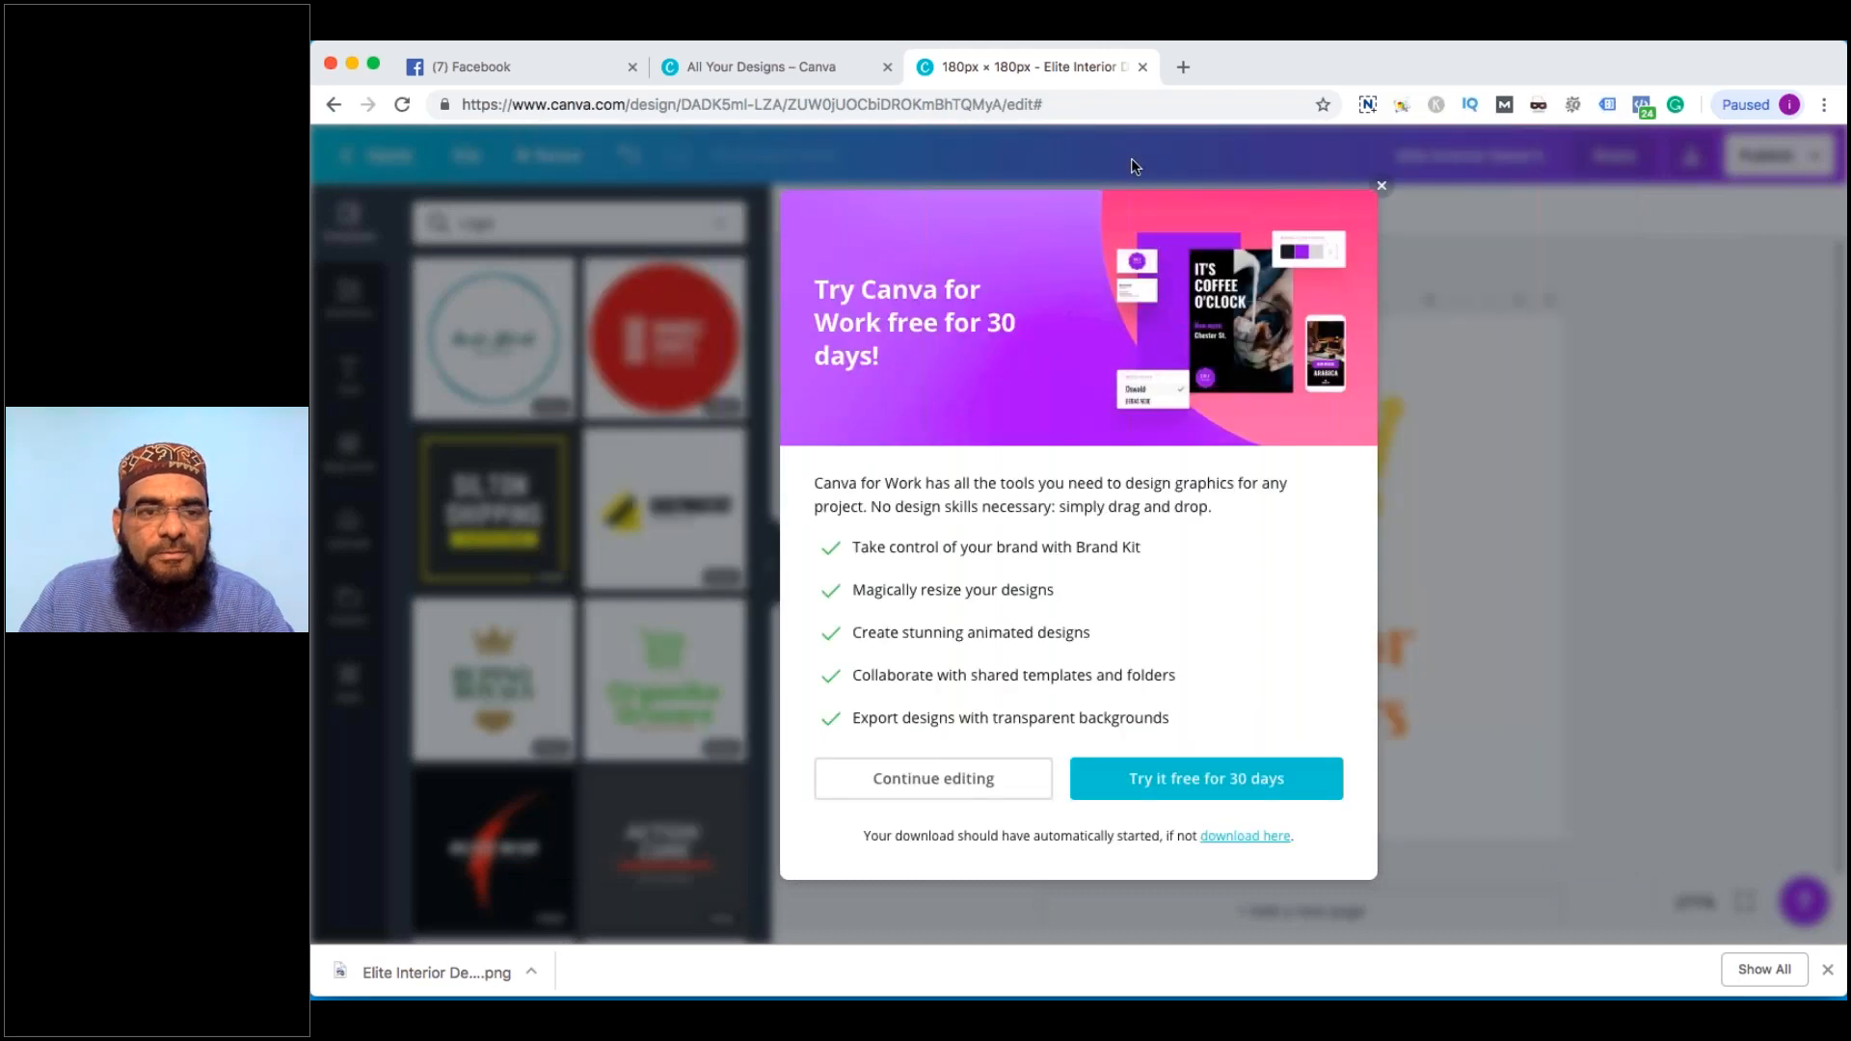
left_click(1382, 186)
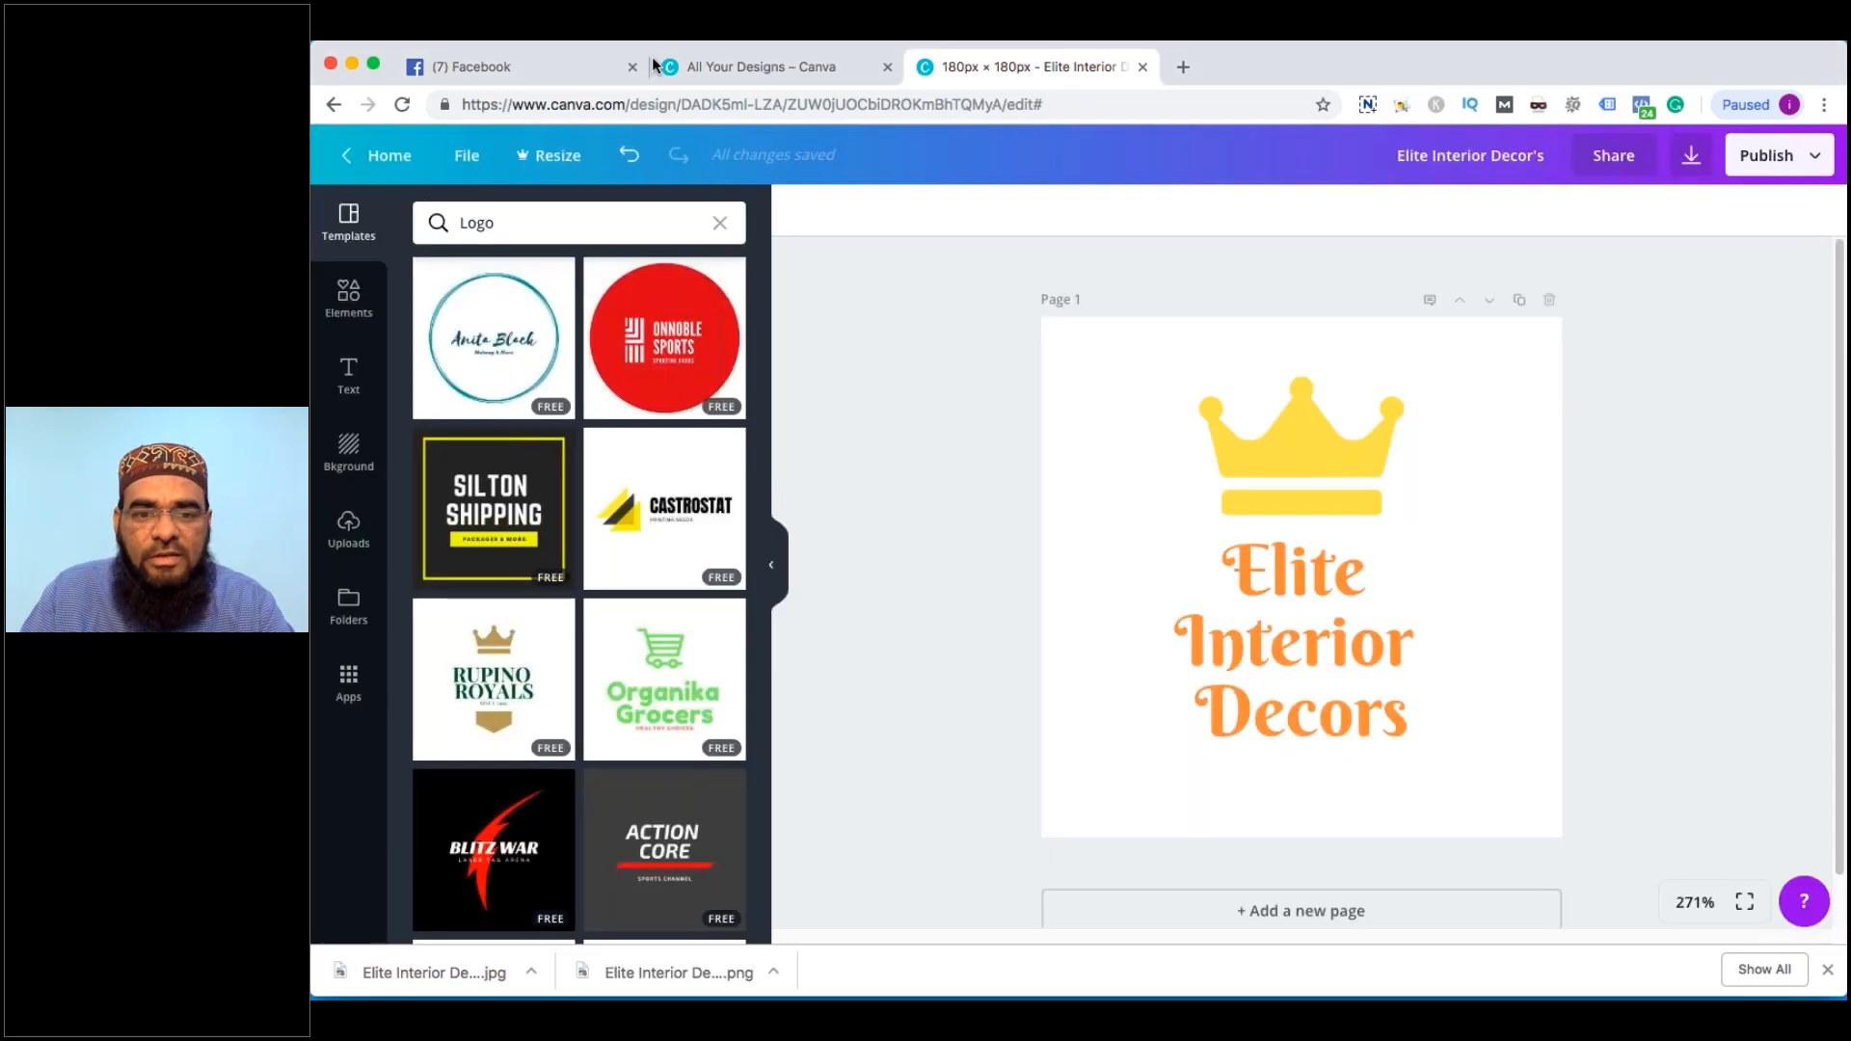
left_click(588, 66)
left_click(1192, 568)
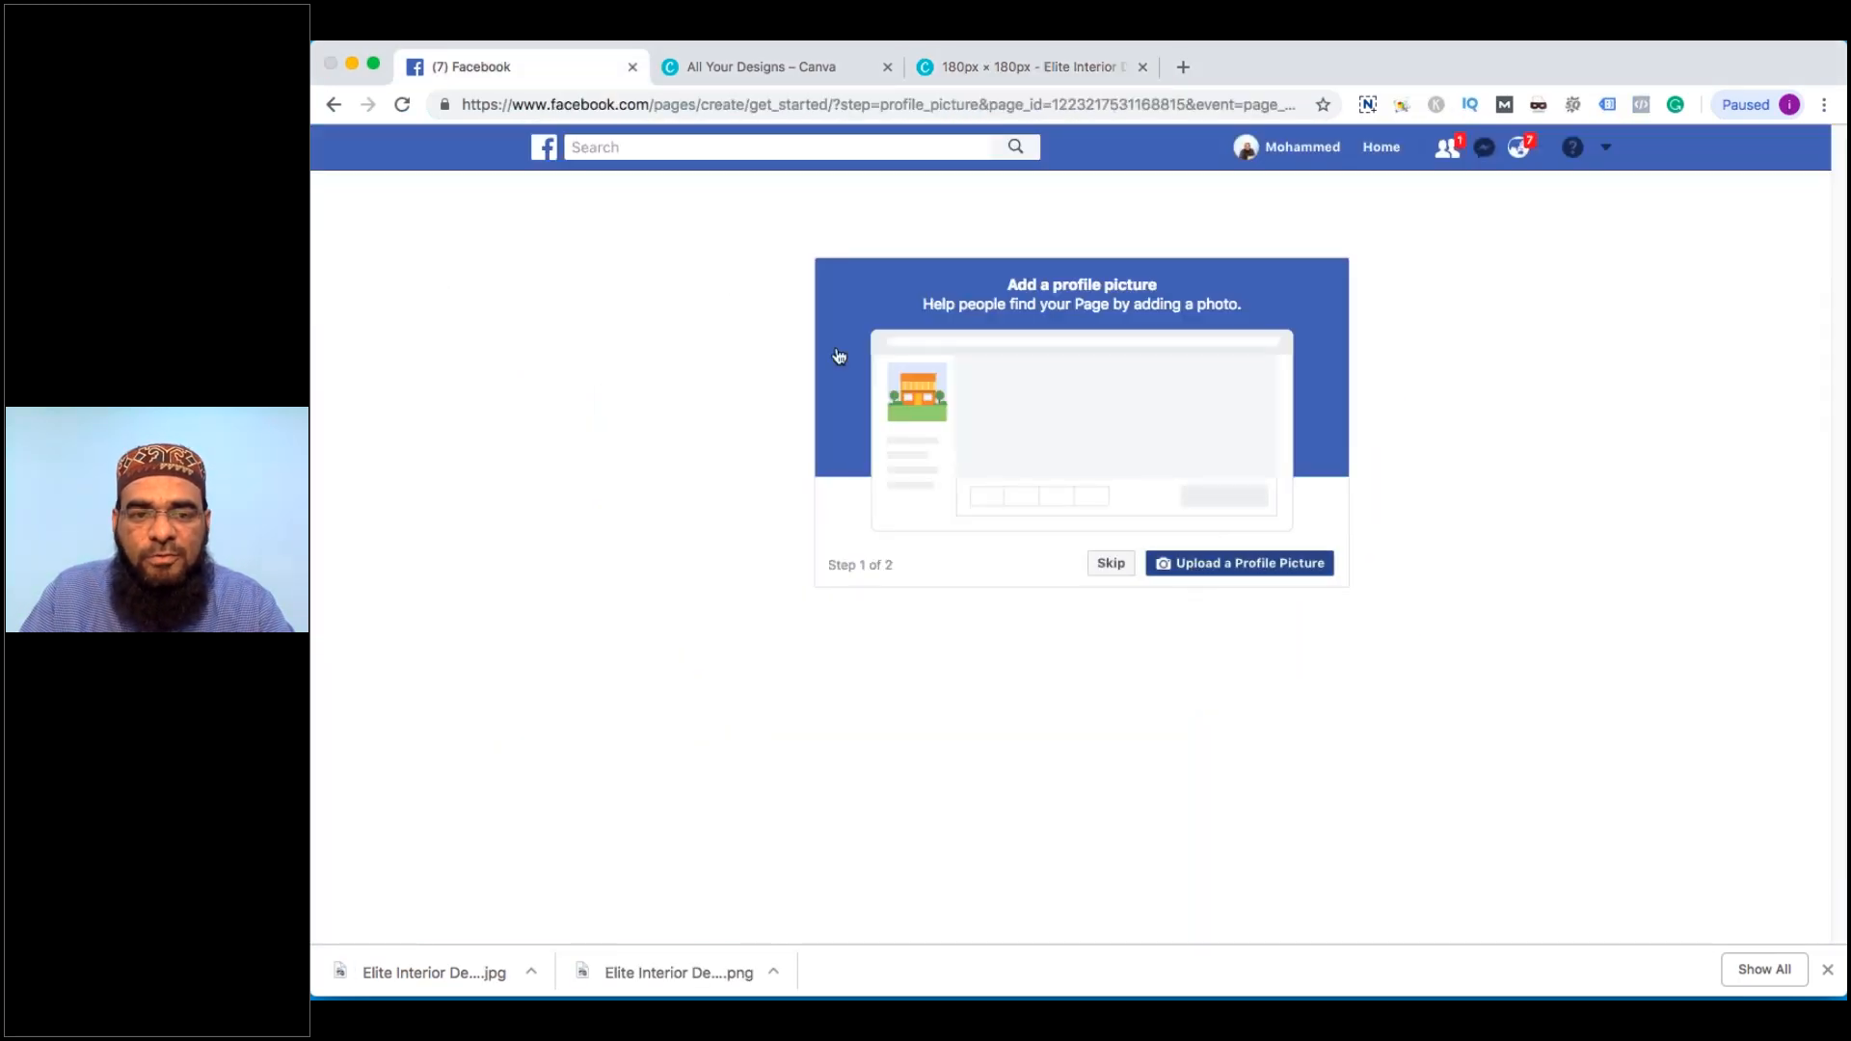
Upload Elite Interior Decor Final.jpg from the Desktop as the page's profile picture
left_click(469, 341)
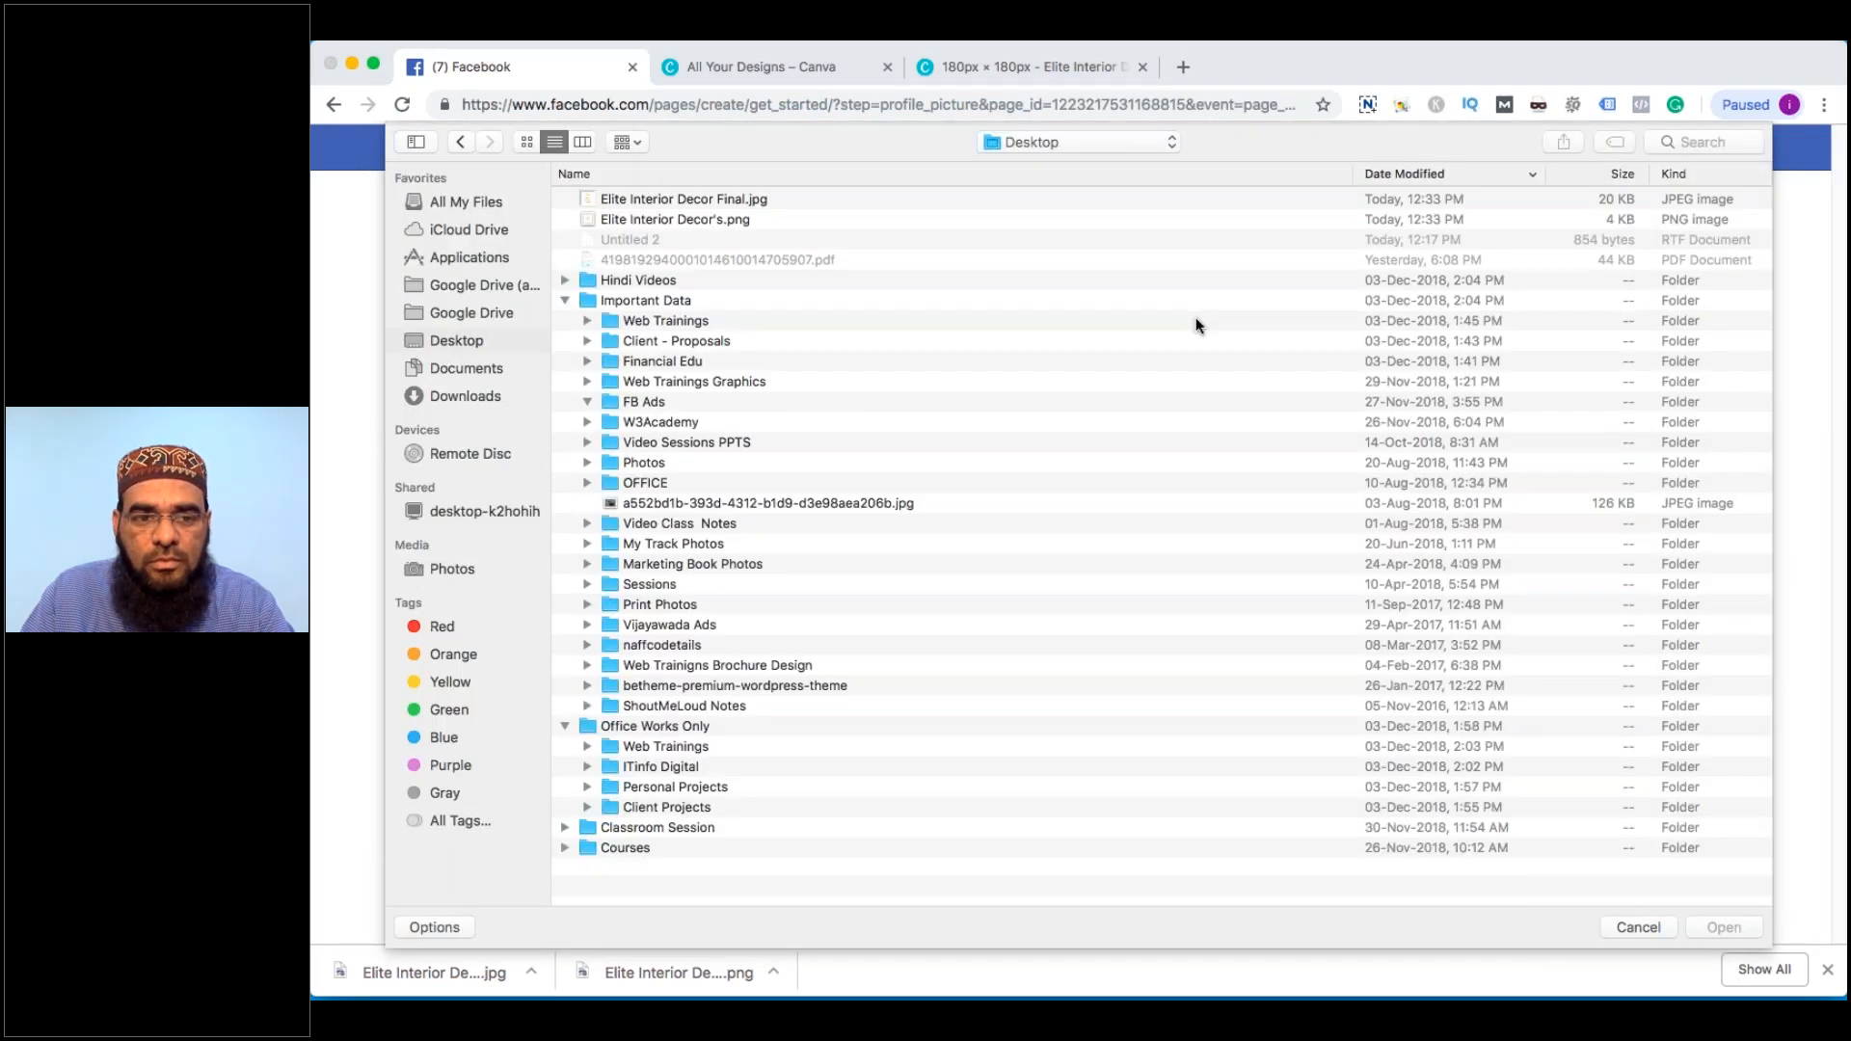
left_click(529, 147)
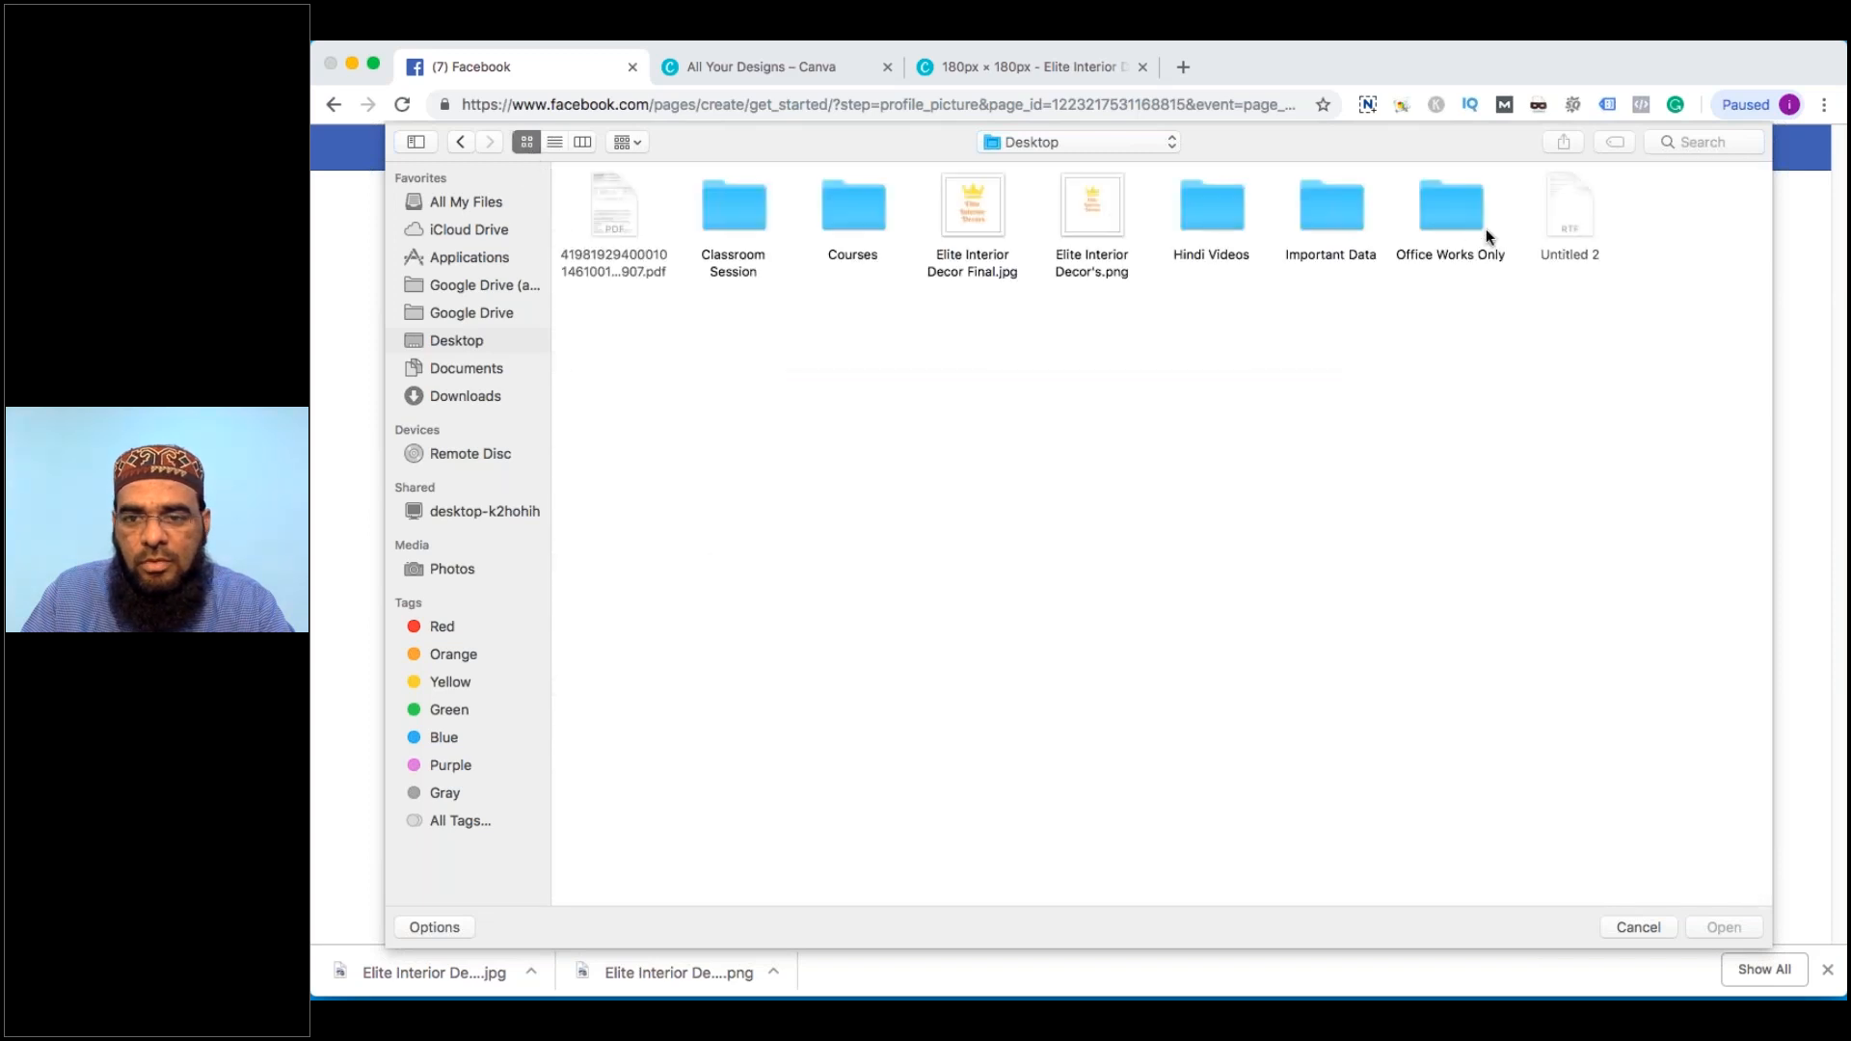
left_click(980, 195)
double_click(980, 195)
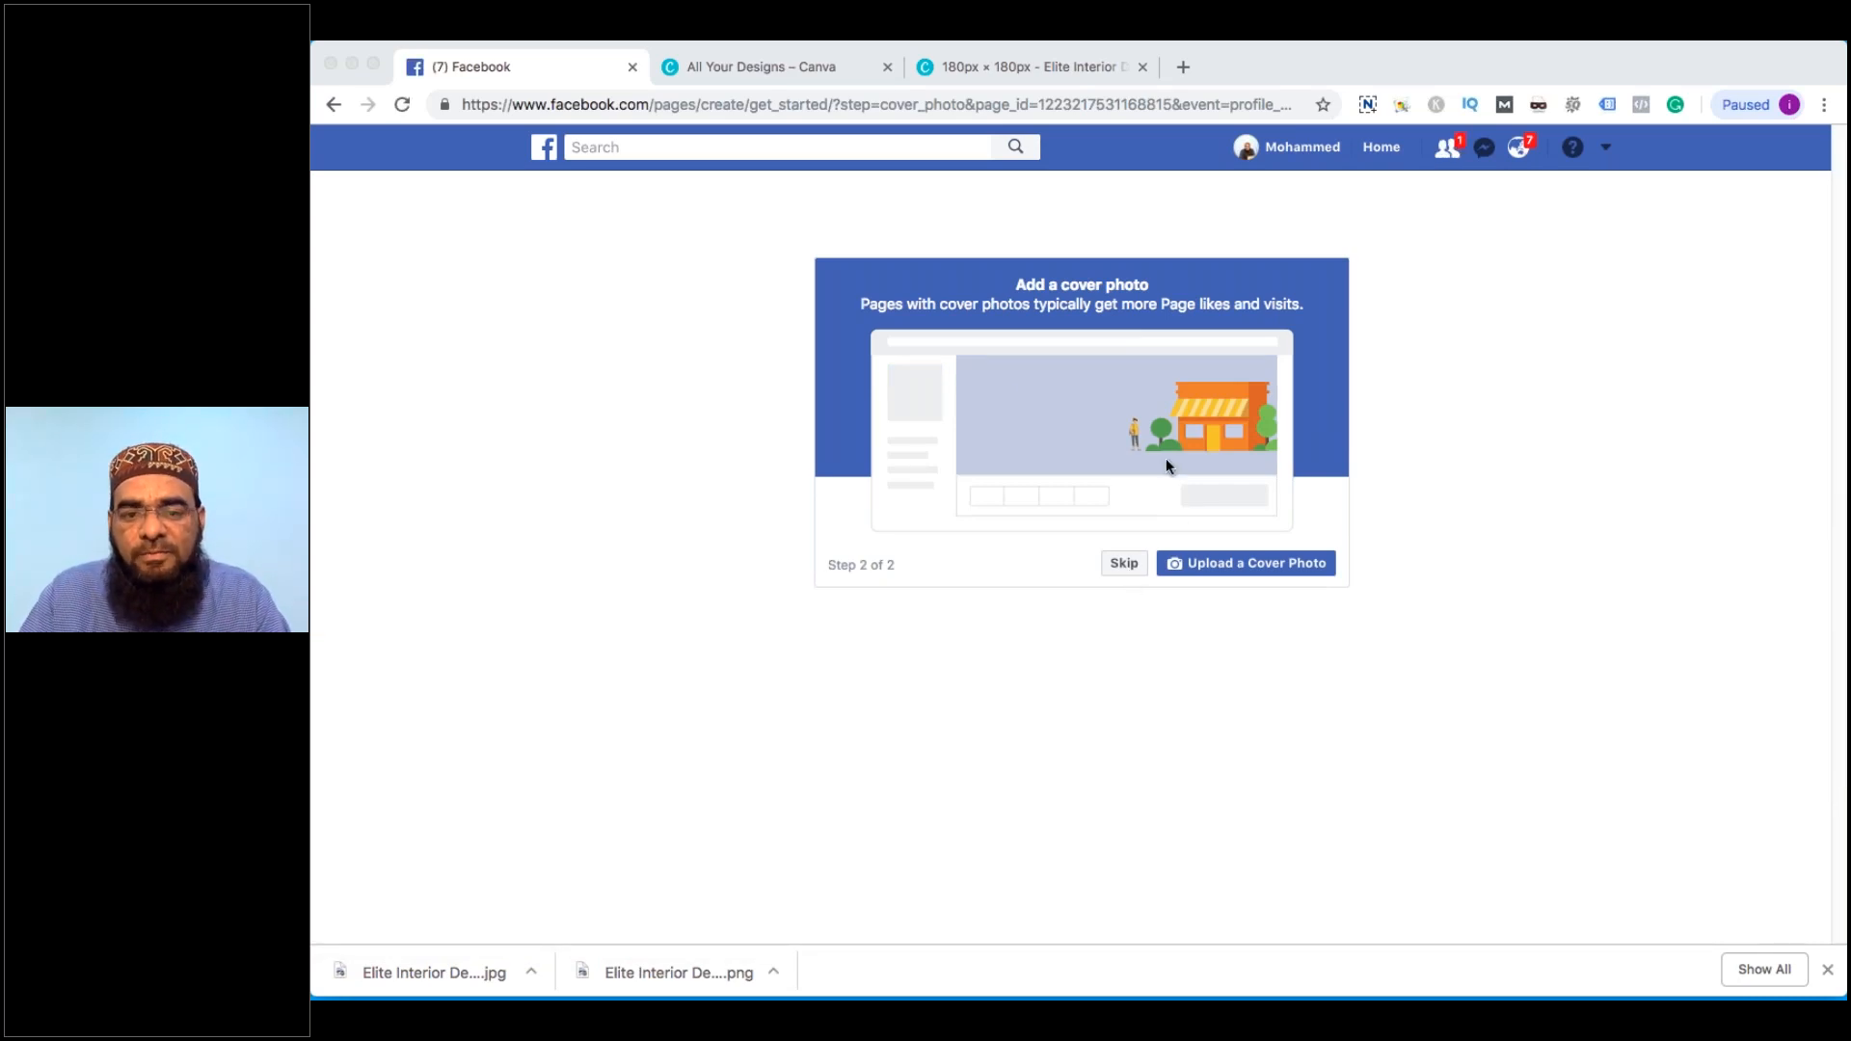
Skip the cover step, clear the invite and welcome tips, and bring up Add a Cover options
left_click(1115, 566)
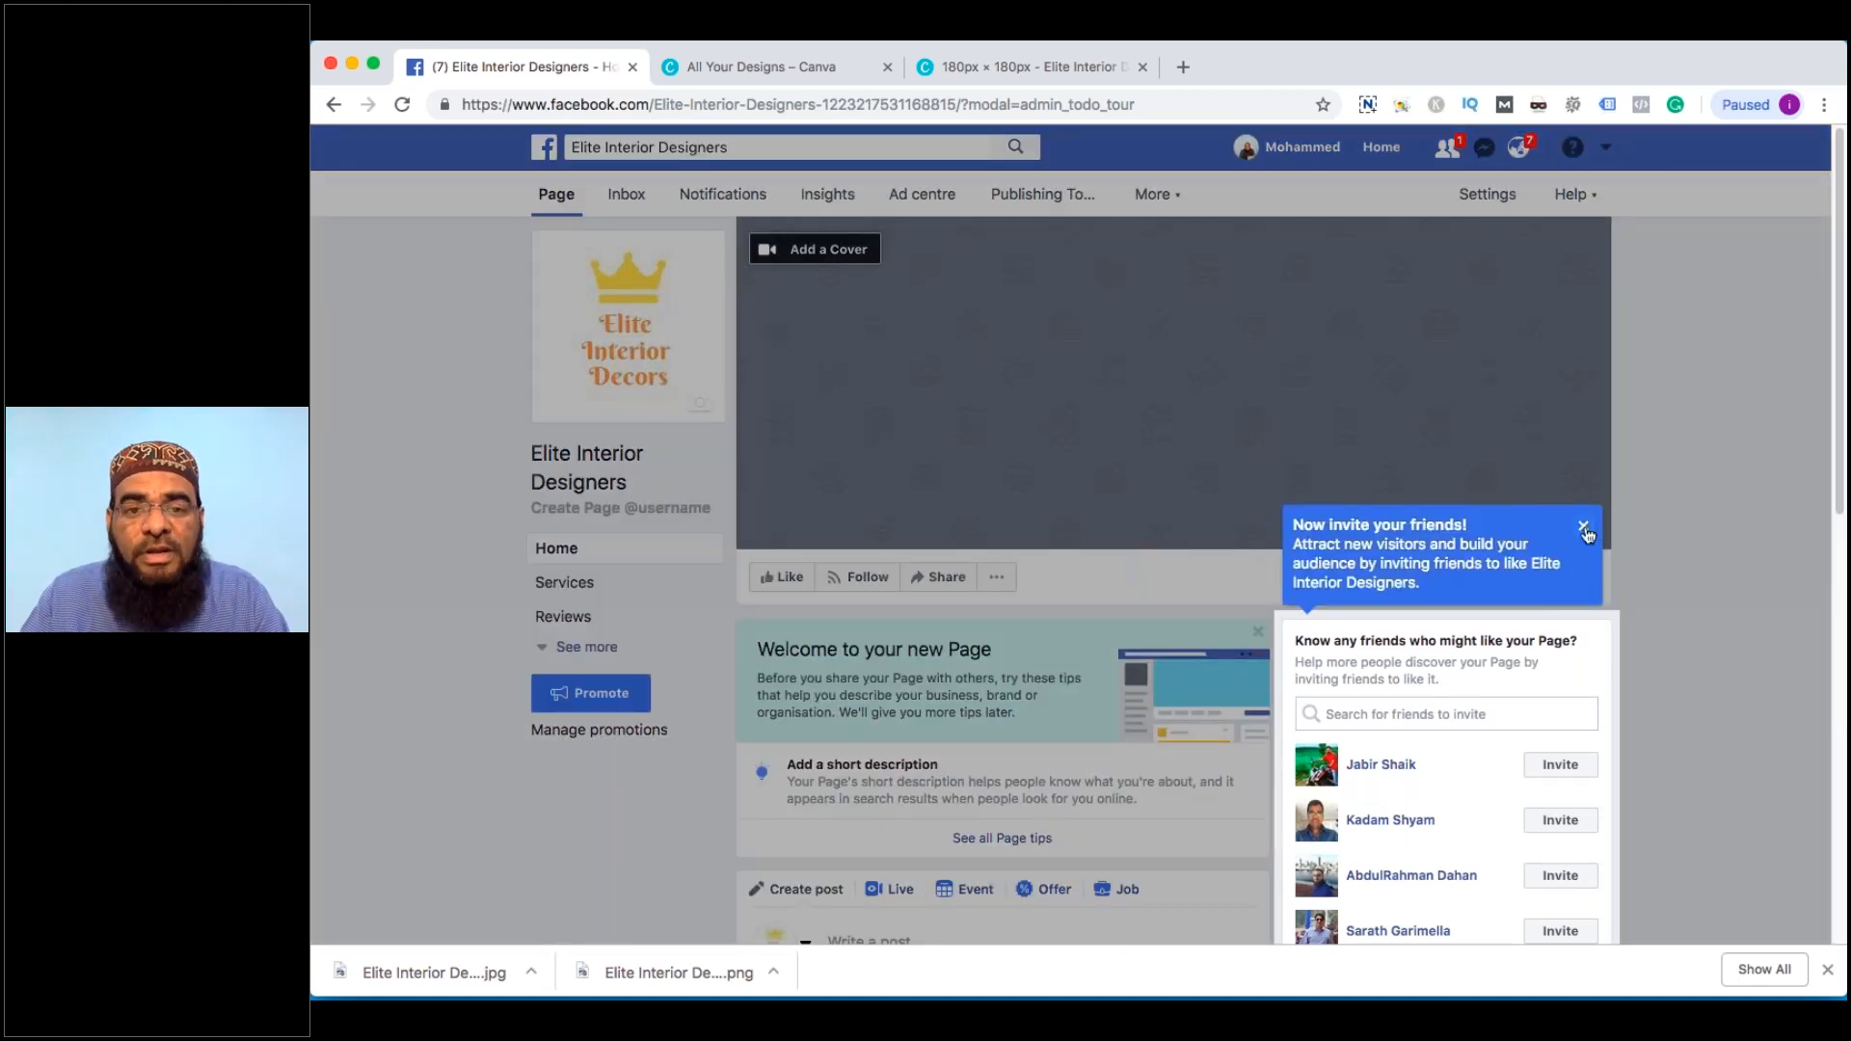
left_click(1583, 527)
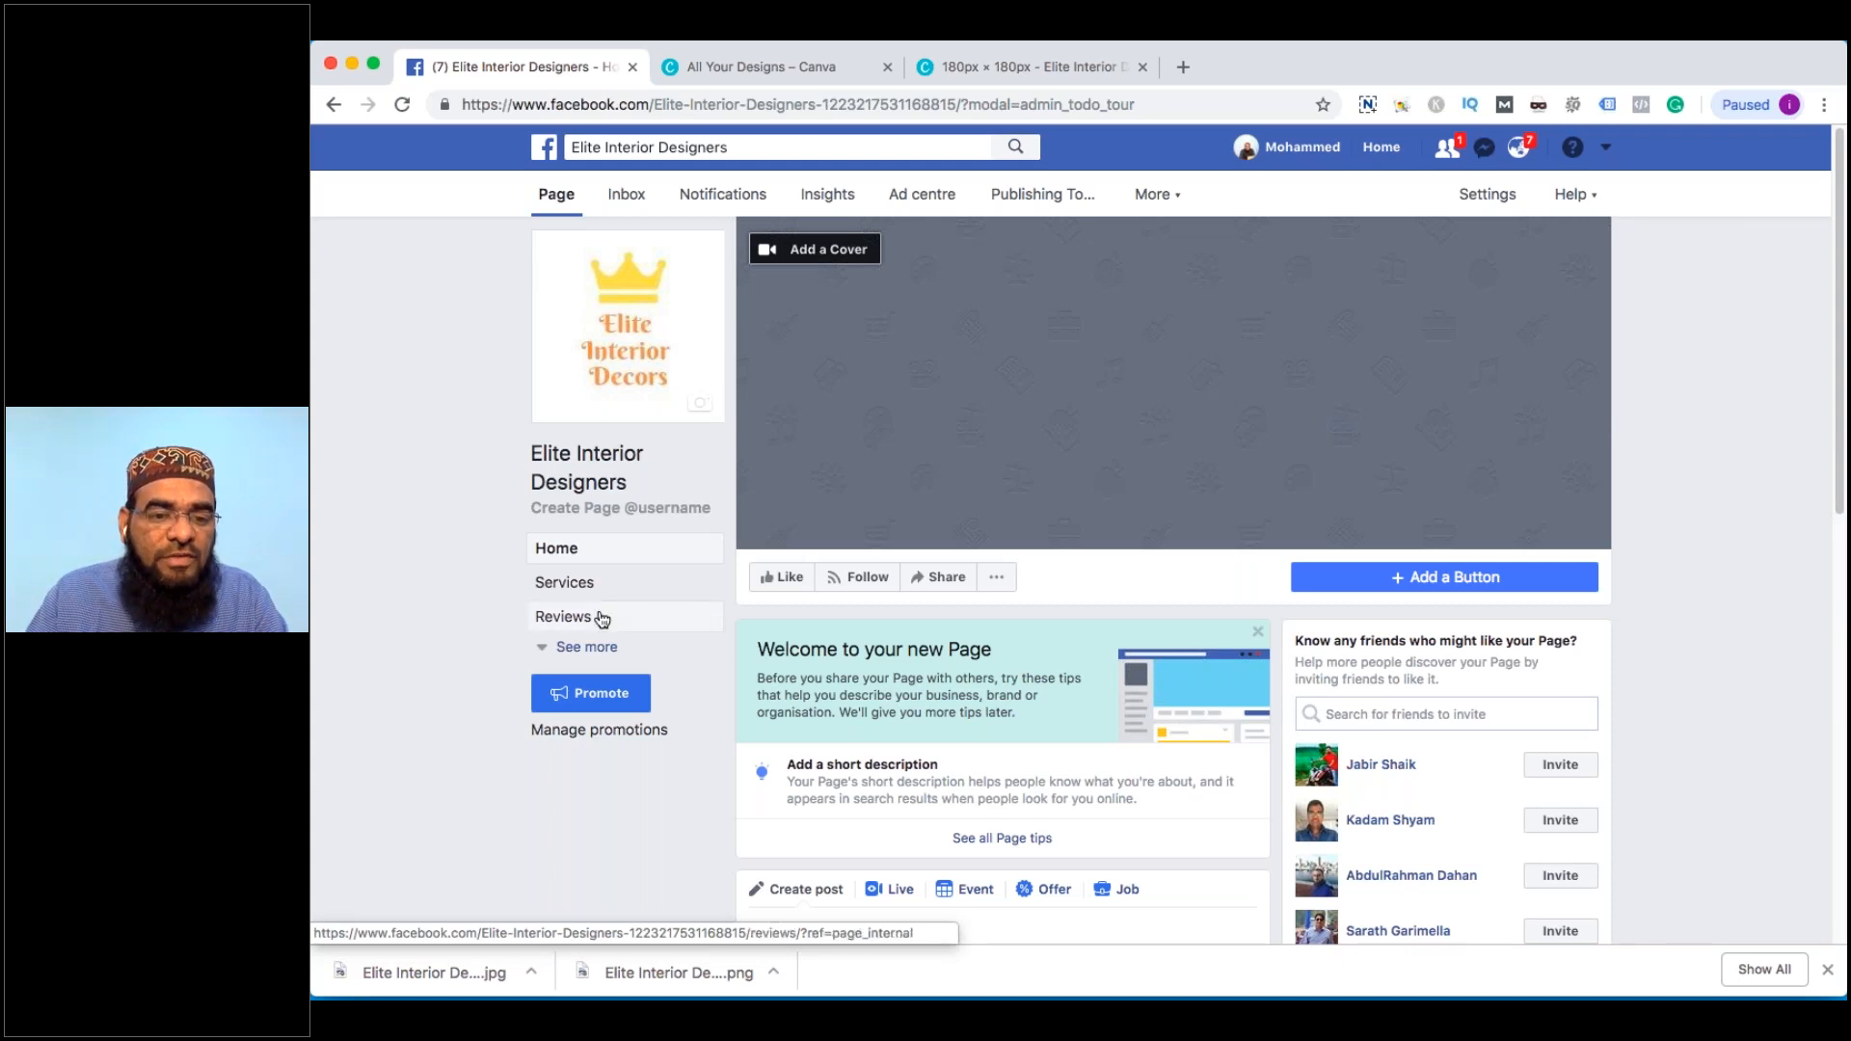
left_click(588, 649)
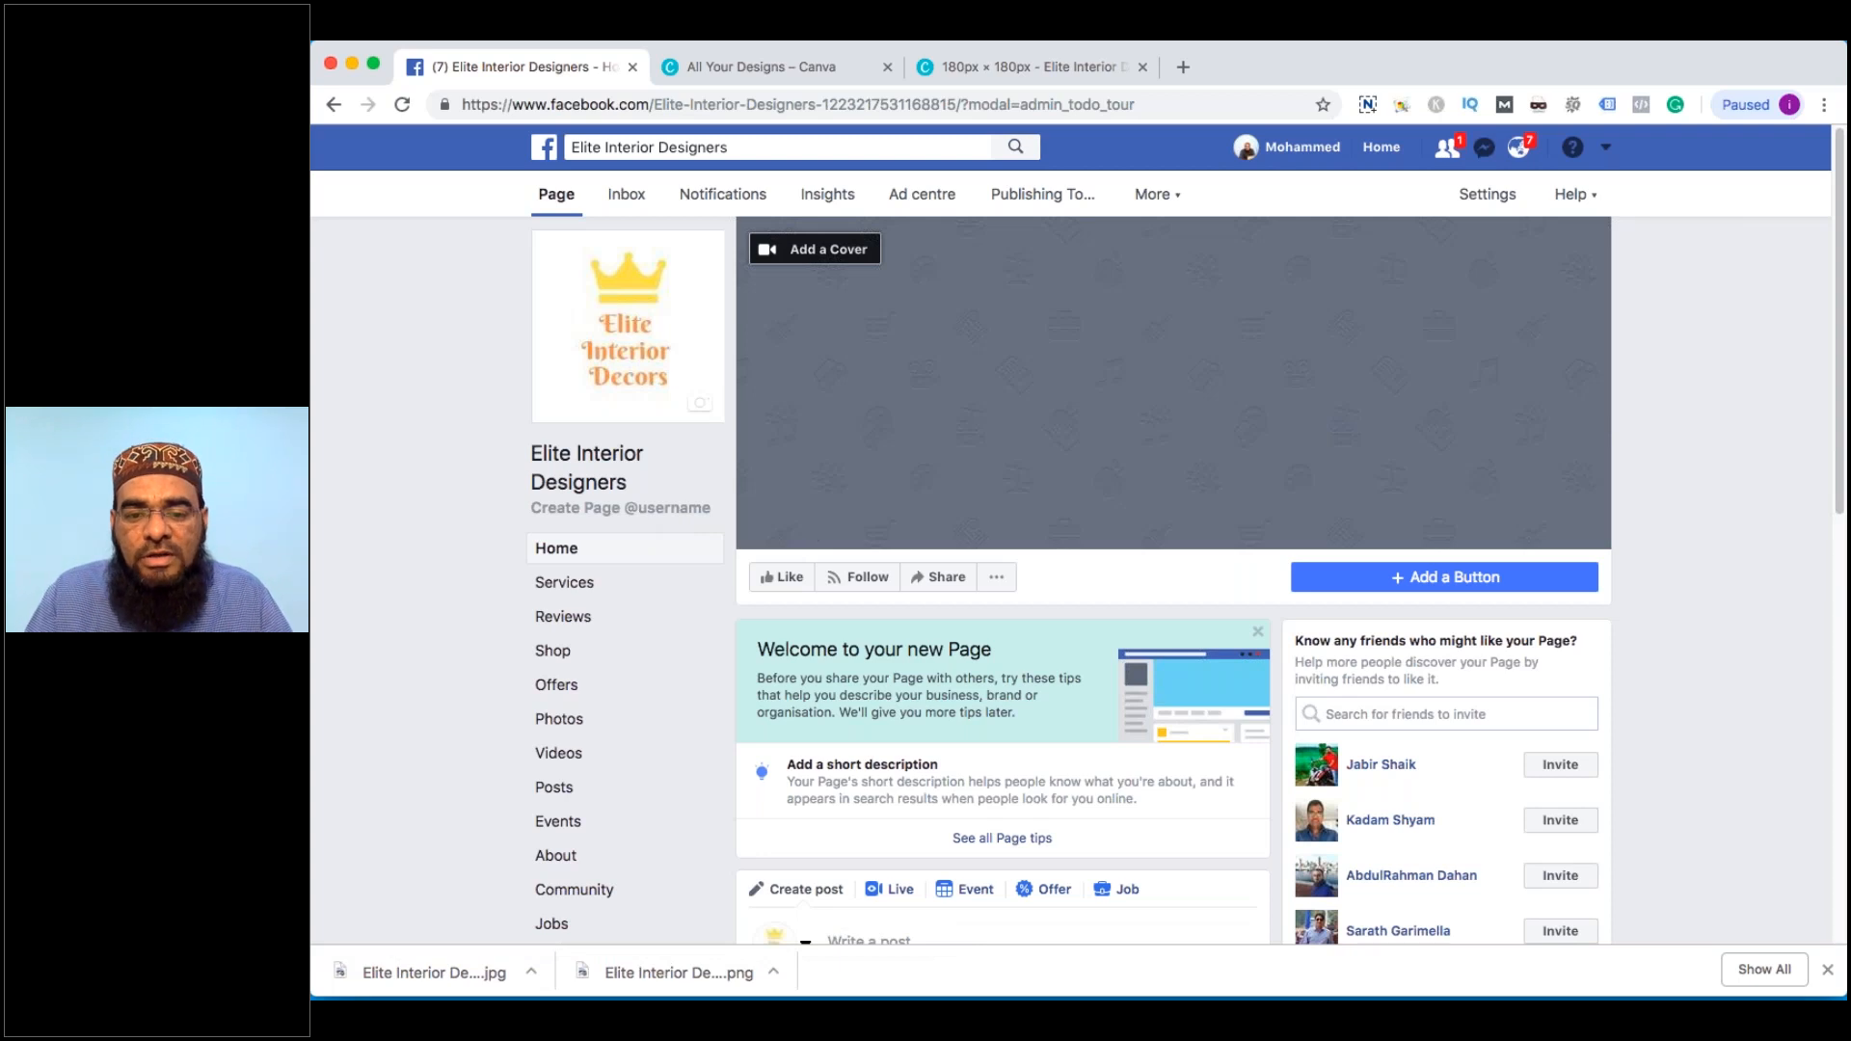
left_click(1259, 635)
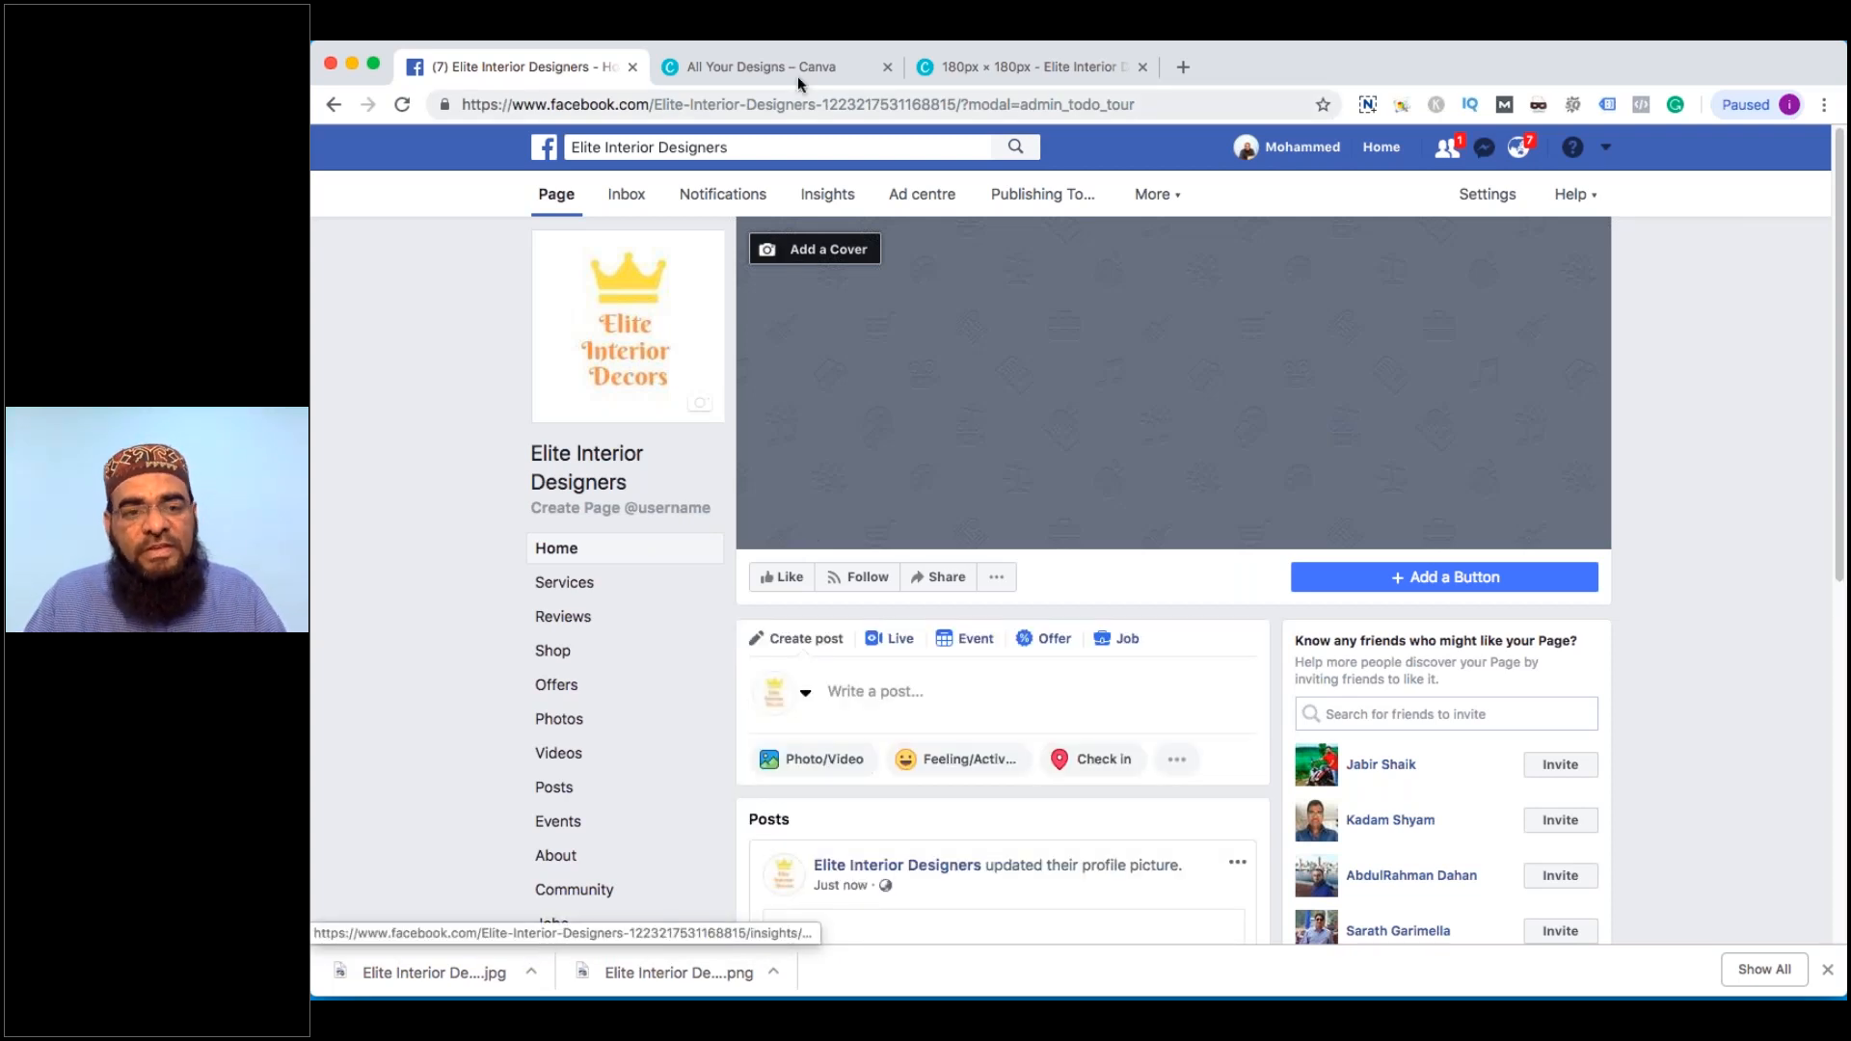
left_click(839, 250)
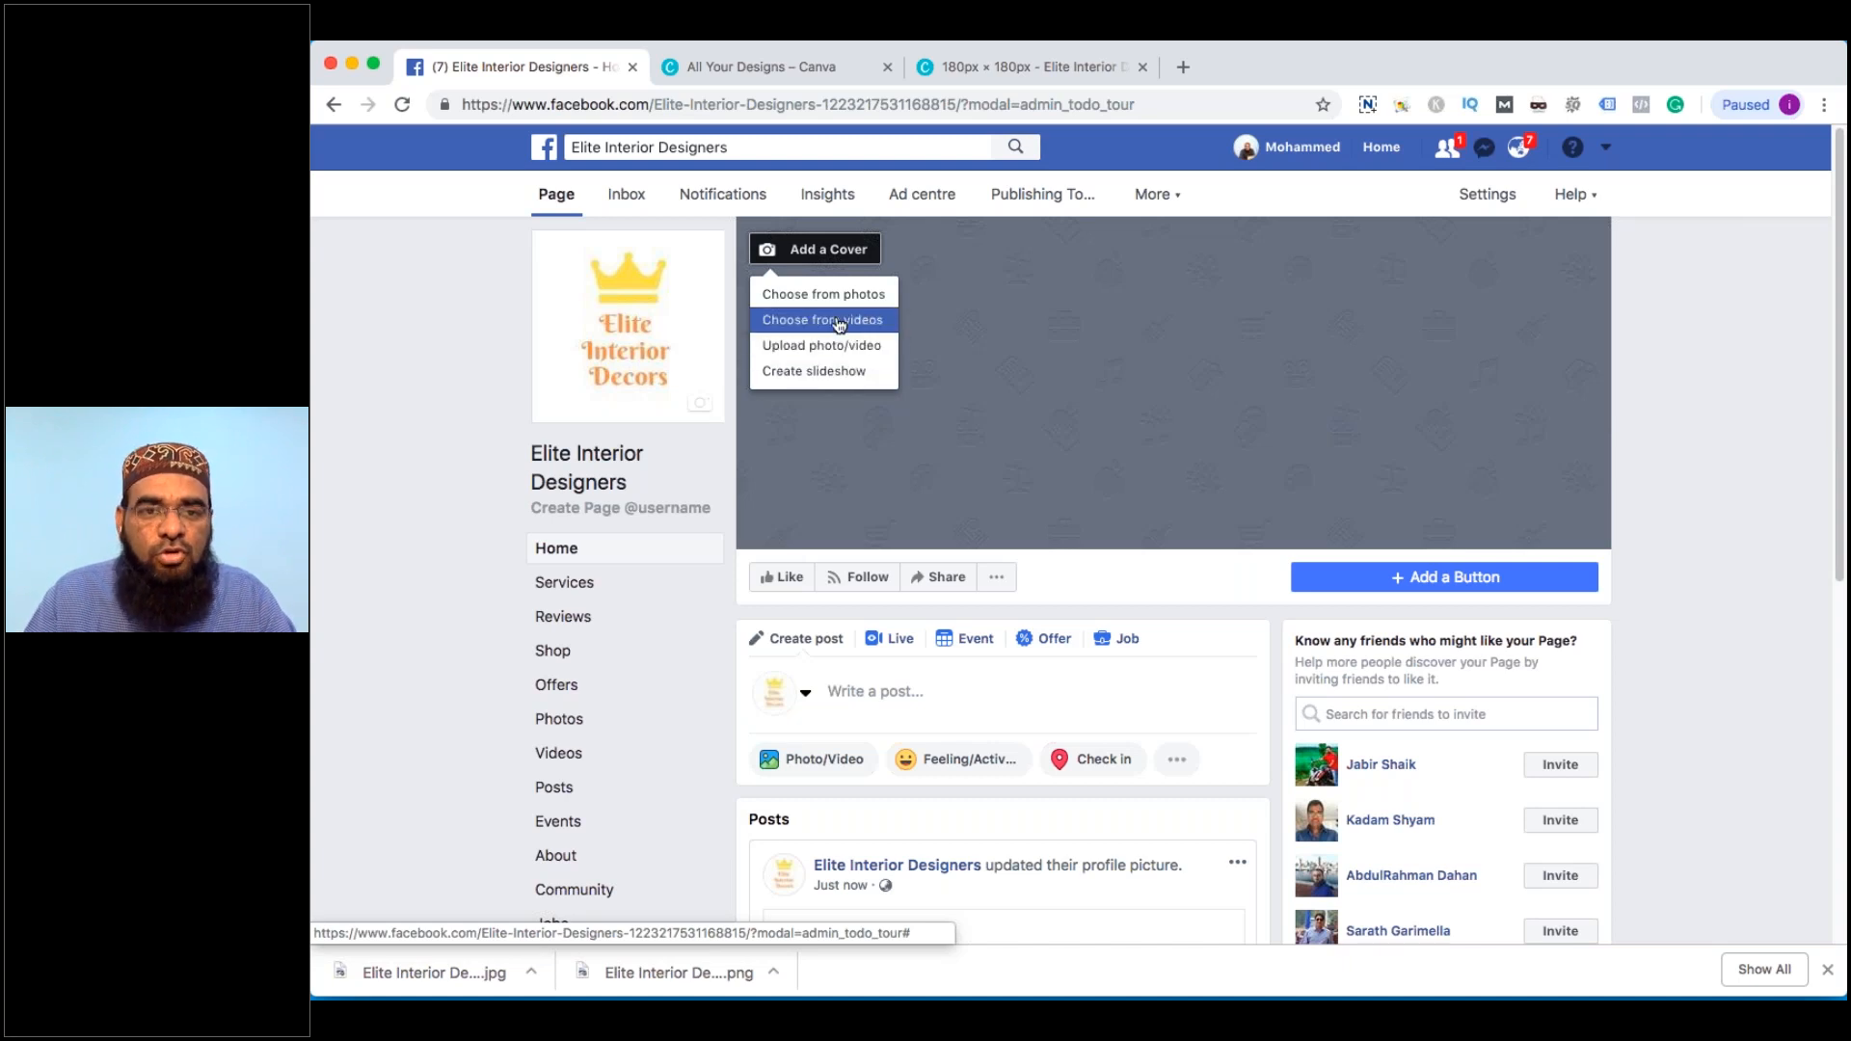
Create a Canva Facebook Cover from the Lushgold Apparel summer template, then return to the logo design
key("ctrl+Tab")
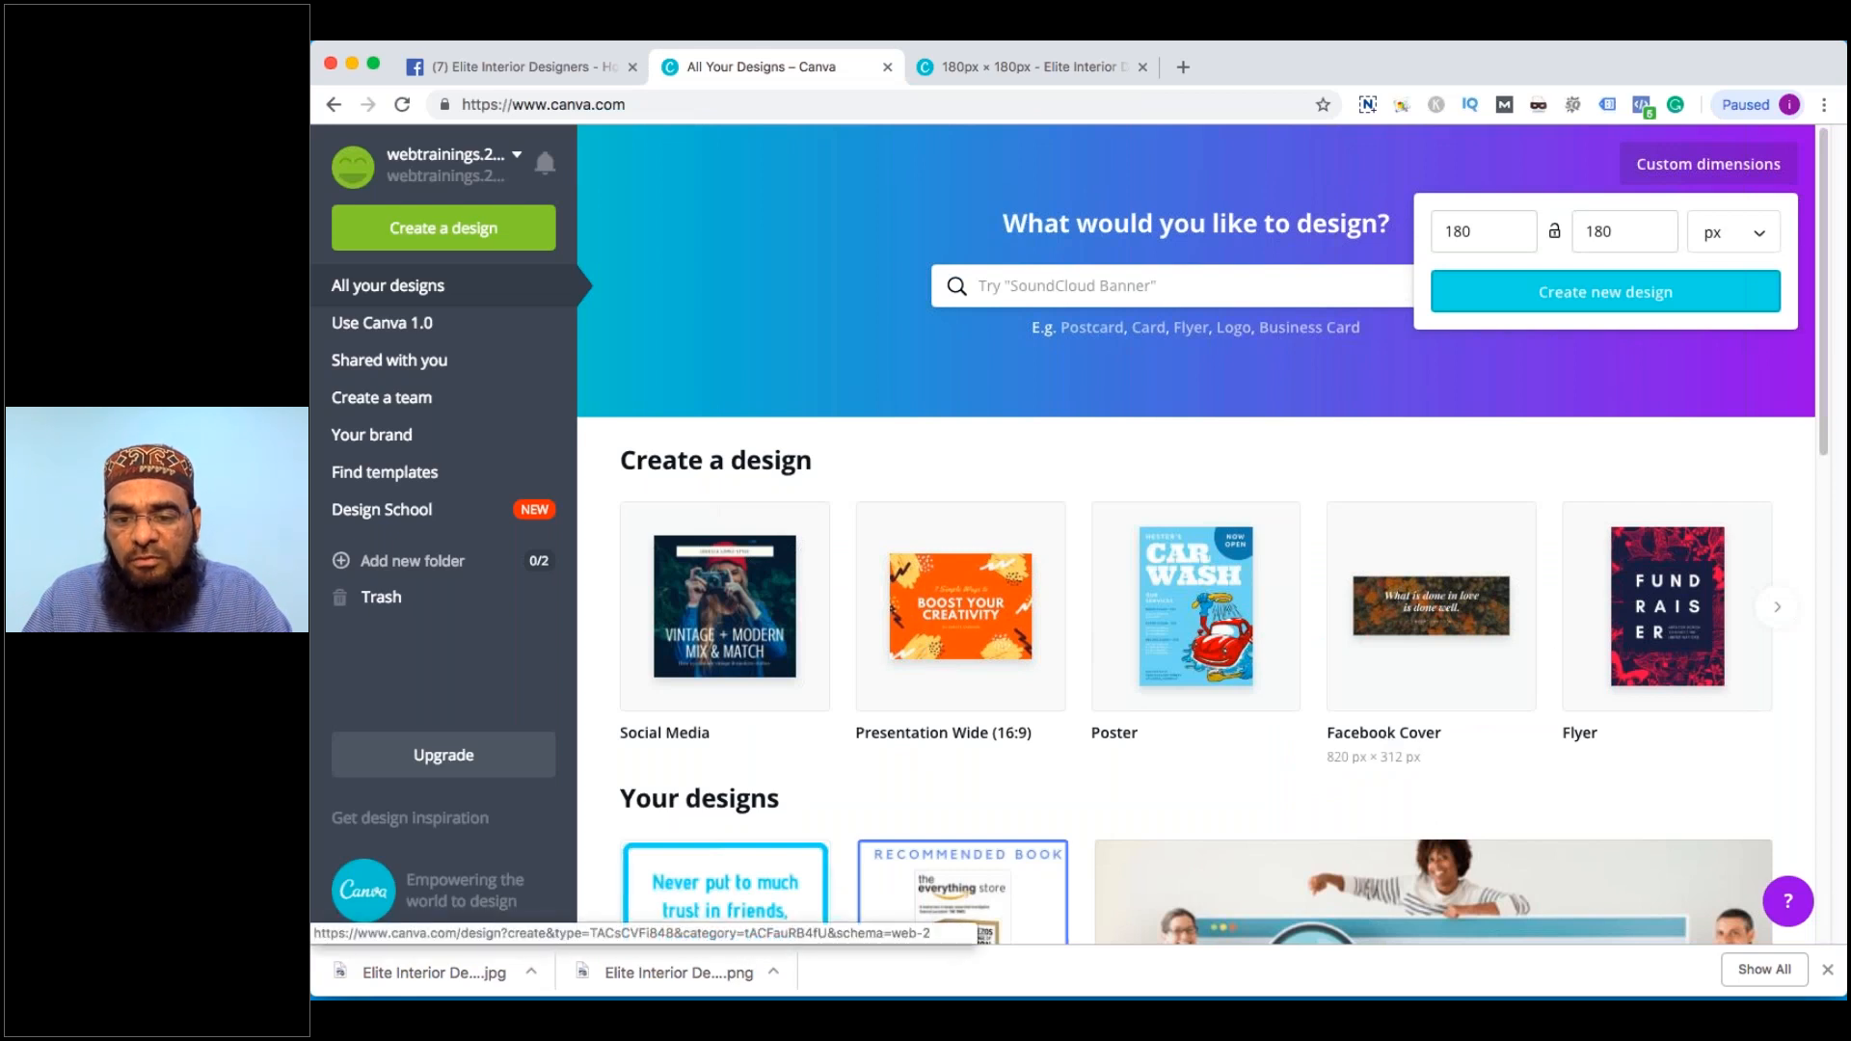
left_click(1412, 675)
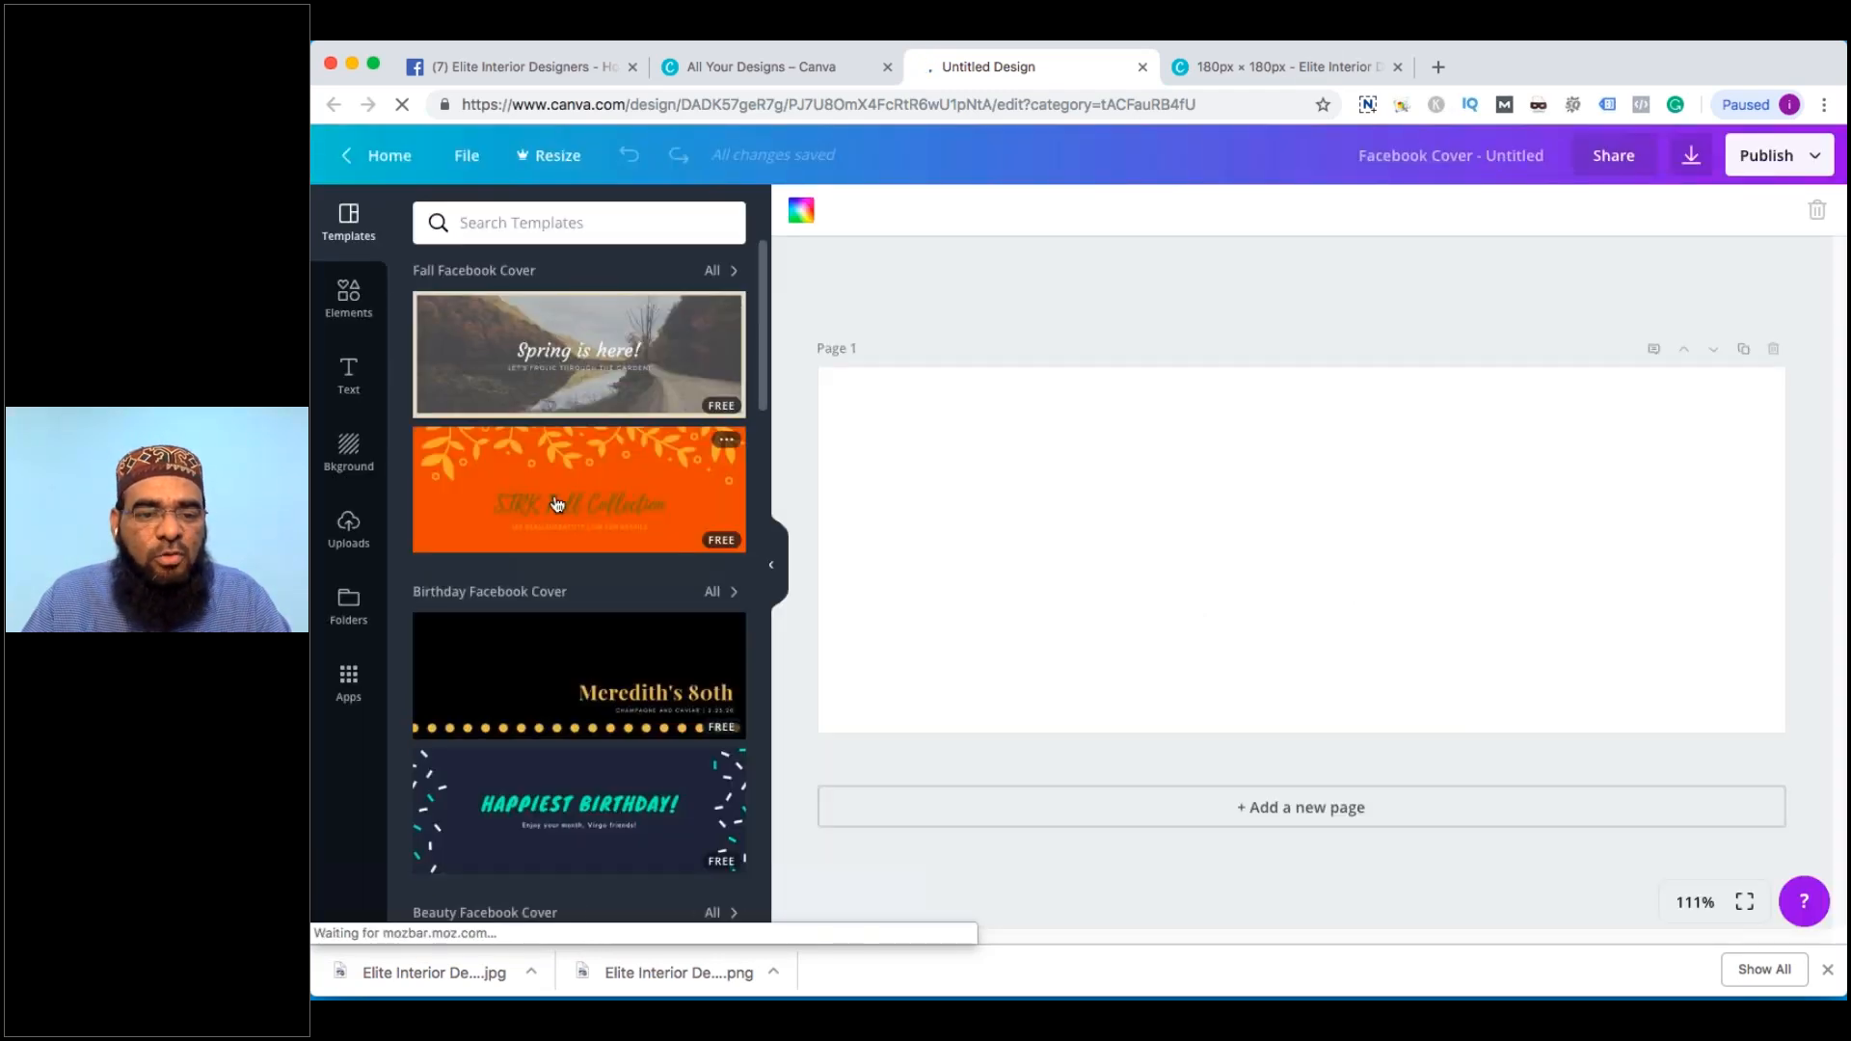
scroll(557, 503, "down", 1)
scroll(557, 503, "down", 5)
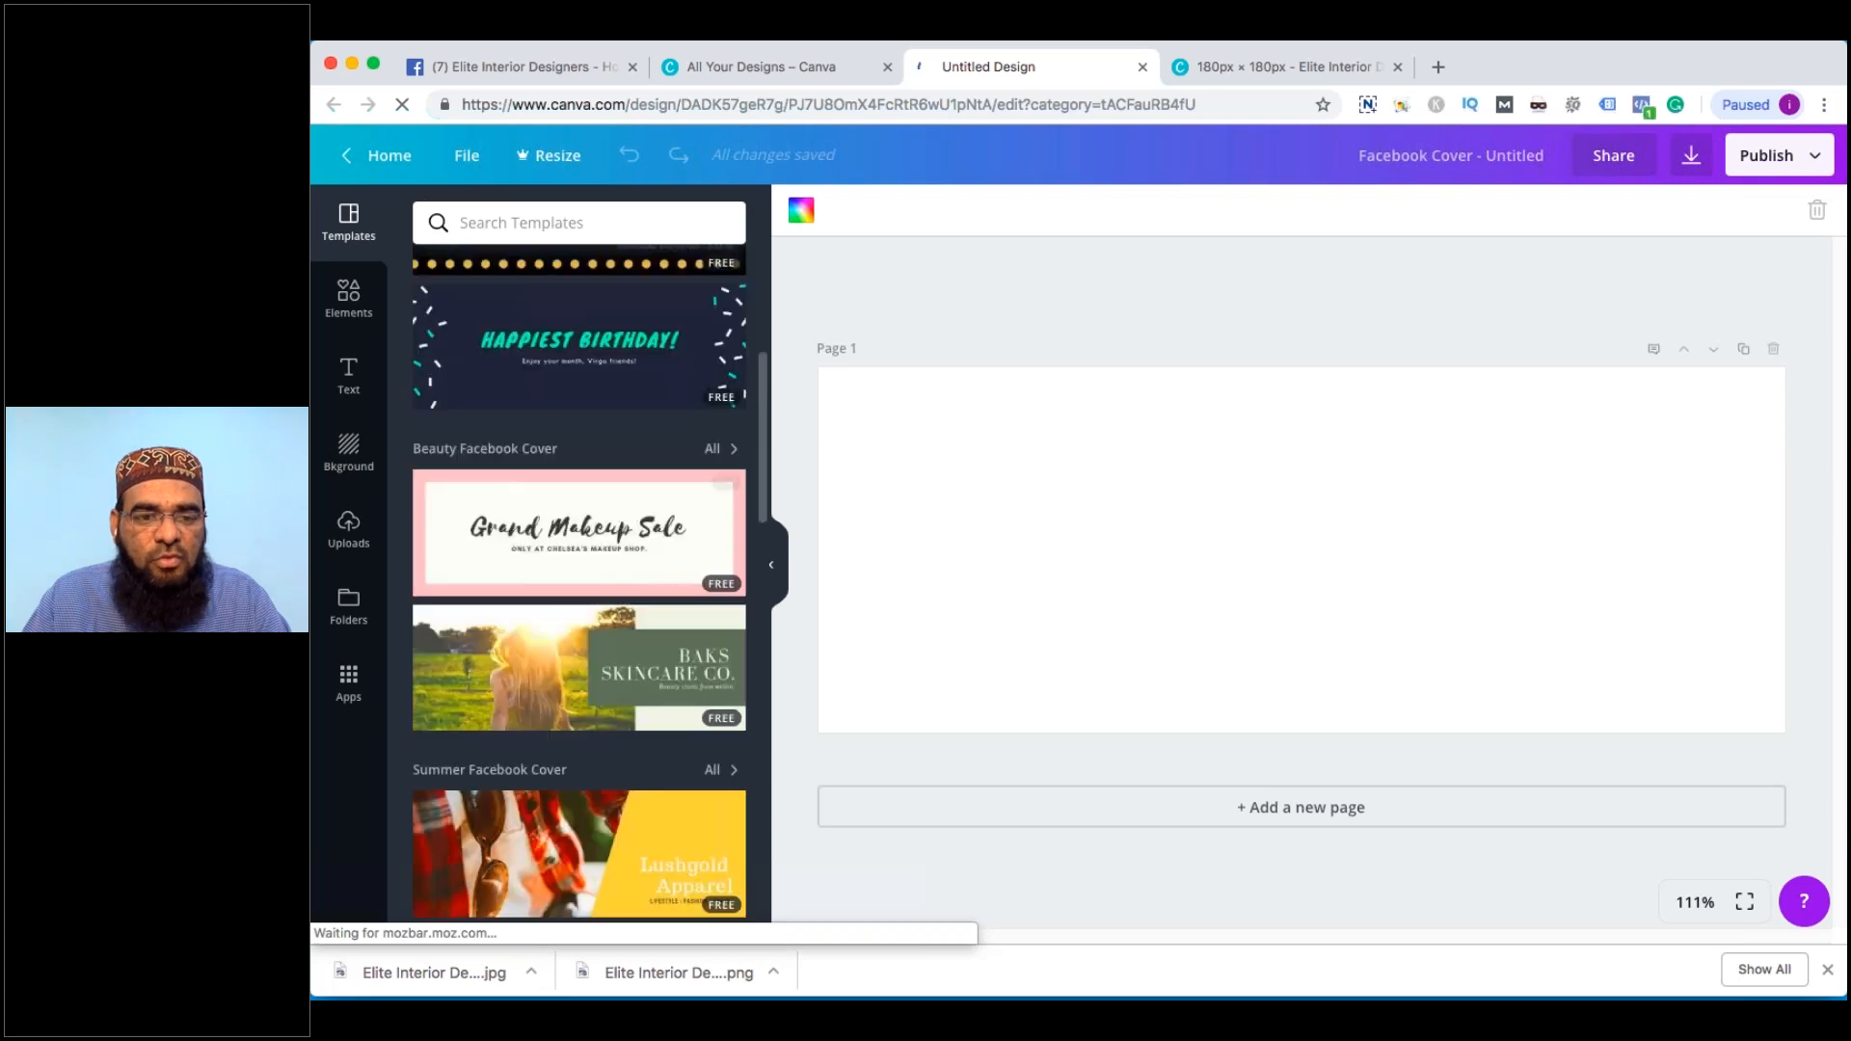
scroll(628, 485, "down", 5)
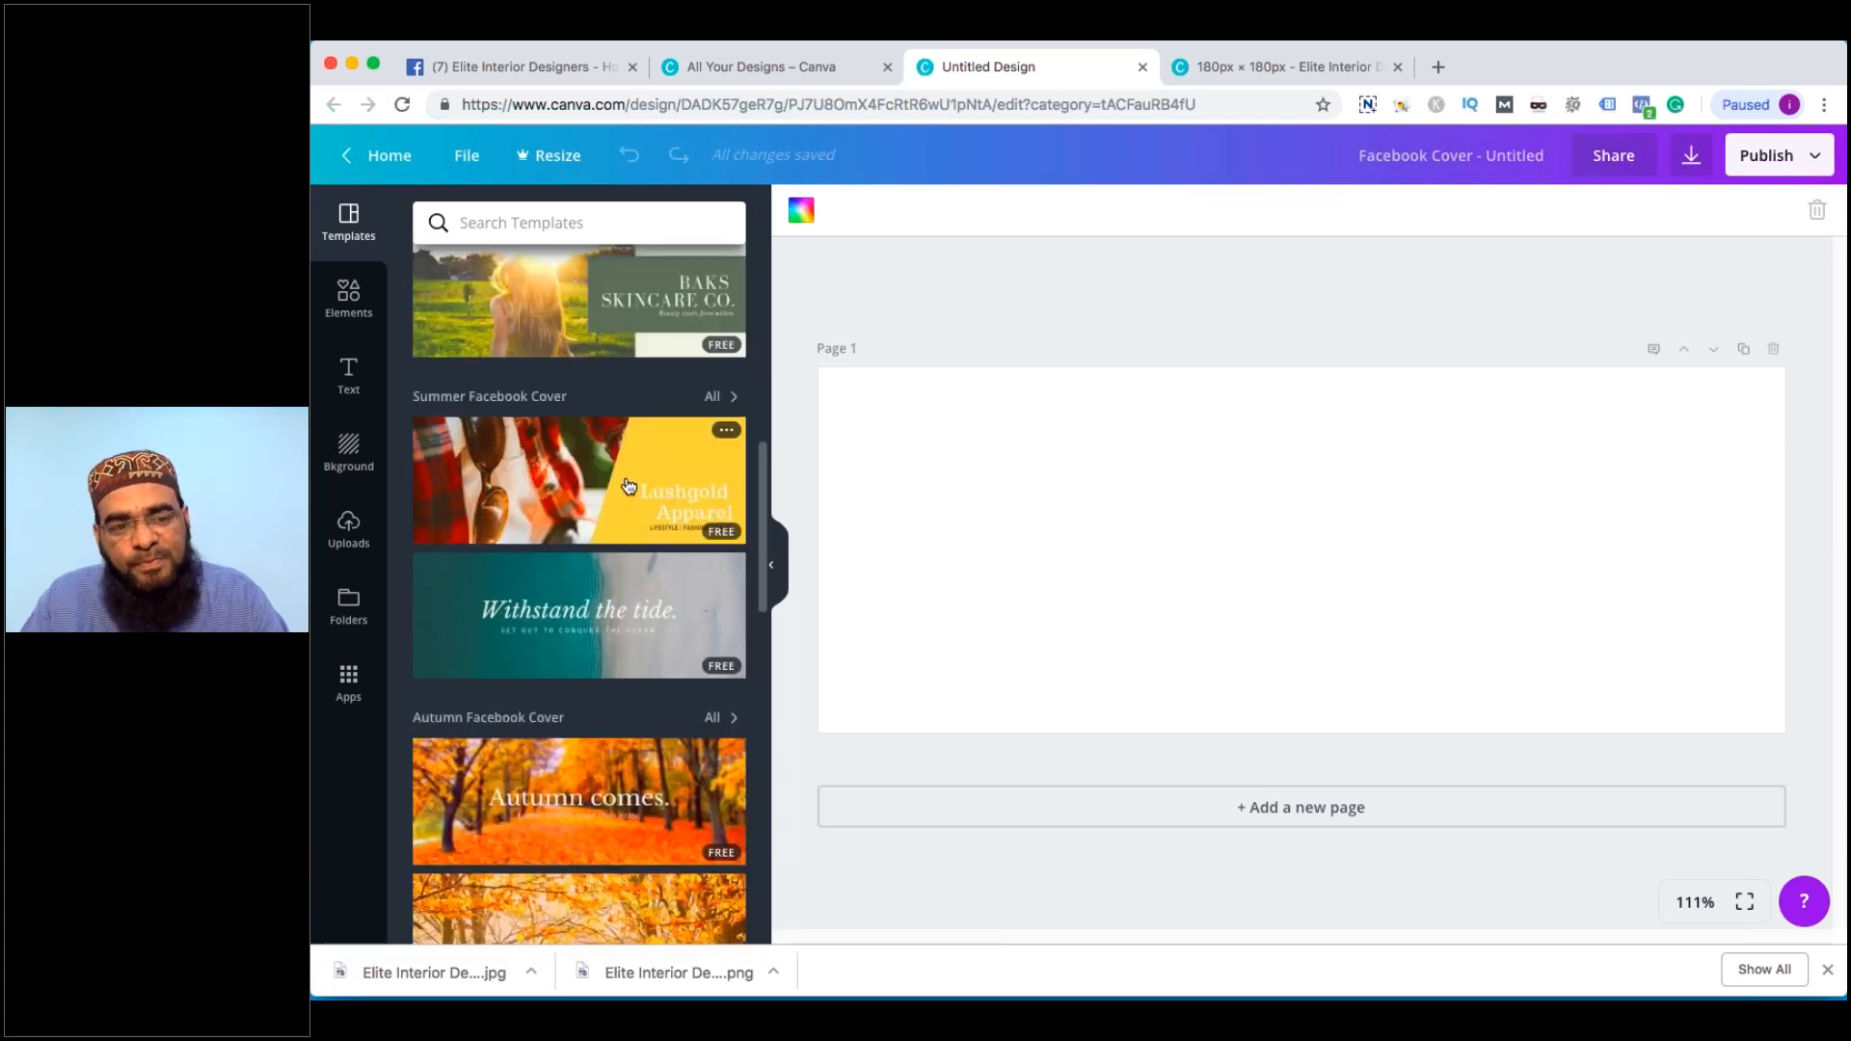
left_click(629, 485)
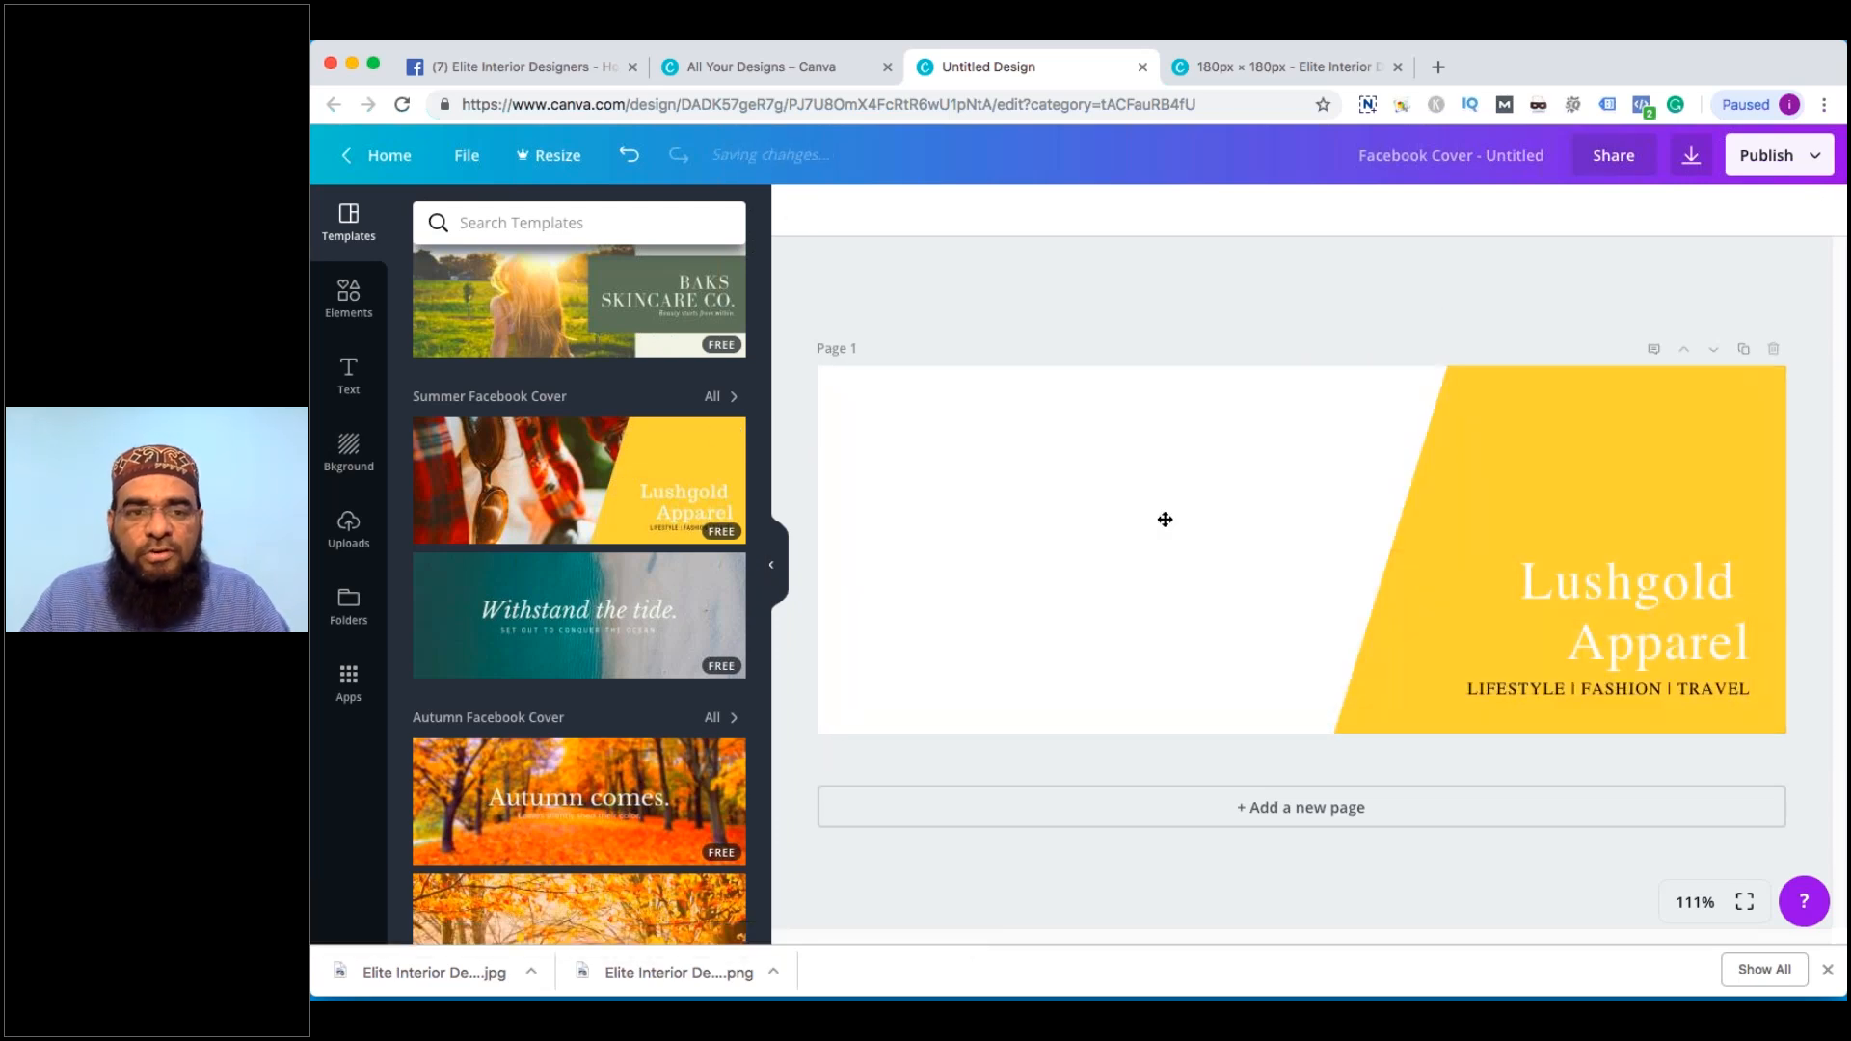
left_click(1311, 67)
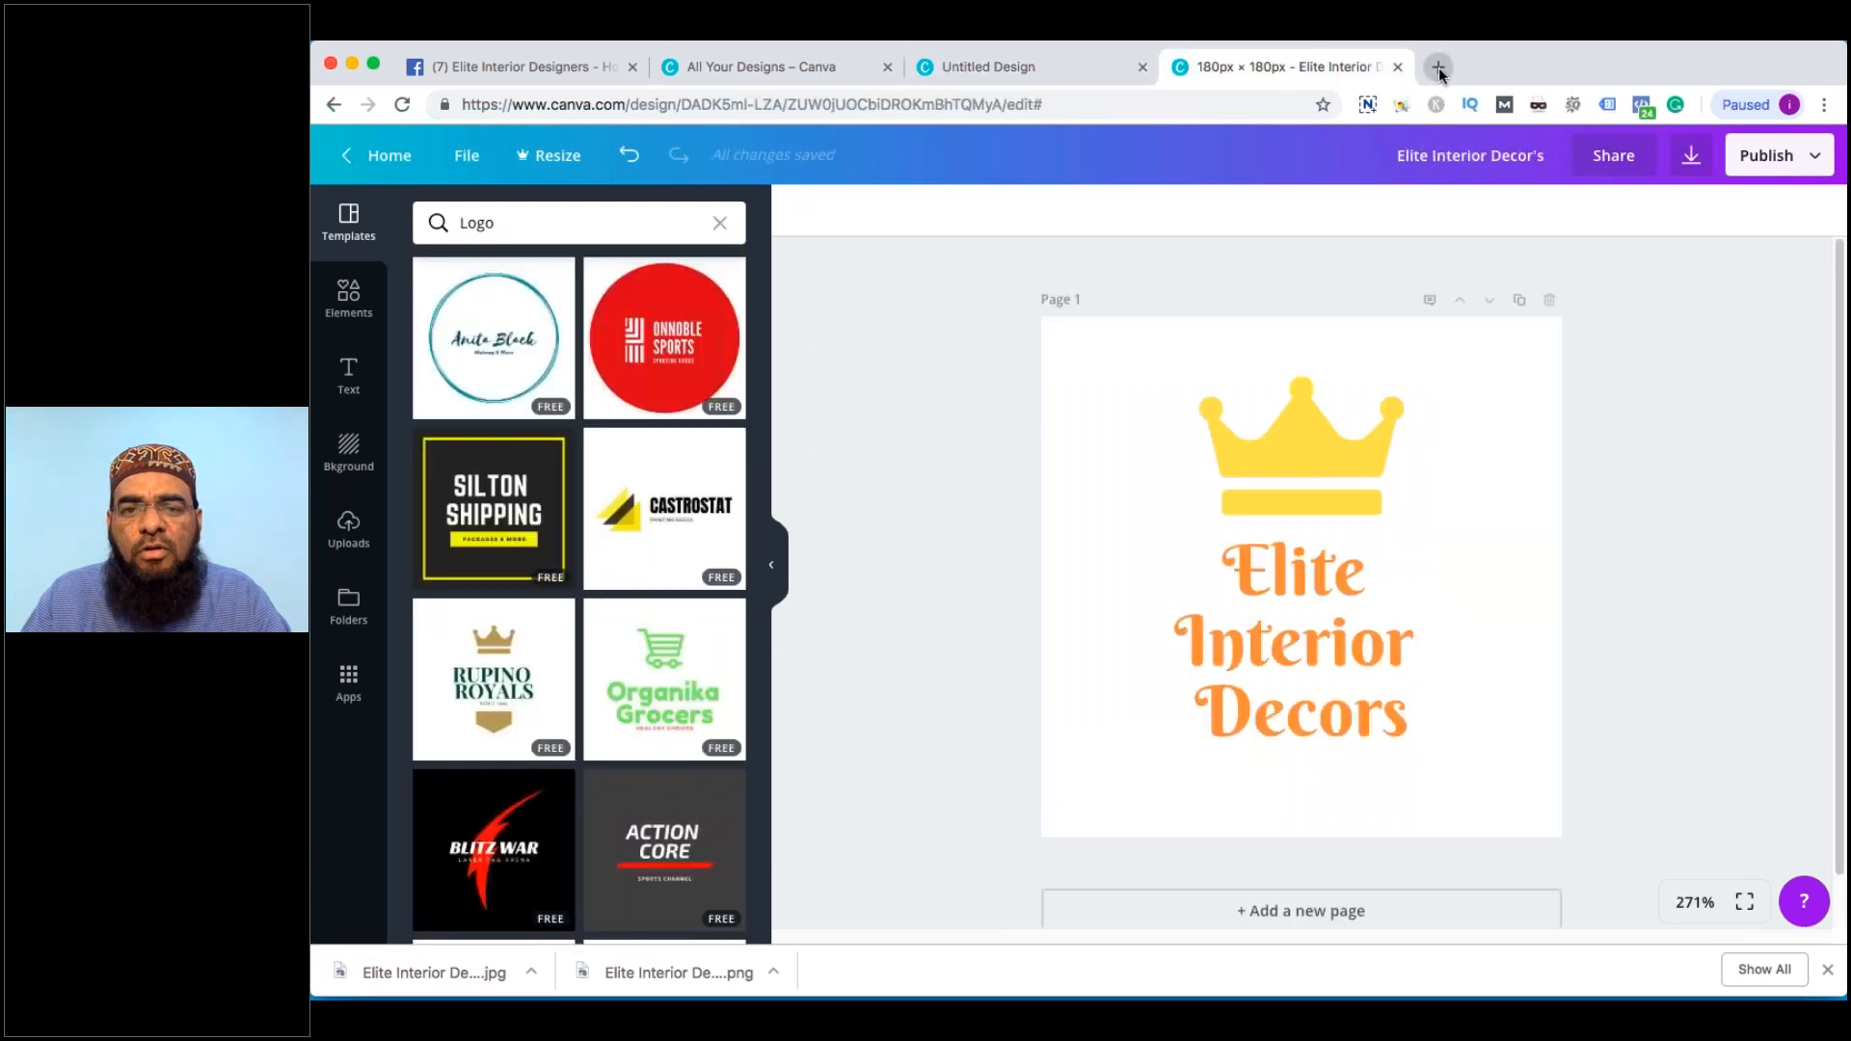
Search Google for 'pixabay' in a new tab and open the Pixabay site
left_click(1437, 67)
type("p")
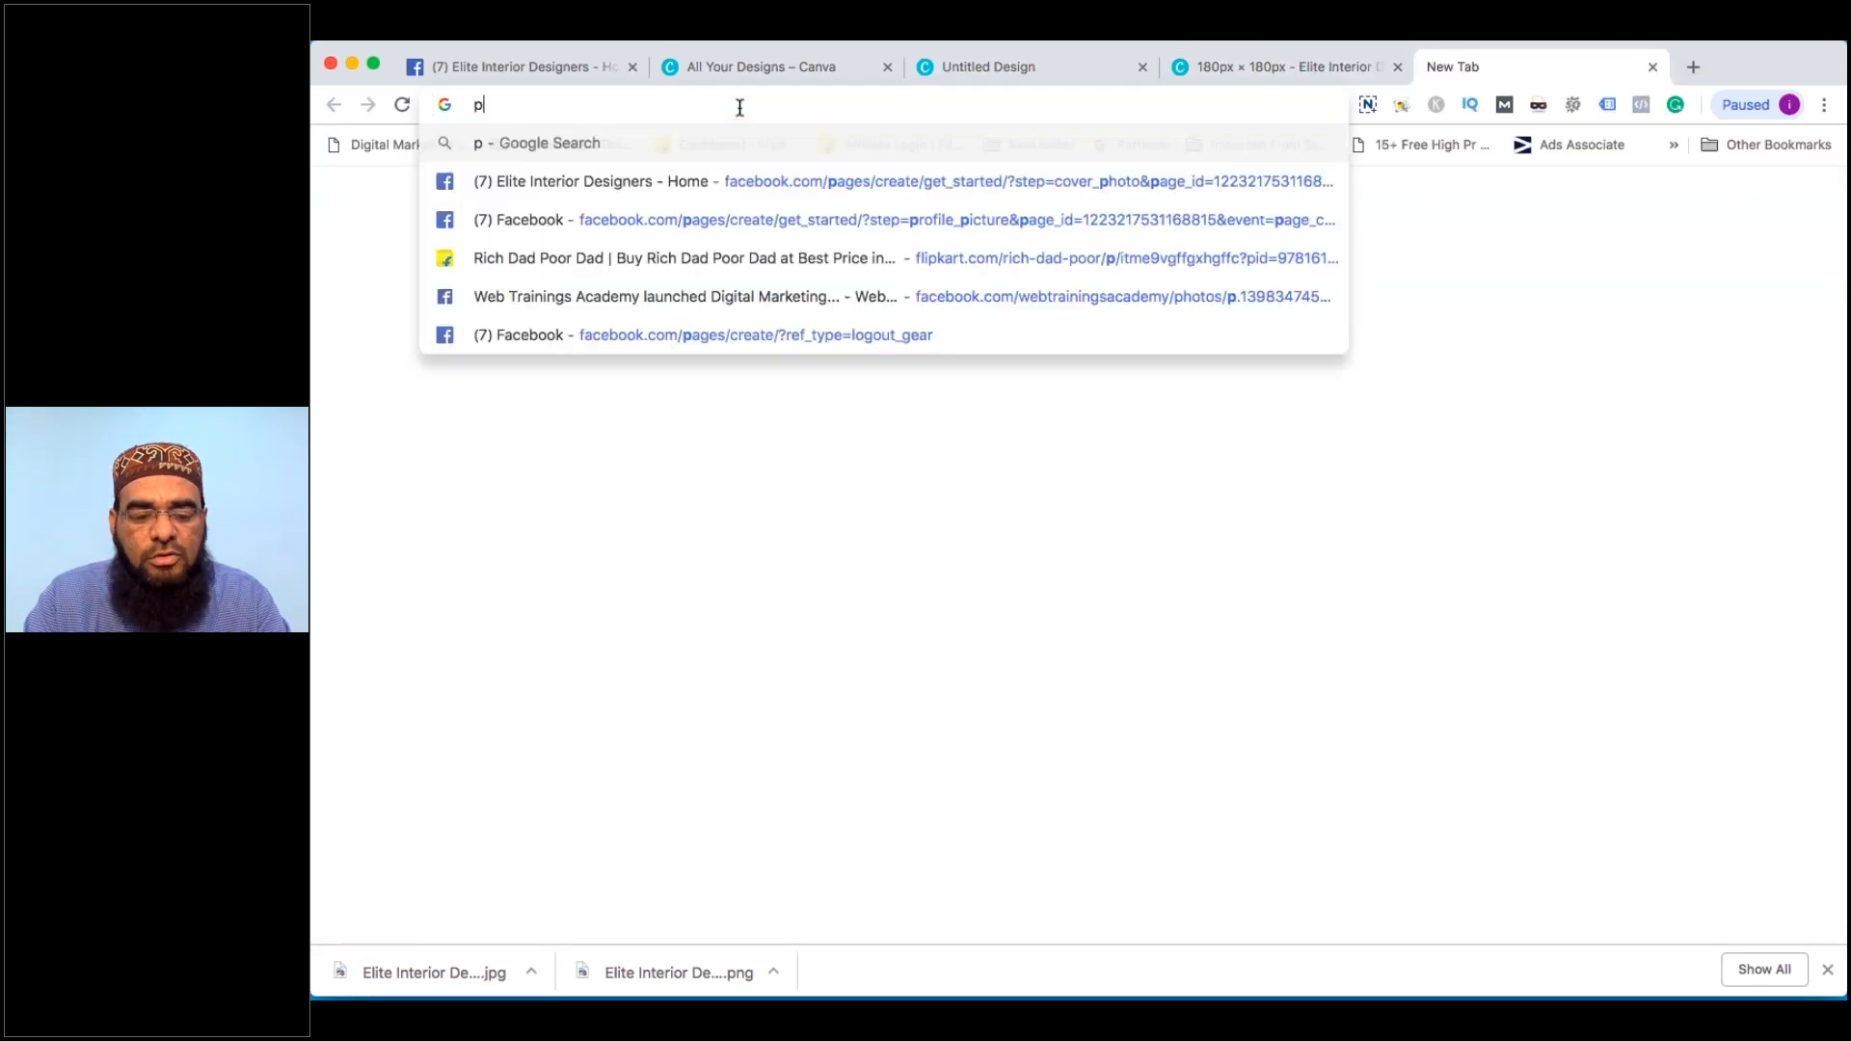
type("ixabay")
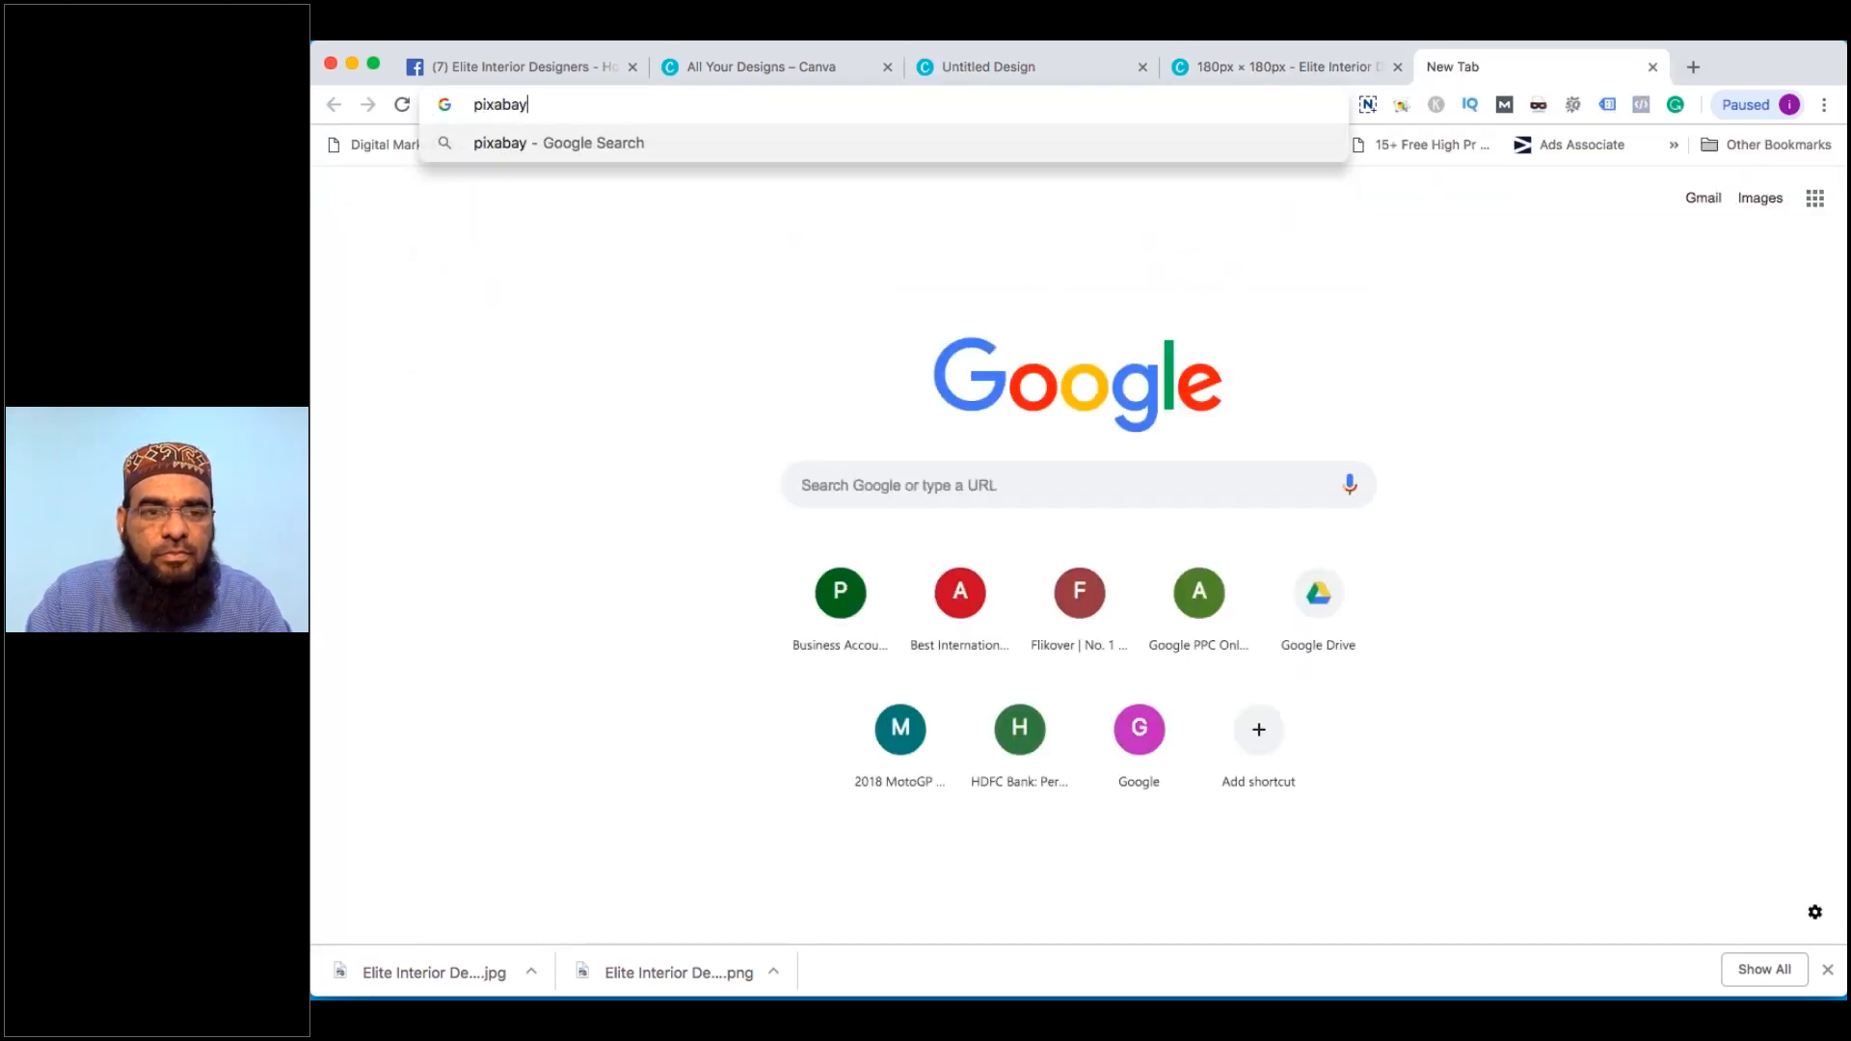
key("Return")
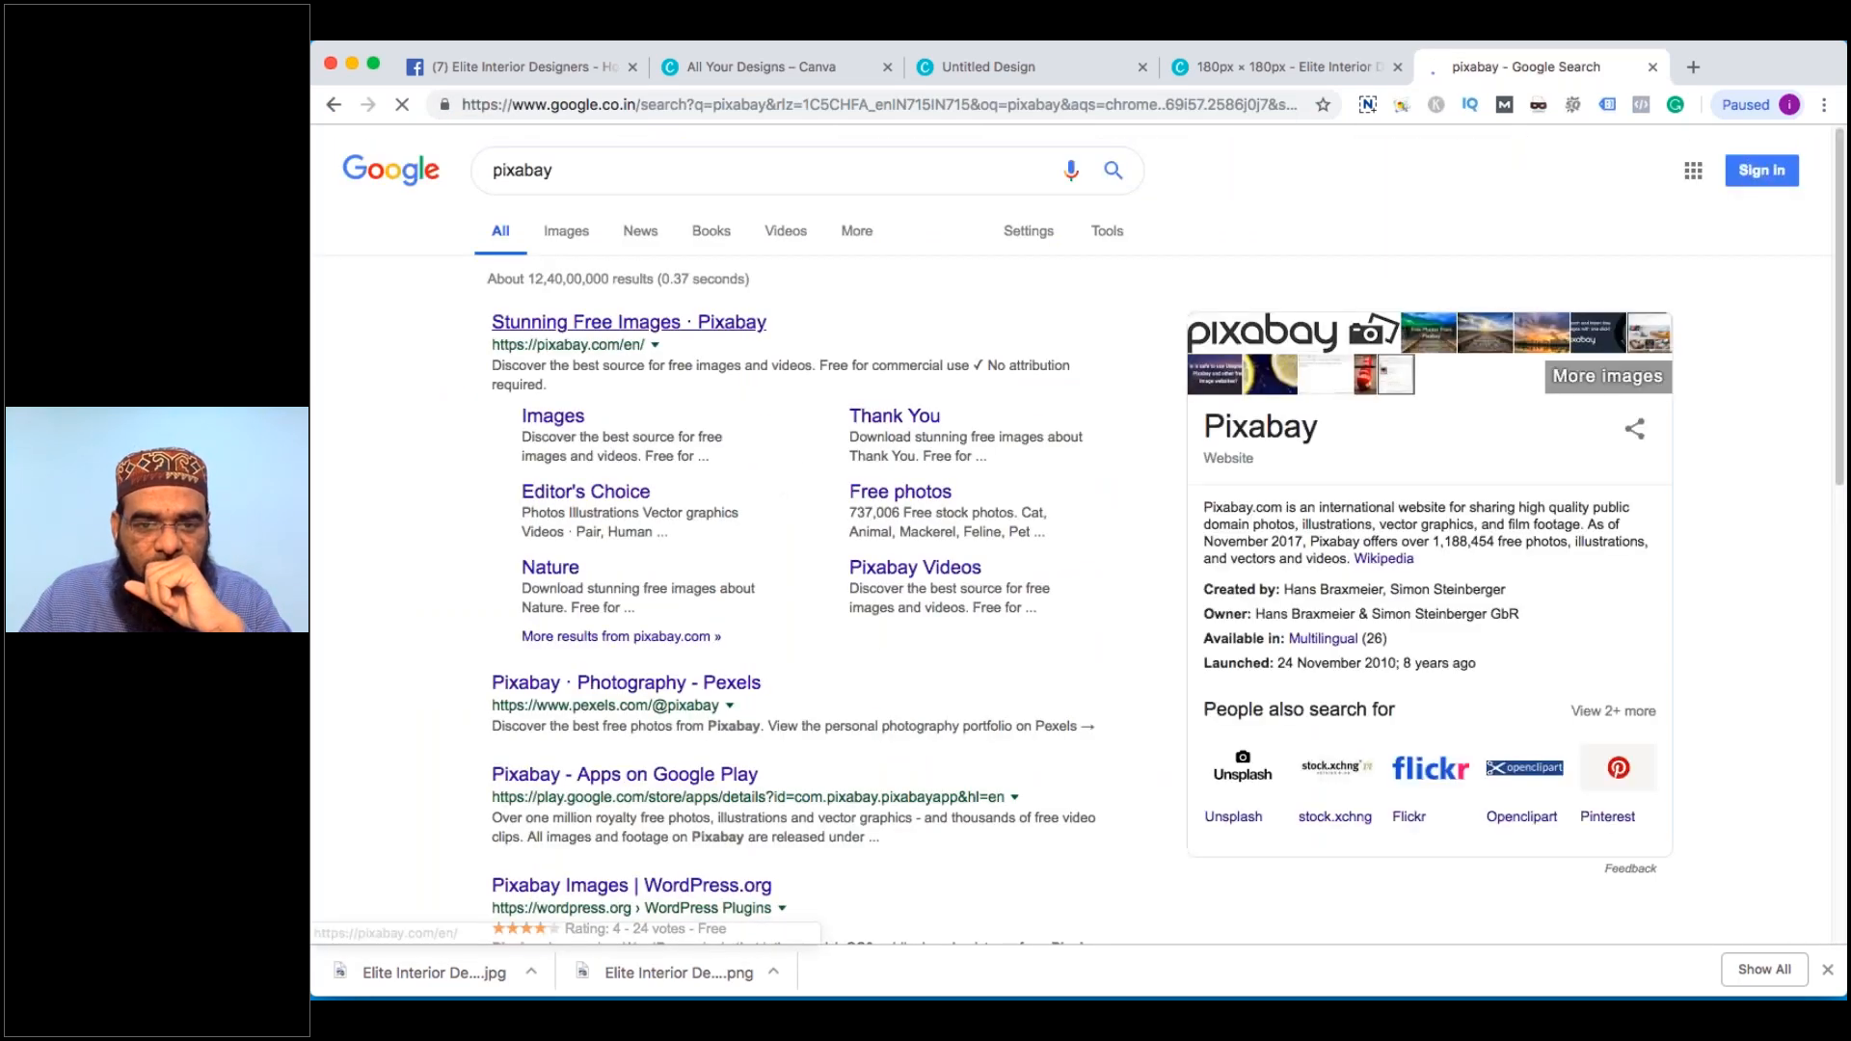
left_click(622, 328)
Search Pixabay for 'interior design' and open the architecture house photo
left_click(888, 529)
type("in")
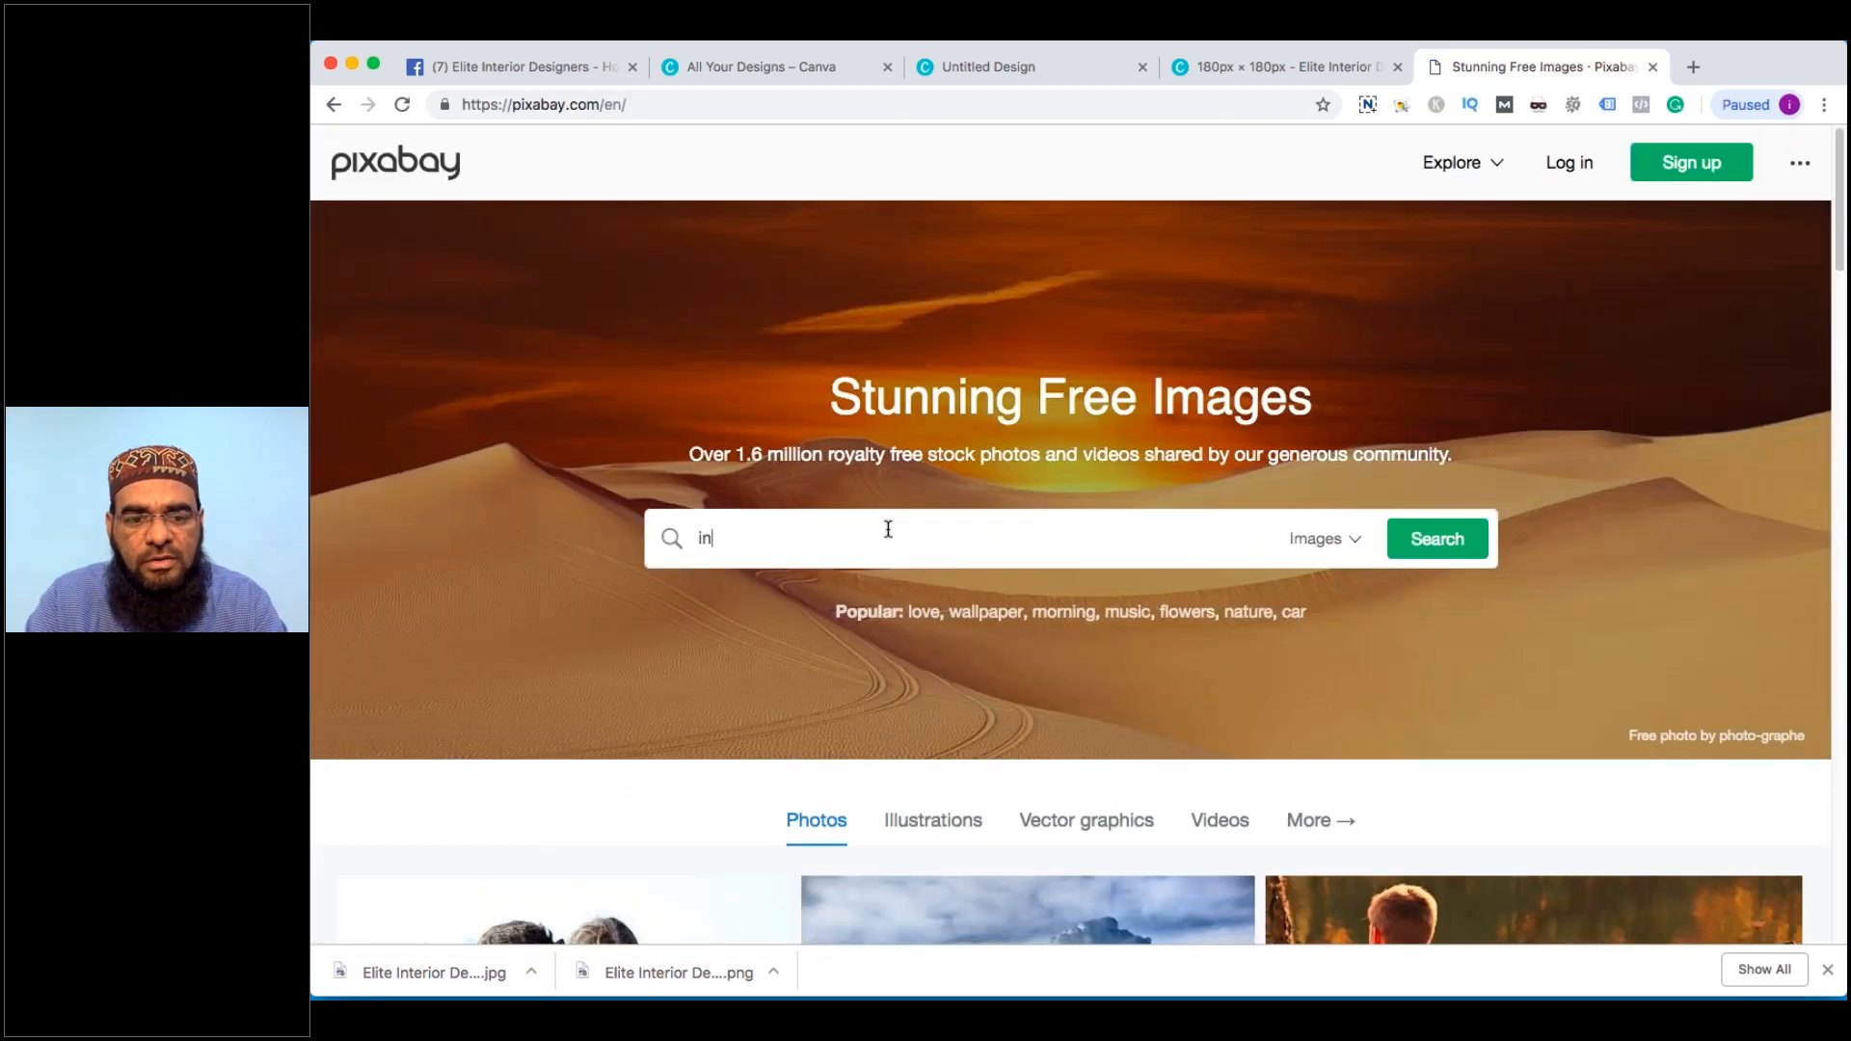
type("terior")
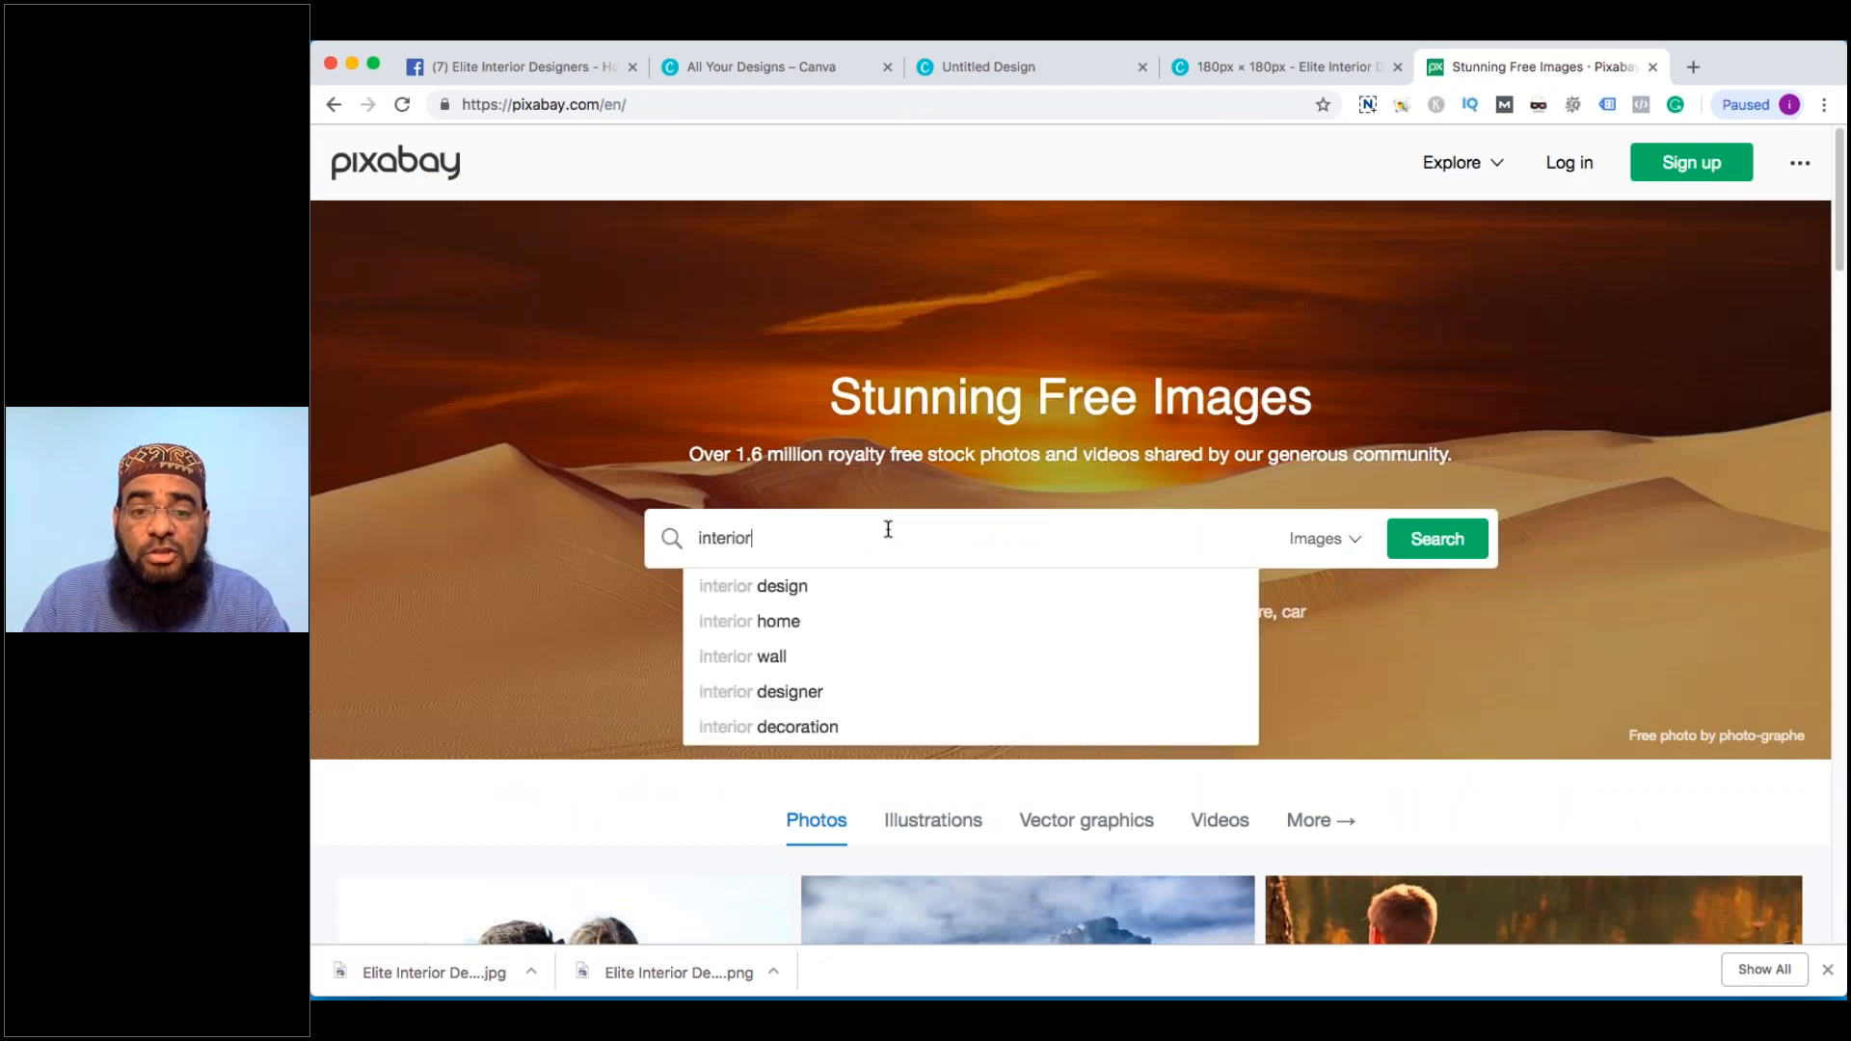
key("Down")
key("Return")
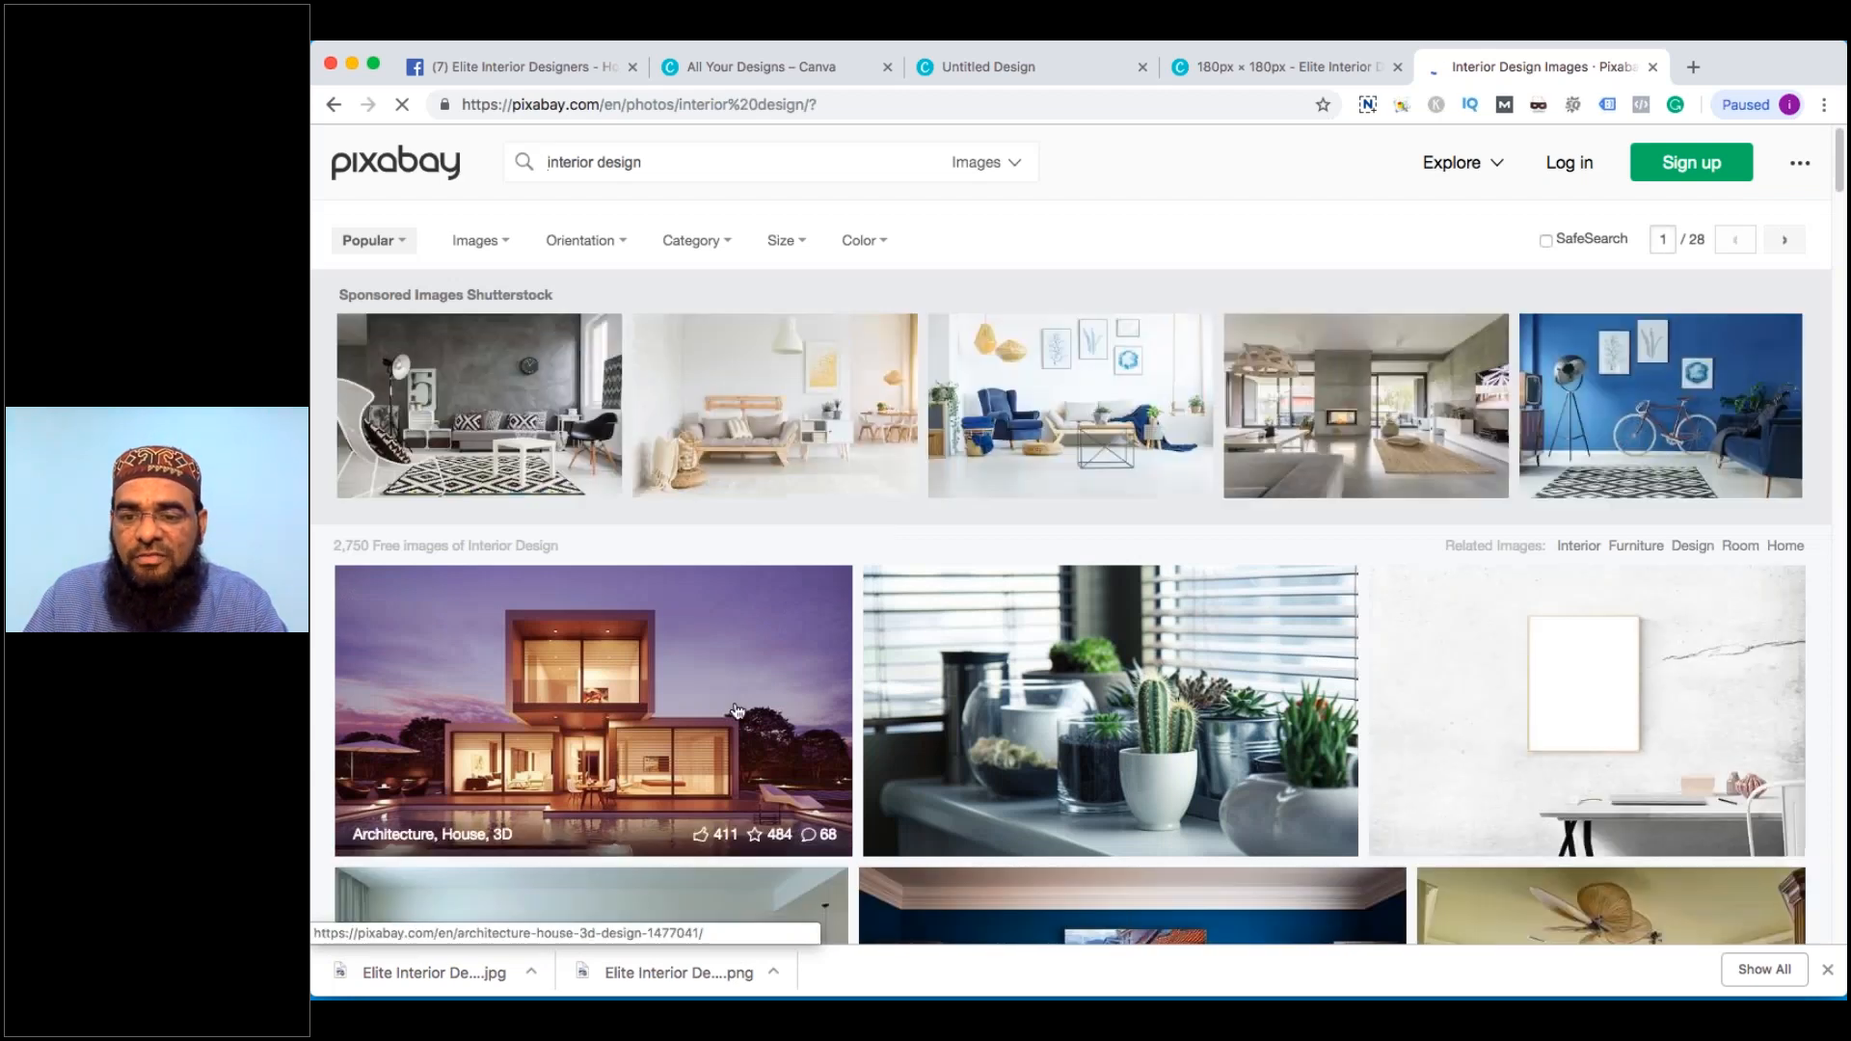
left_click(737, 712)
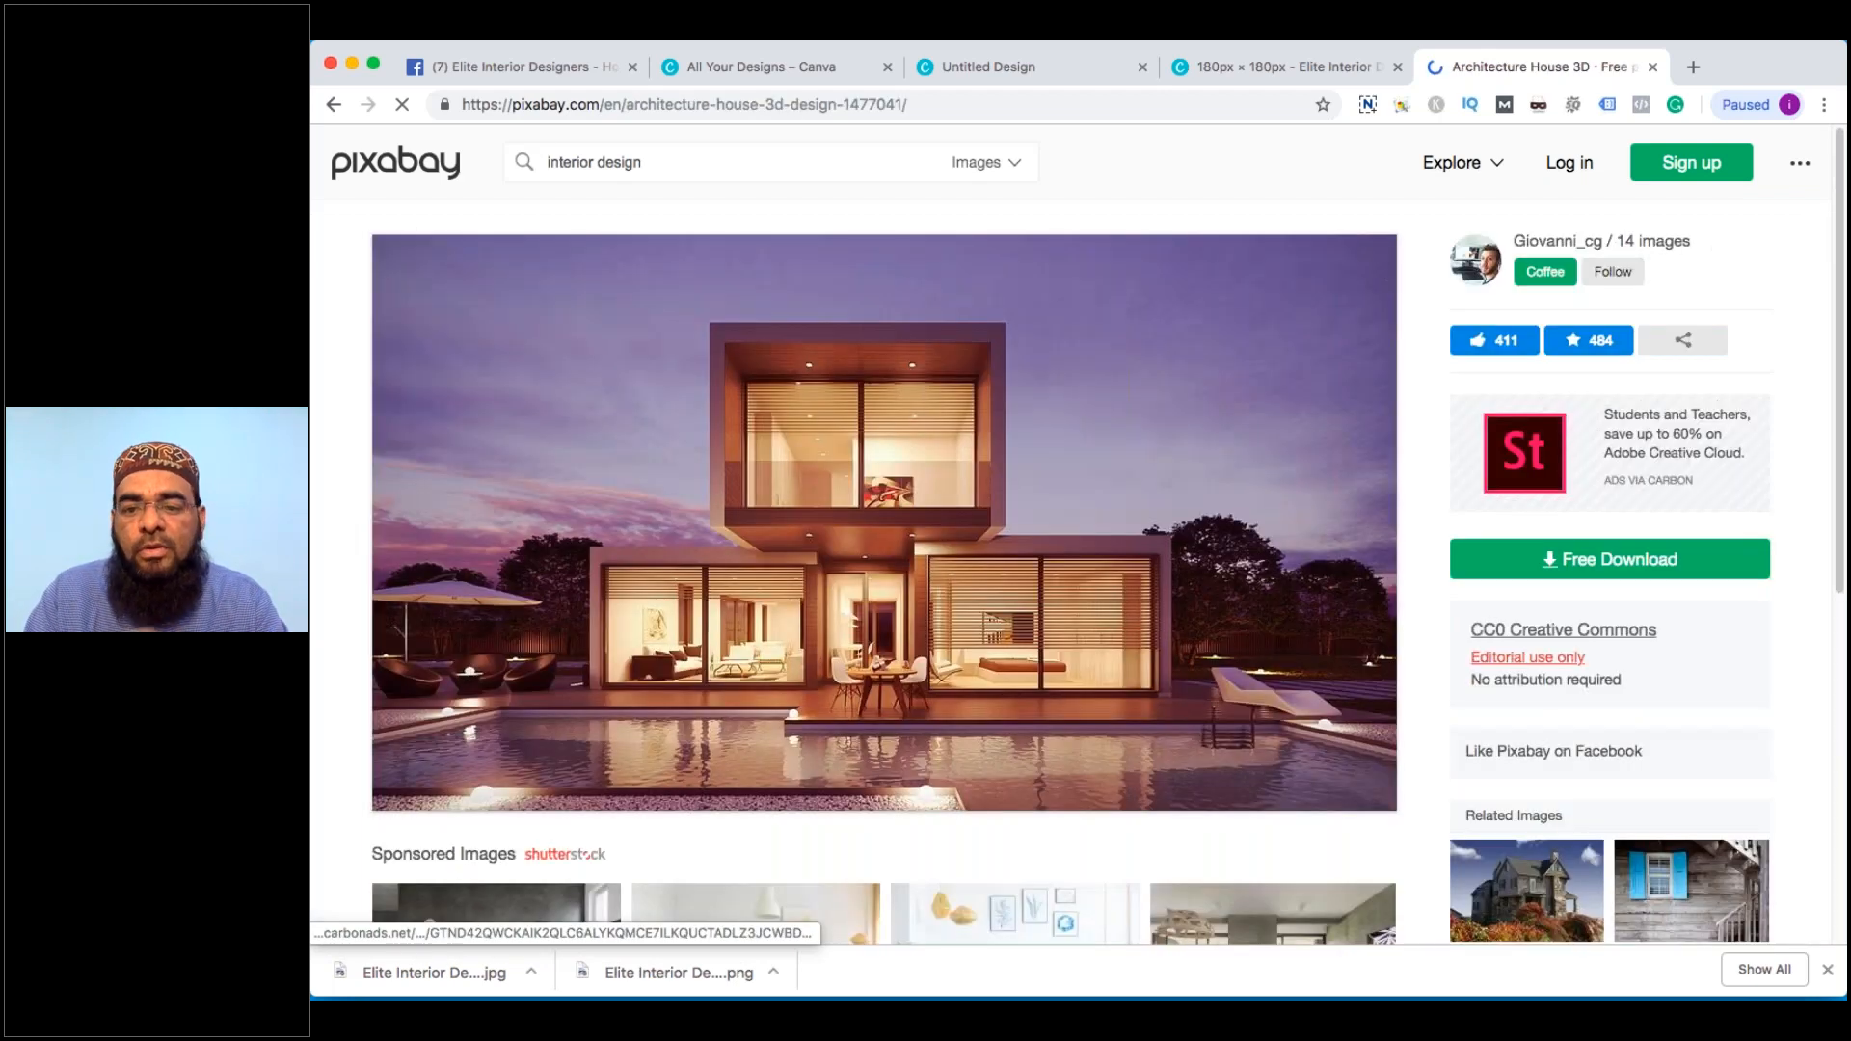
Download the 1280×720 version, passing the store-front reCAPTCHA, and save it to the Desktop
left_click(1569, 559)
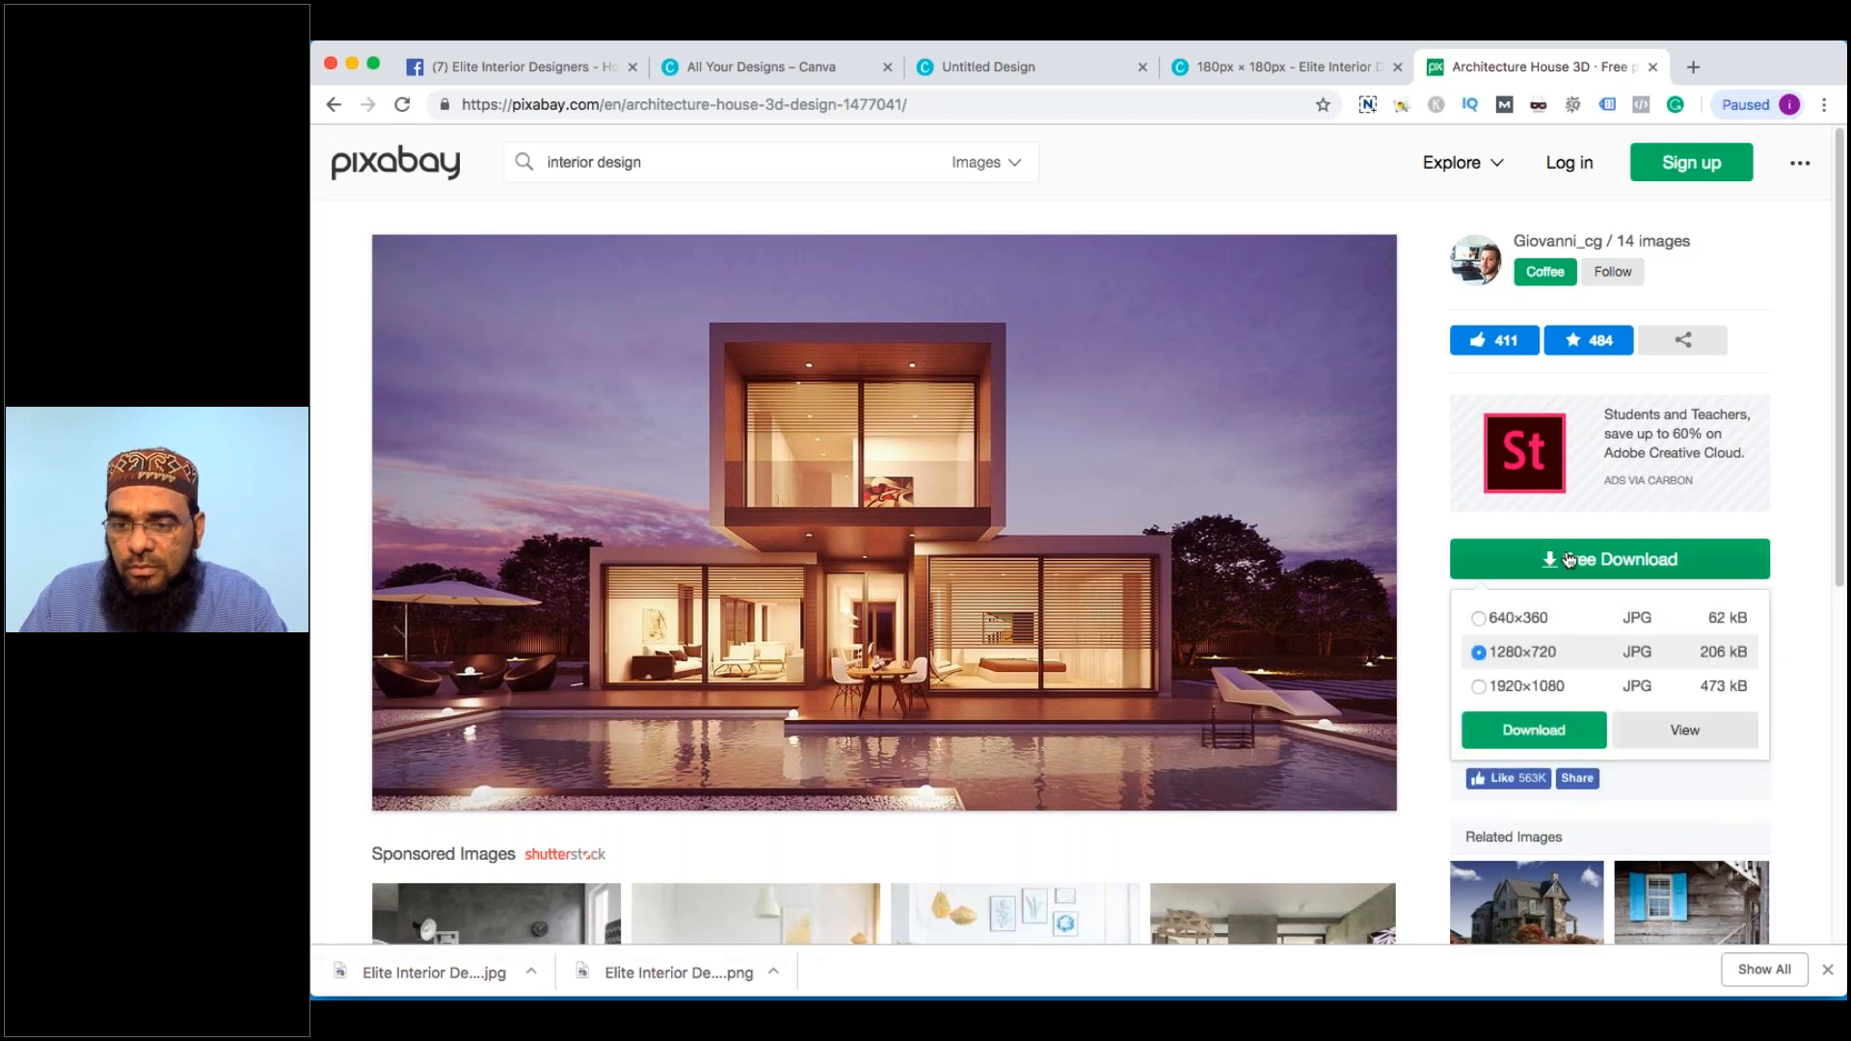
left_click(1533, 725)
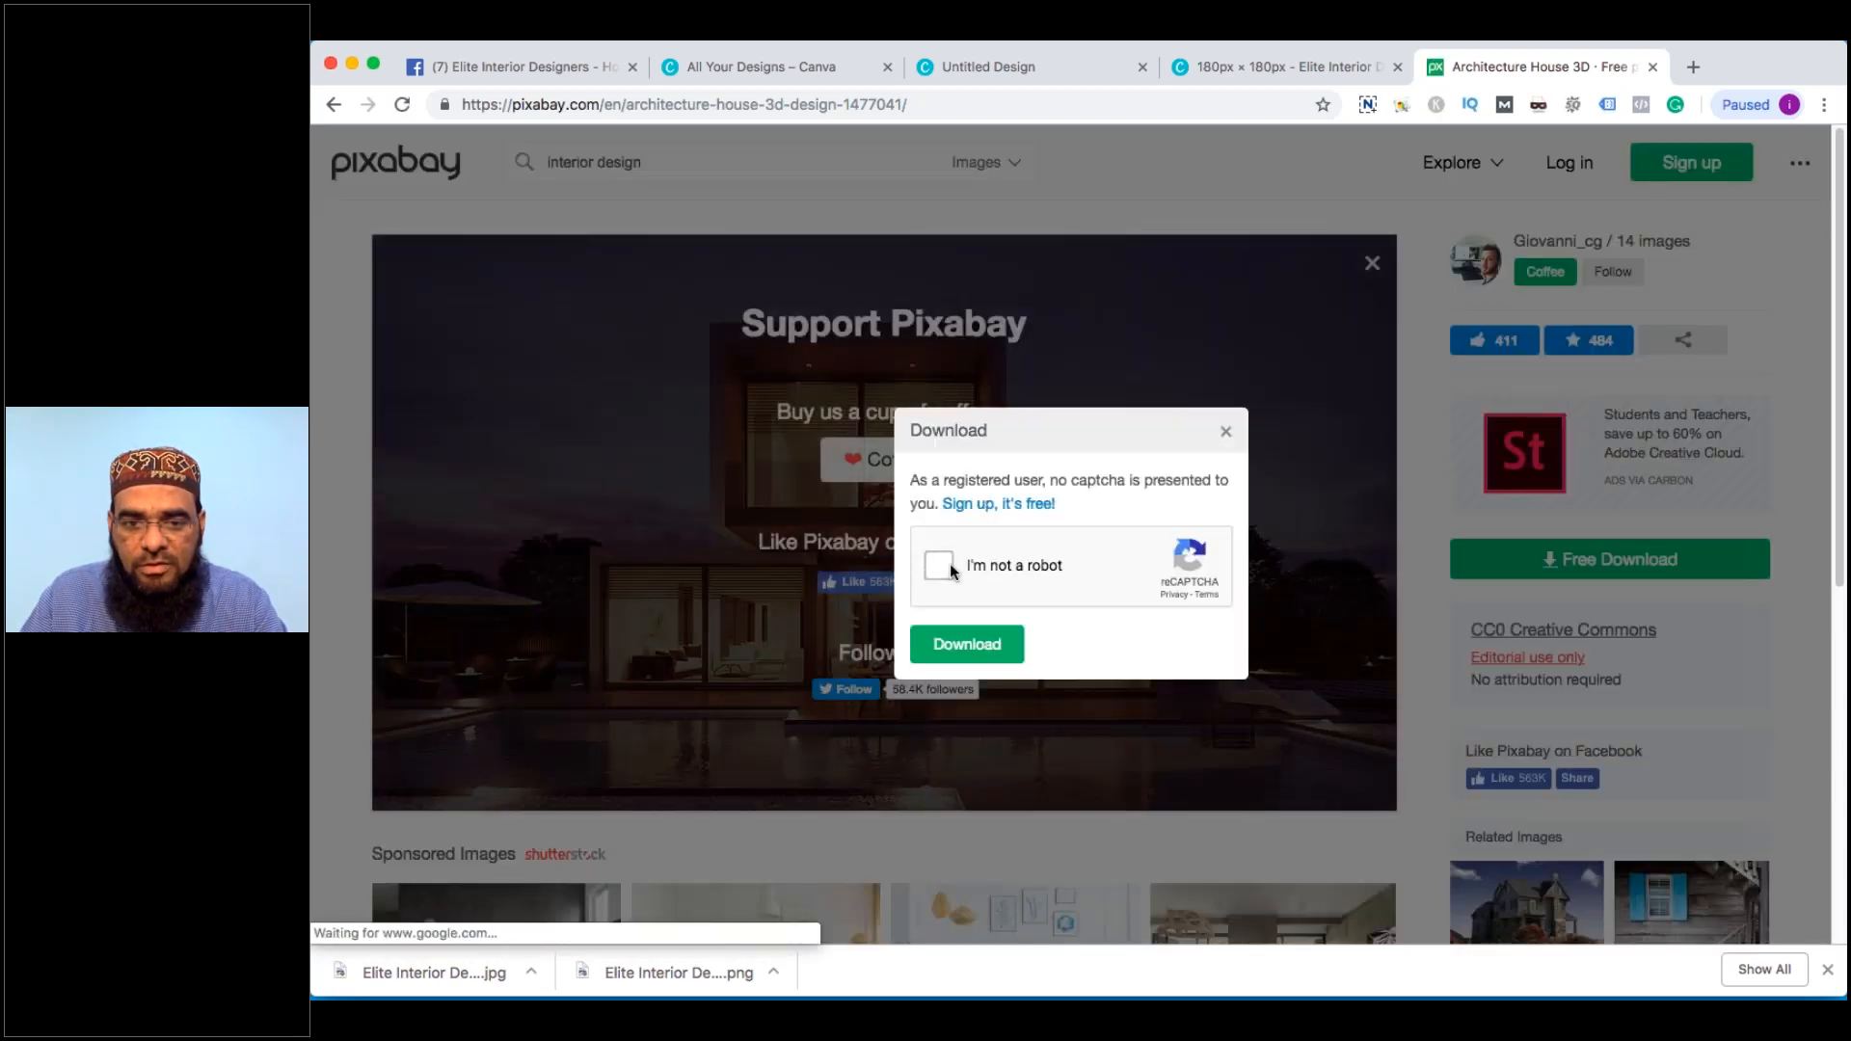
left_click(987, 567)
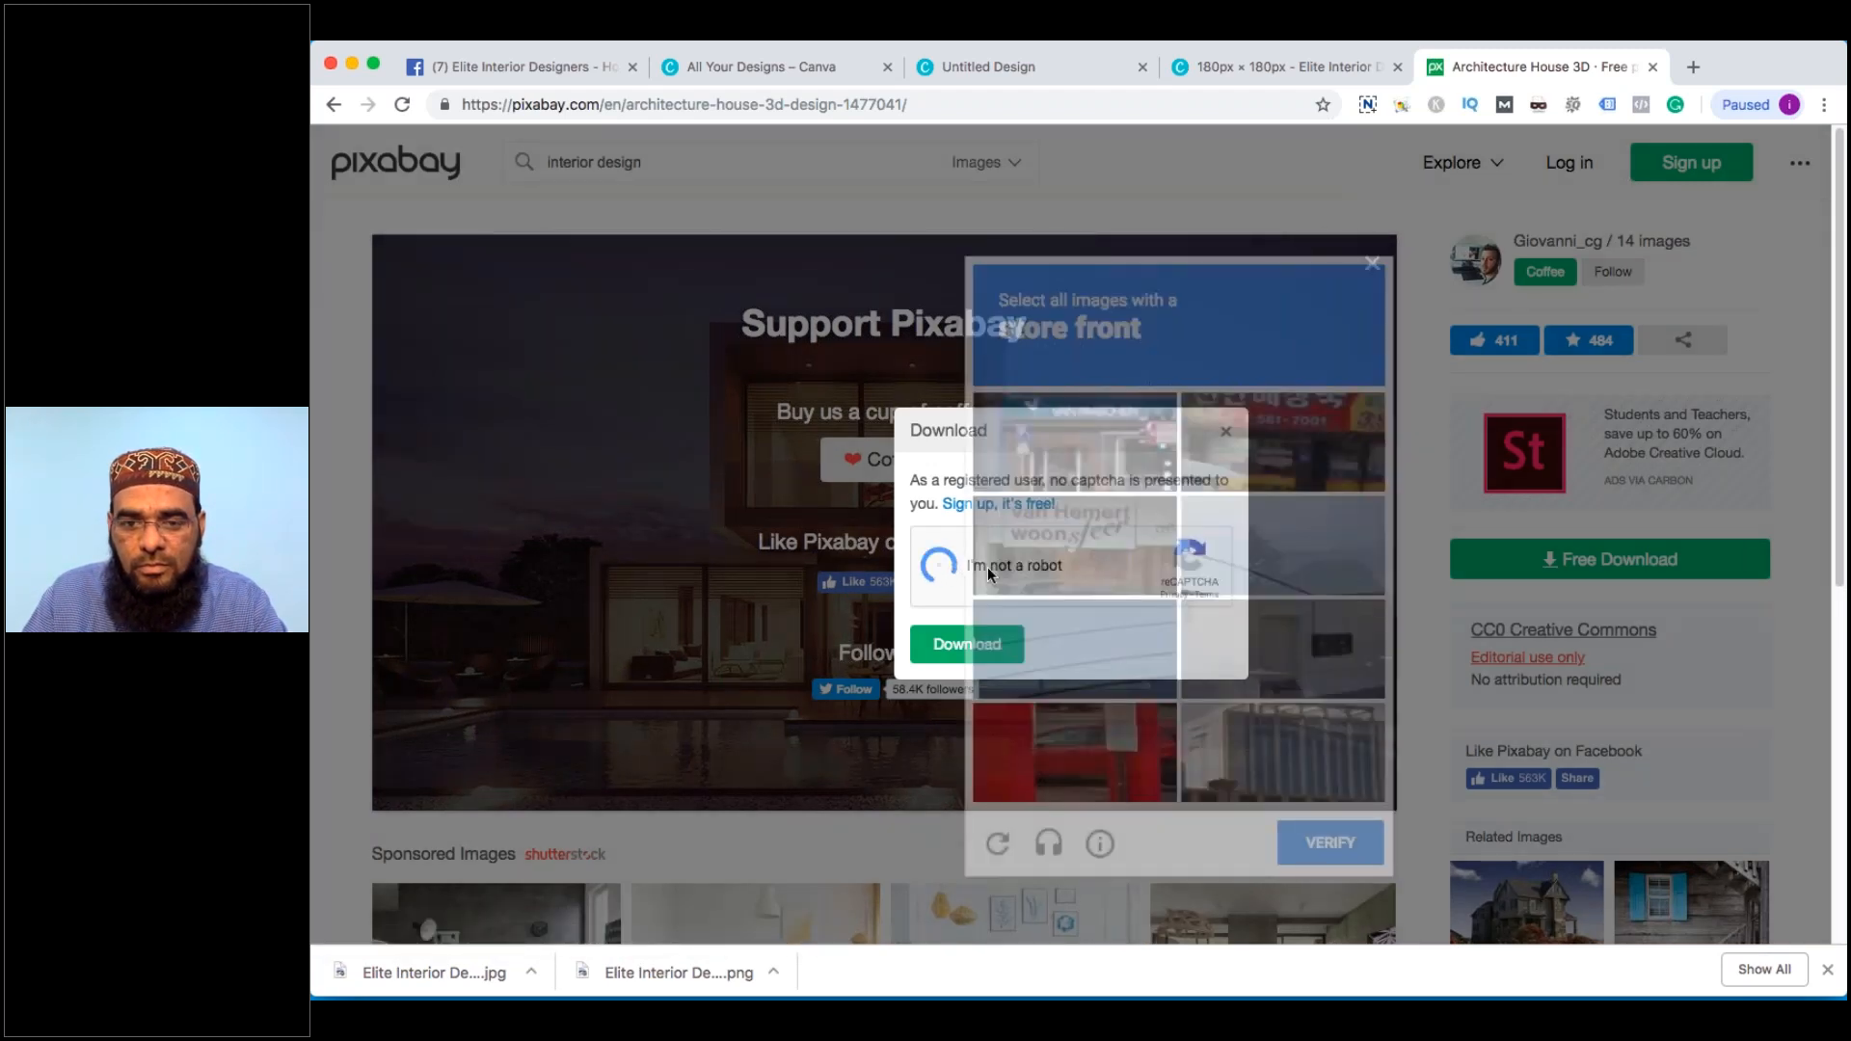
left_click(1075, 442)
left_click(1283, 441)
left_click(1075, 544)
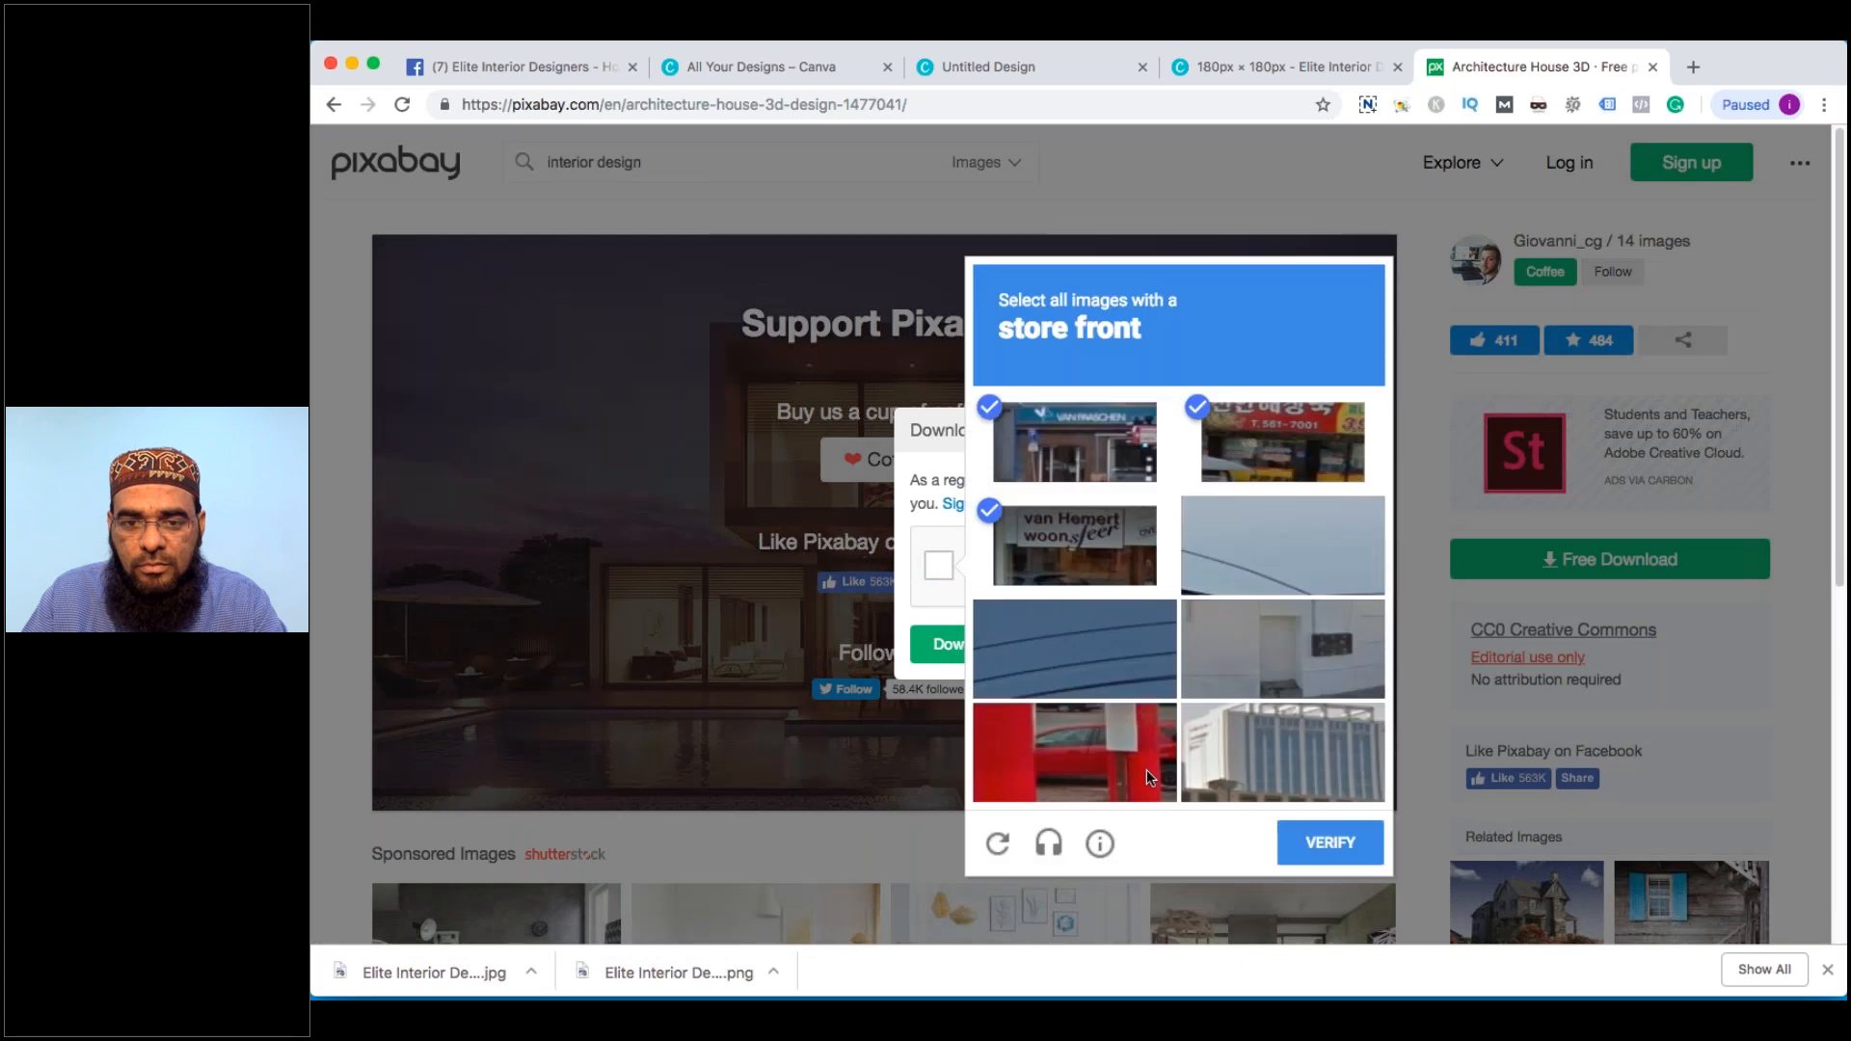
left_click(1331, 843)
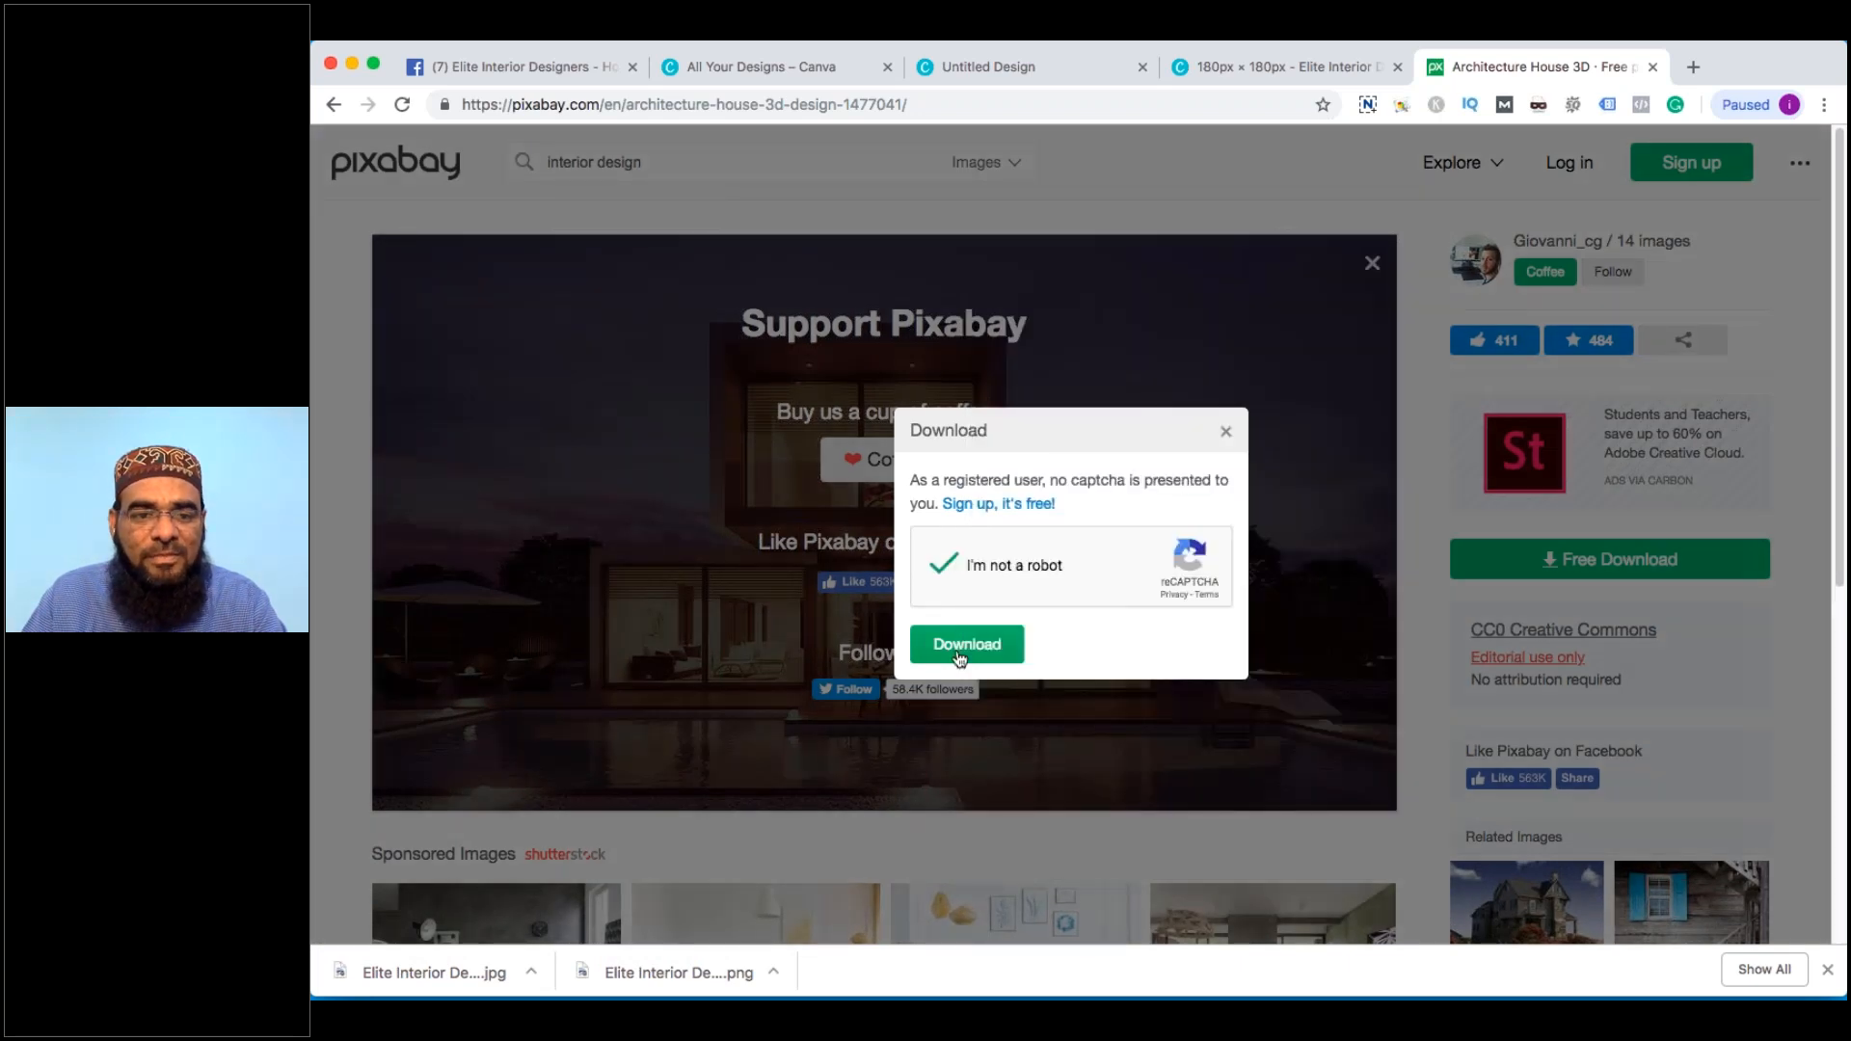
left_click(959, 656)
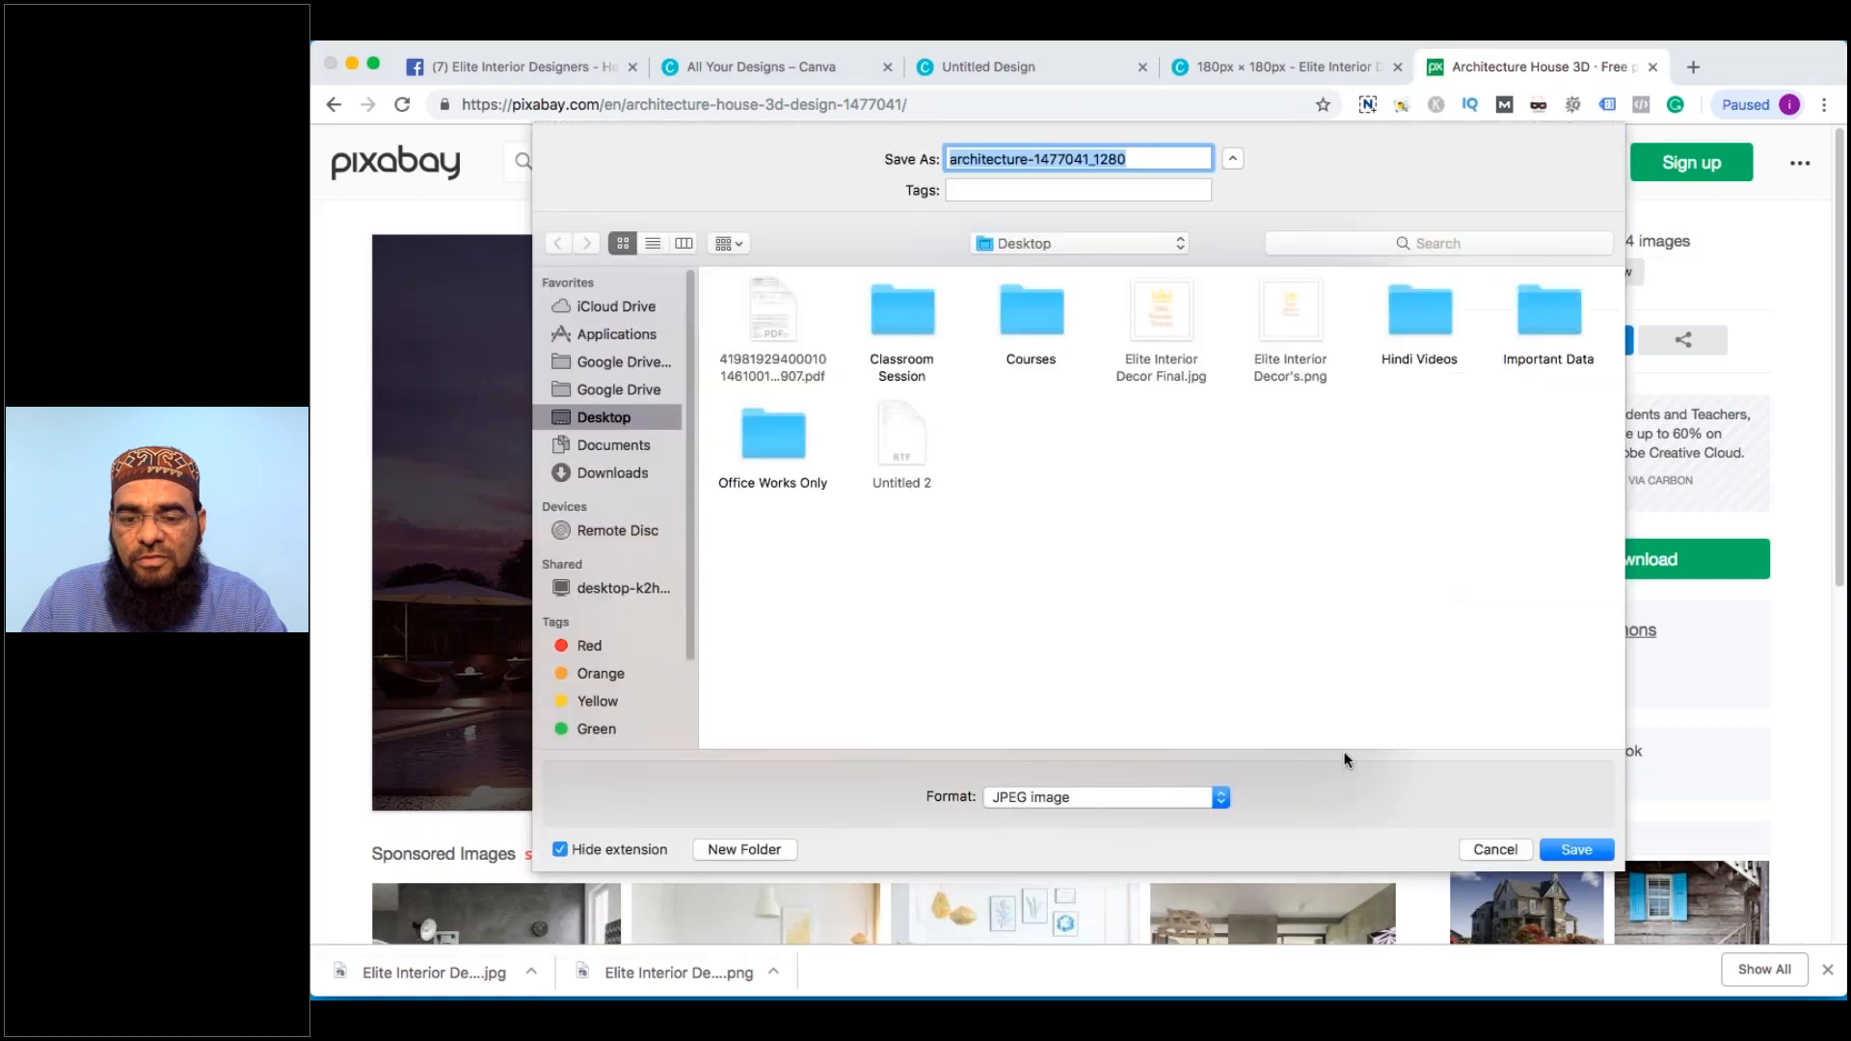
left_click(1557, 850)
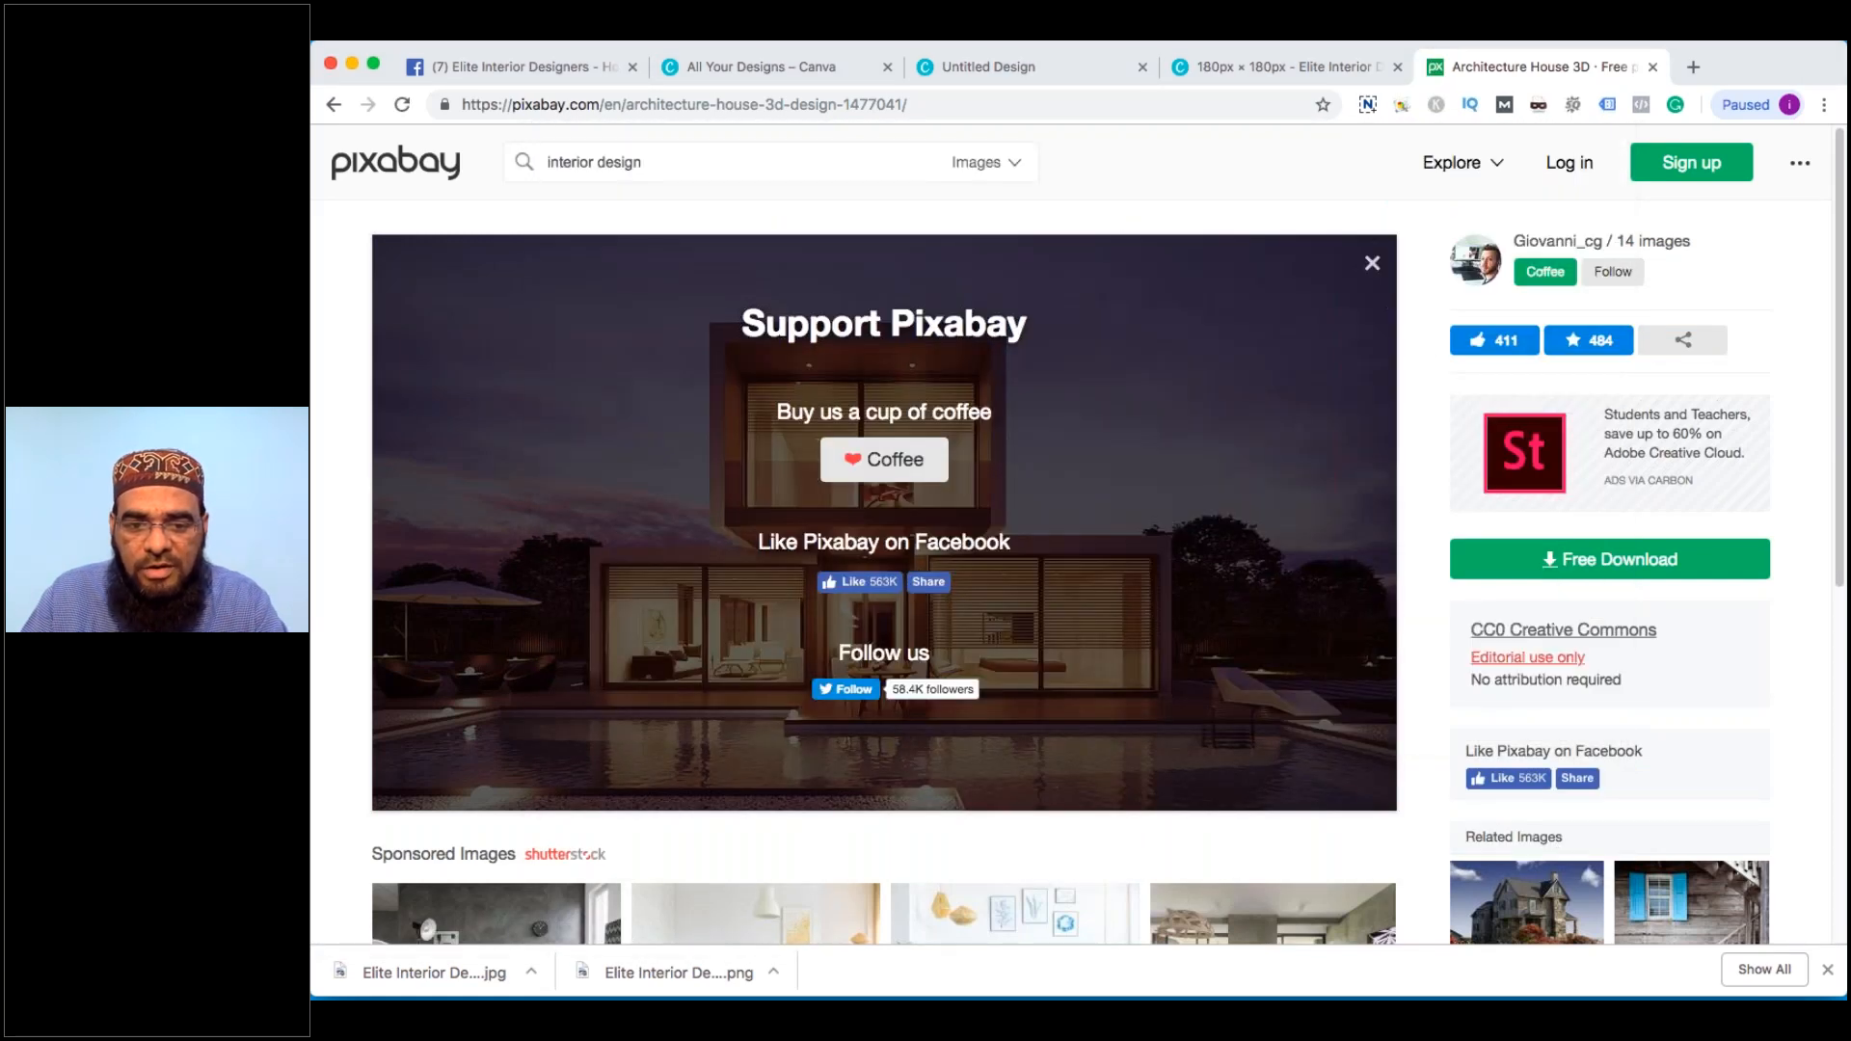
Open a sponsored Shutterstock photo further down the page
scroll(845, 432, "down", 3)
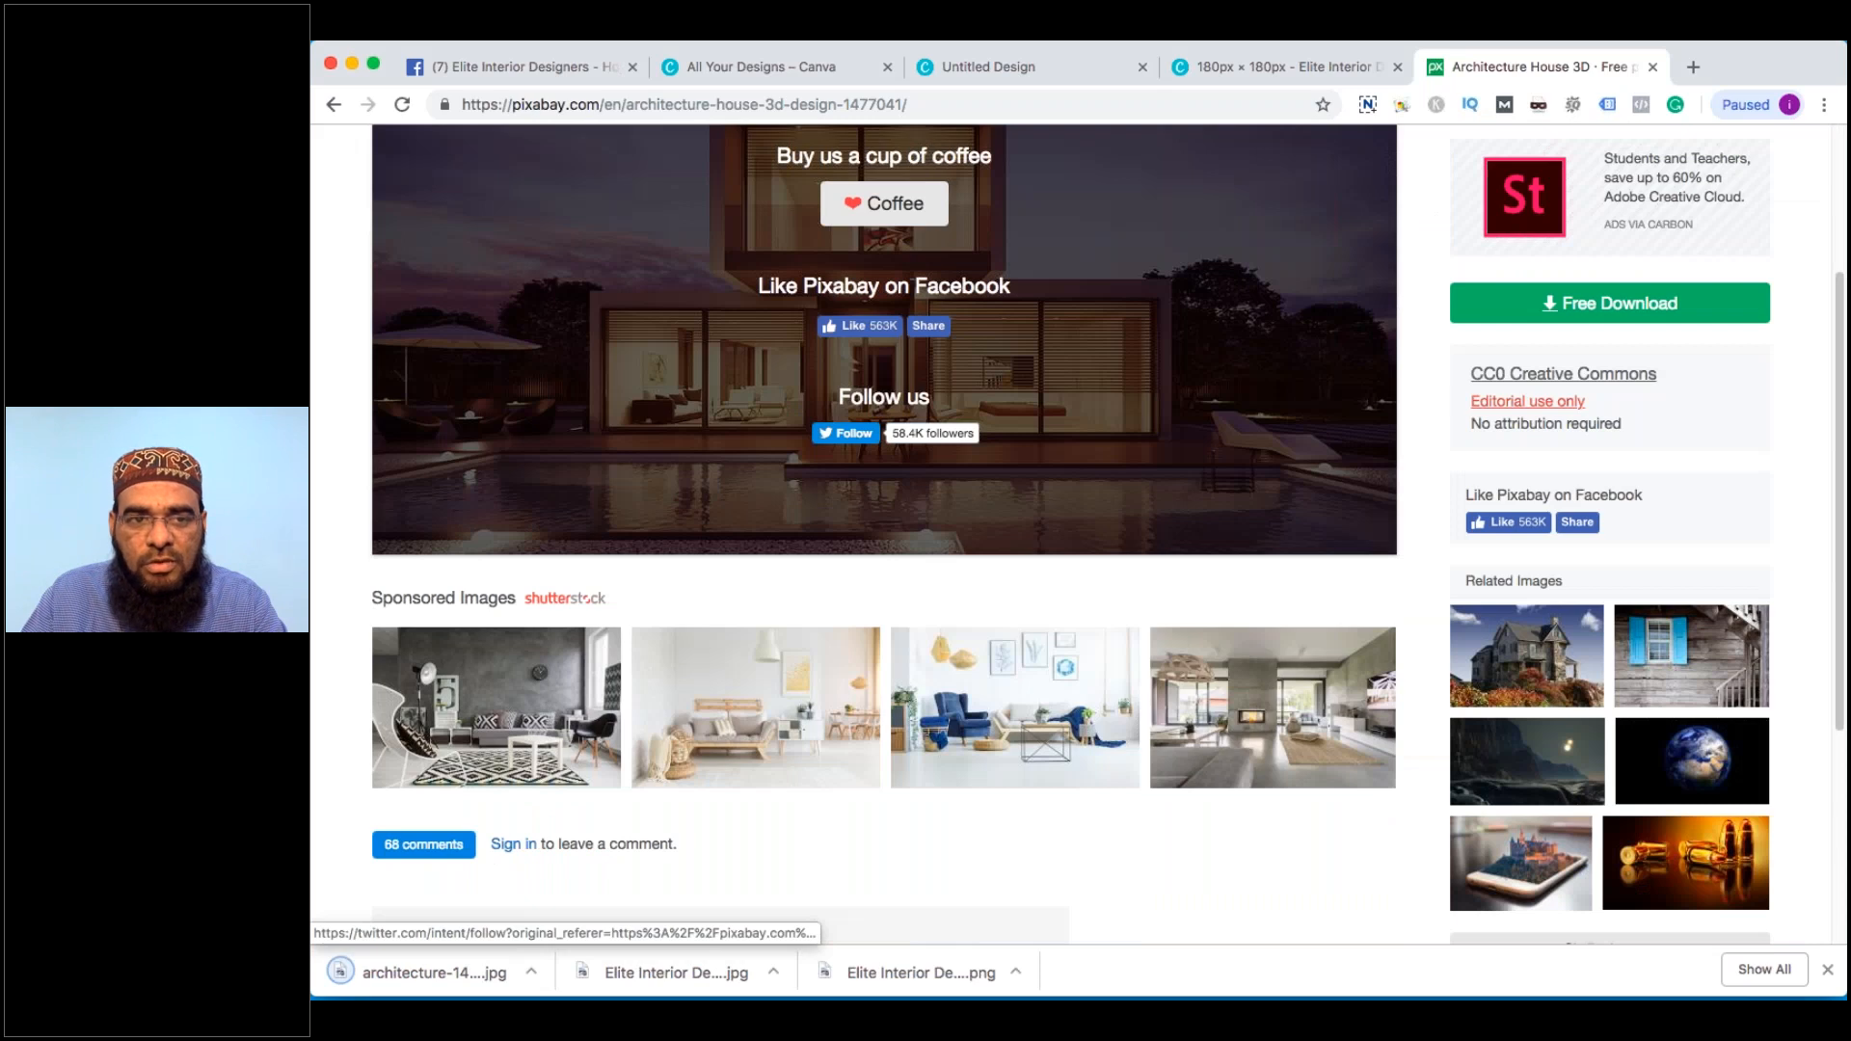
scroll(845, 433, "down", 1)
left_click(837, 627)
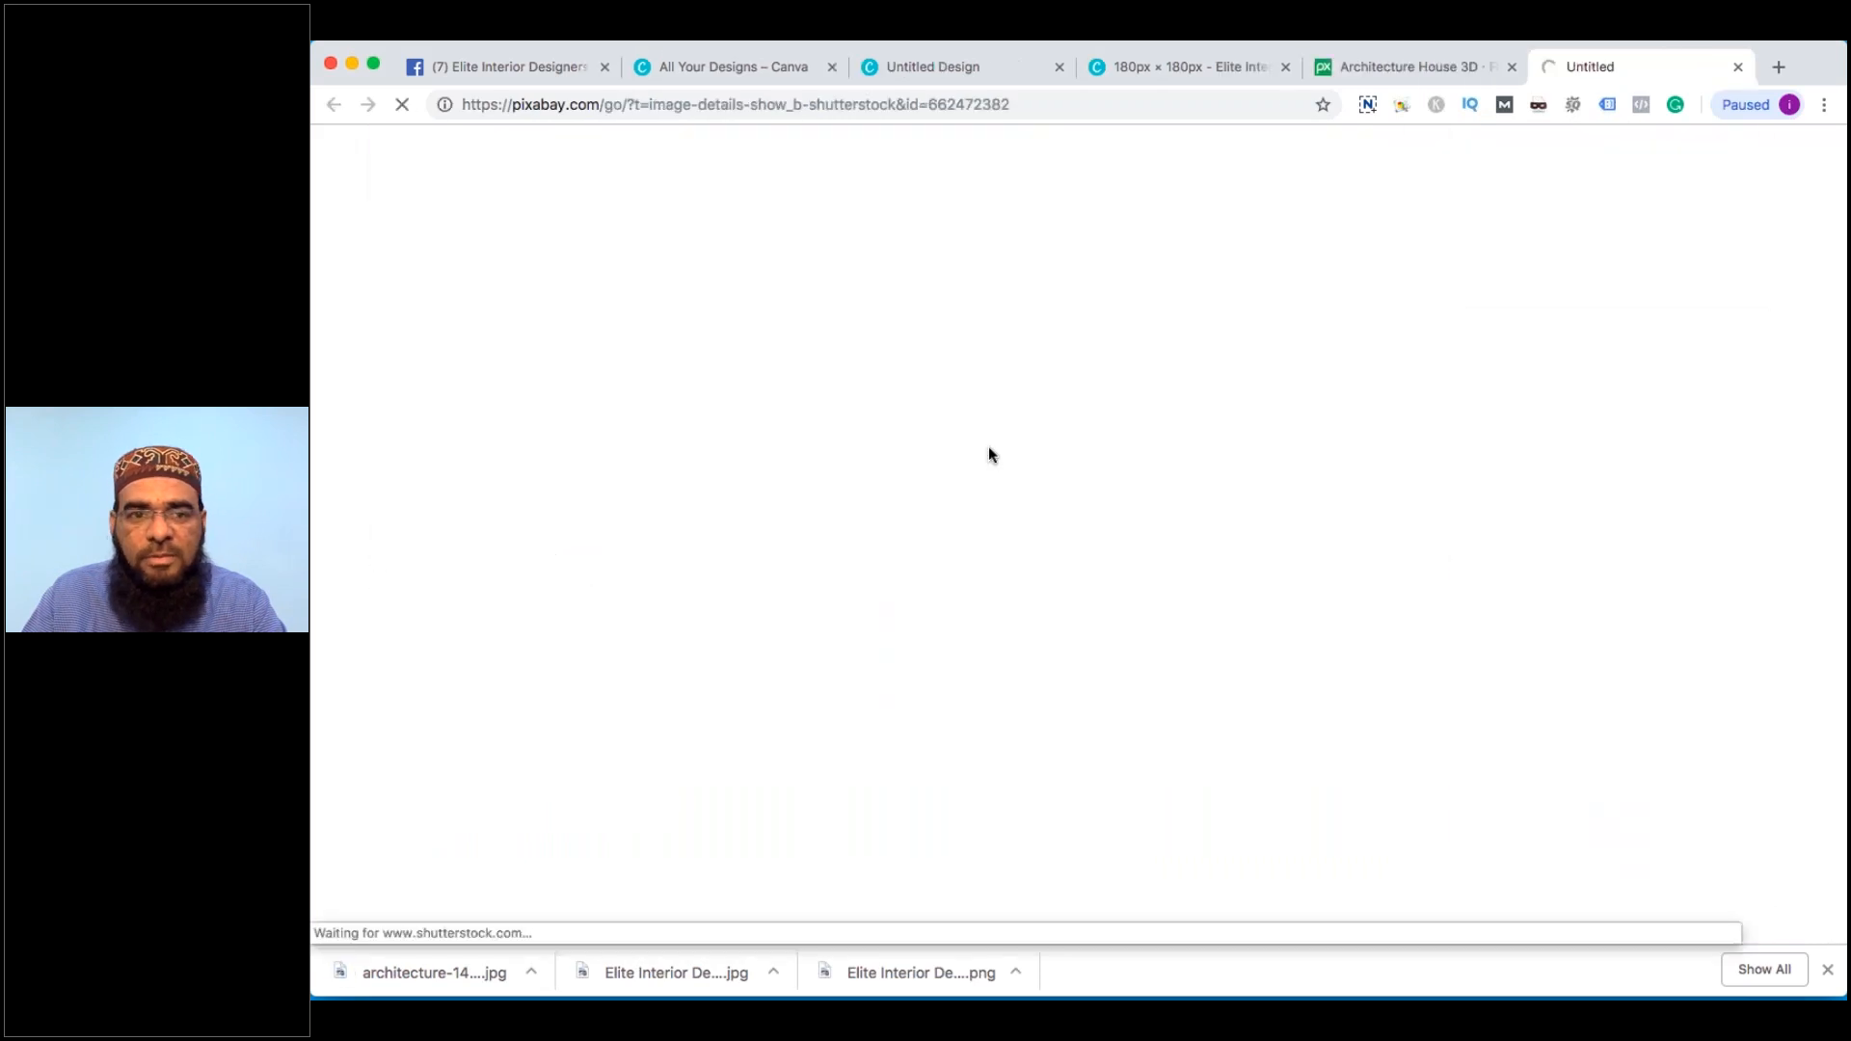
Close the Shutterstock tab and return to the interior design search results
left_click(1739, 67)
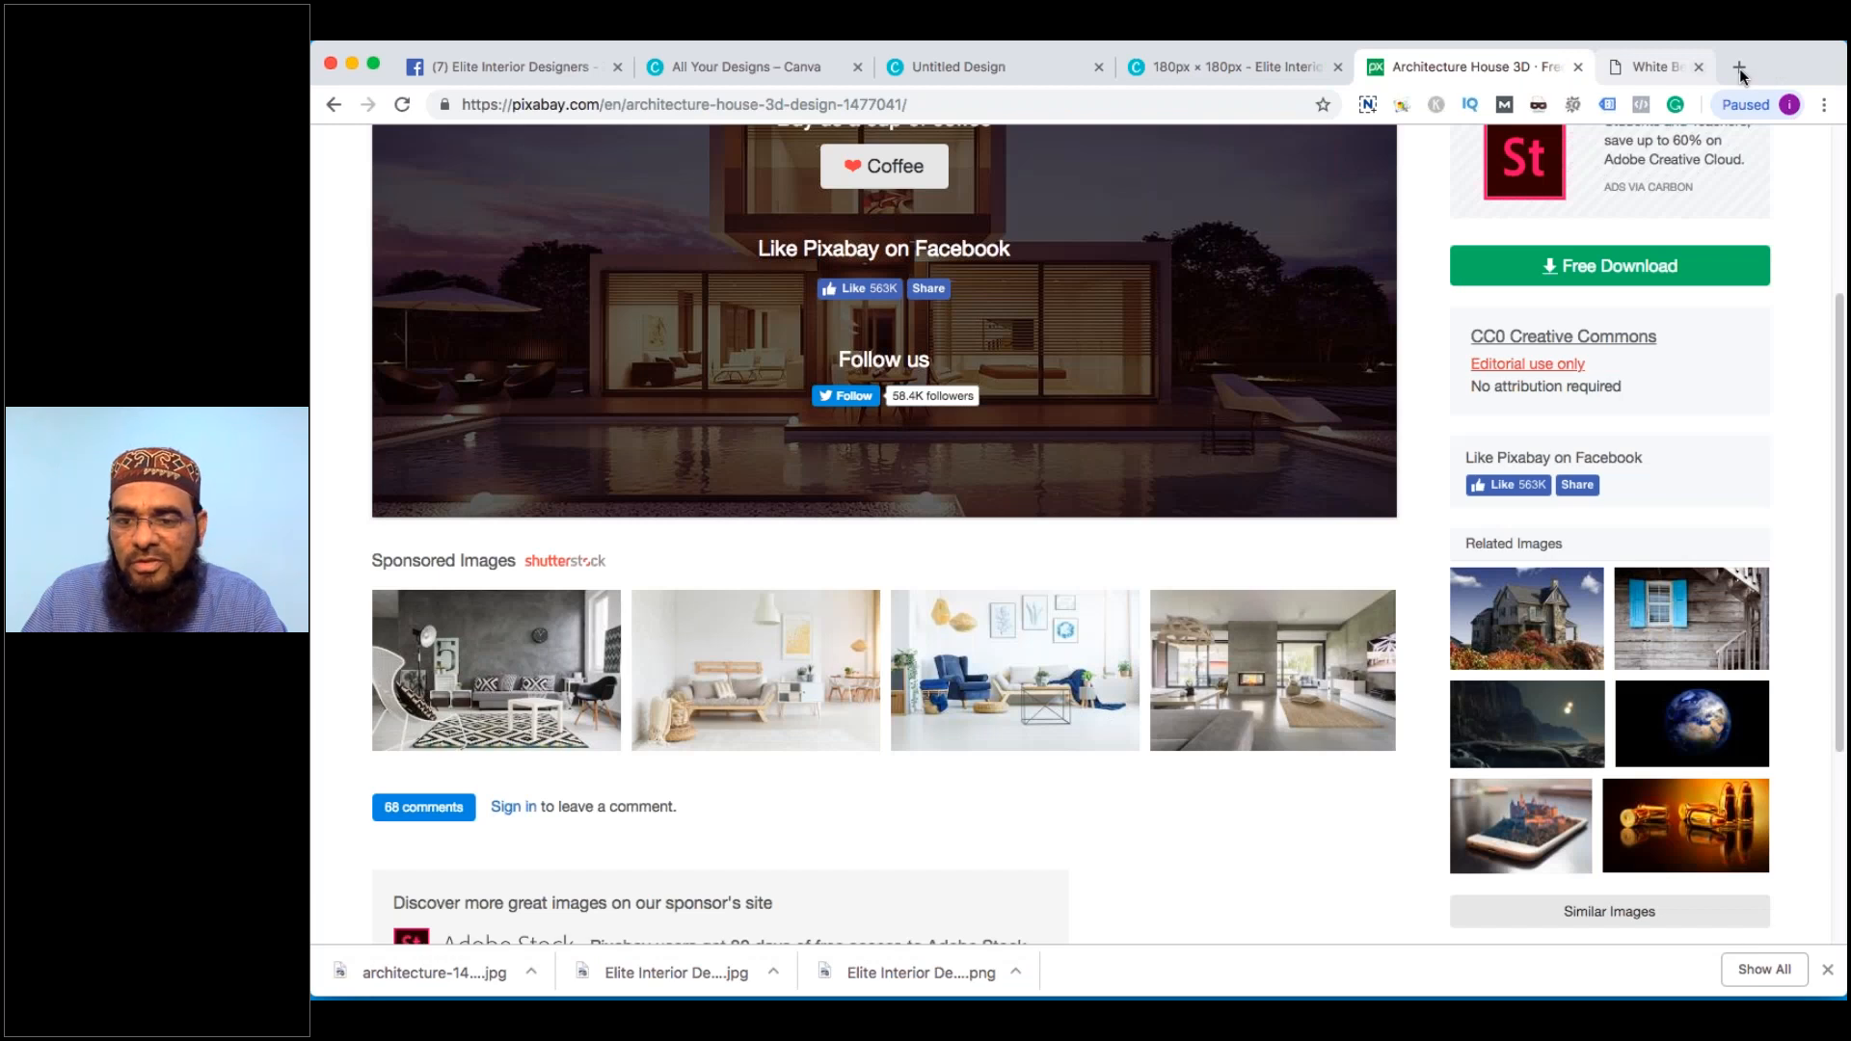
scroll(1550, 512, "down", 1)
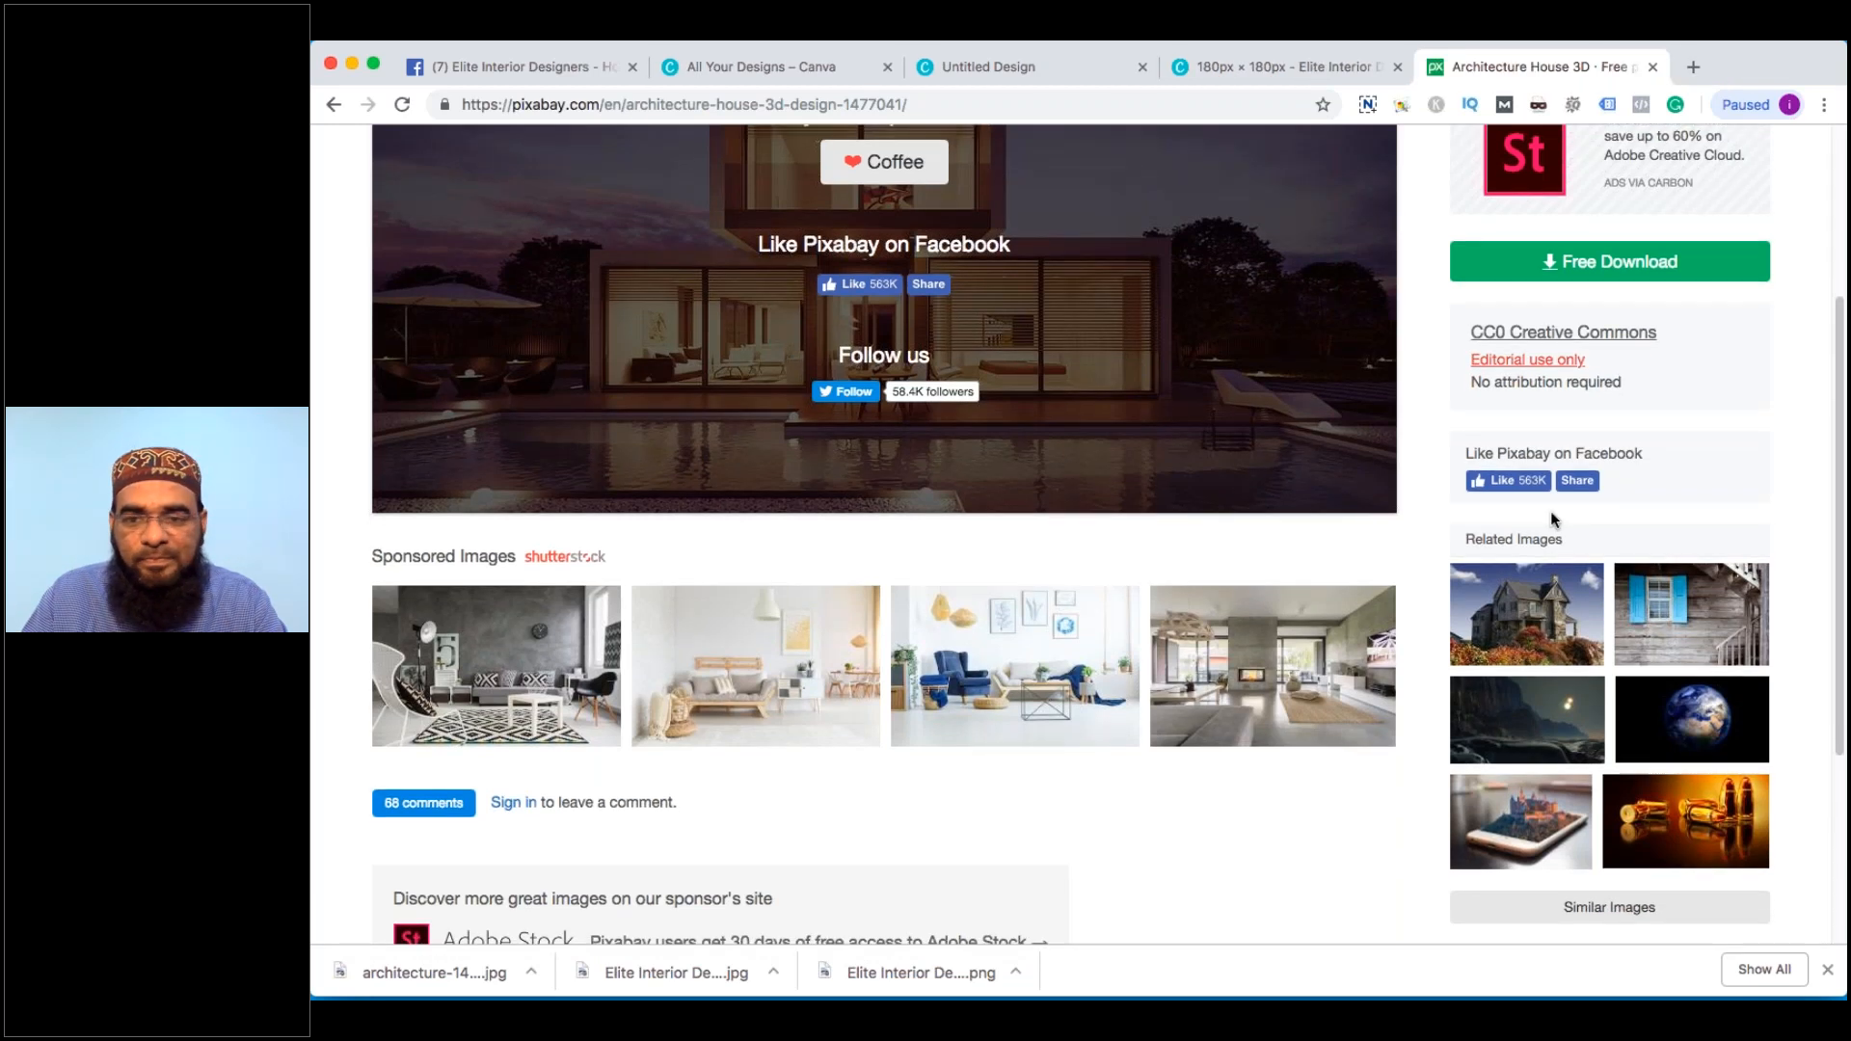
scroll(1550, 511, "up", 1)
scroll(1550, 512, "up", 4)
left_click(333, 104)
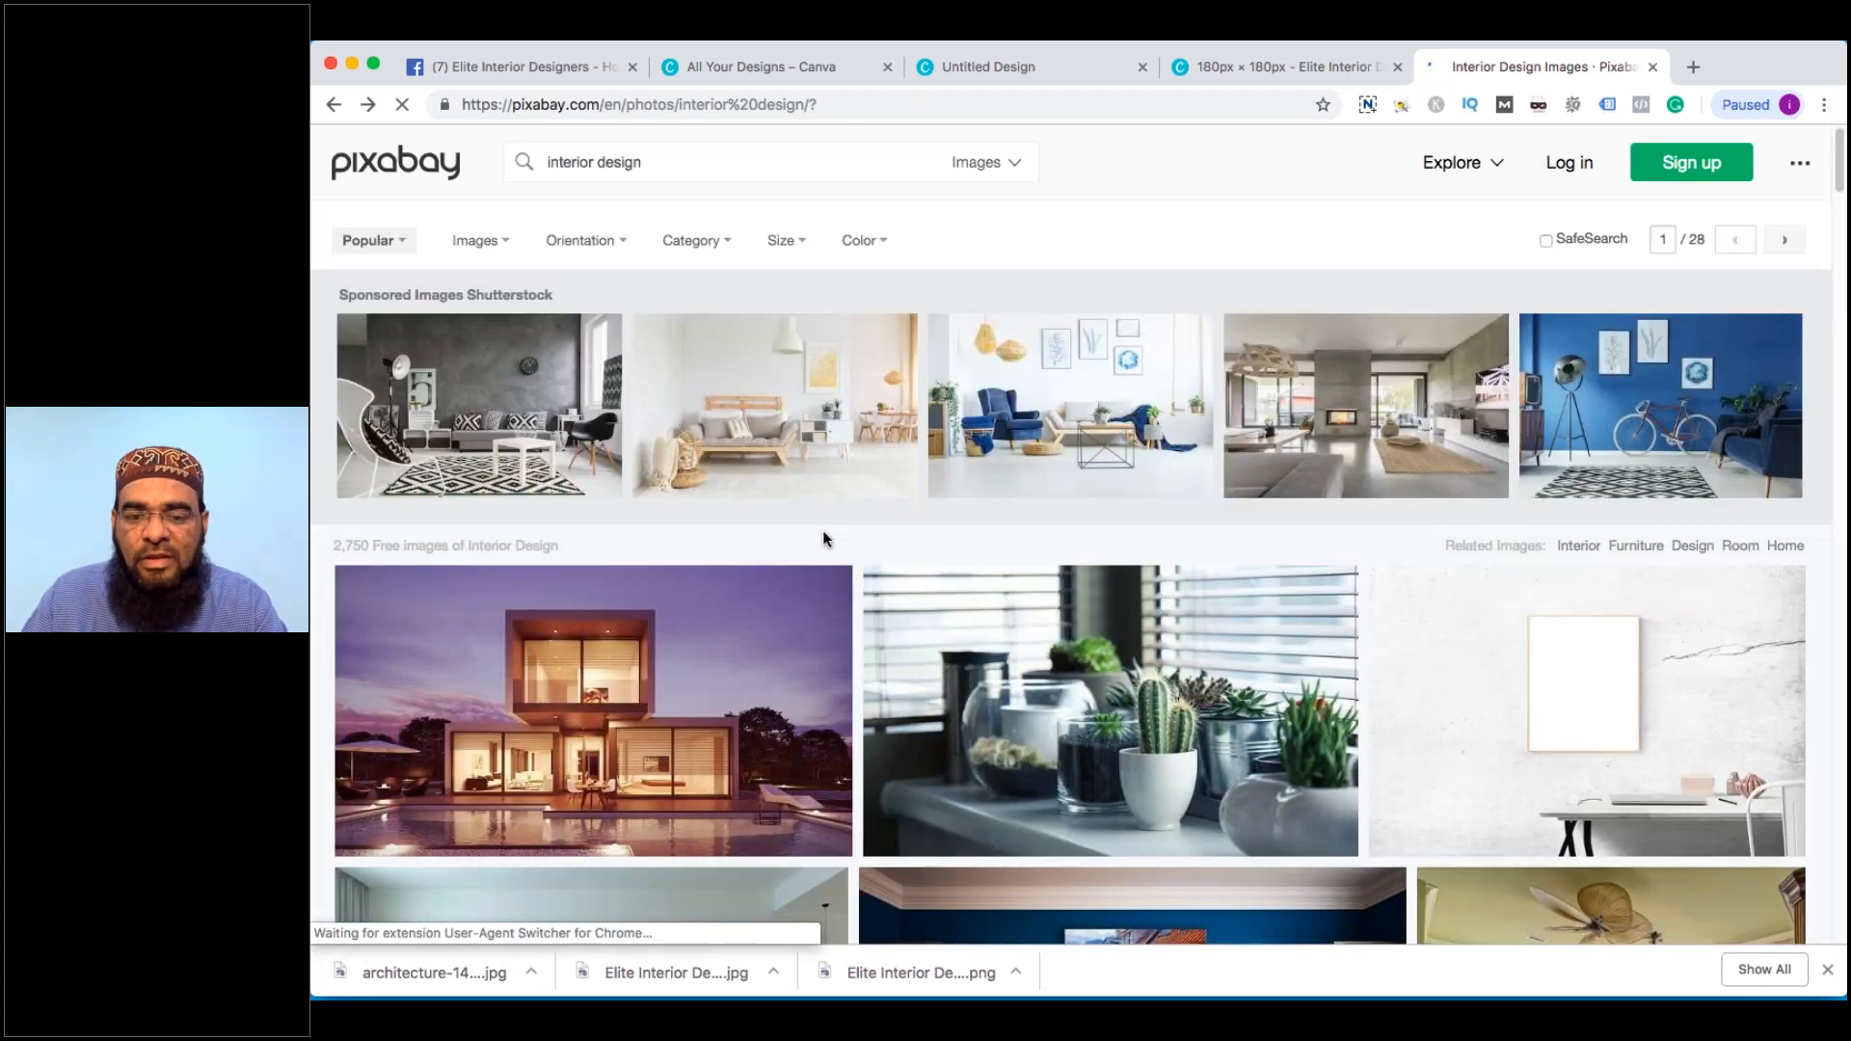
Open the blue-wall room, kitchen and bedroom photos each in a new tab
scroll(1106, 672, "down", 3)
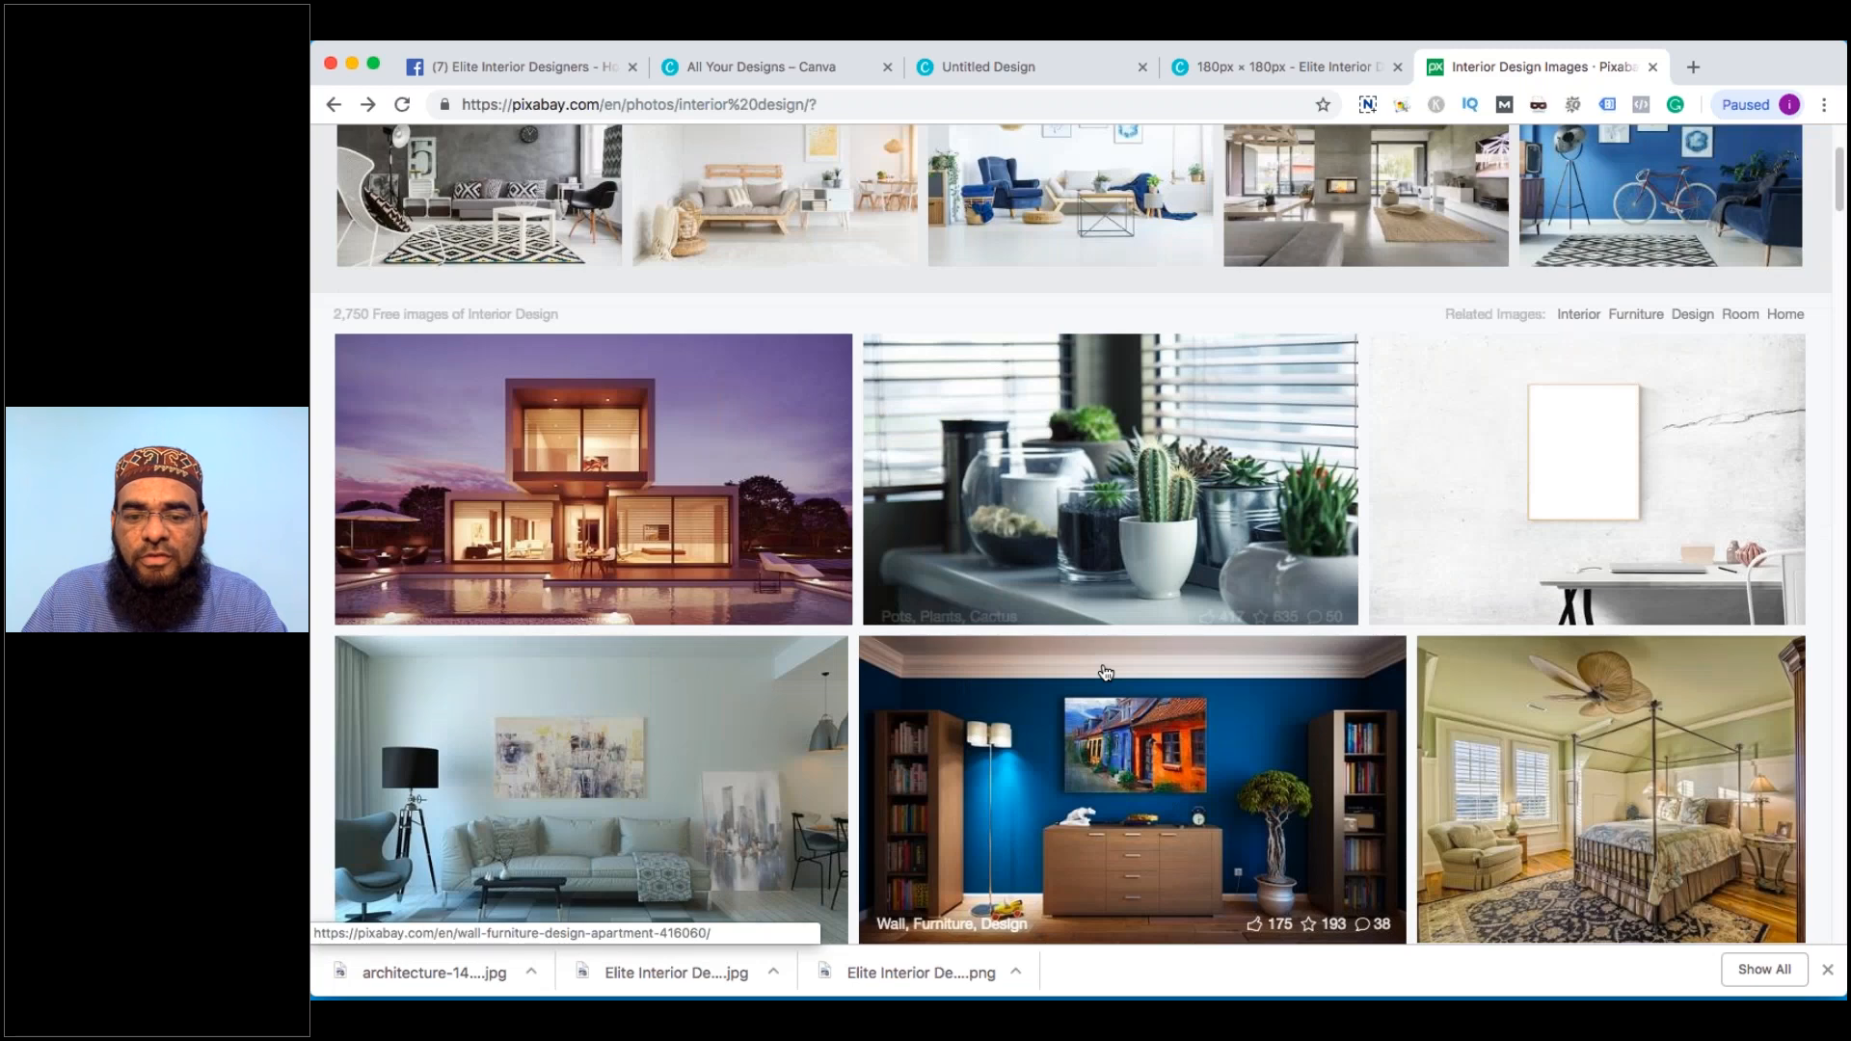
scroll(1106, 672, "down", 2)
right_click(1201, 652)
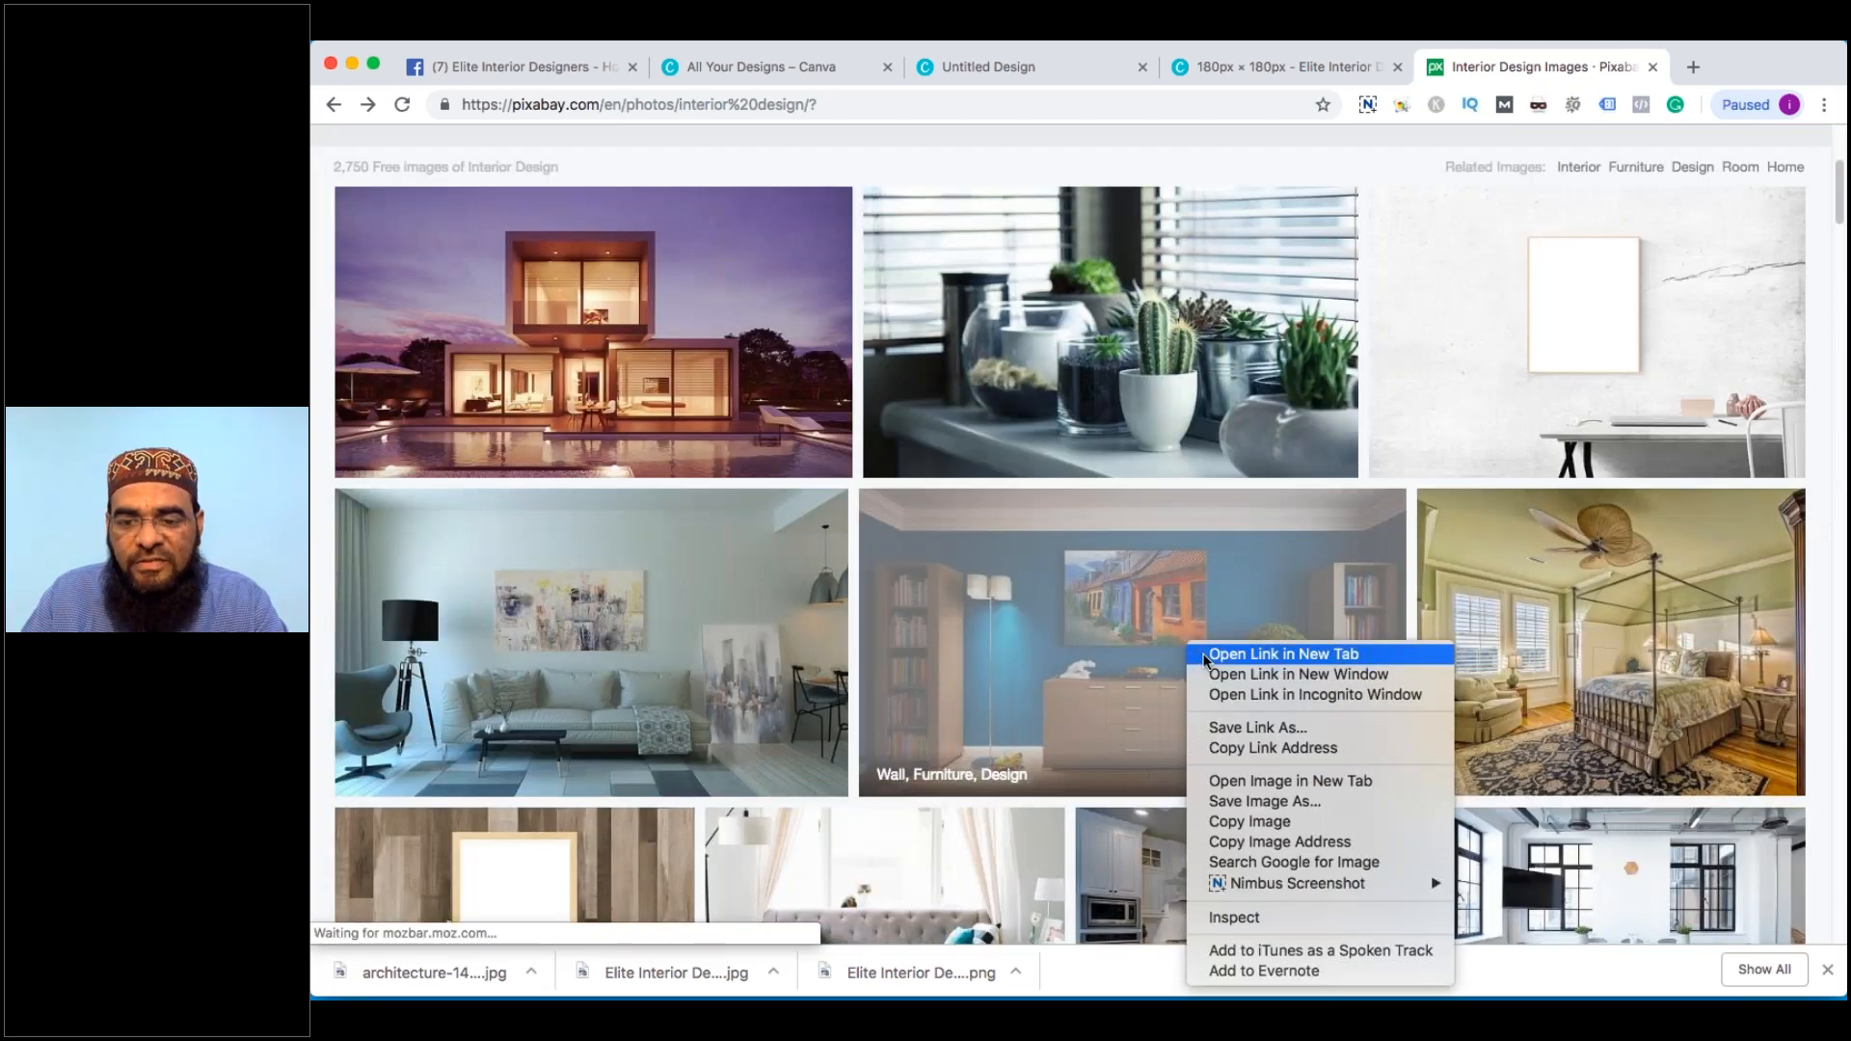
left_click(1204, 656)
scroll(1207, 717, "down", 2)
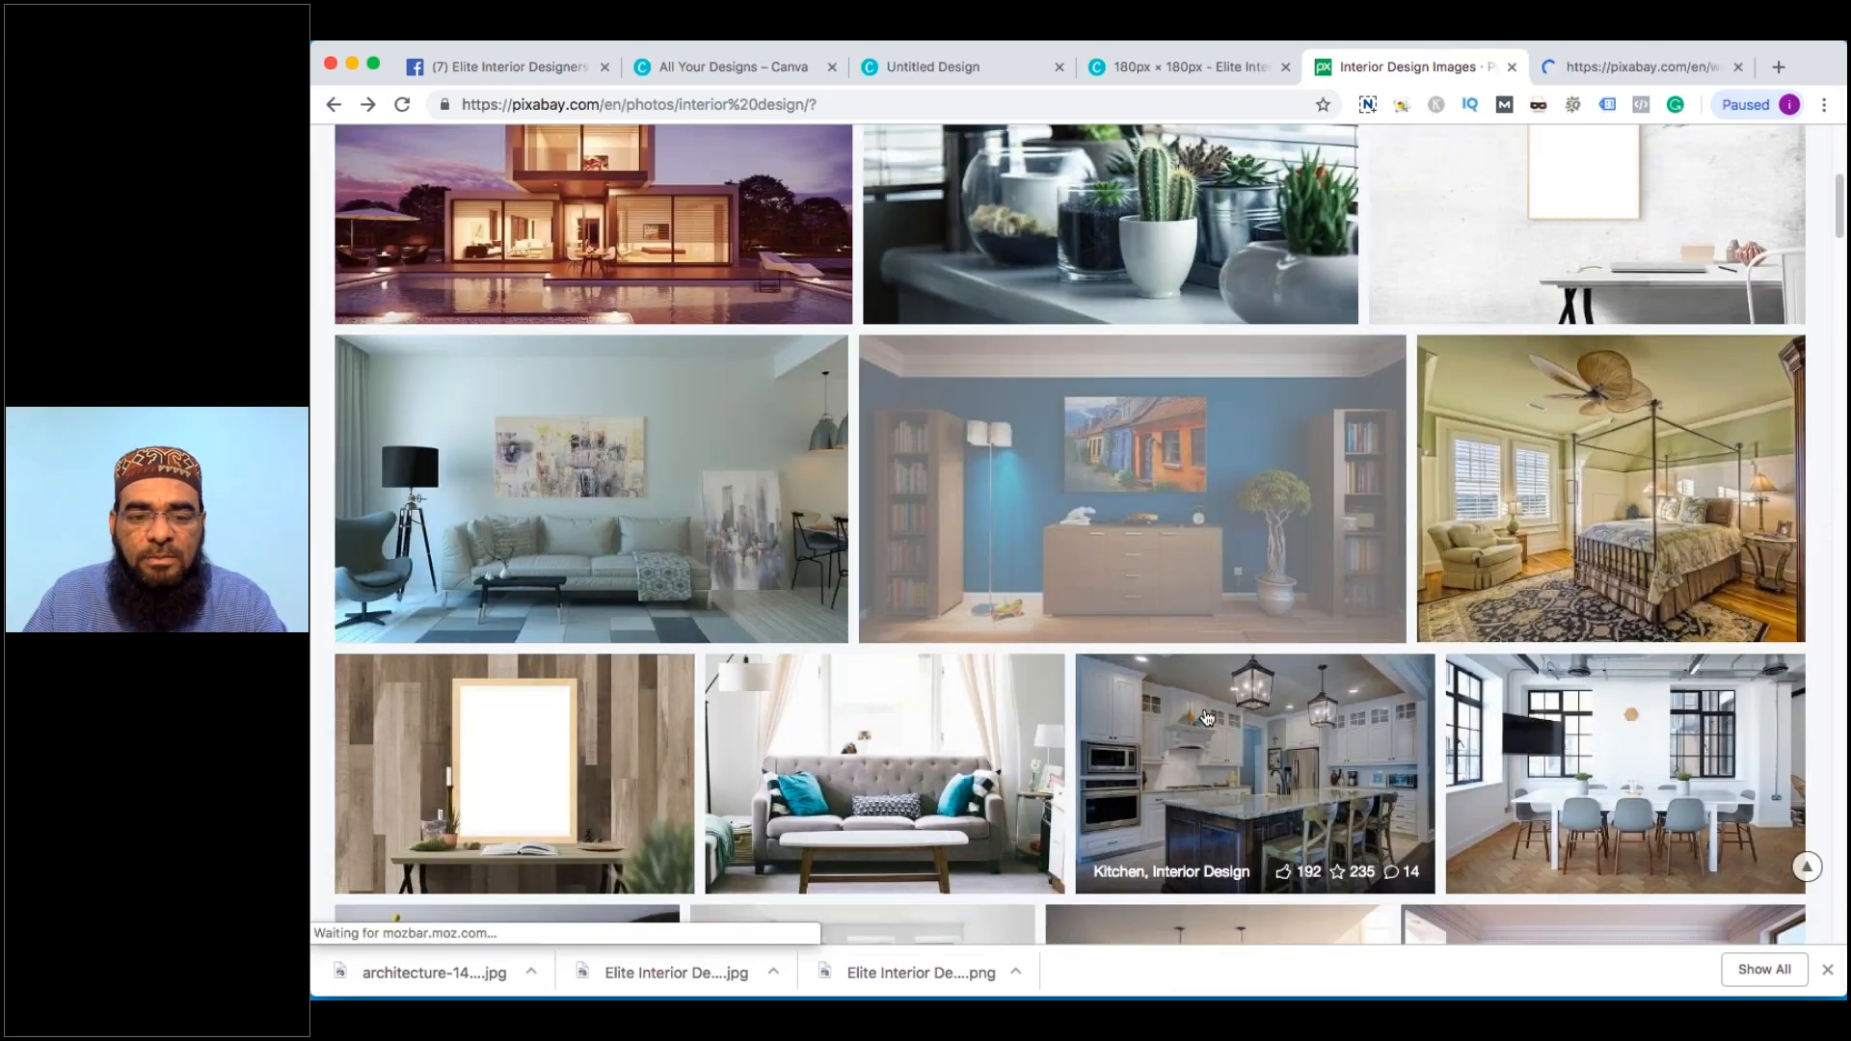
left_click(1207, 717, "super")
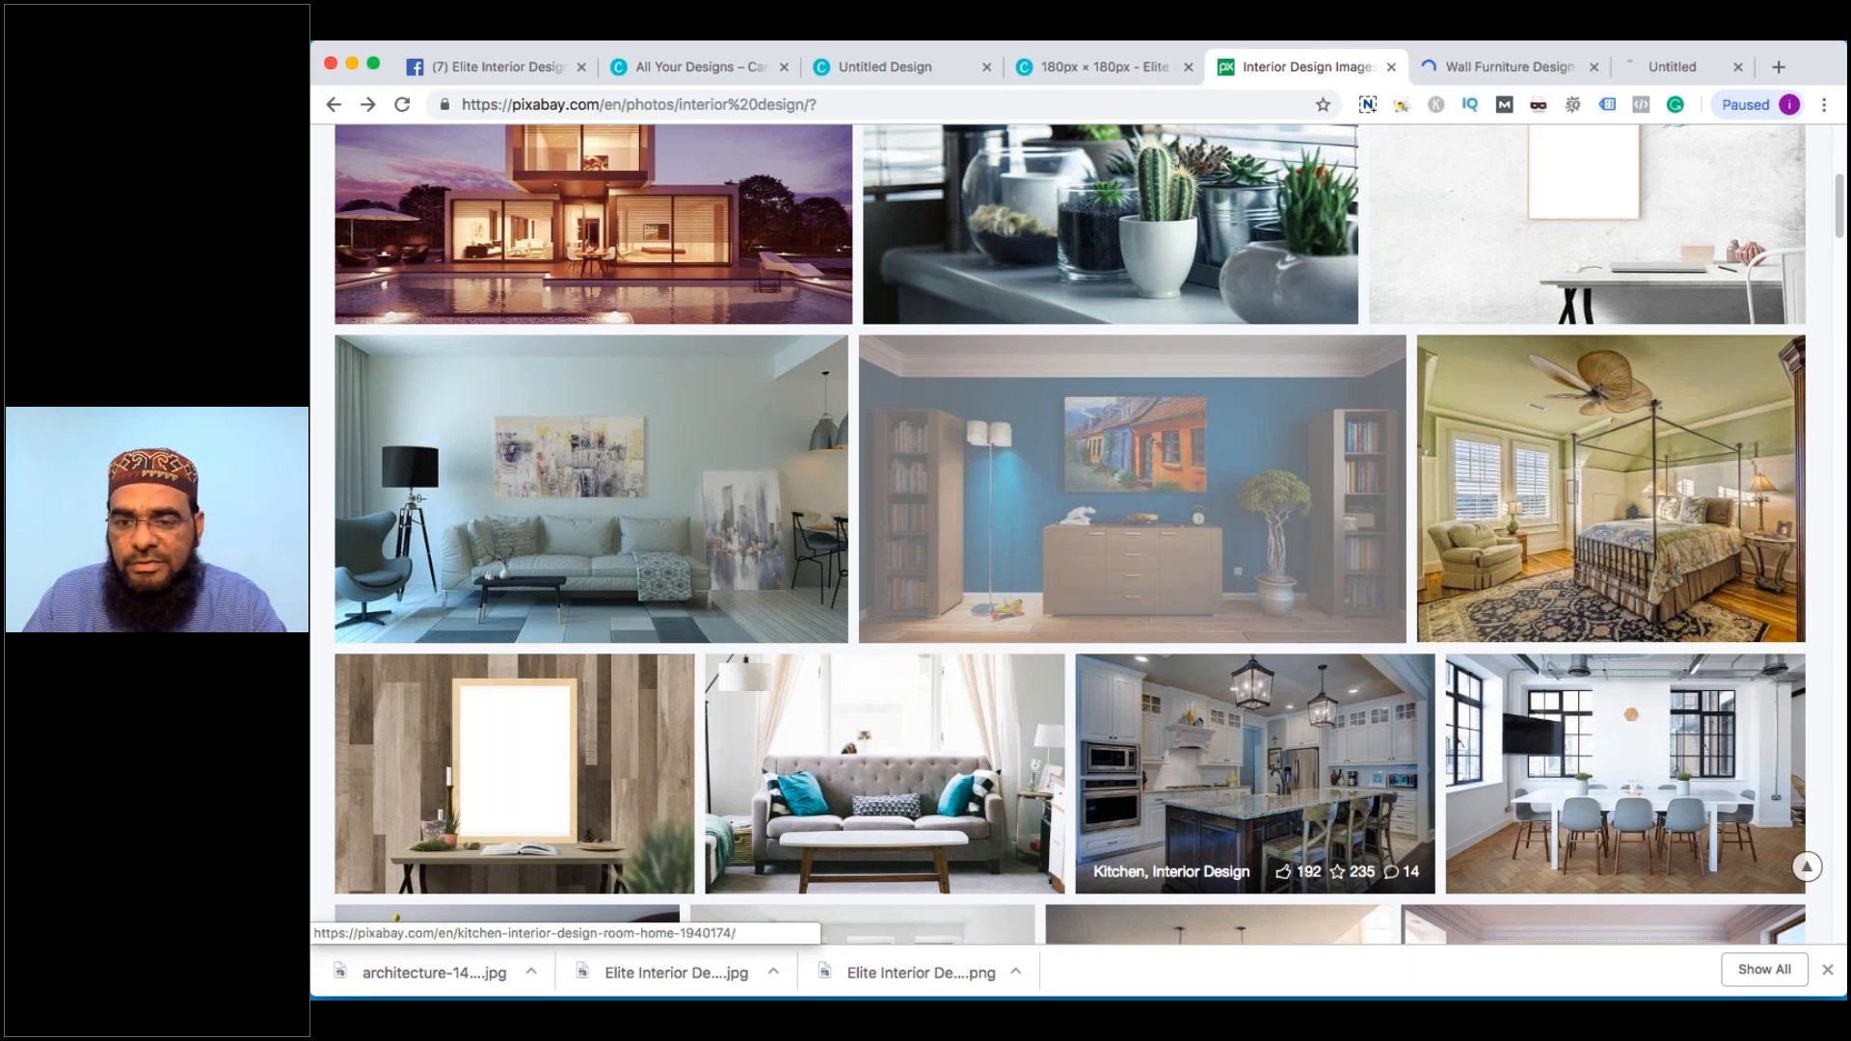
scroll(1205, 771, "down", 5)
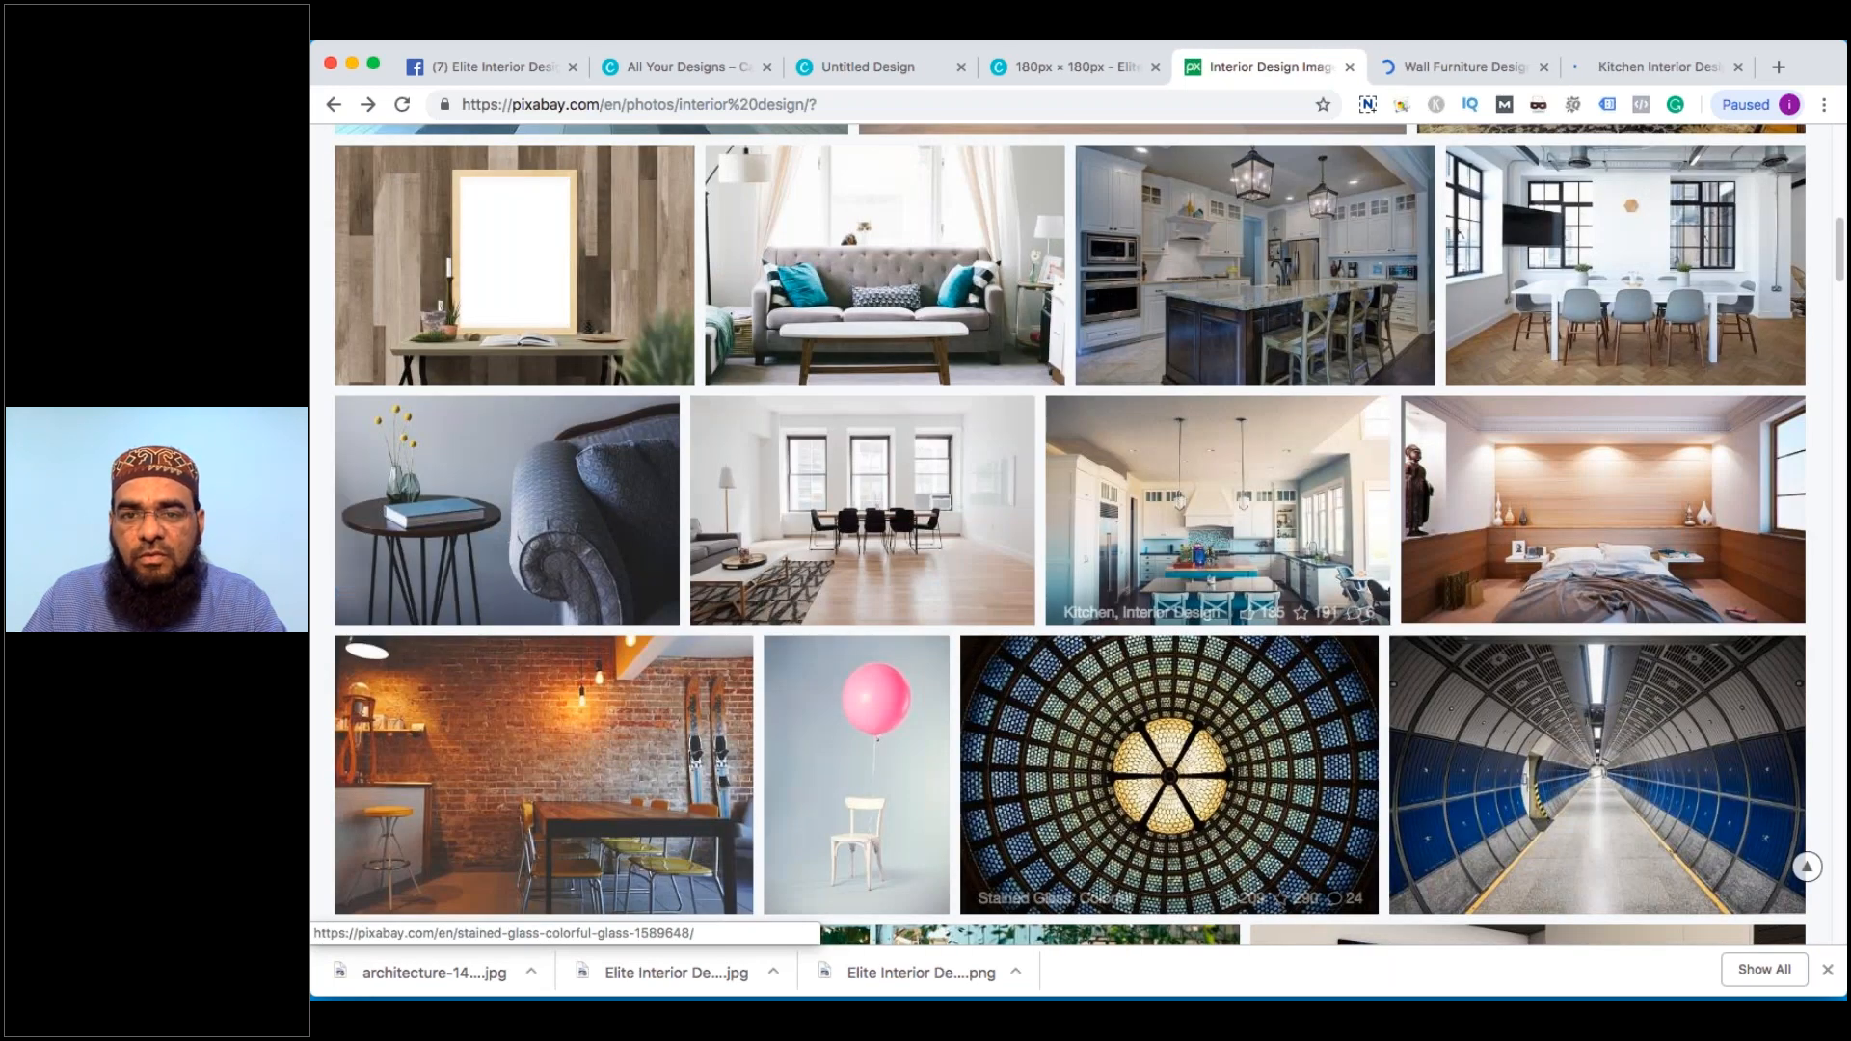
right_click(1567, 540)
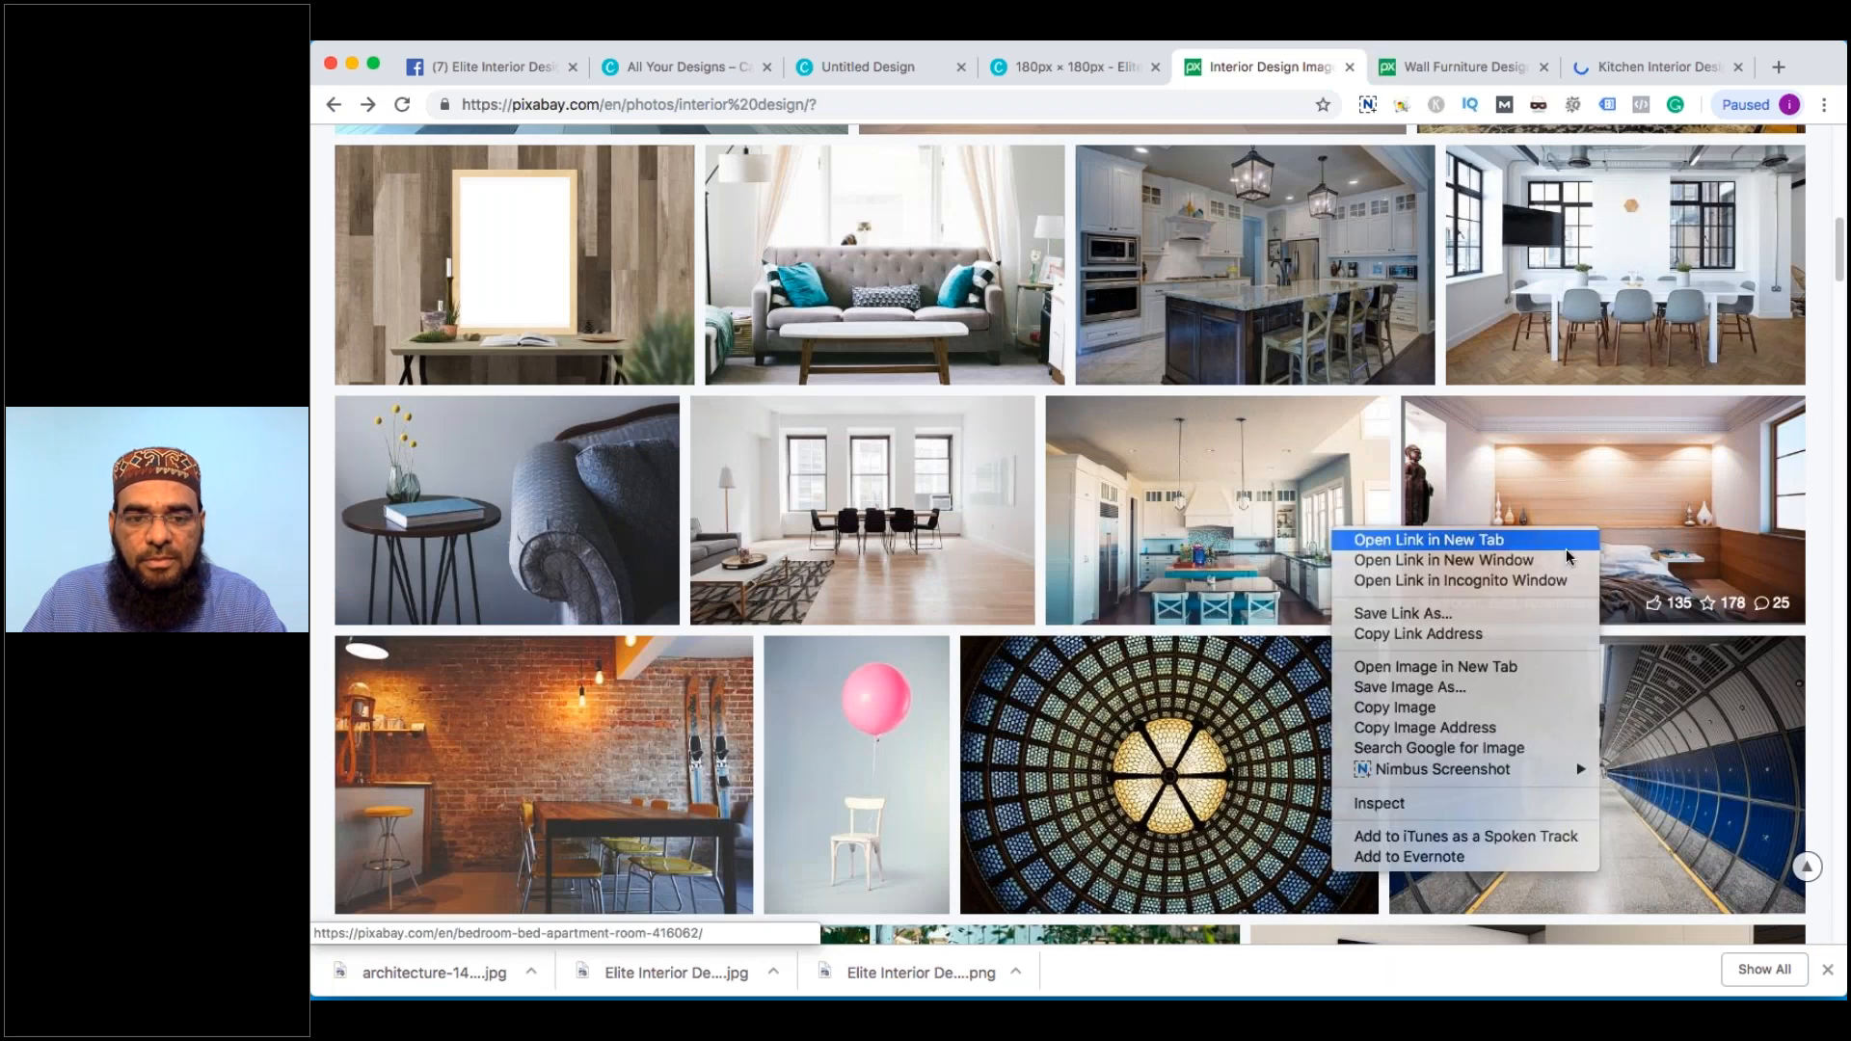
left_click(1564, 546)
Download the 1280×720 wall furniture photo after the fire-hydrant reCAPTCHA, then close its page
key("ctrl+Tab")
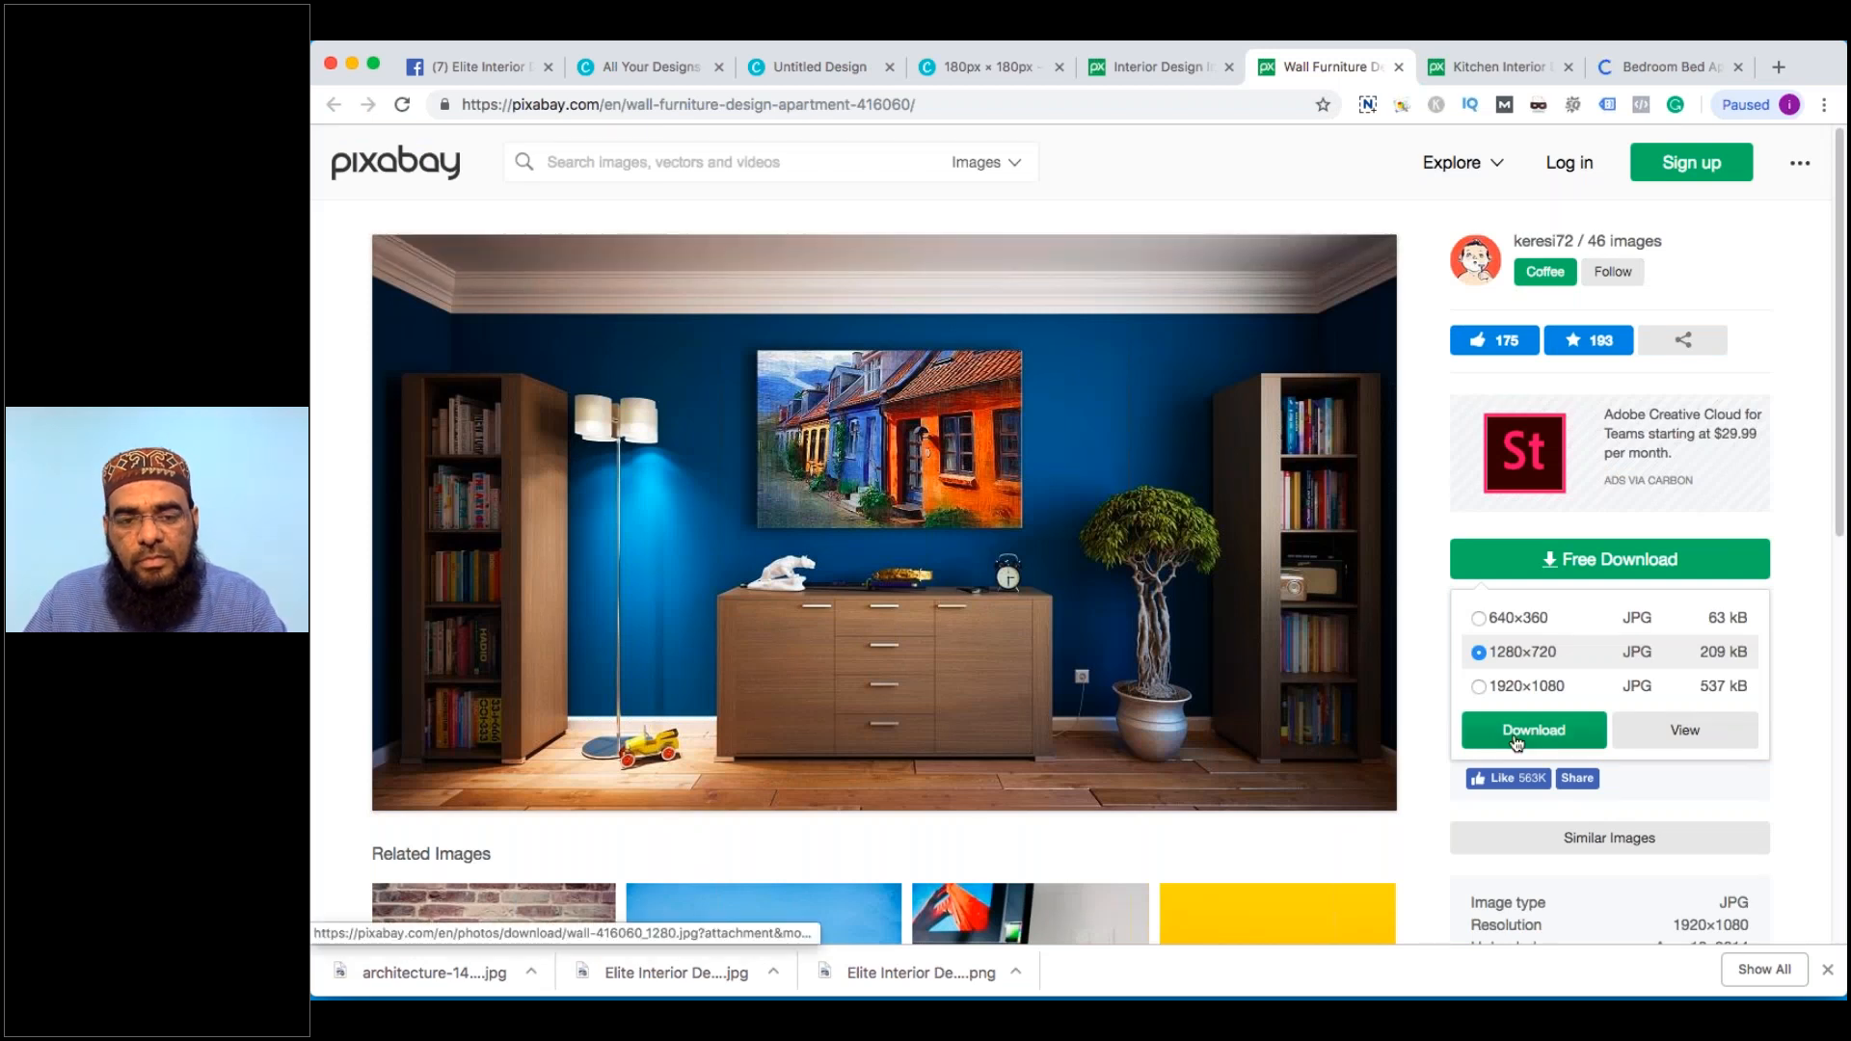
left_click(1517, 740)
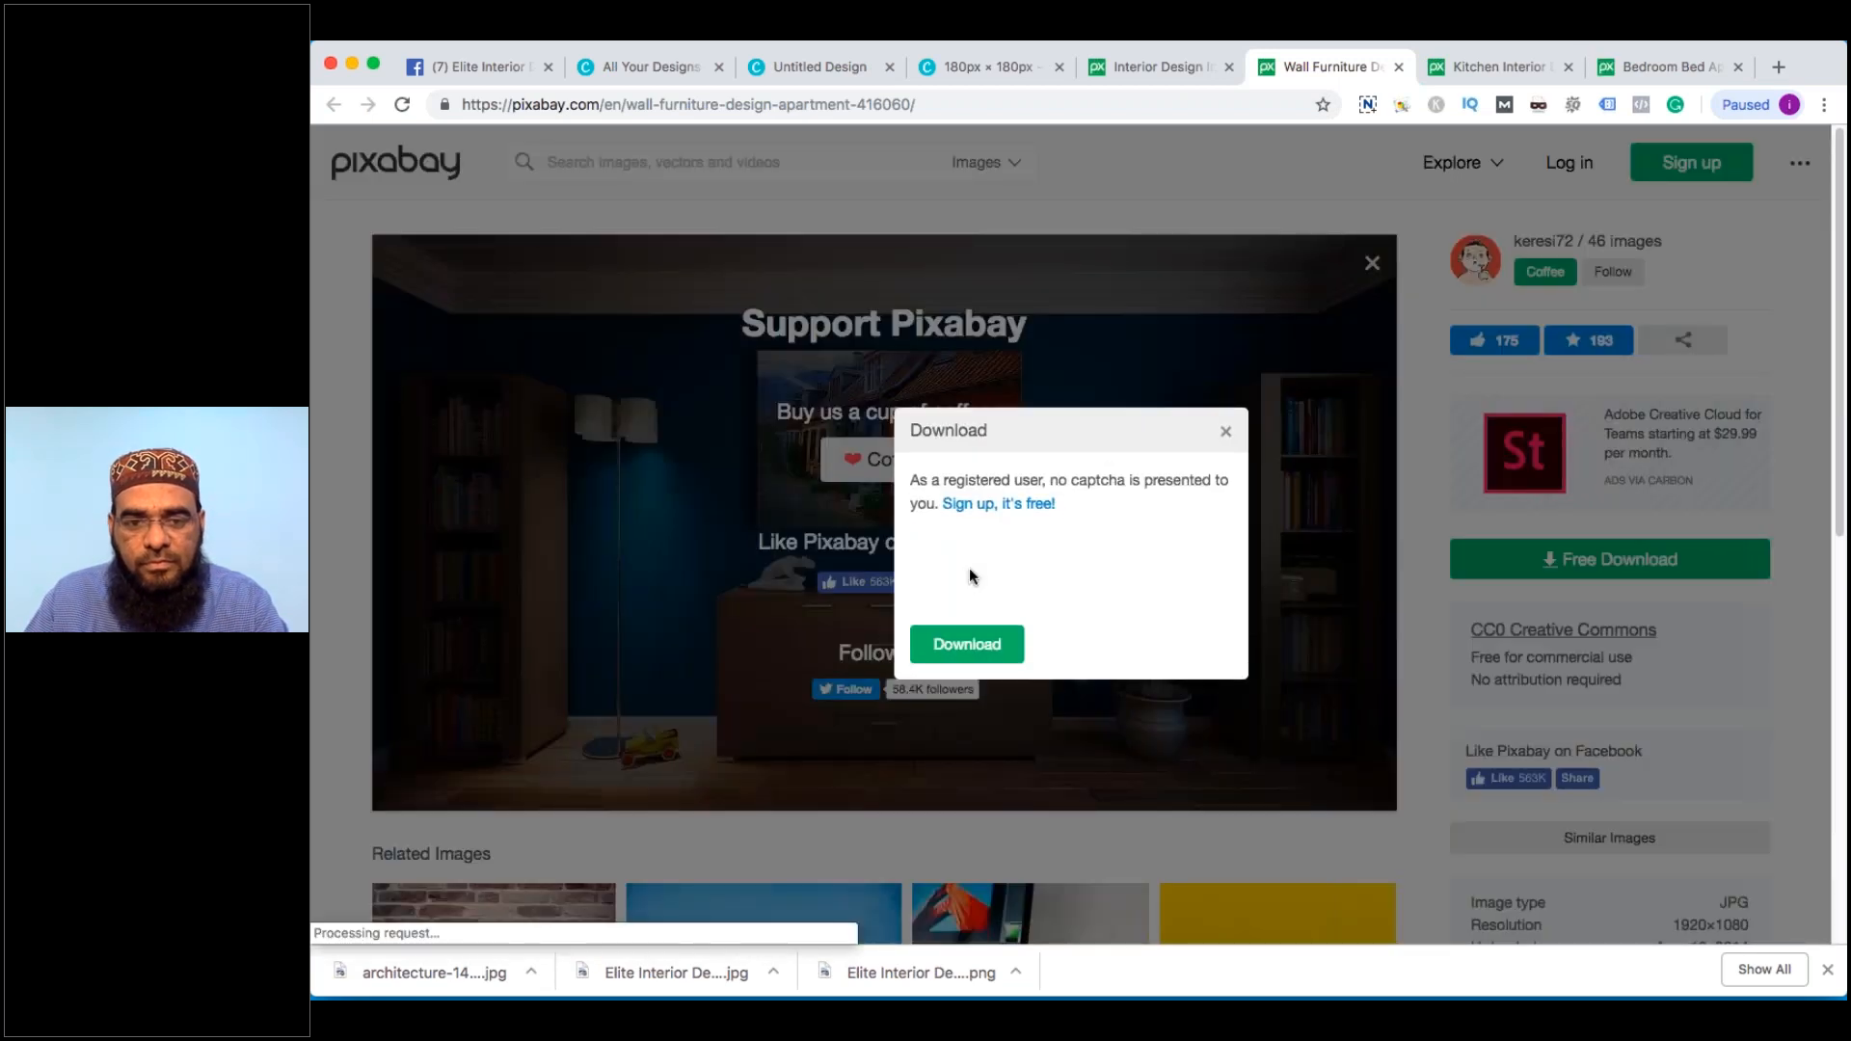
left_click(1052, 560)
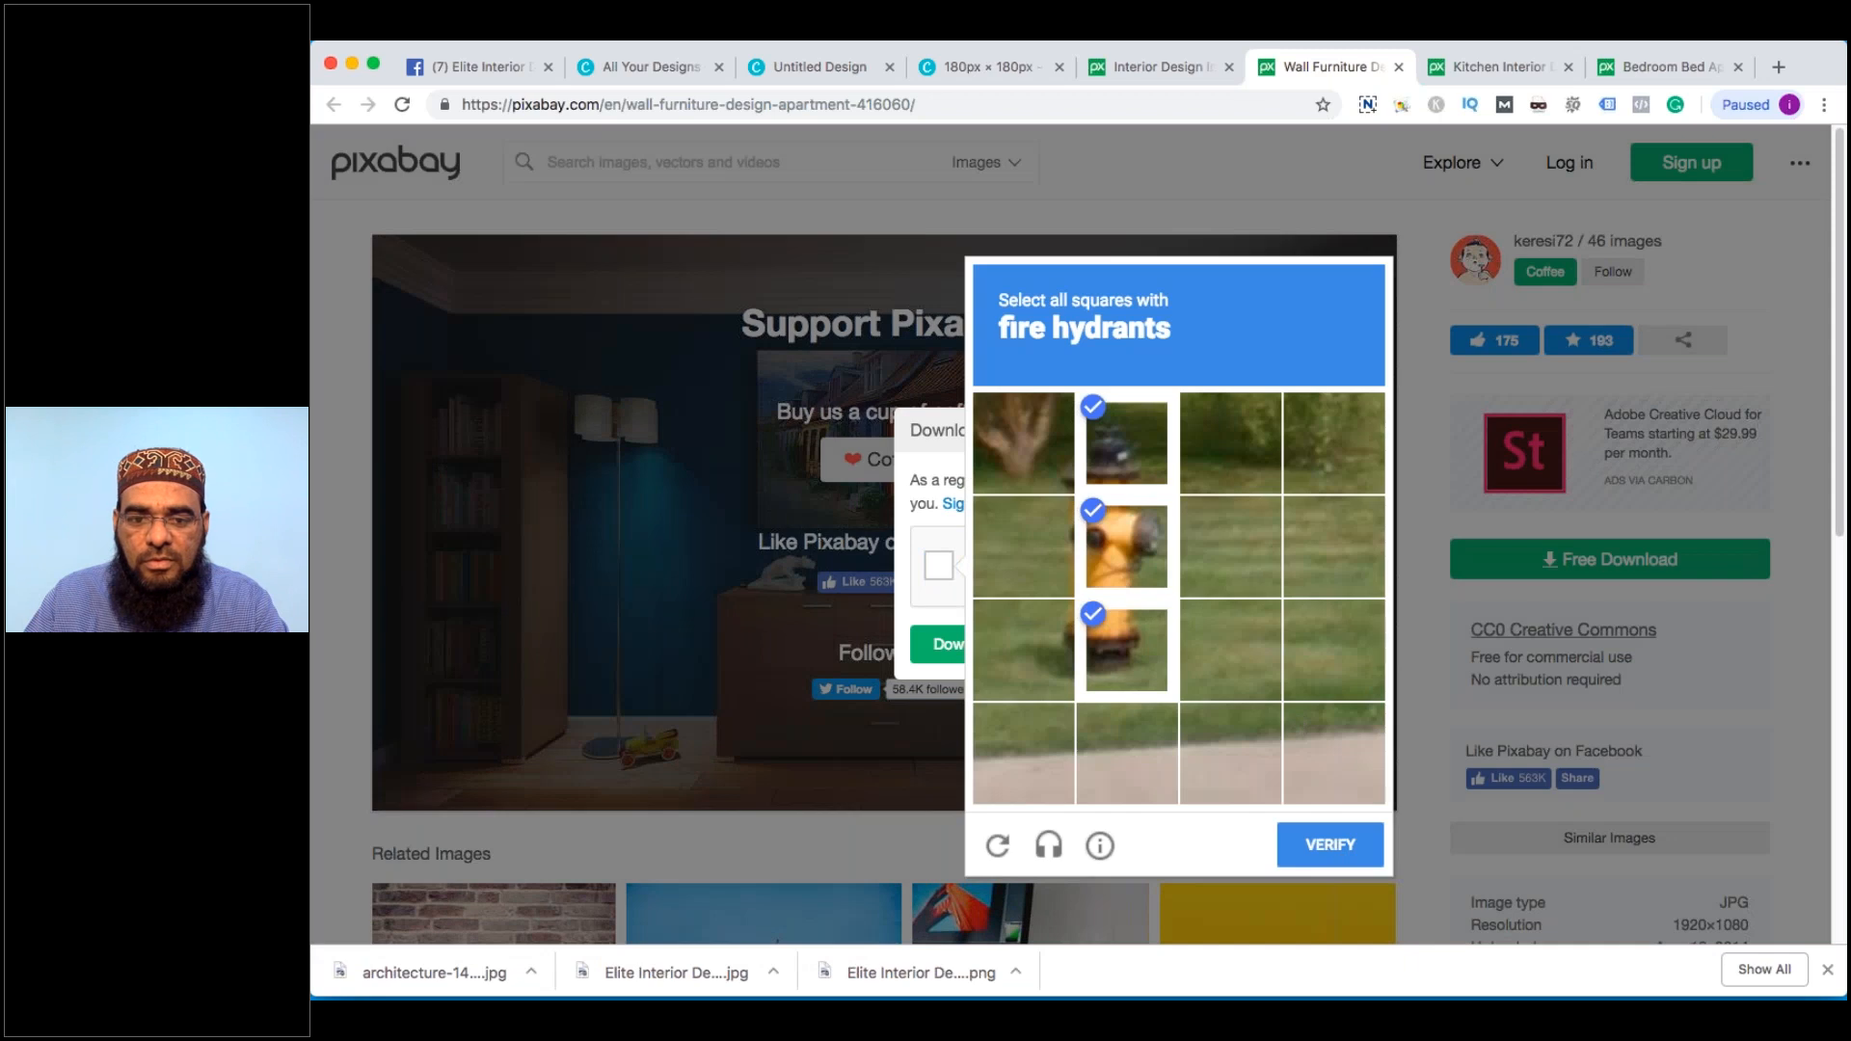
left_click(1330, 844)
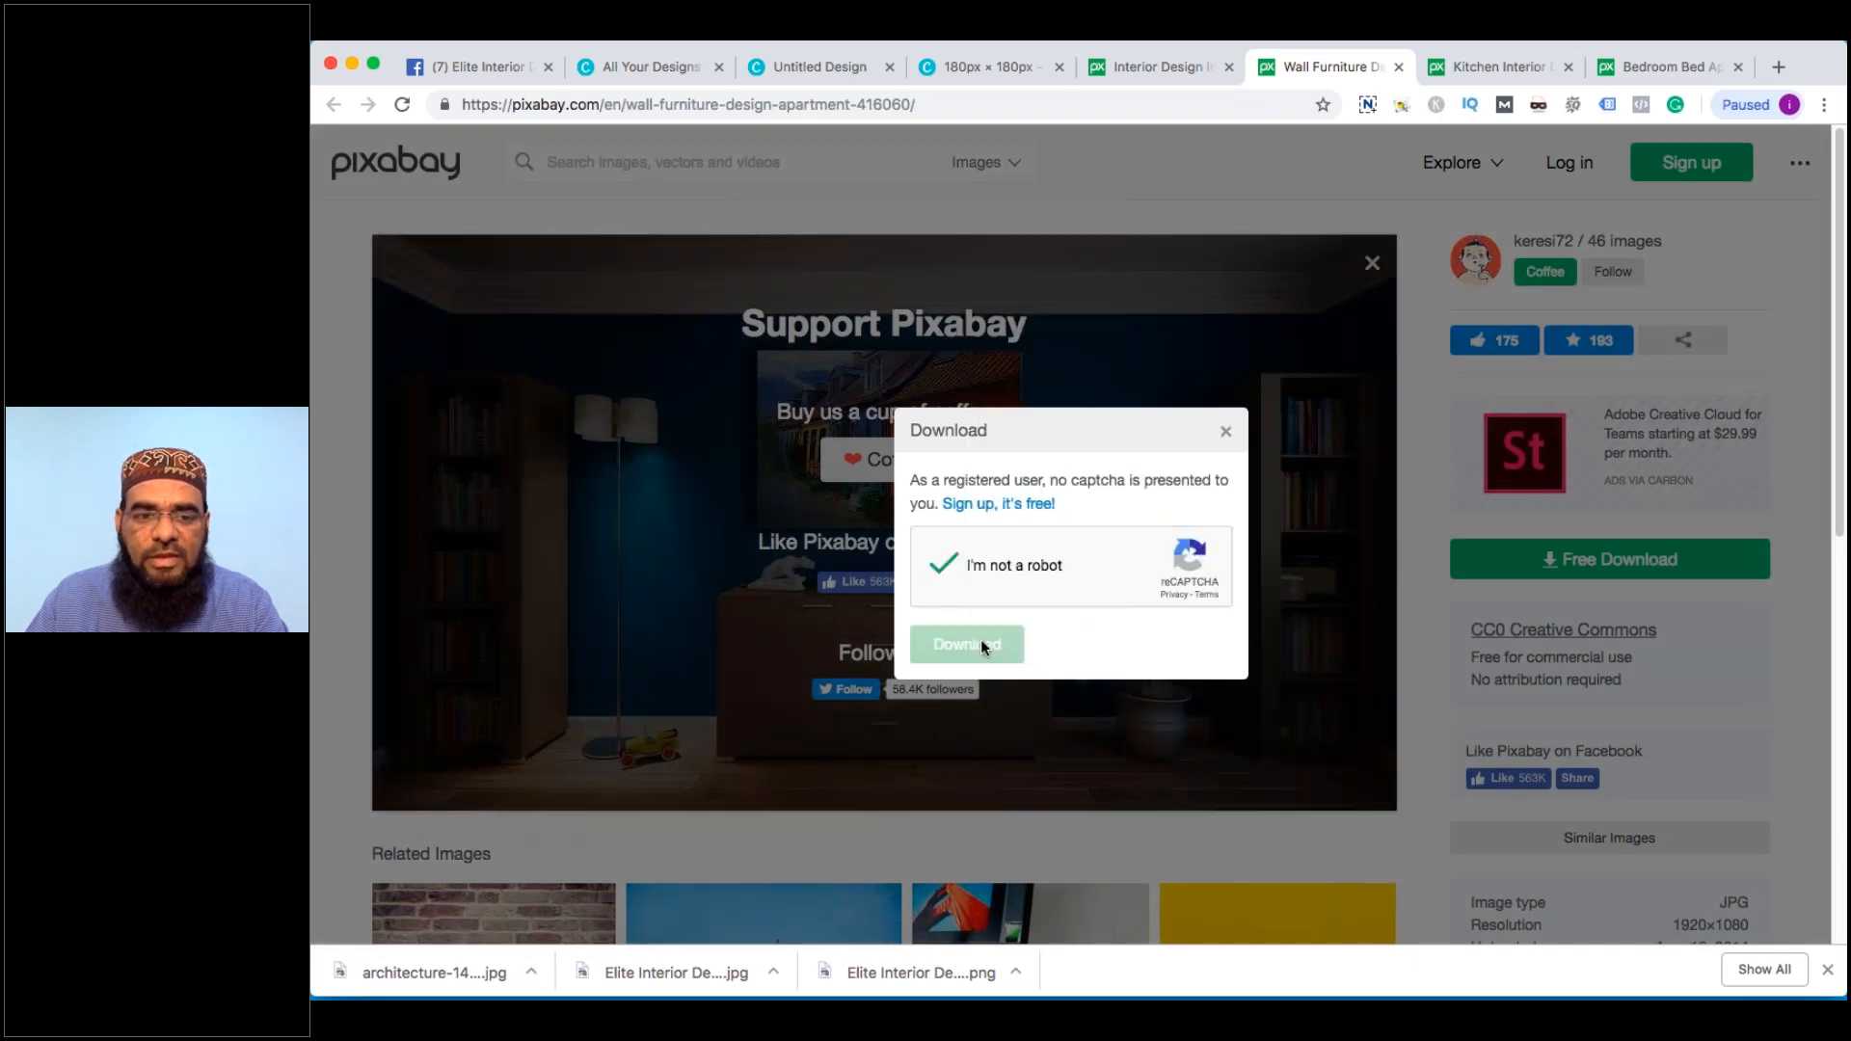
left_click(980, 639)
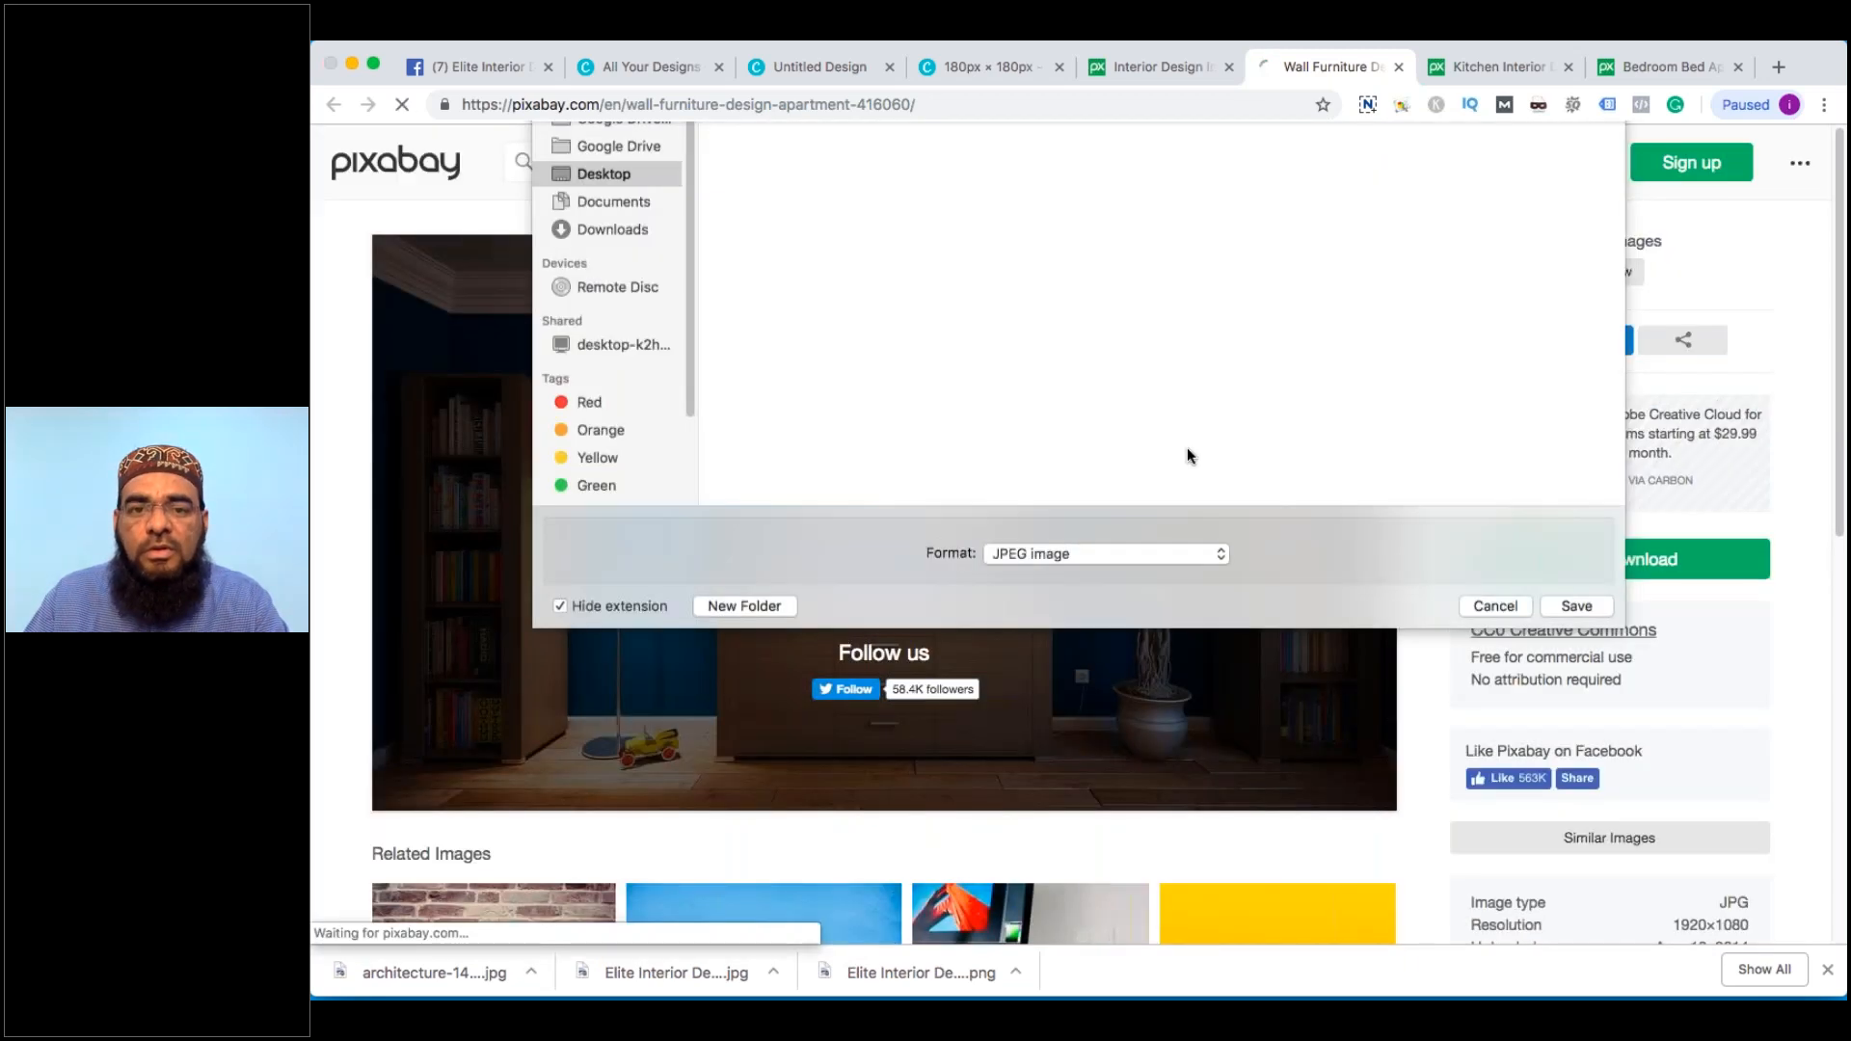
left_click(1576, 828)
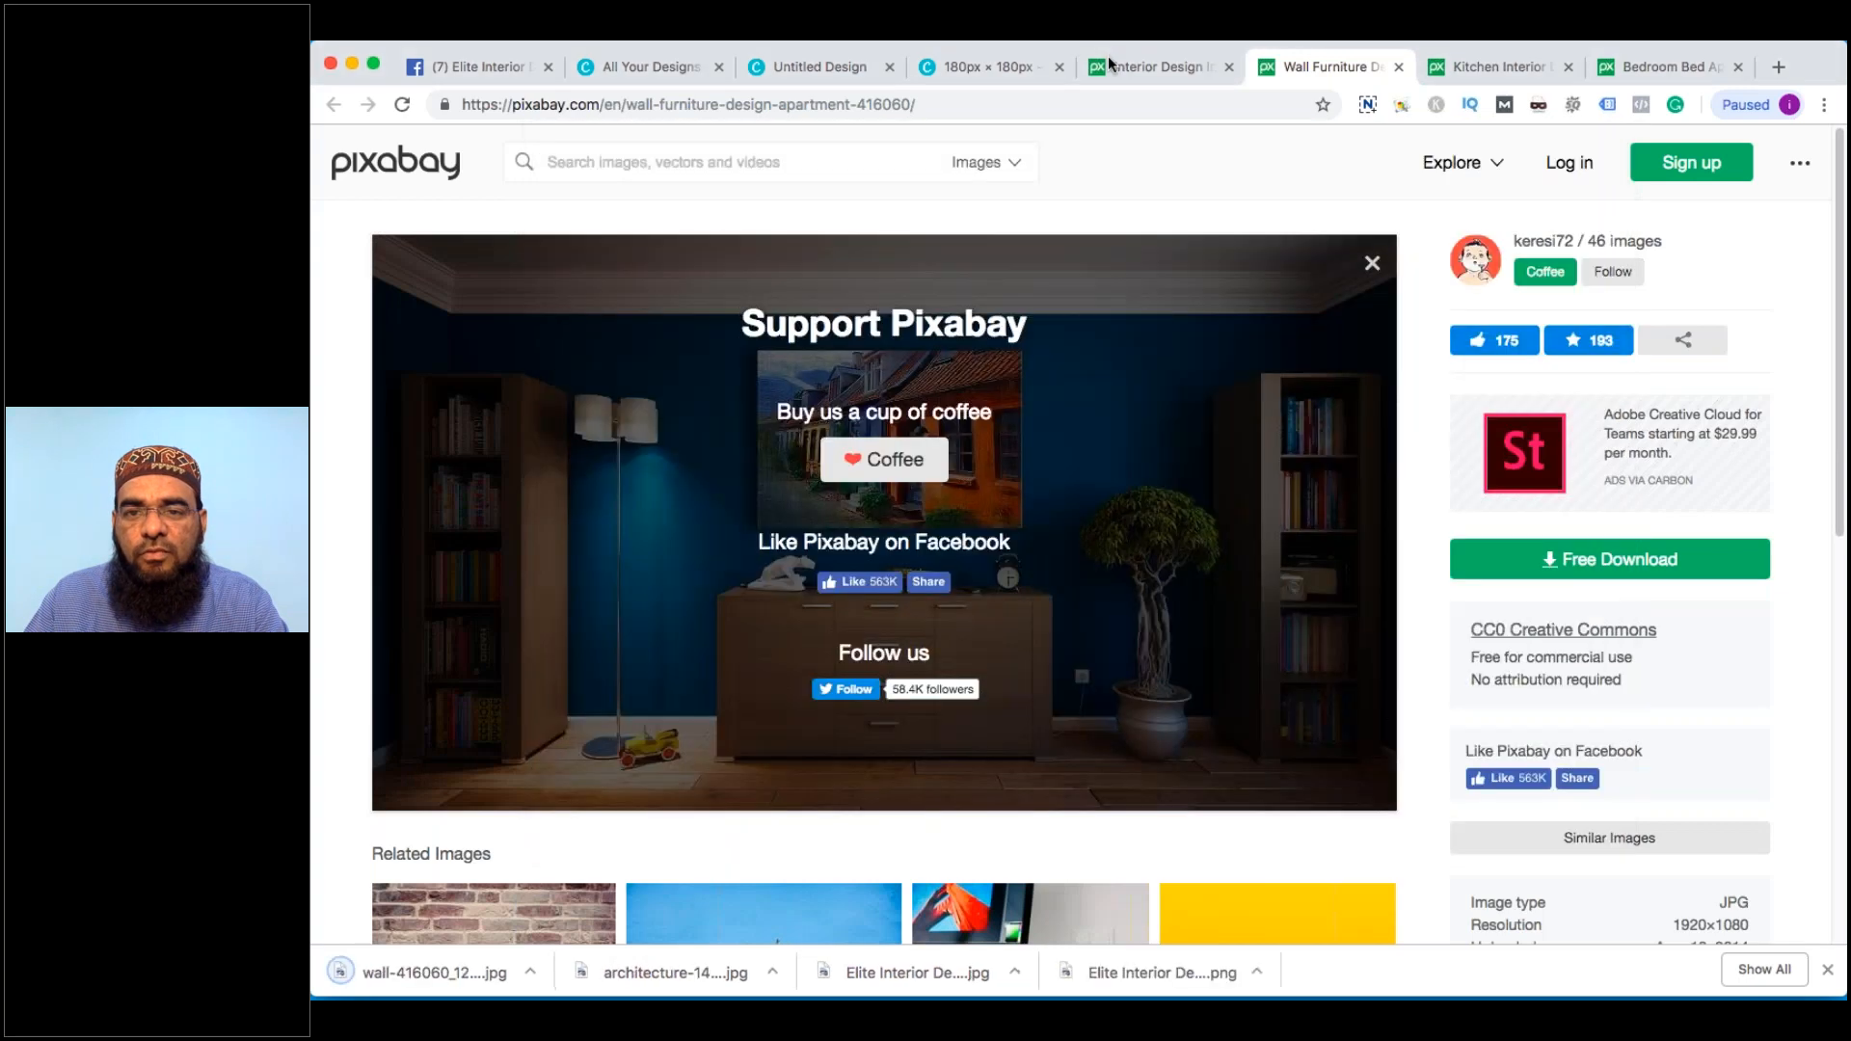
key("super+w")
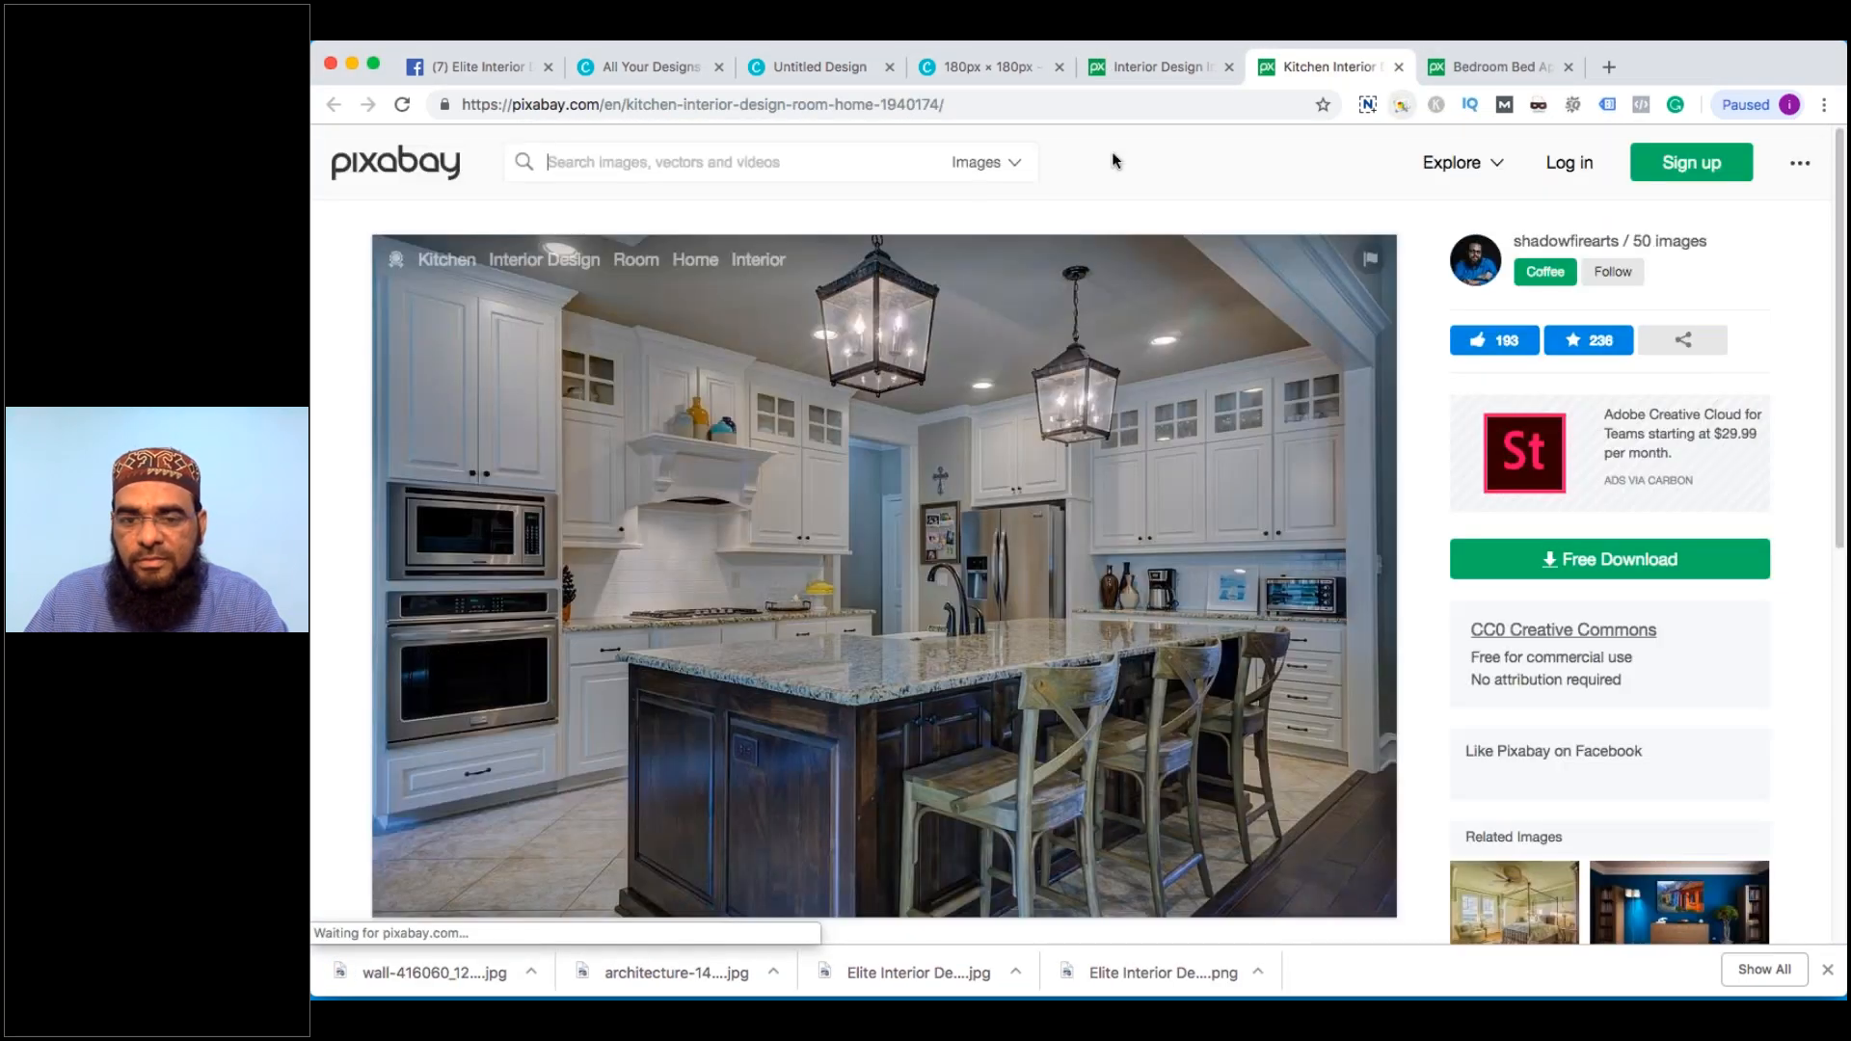
Request the 1920×1280 kitchen photo download and start the traffic-light reCAPTCHA
left_click(1689, 567)
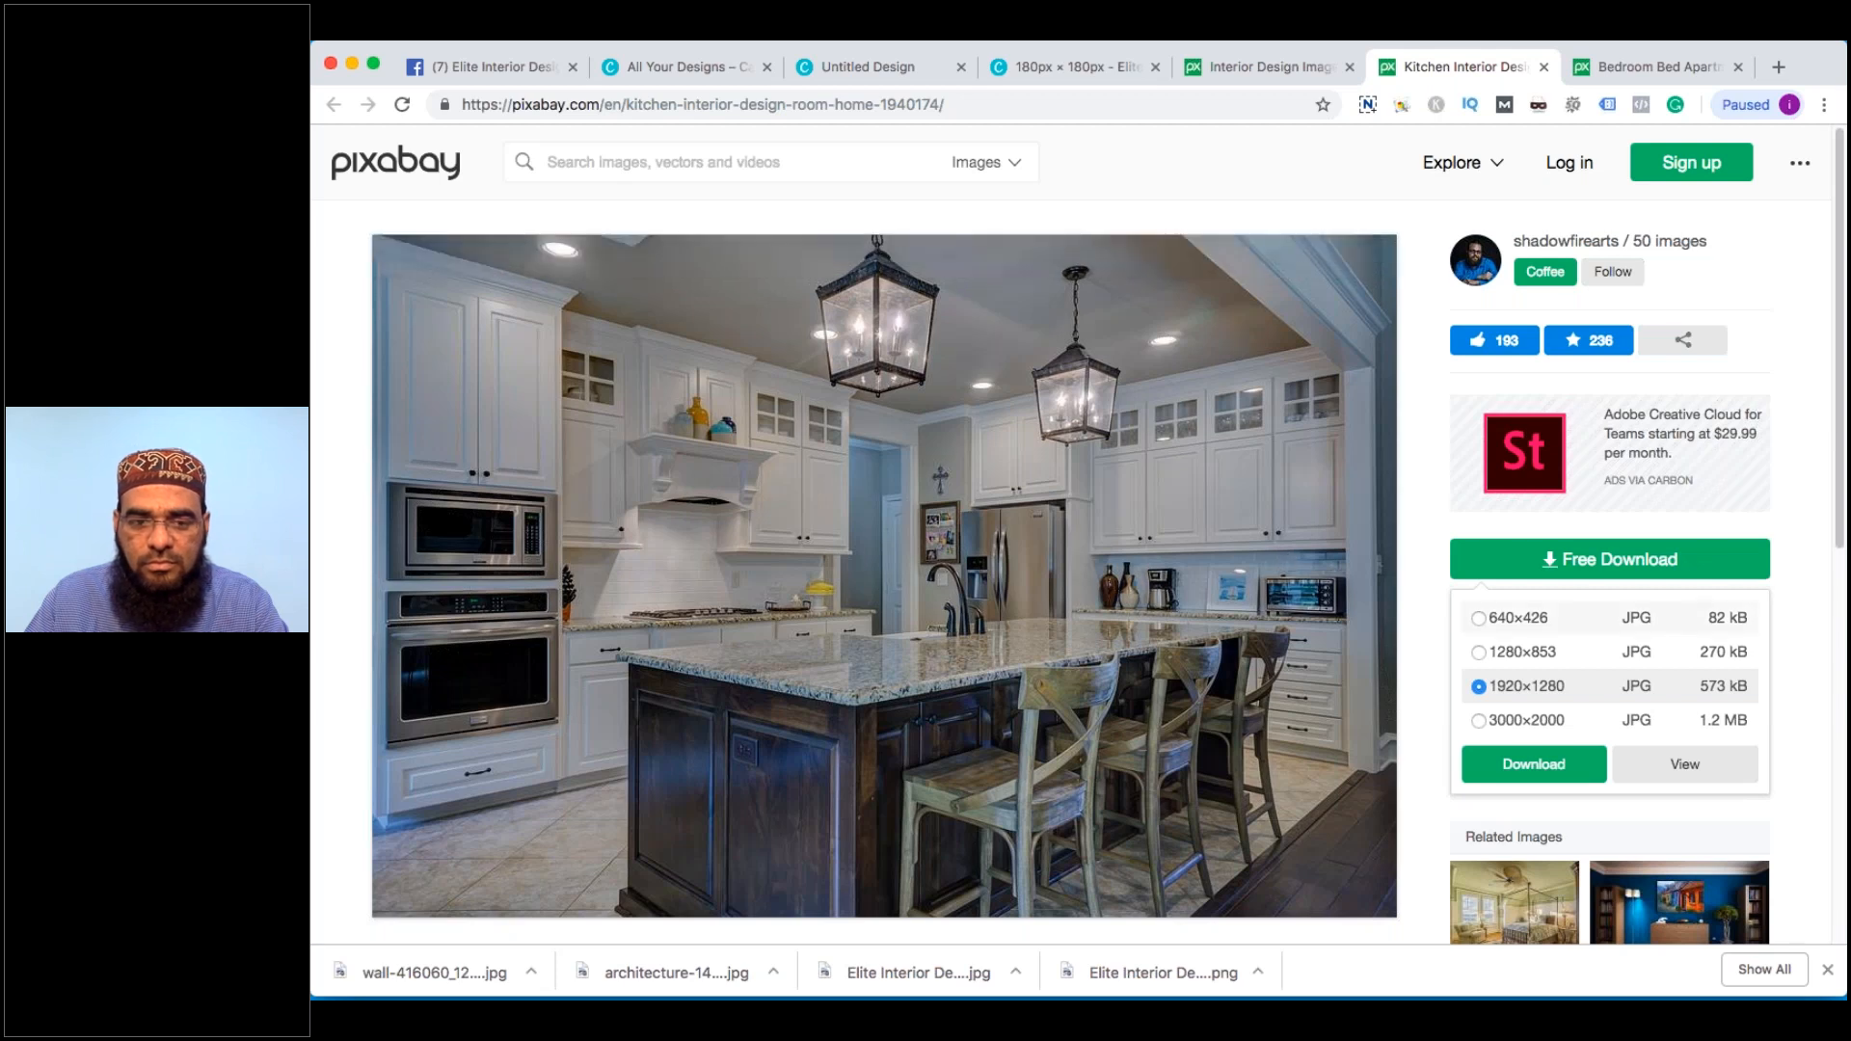
left_click(1534, 765)
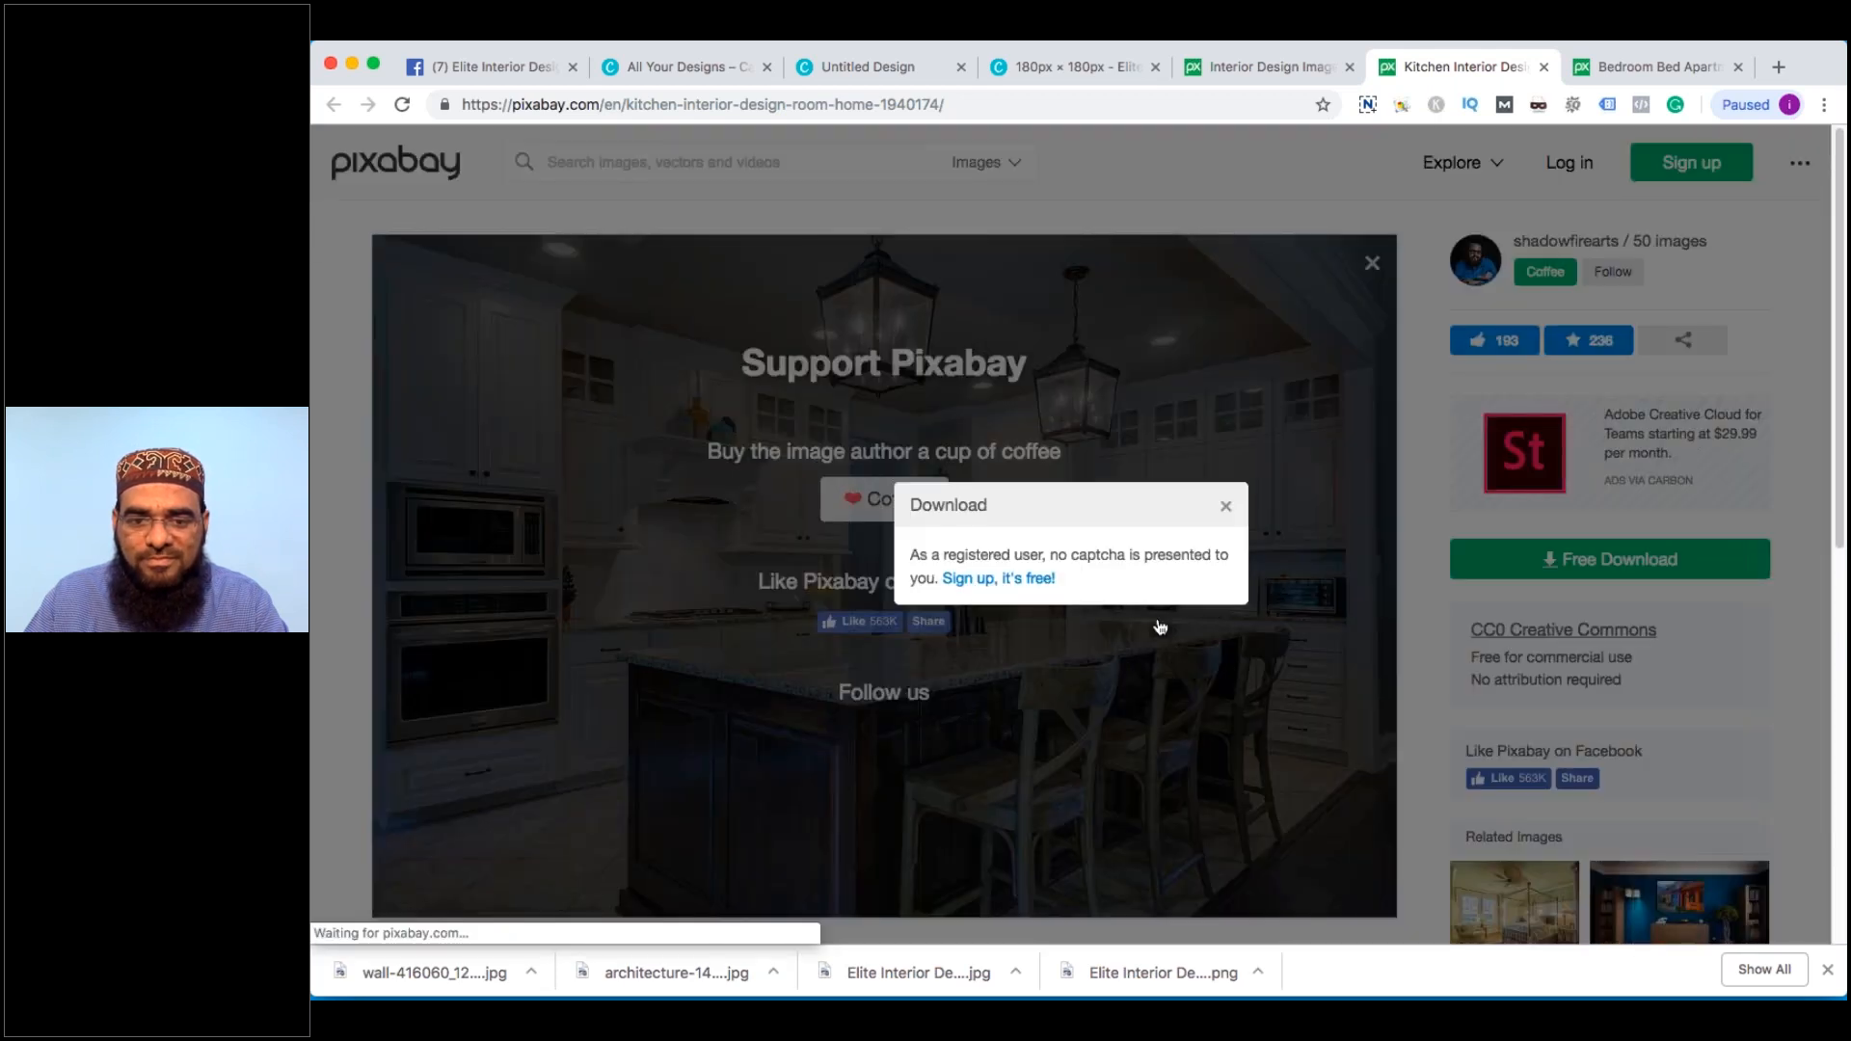
left_click(939, 568)
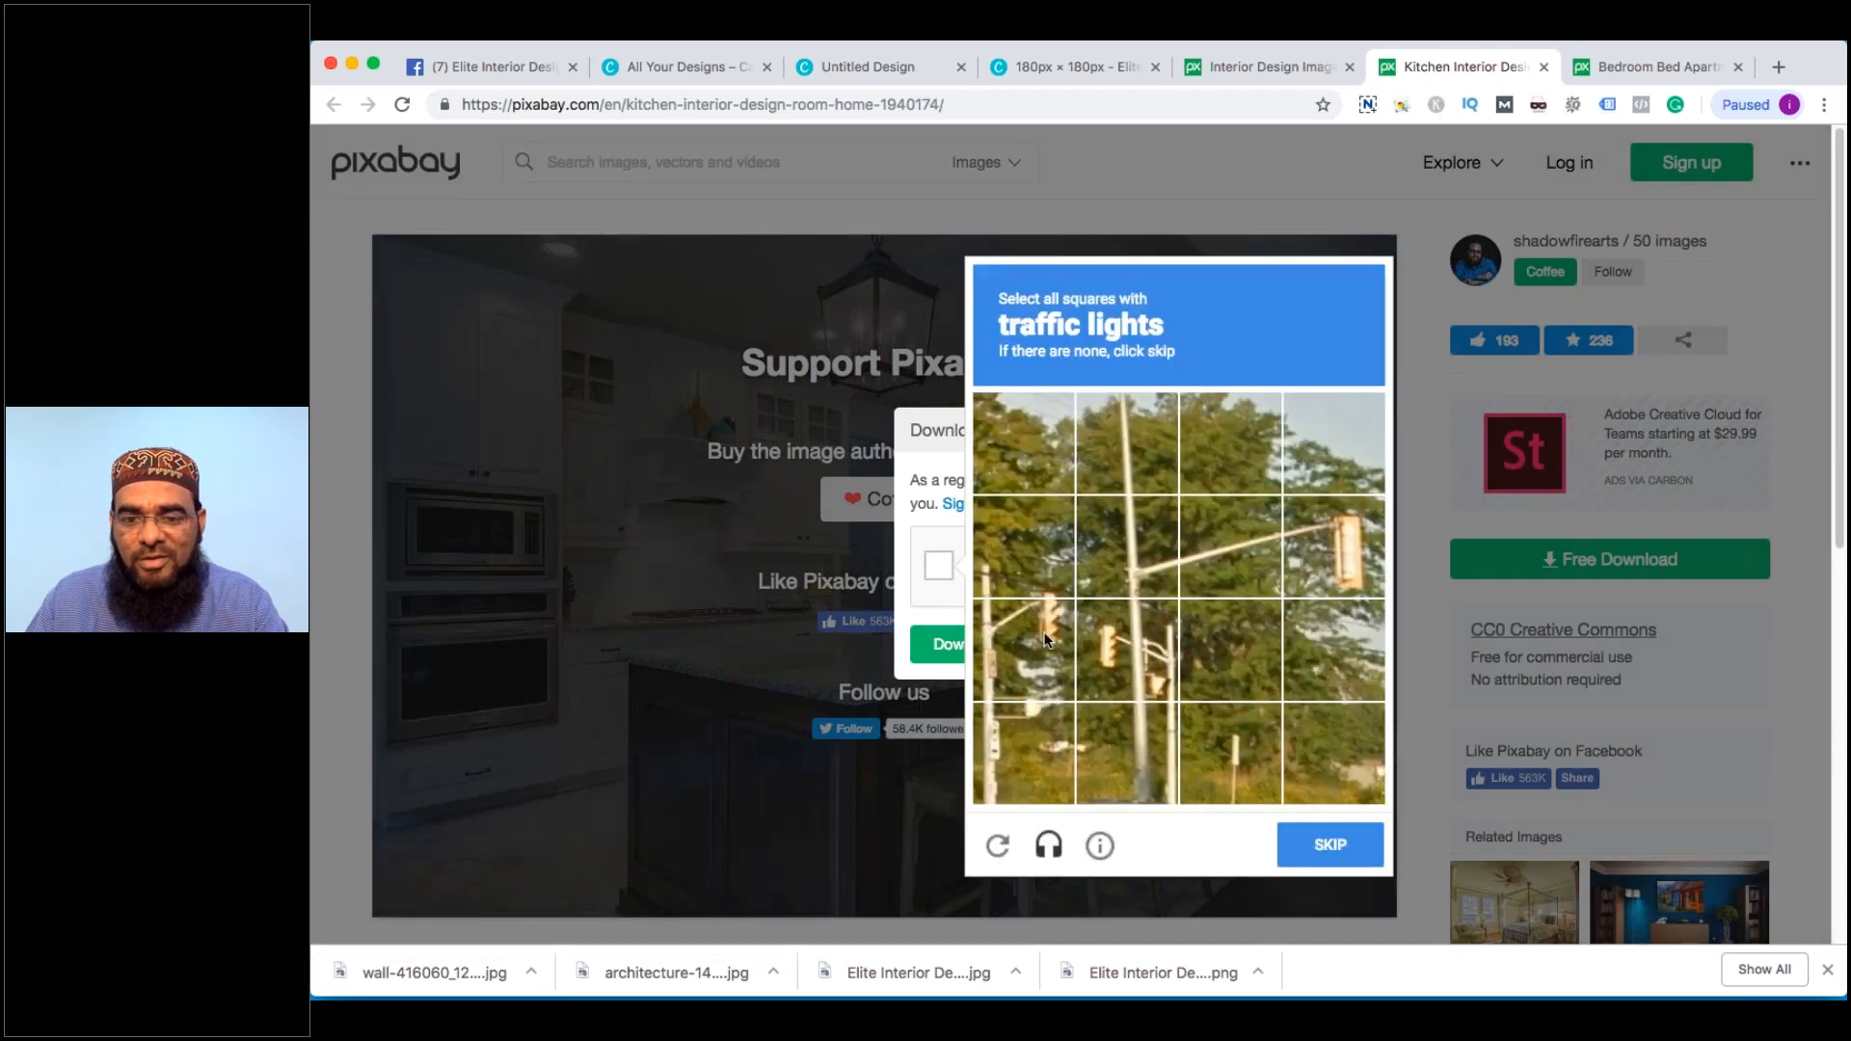
left_click(1045, 639)
left_click(1118, 641)
left_click(1328, 579)
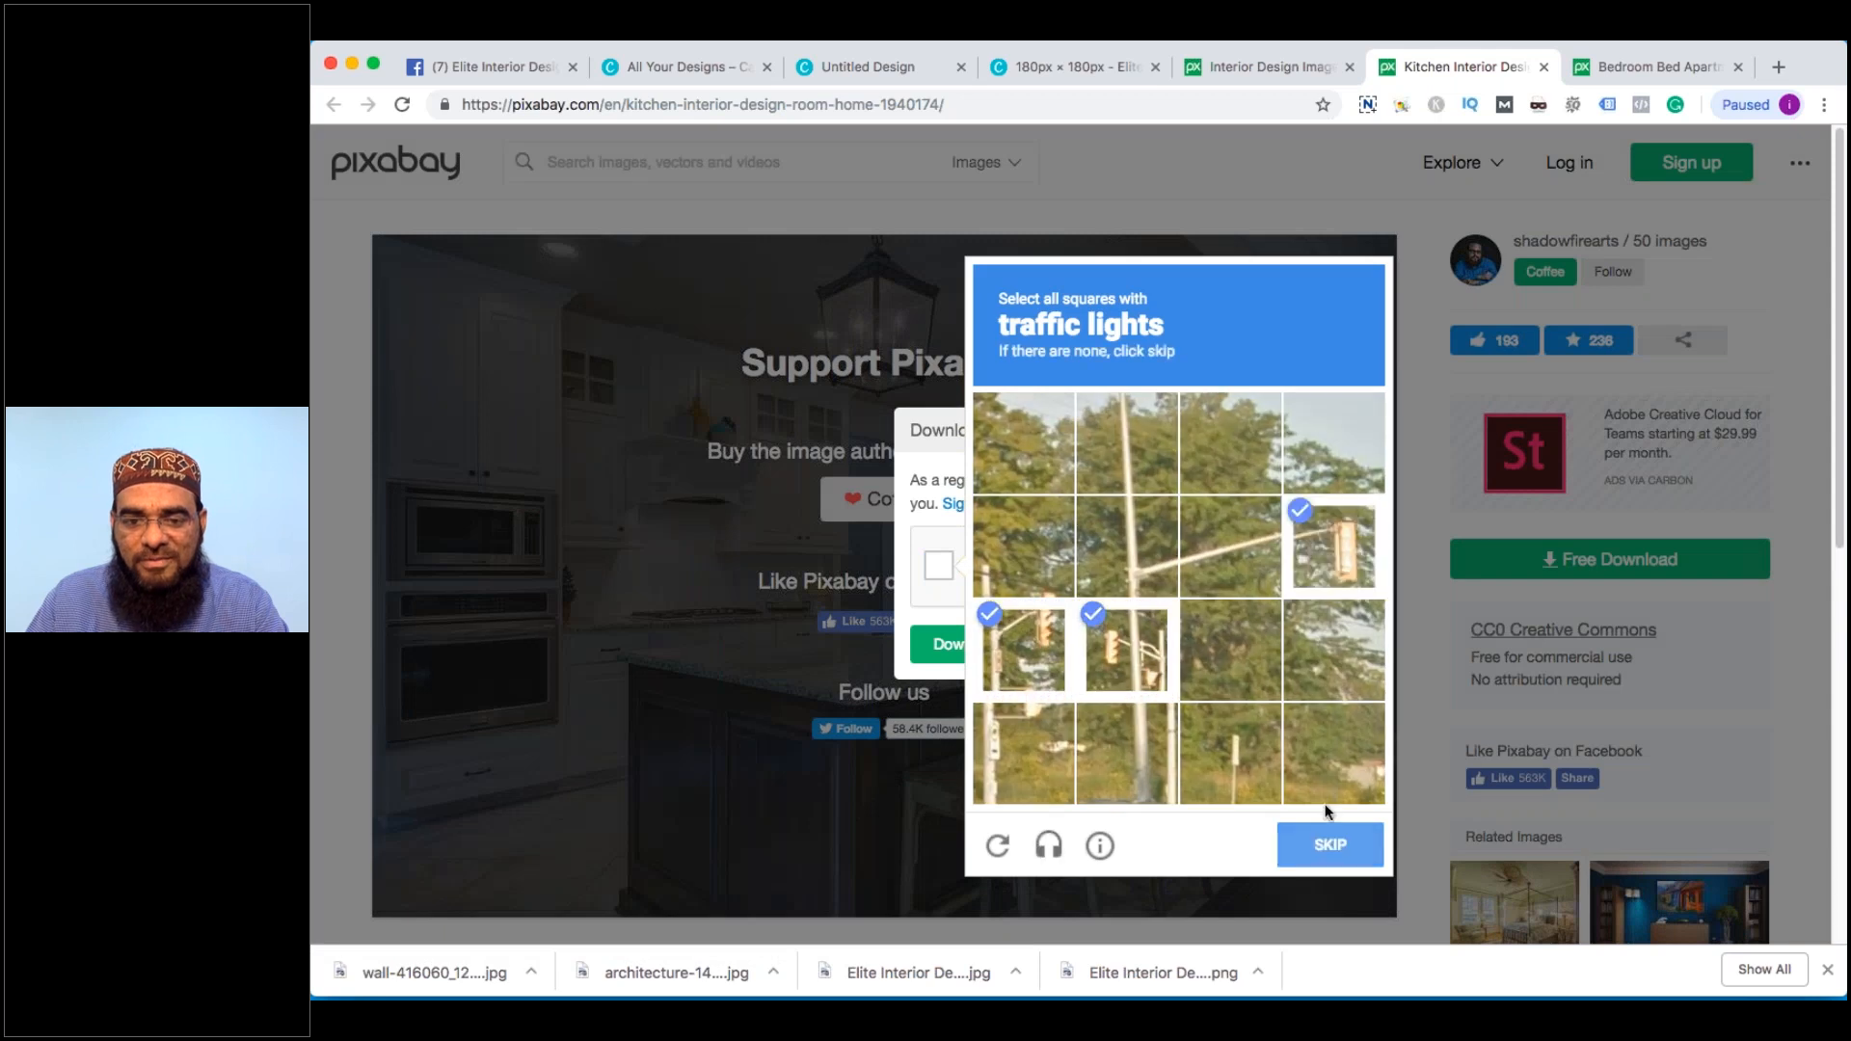
left_click(1331, 844)
Finish the traffic-light challenge, save the kitchen photo to the Desktop, and close its page
left_click(1126, 546)
left_click(1225, 550)
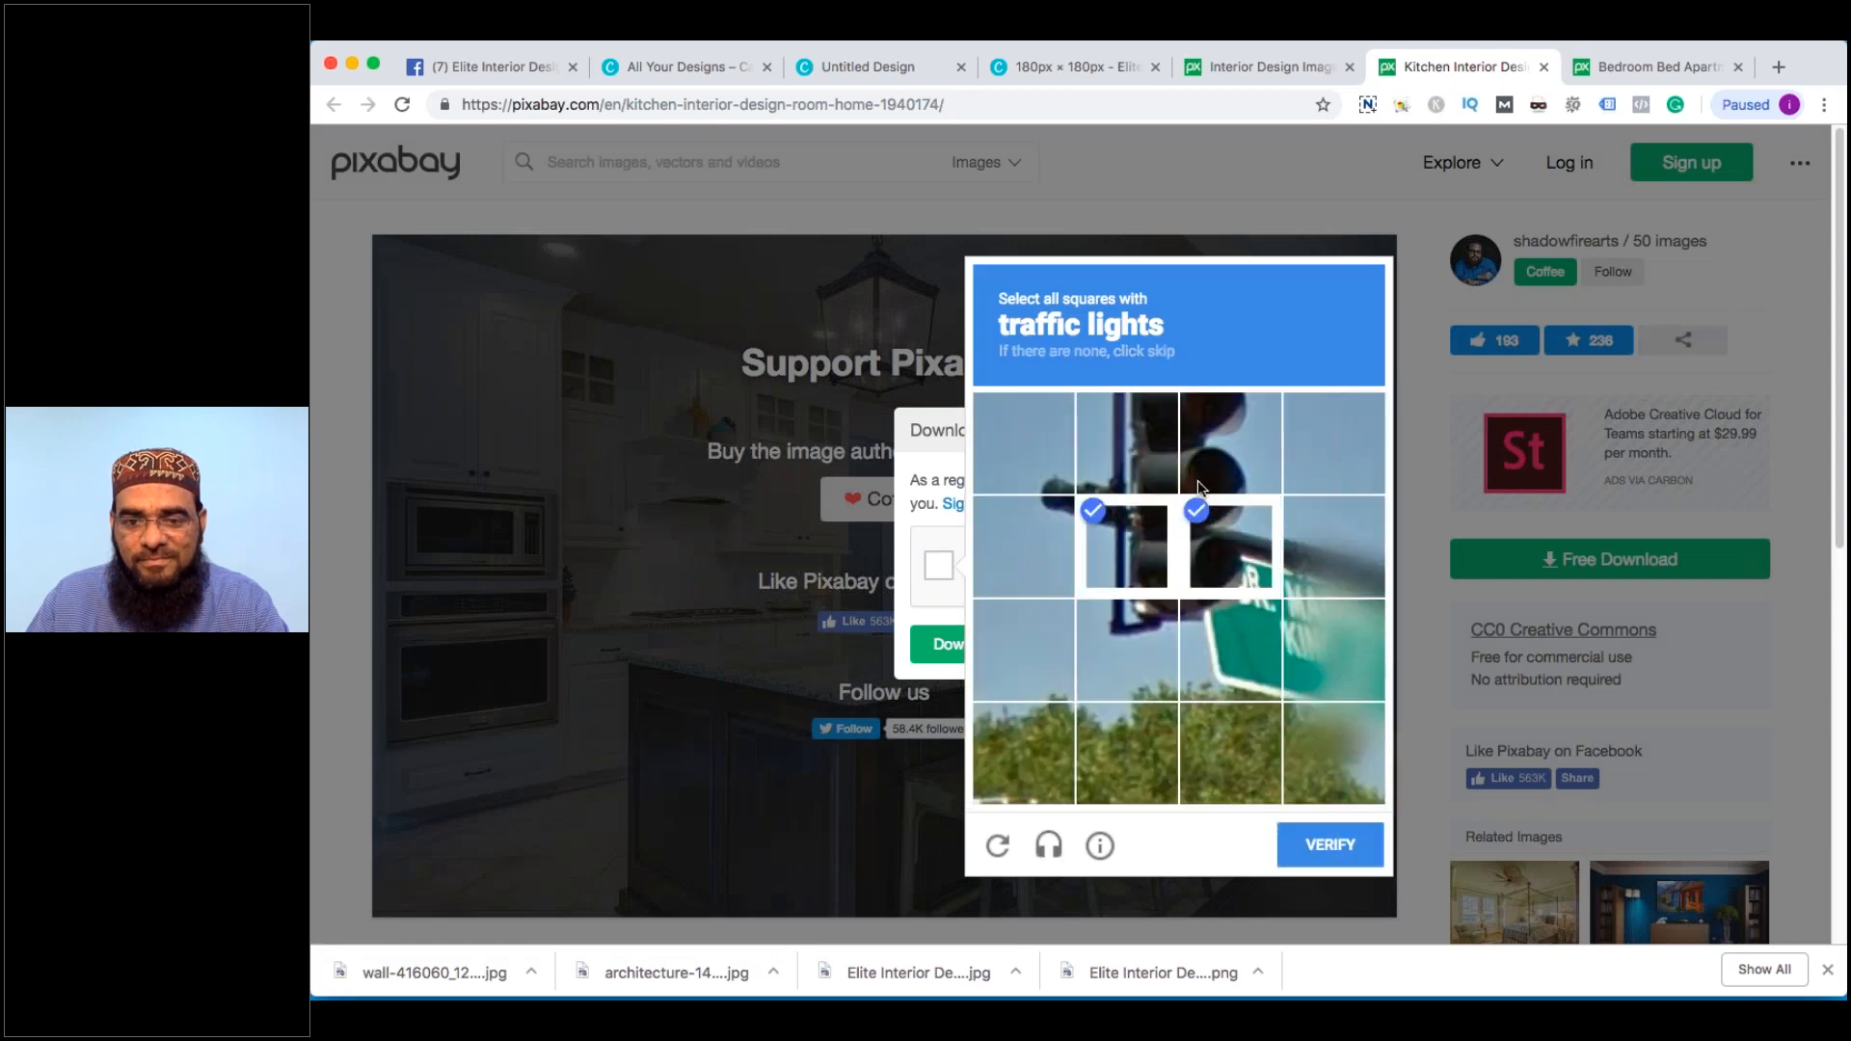
left_click(1216, 453)
left_click(1128, 453)
left_click(1160, 611)
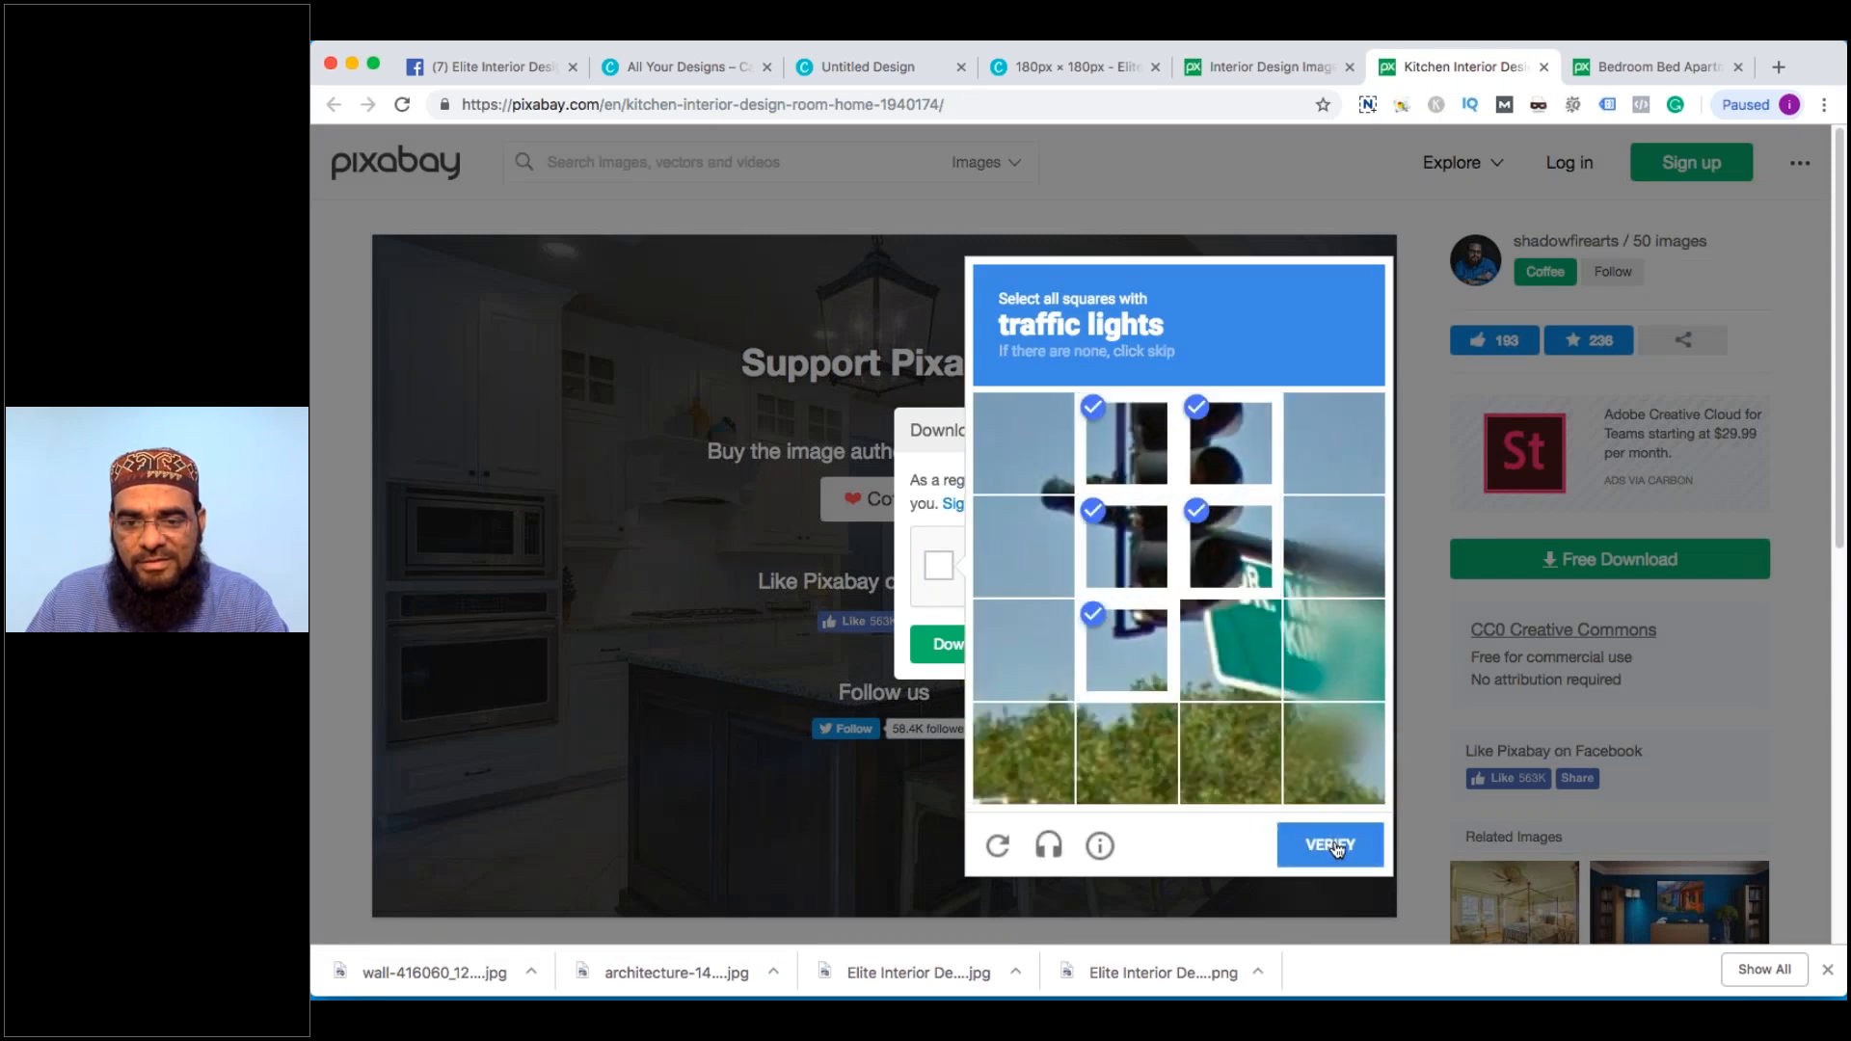
left_click(1331, 844)
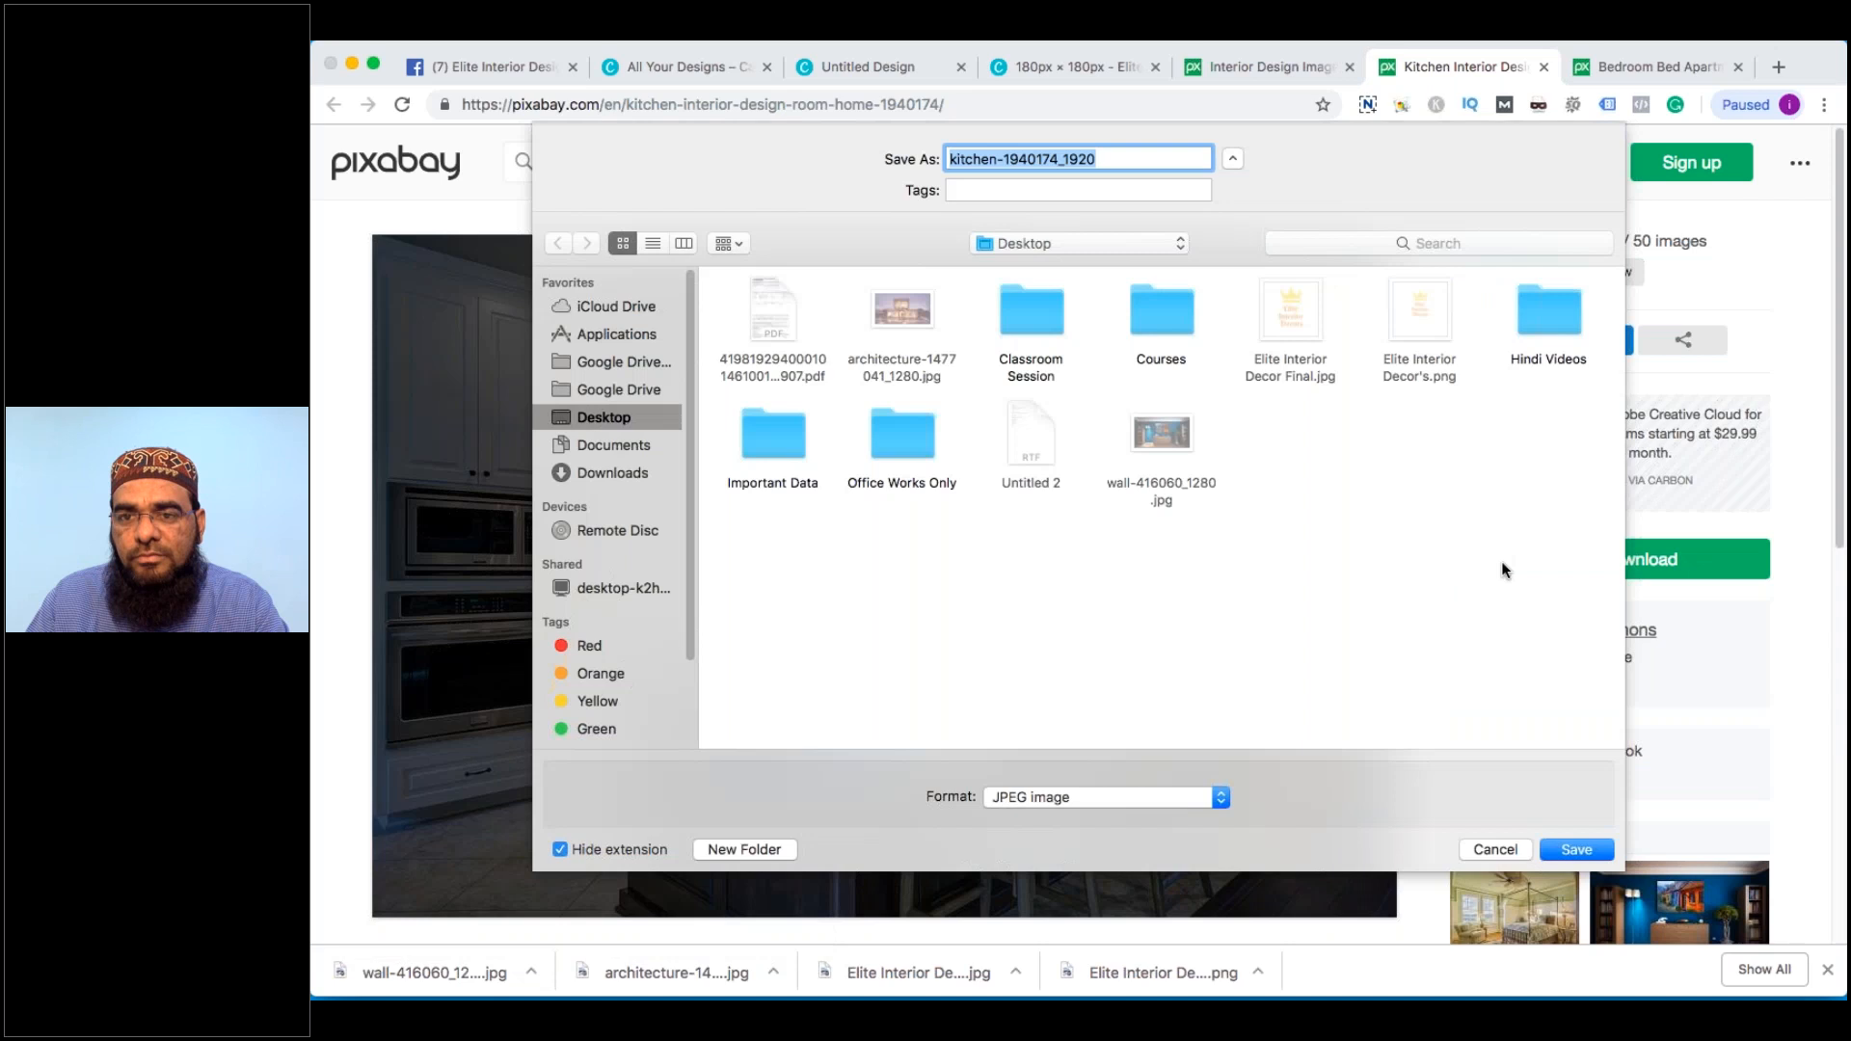
key("Return")
left_click(1545, 67)
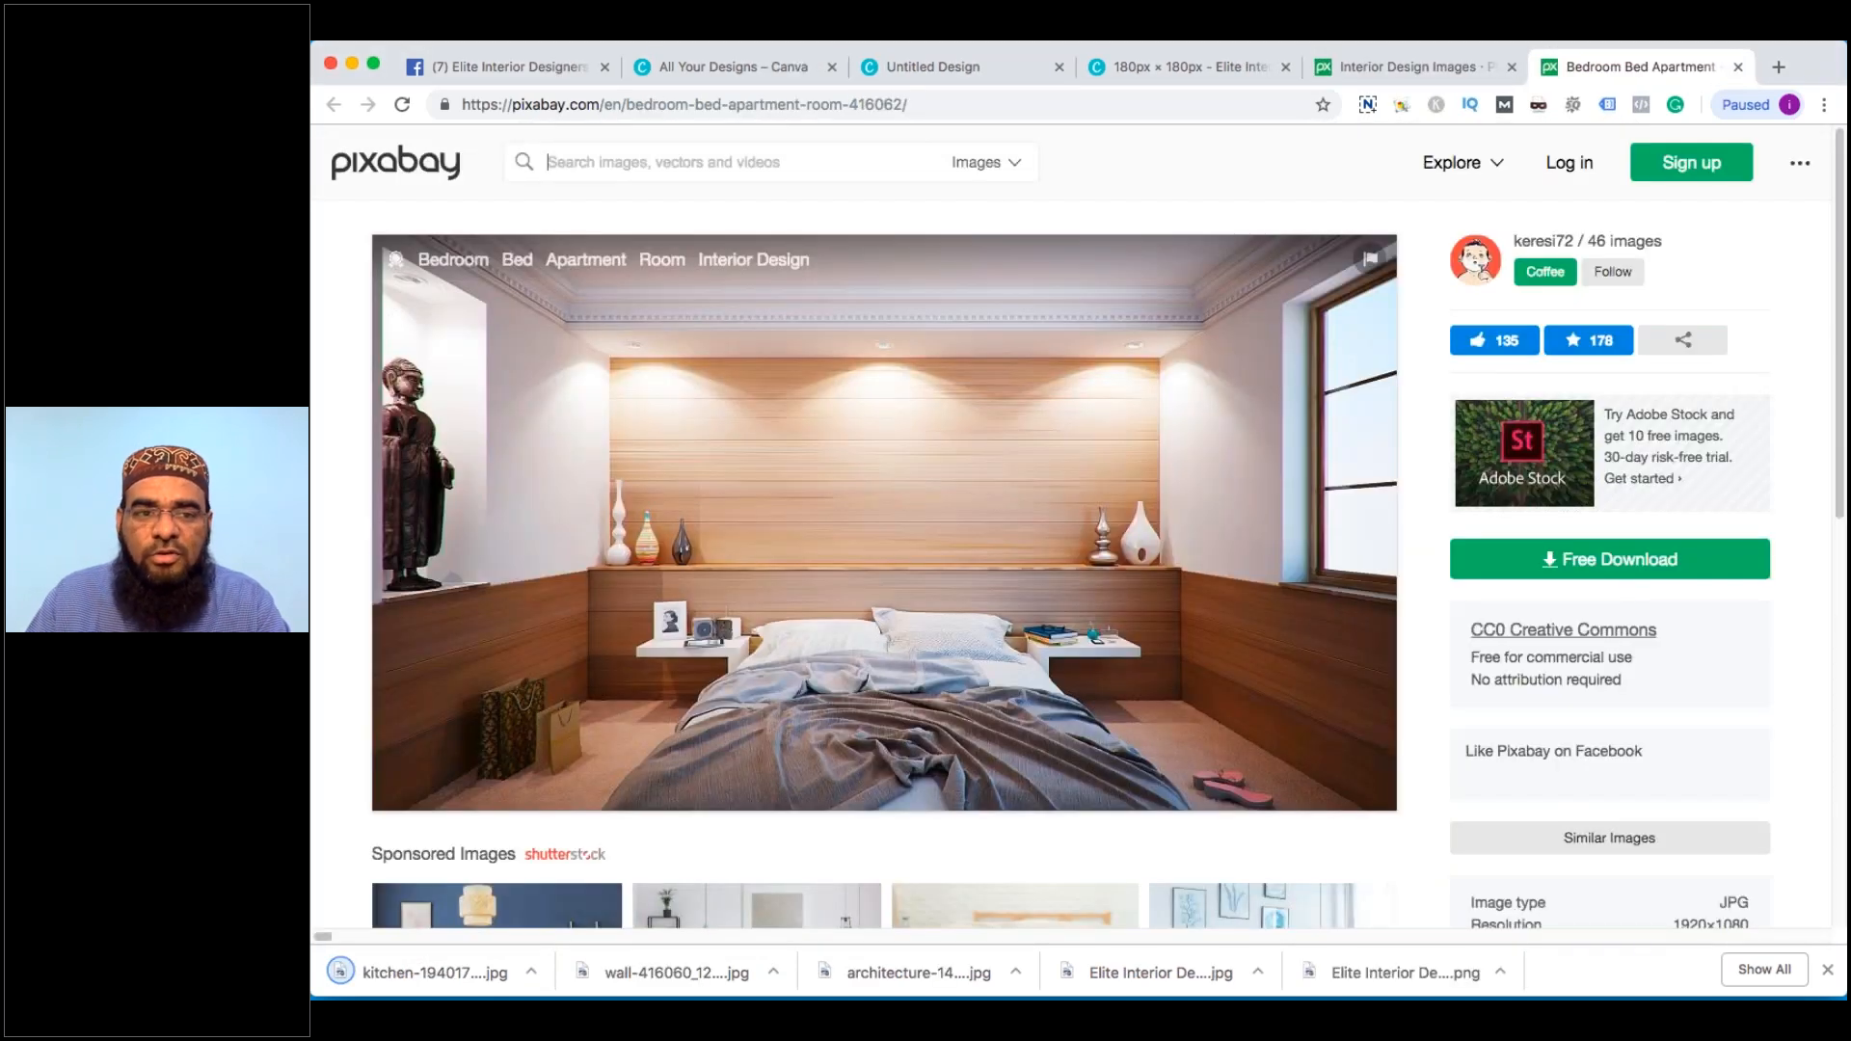
Search Pixabay for 'office interior' and browse the 247 free image results
type("office inte")
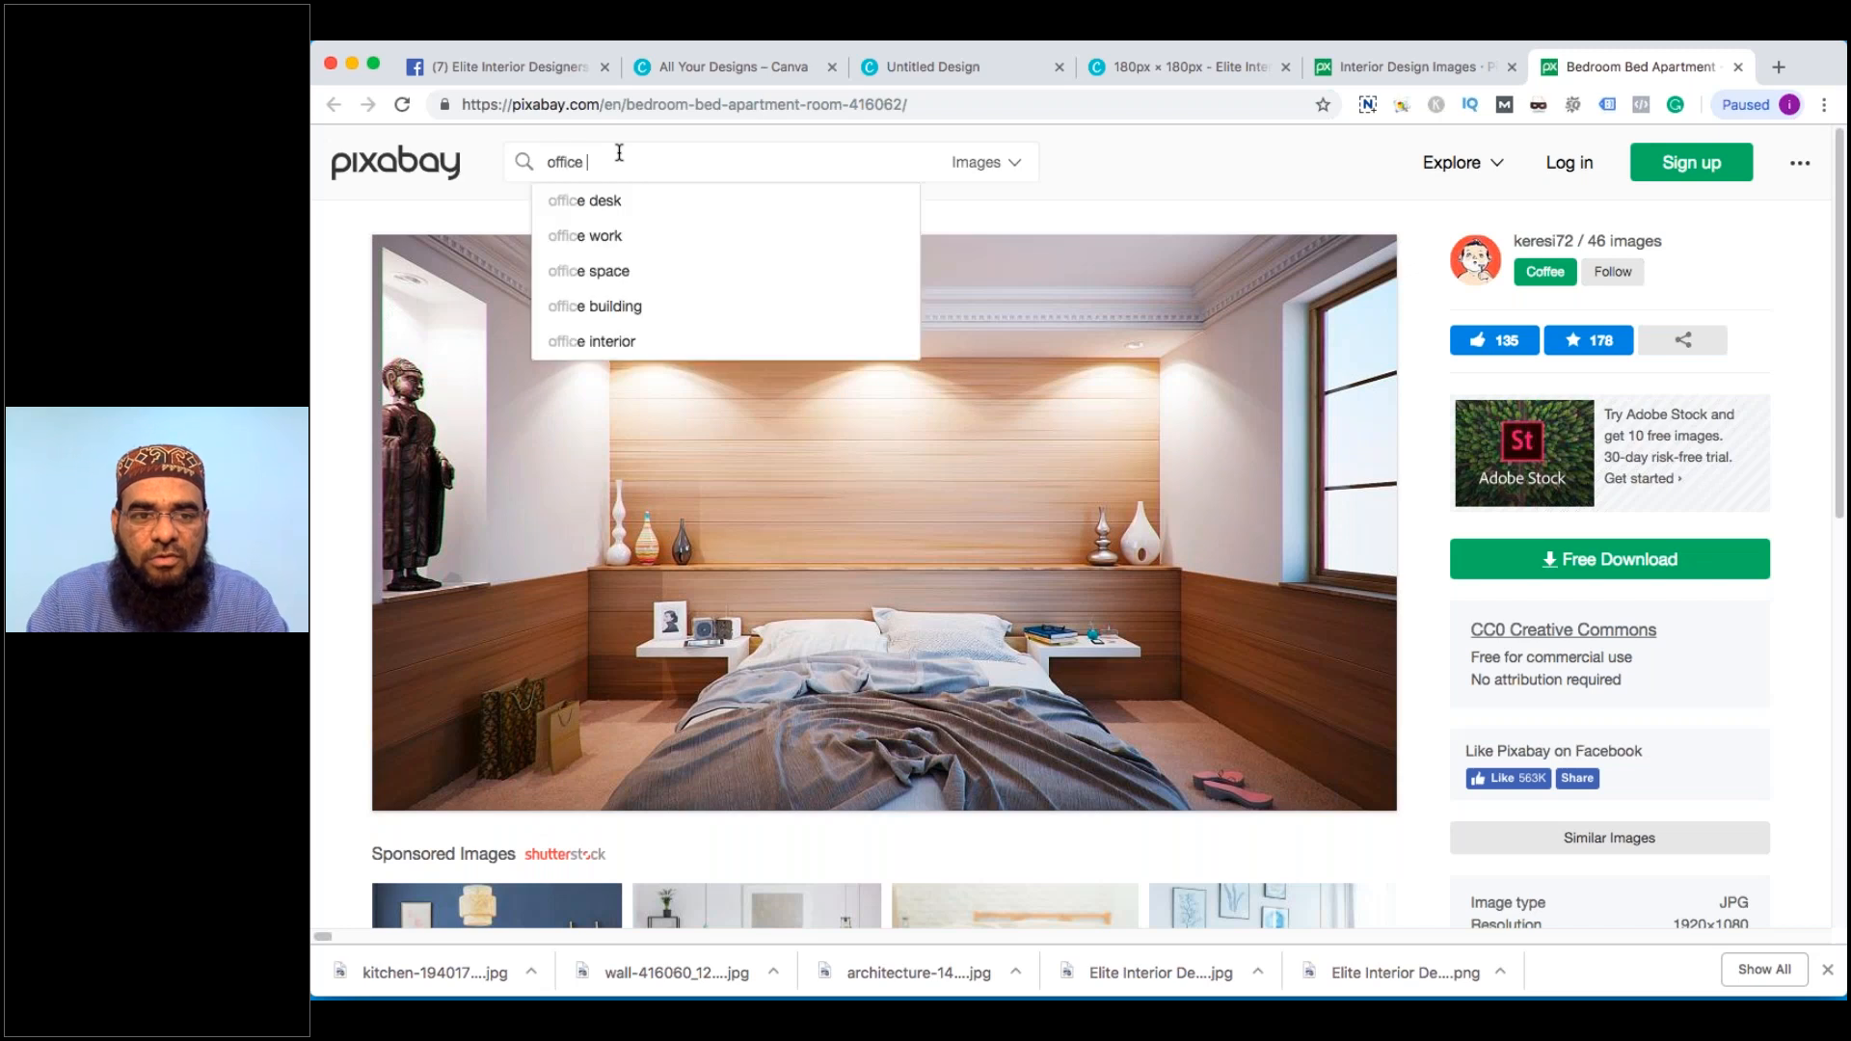
type("rior")
key("Return")
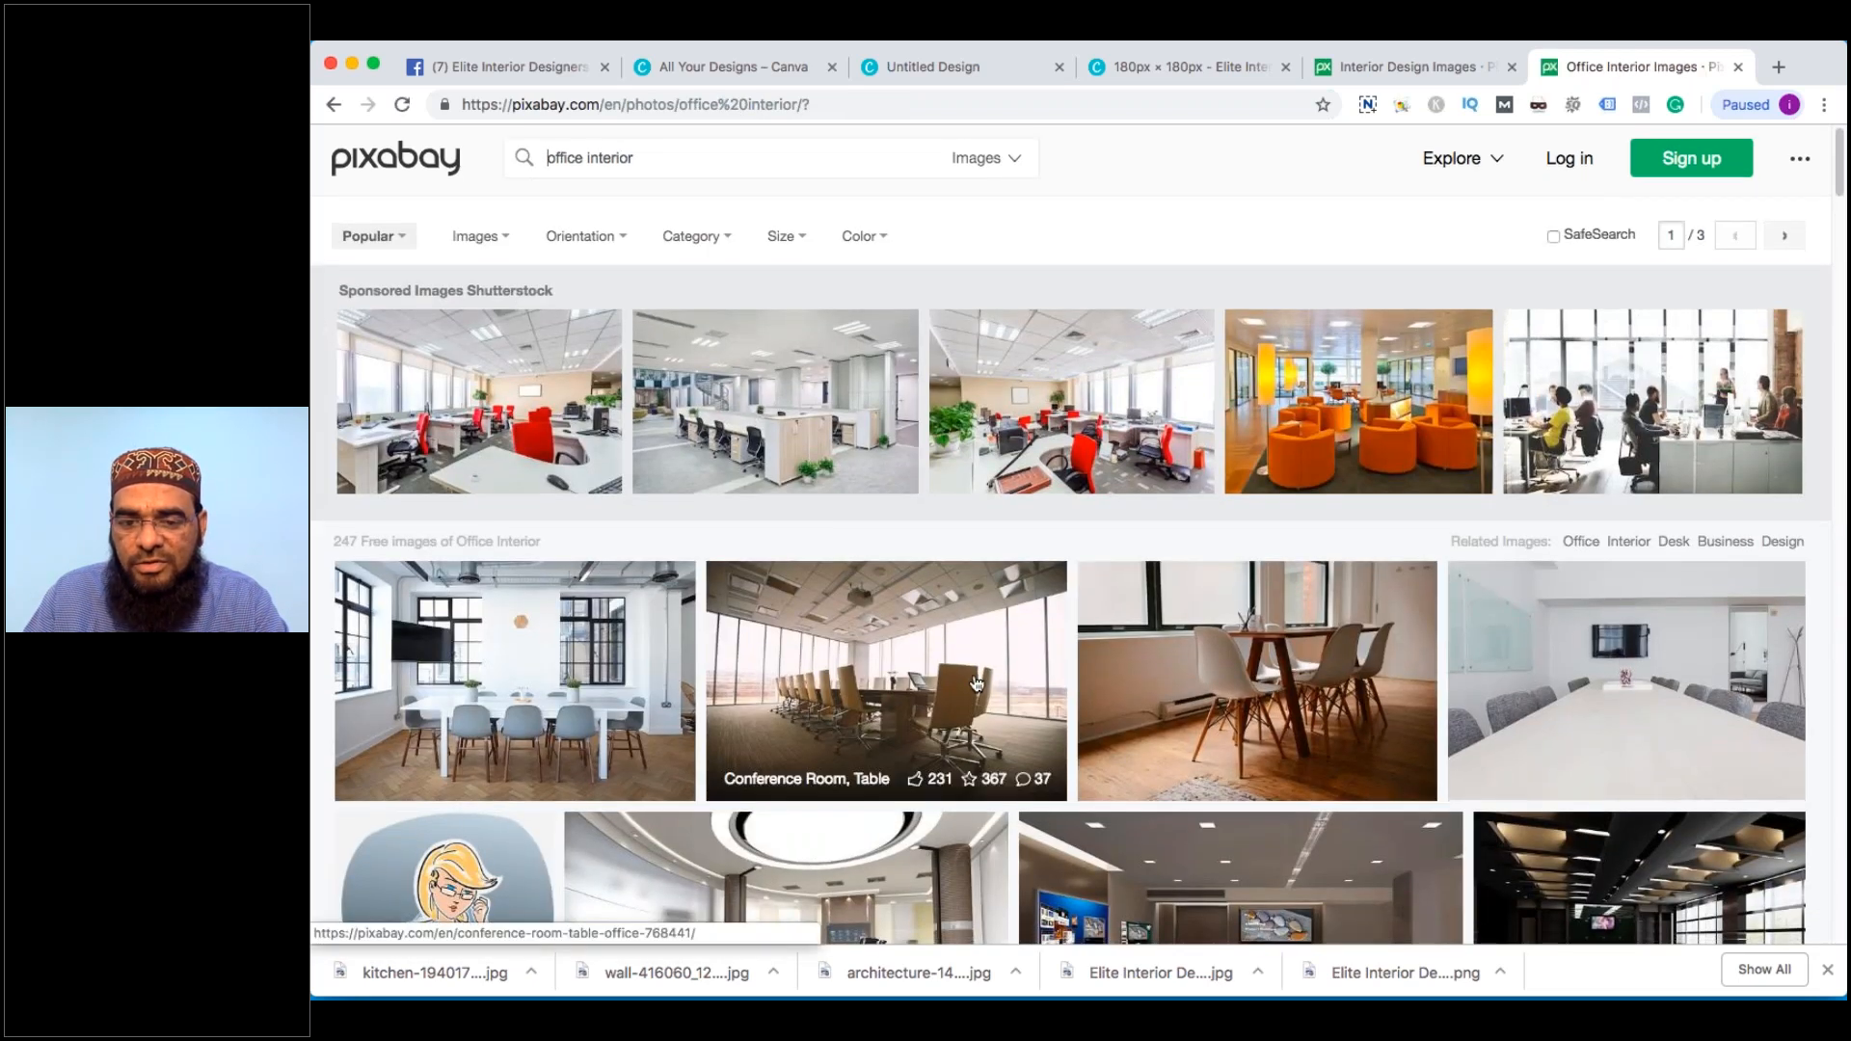
scroll(977, 684, "down", 3)
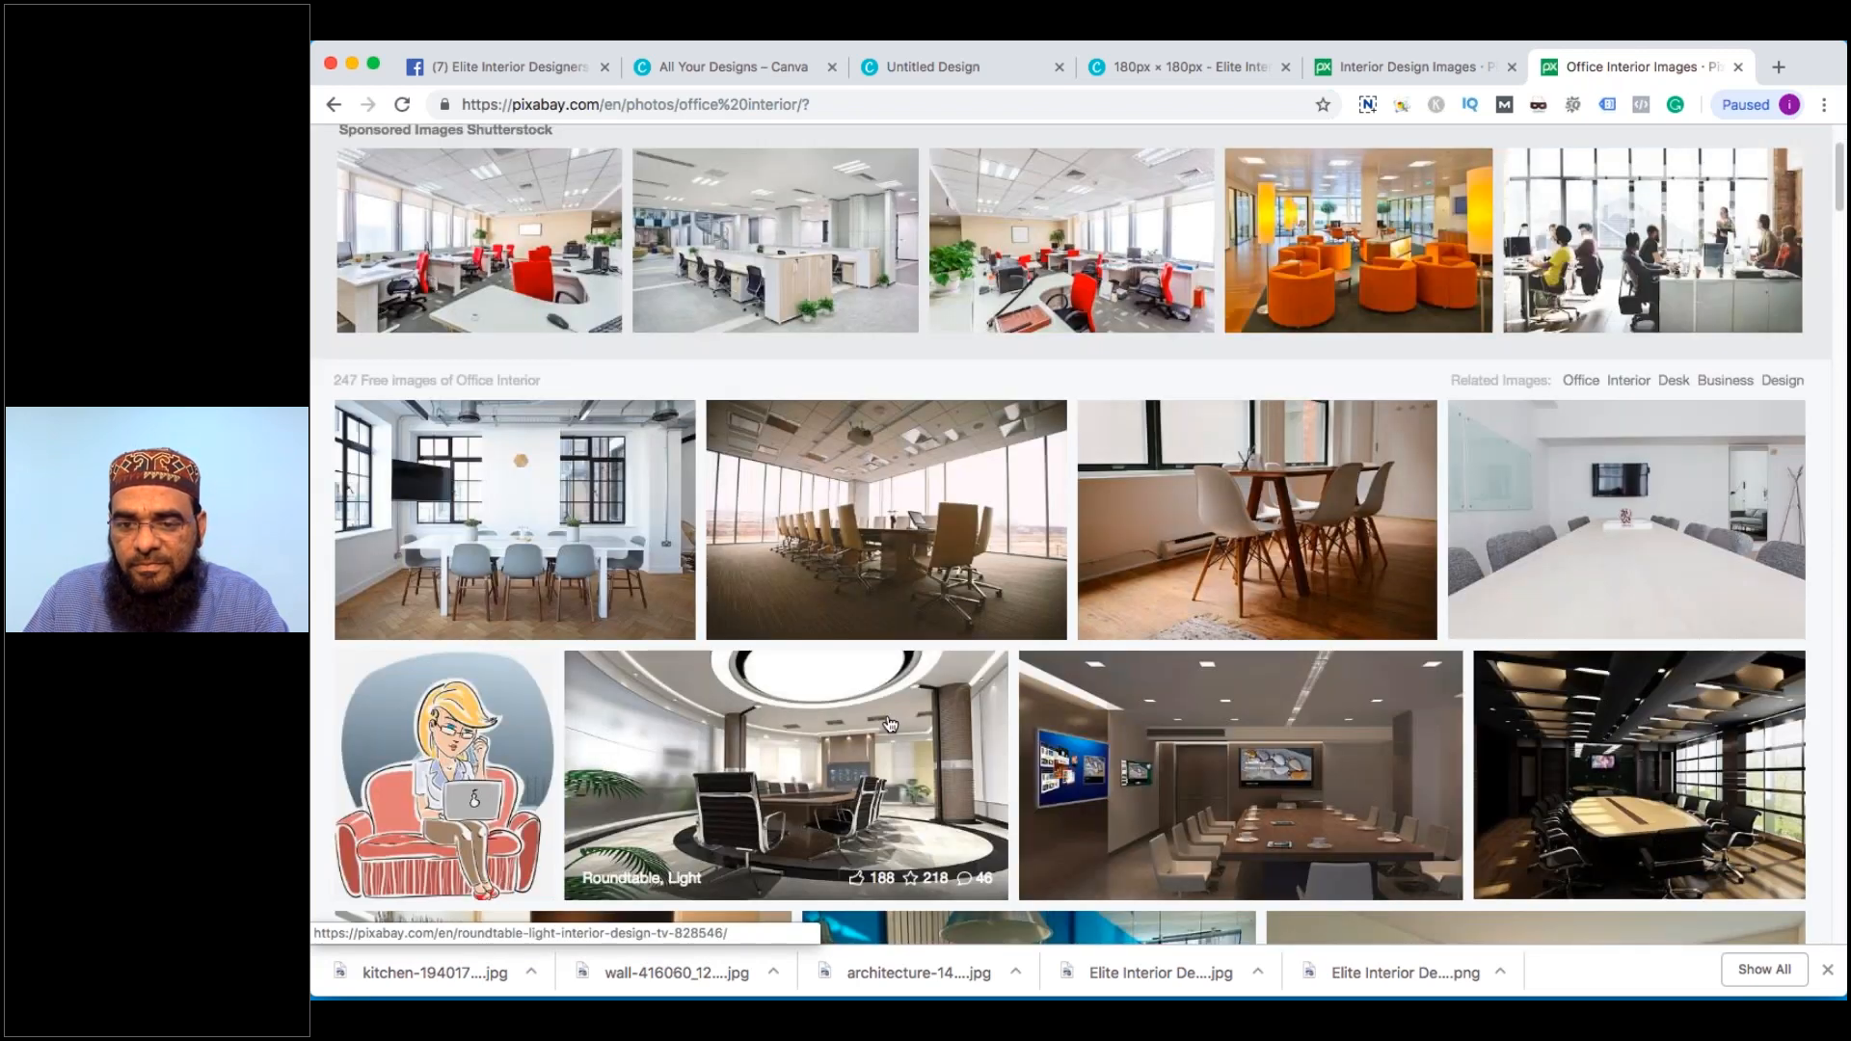
scroll(889, 724, "down", 6)
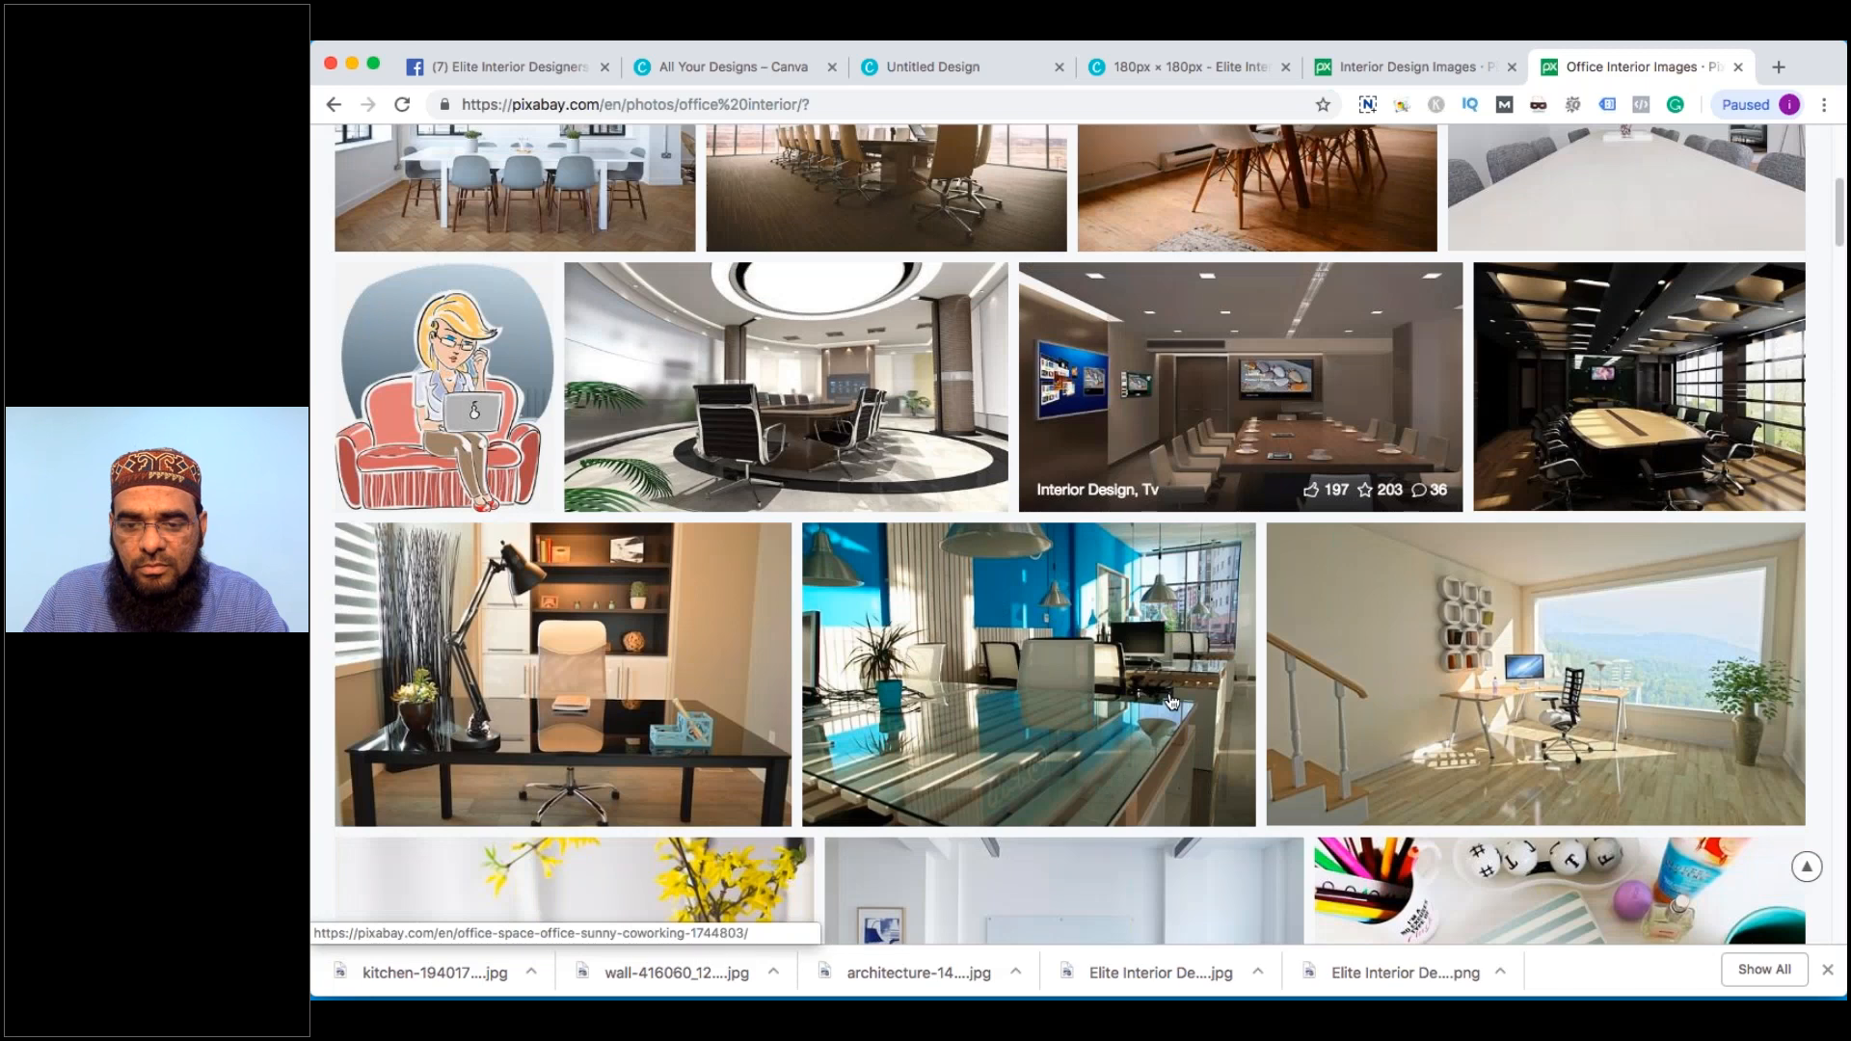
scroll(1530, 591, "down", 1)
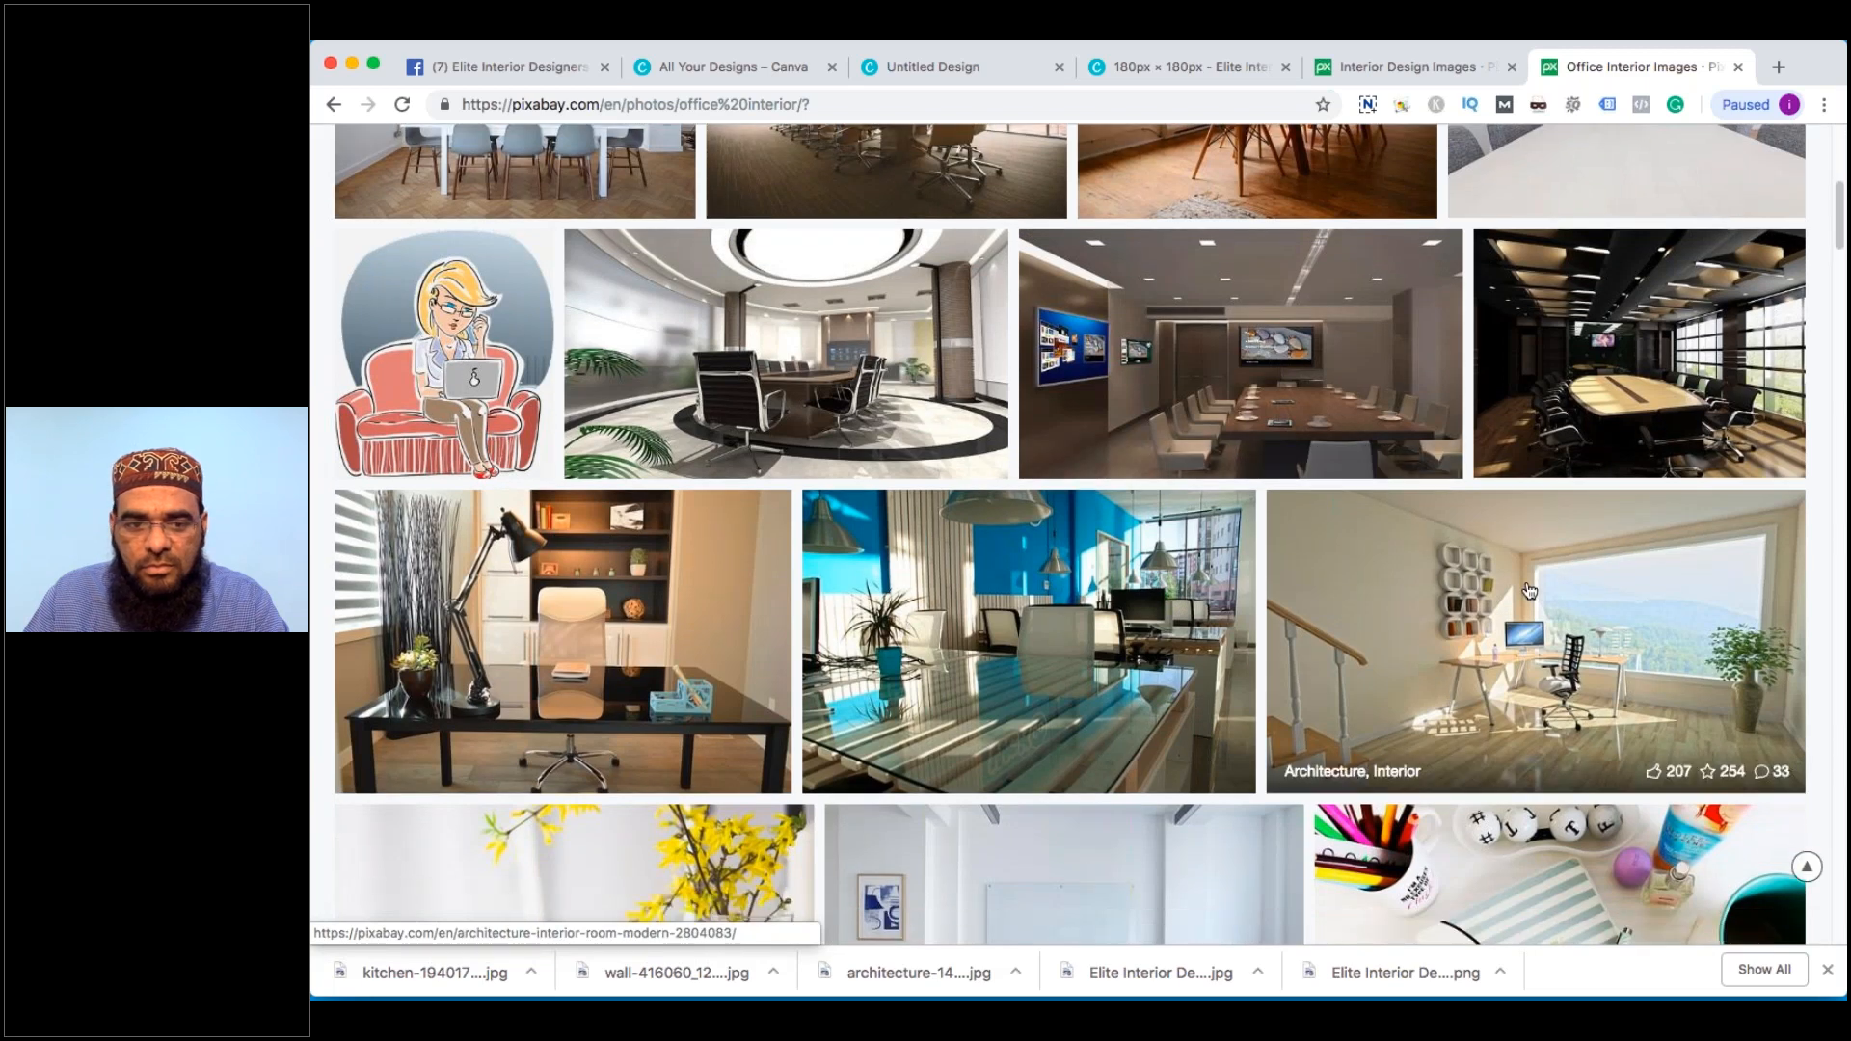
scroll(1530, 591, "down", 10)
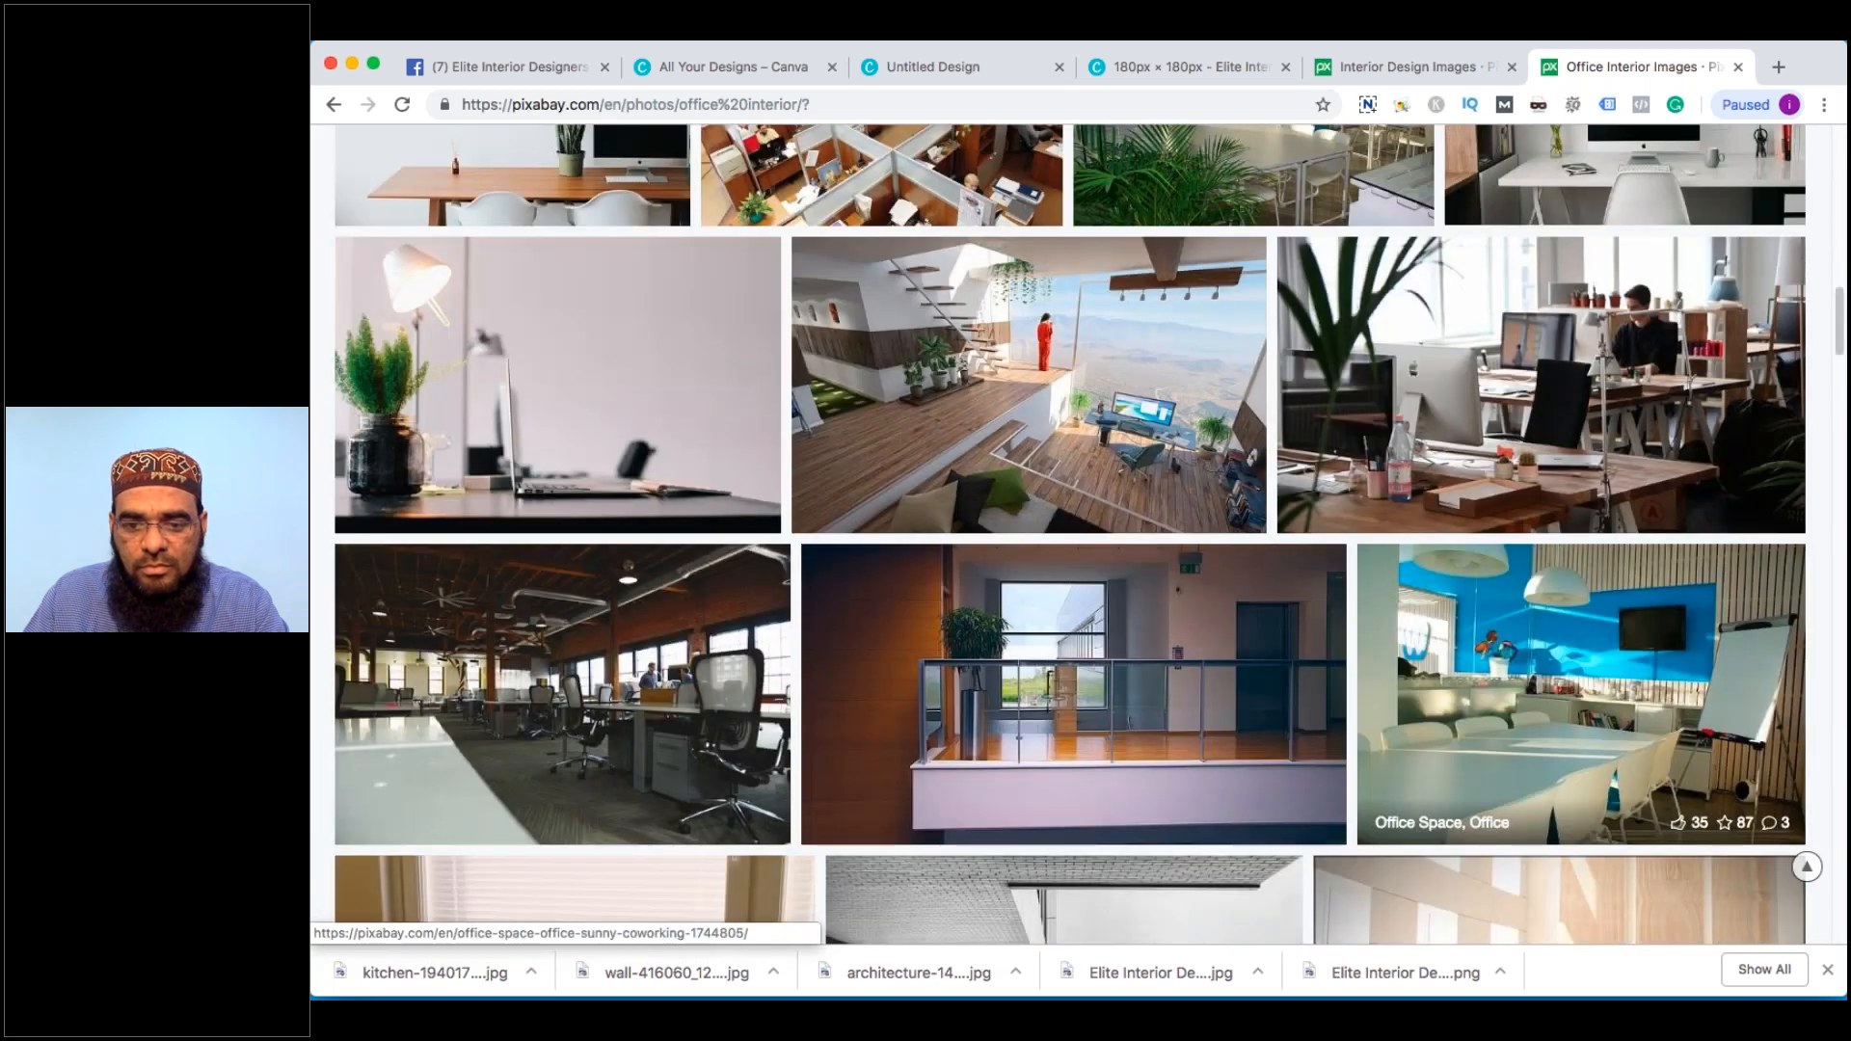
scroll(1579, 711, "down", 10)
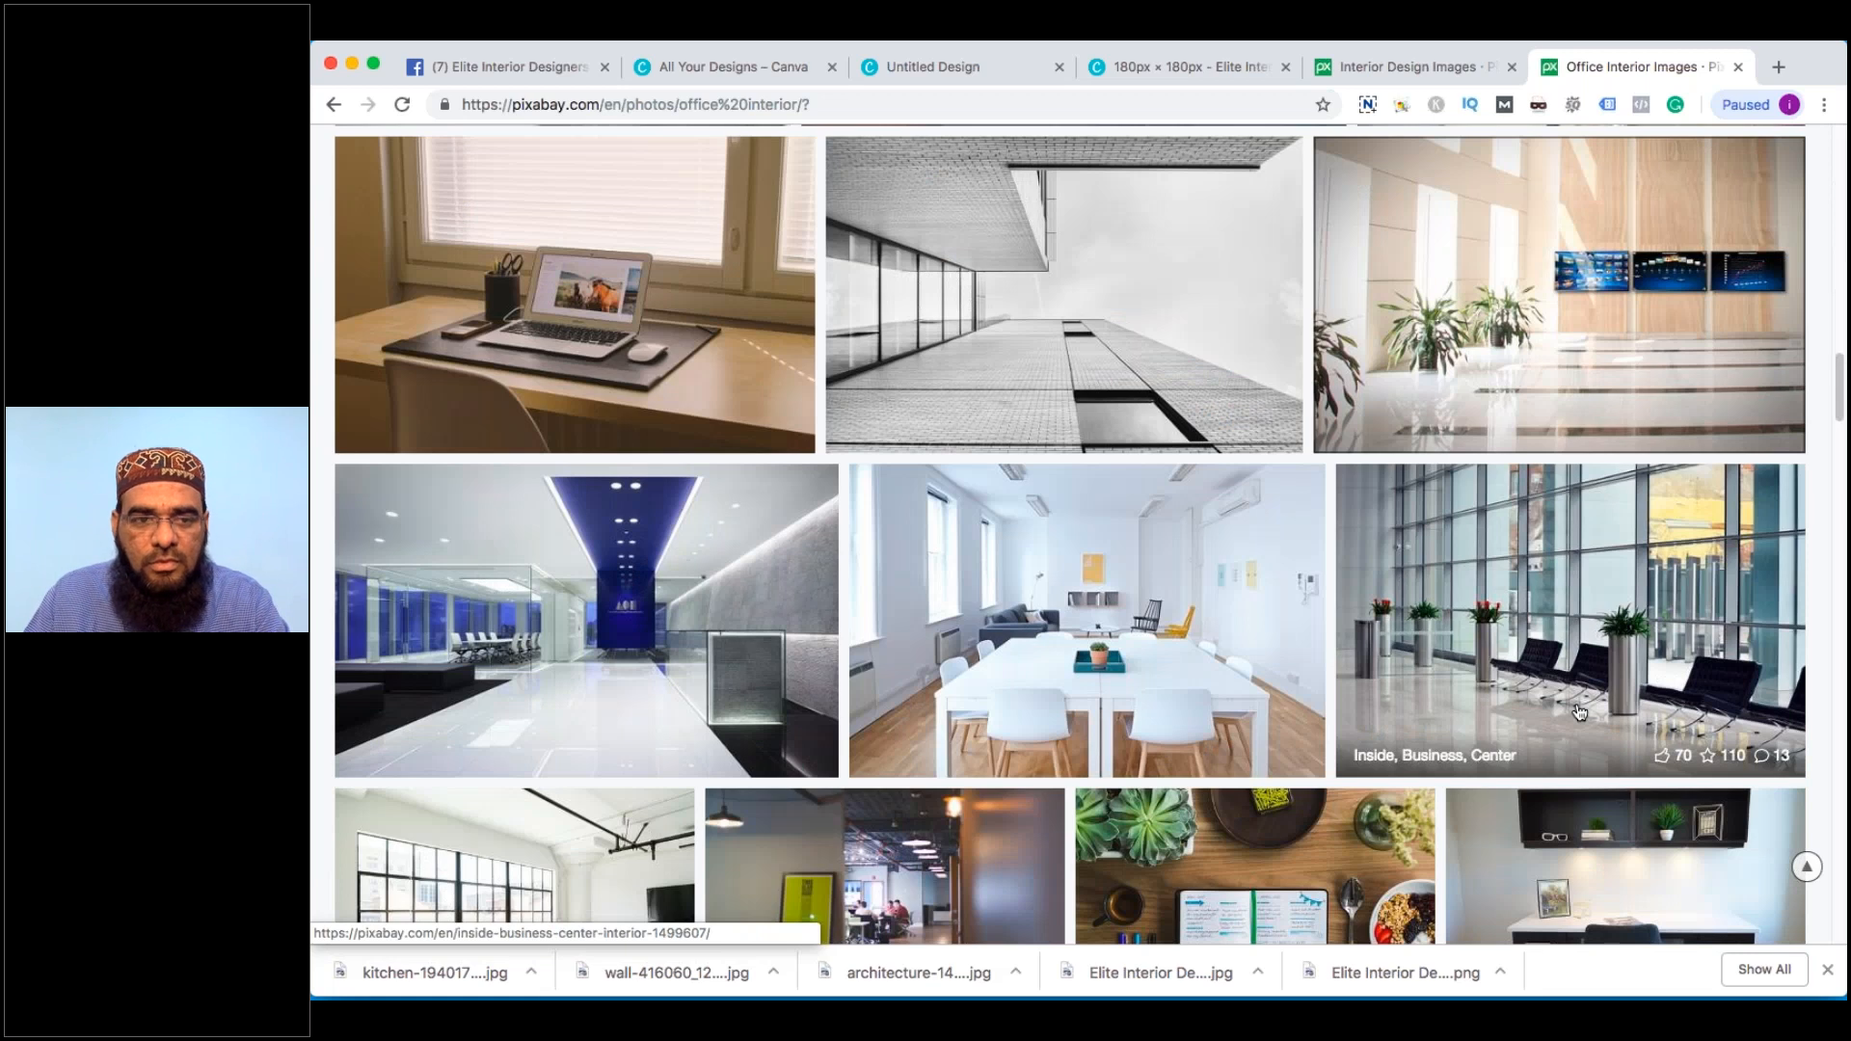
scroll(1579, 712, "up", 20)
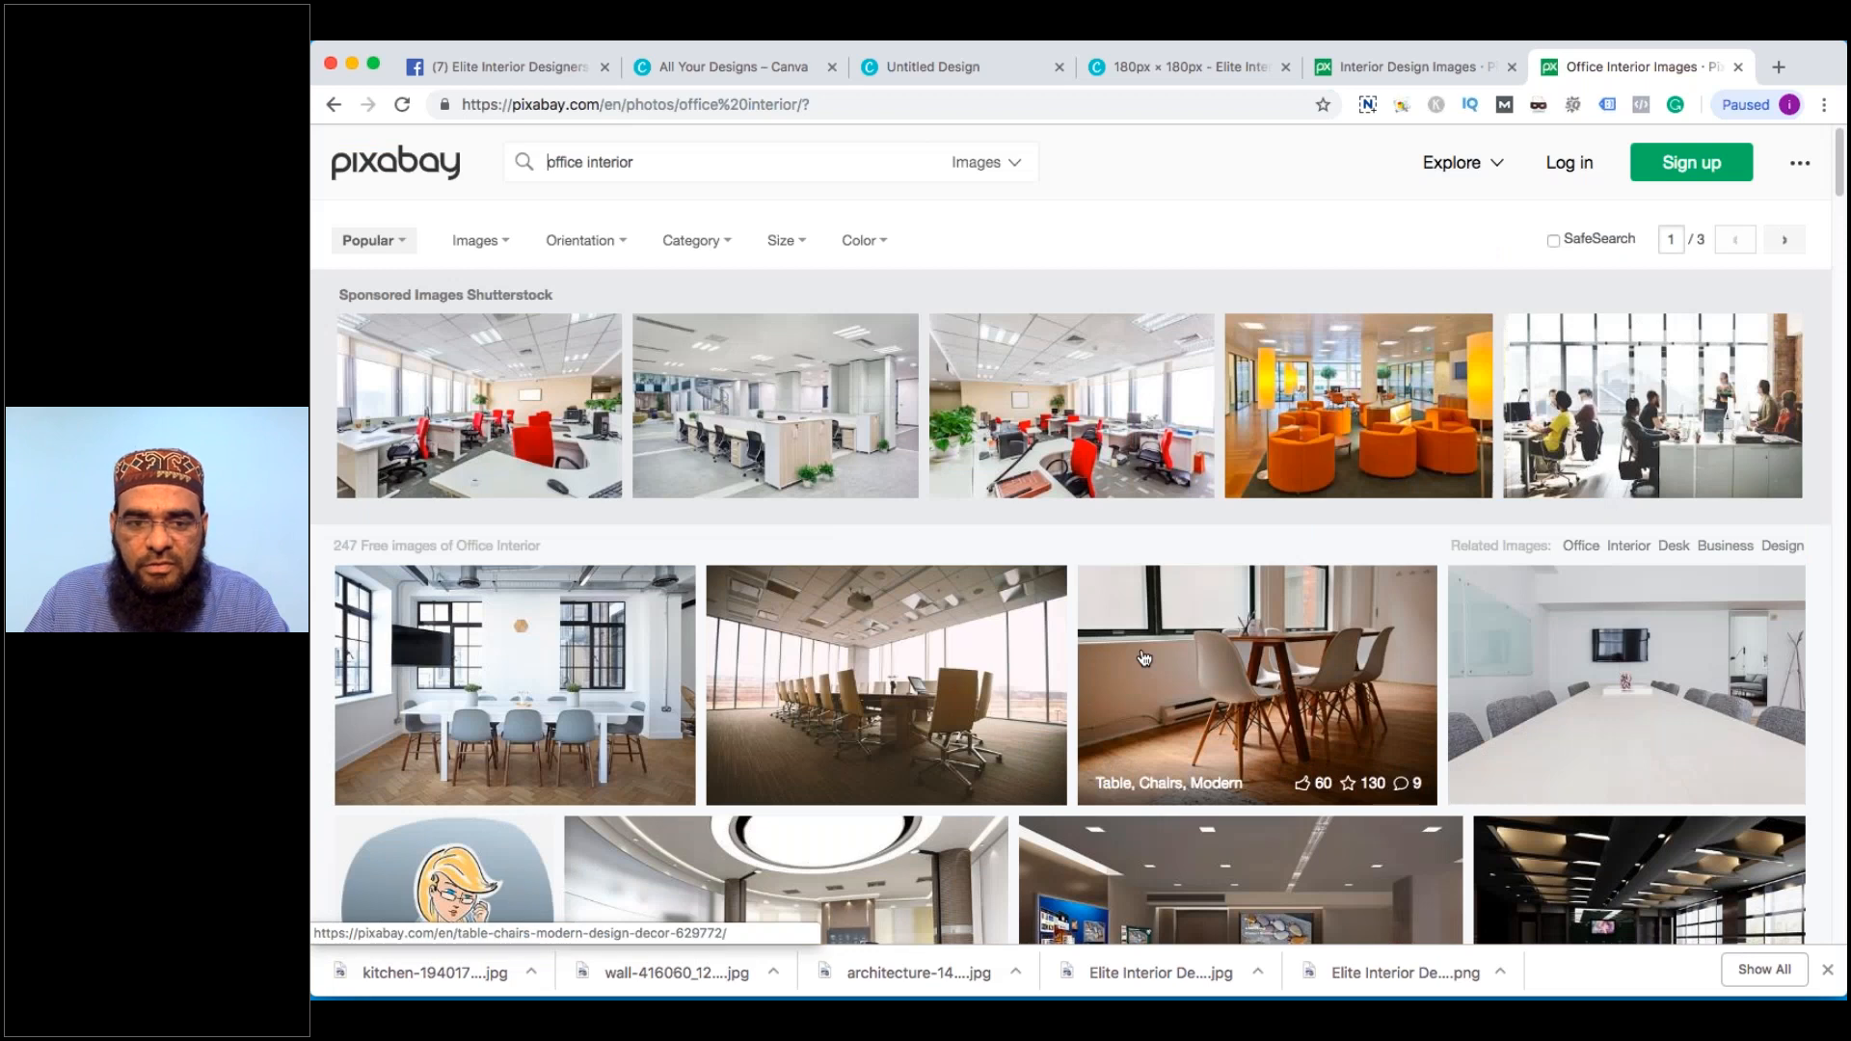
scroll(1535, 680, "down", 6)
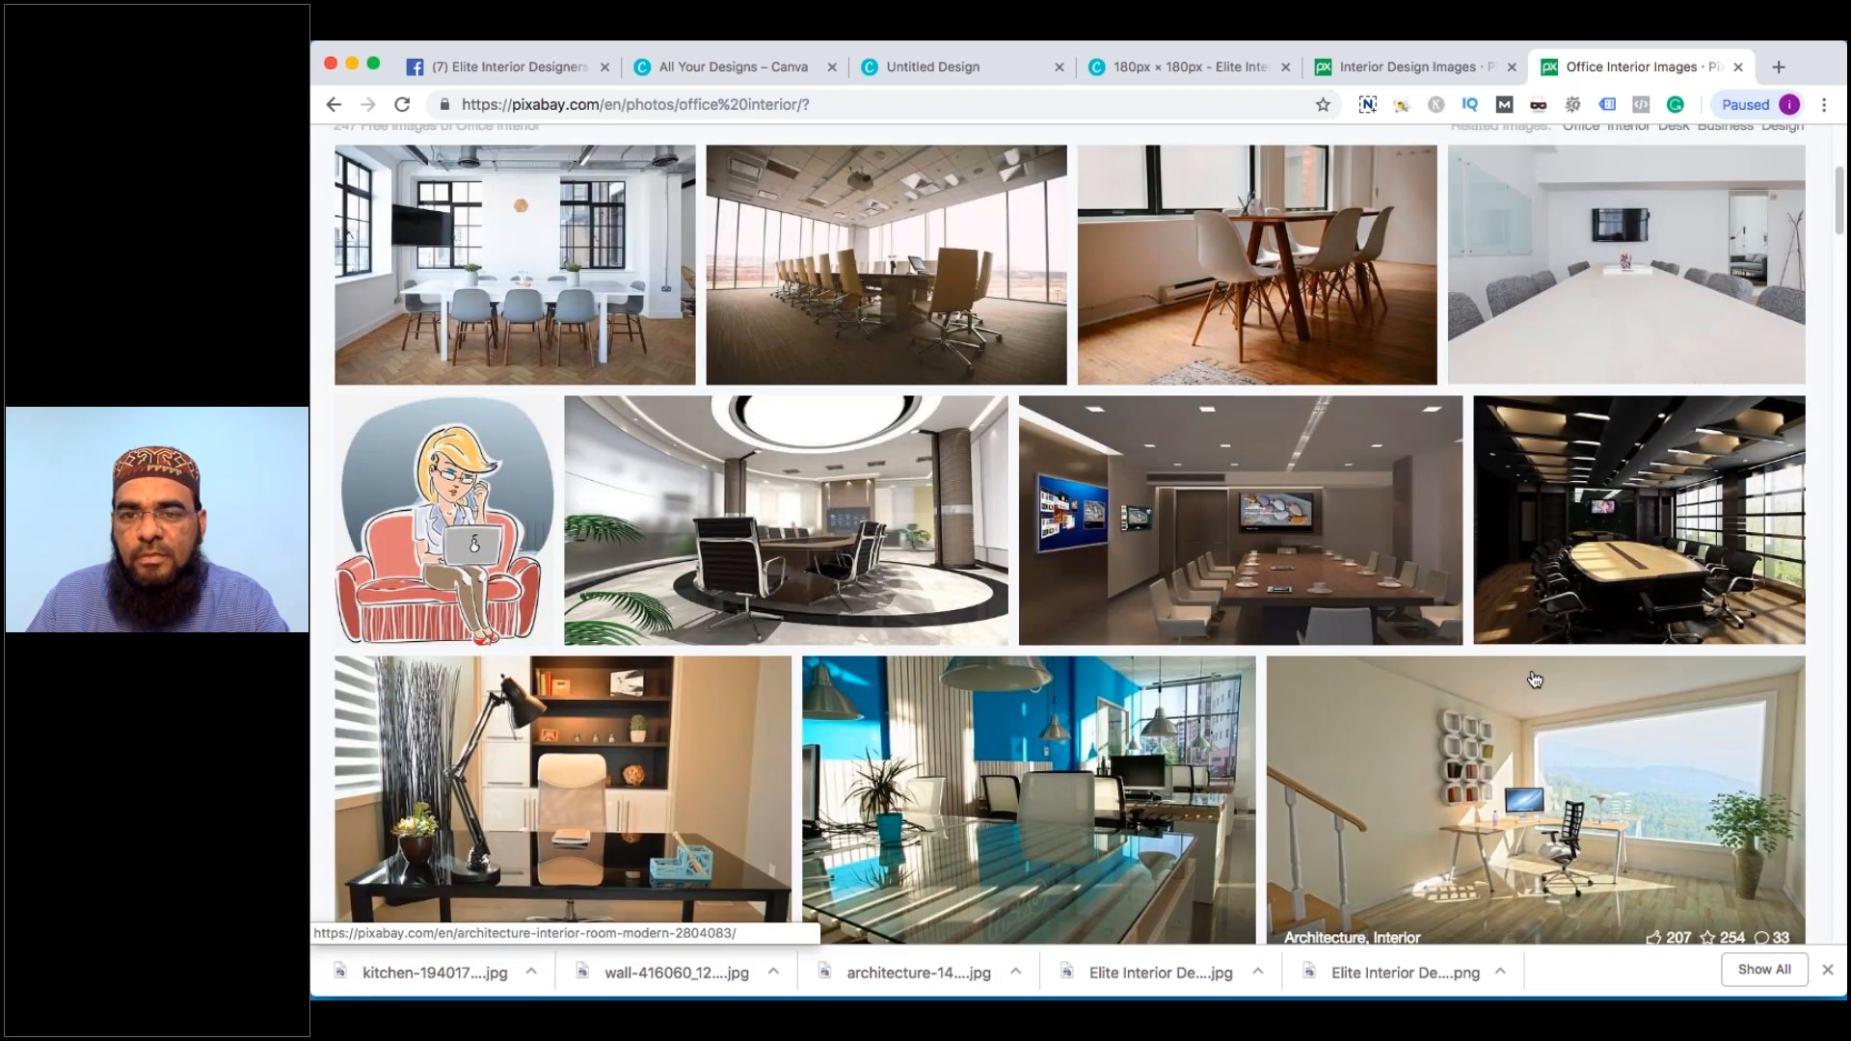
Open the multi-screen conference room photo in a new tab, view it, and close the Adobe Stock ad
right_click(879, 489)
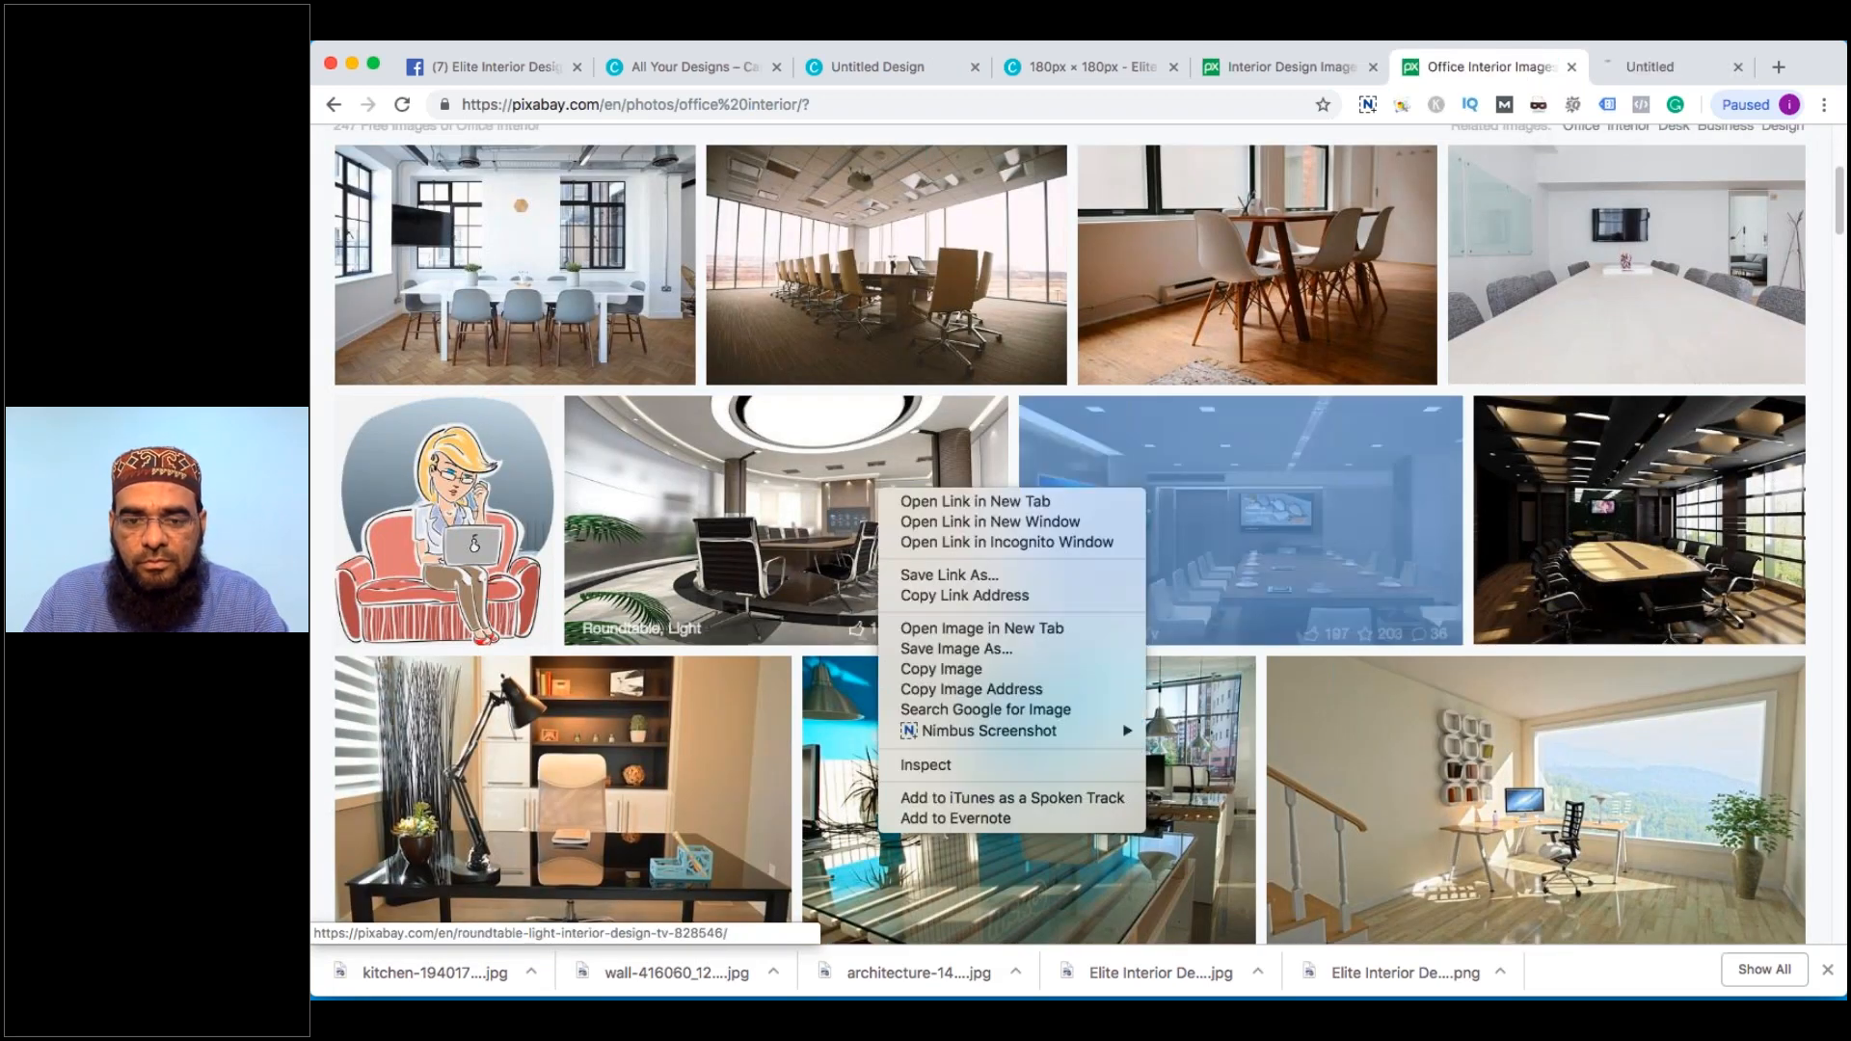
left_click(975, 501)
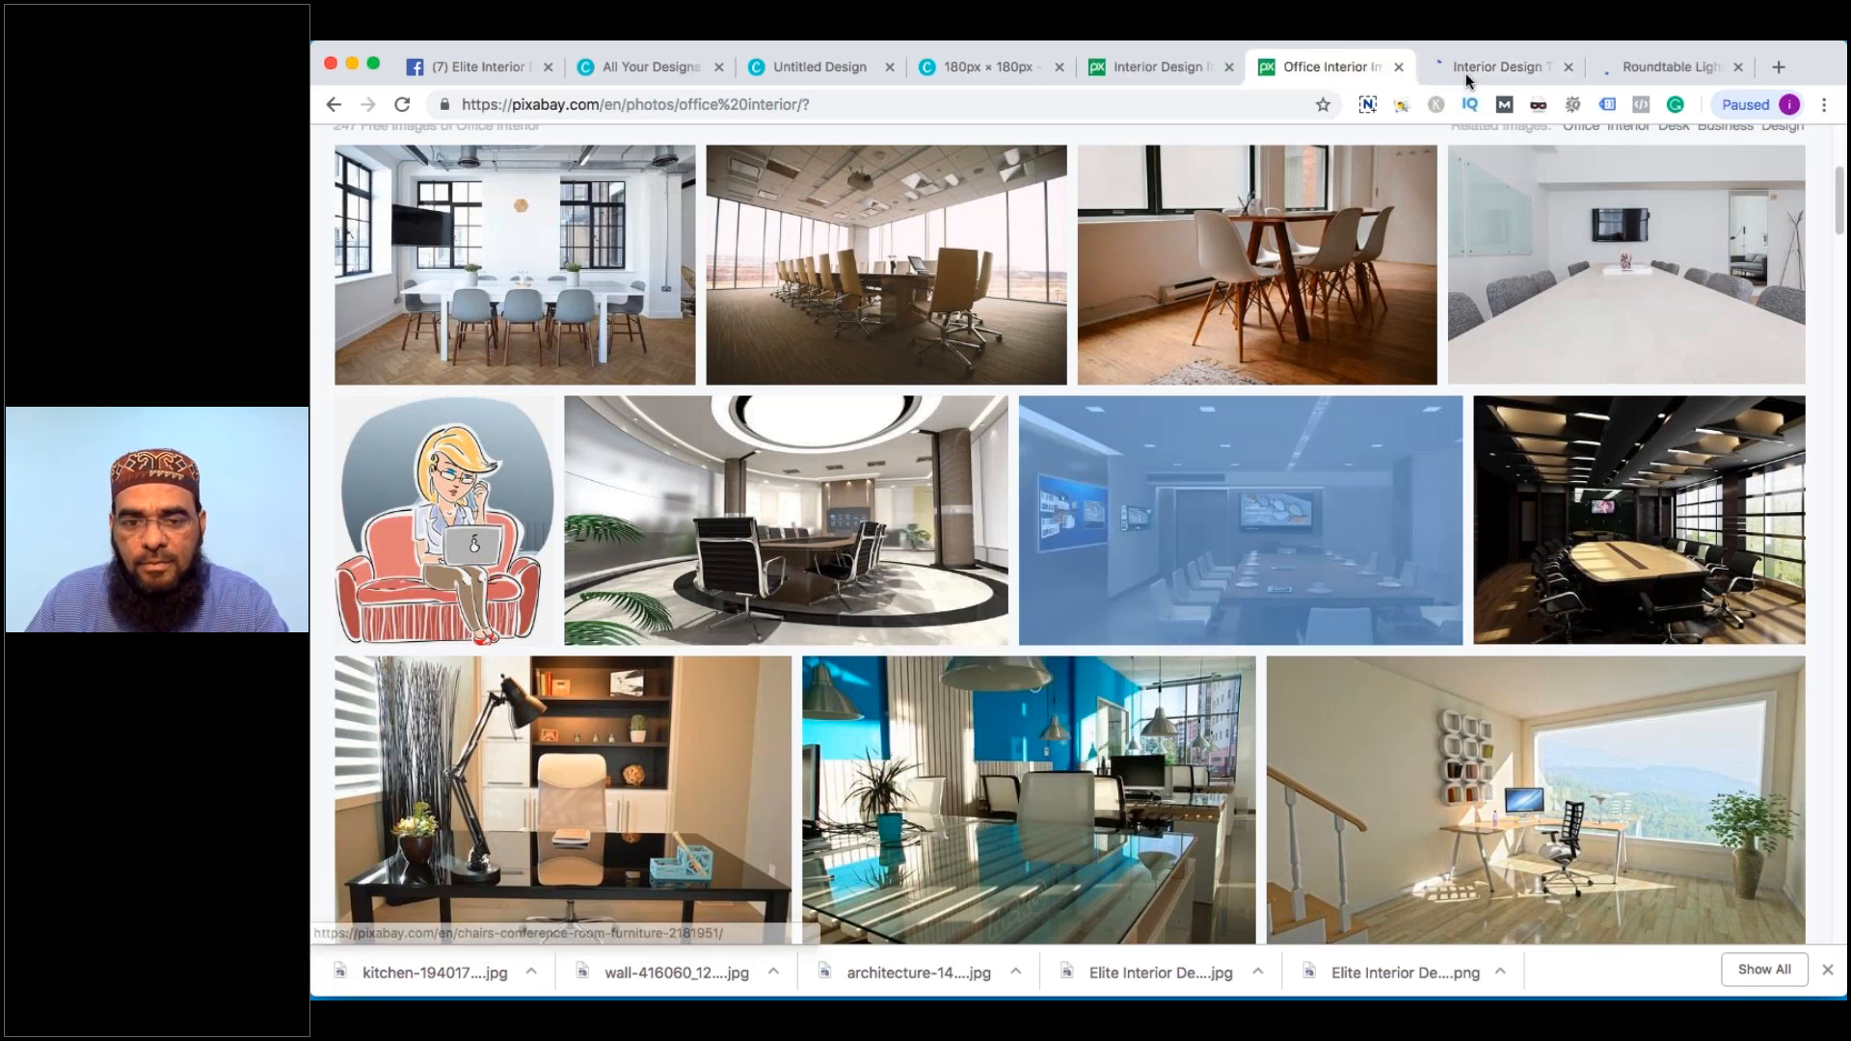
left_click(1465, 72)
left_click(1137, 540)
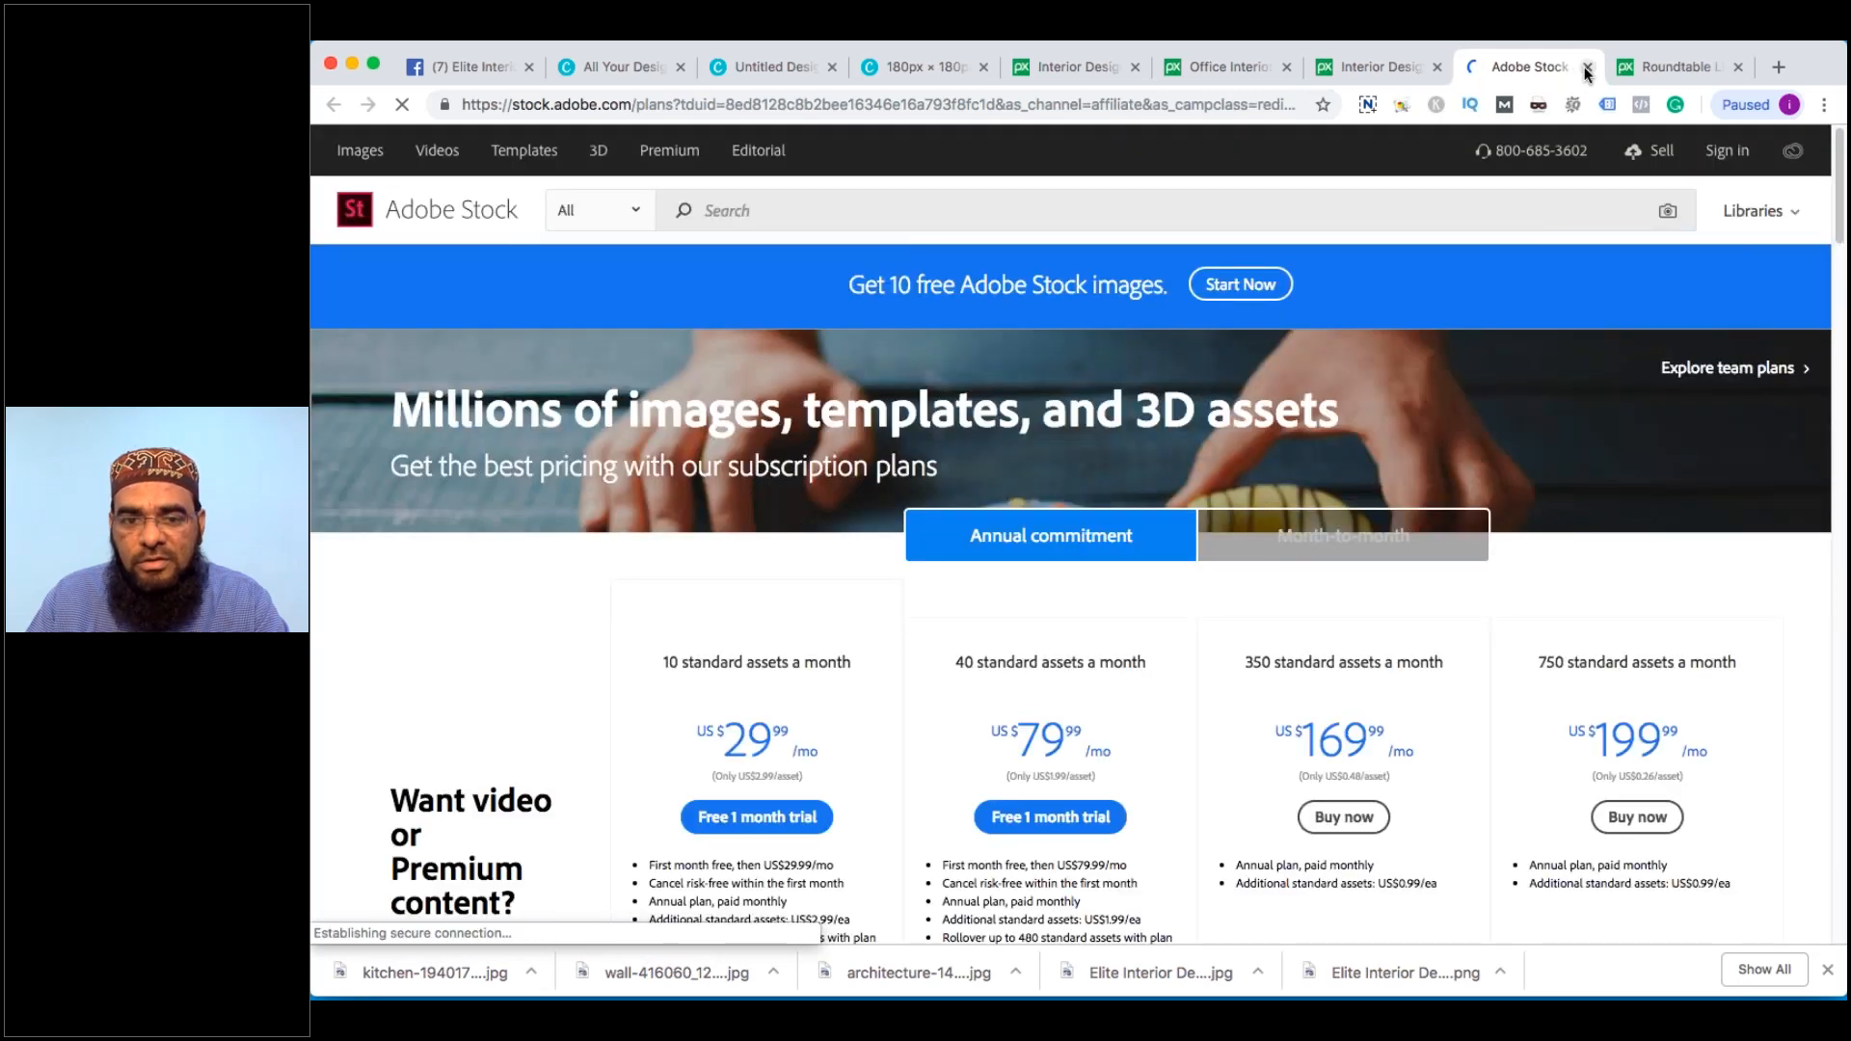
left_click(1586, 68)
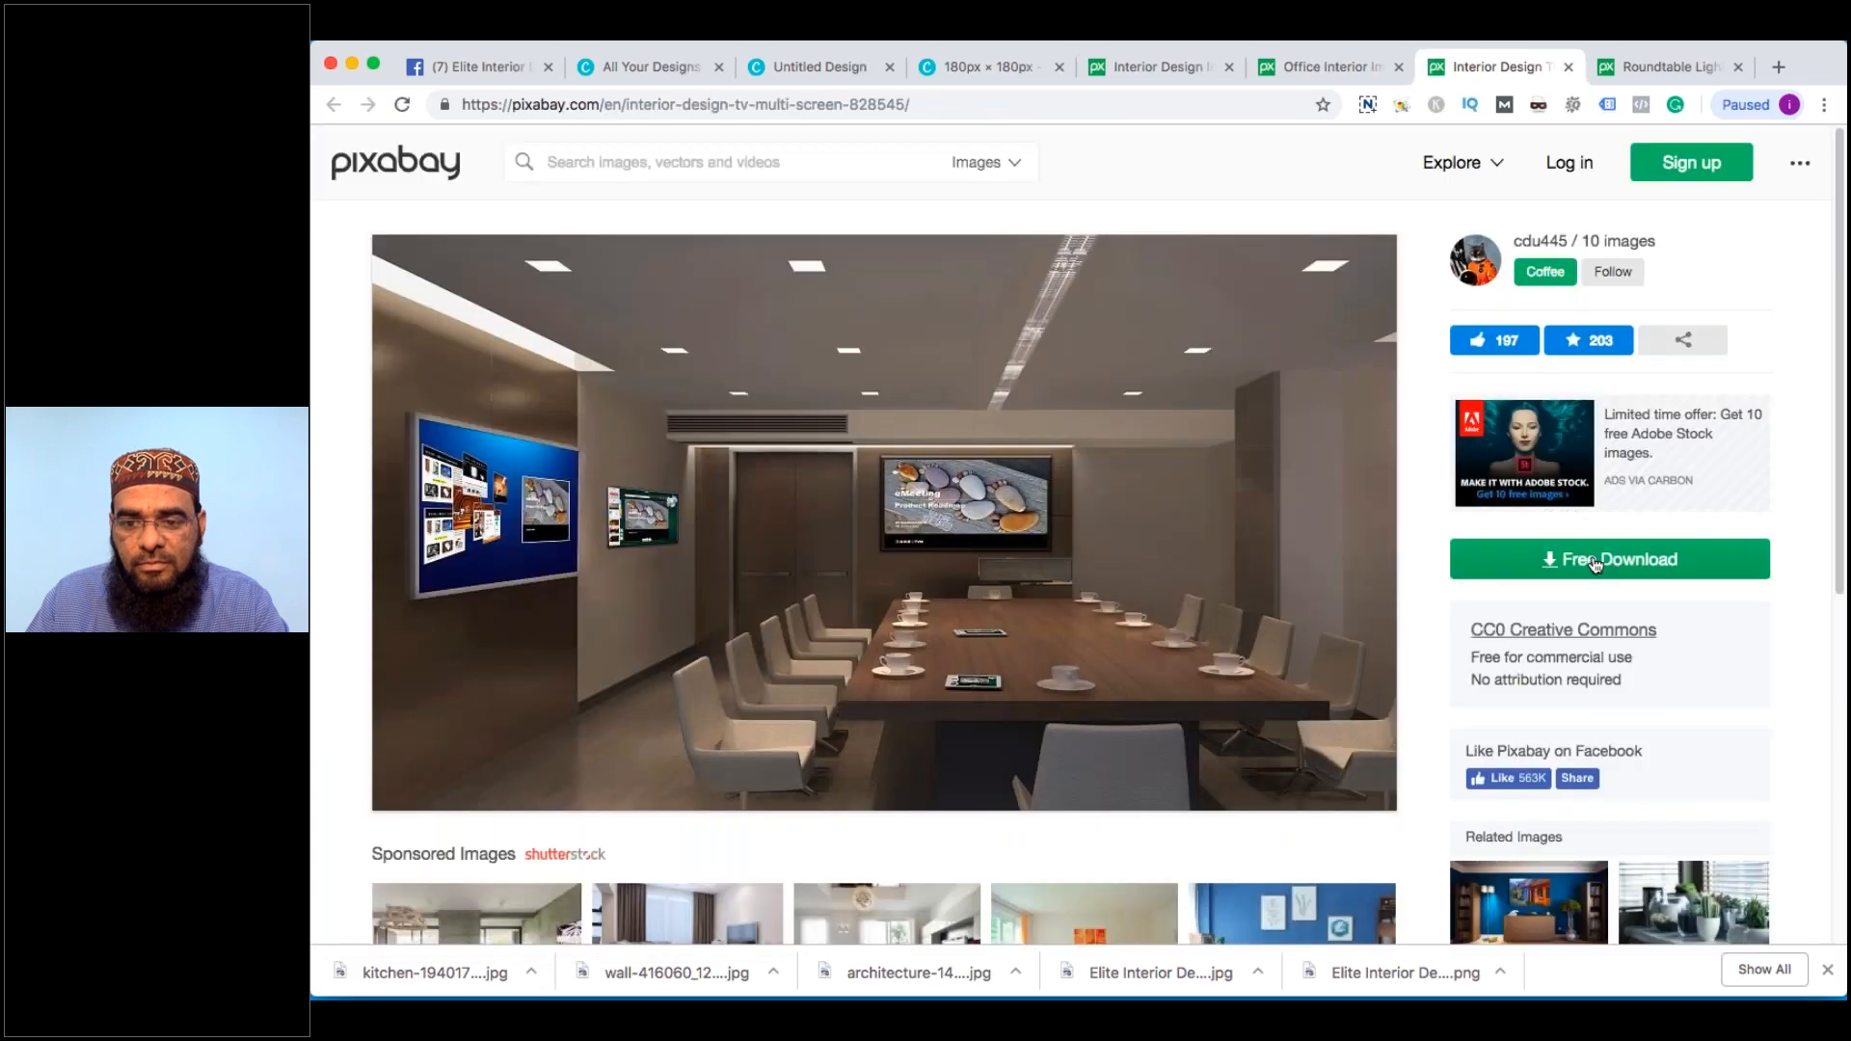
Download the 1280×720 conference room photo to the Desktop, passing the bridge captcha, and close its tab
left_click(1596, 562)
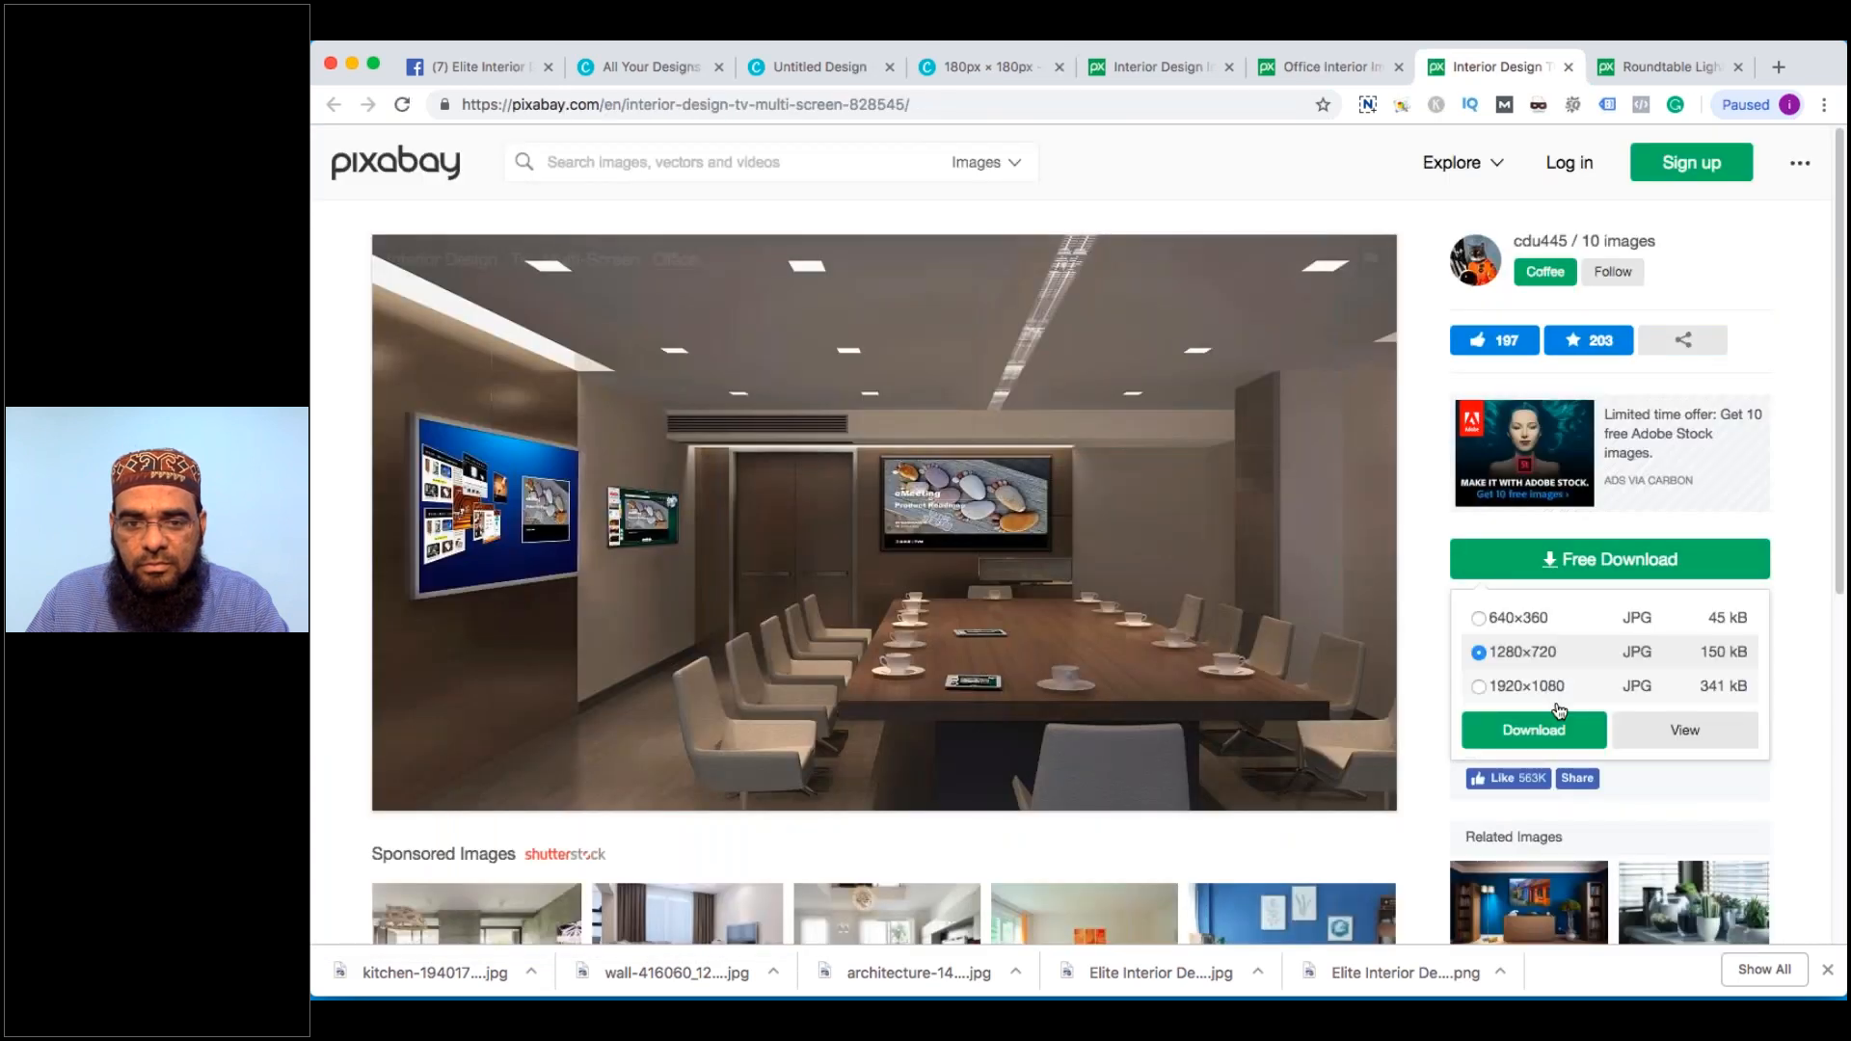
left_click(1555, 723)
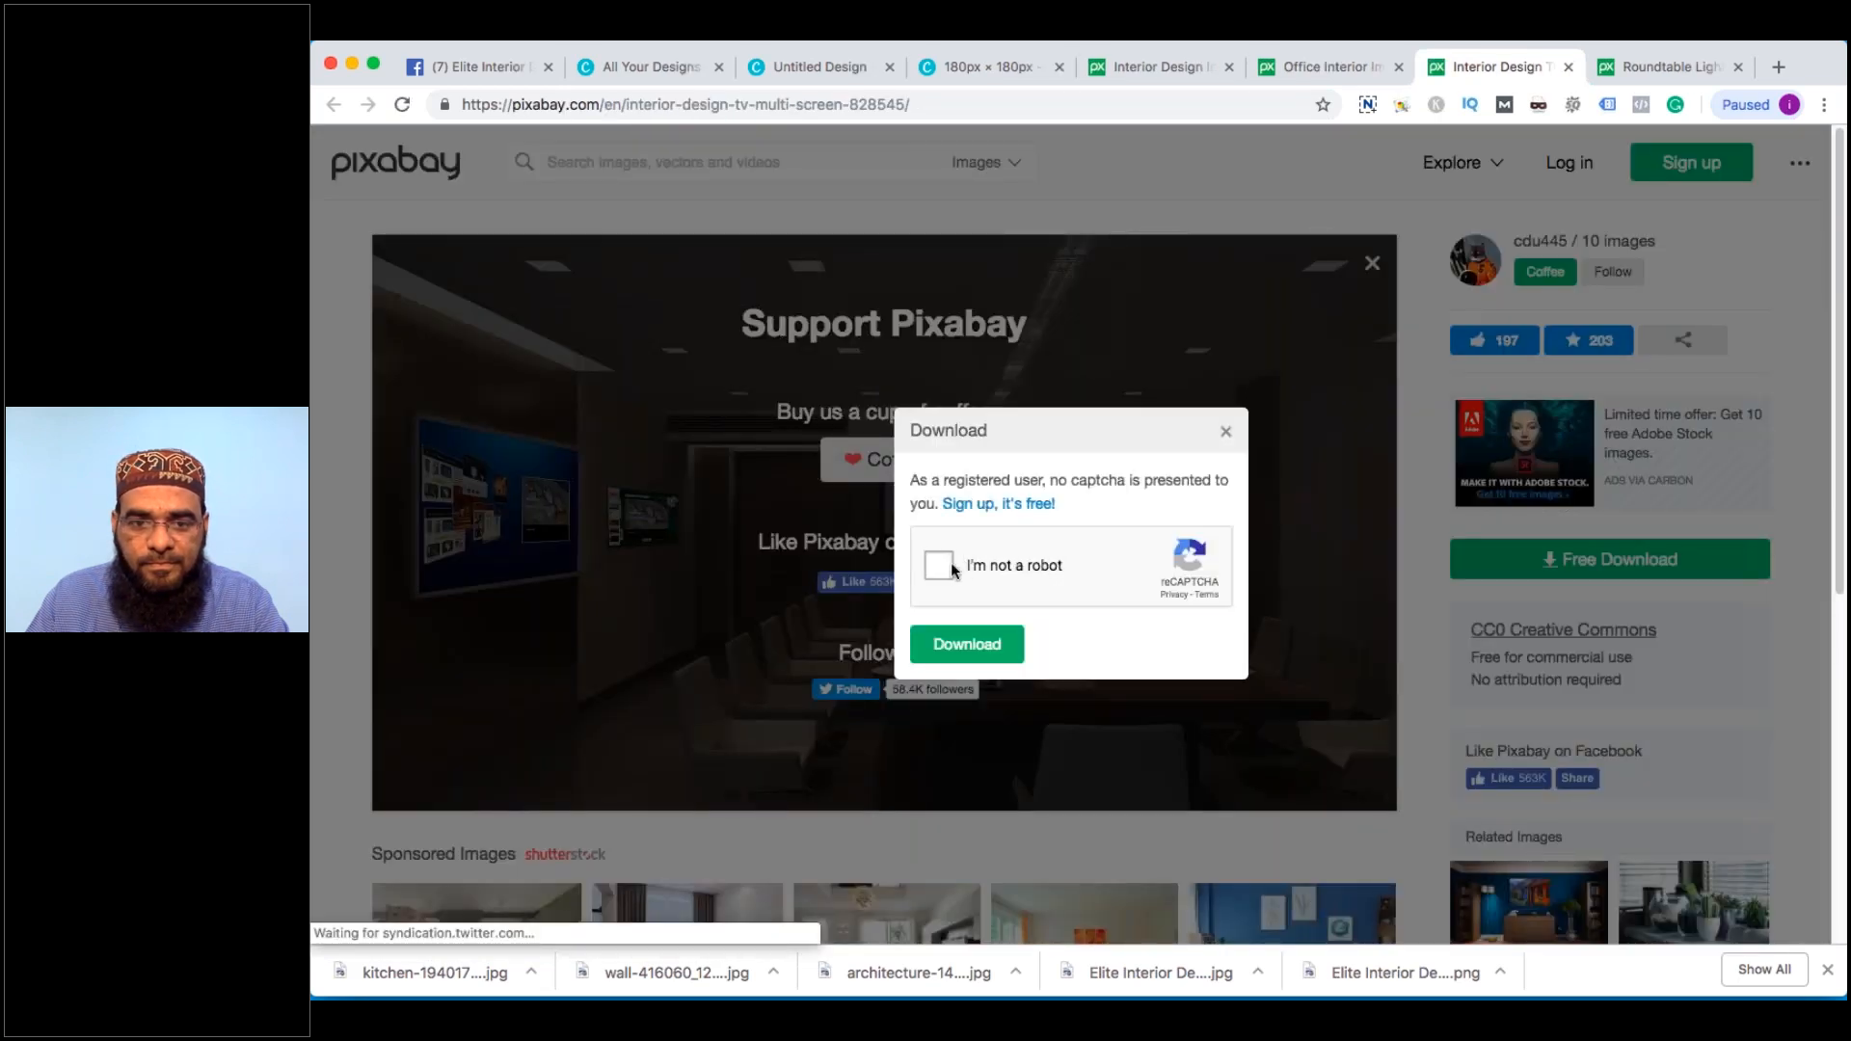
left_click(972, 574)
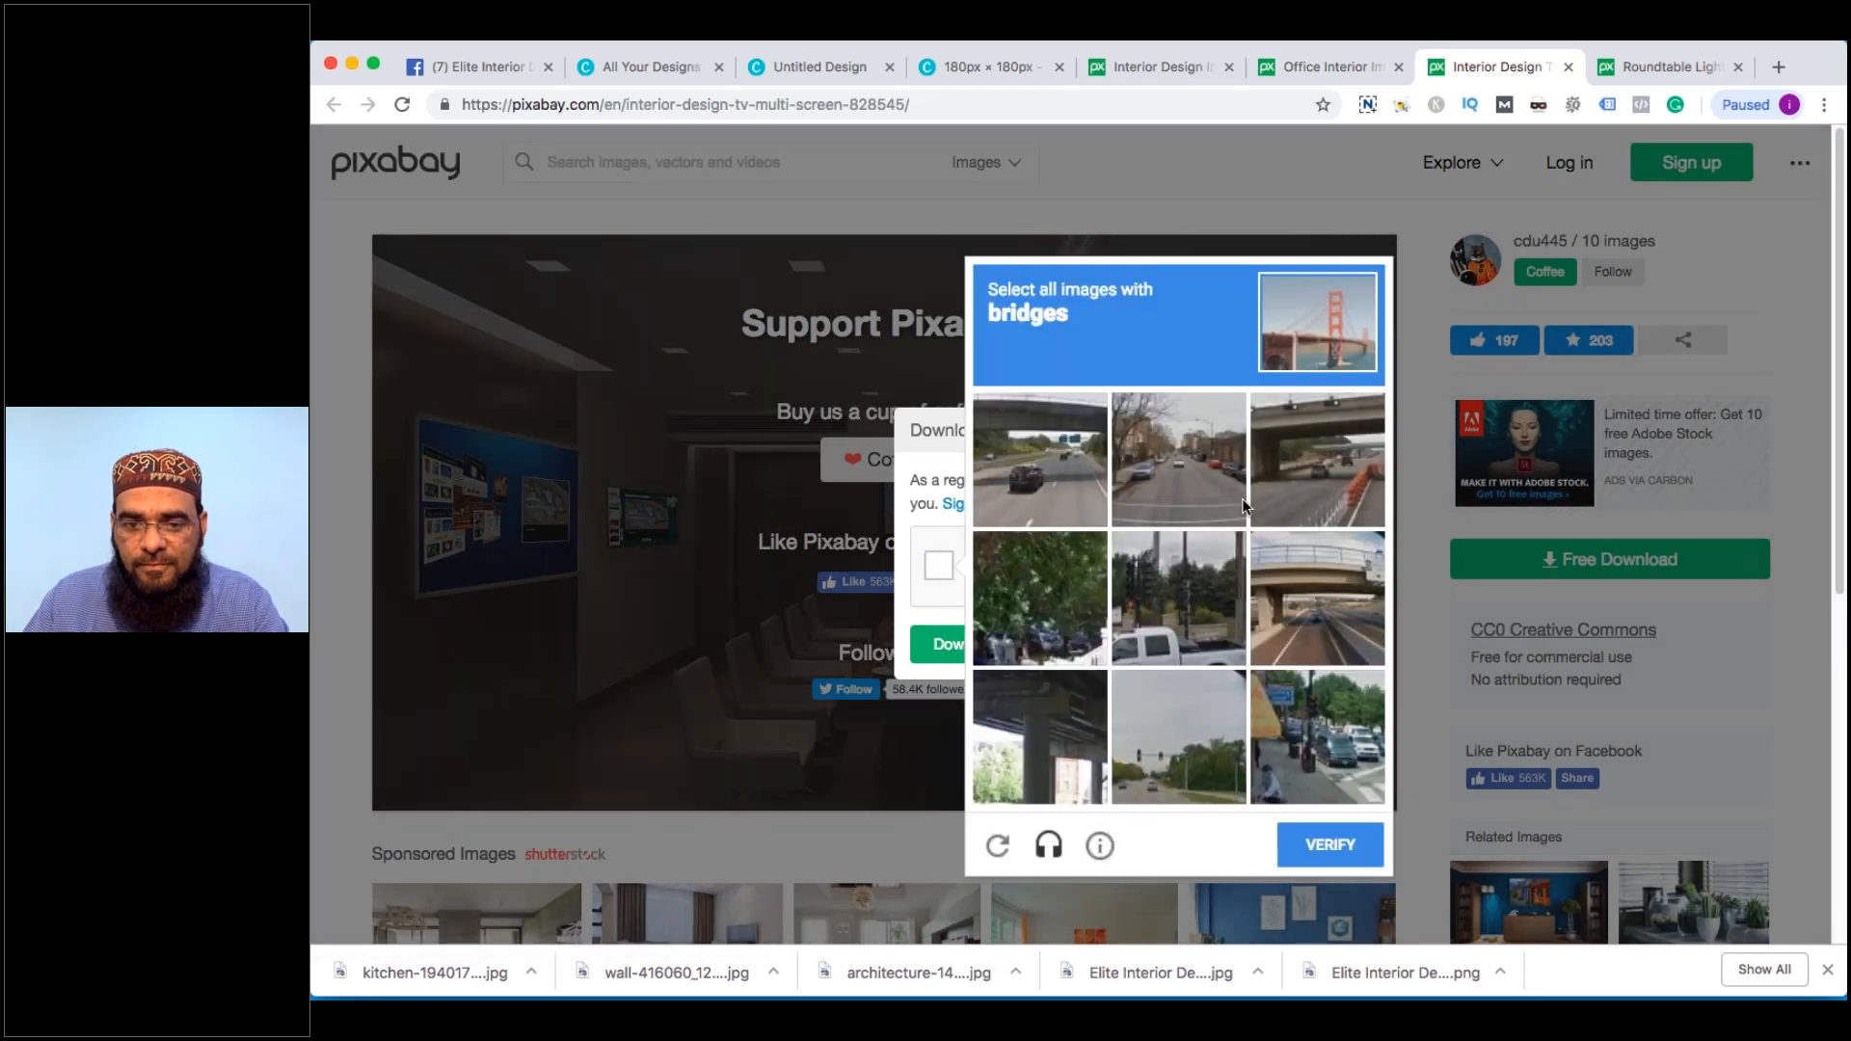
left_click(1327, 463)
left_click(1039, 737)
left_click(1317, 598)
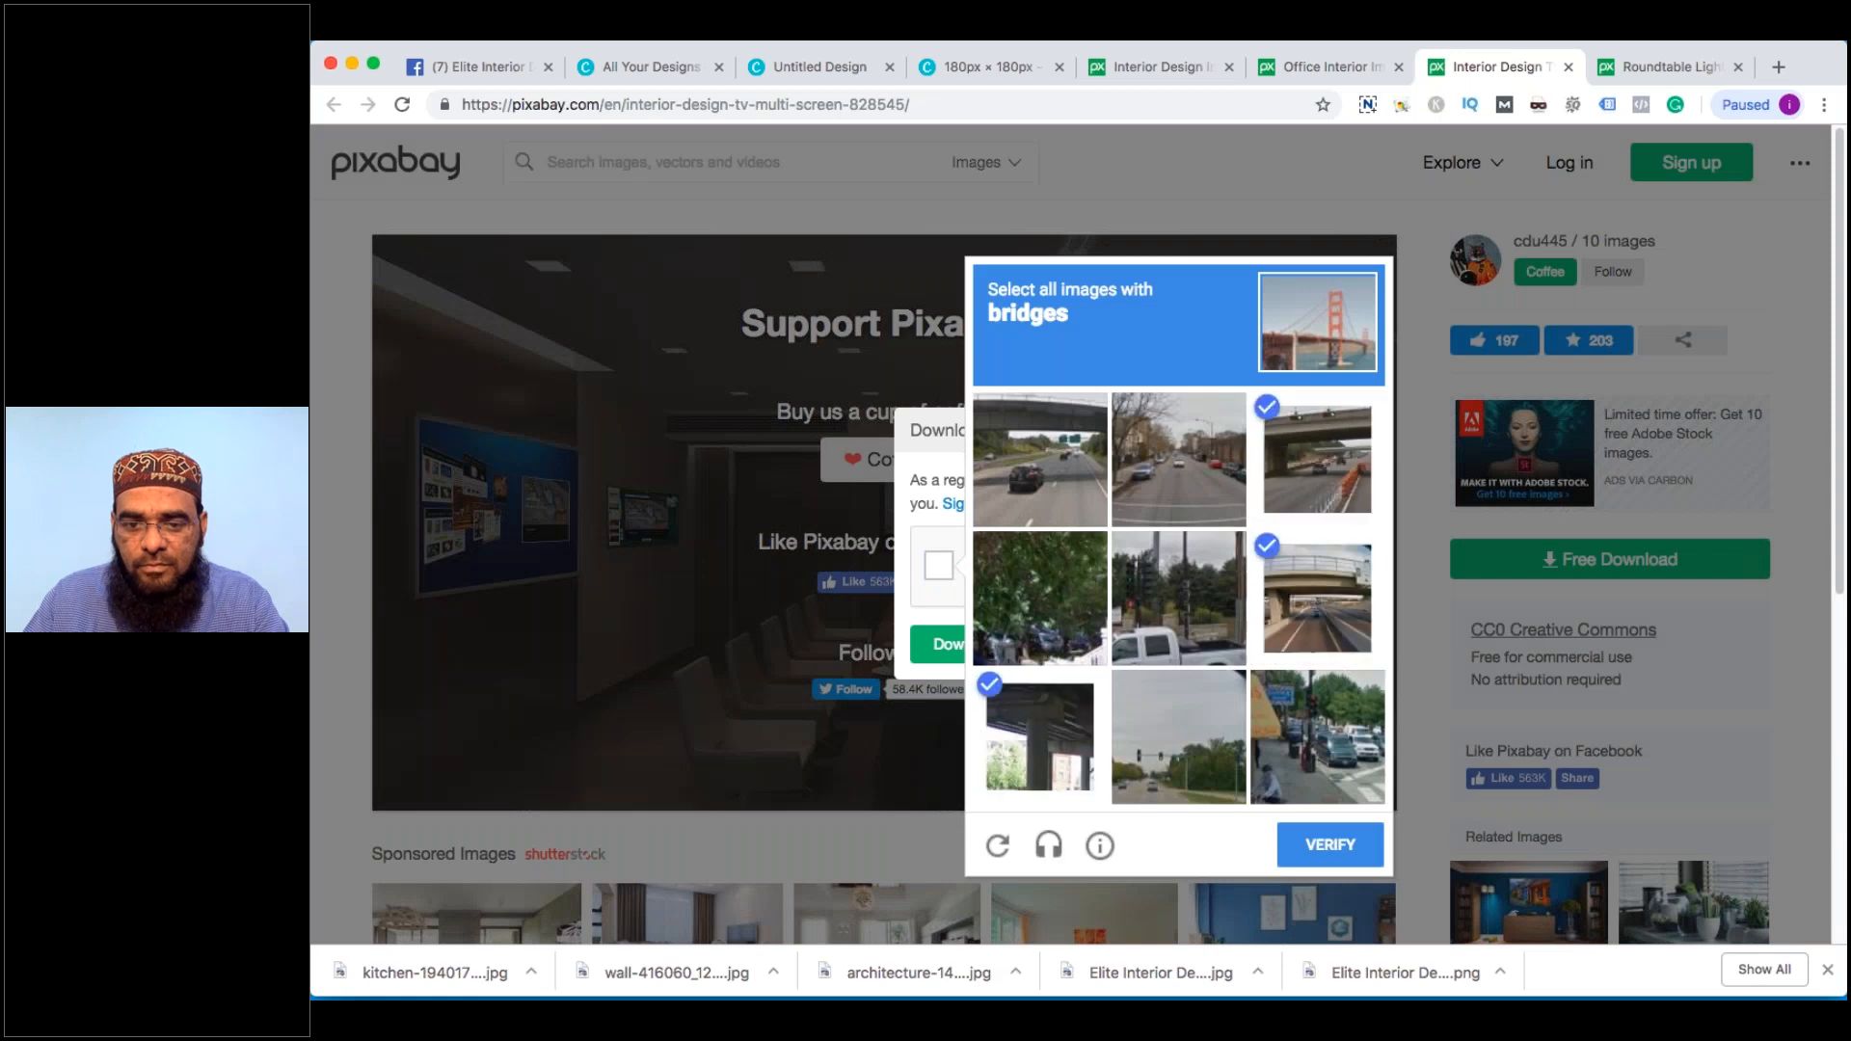
left_click(1311, 835)
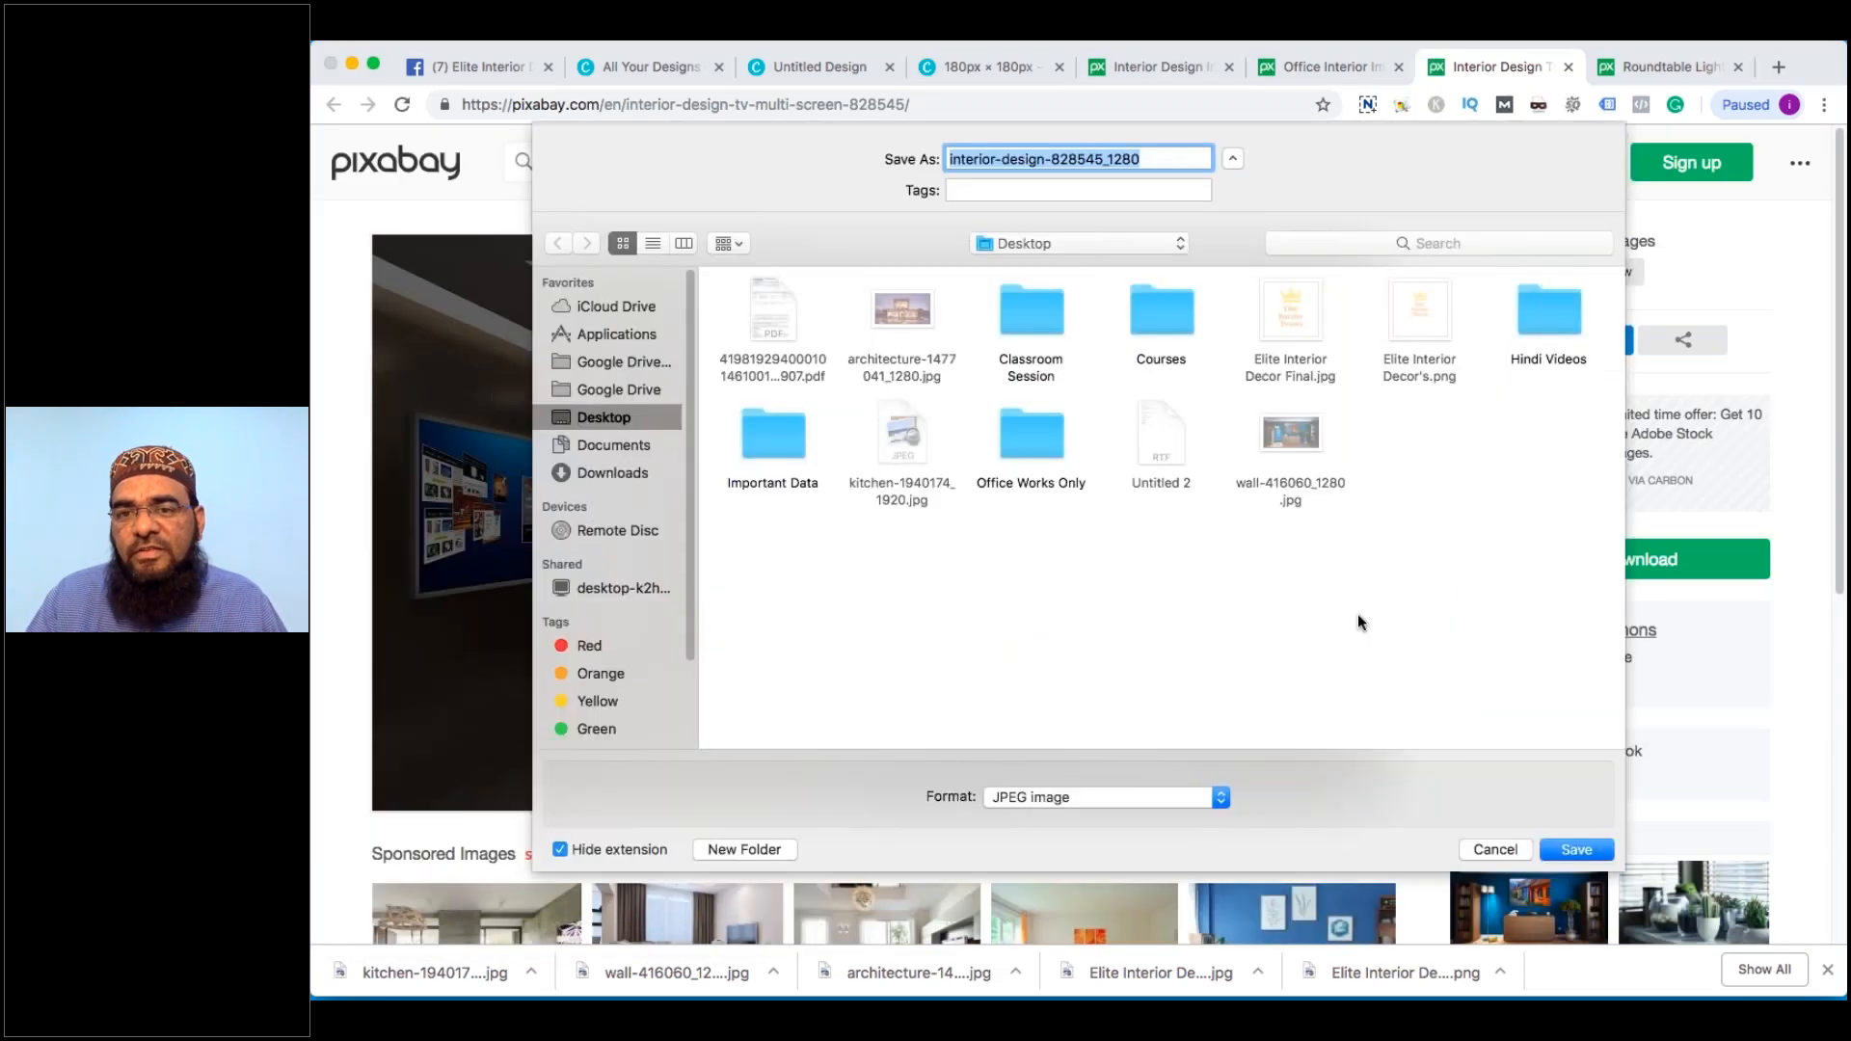
key("Return")
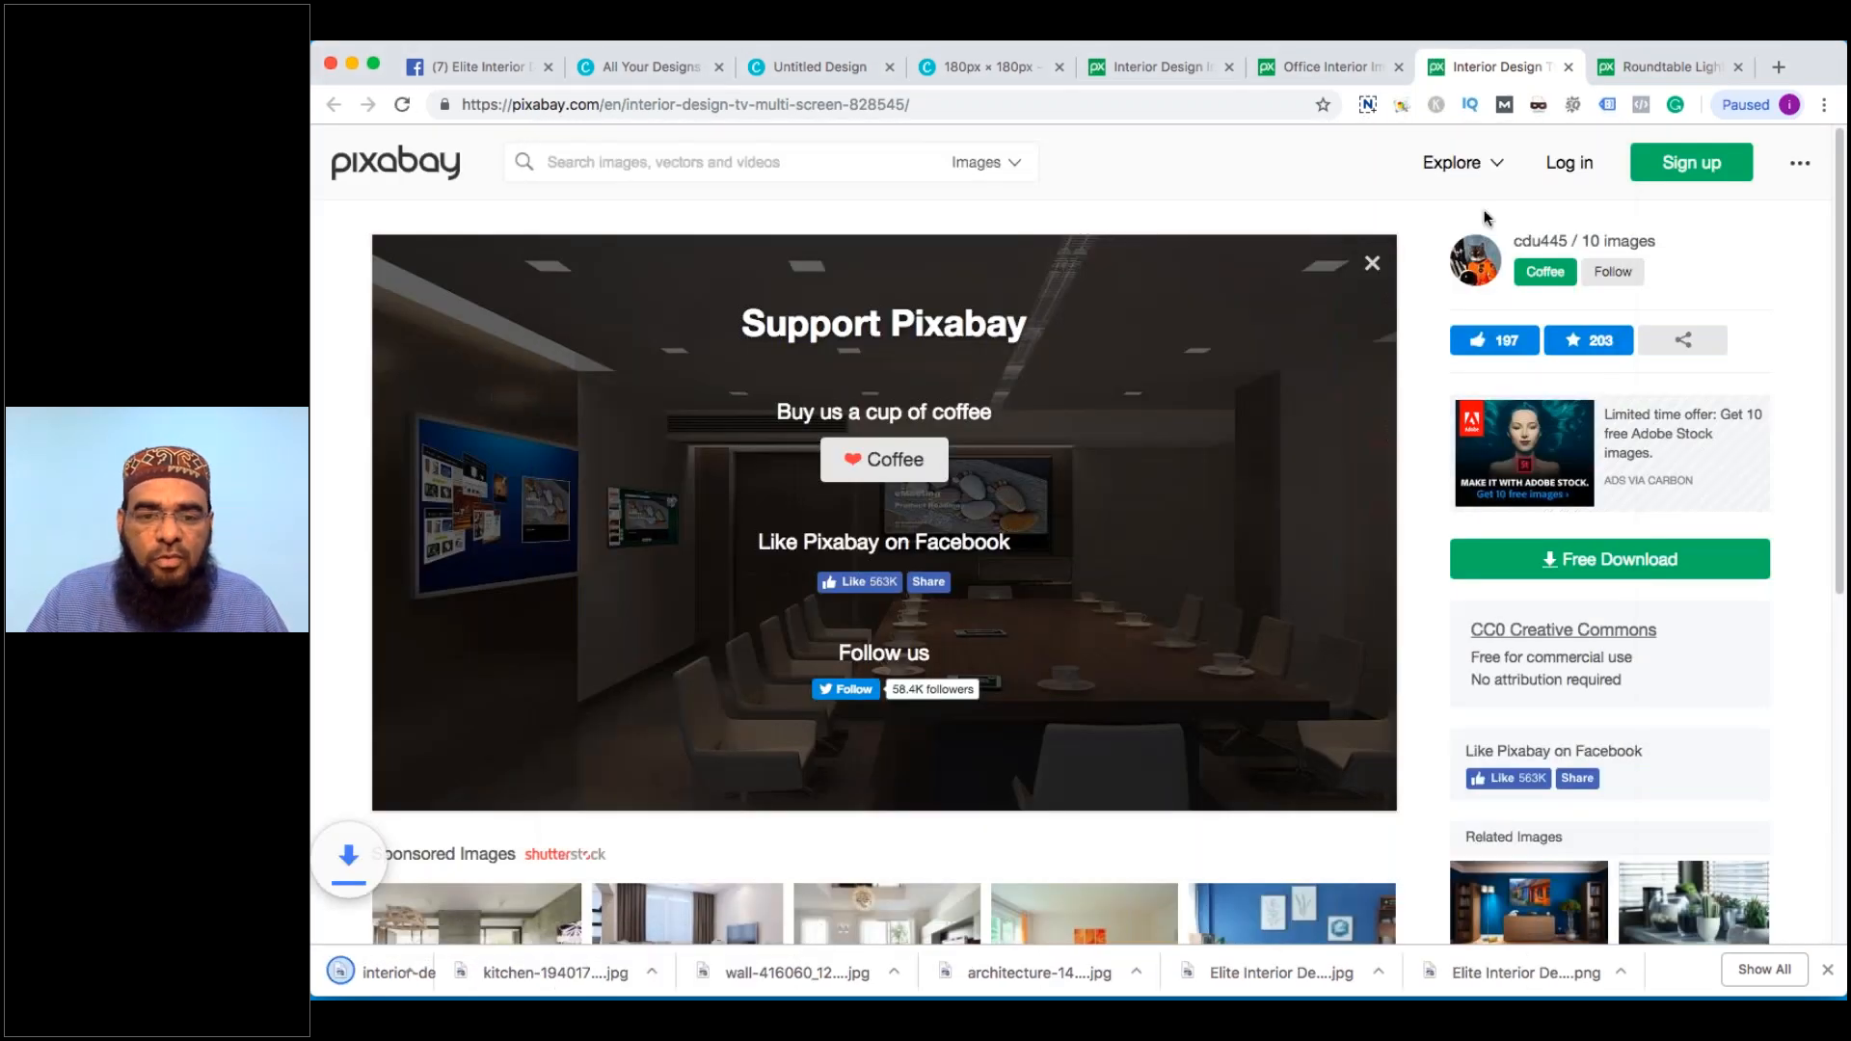
left_click(1570, 65)
Download the roundtable office photo at 1280×720 after the store-front captcha, then minimise the browser
left_click(1689, 576)
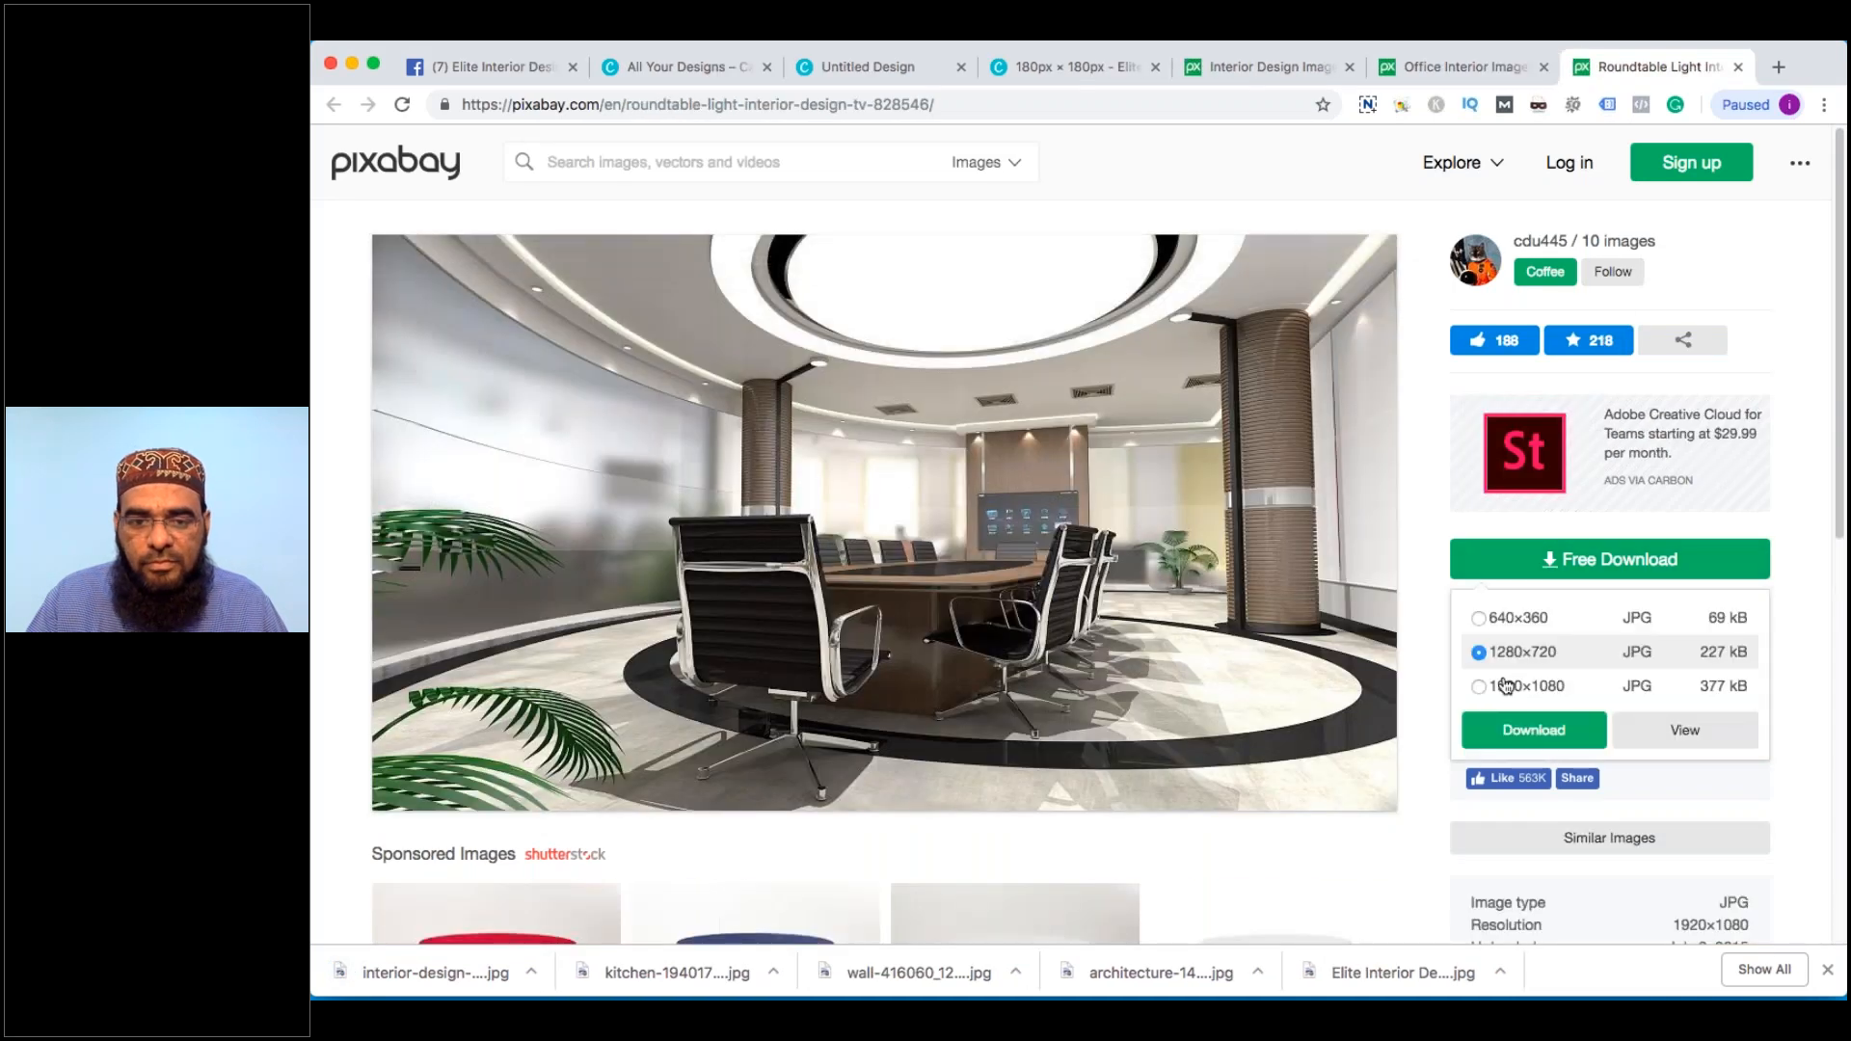
left_click(1510, 726)
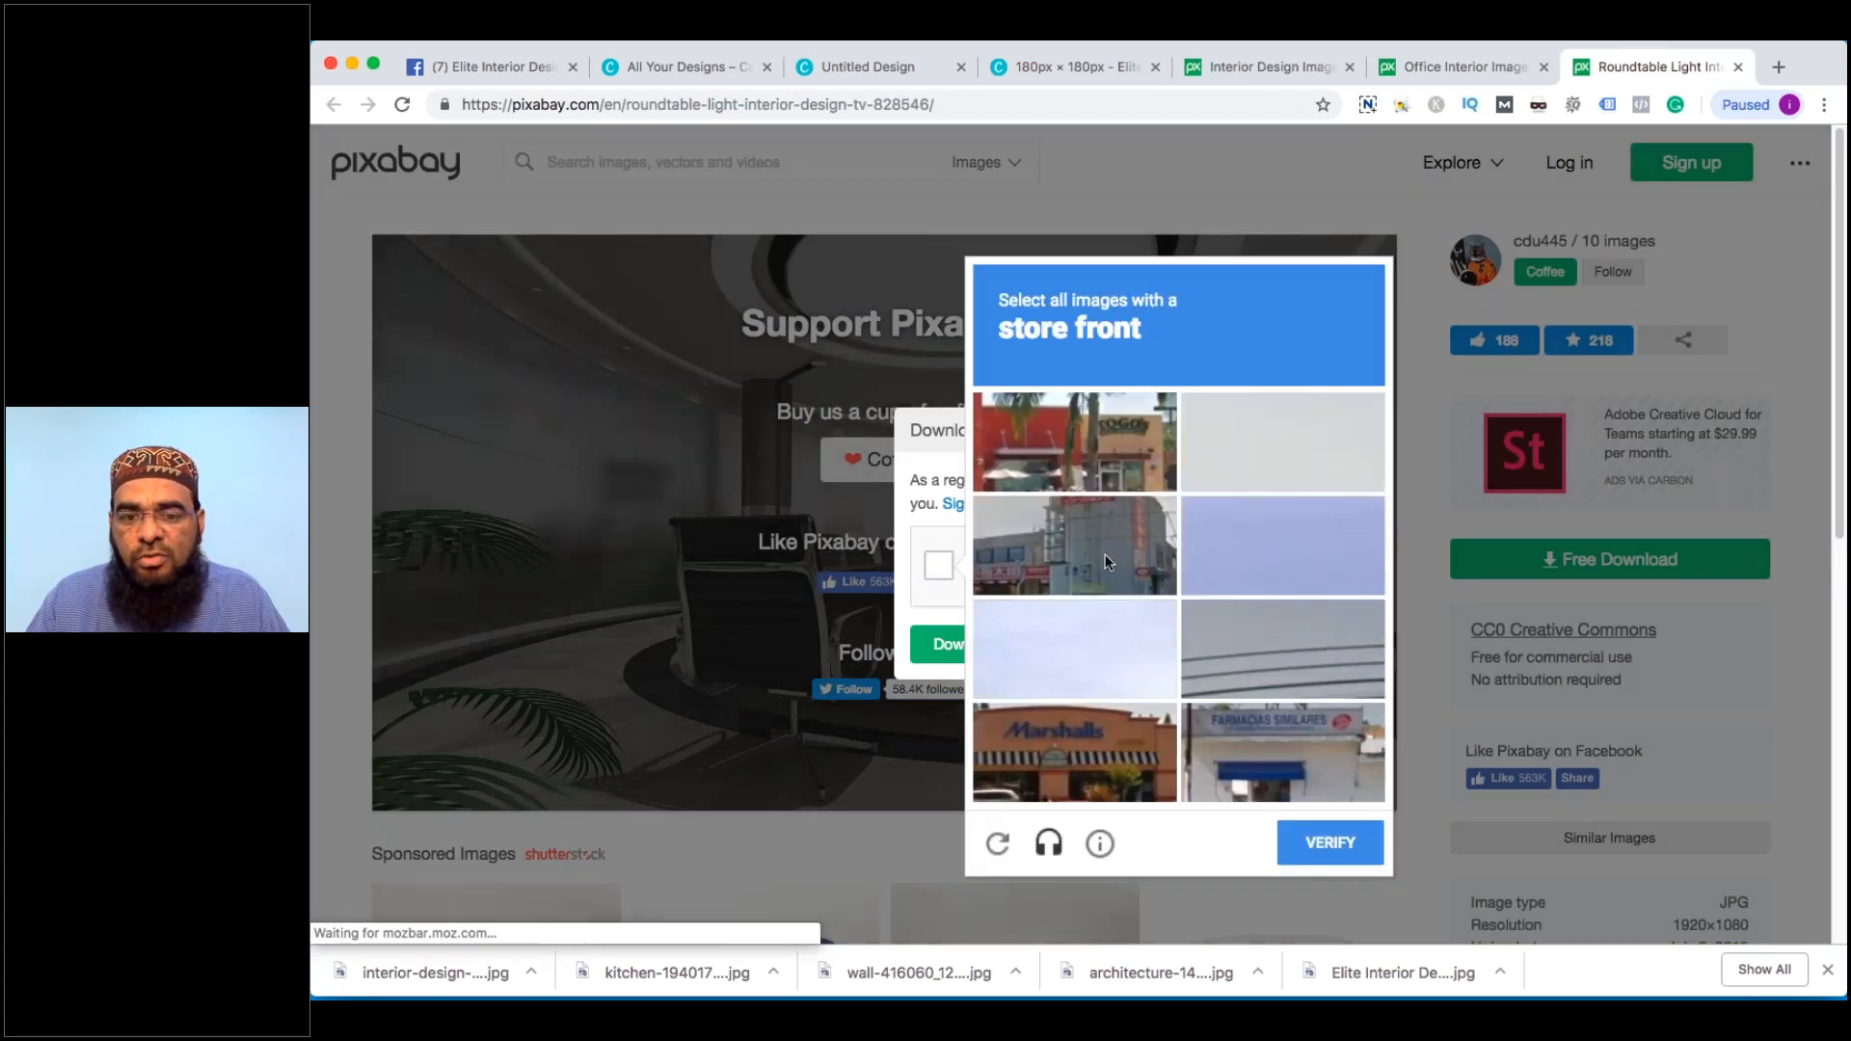
left_click(1075, 752)
left_click(1282, 752)
left_click(1144, 466)
left_click(1346, 843)
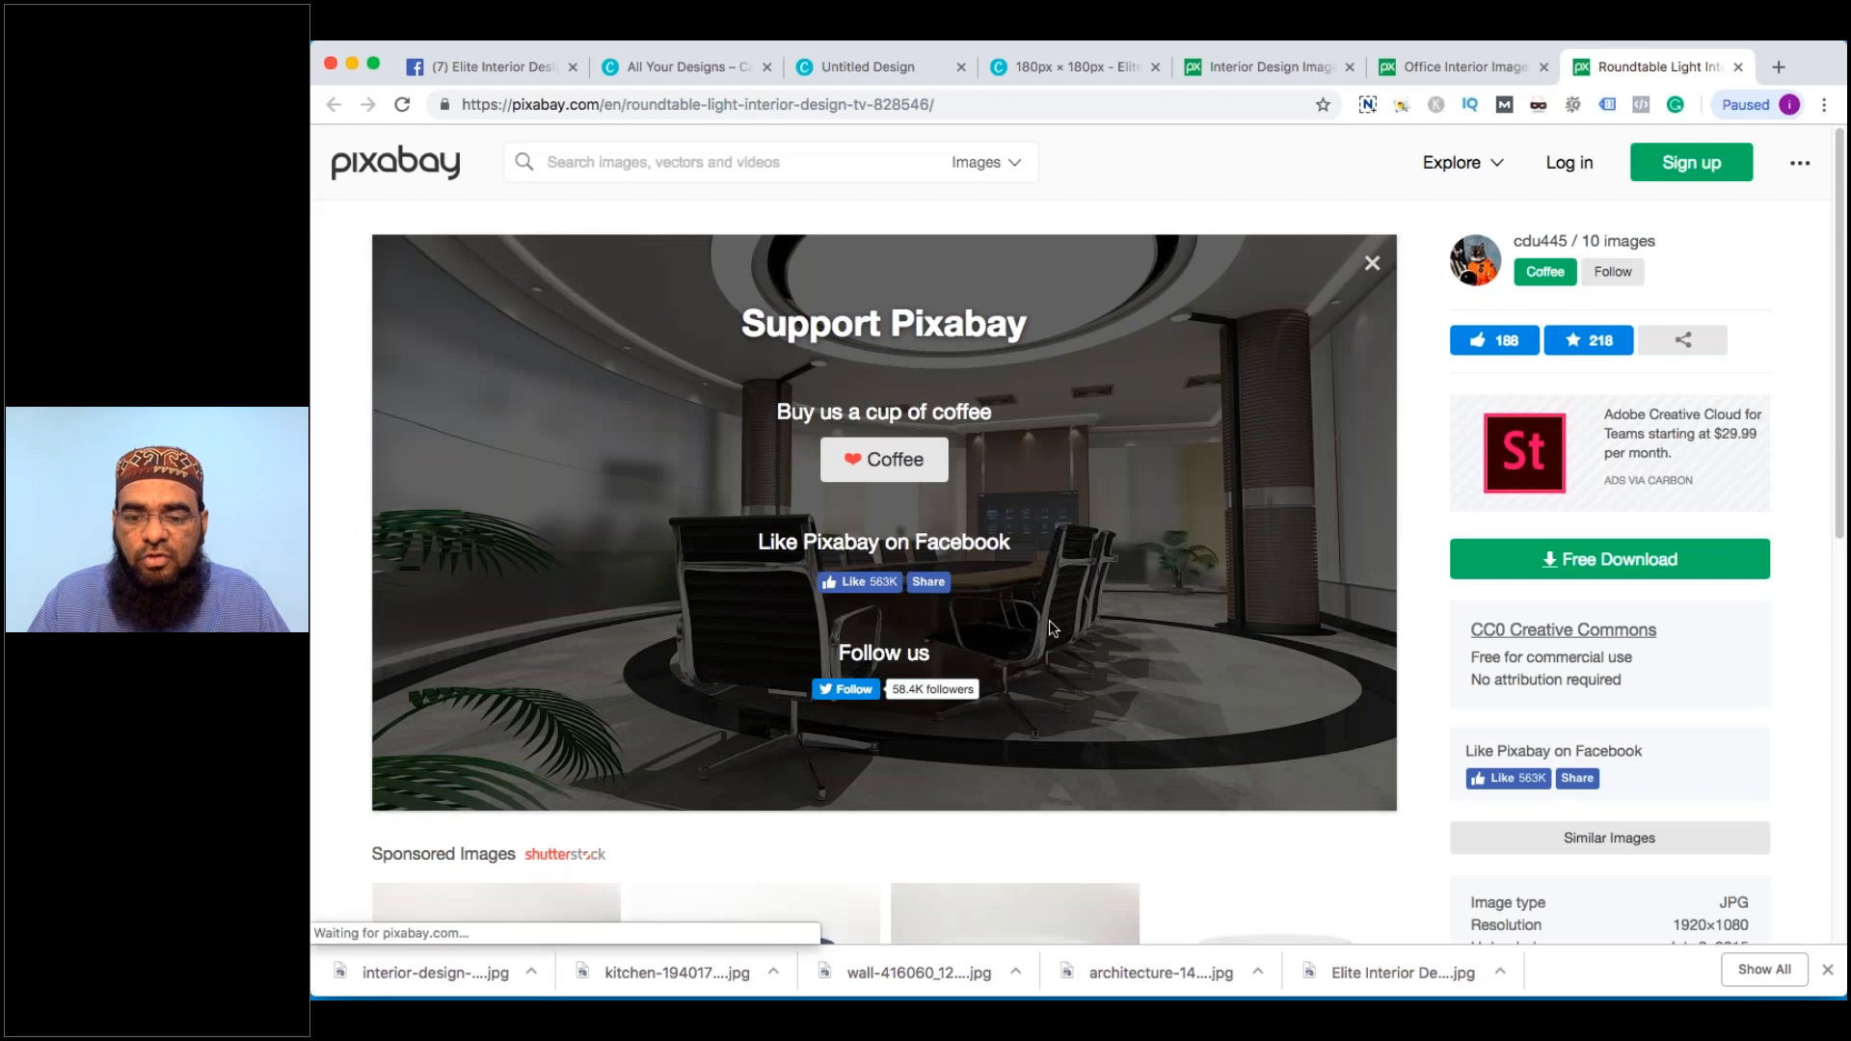
key("Return")
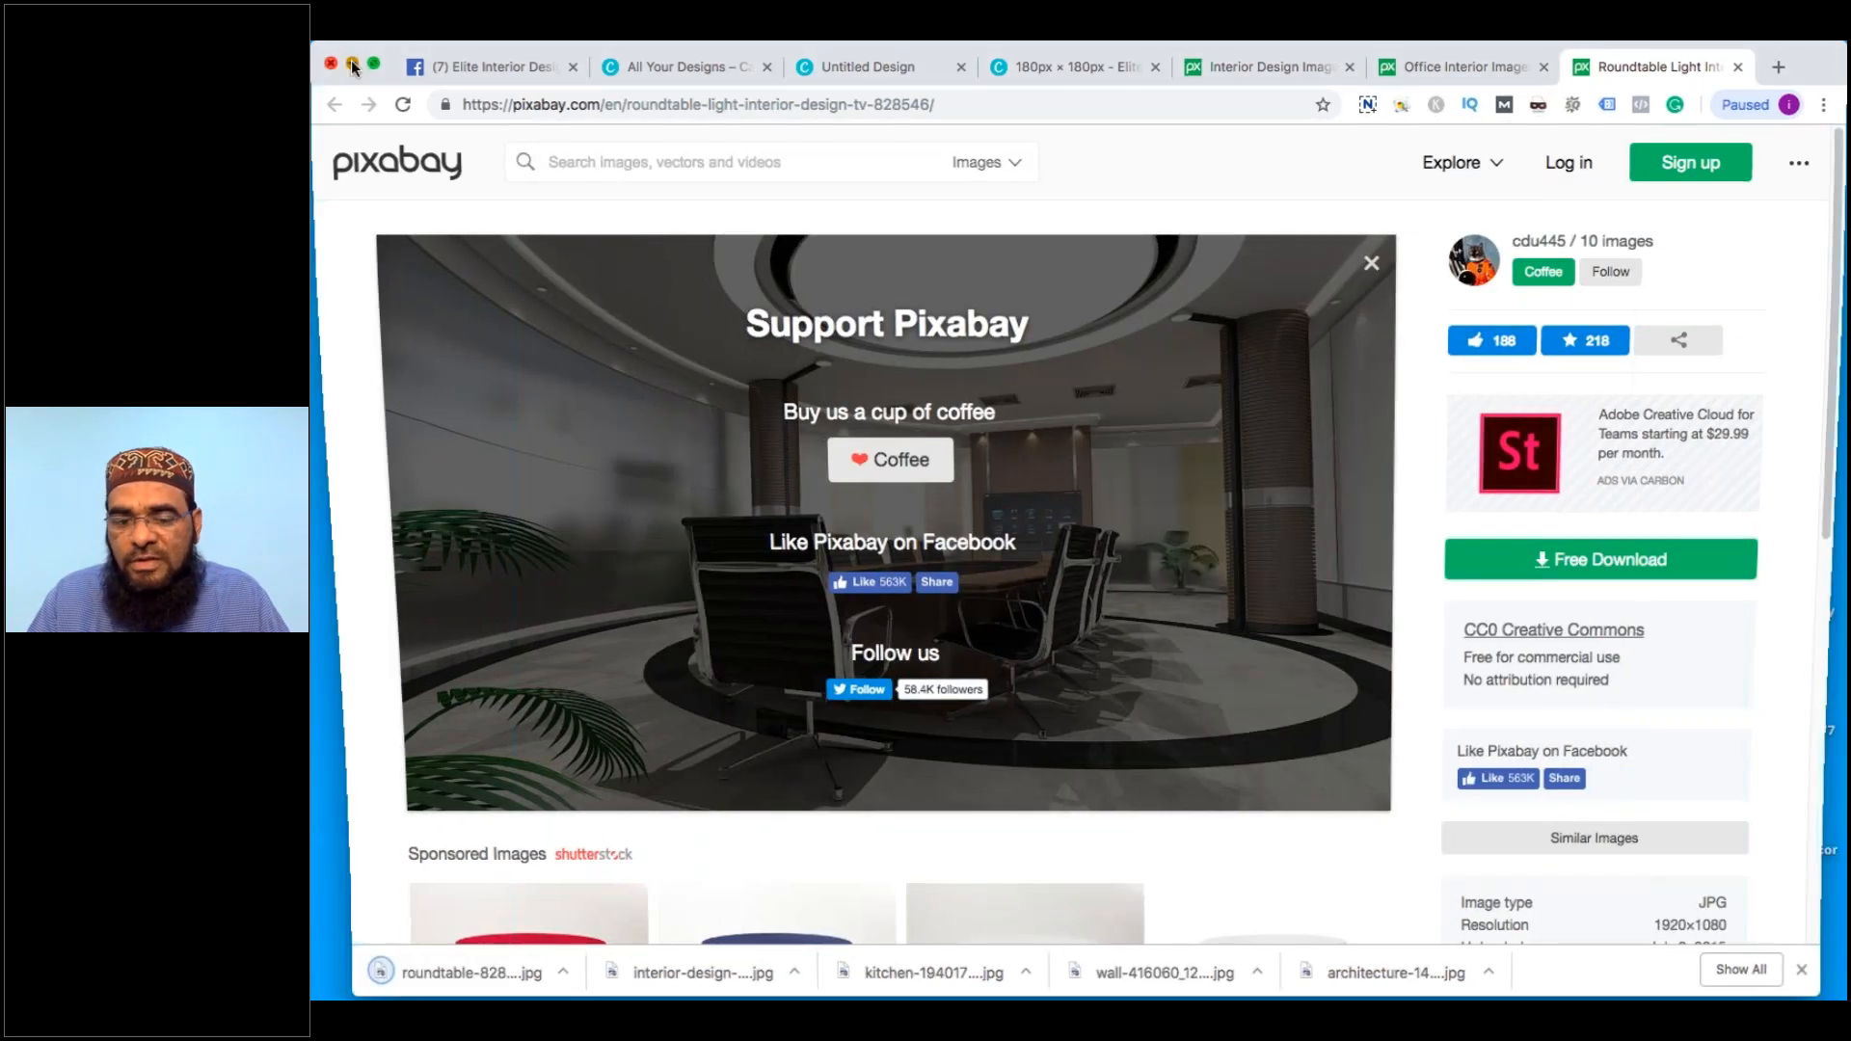
left_click(351, 61)
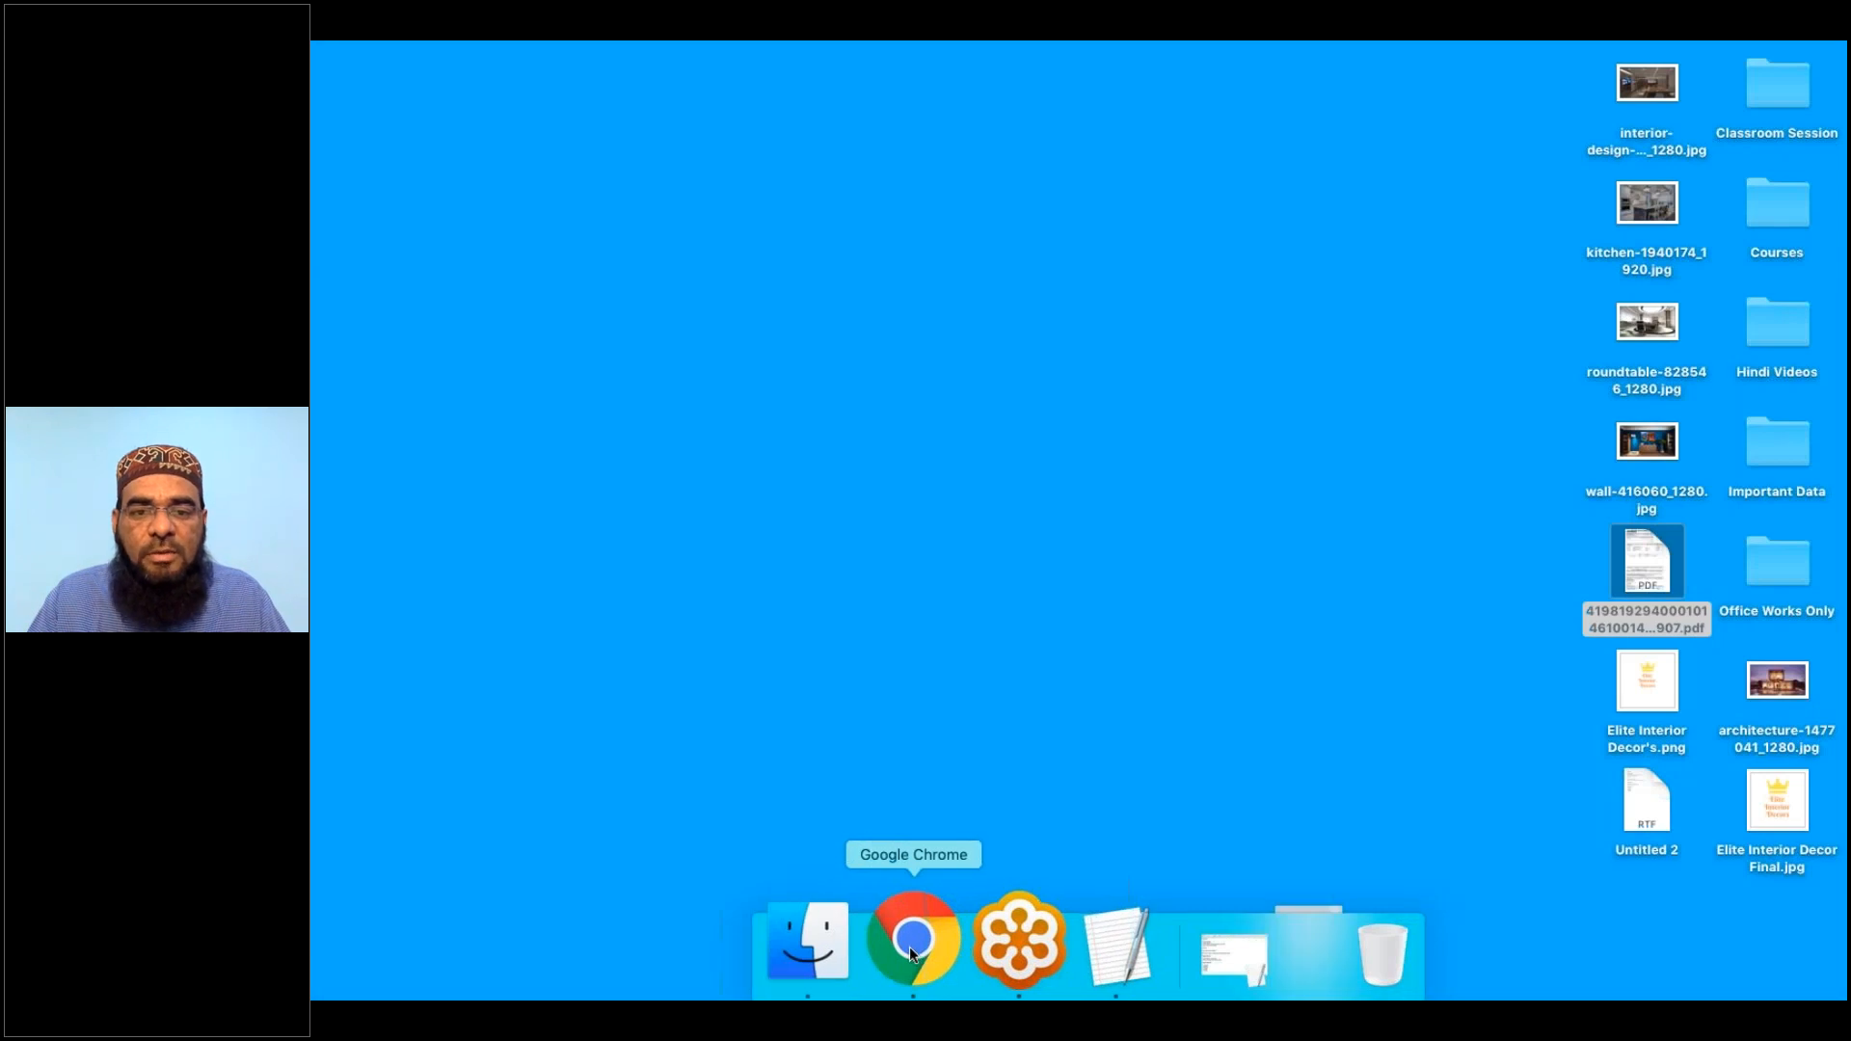
Restore the browser, close the Roundtable Light tab, and return to the Canva design tab
left_click(910, 946)
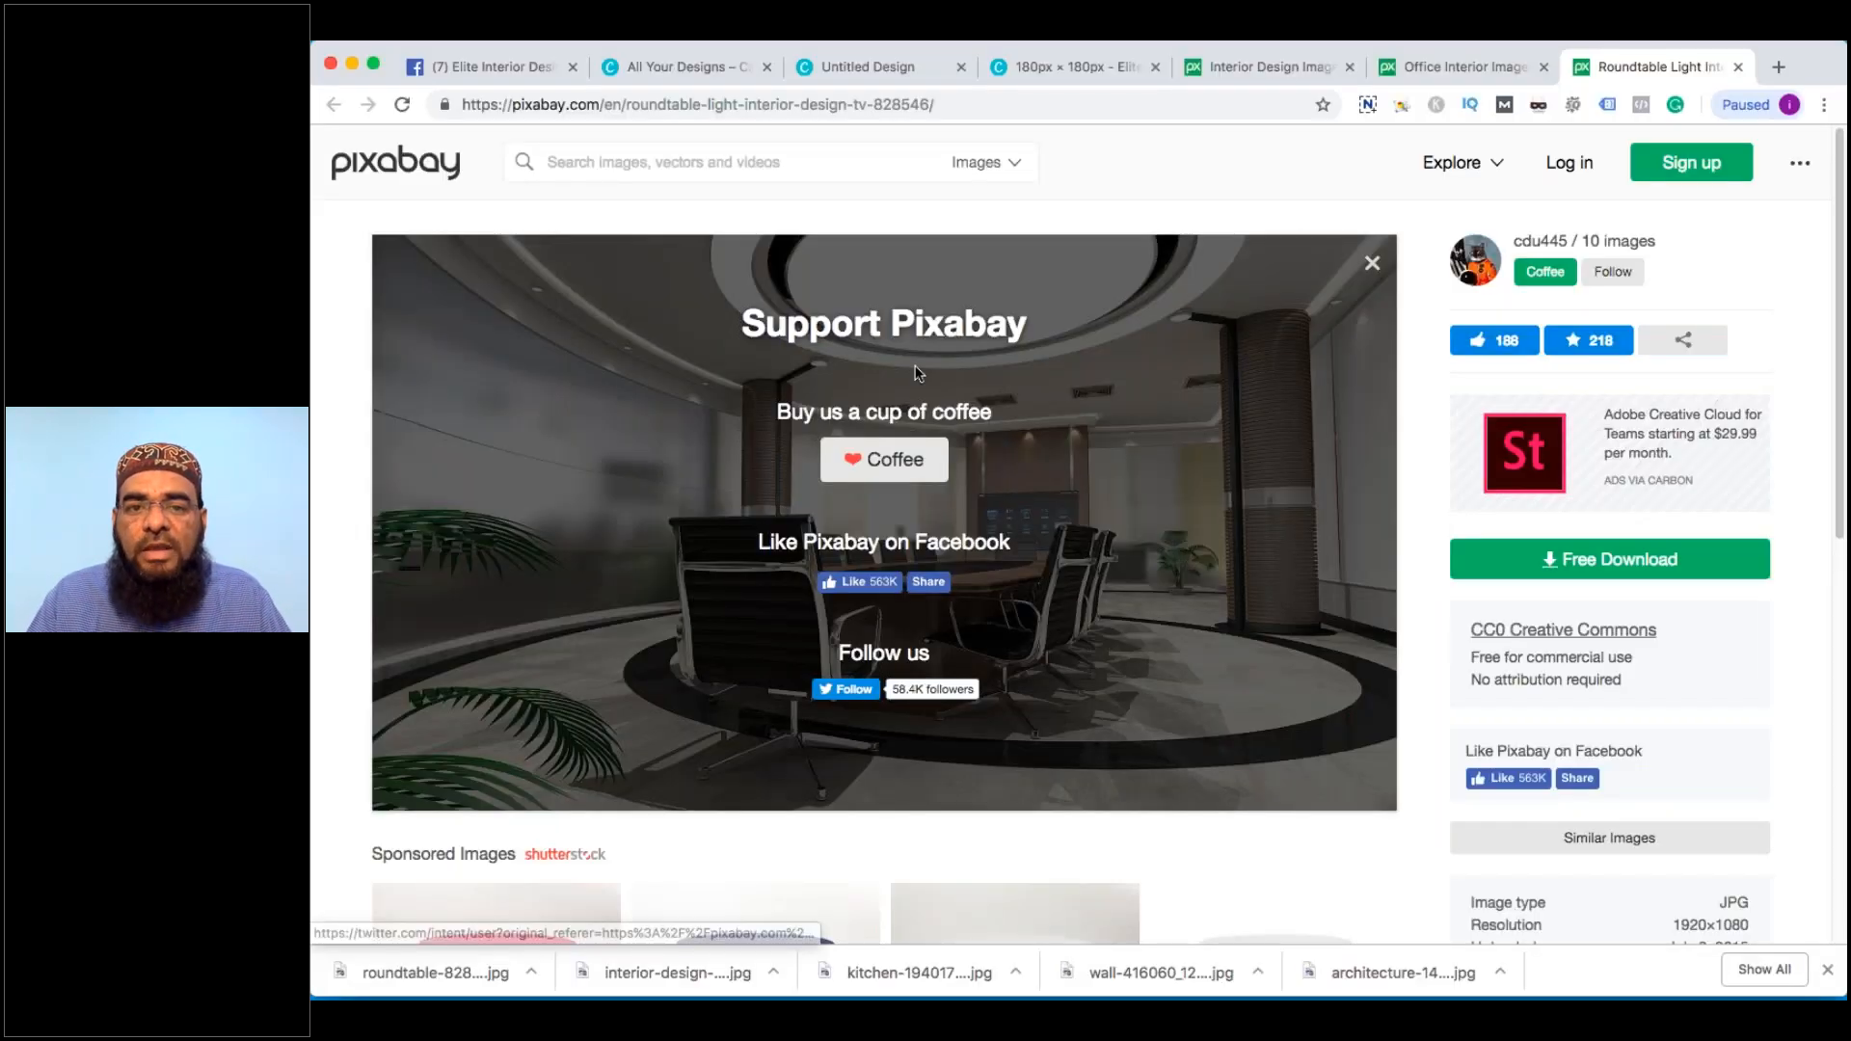
key("super+w")
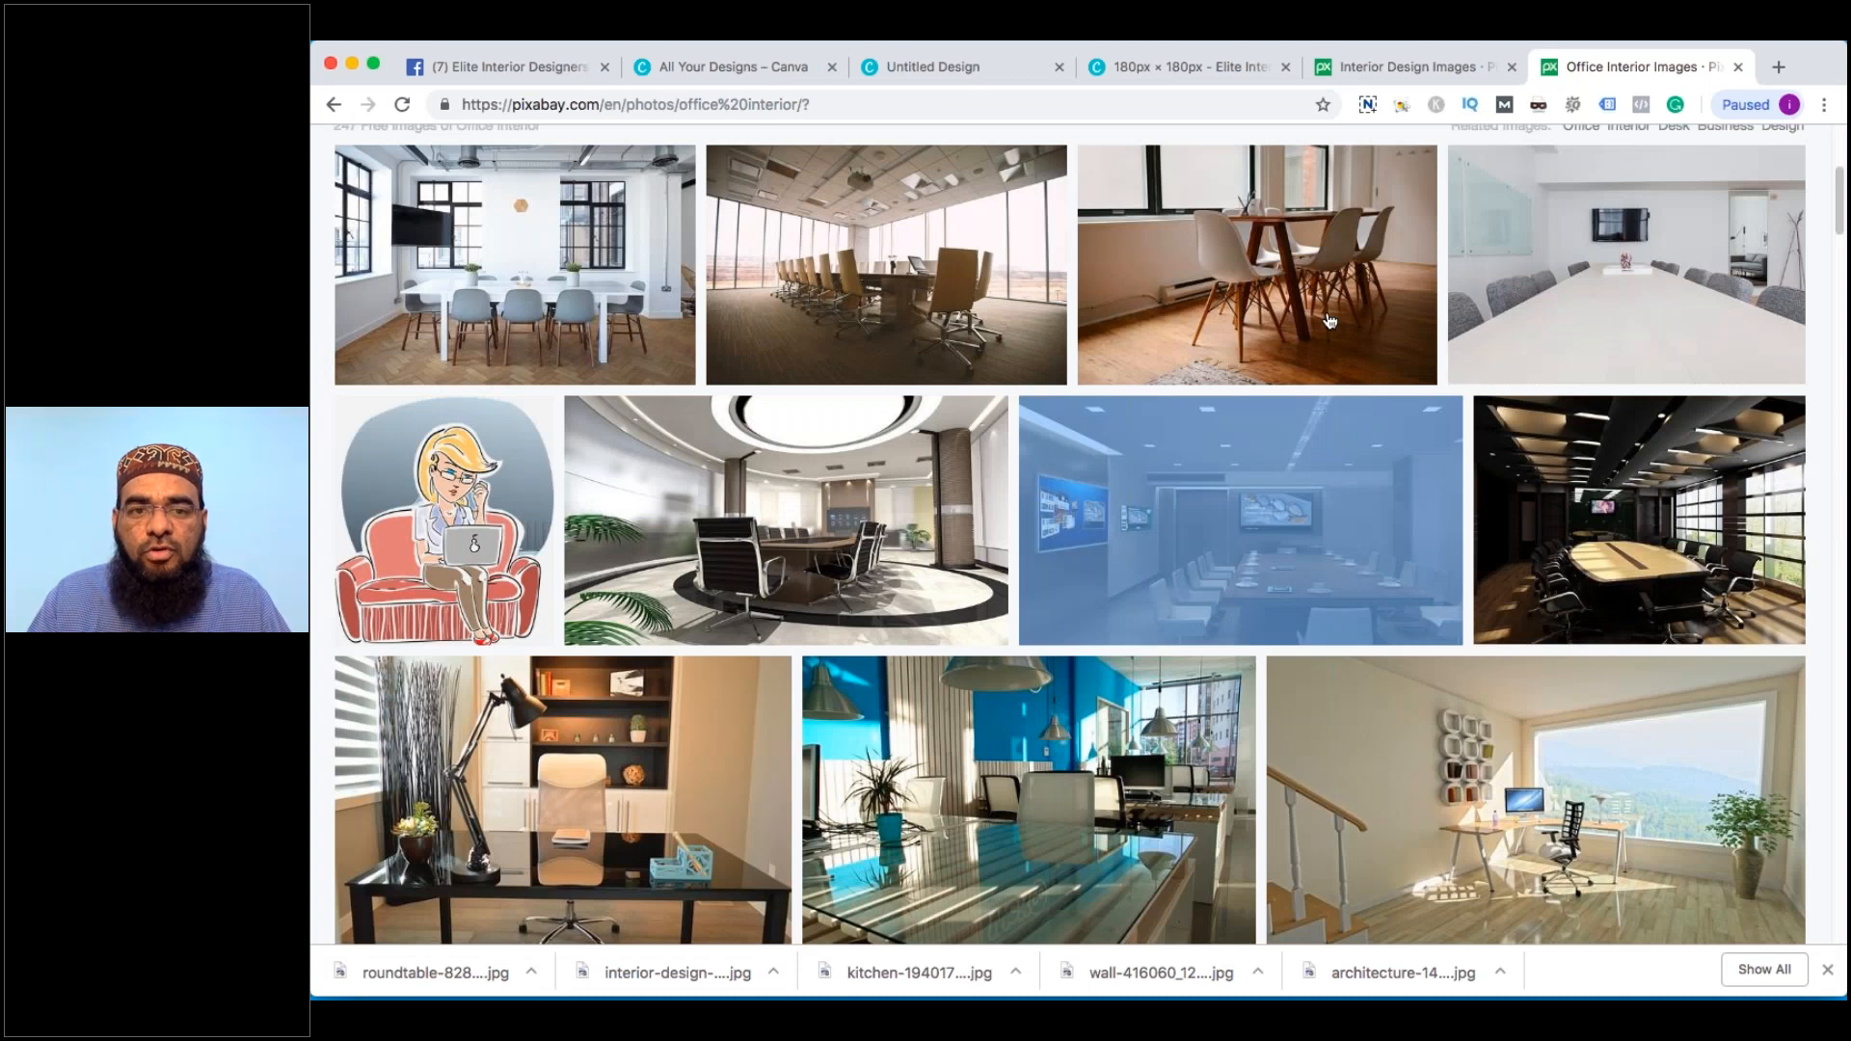
left_click(1165, 113)
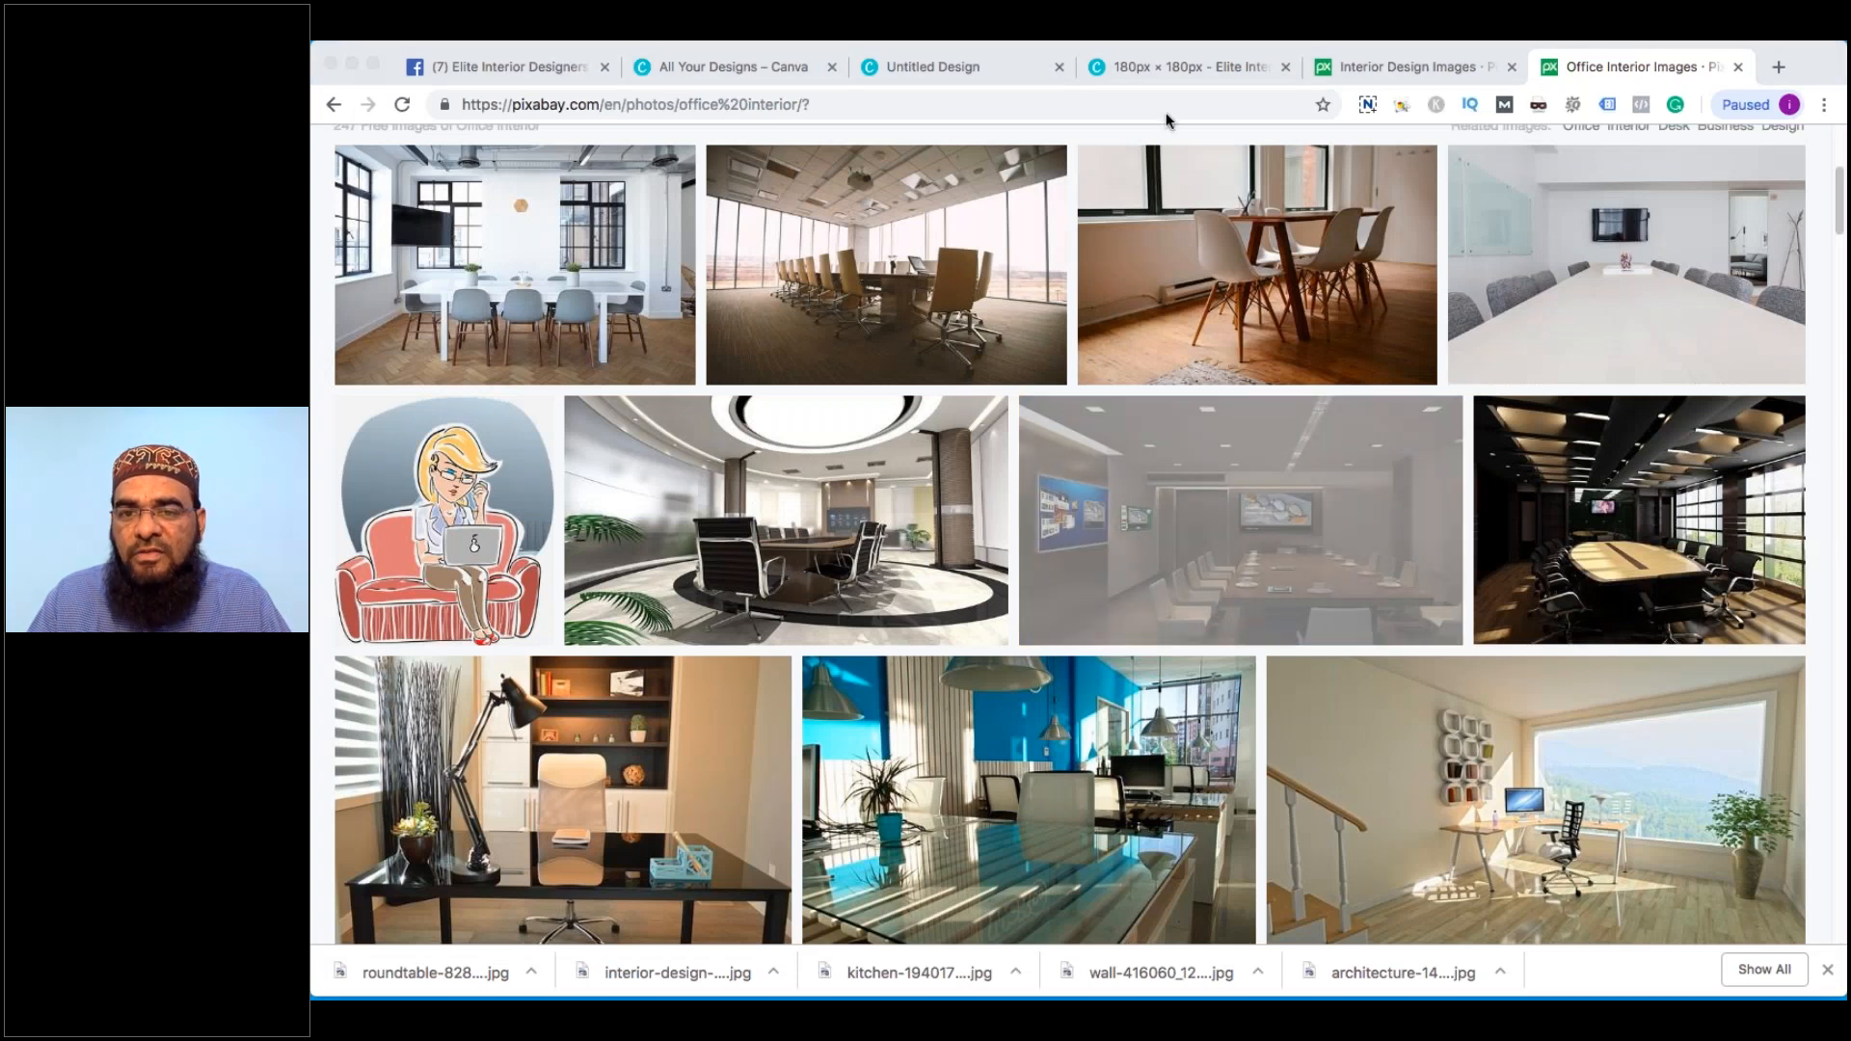
left_click(899, 68)
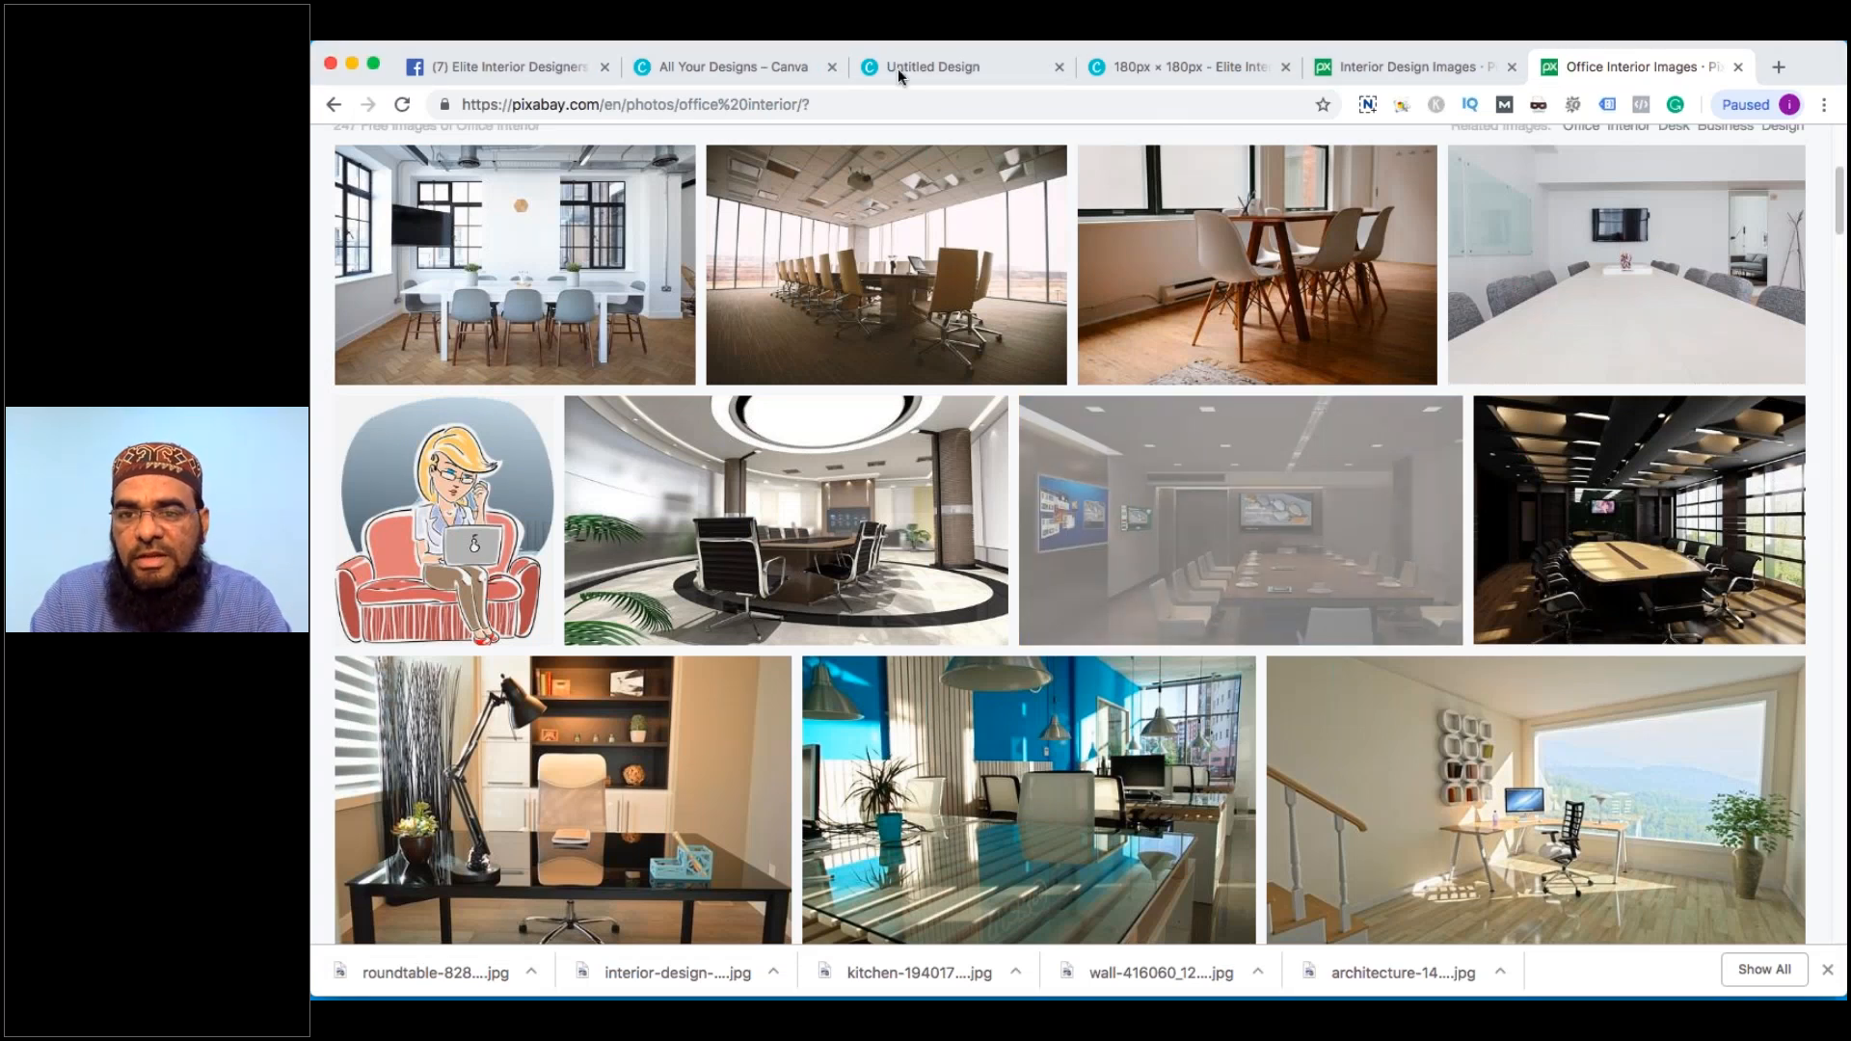
left_click(899, 68)
Title the design 'Elite Interior Designer' and drag the yellow slanted panel further right
type("Designer")
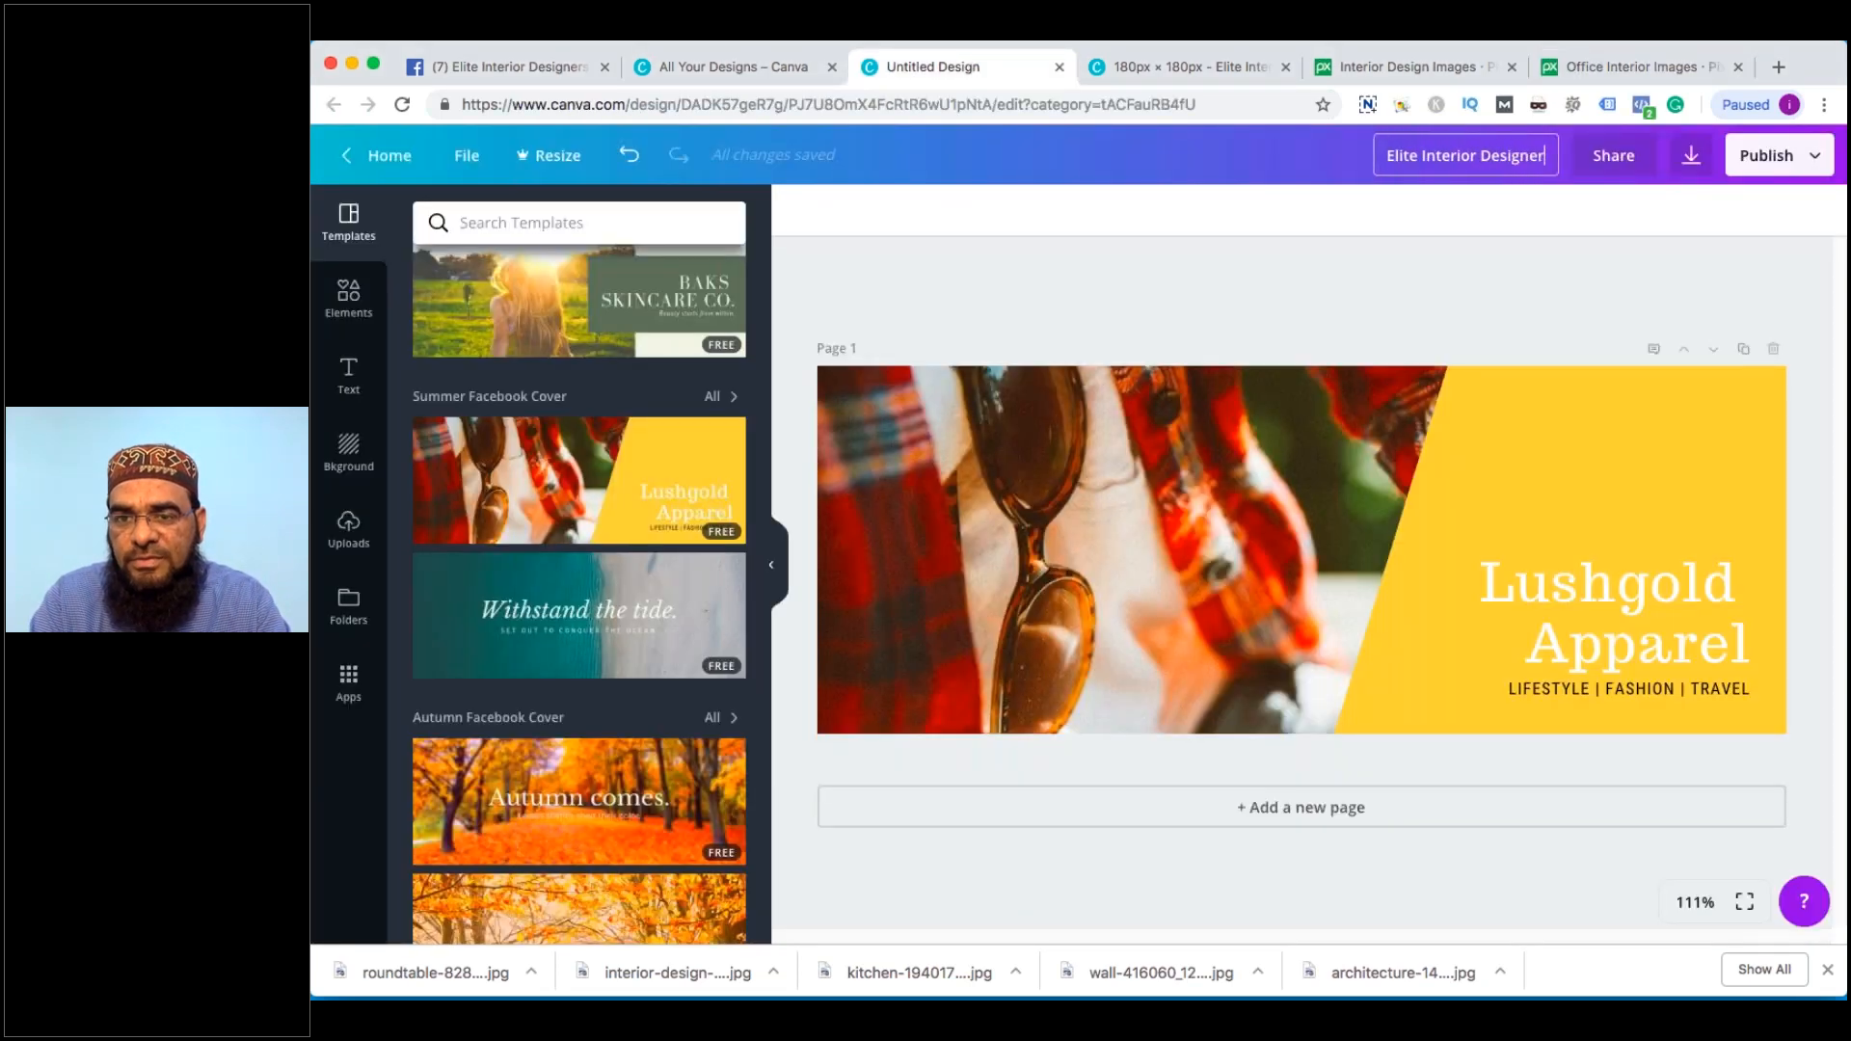
key("Return")
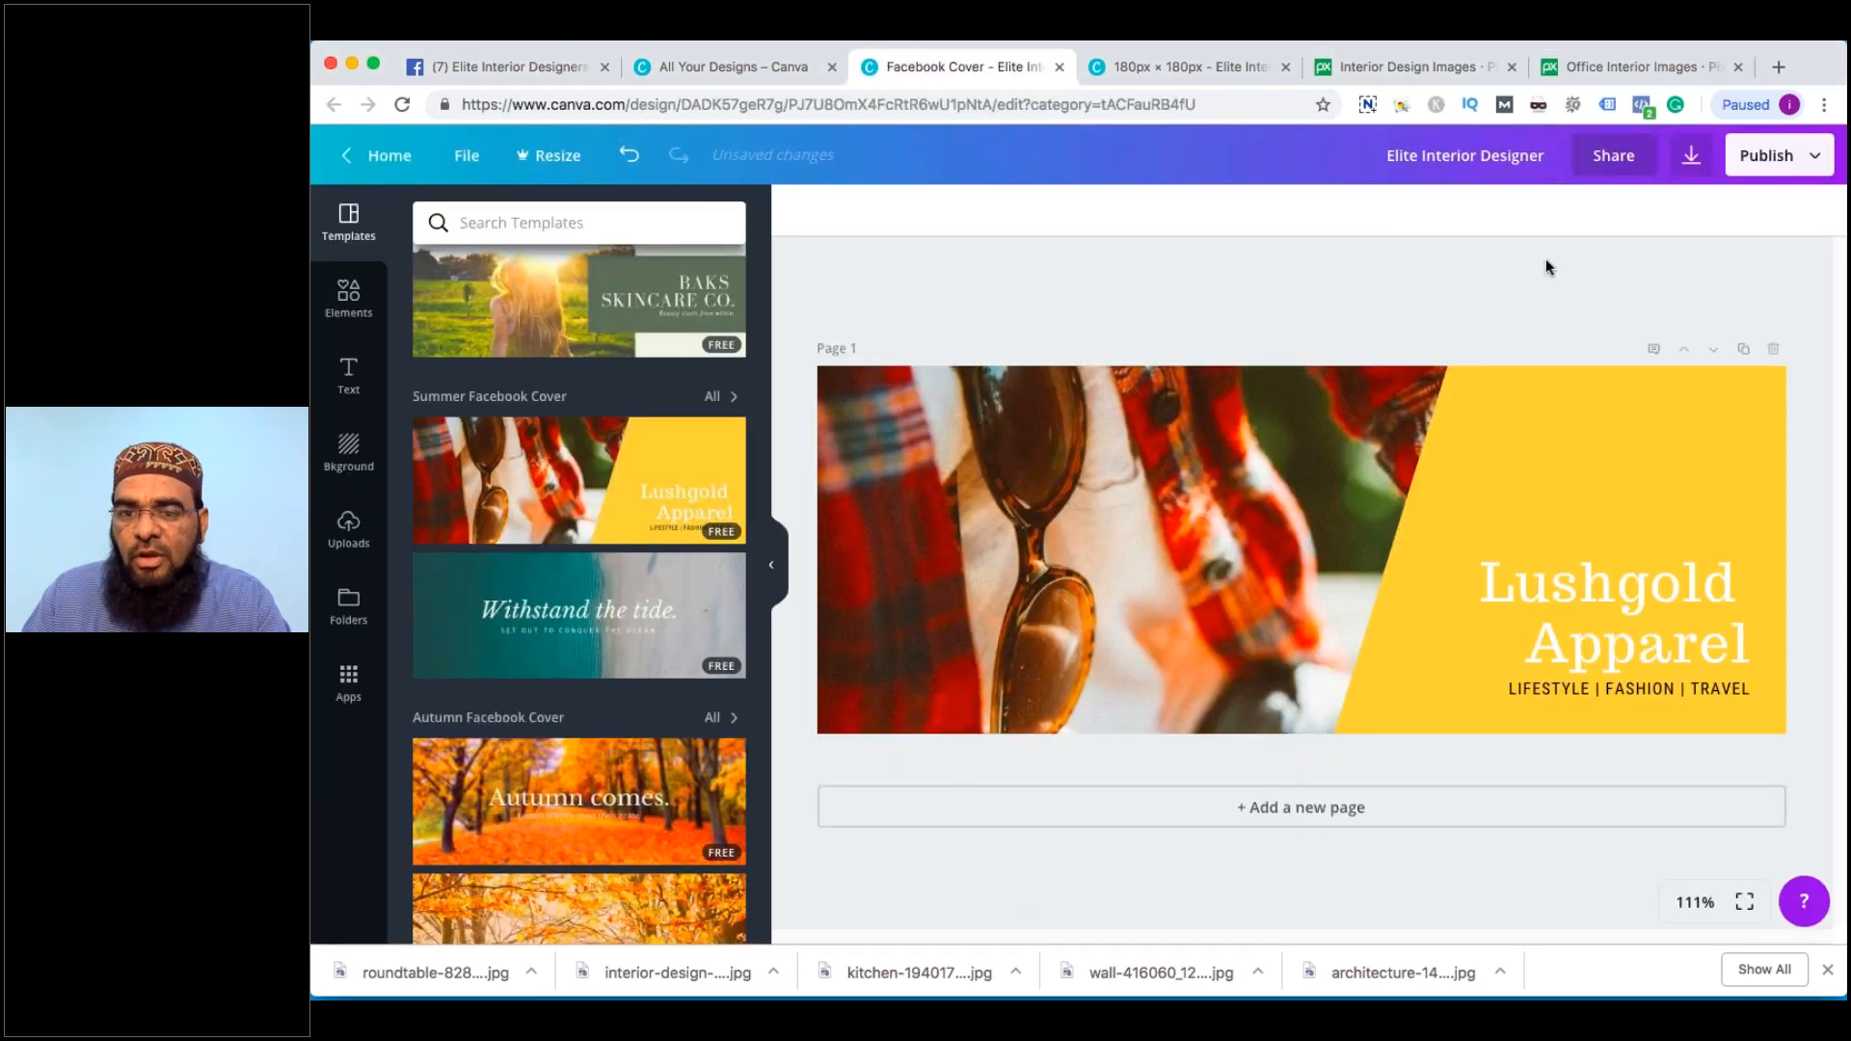
left_click(1520, 490)
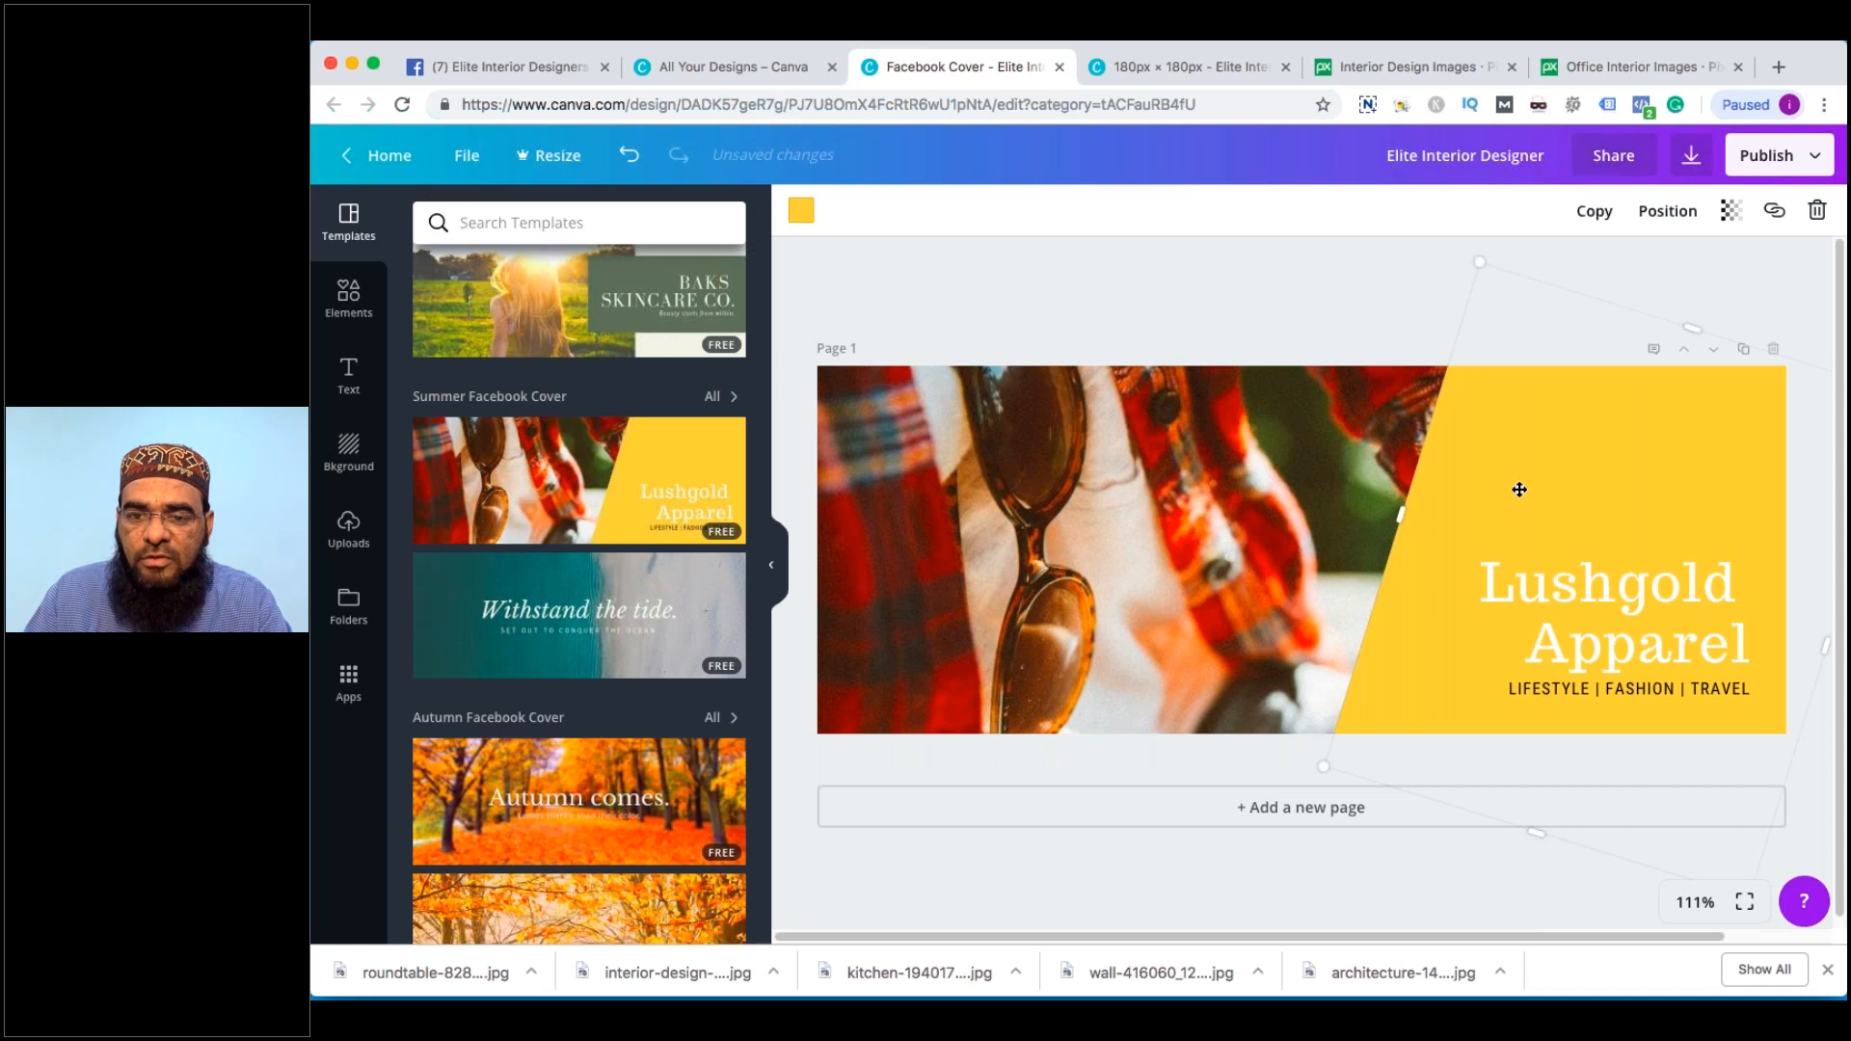
left_click(1197, 520)
left_click(1466, 497)
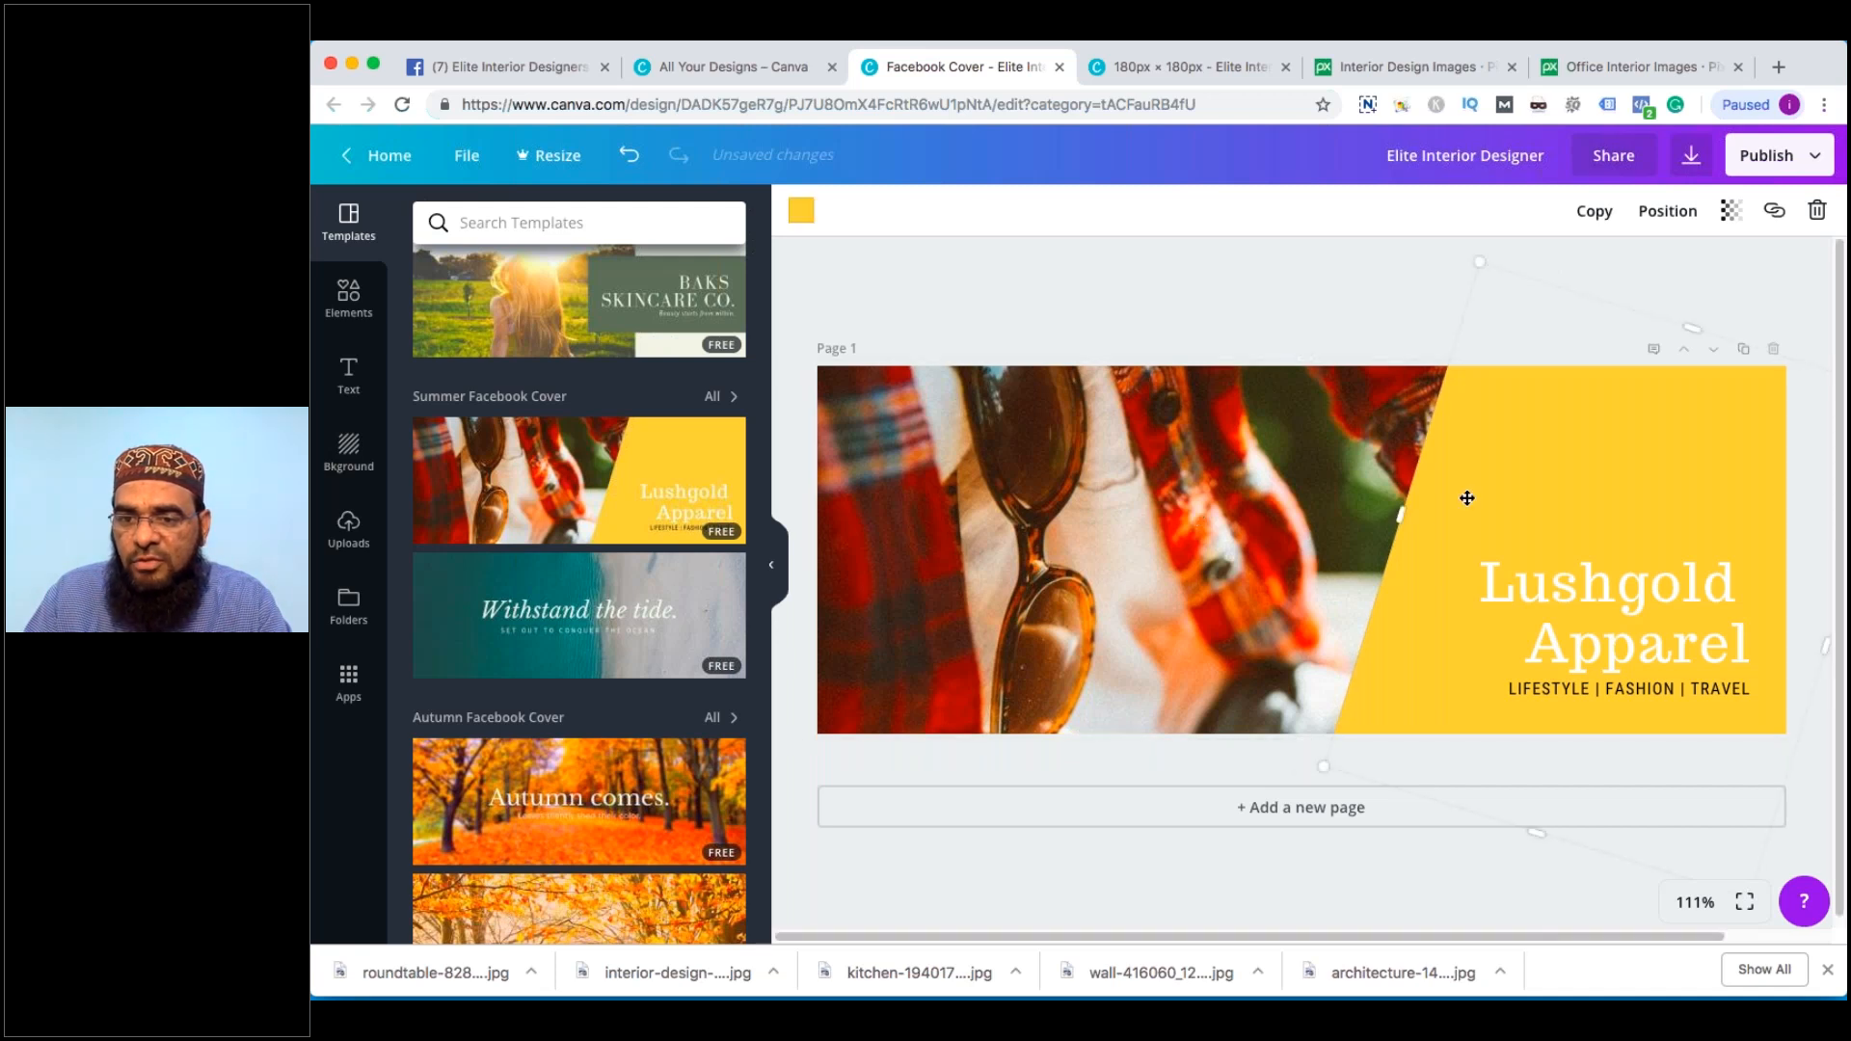
left_click_drag(1467, 497, 1545, 522)
left_click(1398, 531)
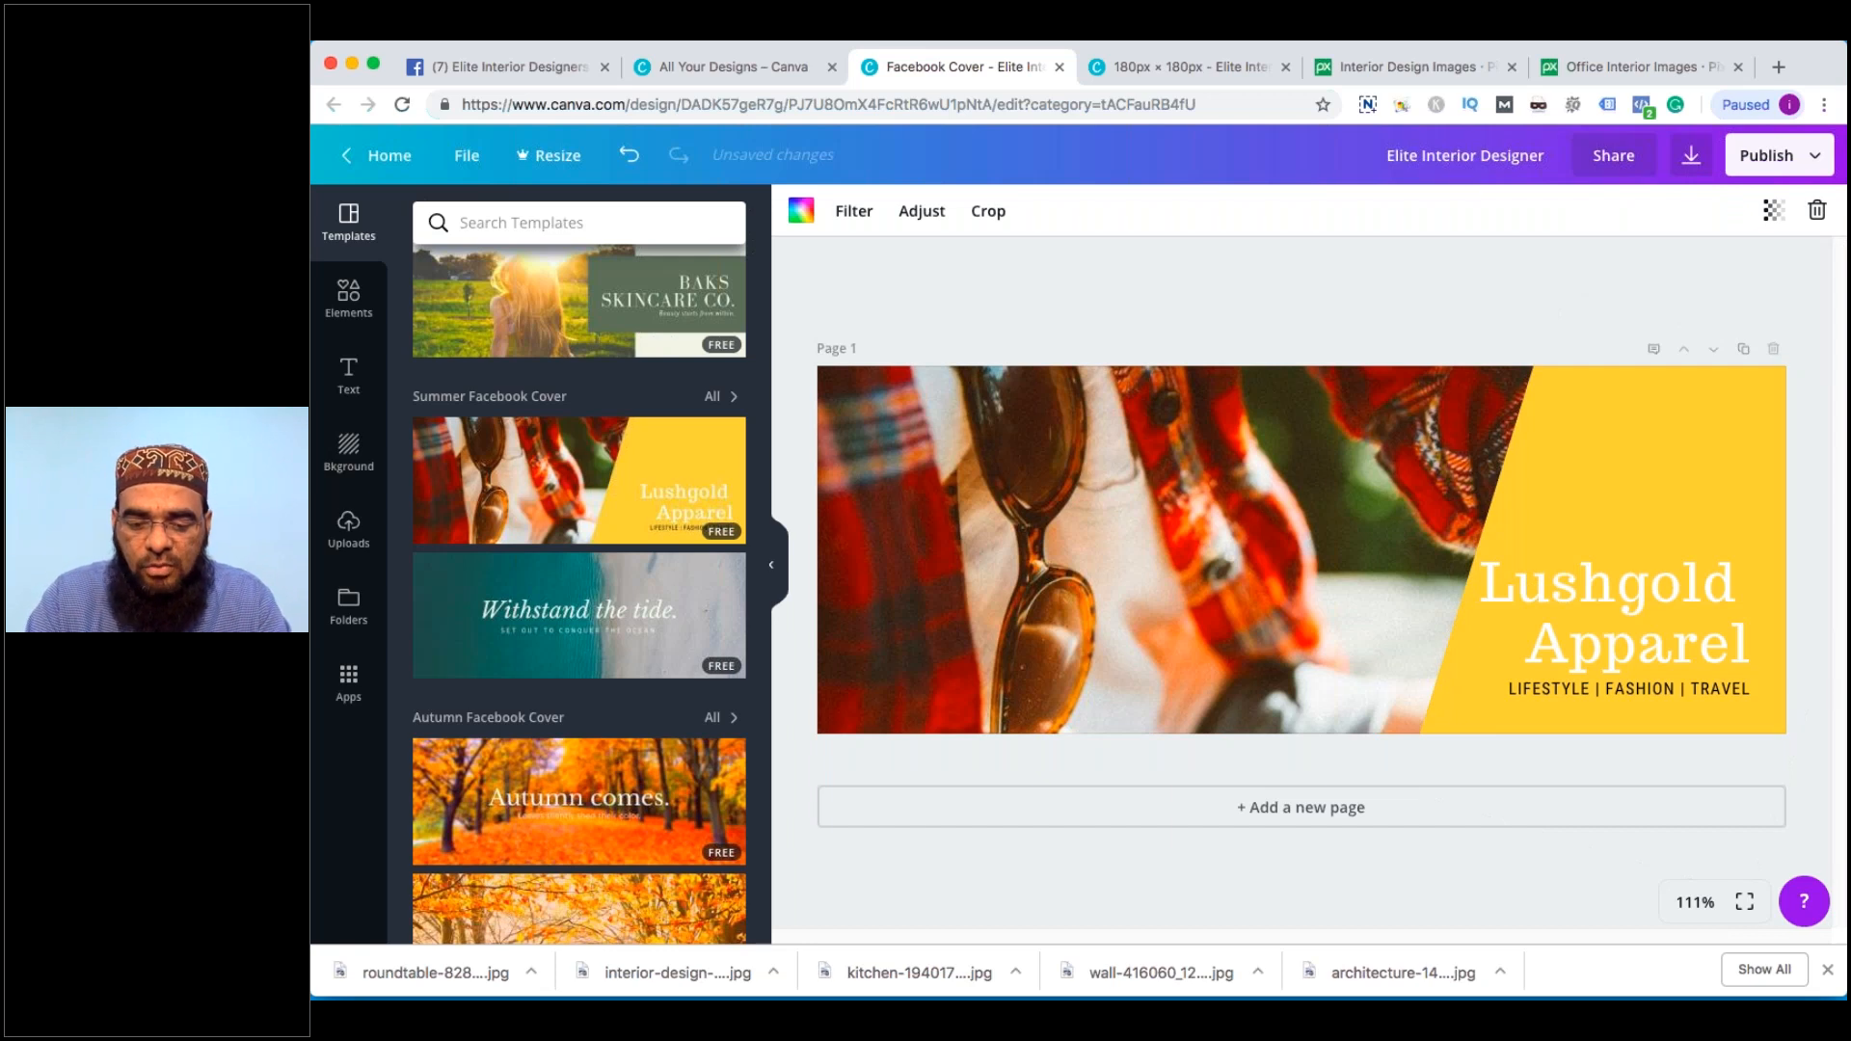
Replace the Lushgold Apparel heading with 'Make your Home a Special Place' and shrink it
double_click(1577, 582)
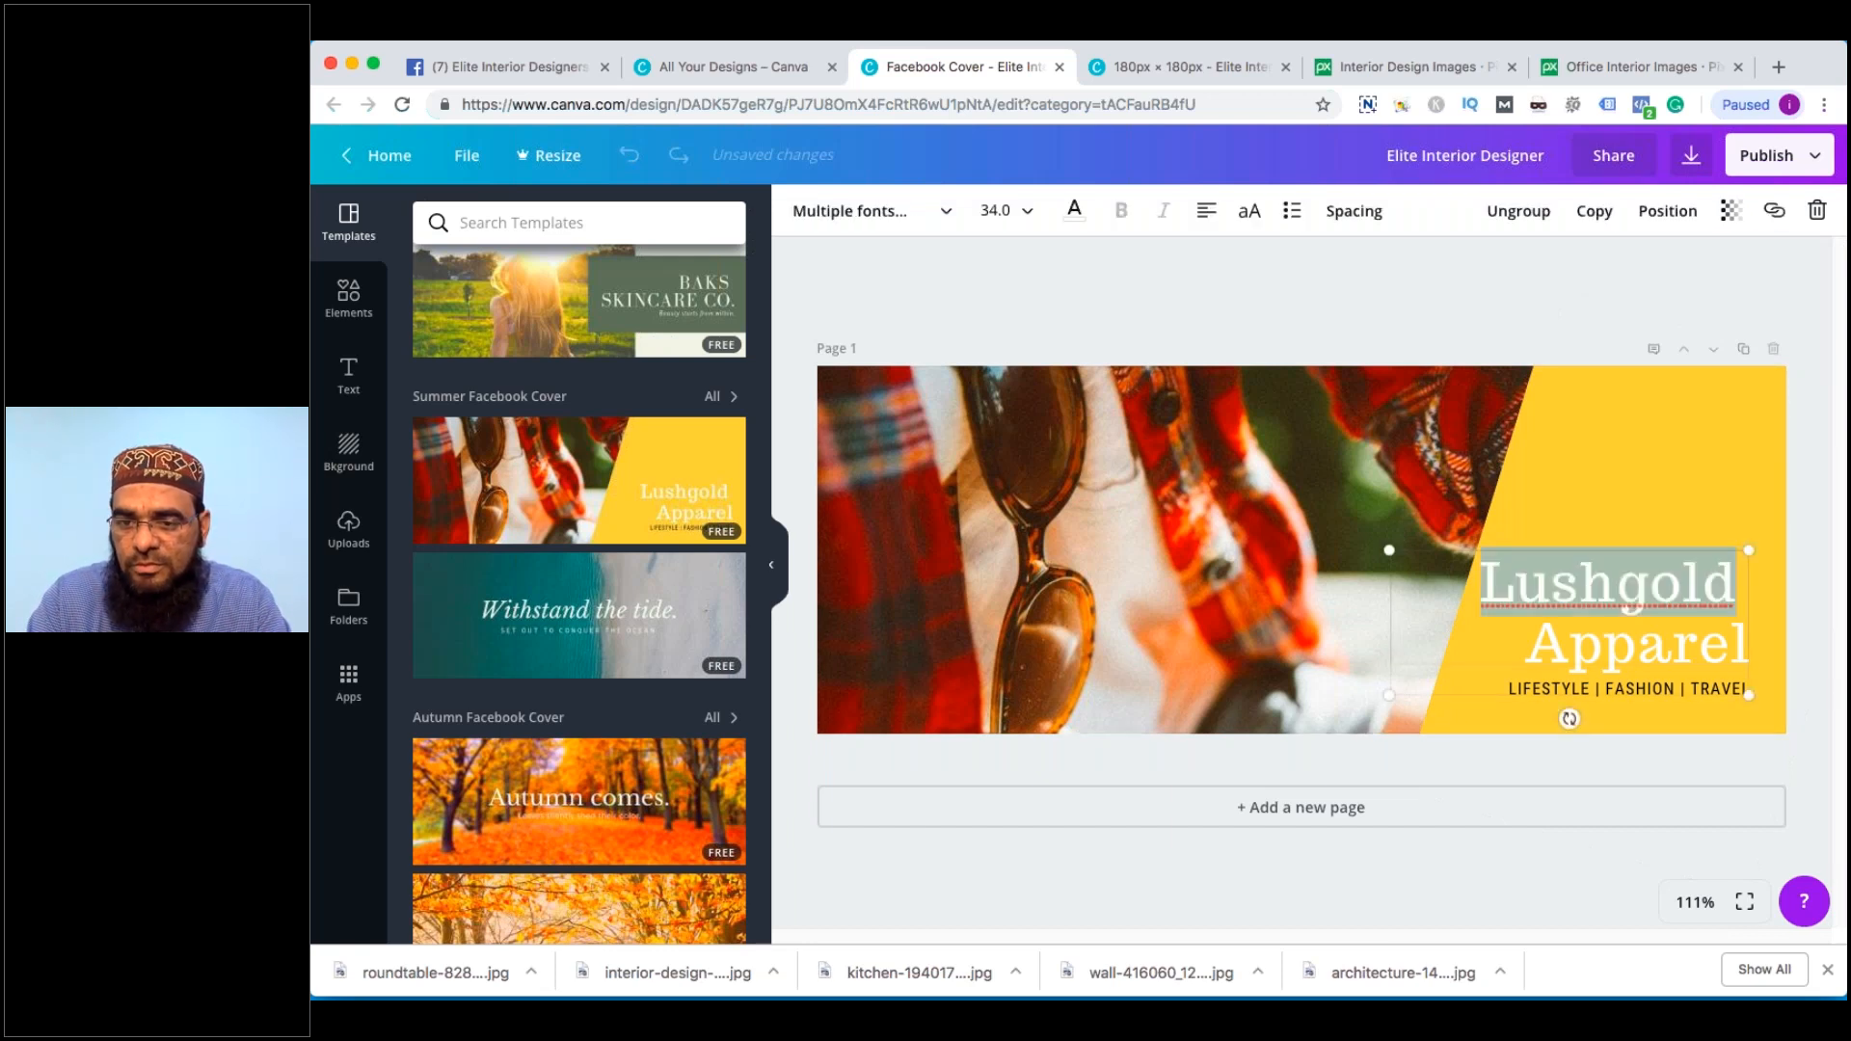
type("Cool")
key("ctrl+a")
key("BackSpace")
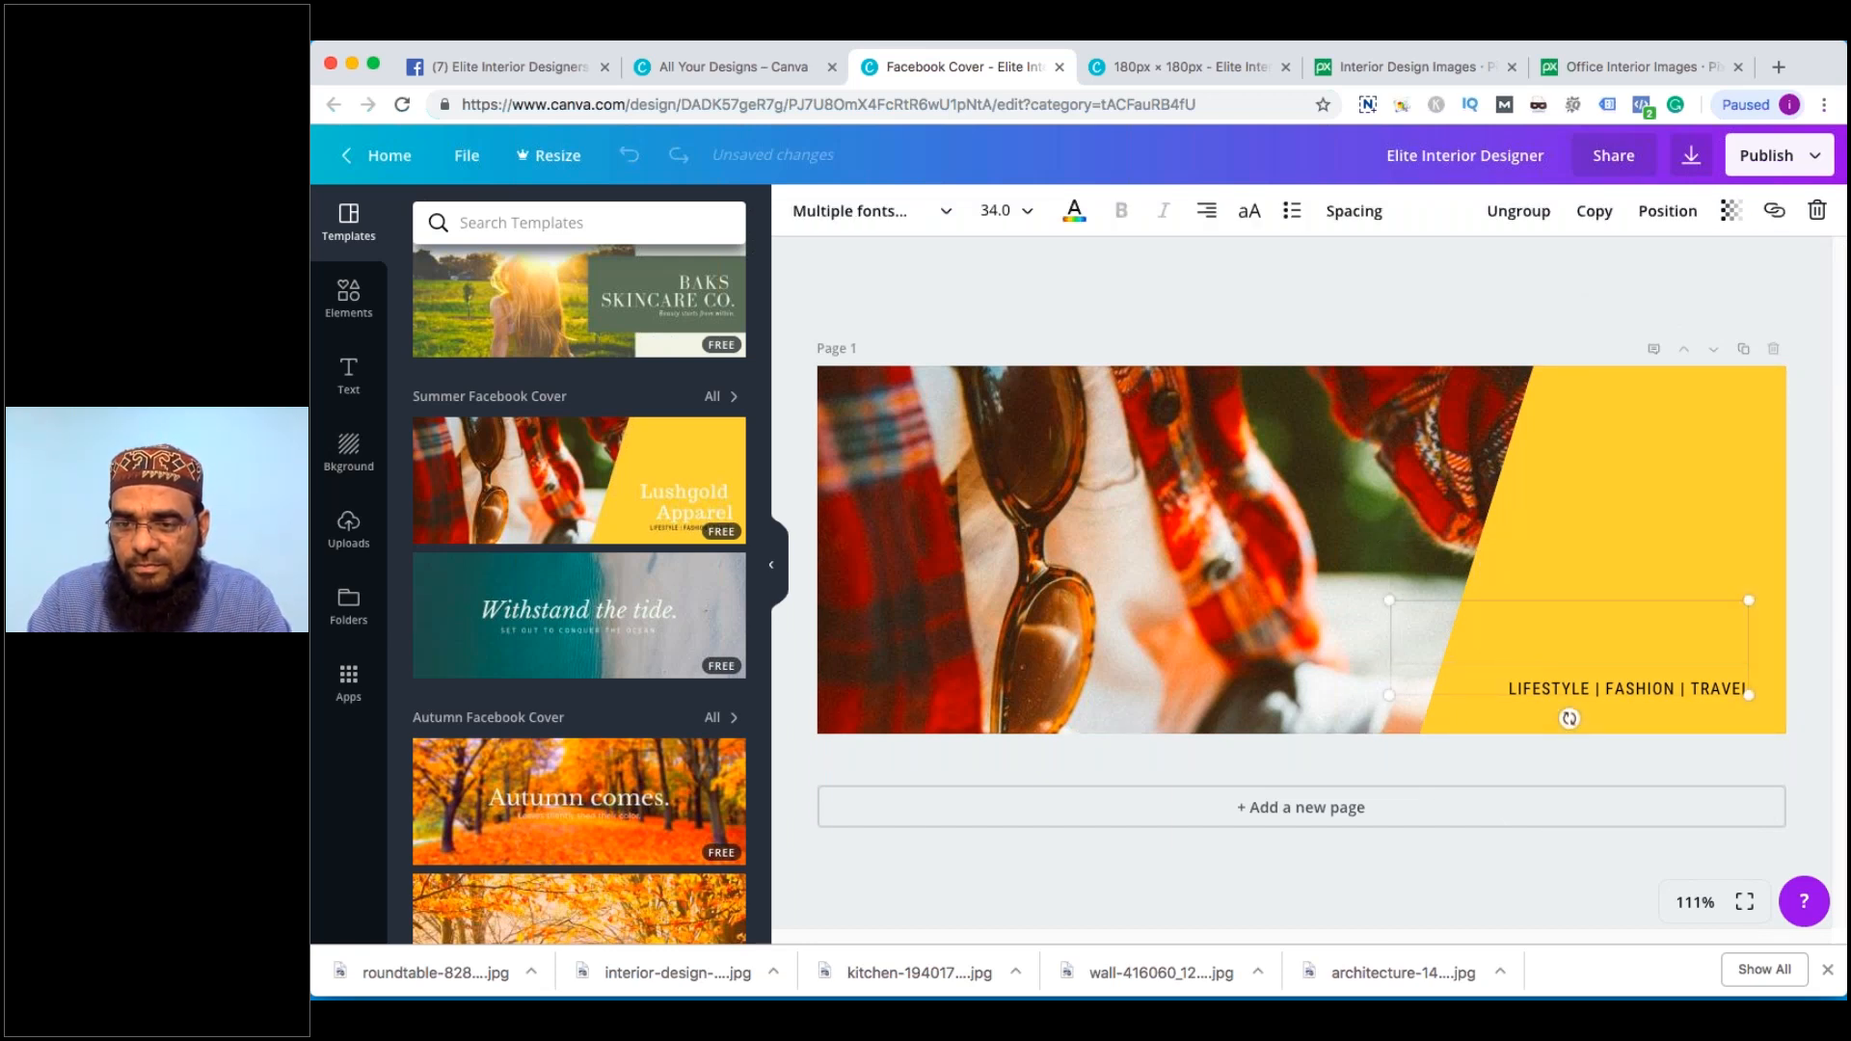
type("Make")
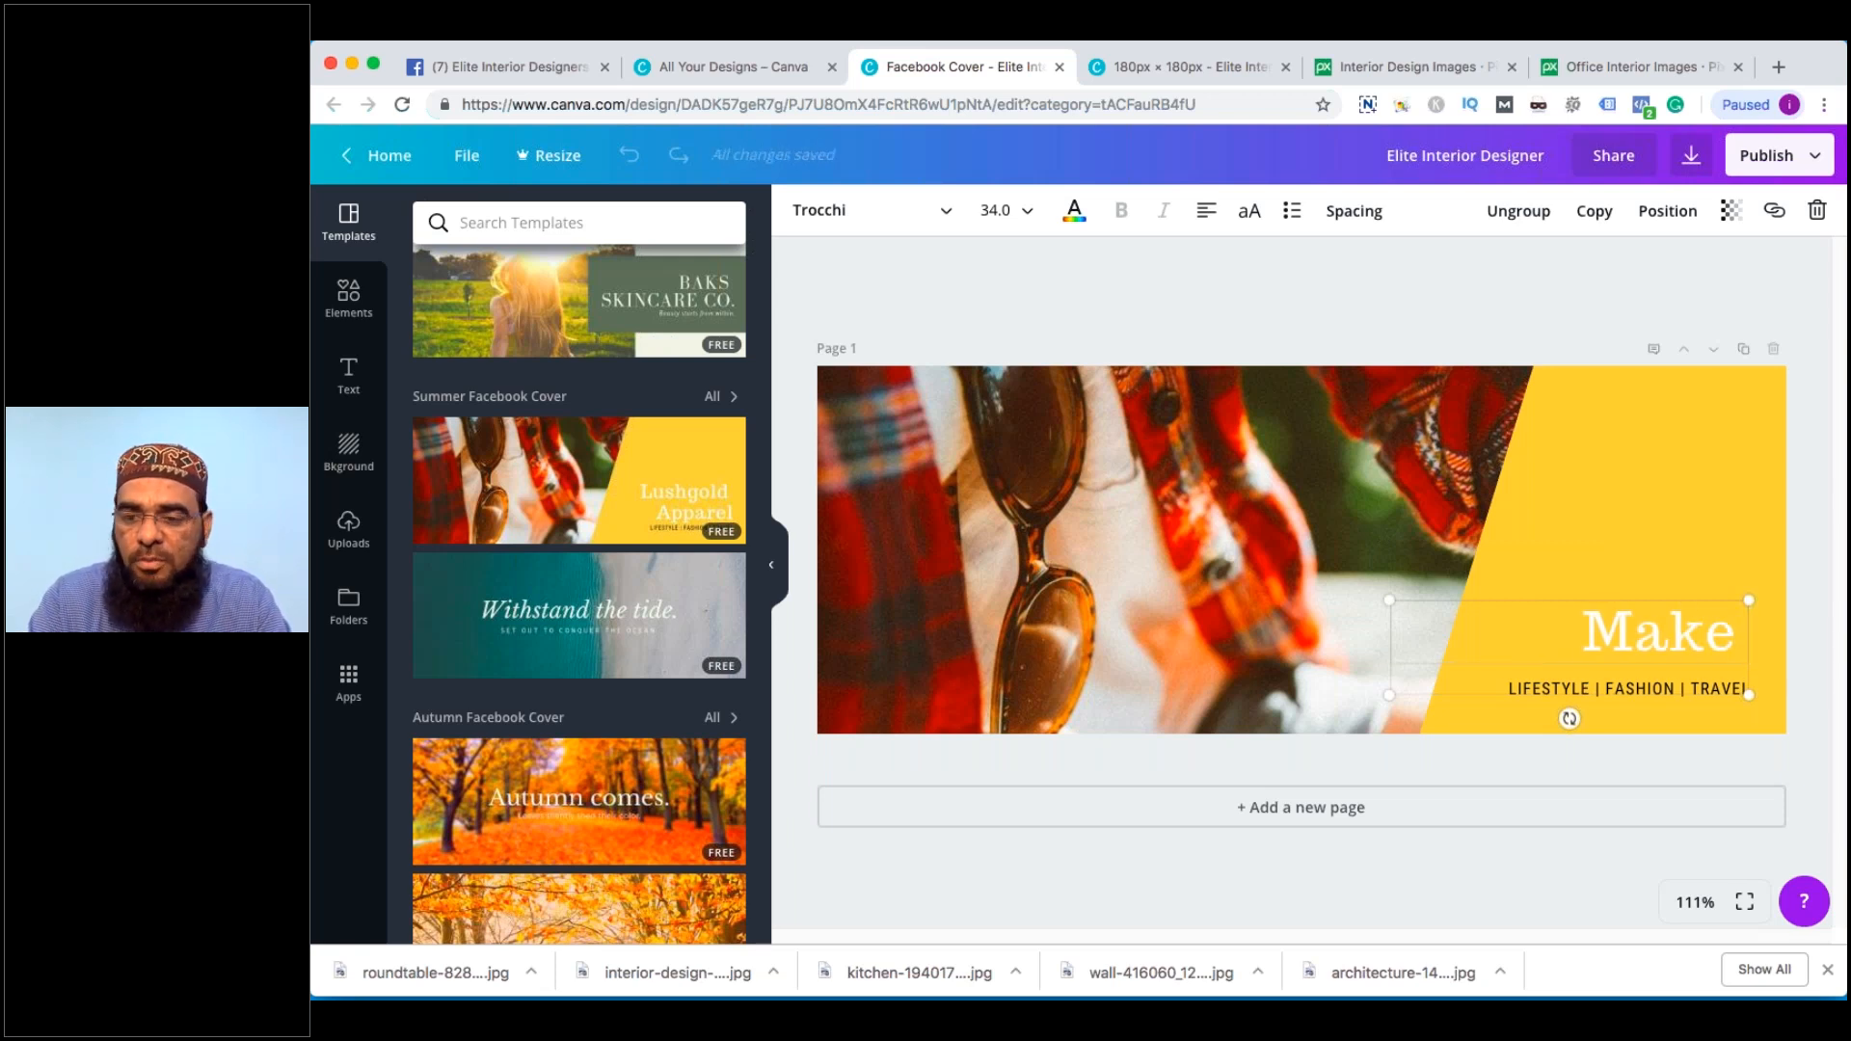
type(" your Home")
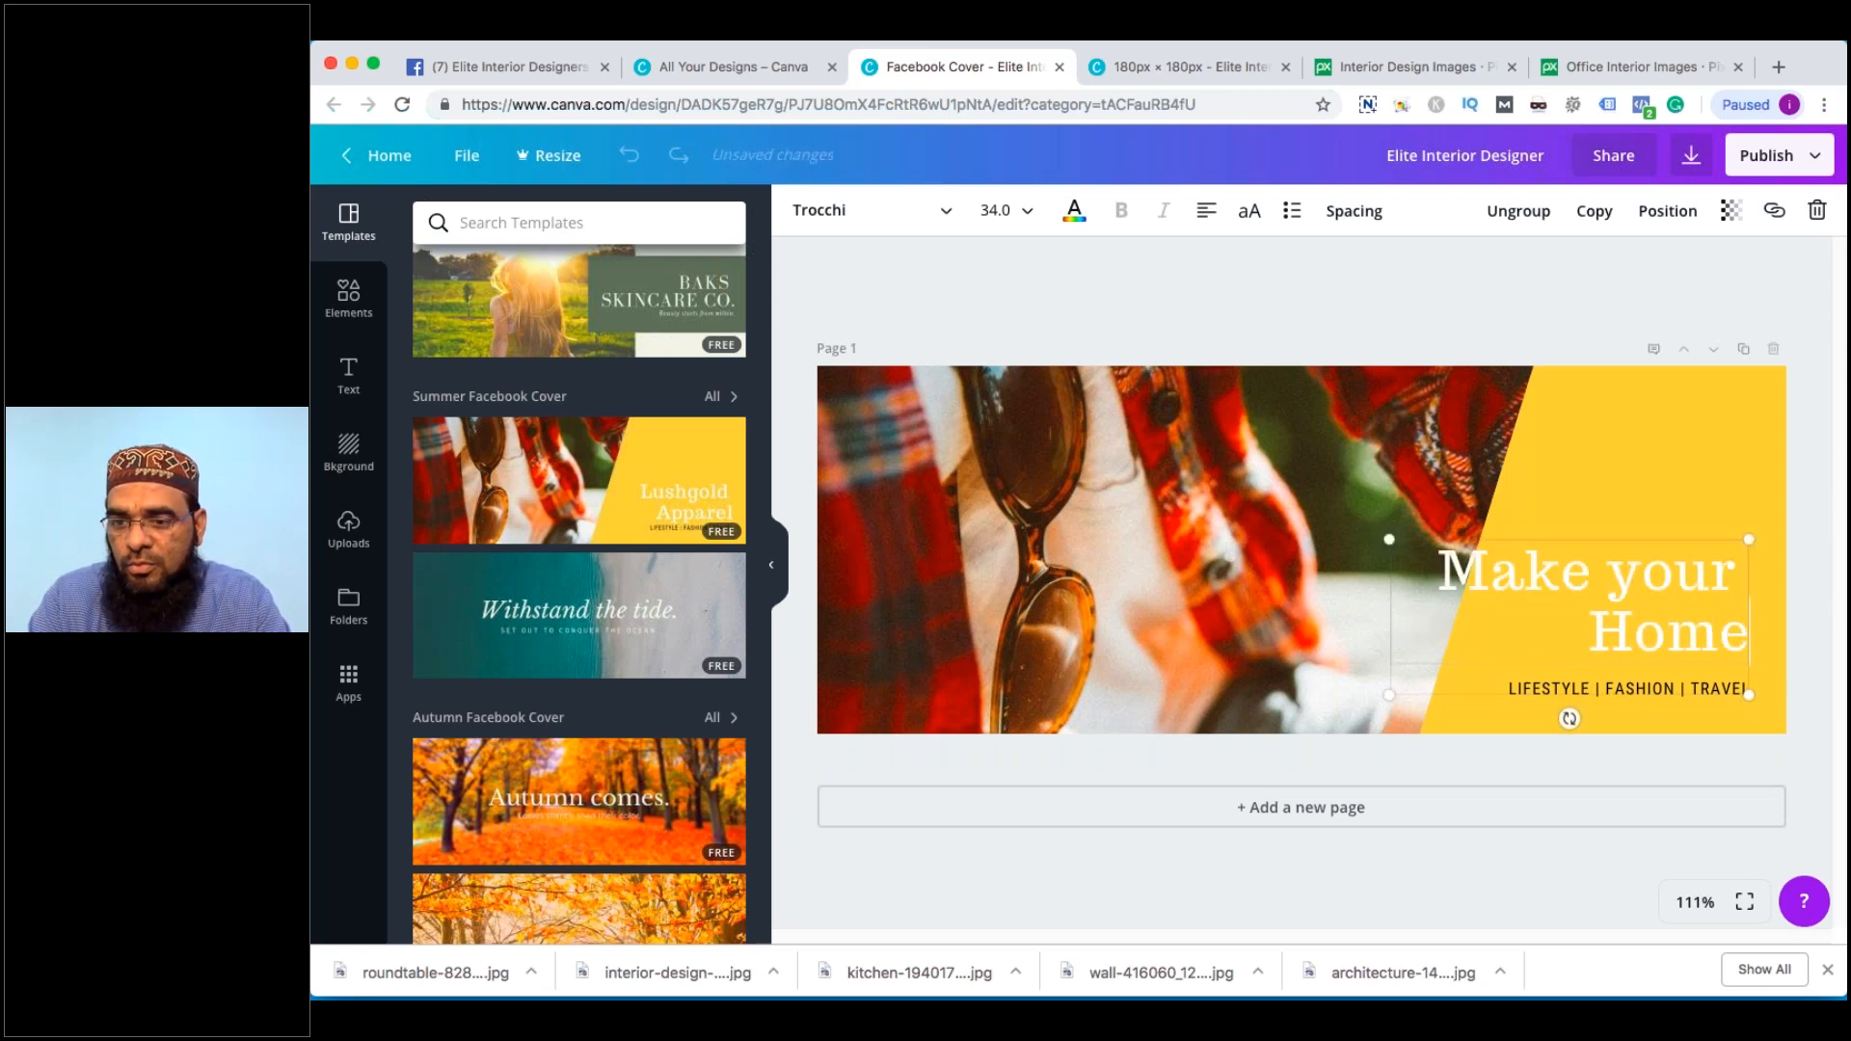
type(" a Spe")
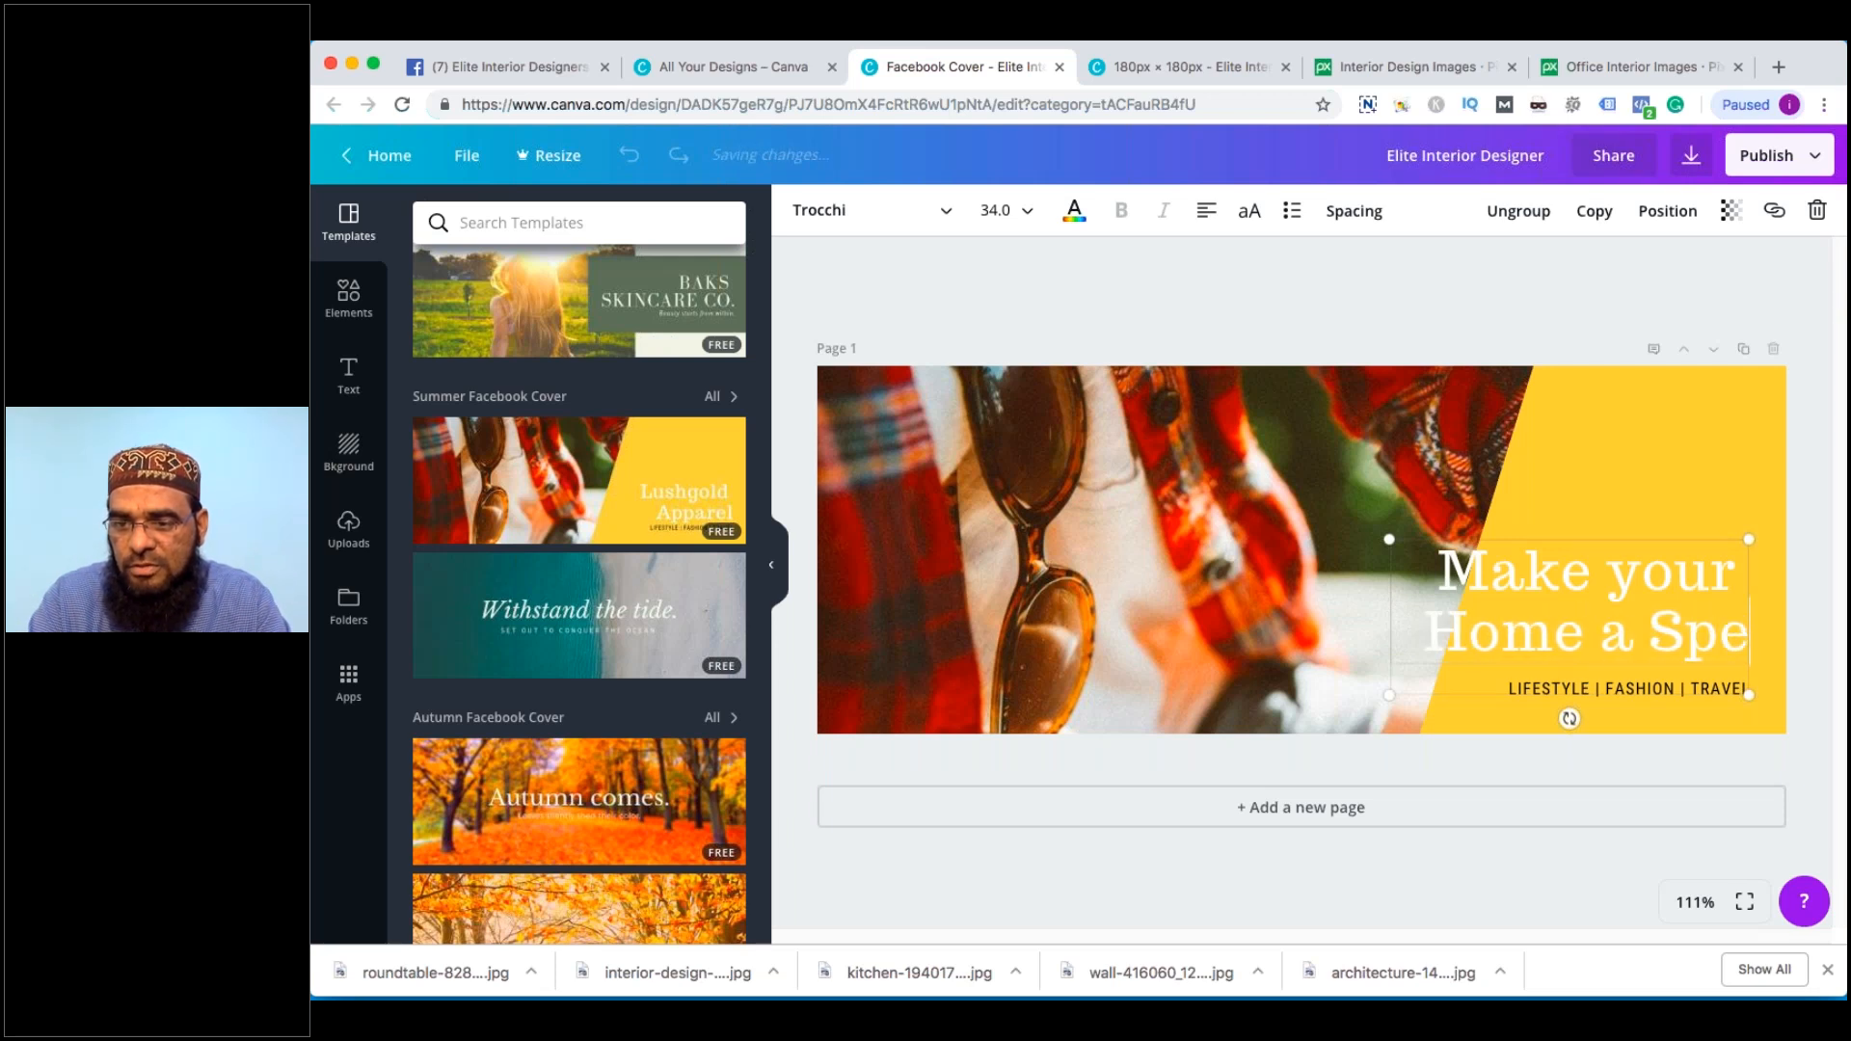
type("cial")
key("BackSpace")
key("BackSpace")
key("BackSpace")
type("cia")
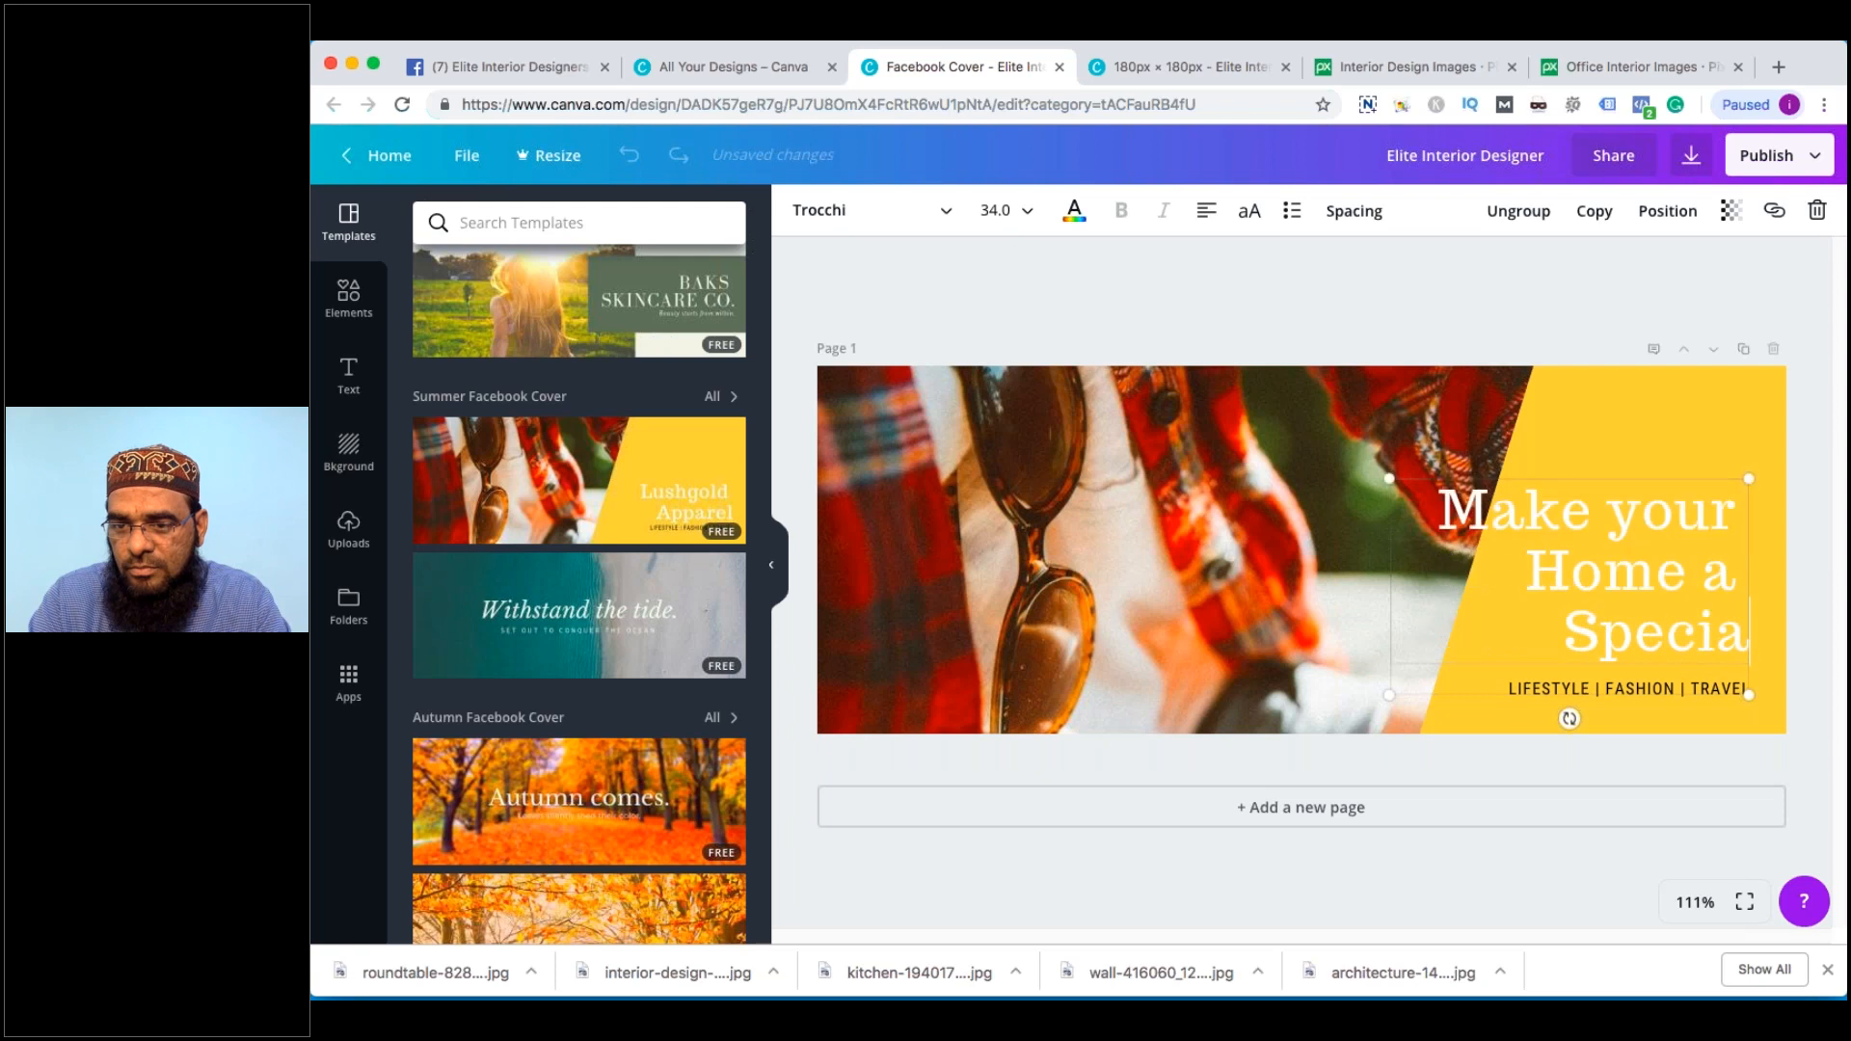
type("l Place")
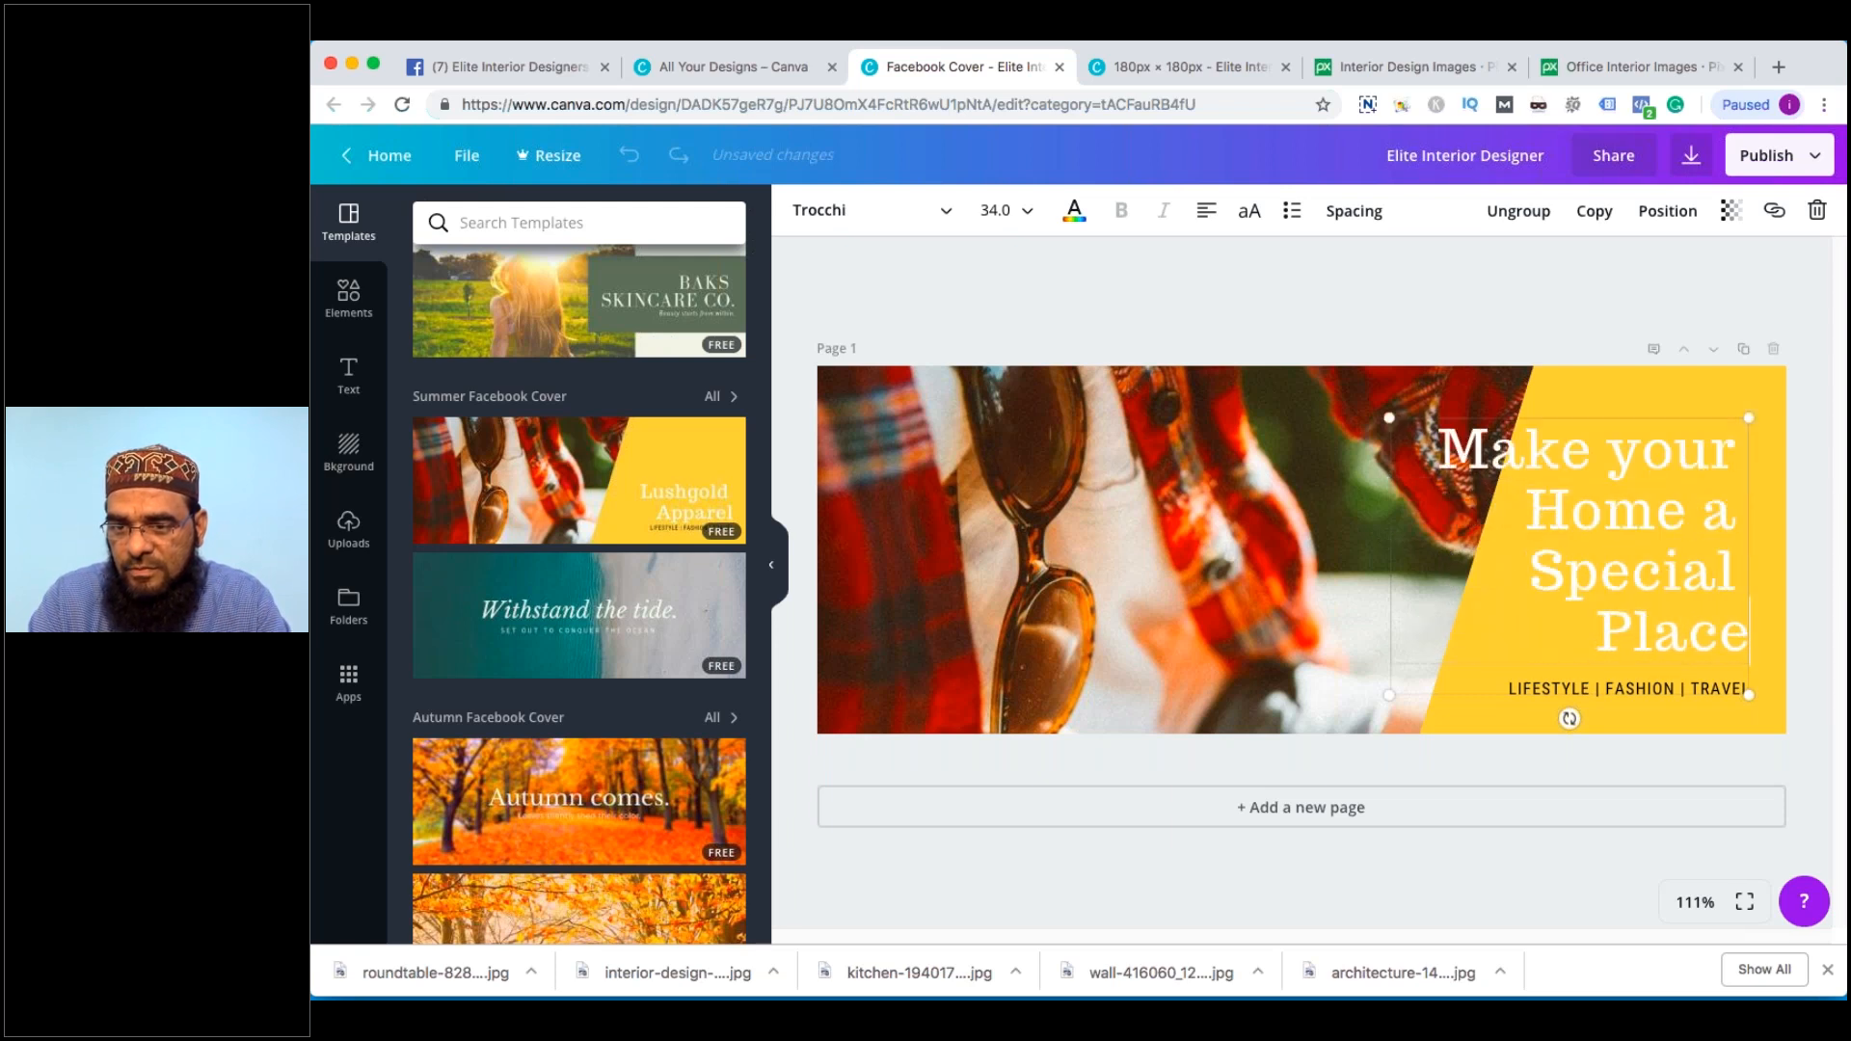
key("ctrl+a")
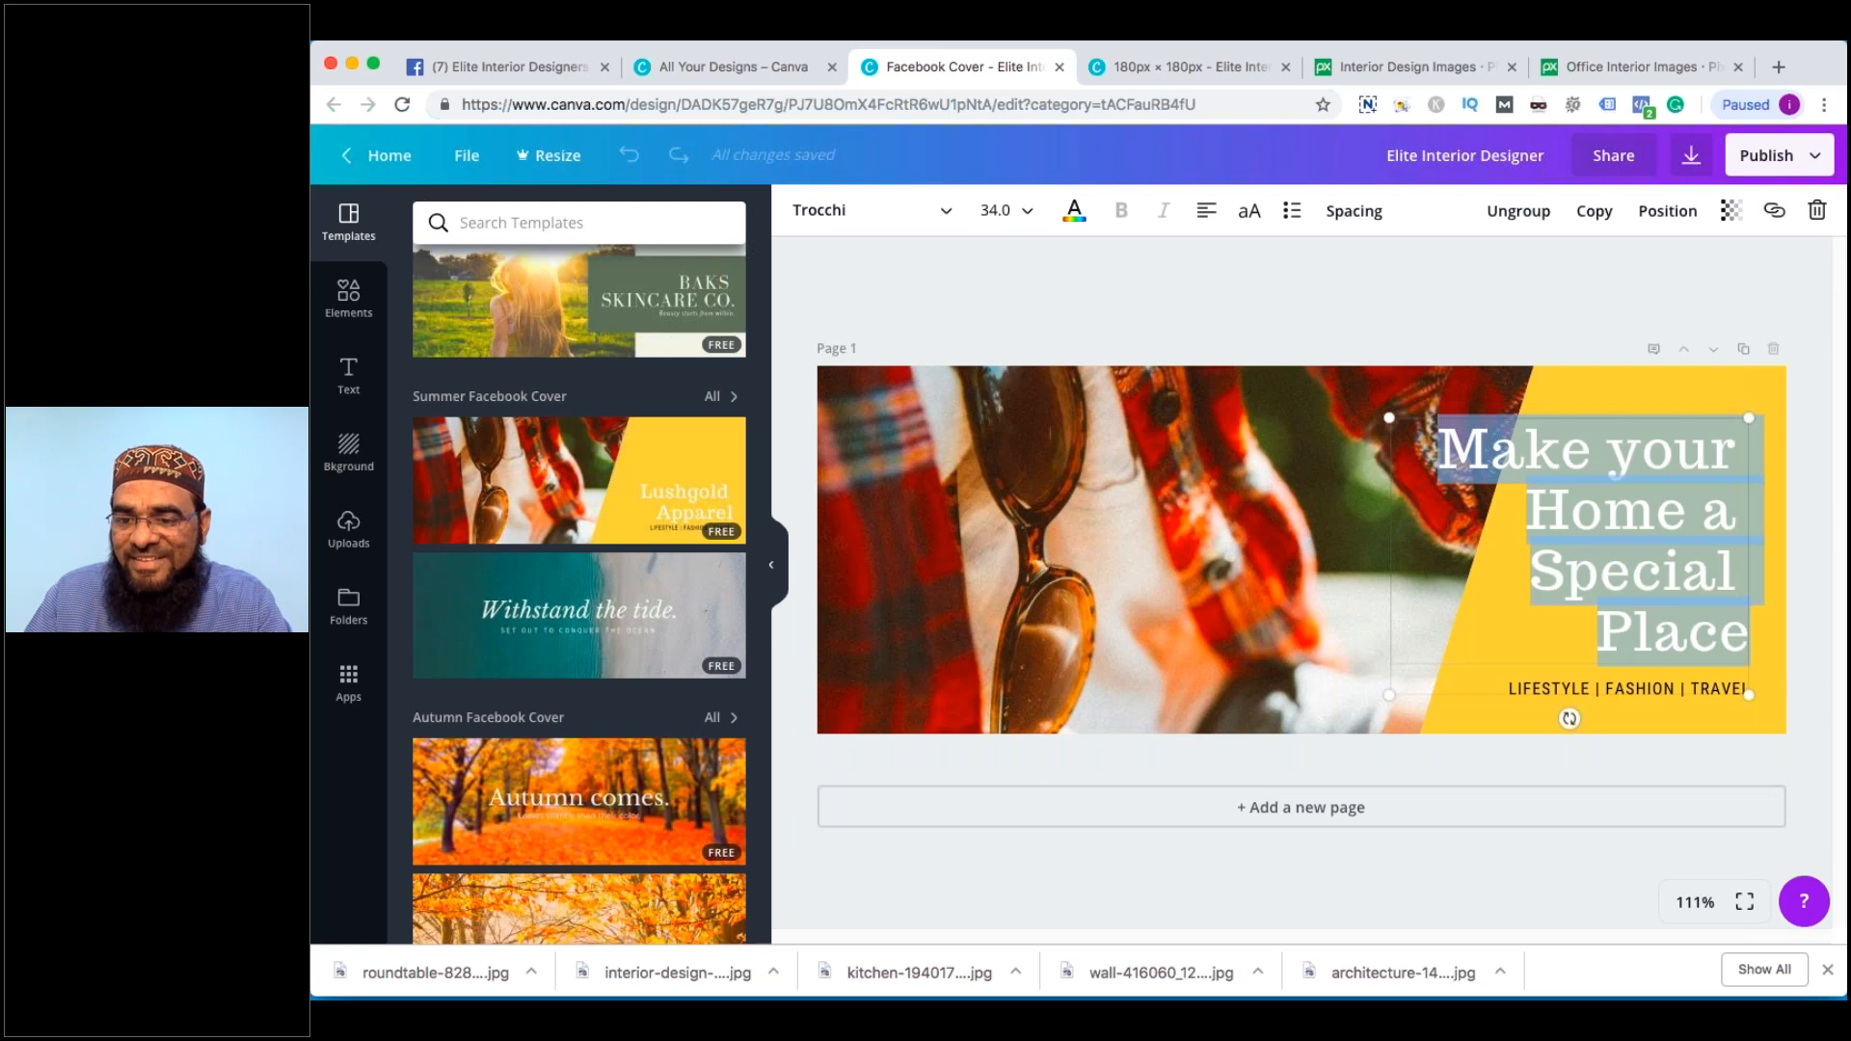
left_click_drag(1388, 417, 1498, 502)
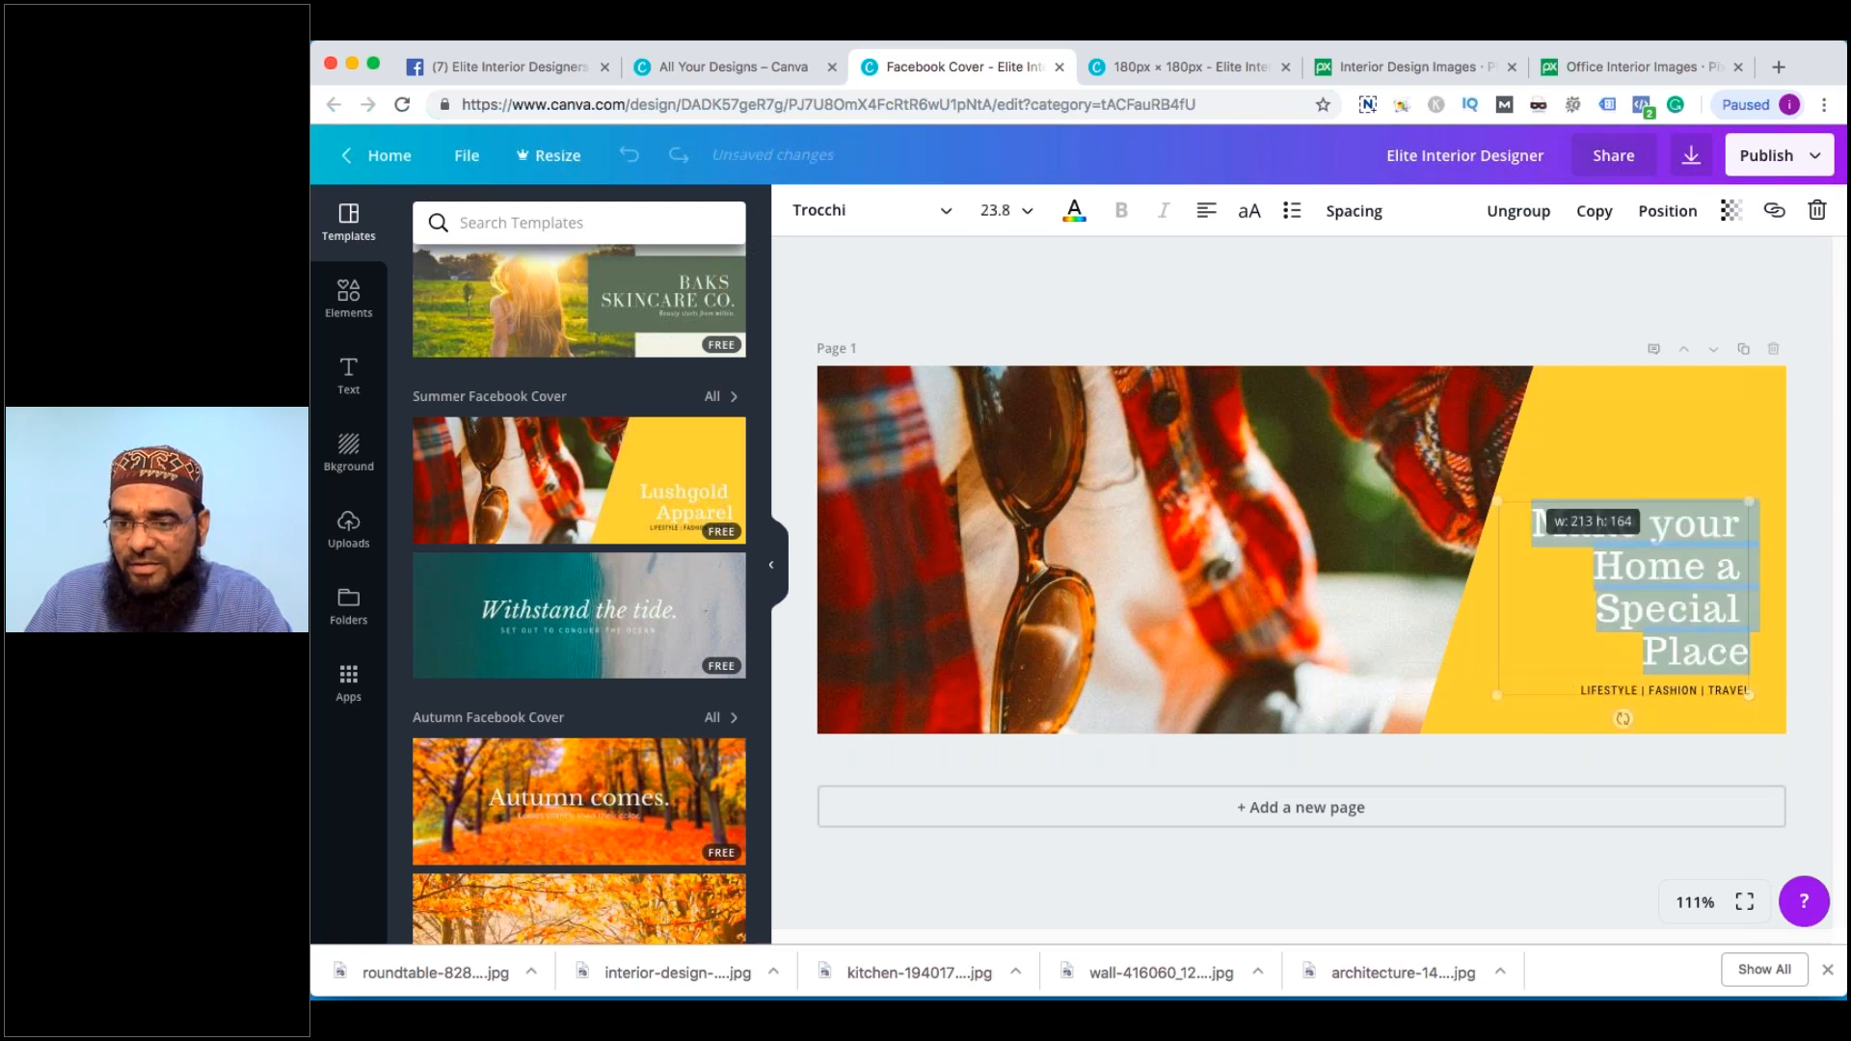
left_click(1501, 497)
Delete the LIFESTYLE | FASHION | TRAVEL tagline from the cover
left_click_drag(1638, 692, 1755, 693)
key("BackSpace")
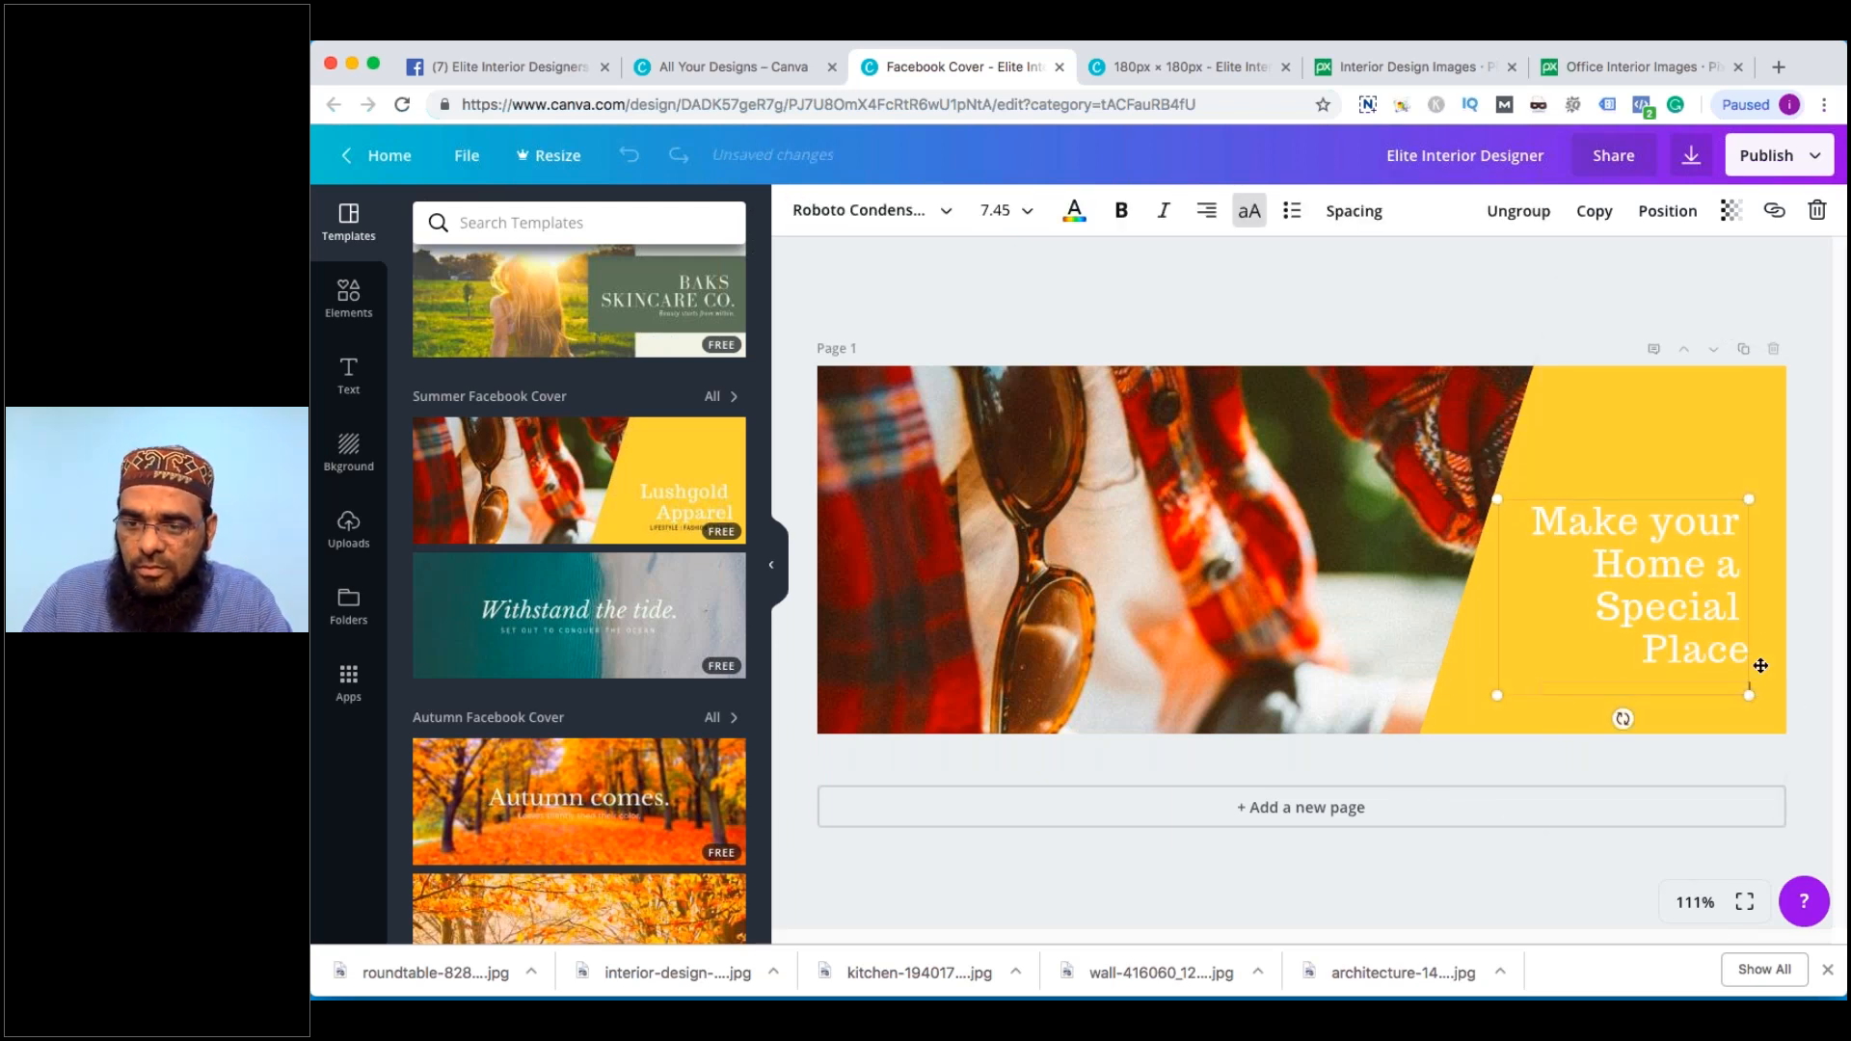
left_click(1713, 616)
Retype the heading through several drafts, settling on 'We make Spaces Awesome'
double_click(1712, 615)
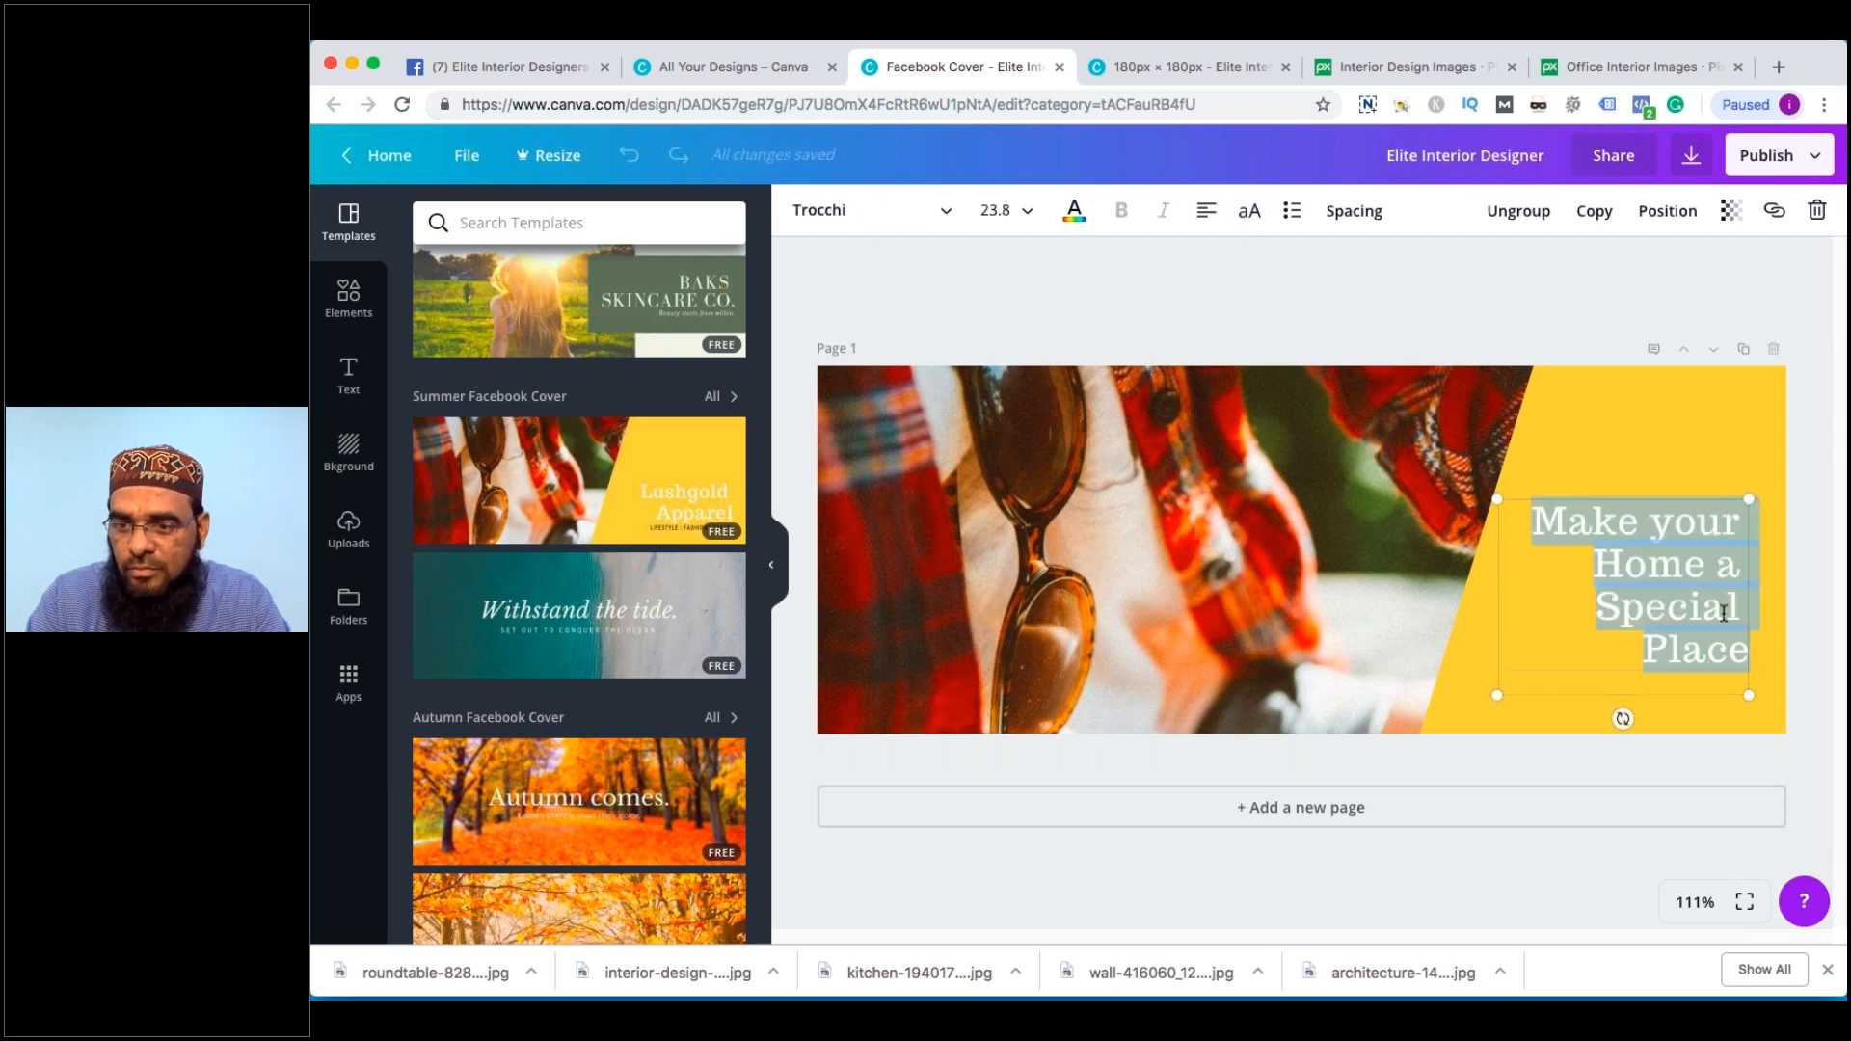
type("Make it Awes")
key("super+a")
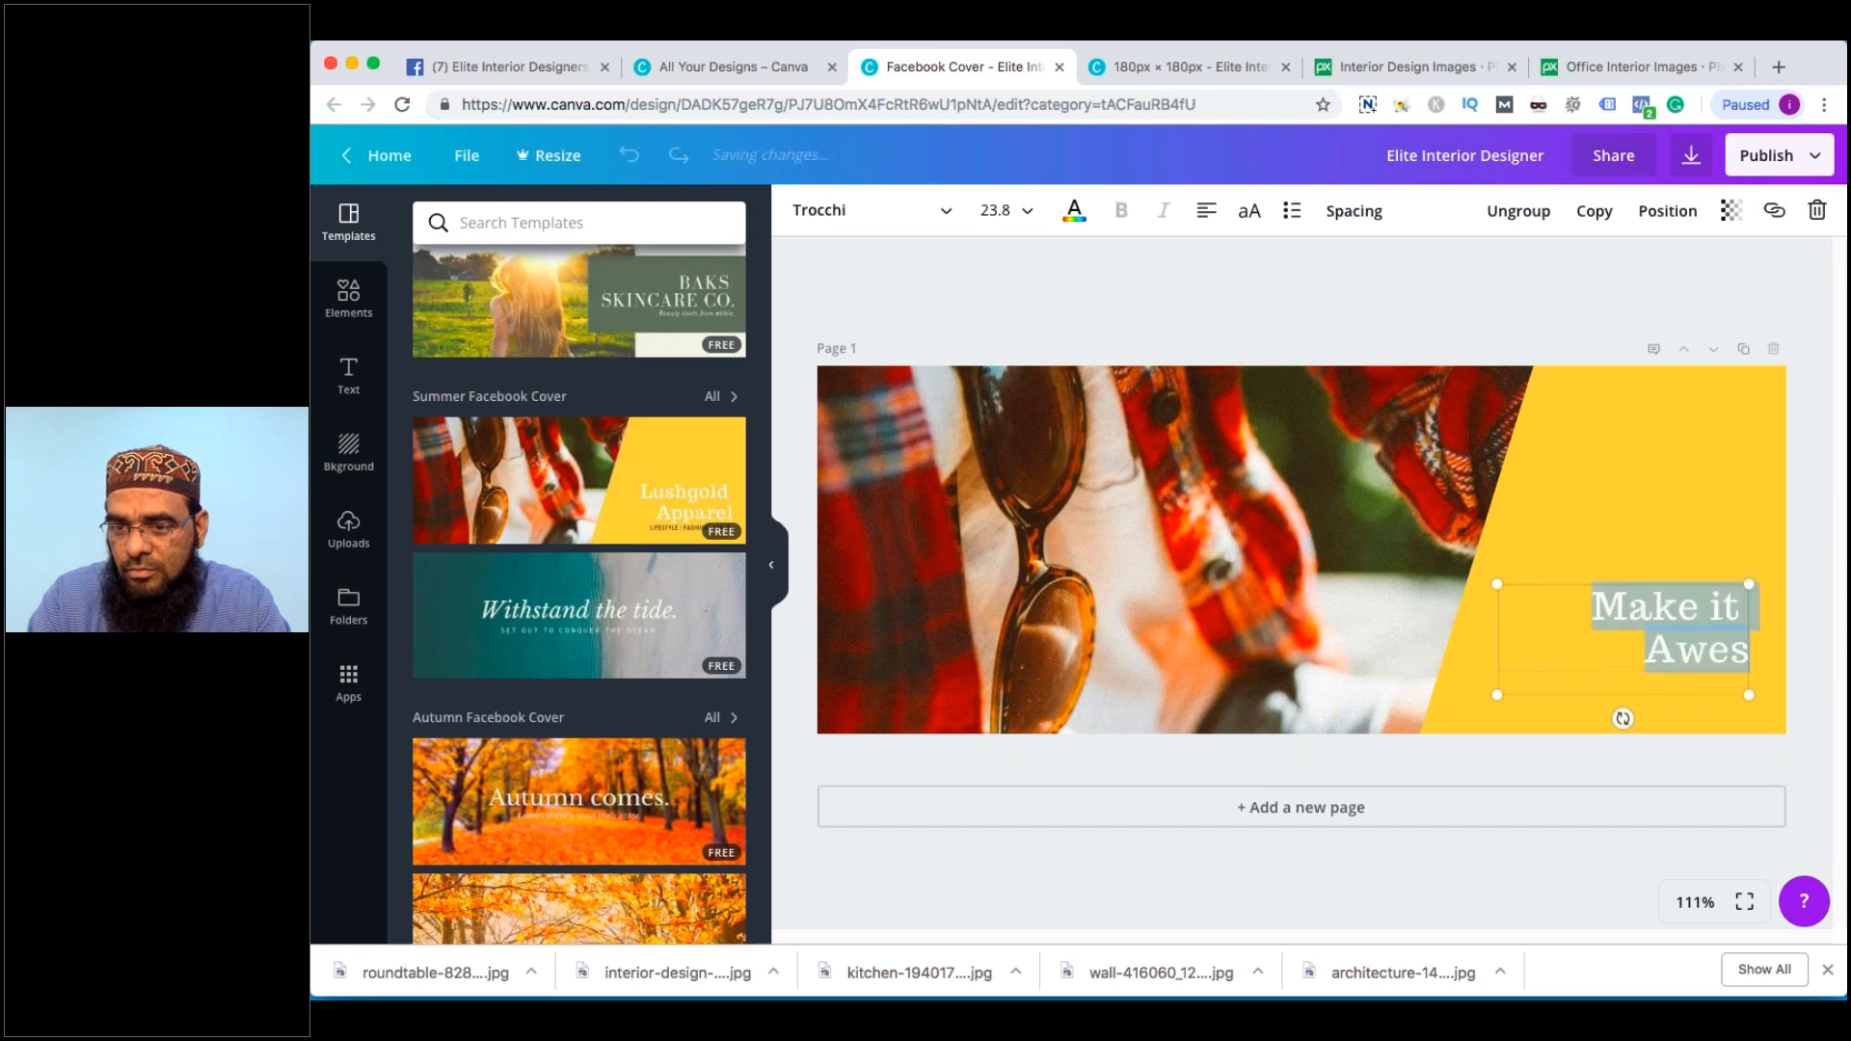
type("W")
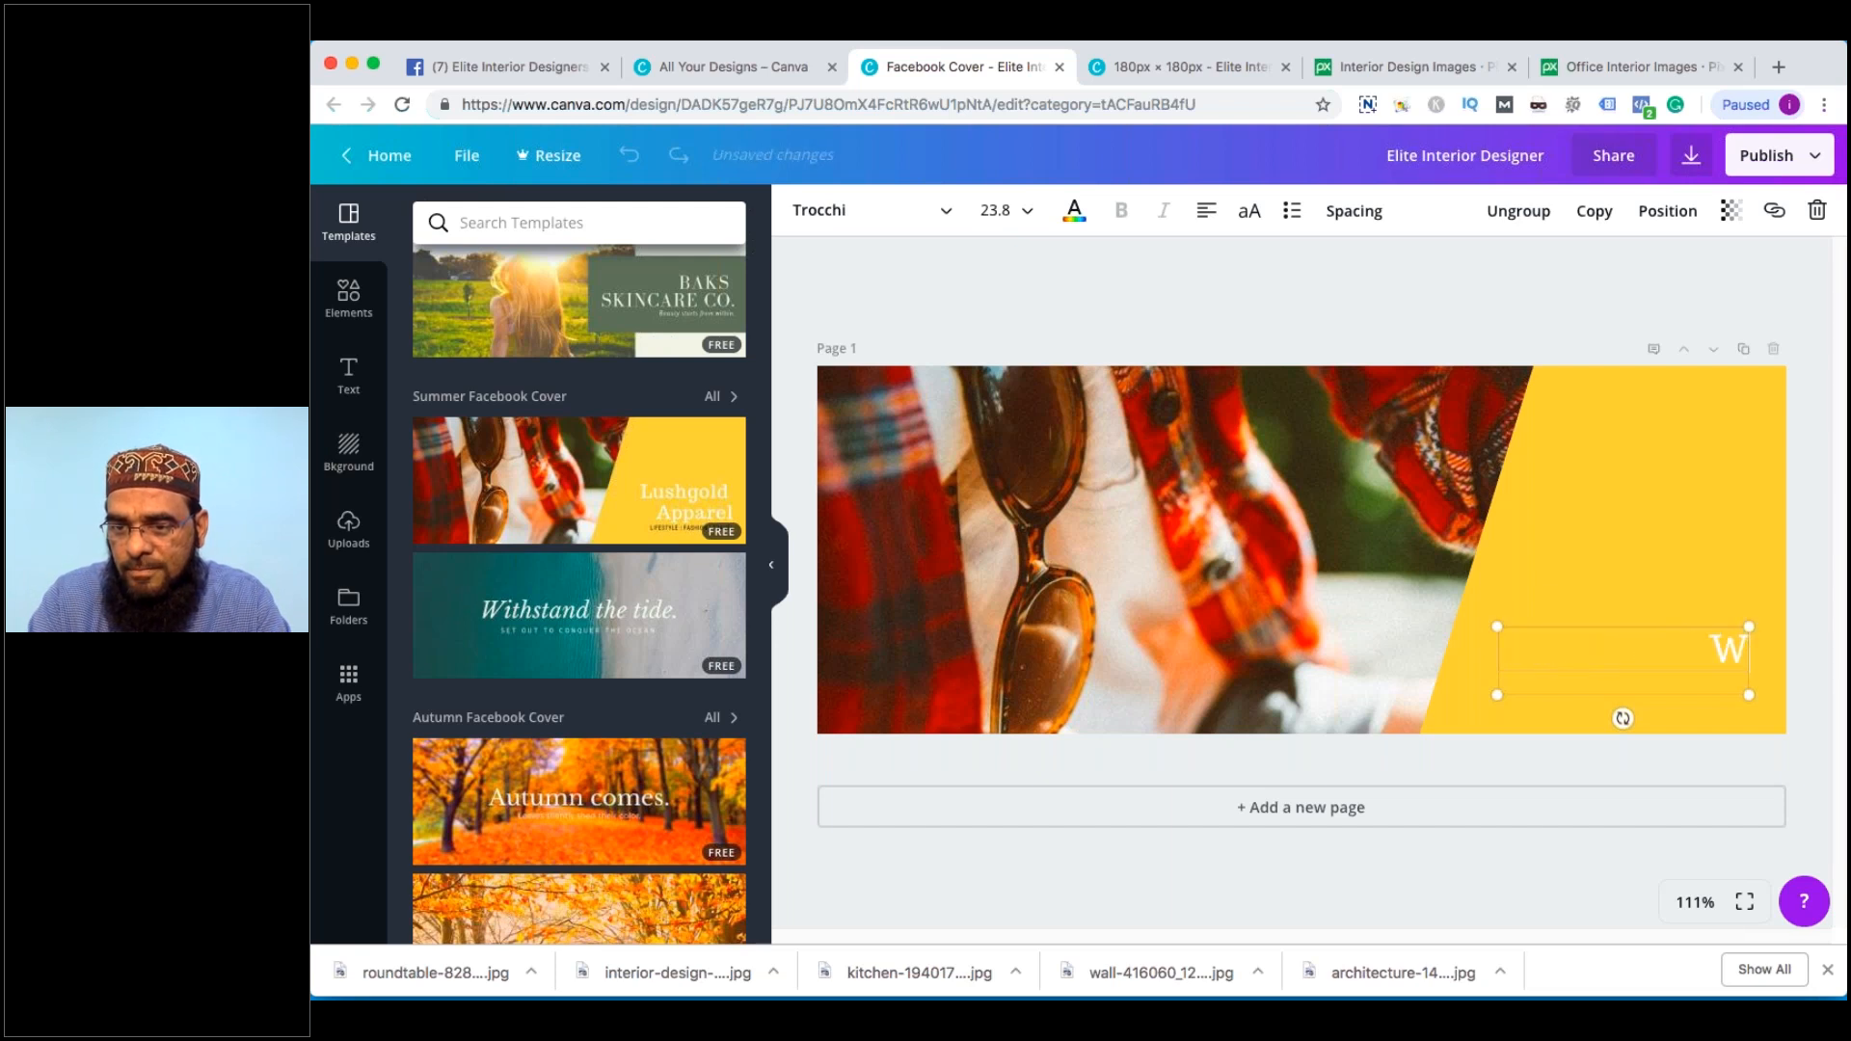
type("e Make")
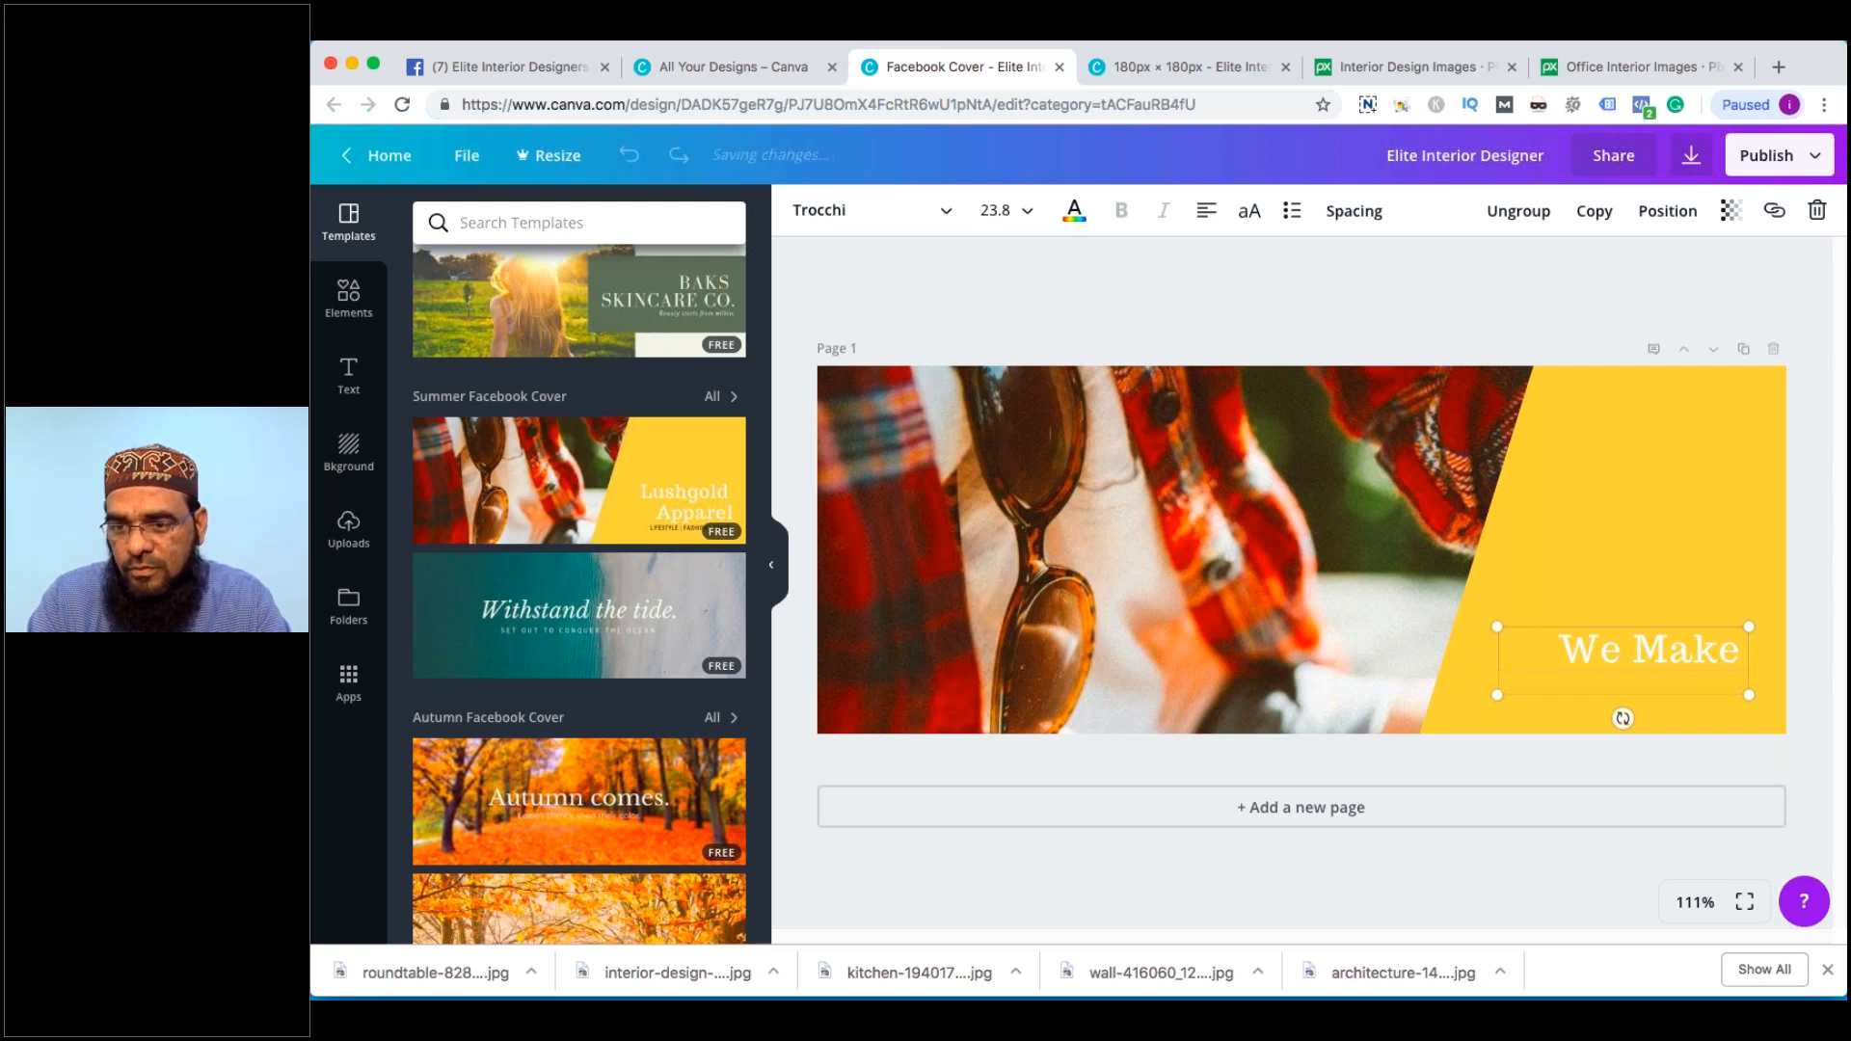
type(" Awesome Spac")
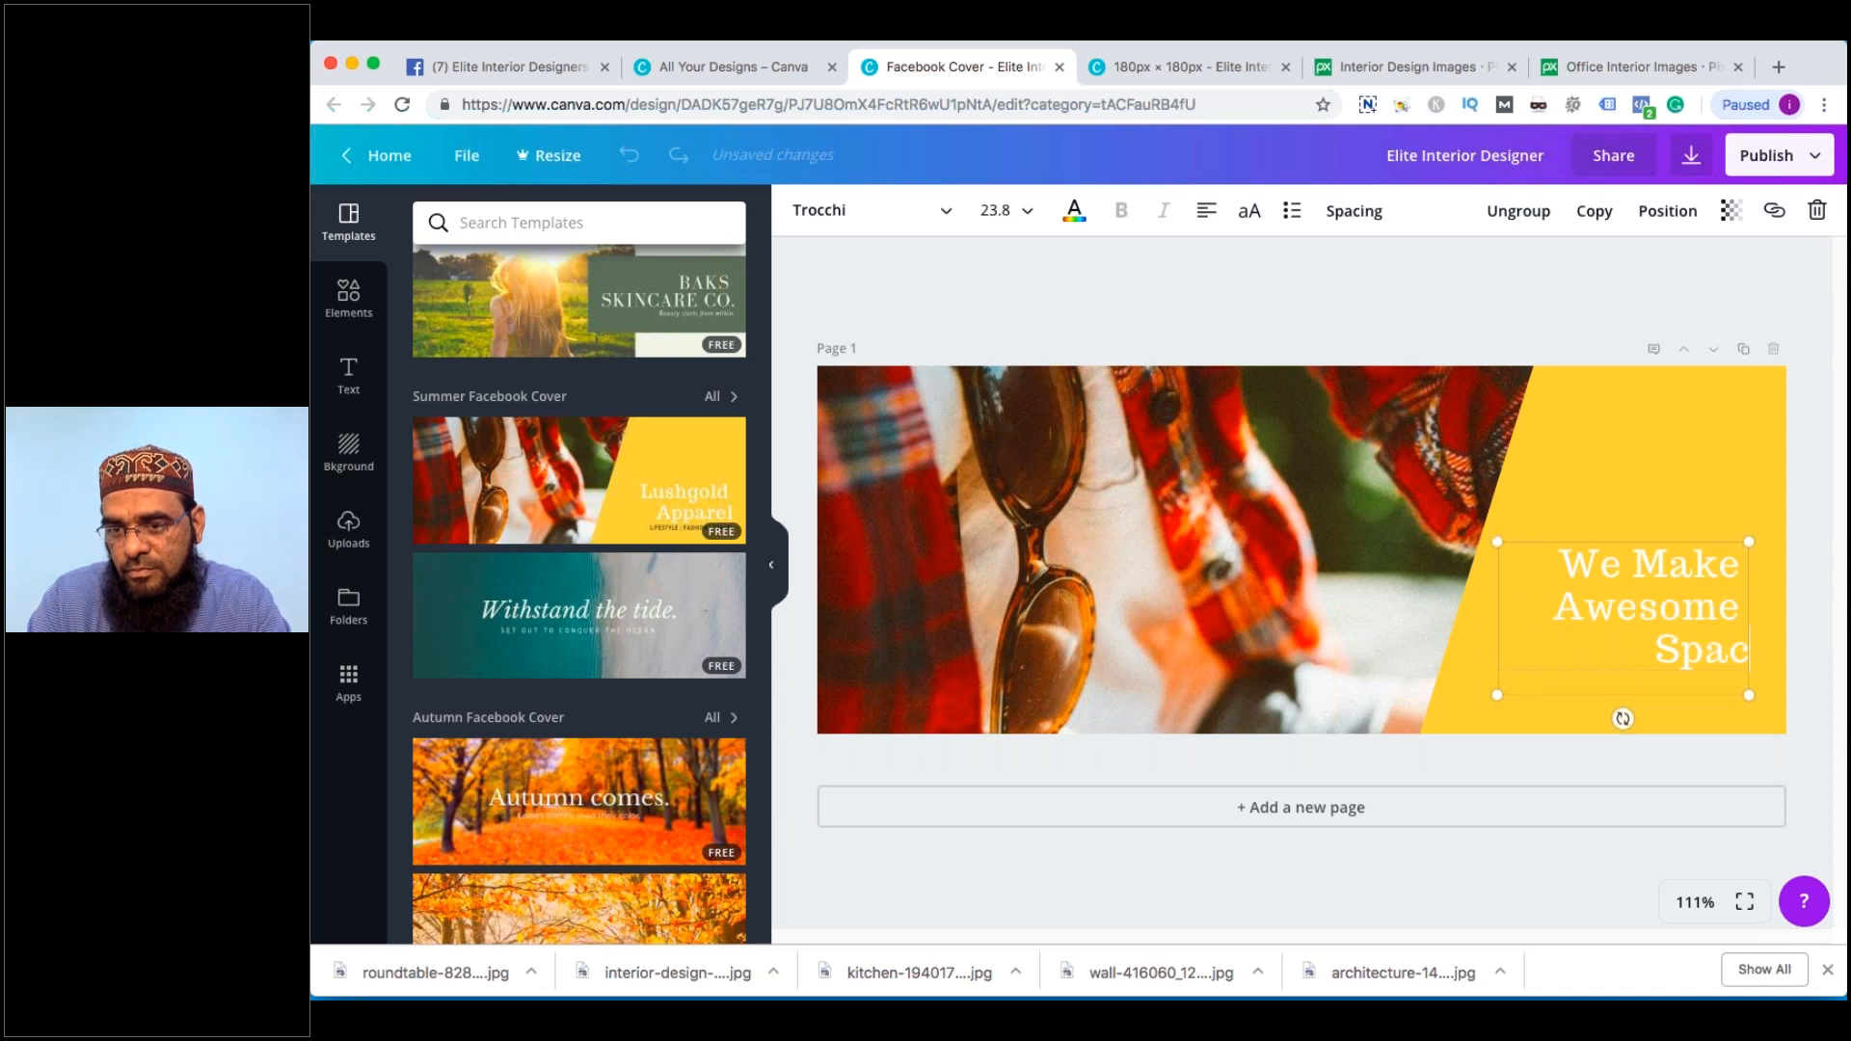
key("BackSpace")
key("BackSpace")
key("BackSpace")
key("BackSpace")
type("I")
key("ctrl+a")
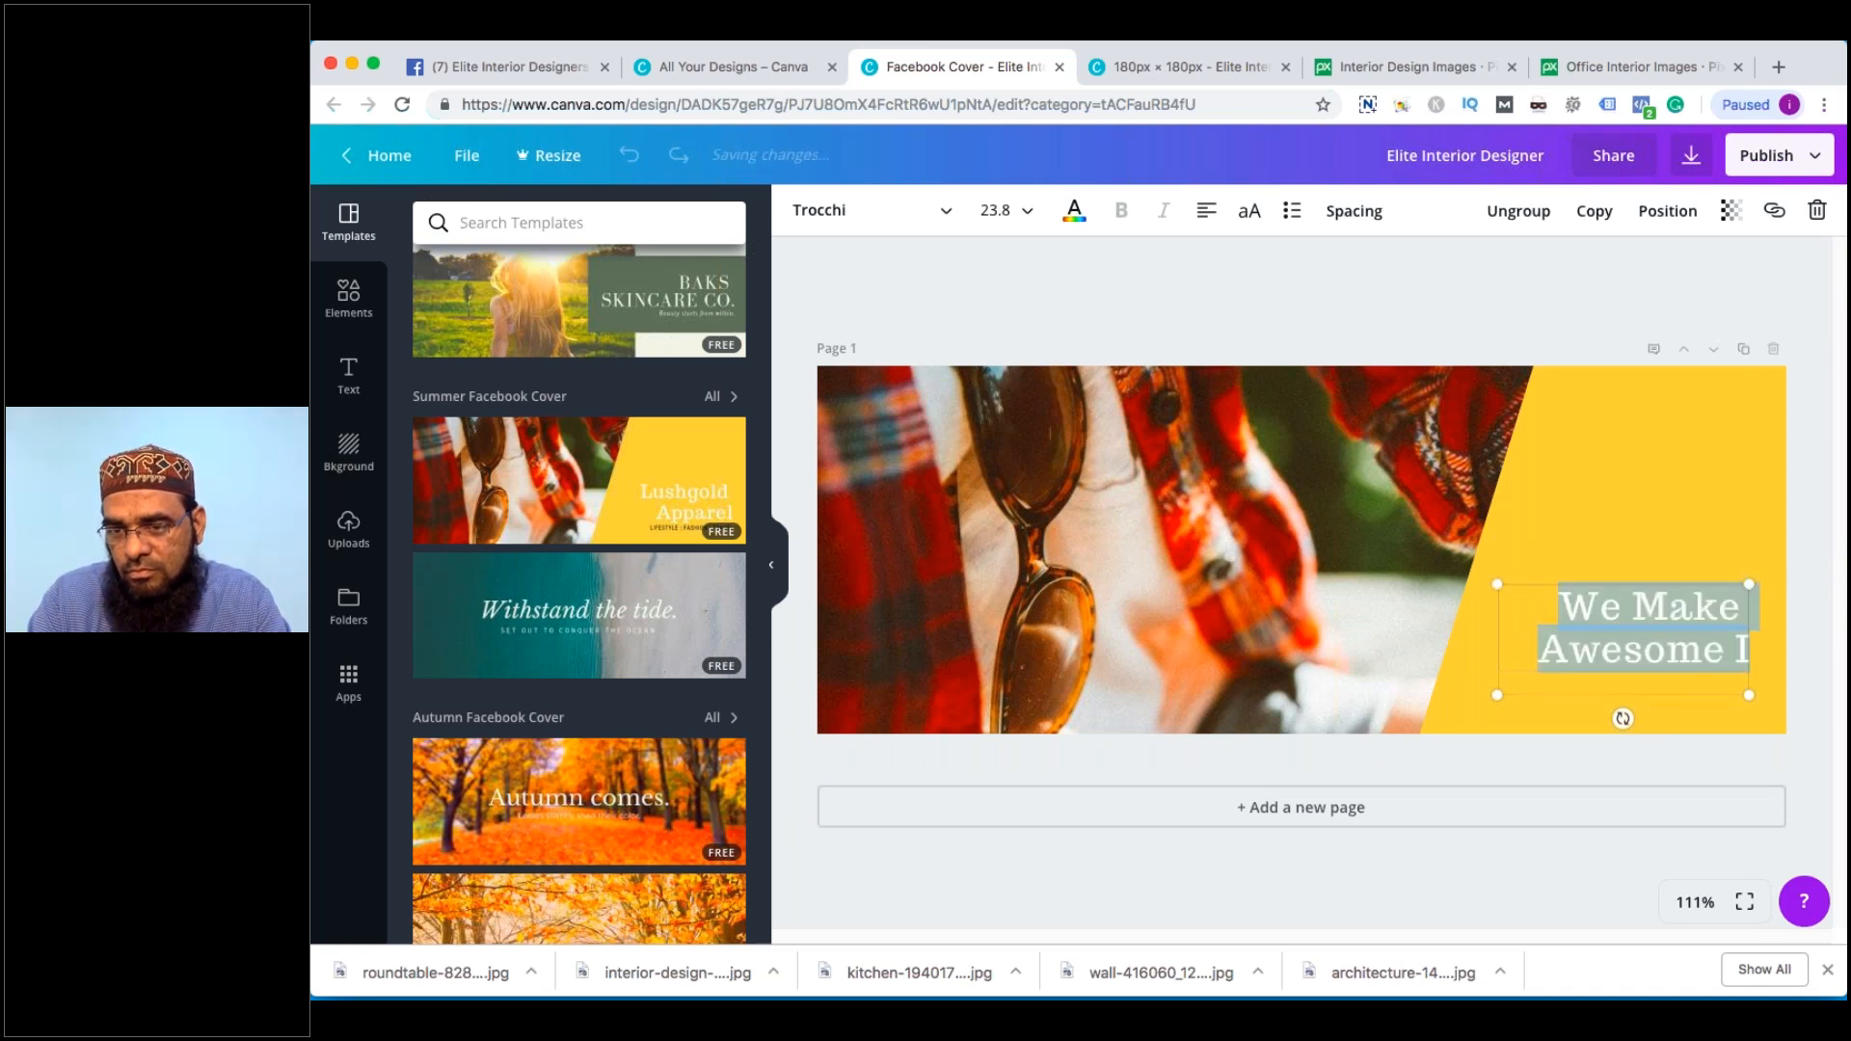
key("BackSpace")
type("Awes")
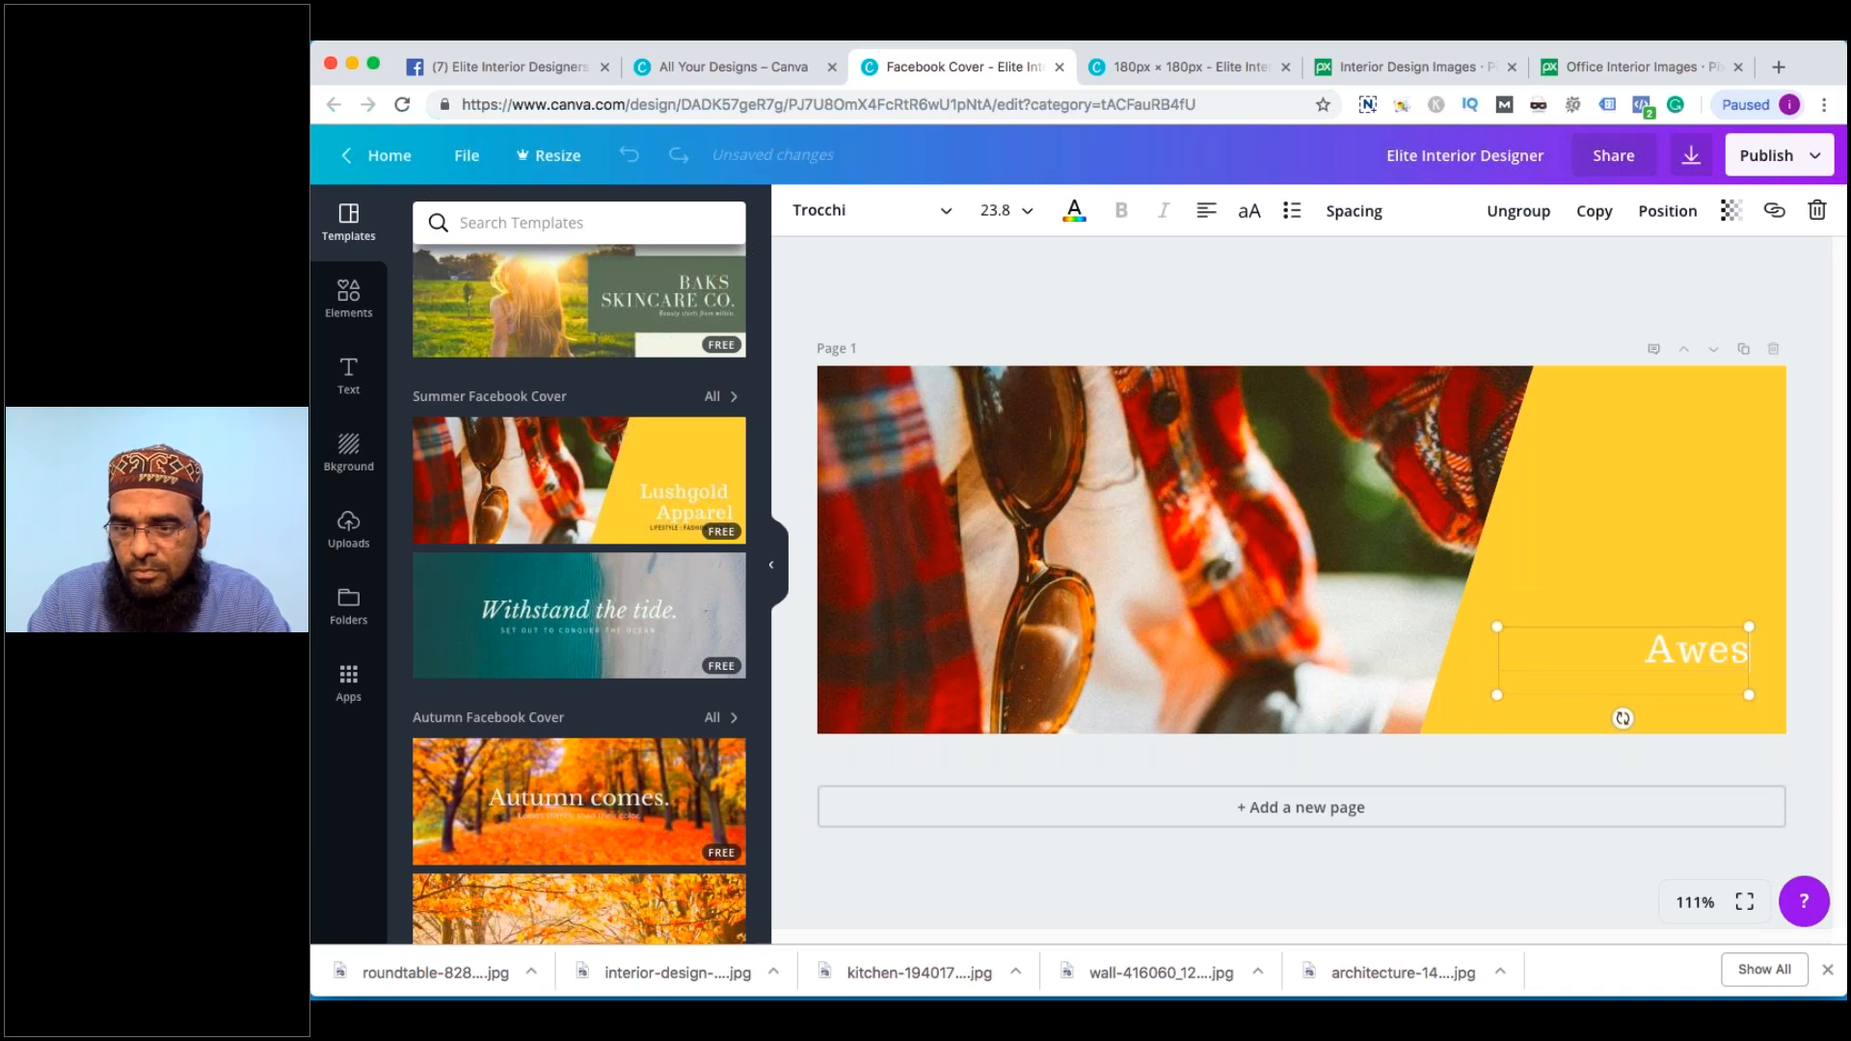
type("ome Interio")
key("BackSpace")
key("BackSpace")
key("BackSpace")
type("eriors")
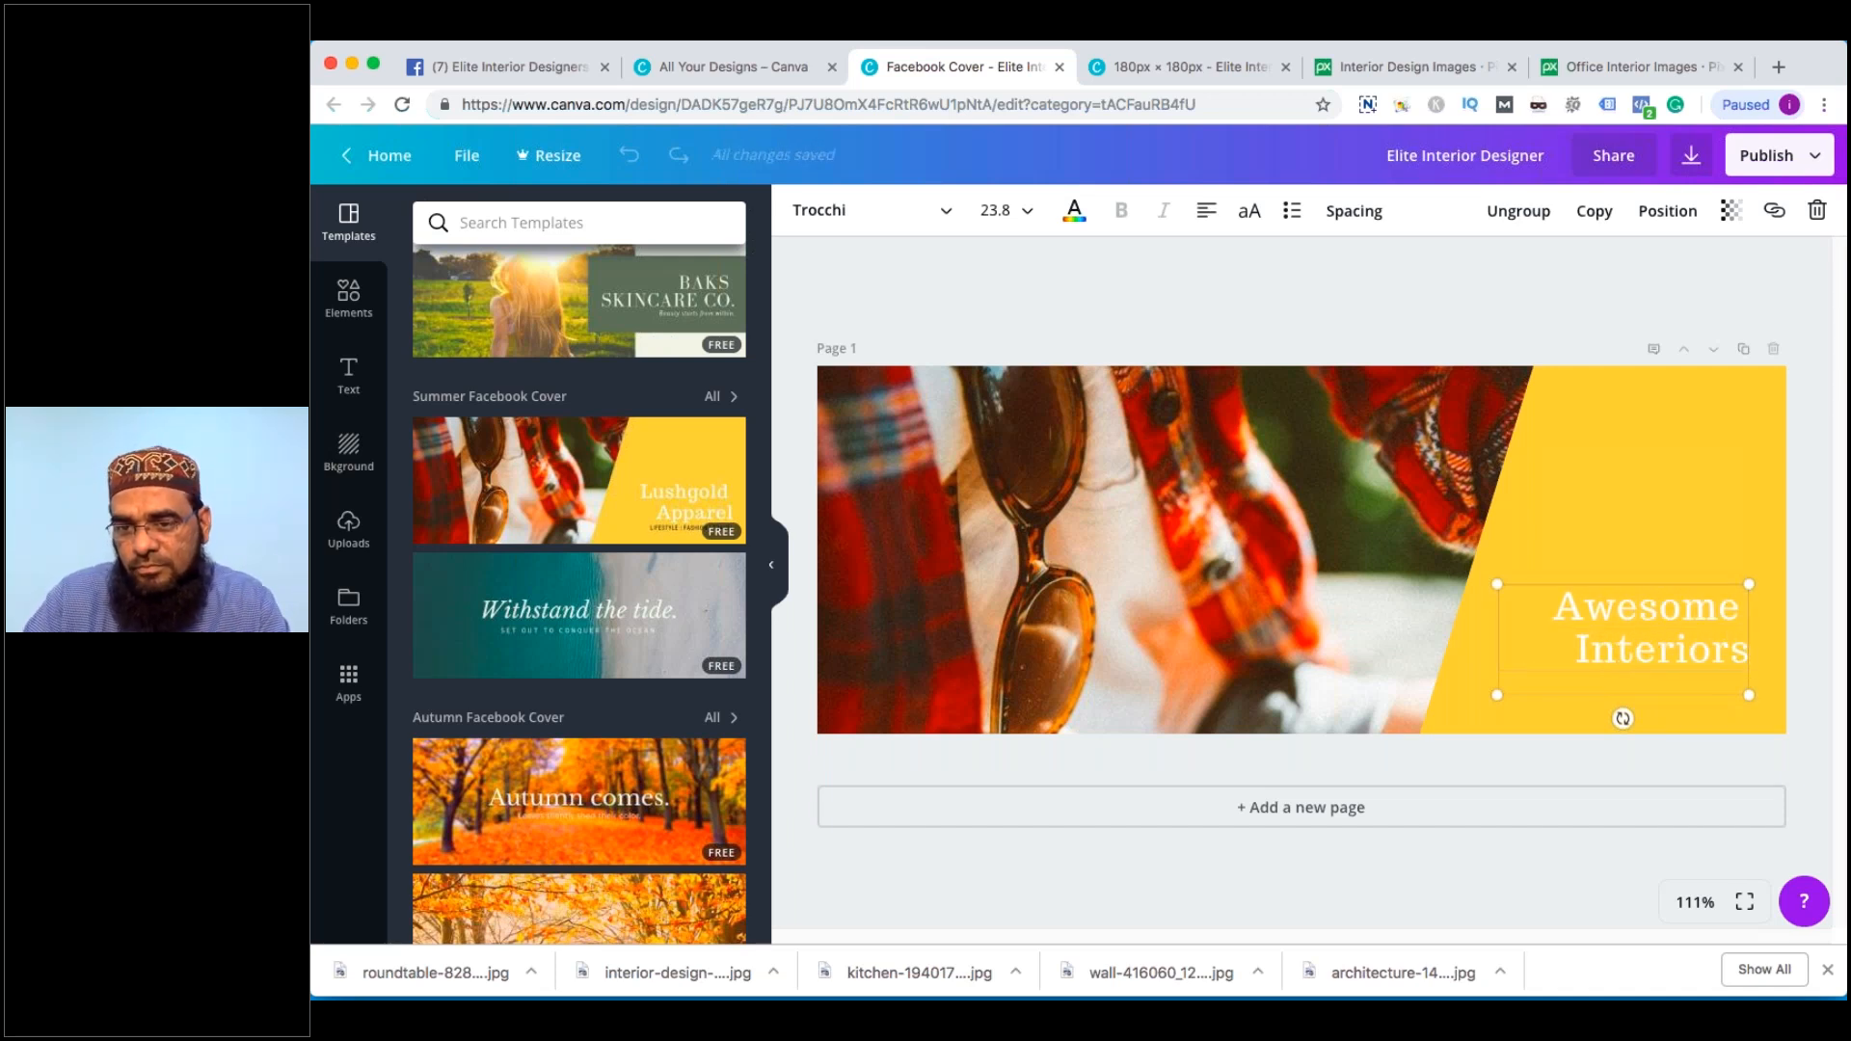
key("super+a")
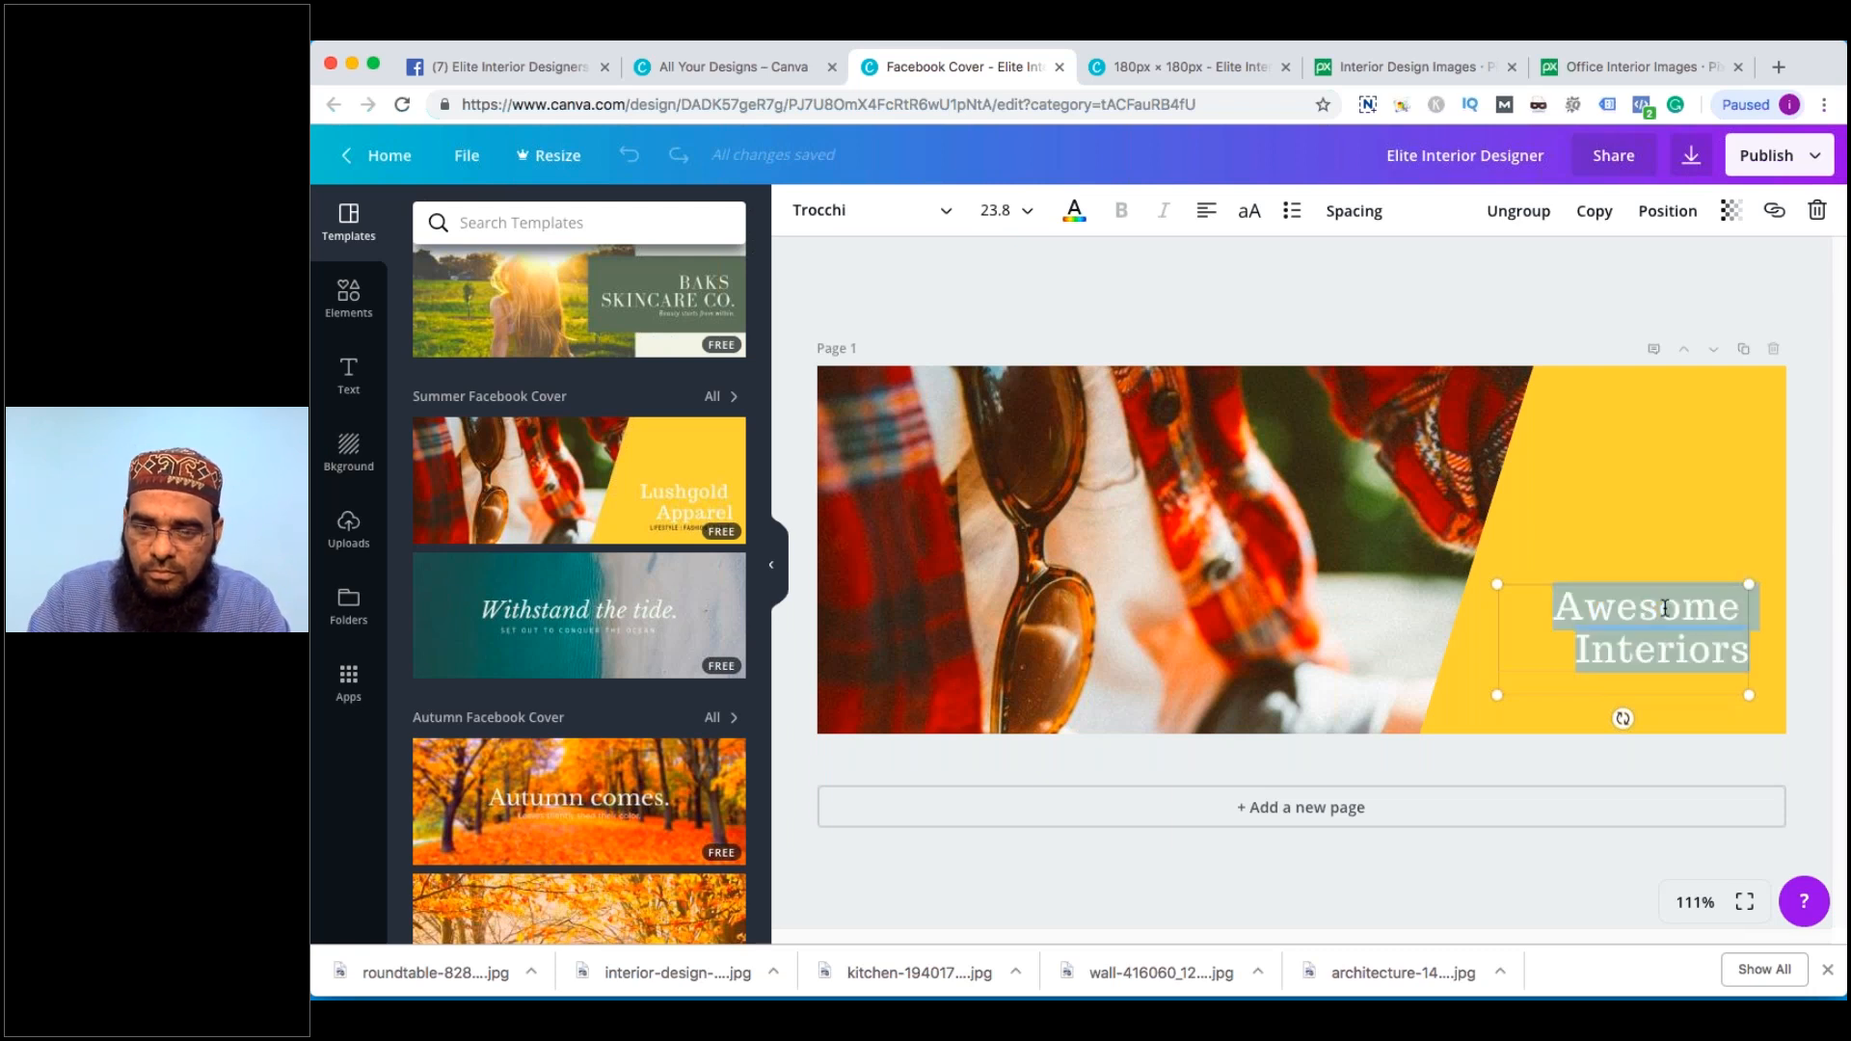
type("We make Spaces")
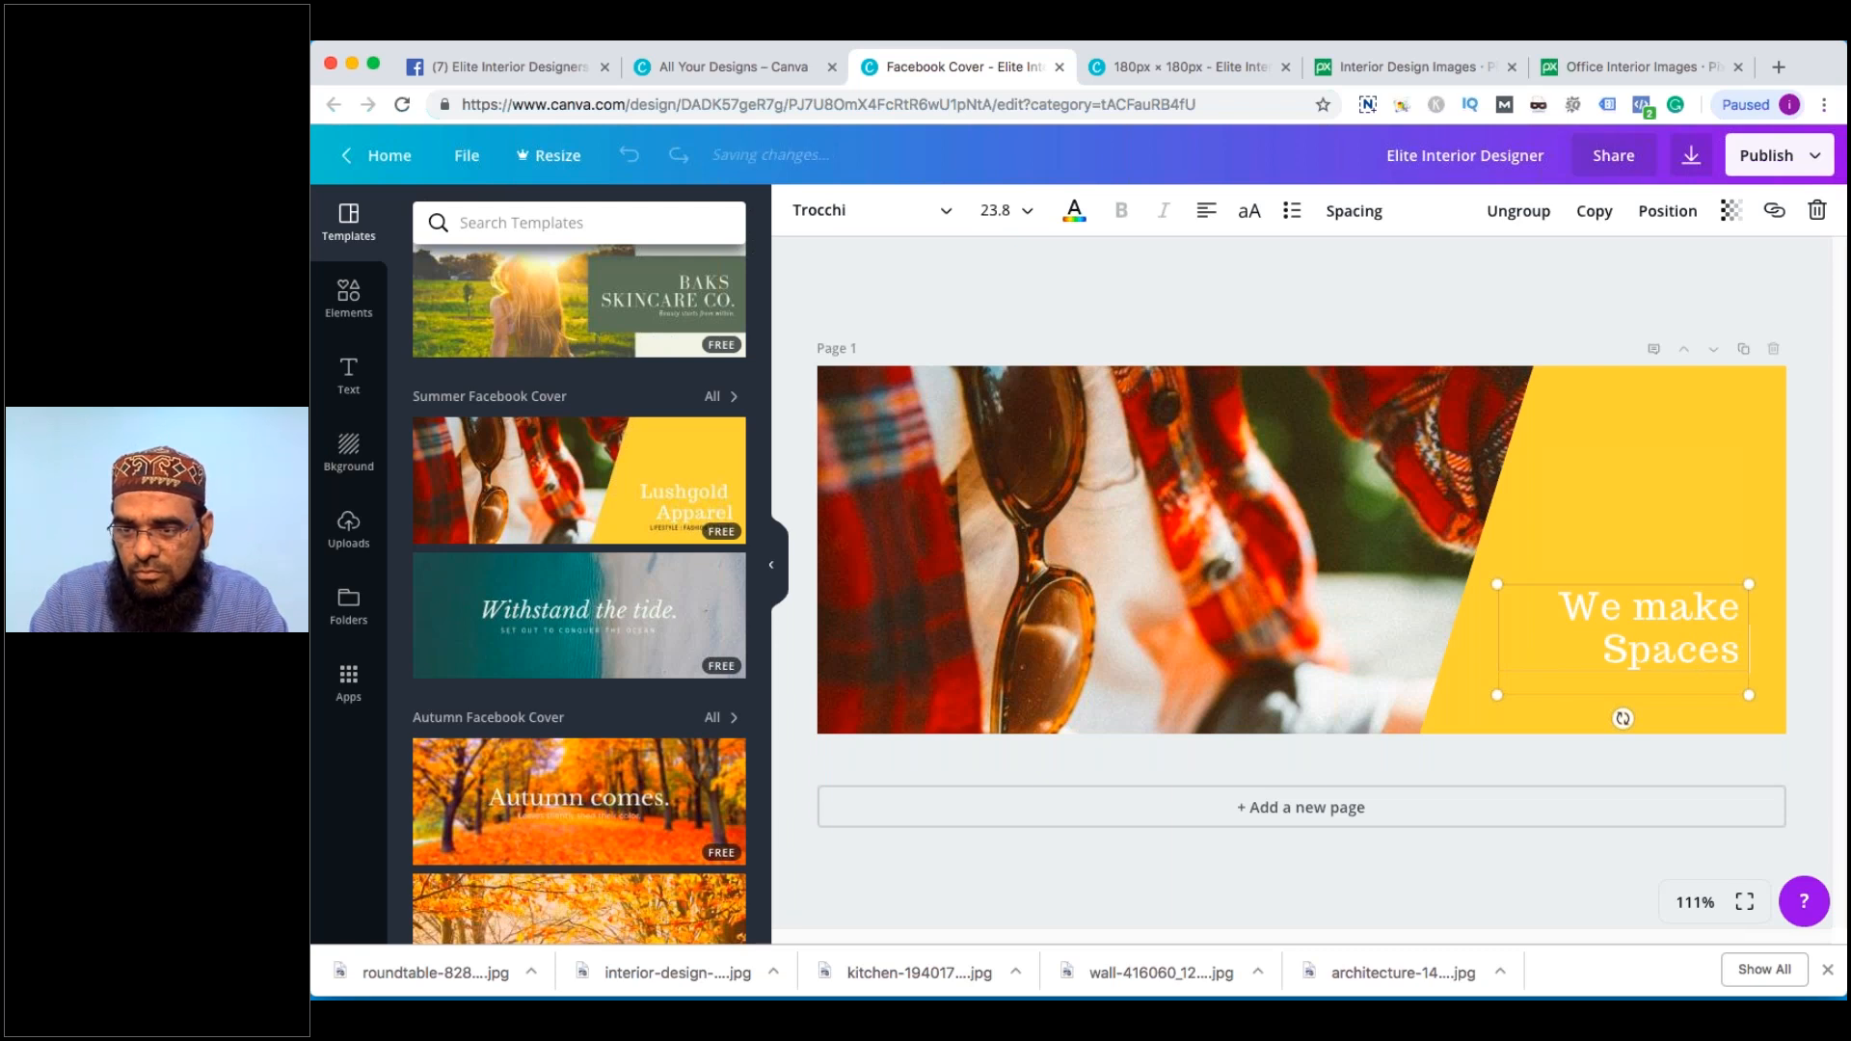
type(" Awesome")
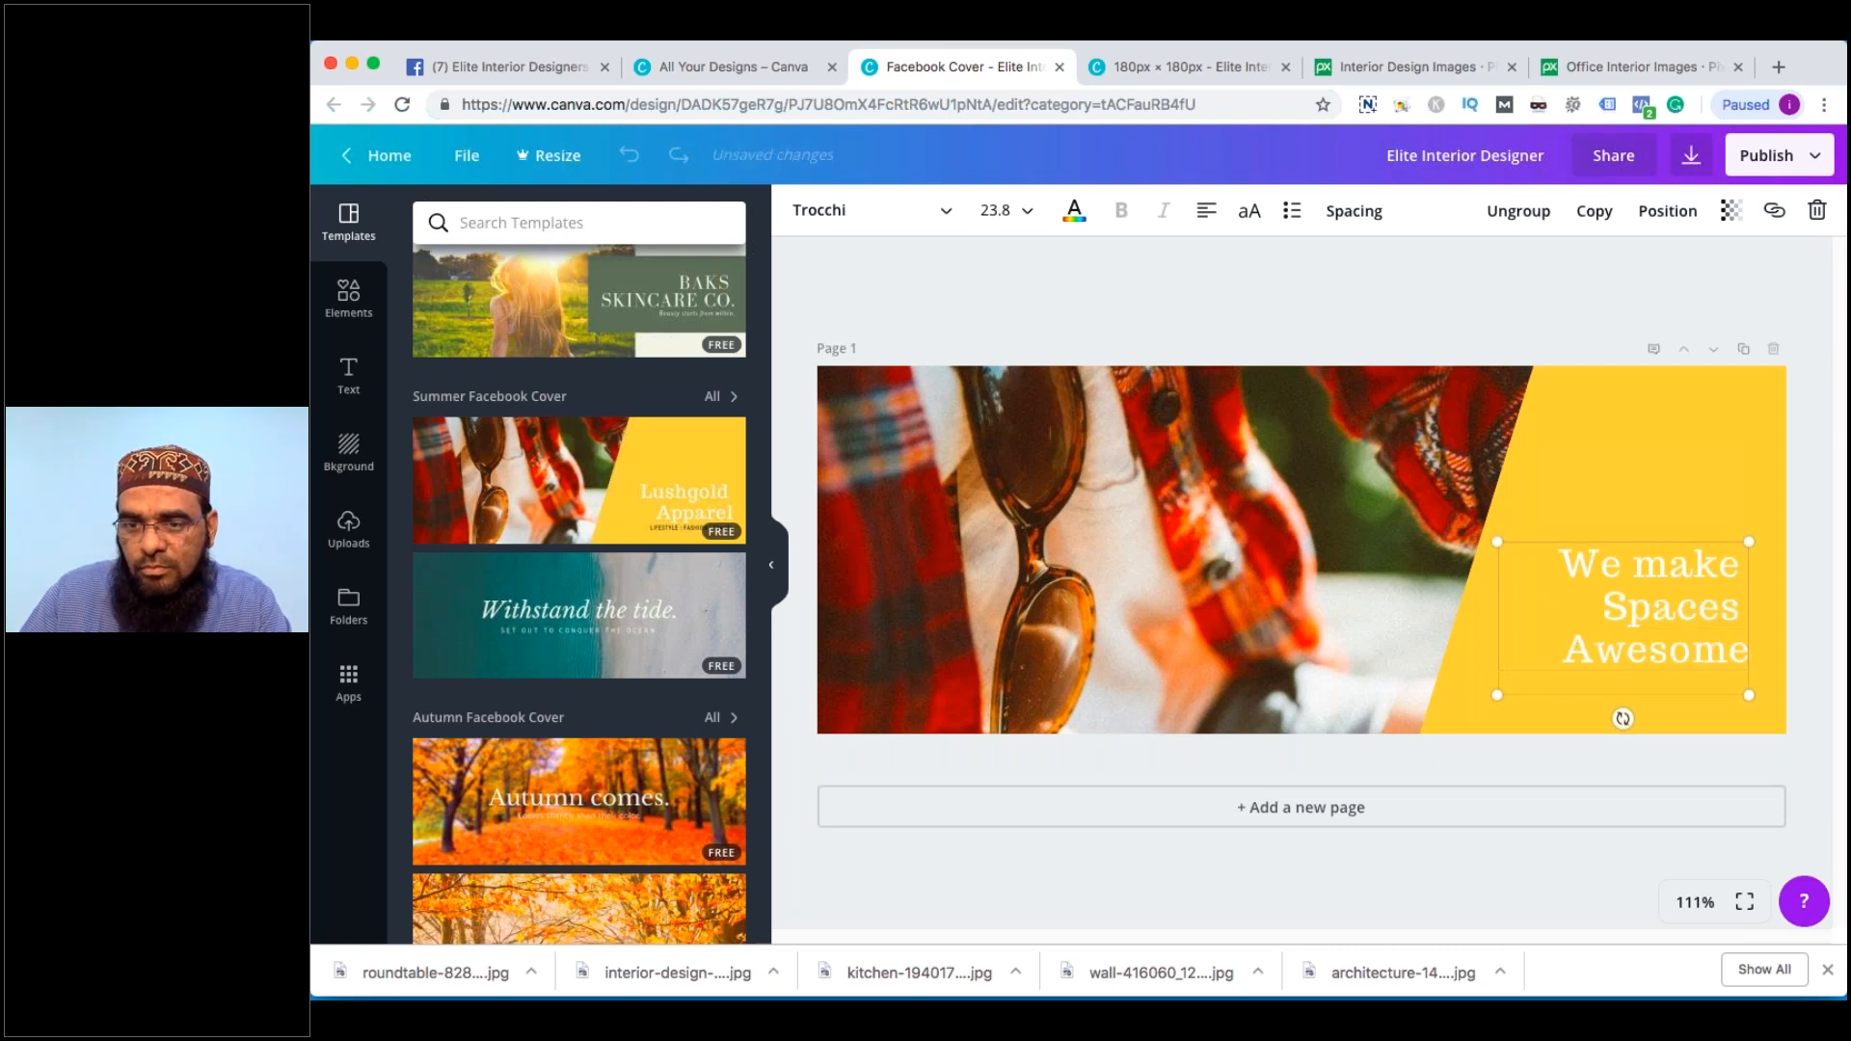
left_click(1301, 530)
Move 'Spaces' to the end so it reads 'We make Awesome Spaces', then shrink the text box
left_click(1677, 463)
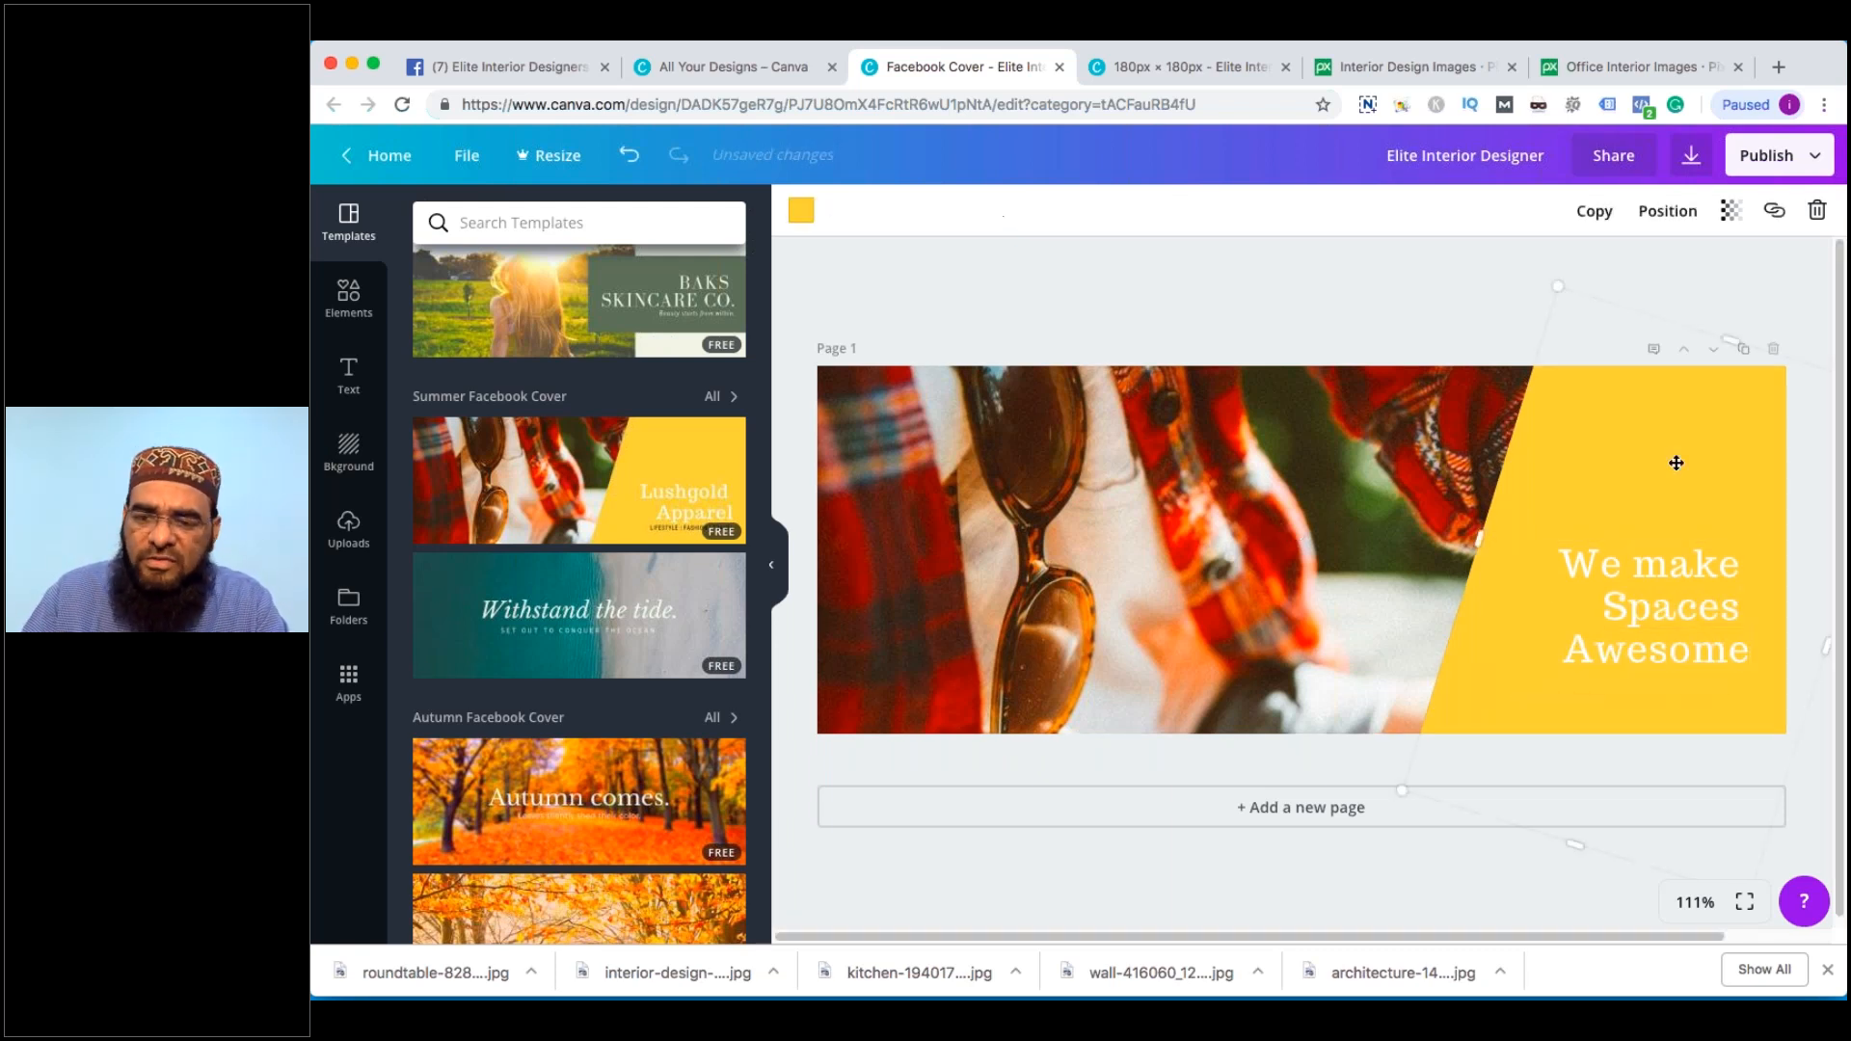
left_click(1674, 597)
double_click(1674, 605)
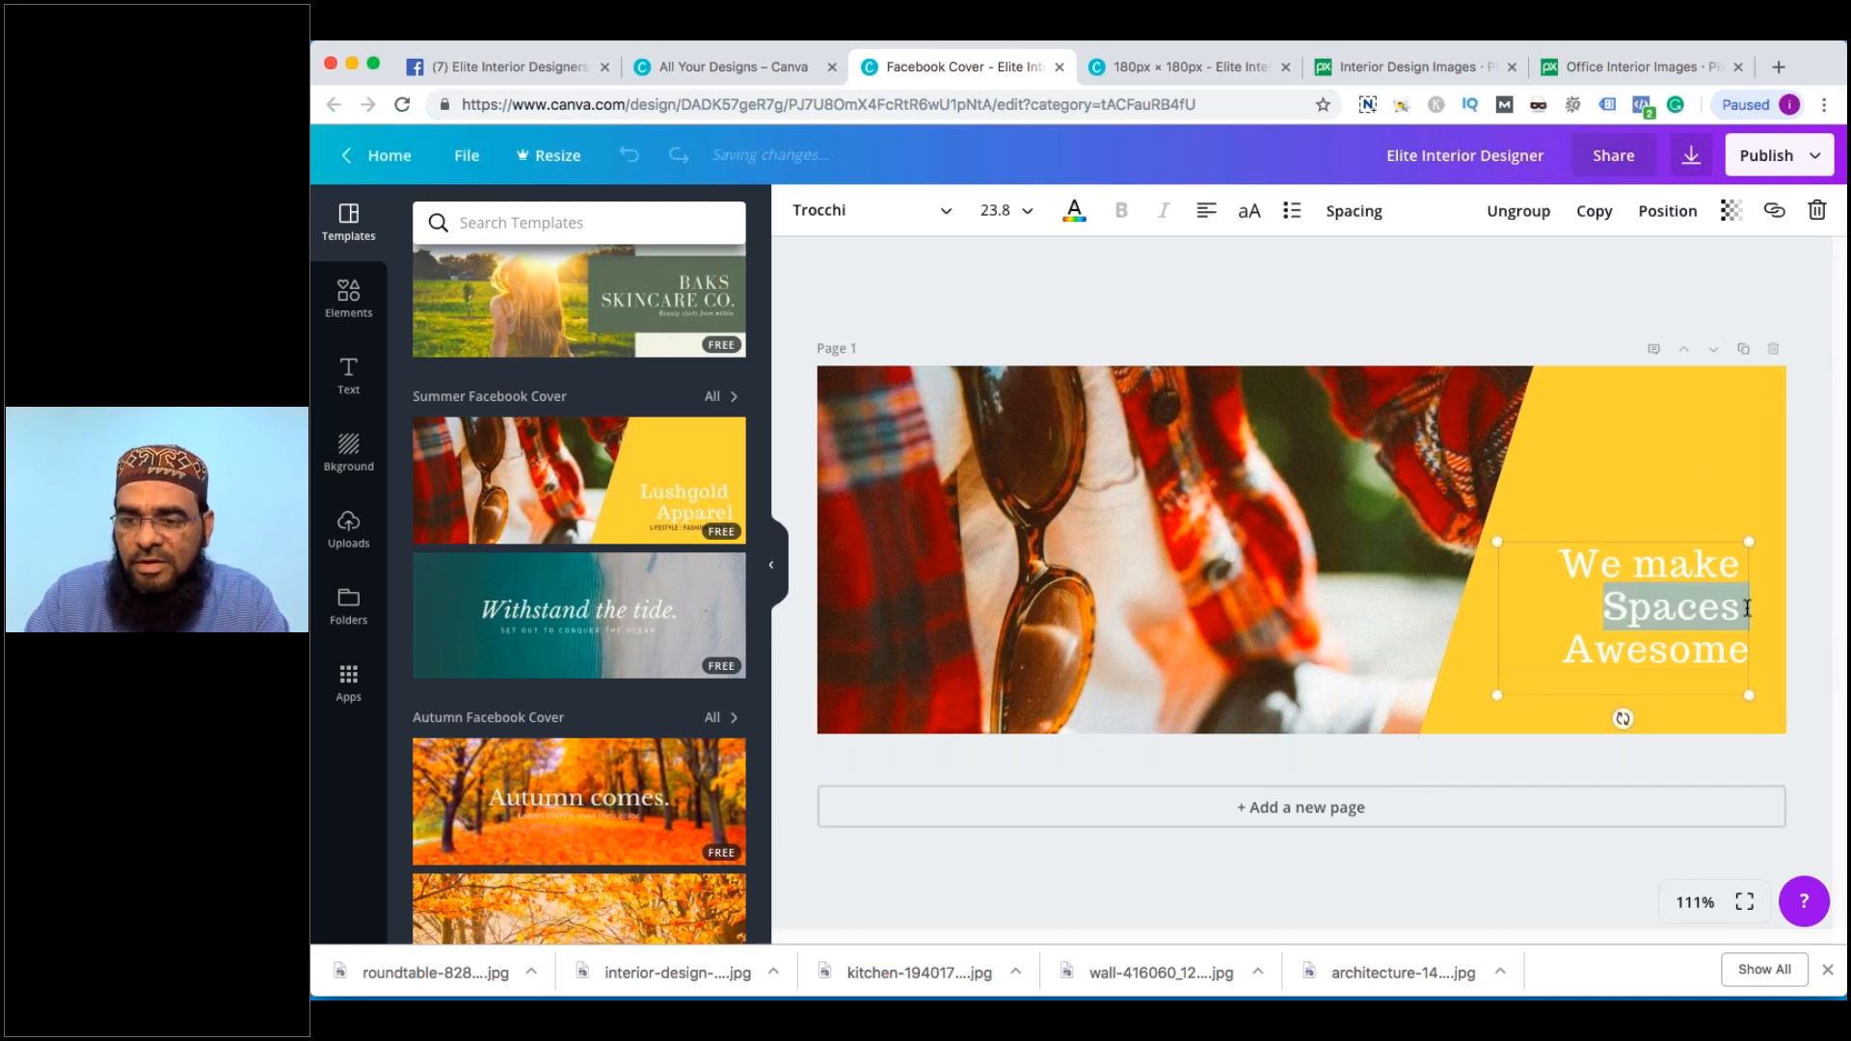
key("BackSpace")
key("super+z")
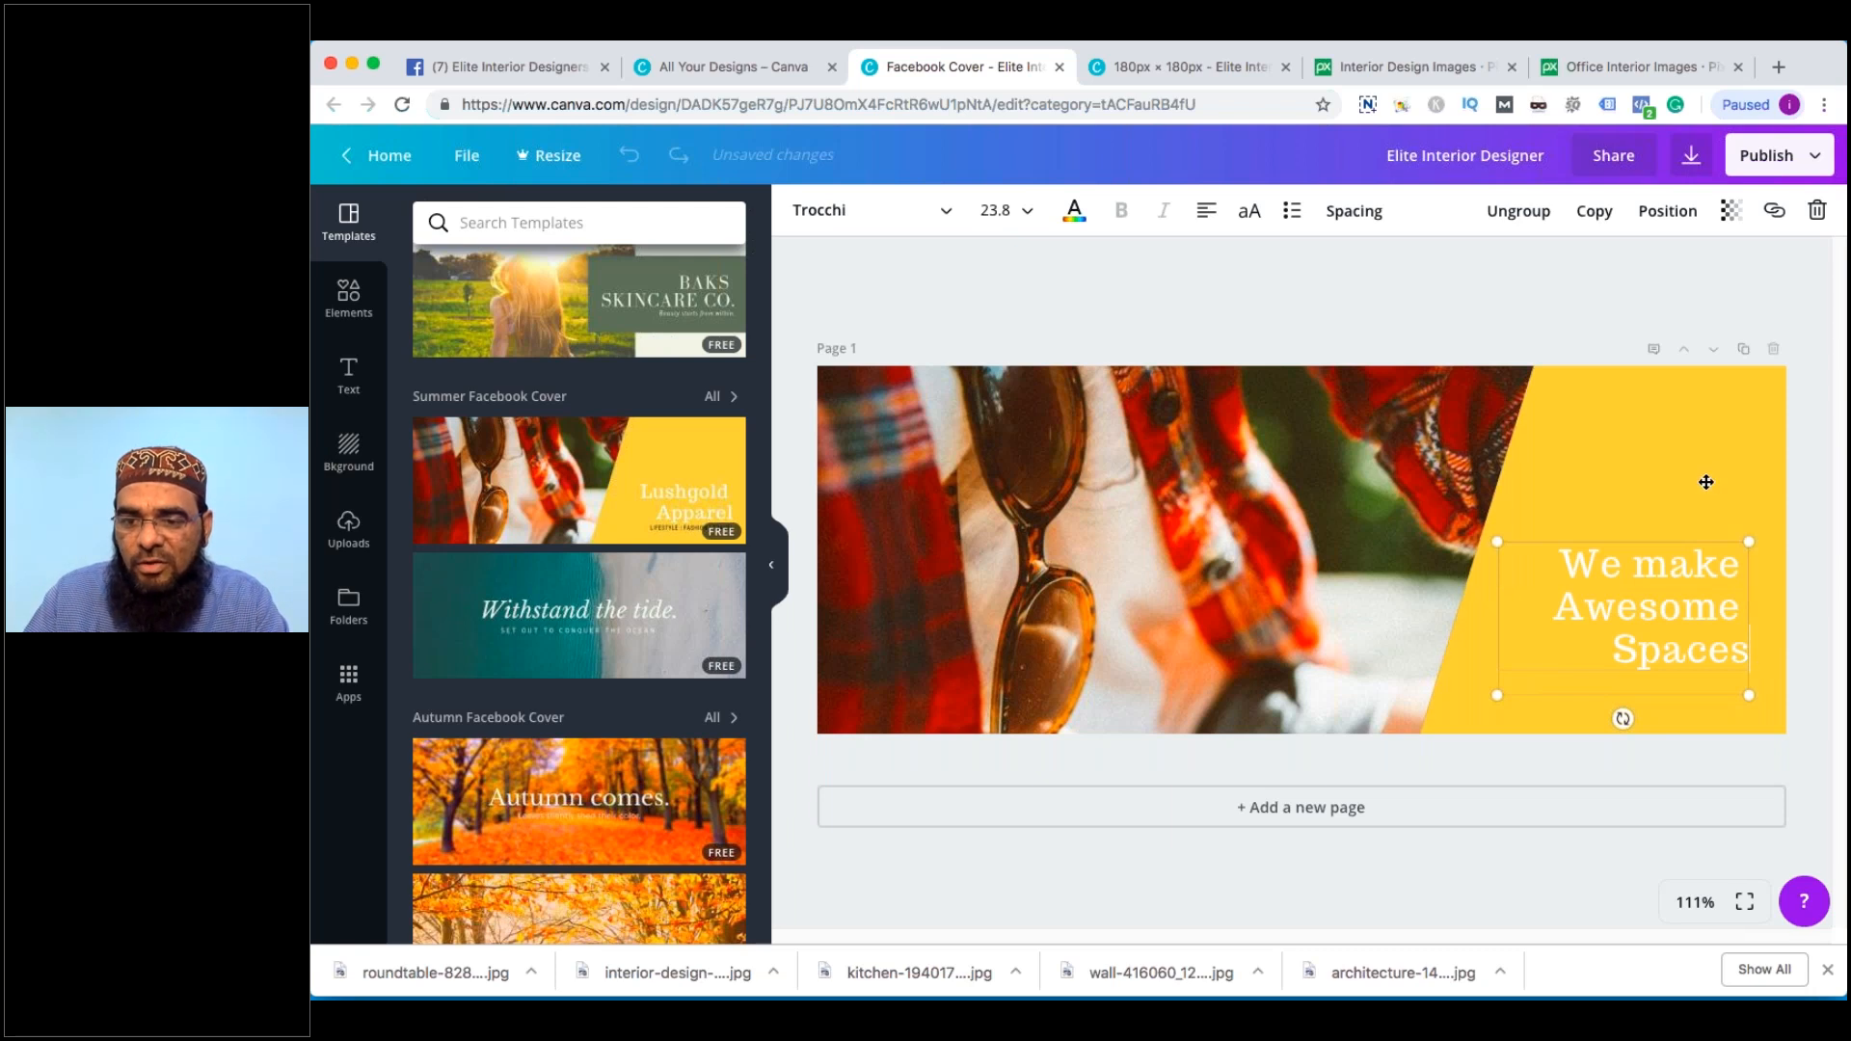
left_click(1706, 483)
left_click(1562, 565)
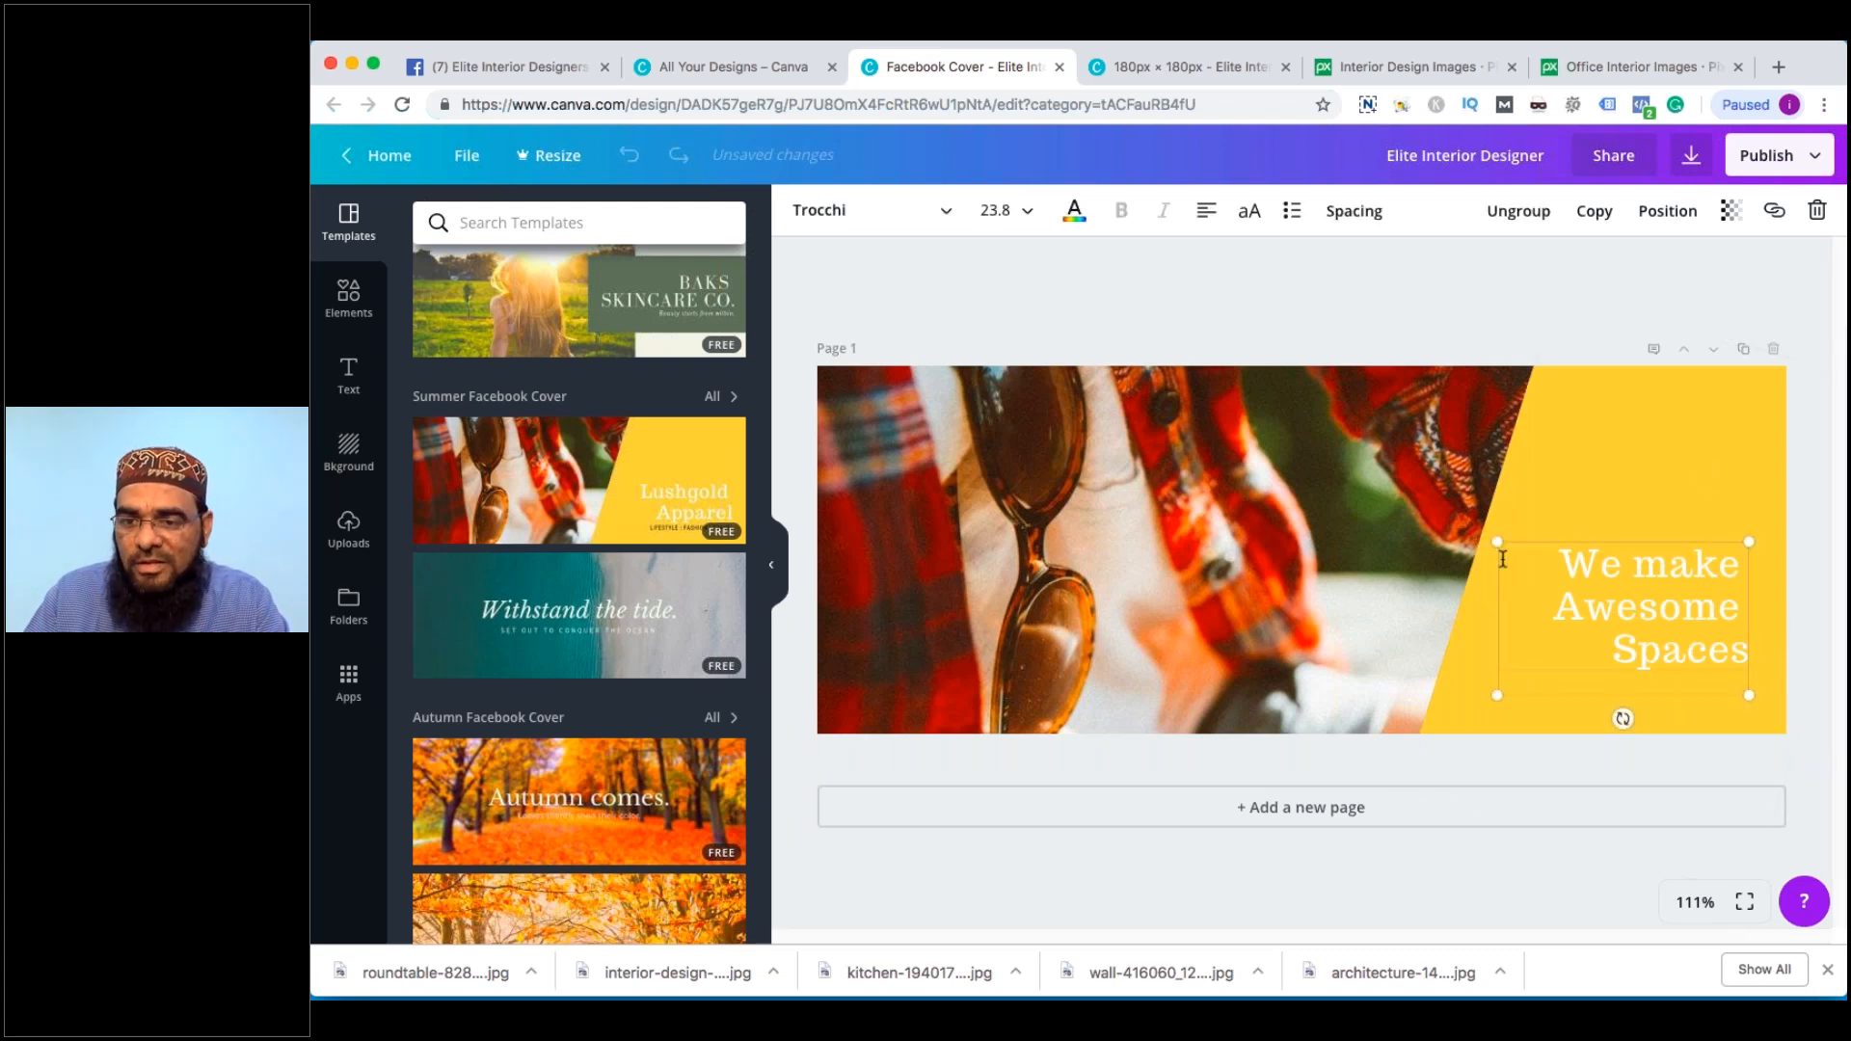
mouse_move(1503, 560)
left_mouse_down()
mouse_move(1488, 530)
mouse_move(1524, 557)
left_mouse_up()
Delete the sunglasses photo, leaving white, and duplicate the page three times
left_click(1298, 500)
key("Delete")
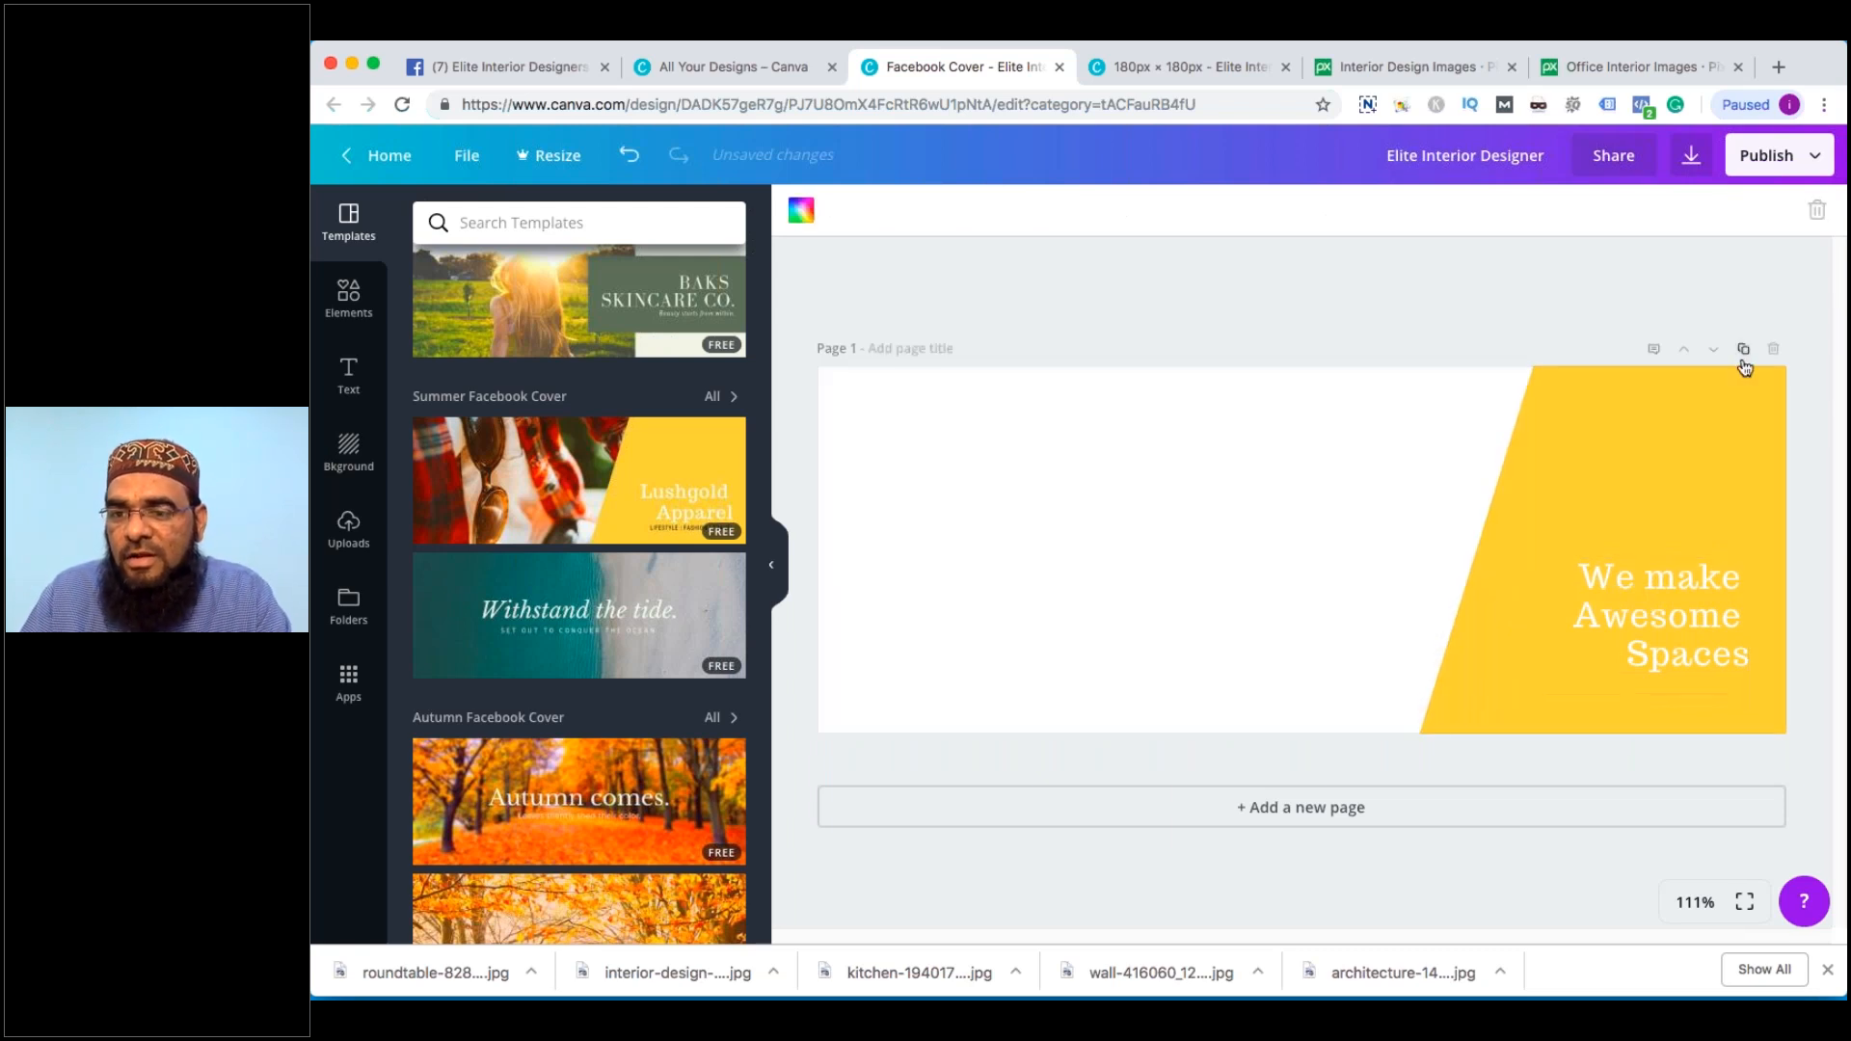
left_click(1743, 350)
scroll(1331, 500, "down", 3)
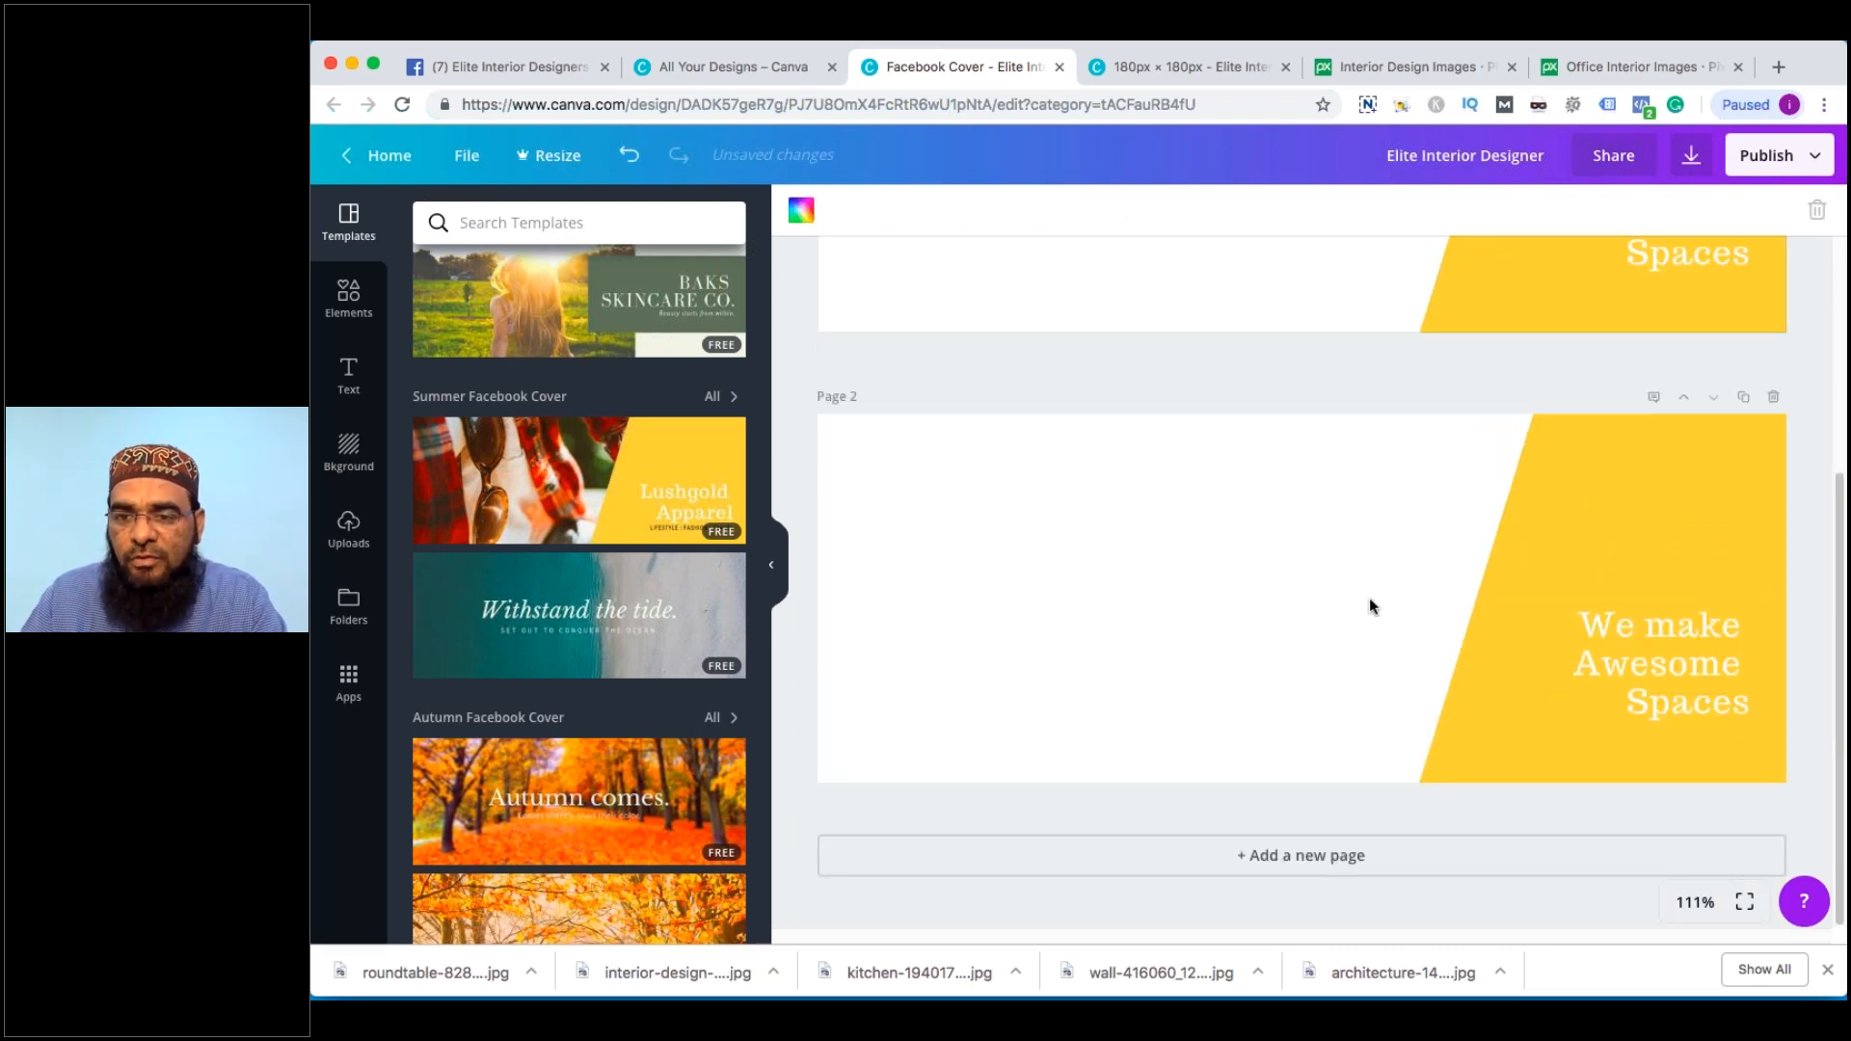
scroll(1408, 598, "up", 4)
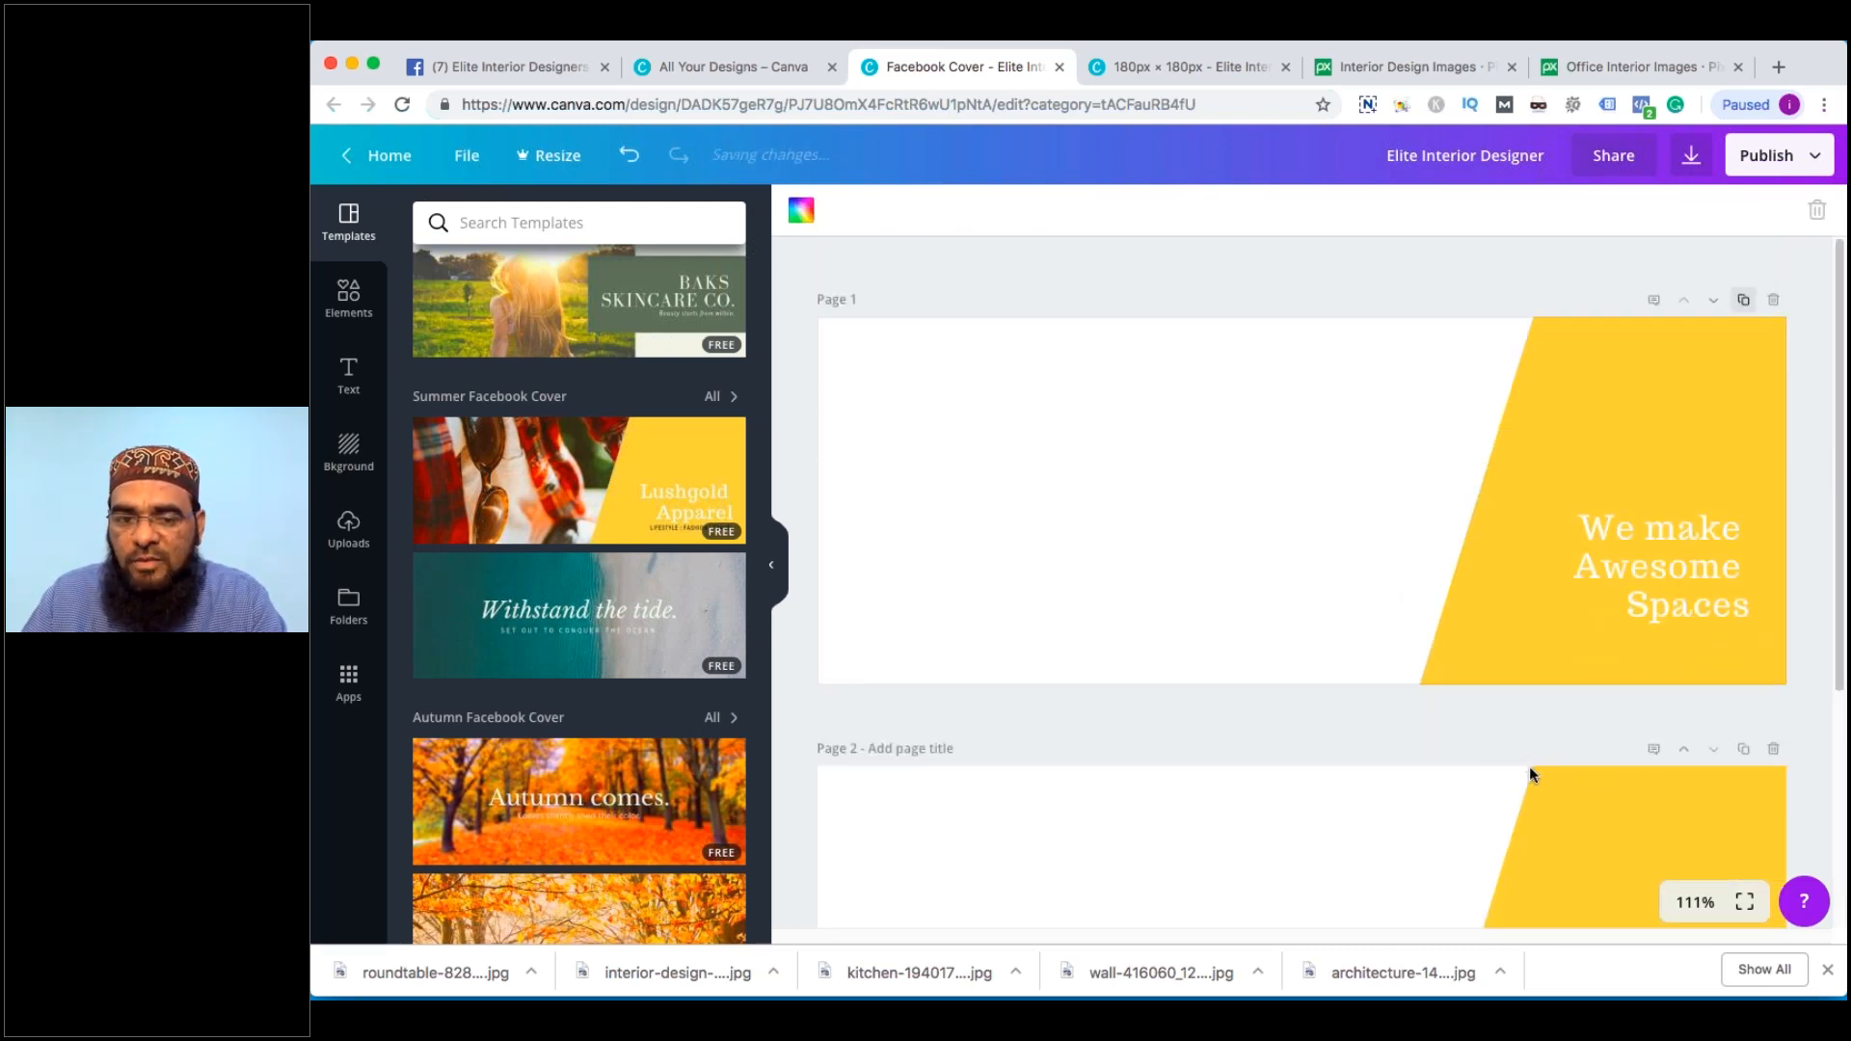
left_click(1741, 754)
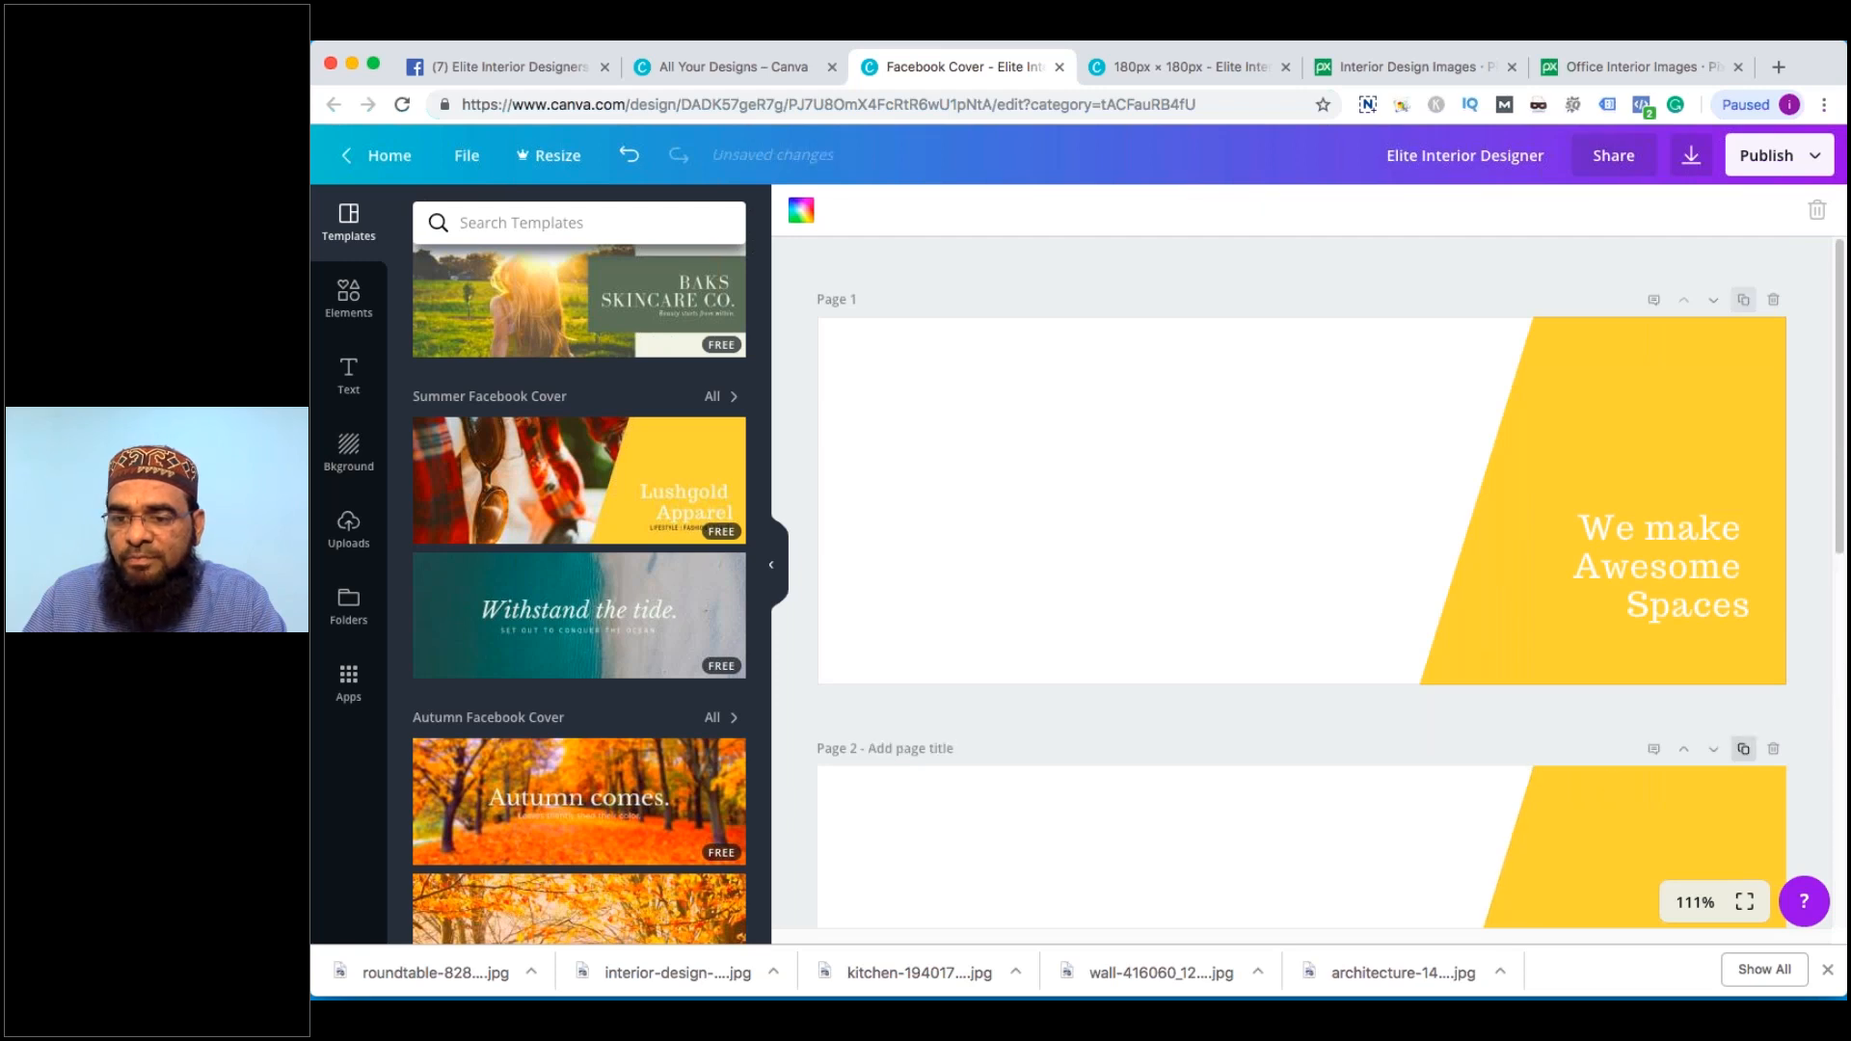
left_click(1743, 590)
scroll(1273, 472, "up", 10)
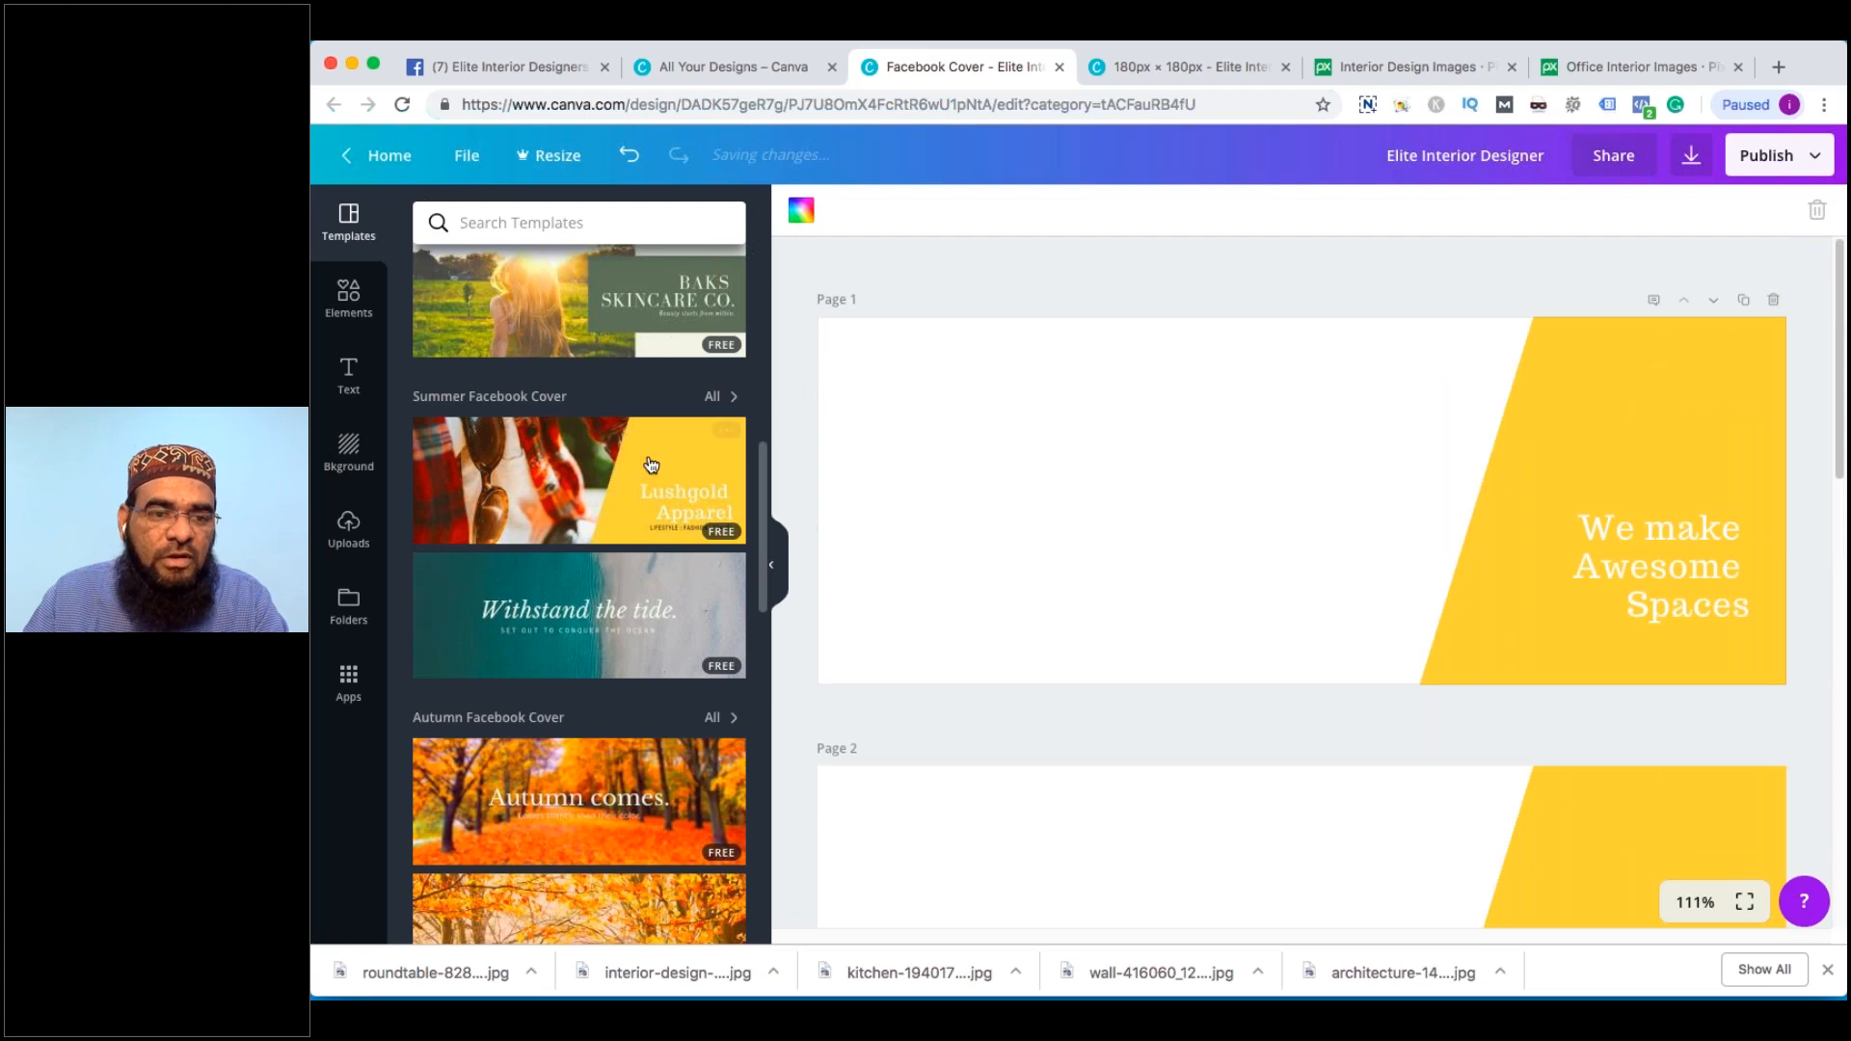
From the Uploads tab, select the five Desktop interior photos (architecture, roundtable, wall, interior-design, kitchen) and upload them
left_click(348, 531)
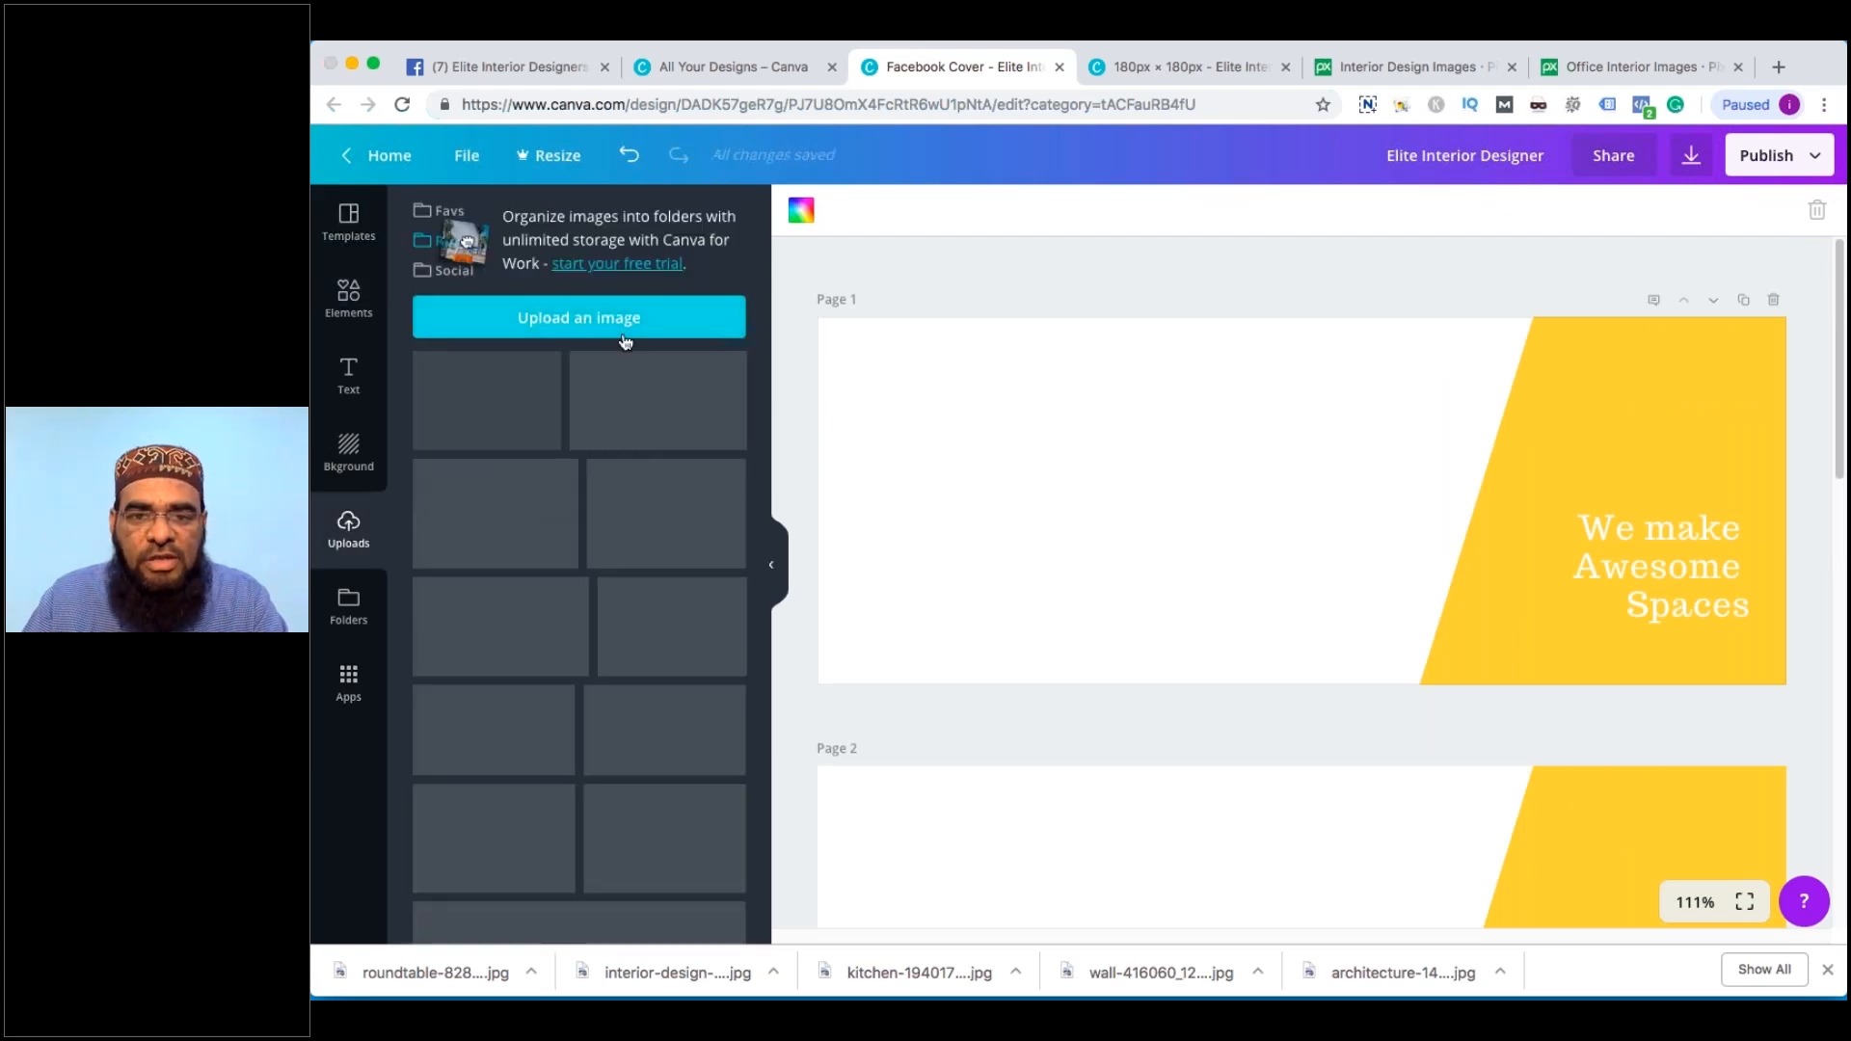
left_click(624, 338)
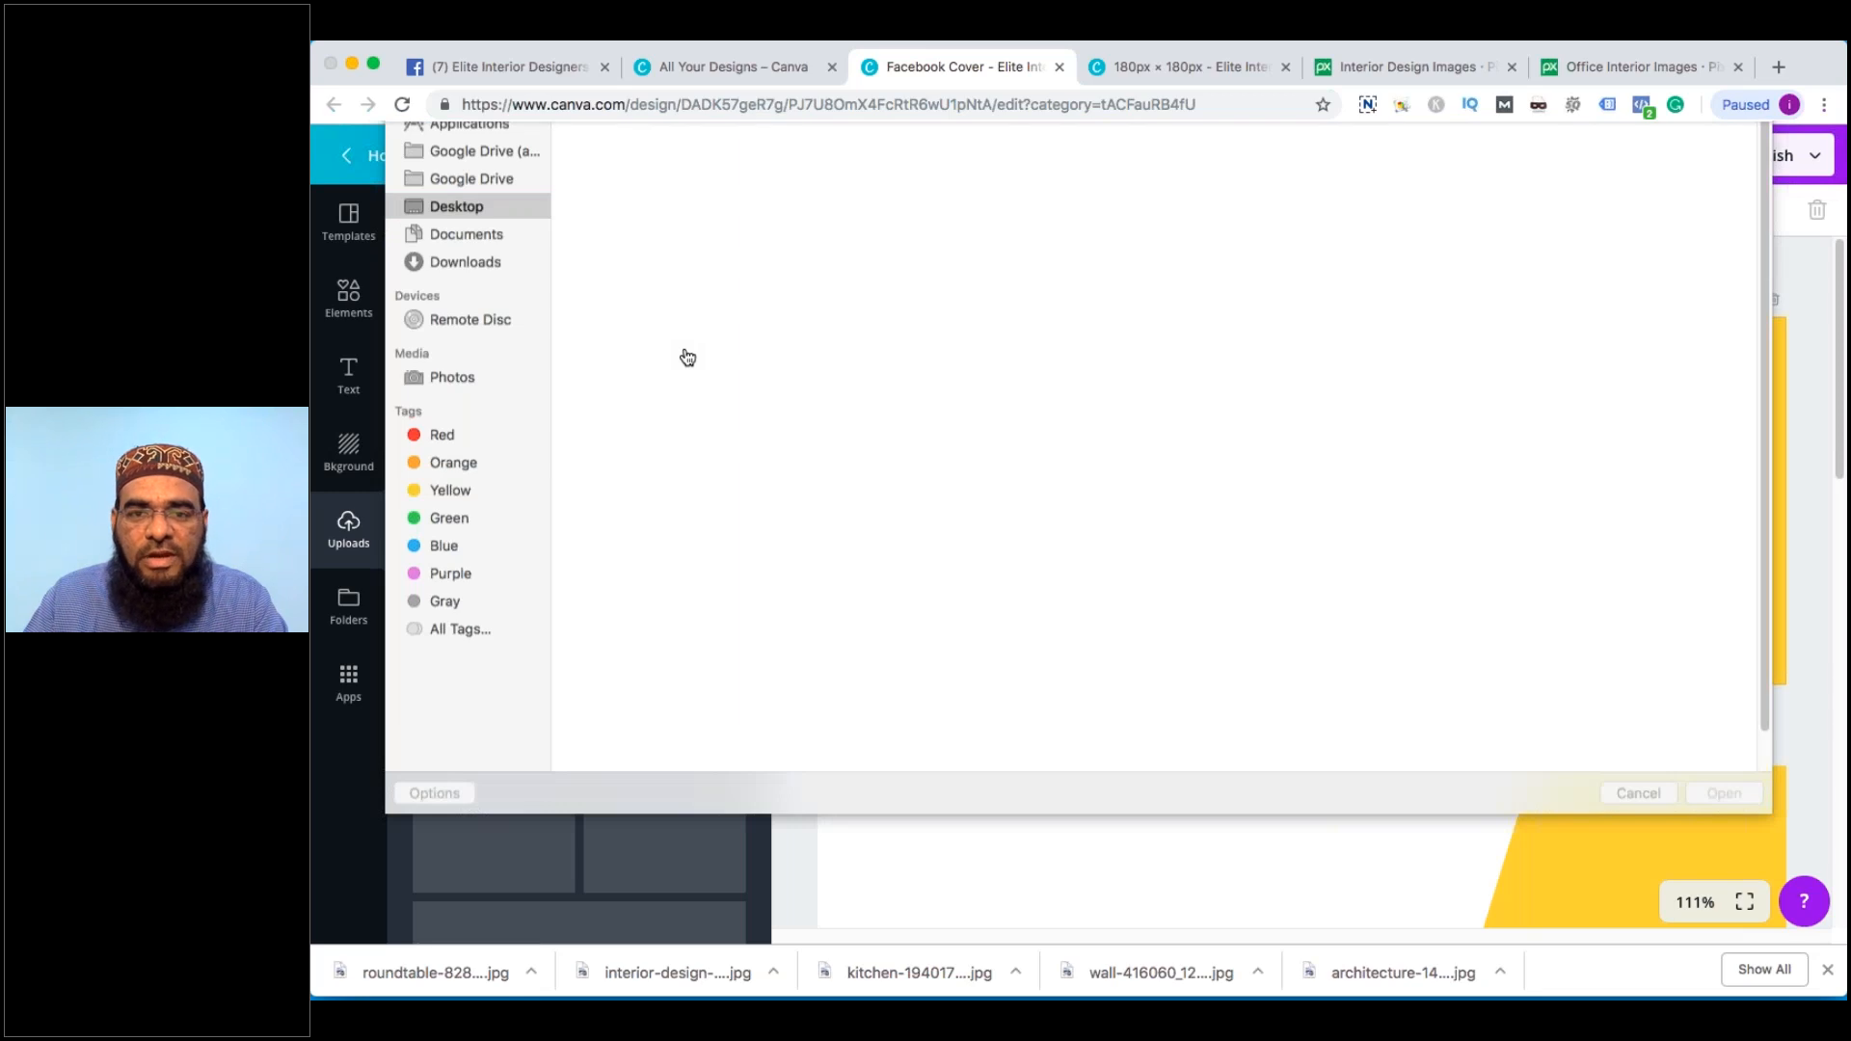
left_click(1162, 108)
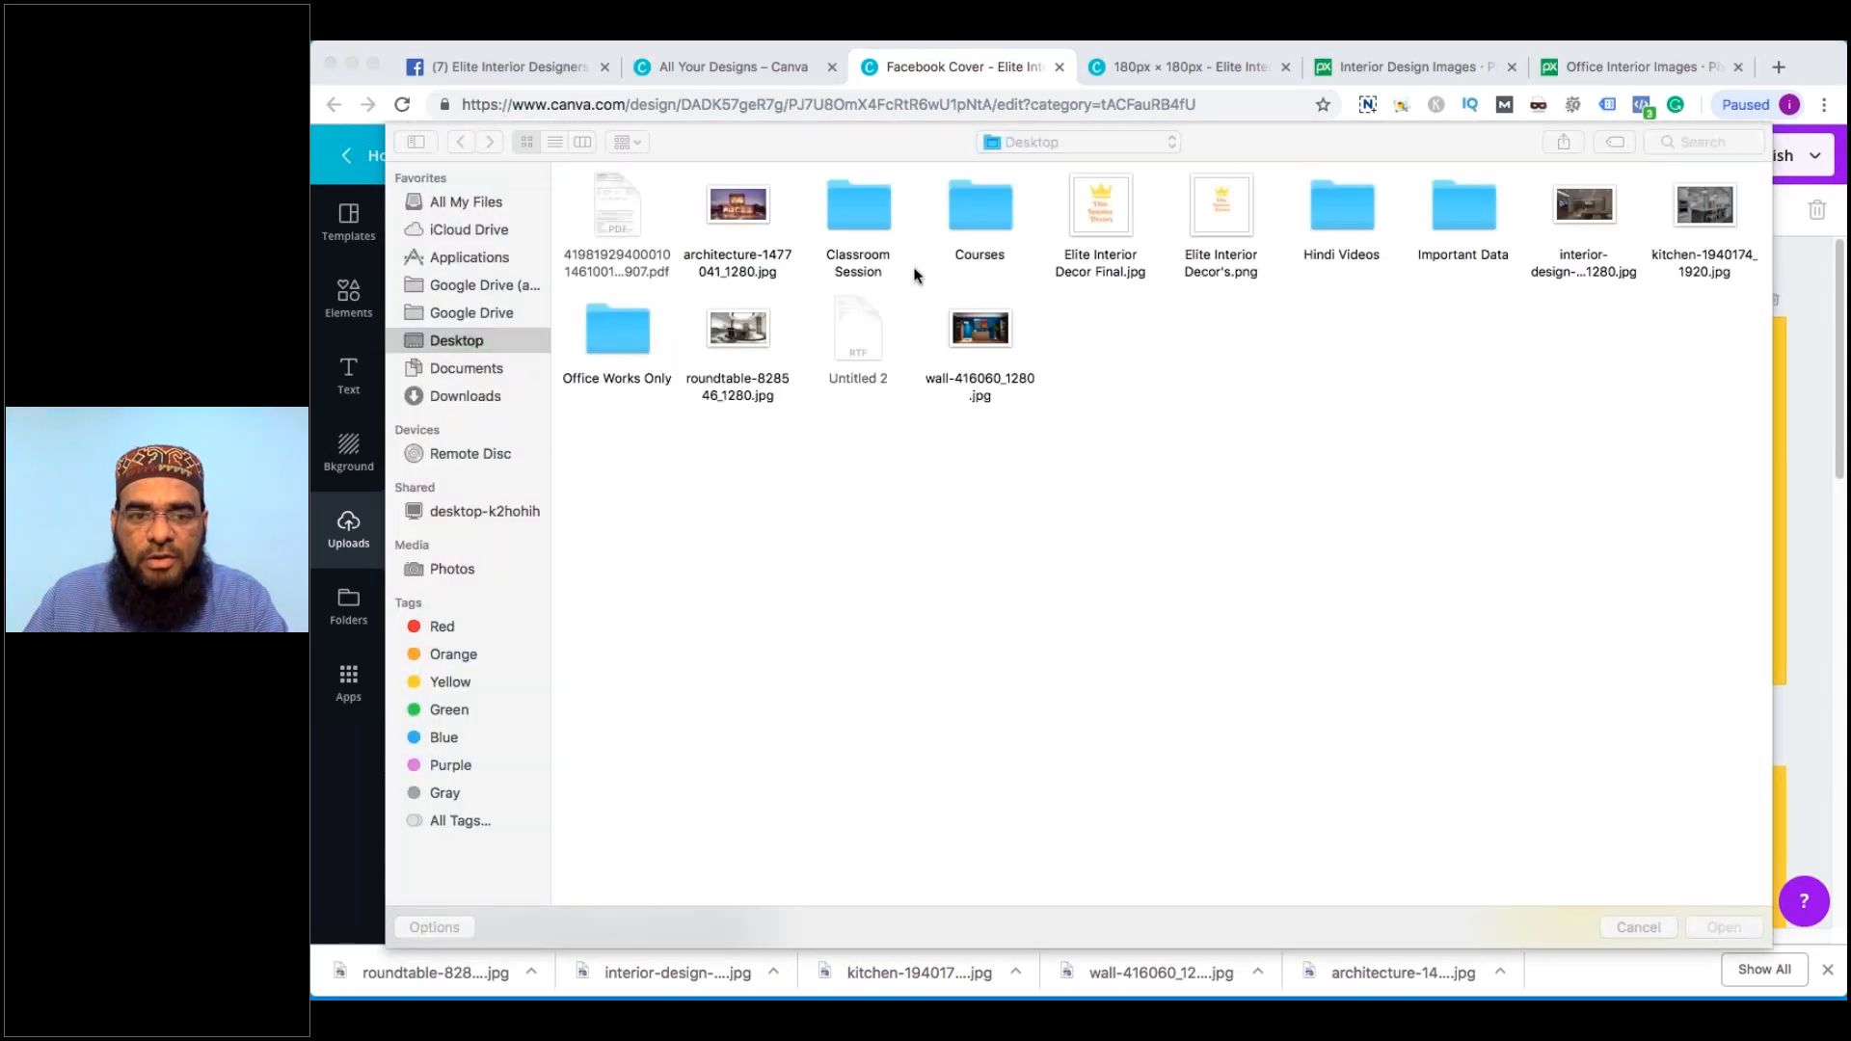
left_click(738, 260)
left_click(738, 386, "super")
left_click(979, 381, "super")
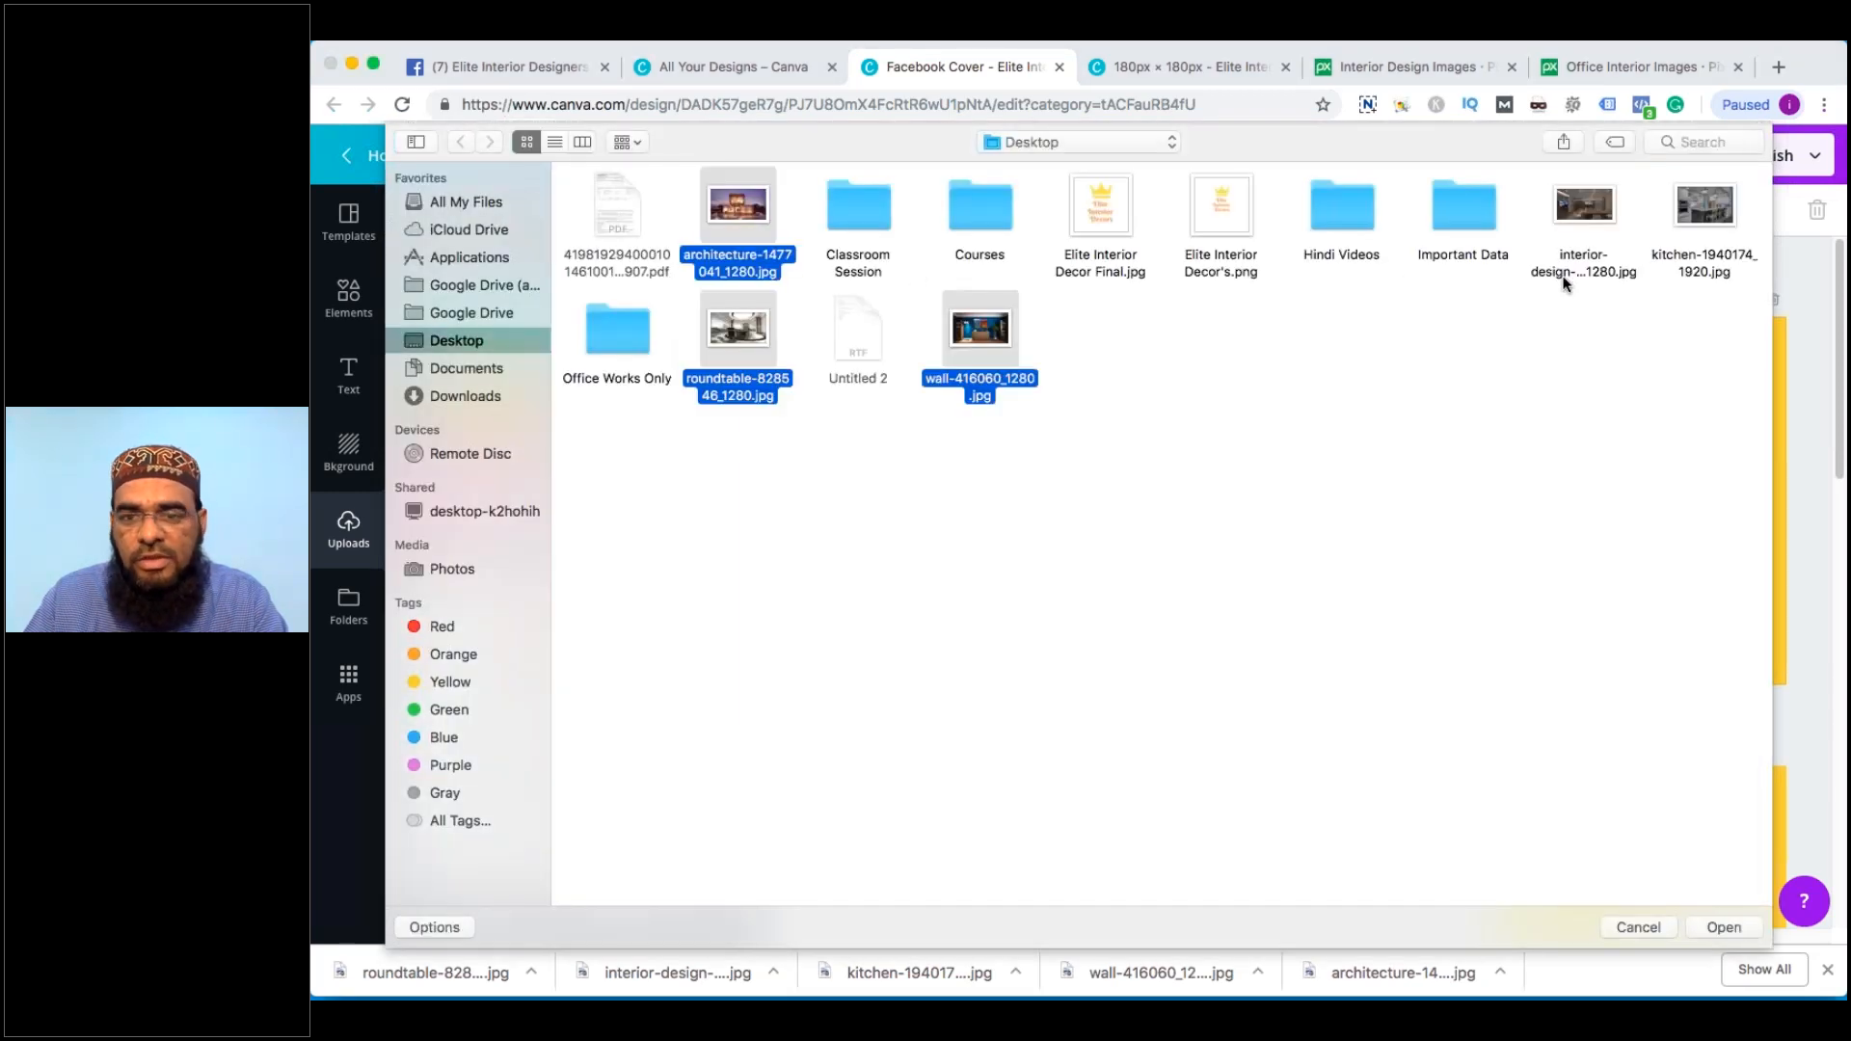
left_click(1581, 270, "super")
left_click(1705, 265, "super")
left_click(1741, 924)
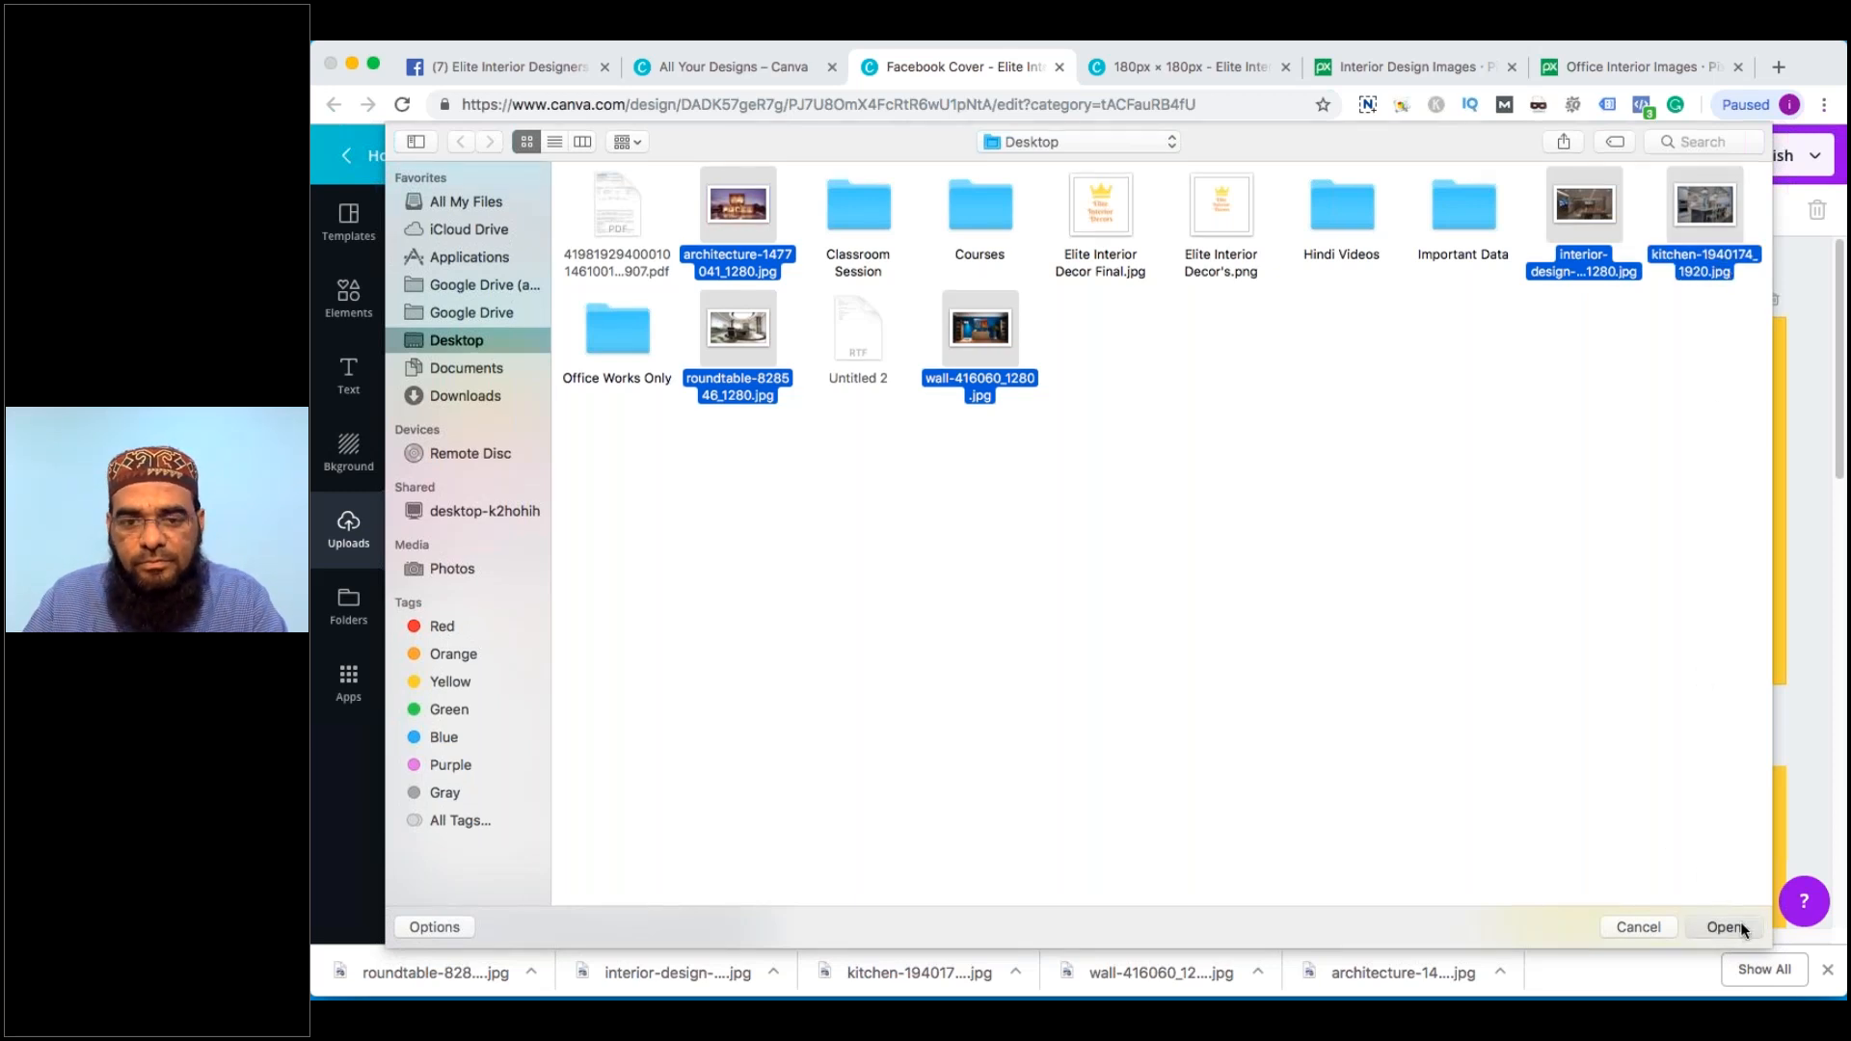
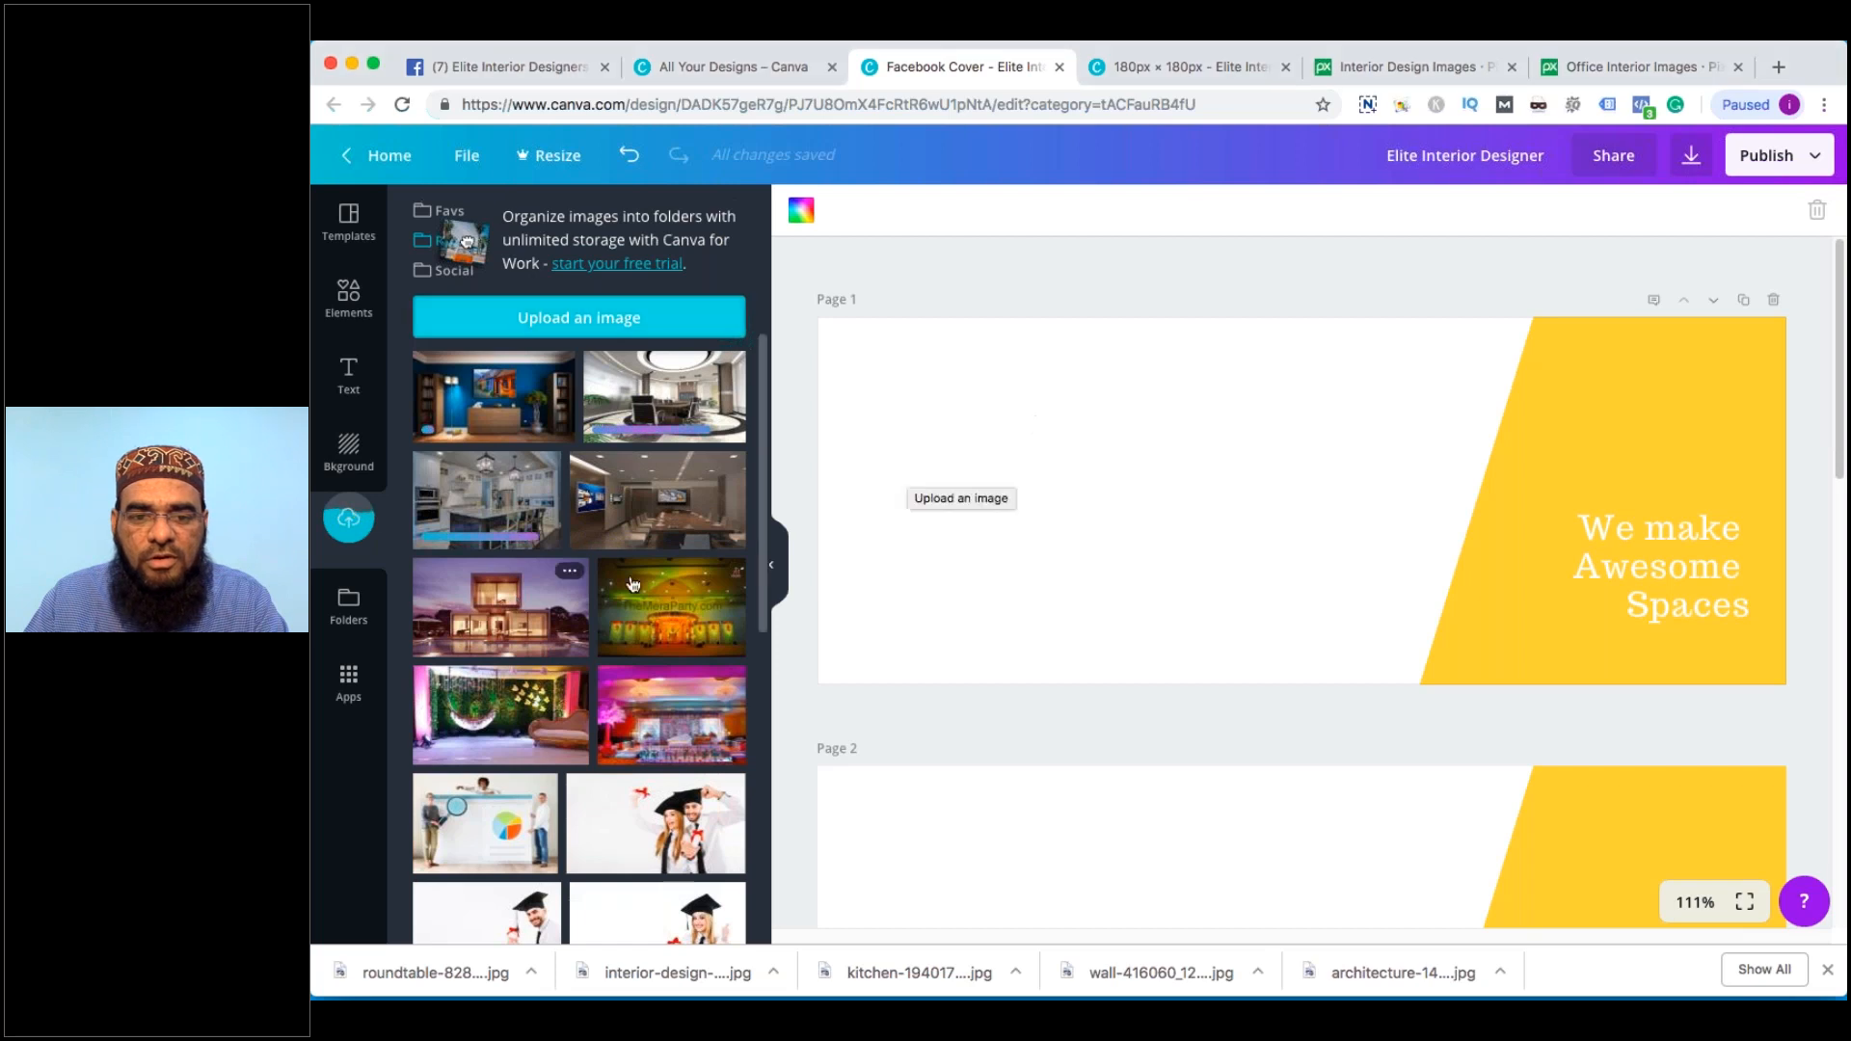
Add the house photo to Page 1, stretch it over the left side, and send it behind the yellow panel
left_click(570, 618)
left_click_drag(1040, 353, 871, 275)
left_click_drag(1140, 405, 1120, 454)
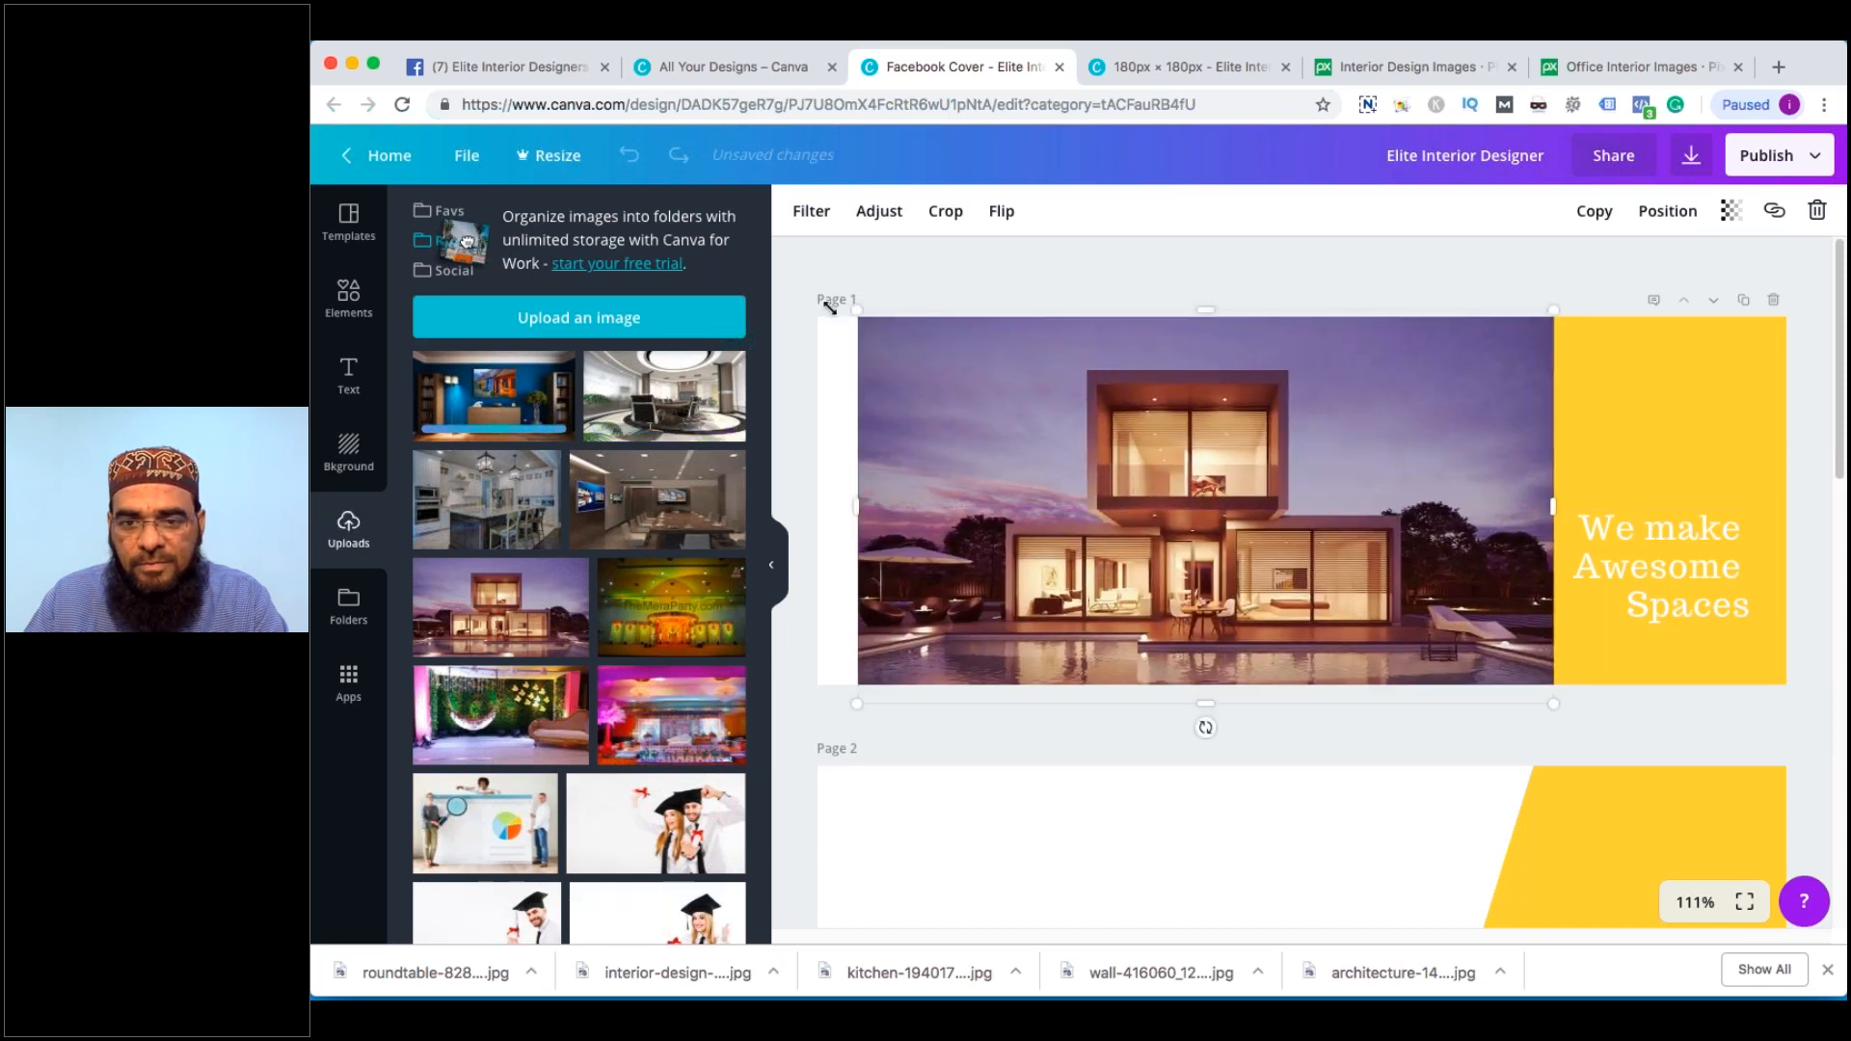
left_click_drag(829, 307, 790, 273)
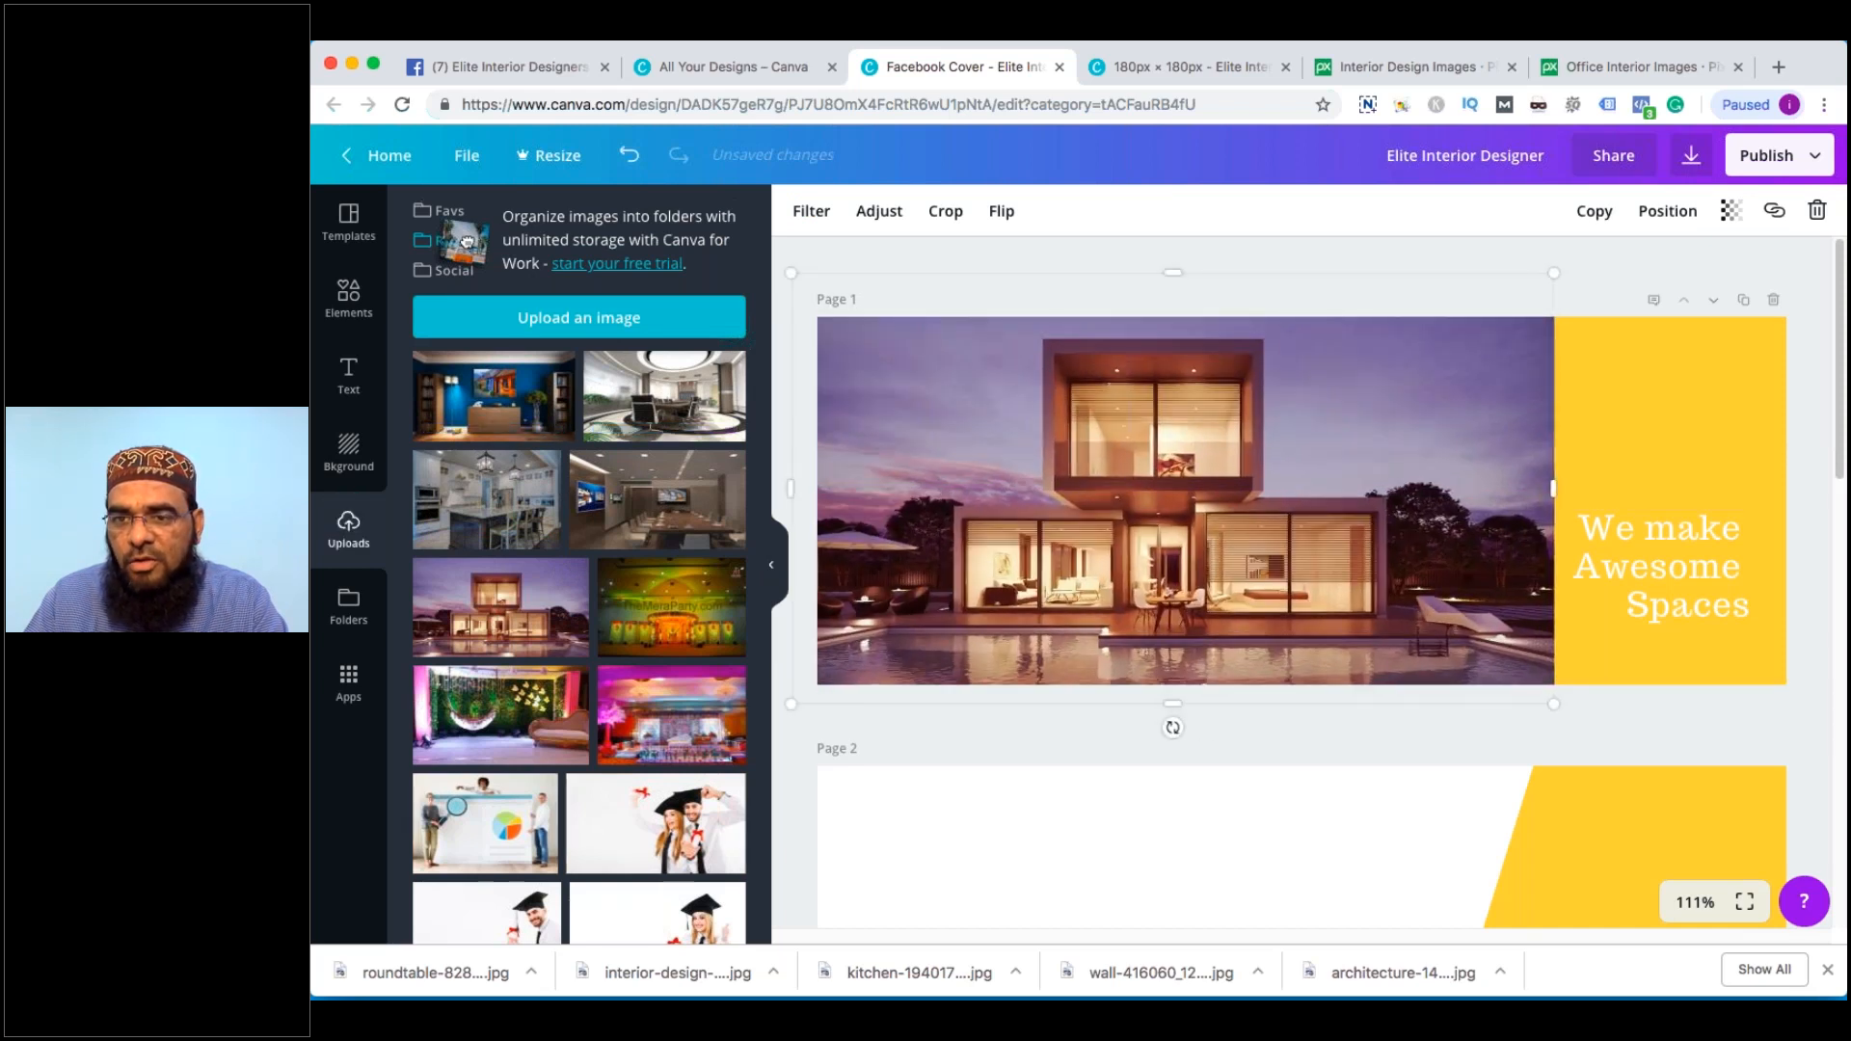
left_click(1669, 210)
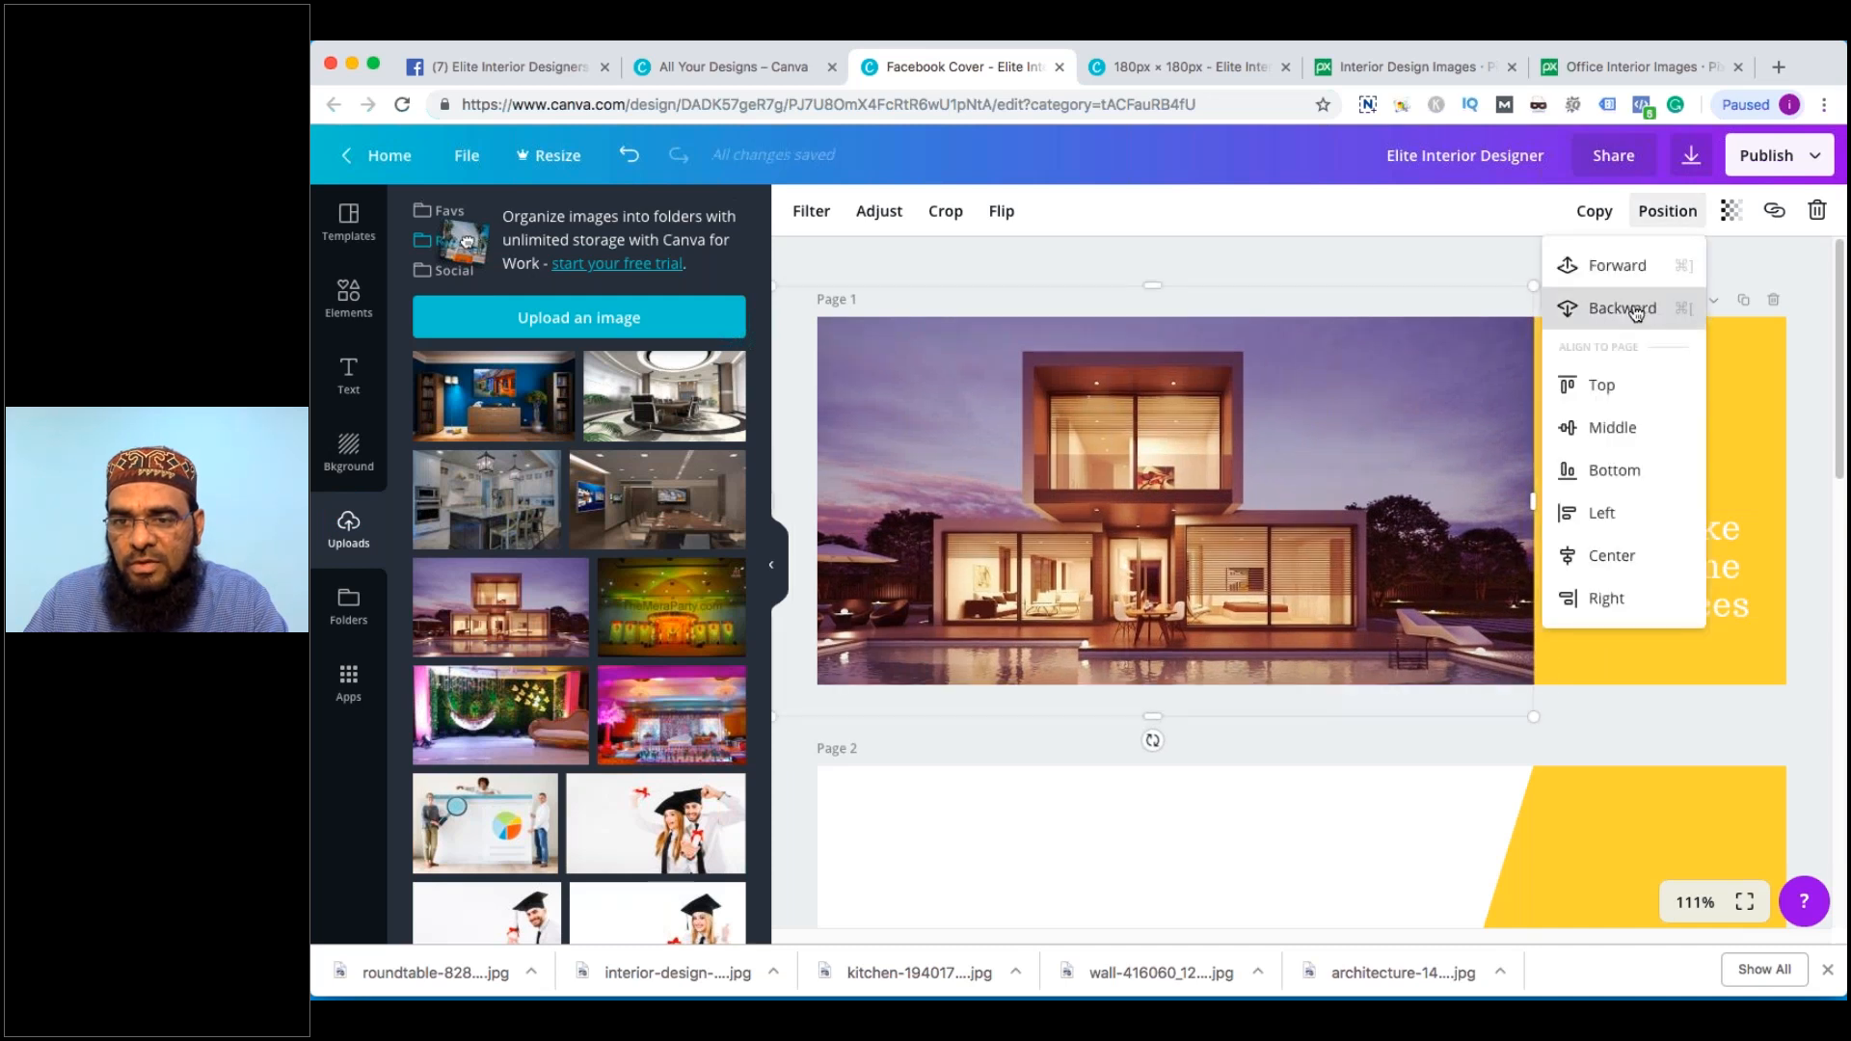
left_click(1637, 310)
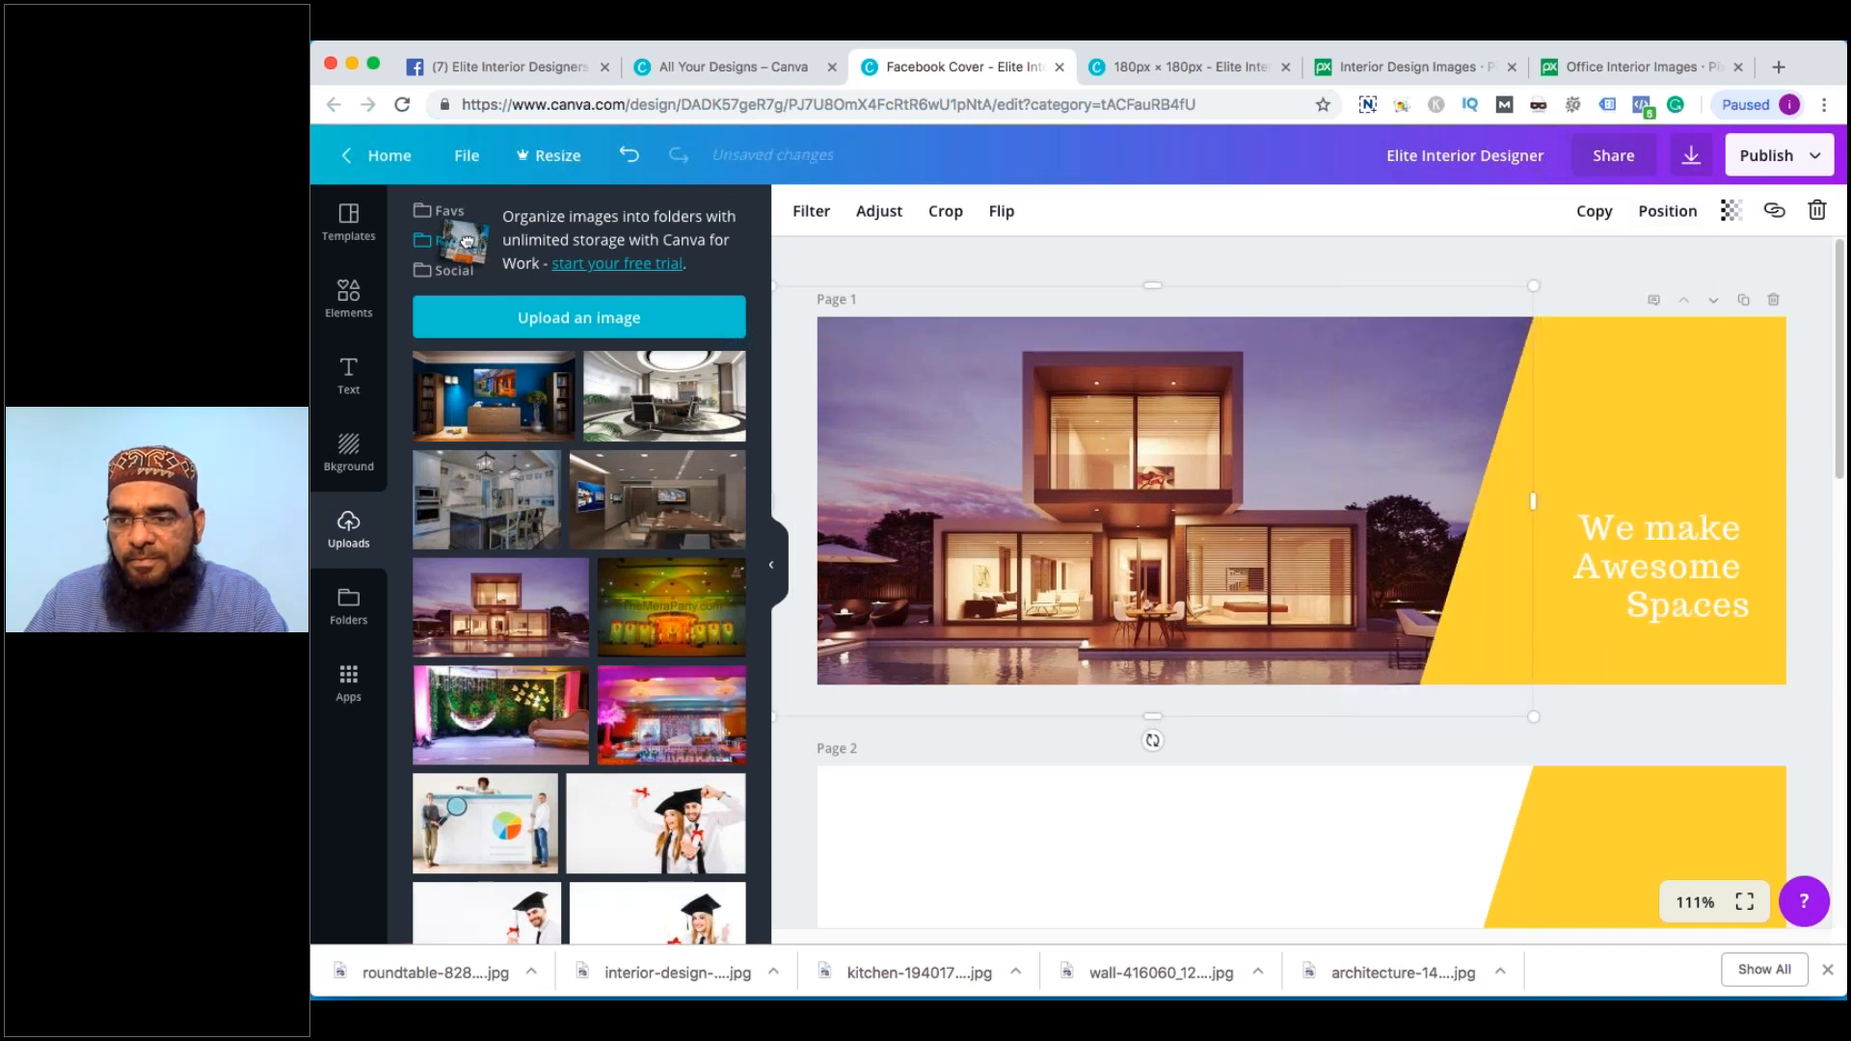
left_click(1802, 530)
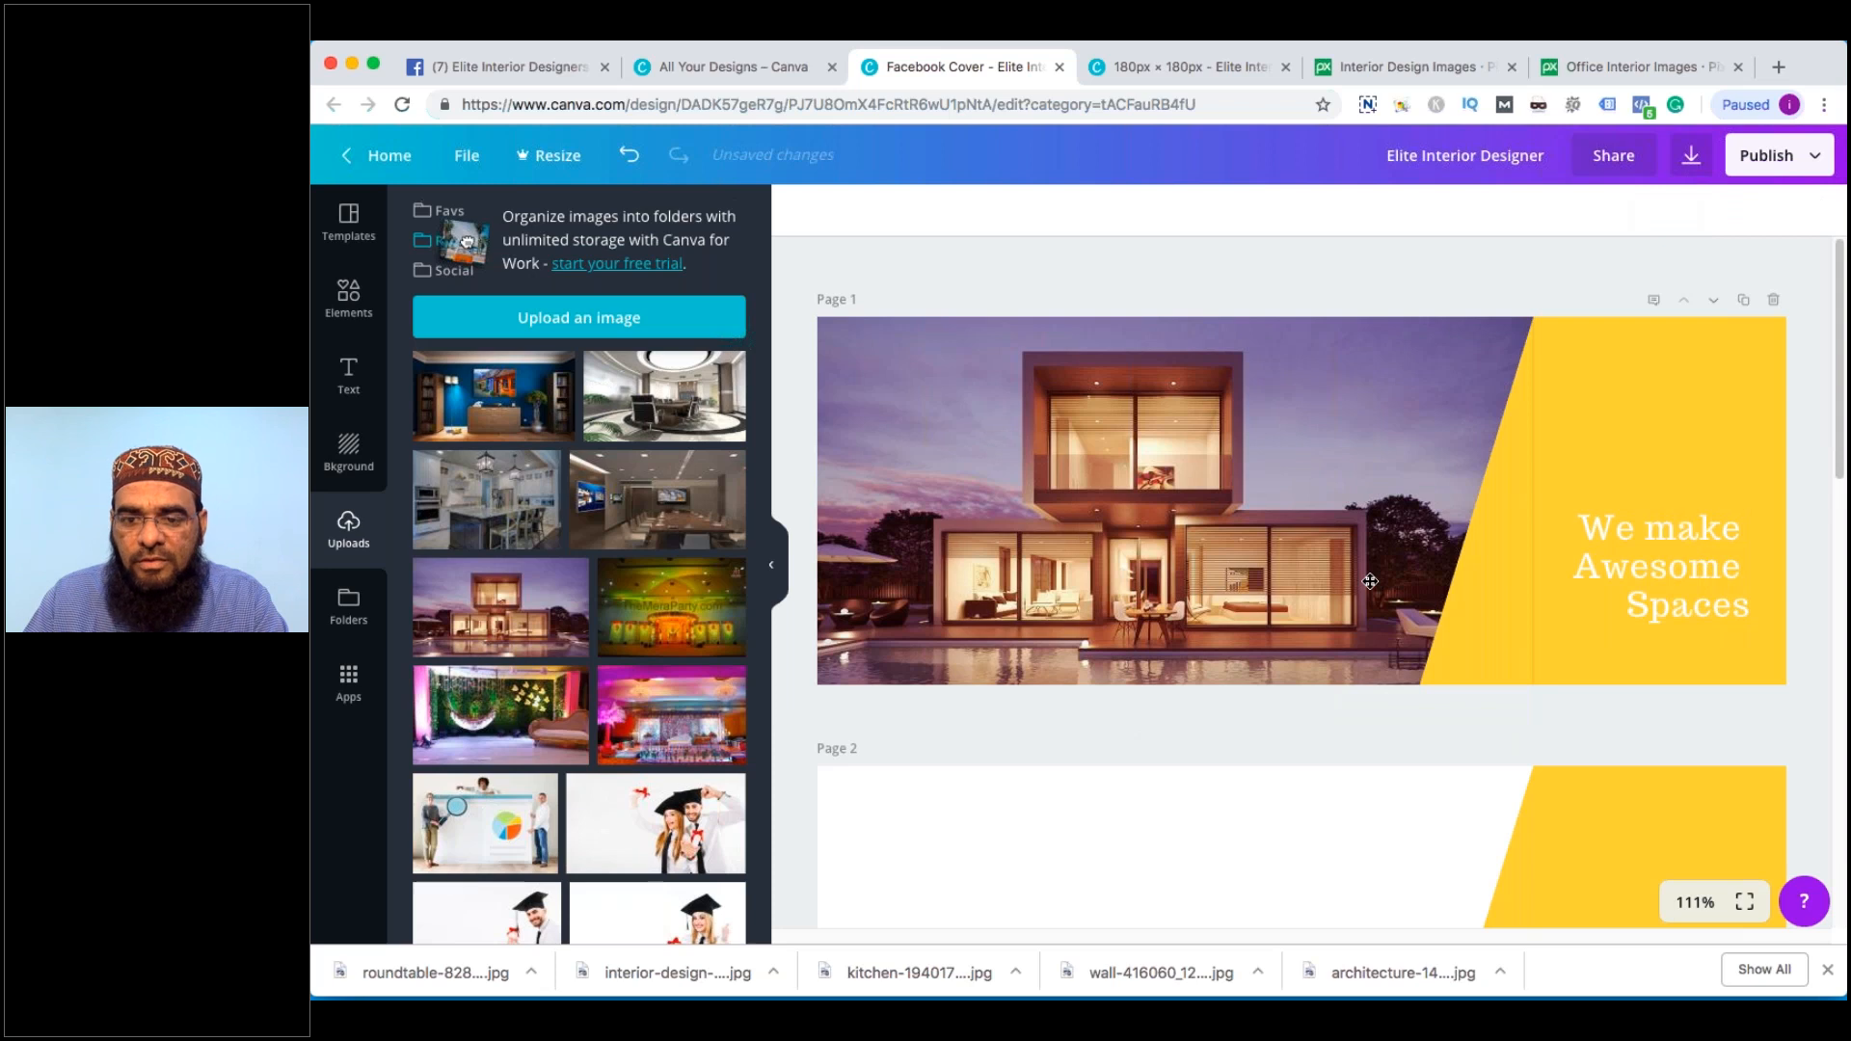
scroll(1346, 712, "down", 4)
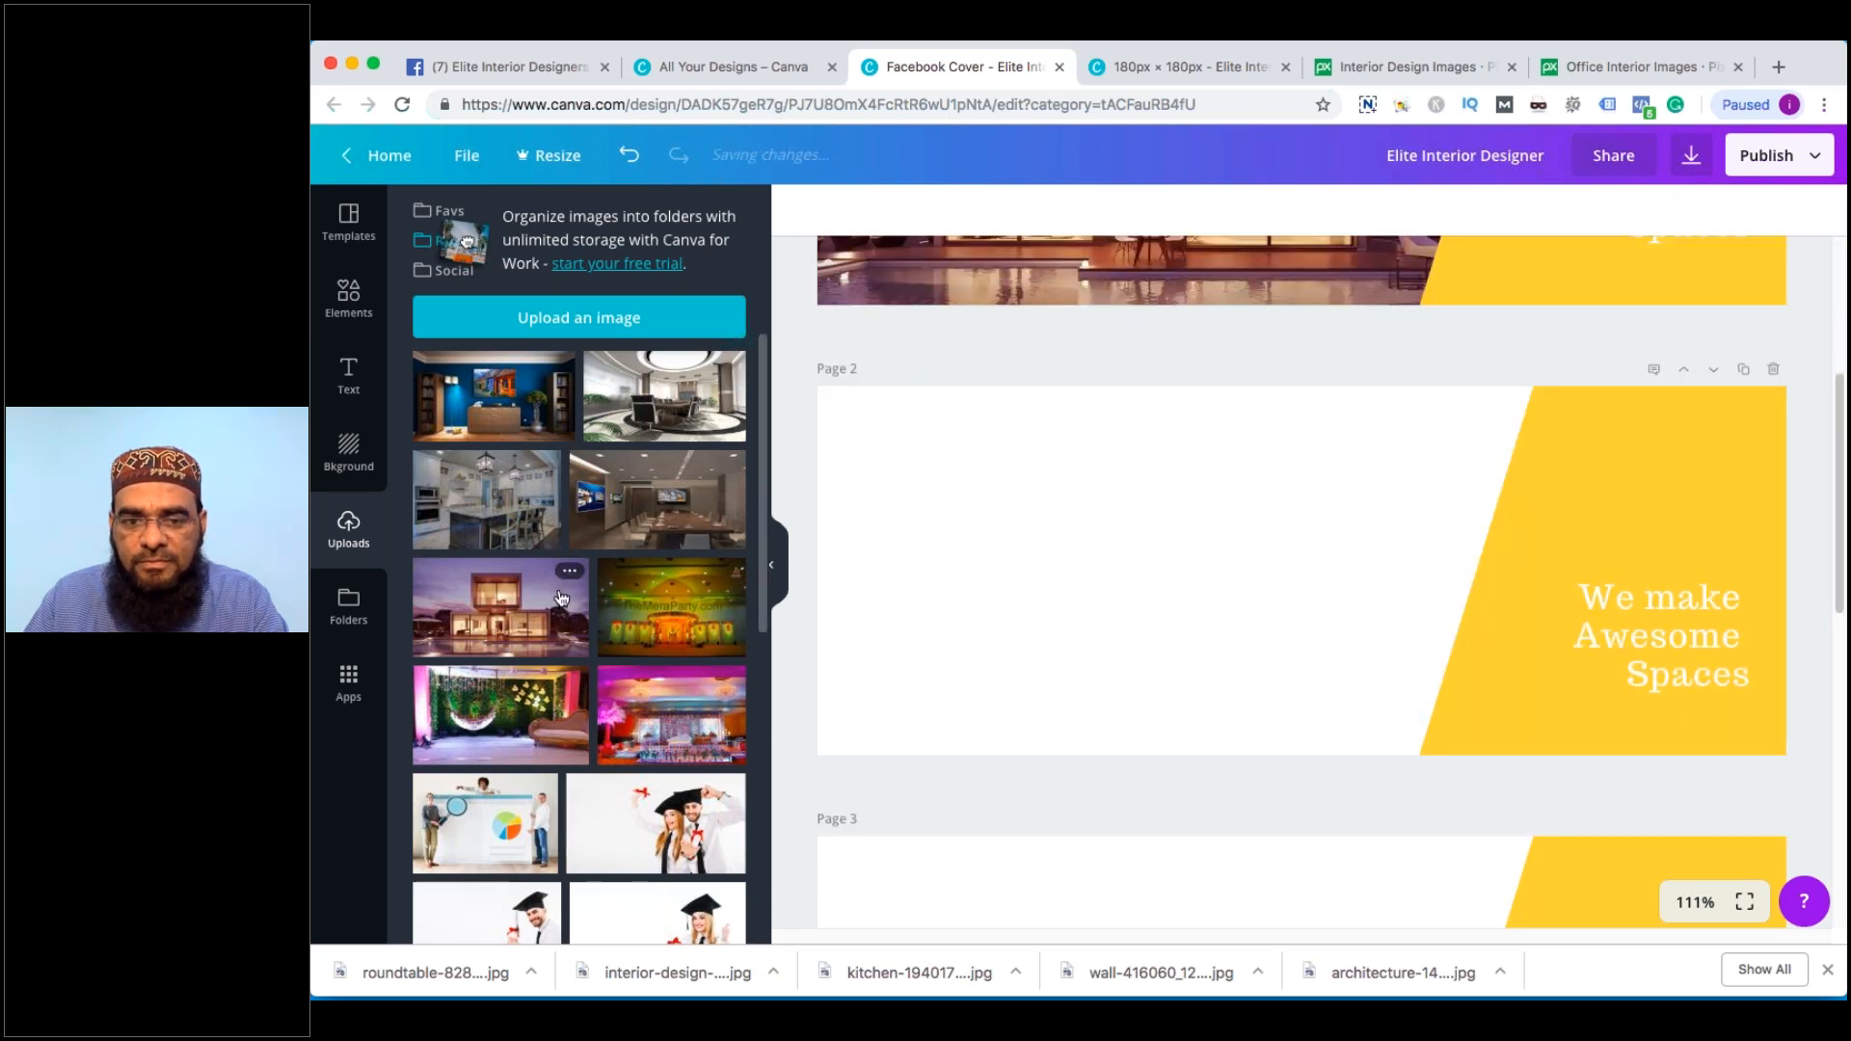
Add the conference-room photo to Page 2 and enlarge it to about 805 px wide
left_click(658, 499)
left_click_drag(1039, 423, 881, 394)
left_click_drag(1384, 516, 1351, 543)
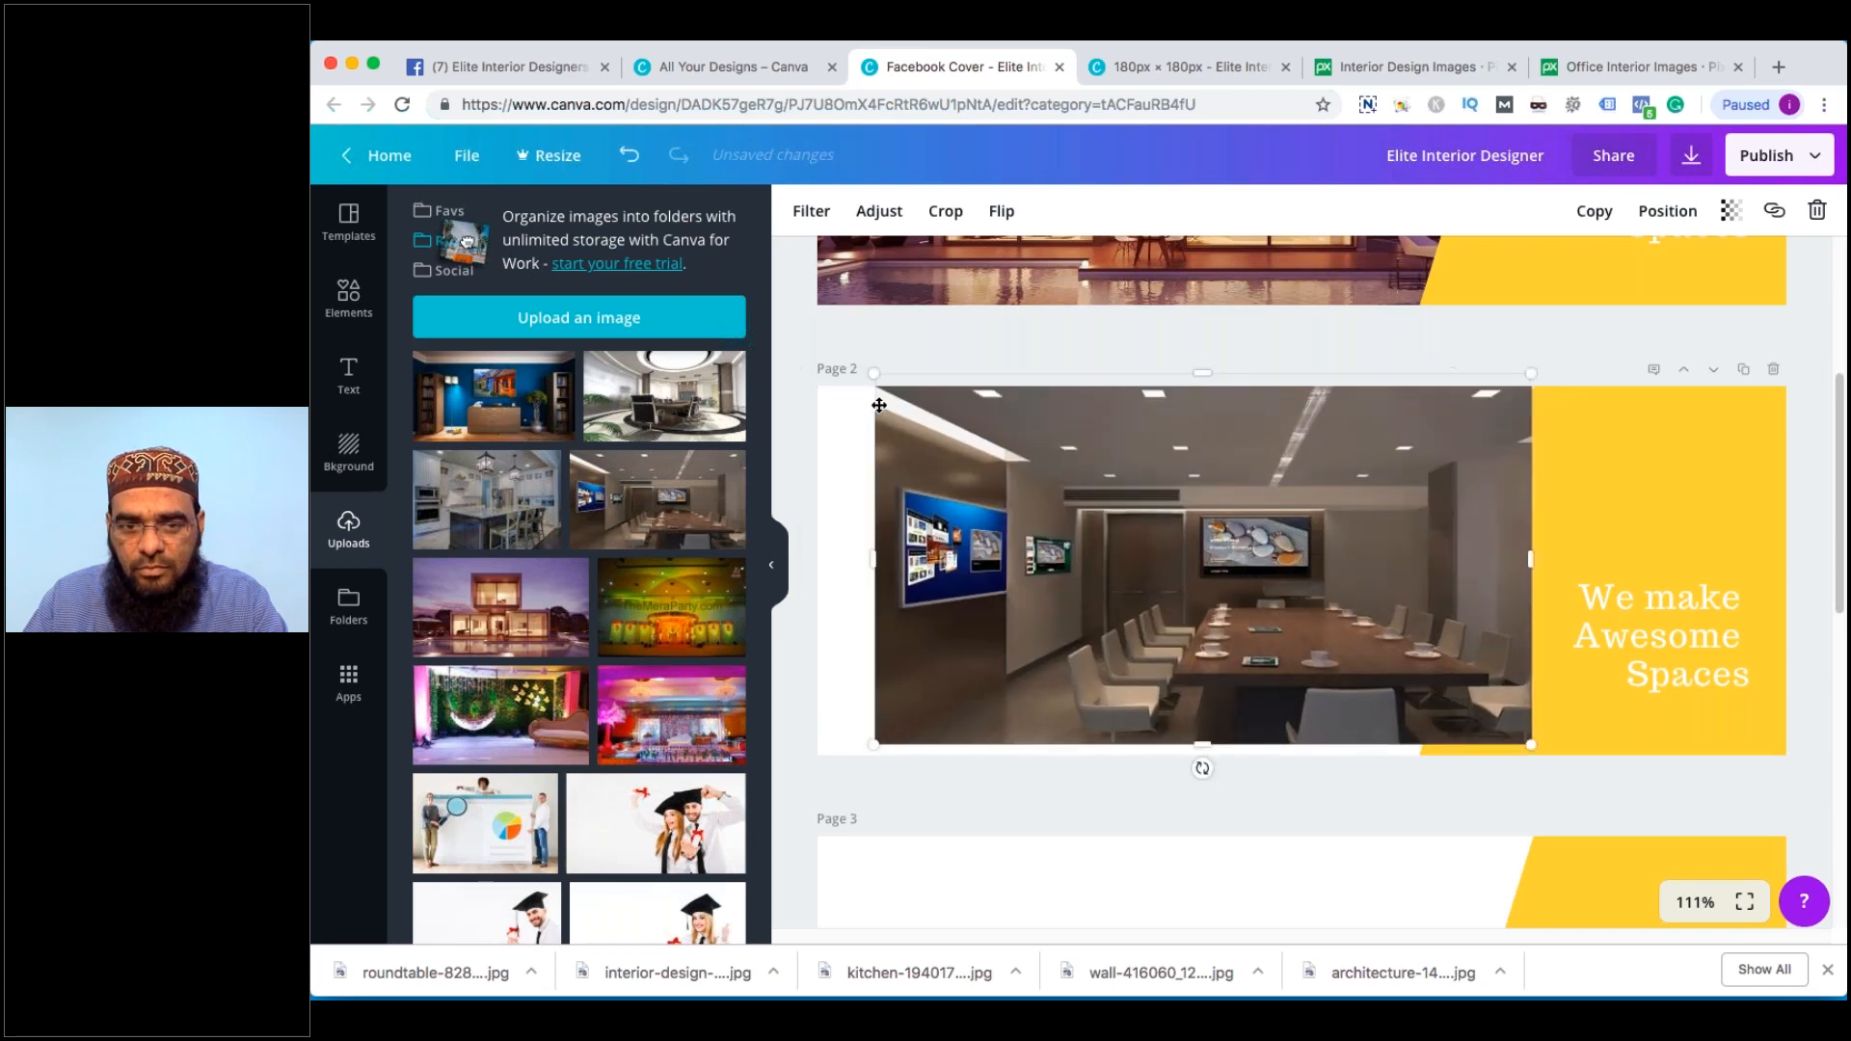
left_click_drag(874, 373, 755, 307)
left_click_drag(1201, 511, 1242, 556)
Send the conference-room photo backward behind the yellow shape
left_click(1481, 479)
left_click(1481, 480)
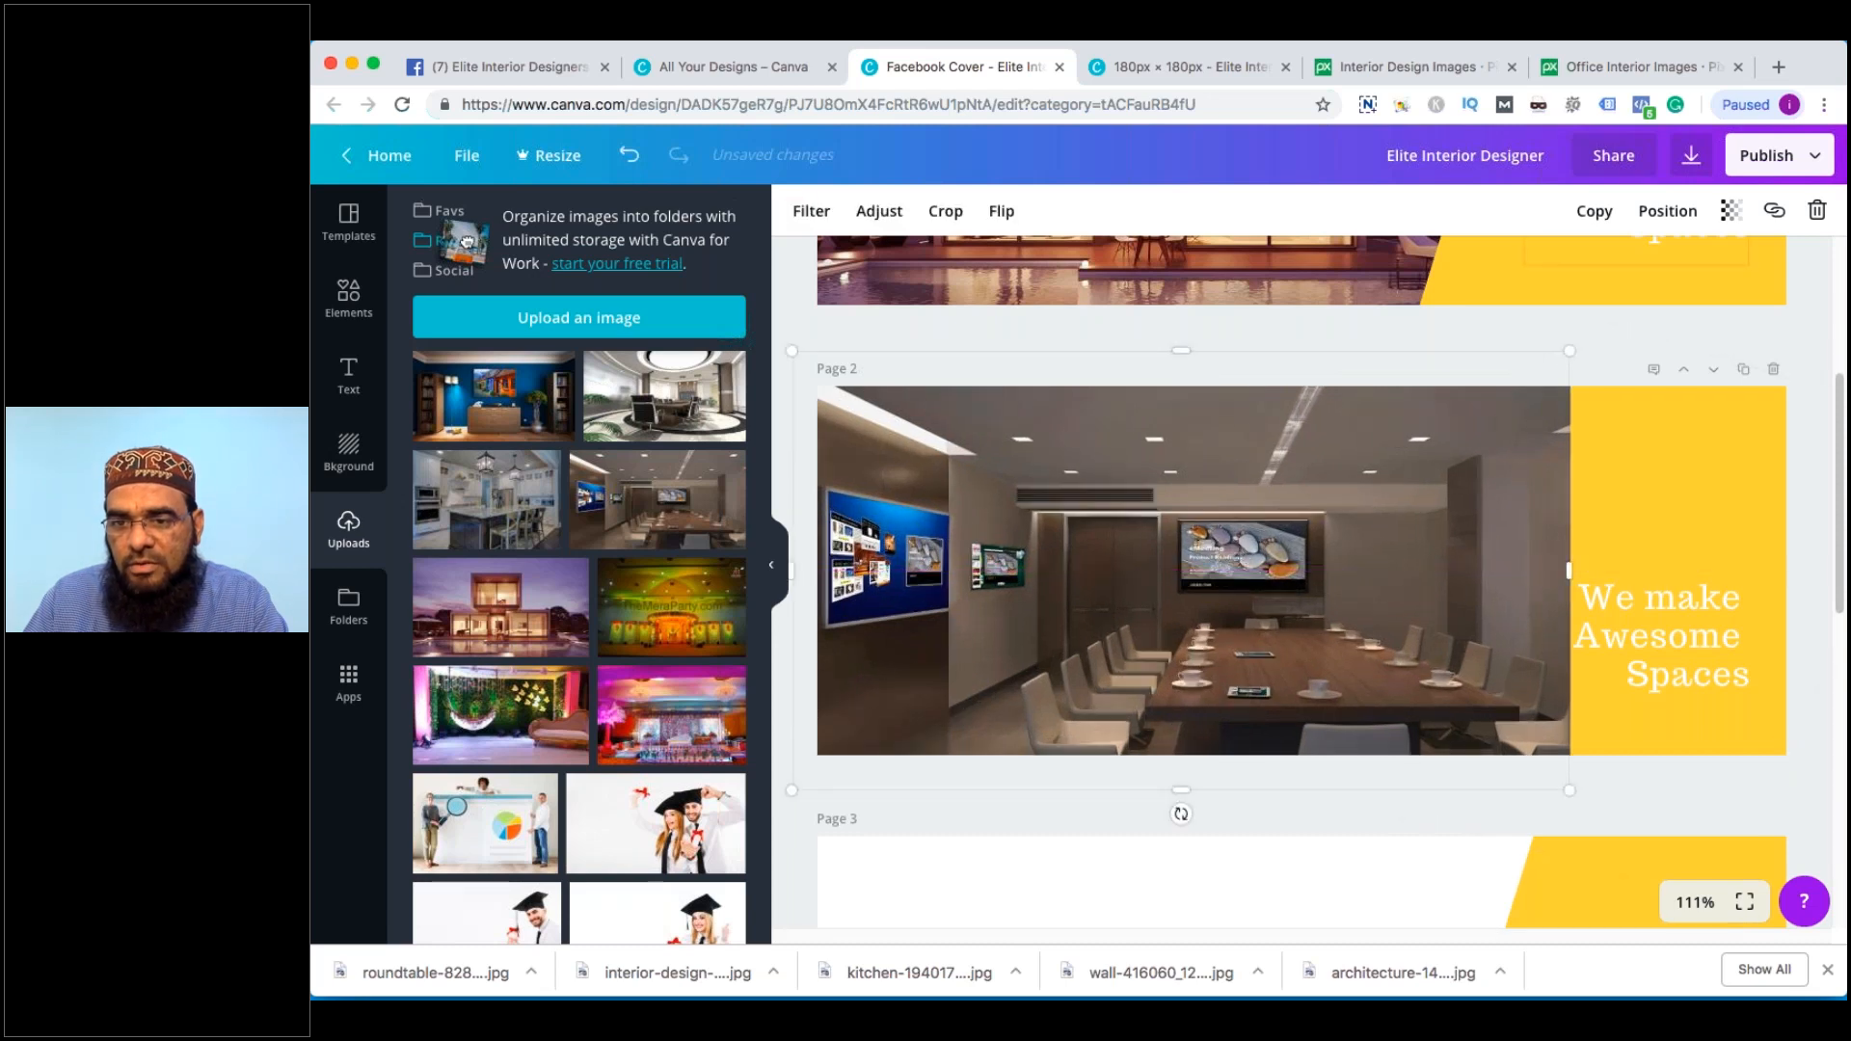
left_click(1667, 210)
left_click(1622, 308)
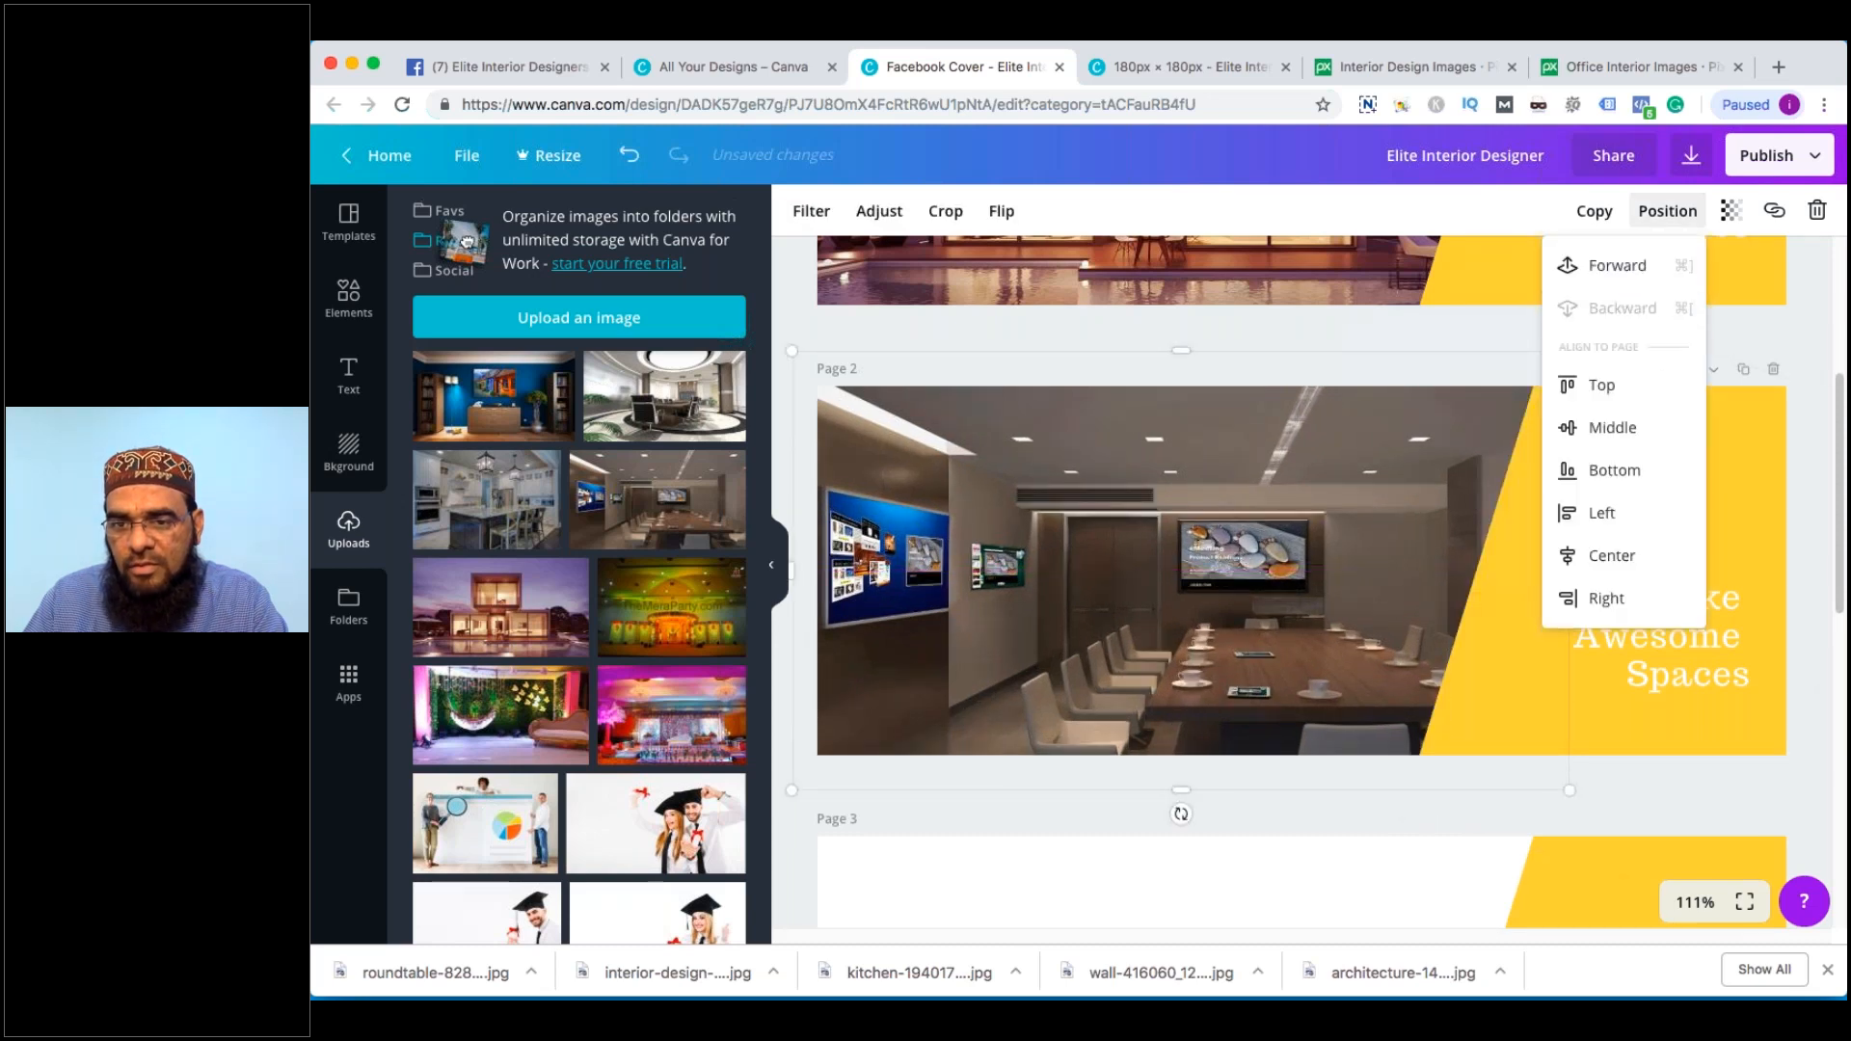
left_click(1812, 490)
Enlarge the conference-room photo and shift it left and up to fill Page 2's left side
left_click(1222, 574)
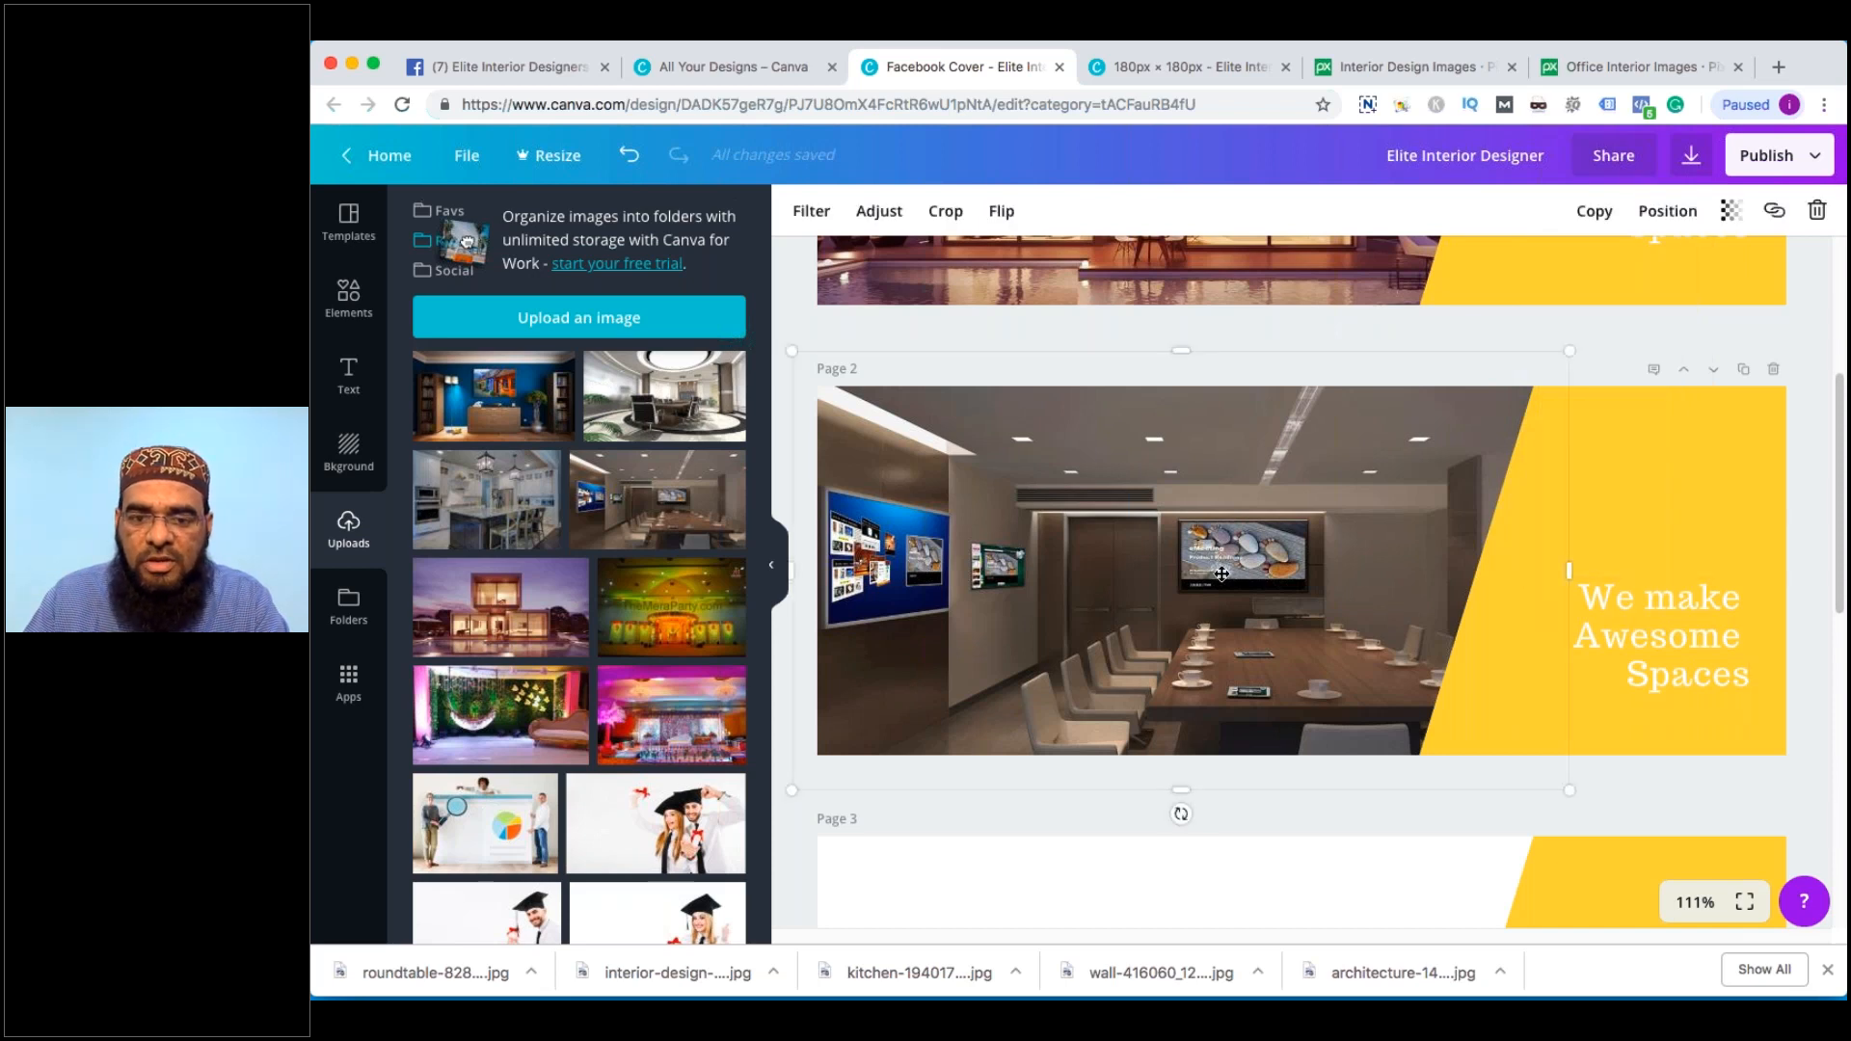
left_click_drag(1226, 535, 1219, 550)
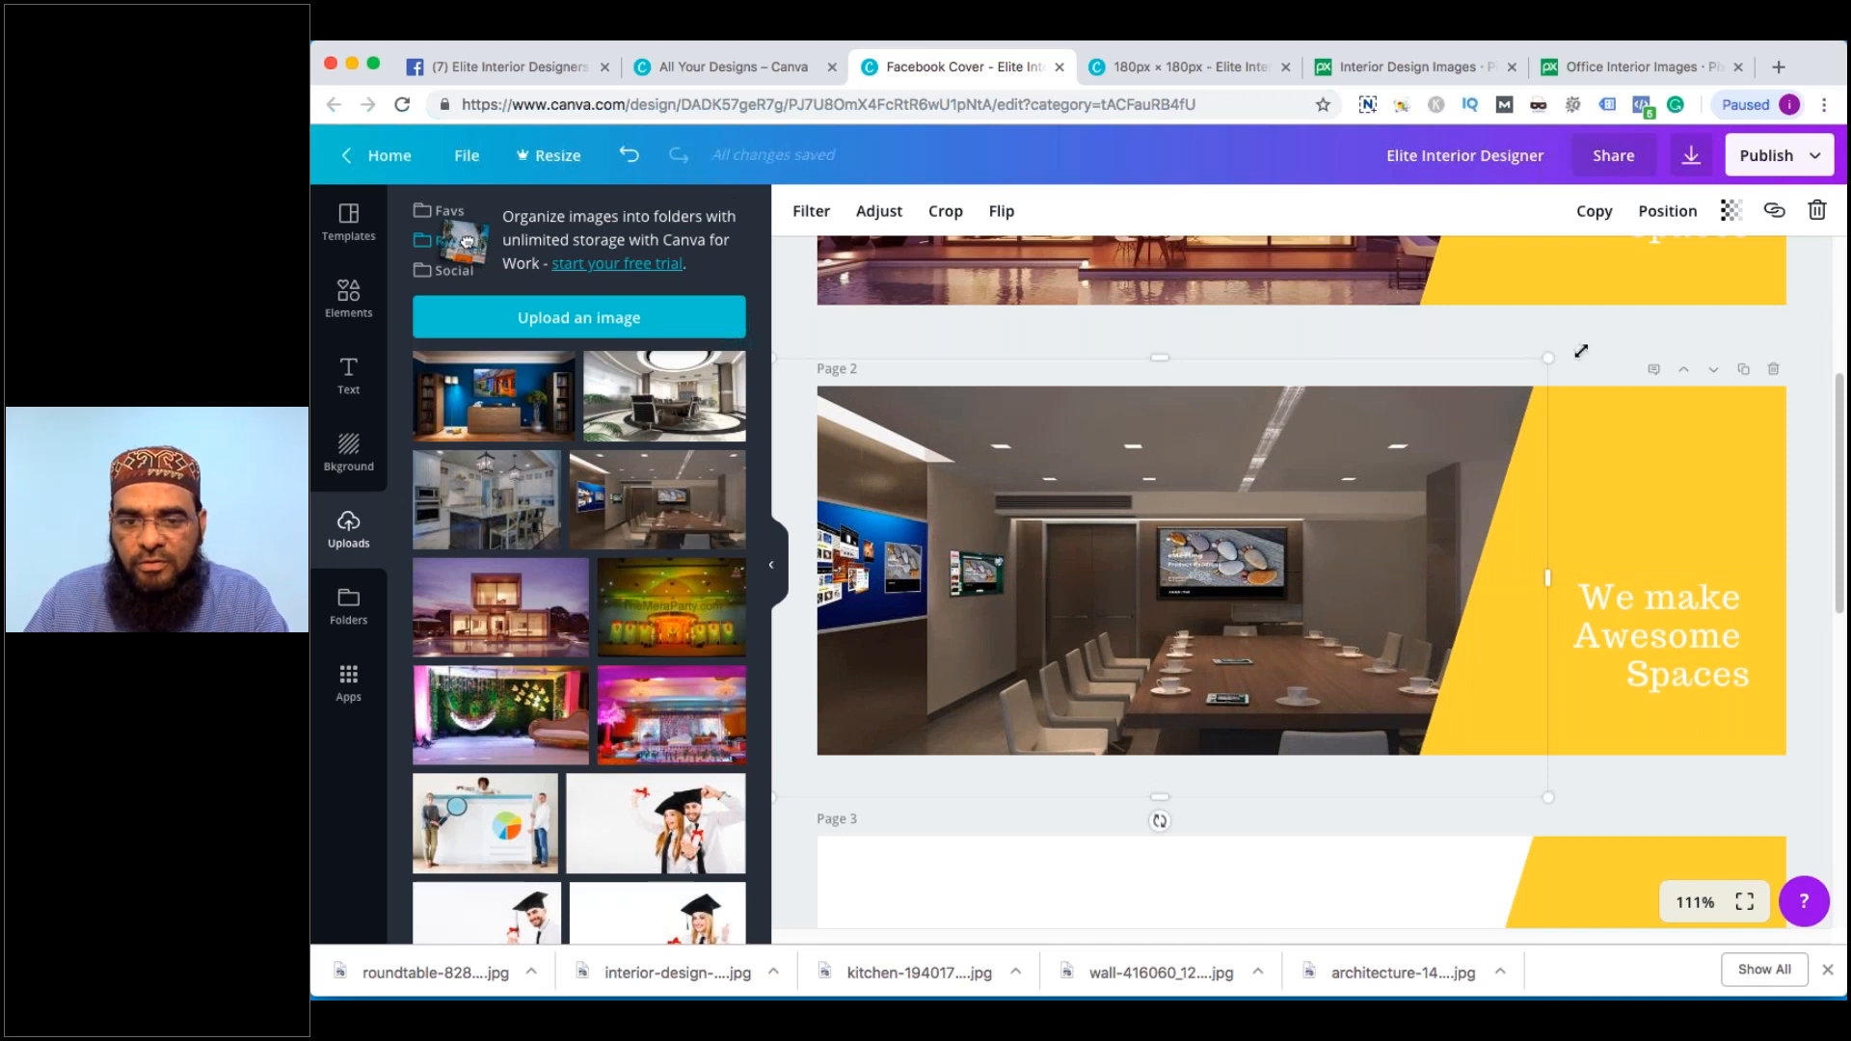
left_click_drag(1581, 351, 1604, 344)
left_click_drag(1346, 519, 1278, 482)
left_click(1817, 547)
Check the 'We make Awesome Spaces' headline on Page 2, leaving it unchanged
scroll(1817, 547, "up", 2)
scroll(1816, 547, "down", 2)
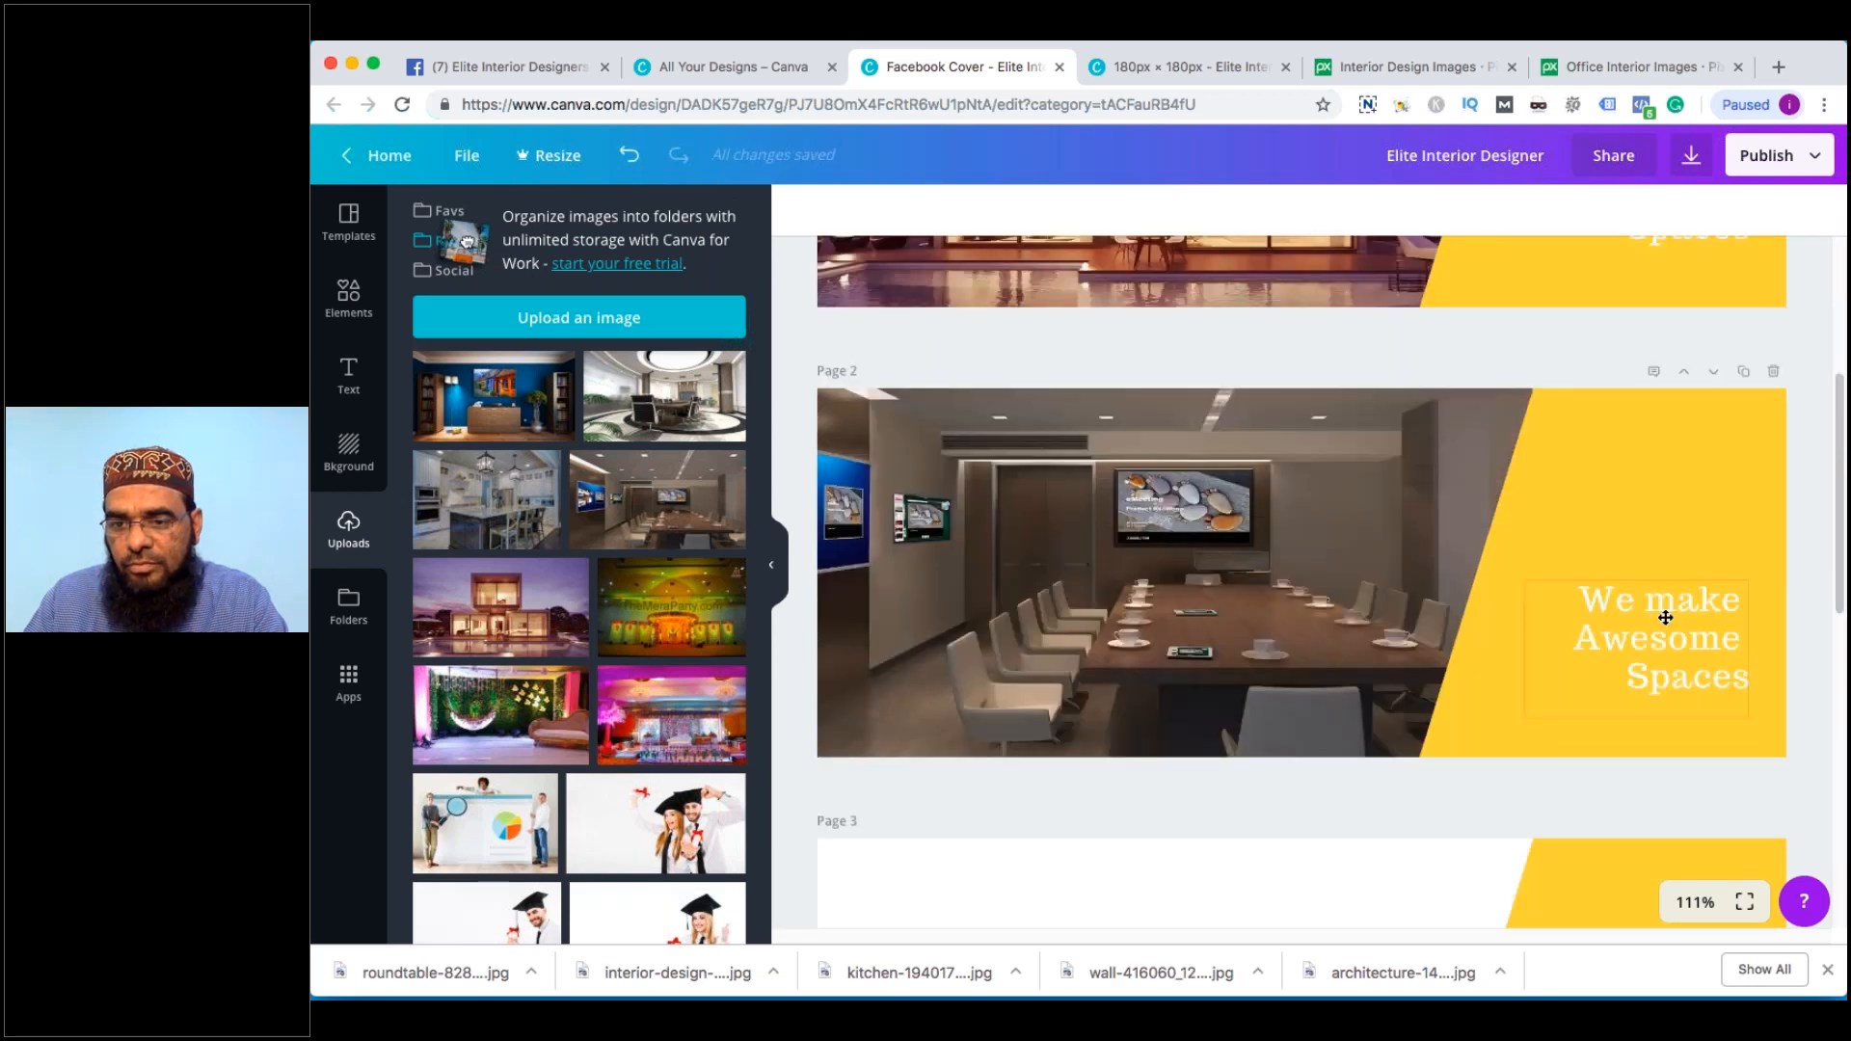
left_click(1665, 617)
left_click(1665, 617)
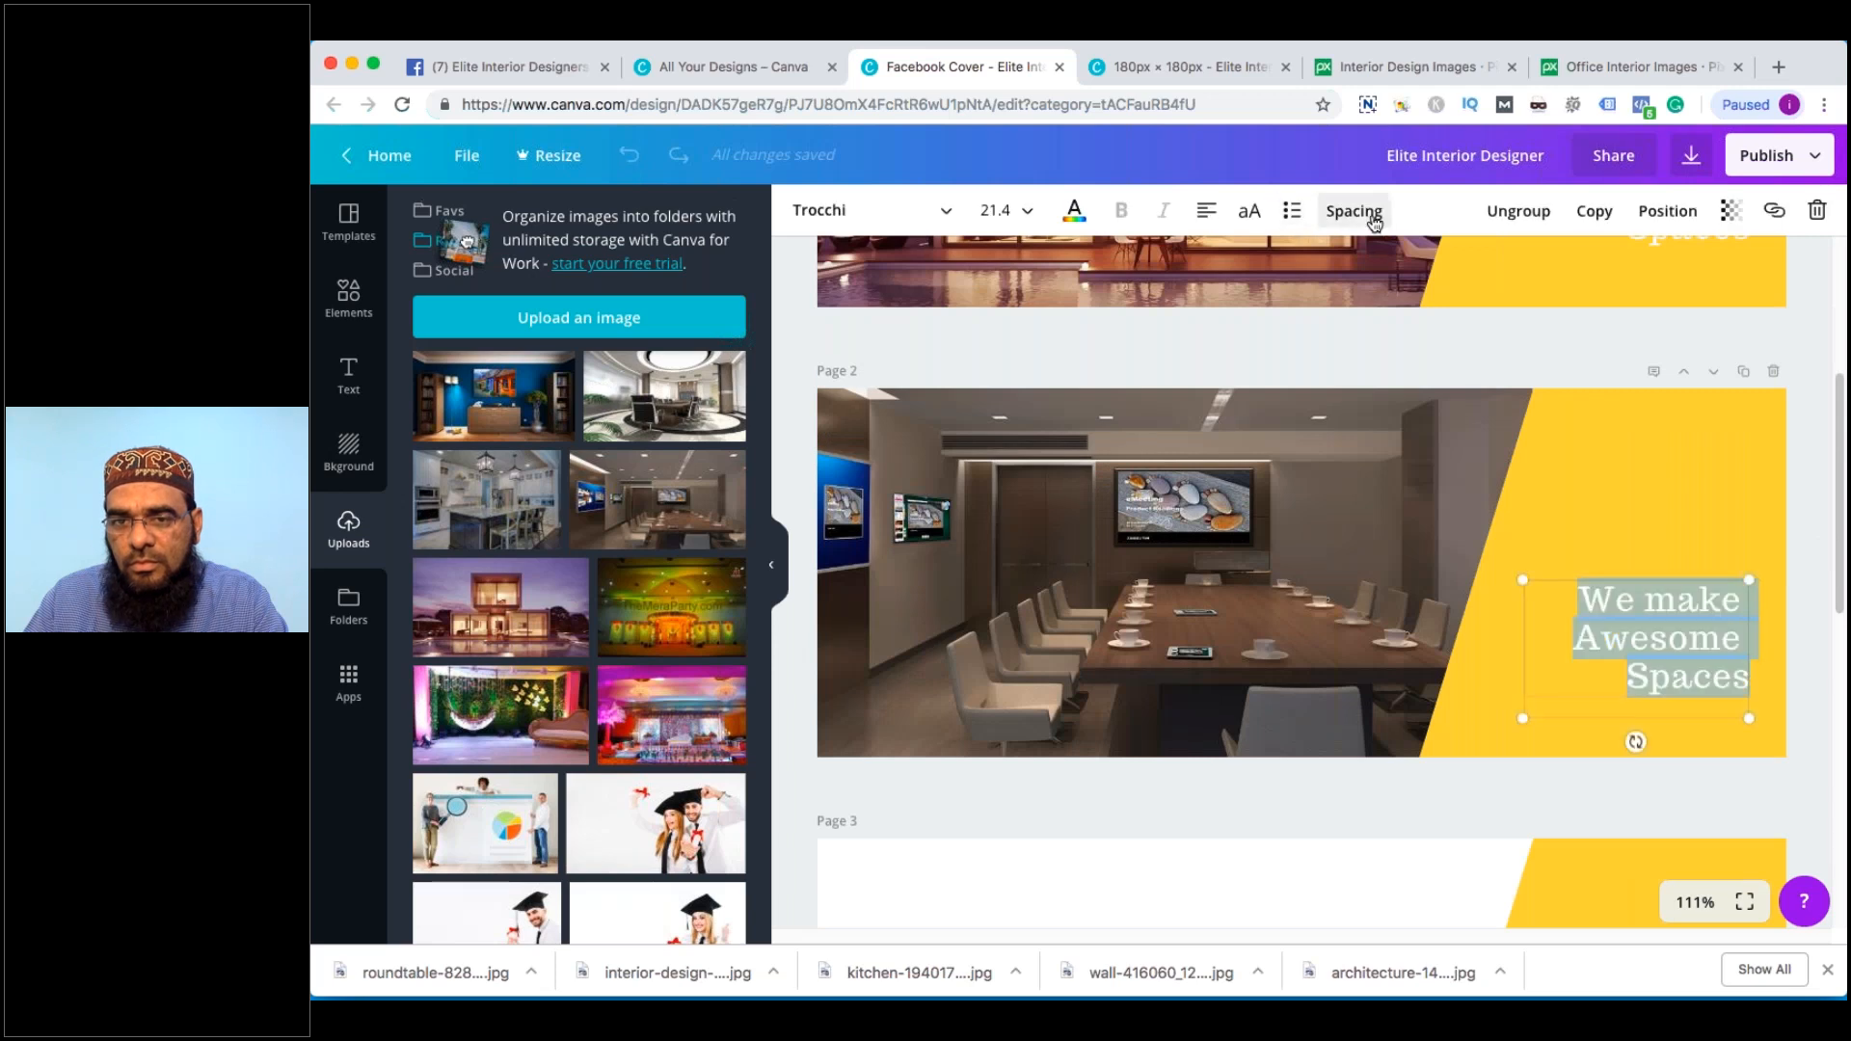
left_click(1820, 572)
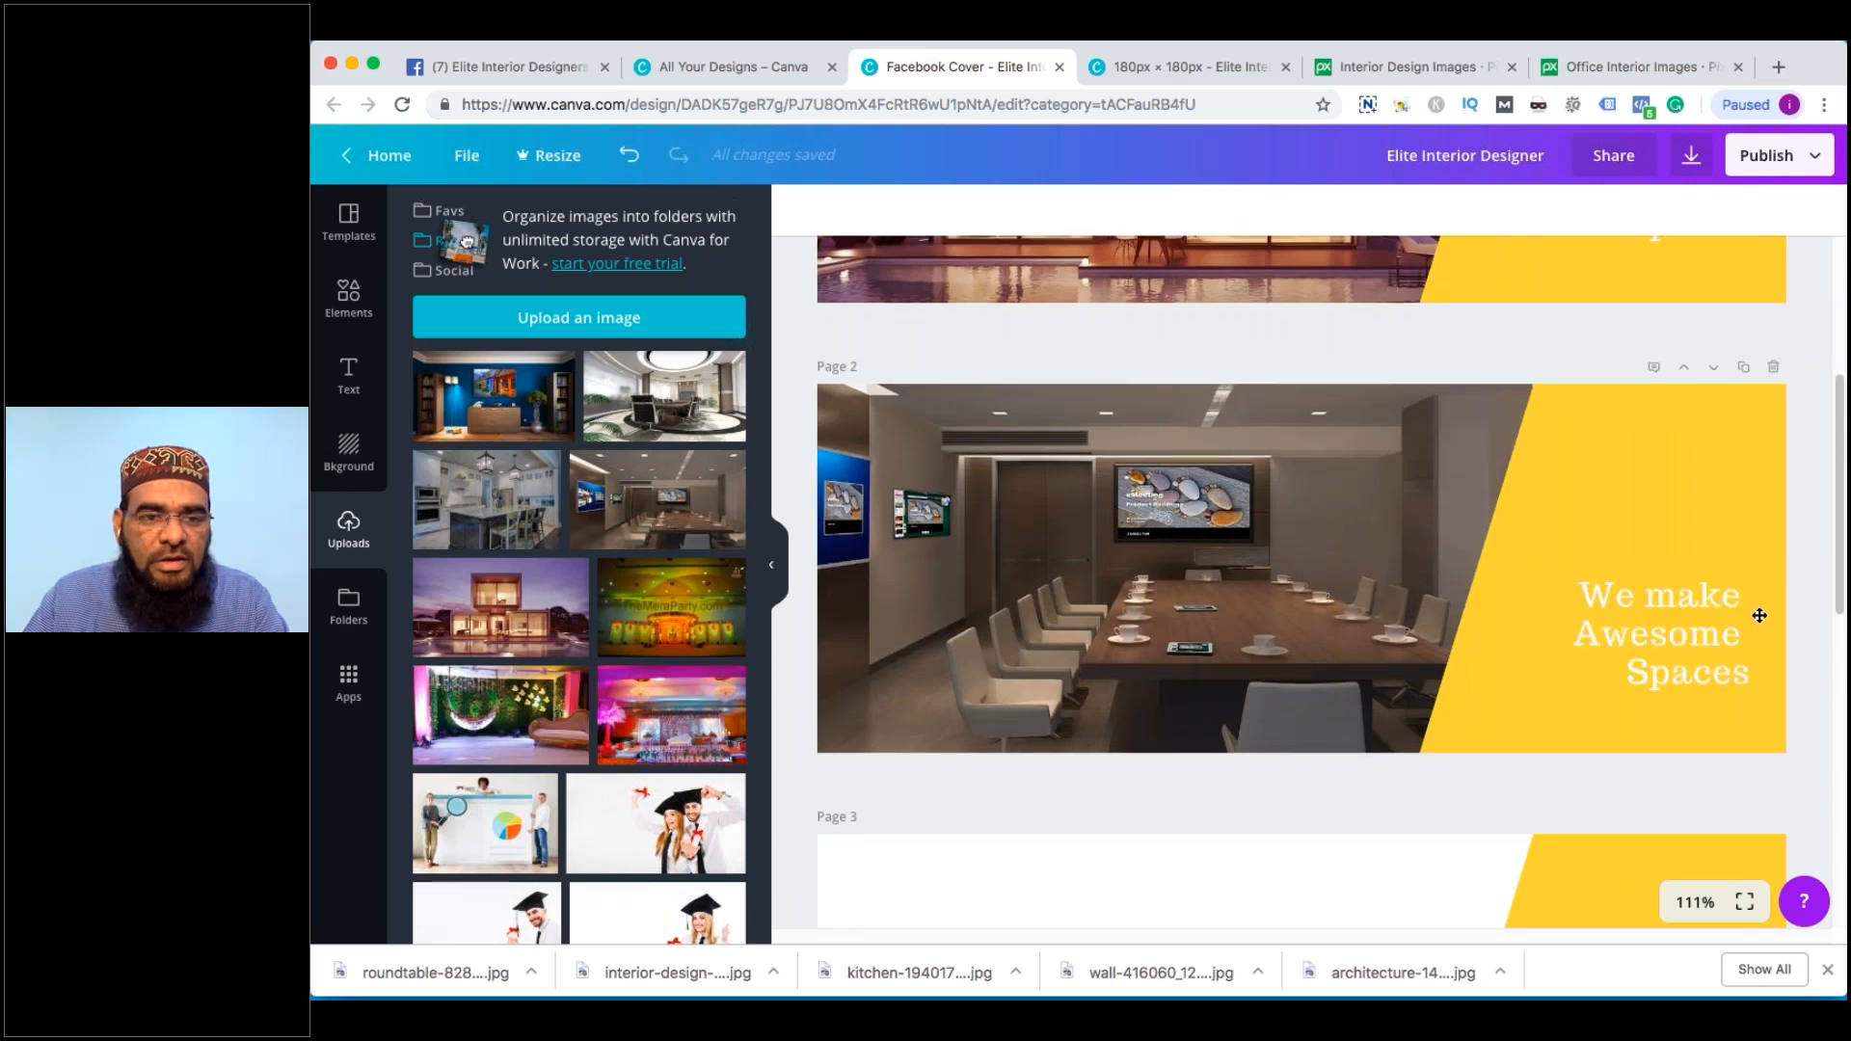
scroll(1760, 615, "down", 4)
Add the blue-room photo to Page 3, size it to the left side, and send it behind the yellow shape
left_click(529, 419)
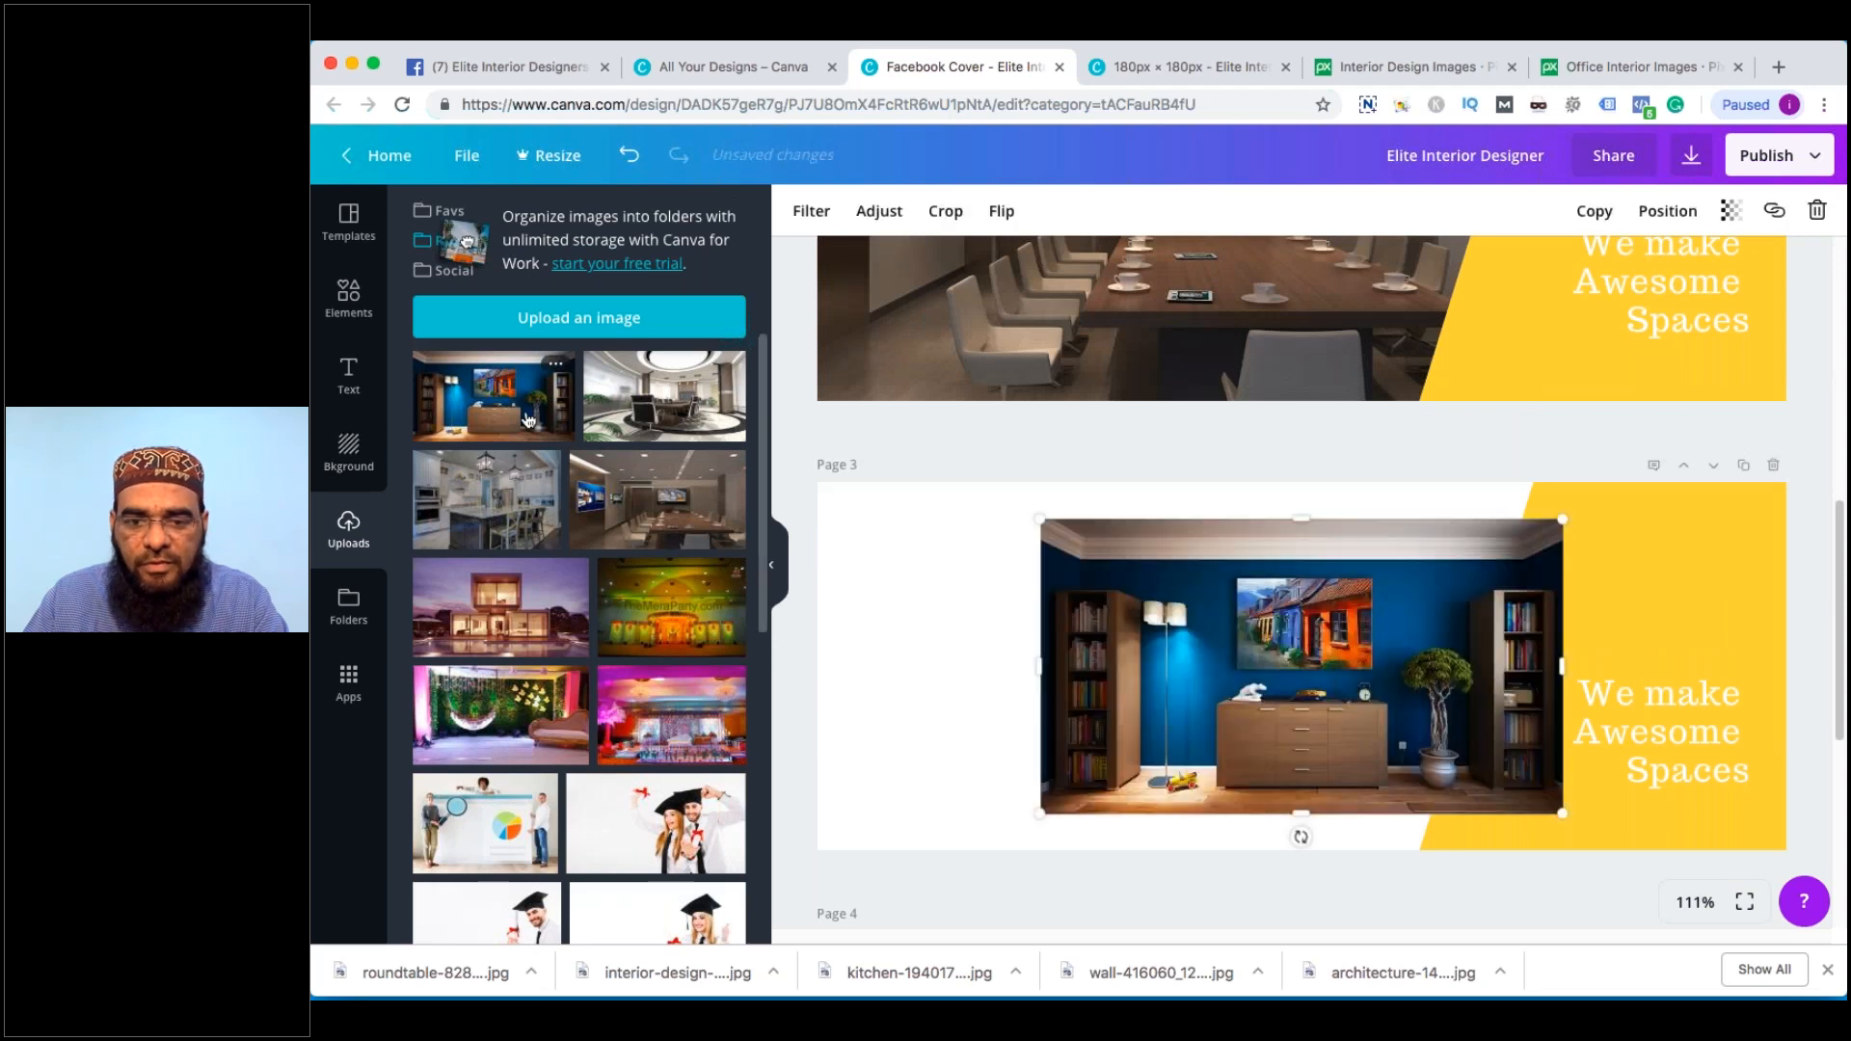
left_click_drag(1039, 519, 823, 487)
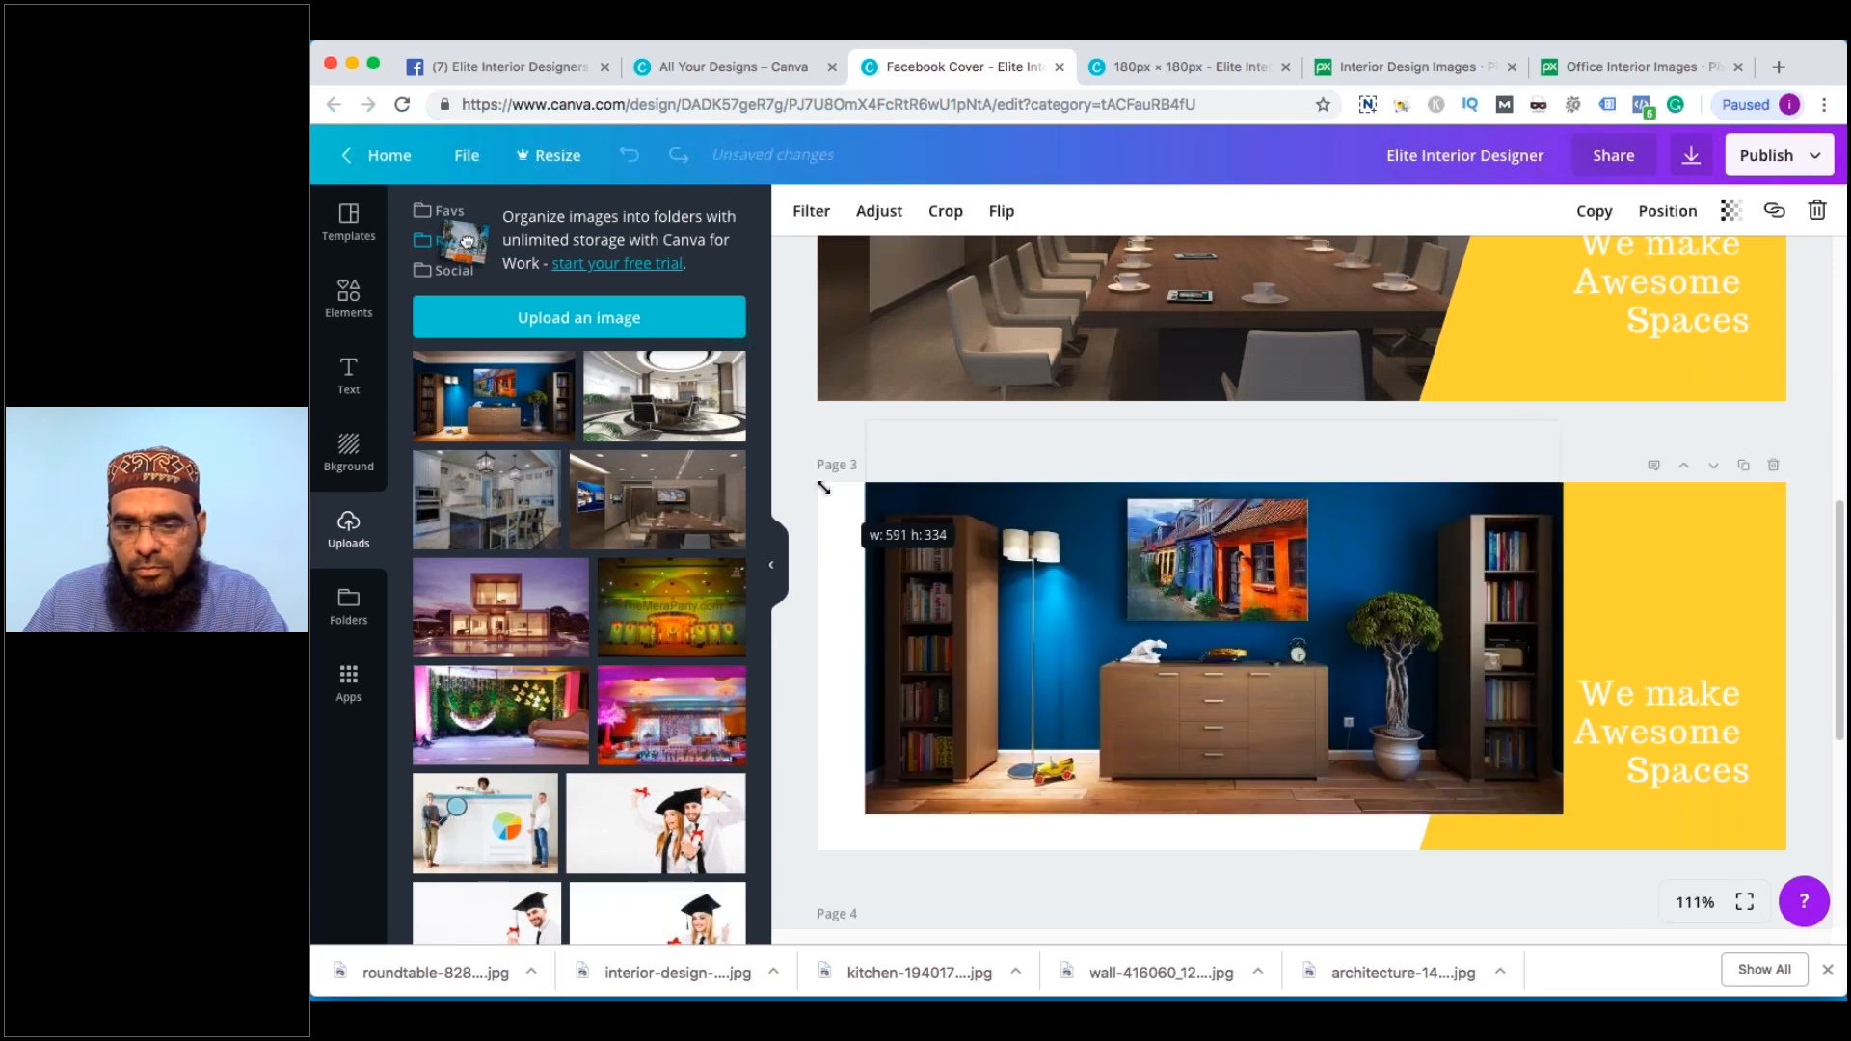
left_click_drag(1396, 718, 1341, 730)
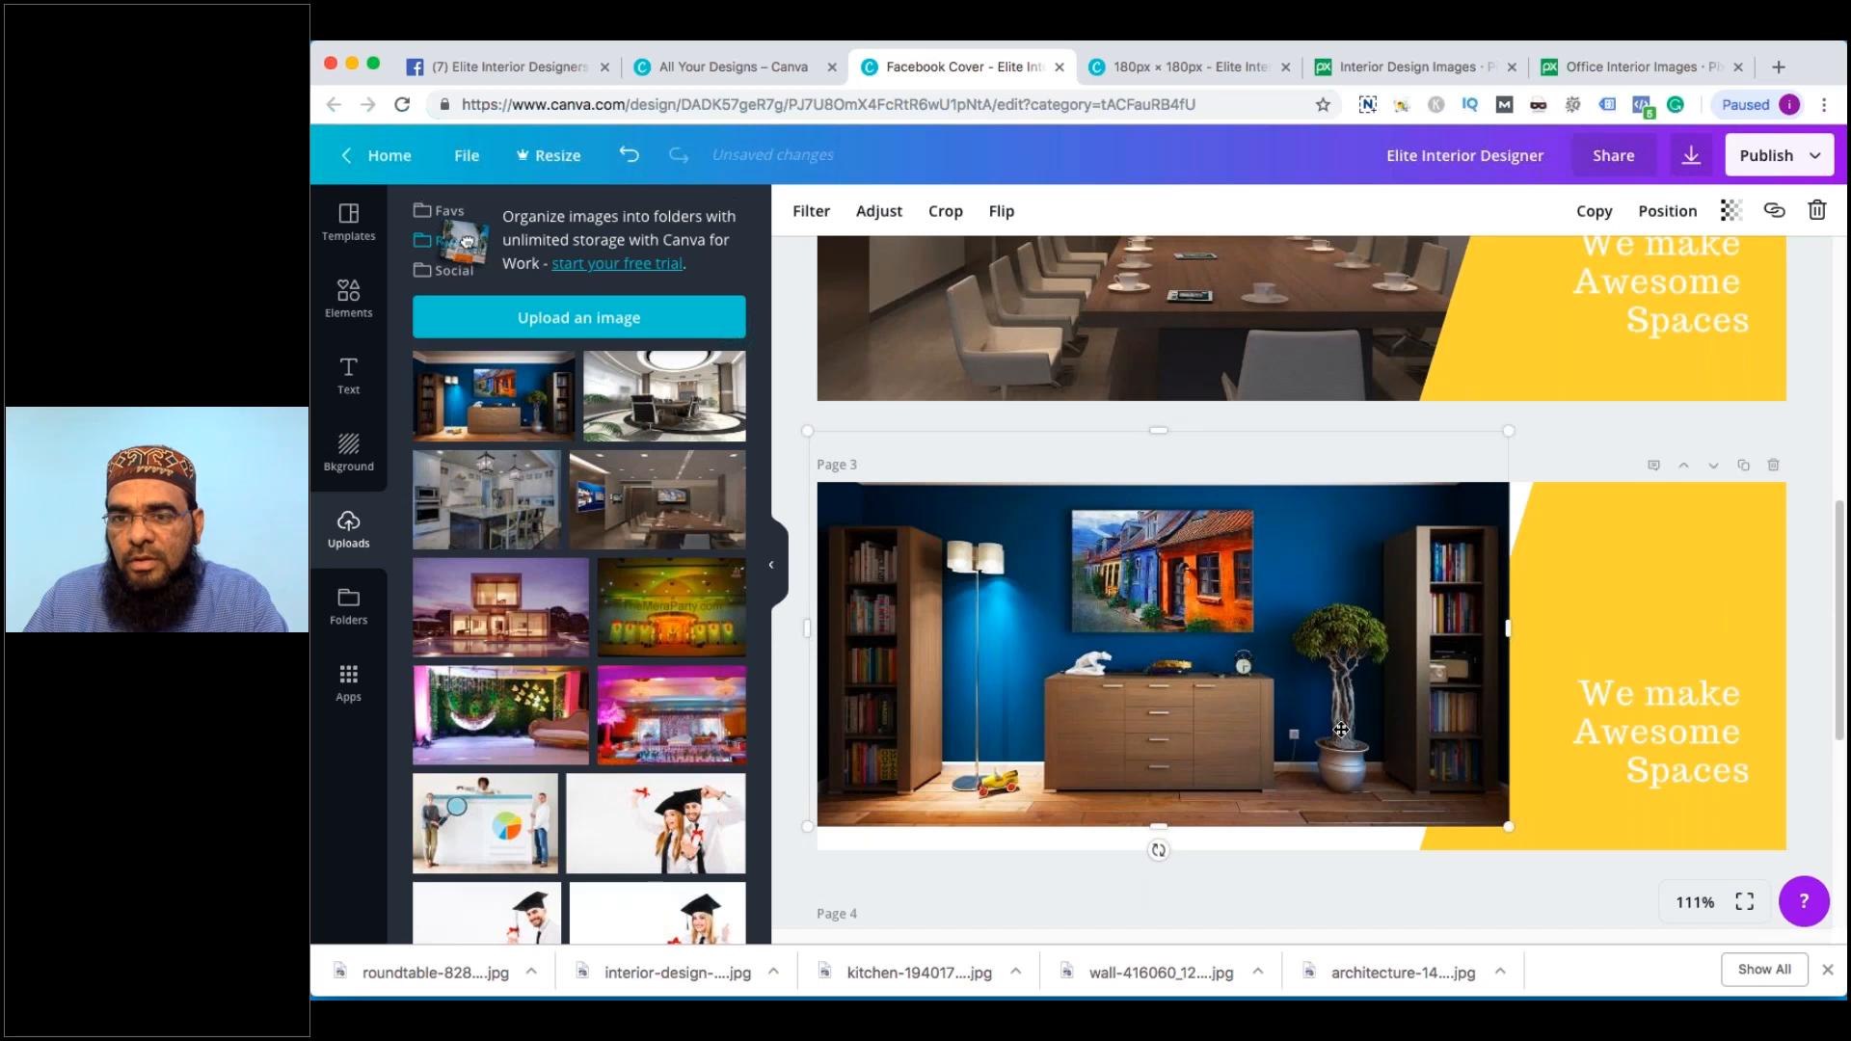
left_click_drag(1509, 827, 1592, 850)
left_click(1667, 210)
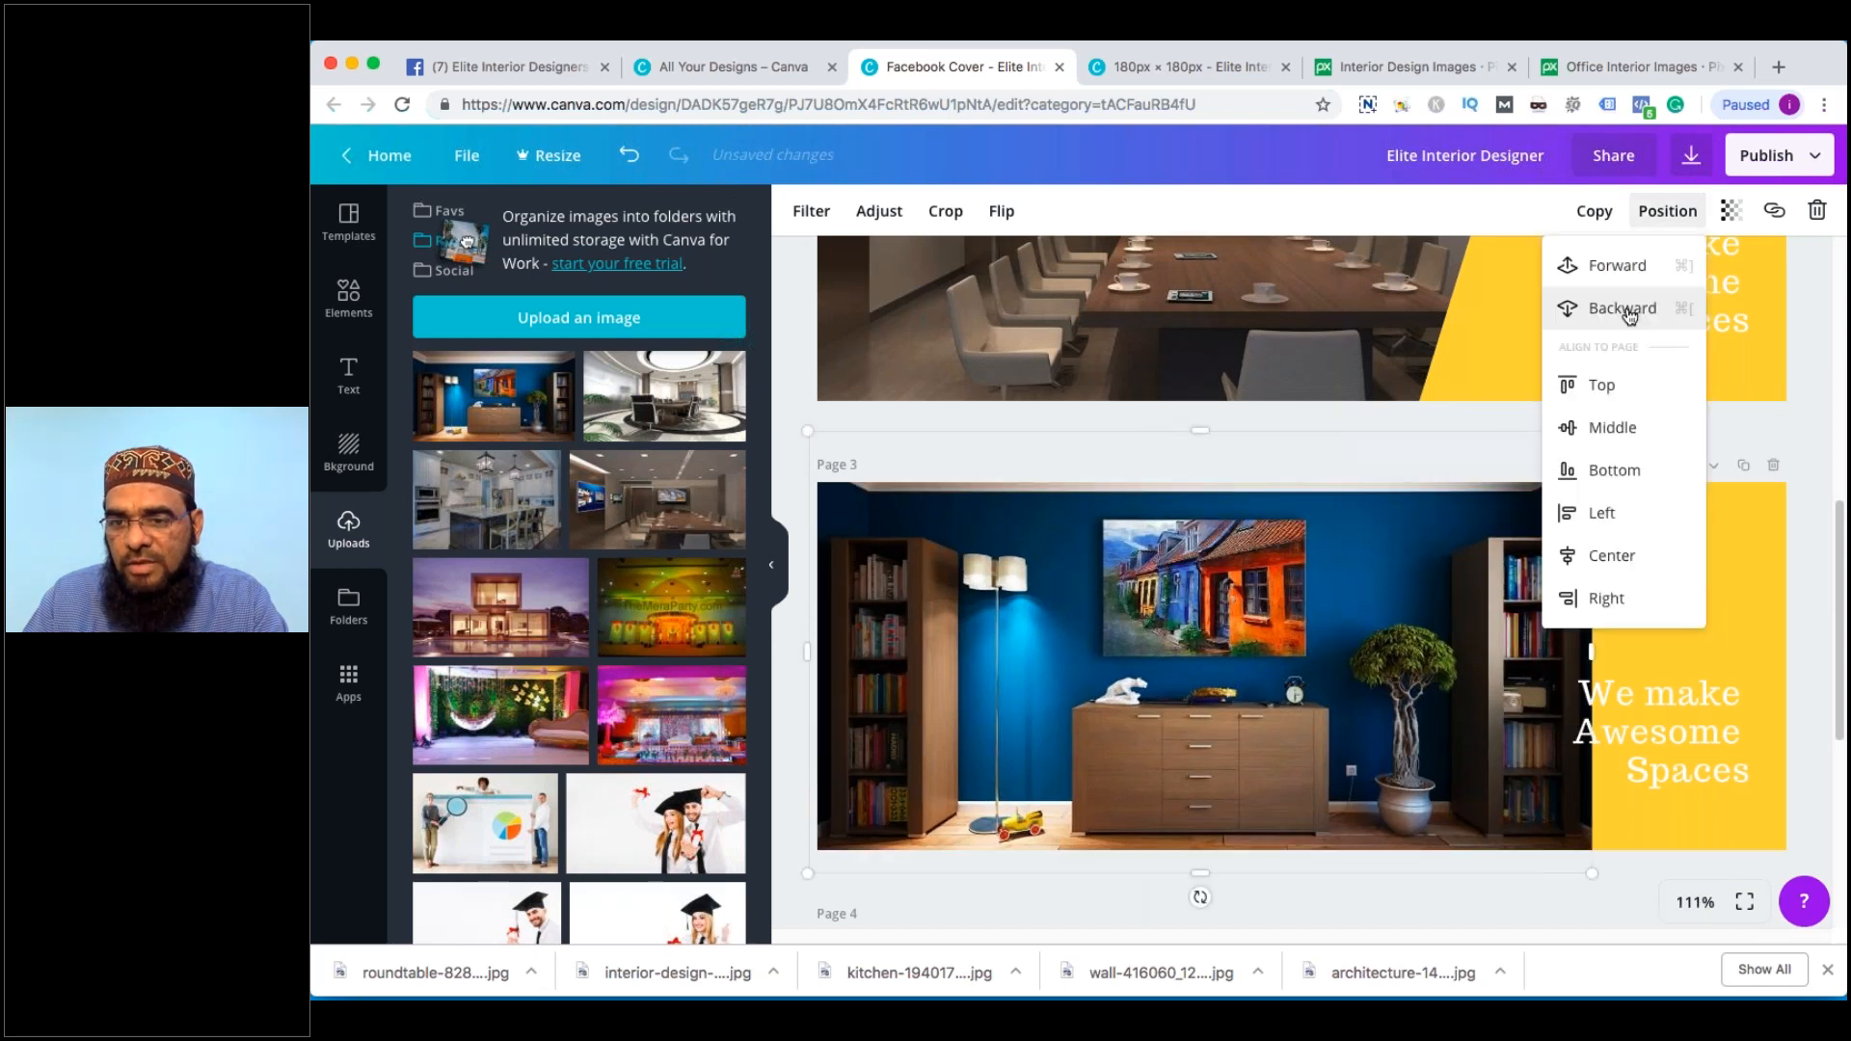
left_click(1630, 307)
left_click(1806, 529)
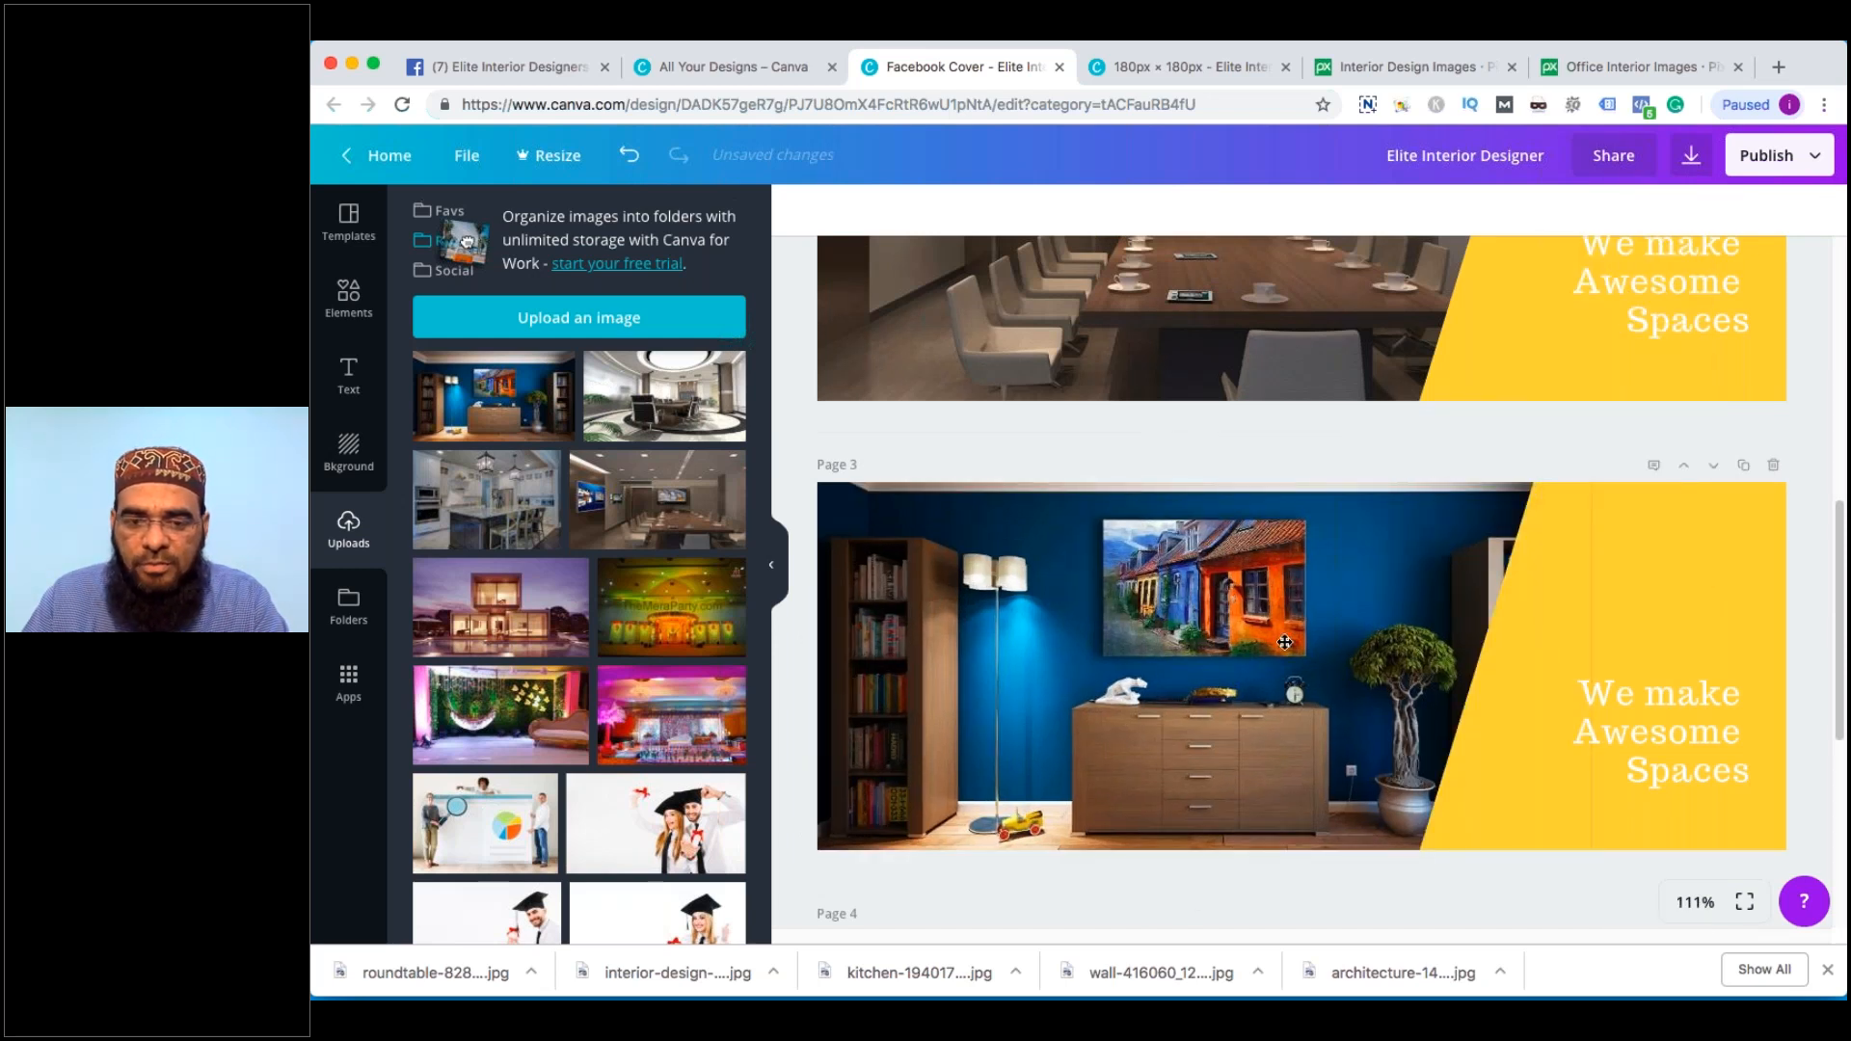
Nudge the blue-room photo up and left, then scroll through all three pages to review them
left_click_drag(1286, 642, 1216, 628)
scroll(1411, 713, "down", 1)
scroll(1411, 712, "down", 1)
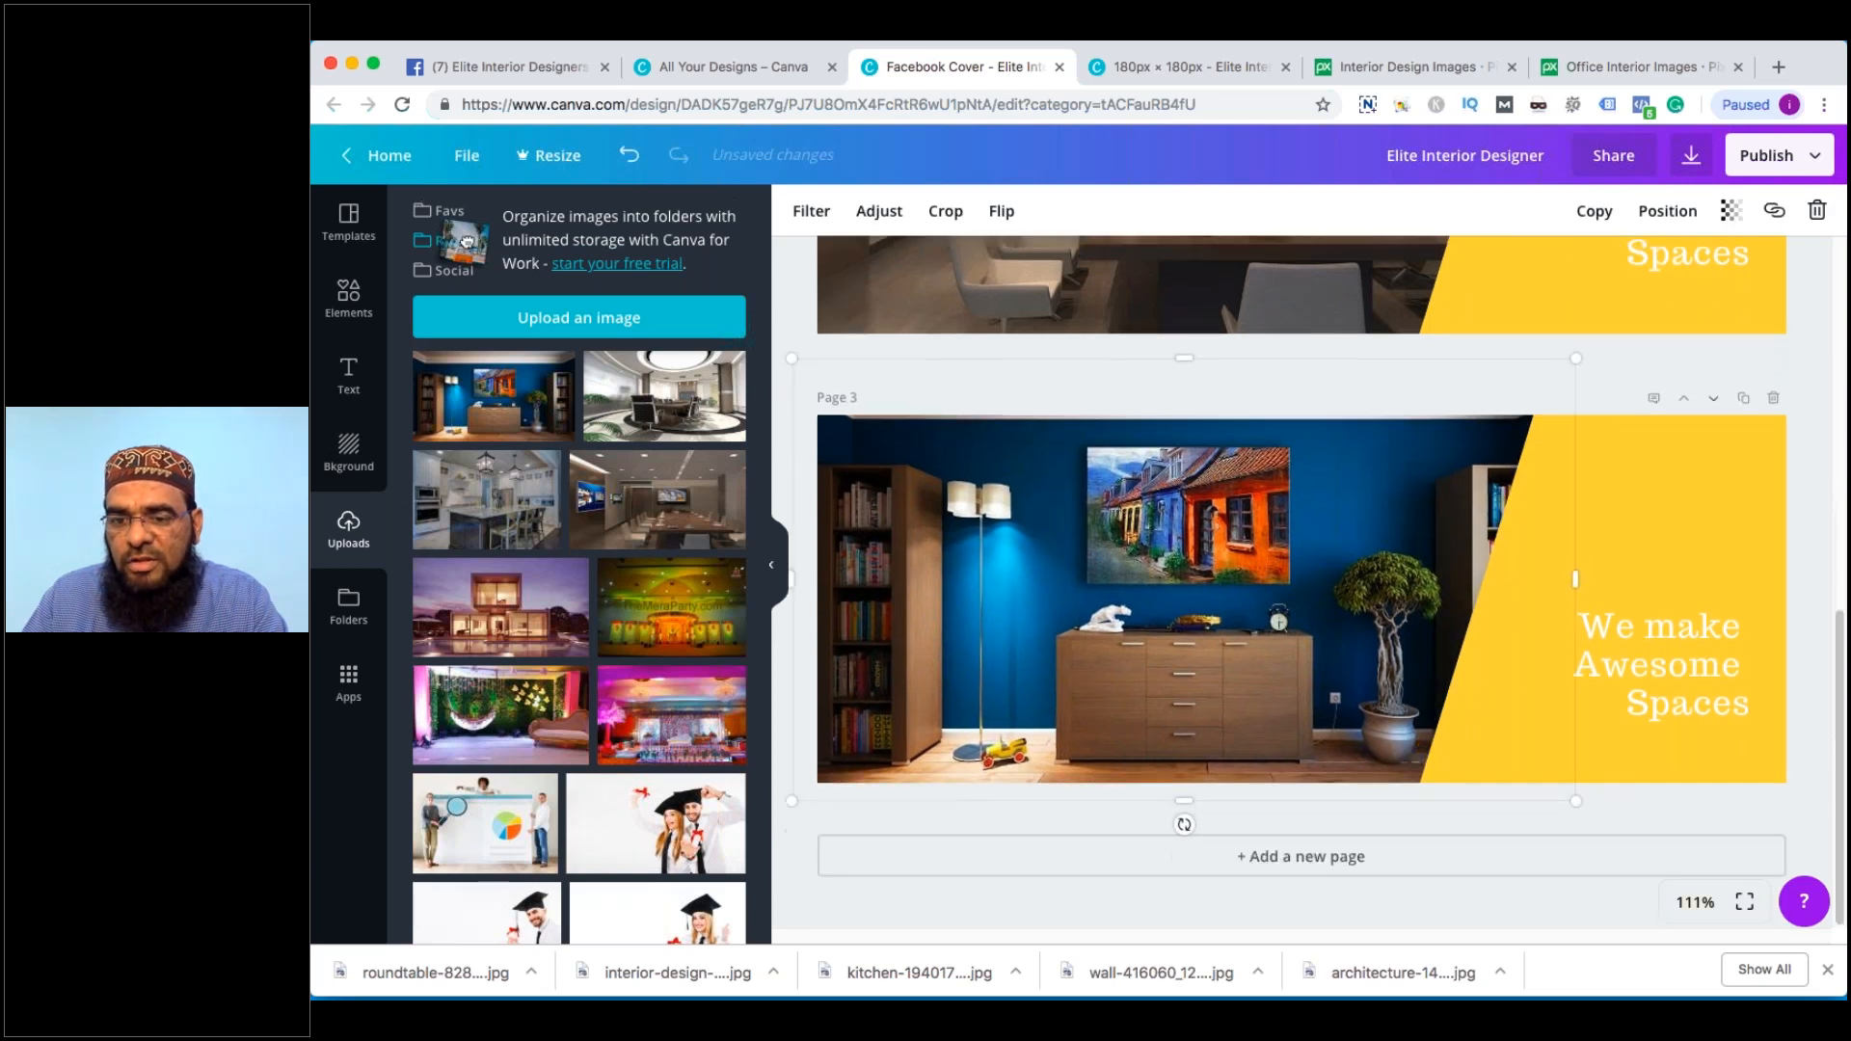
left_click(1799, 644)
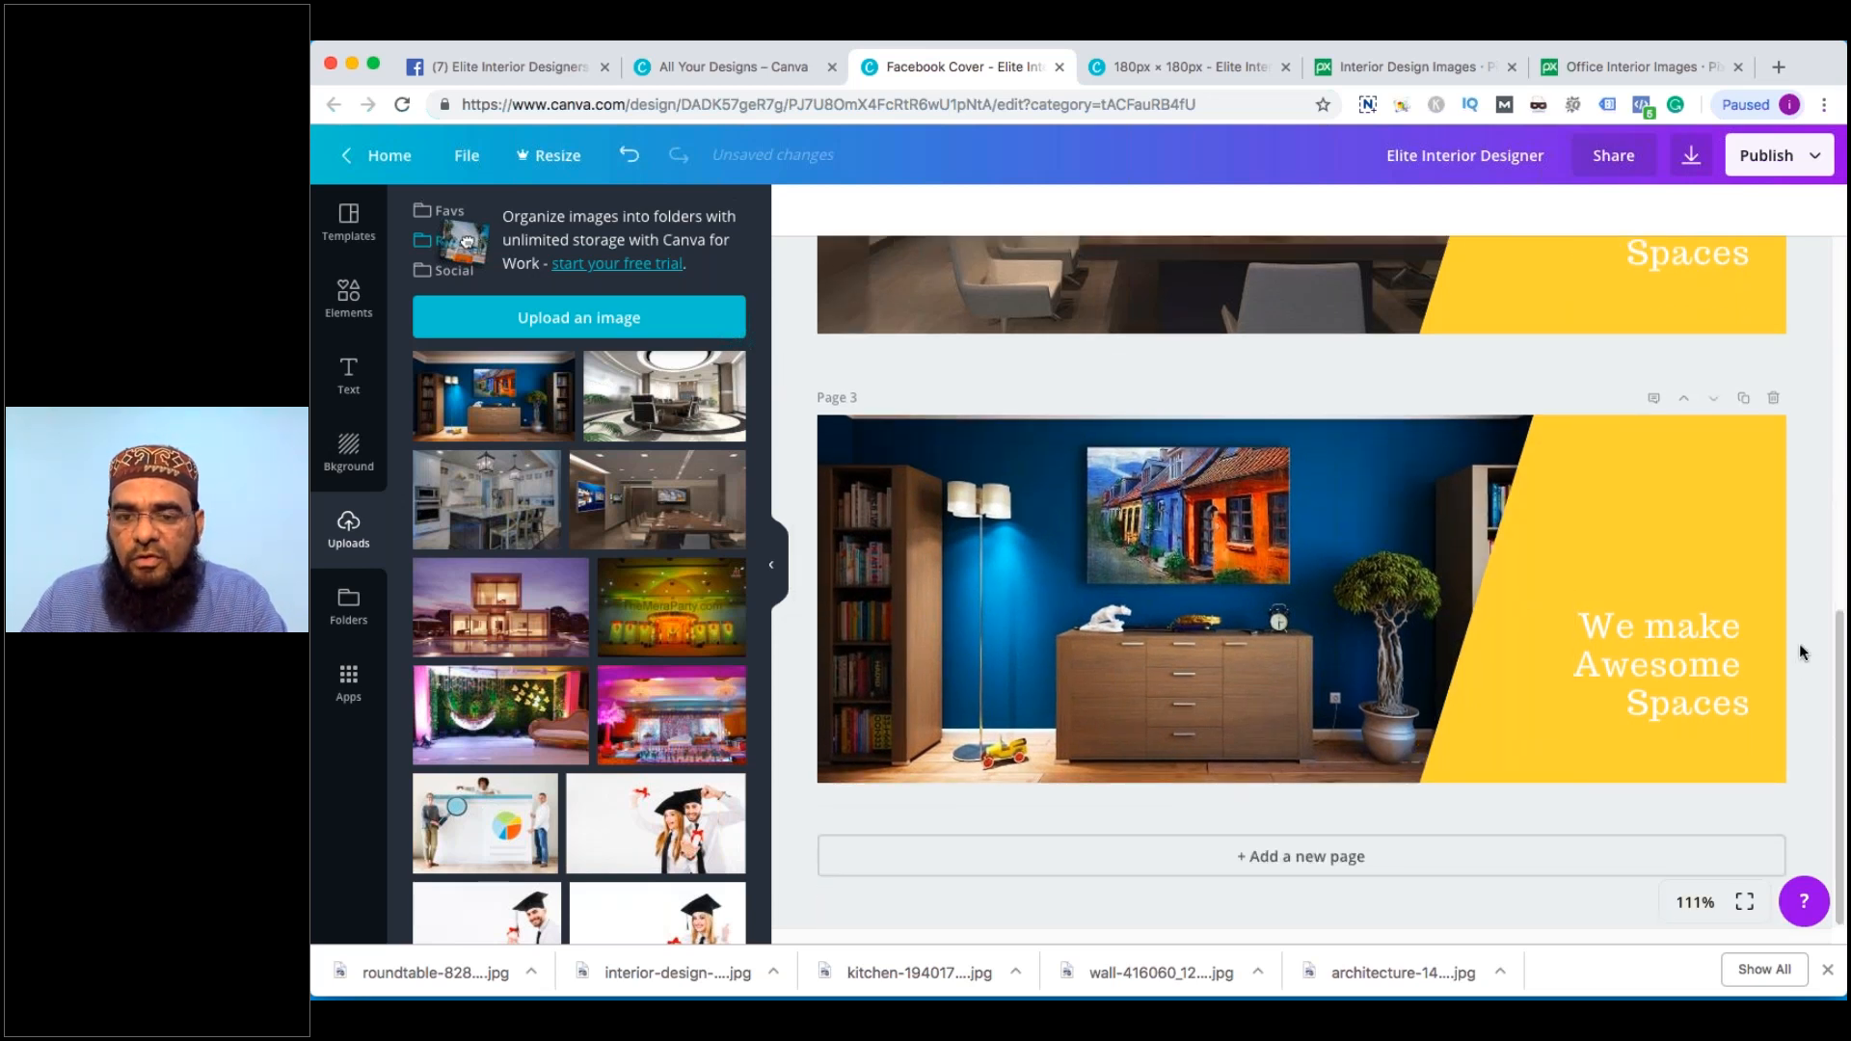
scroll(1798, 644, "up", 3)
scroll(1797, 644, "up", 8)
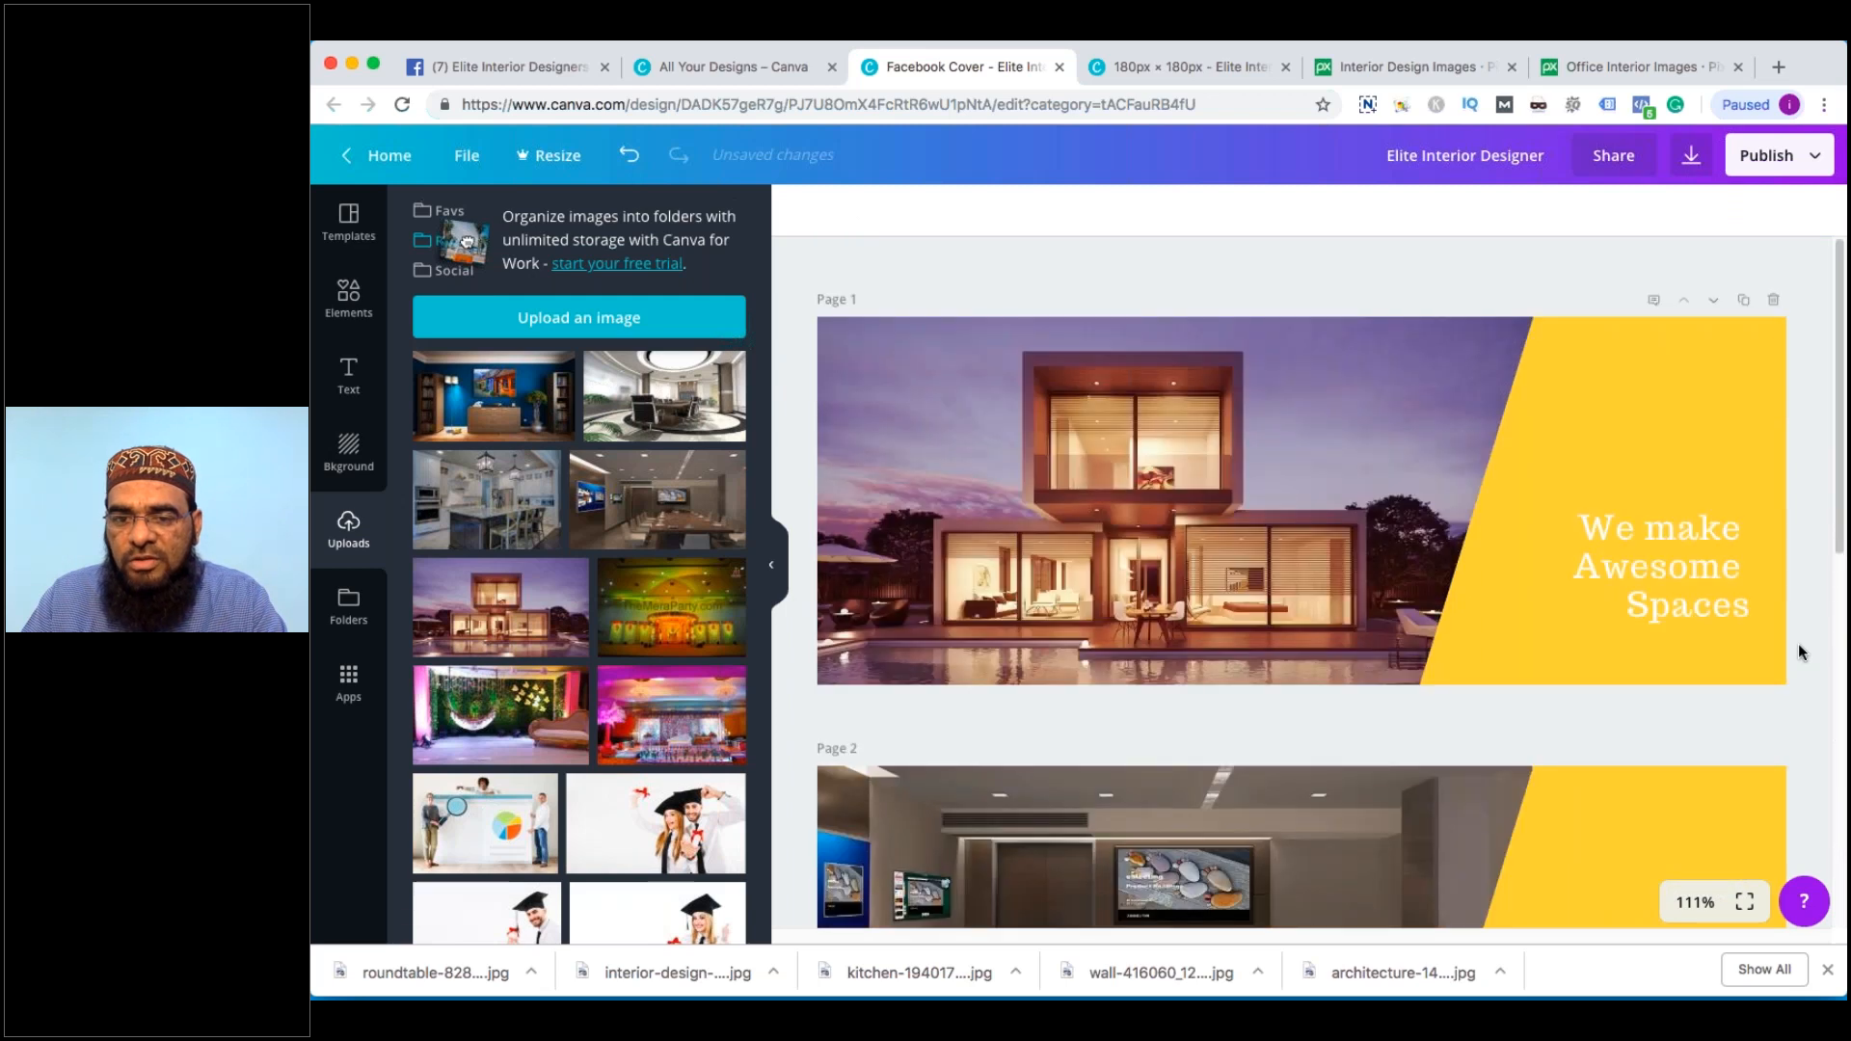
scroll(1798, 644, "down", 10)
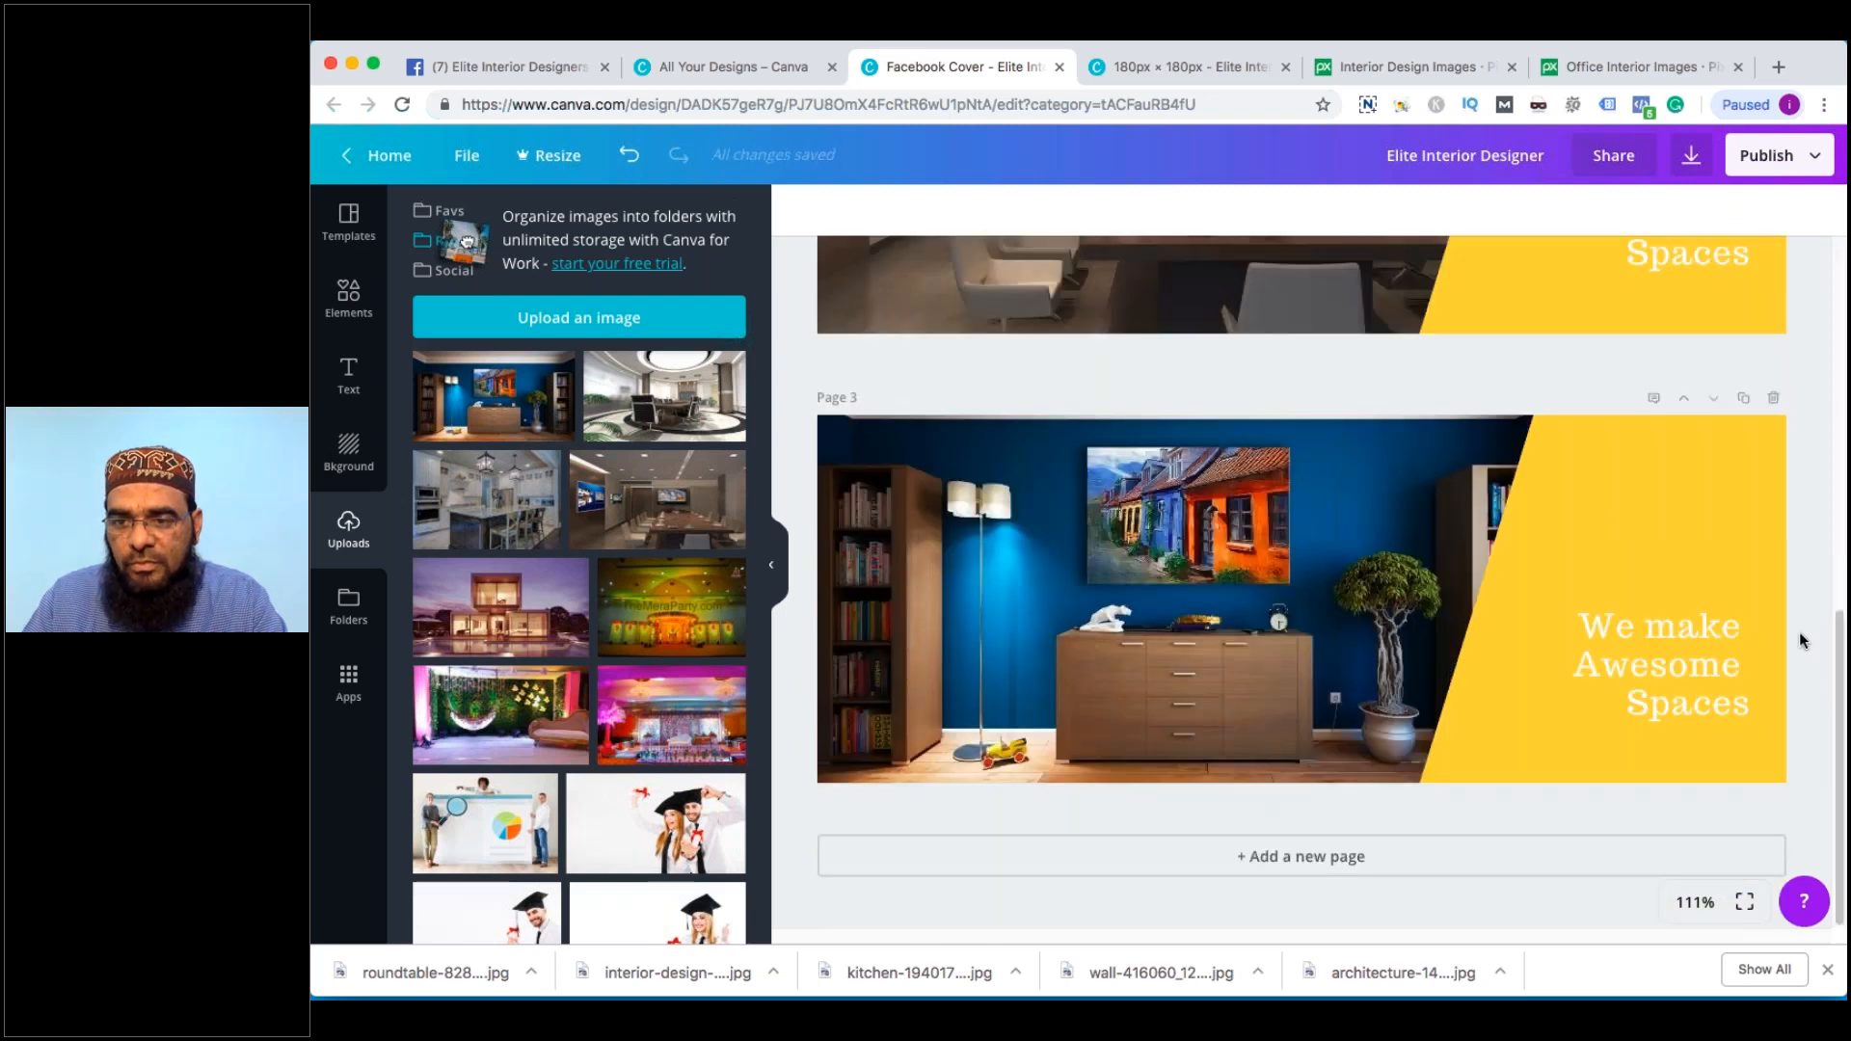
scroll(1799, 640, "up", 10)
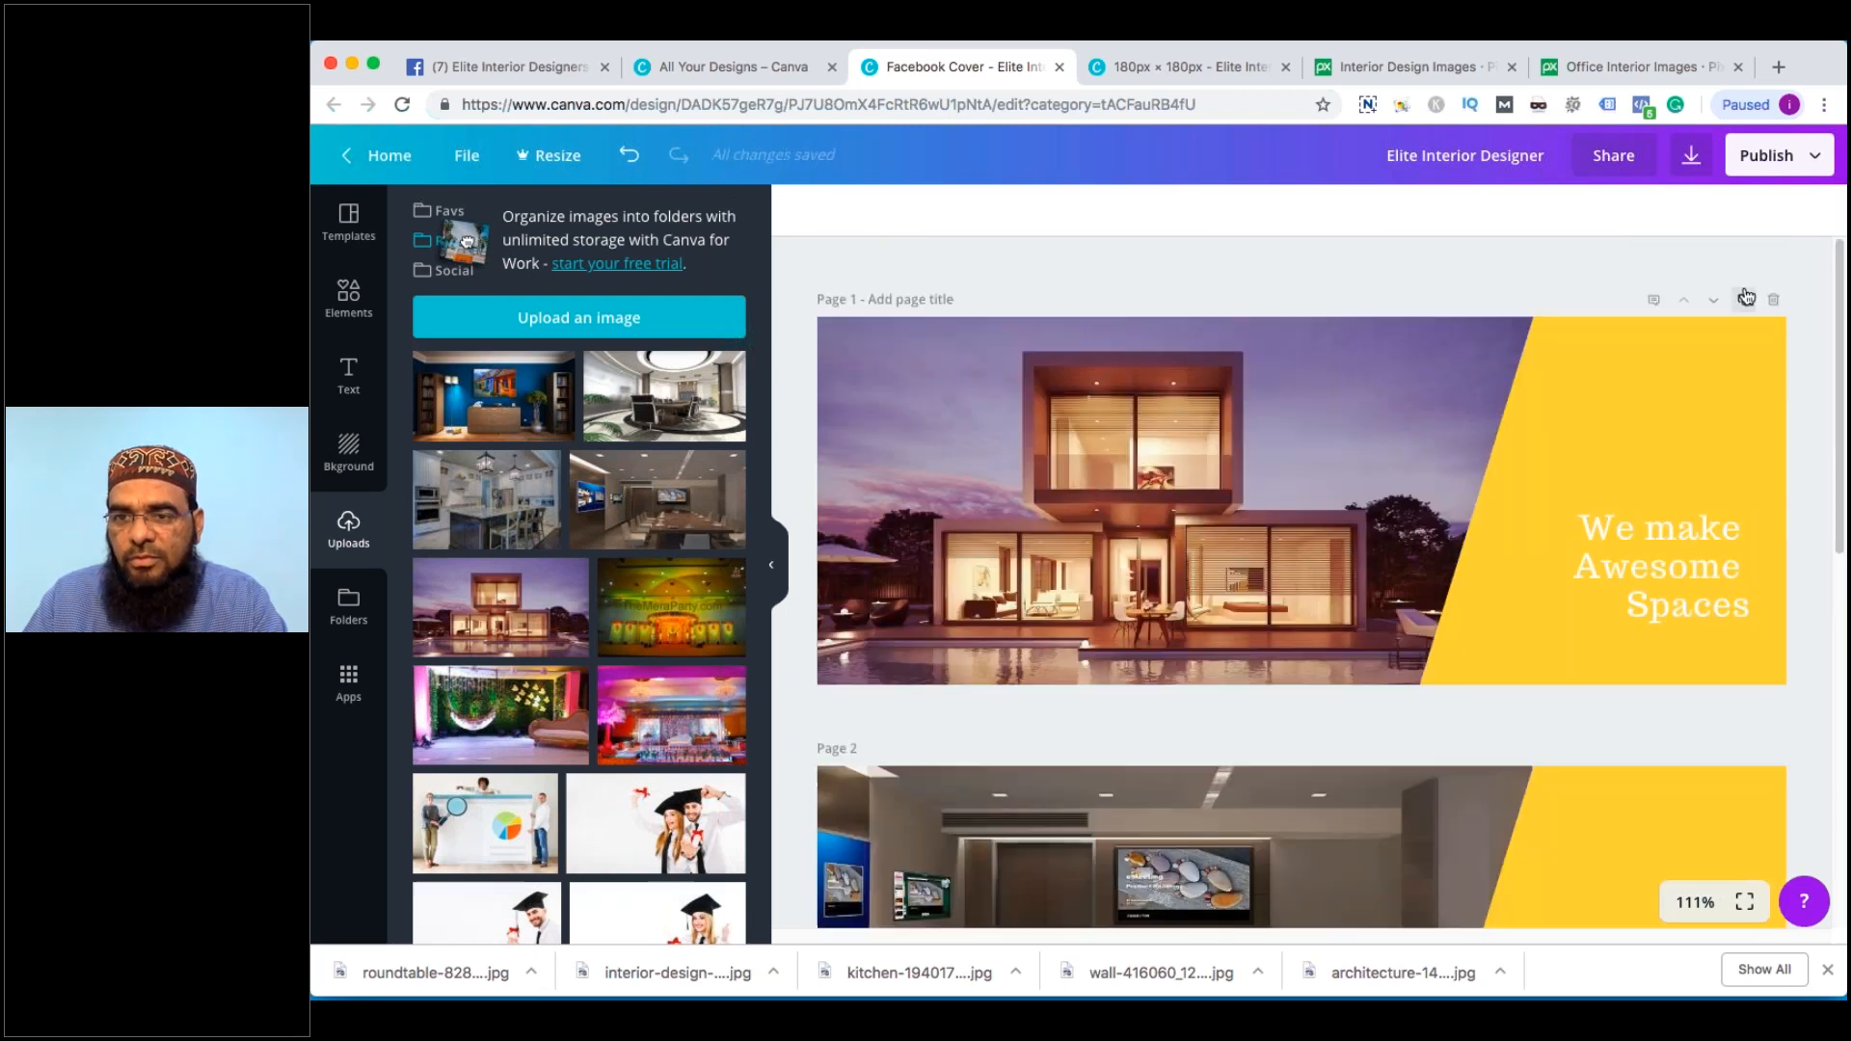
Download all three pages of the design as JPG
left_click(1692, 156)
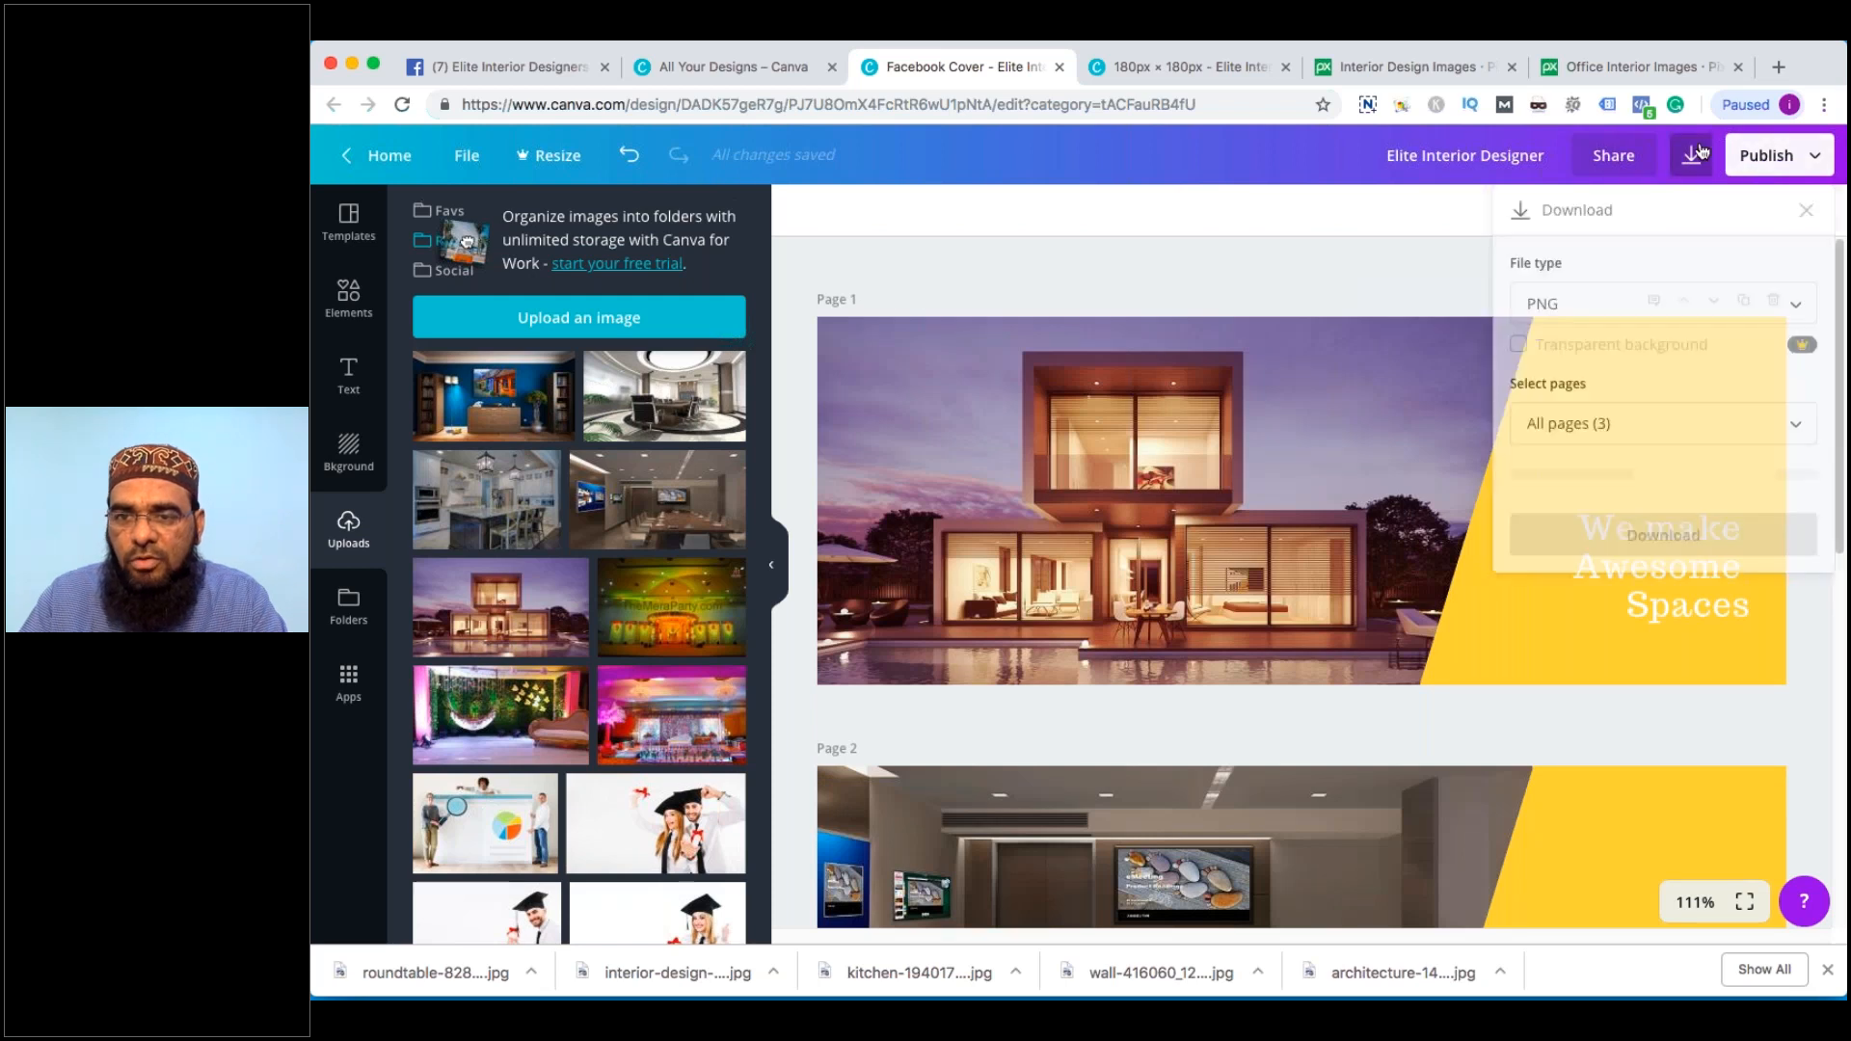
left_click(1568, 309)
left_click(1558, 369)
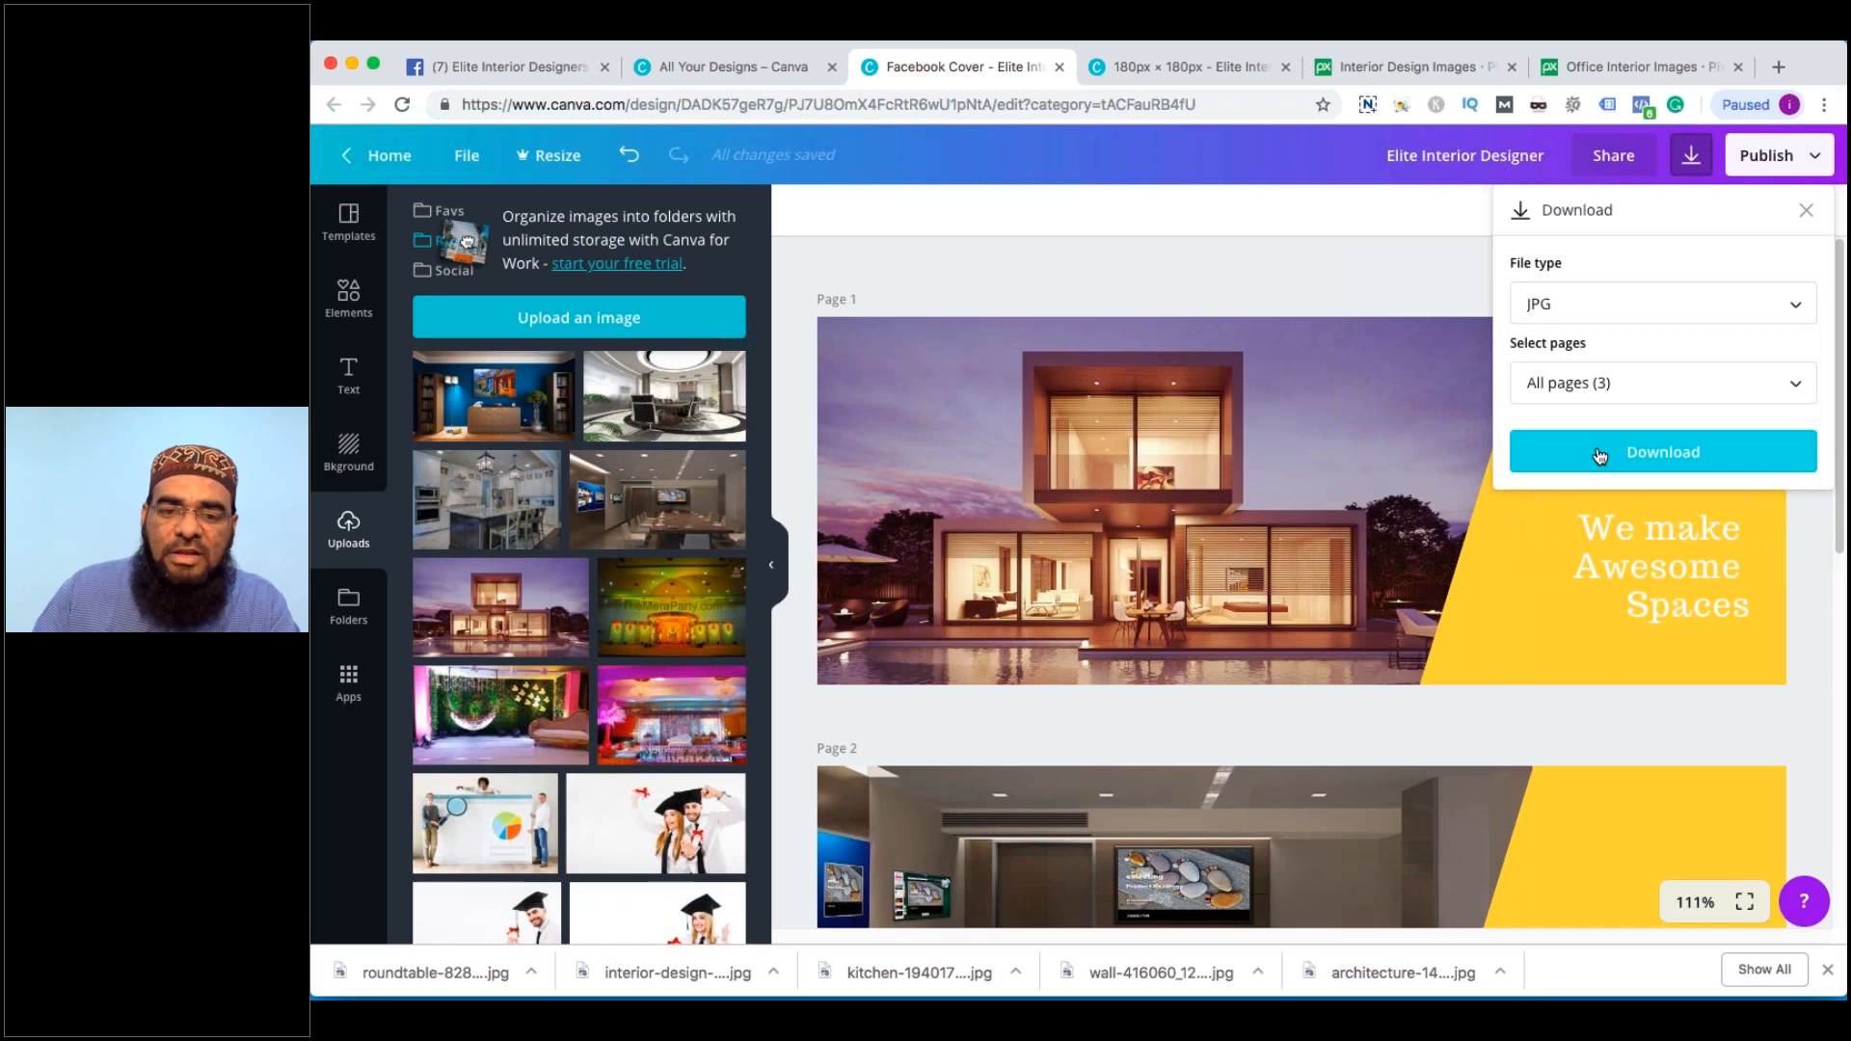
left_click(1664, 452)
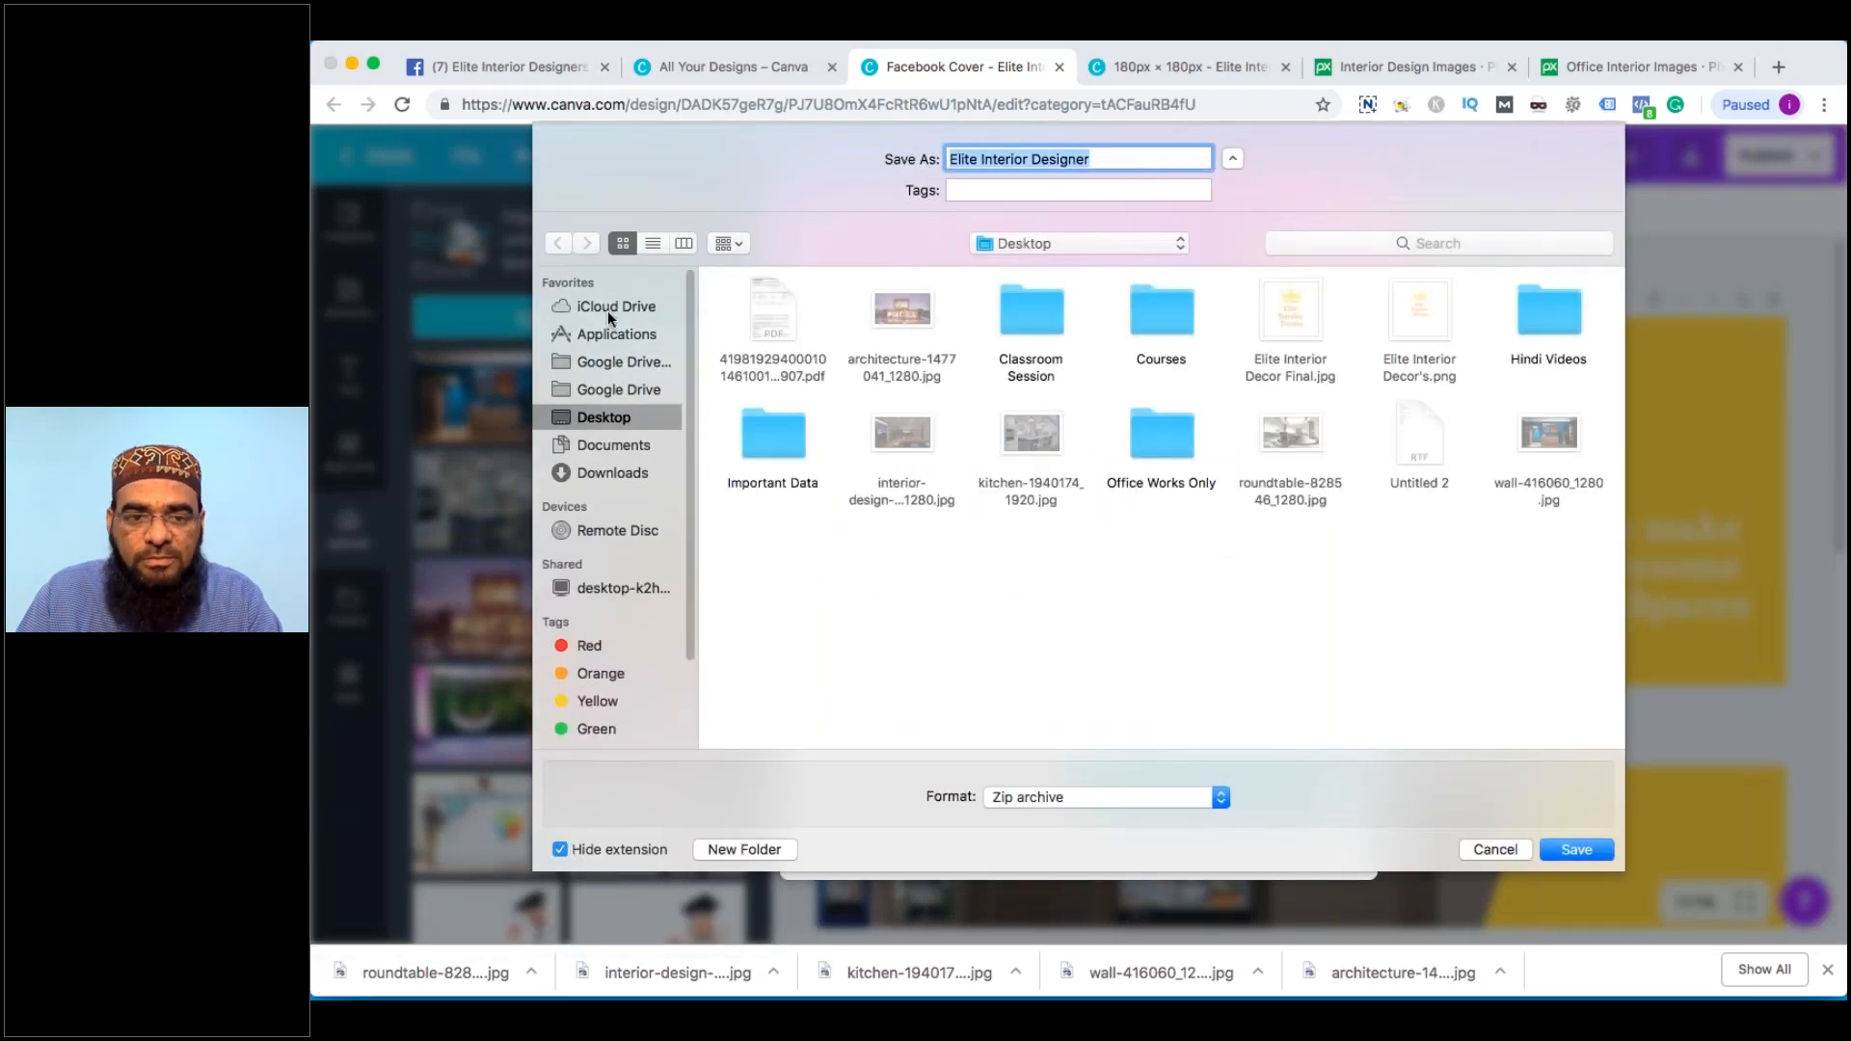
Save the zip into a new 'Elite Interior Decors' folder and dismiss the promotion and downloads bar
left_click(738, 851)
type("Elite In")
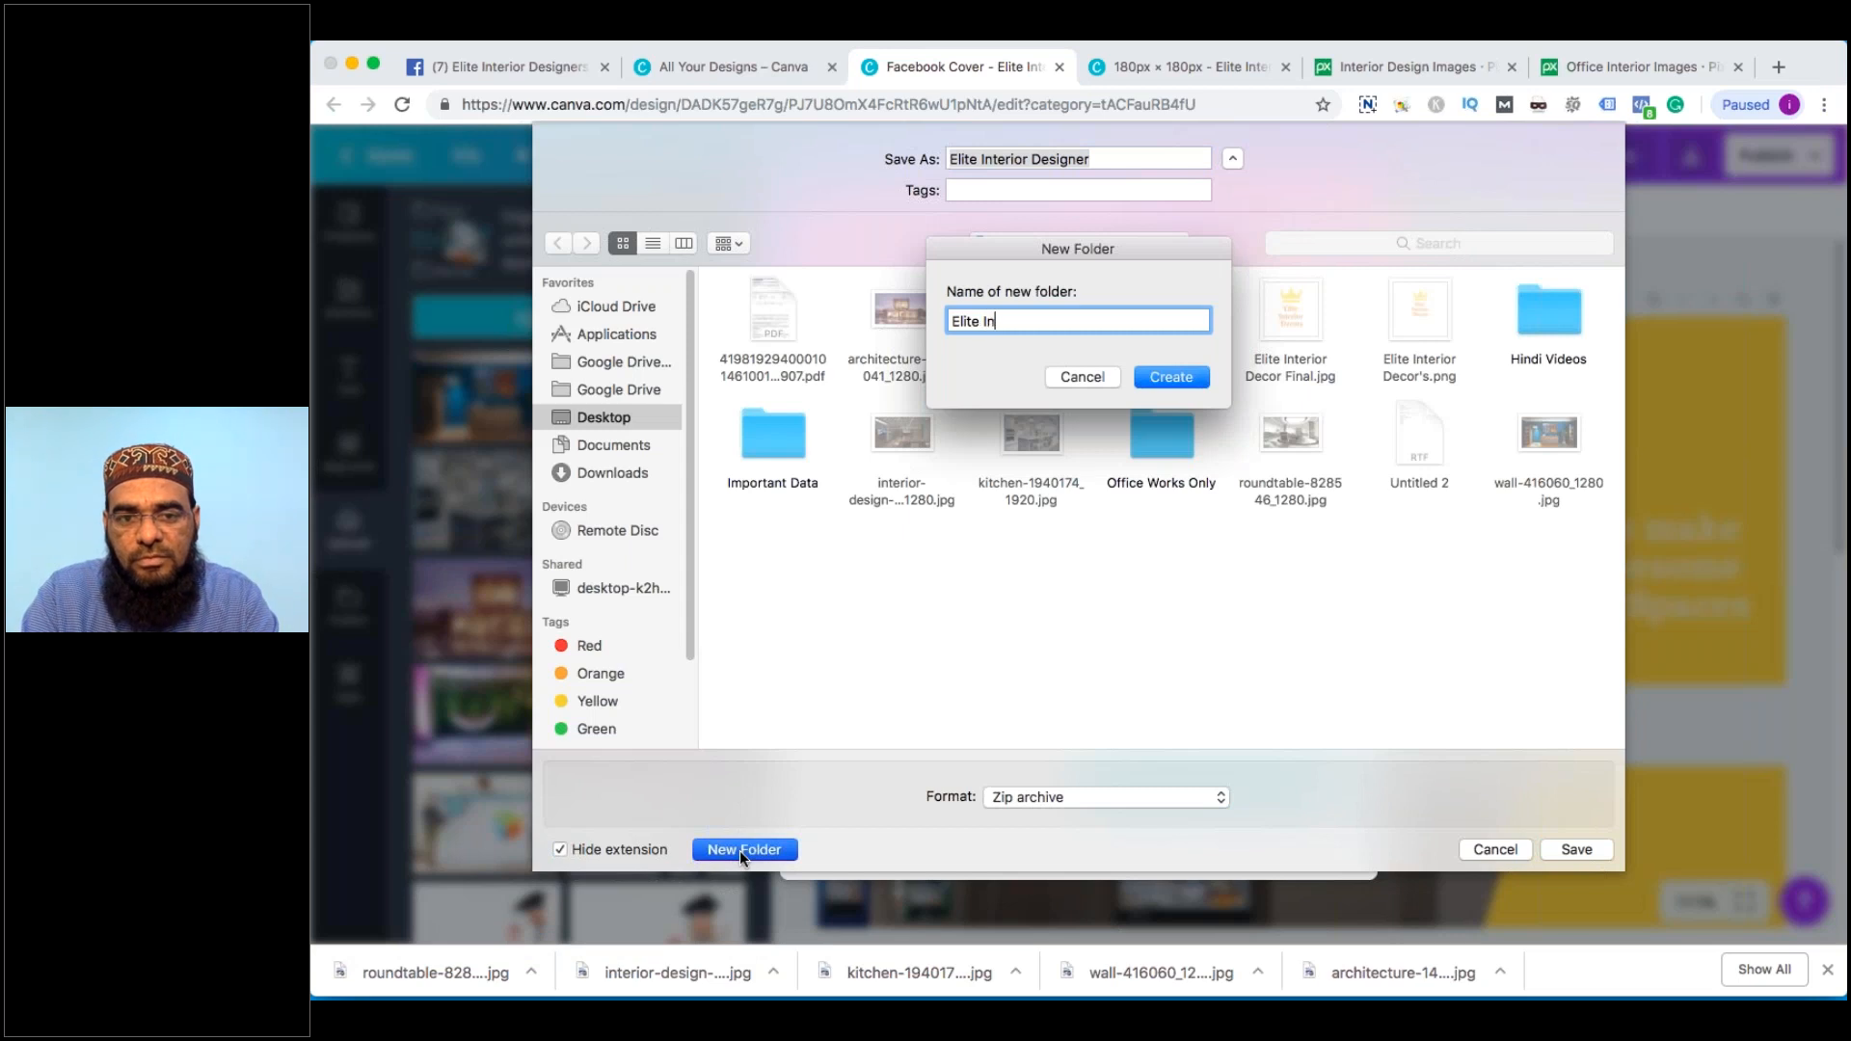
type("terior Decors")
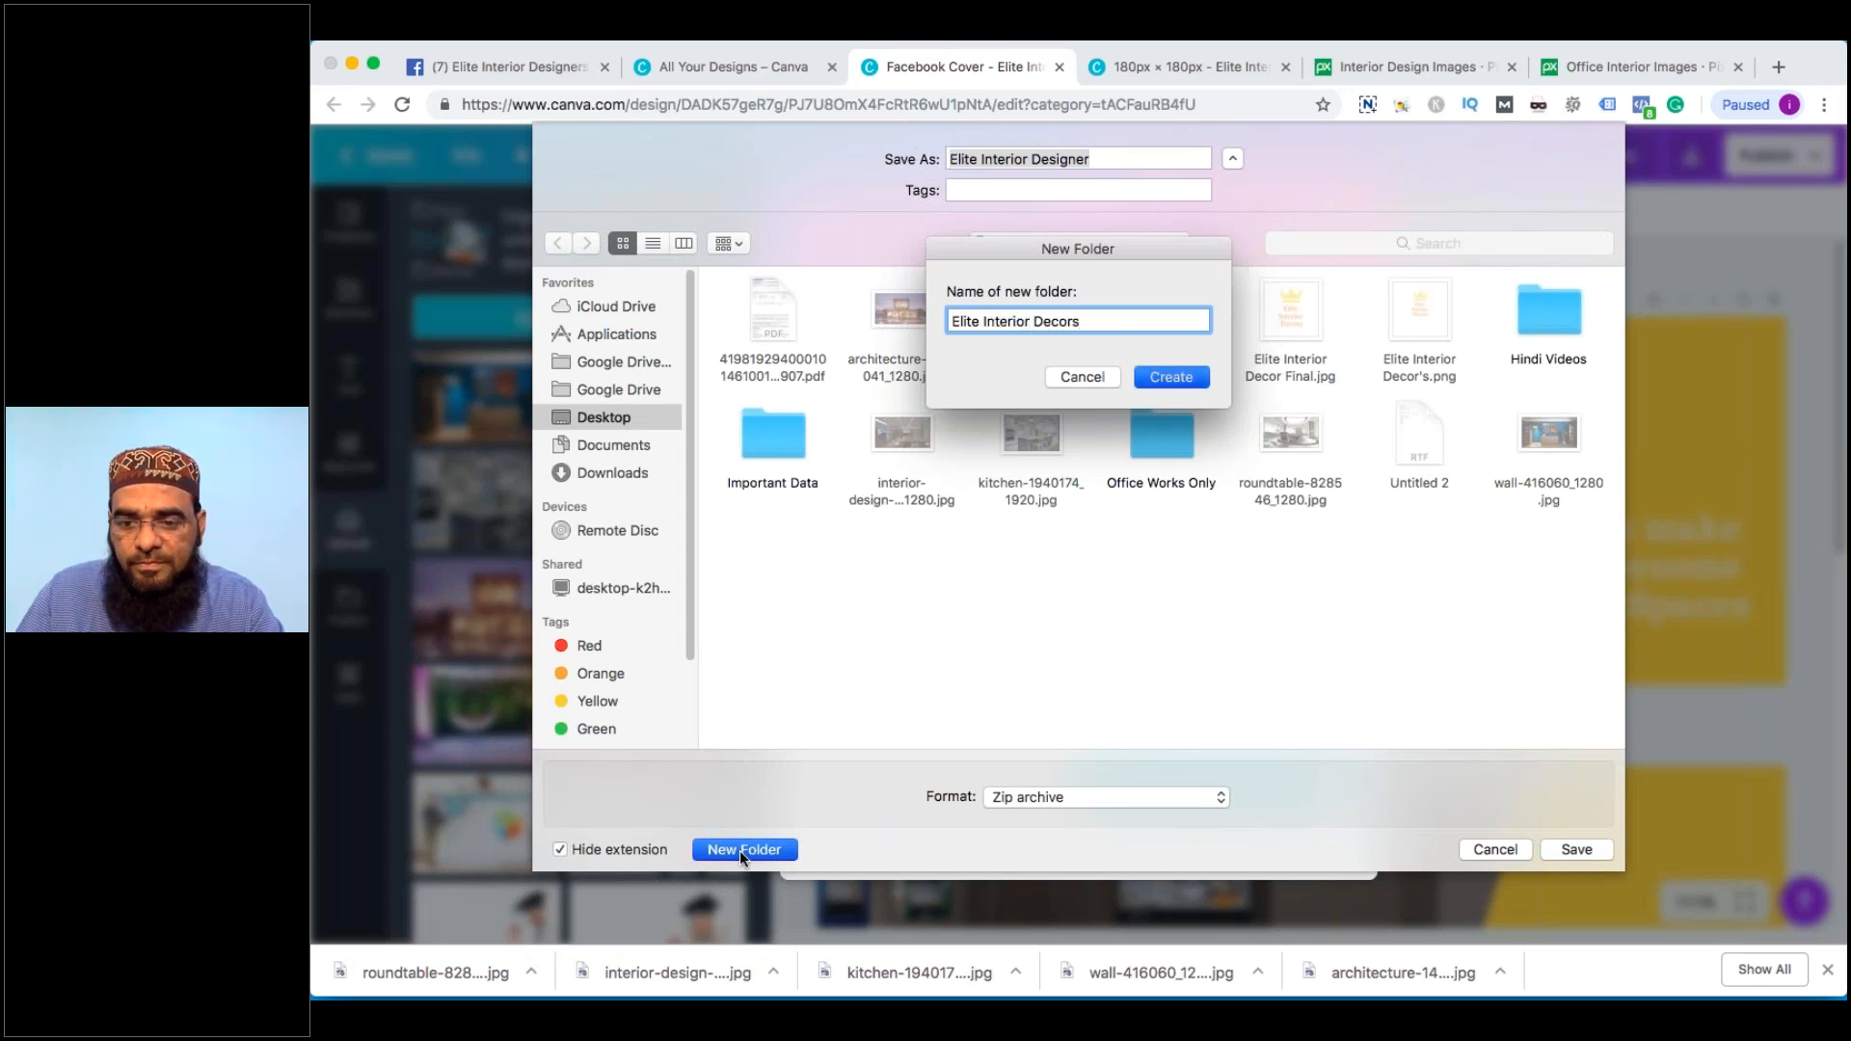
key("Return")
left_click(1566, 848)
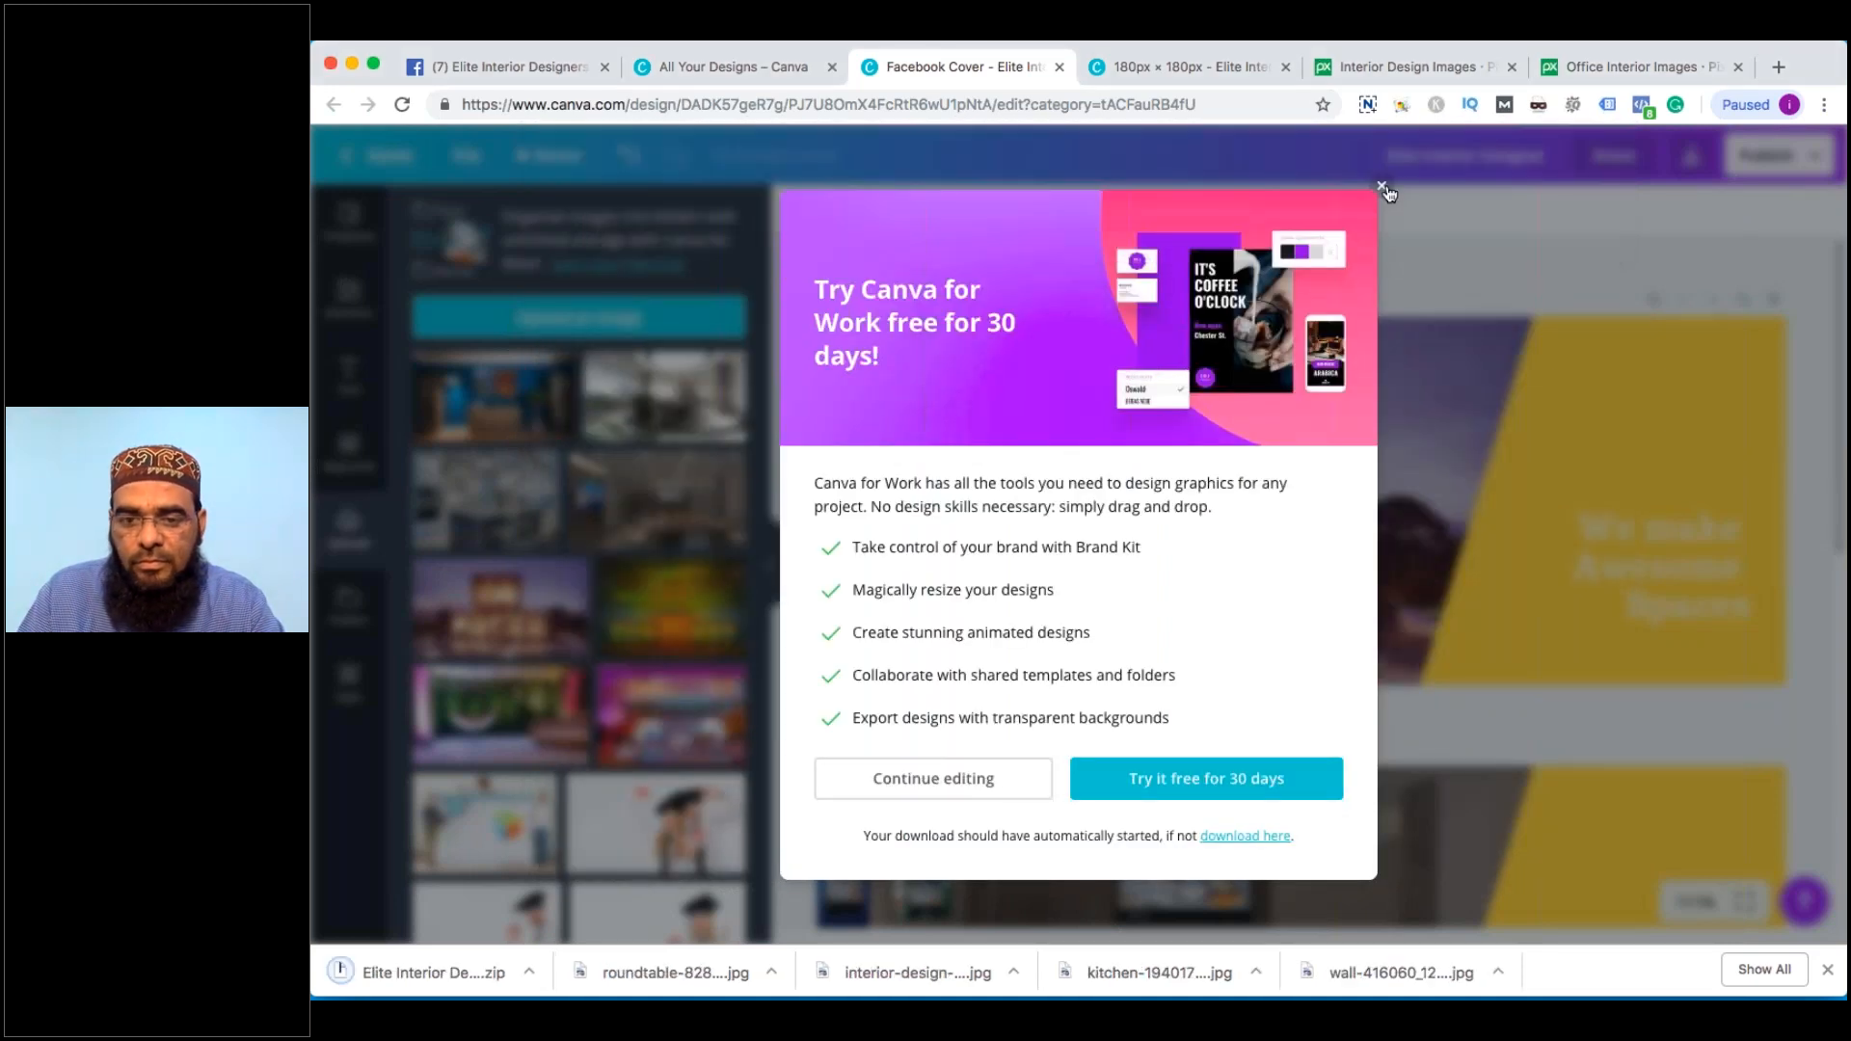
left_click(1383, 187)
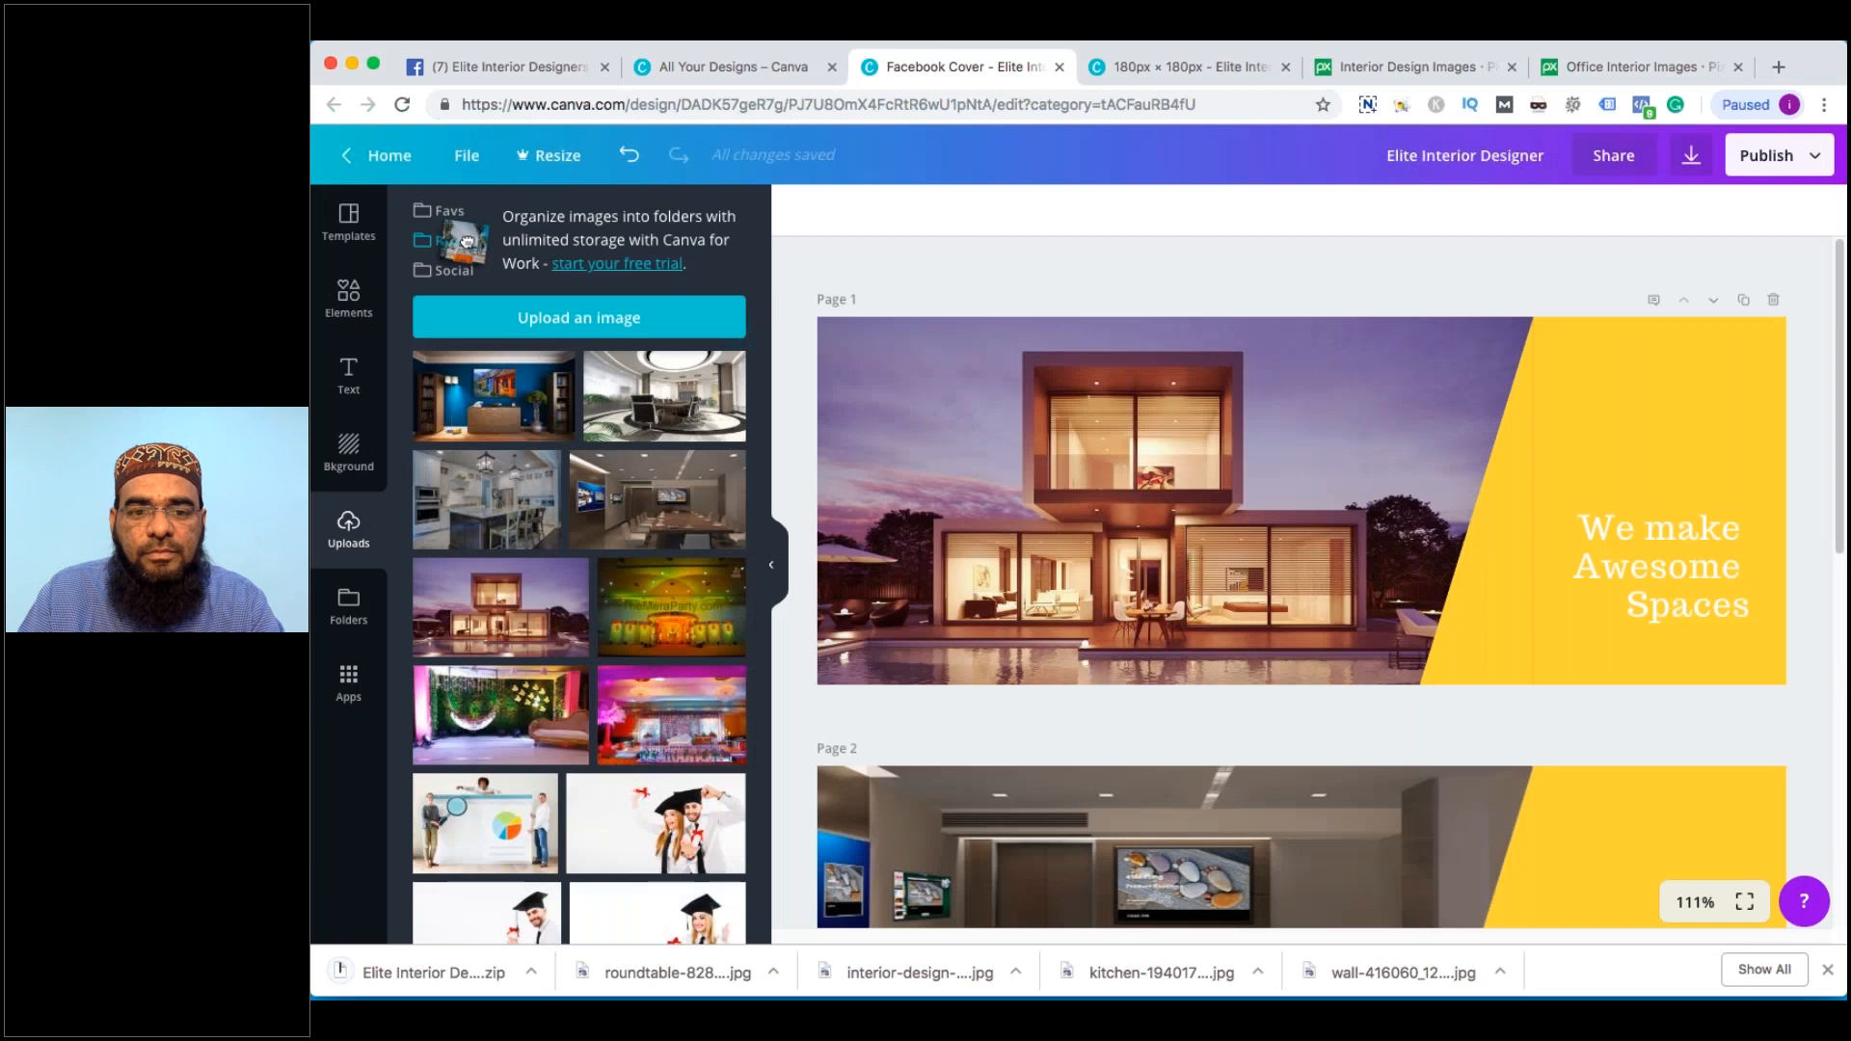
left_click(1829, 970)
Switch to the Elite Interior Designers Facebook page and check its existing photos for a cover
left_click(756, 67)
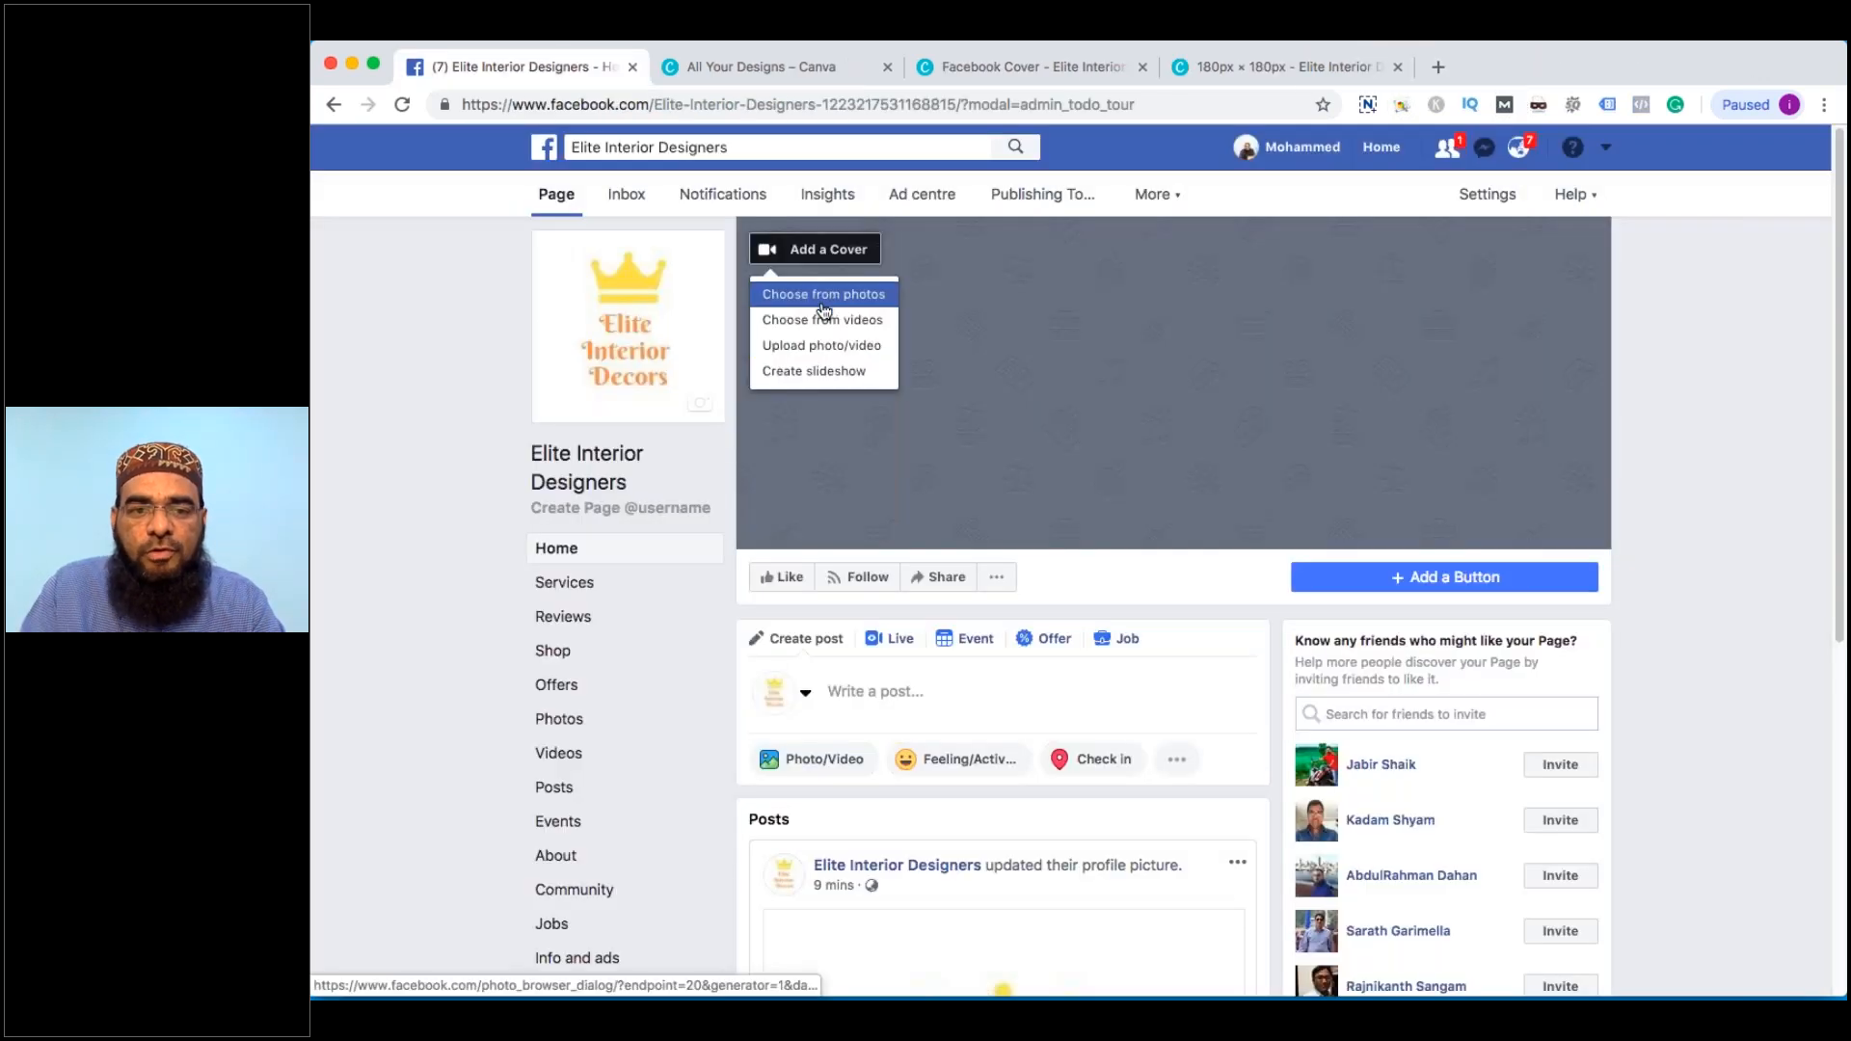
left_click(829, 304)
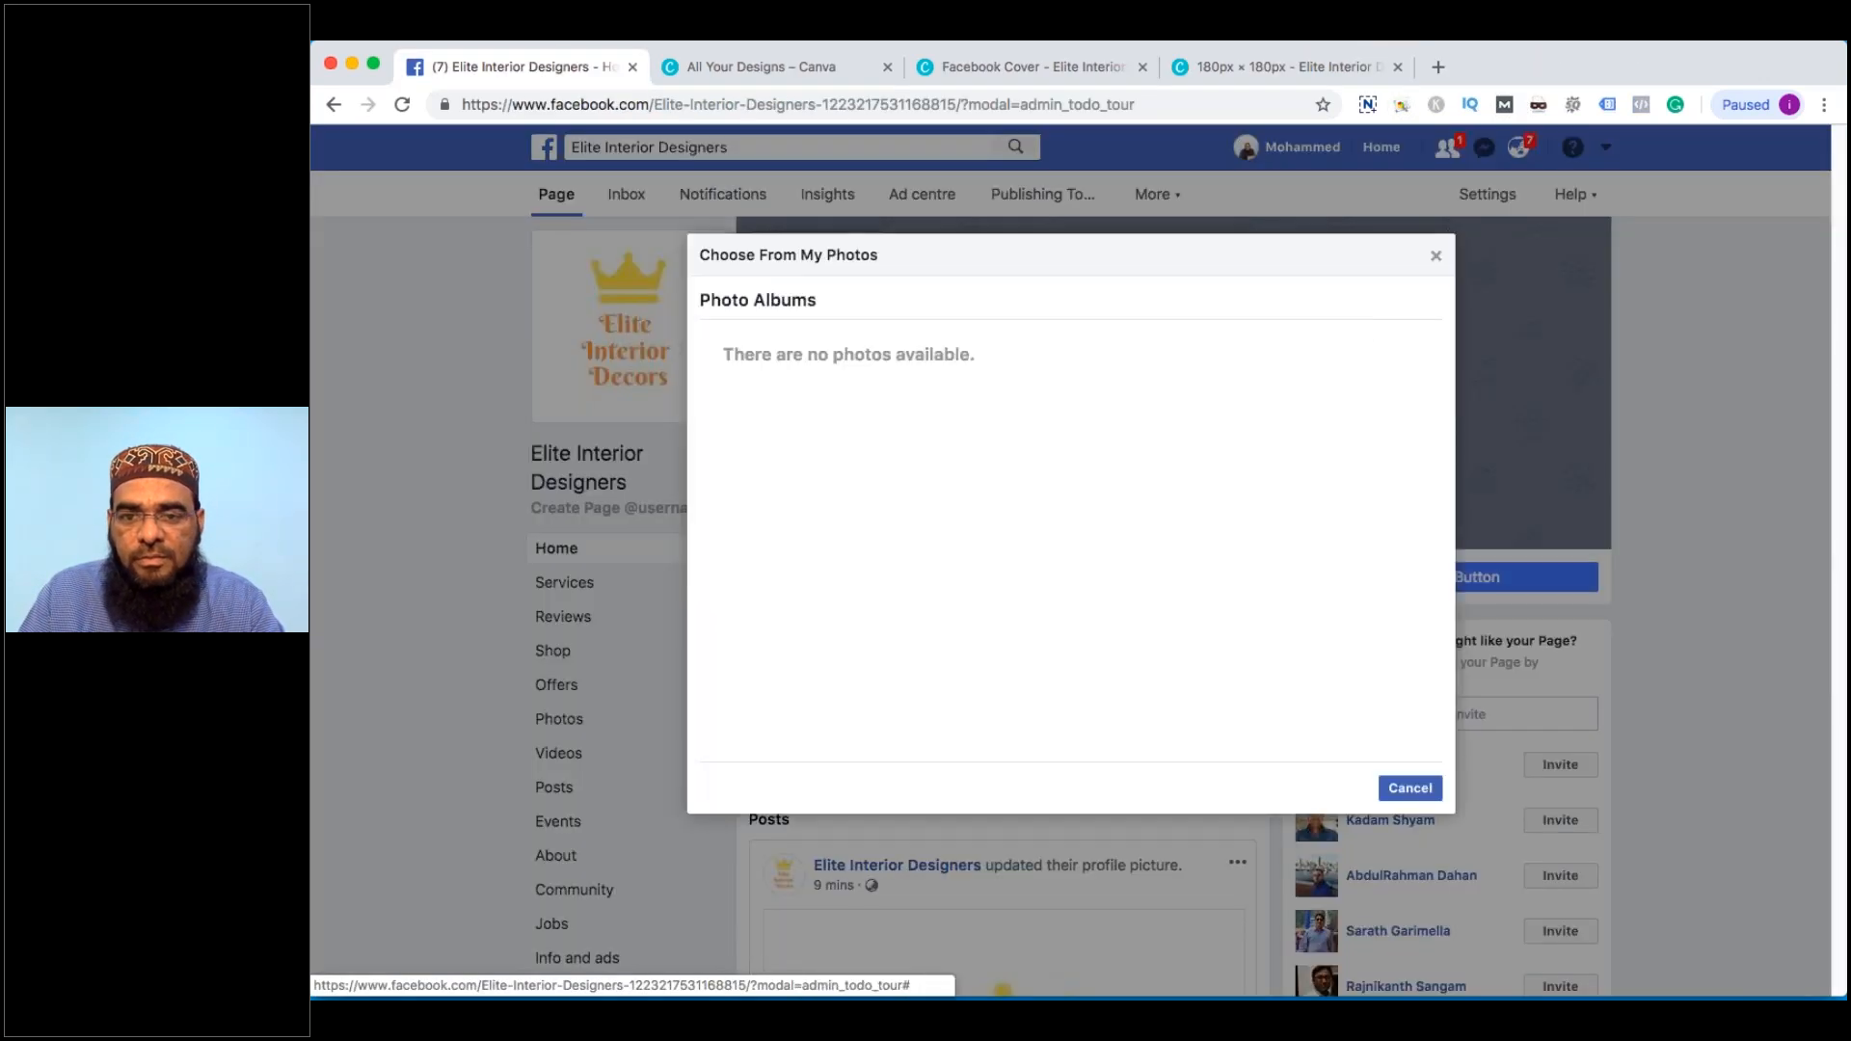
left_click(1437, 256)
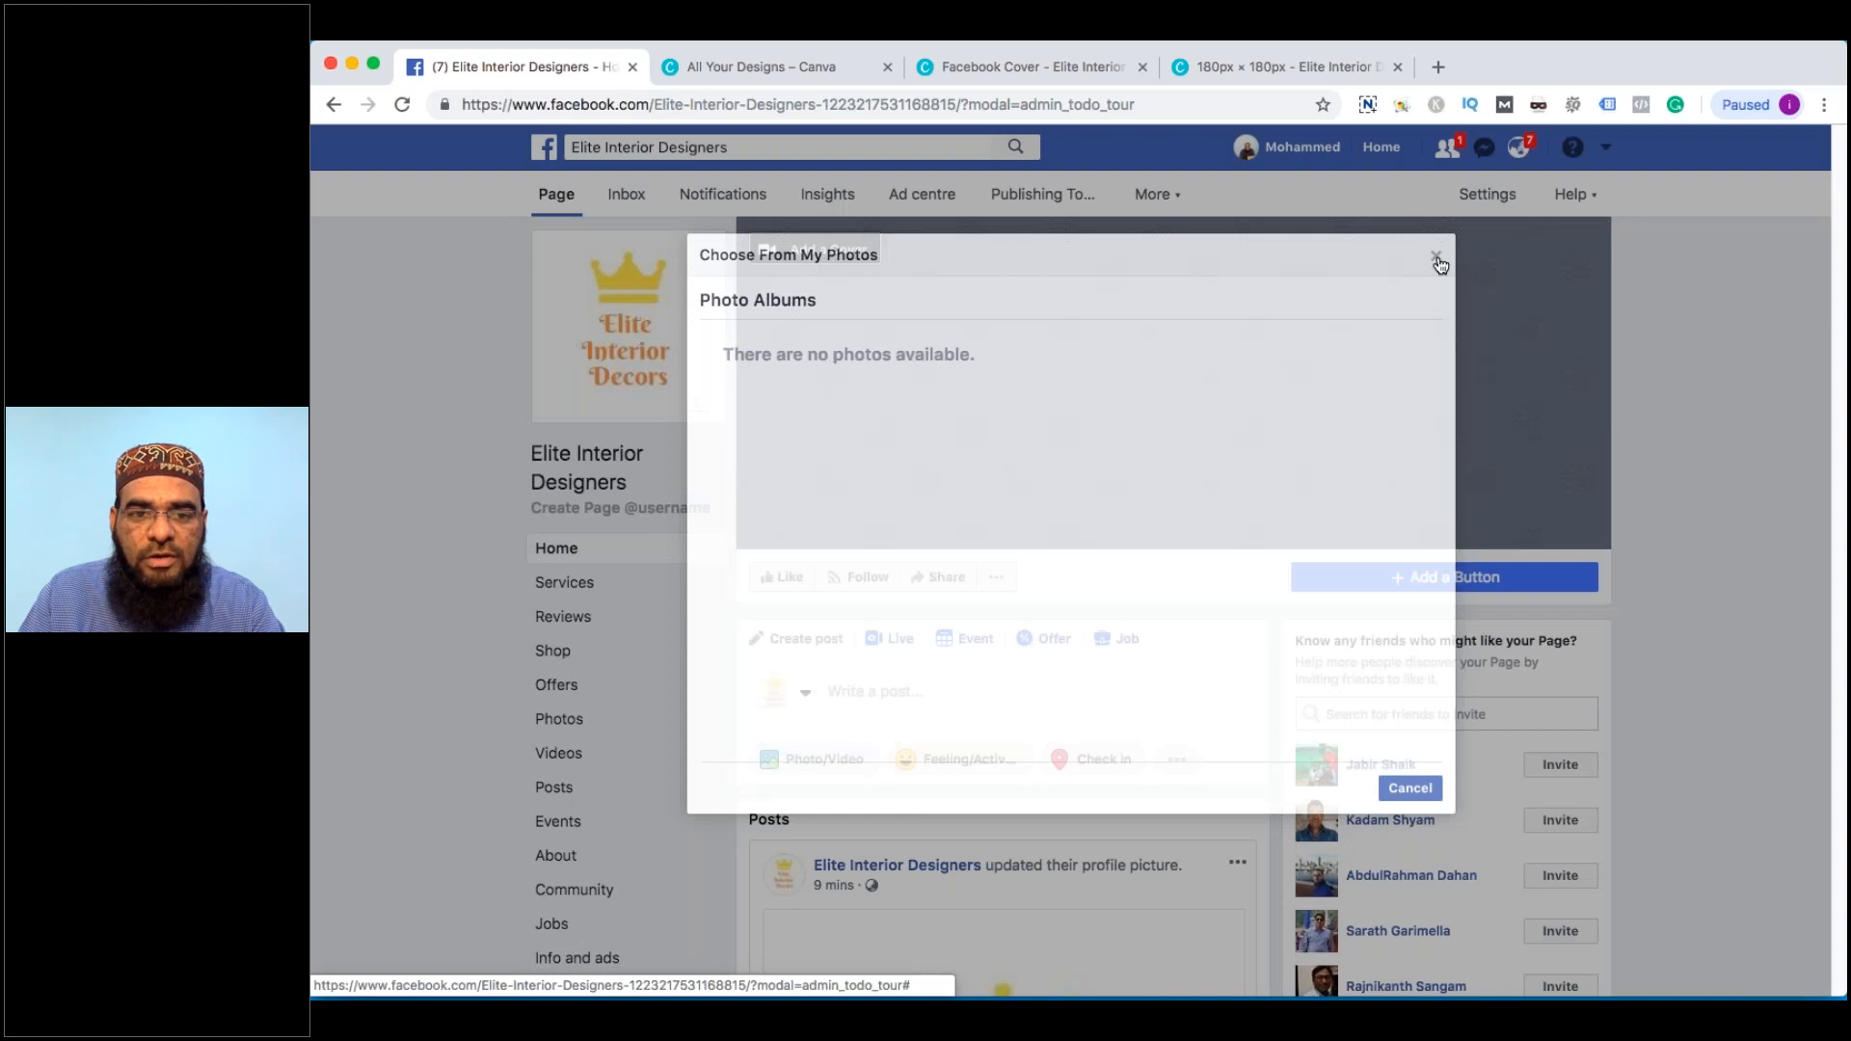
Try uploading a cover from the Elite Interior Decors folder, then cancel the file dialog
left_click(837, 250)
left_click(847, 345)
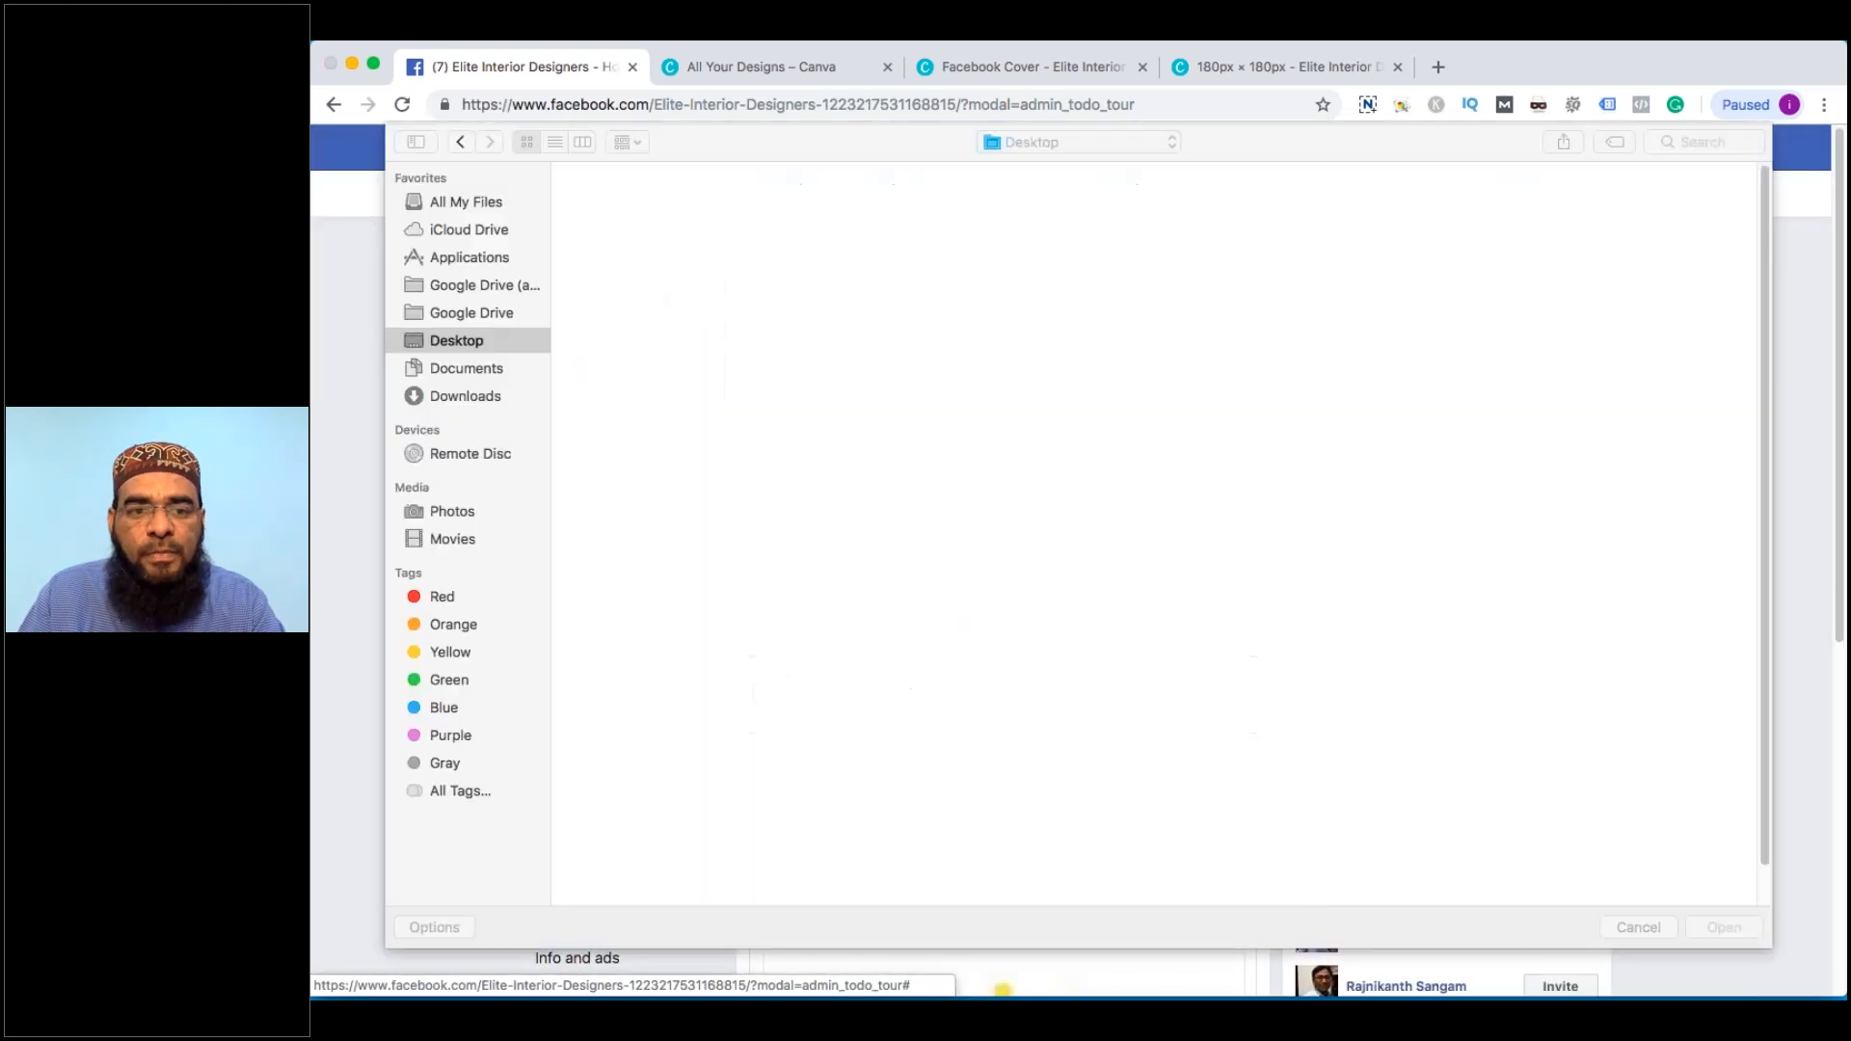
left_click(1360, 214)
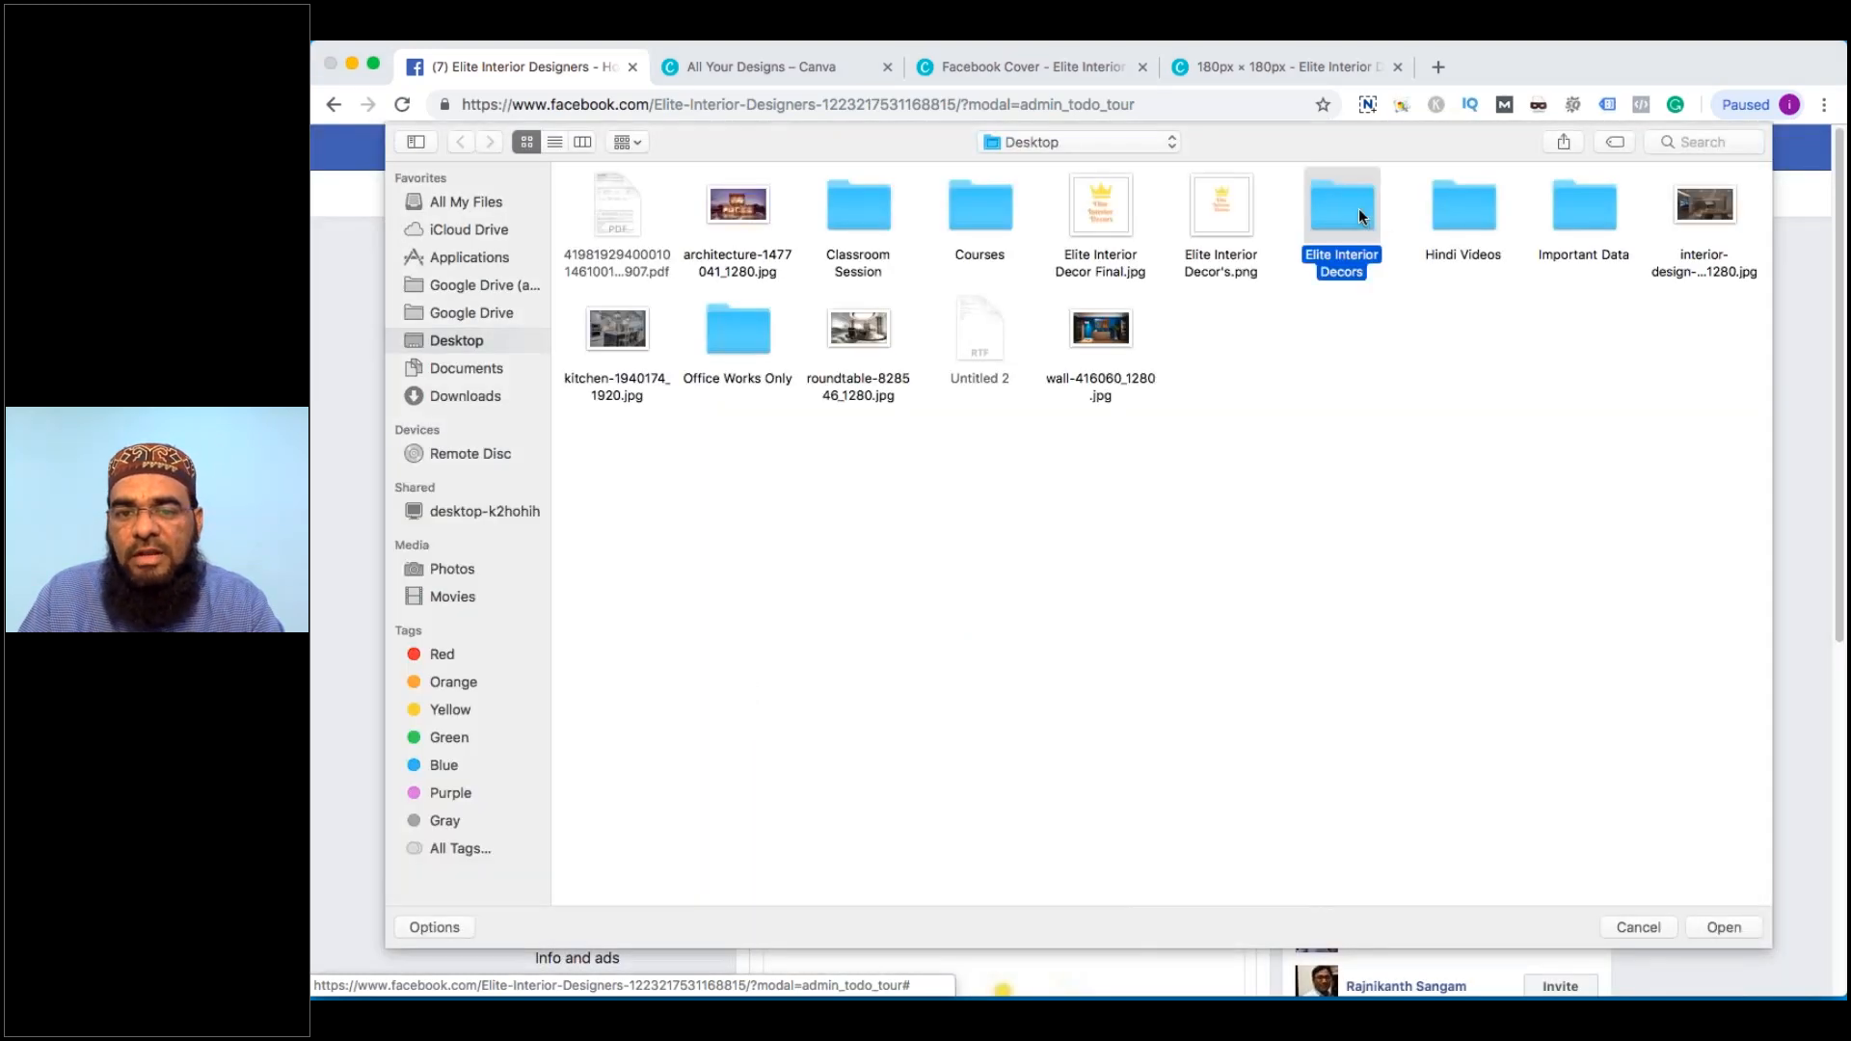
double_click(1357, 214)
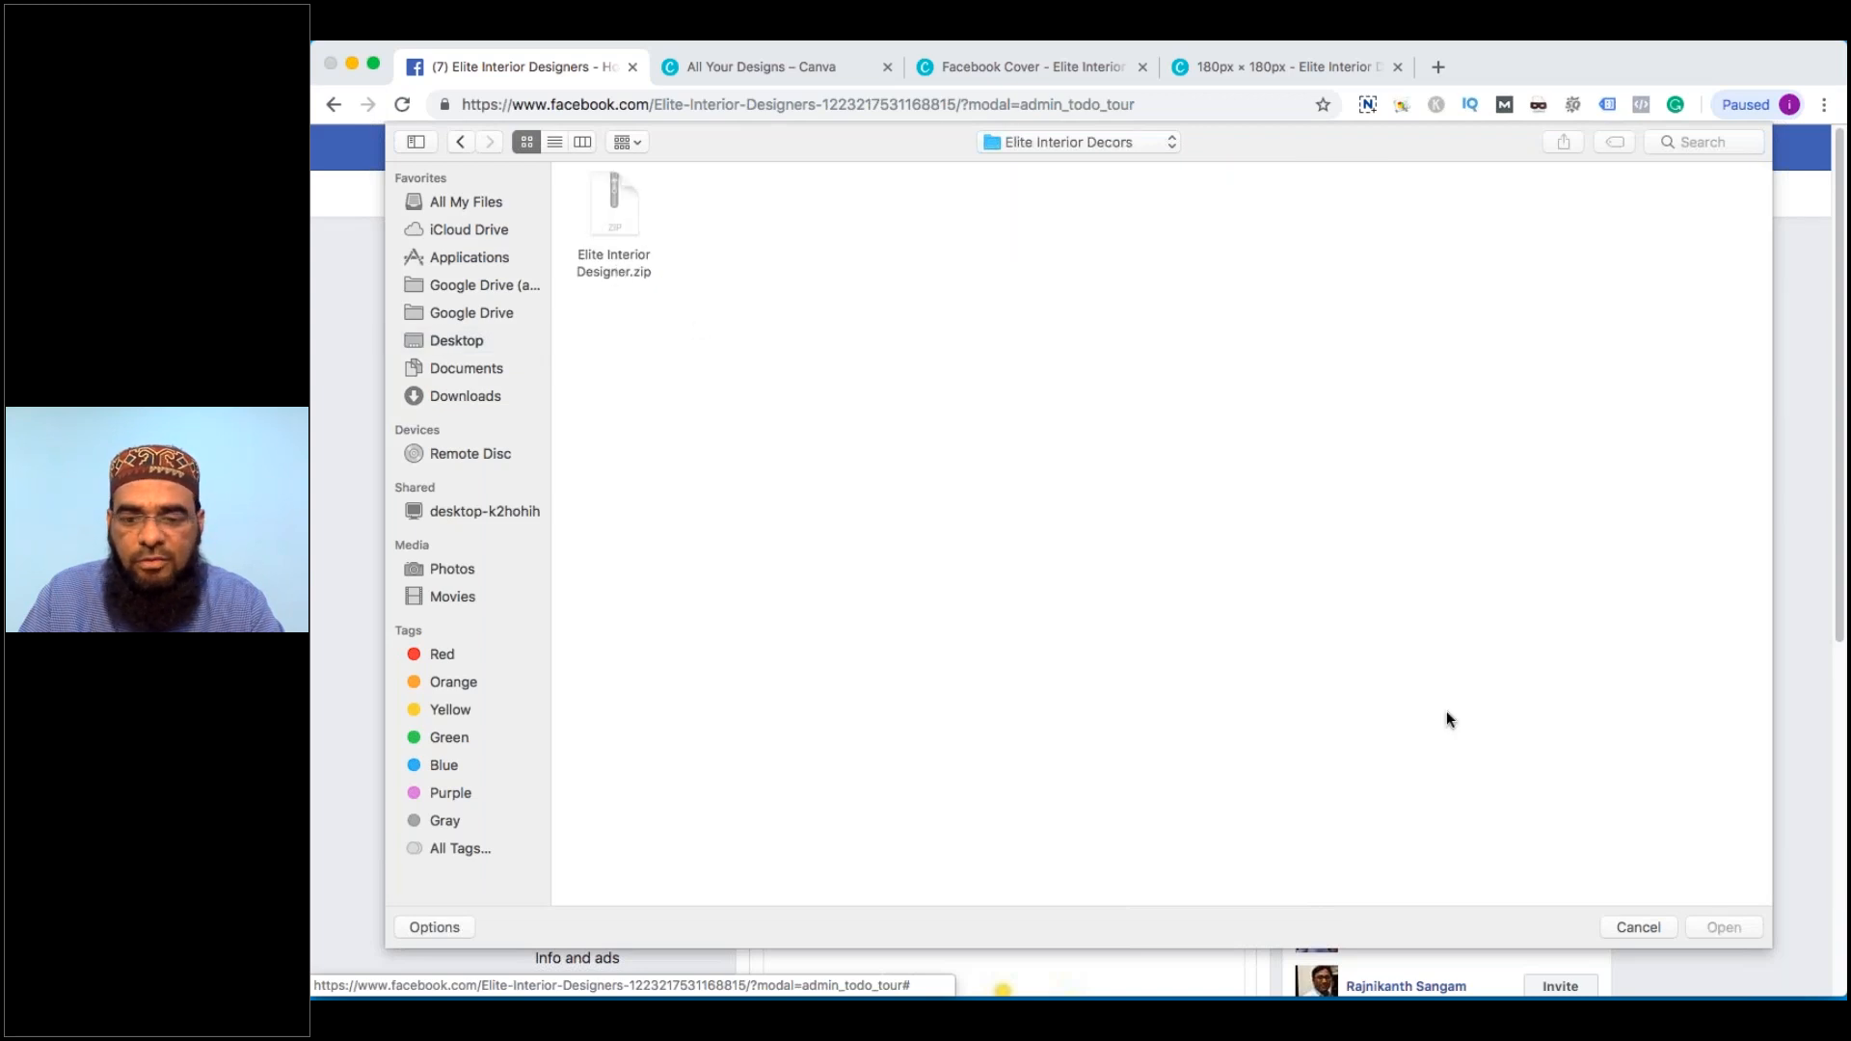
key("Escape")
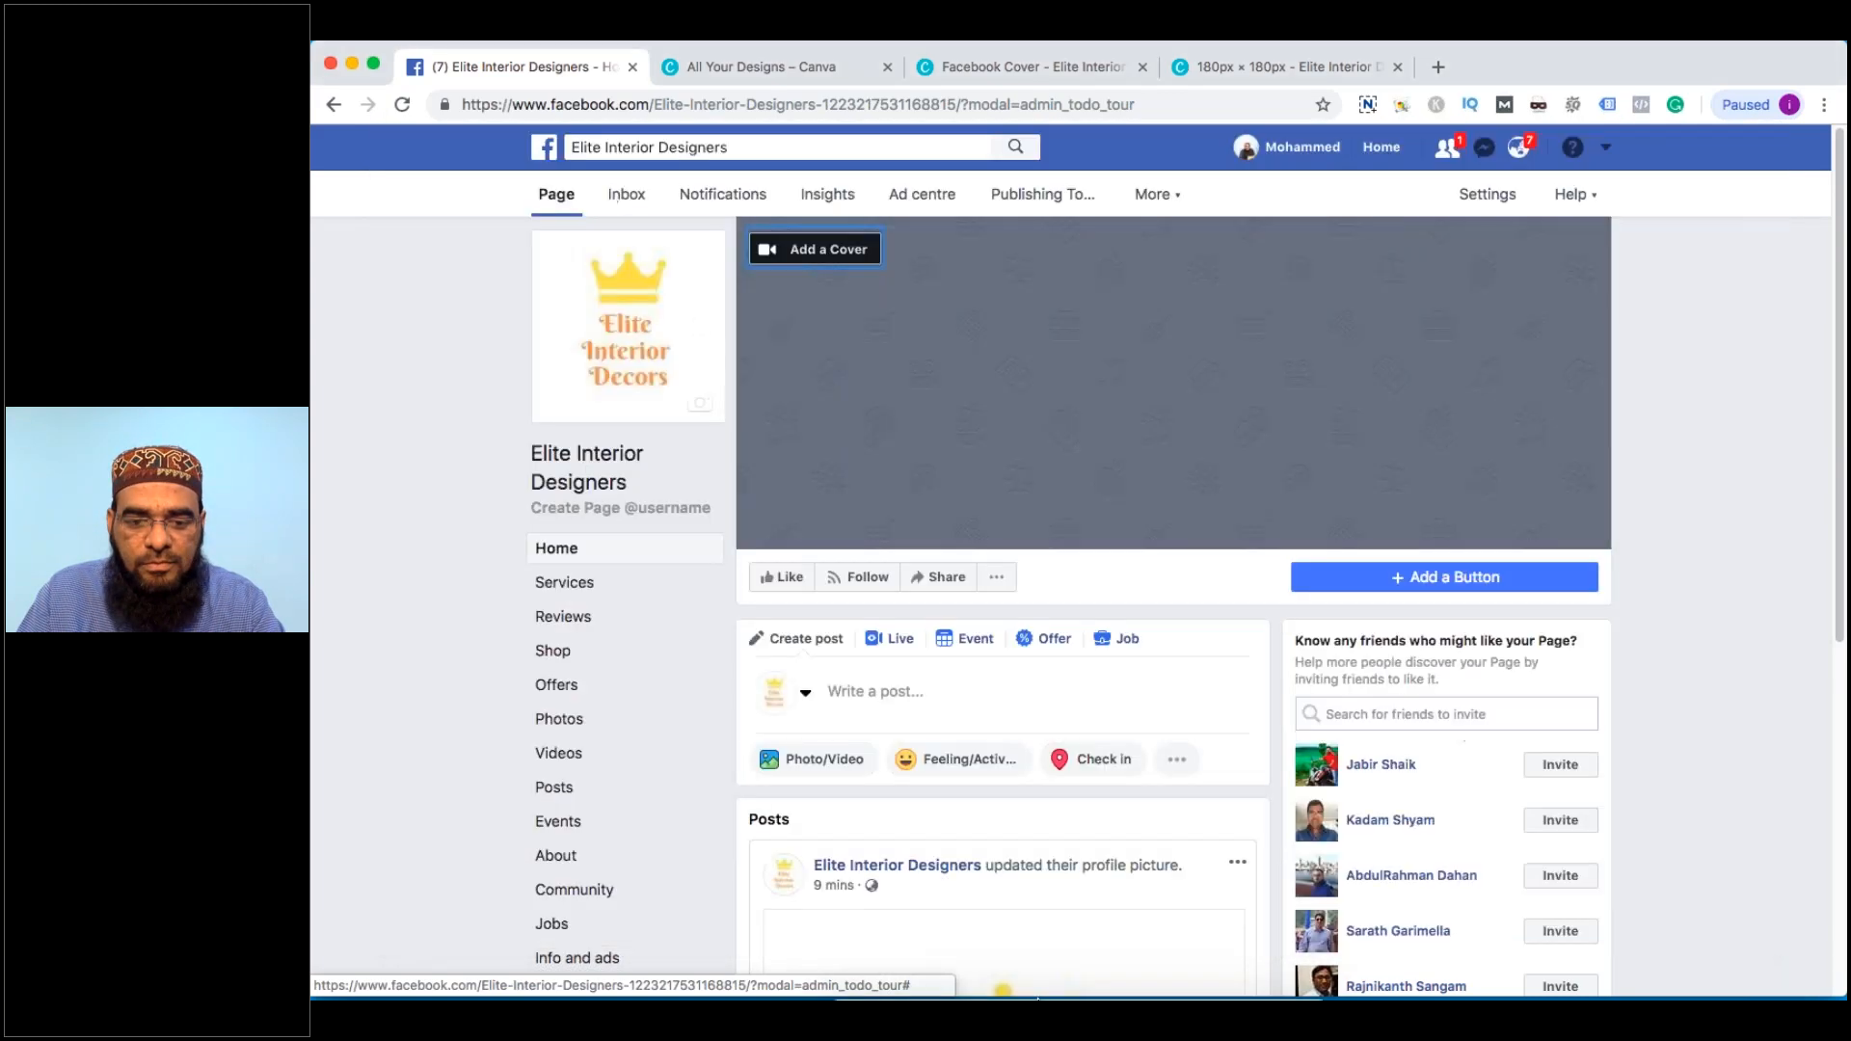
left_click(877, 933)
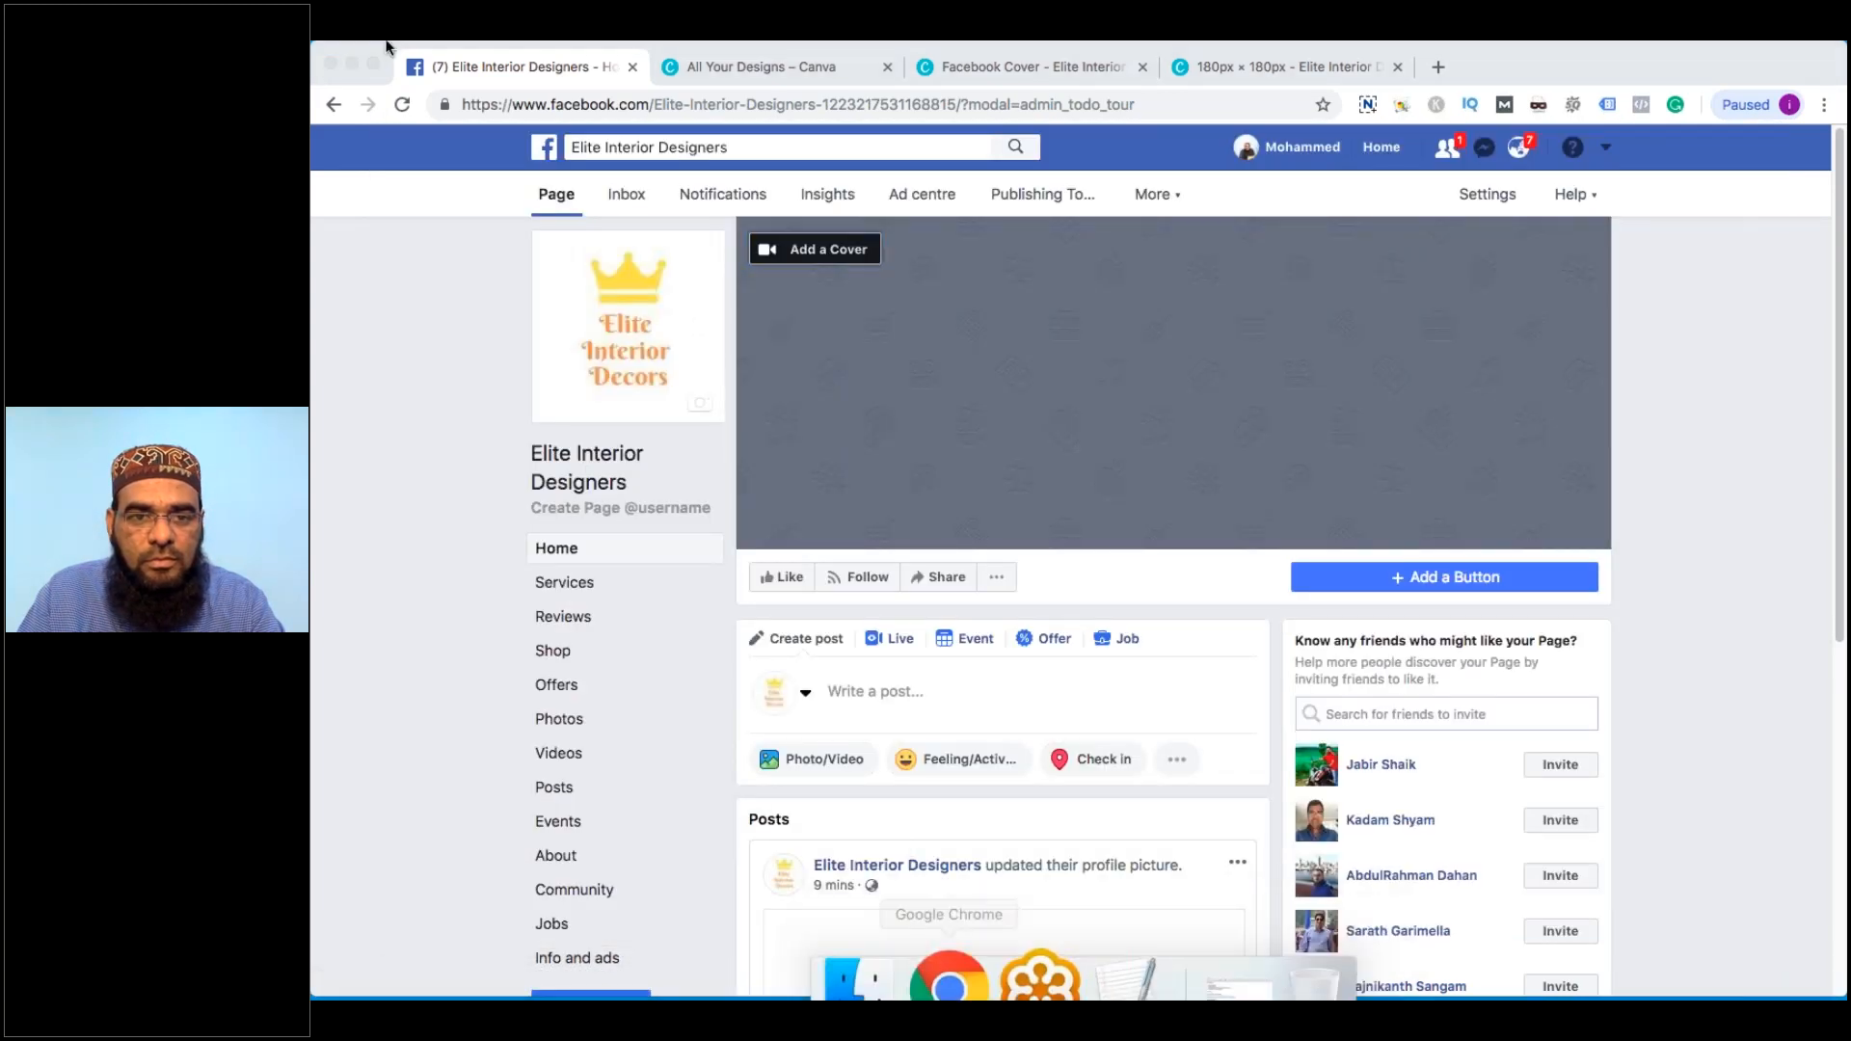
Open Elite Interior Decors on the desktop, extract Elite Interior Designer.zip, and return to Chrome
left_click(353, 64)
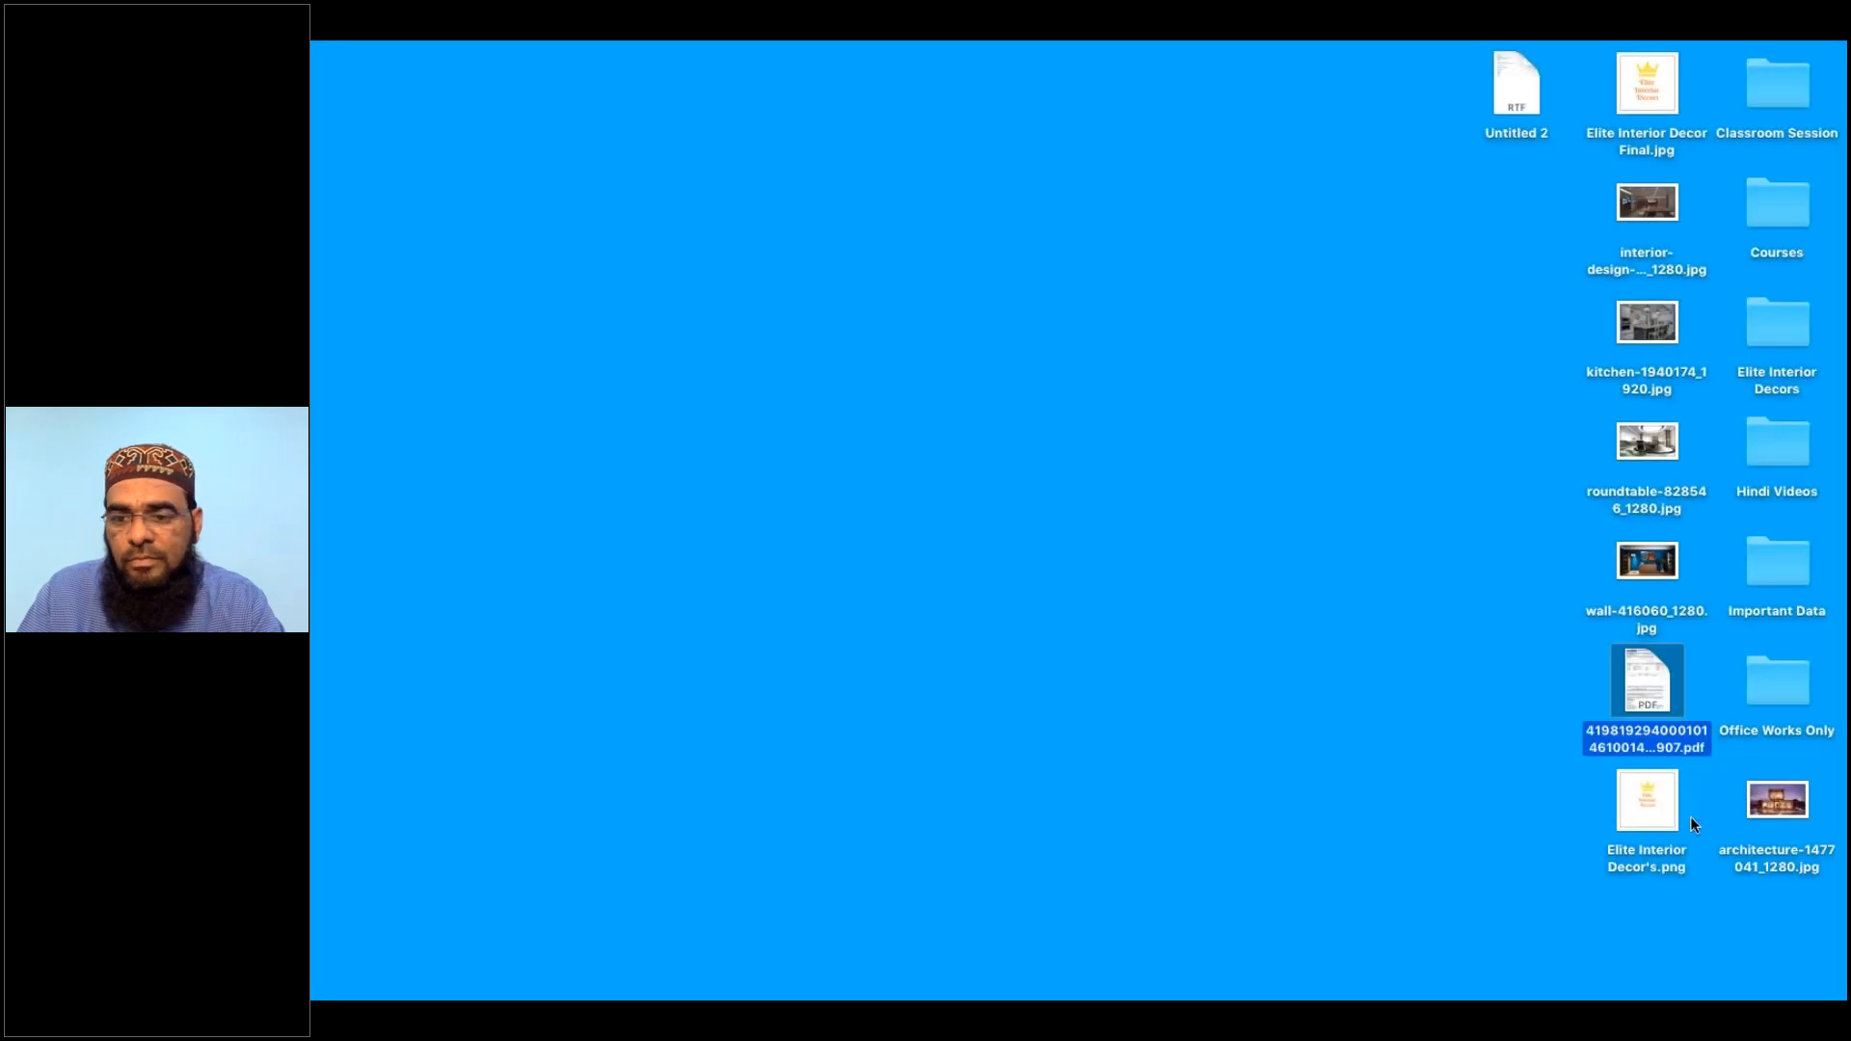
left_click(1483, 825)
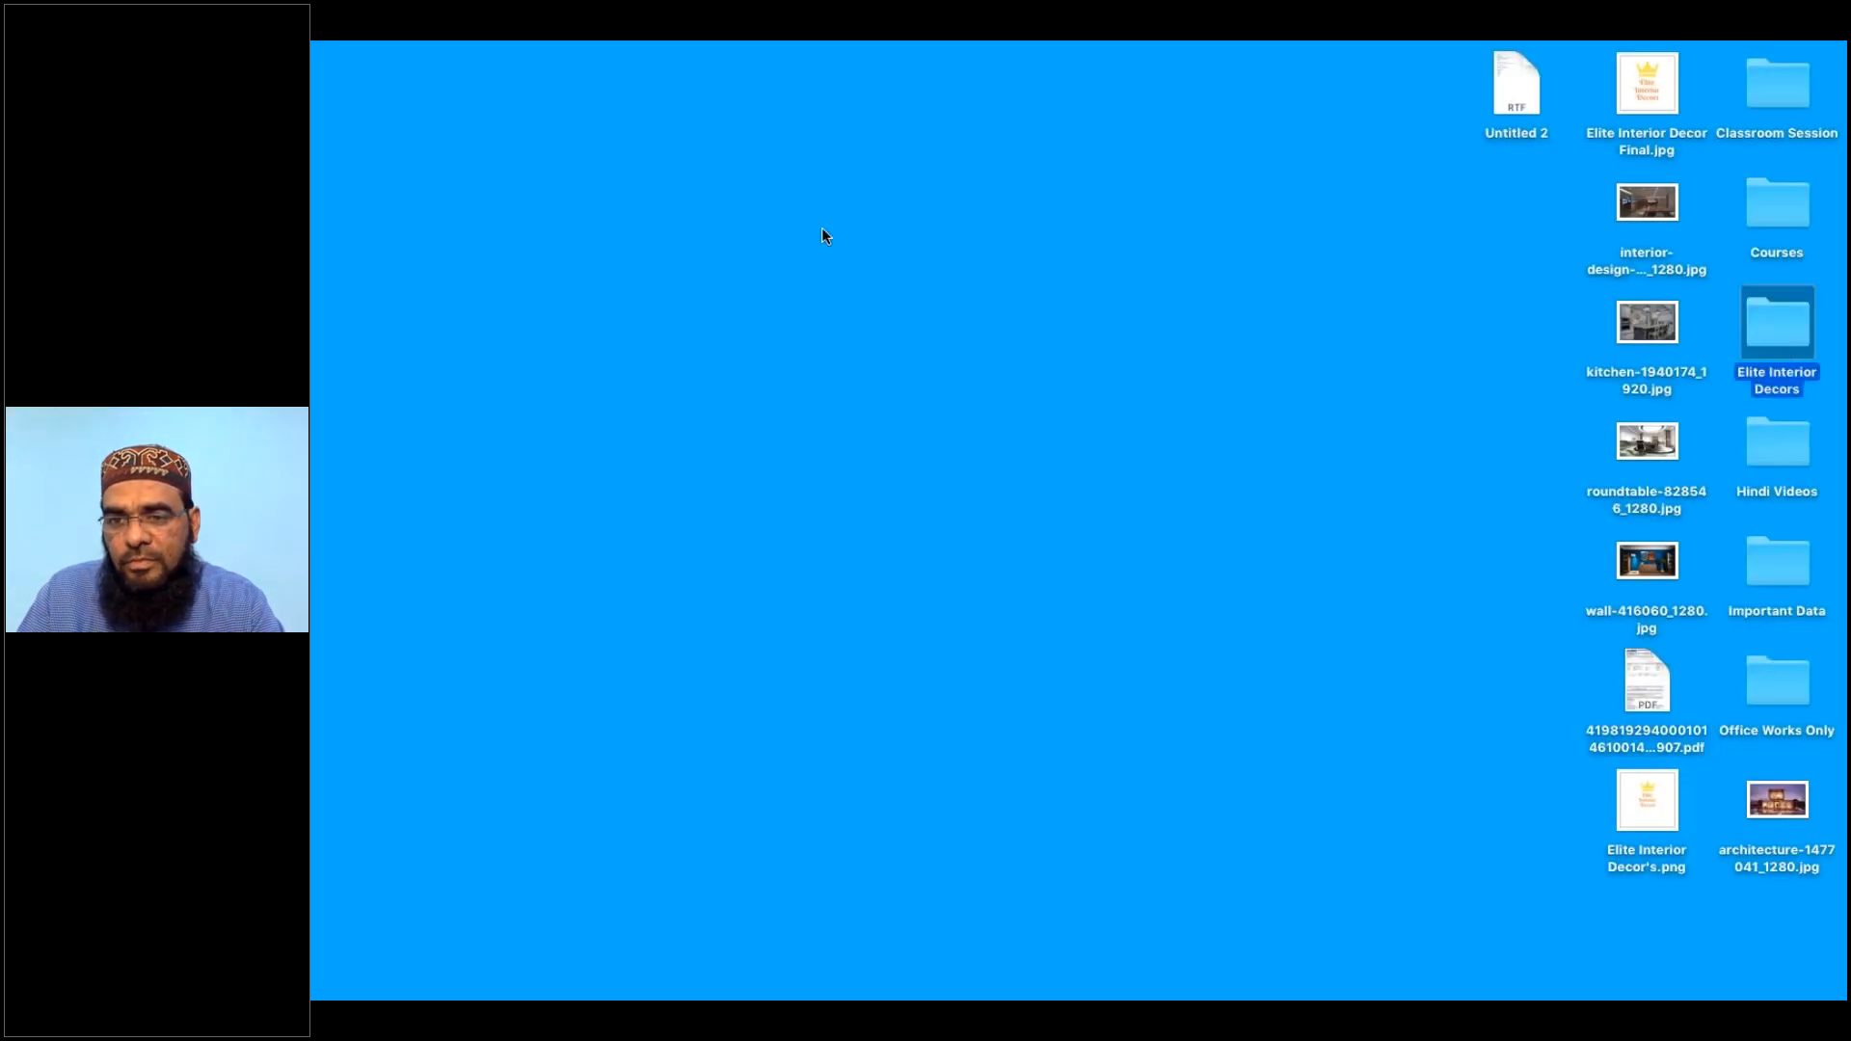
key("super+o")
left_click(1018, 391)
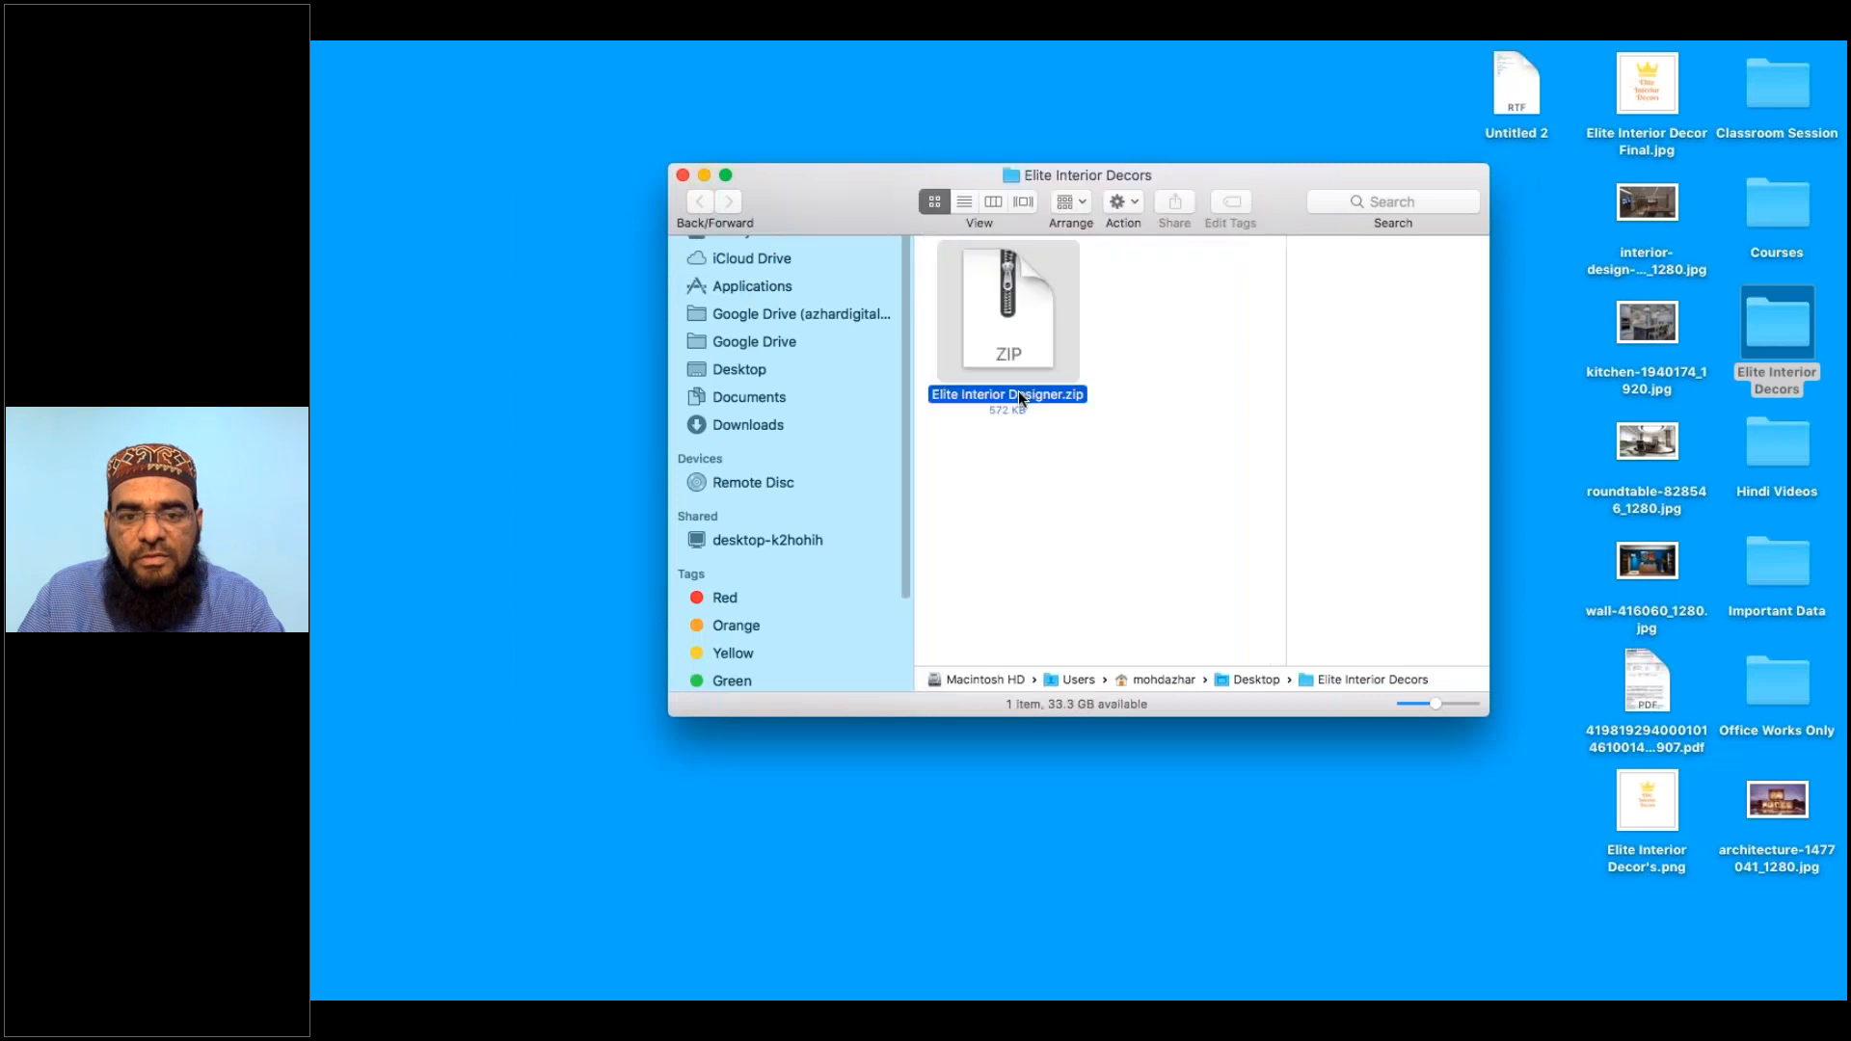
double_click(1018, 391)
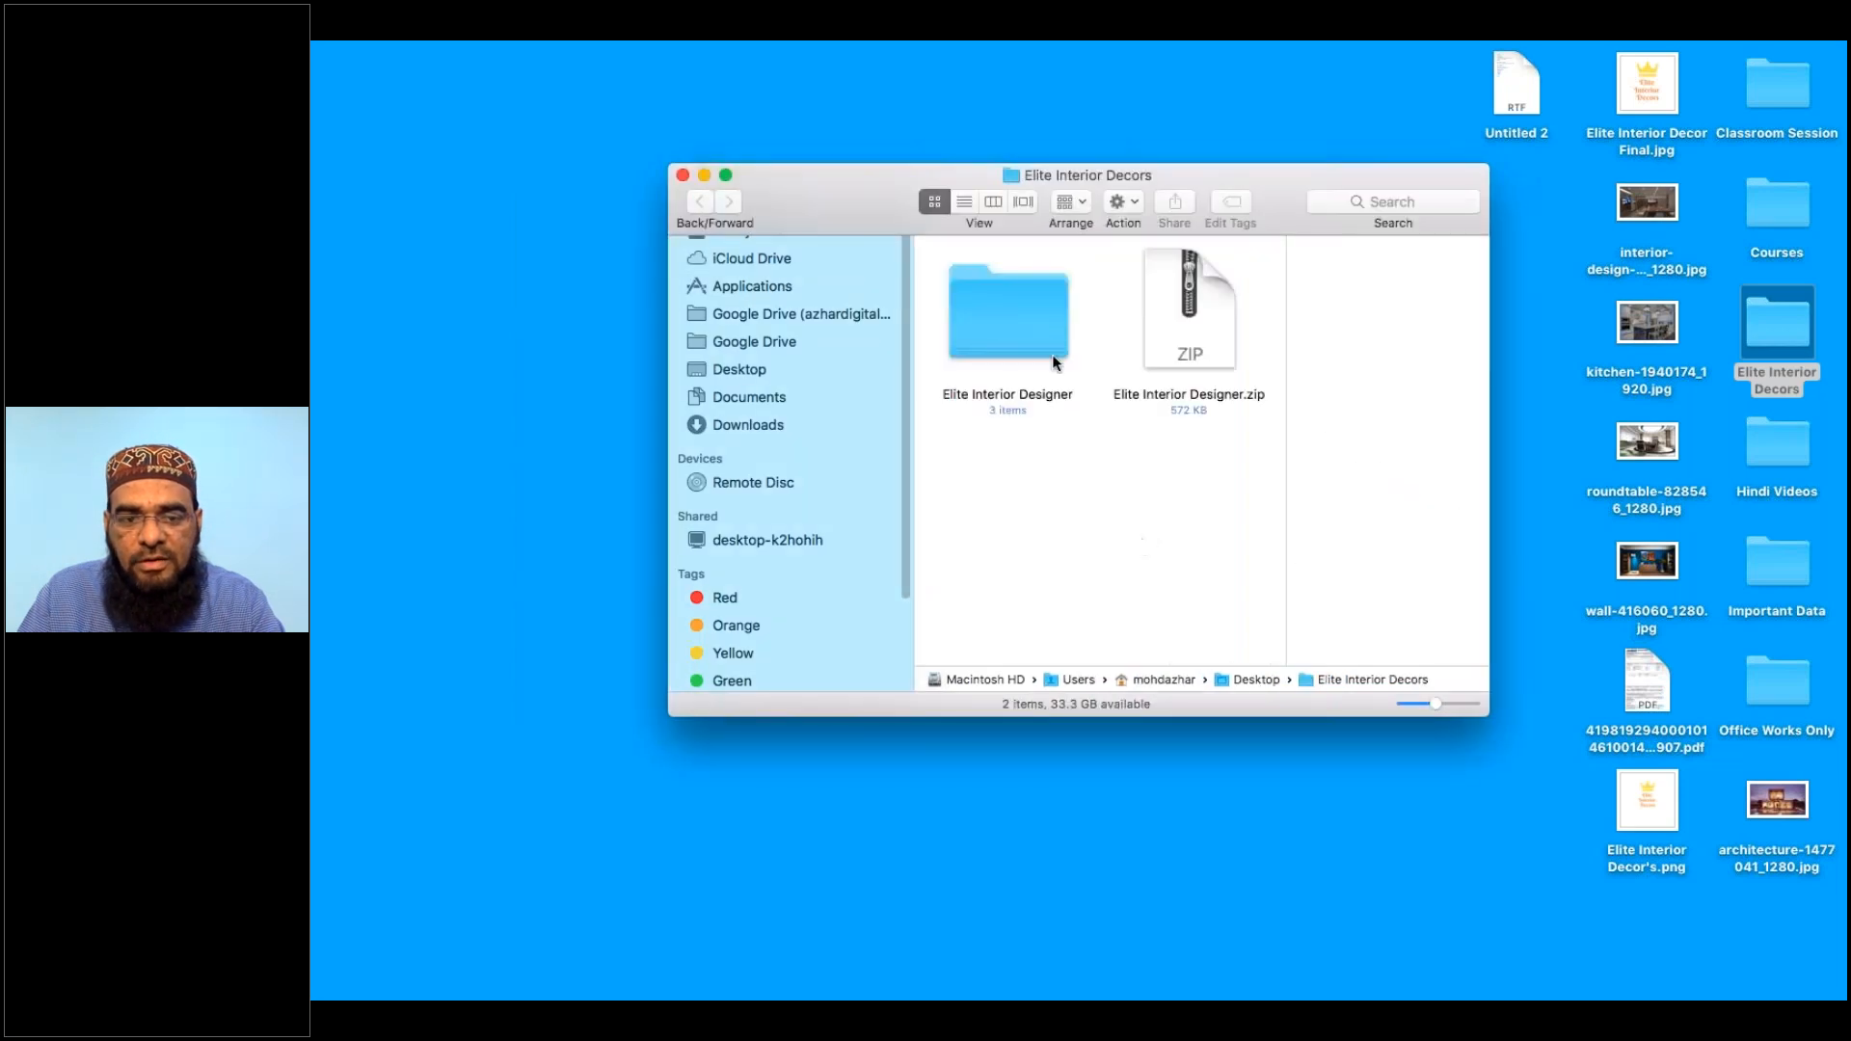
key("super+Tab")
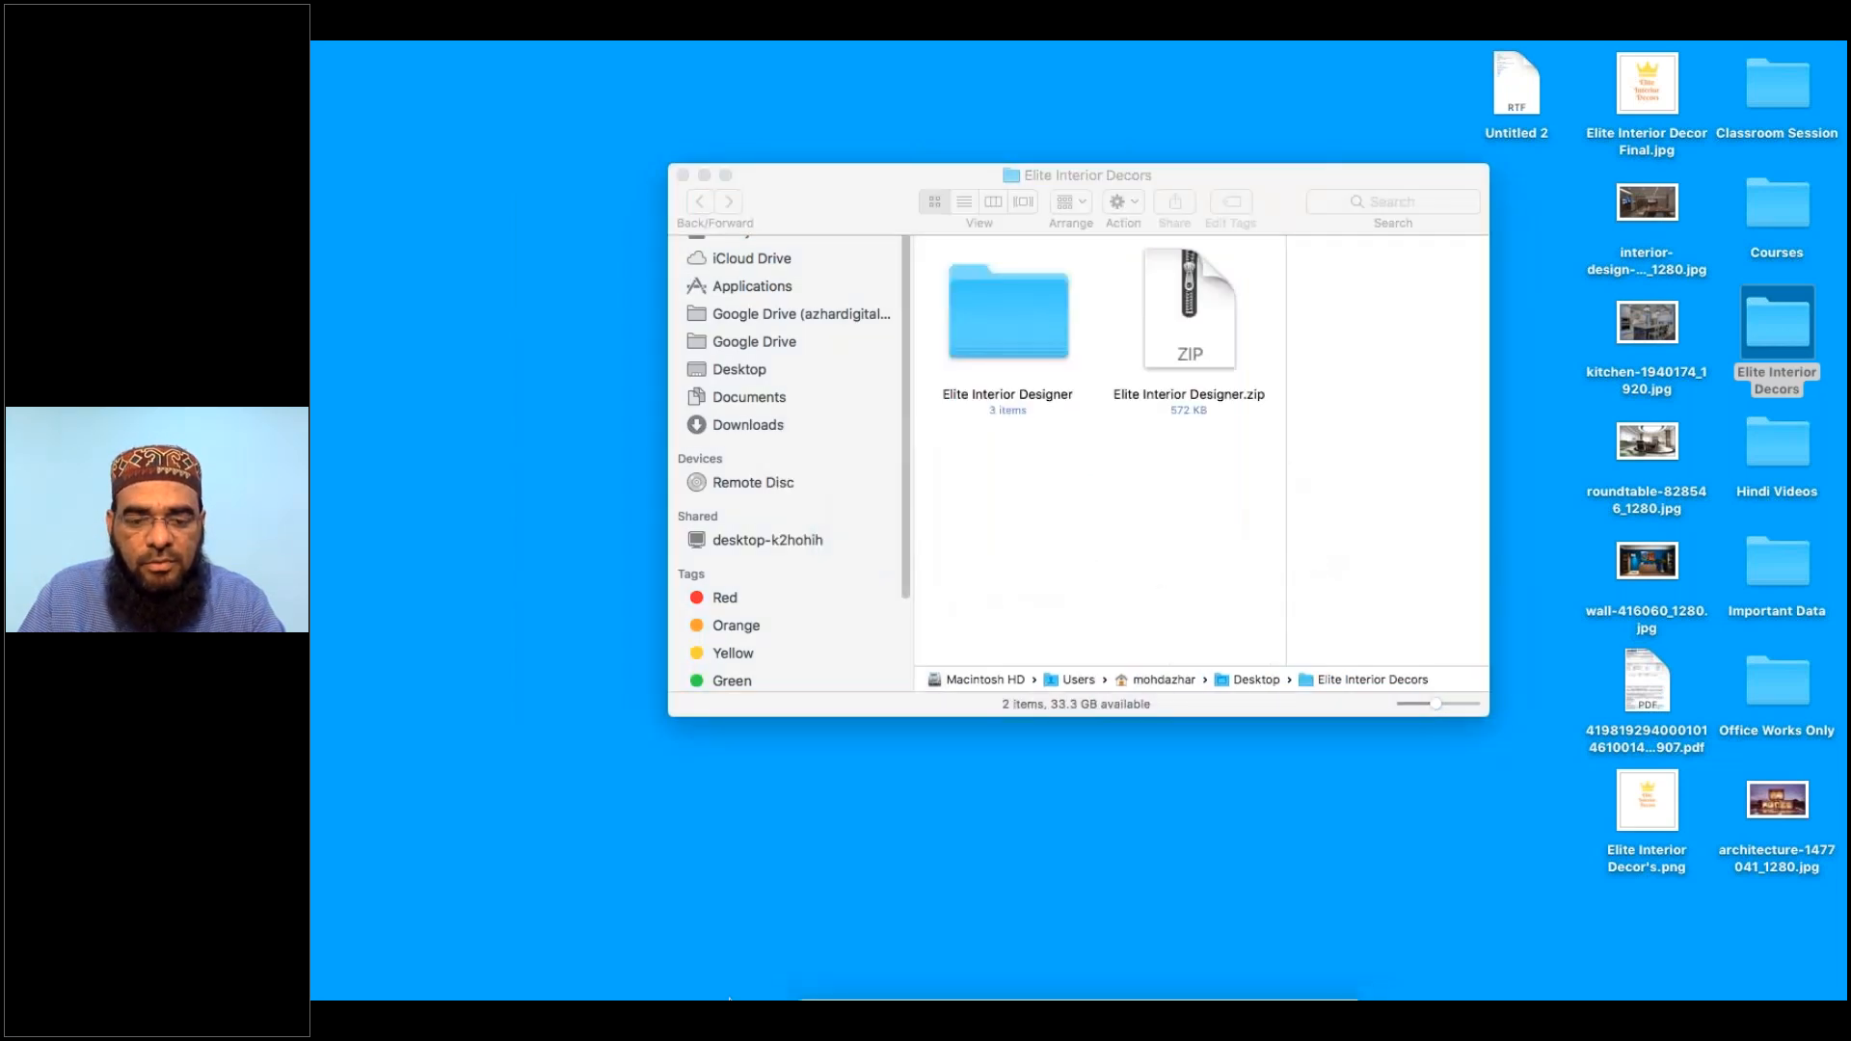
left_click(931, 932)
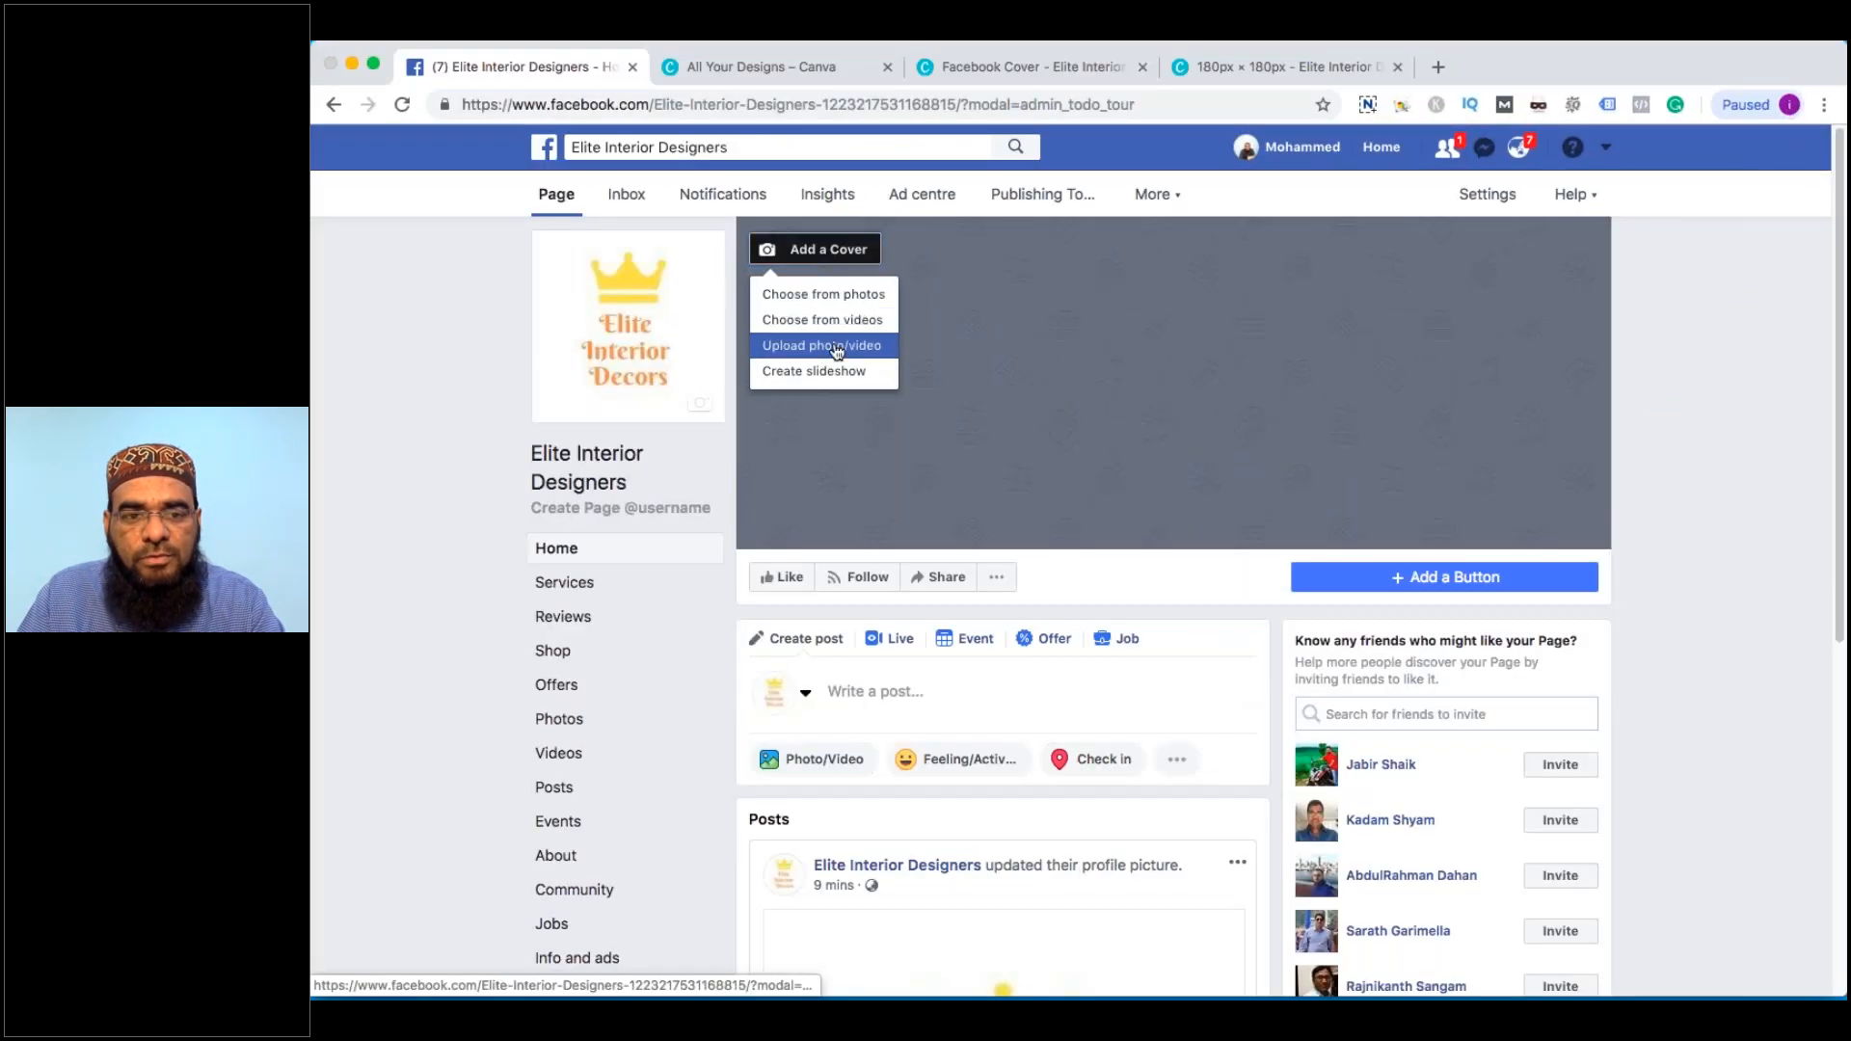
Upload 1.jpg from Elite Interior Decors > Elite Interior Designer as the cover and save it
left_click(837, 349)
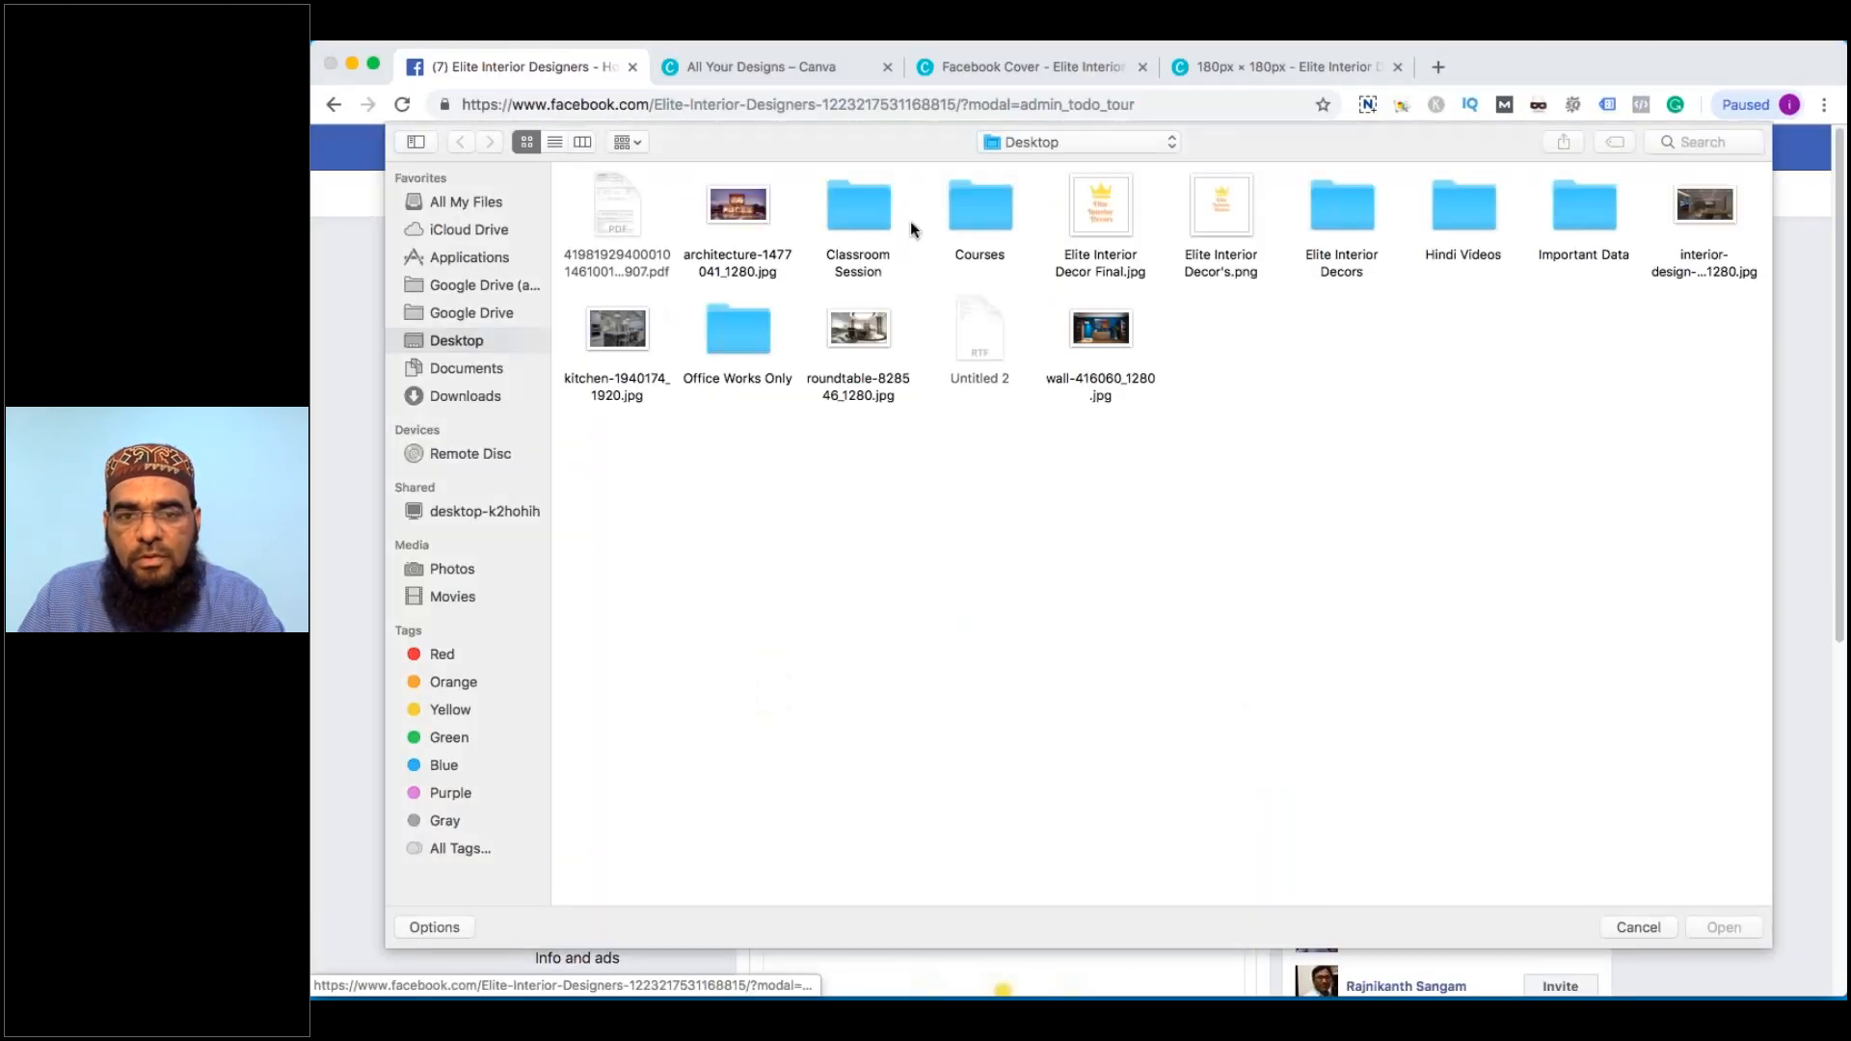
double_click(1328, 271)
double_click(626, 268)
left_click(616, 198)
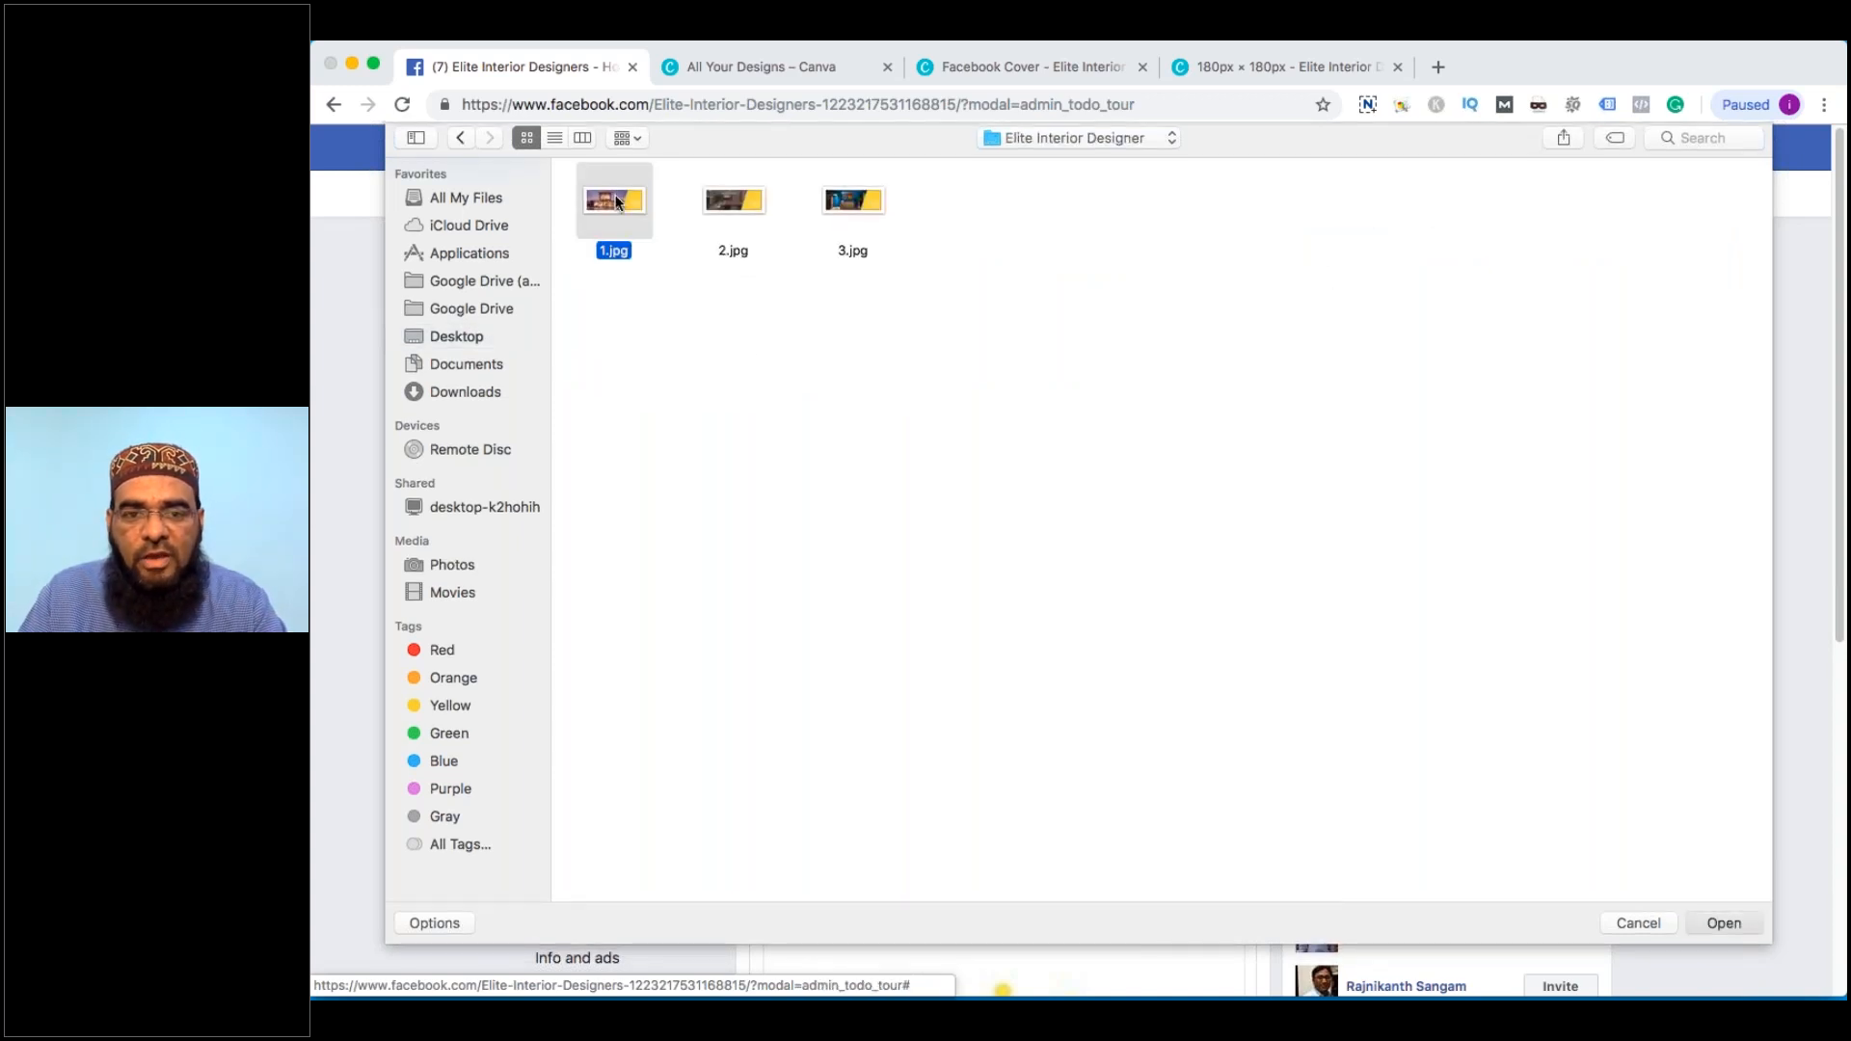
double_click(616, 200)
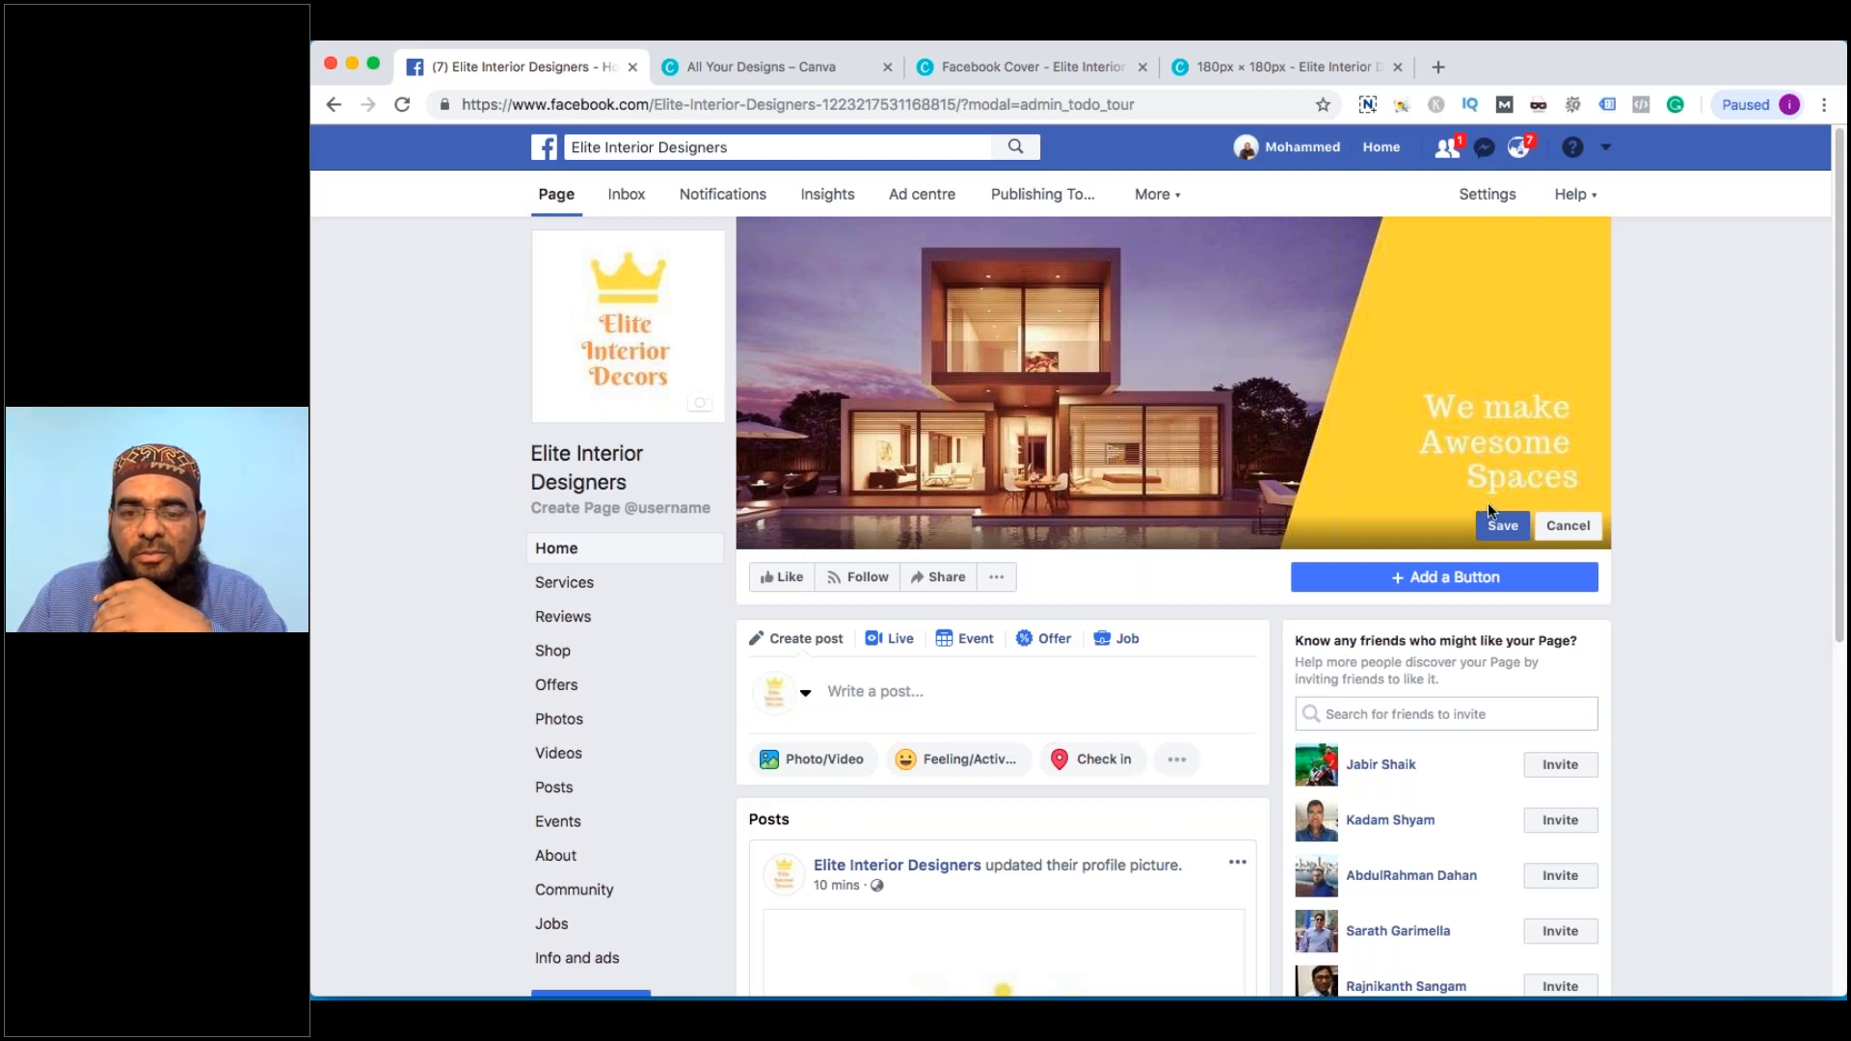
left_click(1502, 525)
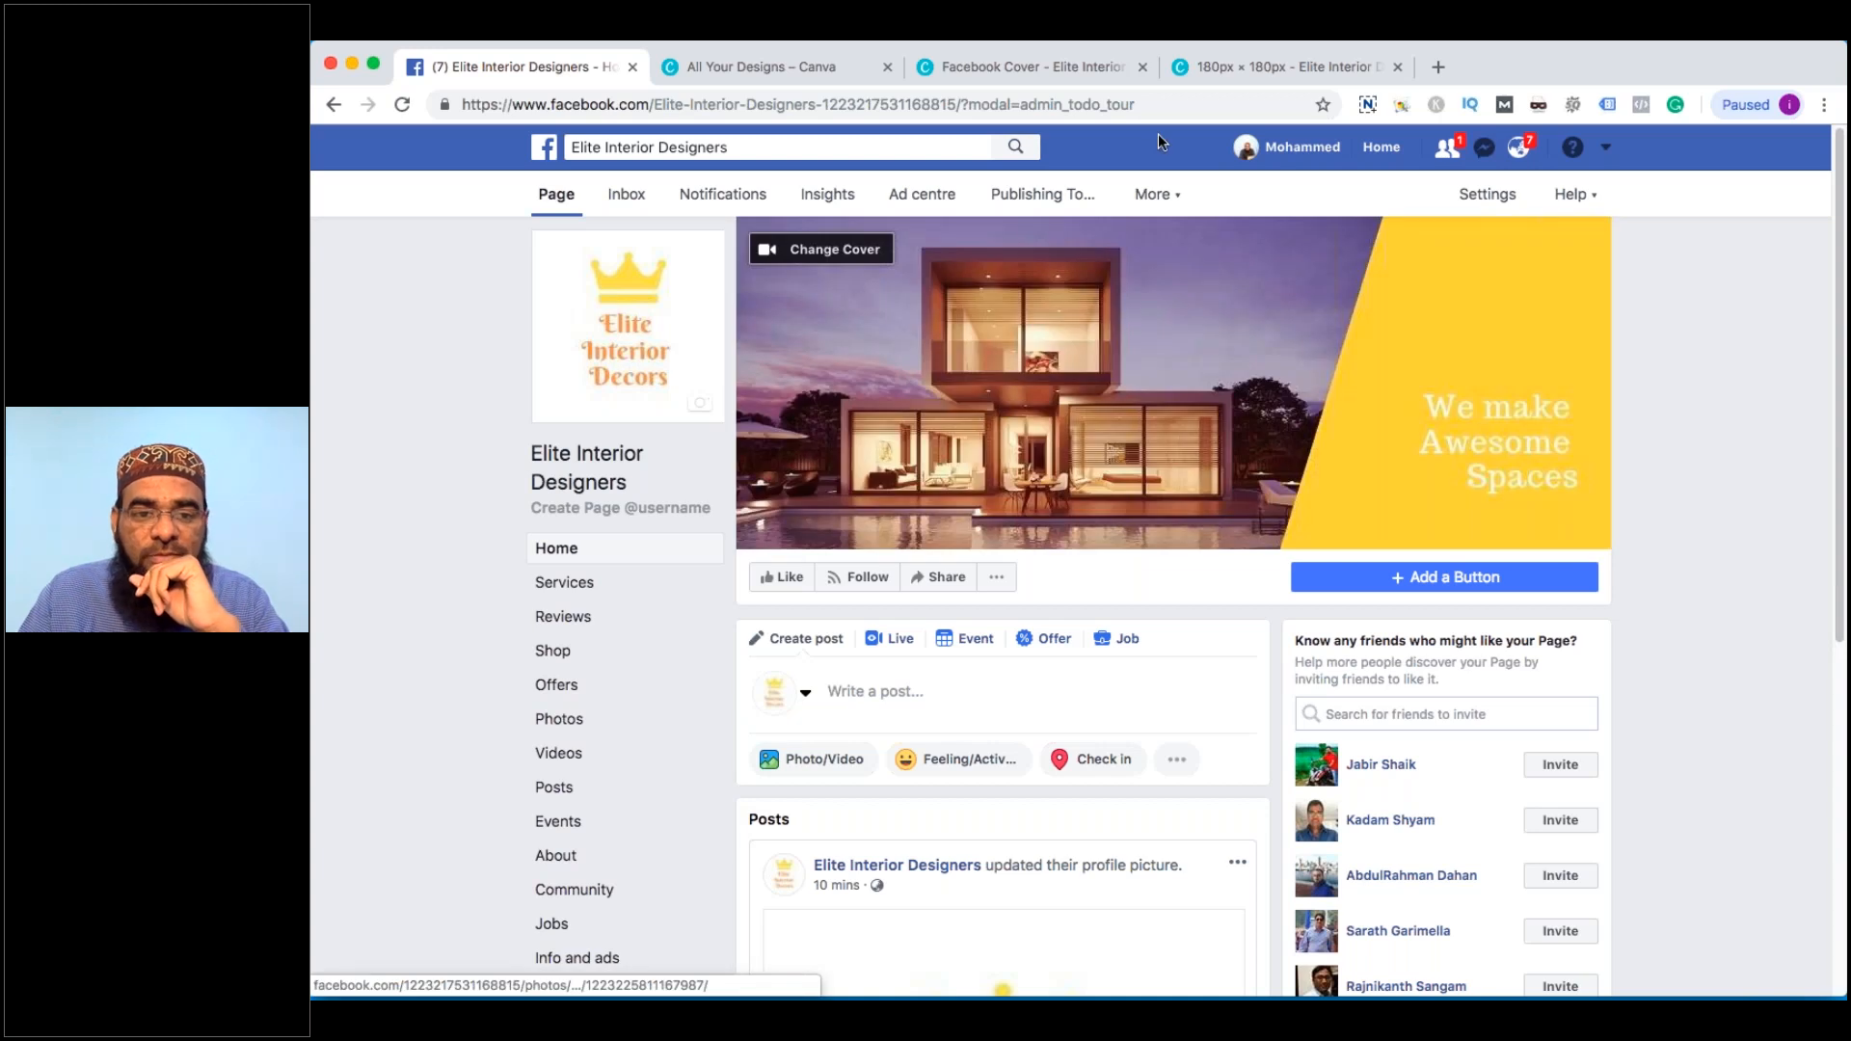
left_click(829, 249)
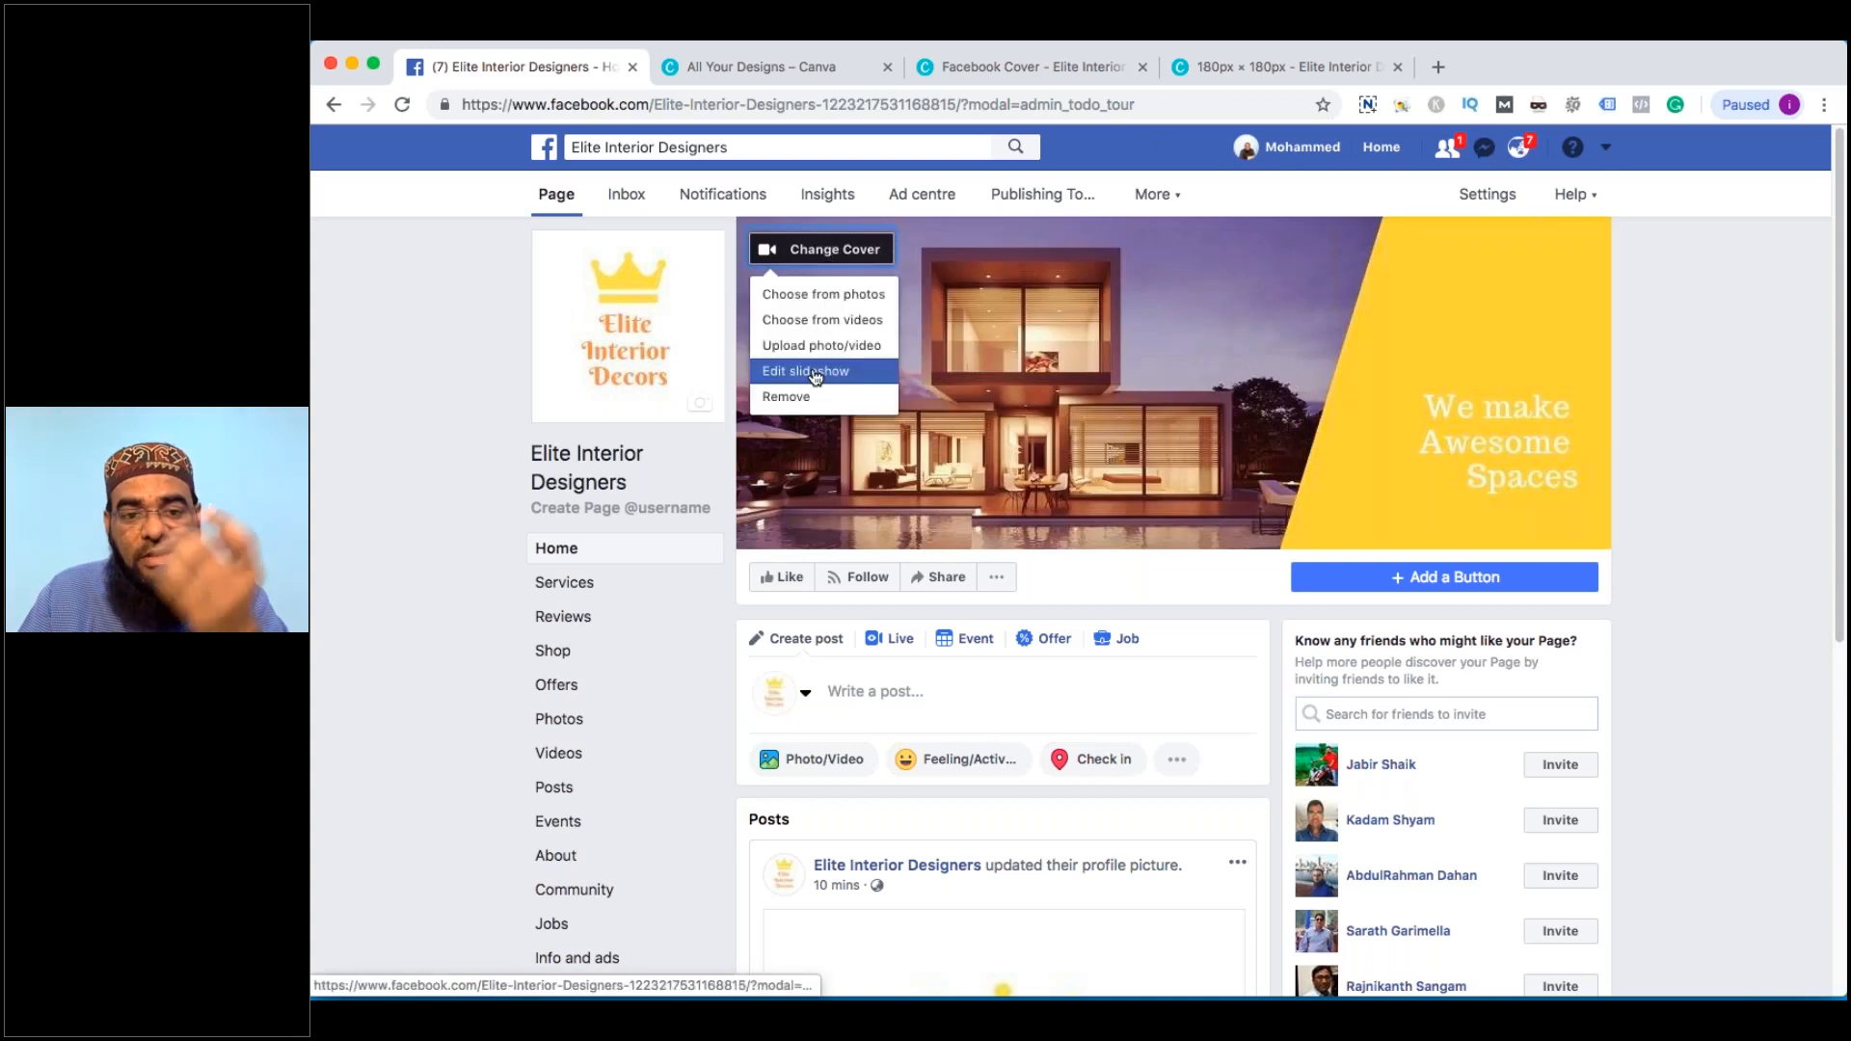
Edit the cover slideshow to add 2.jpg and 3.jpg as the second and third slides, and save
left_click(815, 374)
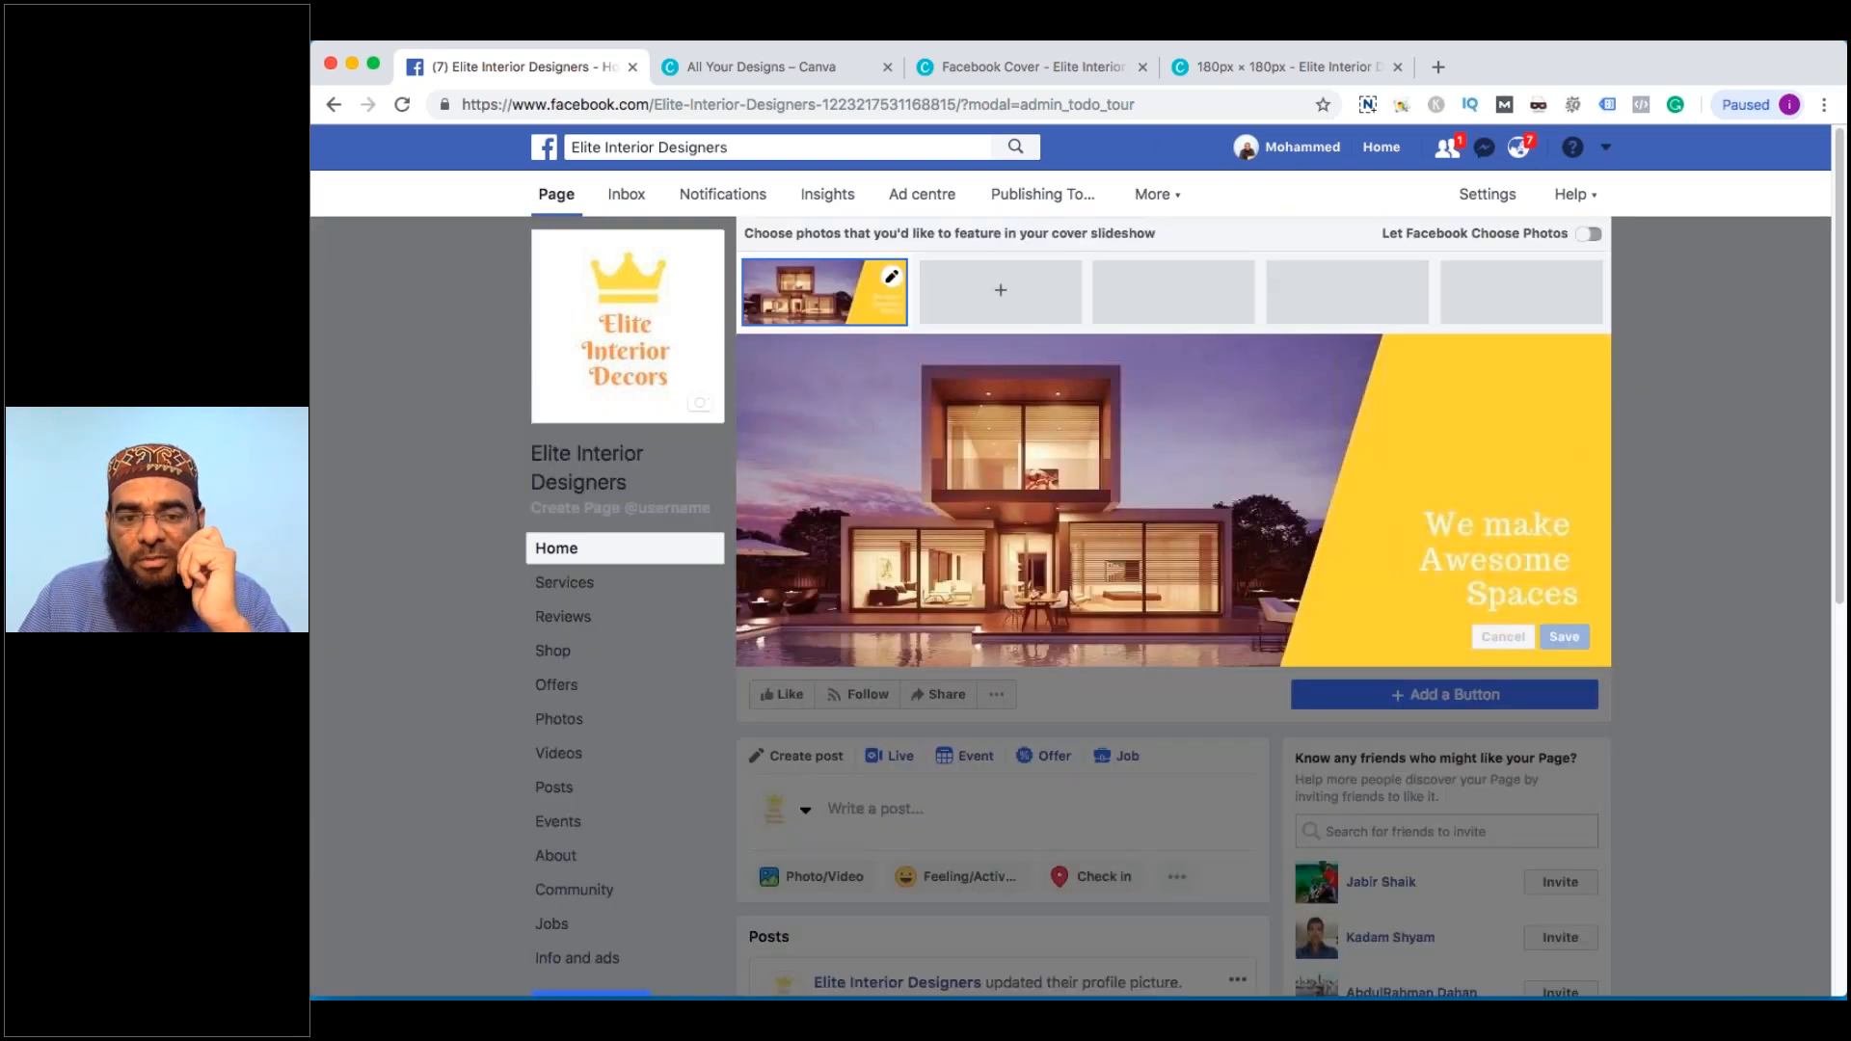
left_click(1001, 289)
left_click(995, 380)
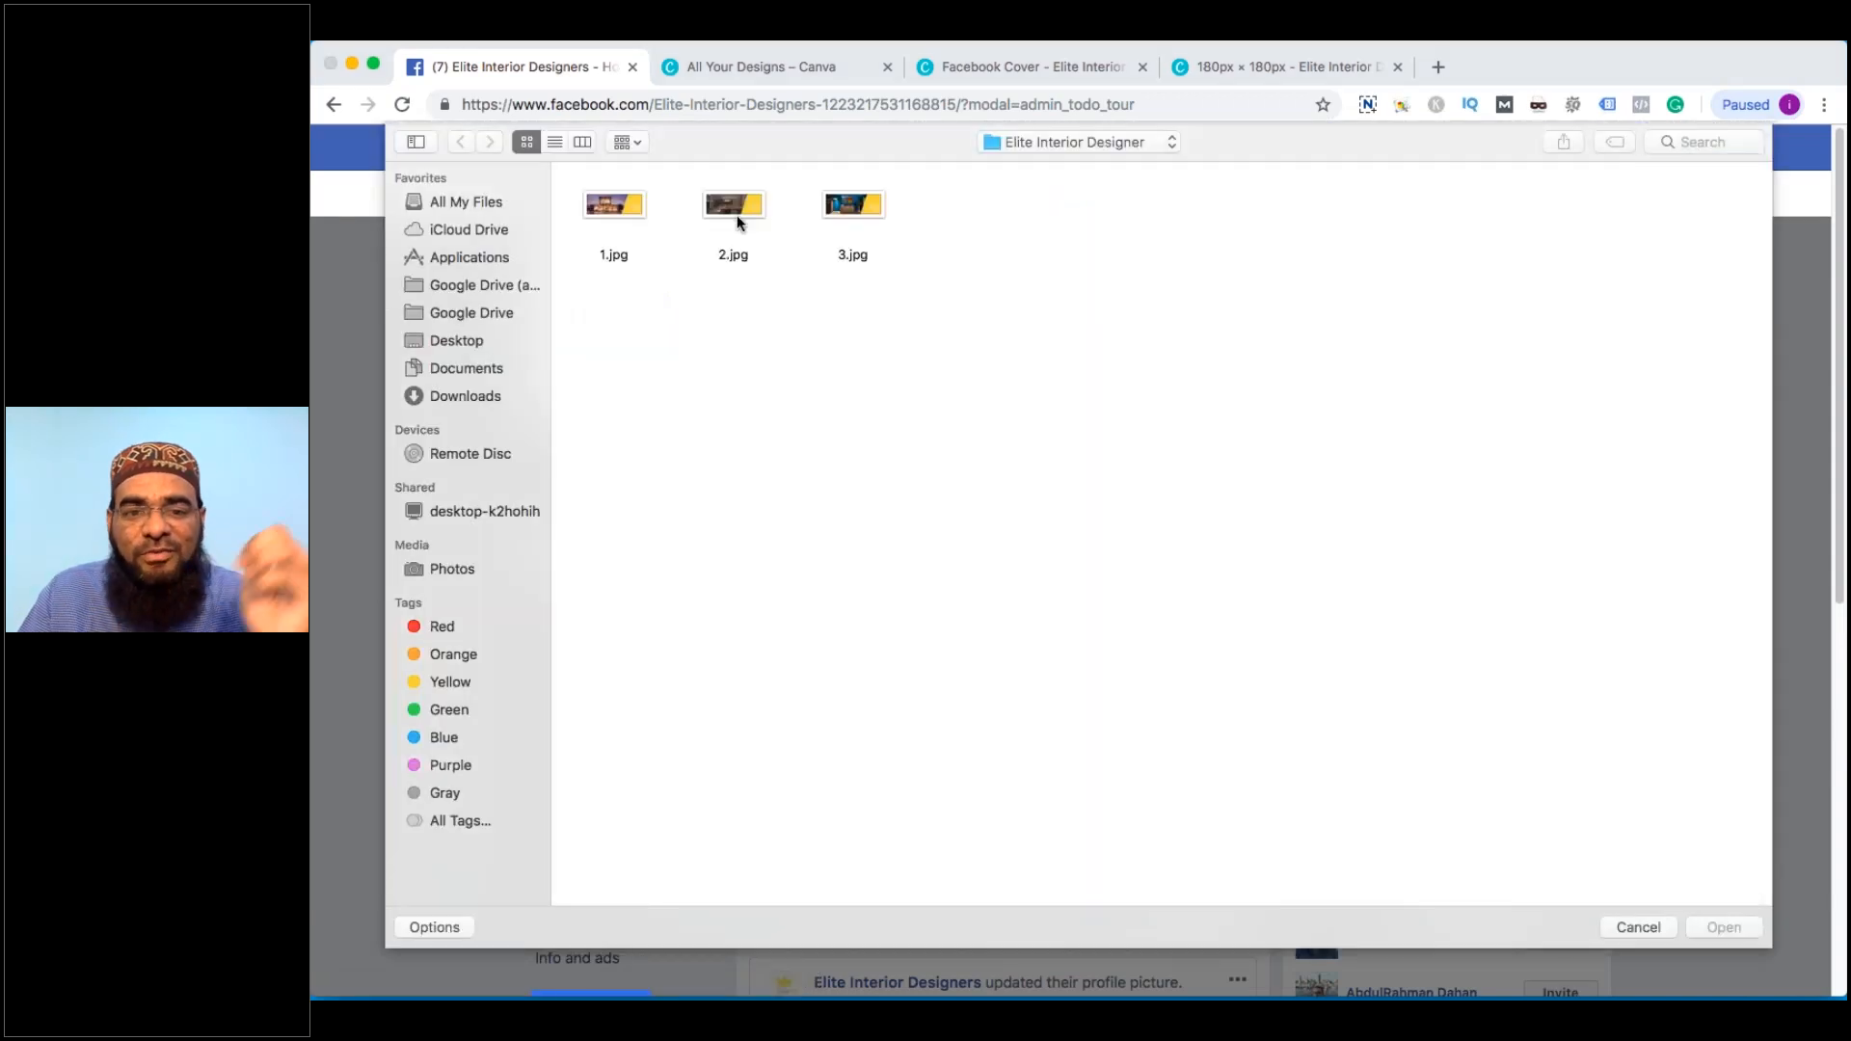
double_click(739, 218)
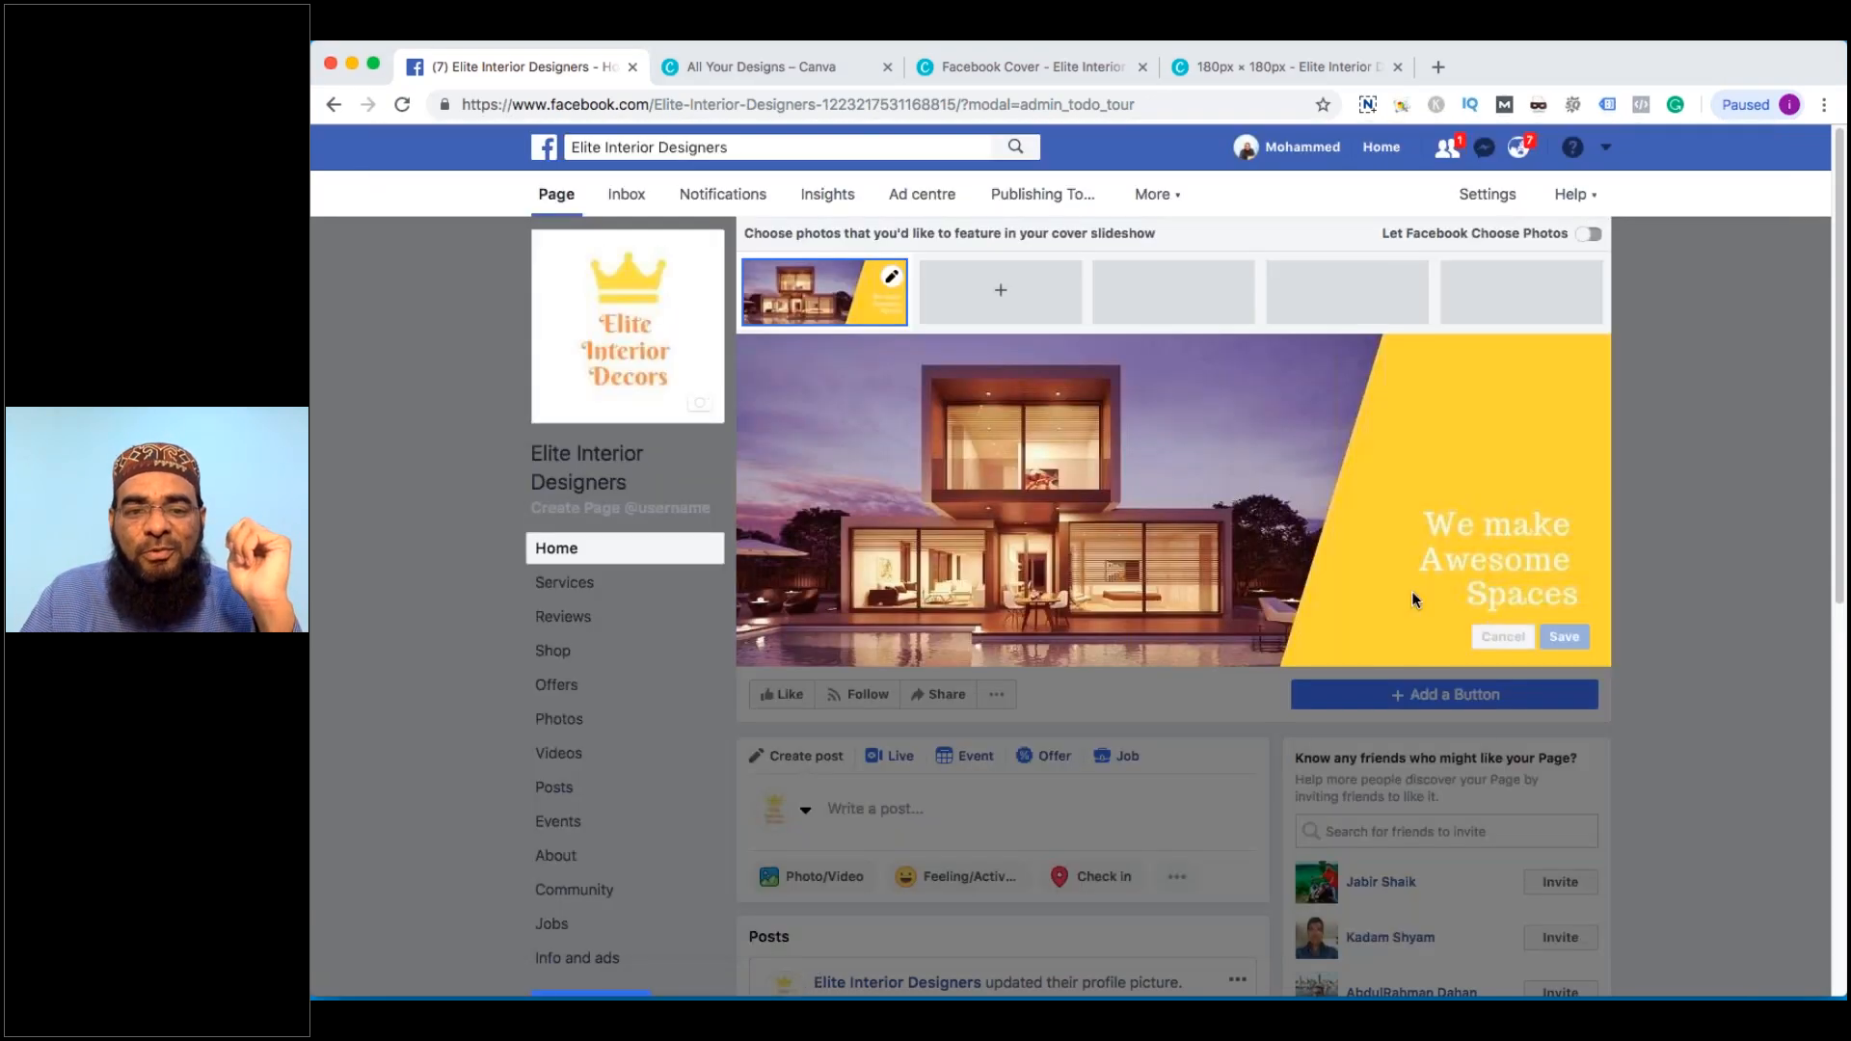
left_click(1177, 292)
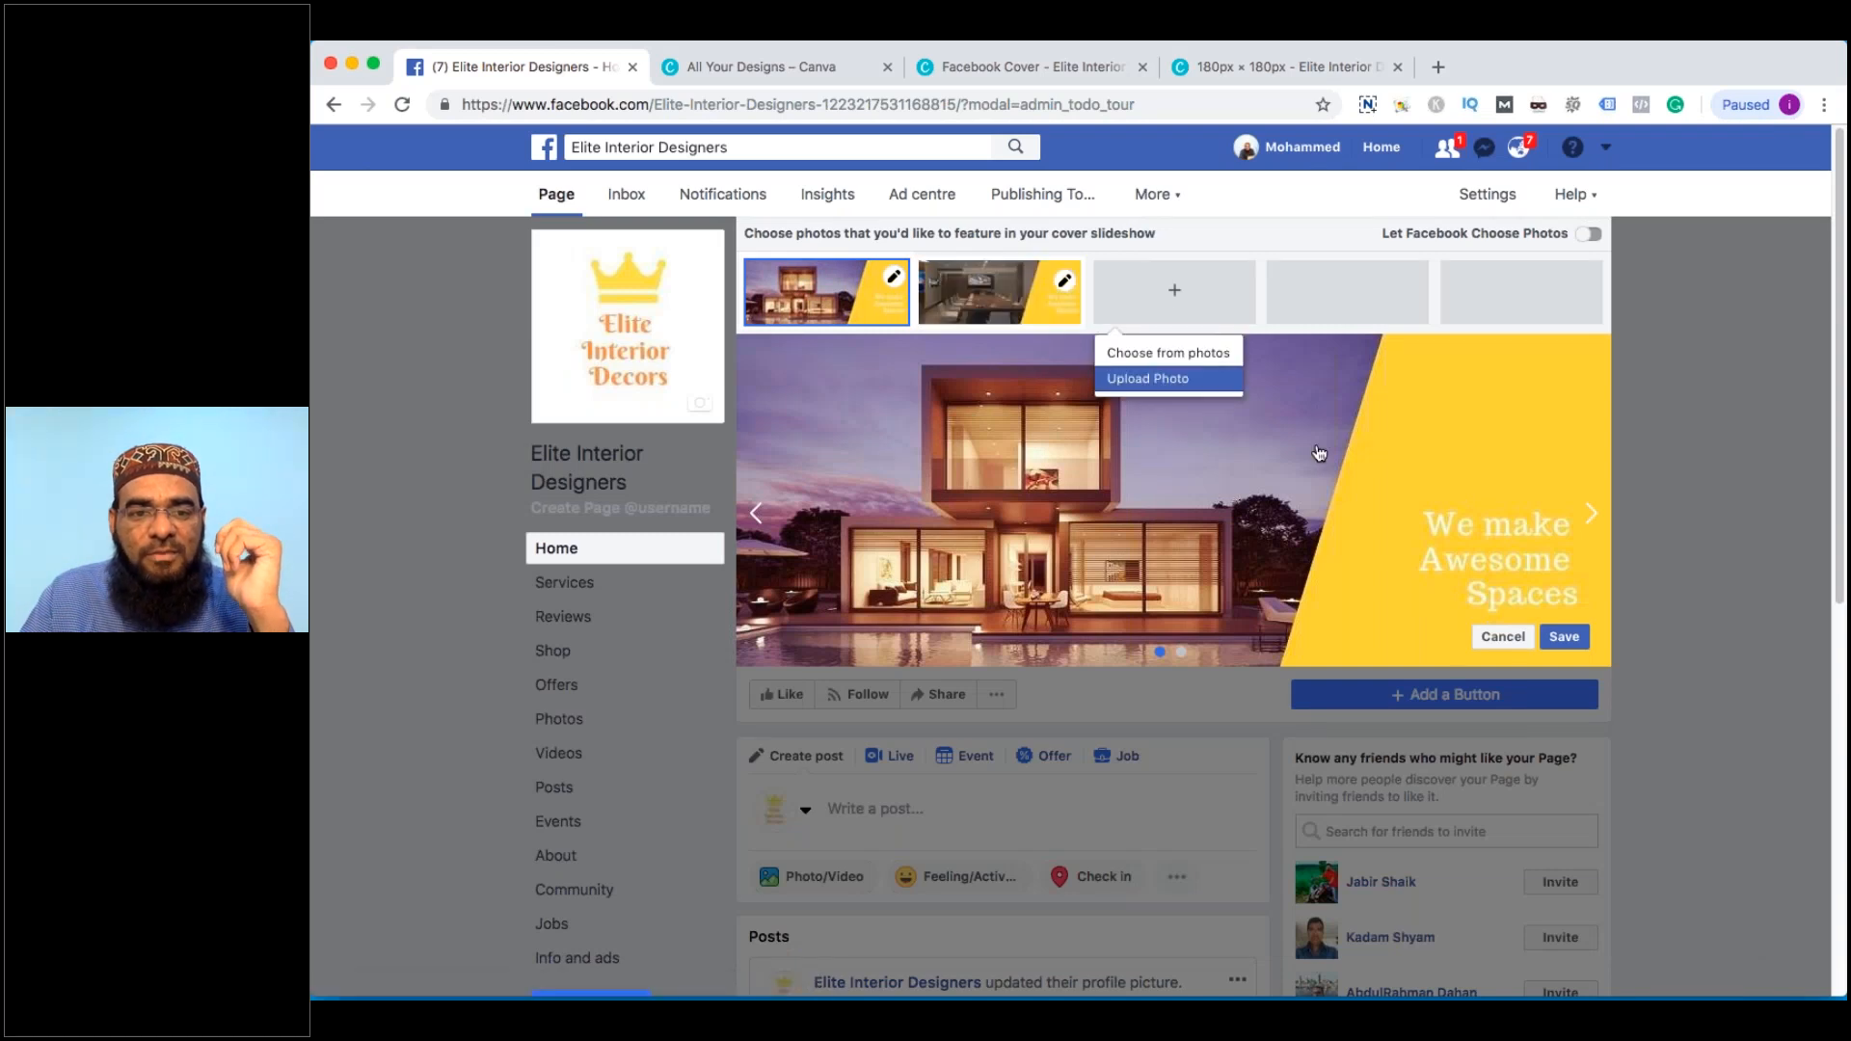
left_click(1152, 378)
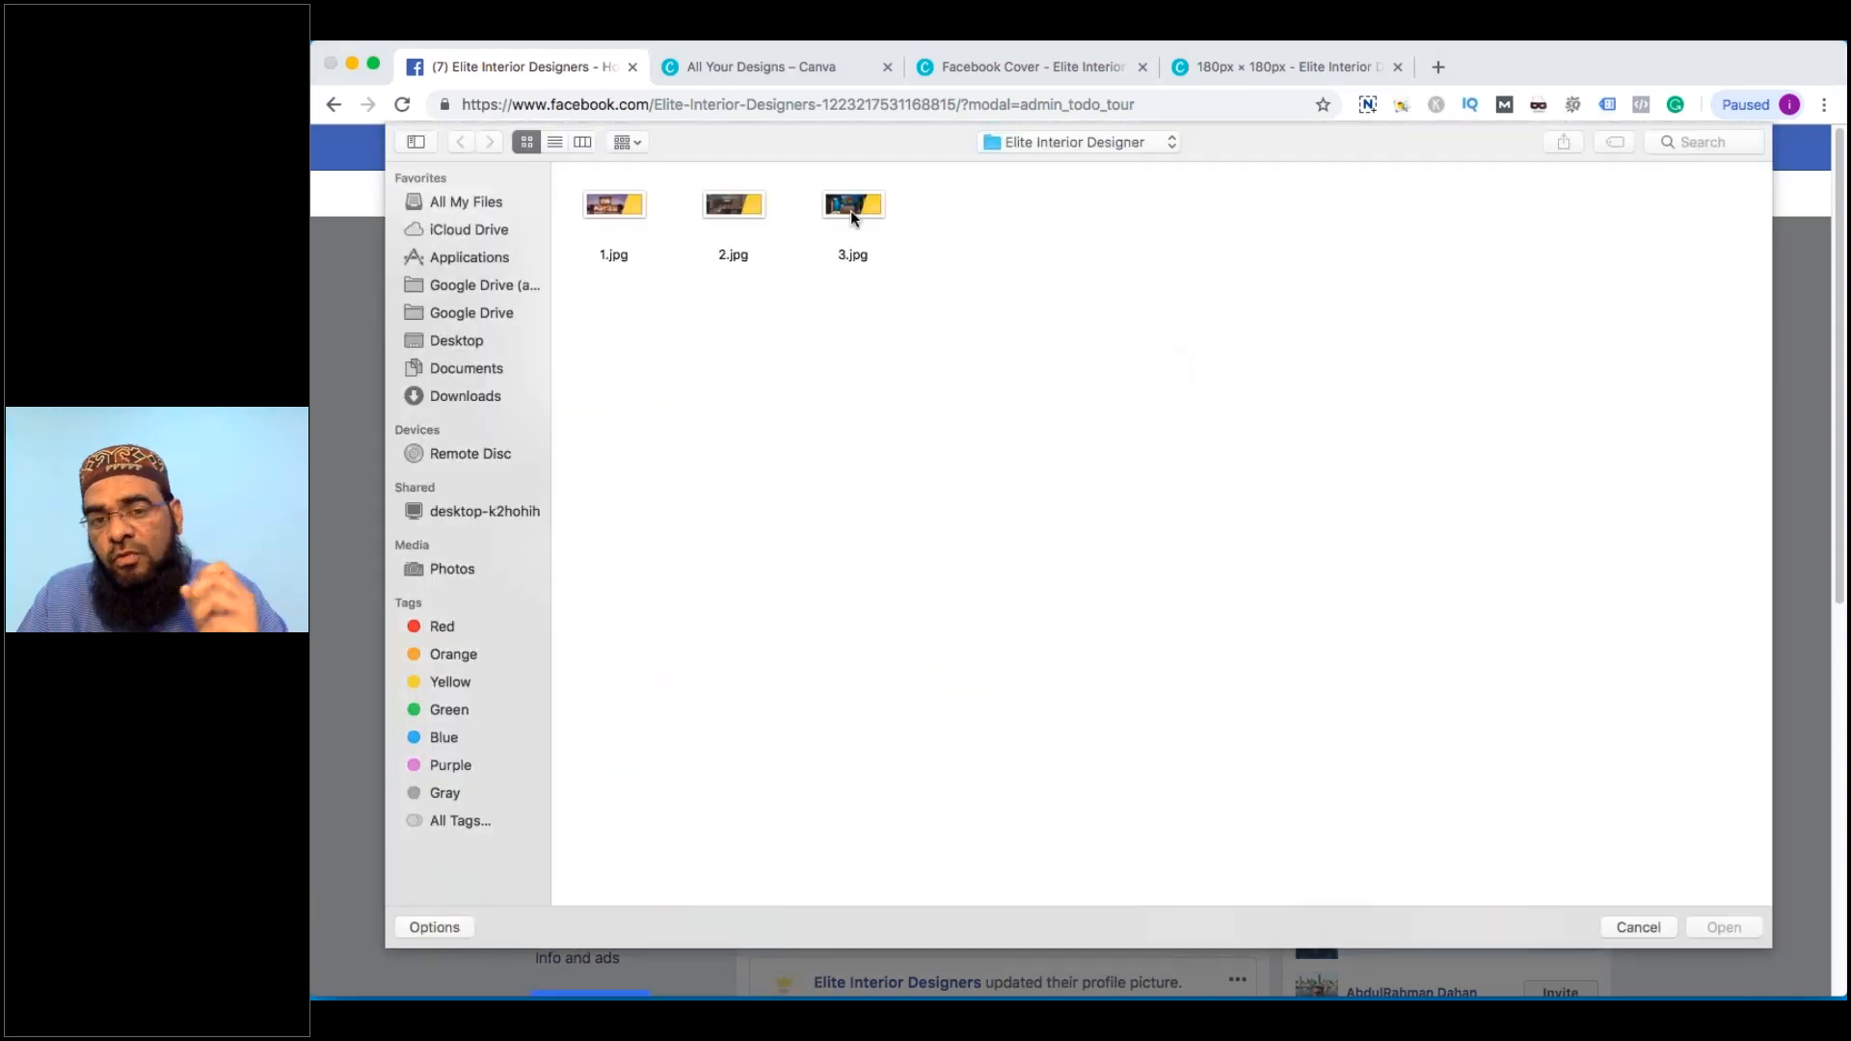
double_click(850, 210)
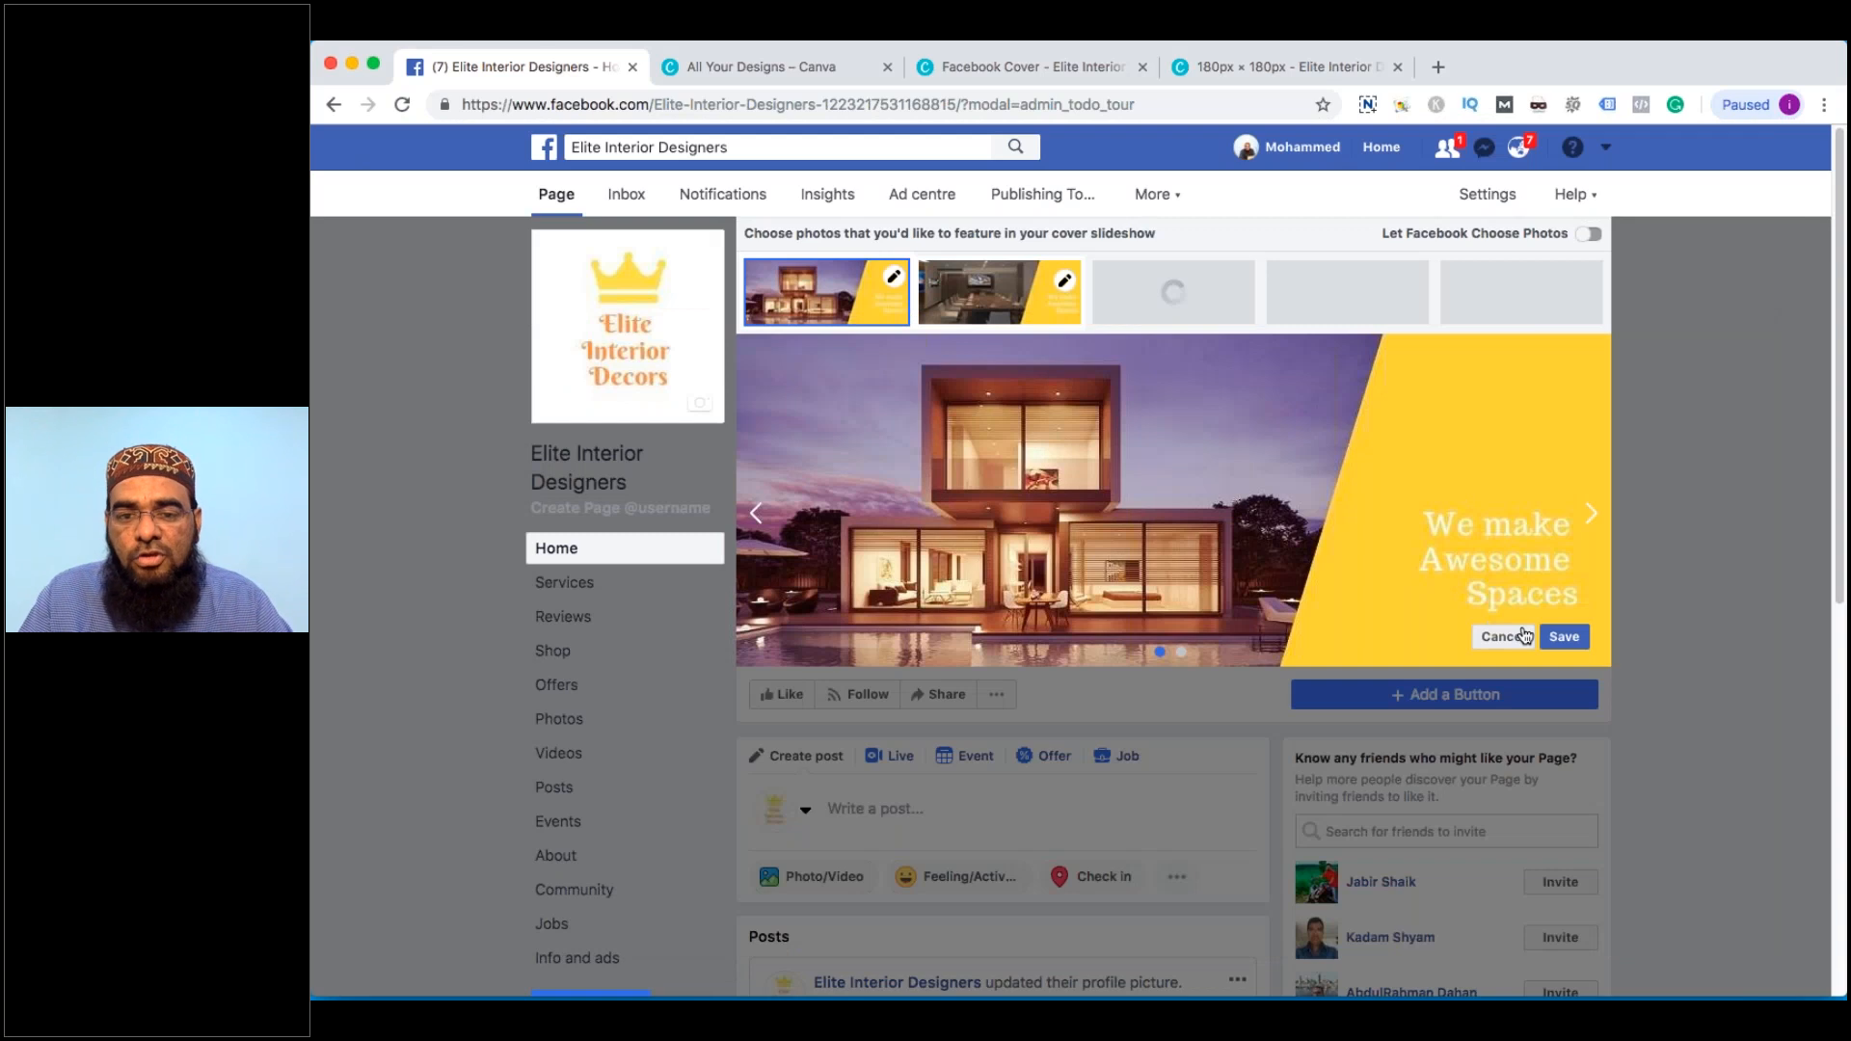
left_click(1586, 645)
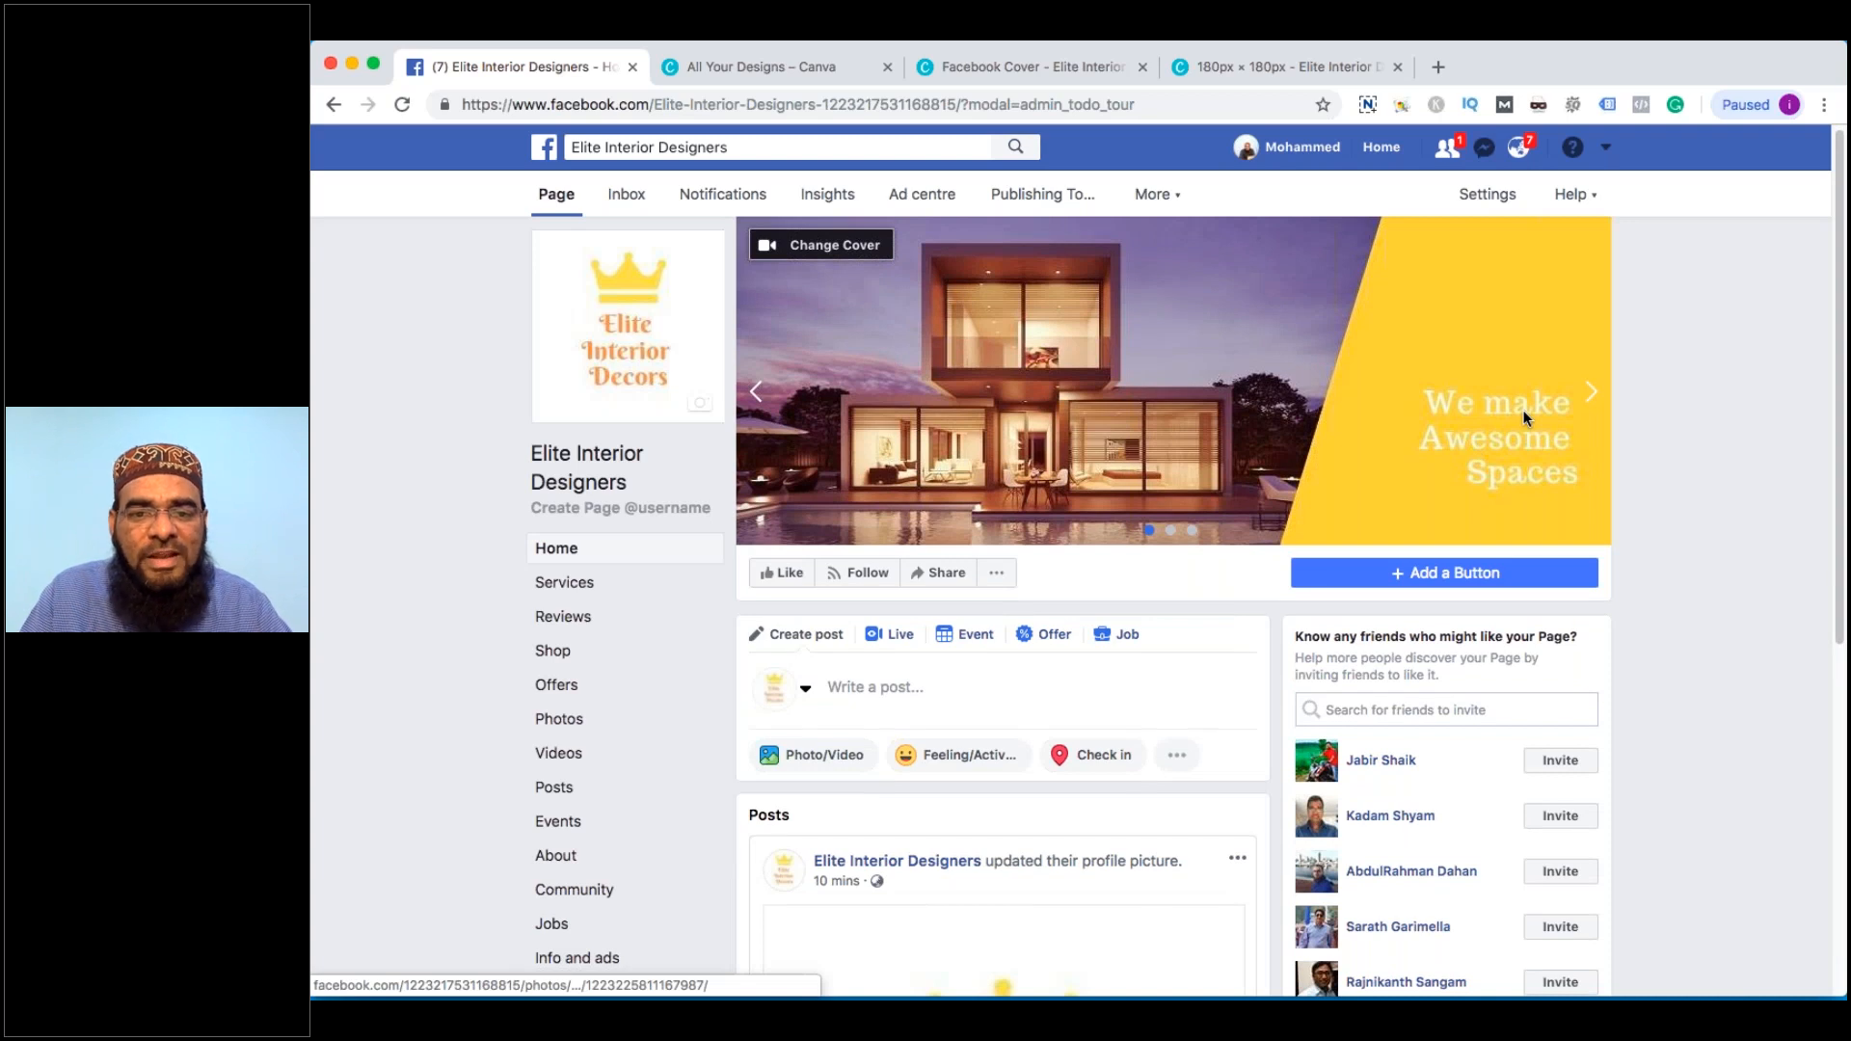
Preview the cover slideshow through the conference room and blue room slides
left_click(1590, 397)
left_click(1590, 397)
left_click(1590, 397)
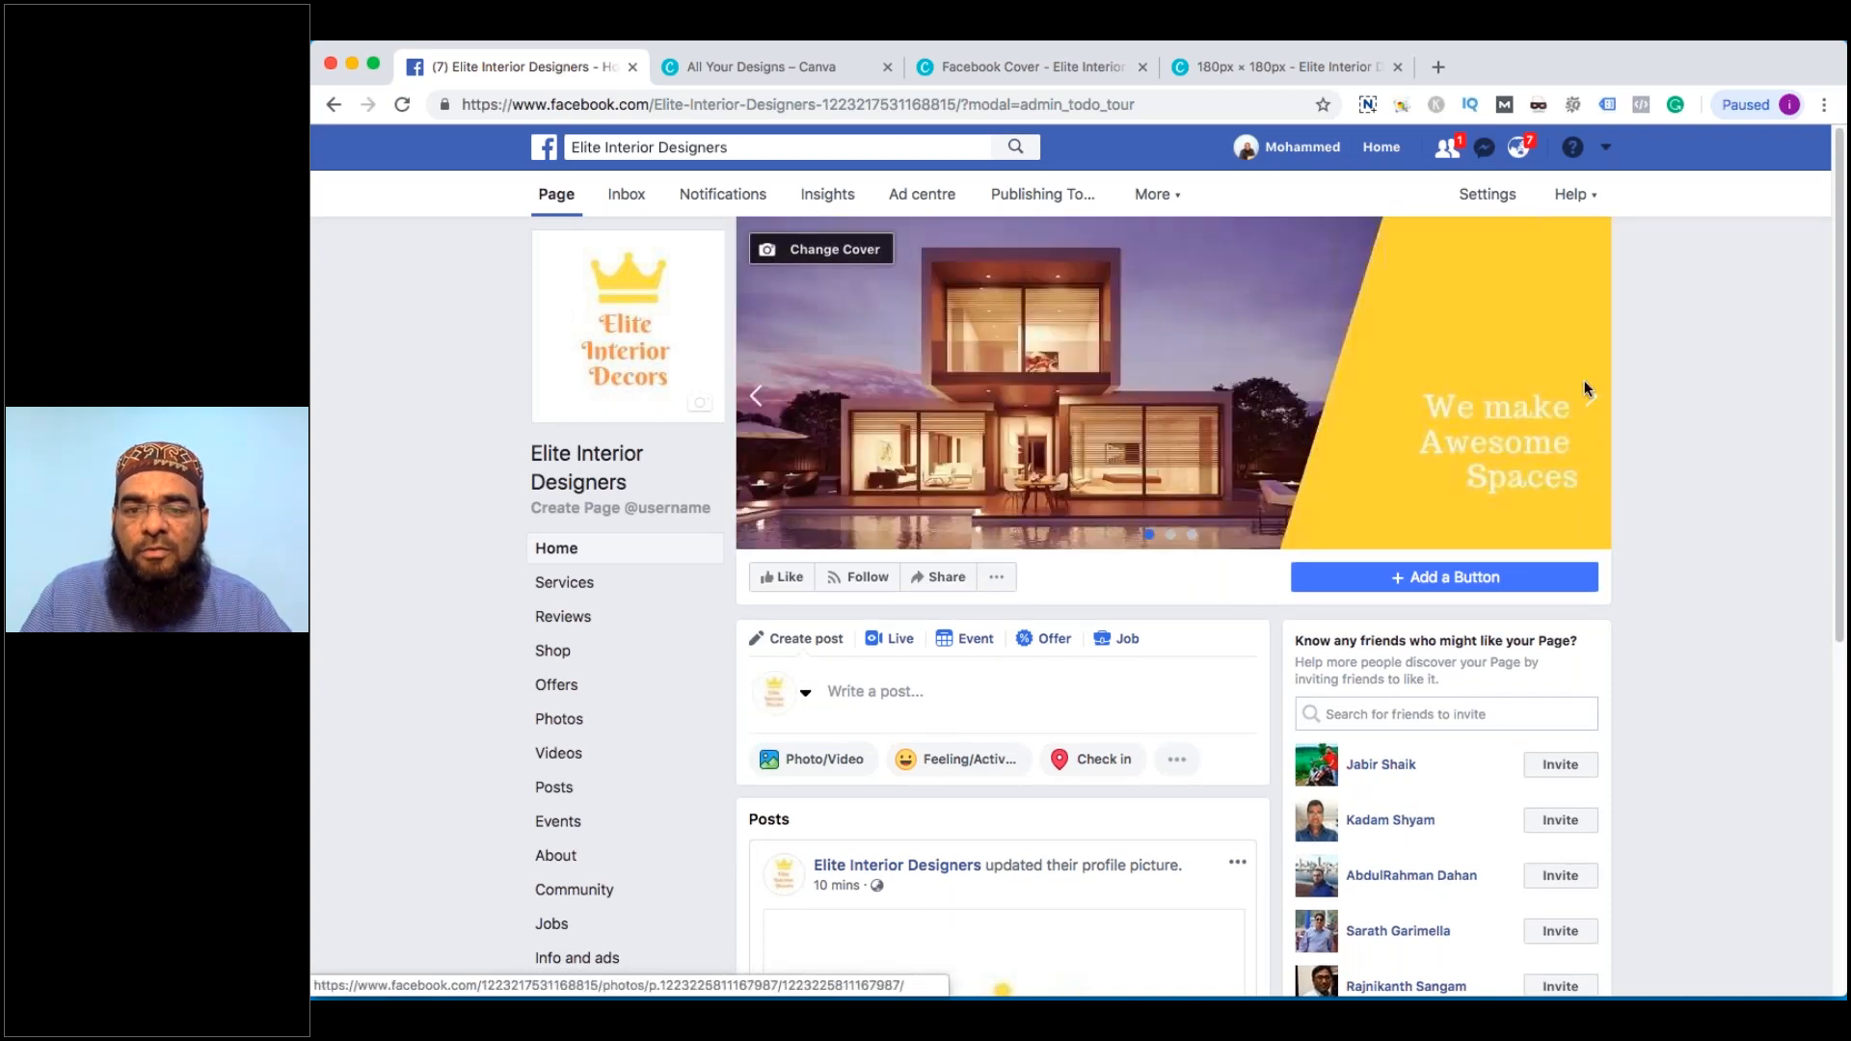
left_click(1588, 393)
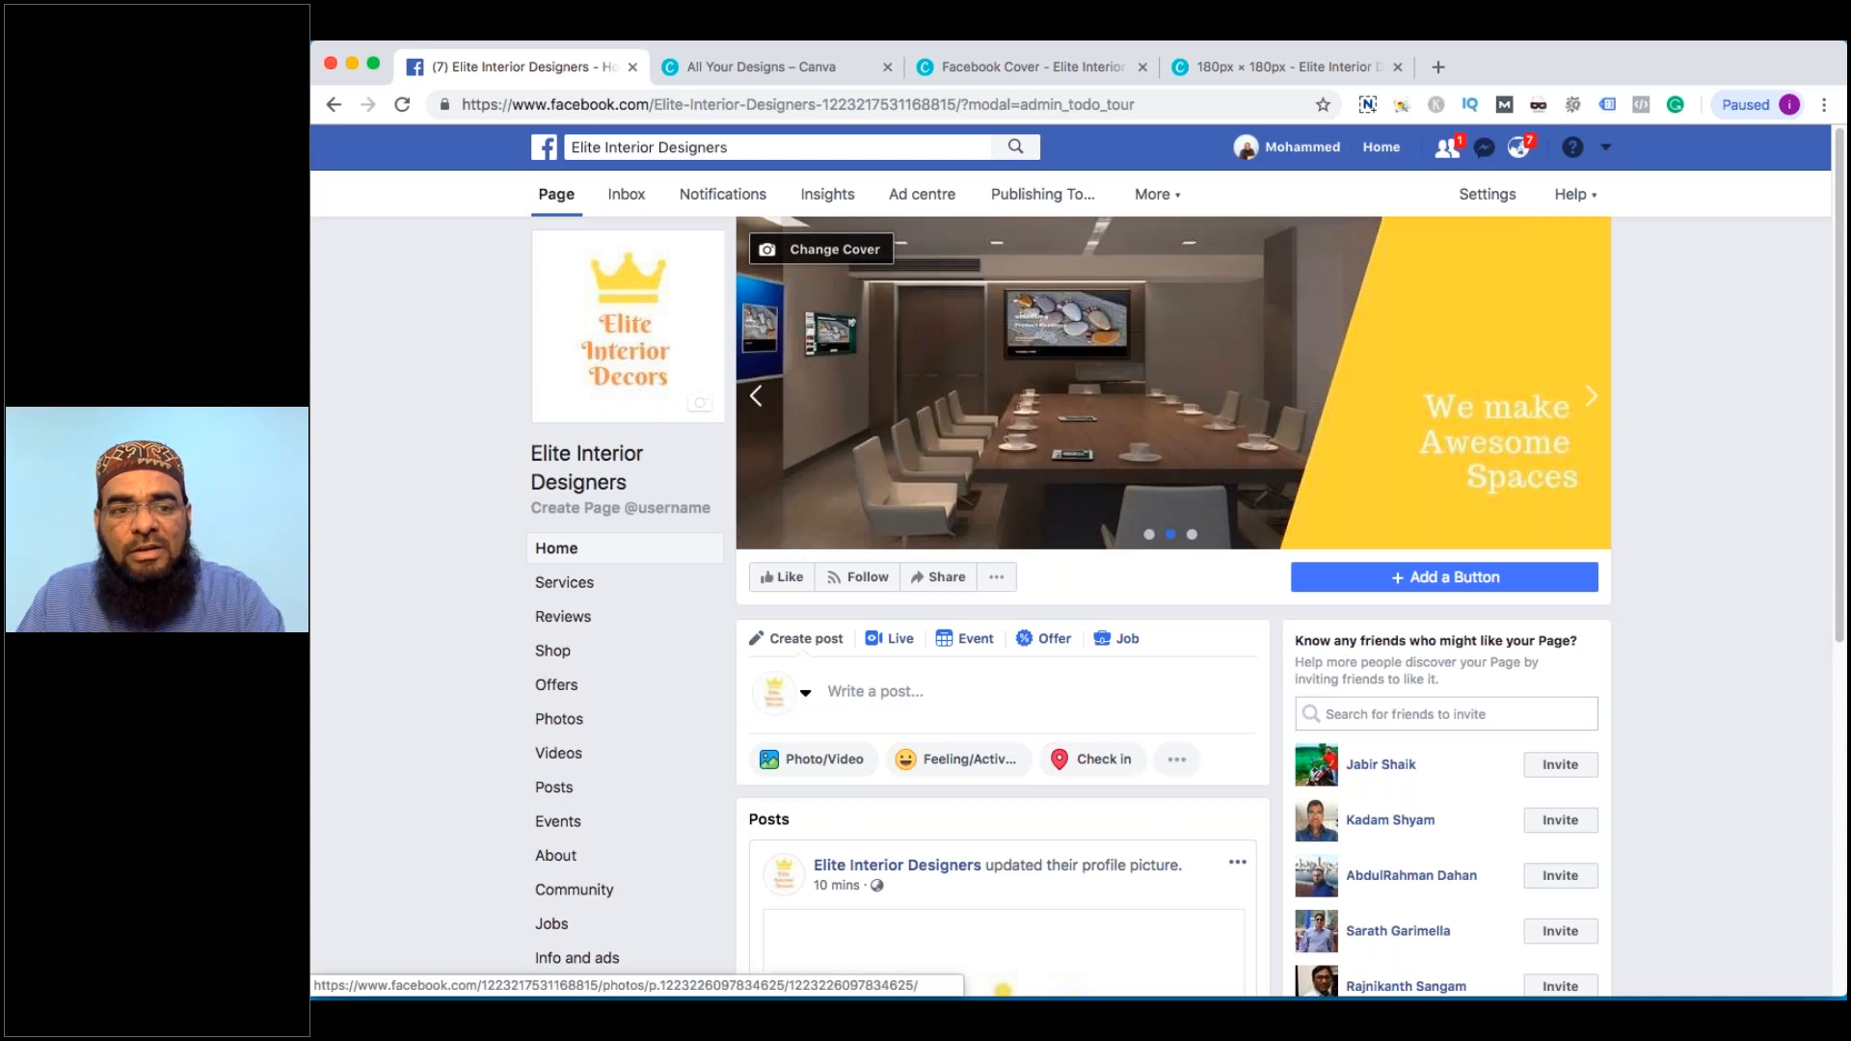
left_click(1596, 400)
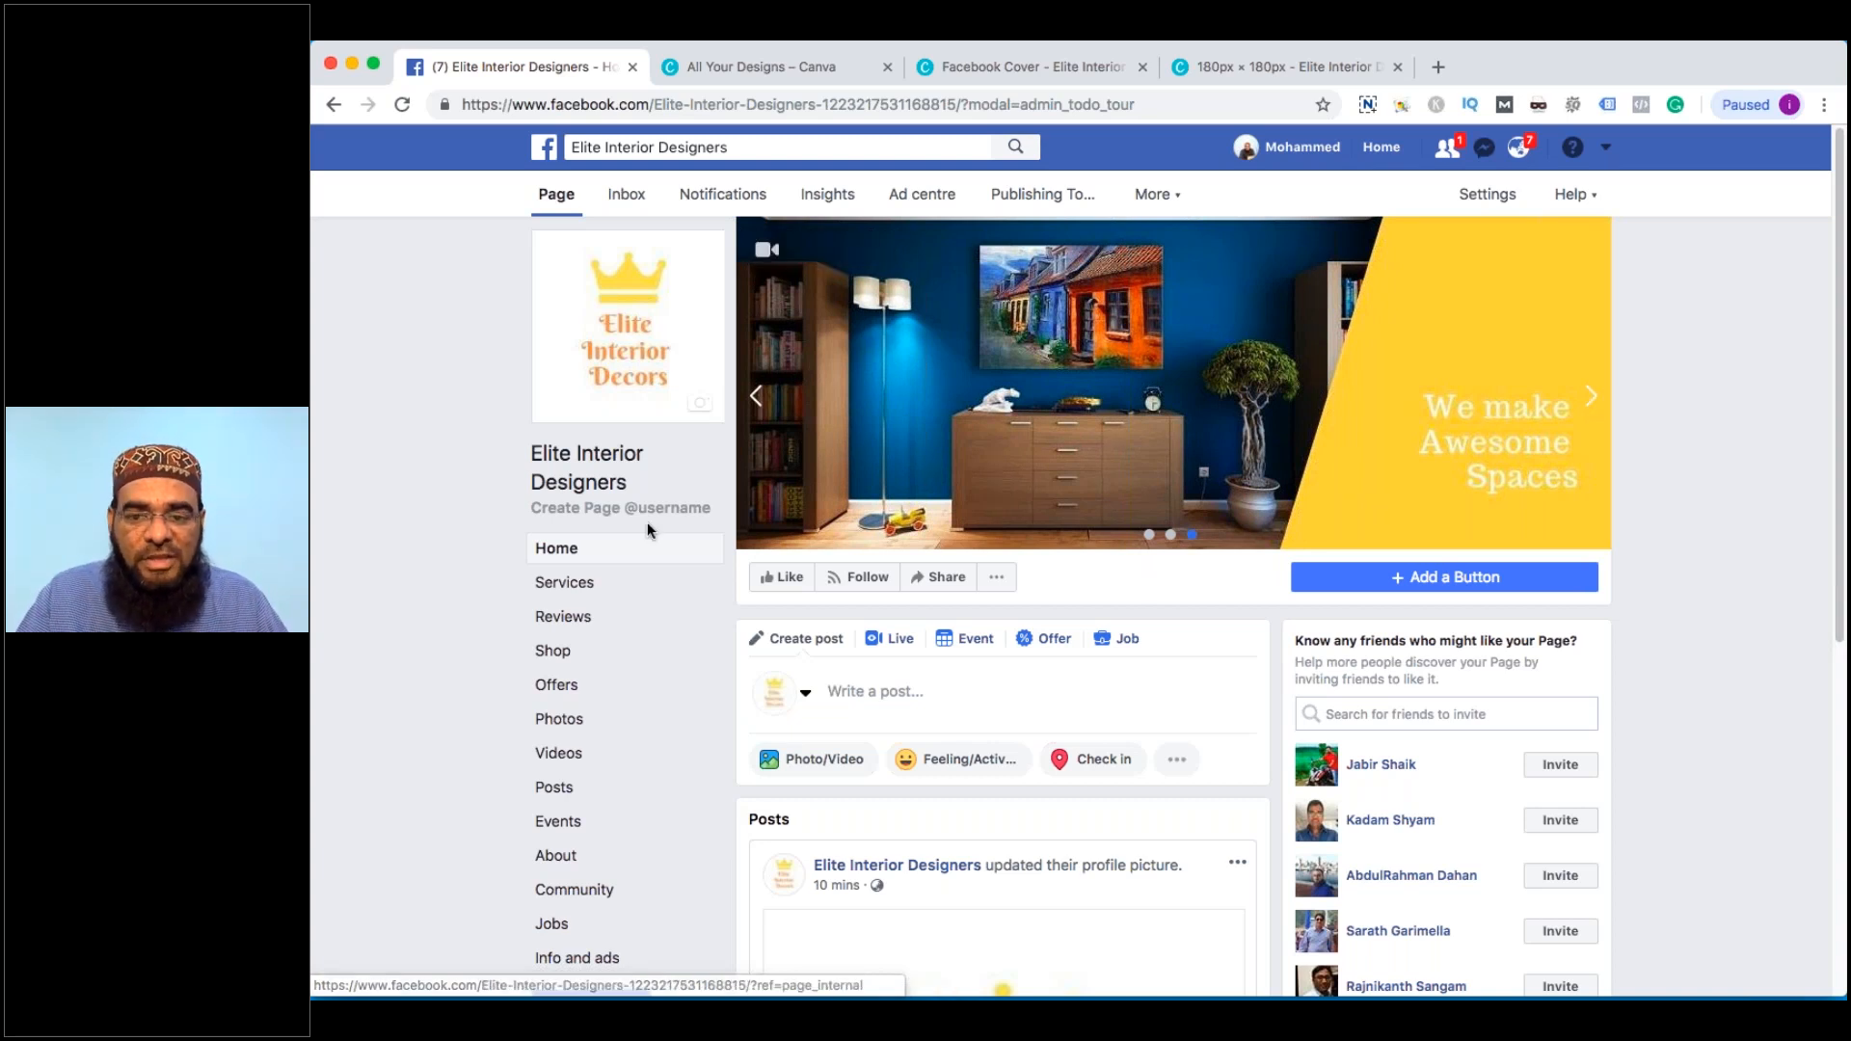
left_click(1415, 581)
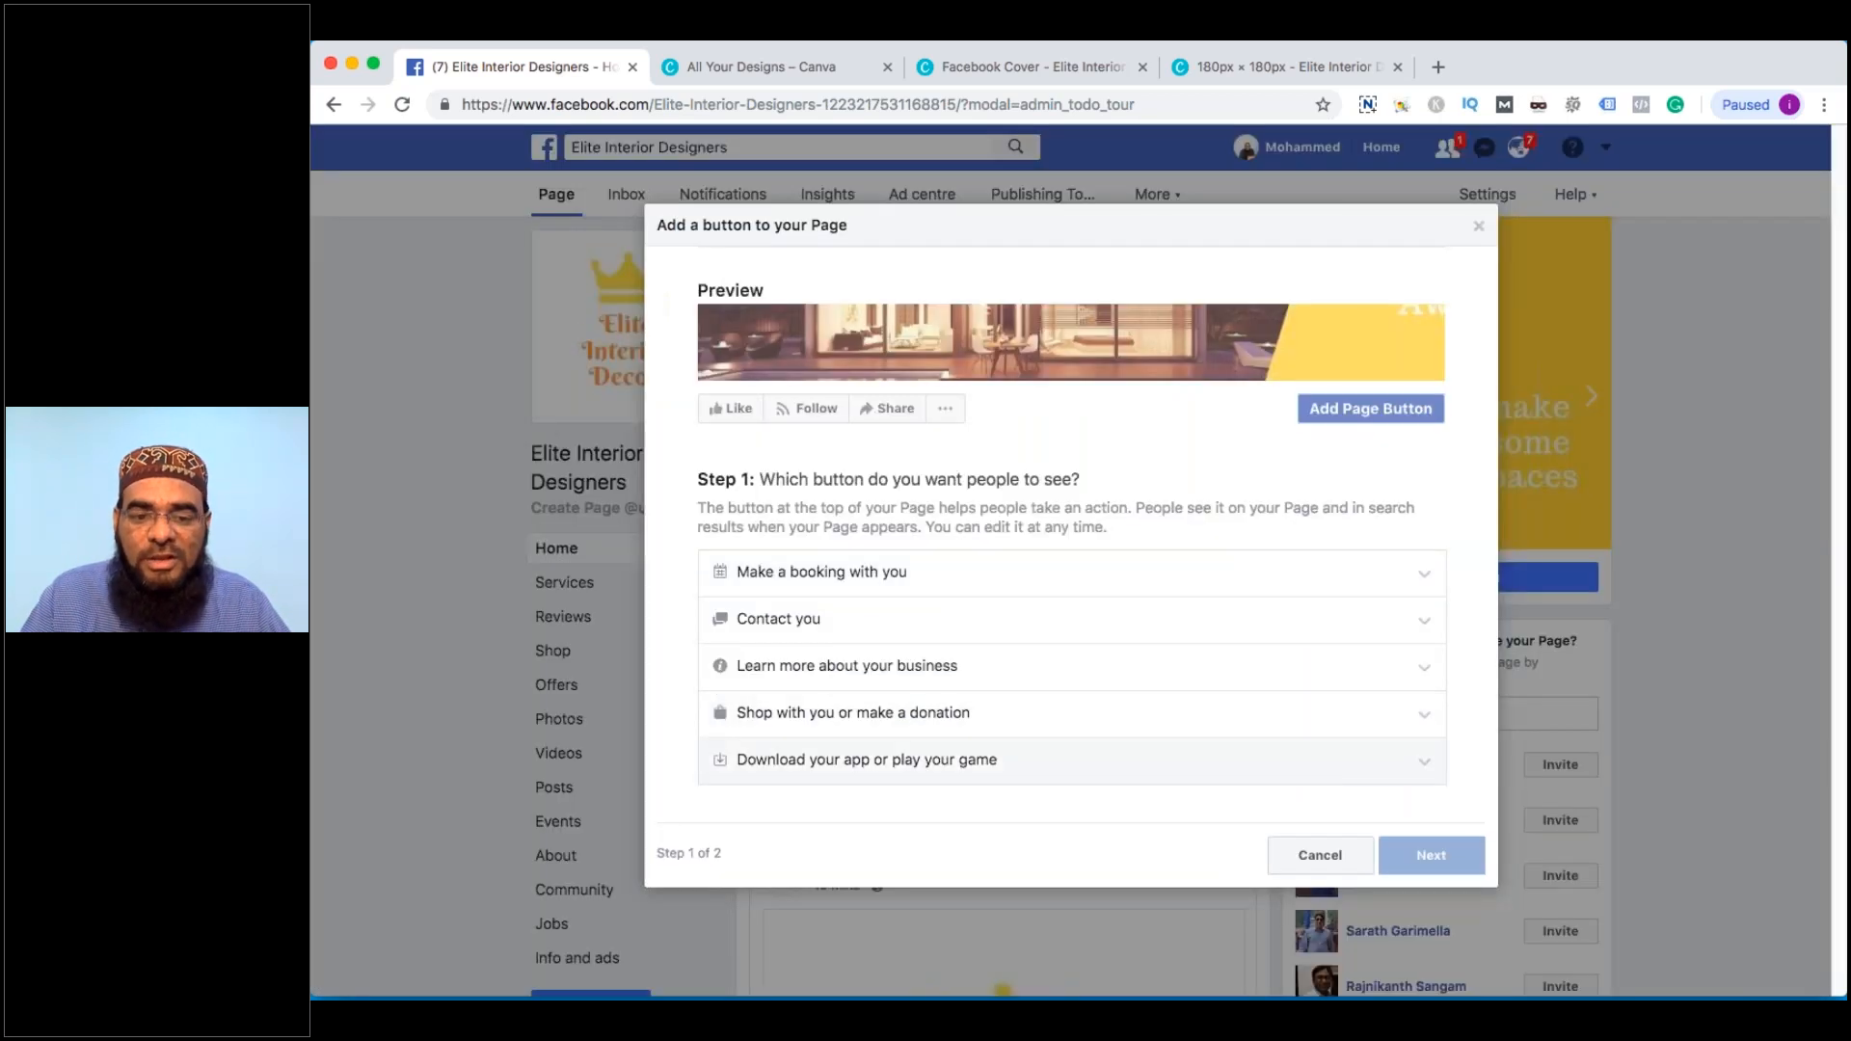
Choose Call Now from the Contact you button options and continue to the next step
left_click(818, 672)
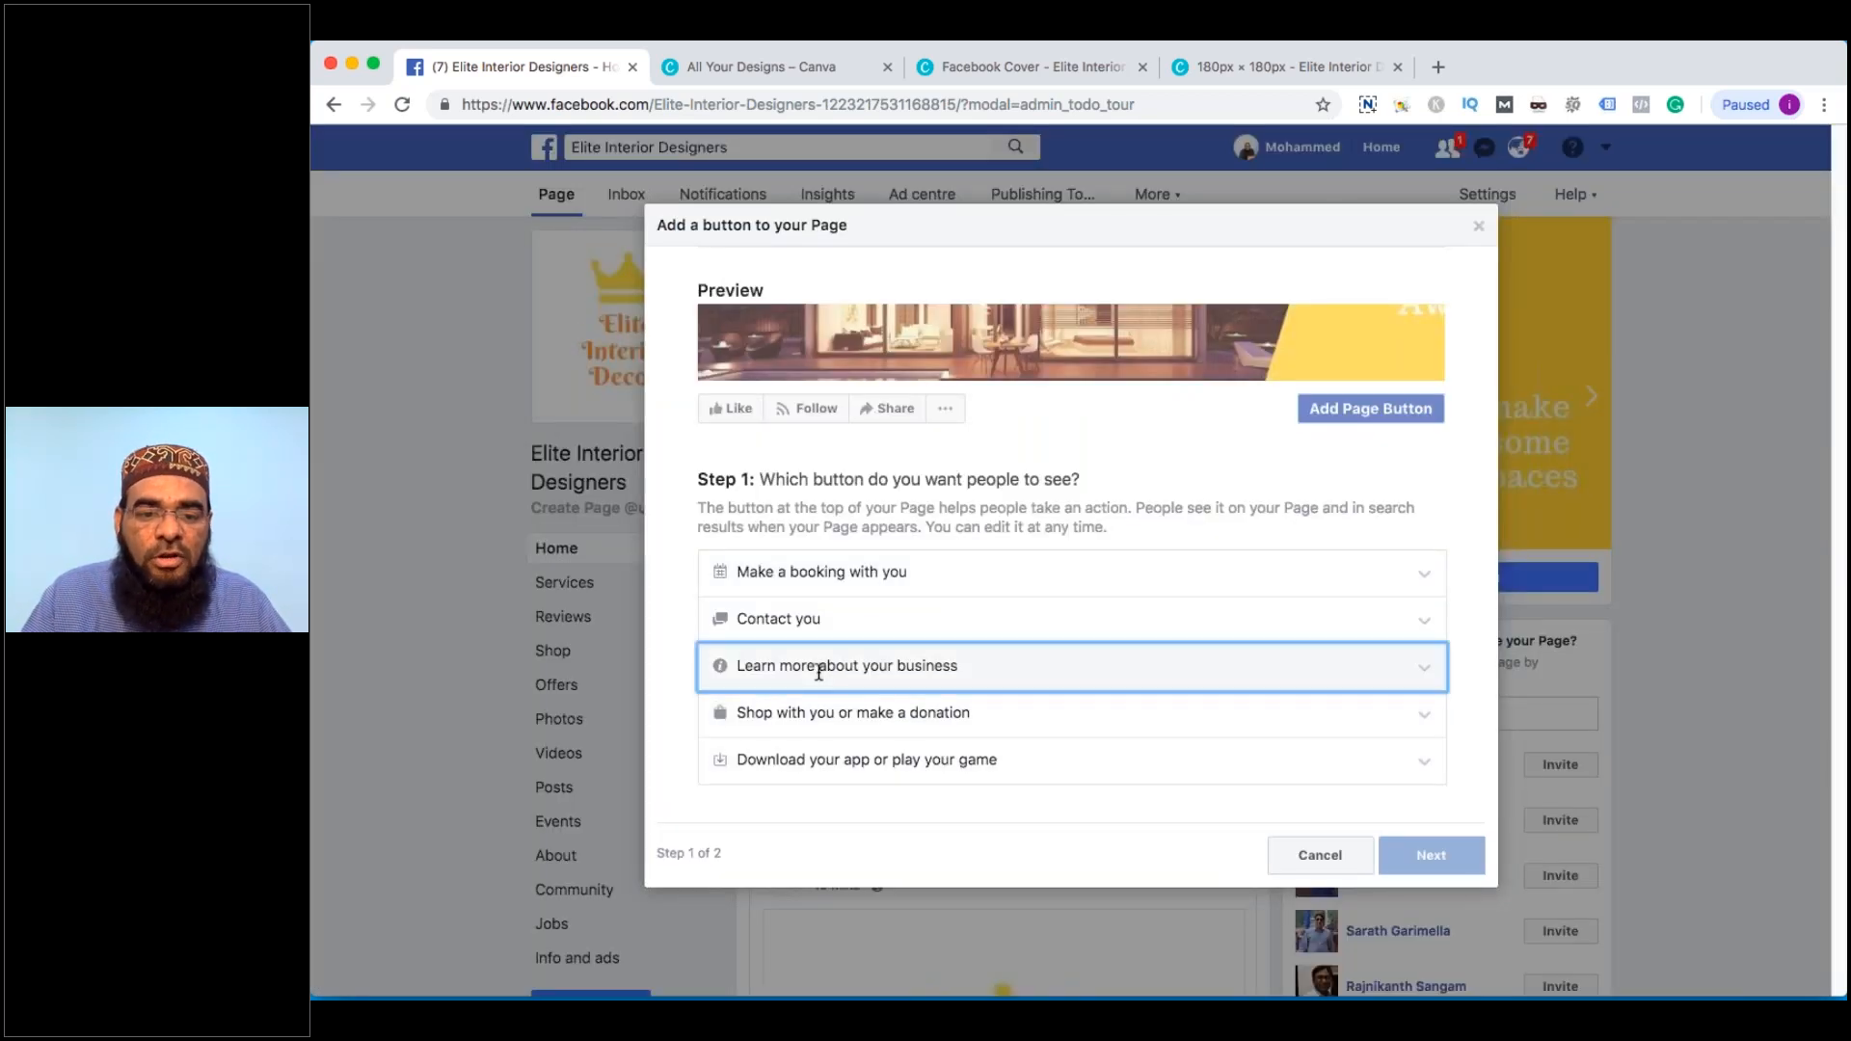
left_click(849, 615)
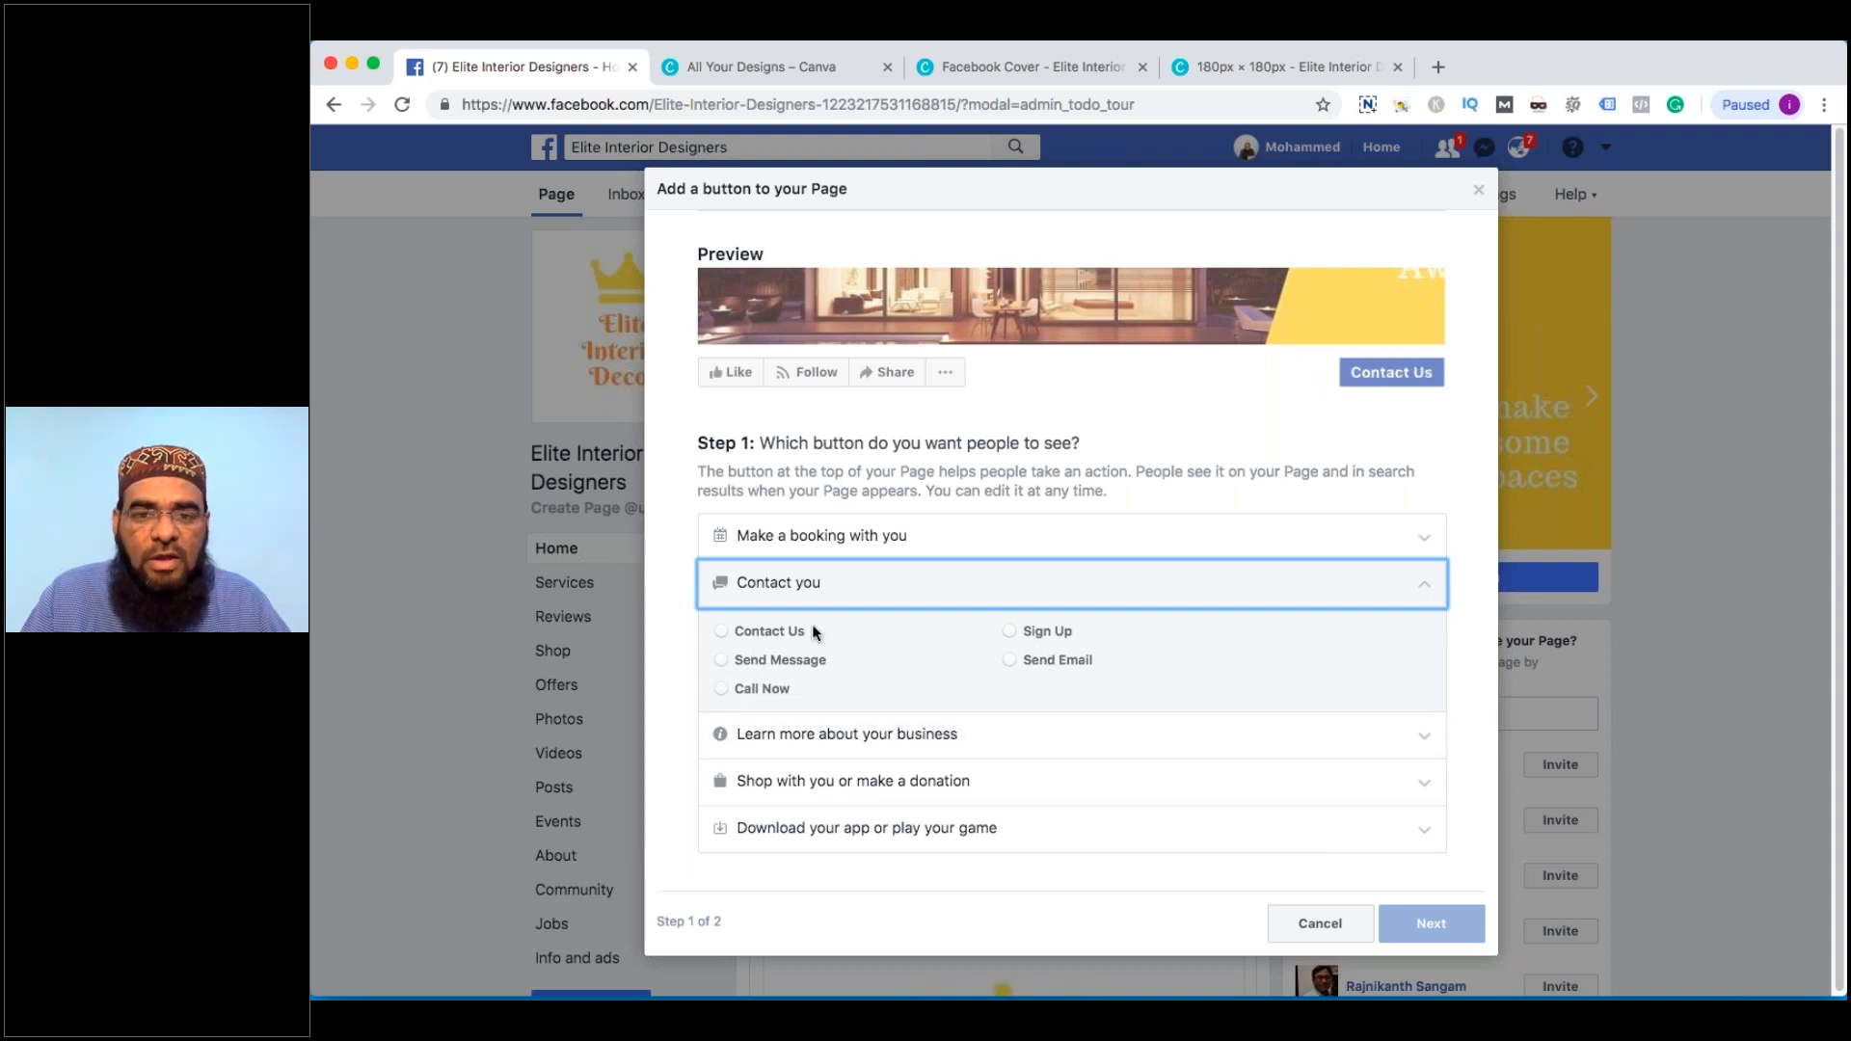
left_click(721, 662)
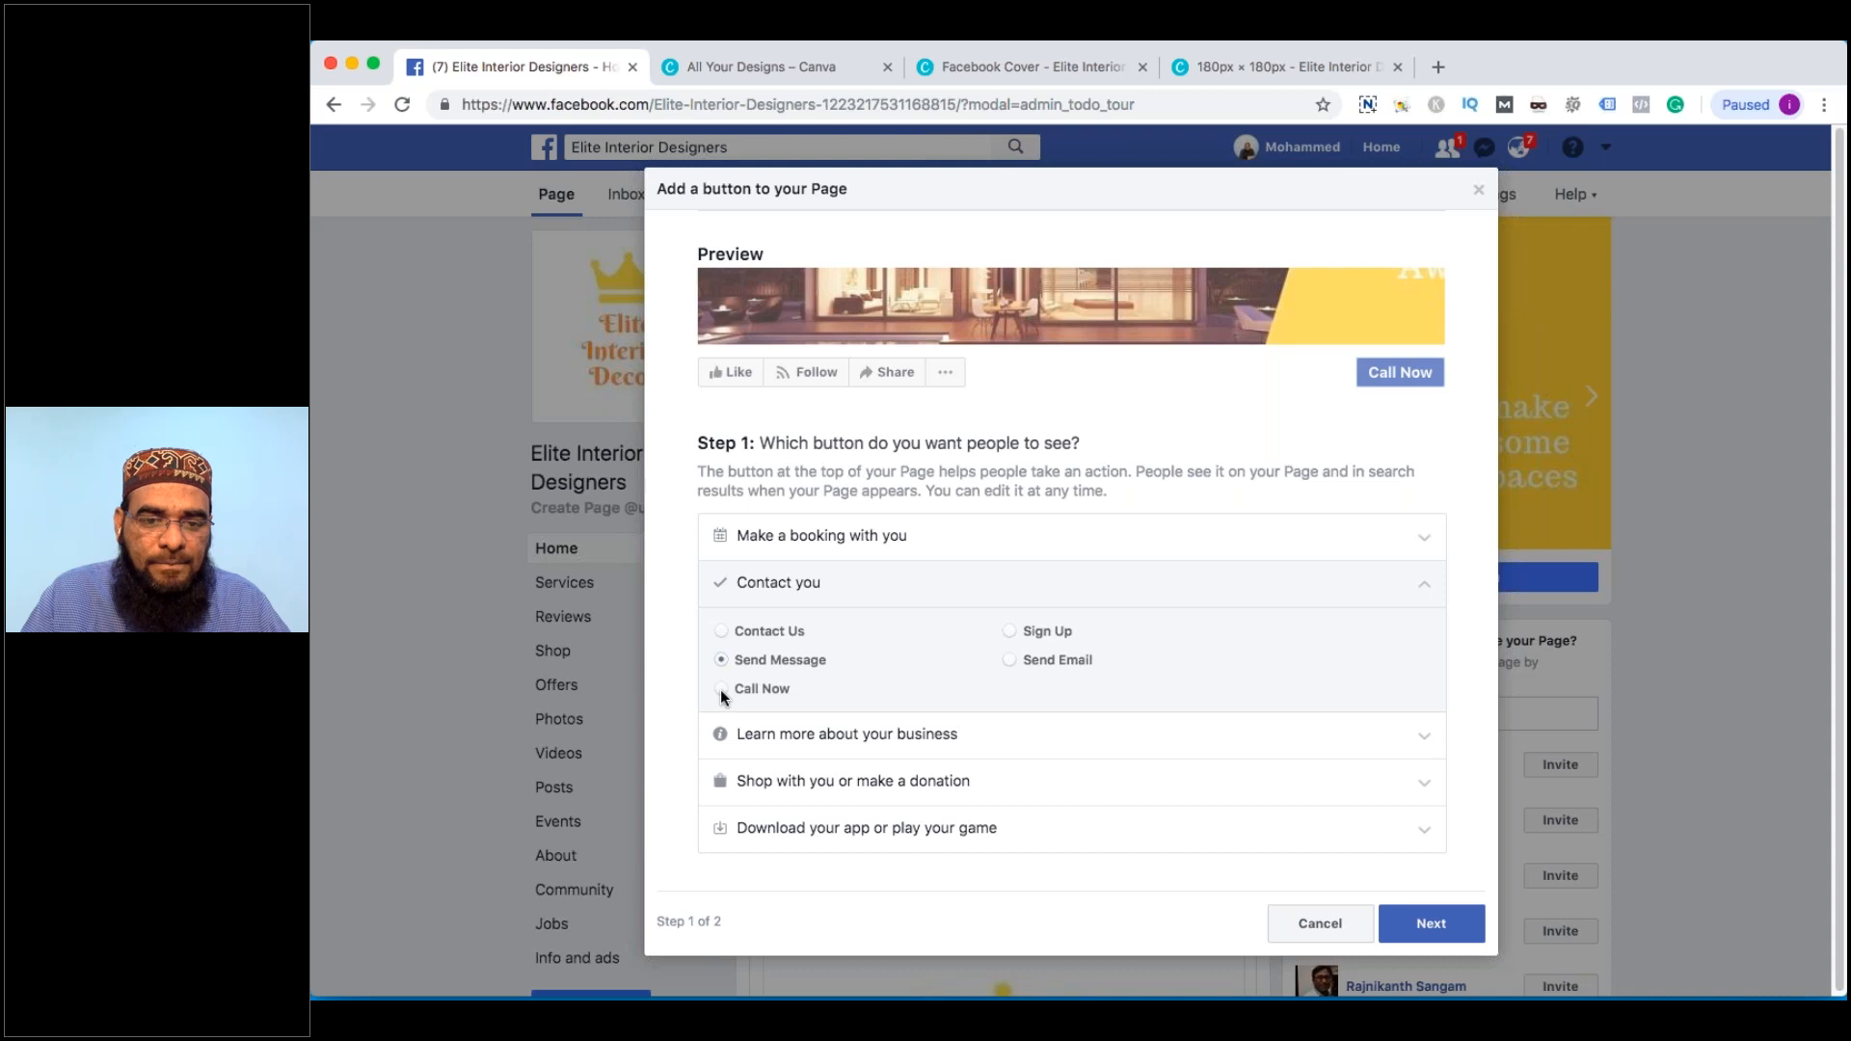
left_click(721, 689)
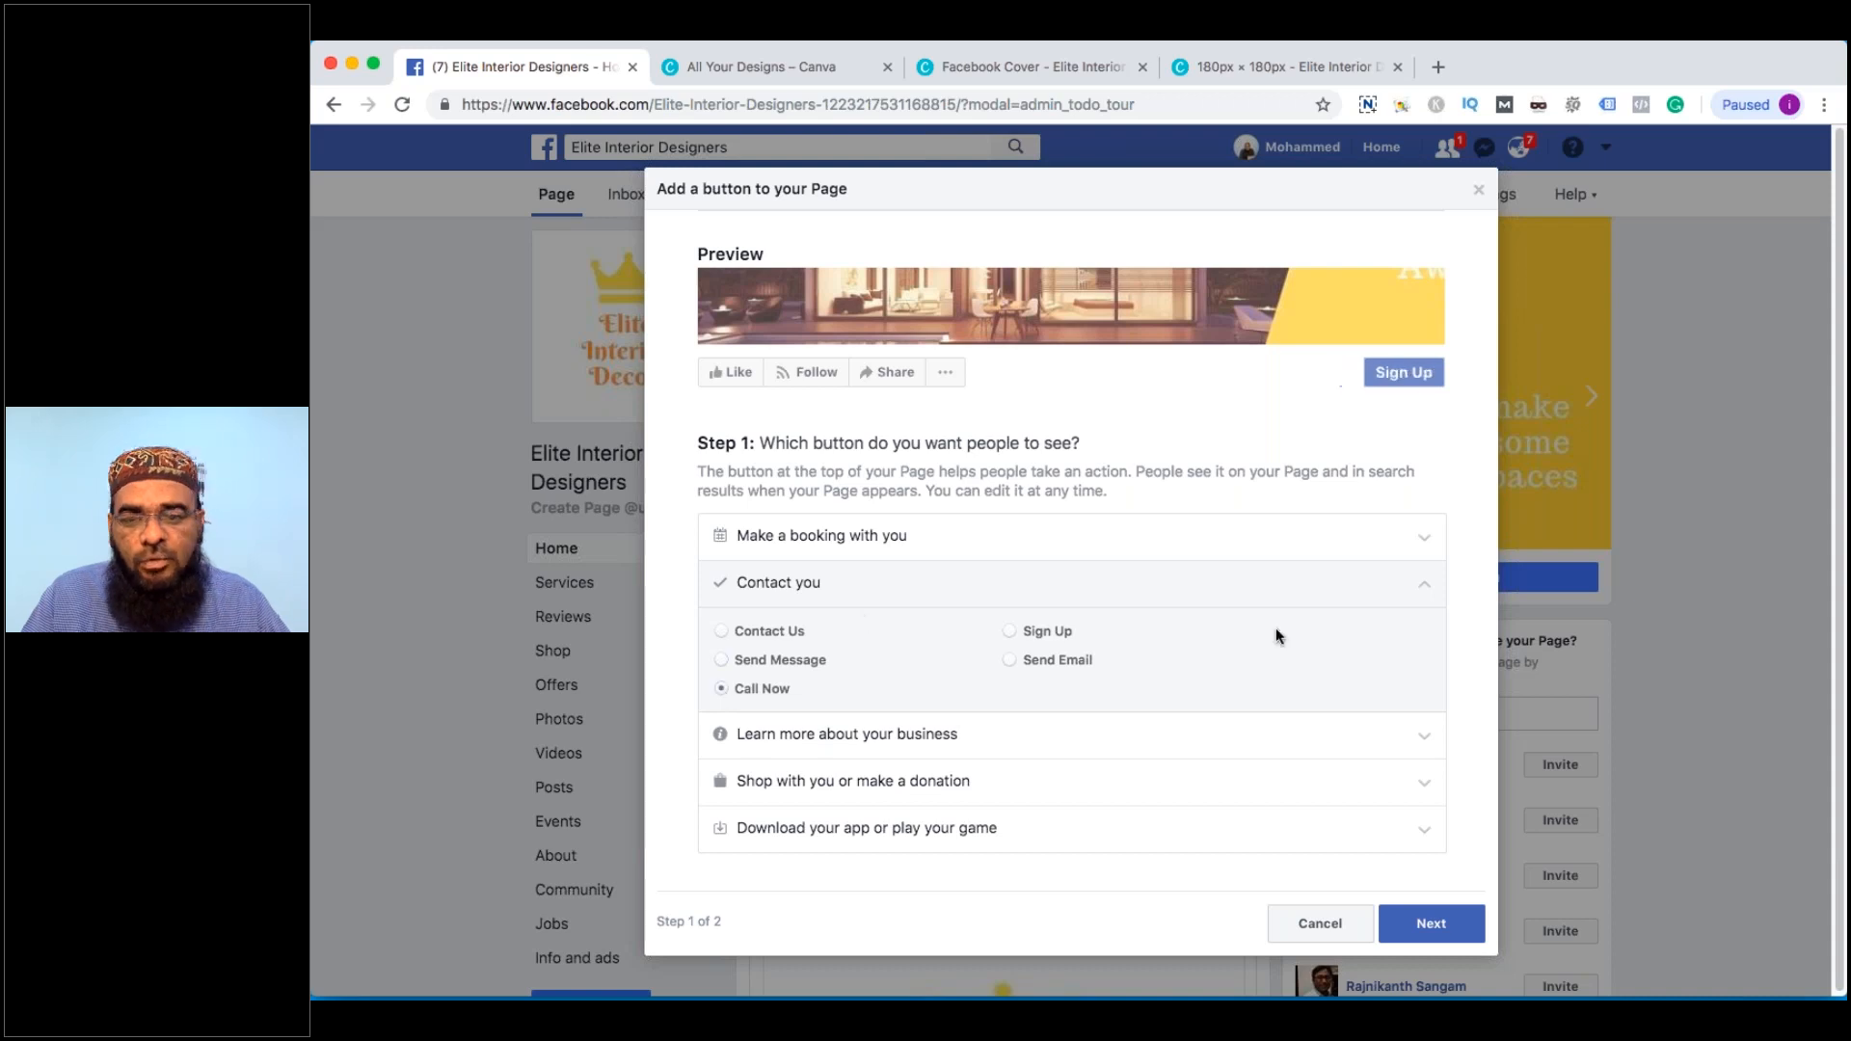
left_click(1431, 927)
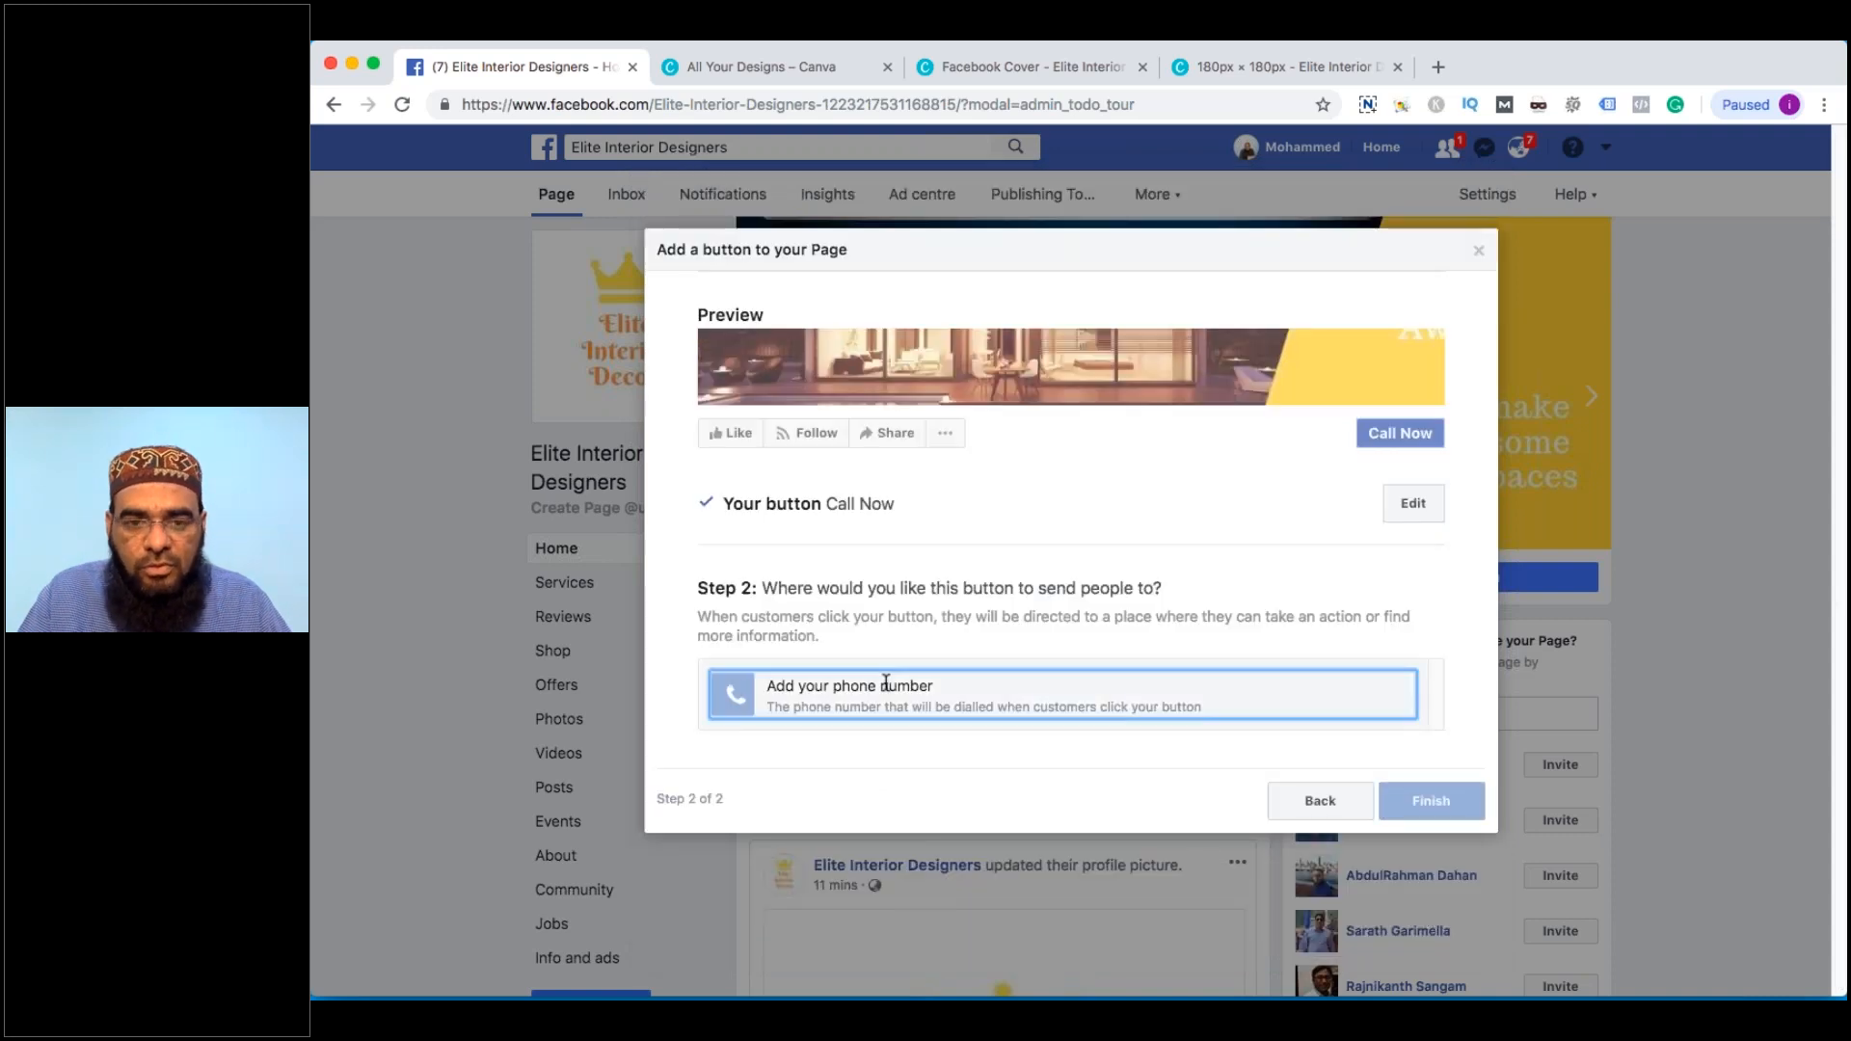
Enter the business phone number with India +91 country code, save it, and finish the button
left_click(886, 681)
left_click(814, 399)
type("ind")
left_click(872, 479)
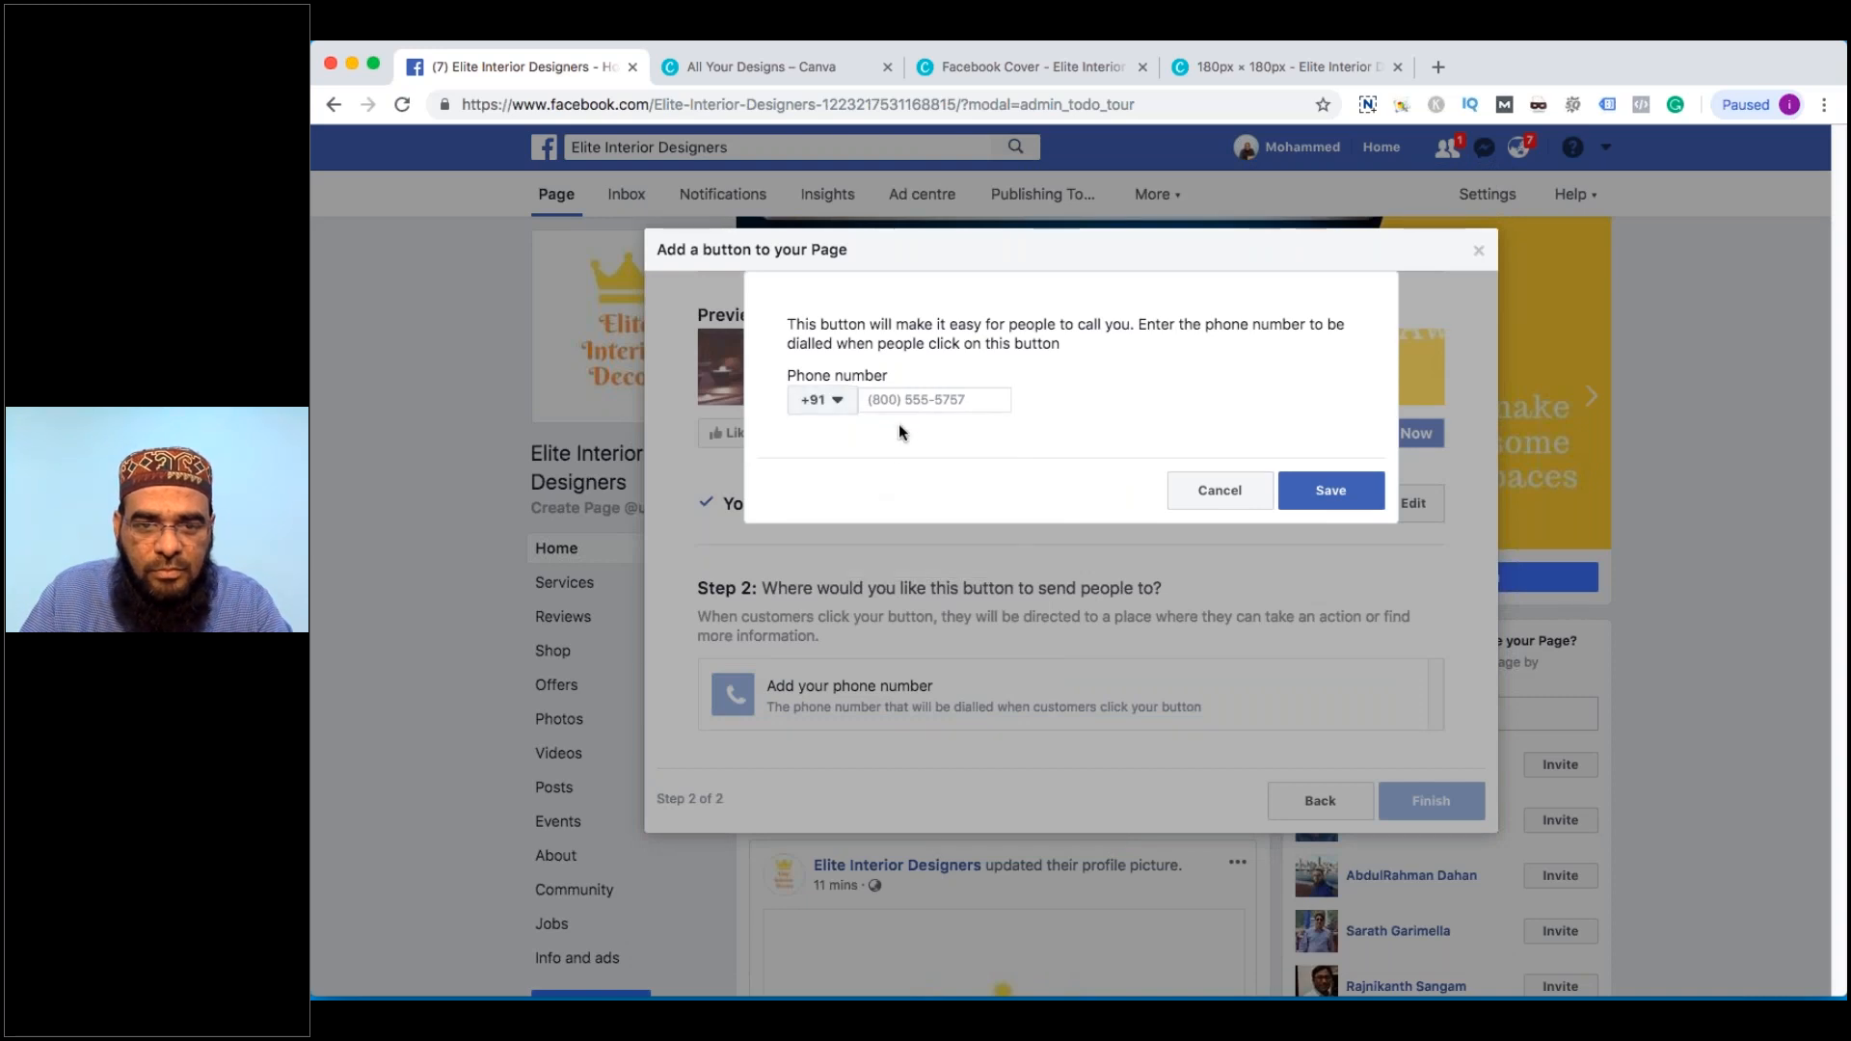
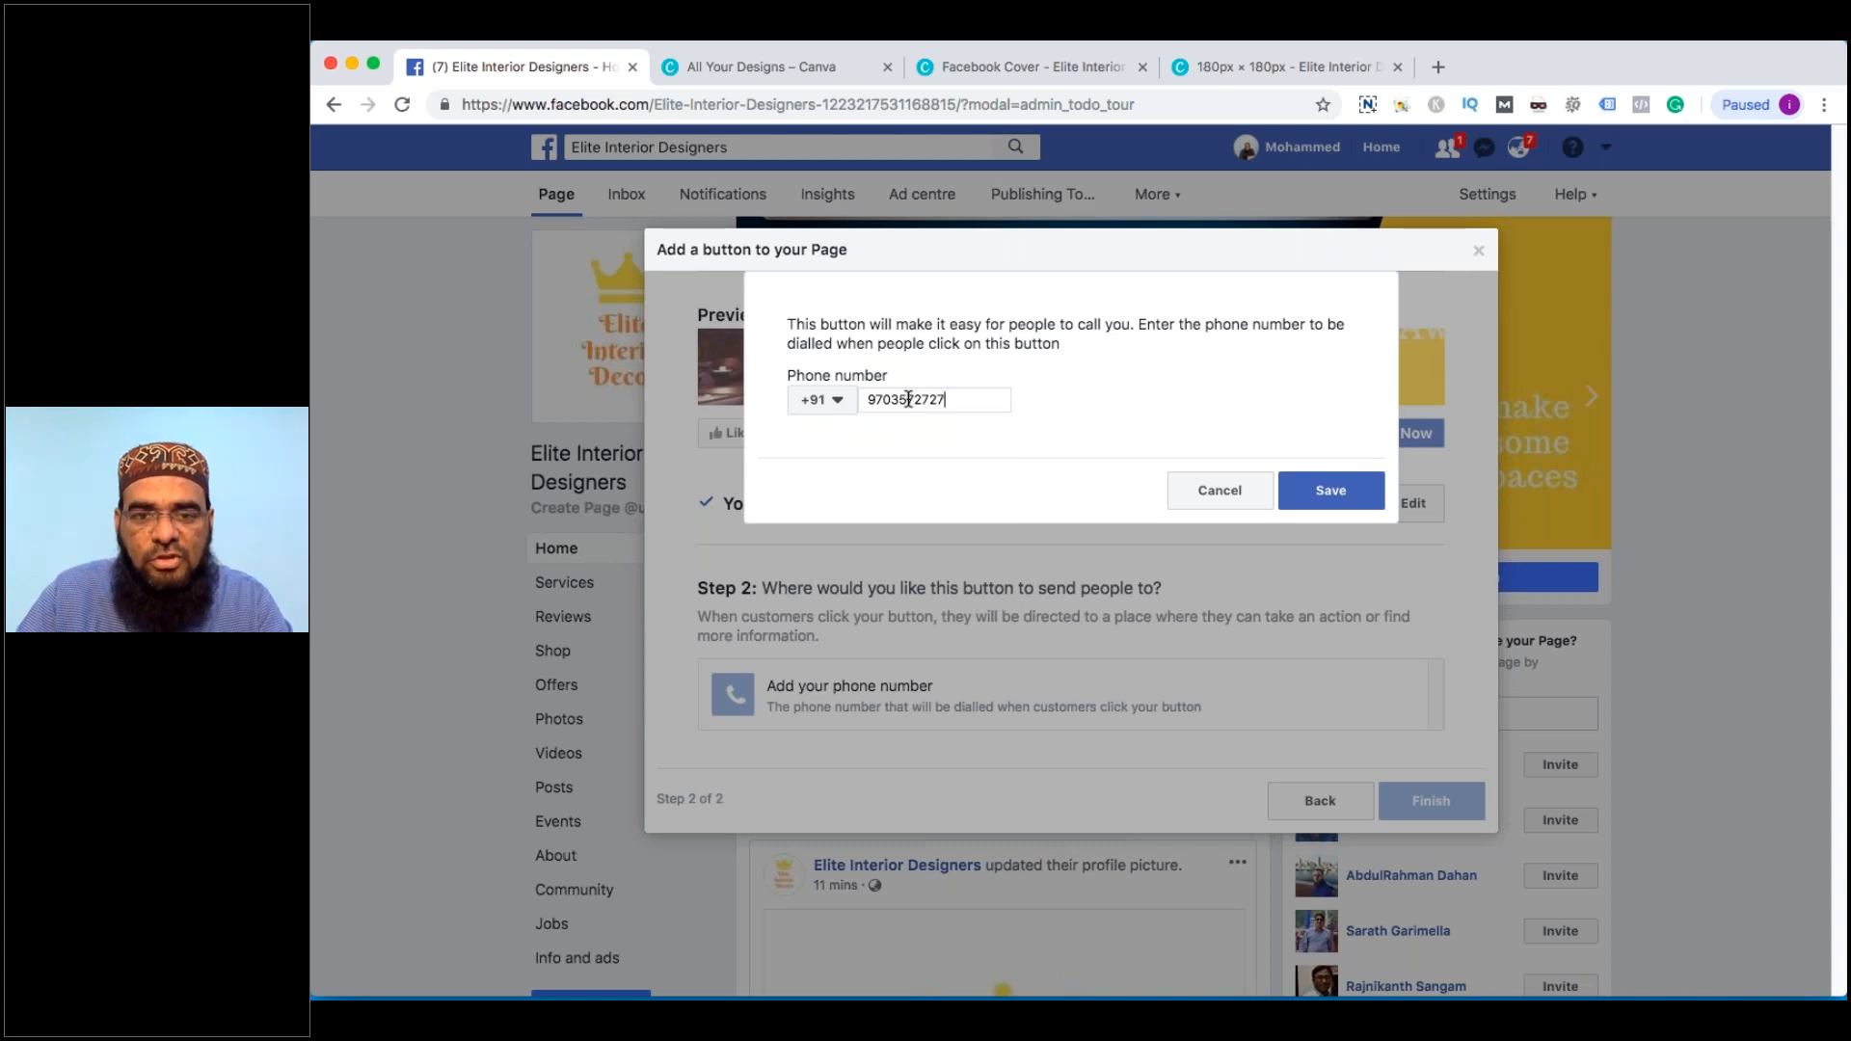
left_click(1324, 491)
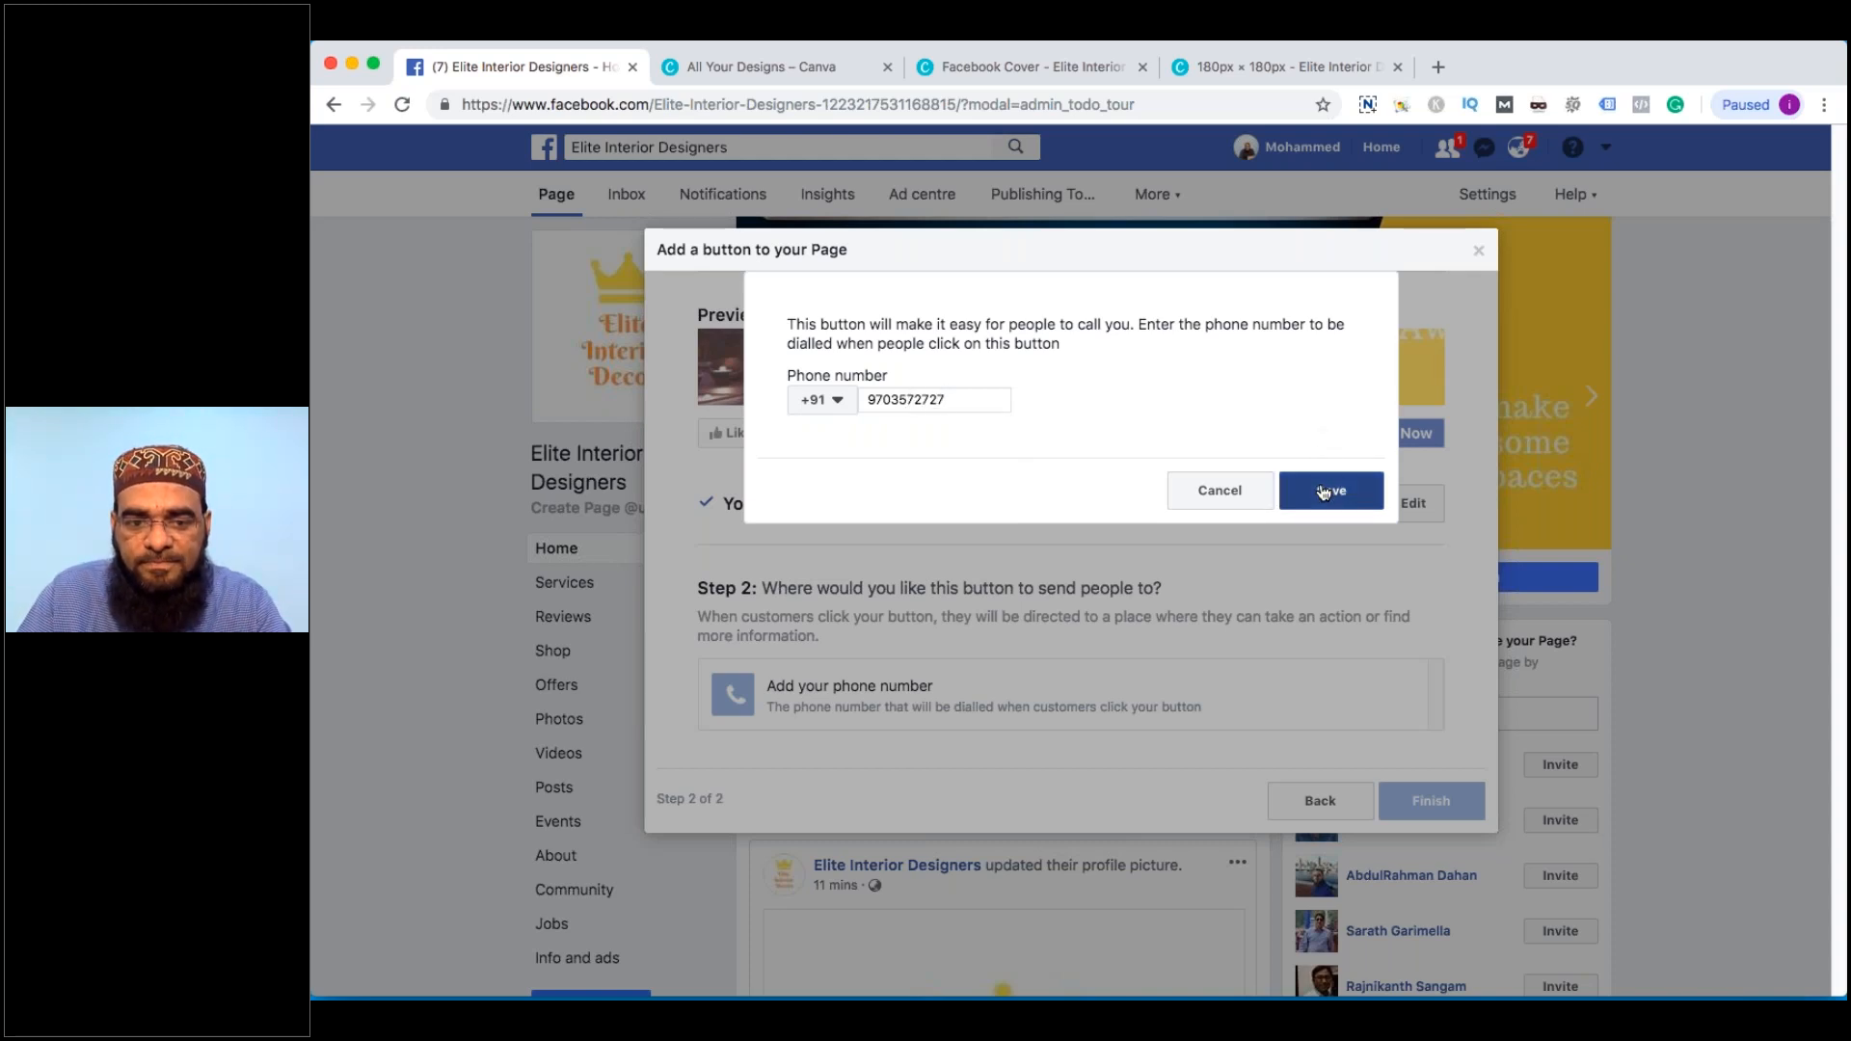
left_click(1425, 724)
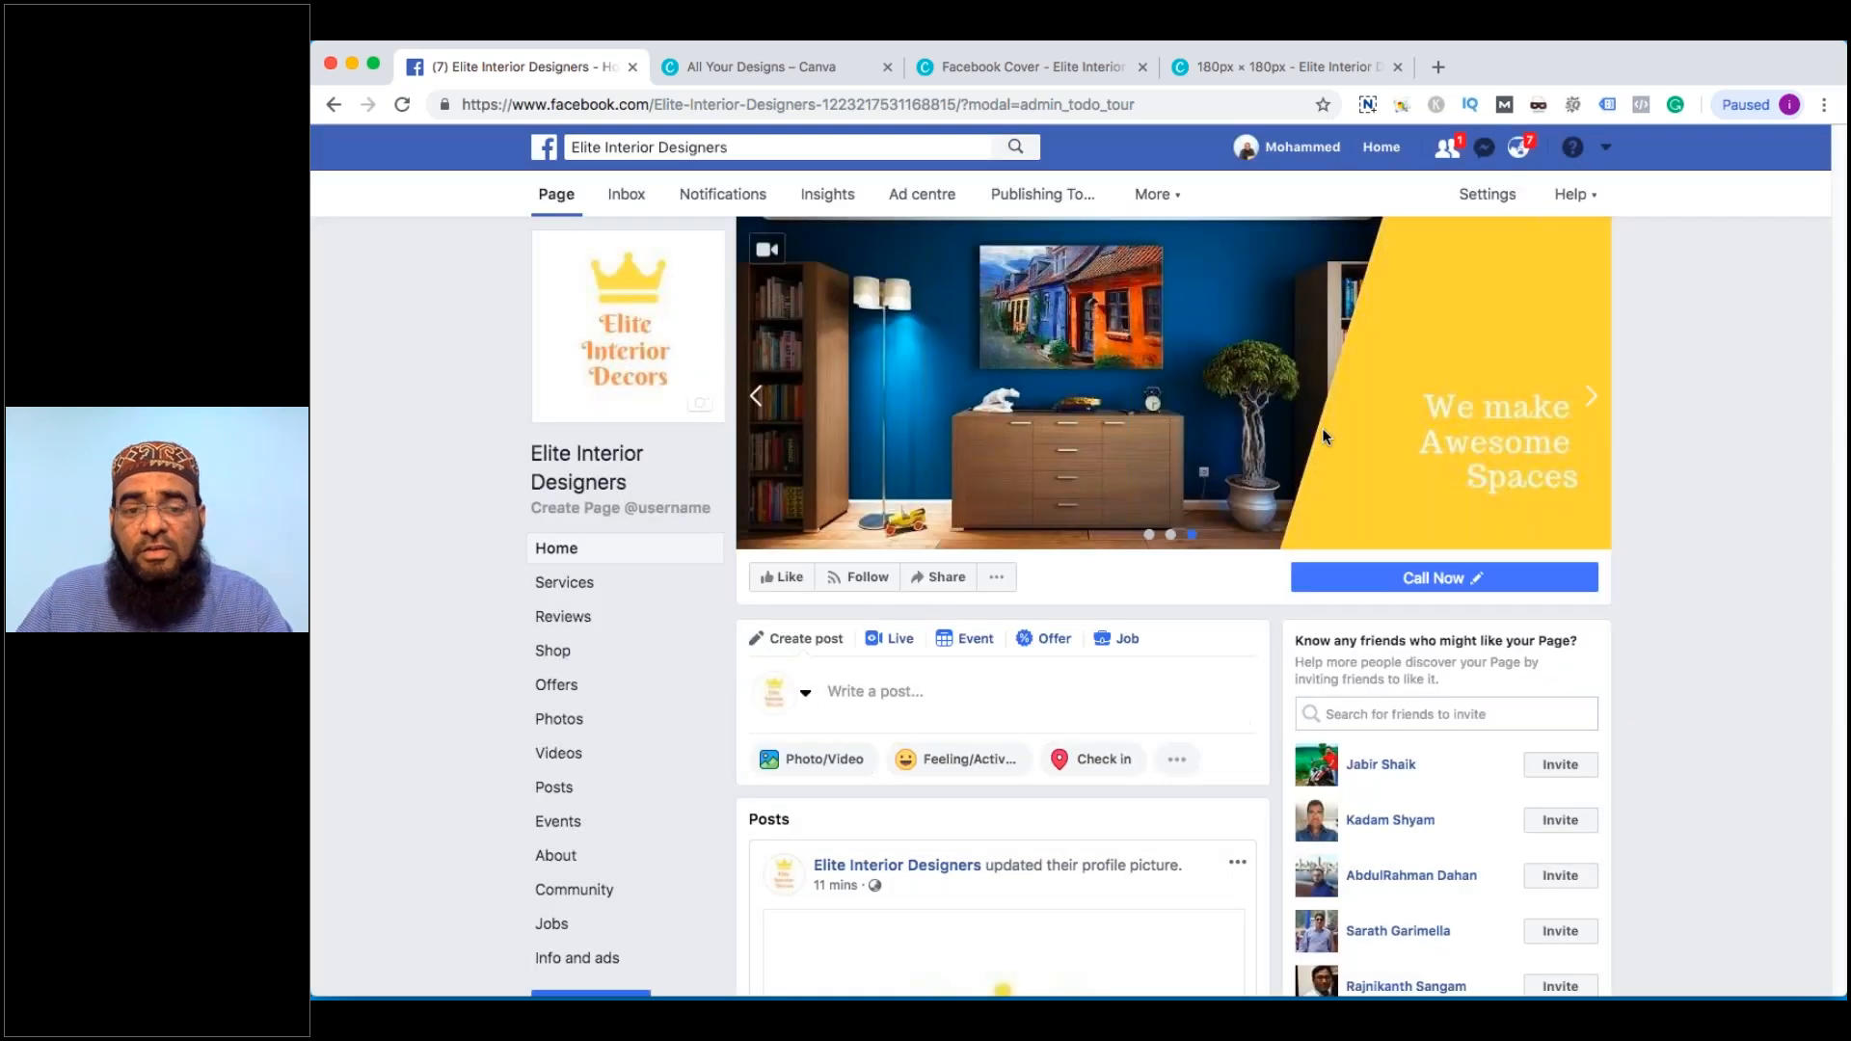
Like the Elite Interior Designers page, scroll down it, and select its web address
mouse_move(1409, 594)
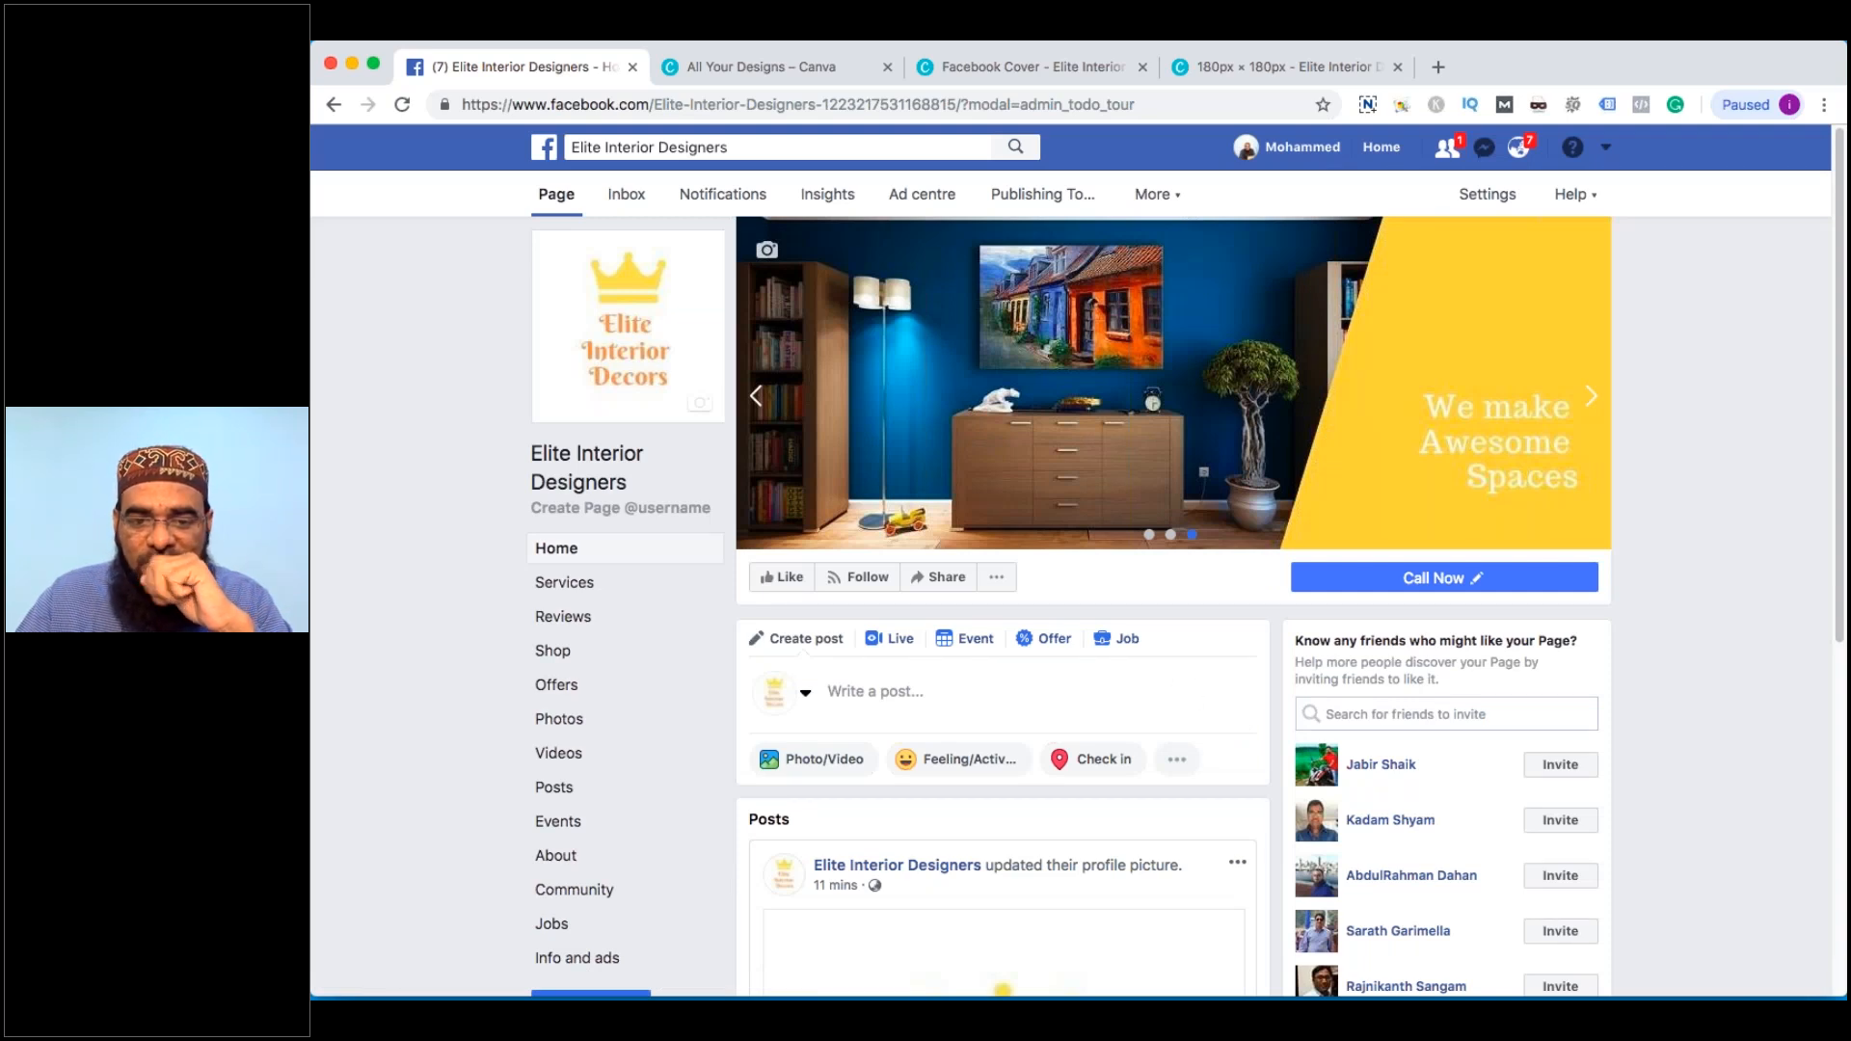
left_click(782, 578)
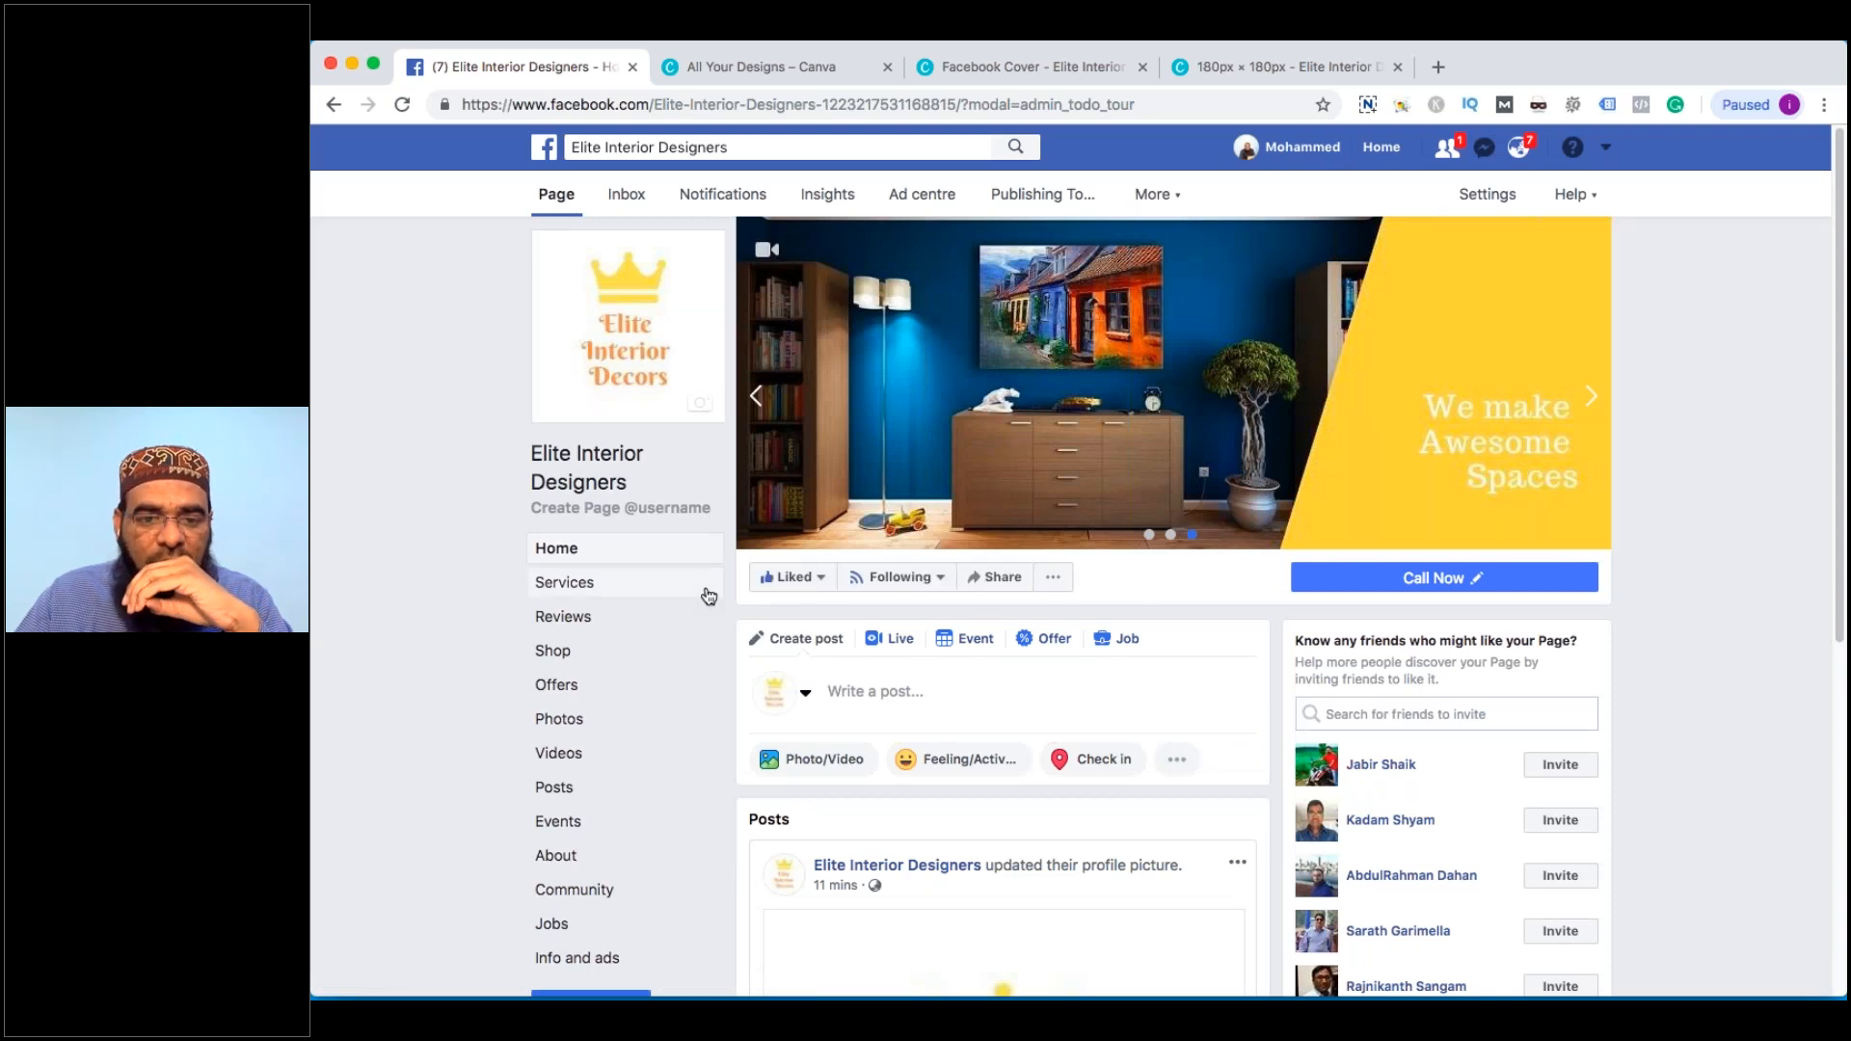
scroll(1221, 731, "down", 1)
scroll(1221, 731, "down", 2)
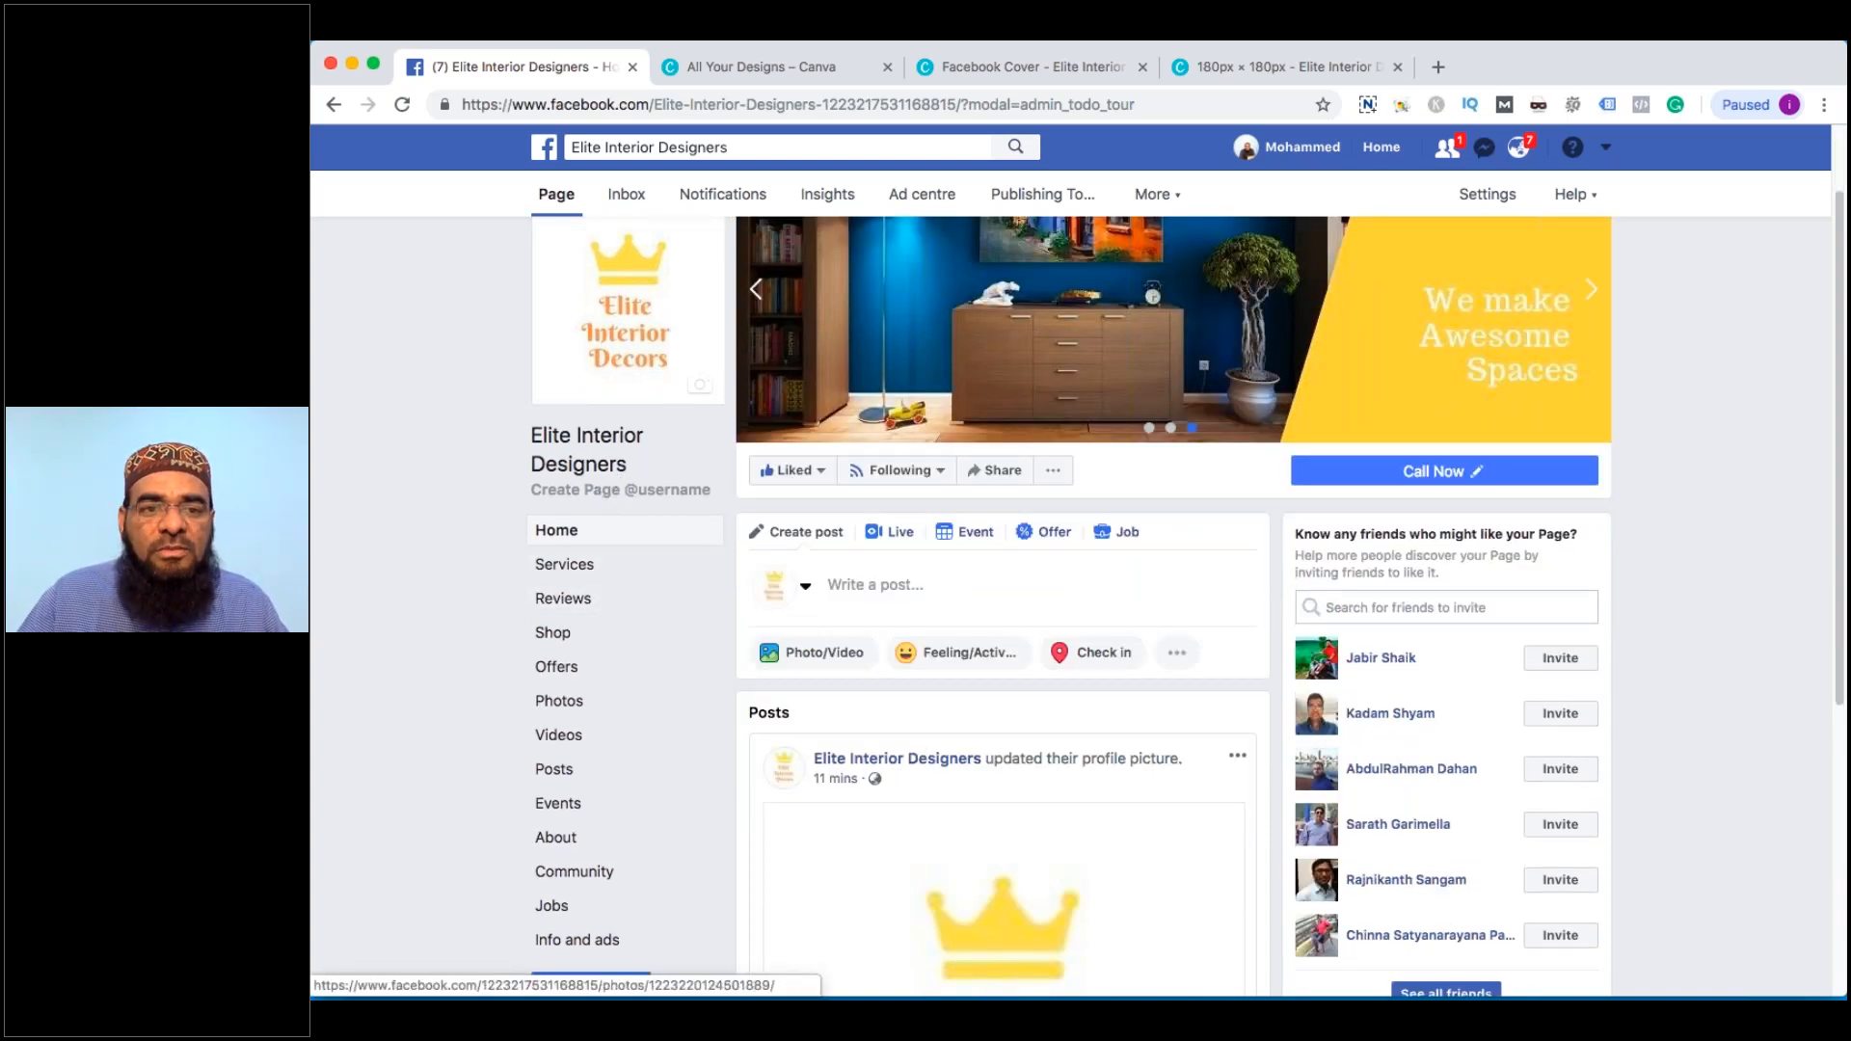
left_click_drag(654, 104, 1136, 104)
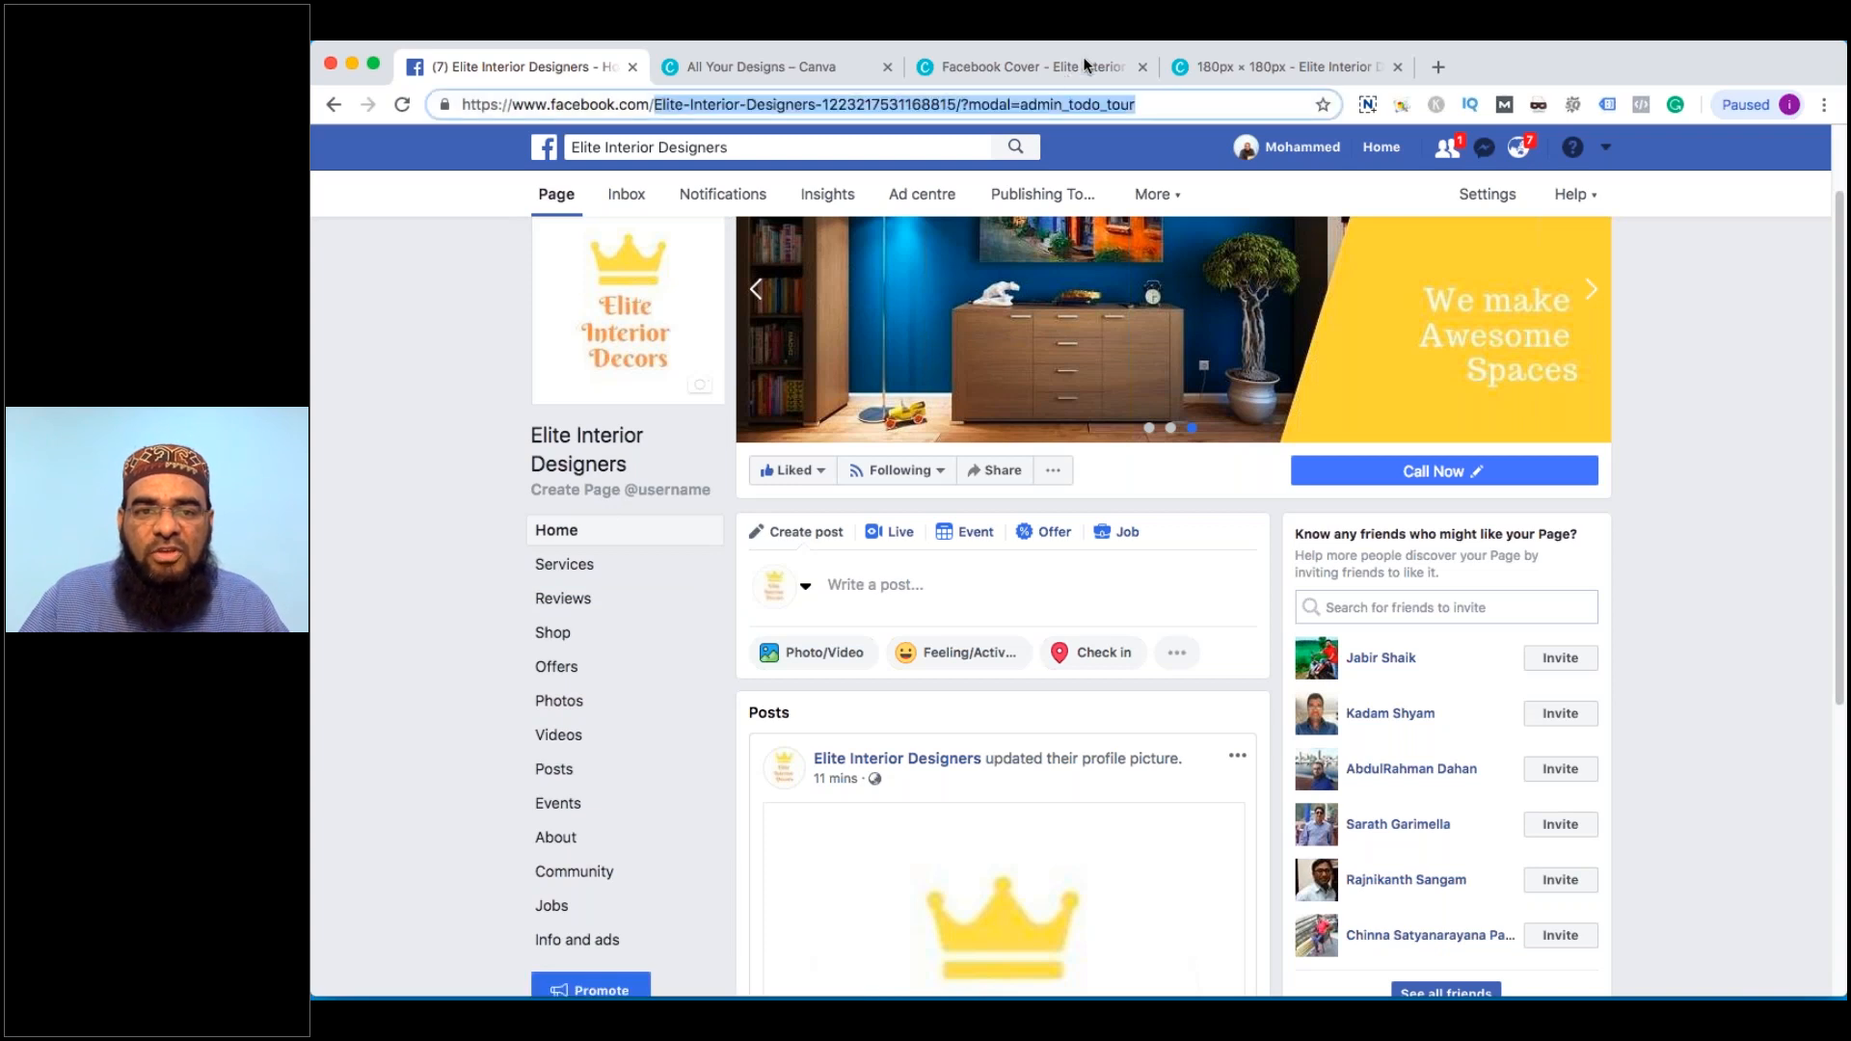
left_click(1252, 79)
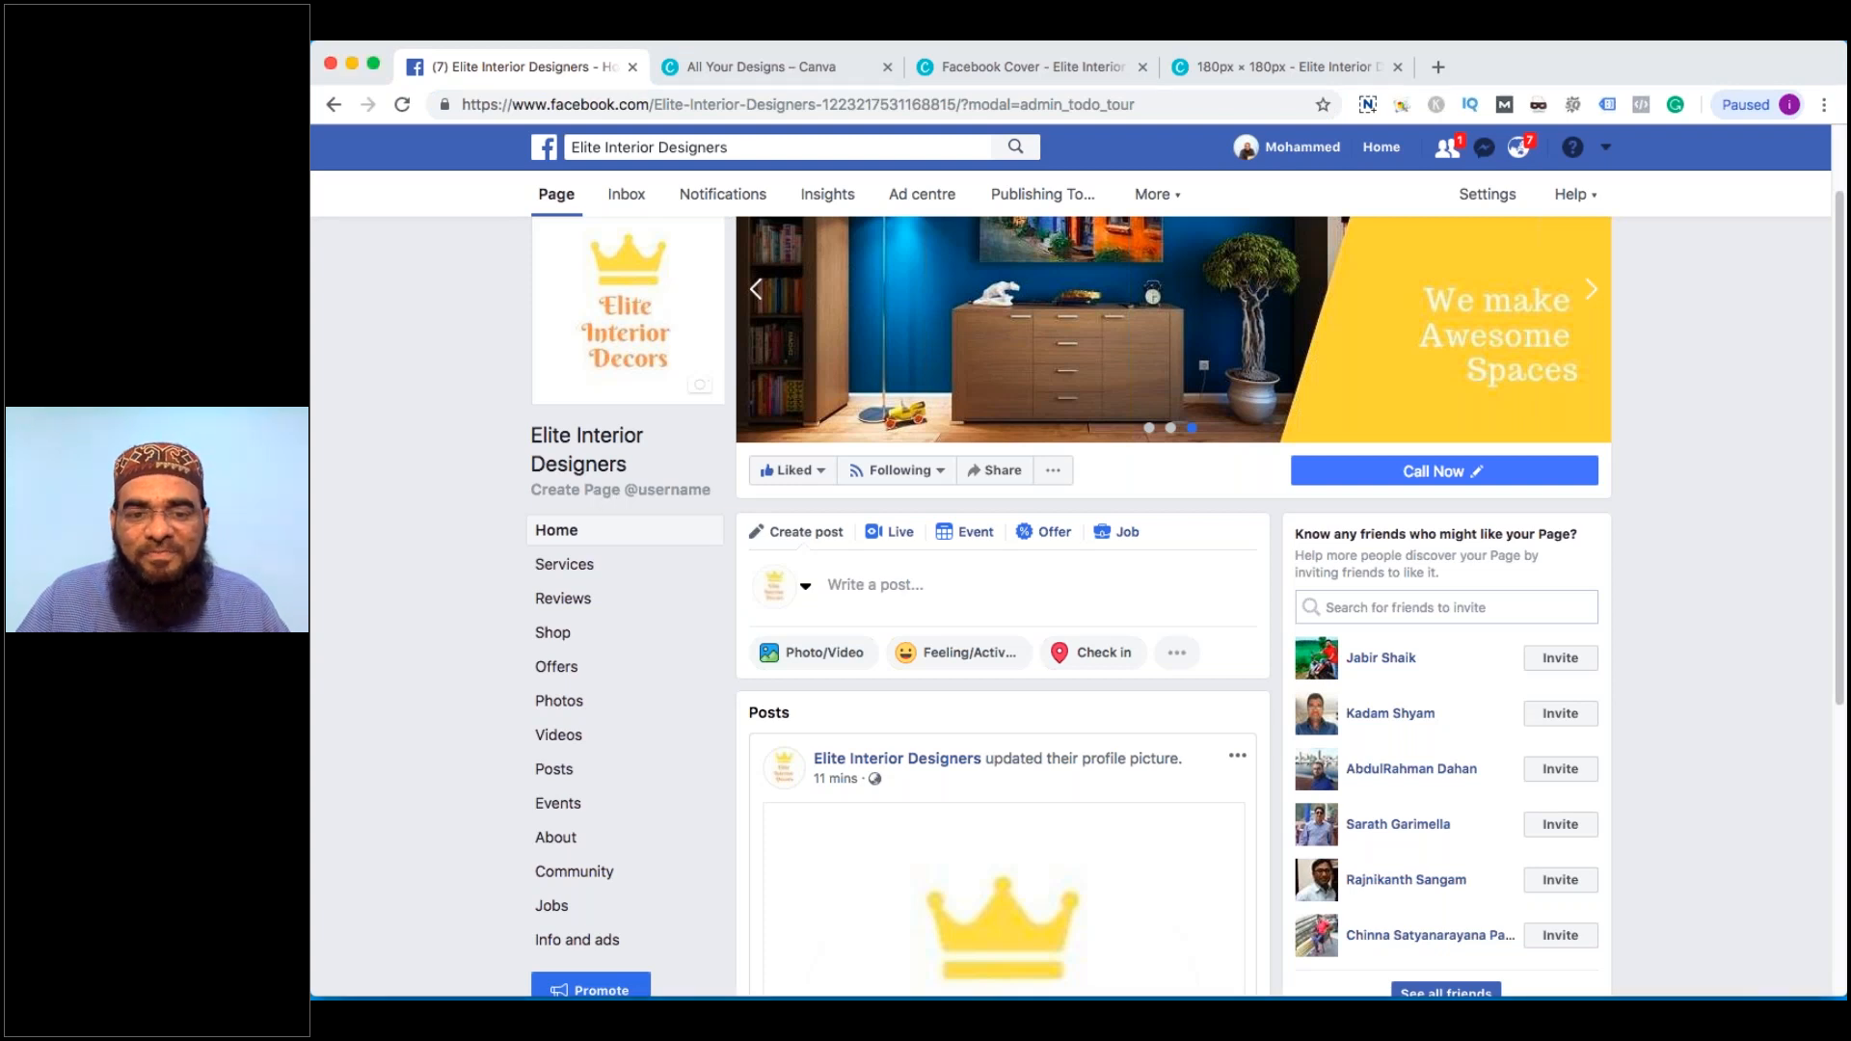
left_click(620, 490)
type("elite")
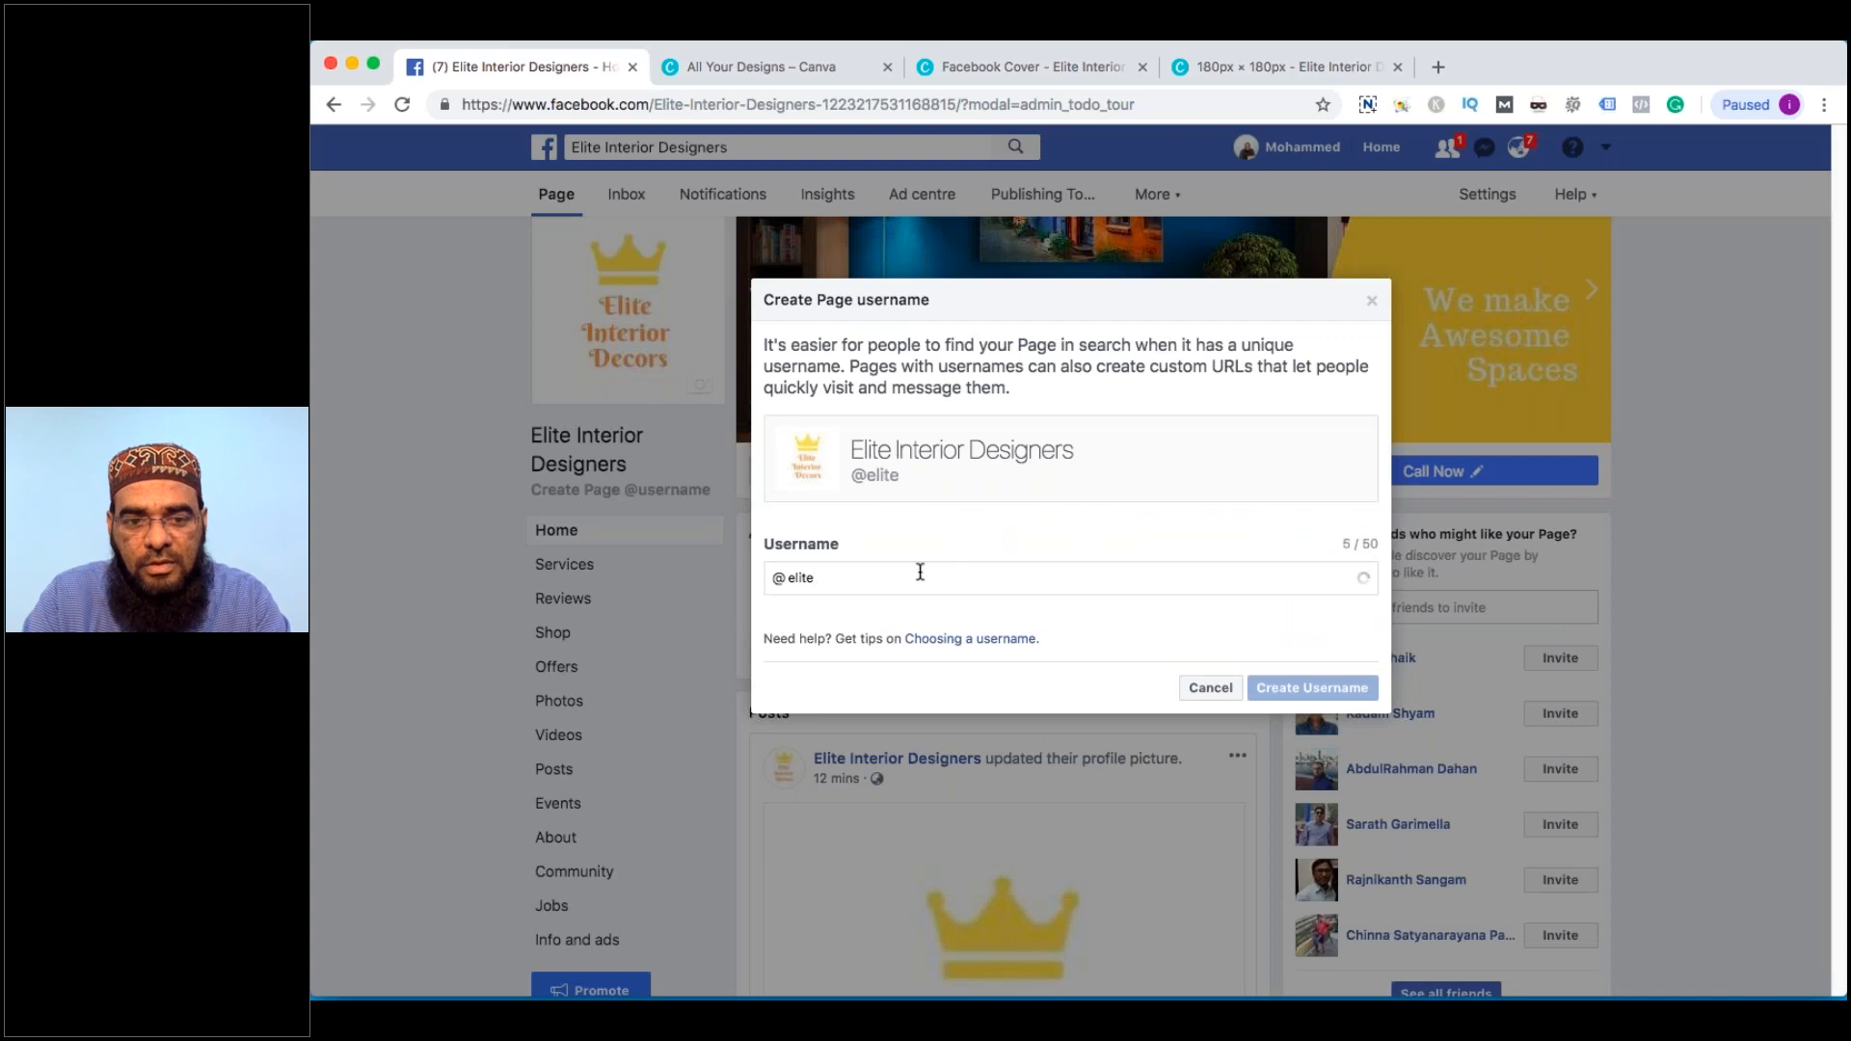
type("interior")
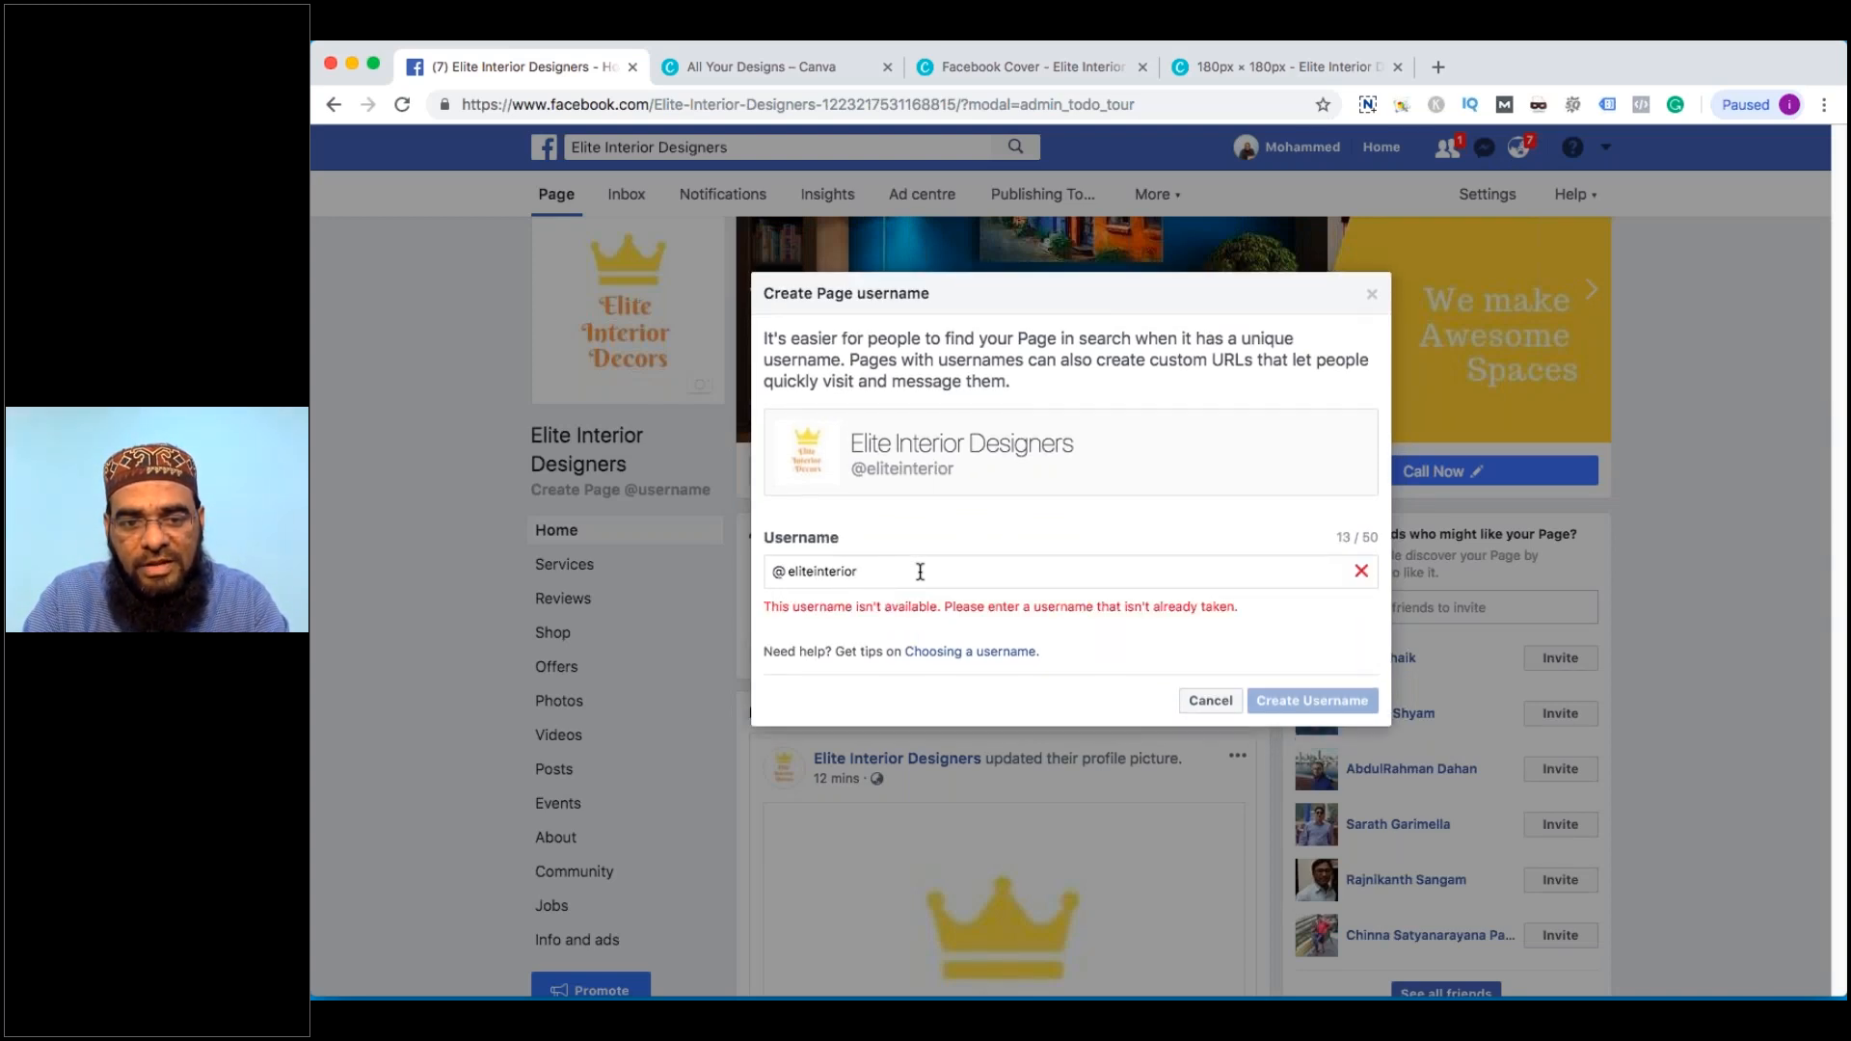
type("decors")
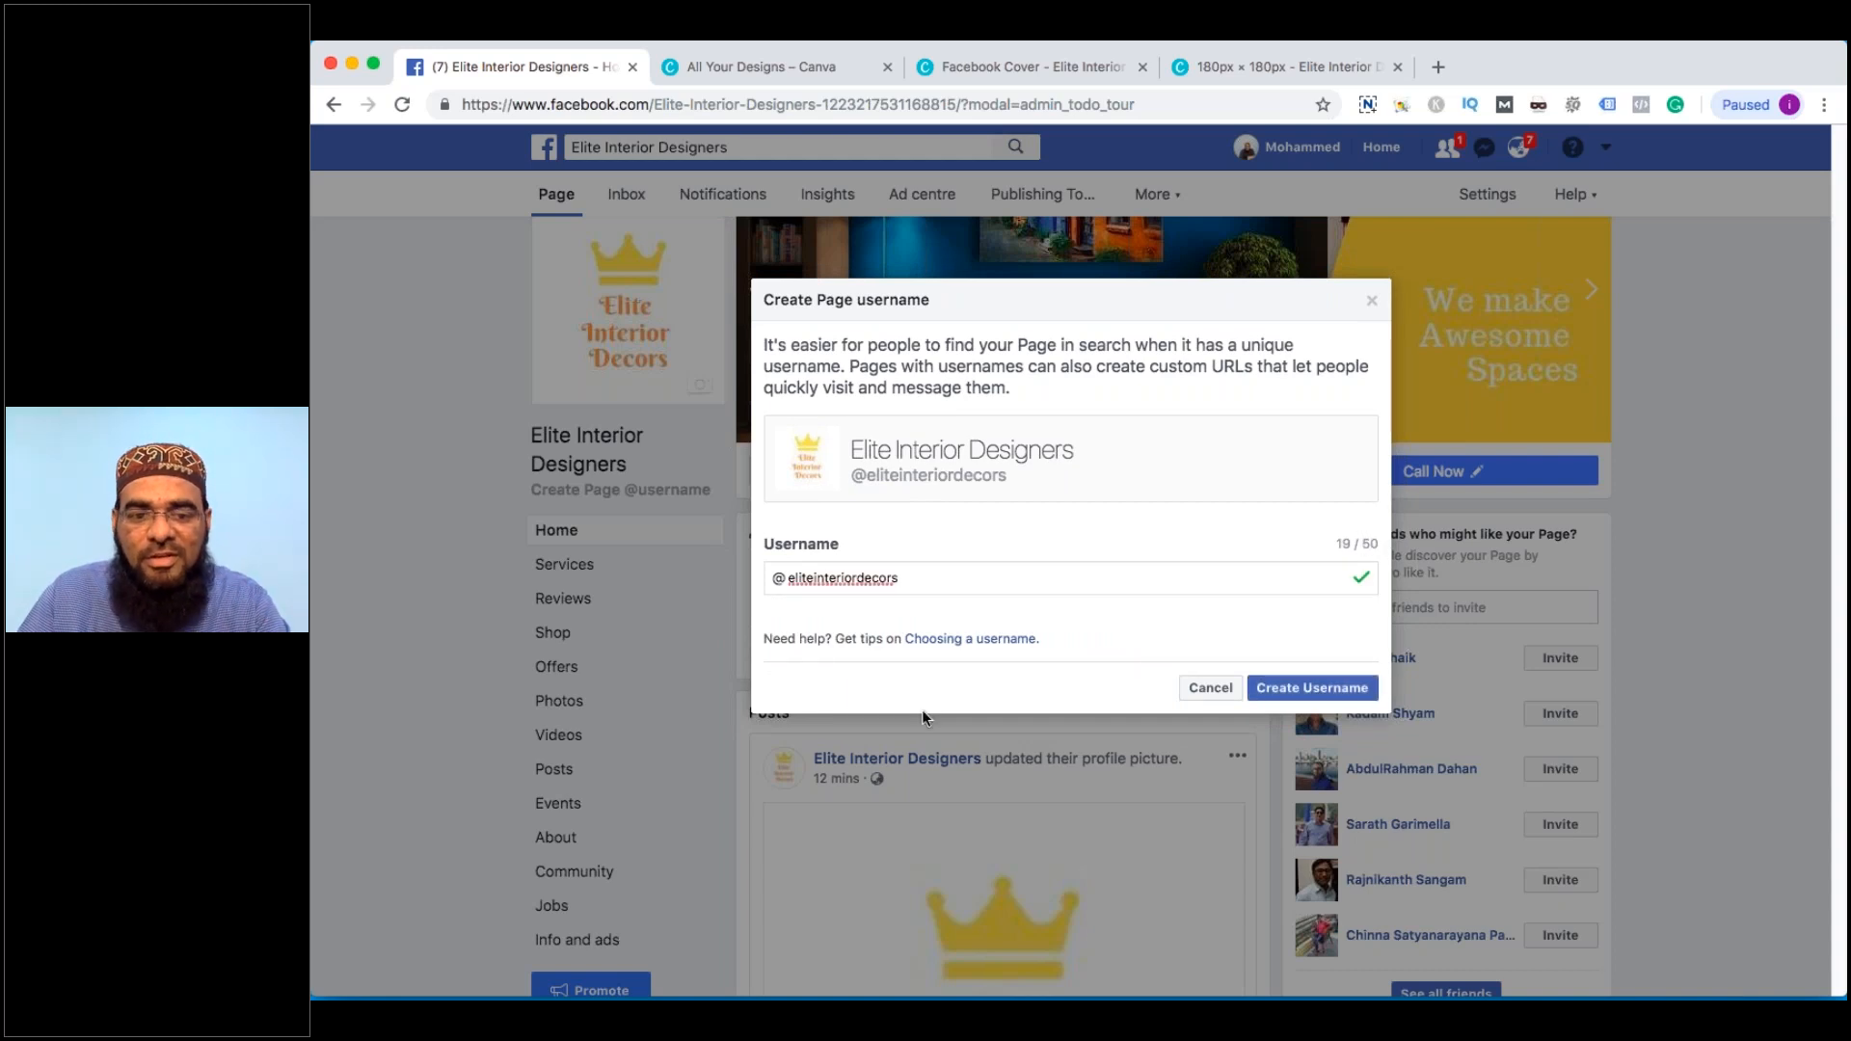
left_click(1318, 680)
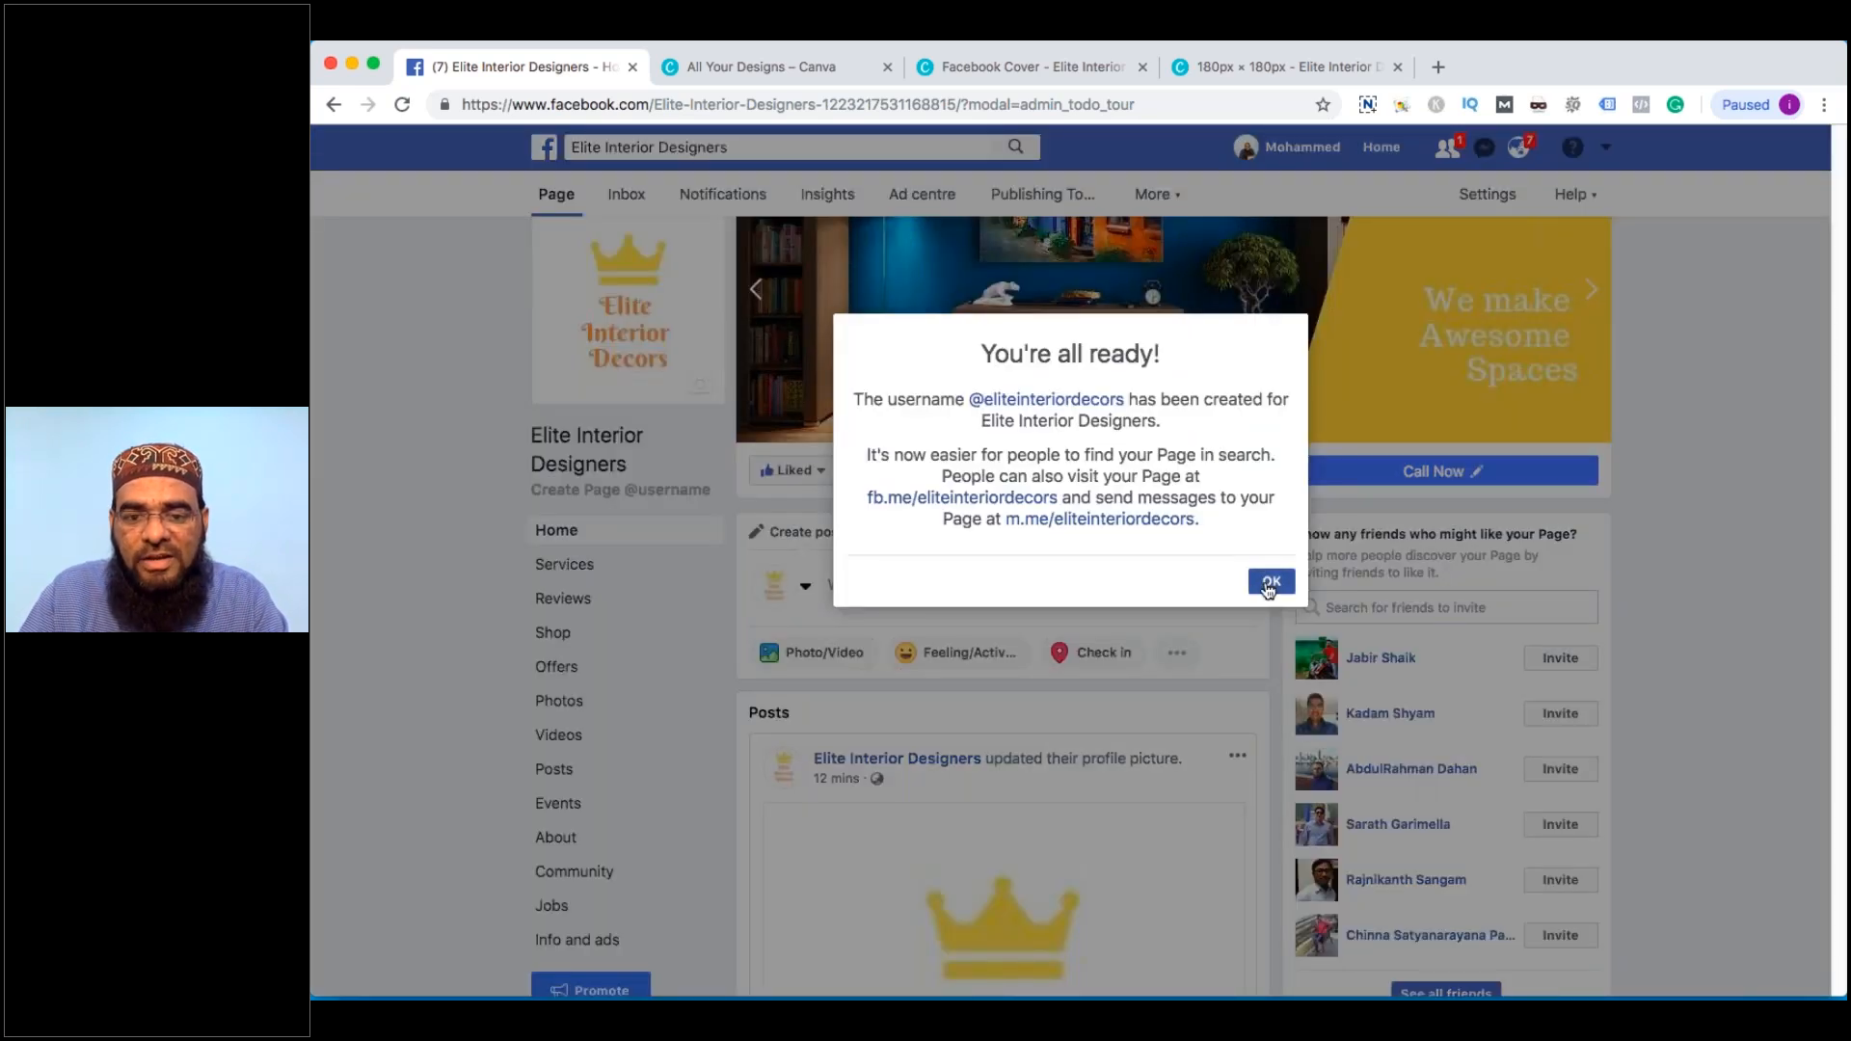
scroll(1269, 590, "down", 4)
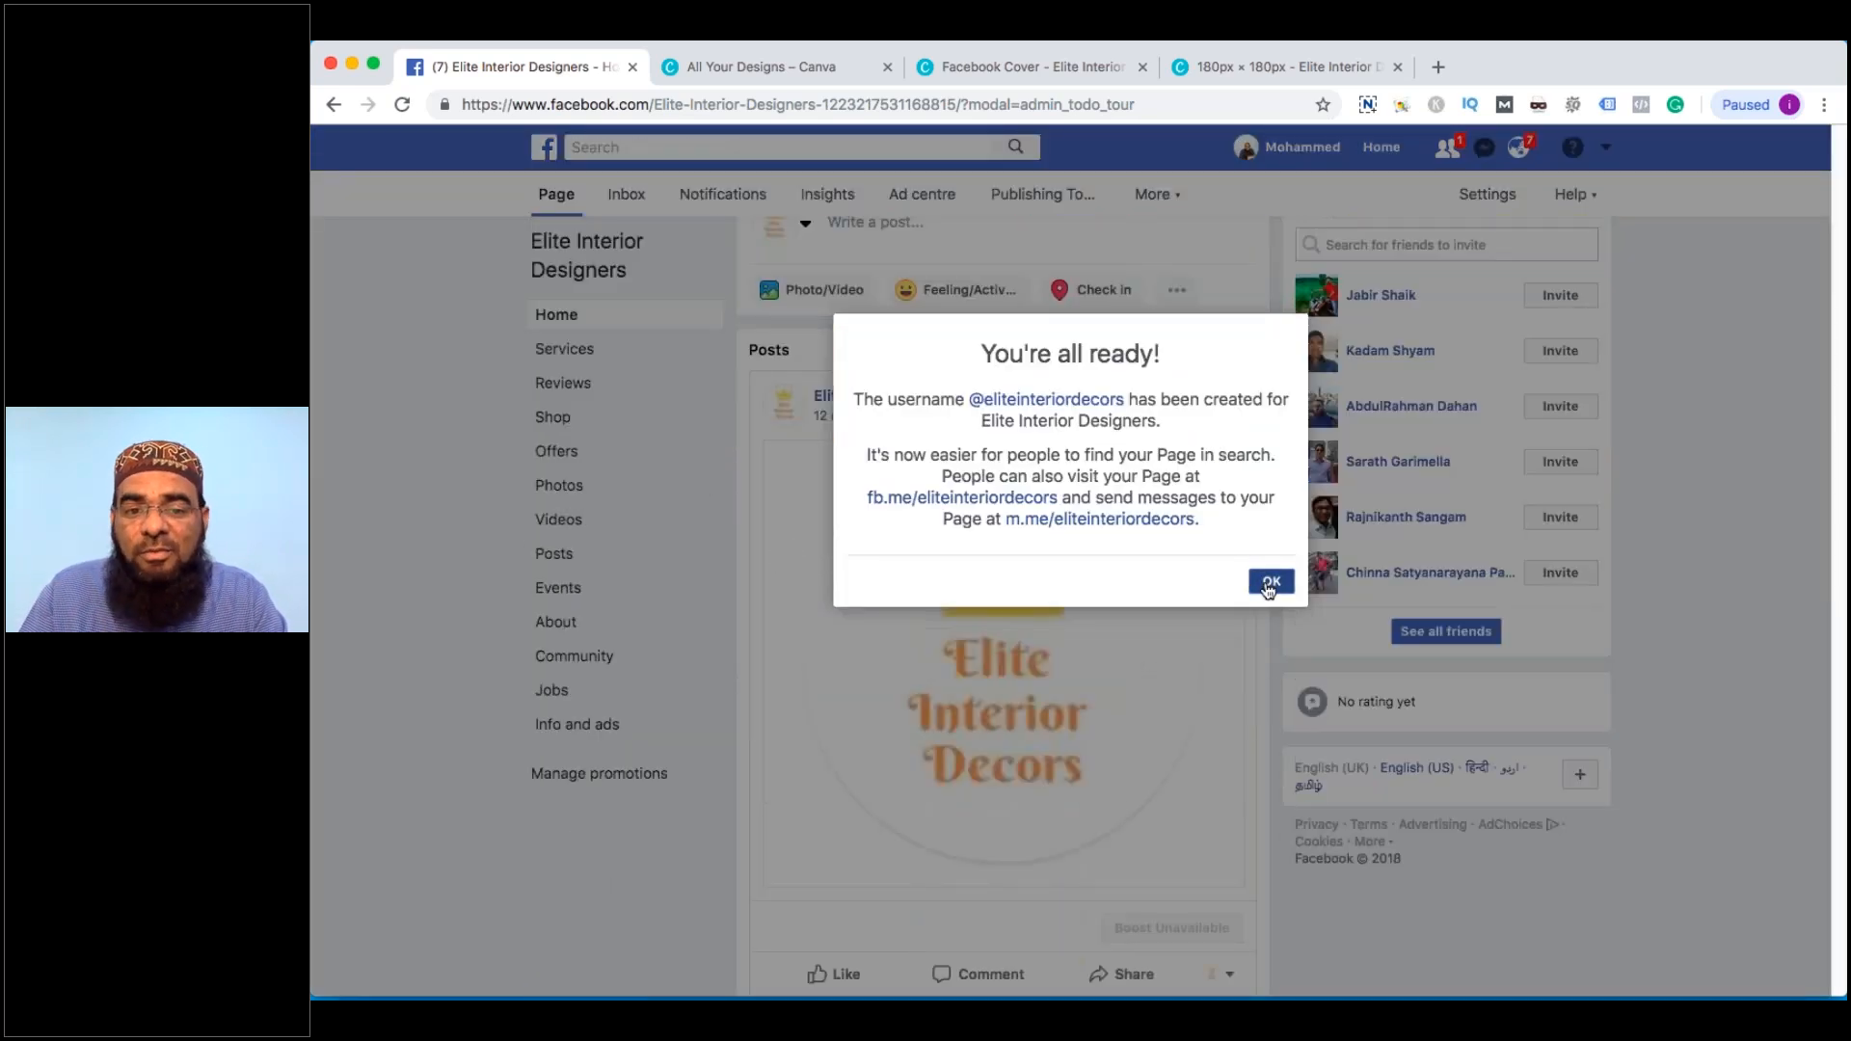
left_click(1269, 582)
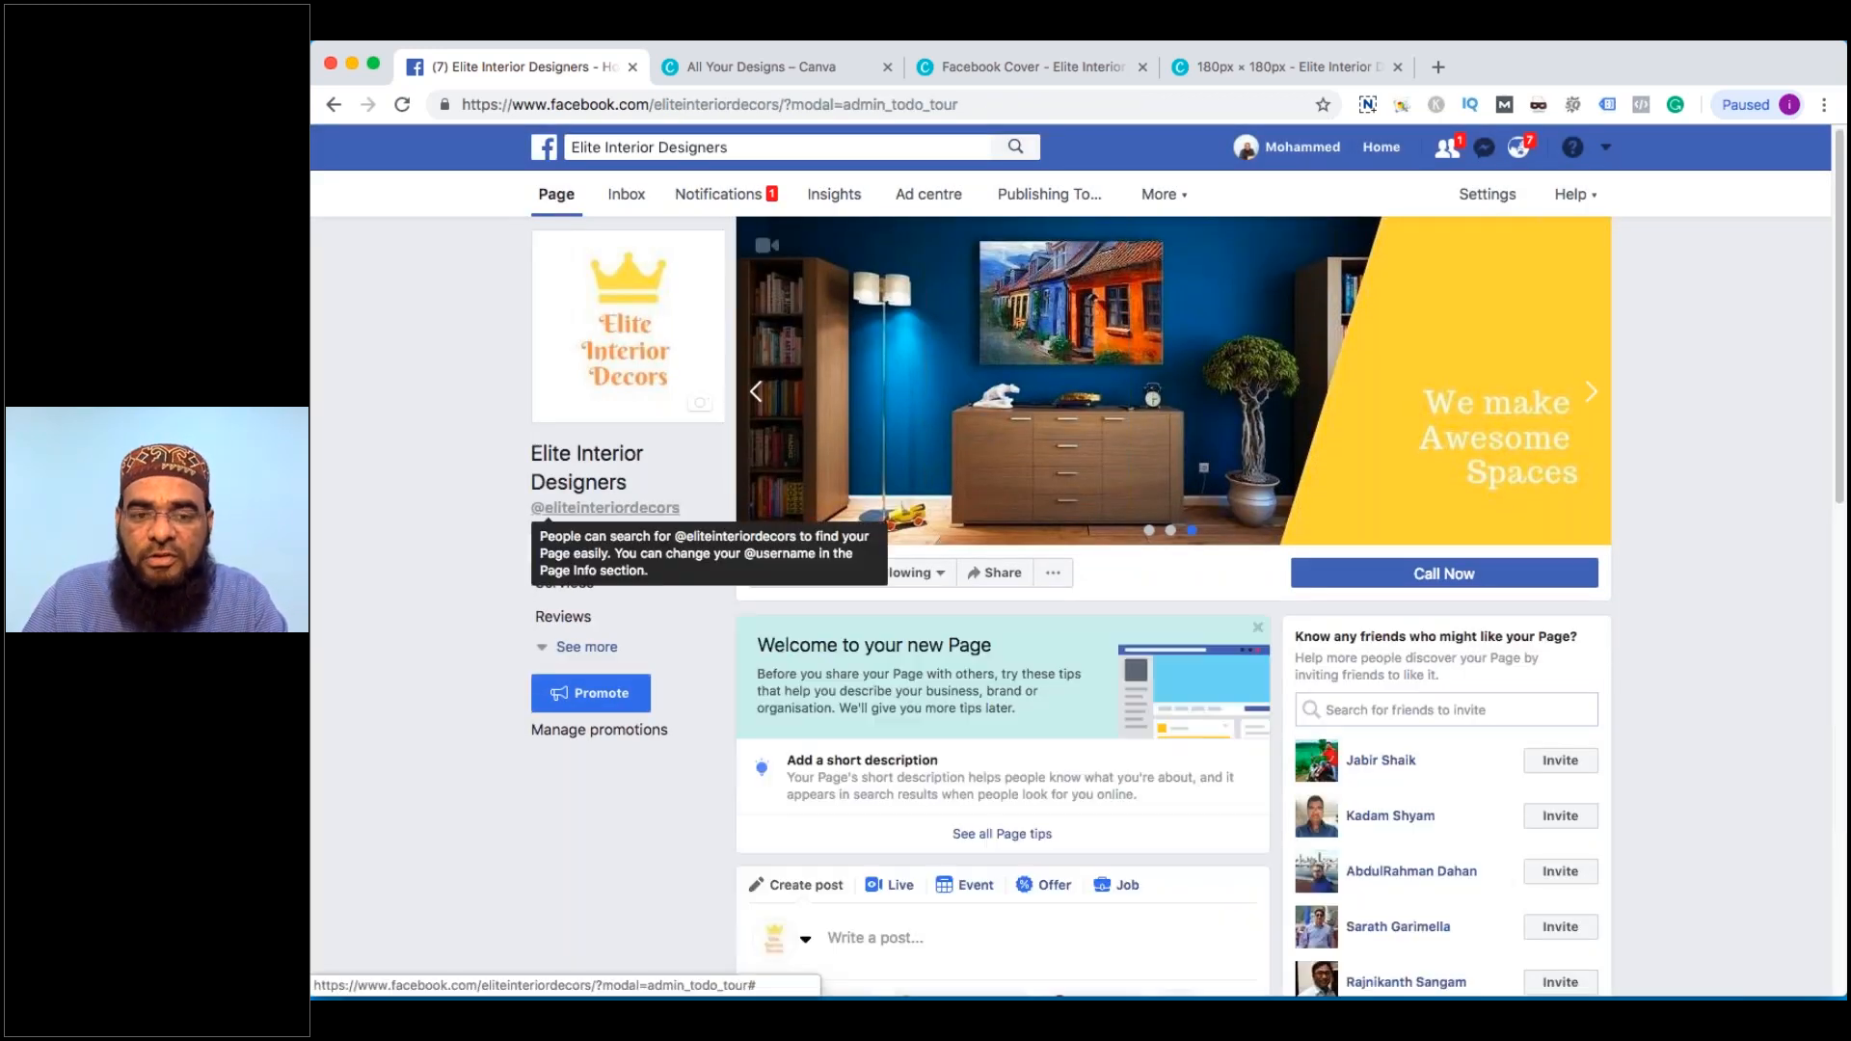
left_click(564, 647)
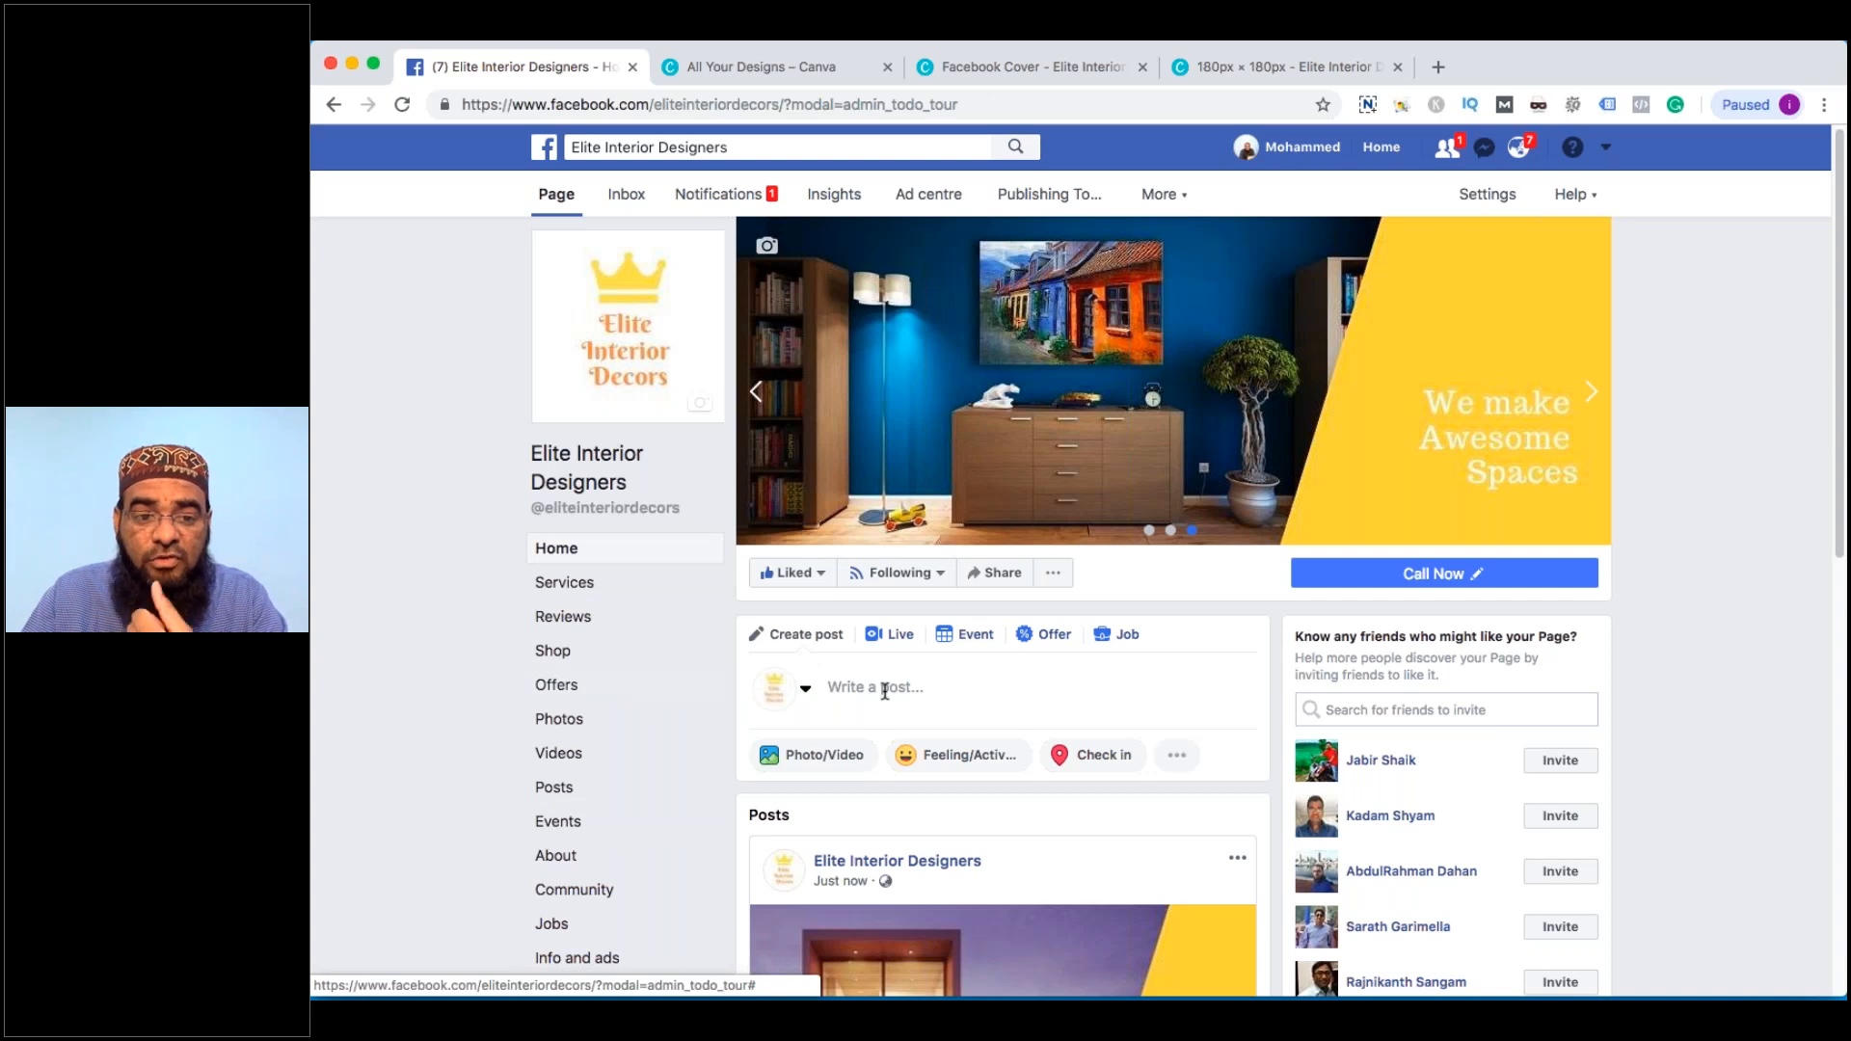
In About, change the page name's last word to 'Decors' and submit the name change
scroll(884, 723, "down", 3)
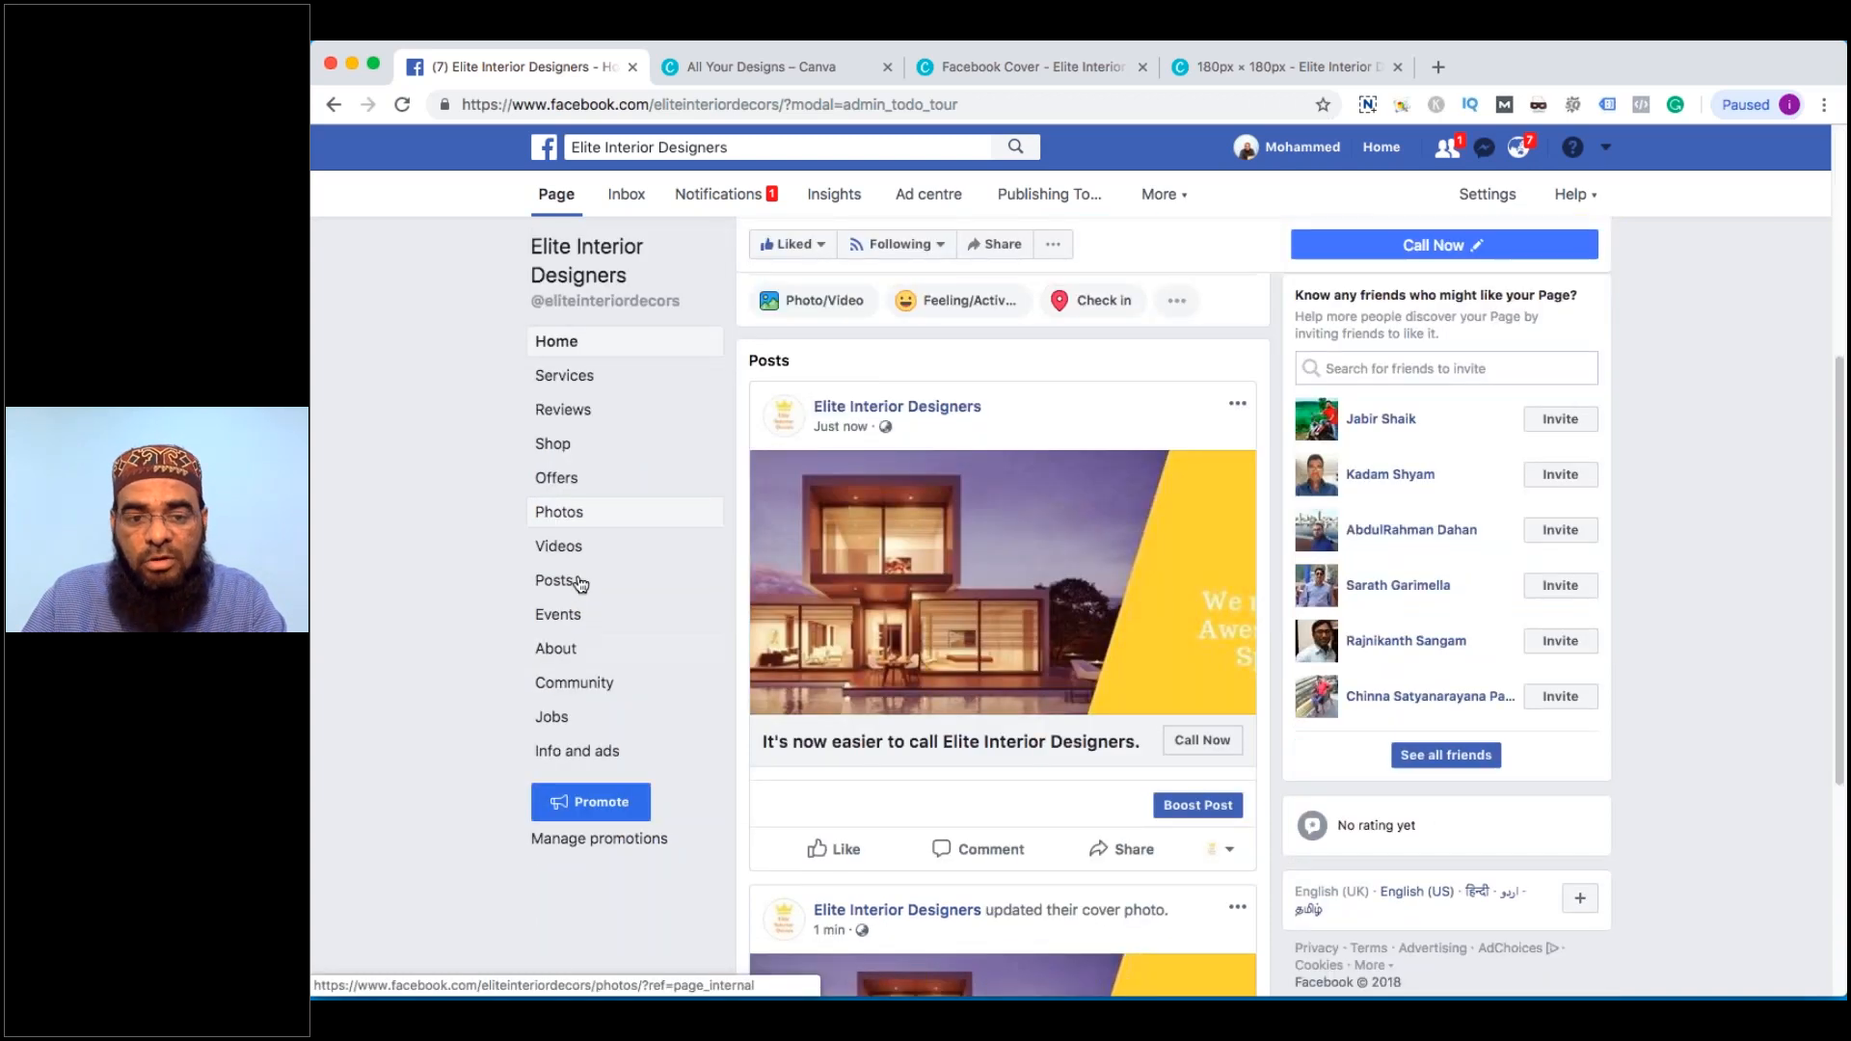
left_click(570, 658)
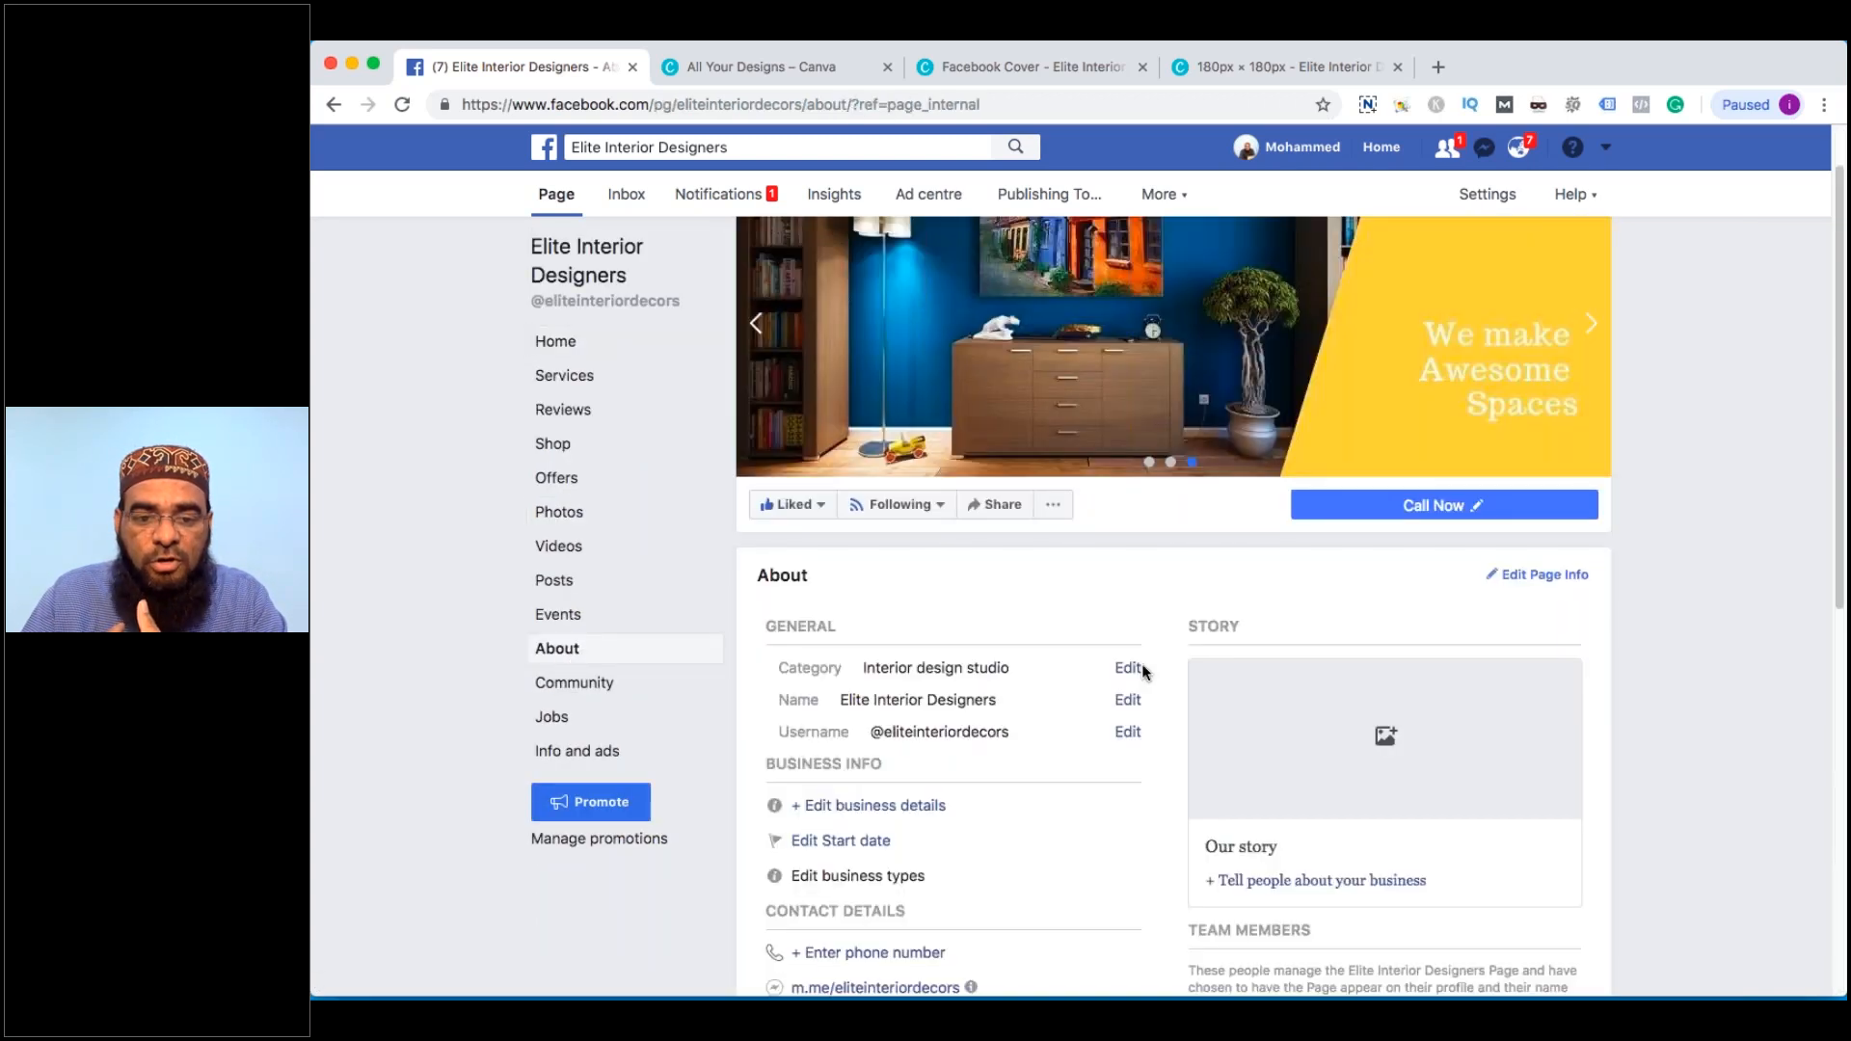
left_click(1125, 702)
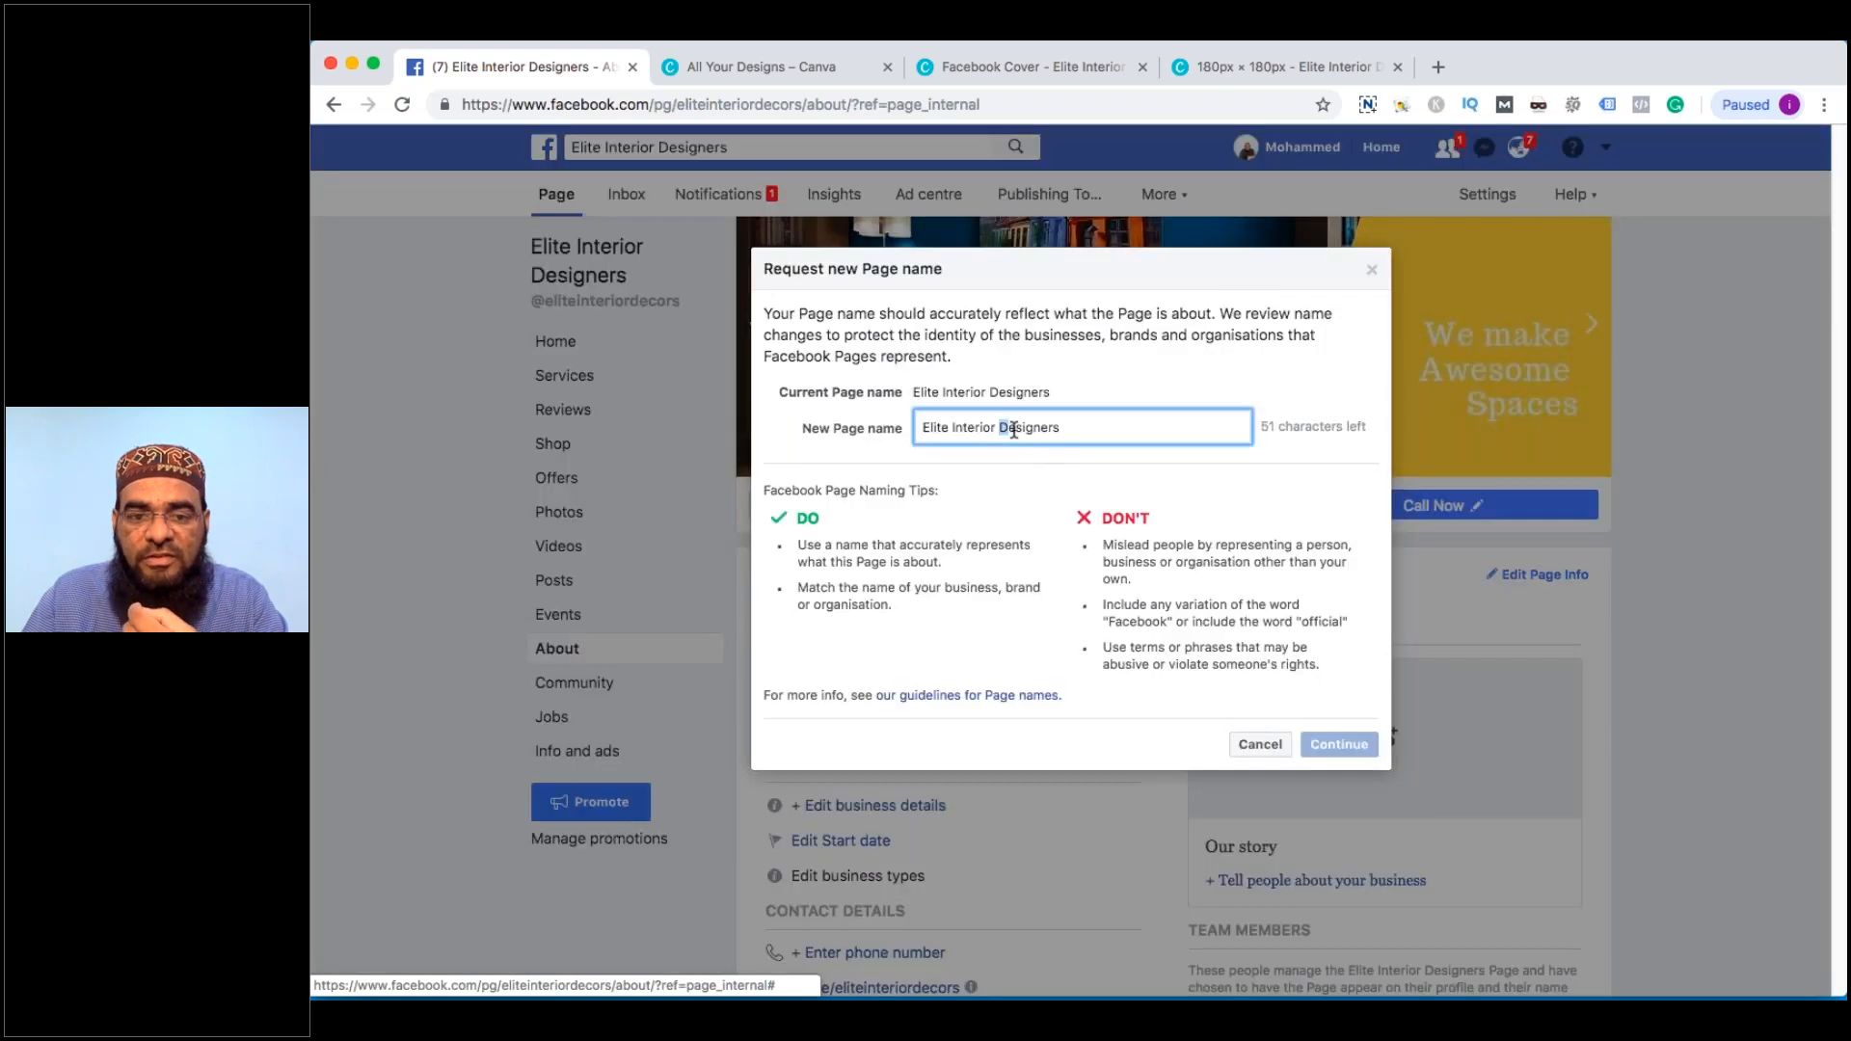
left_click_drag(1009, 427, 1087, 431)
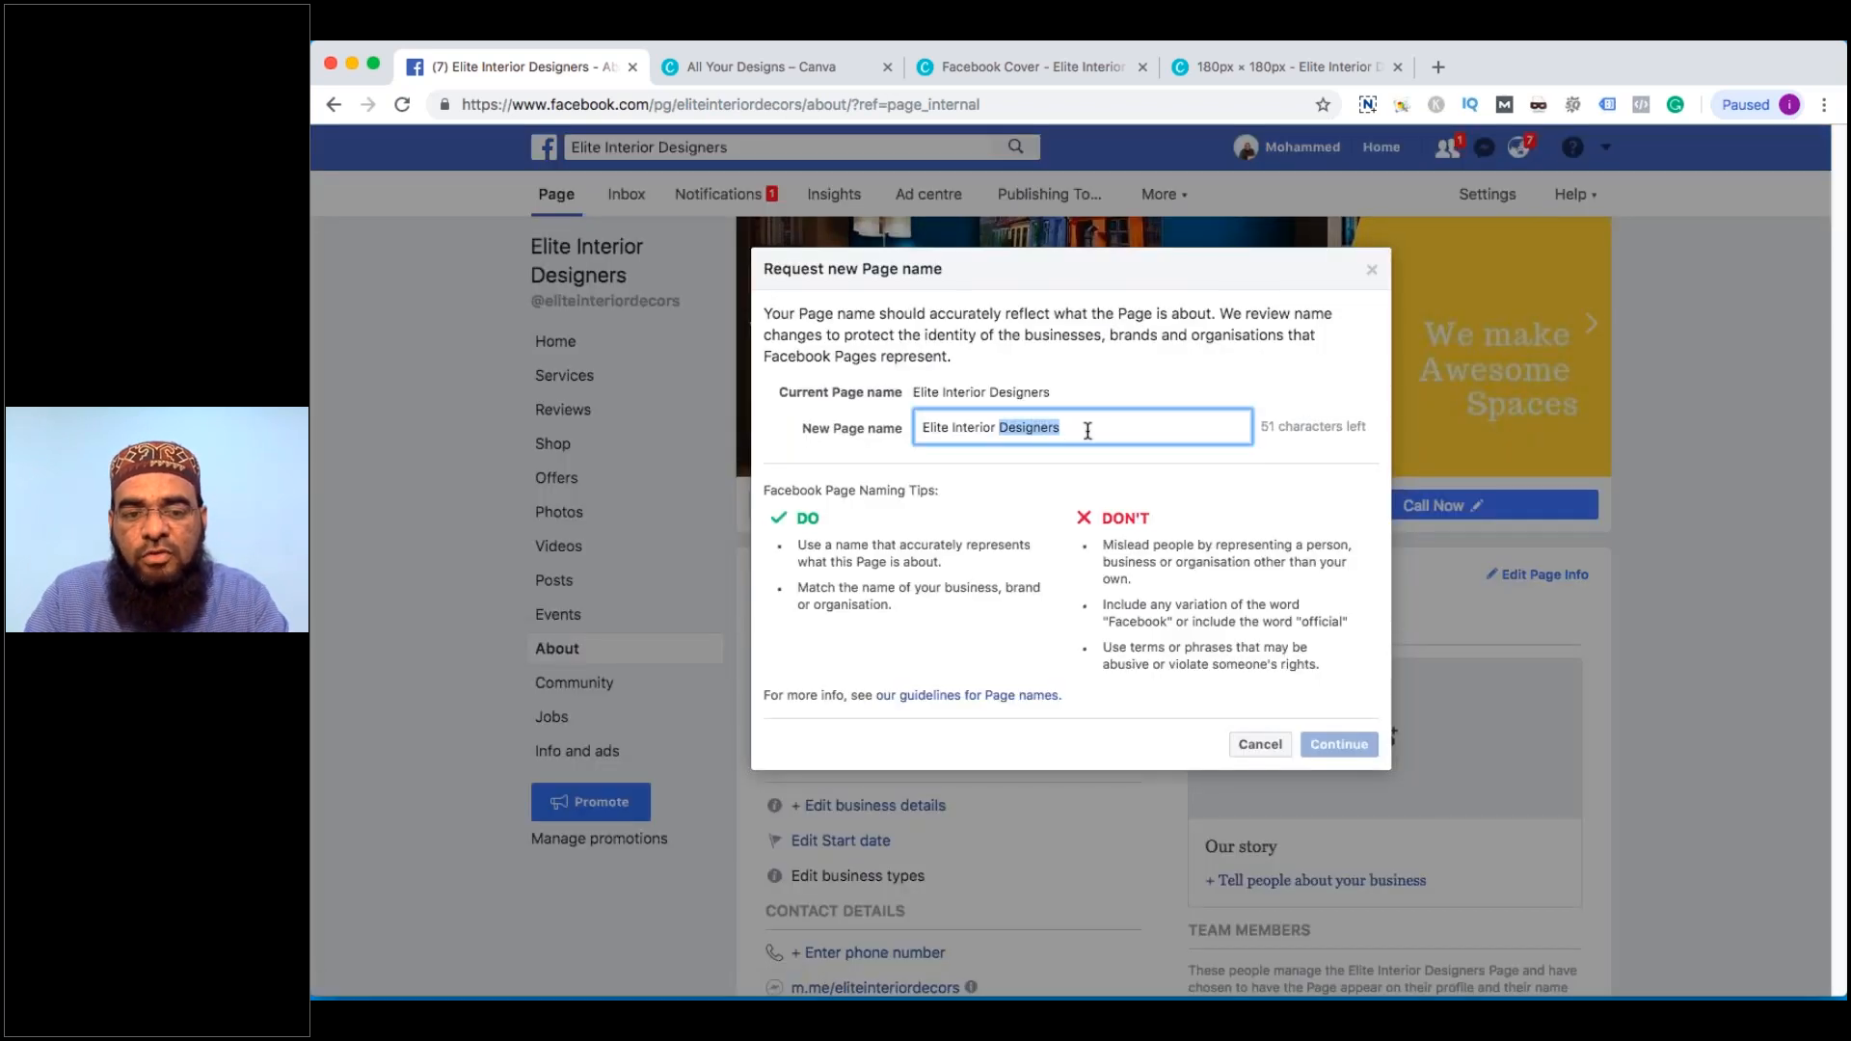
key("BackSpace")
type("ecors")
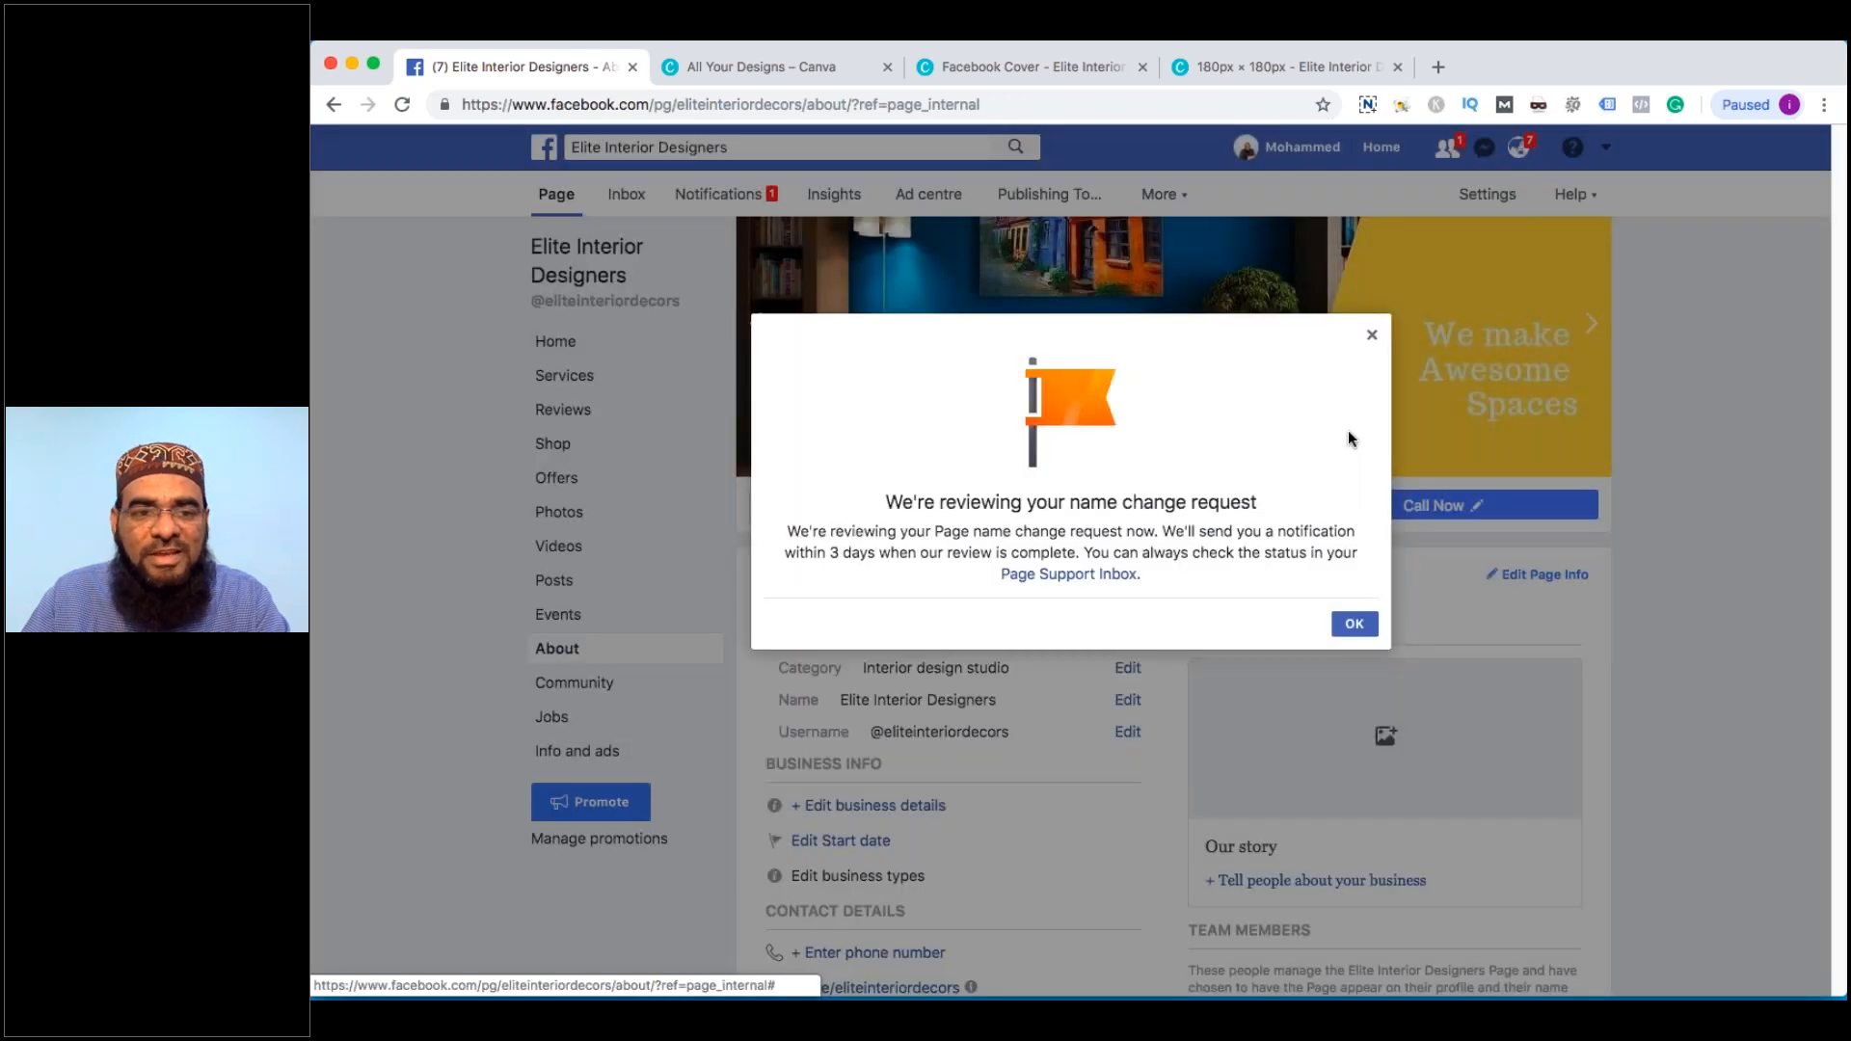
key("Return")
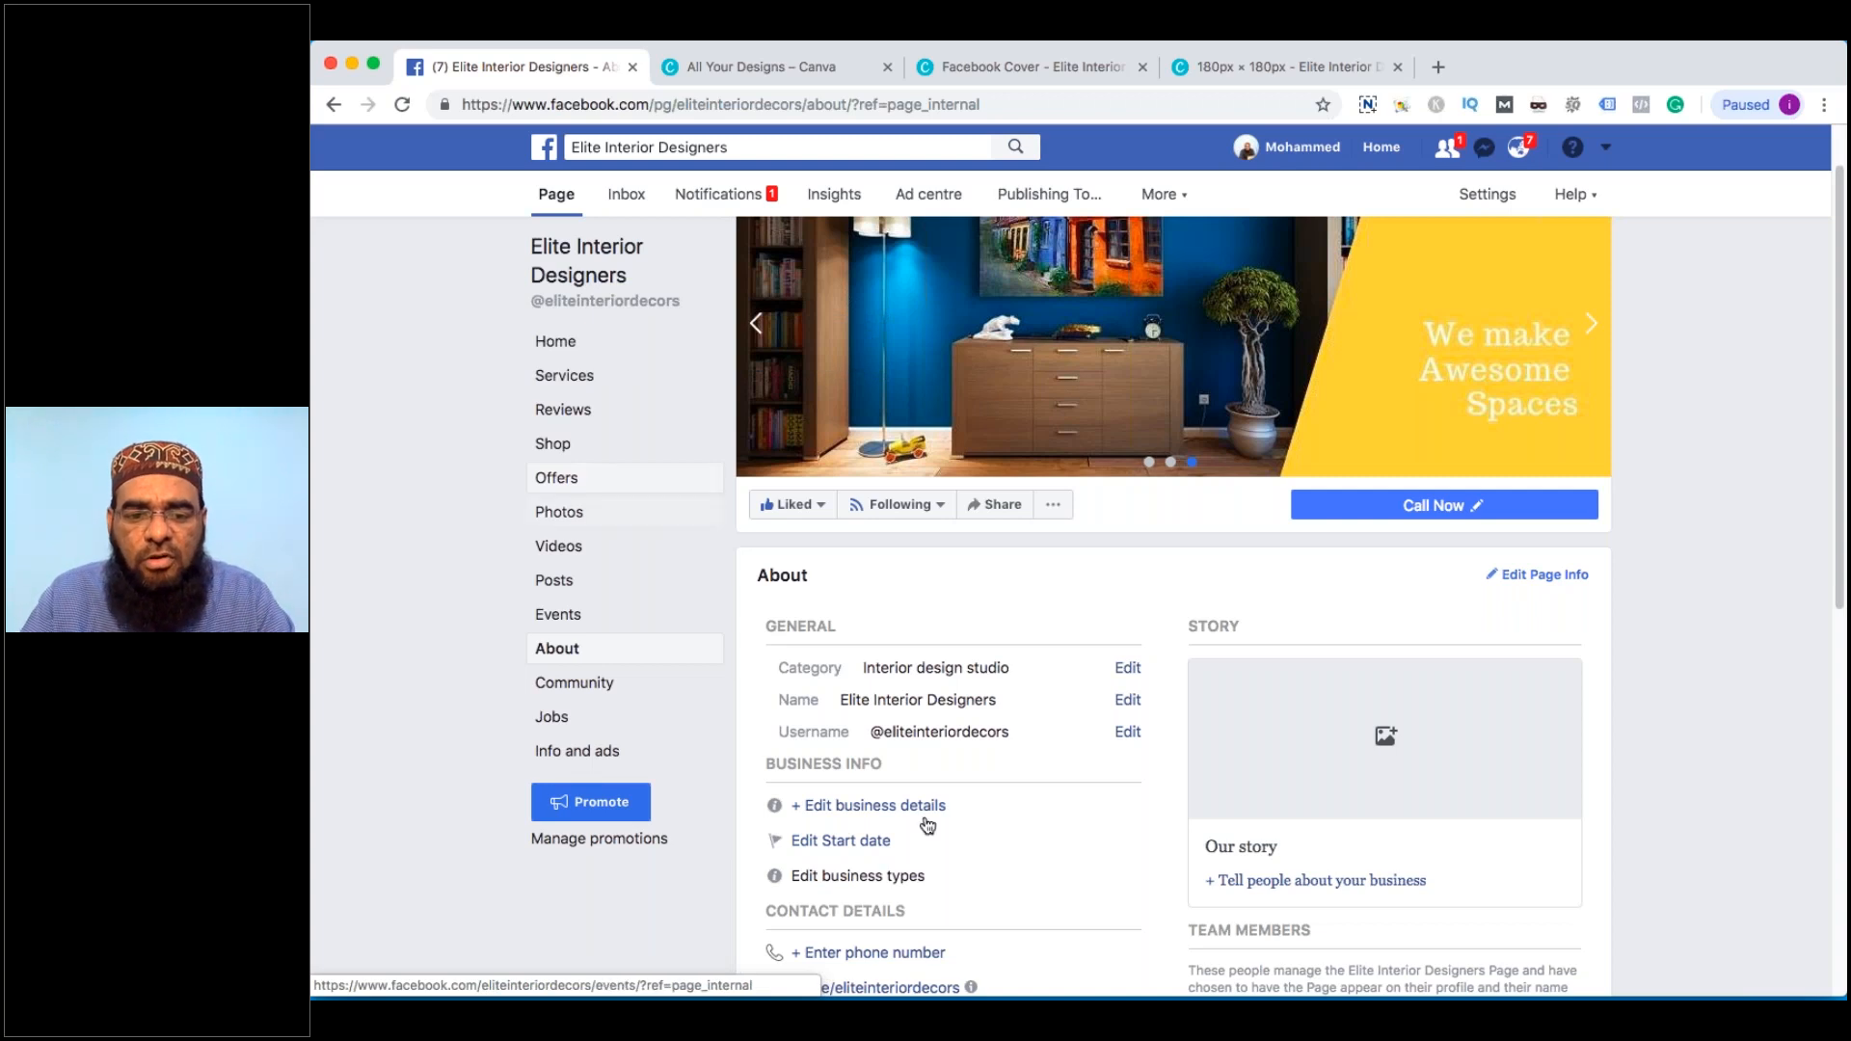
Go to the Page Support Inbox in settings, then return to the business Page
scroll(976, 745, "down", 1)
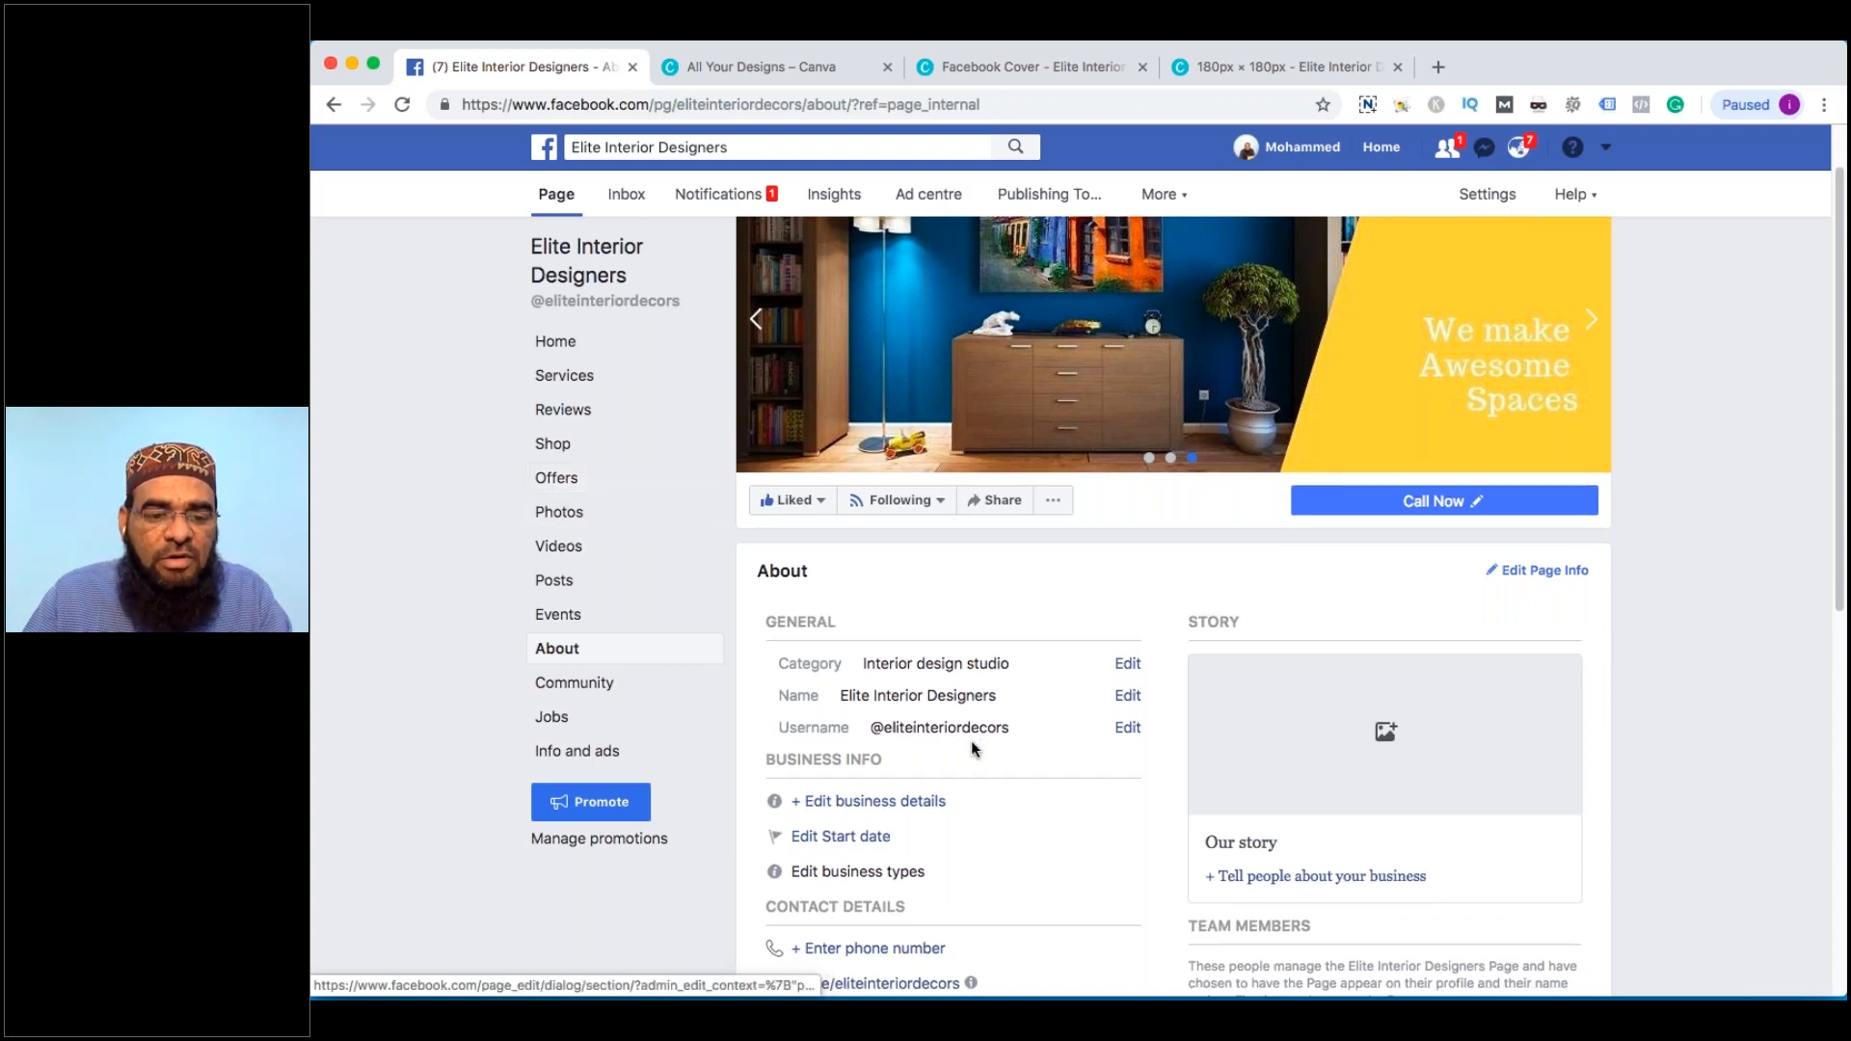
scroll(599, 873, "down", 4)
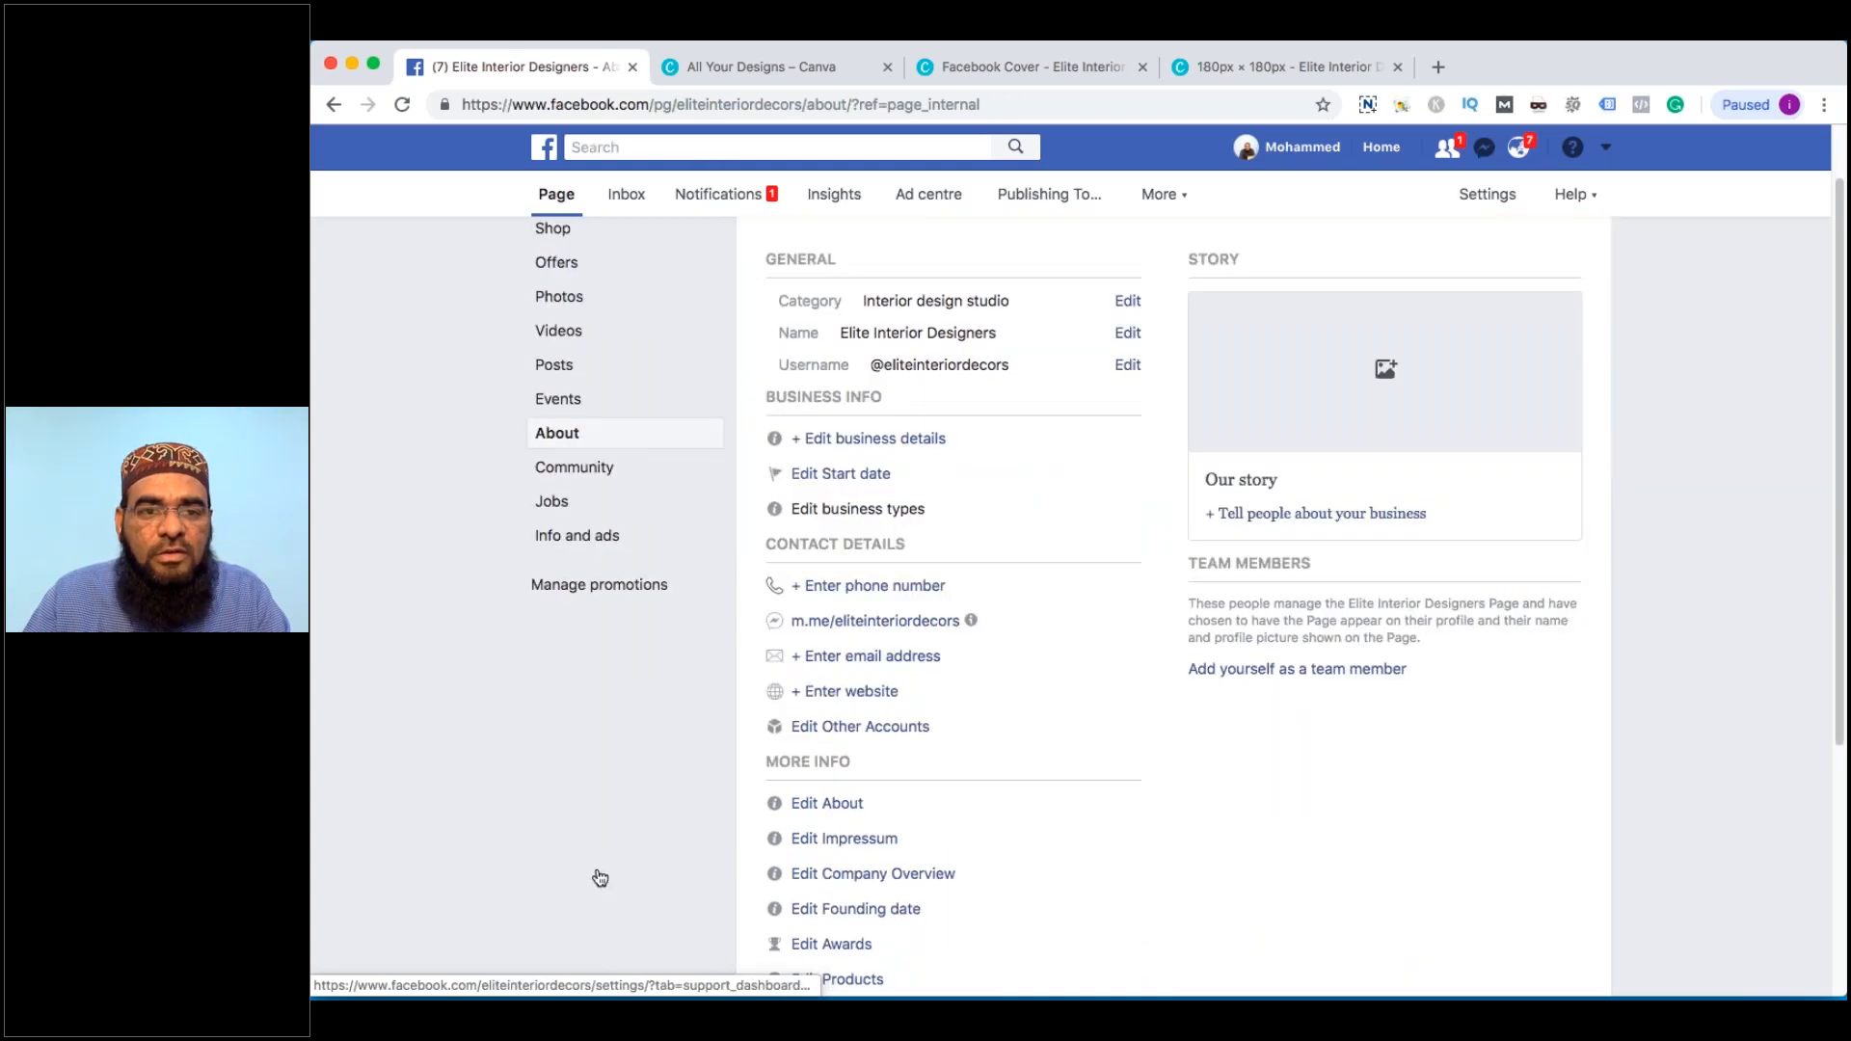
left_click(599, 877)
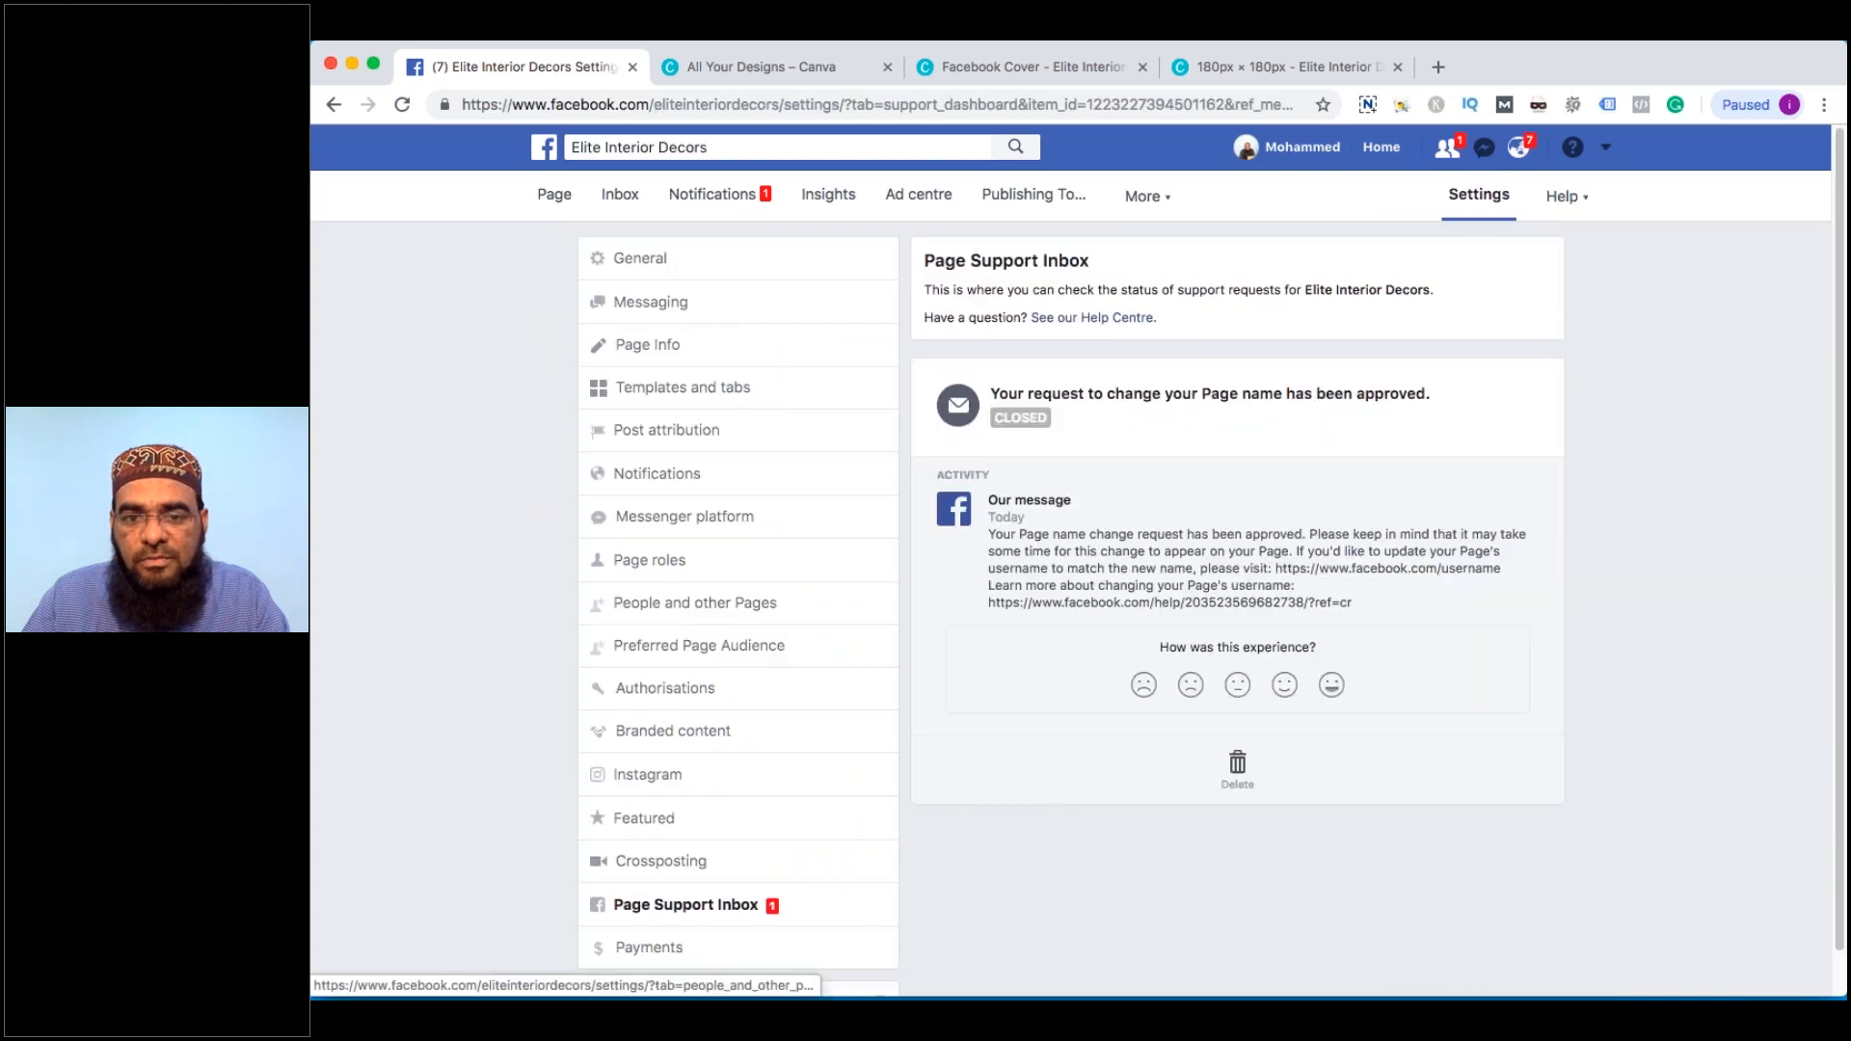
left_click(546, 197)
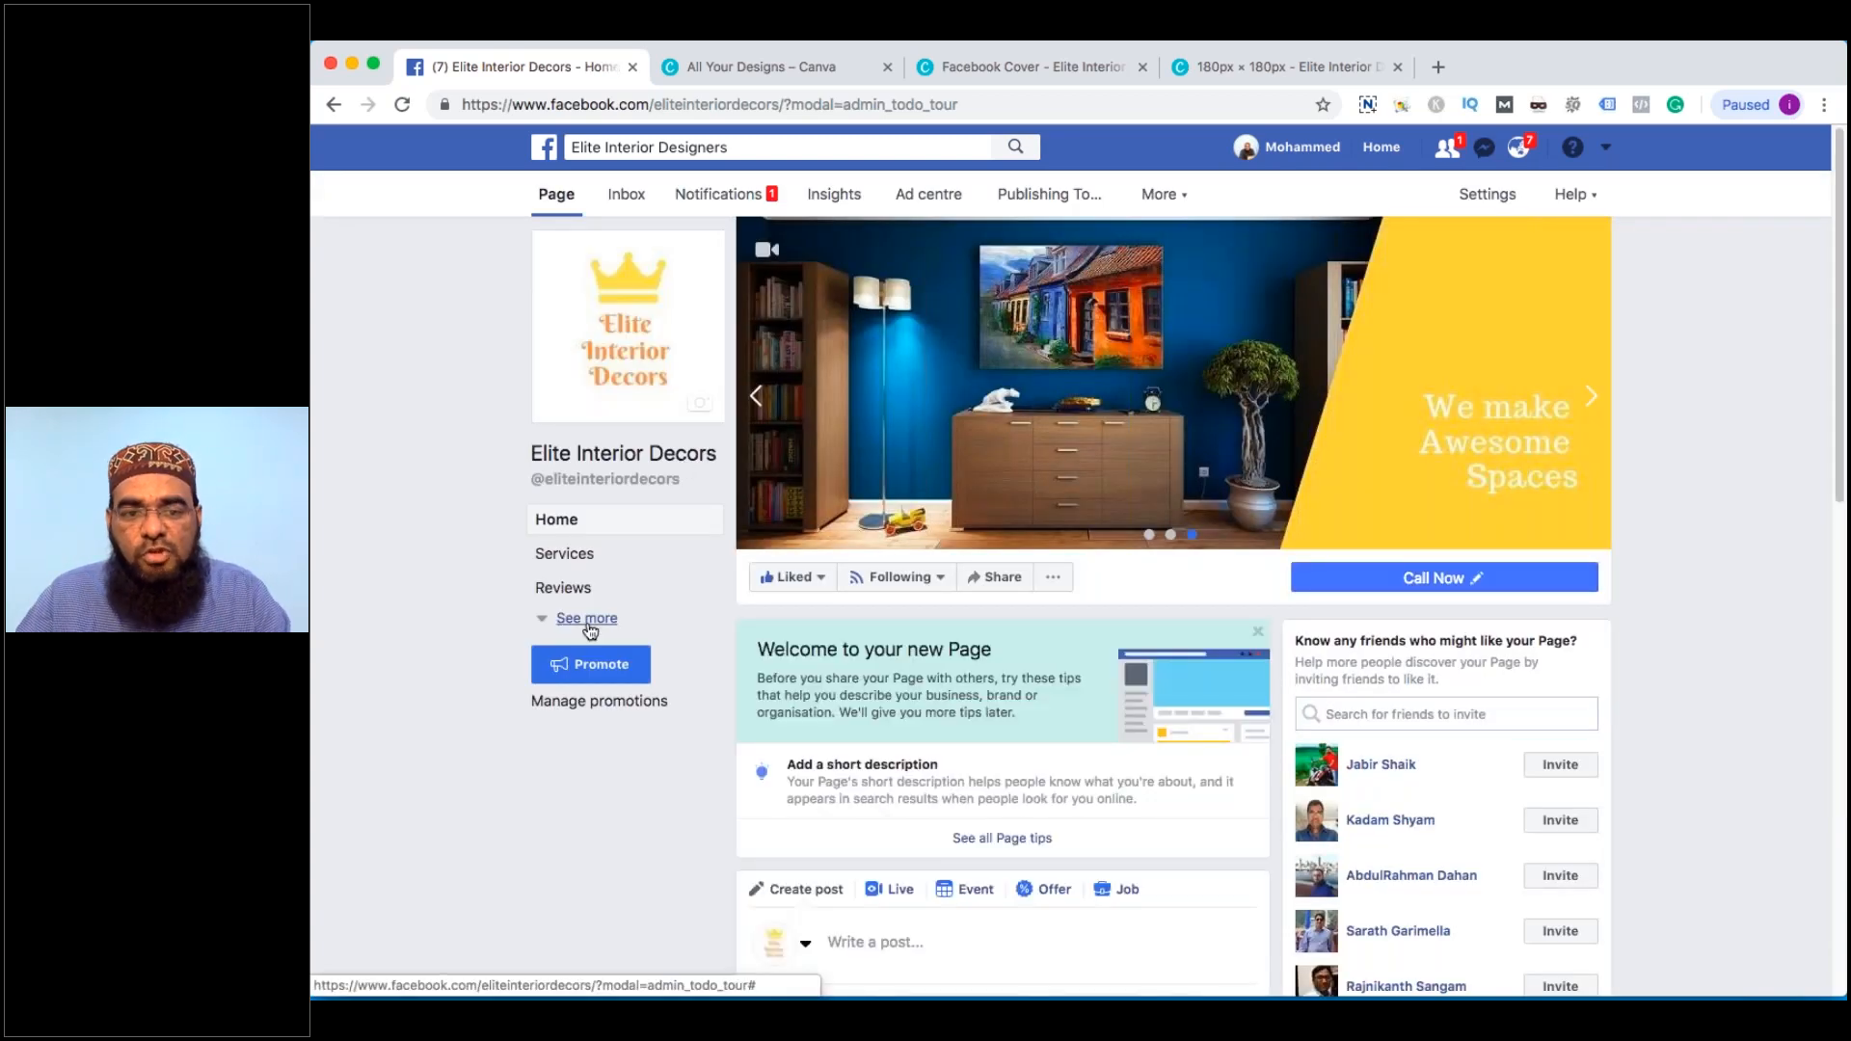
In the Page's About business details, set the price range to £££, save, and view all information
left_click(588, 622)
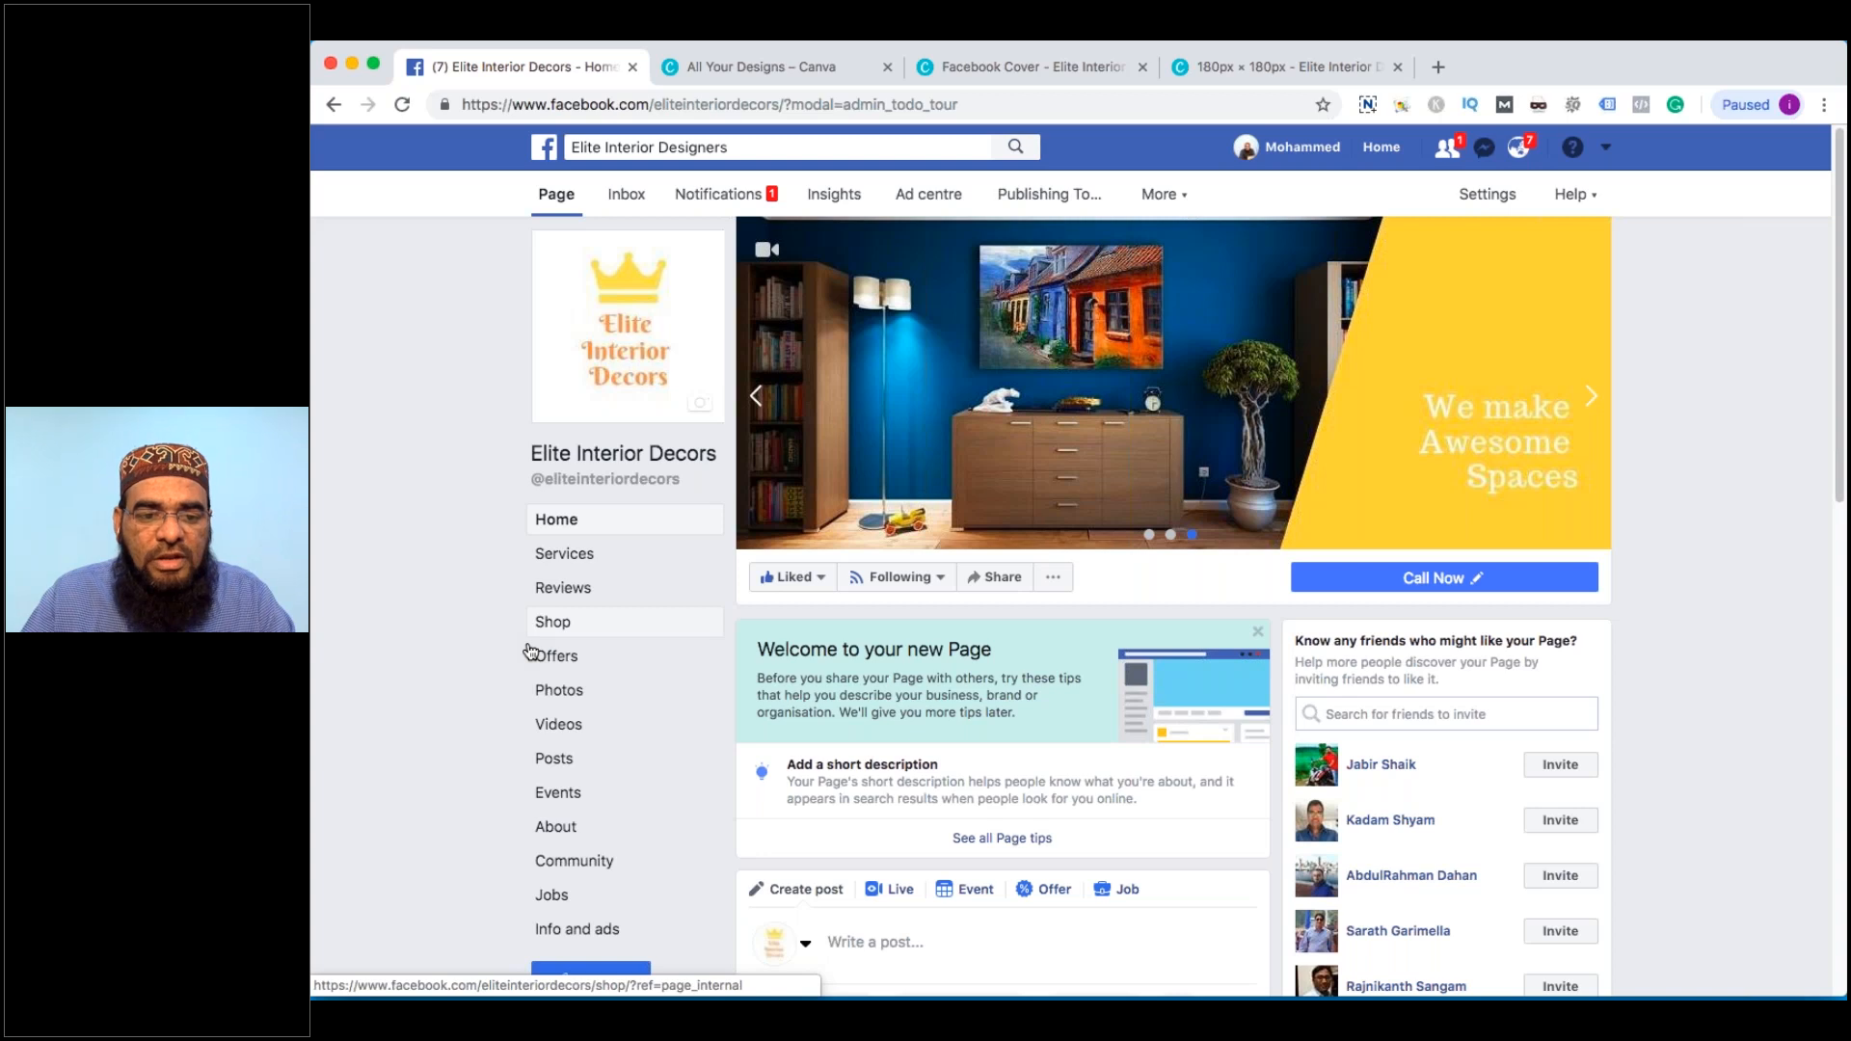
left_click(559, 828)
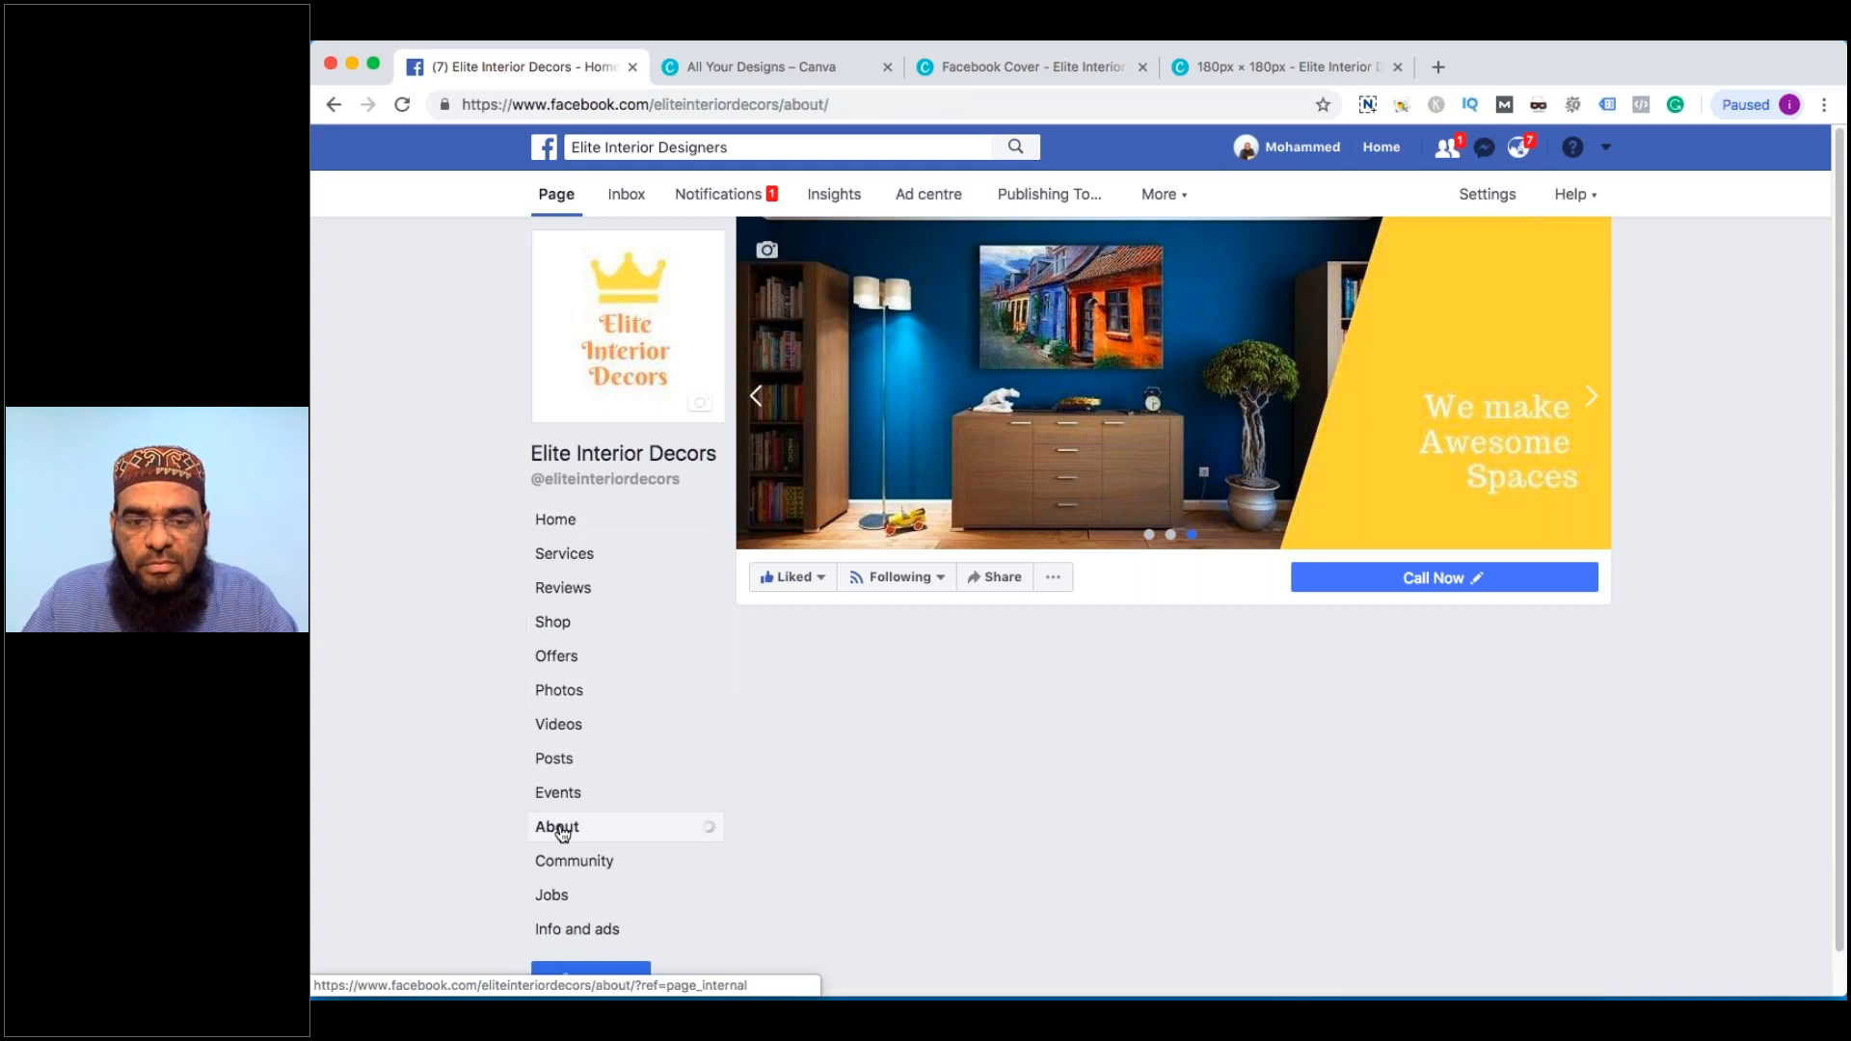
scroll(997, 686, "down", 2)
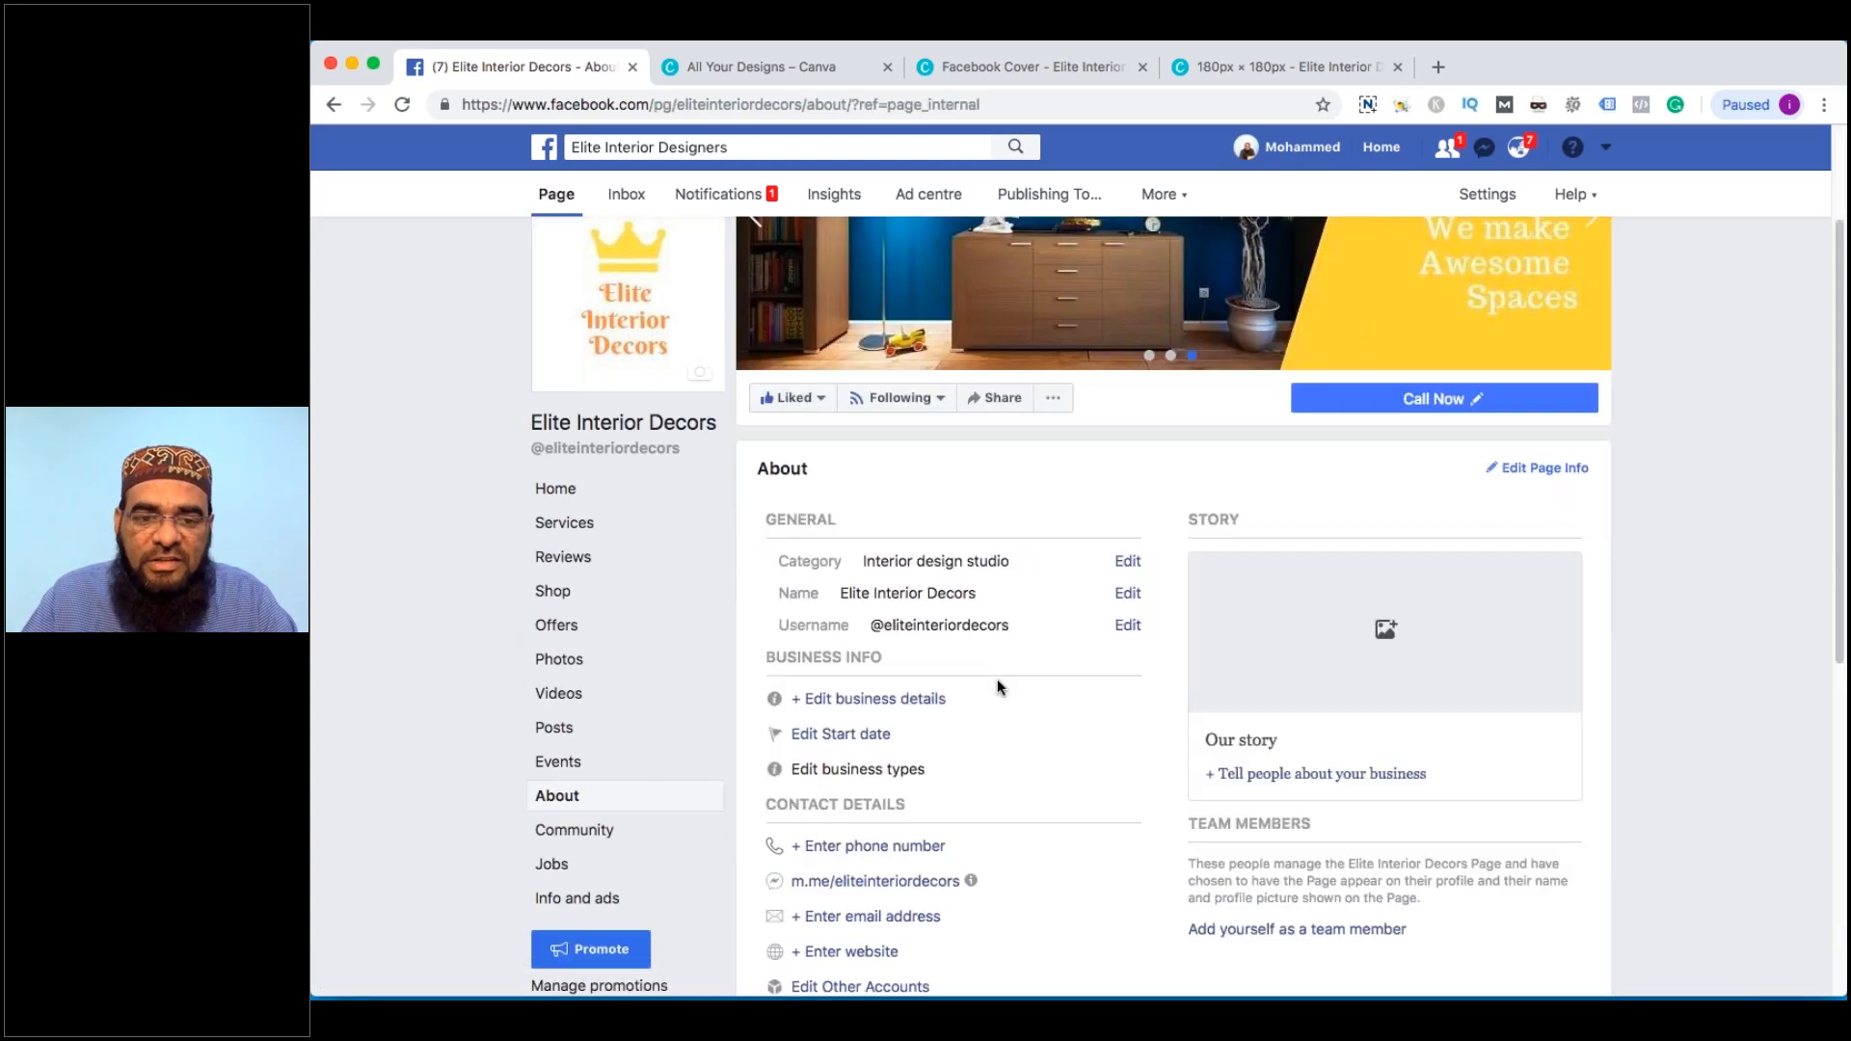
left_click(997, 681)
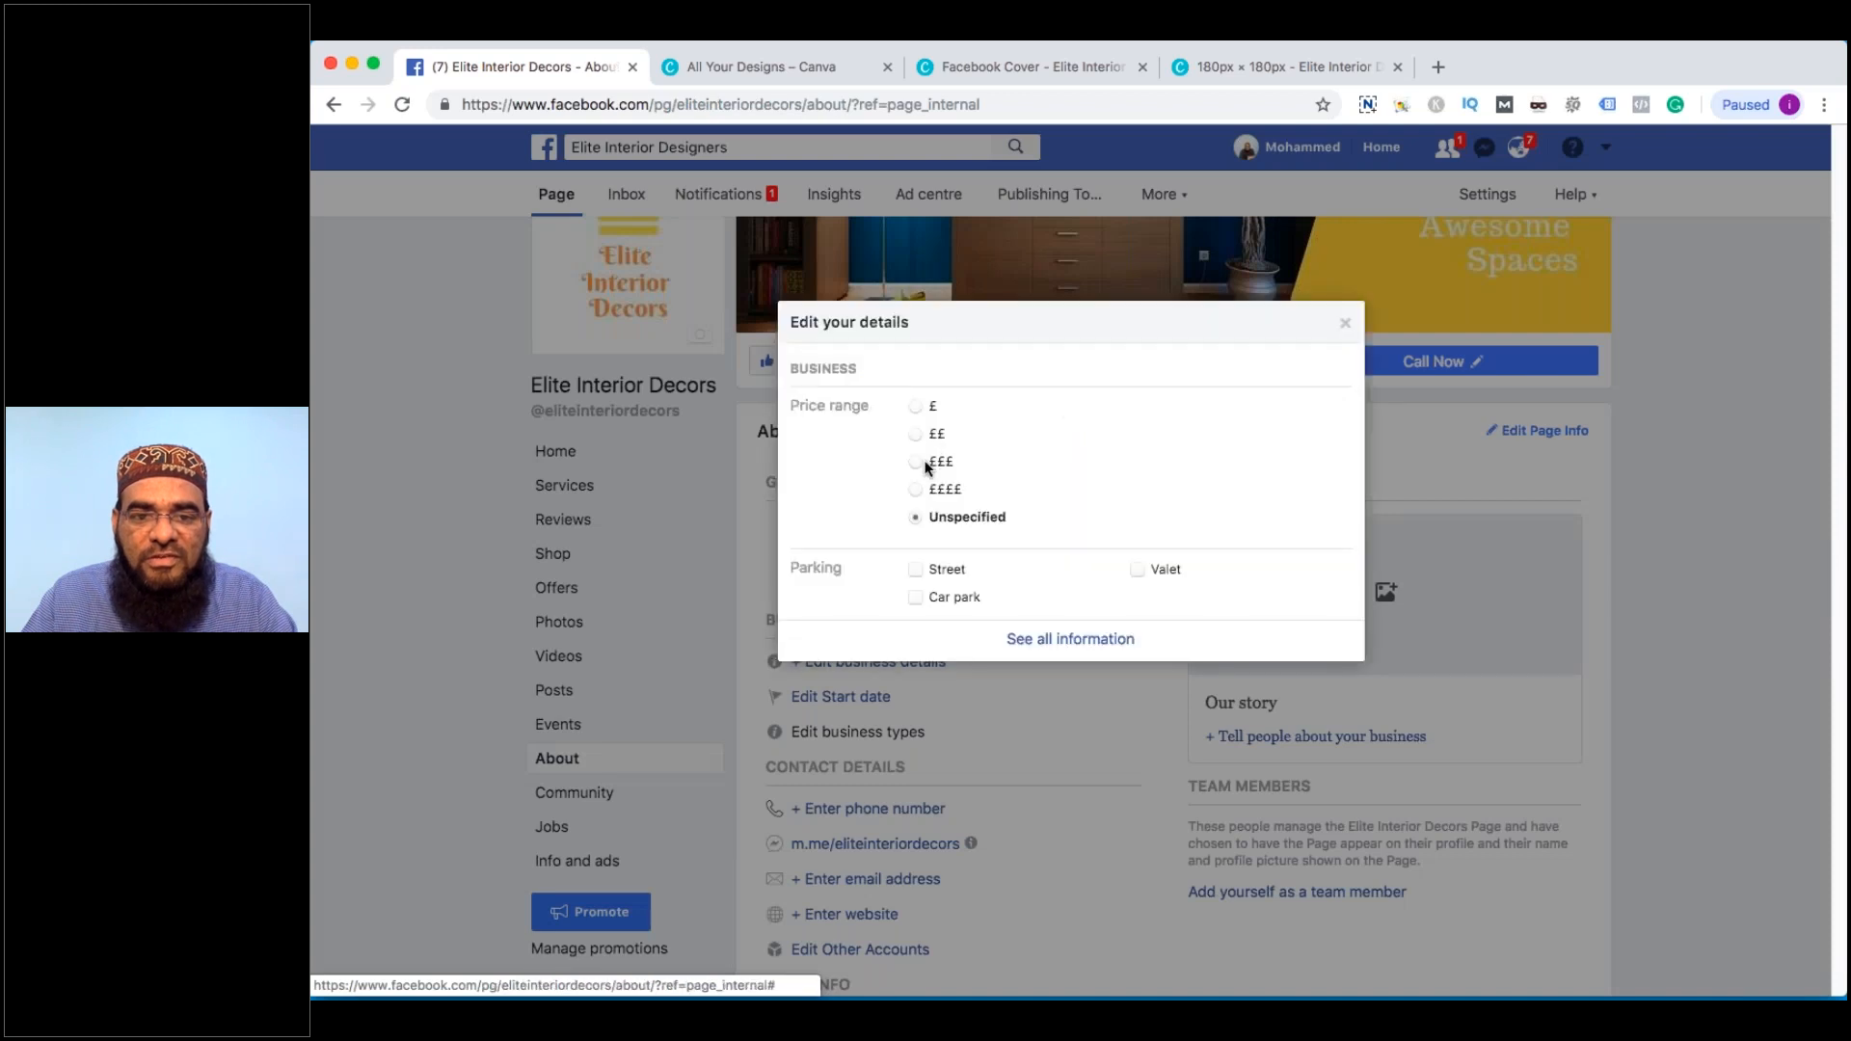
left_click(926, 467)
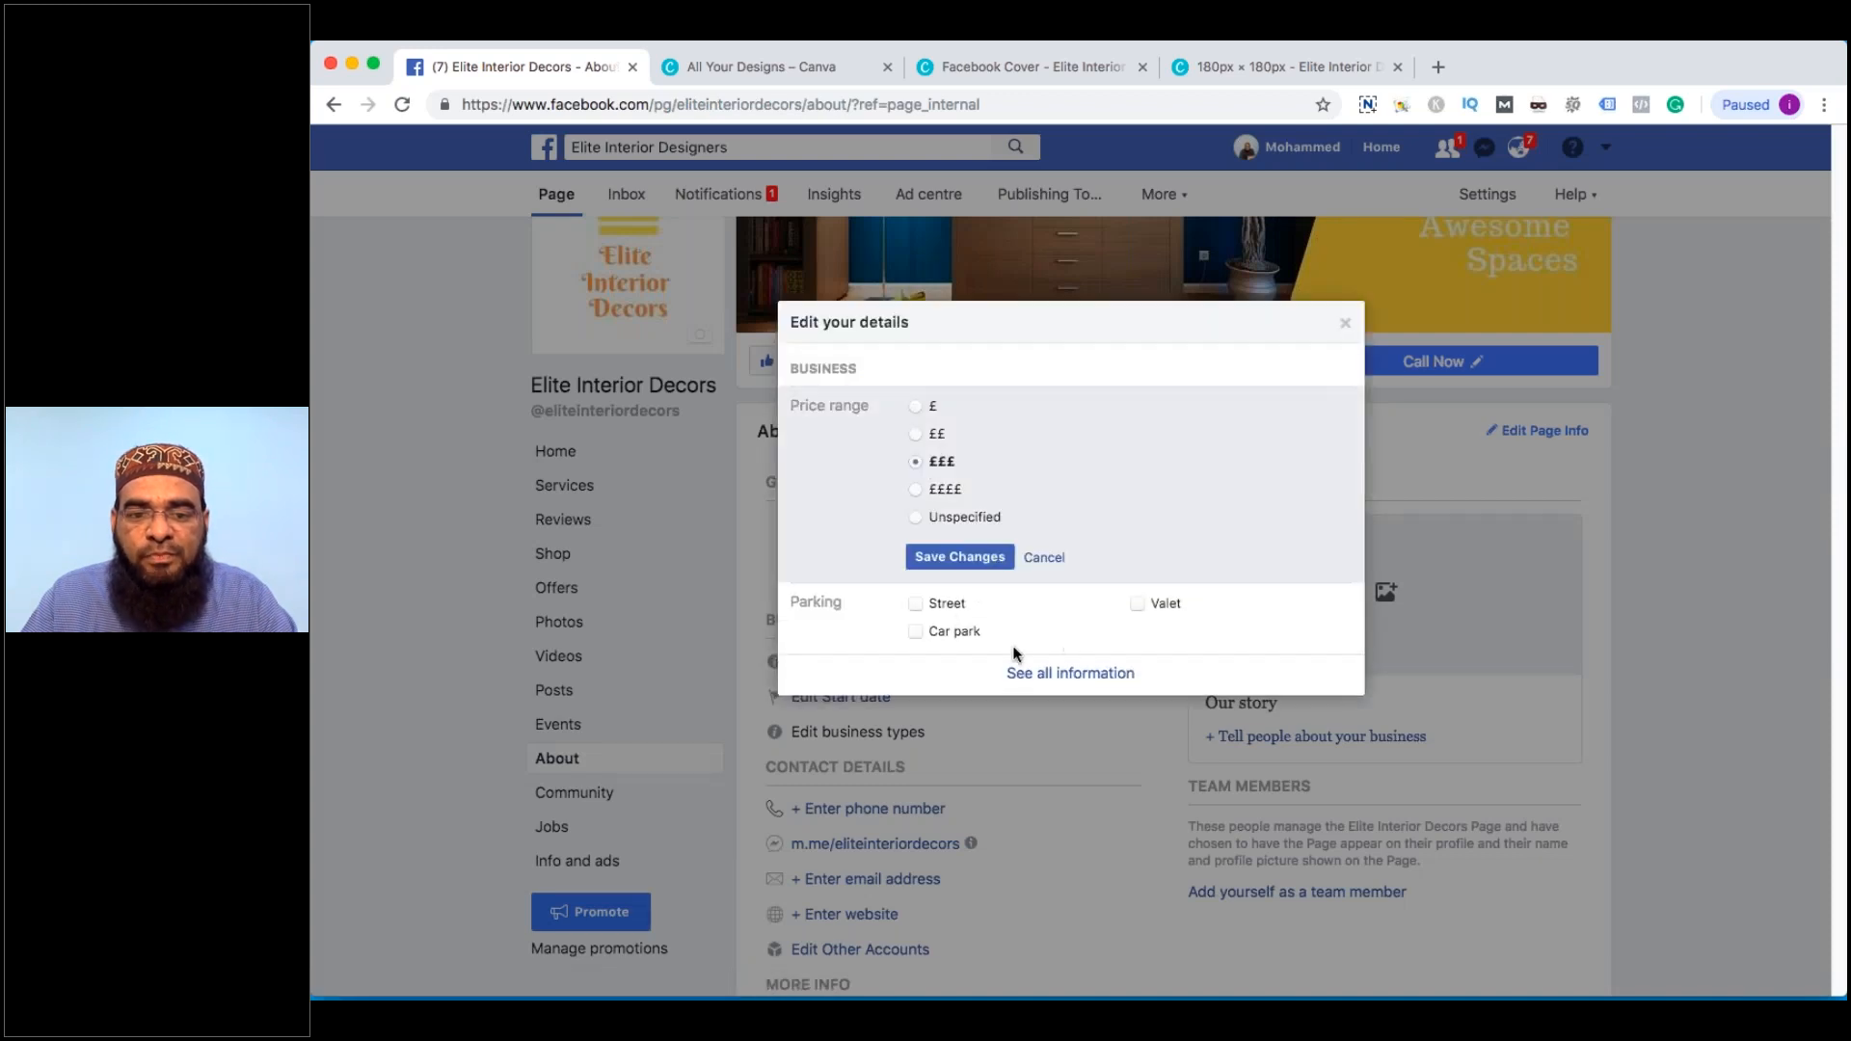
left_click(960, 556)
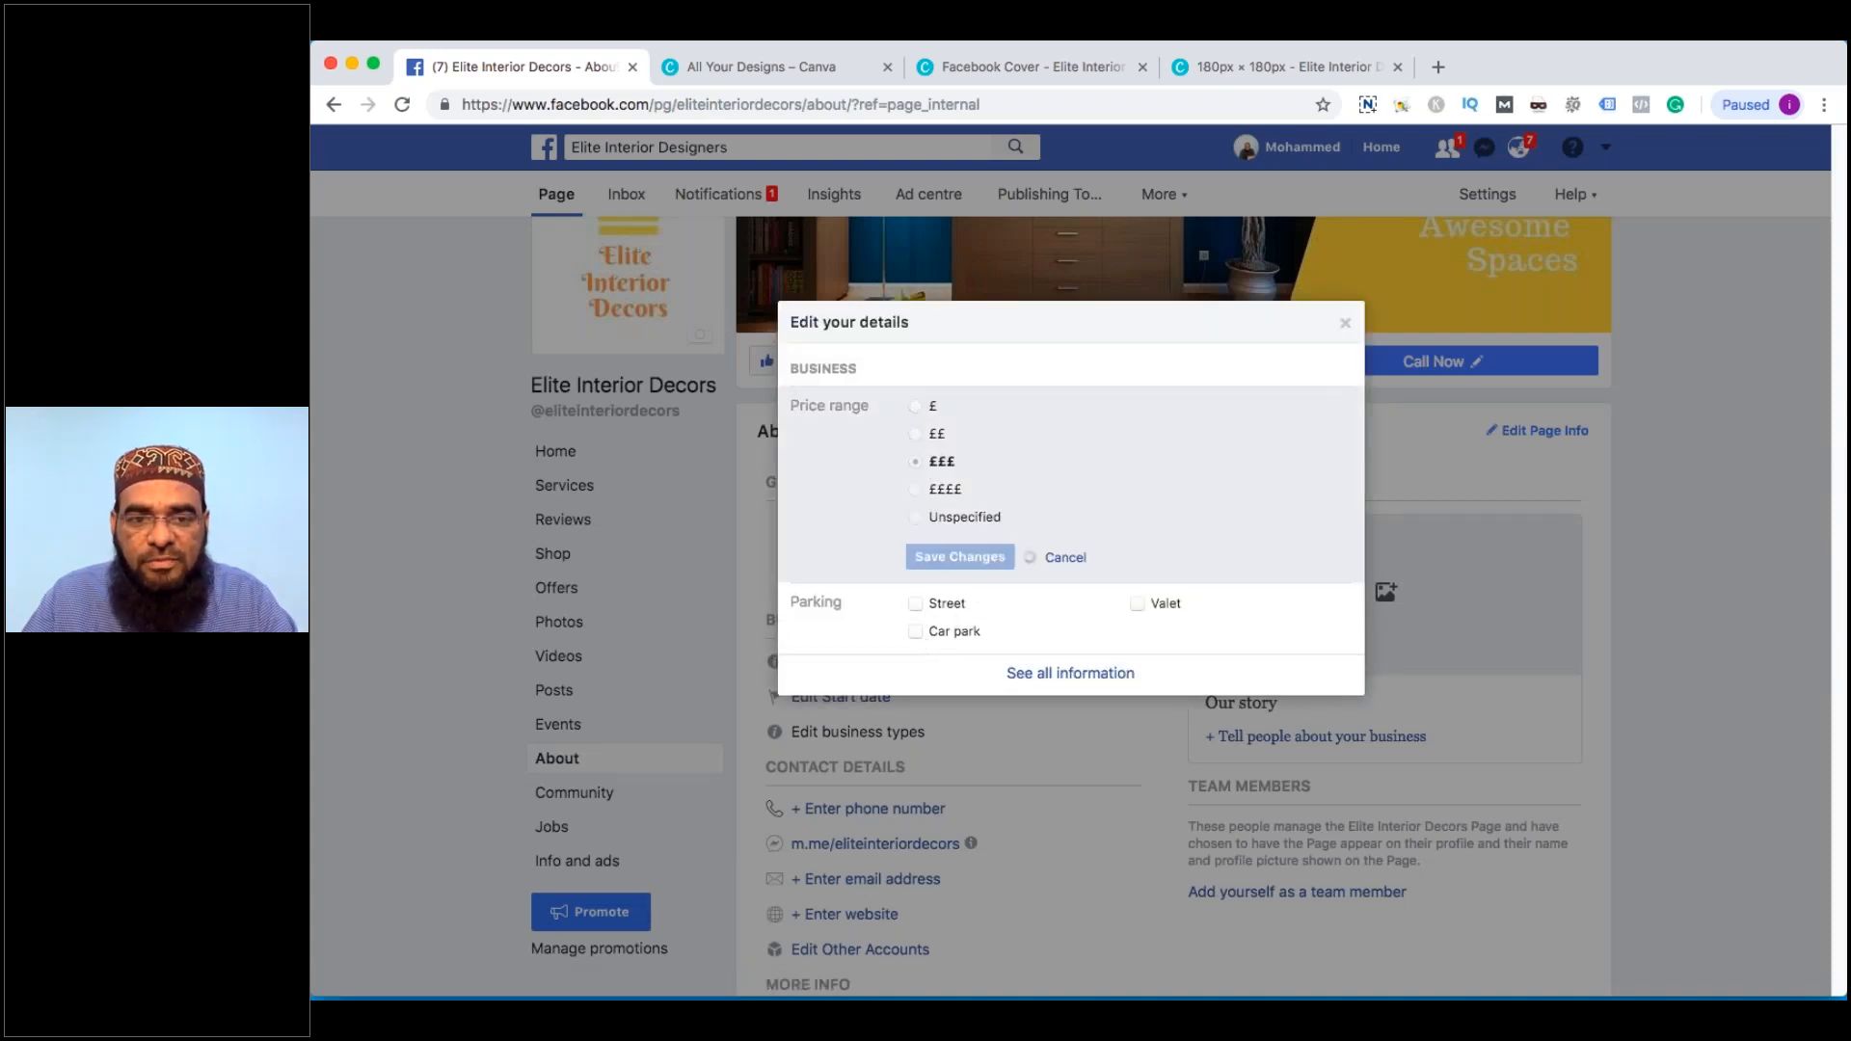
left_click(1068, 657)
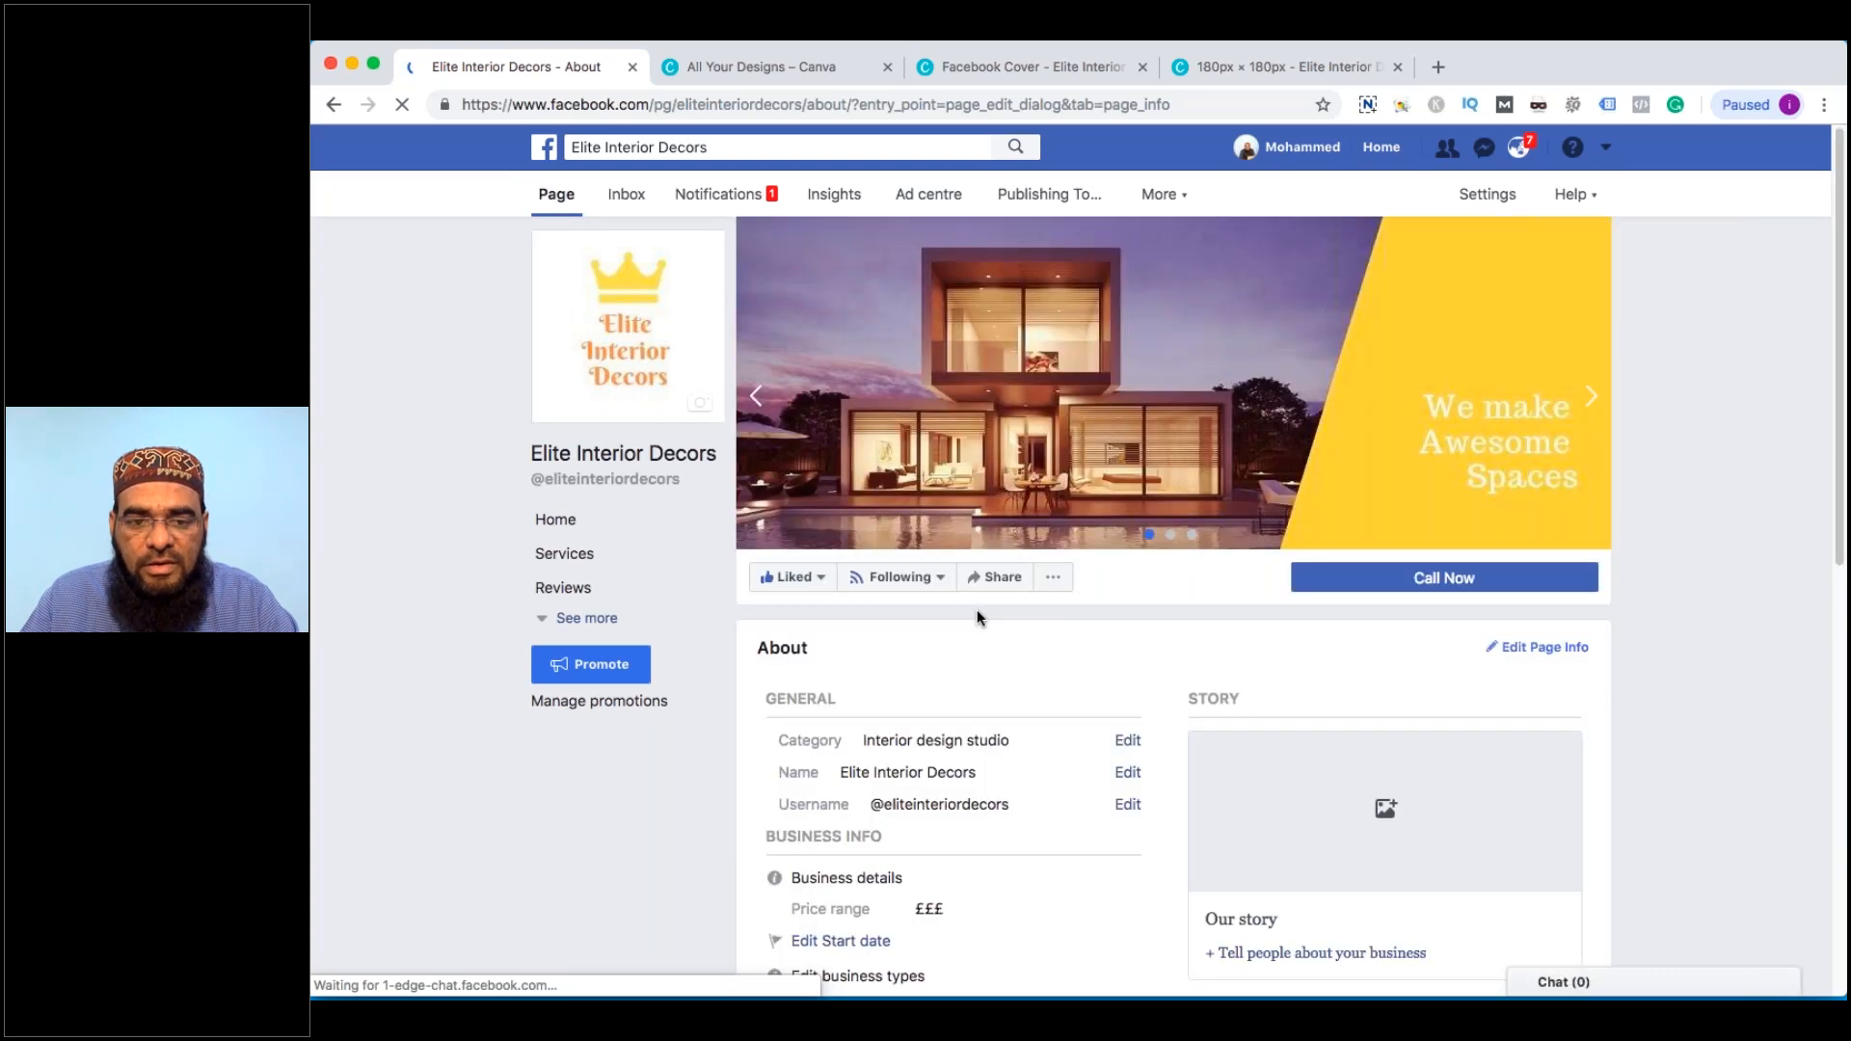
scroll(945, 617, "down", 4)
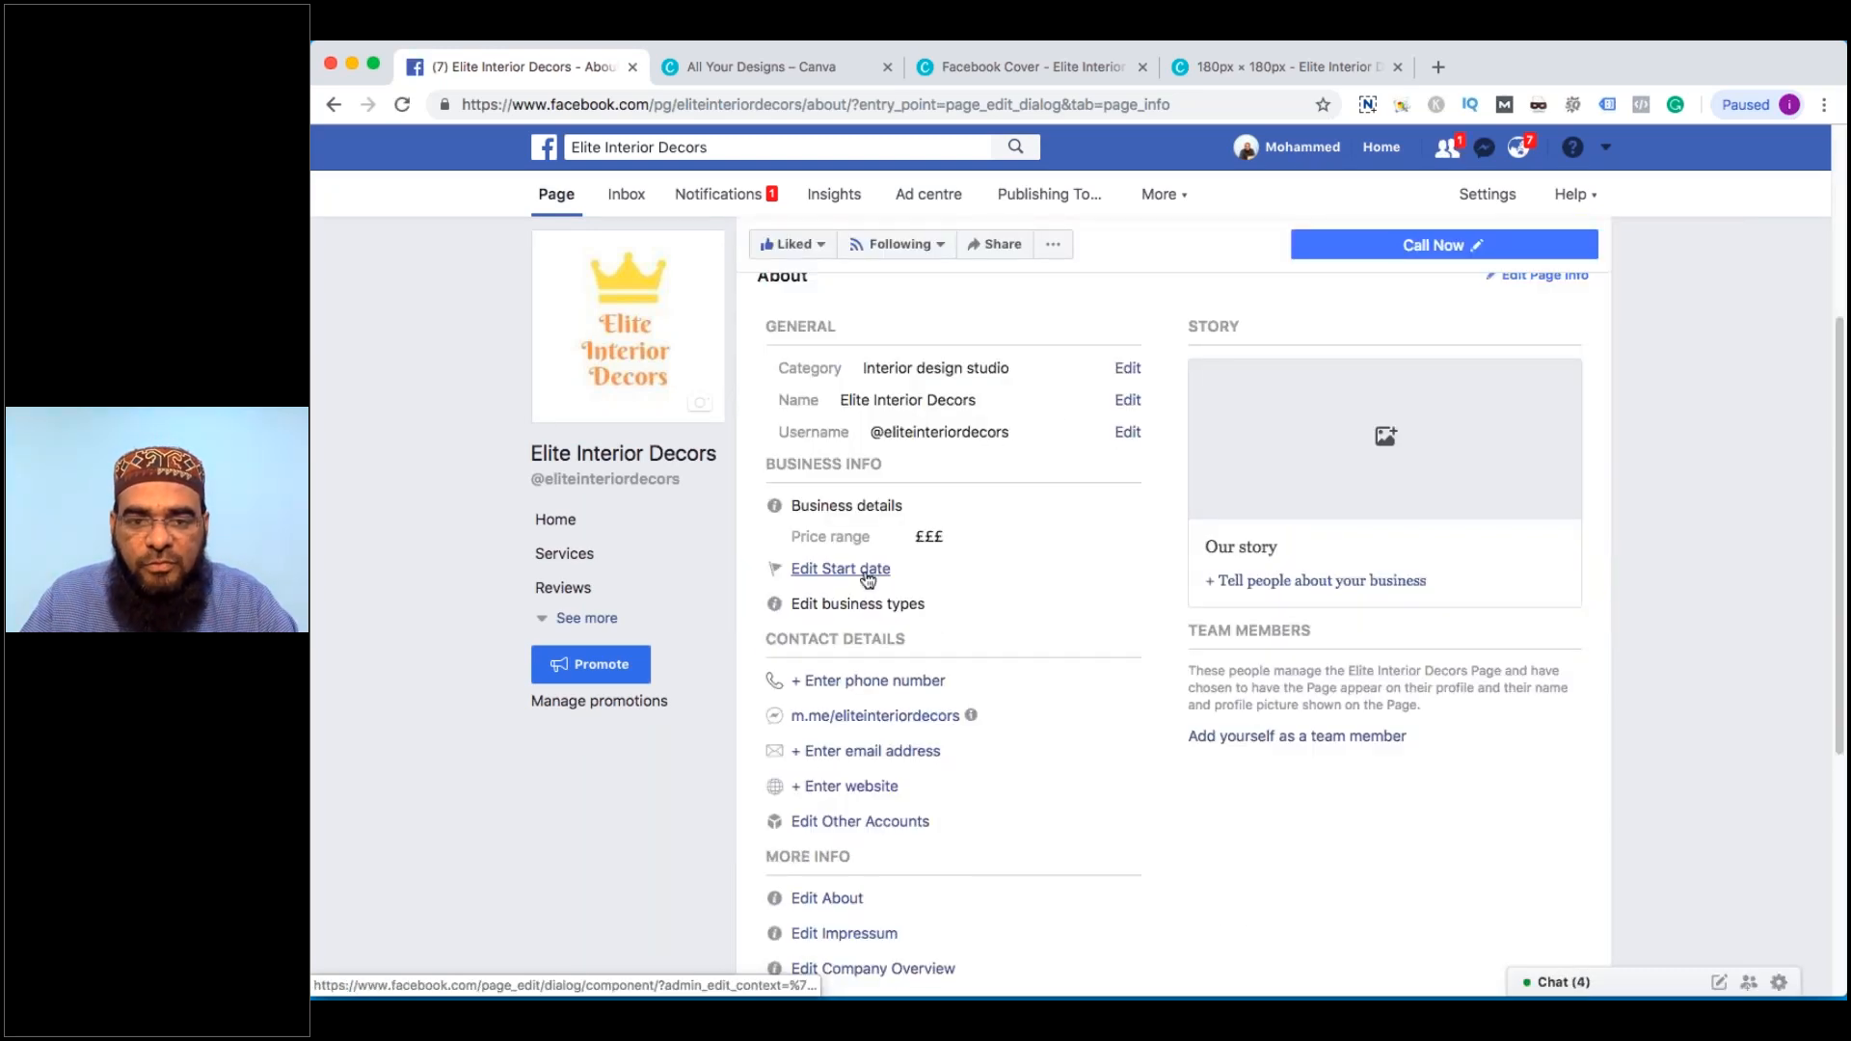
Set the business start date to Founded, 5 December 2018, and save
left_click(868, 579)
left_click(949, 451)
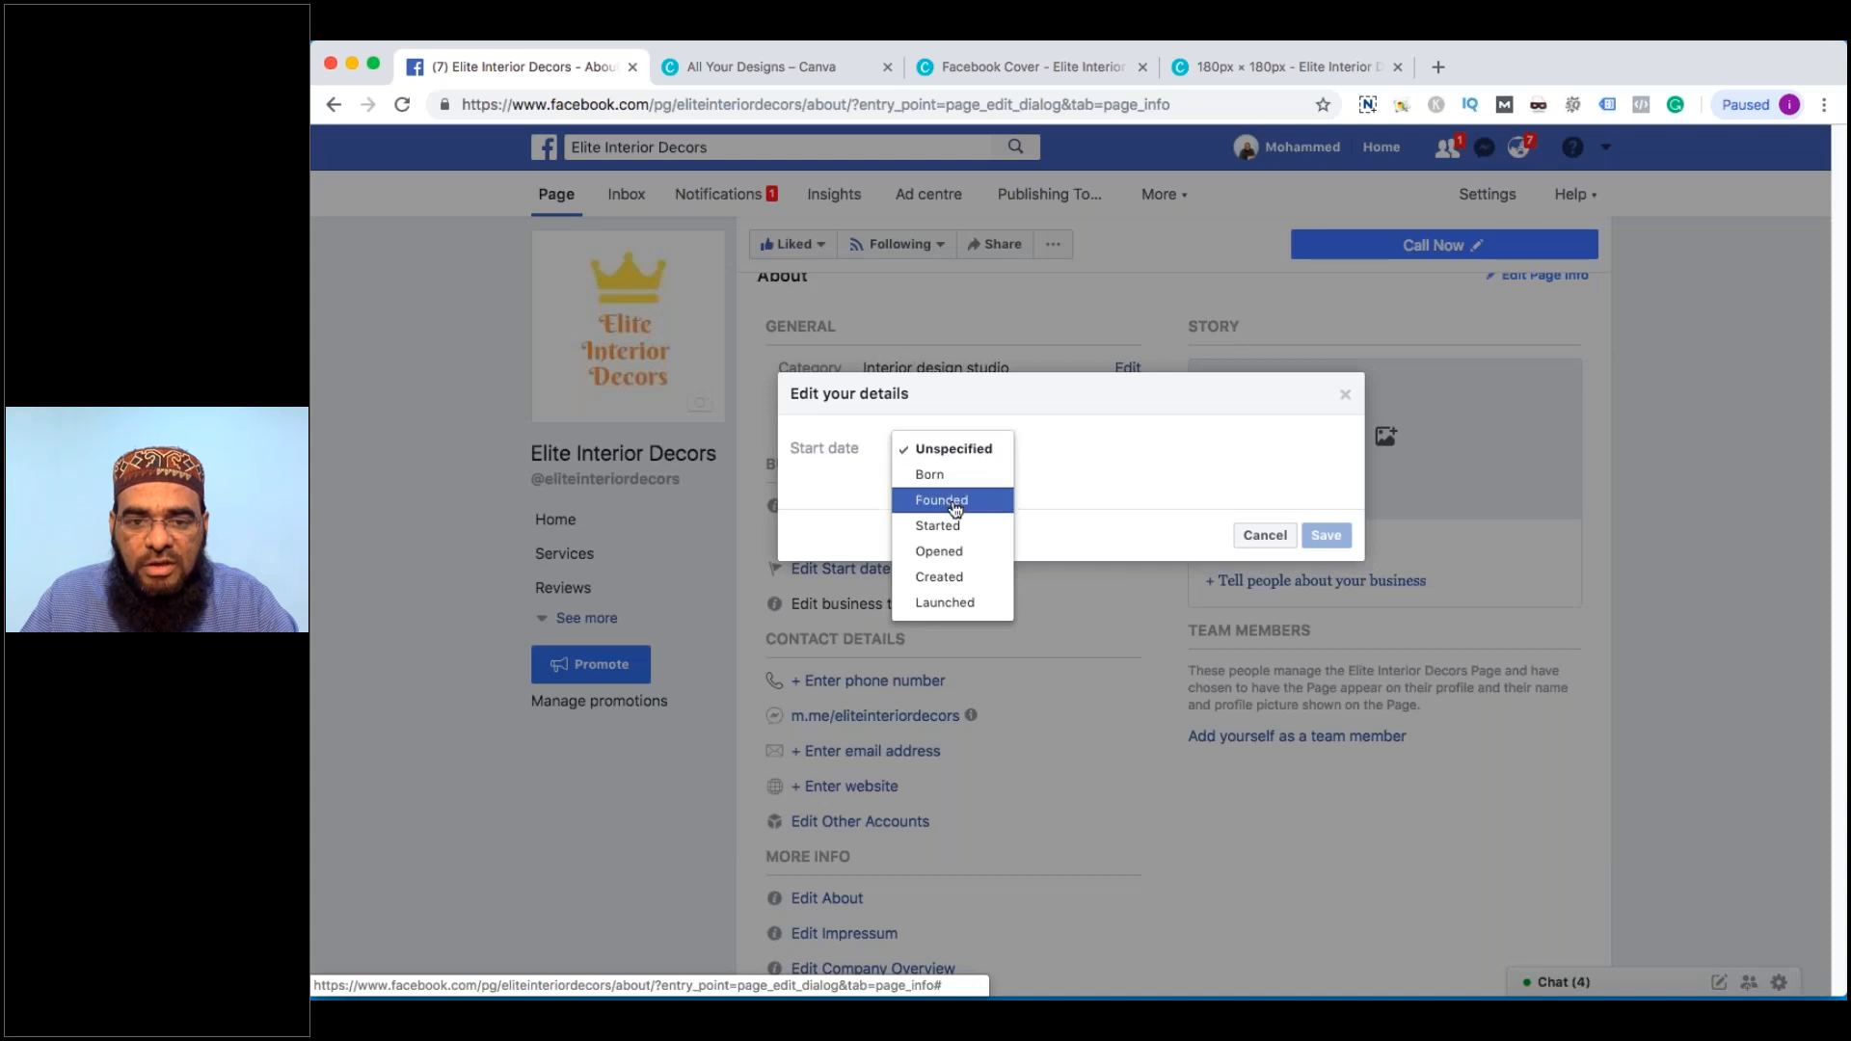
left_click(955, 502)
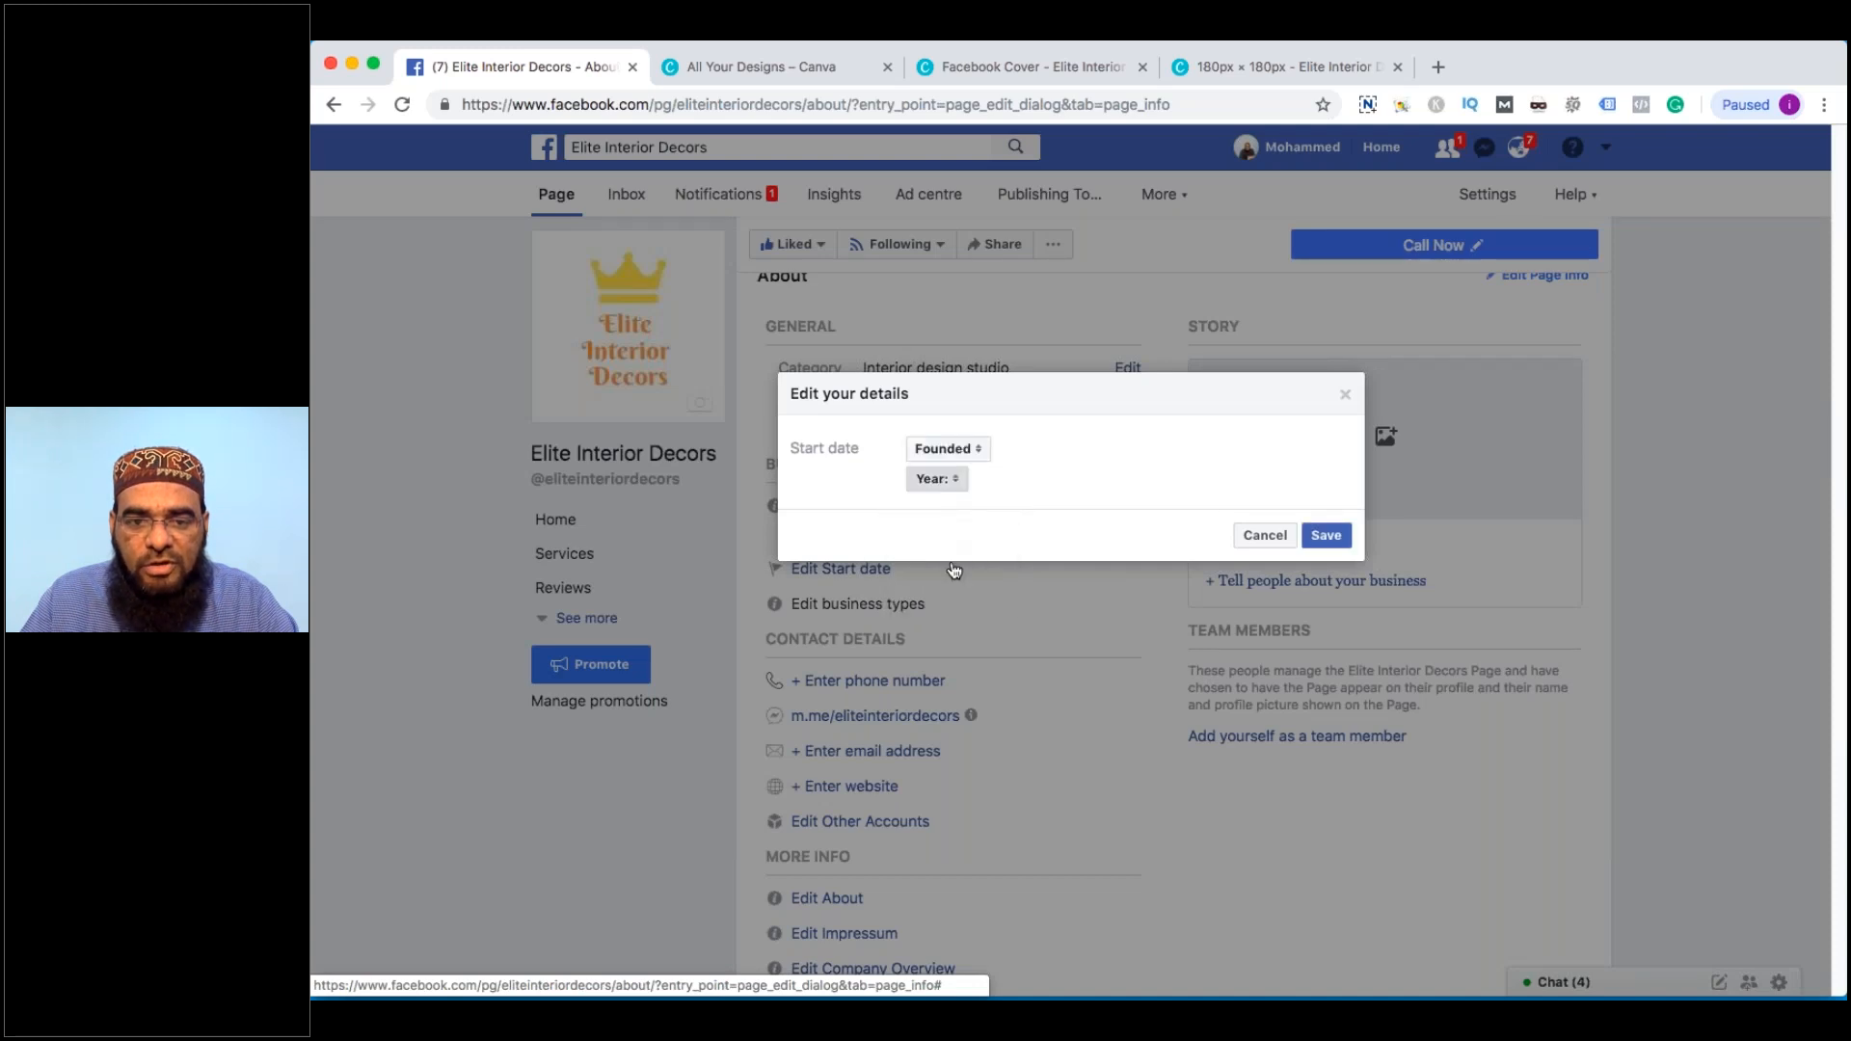
left_click(937, 480)
left_click(941, 529)
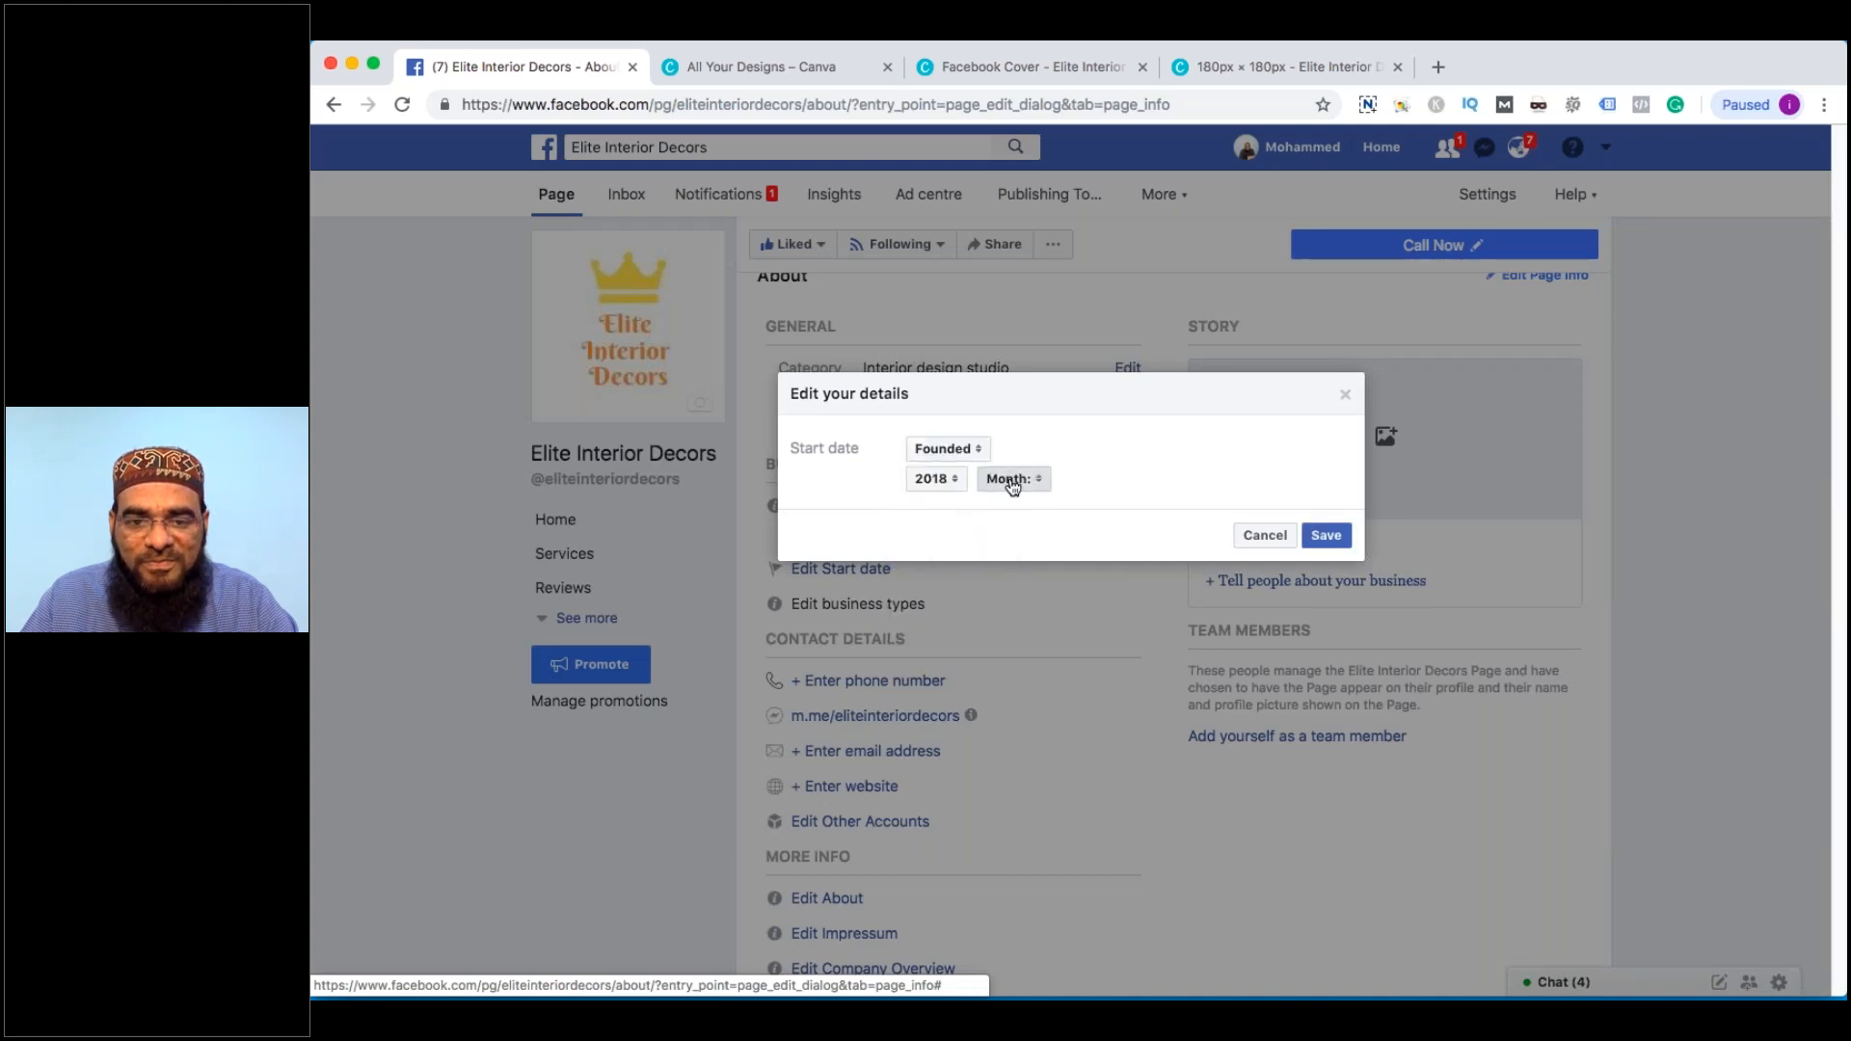
left_click(1007, 478)
left_click(1017, 507)
left_click(1104, 480)
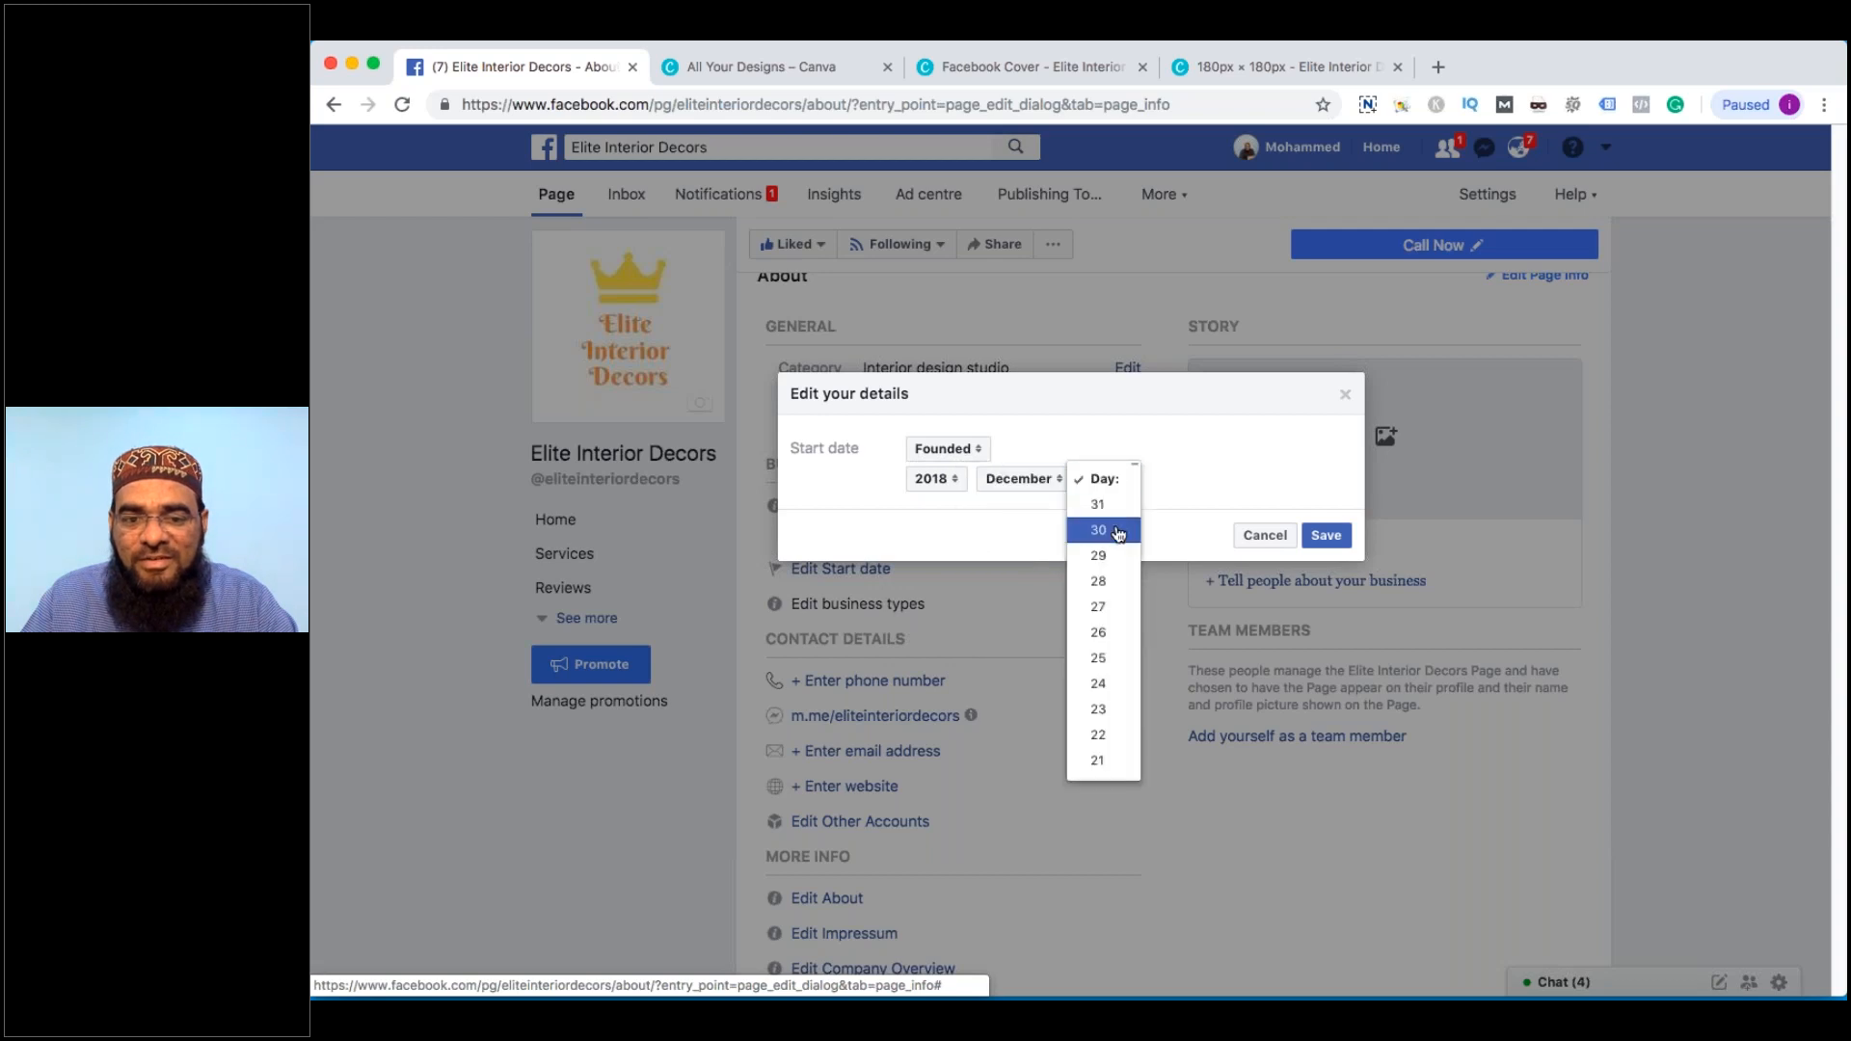
scroll(1107, 704, "down", 5)
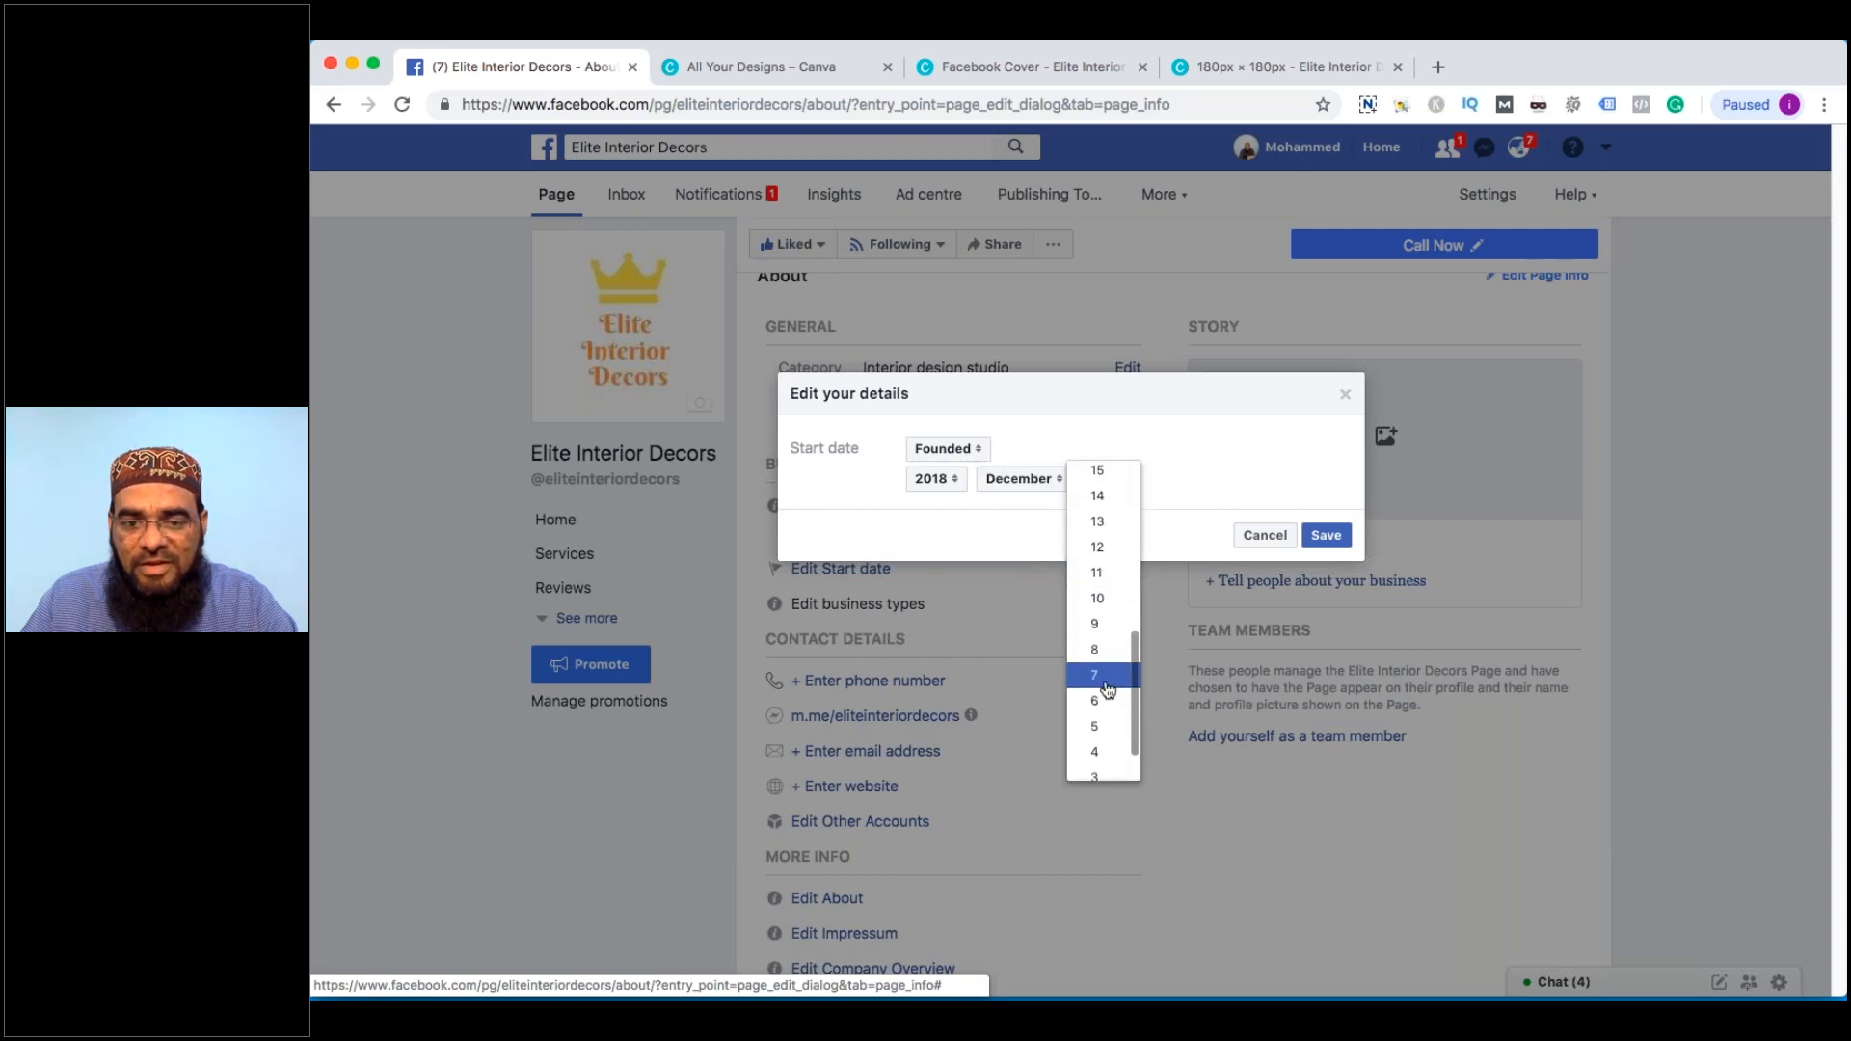
left_click(1100, 726)
left_click(1324, 537)
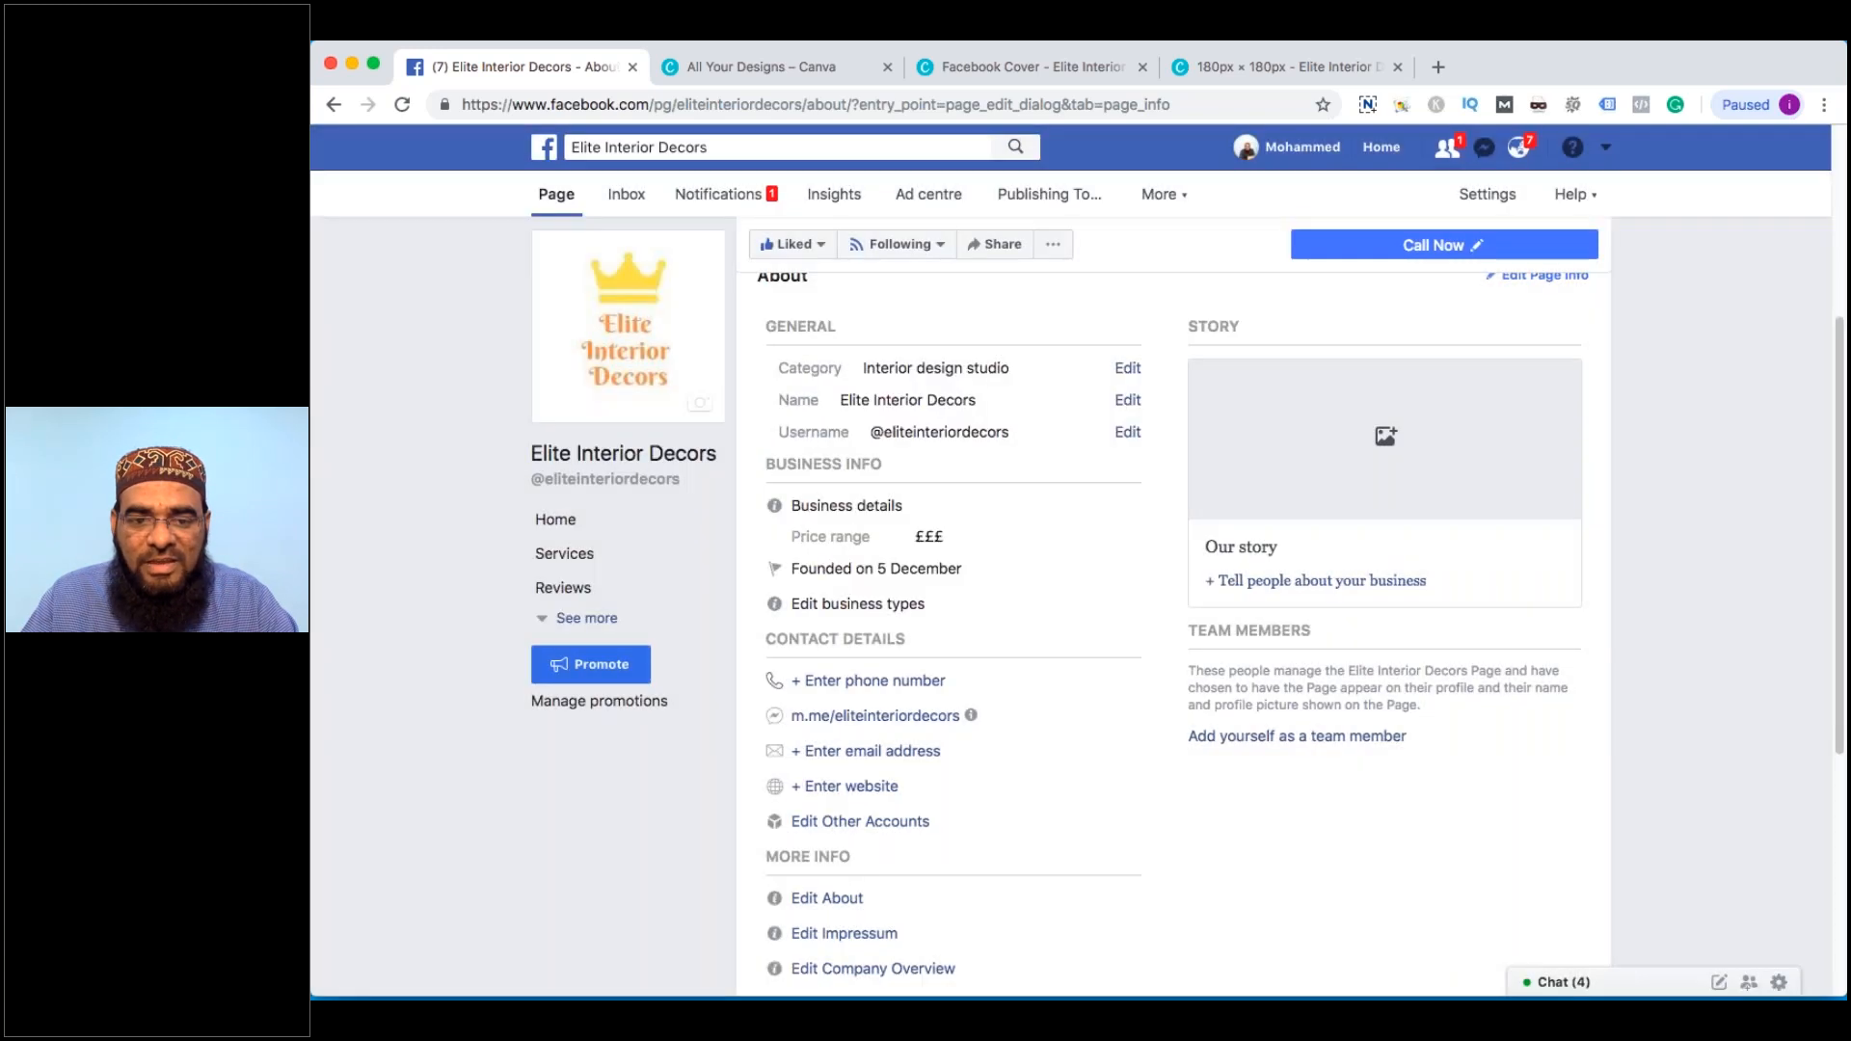
Mark the business as selling goods or services online and as a corporate office
left_click(1123, 604)
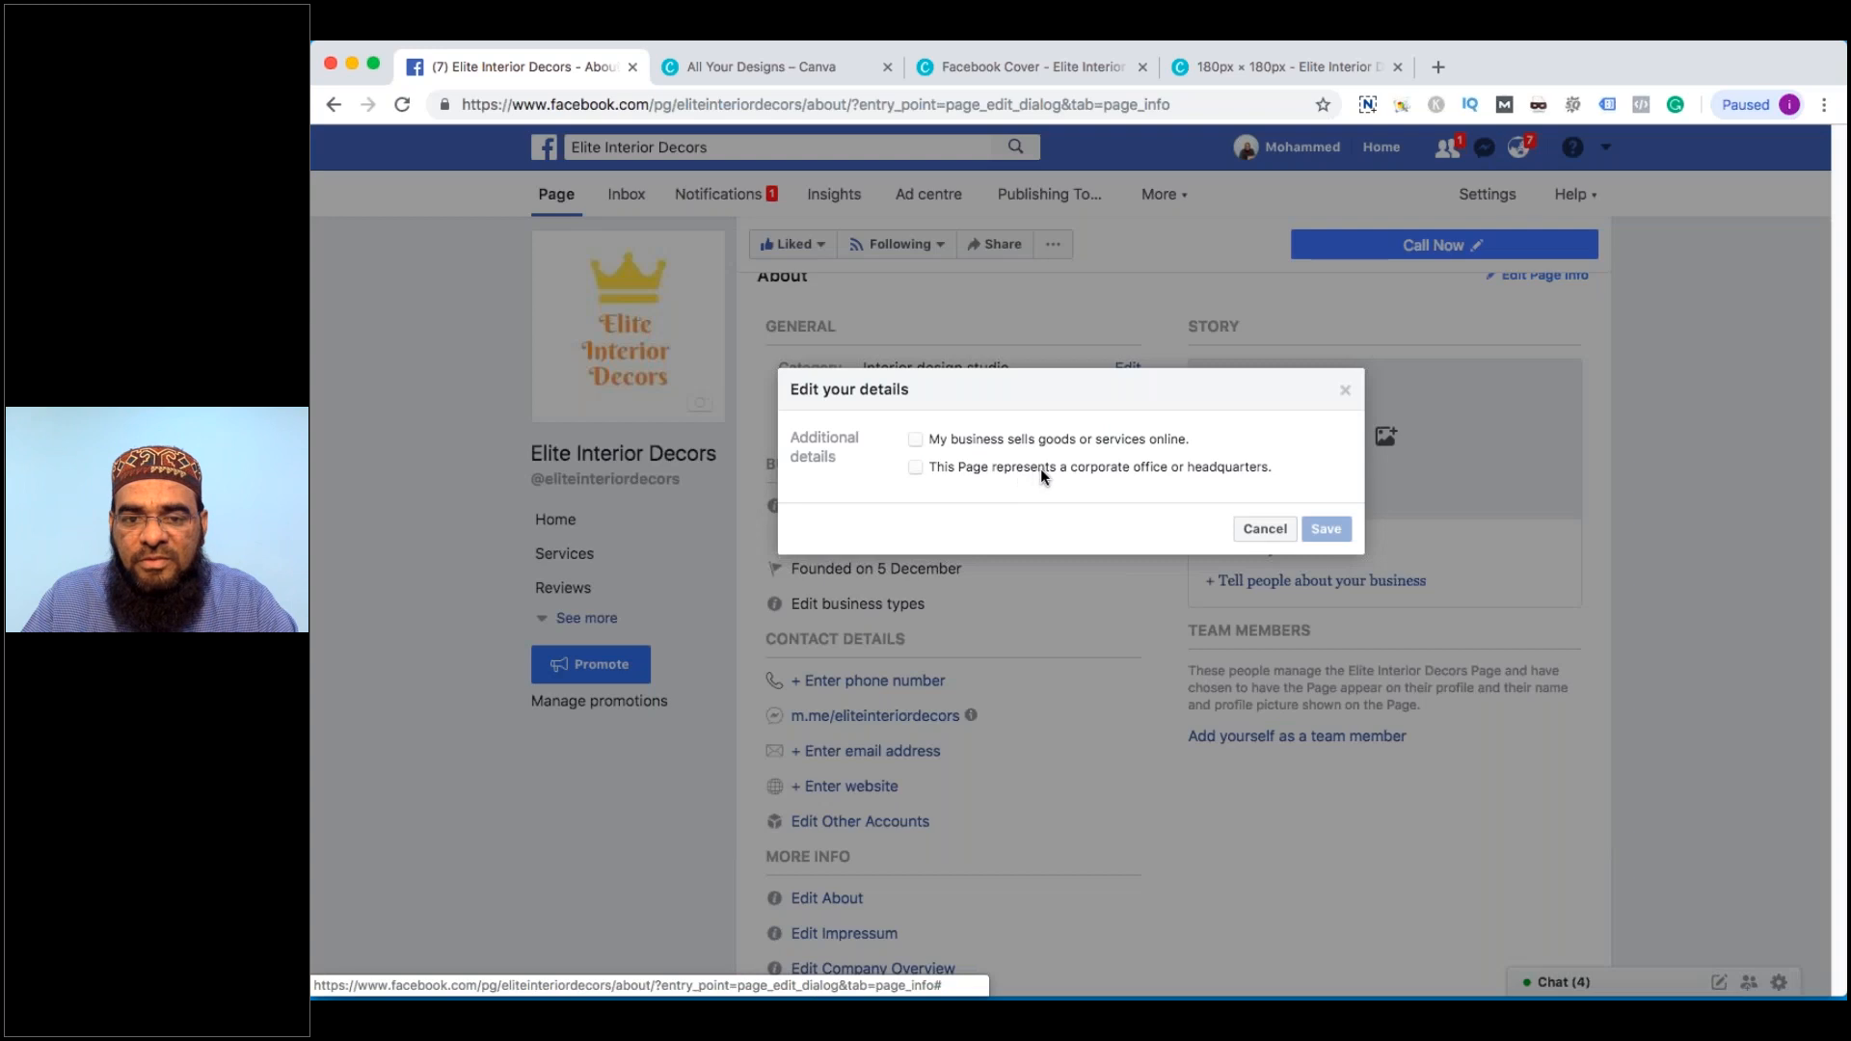
left_click(975, 443)
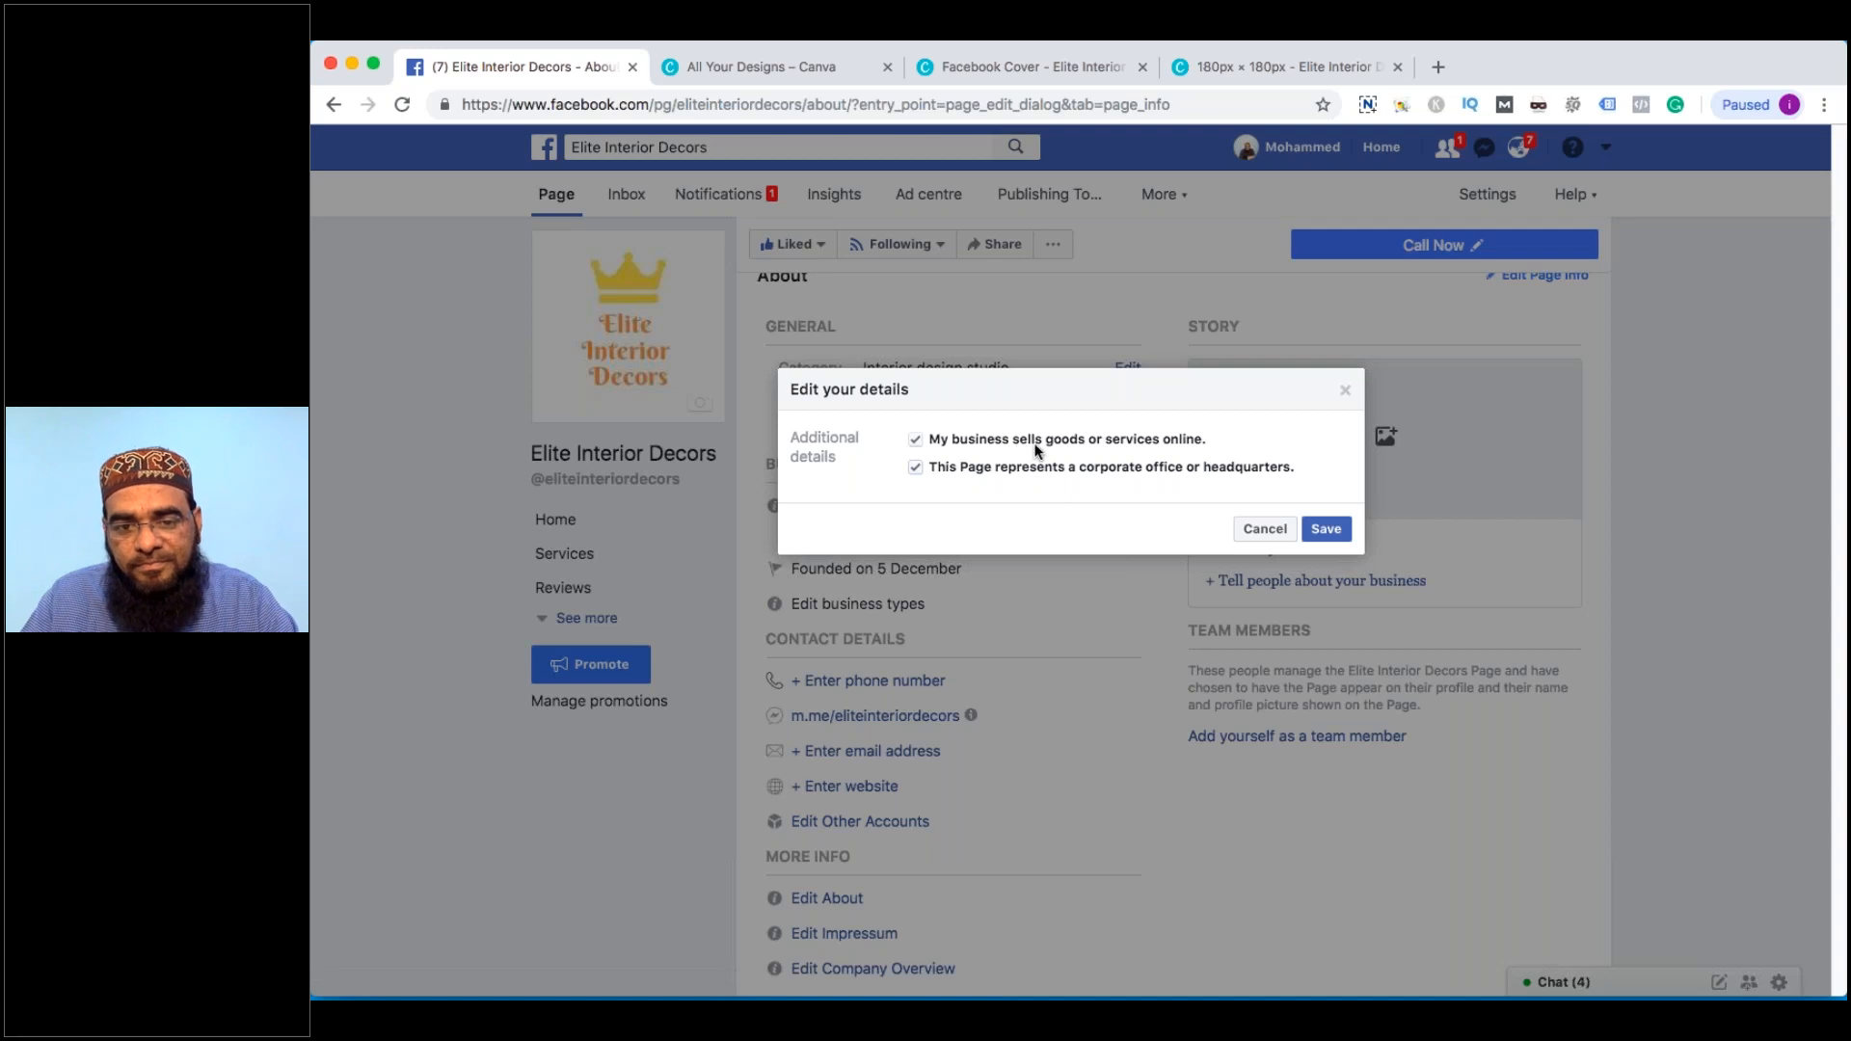
left_click(1326, 529)
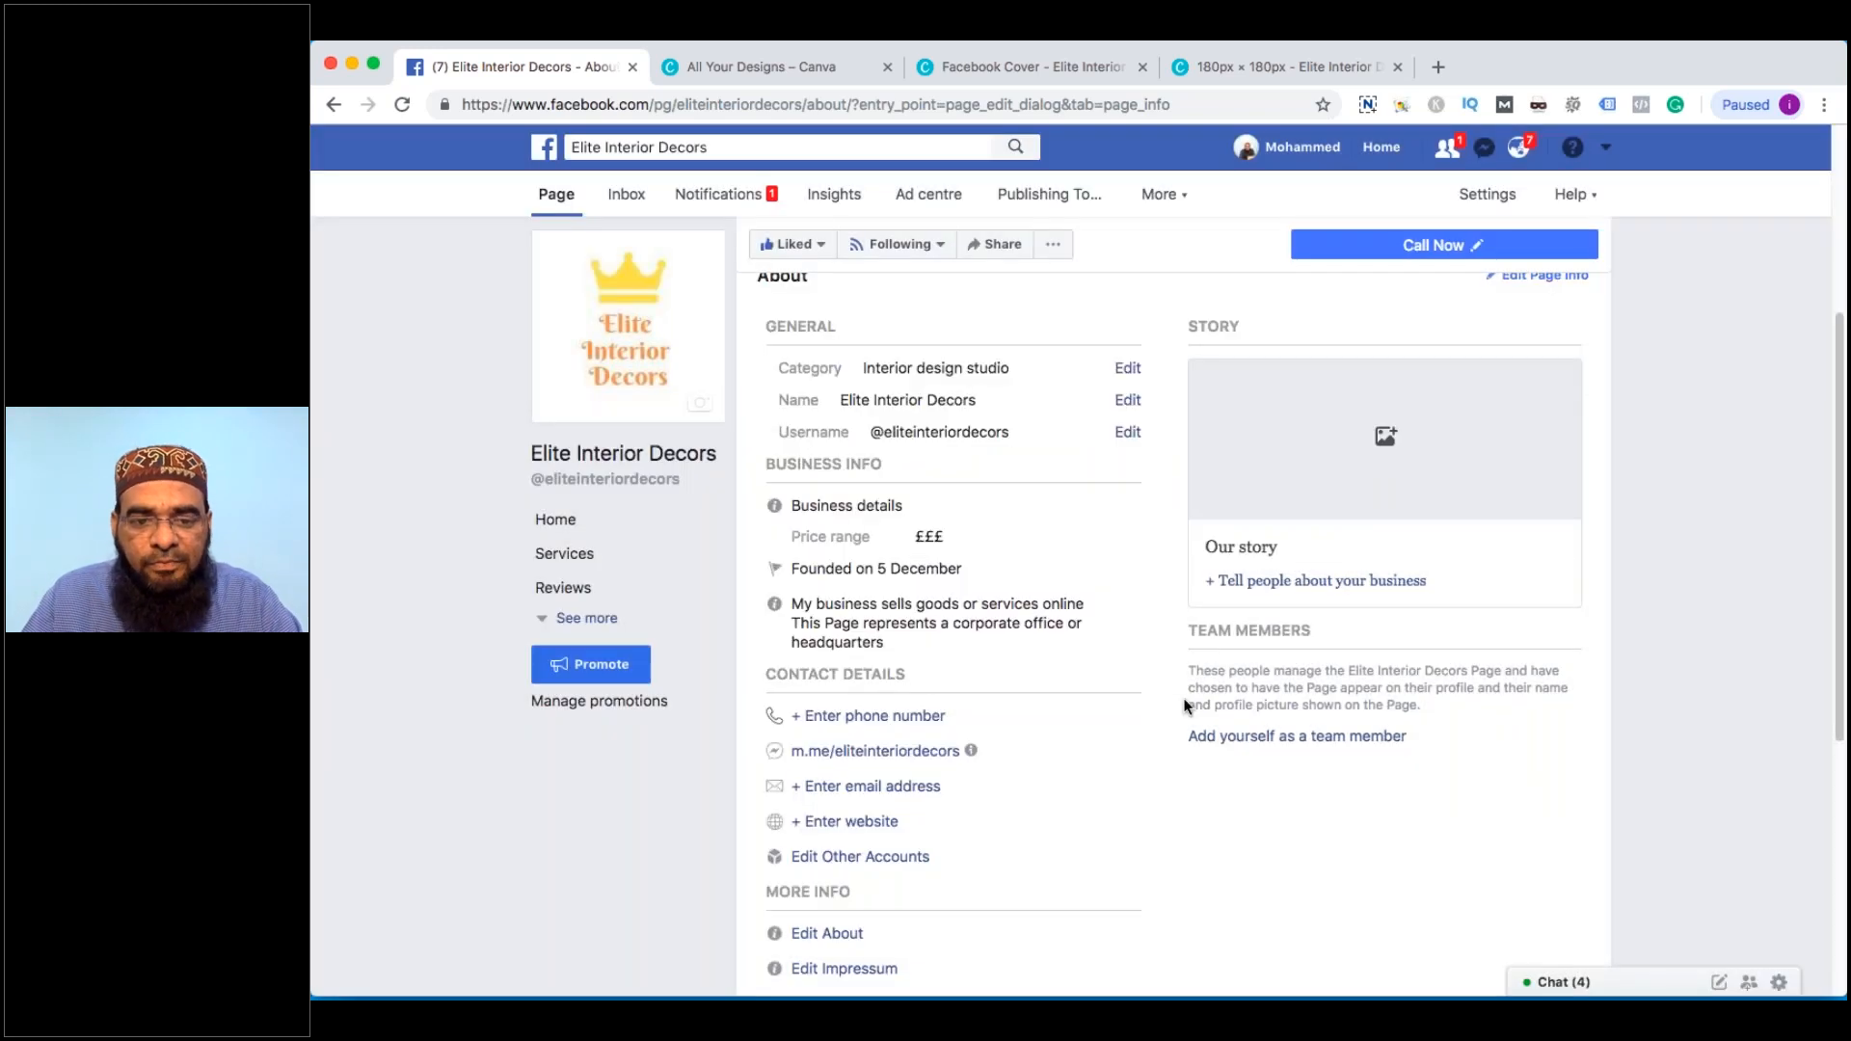
scroll(1068, 735, "down", 2)
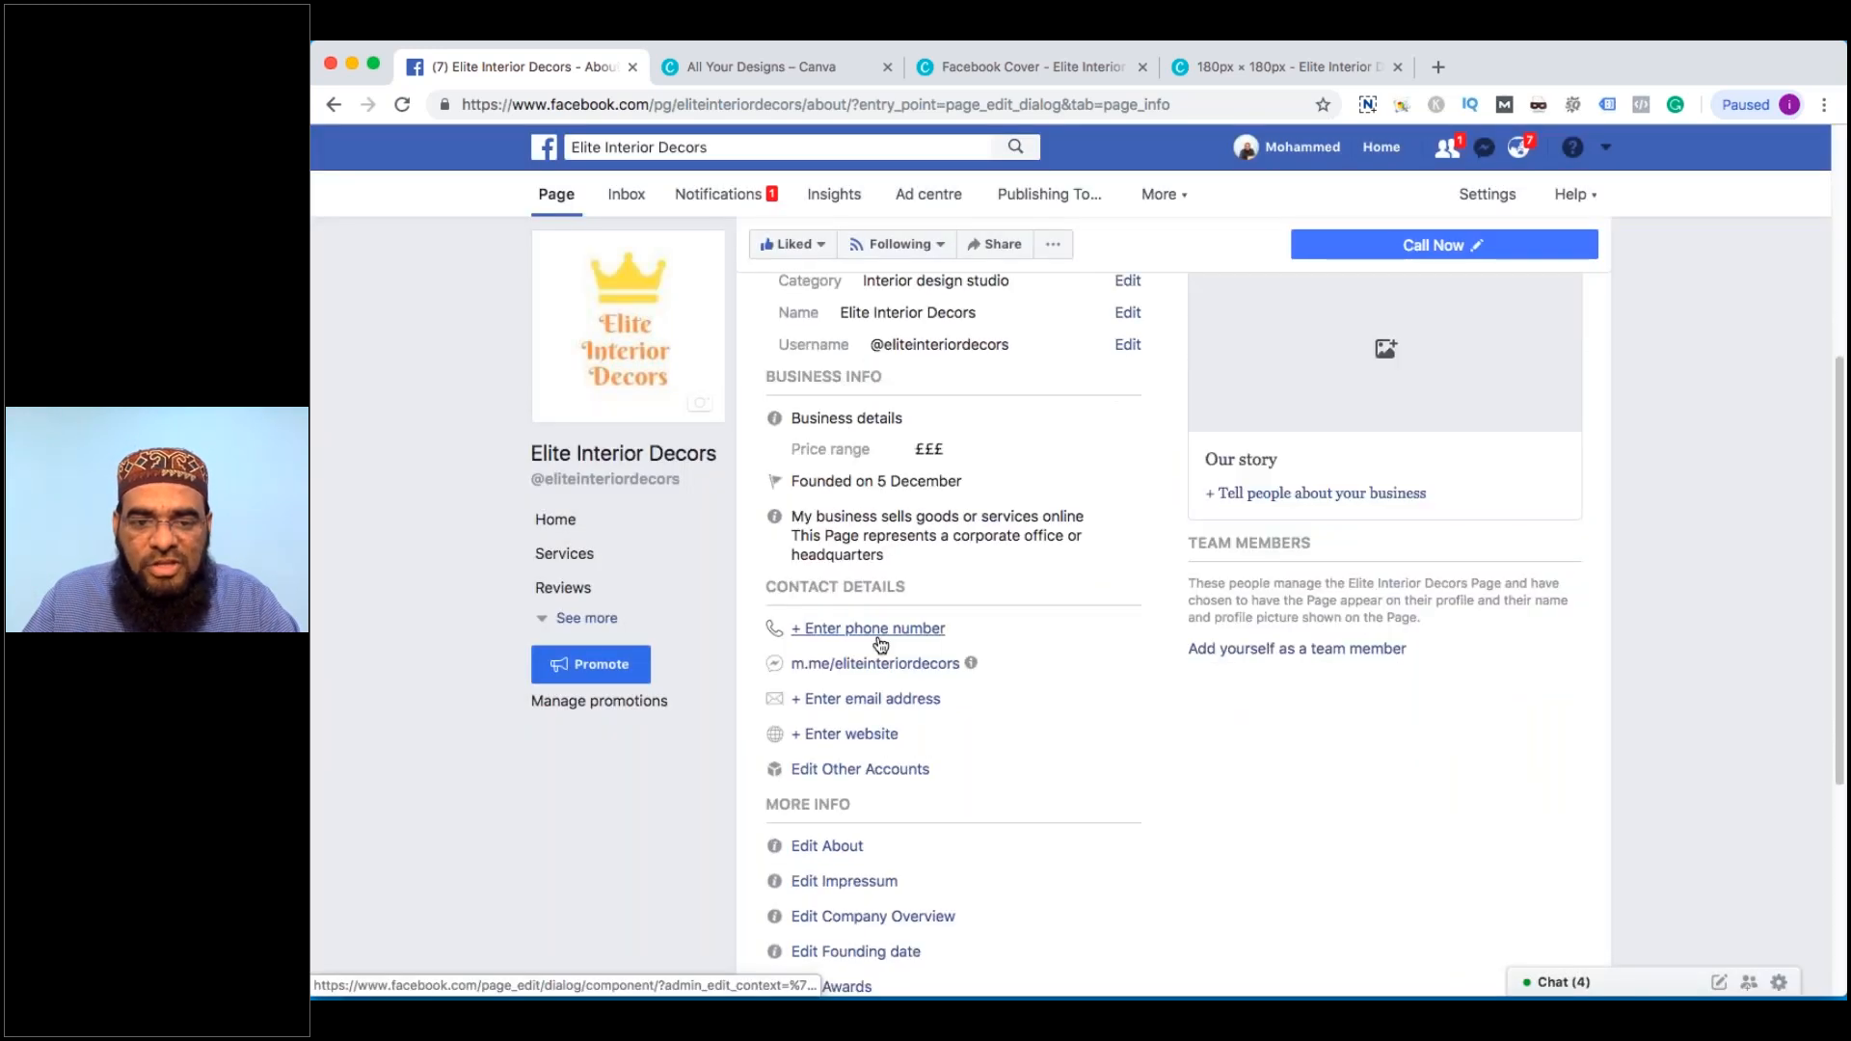
scroll(880, 644, "down", 1)
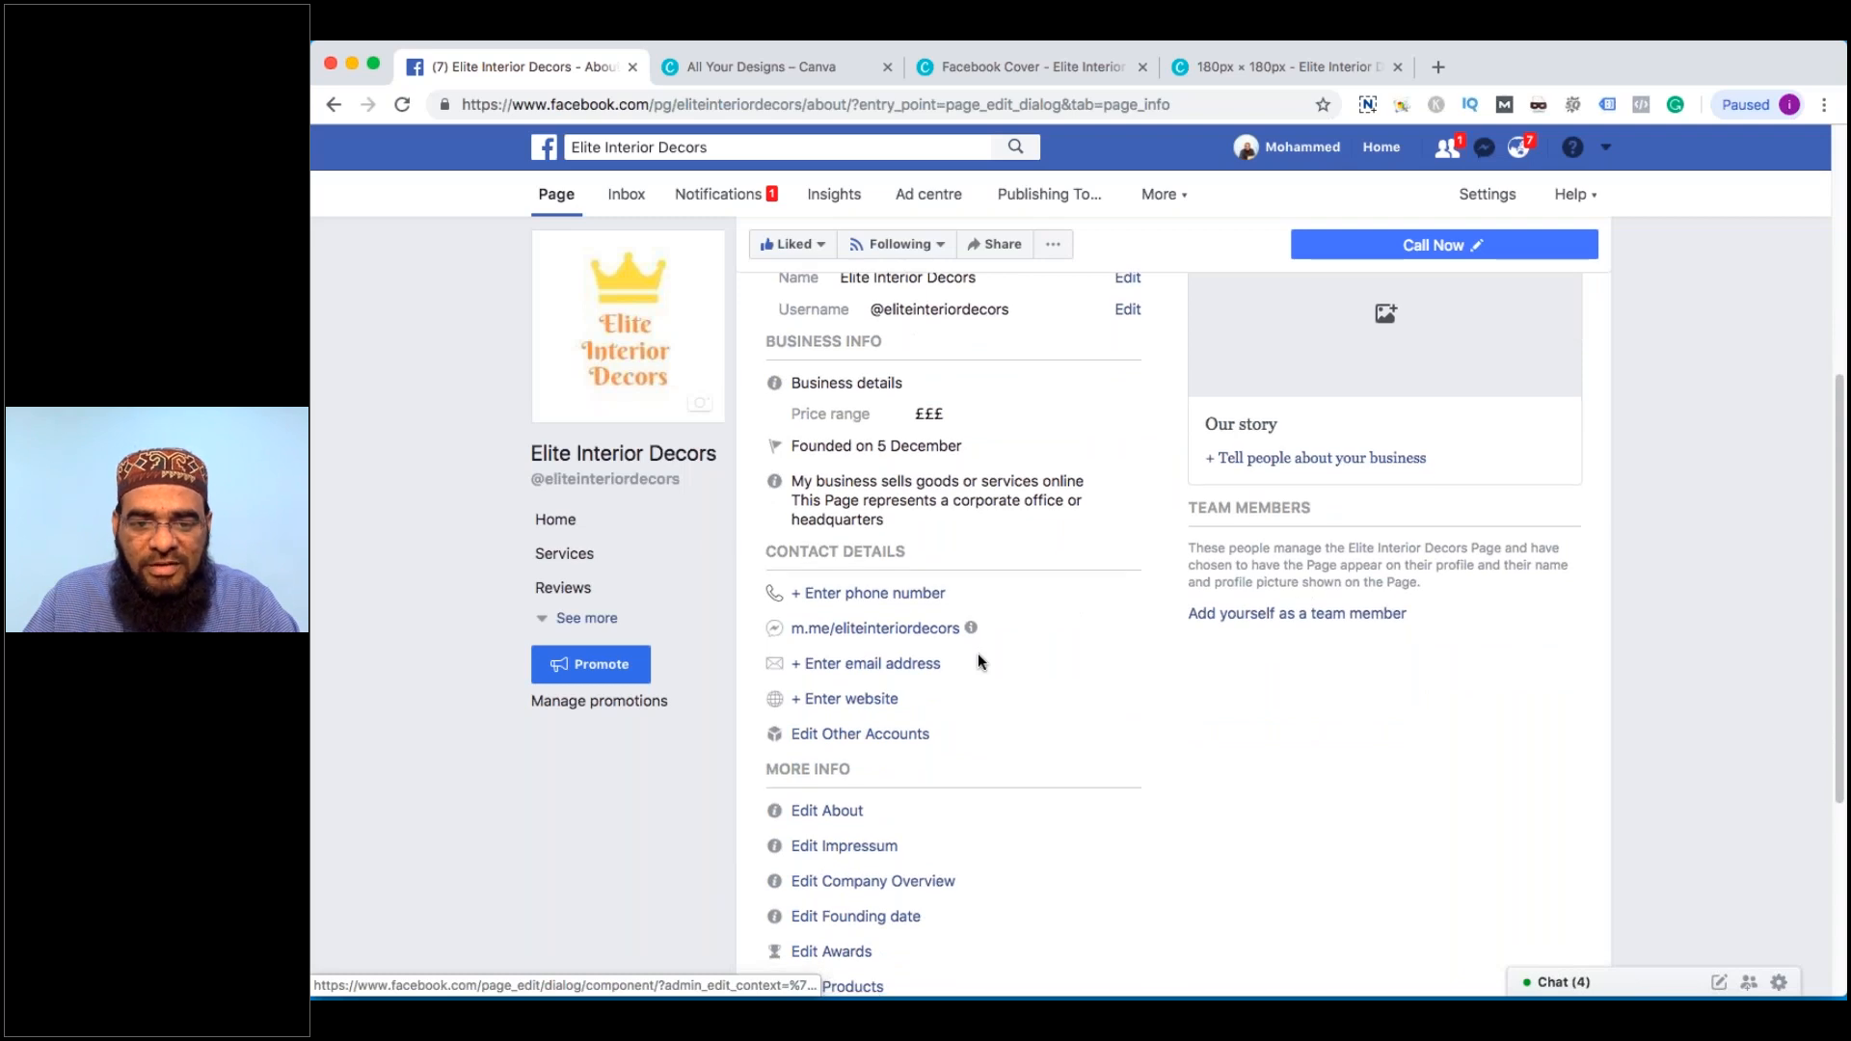
scroll(848, 679, "down", 1)
left_click(847, 679)
type("www.edl")
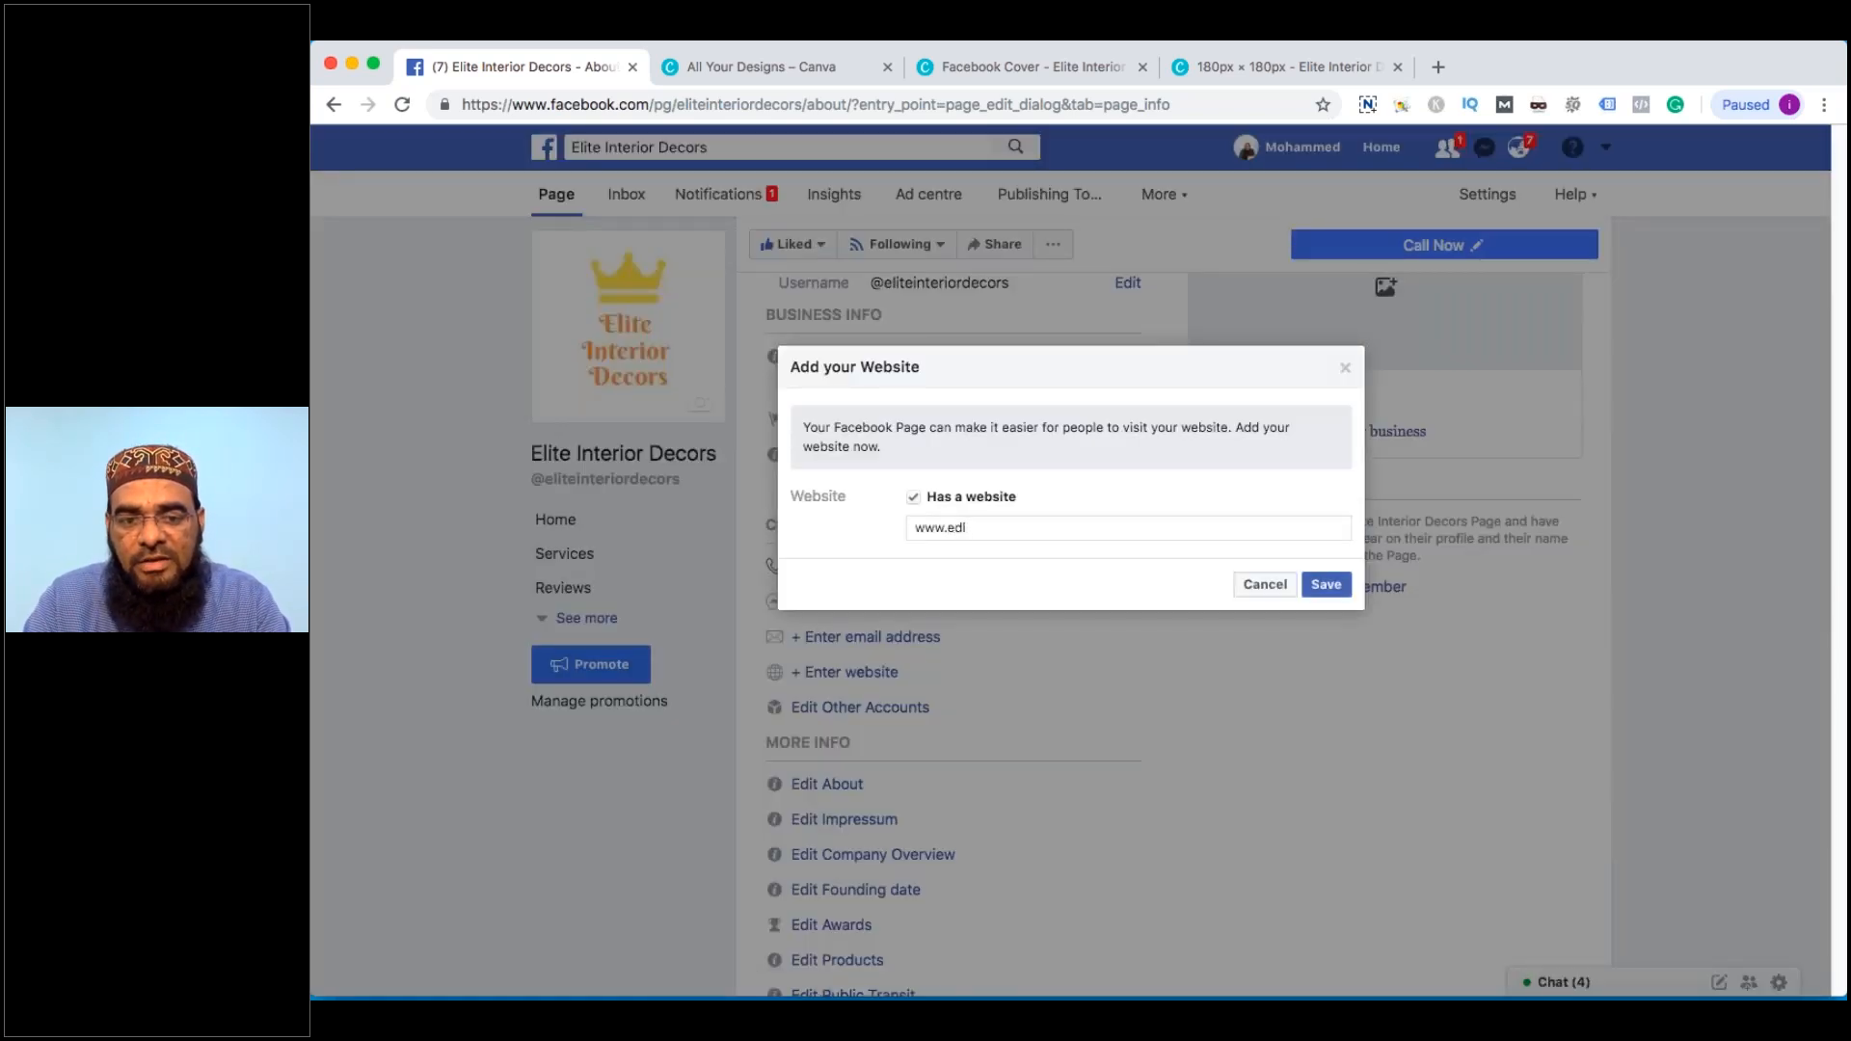
type("ieliteinteri")
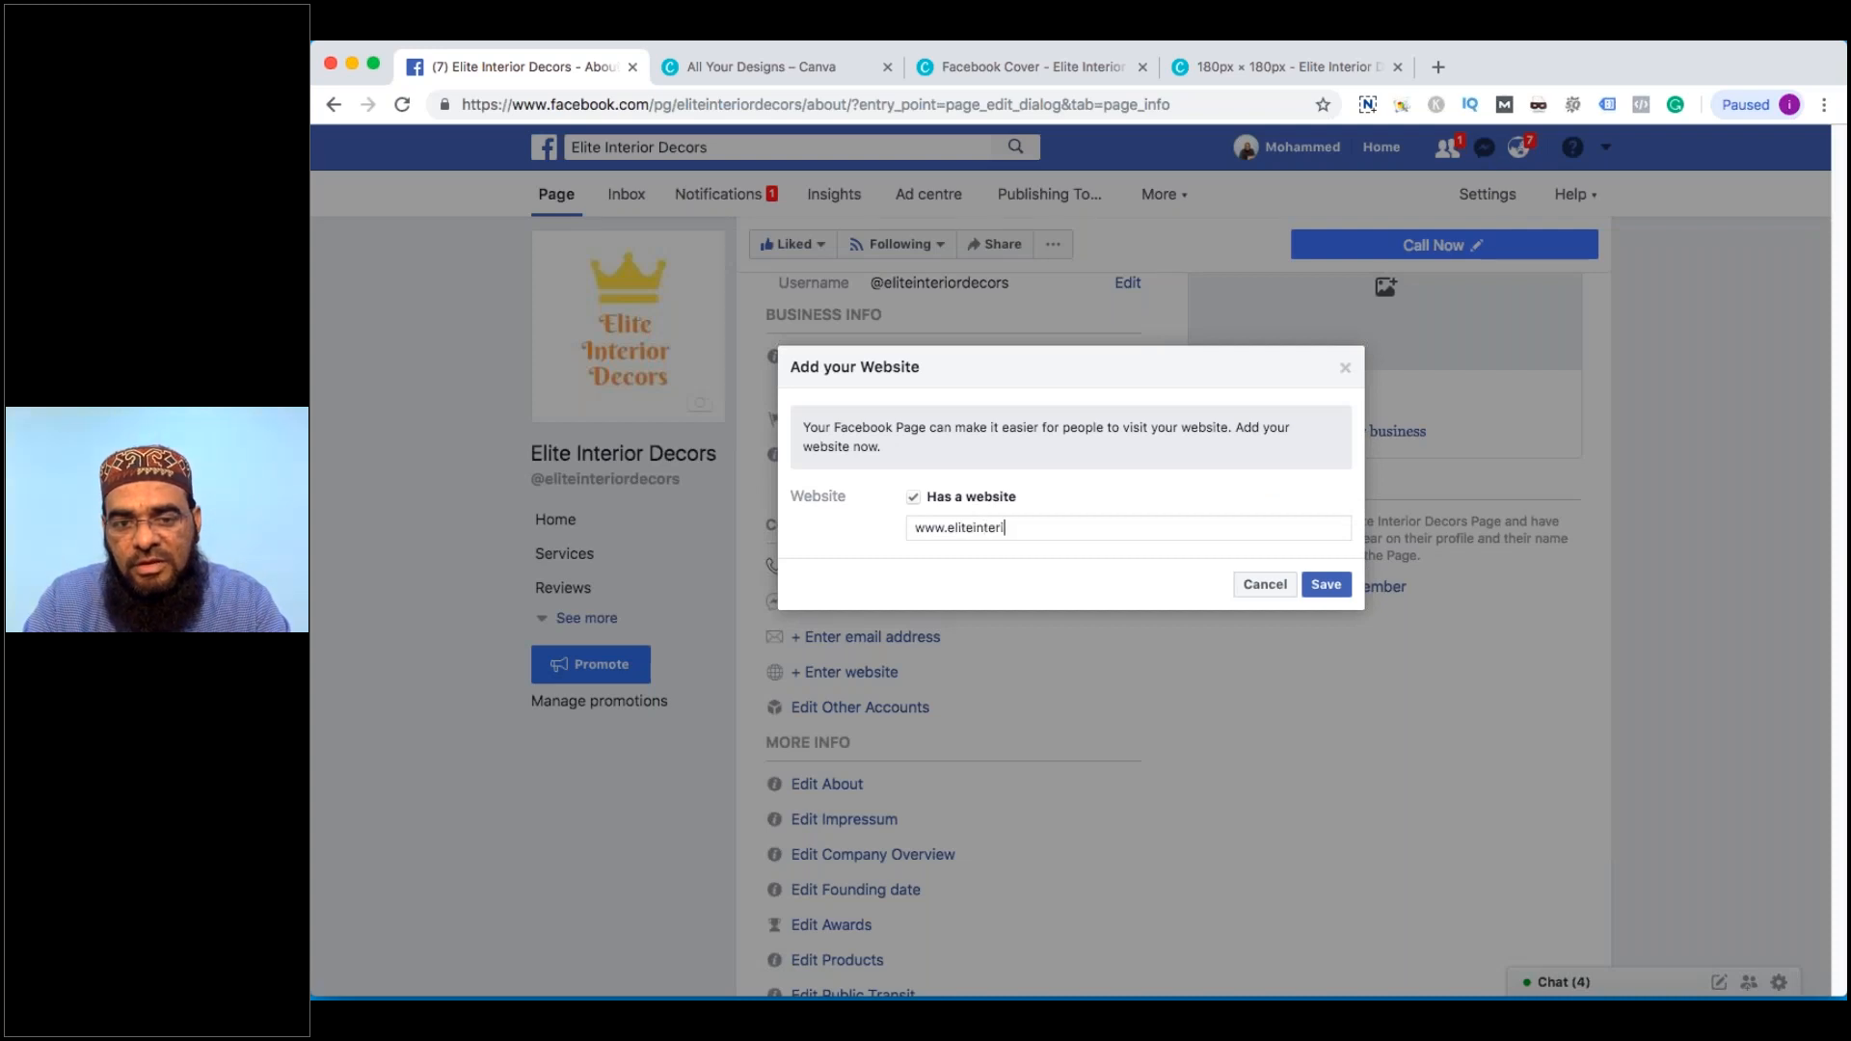
type("ordecors.com")
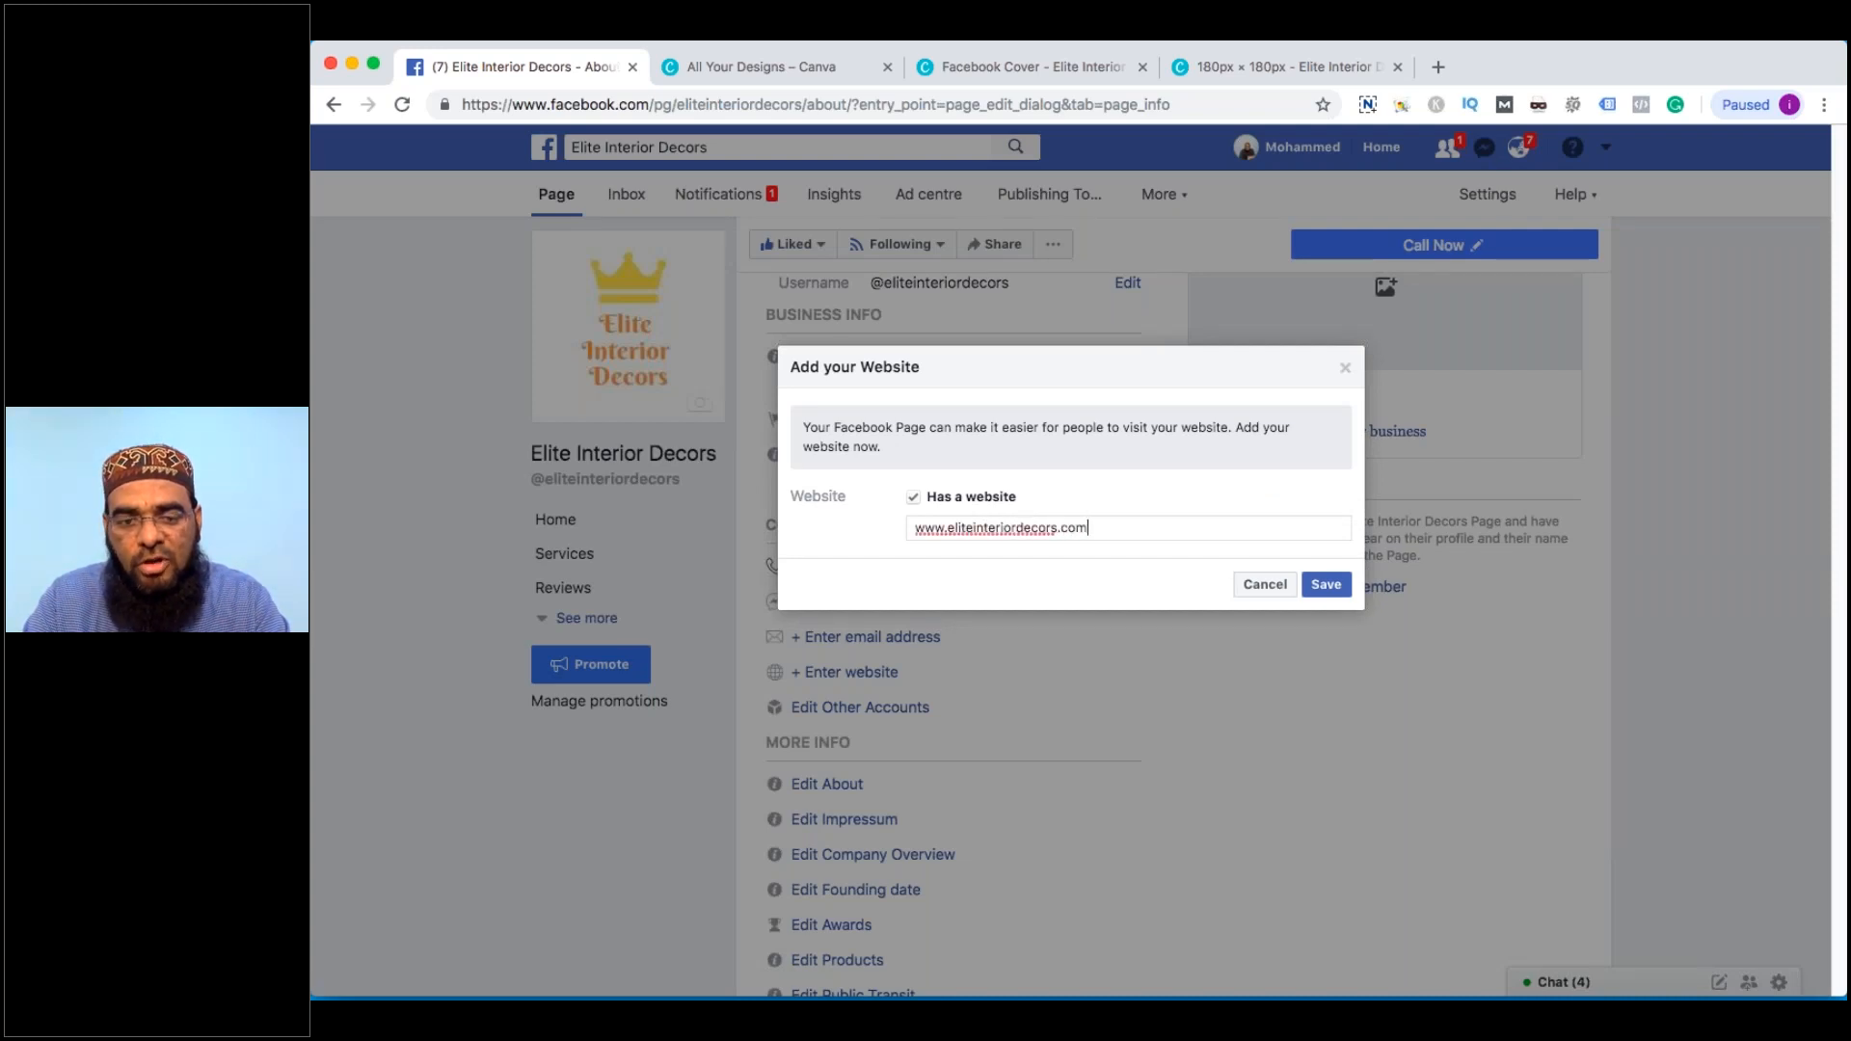
left_click(1311, 586)
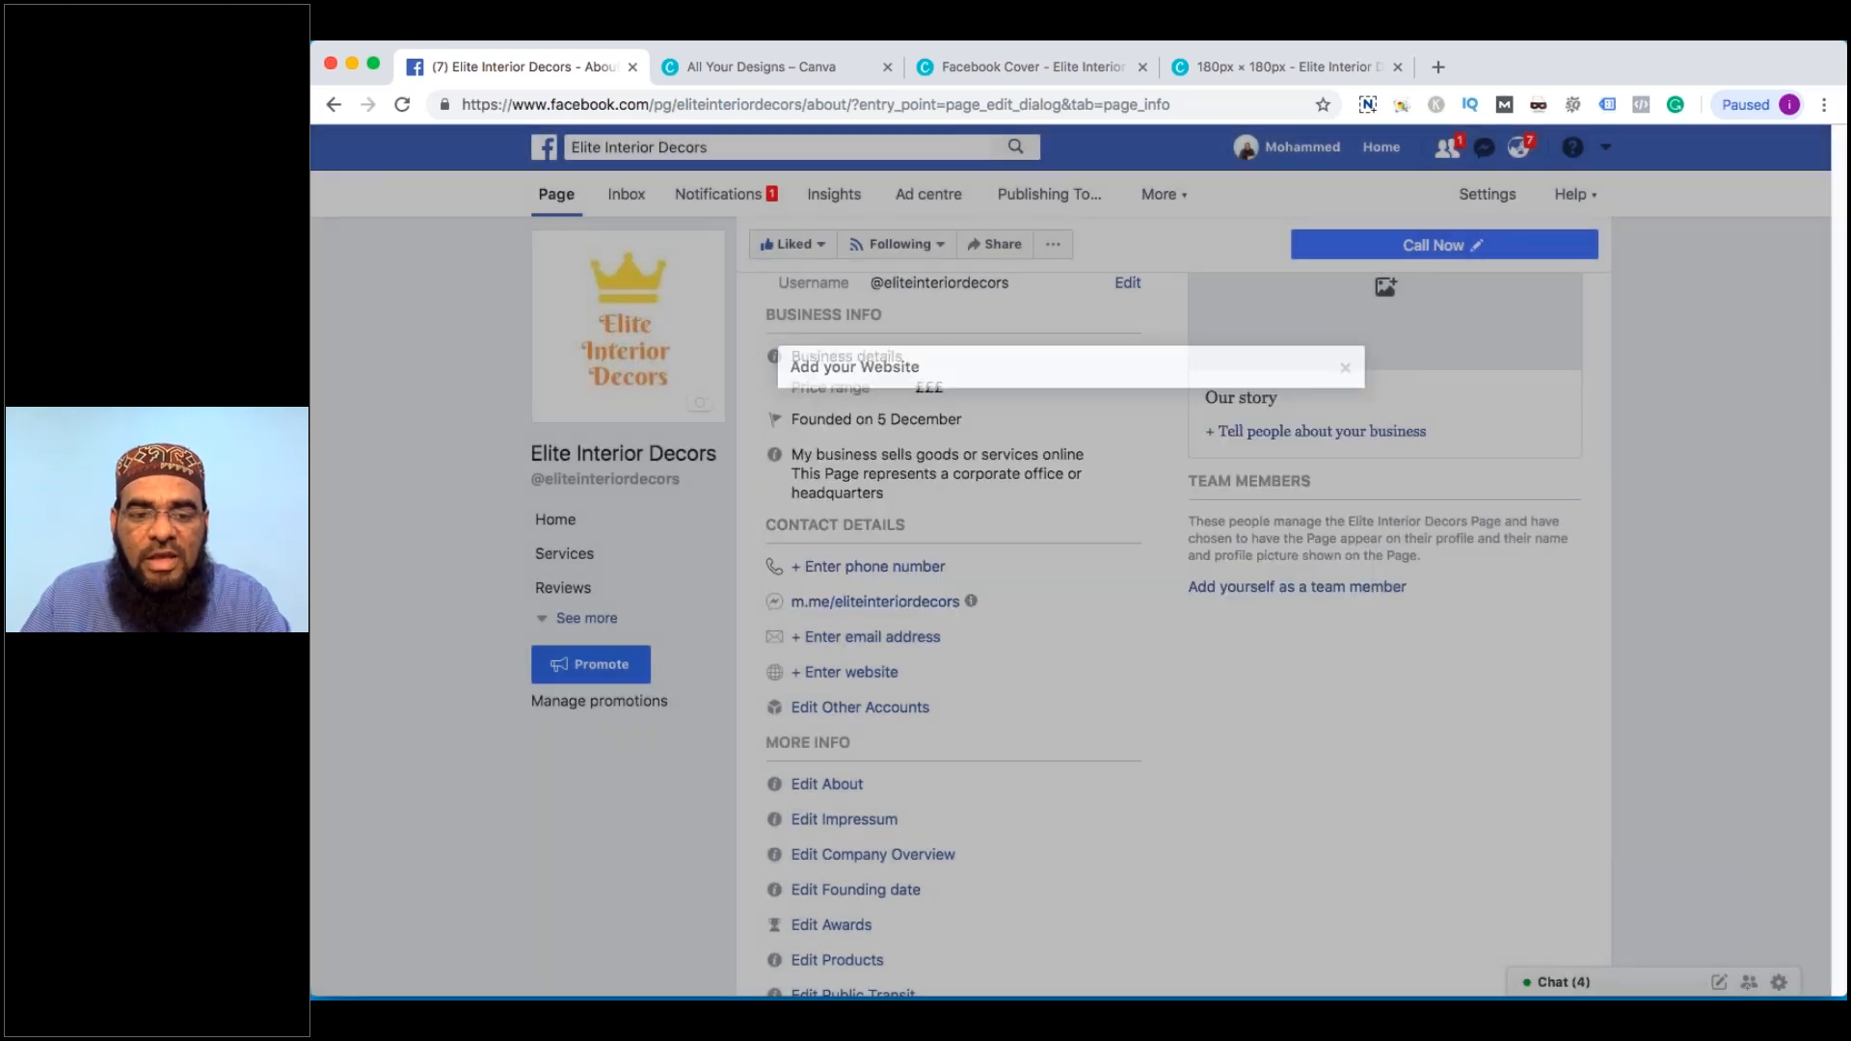
scroll(854, 815, "down", 5)
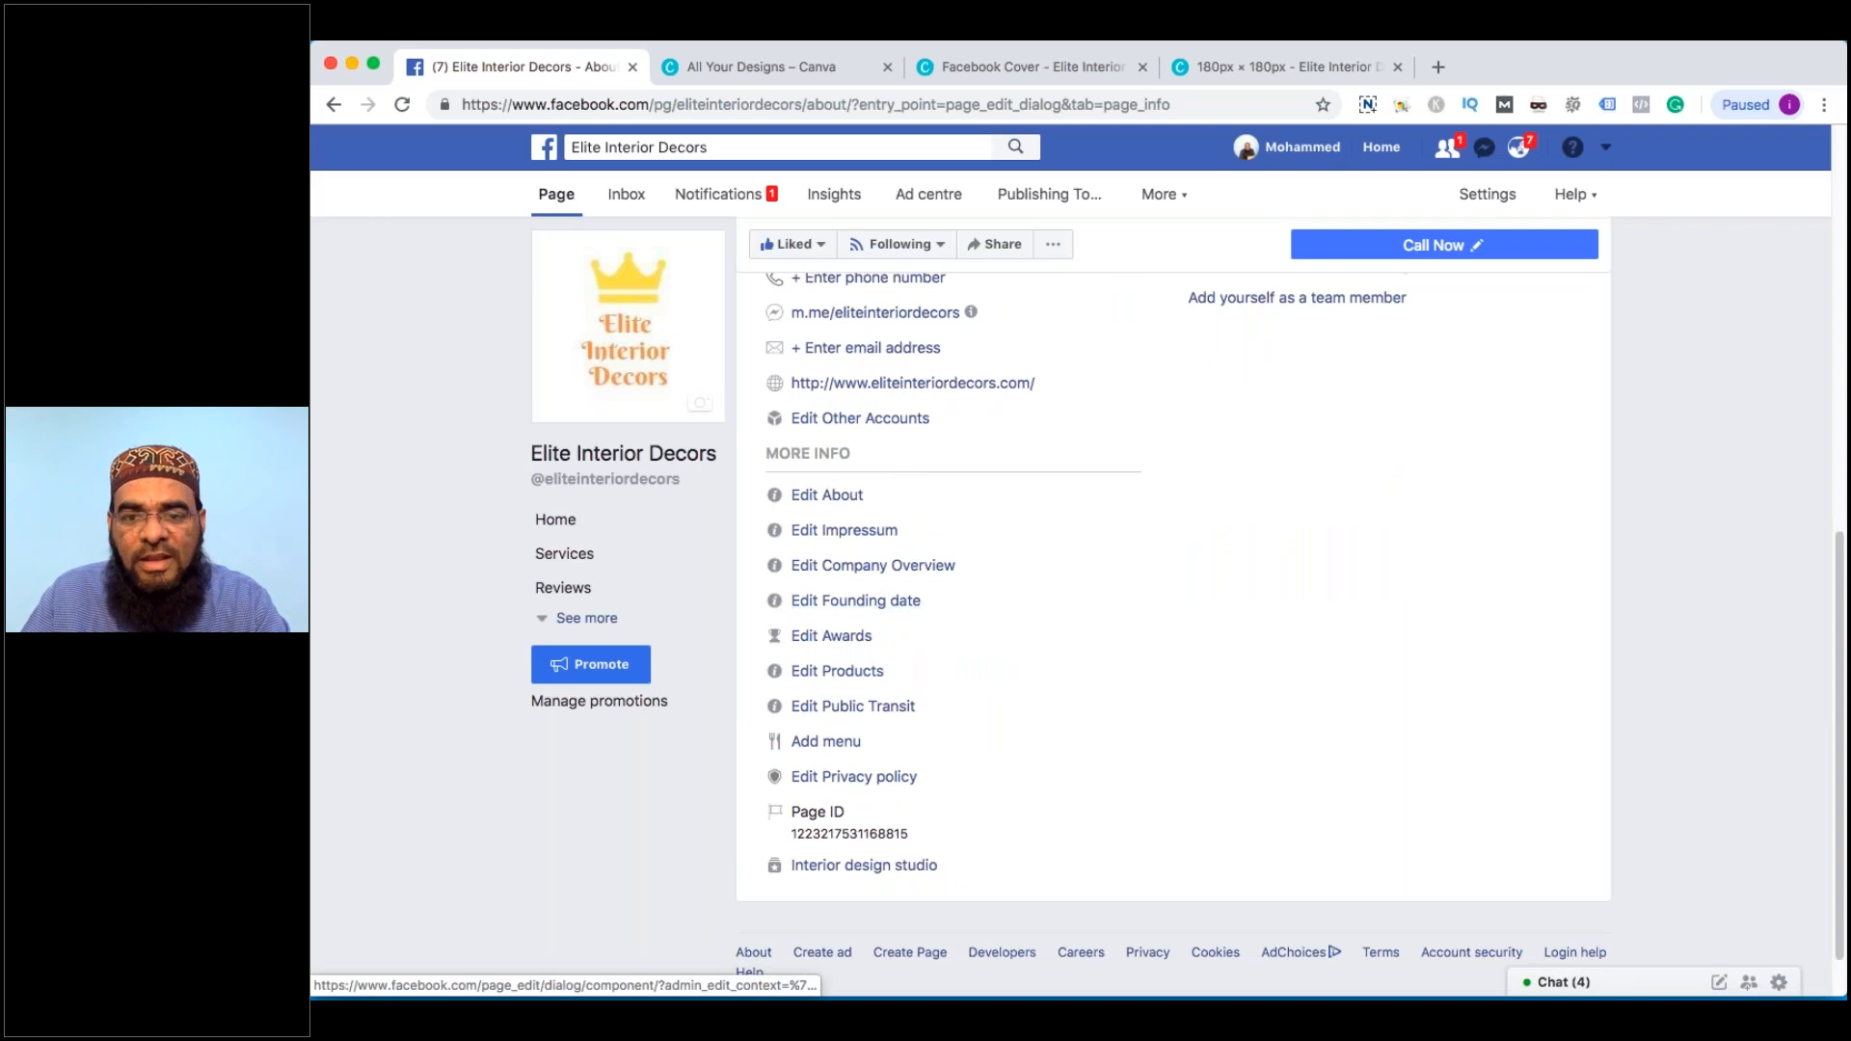
scroll(854, 814, "down", 1)
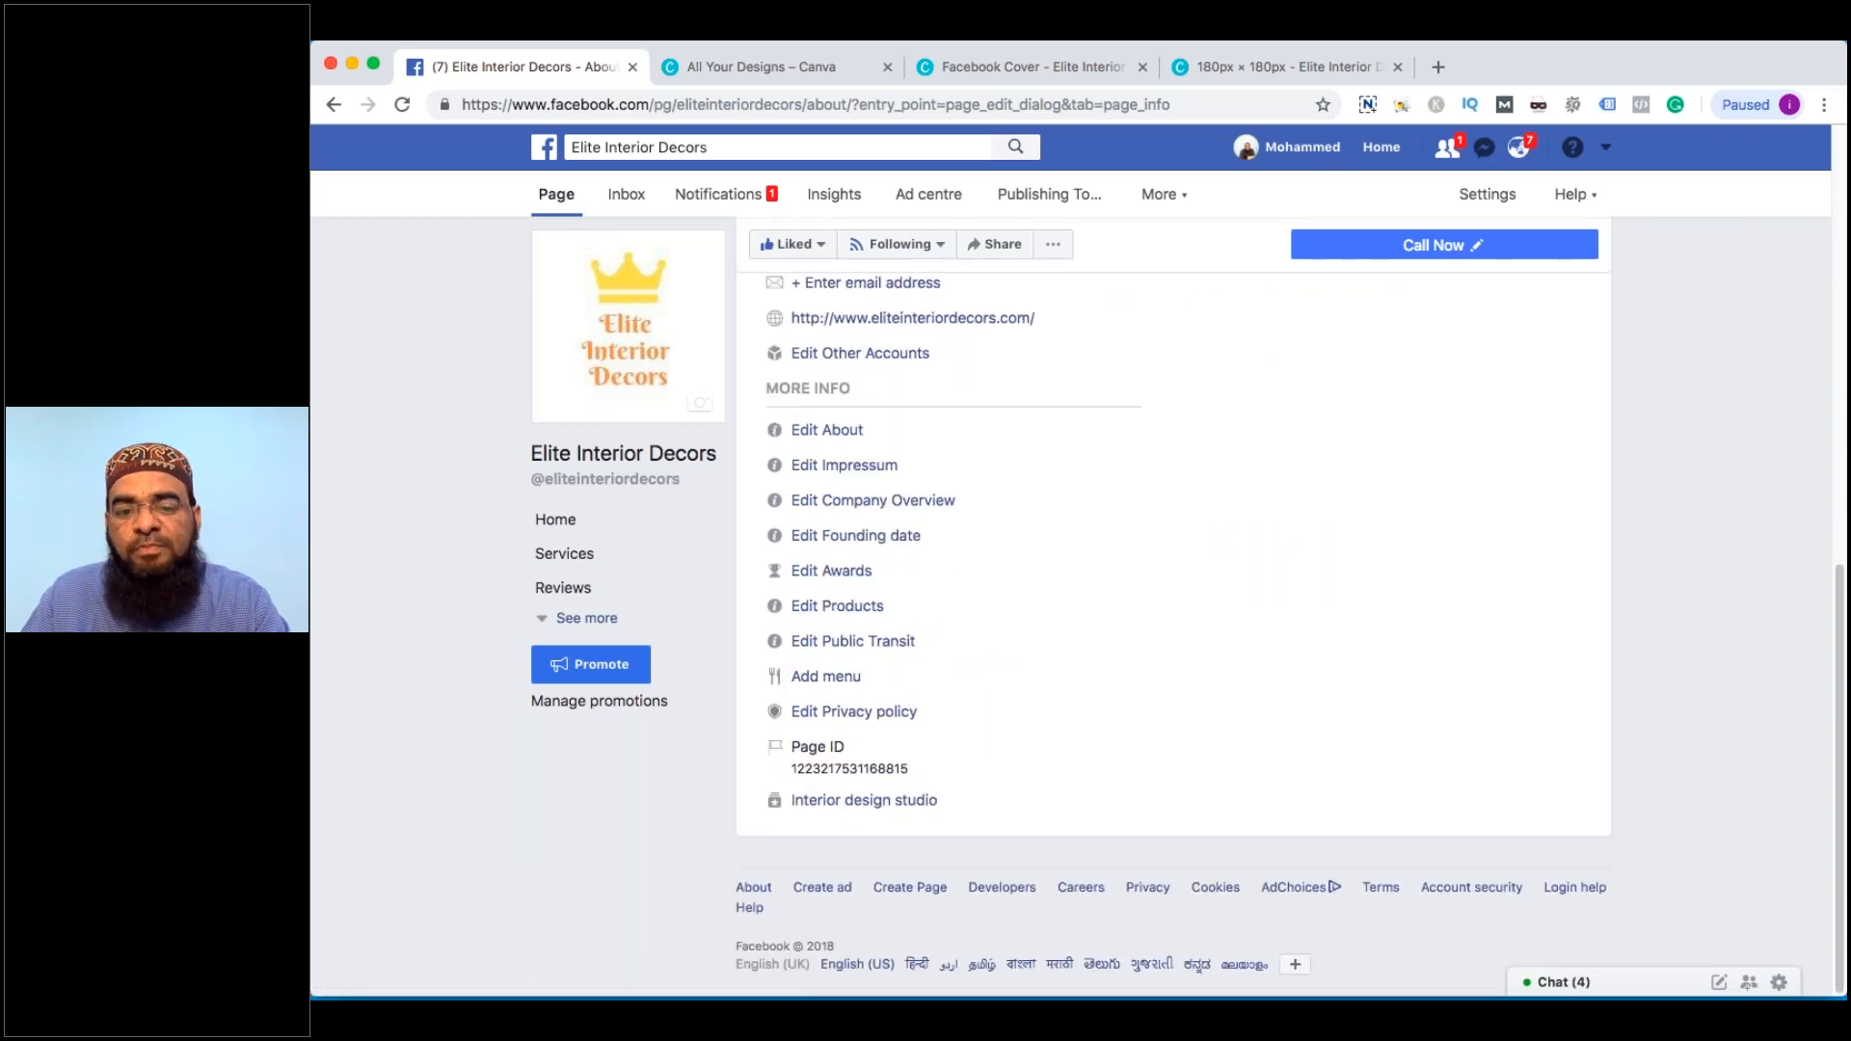
scroll(968, 744, "up", 10)
scroll(968, 738, "down", 2)
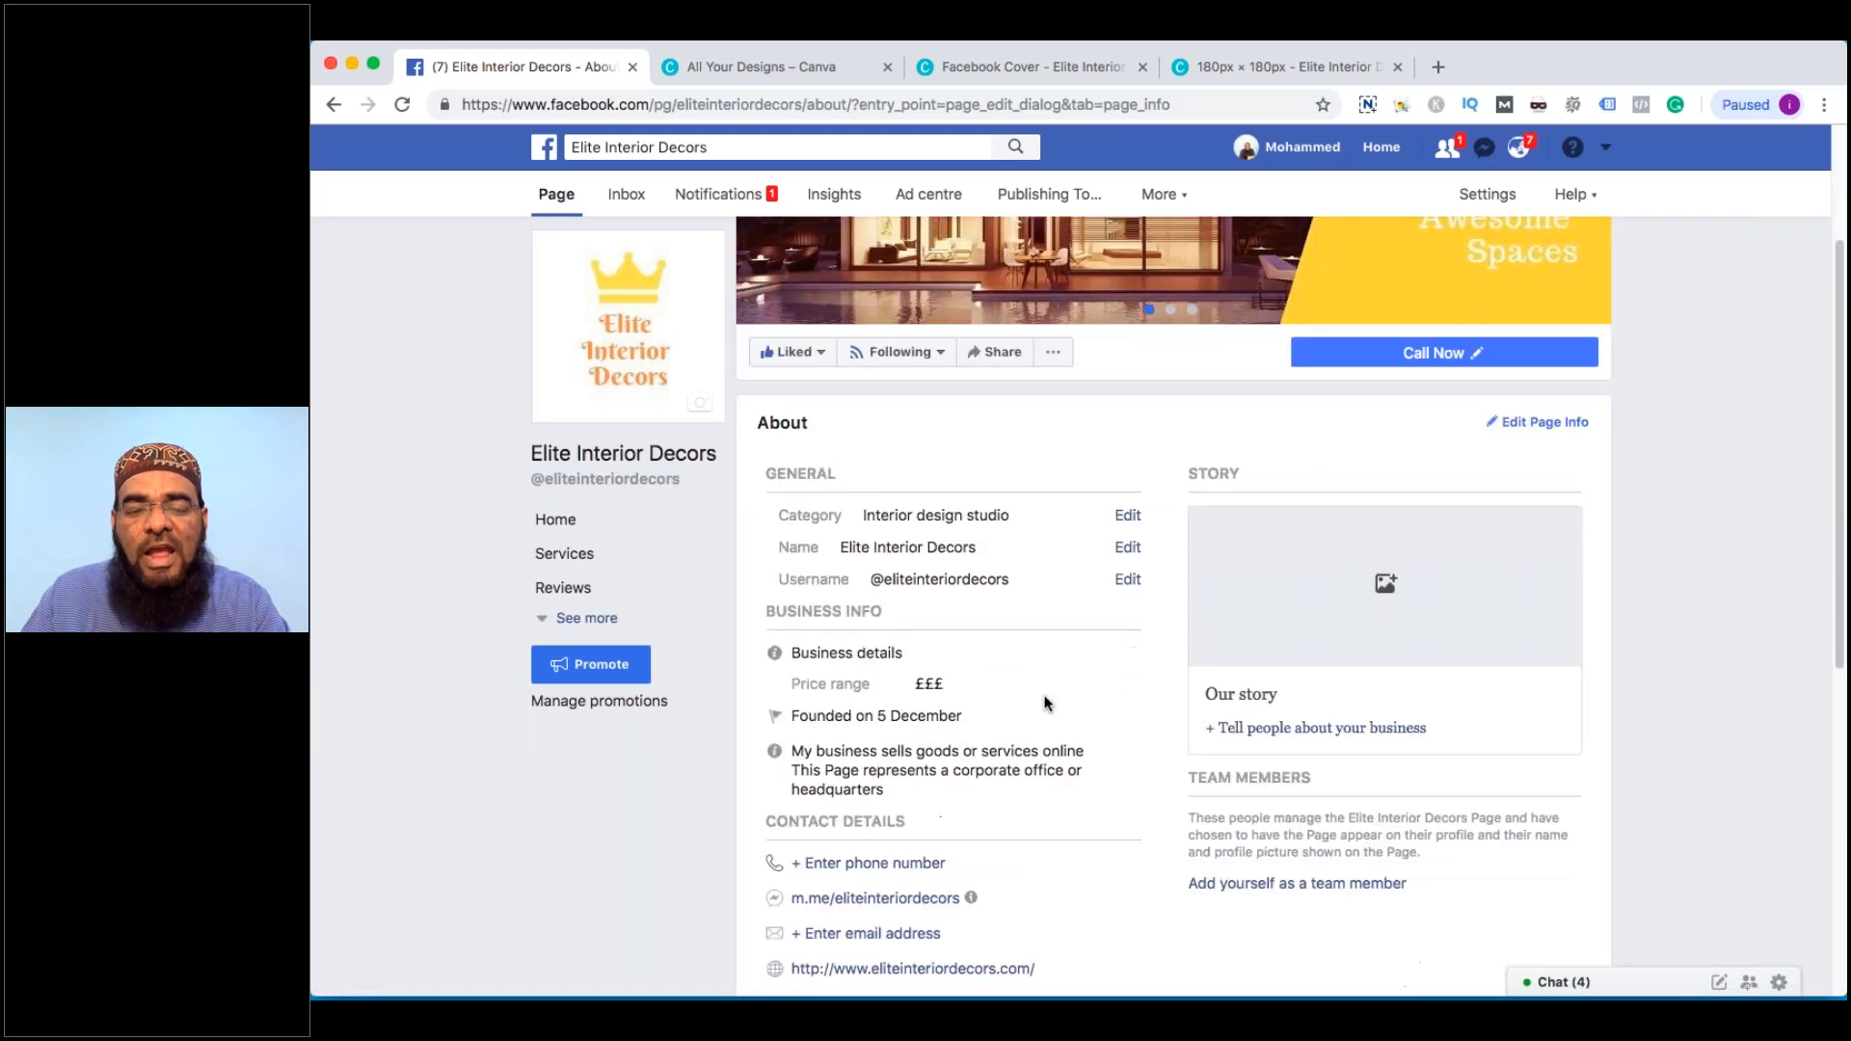
Title the story 'Elite Interior Decors' and use the modern house photo as its cover
left_click(1386, 586)
type("Elit")
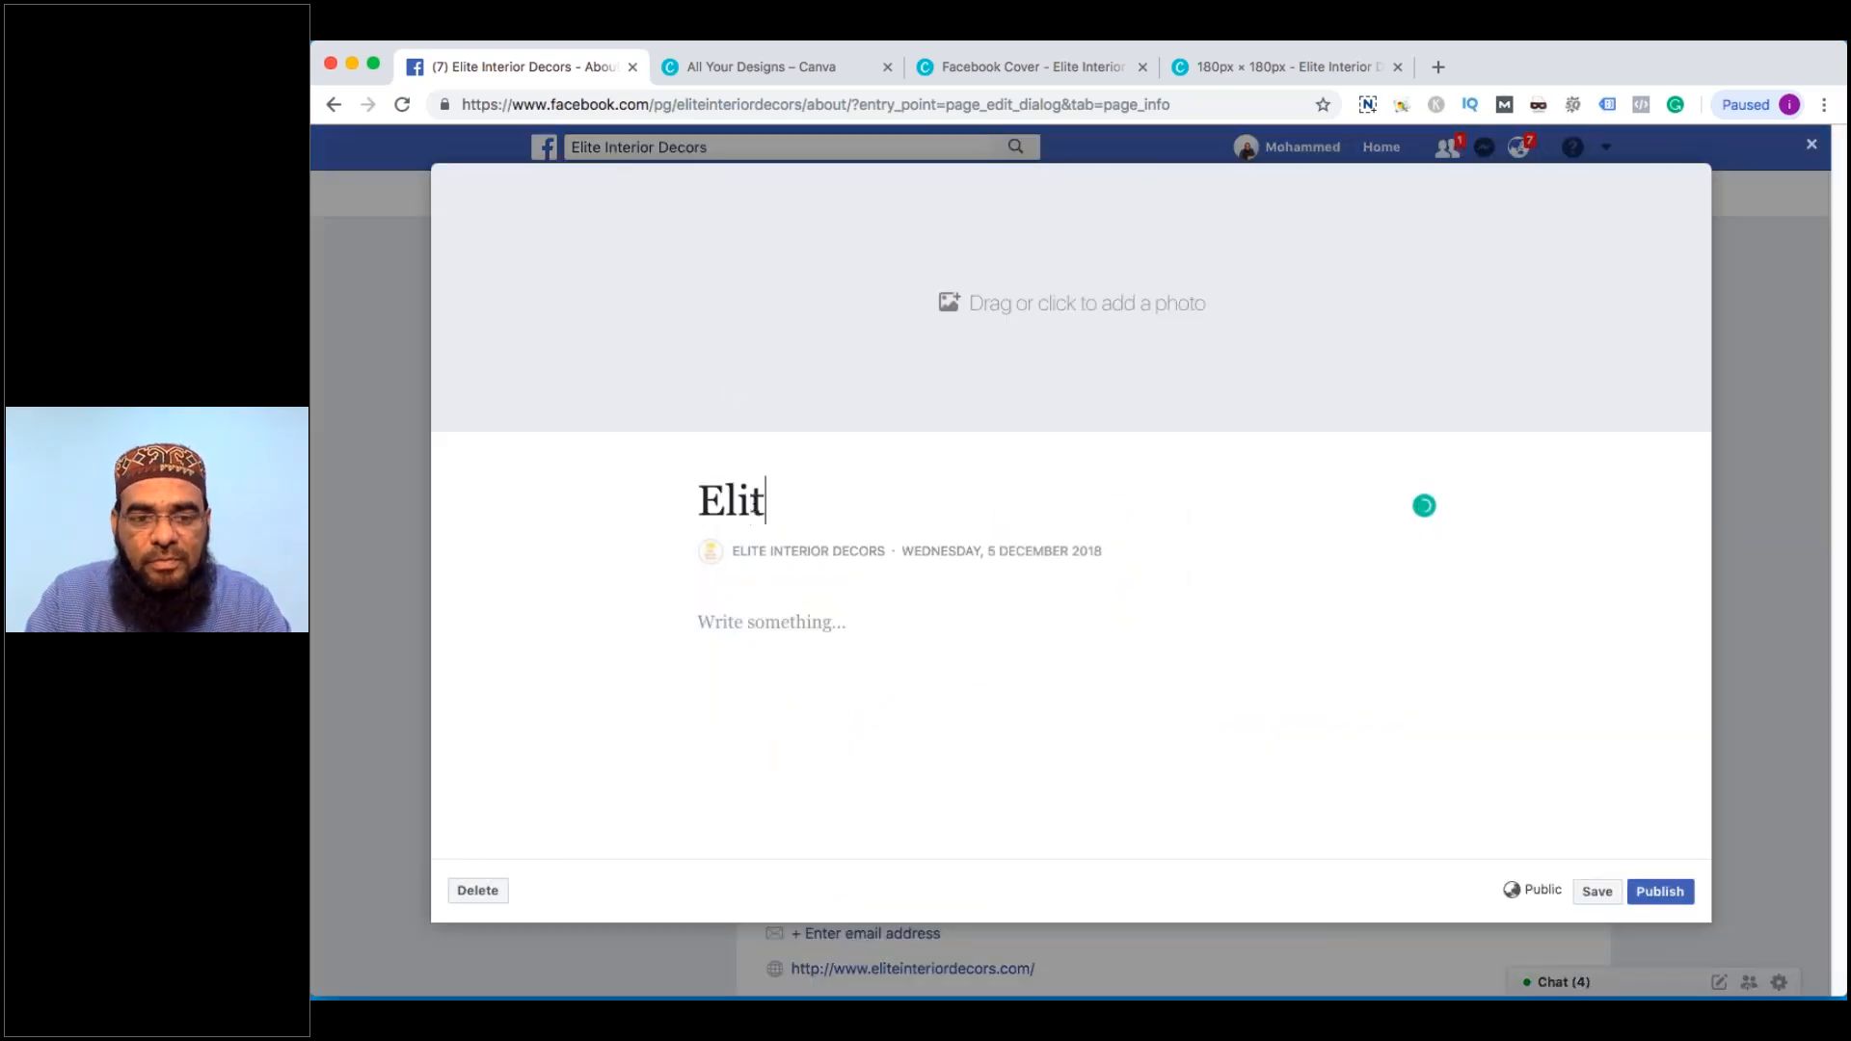
type("e Dec")
key("BackSpace")
key("BackSpace")
key("BackSpace")
type("ite Int")
key("BackSpace")
key("BackSpace")
key("BackSpace")
type("Intei")
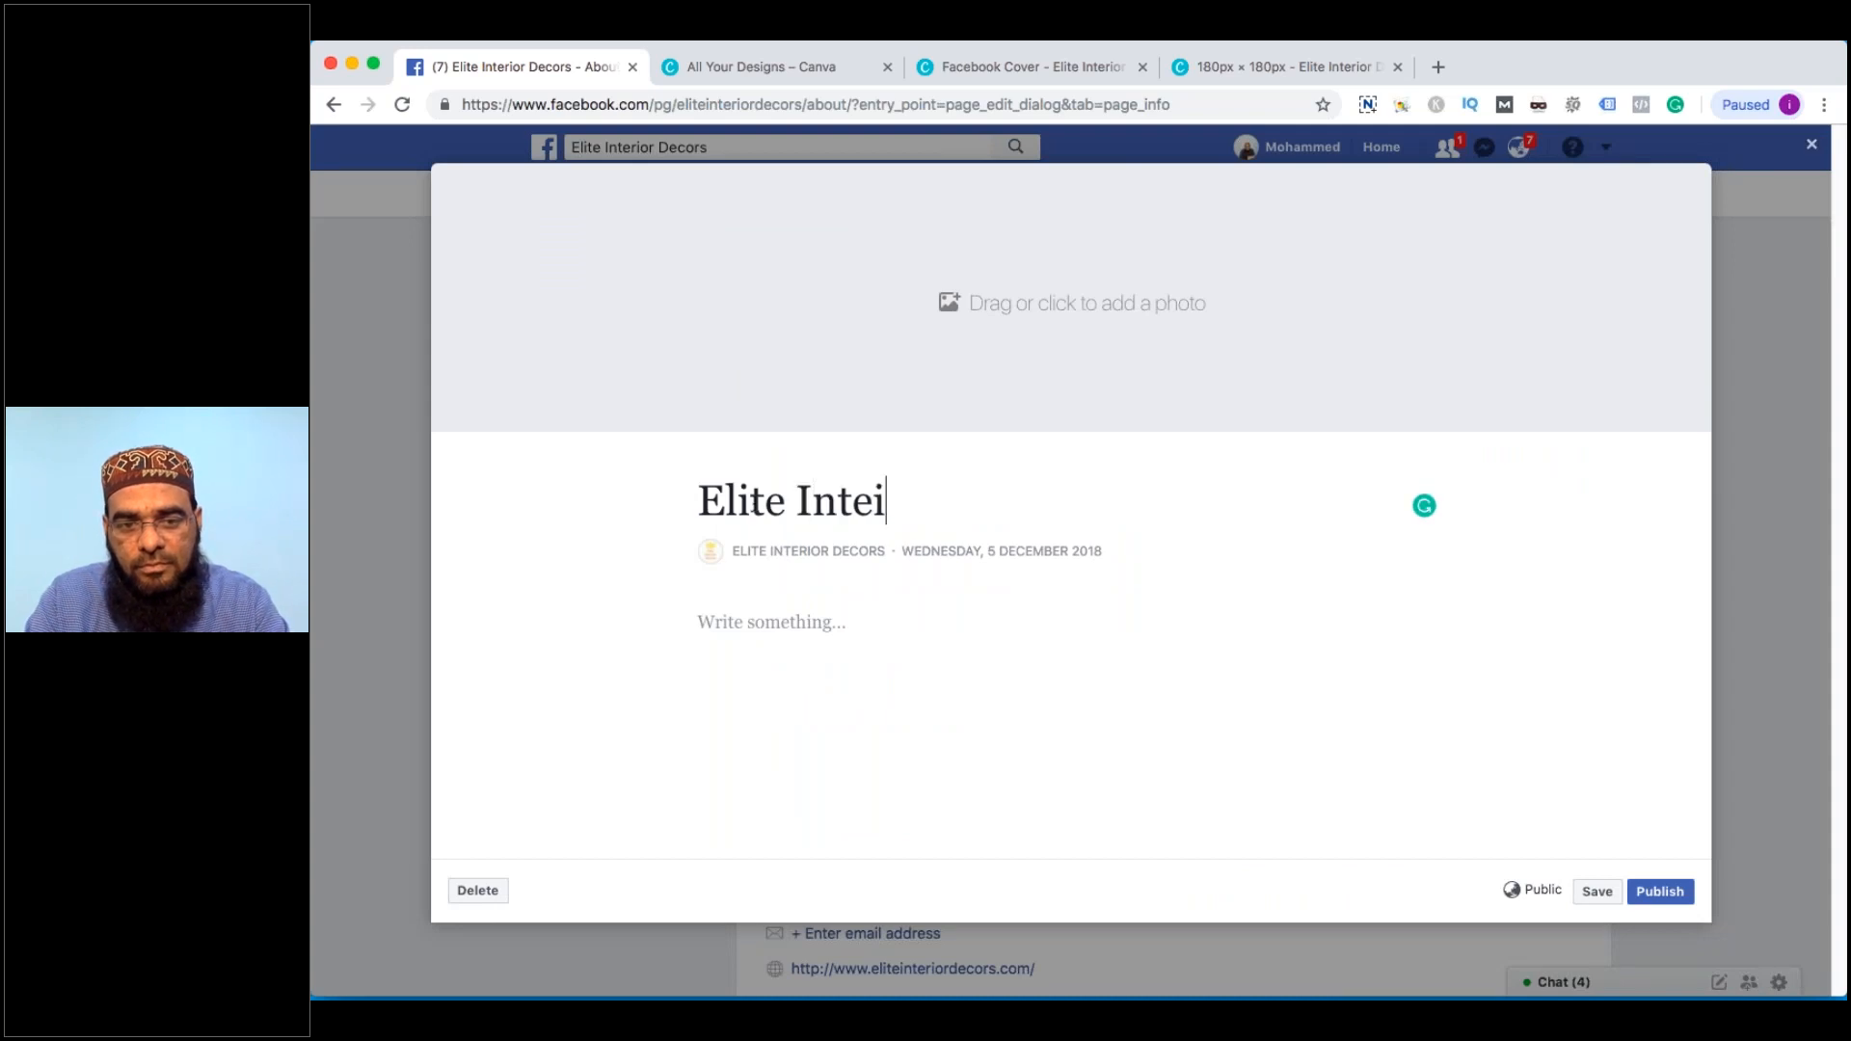
key("BackSpace")
type("rior ")
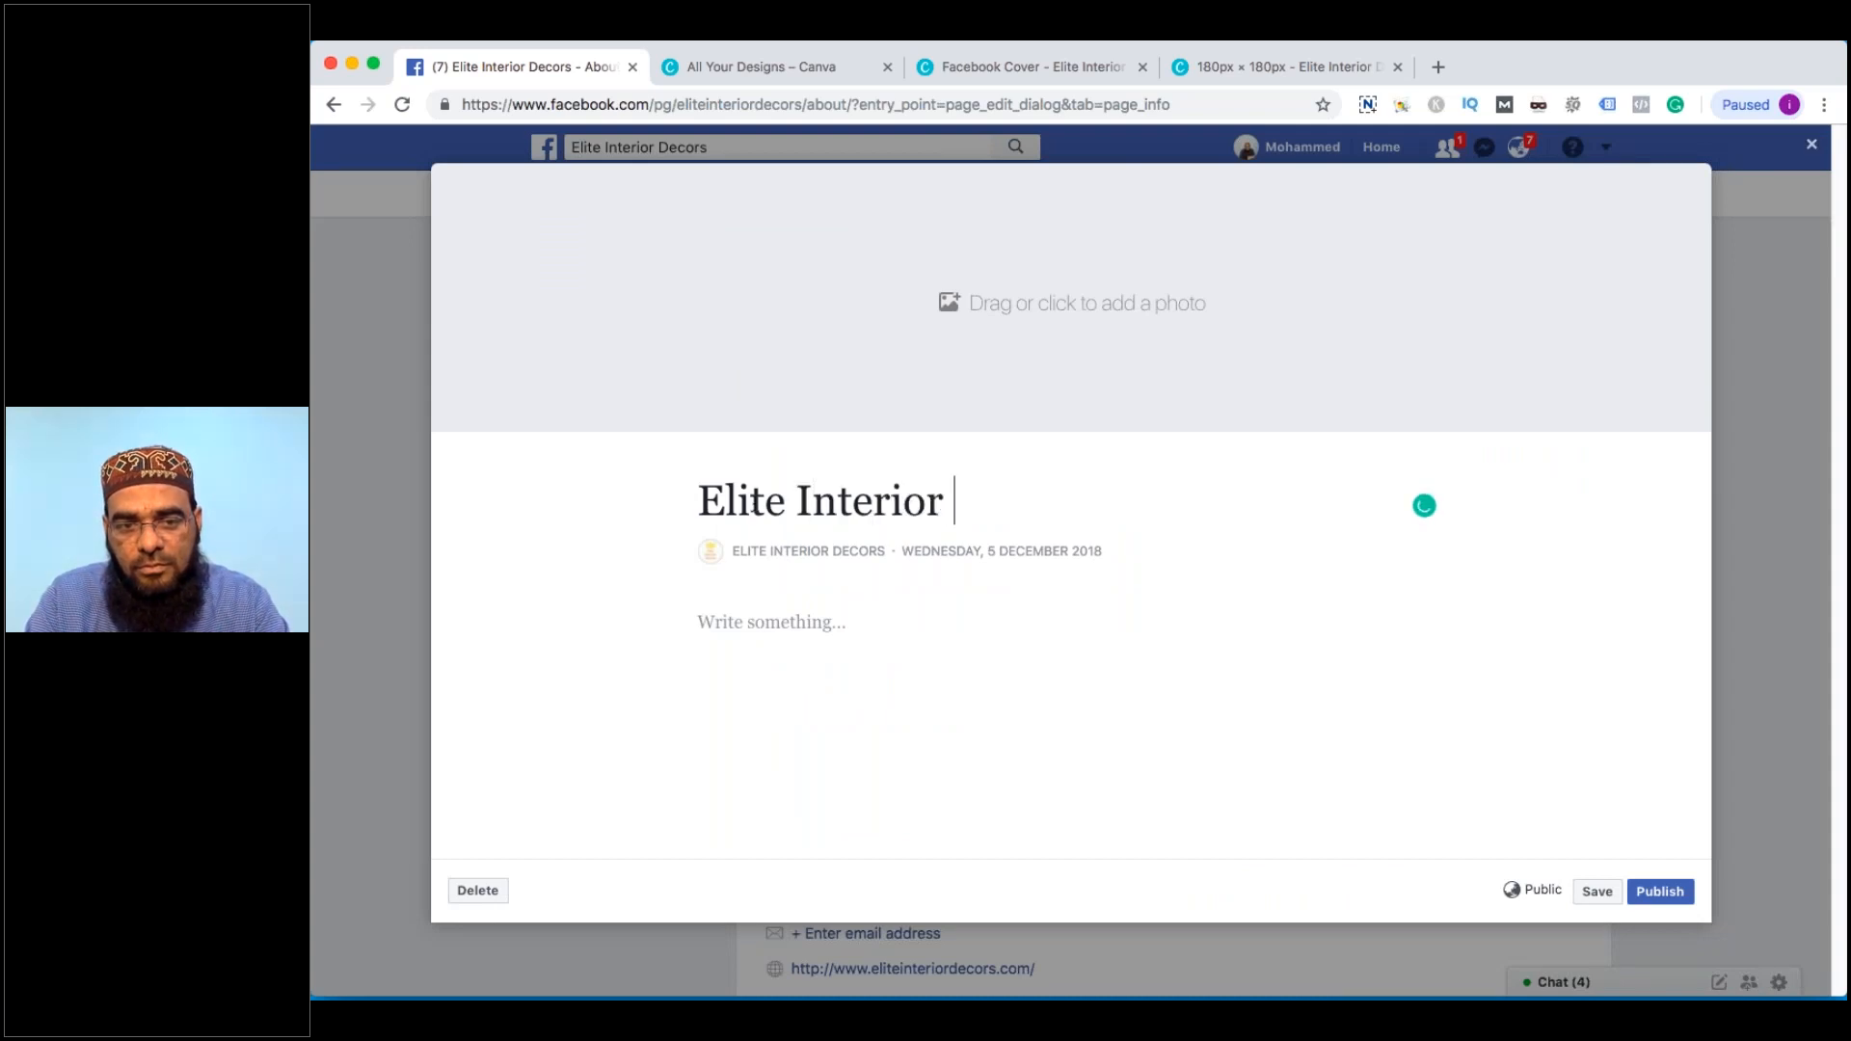
type("Decors")
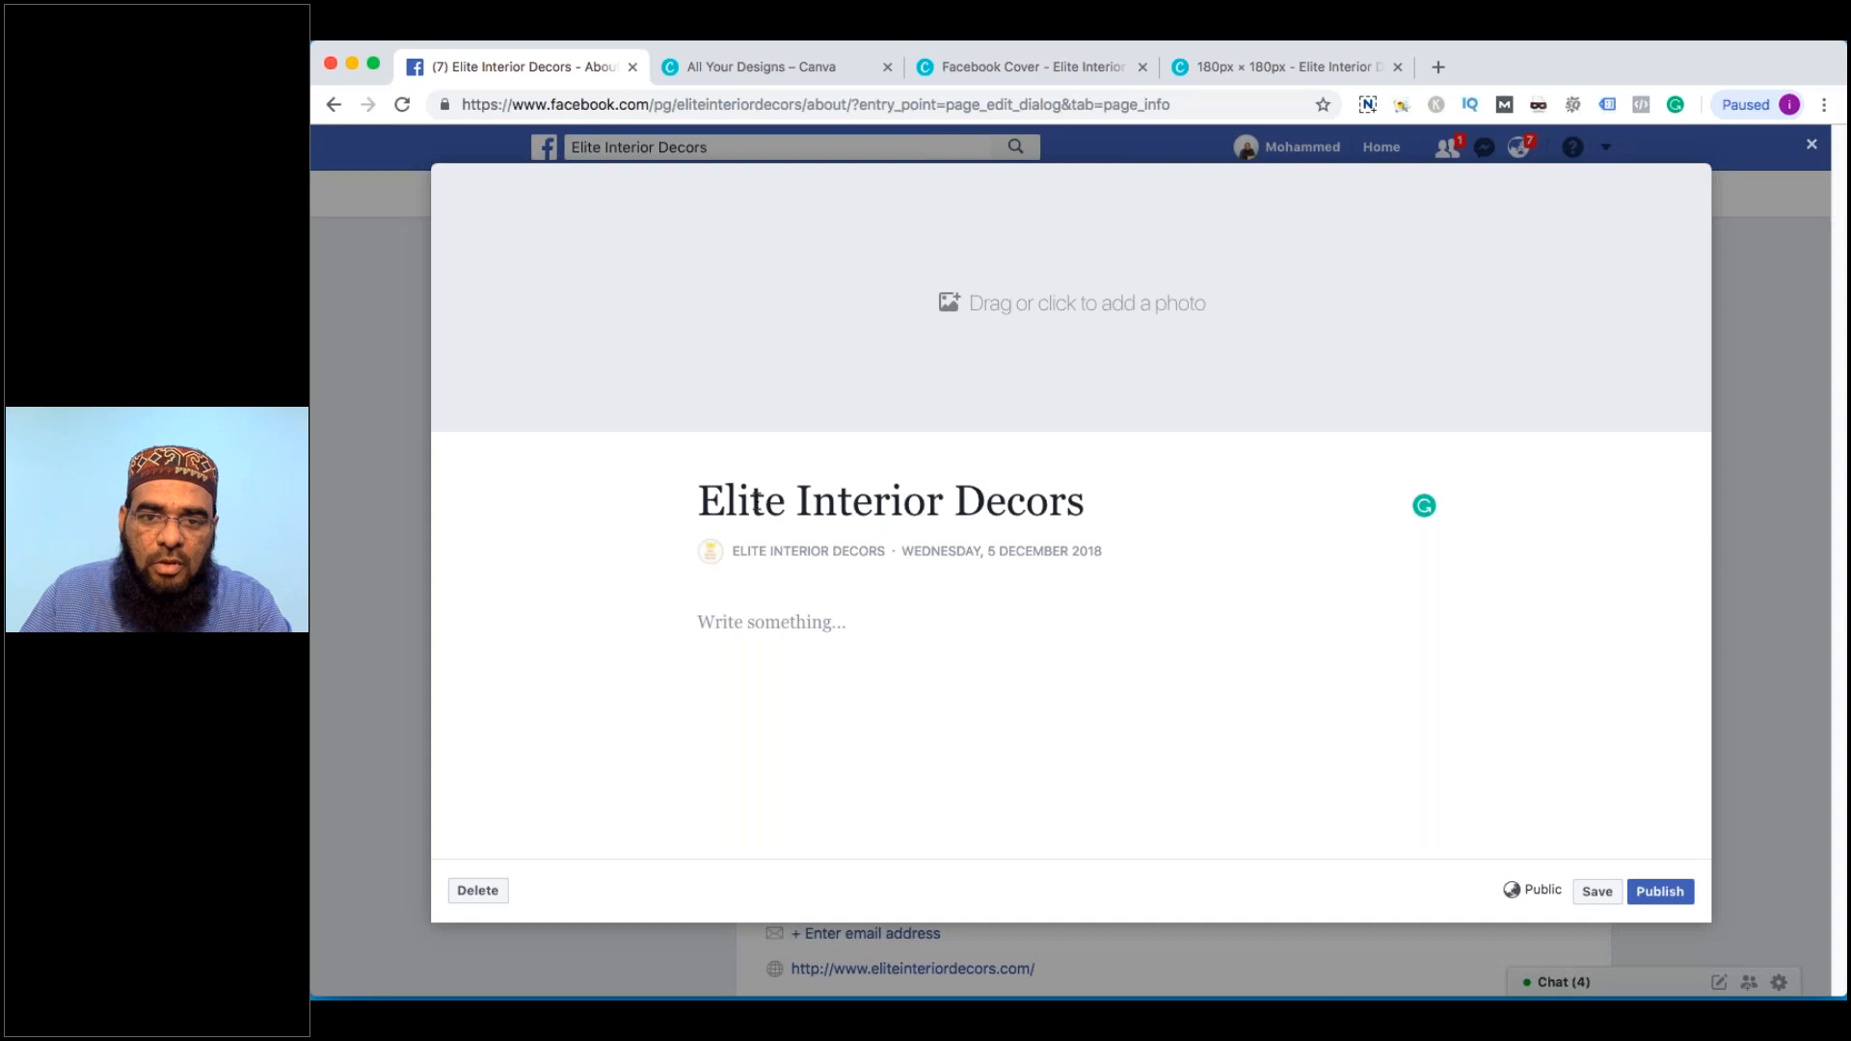
left_click(1070, 304)
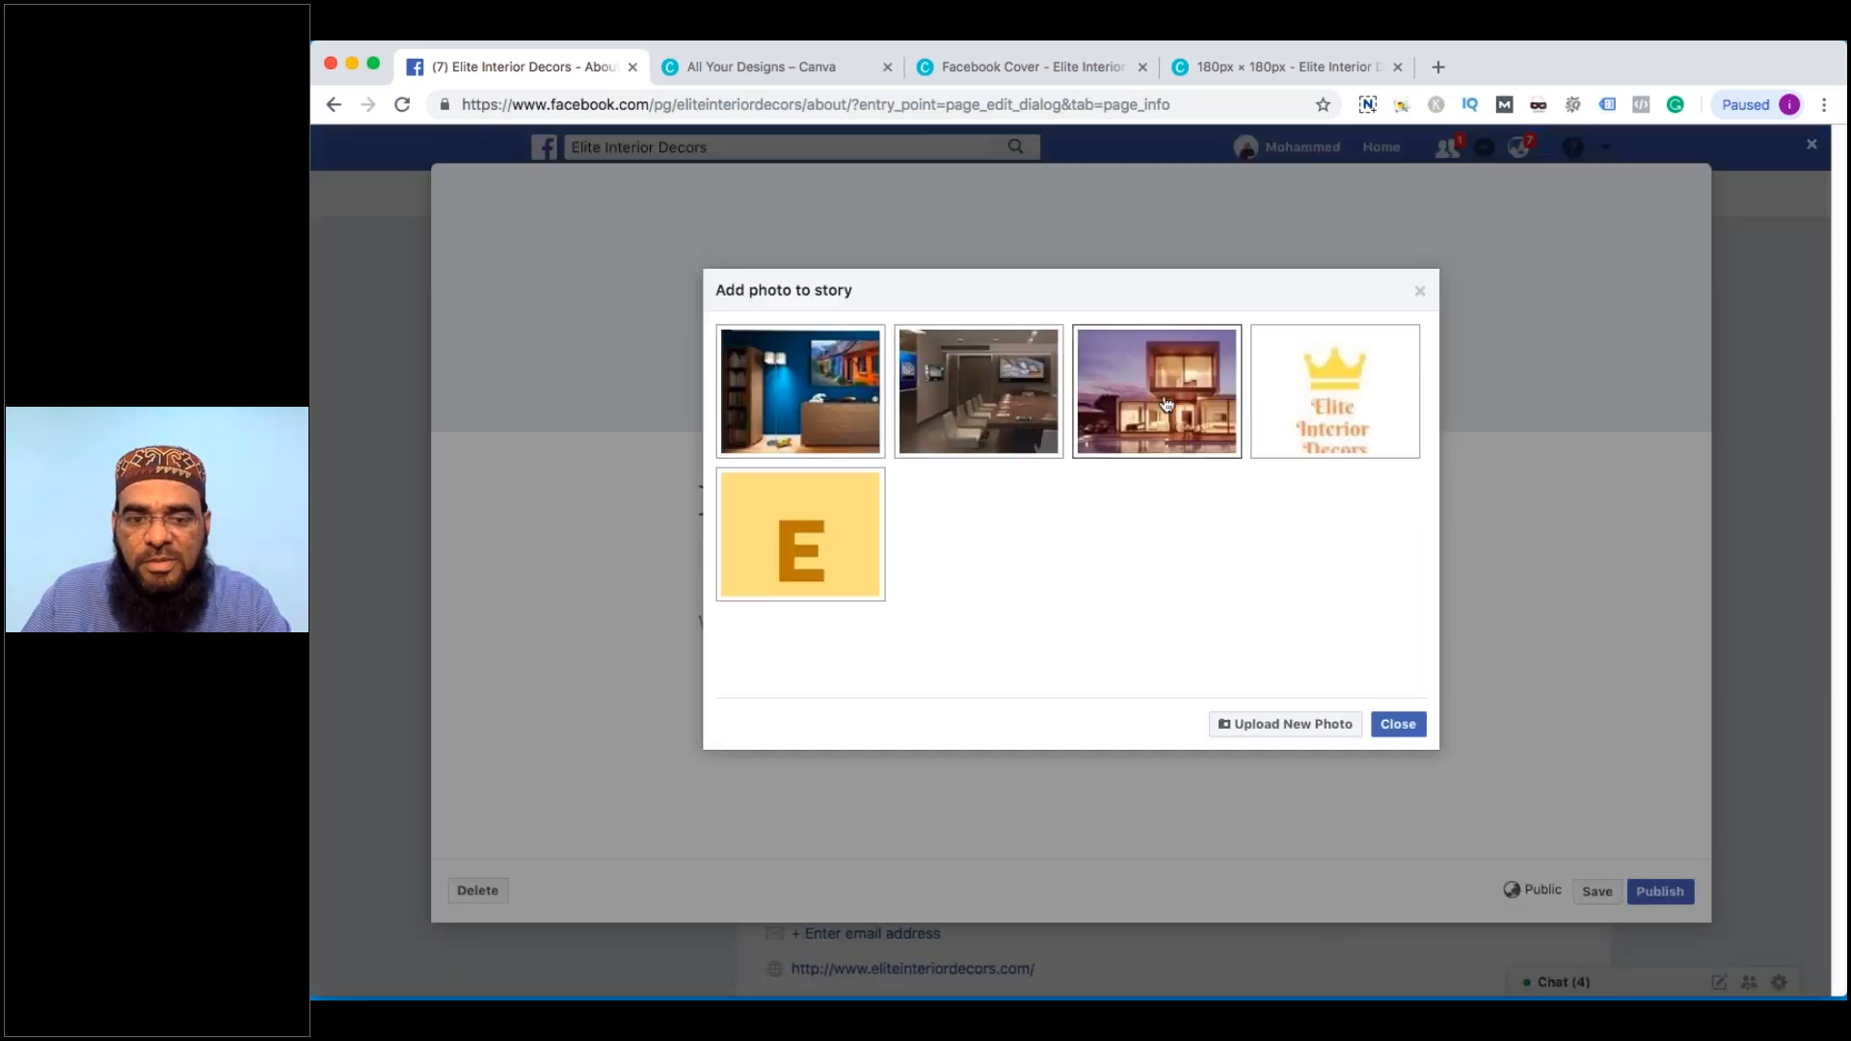
left_click(1167, 404)
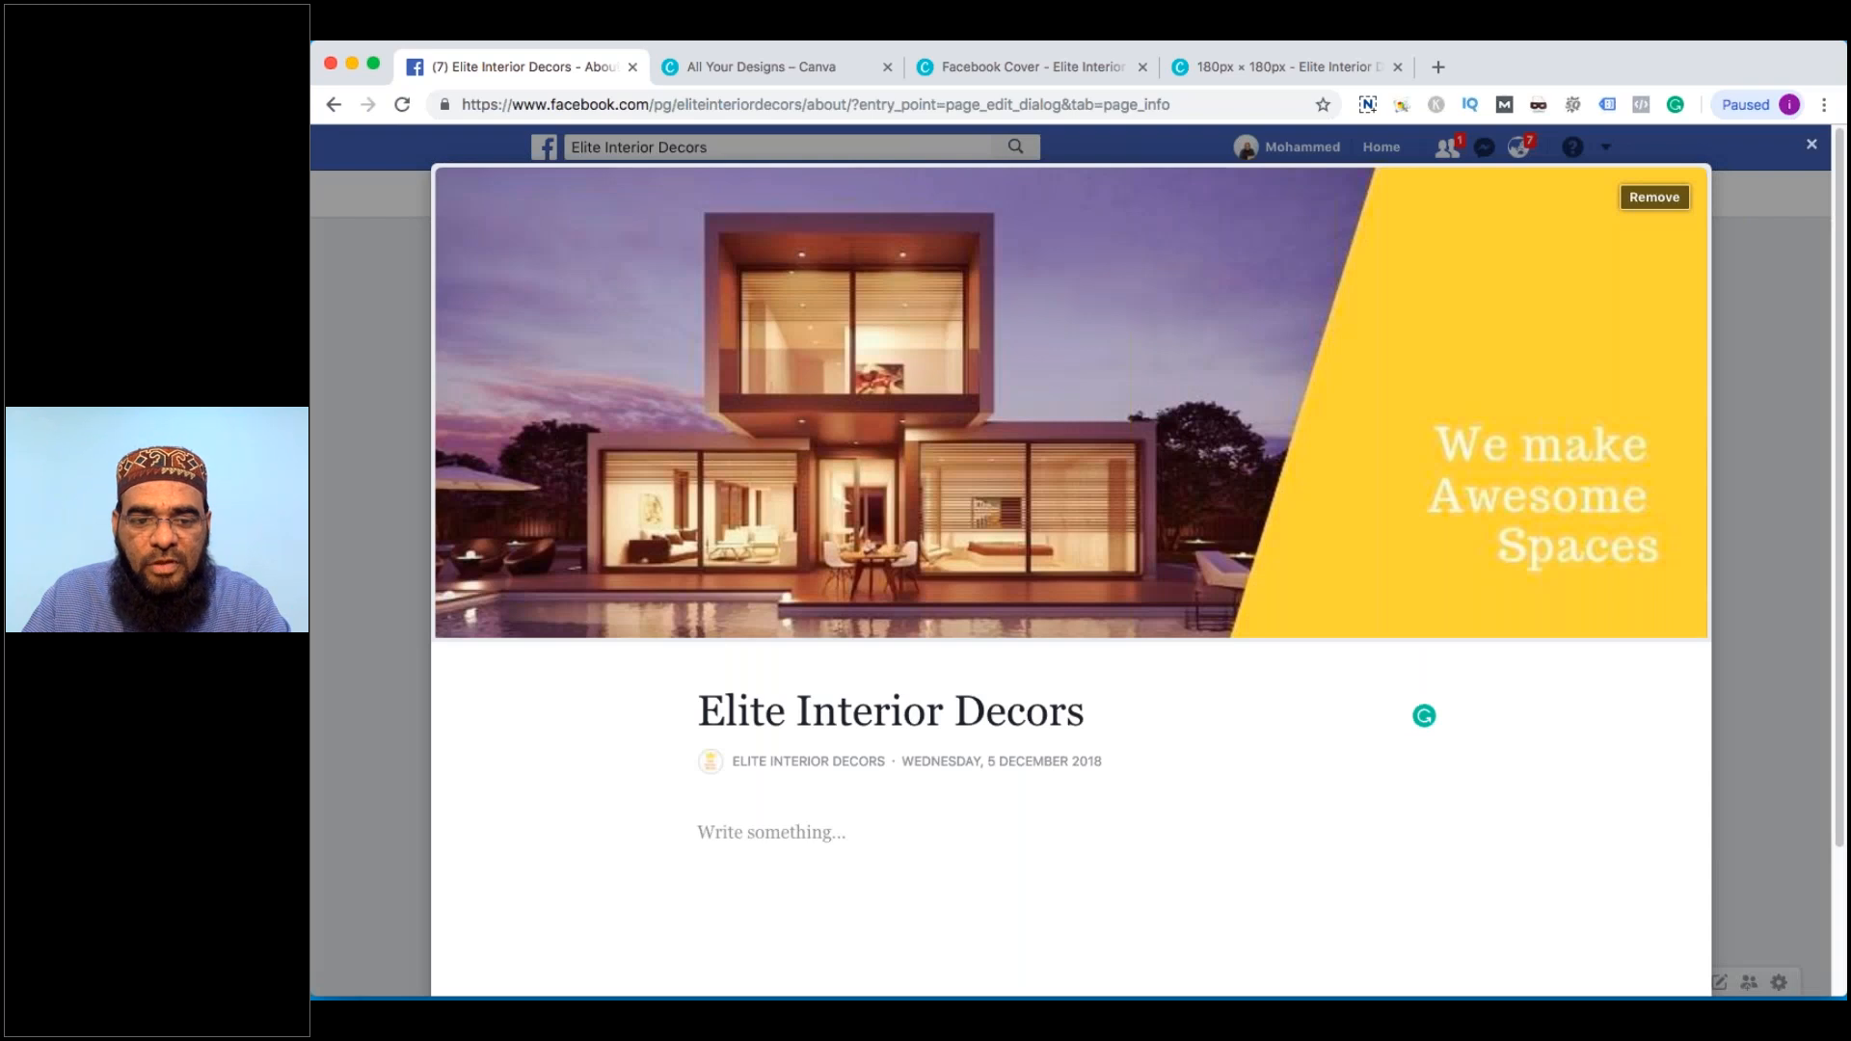
scroll(777, 729, "down", 1)
Write the story text about being top interior designers in Hyderabad, then publish it
left_click(778, 730)
type("We")
type(" are ")
type("the top")
key("BackSpace")
key("BackSpace")
key("BackSpace")
key("BackSpace")
key("BackSpace")
key("BackSpace")
key("BackSpace")
type("one o")
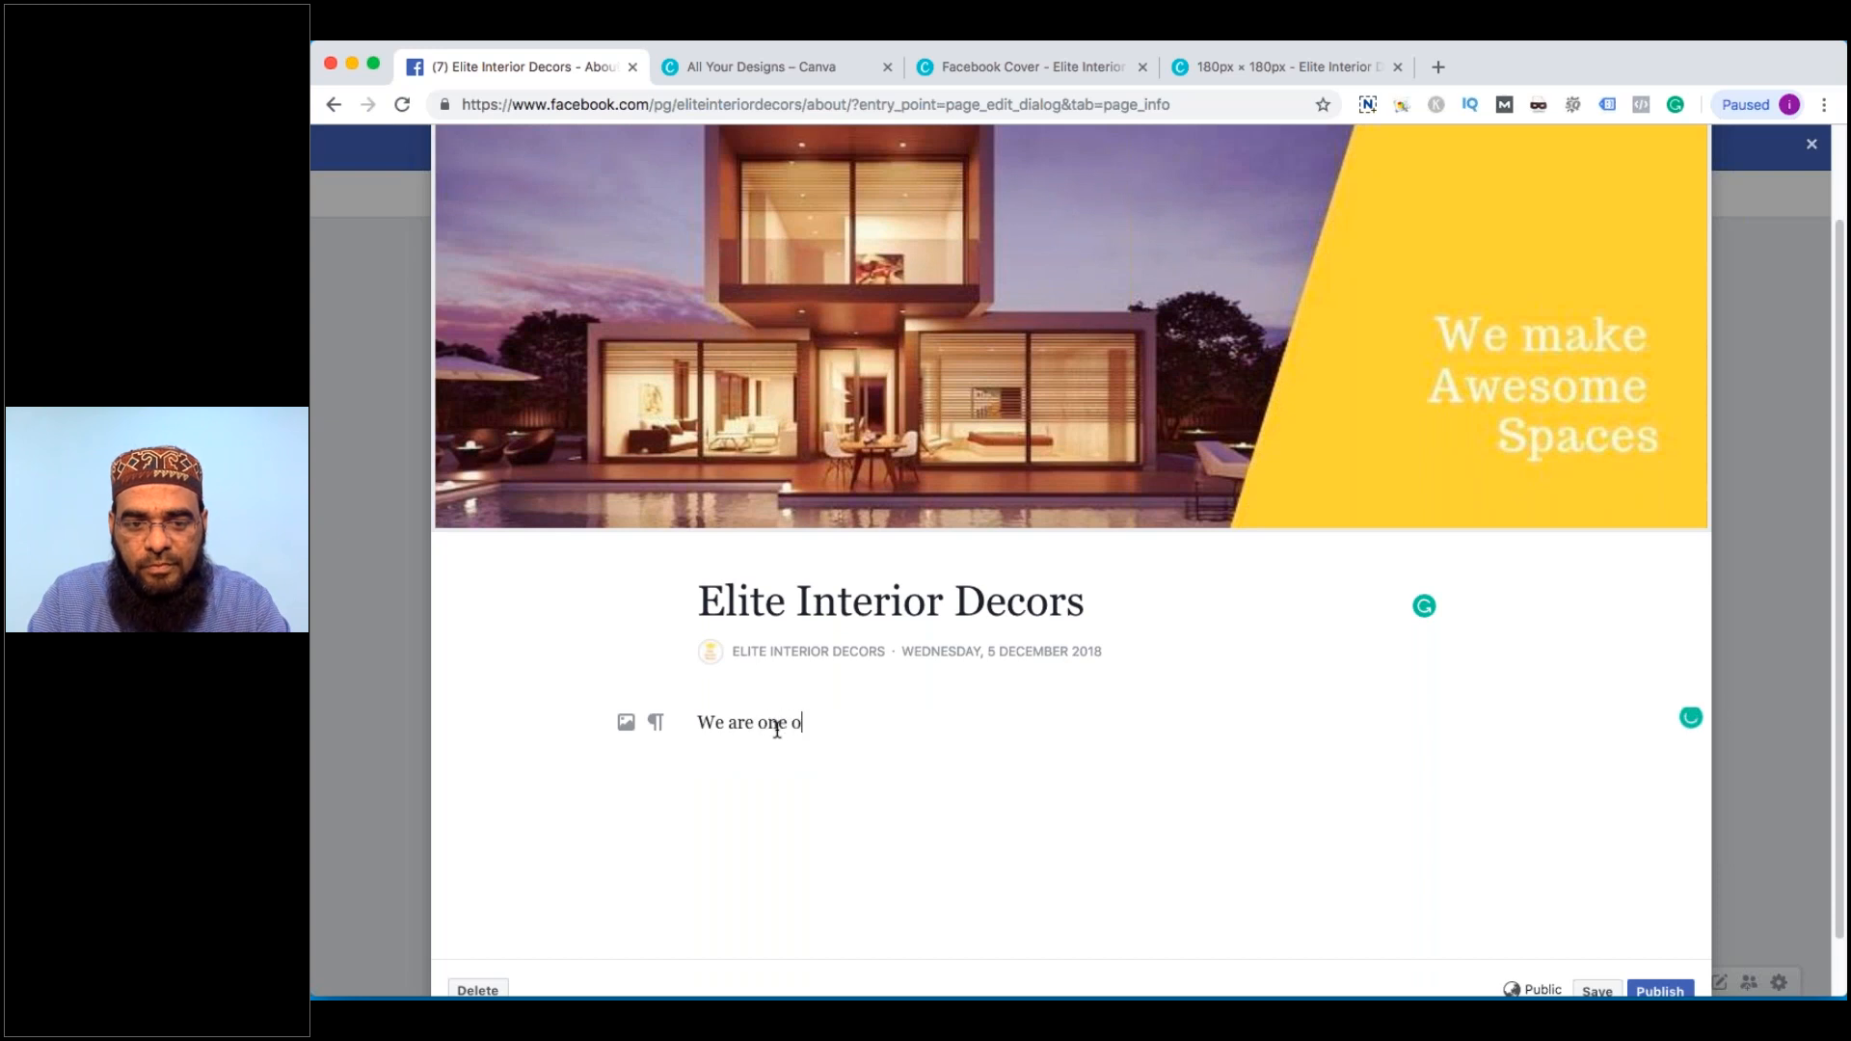
type("f the best Interior")
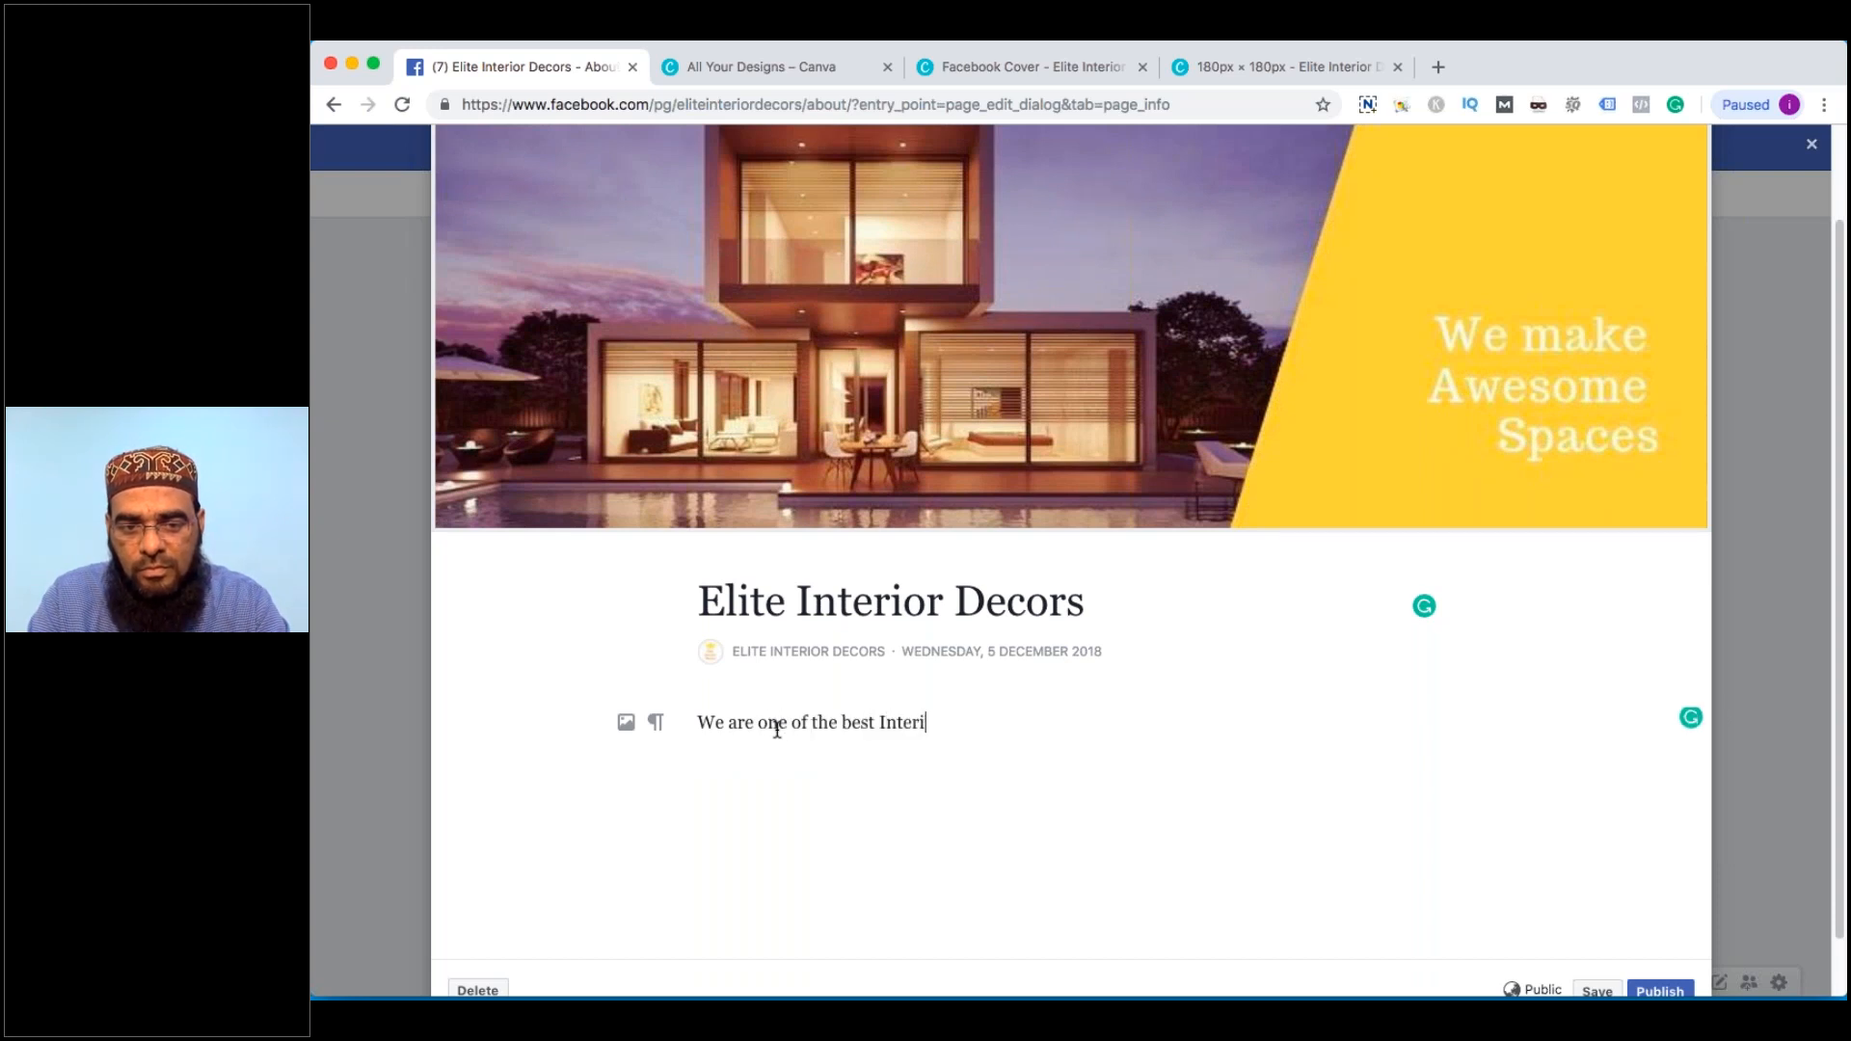
key("BackSpace")
key("BackSpace")
key("BackSpace")
key("BackSpace")
key("BackSpace")
key("BackSpace")
key("BackSpace")
key("BackSpace")
key("BackSpace")
key("BackSpace")
key("BackSpace")
key("BackSpace")
key("BackSpace")
key("BackSpace")
key("BackSpace")
key("BackSpace")
key("BackSpace")
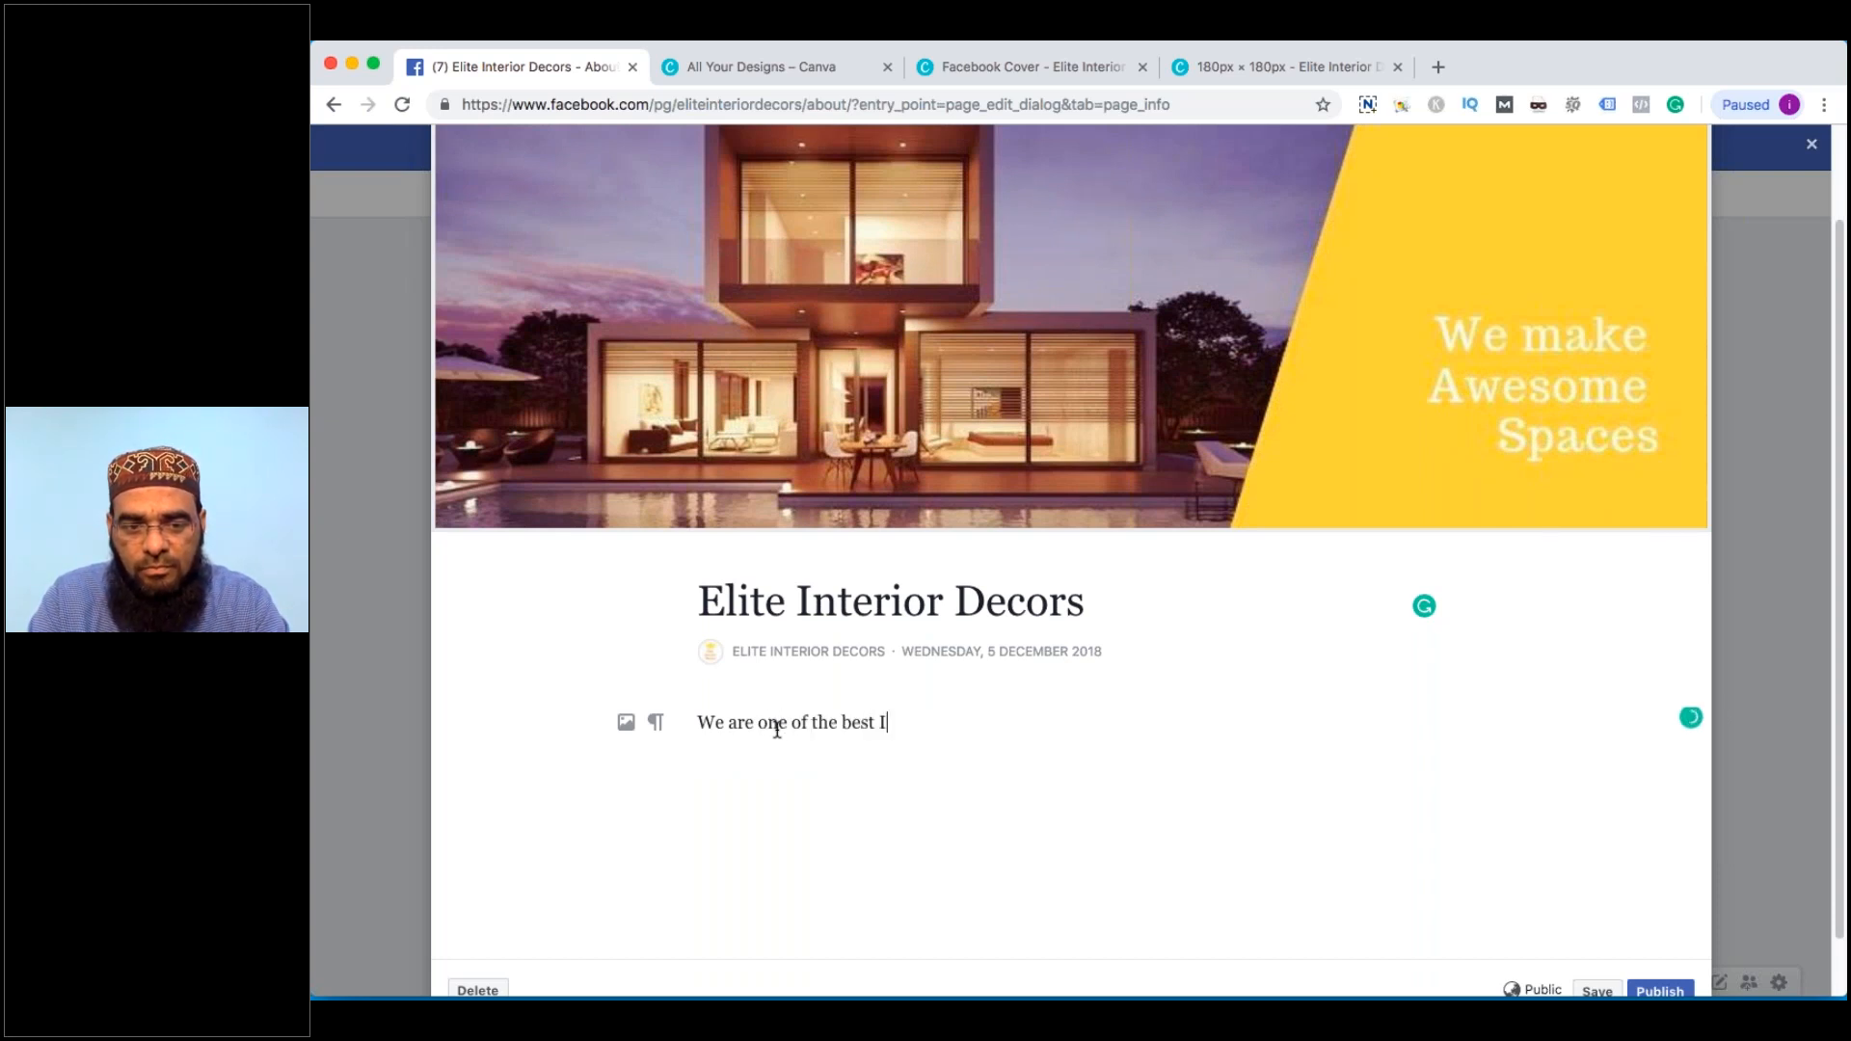
key("BackSpace")
key("BackSpace")
key("BackSpace")
key("BackSpace")
key("BackSpace")
key("BackSpace")
key("BackSpace")
key("BackSpace")
key("BackSpace")
key("BackSpace")
type("are her")
type("e")
key("BackSpace")
key("BackSpace")
key("BackSpace")
key("BackSpace")
type("one of the")
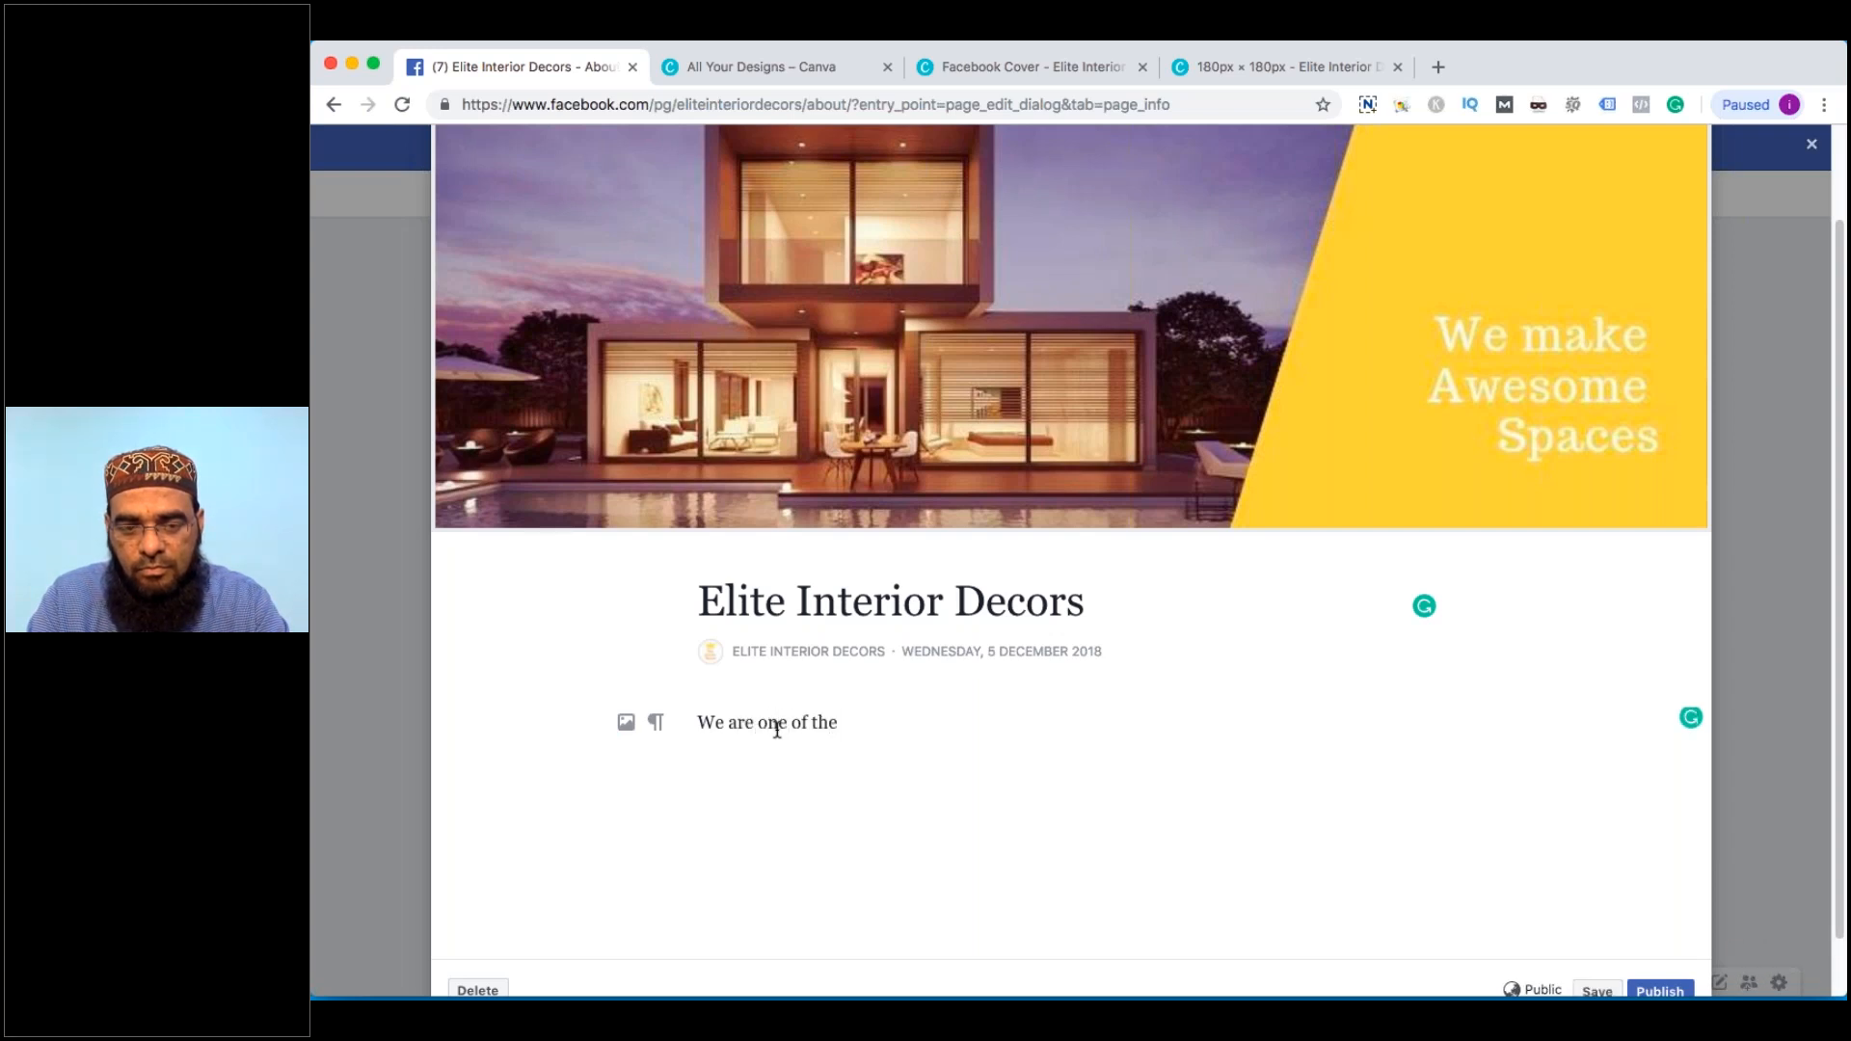
type(" top interior D")
type("e")
key("BackSpace")
key("BackSpace")
type("d")
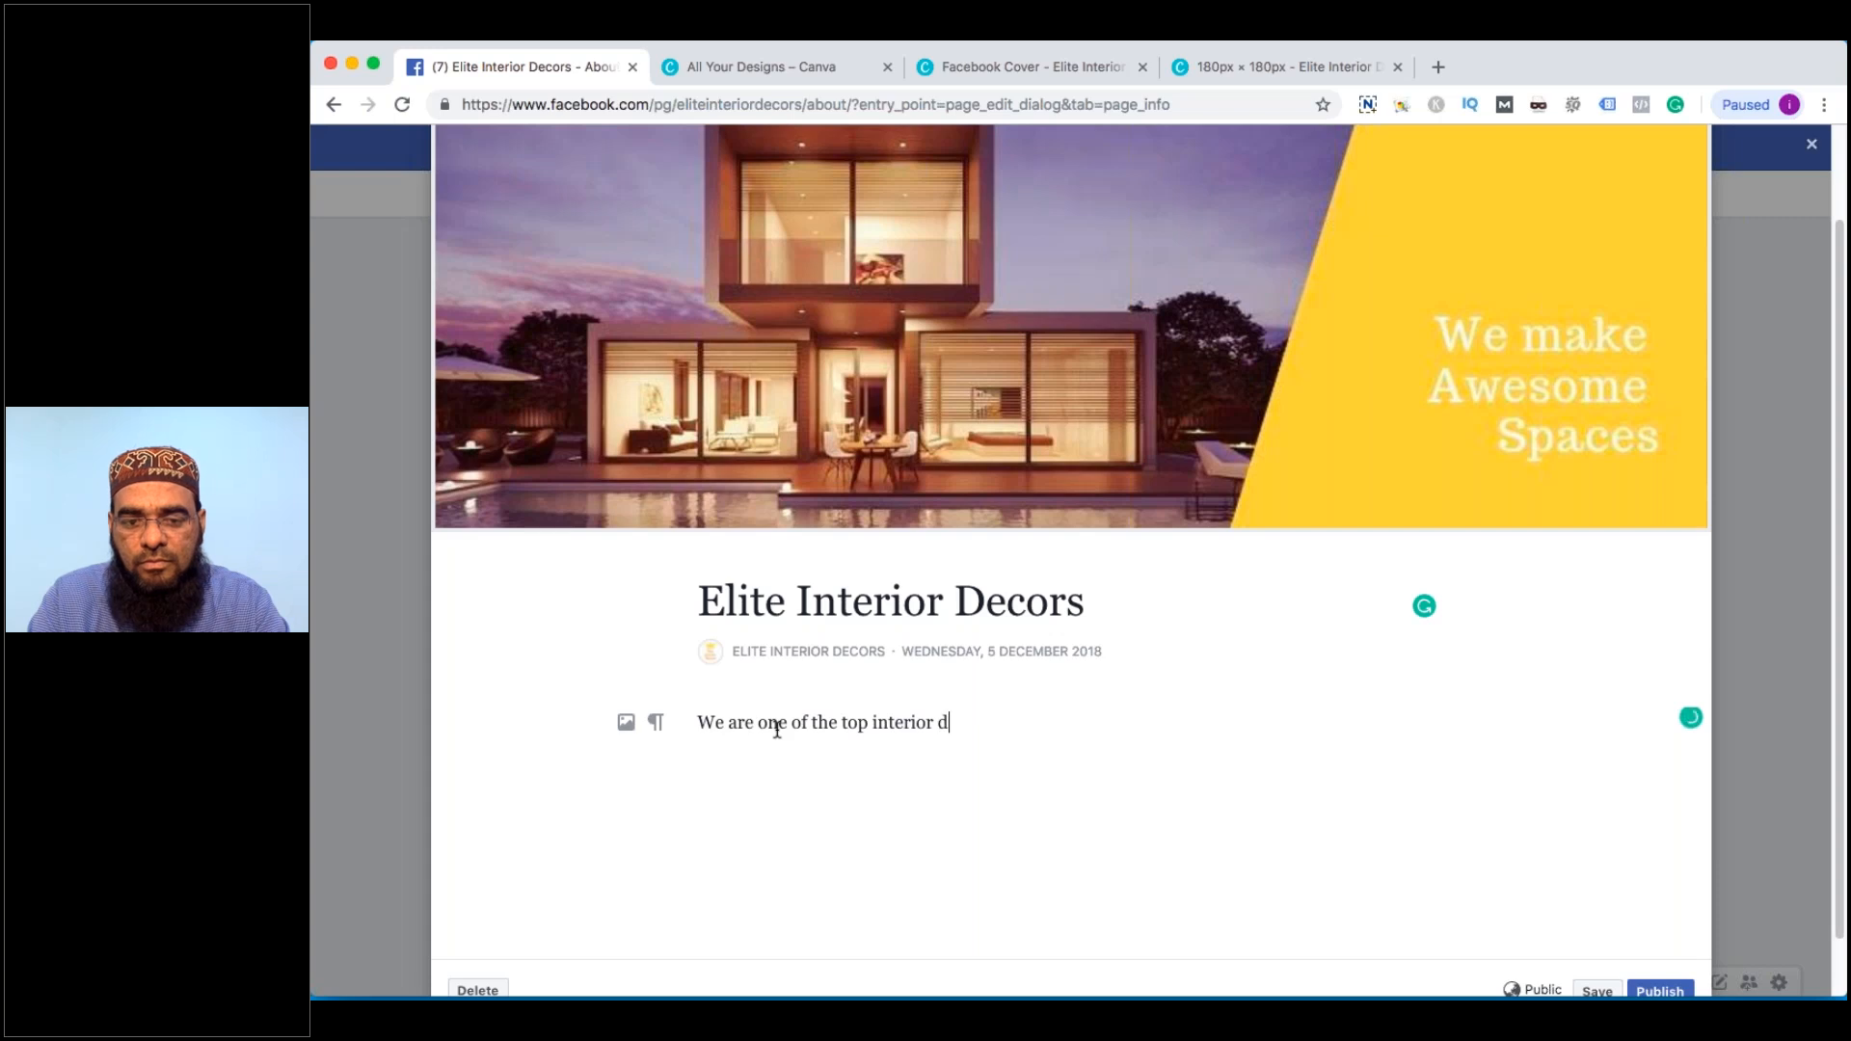
type("esigners in Hyderabad.")
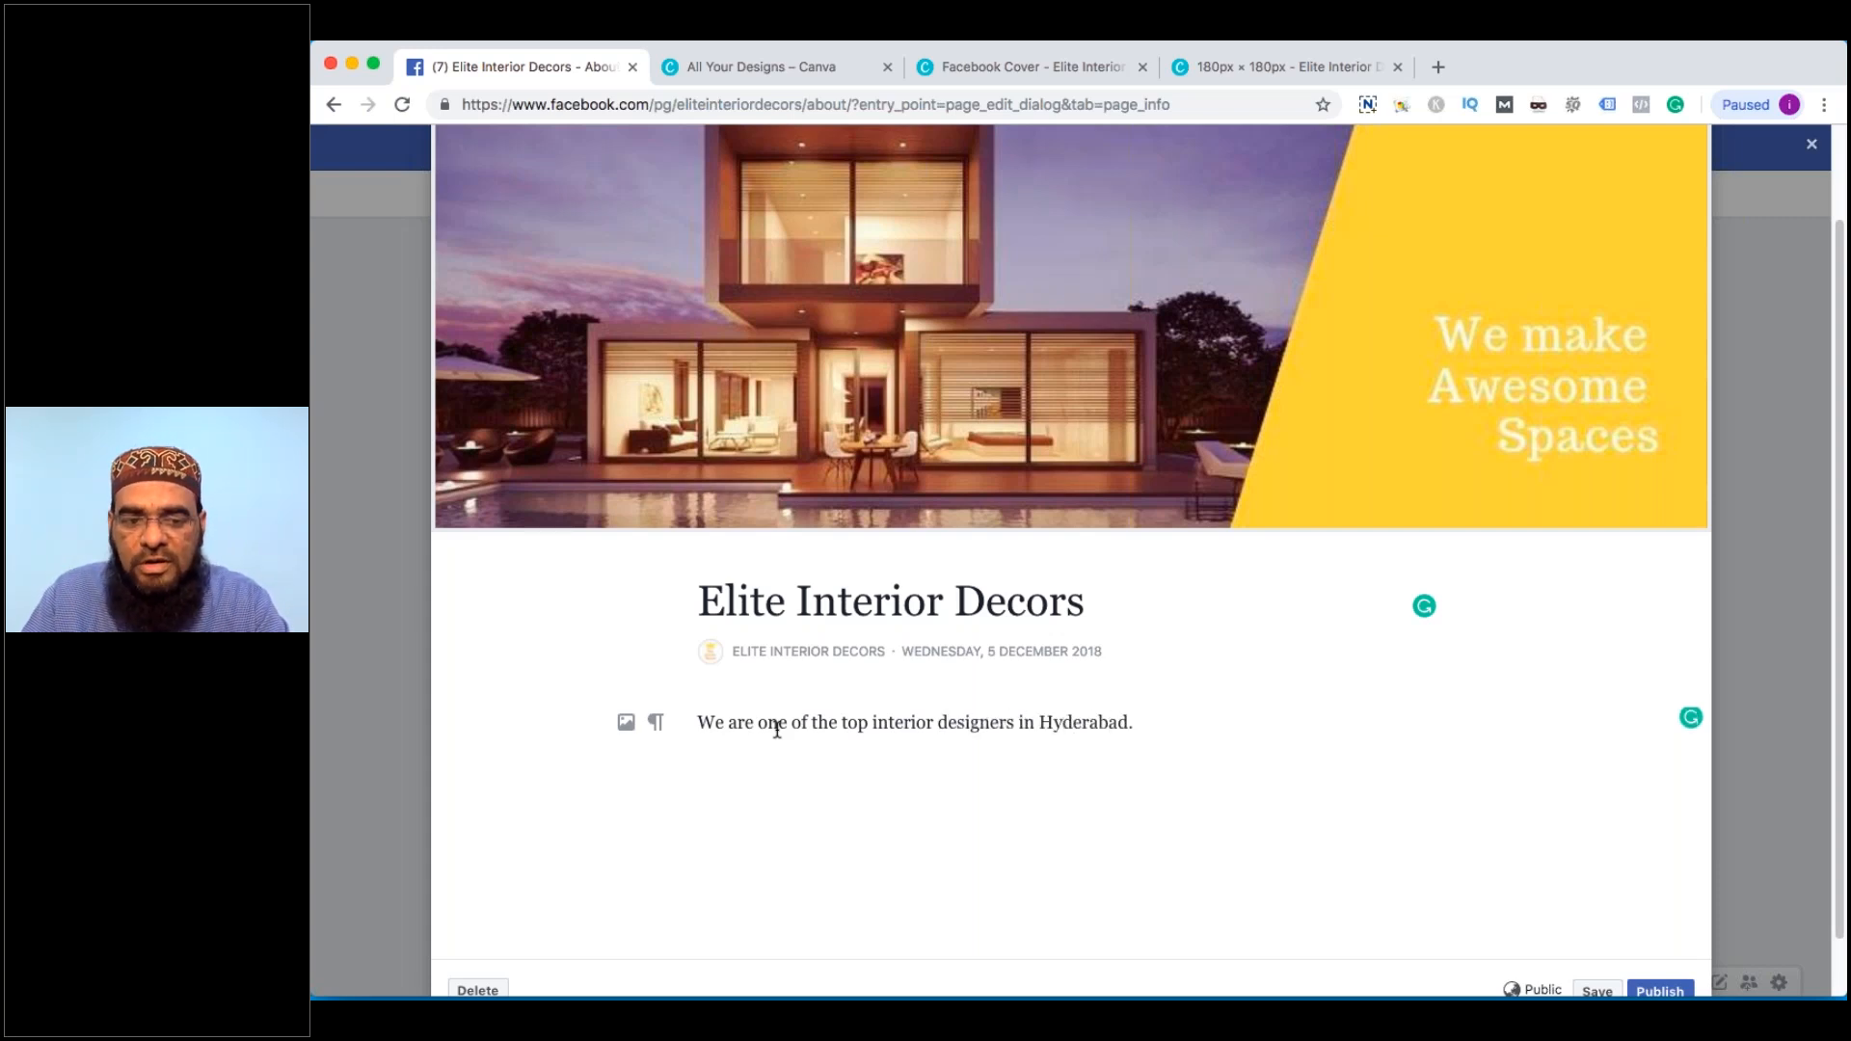
scroll(777, 730, "down", 1)
scroll(777, 730, "down", 2)
left_click(1659, 927)
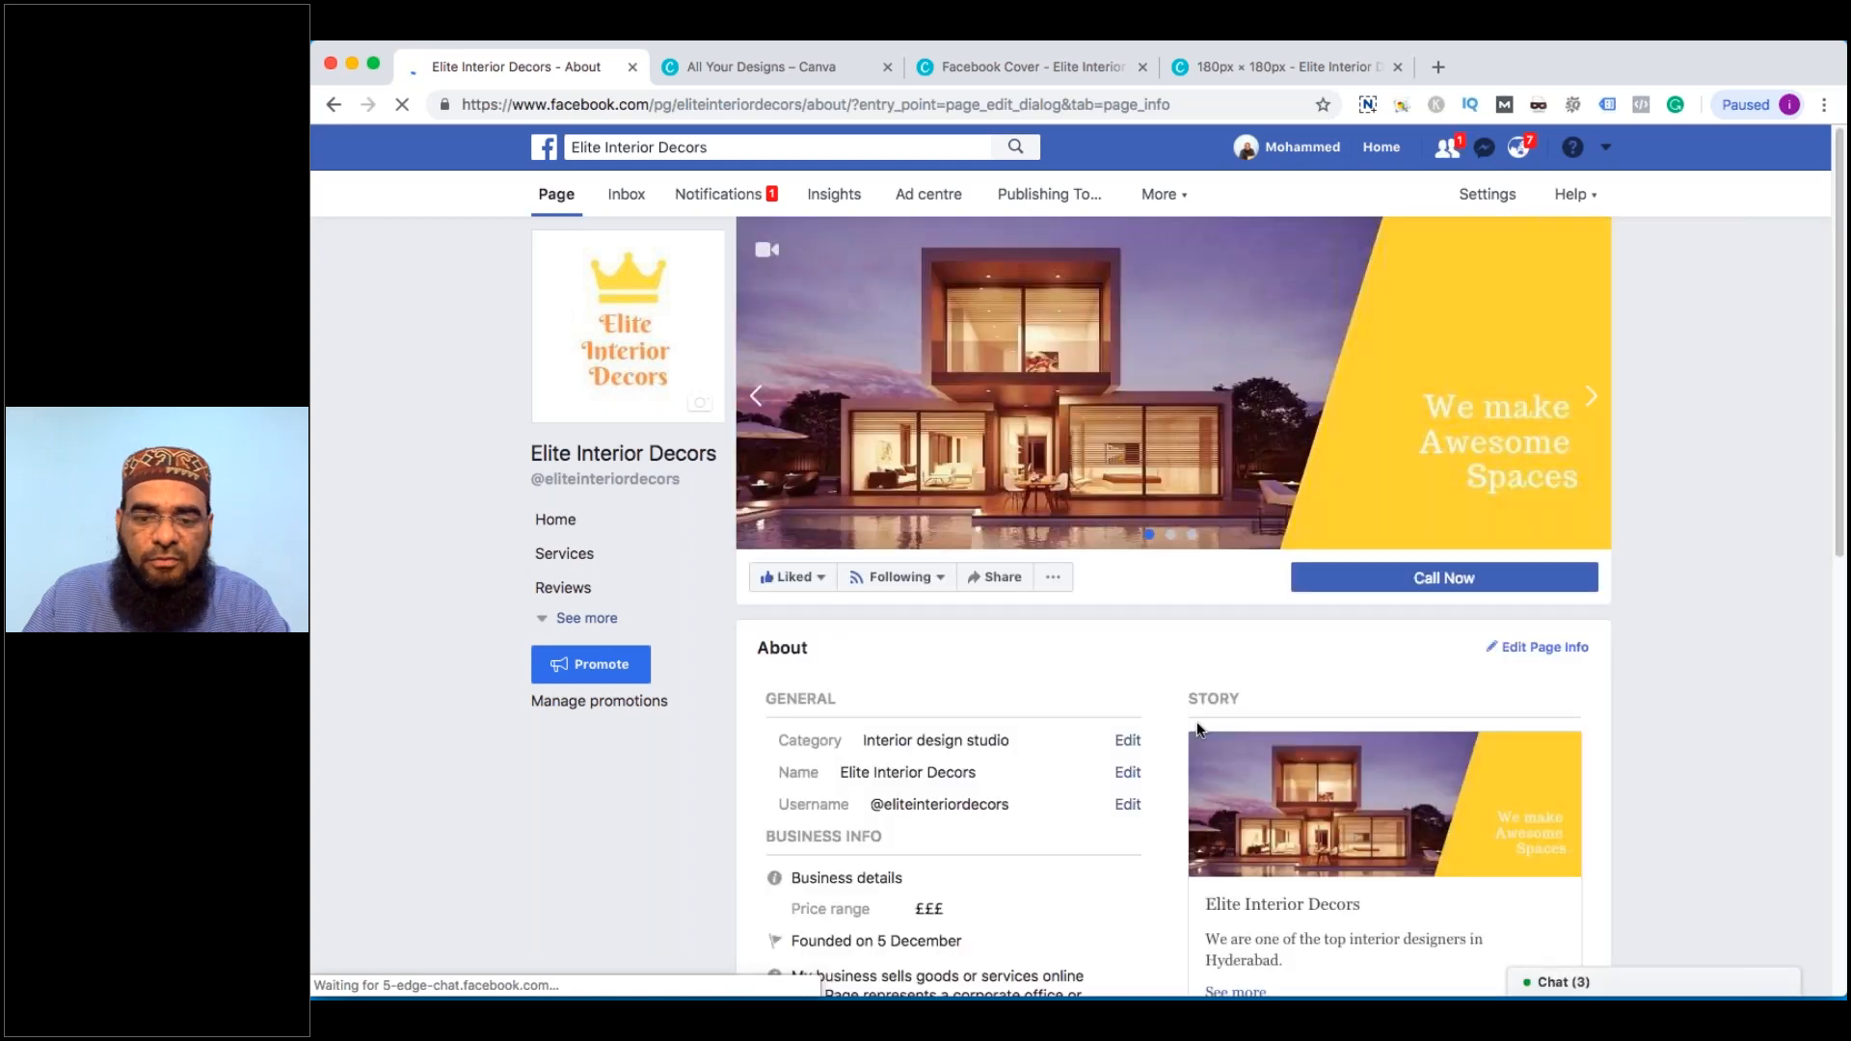
Expand the About page's side navigation to list all tabs, Home through Info and ads
scroll(1196, 722, "down", 4)
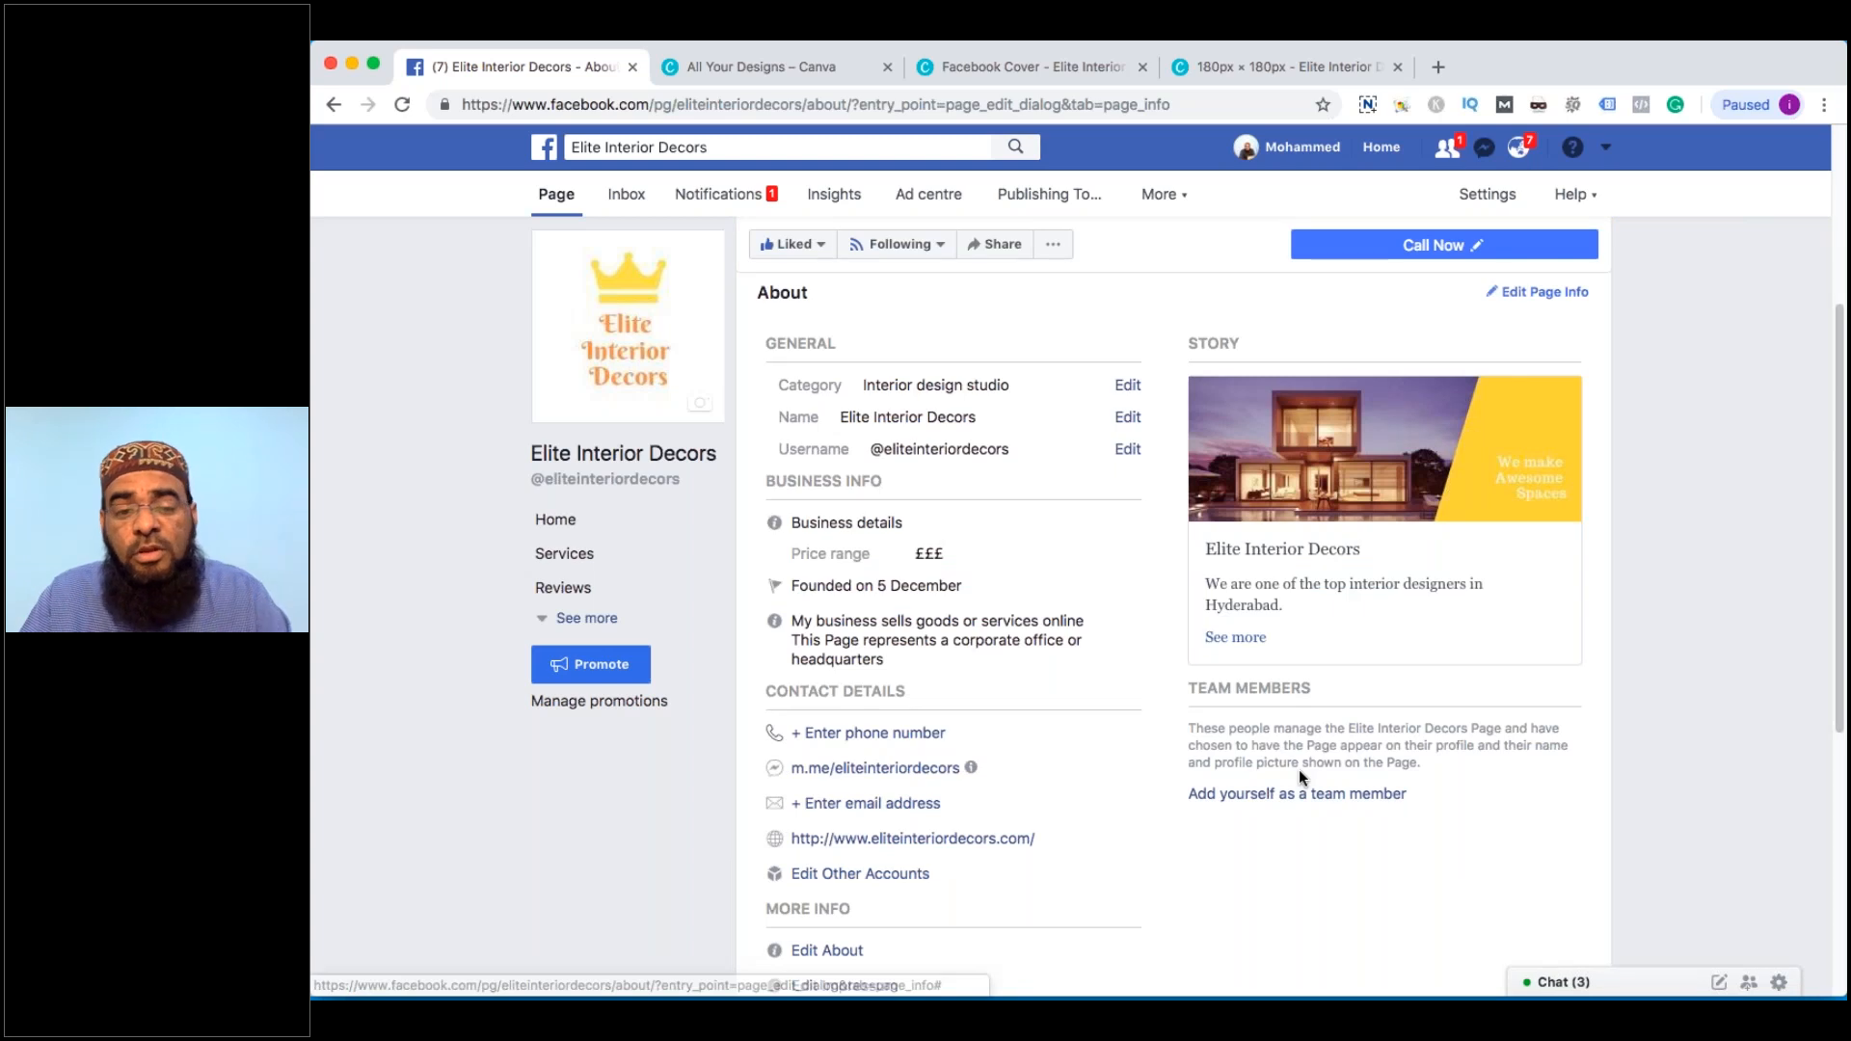
left_click(584, 618)
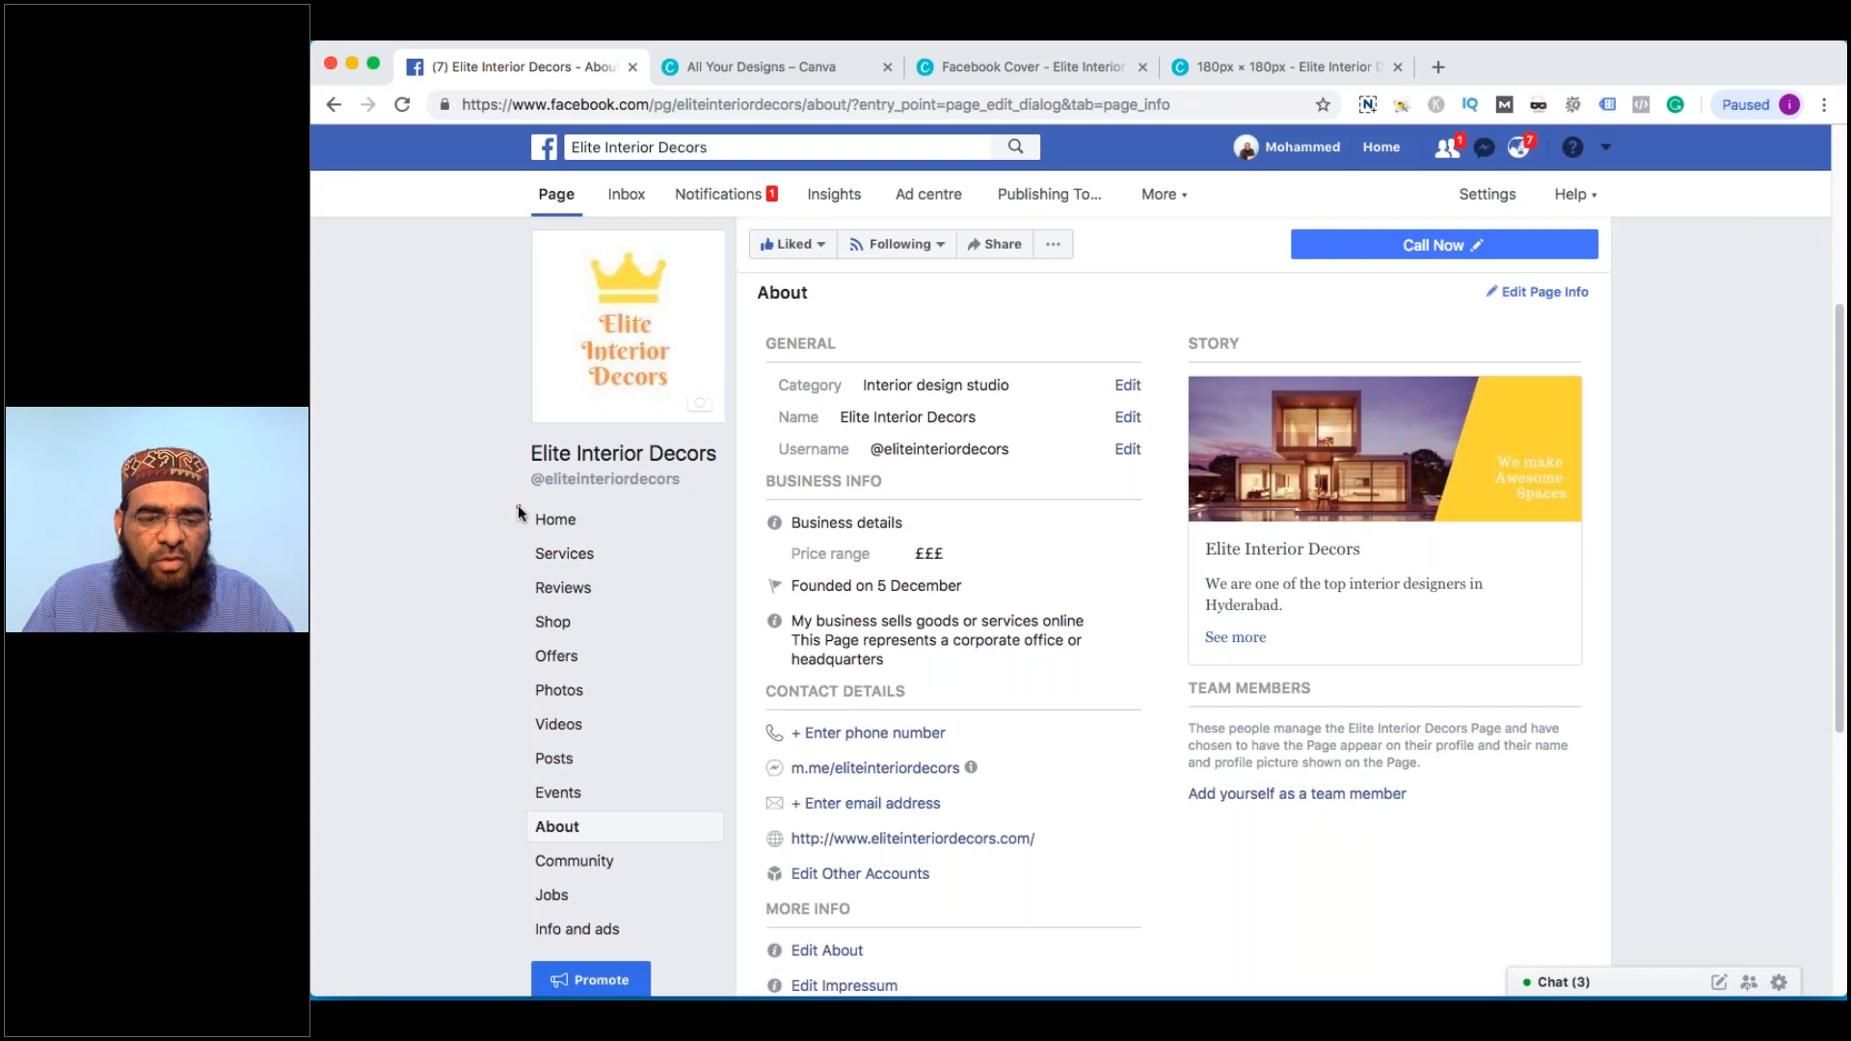
left_click_drag(518, 505, 701, 565)
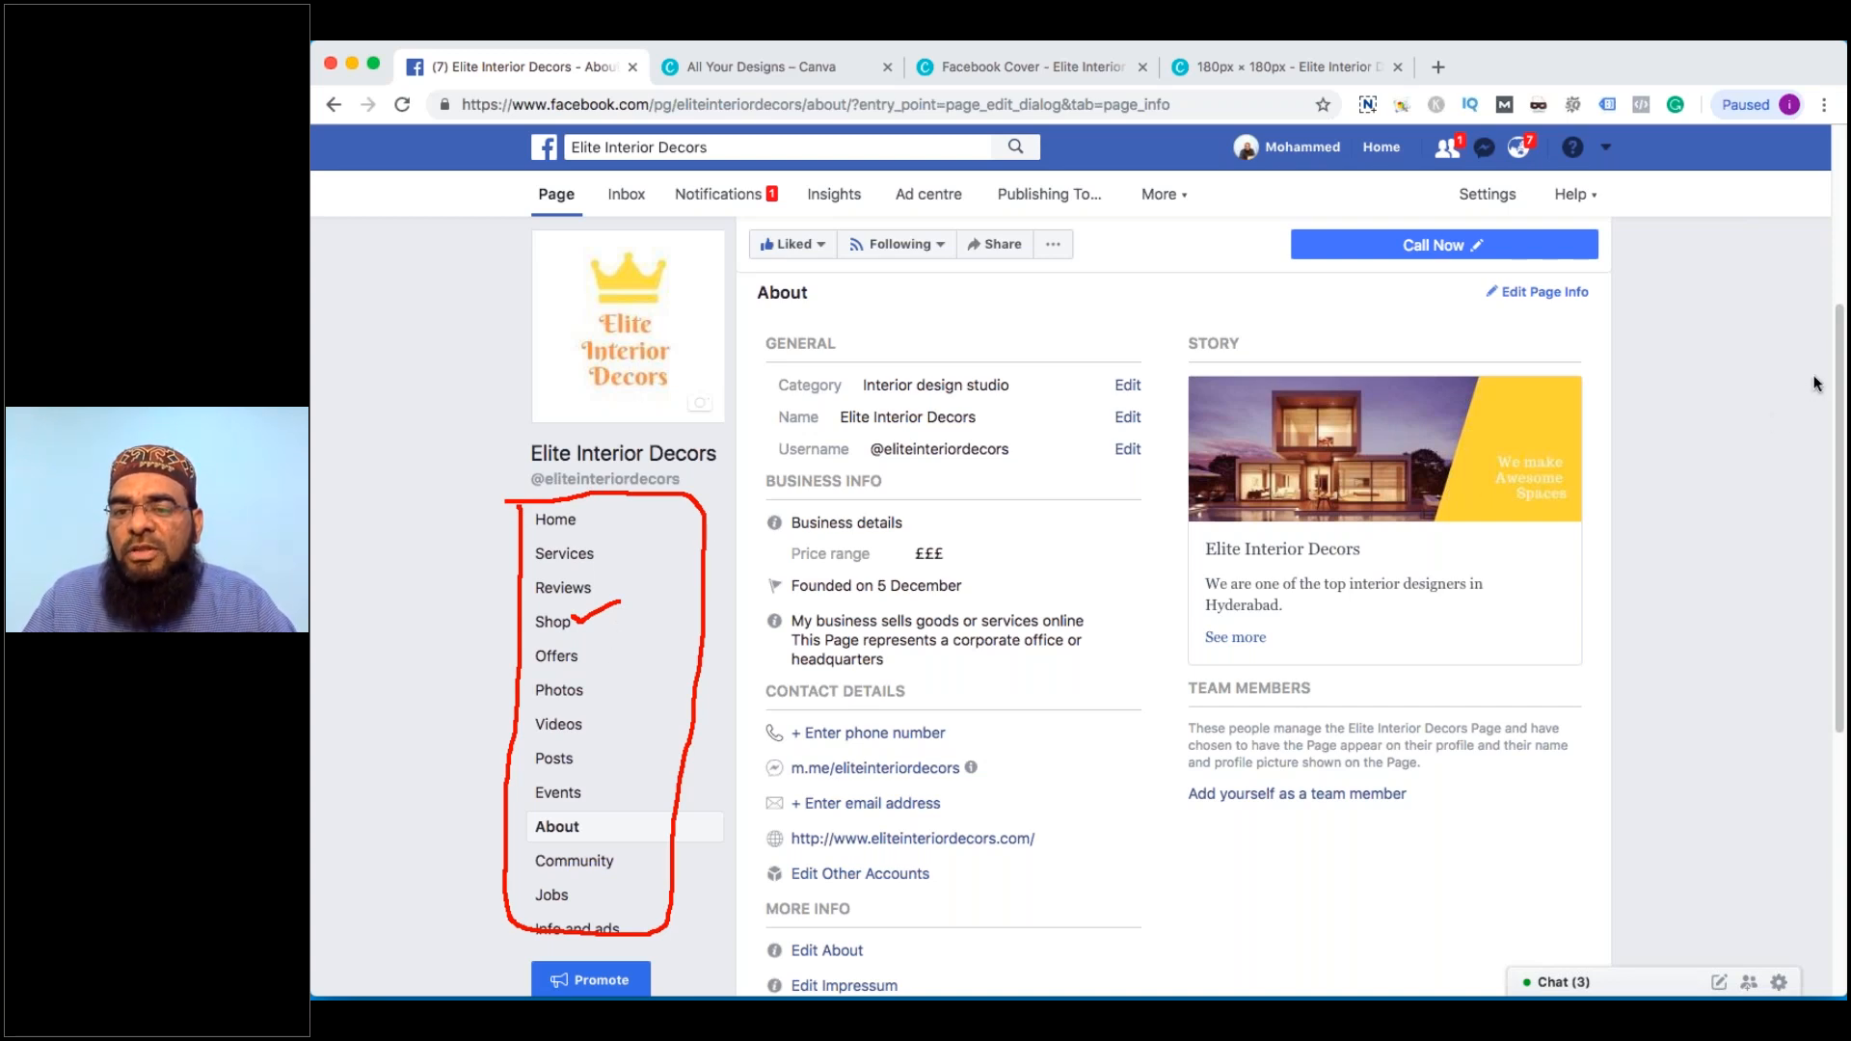
key("Escape")
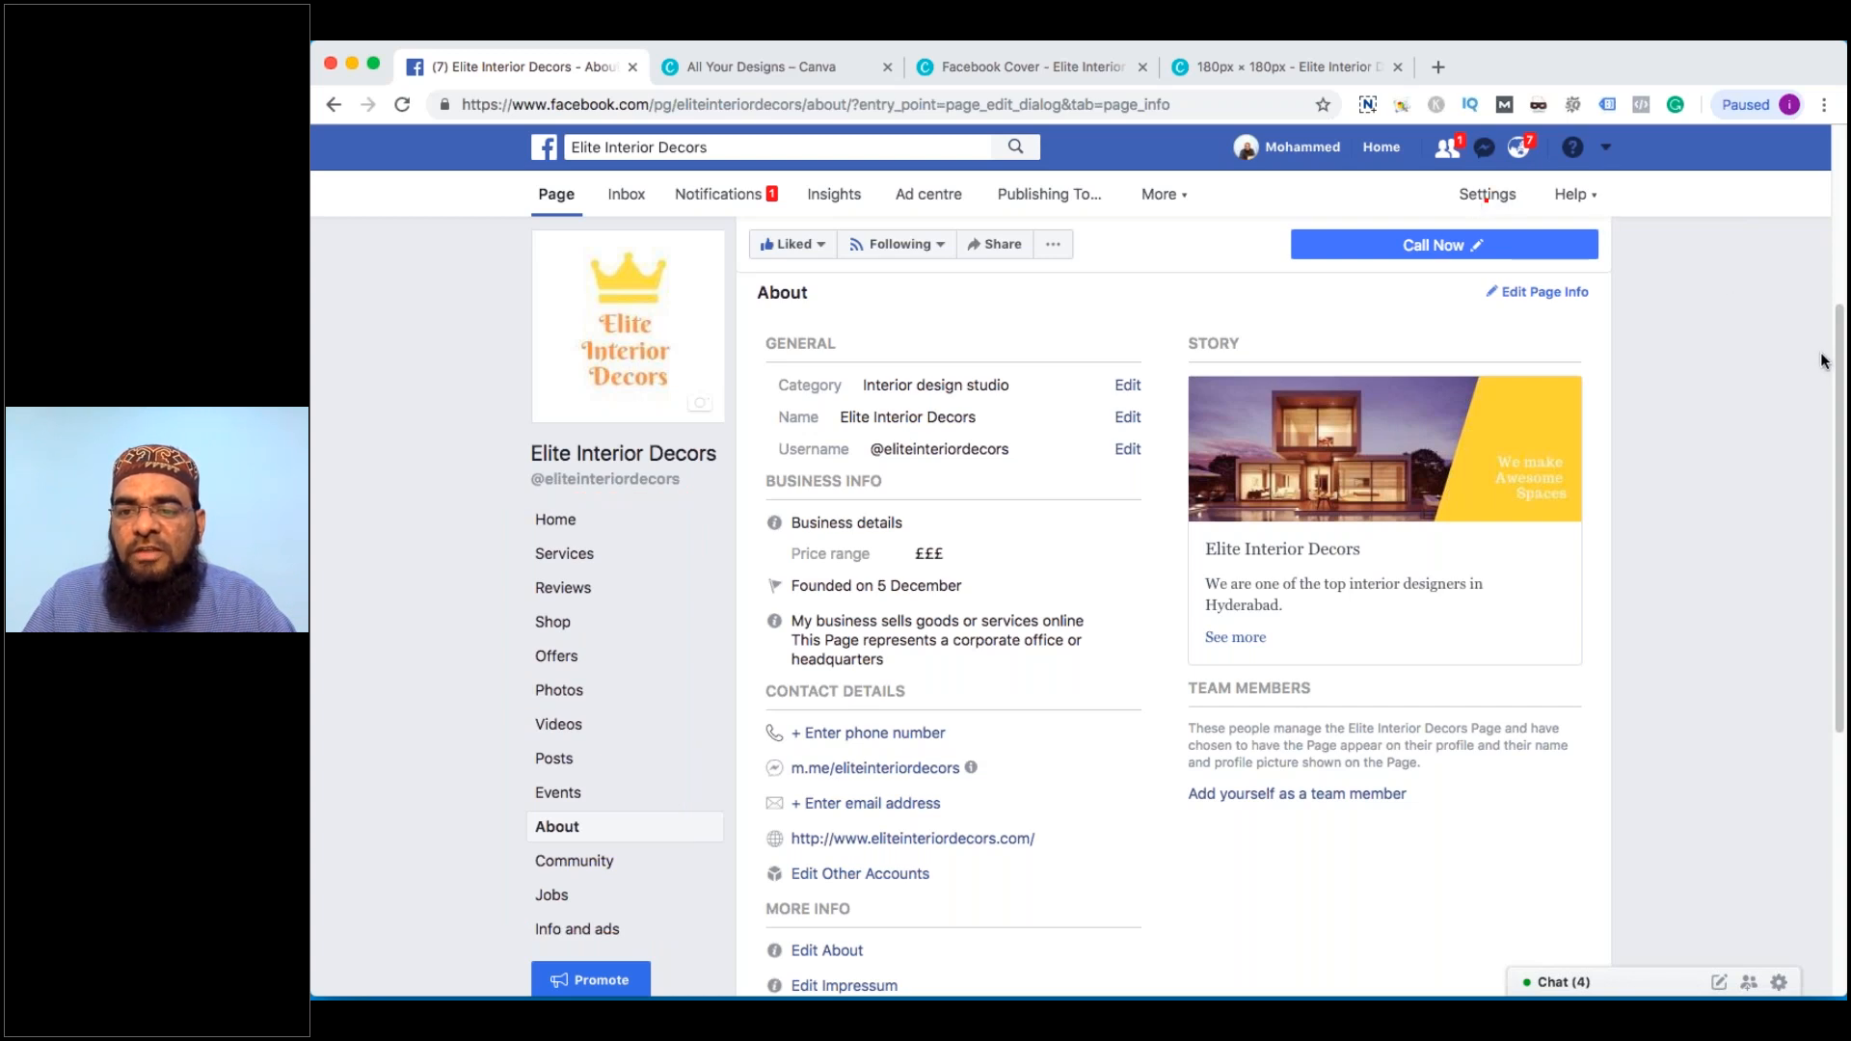
Open the page's Settings at Templates and tabs
left_click(1493, 199)
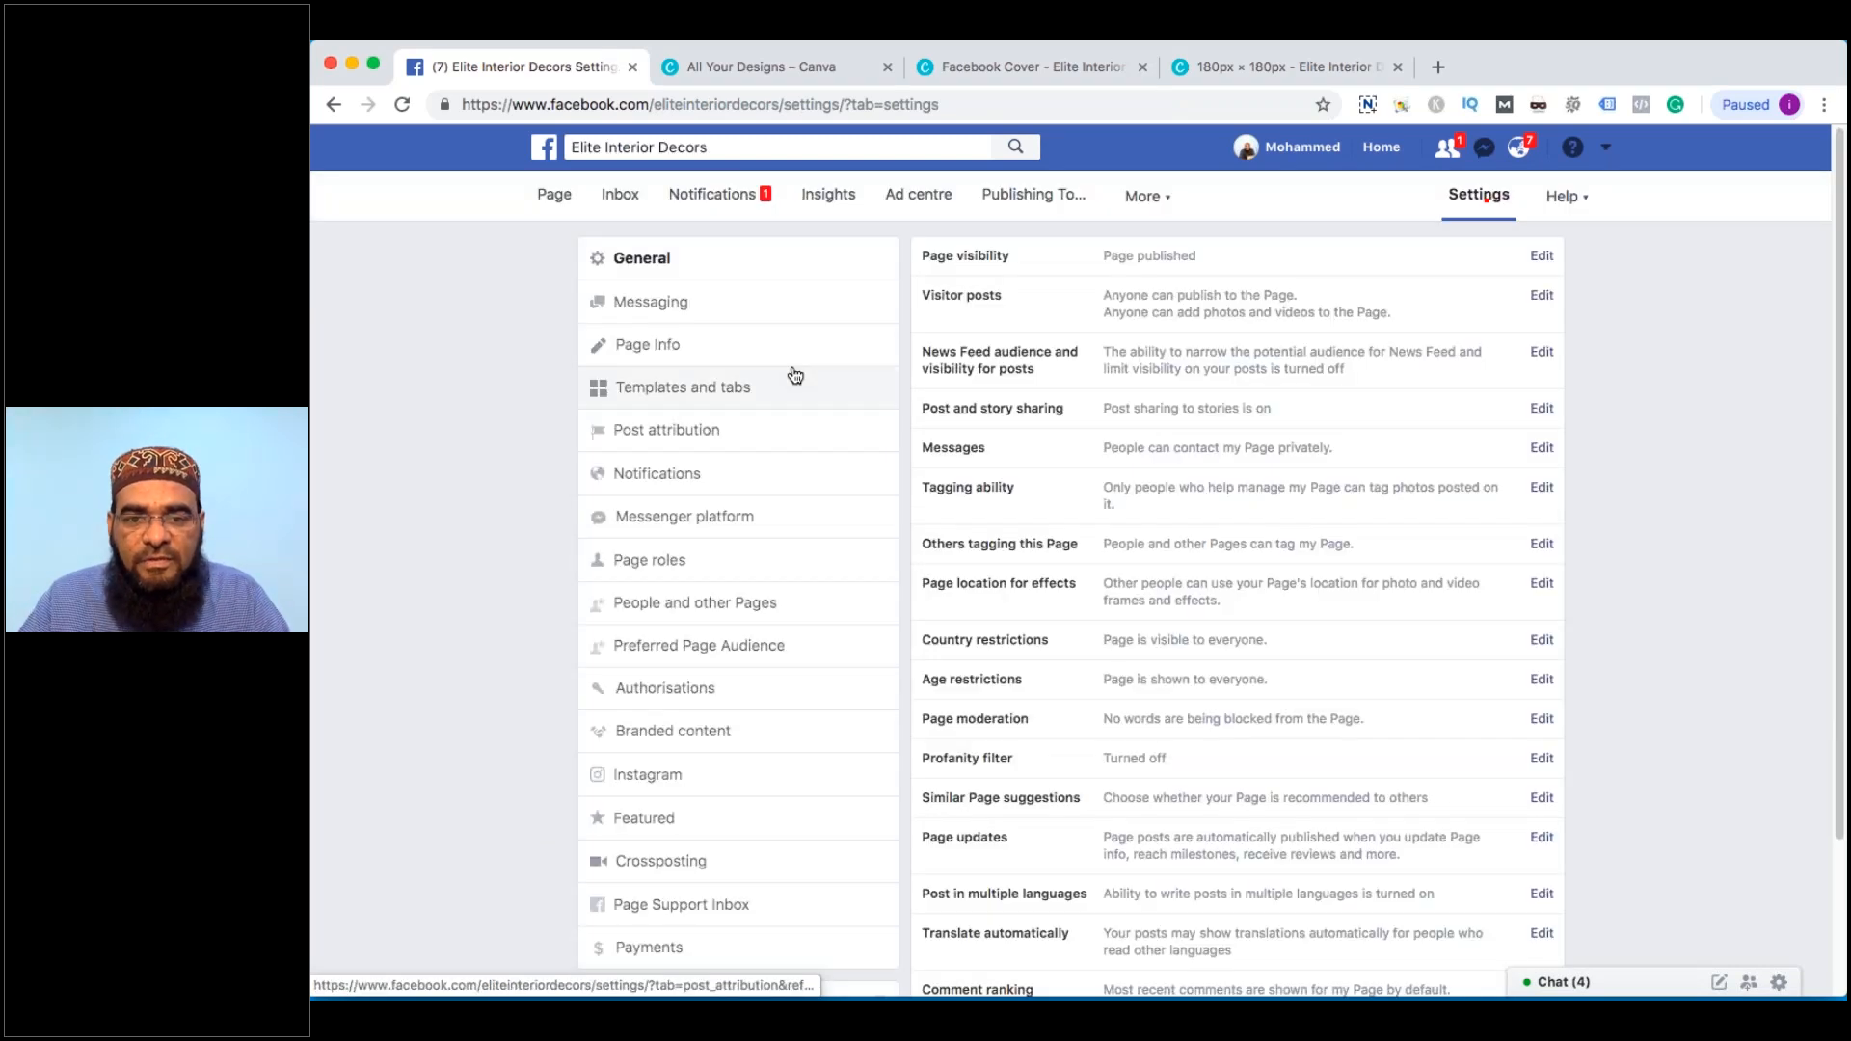
left_click(794, 378)
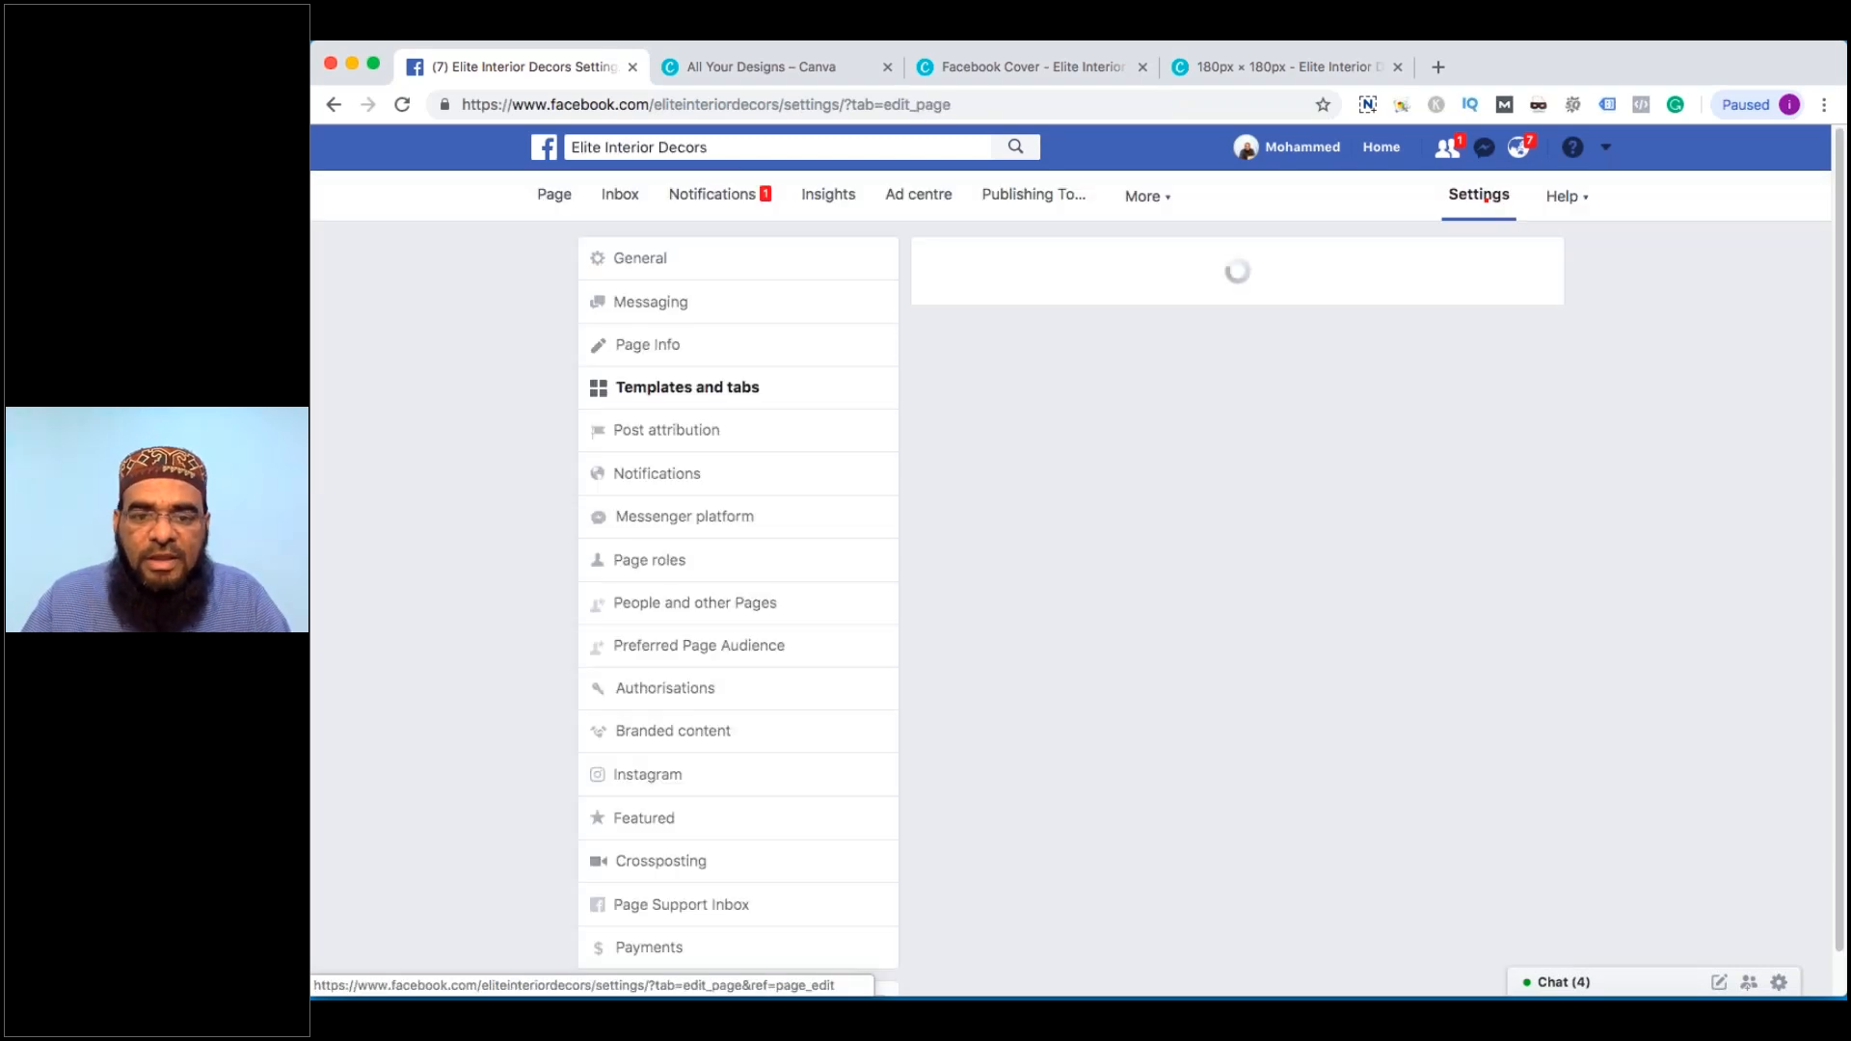
scroll(1426, 636, "down", 1)
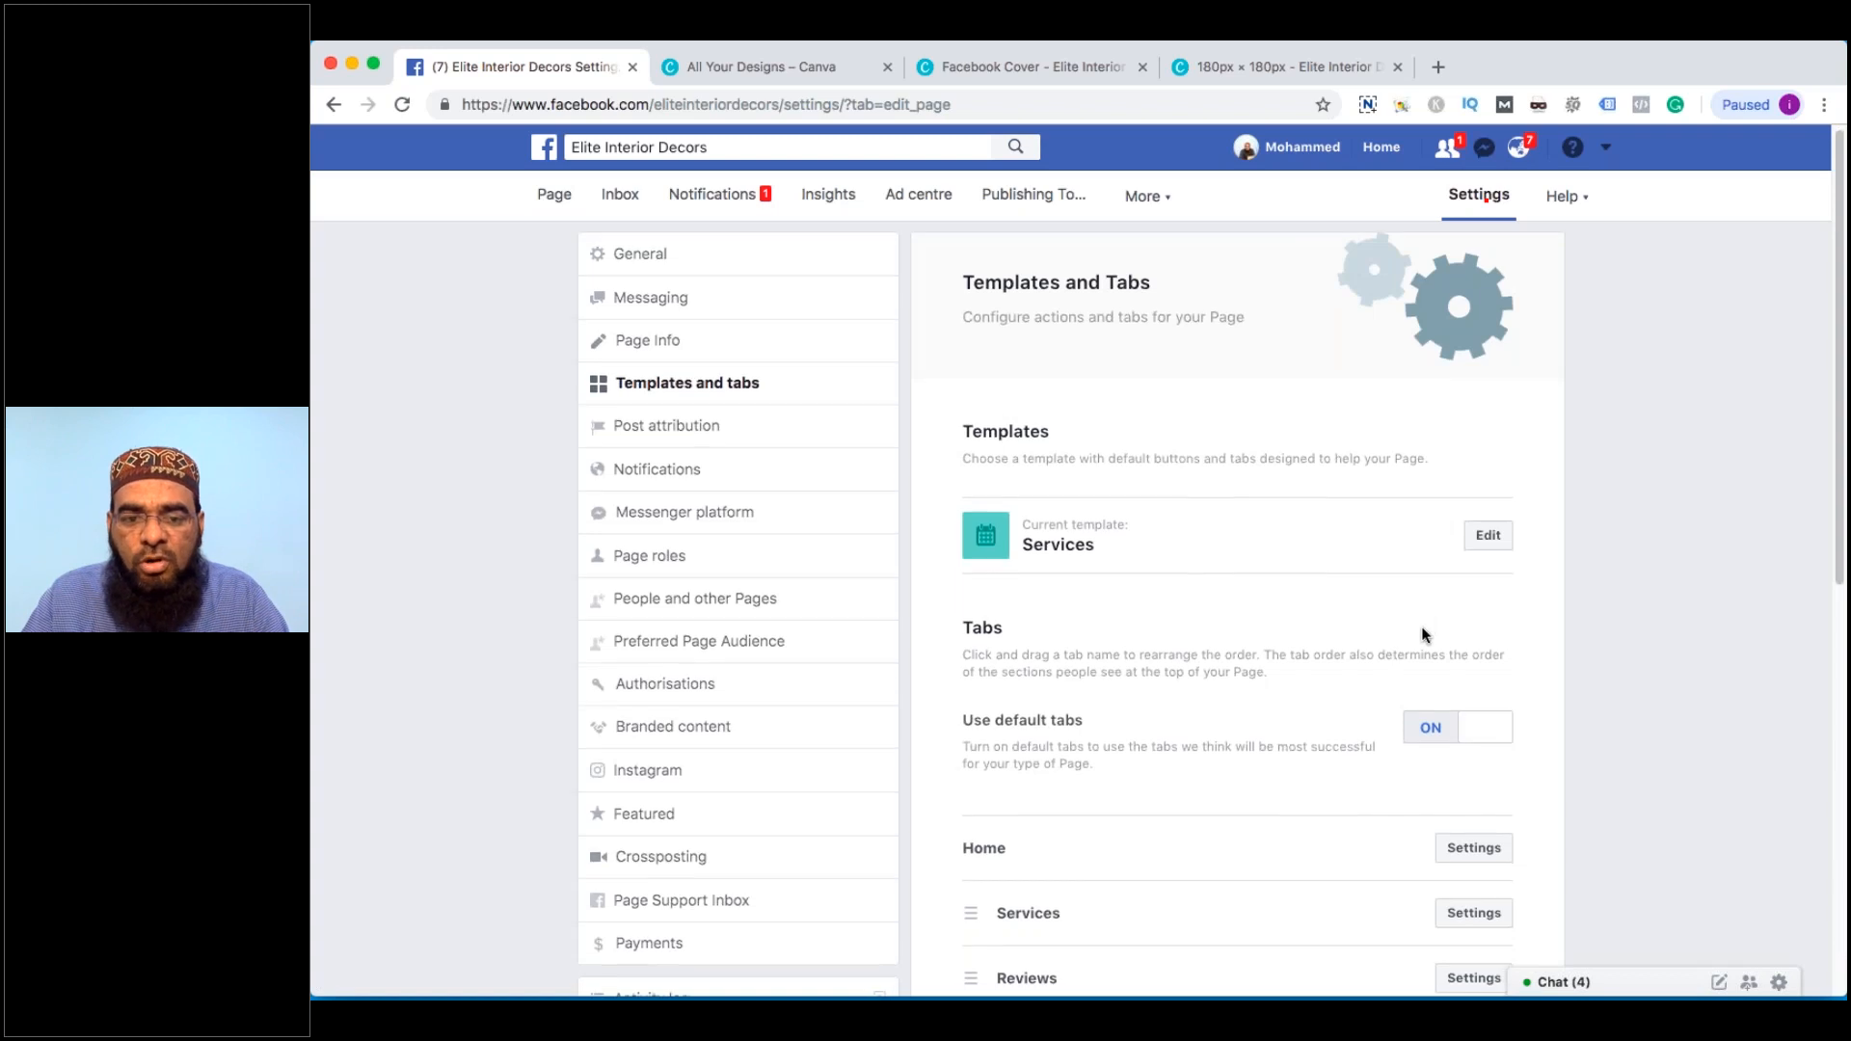
scroll(1424, 635, "down", 5)
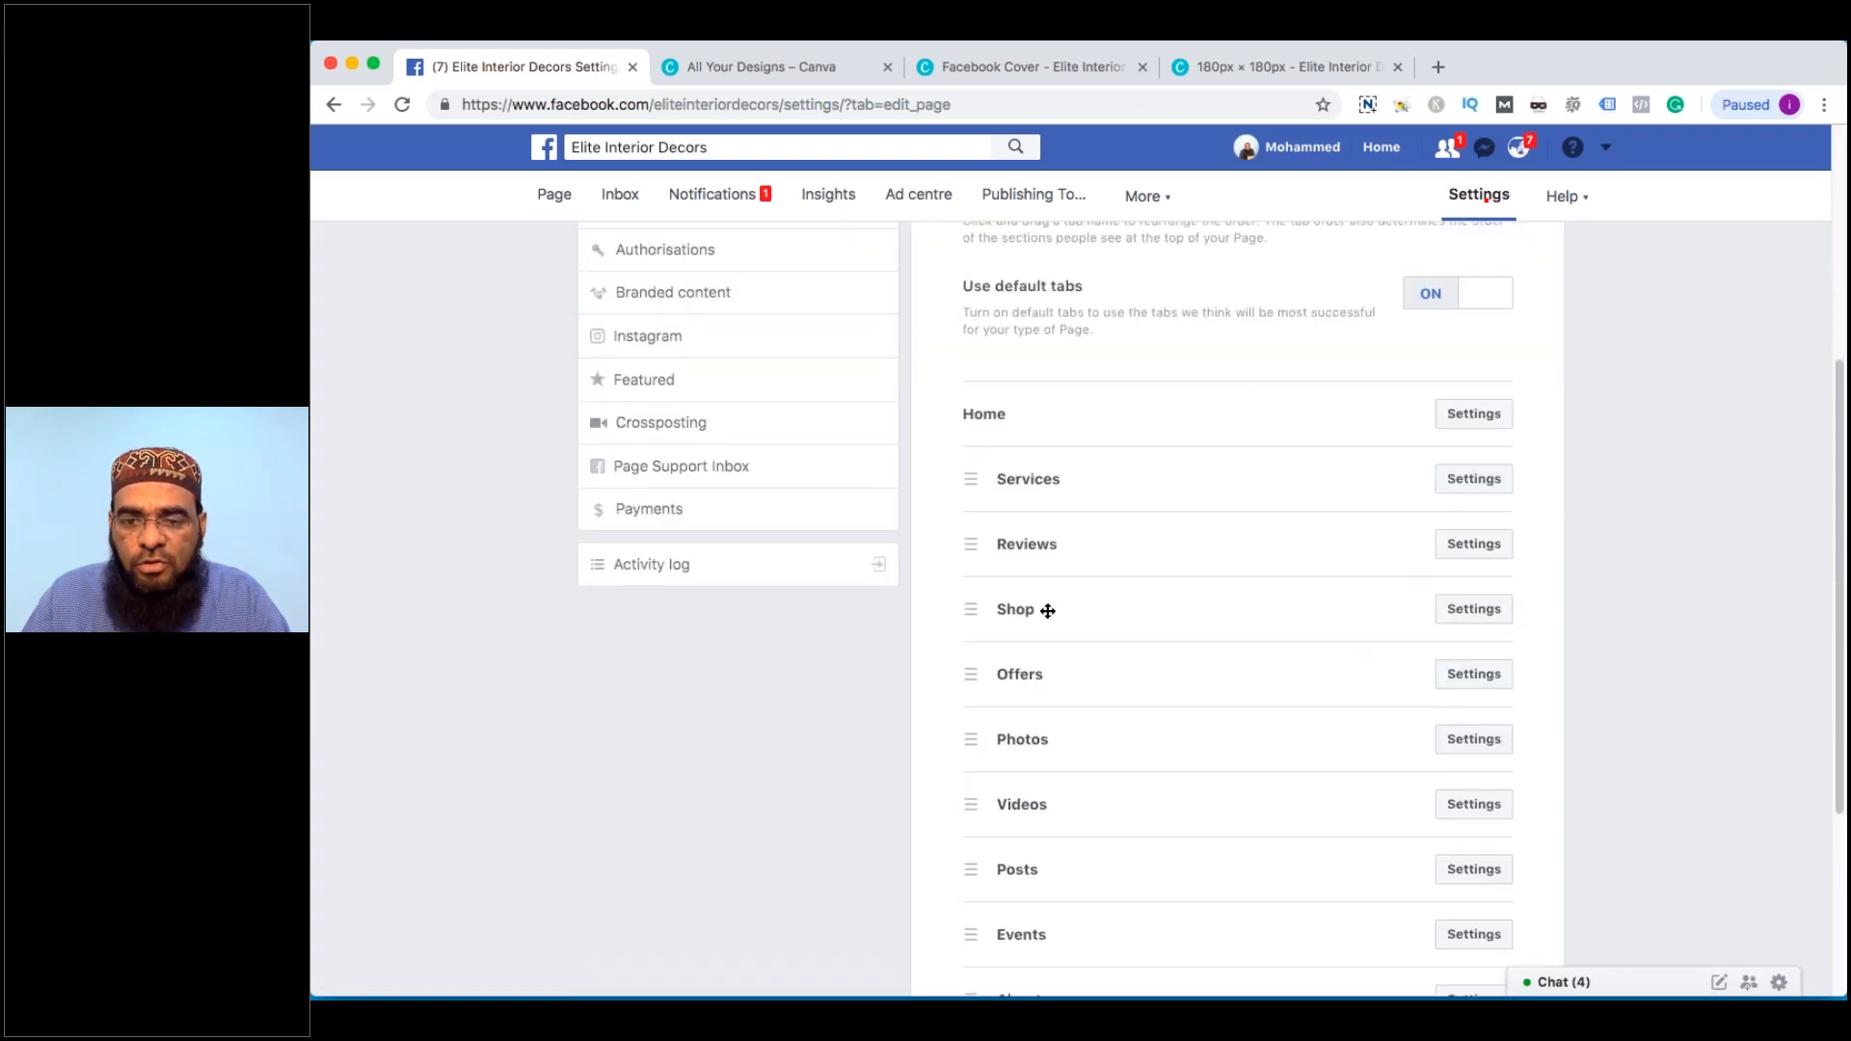
Hide the Shop and Offers tabs from the page
left_click(1474, 608)
left_click(1510, 677)
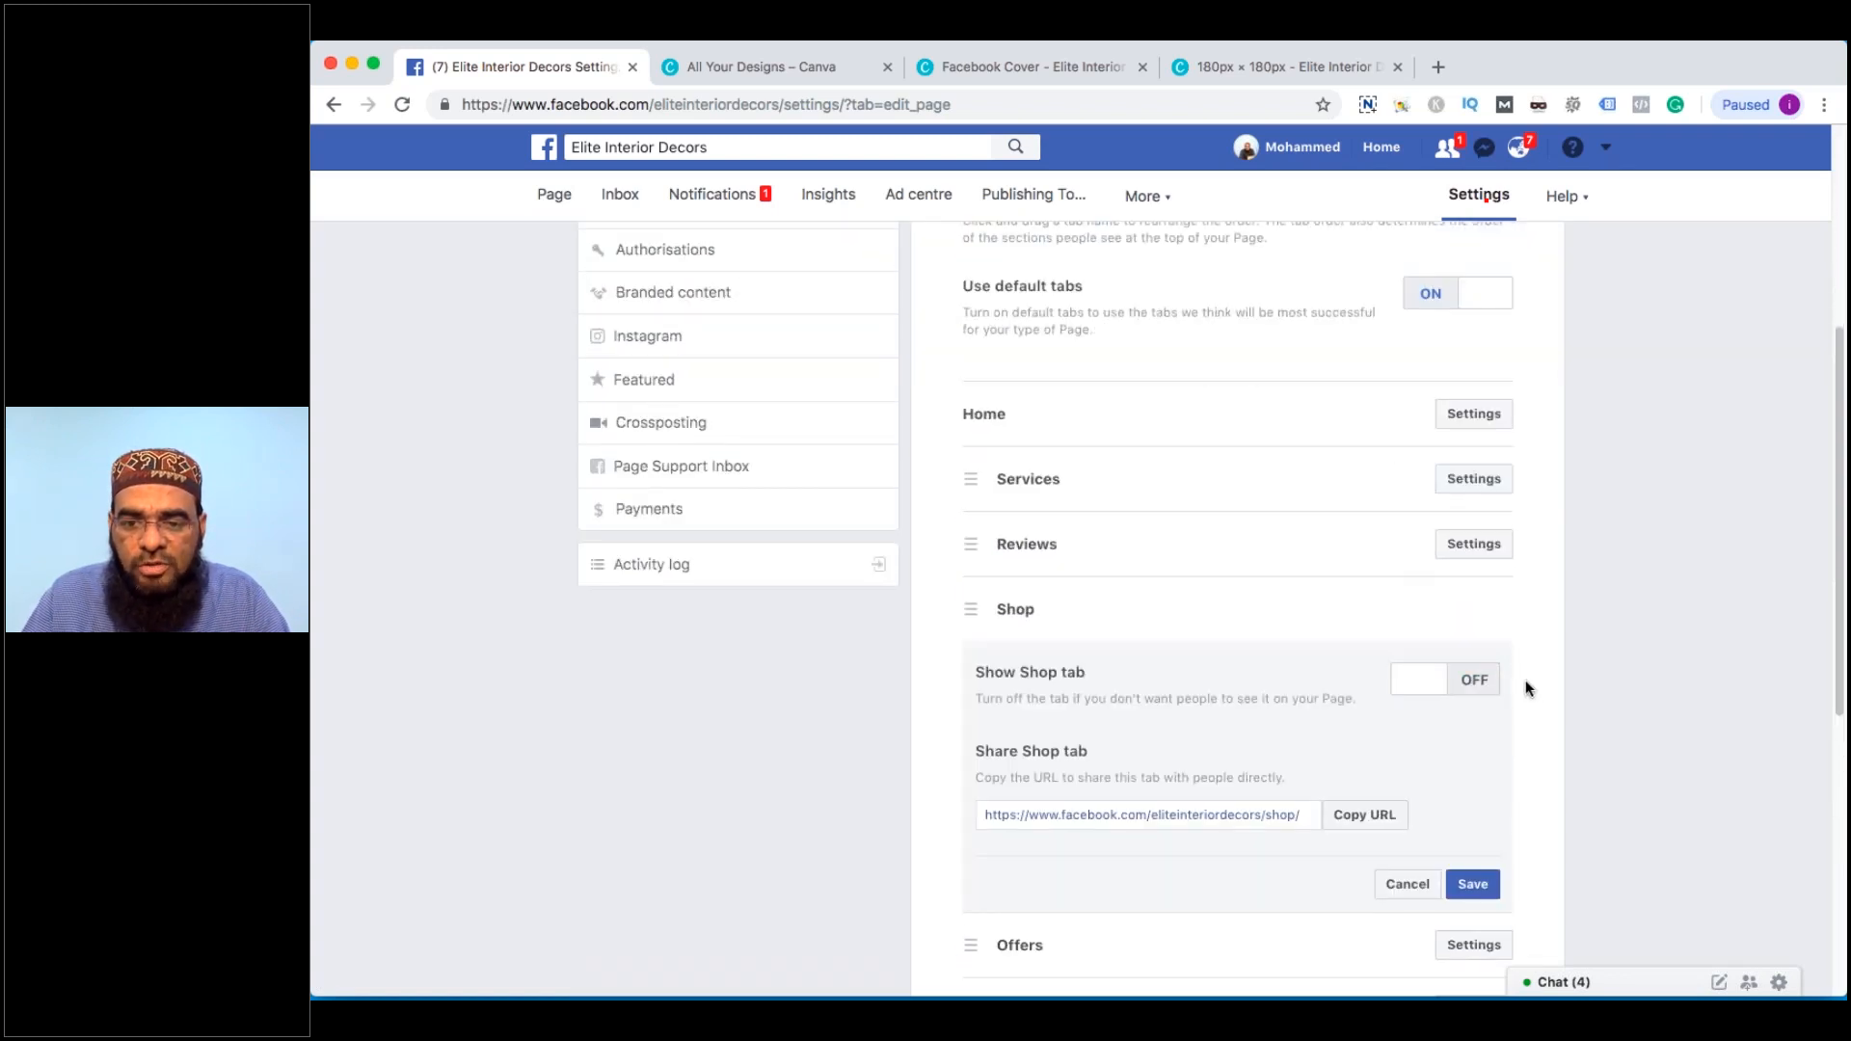
left_click(1487, 879)
left_click(1485, 613)
left_click(1463, 680)
left_click(1498, 886)
Hide the Events and Jobs tabs from the page
scroll(1253, 685, "down", 1)
left_click(1491, 762)
left_click(1476, 829)
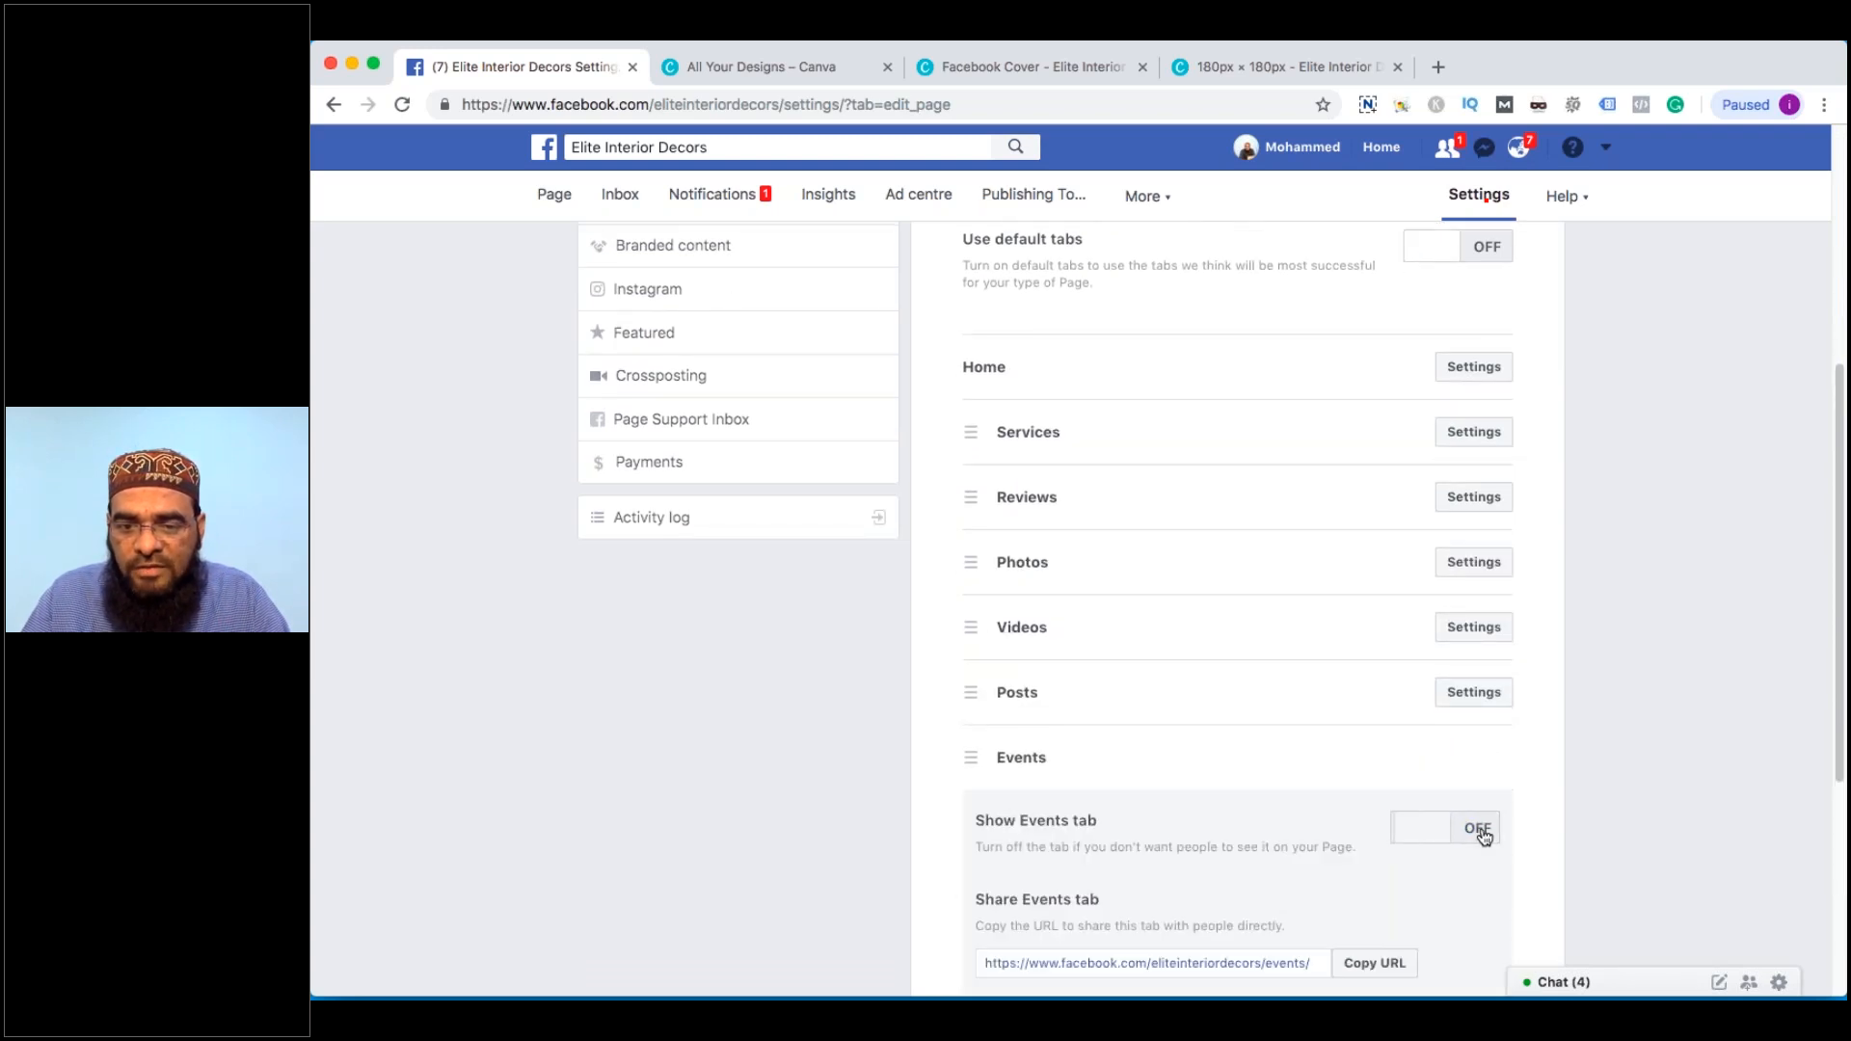
scroll(1489, 713, "down", 4)
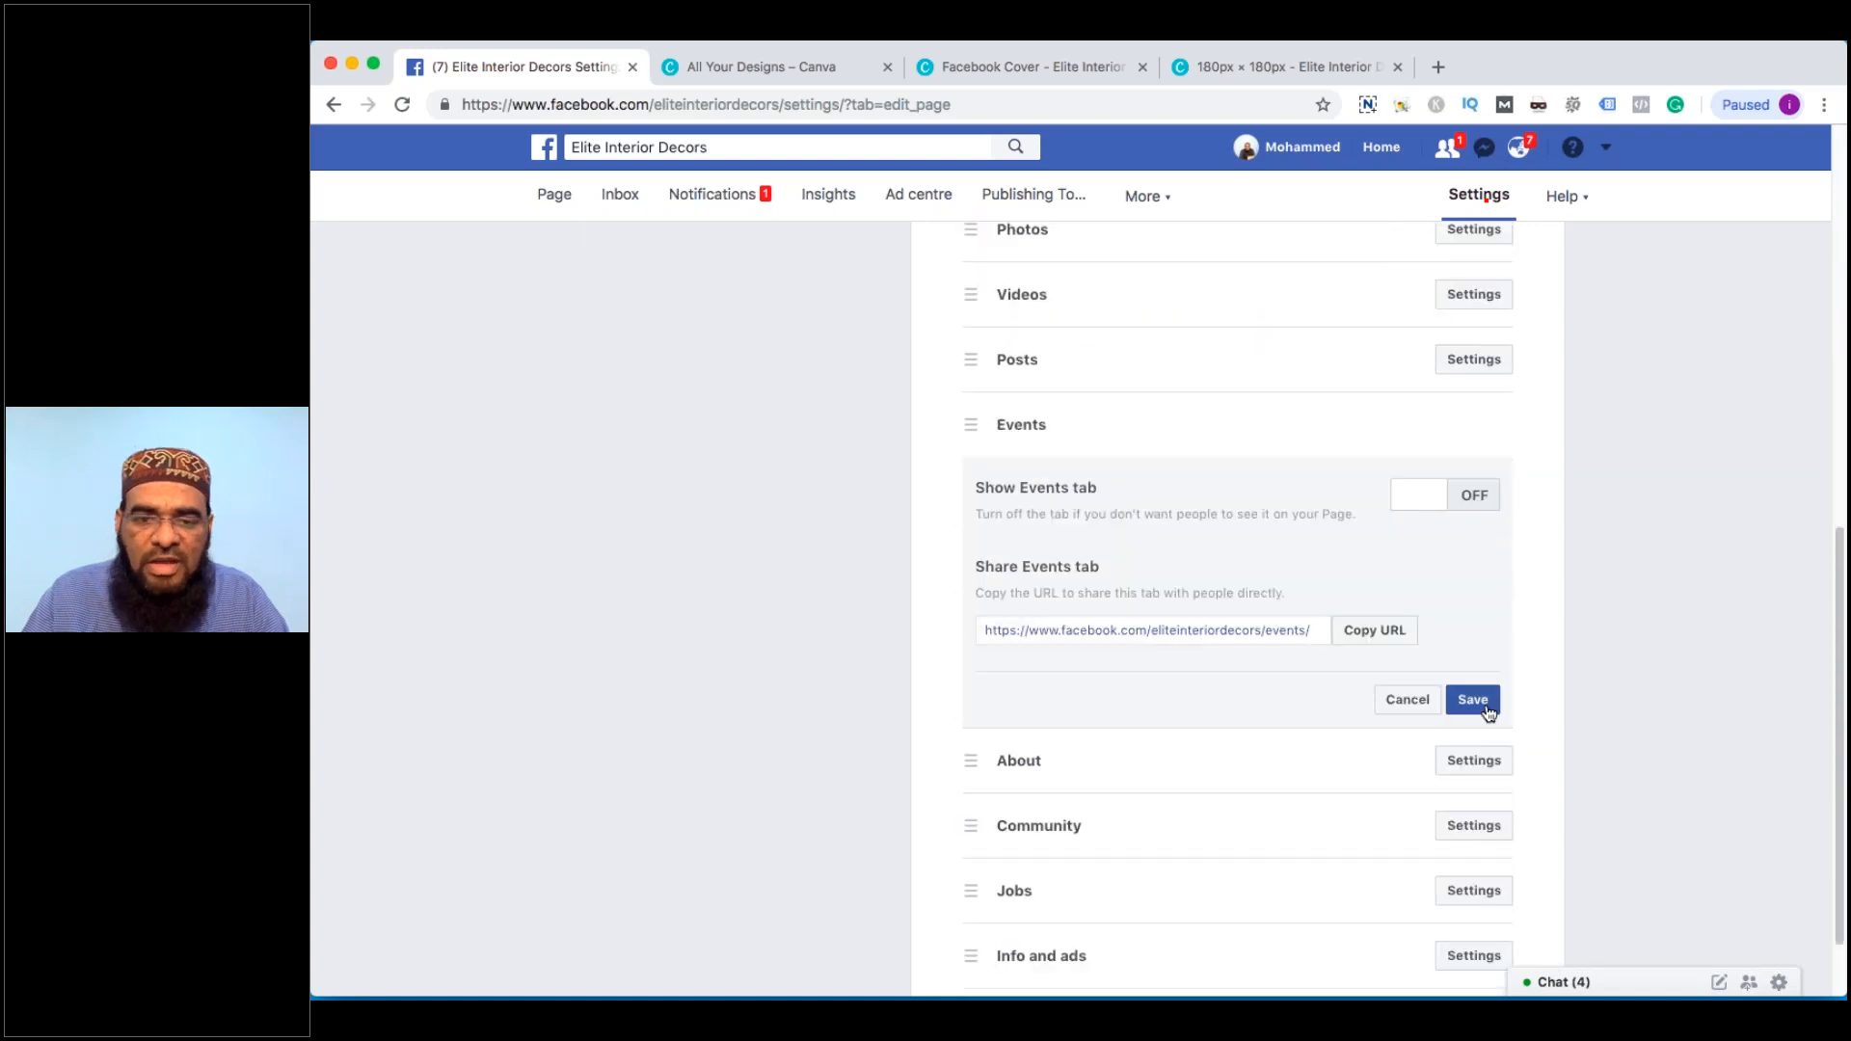
left_click(1473, 701)
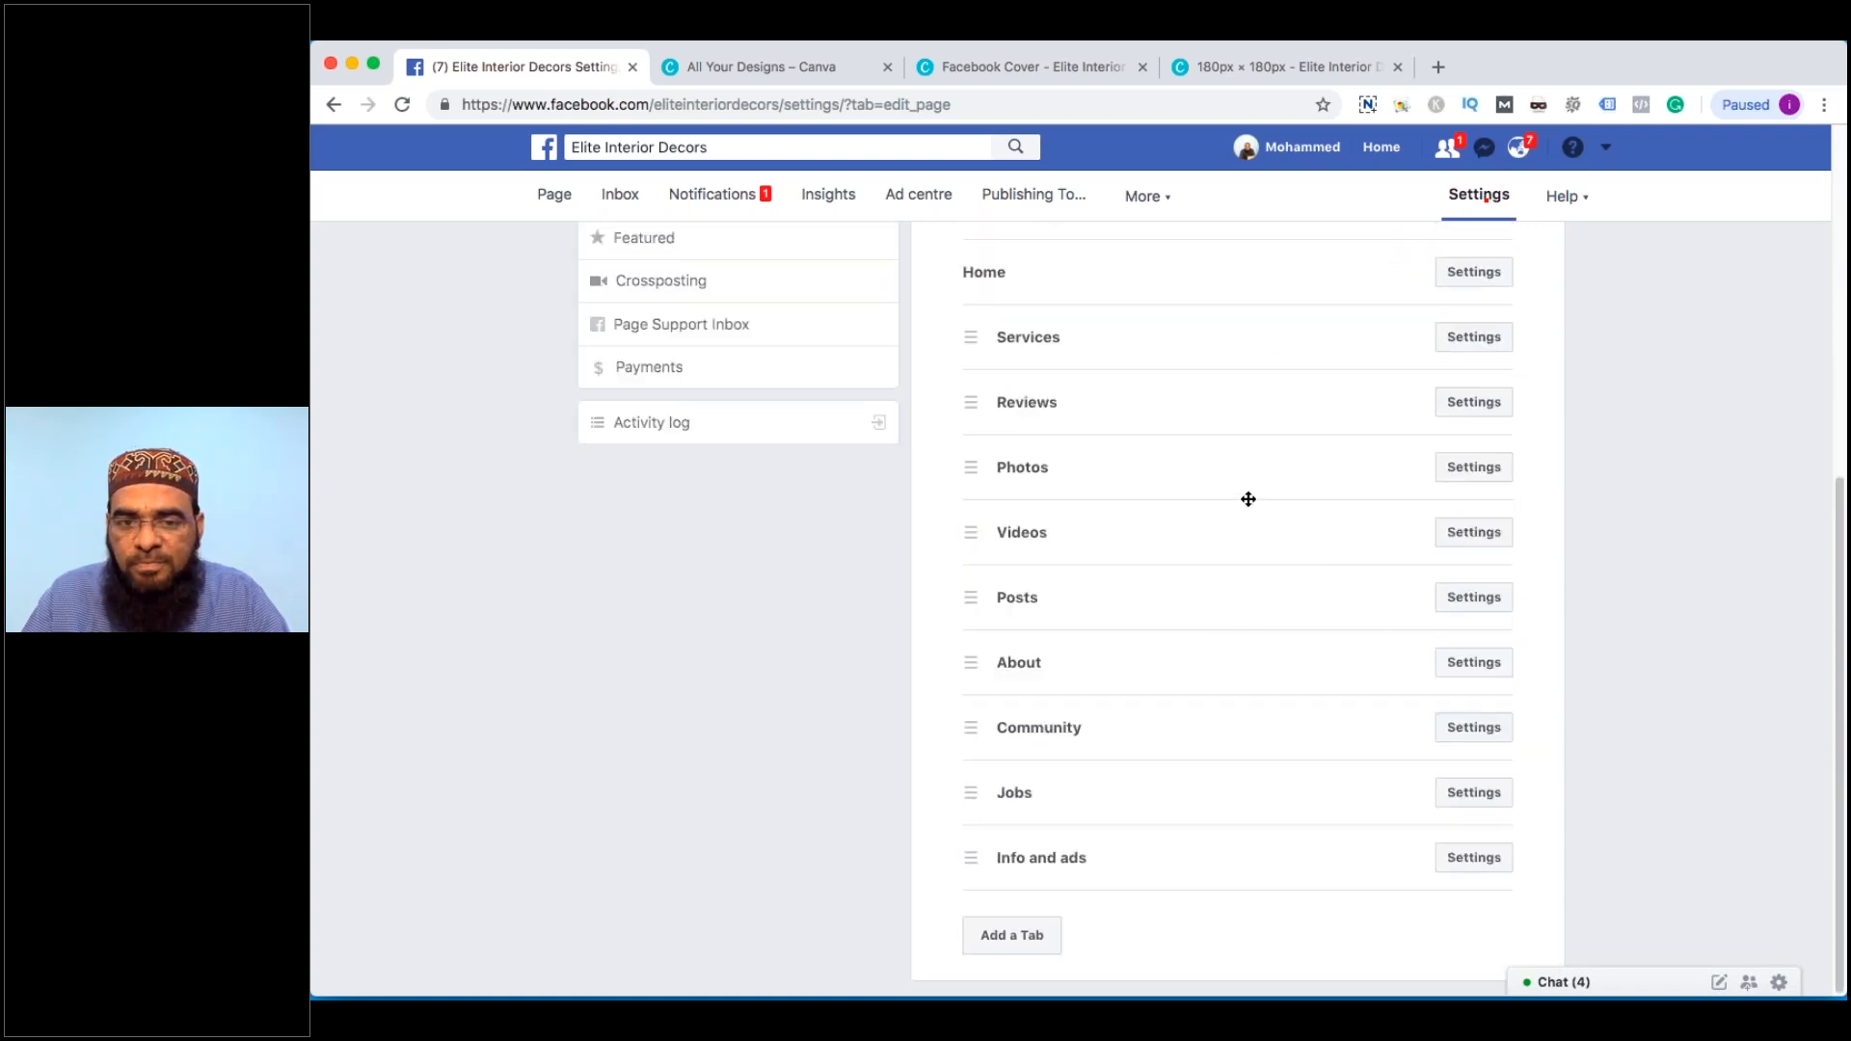
scroll(1305, 662, "up", 1)
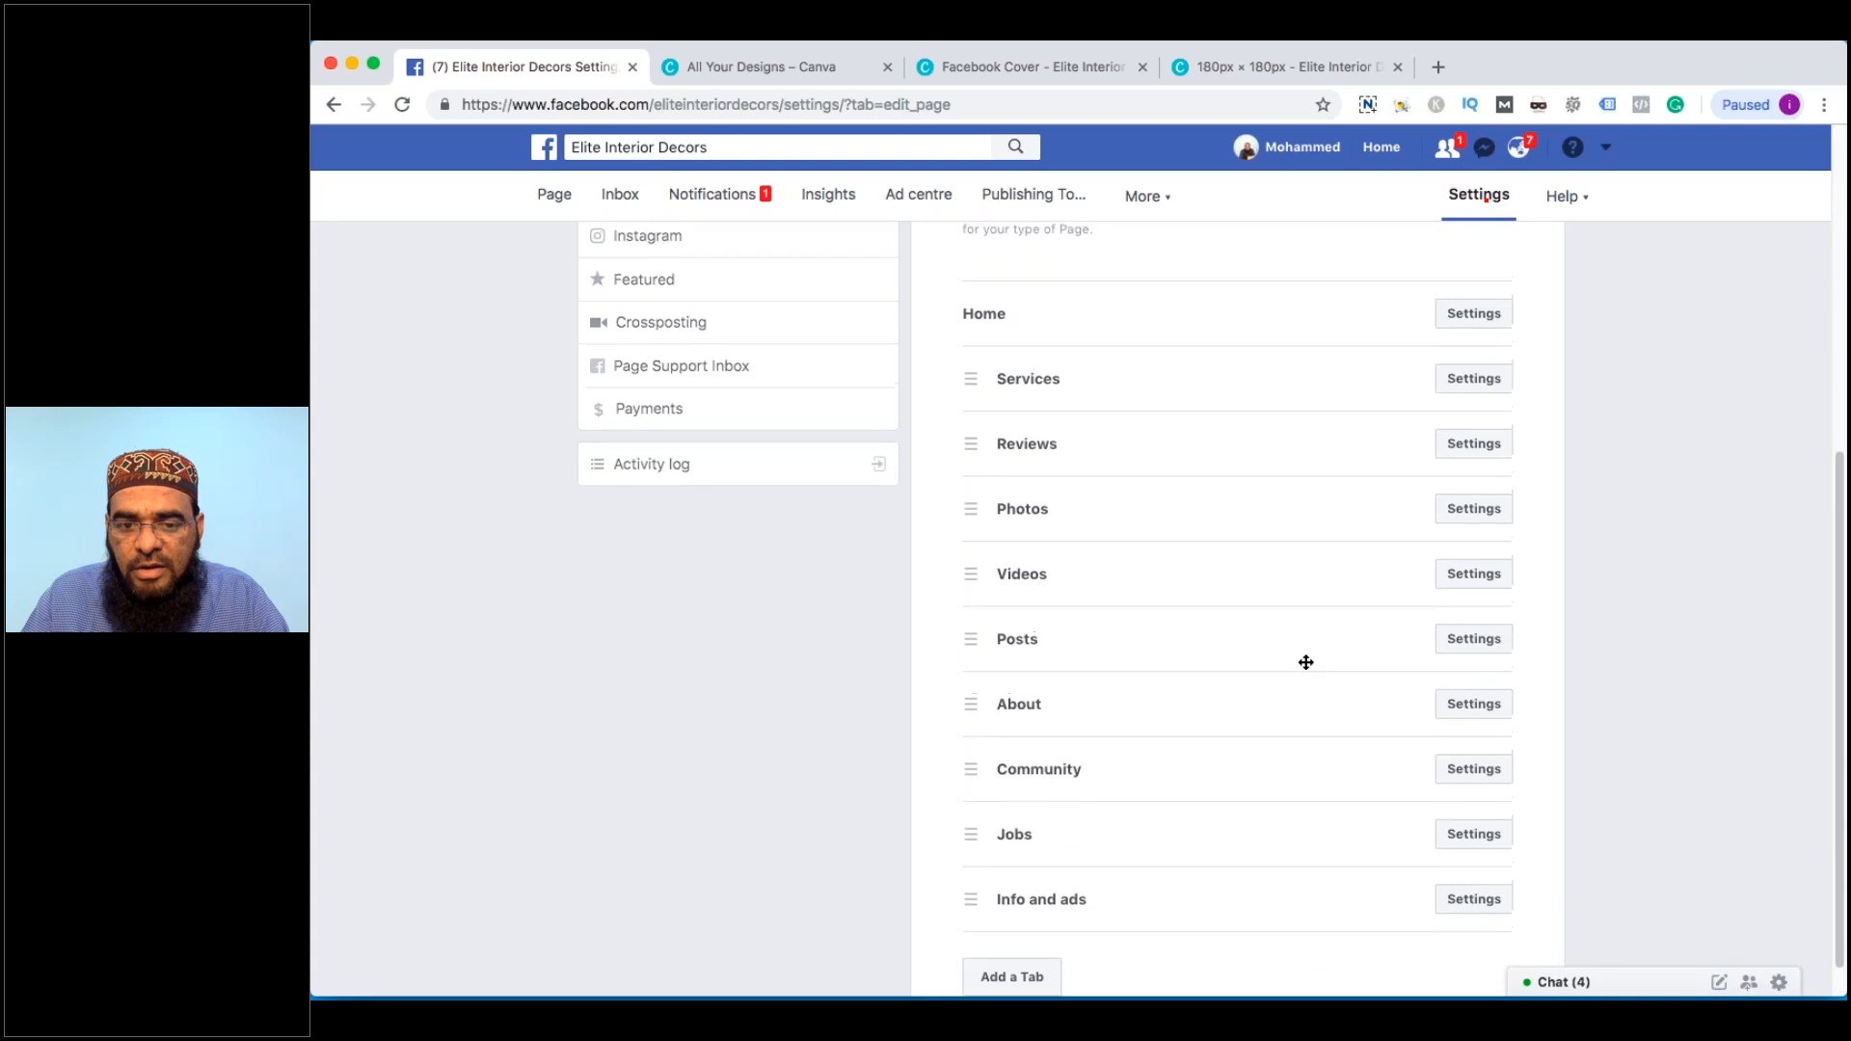
scroll(1399, 733, "down", 1)
left_click(1491, 798)
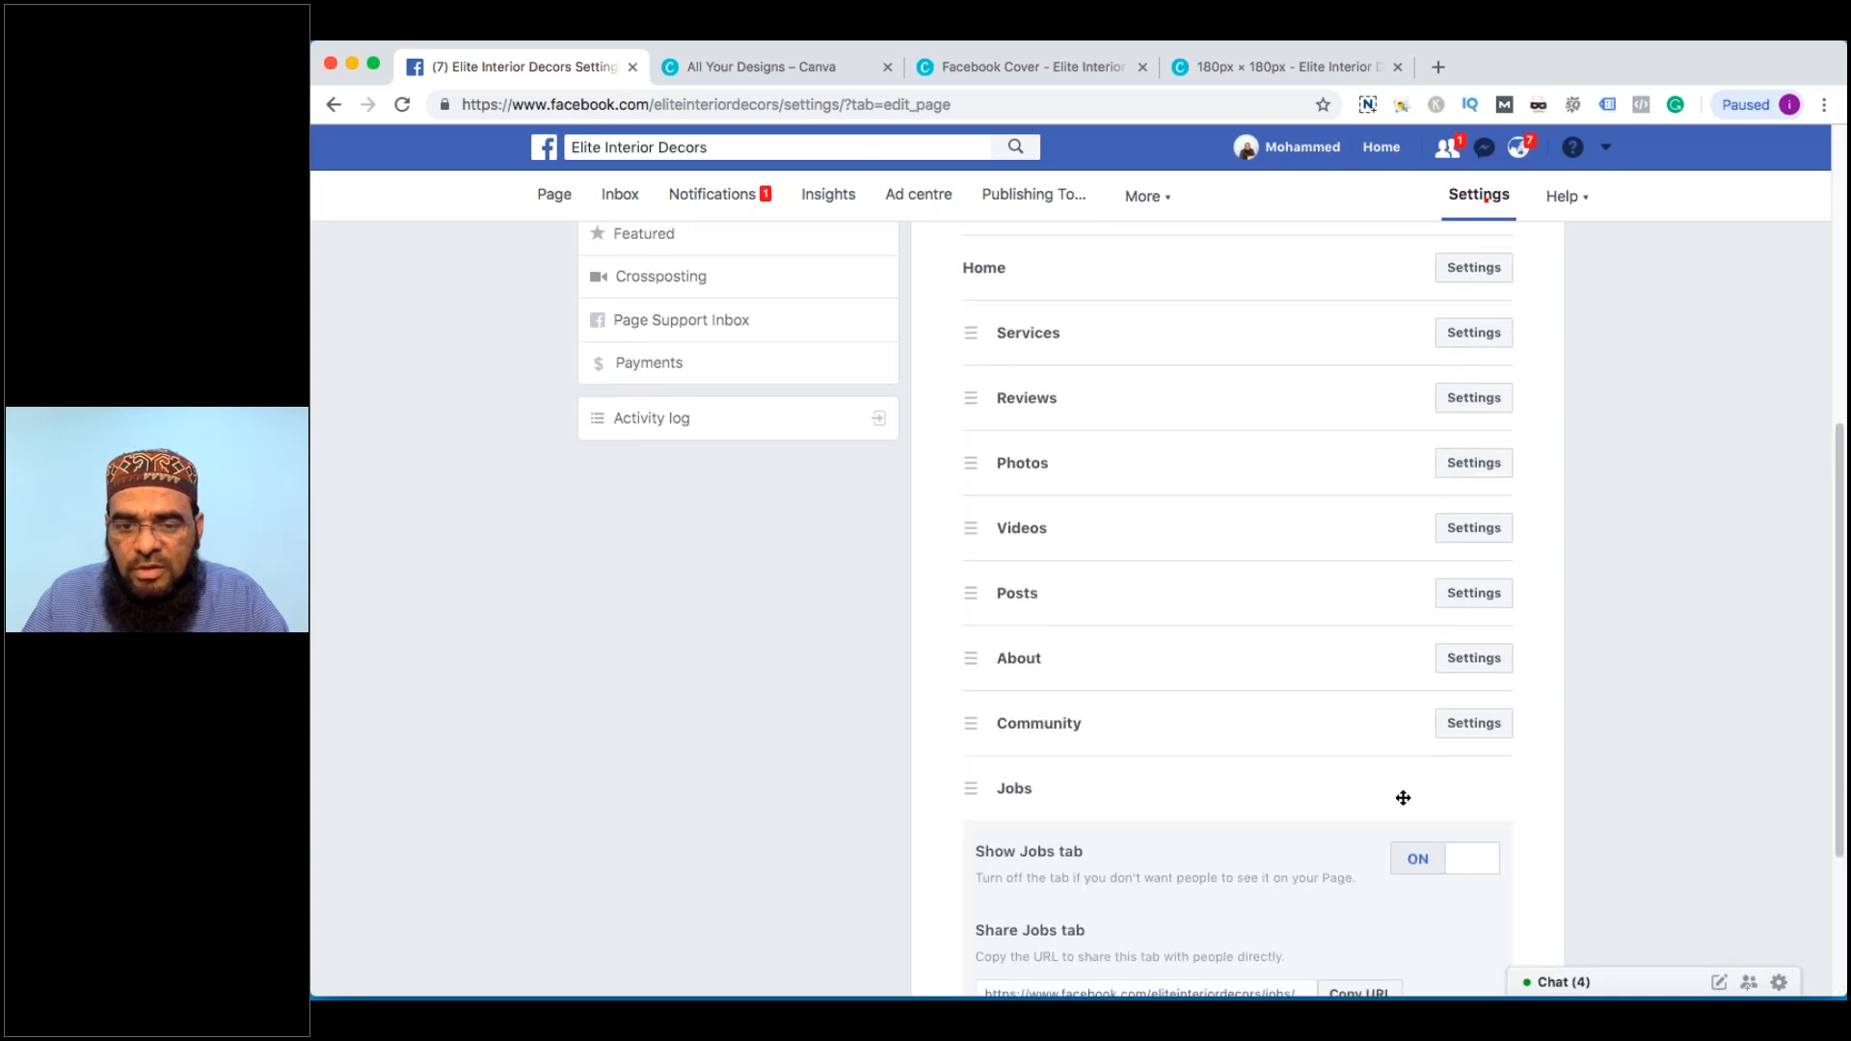
scroll(1403, 799, "down", 3)
left_click(1413, 711)
left_click(1473, 914)
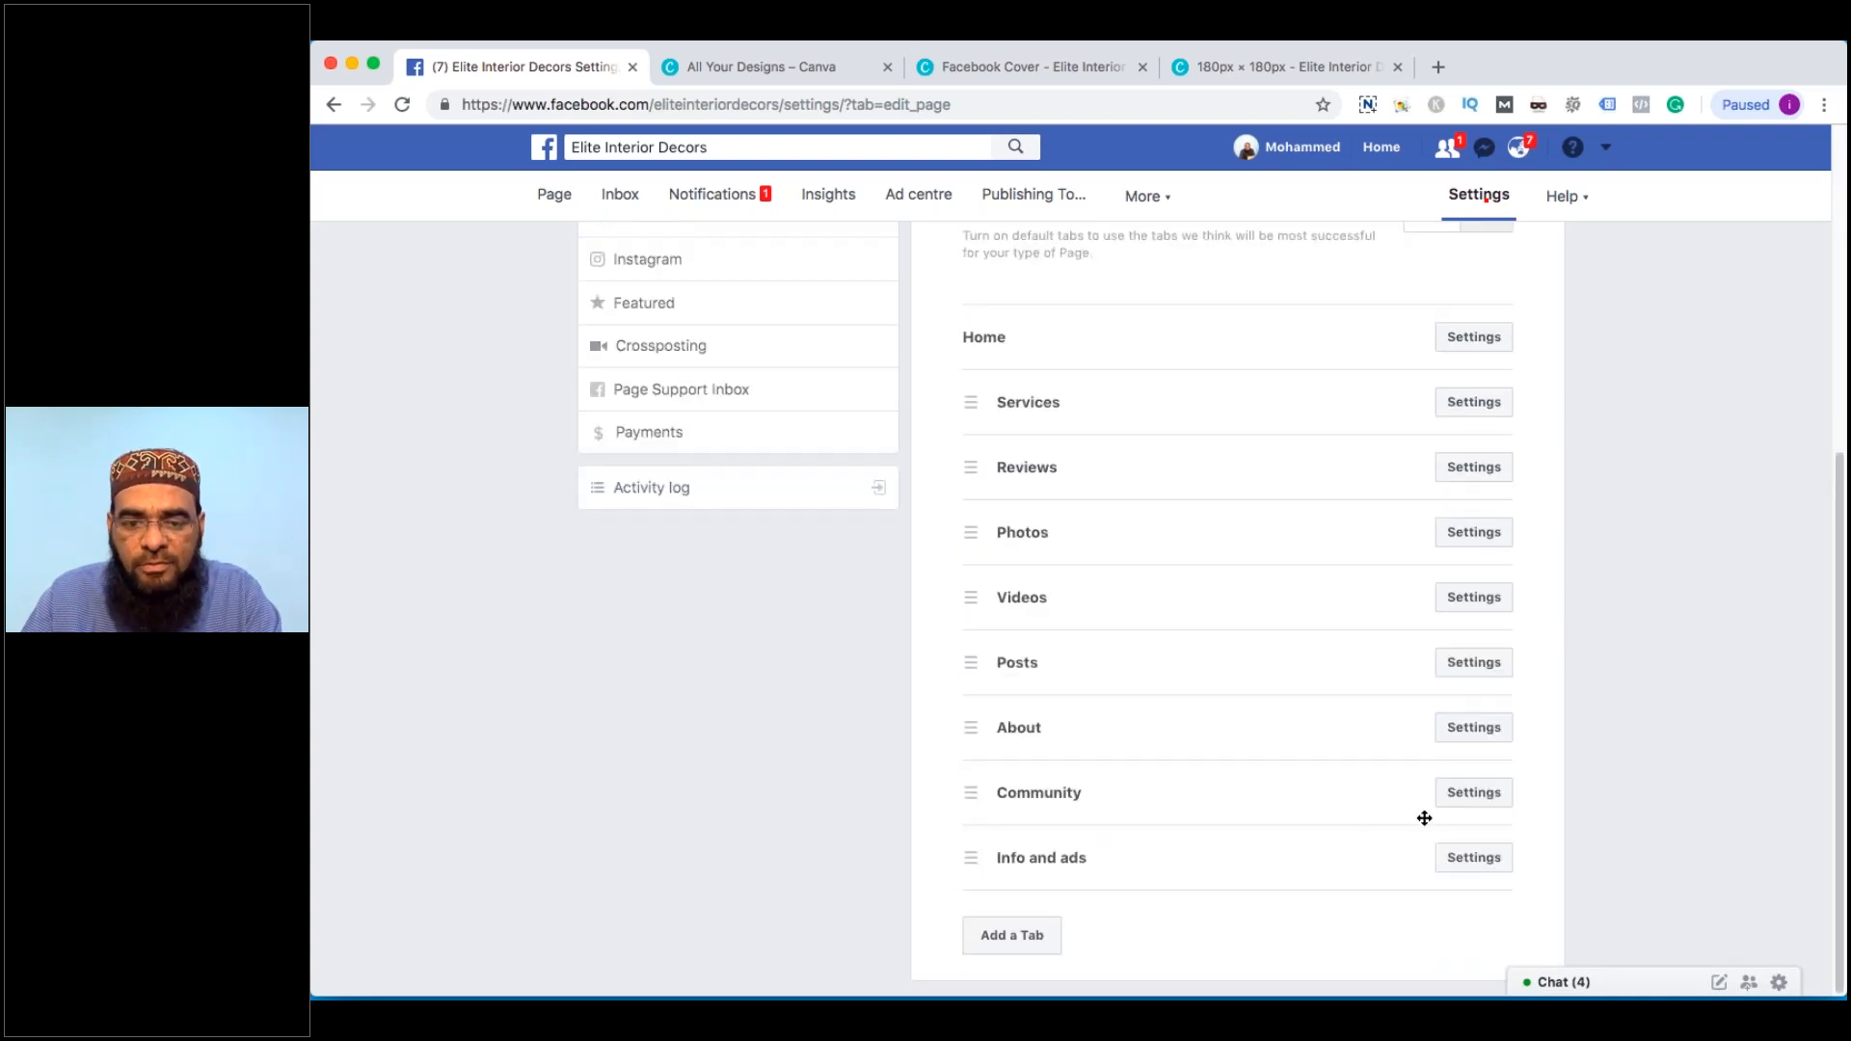
Leave the Community and Reviews tabs unchanged and keep the Services tab shown
left_click(1468, 796)
left_click(1470, 806)
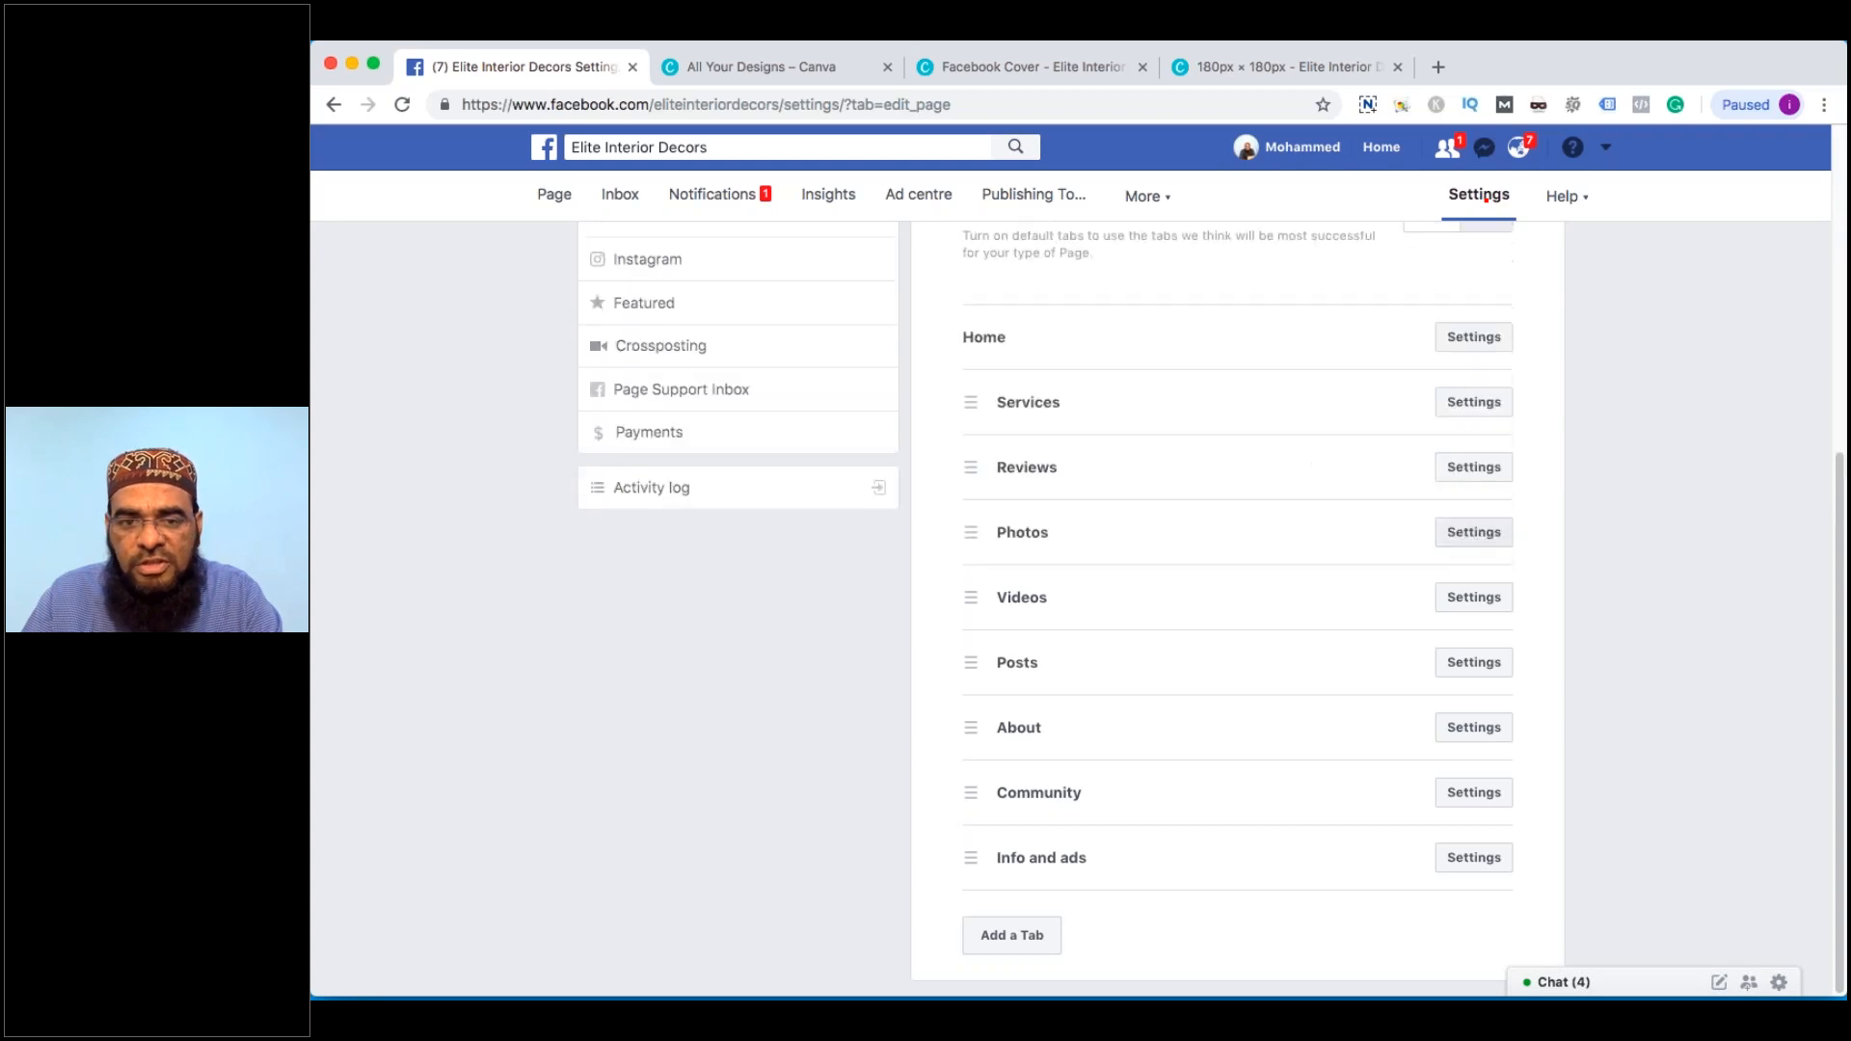
left_click(1475, 467)
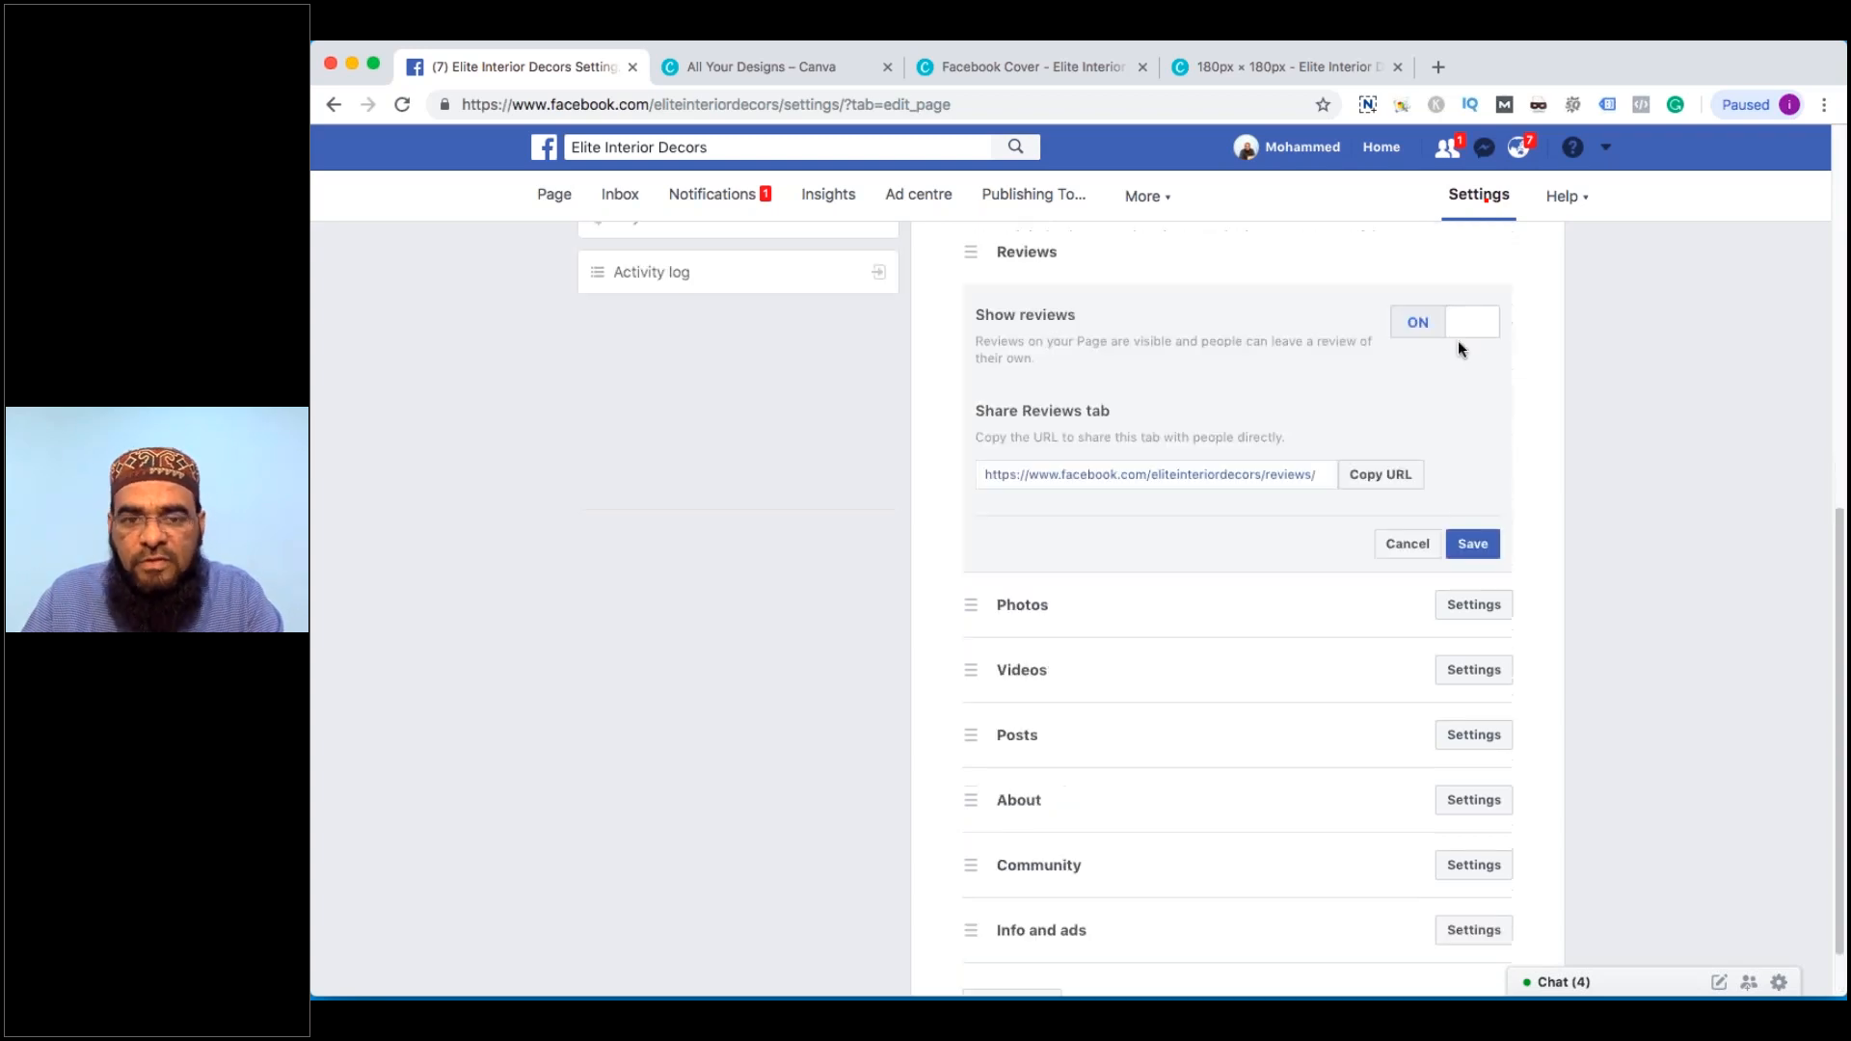
scroll(1471, 388, "up", 2)
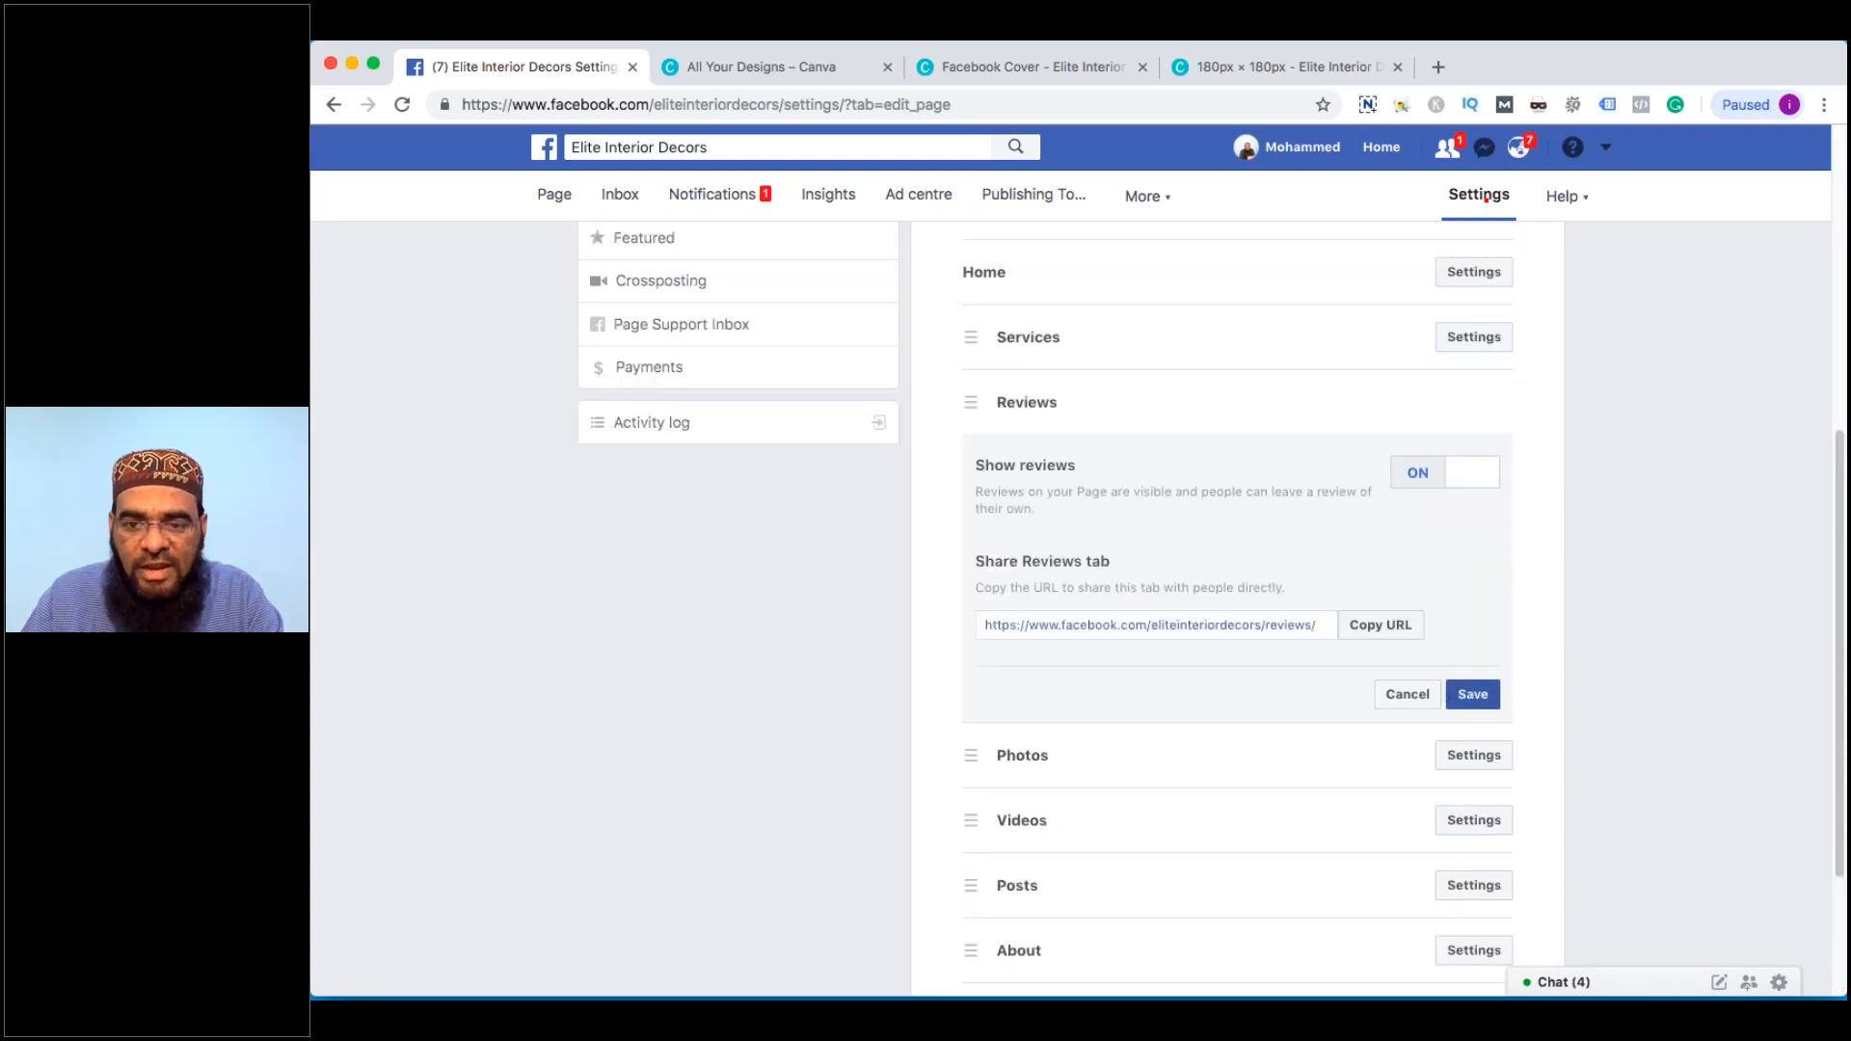
left_click(1407, 690)
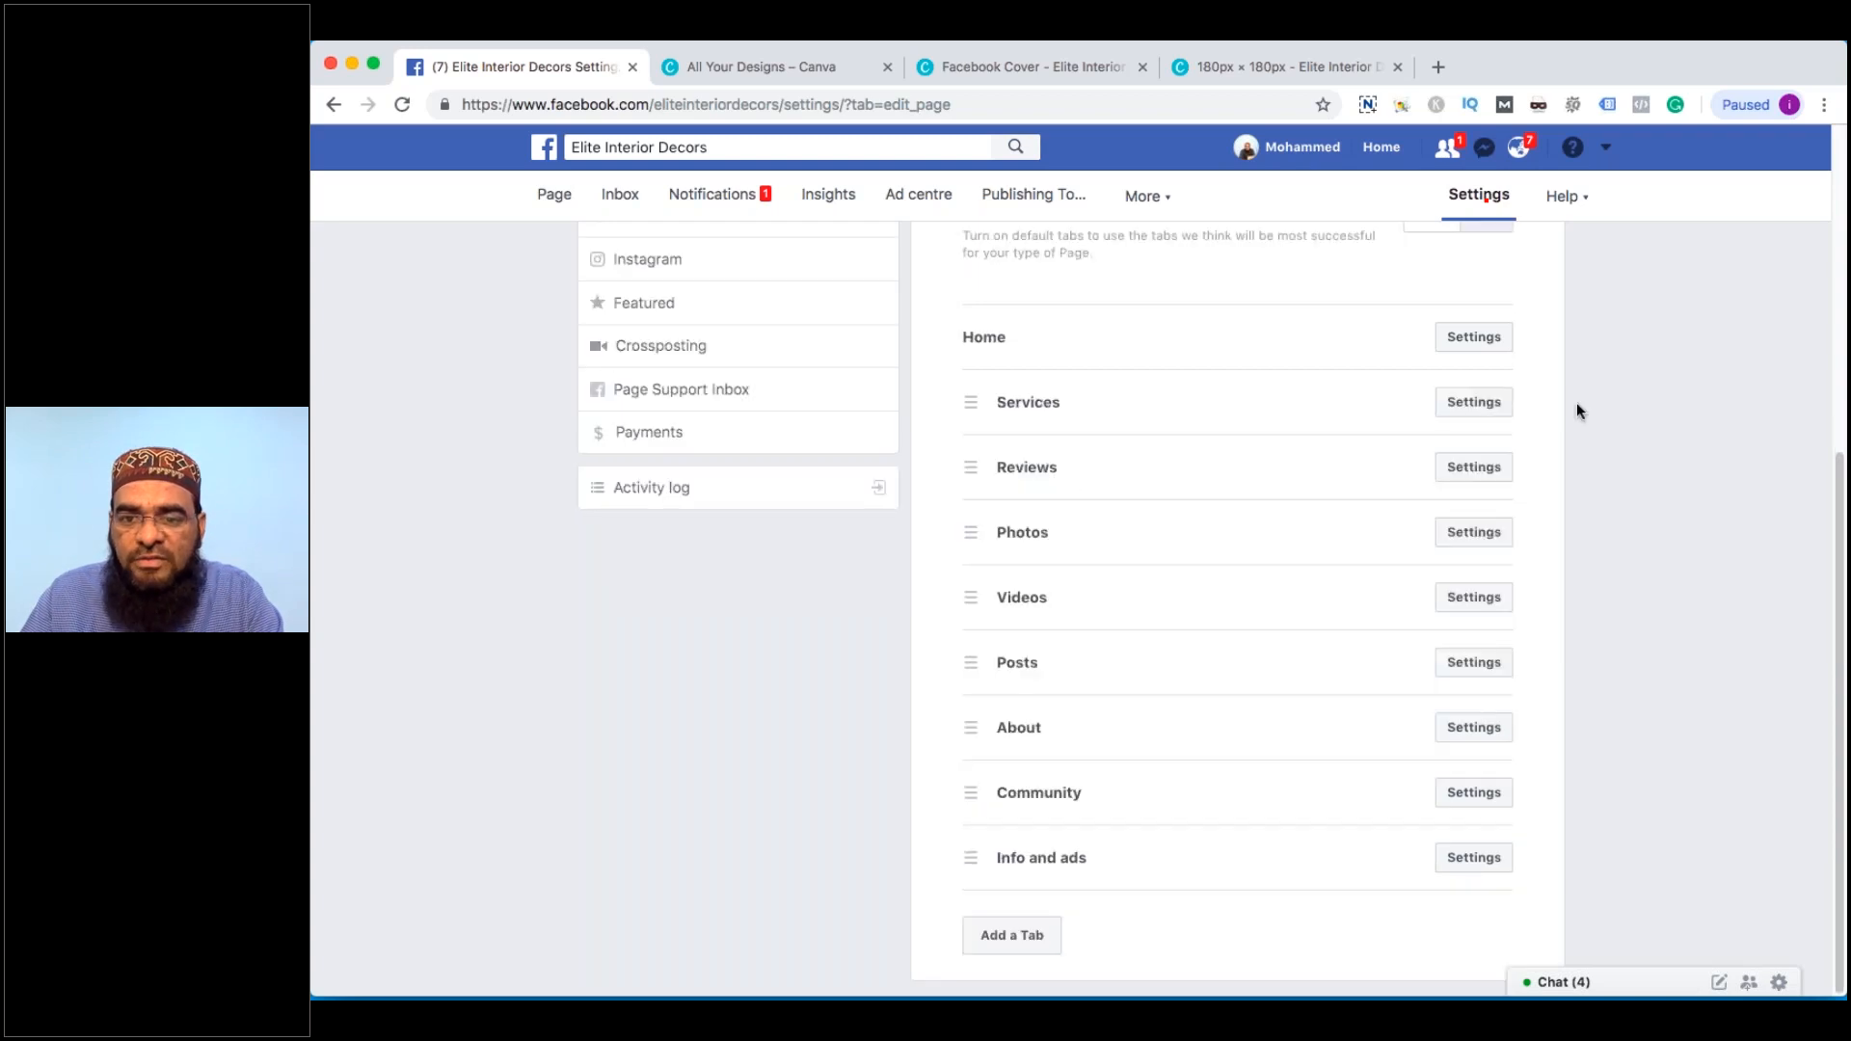
left_click(1503, 401)
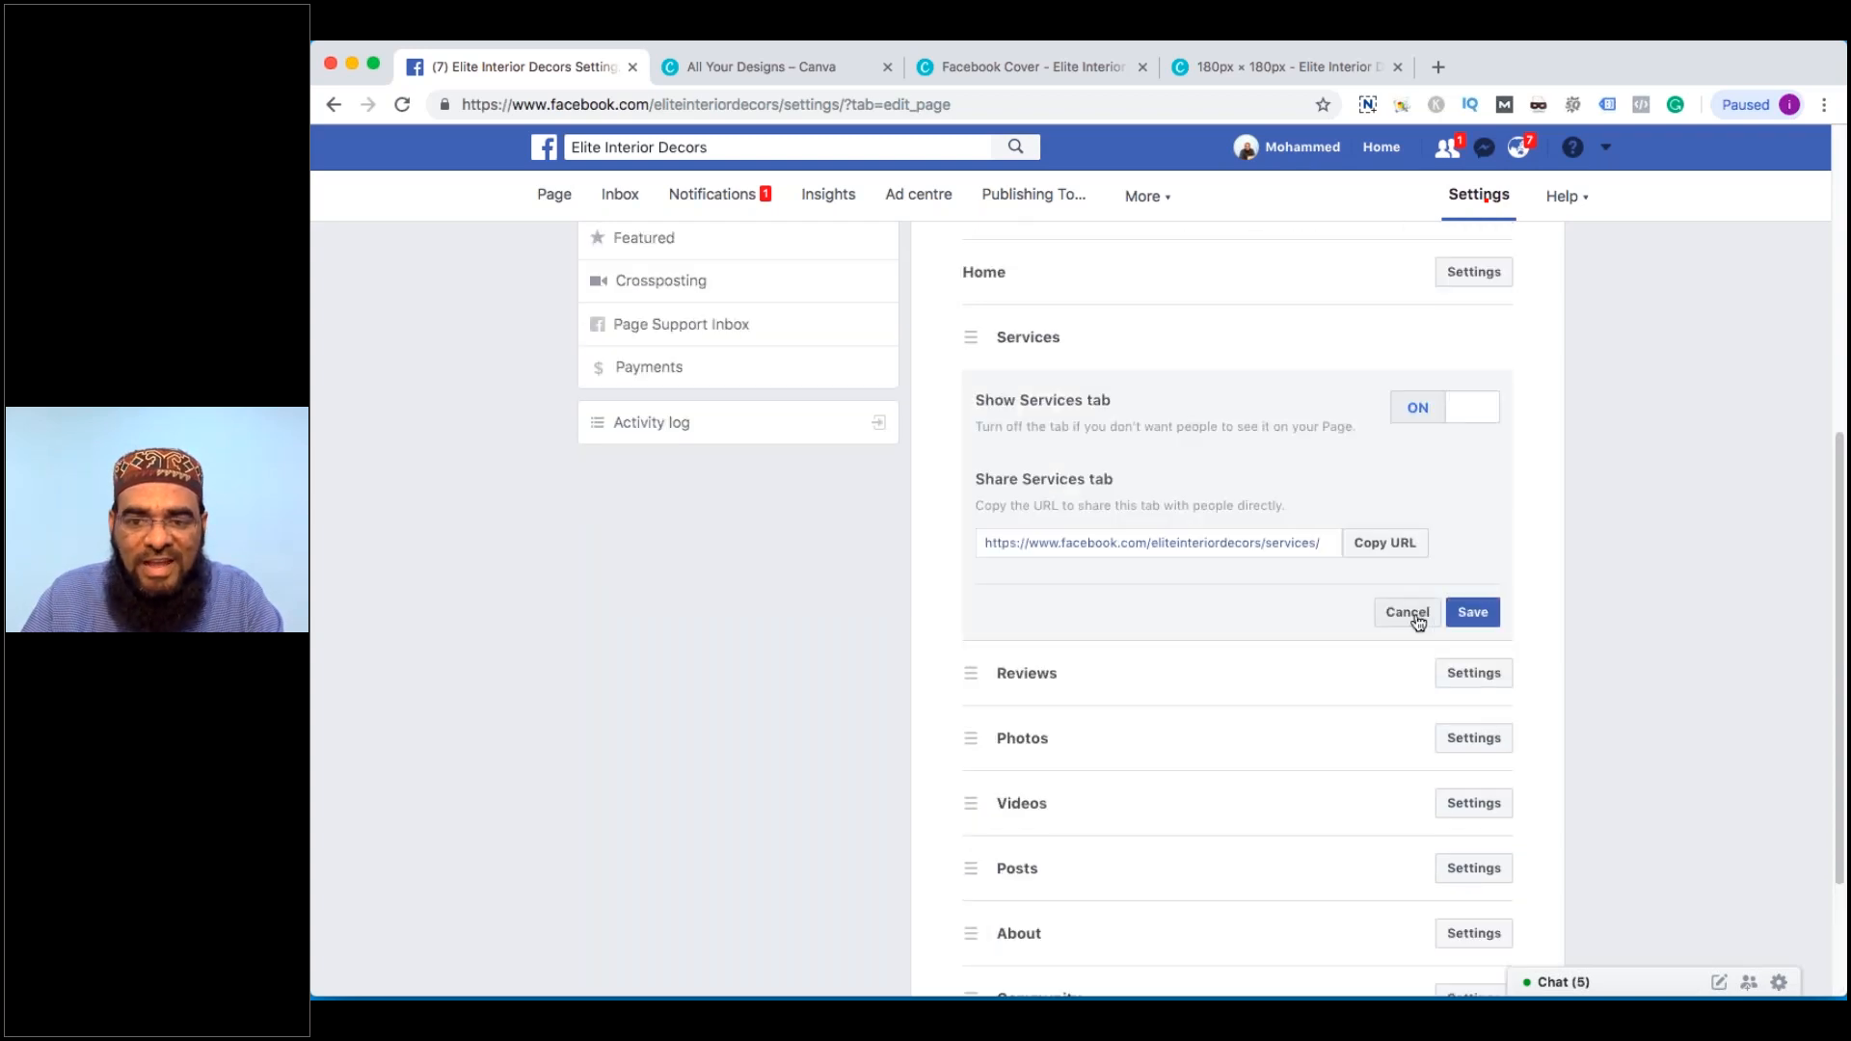
left_click(1472, 612)
scroll(1214, 533, "up", 1)
scroll(1209, 525, "up", 3)
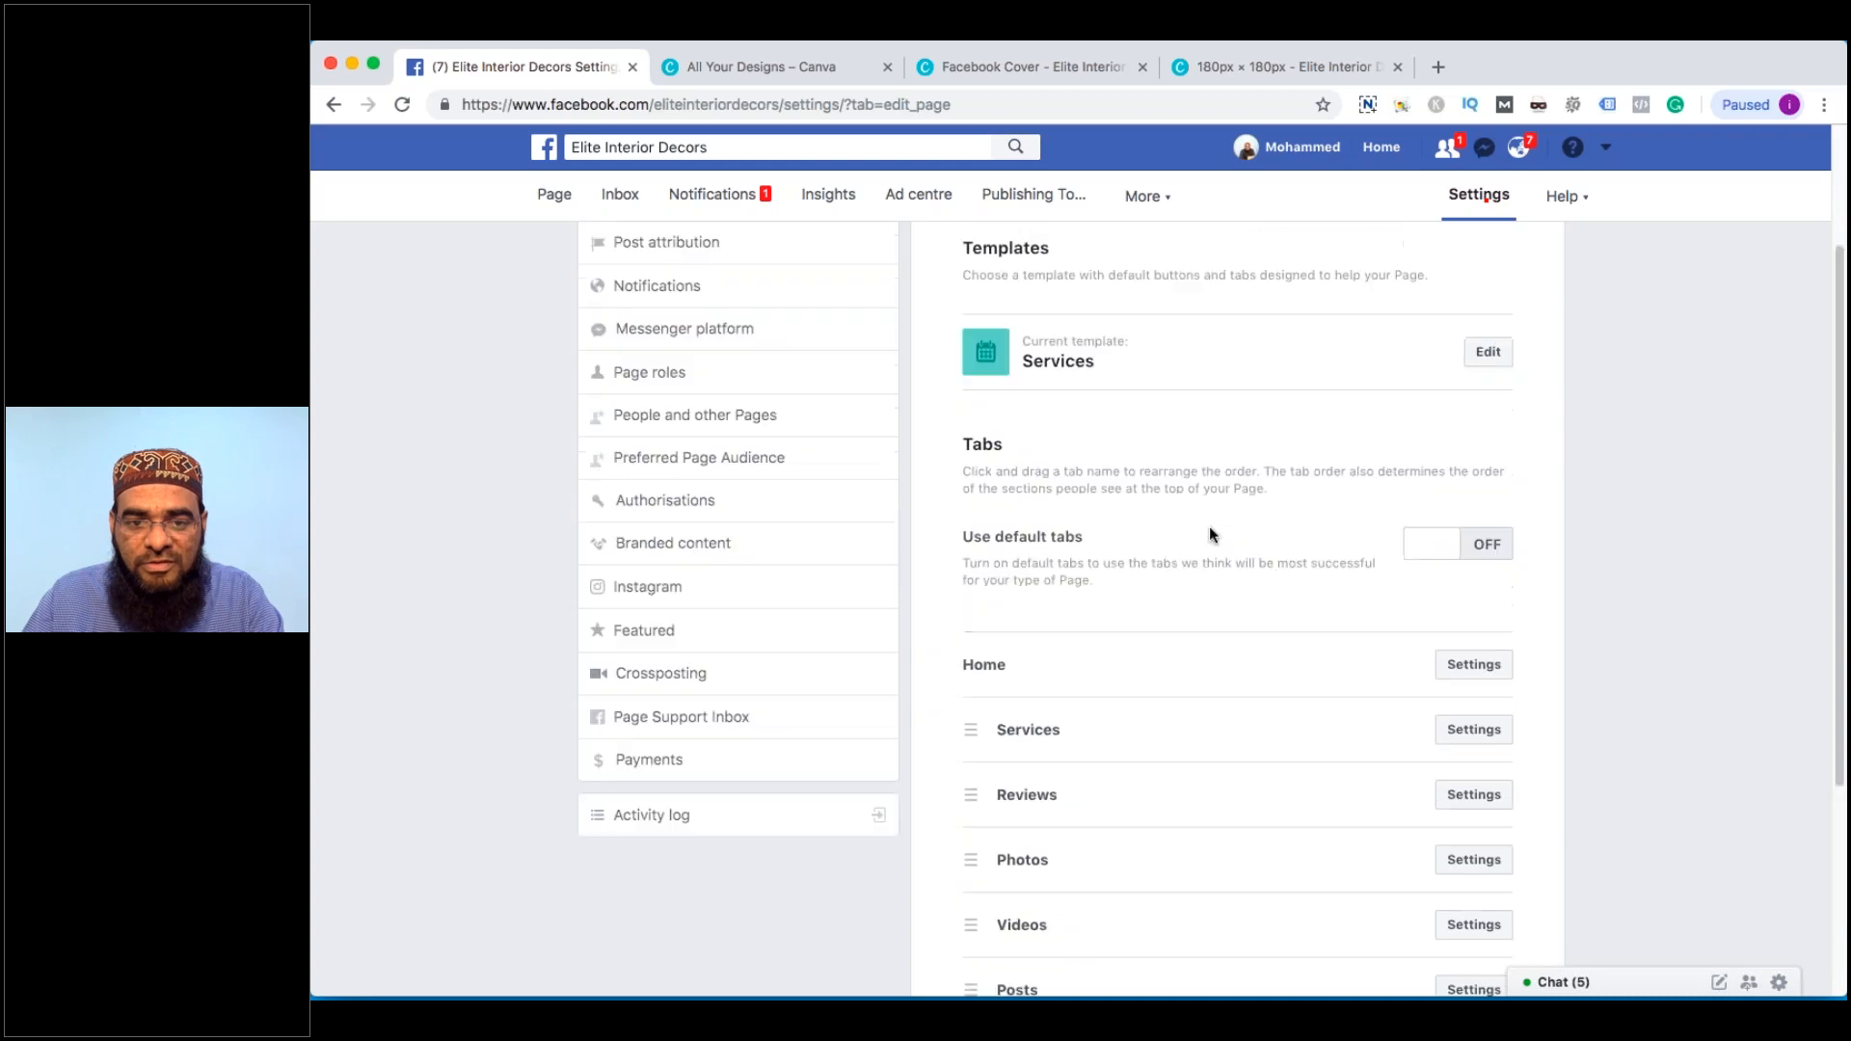
scroll(1209, 525, "up", 2)
scroll(830, 696, "down", 5)
scroll(1033, 628, "up", 1)
scroll(1033, 627, "up", 5)
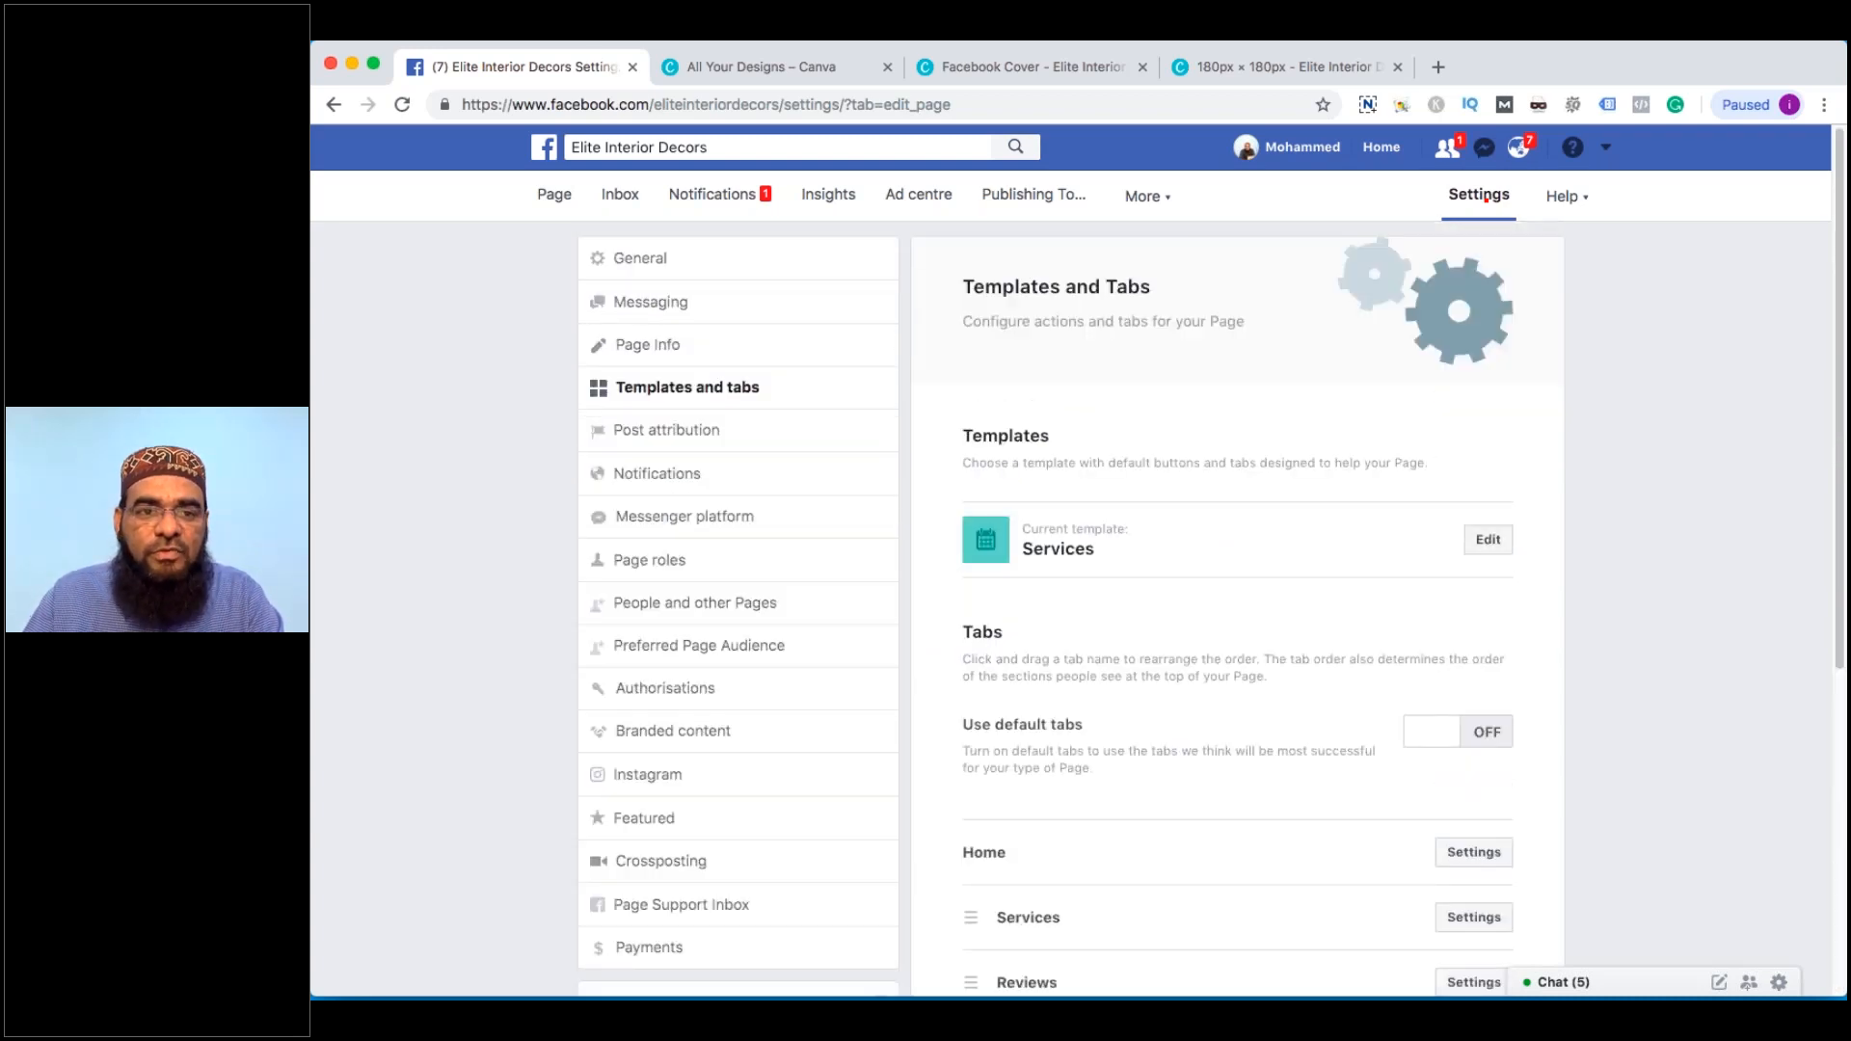
scroll(1070, 617, "down", 1)
scroll(626, 443, "down", 3)
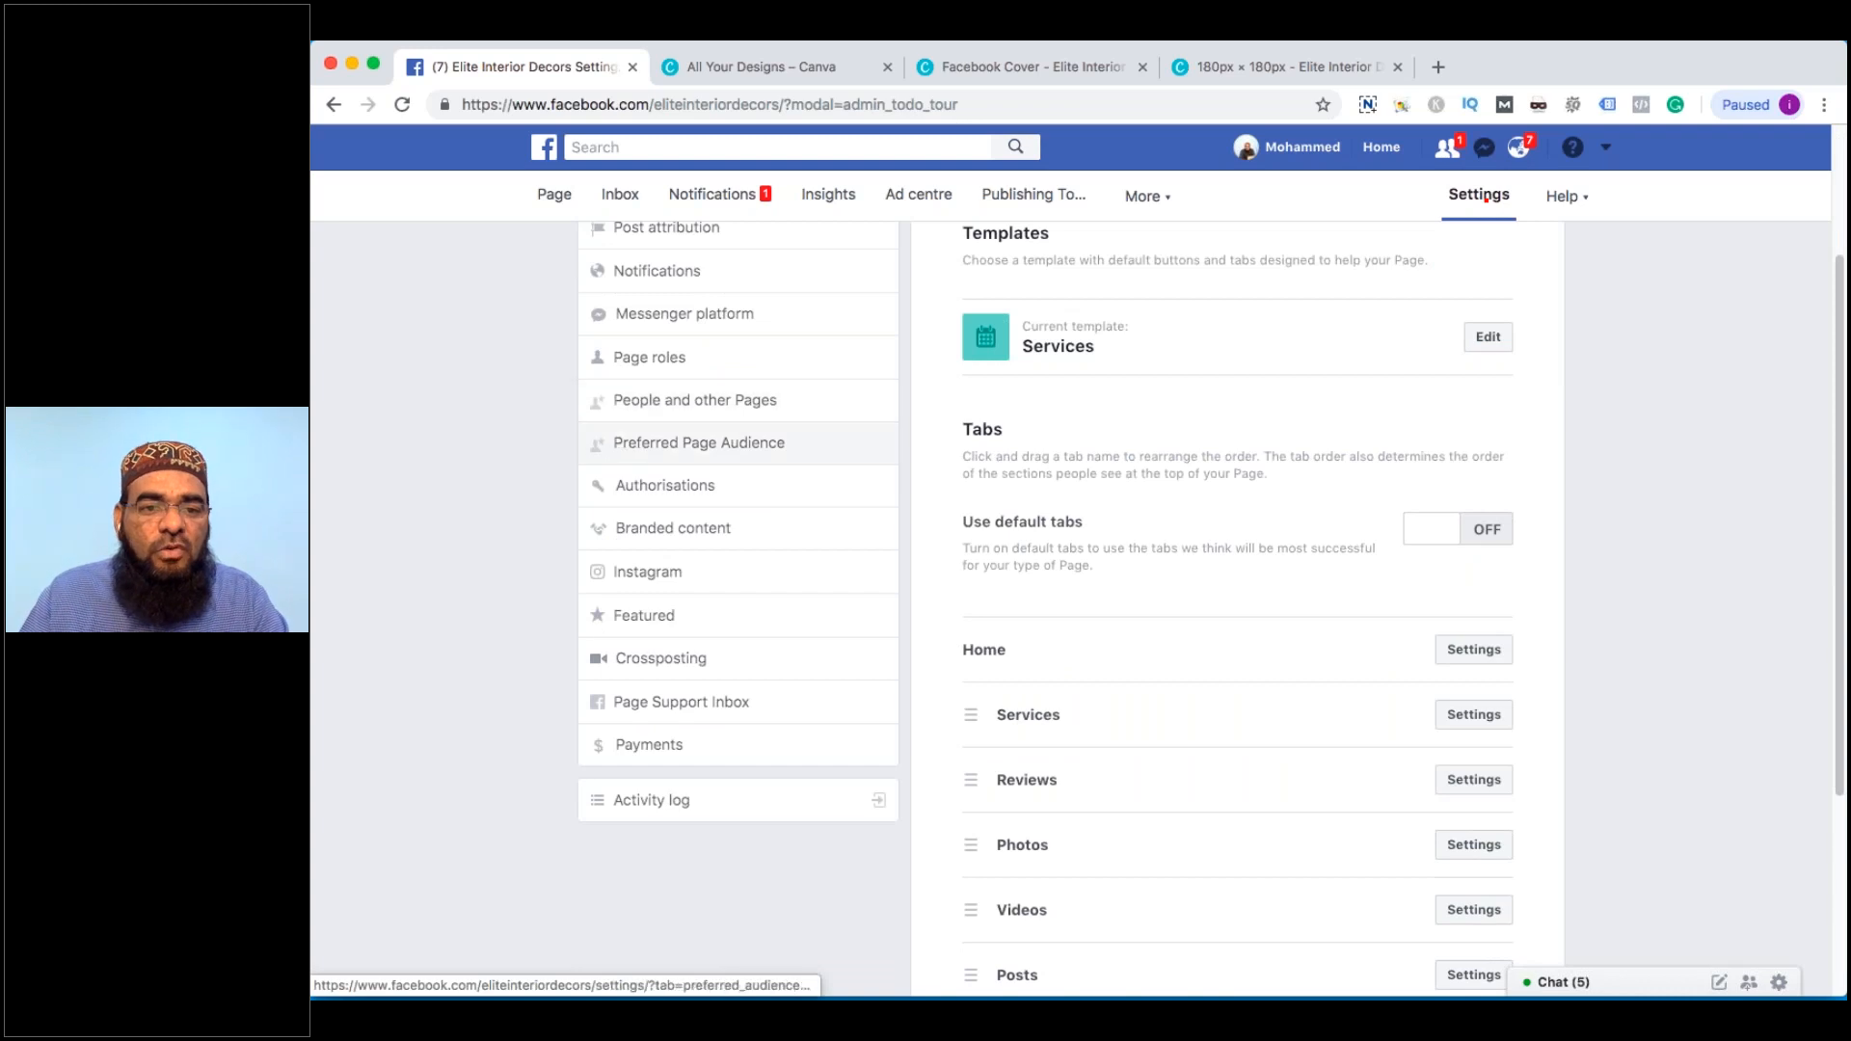
Return to the page, open its Services section and start adding a service
left_click(621, 442)
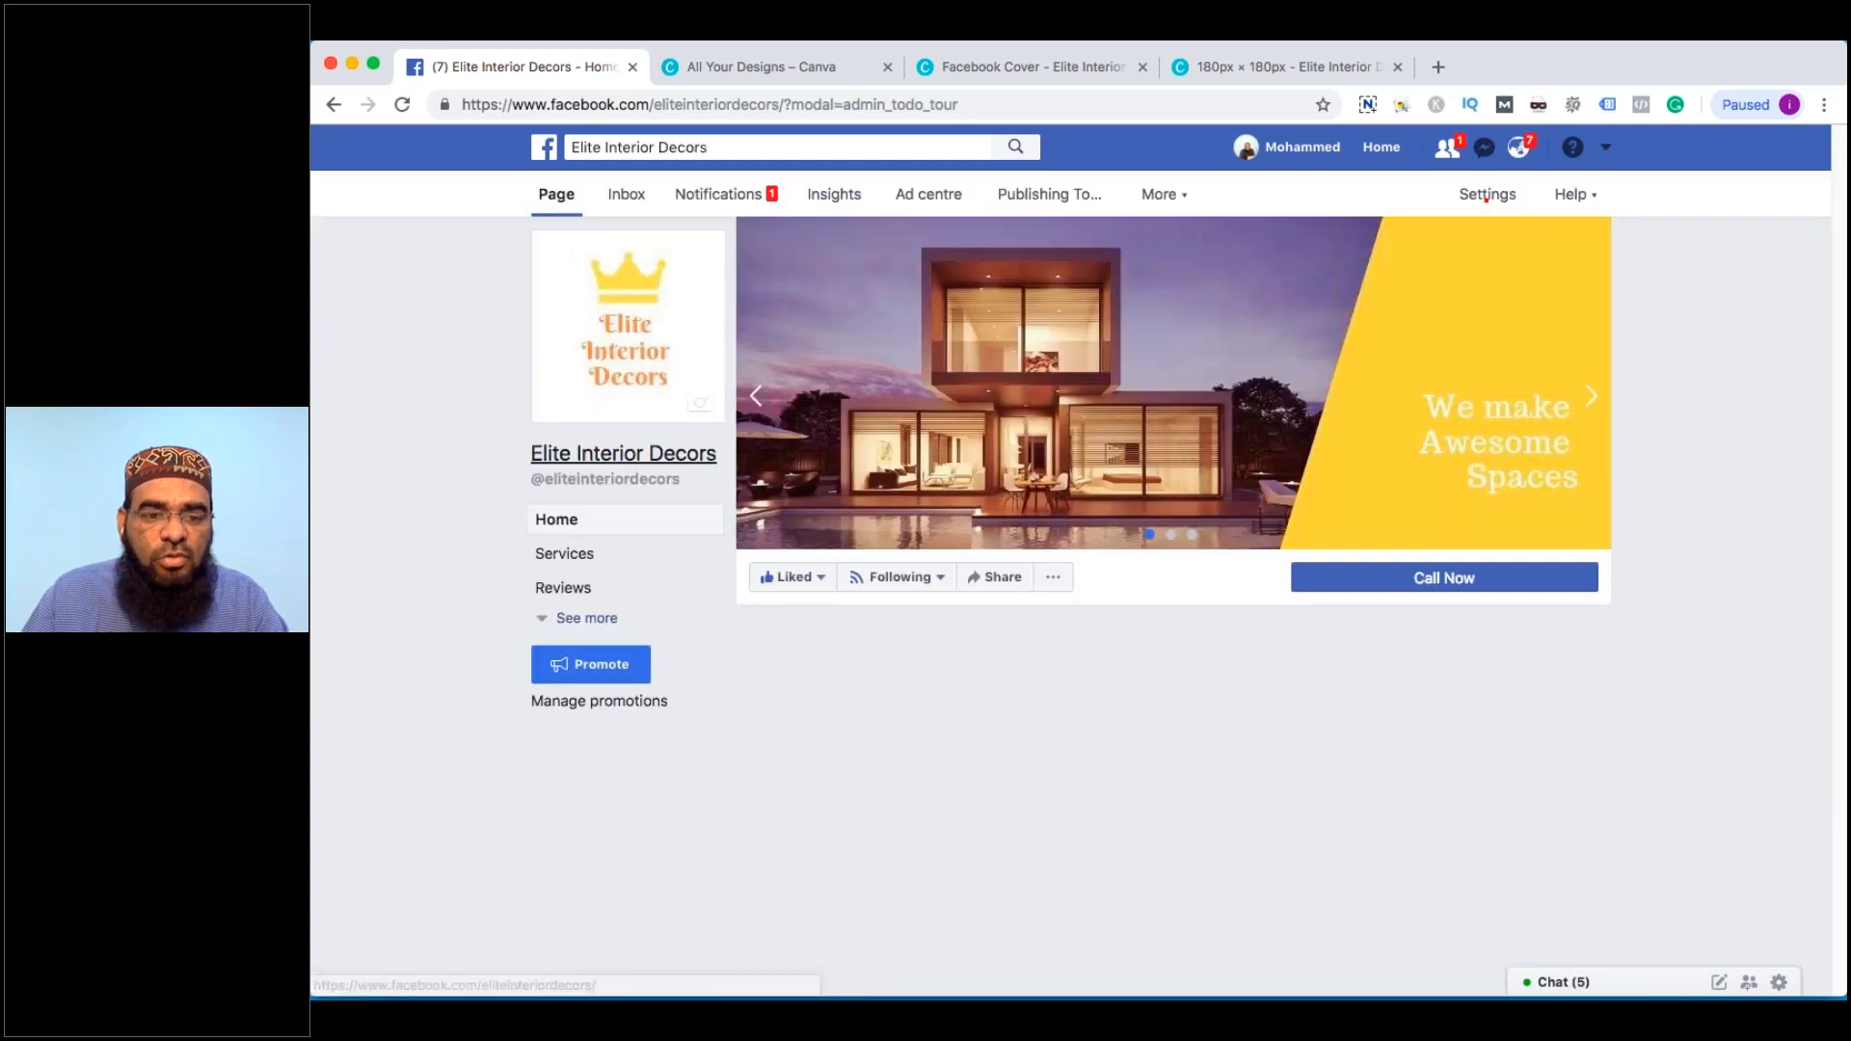
left_click(587, 620)
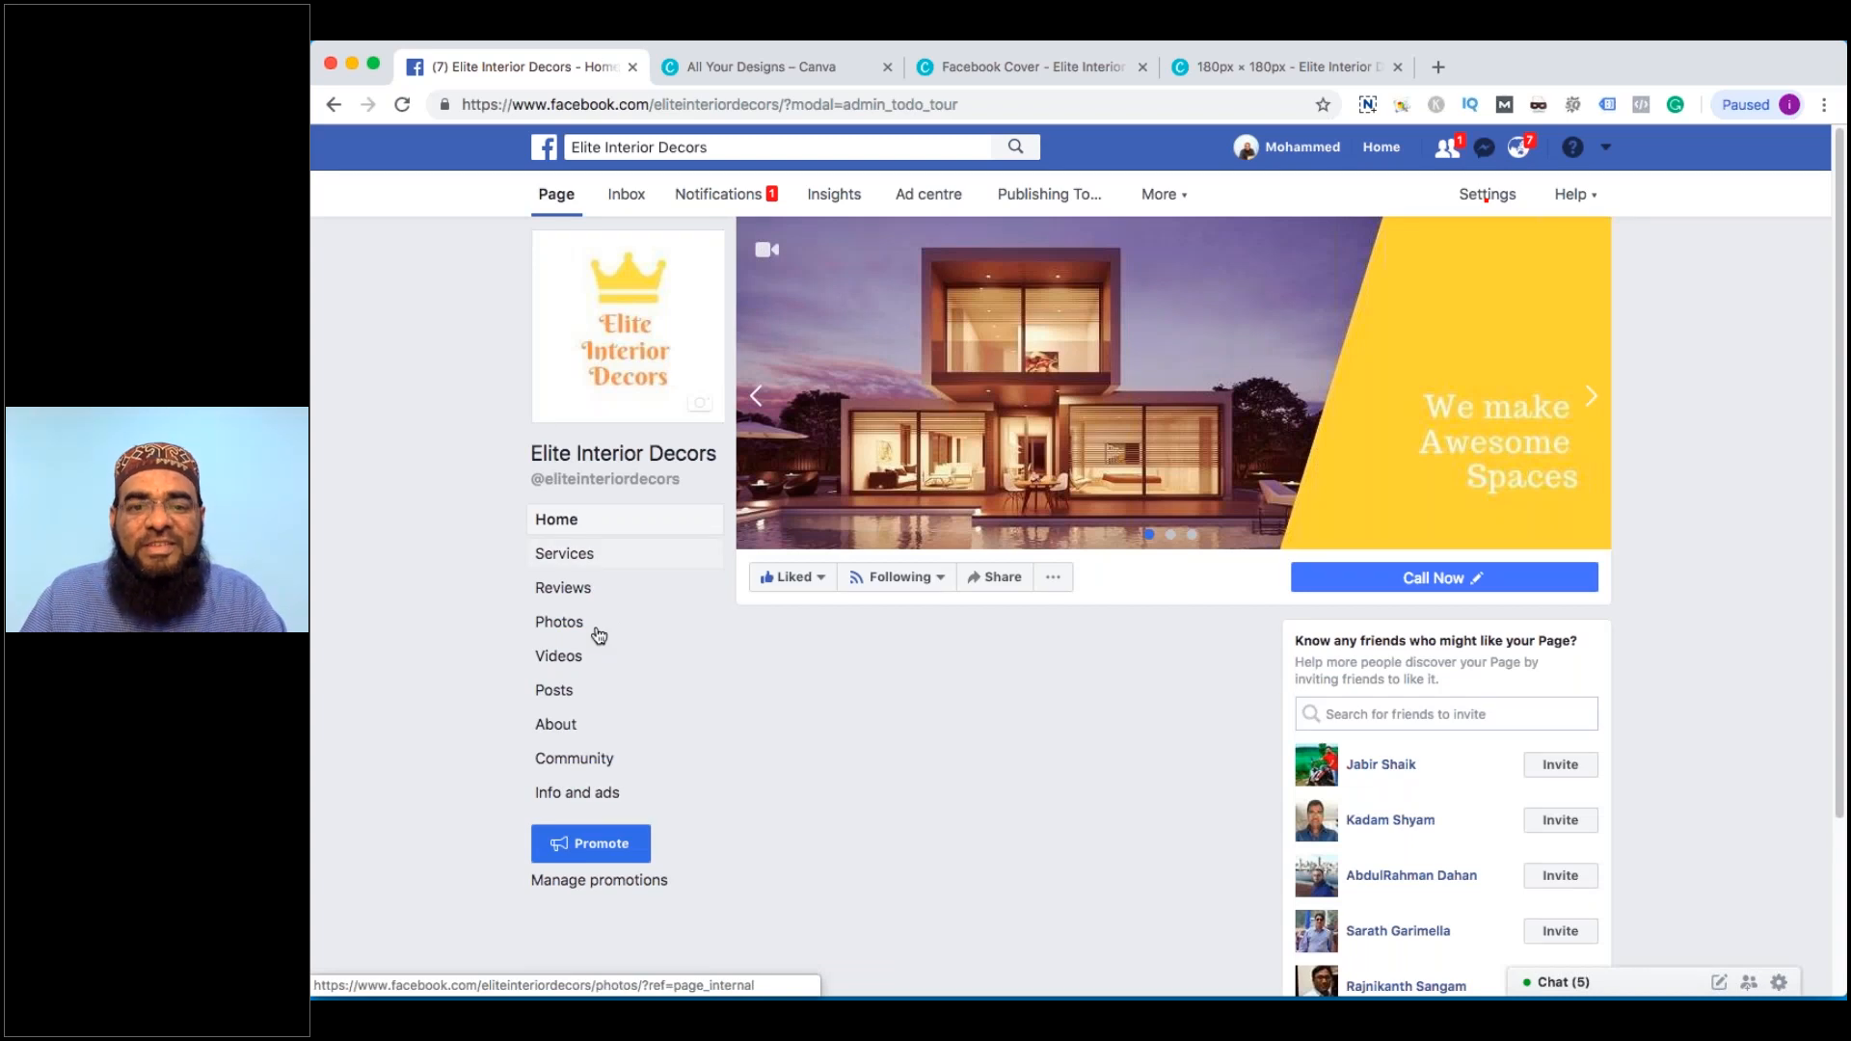
left_click(587, 555)
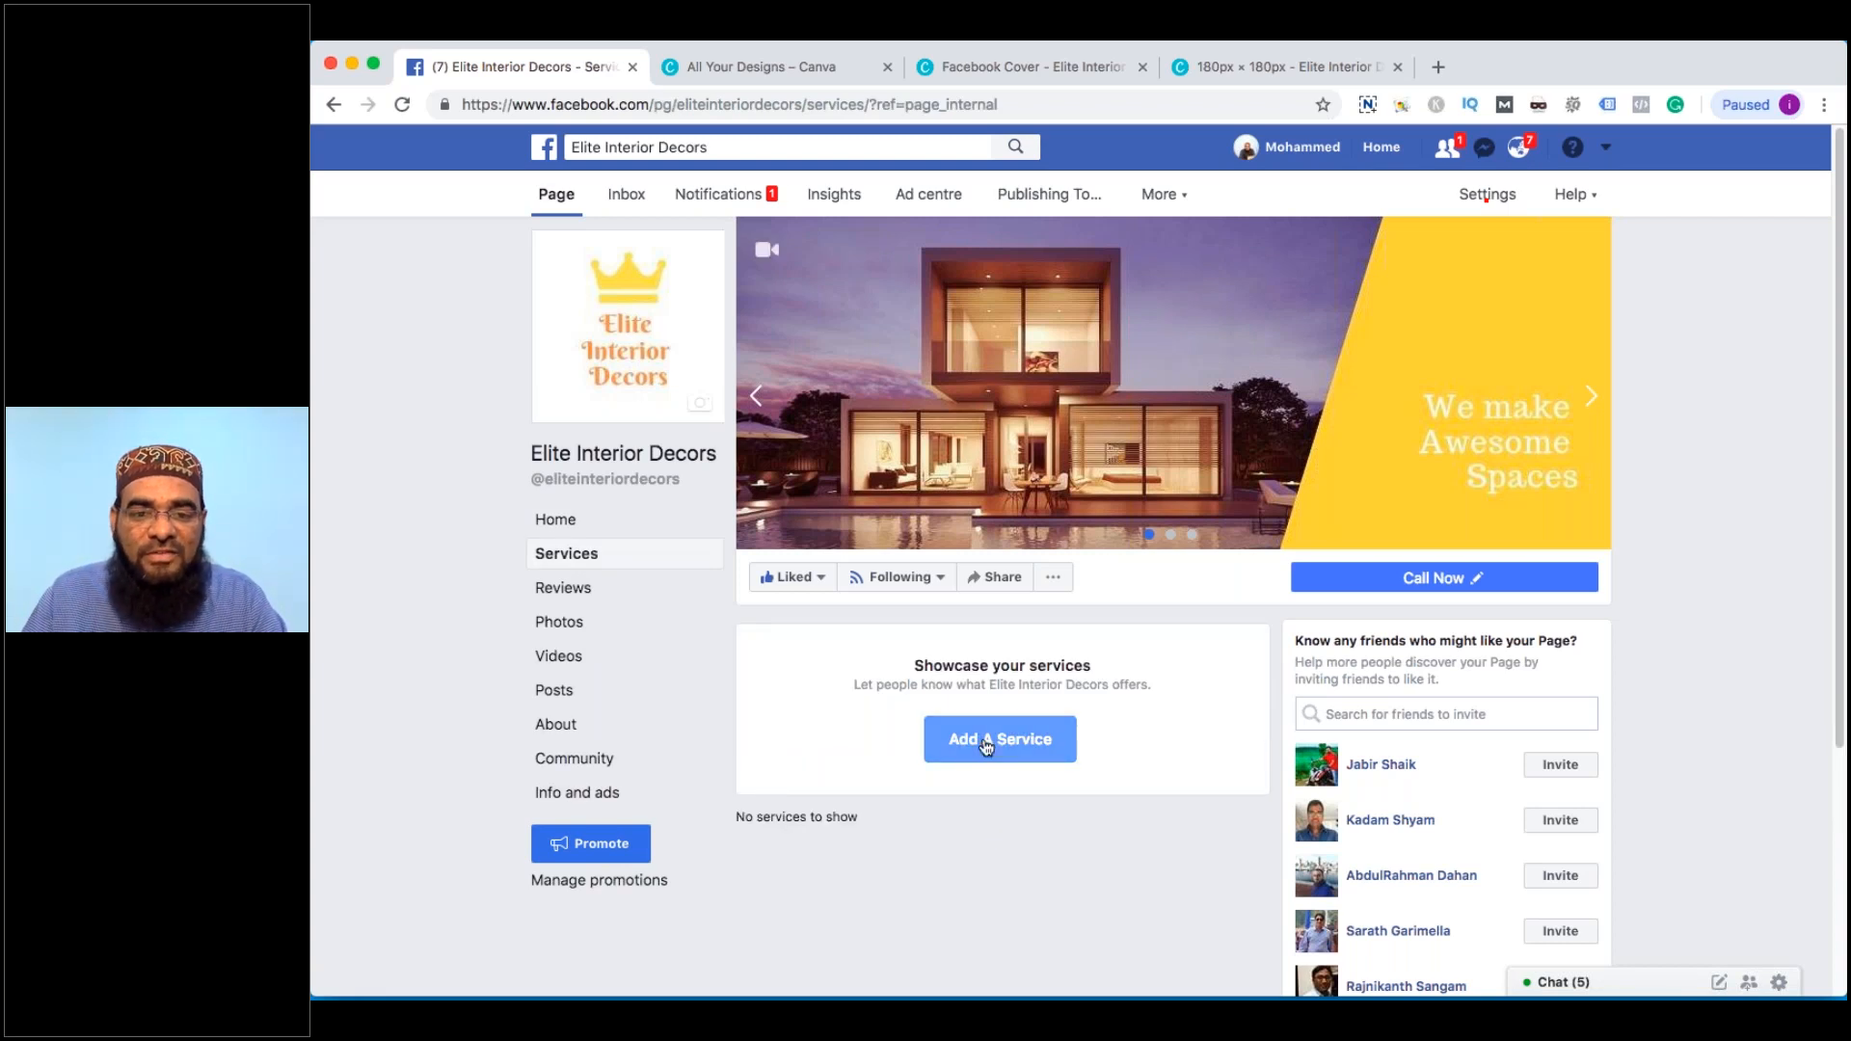
left_click(986, 741)
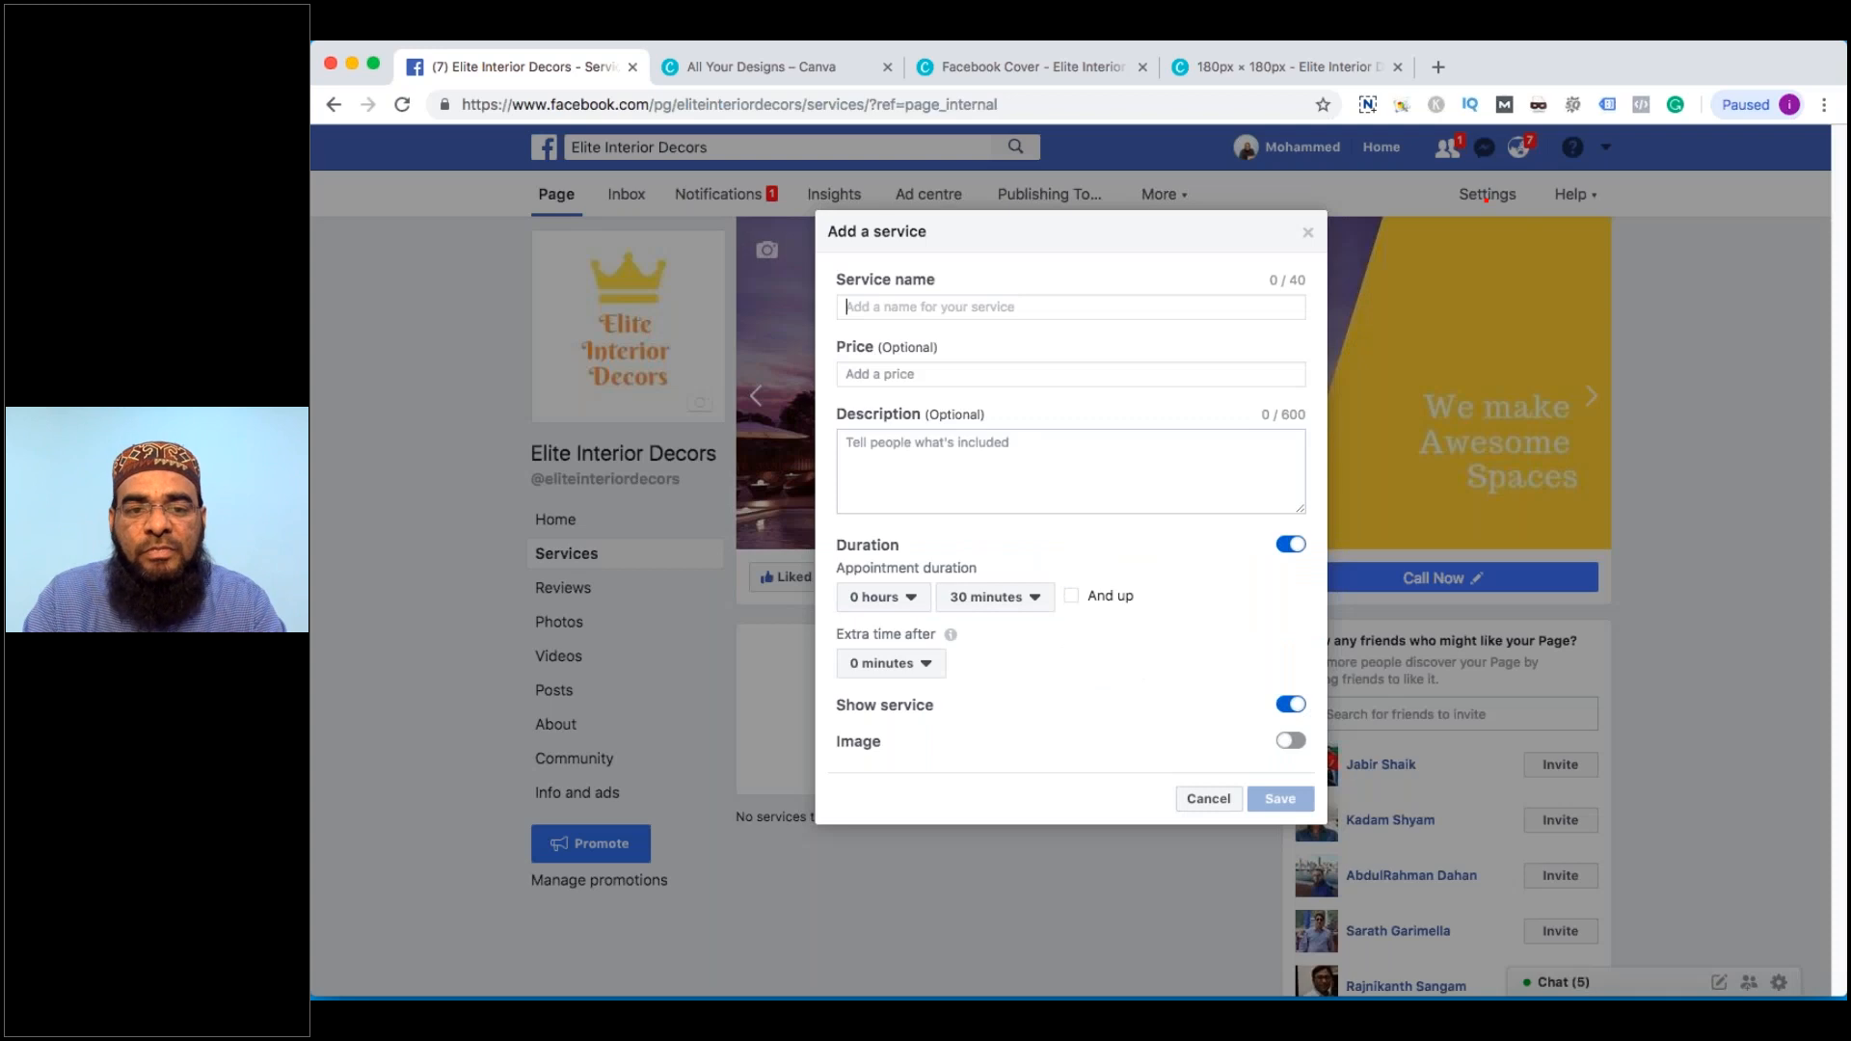
Name the service 'Home Interior Designing', add its description, switch Duration off and Image on
type("Home Int")
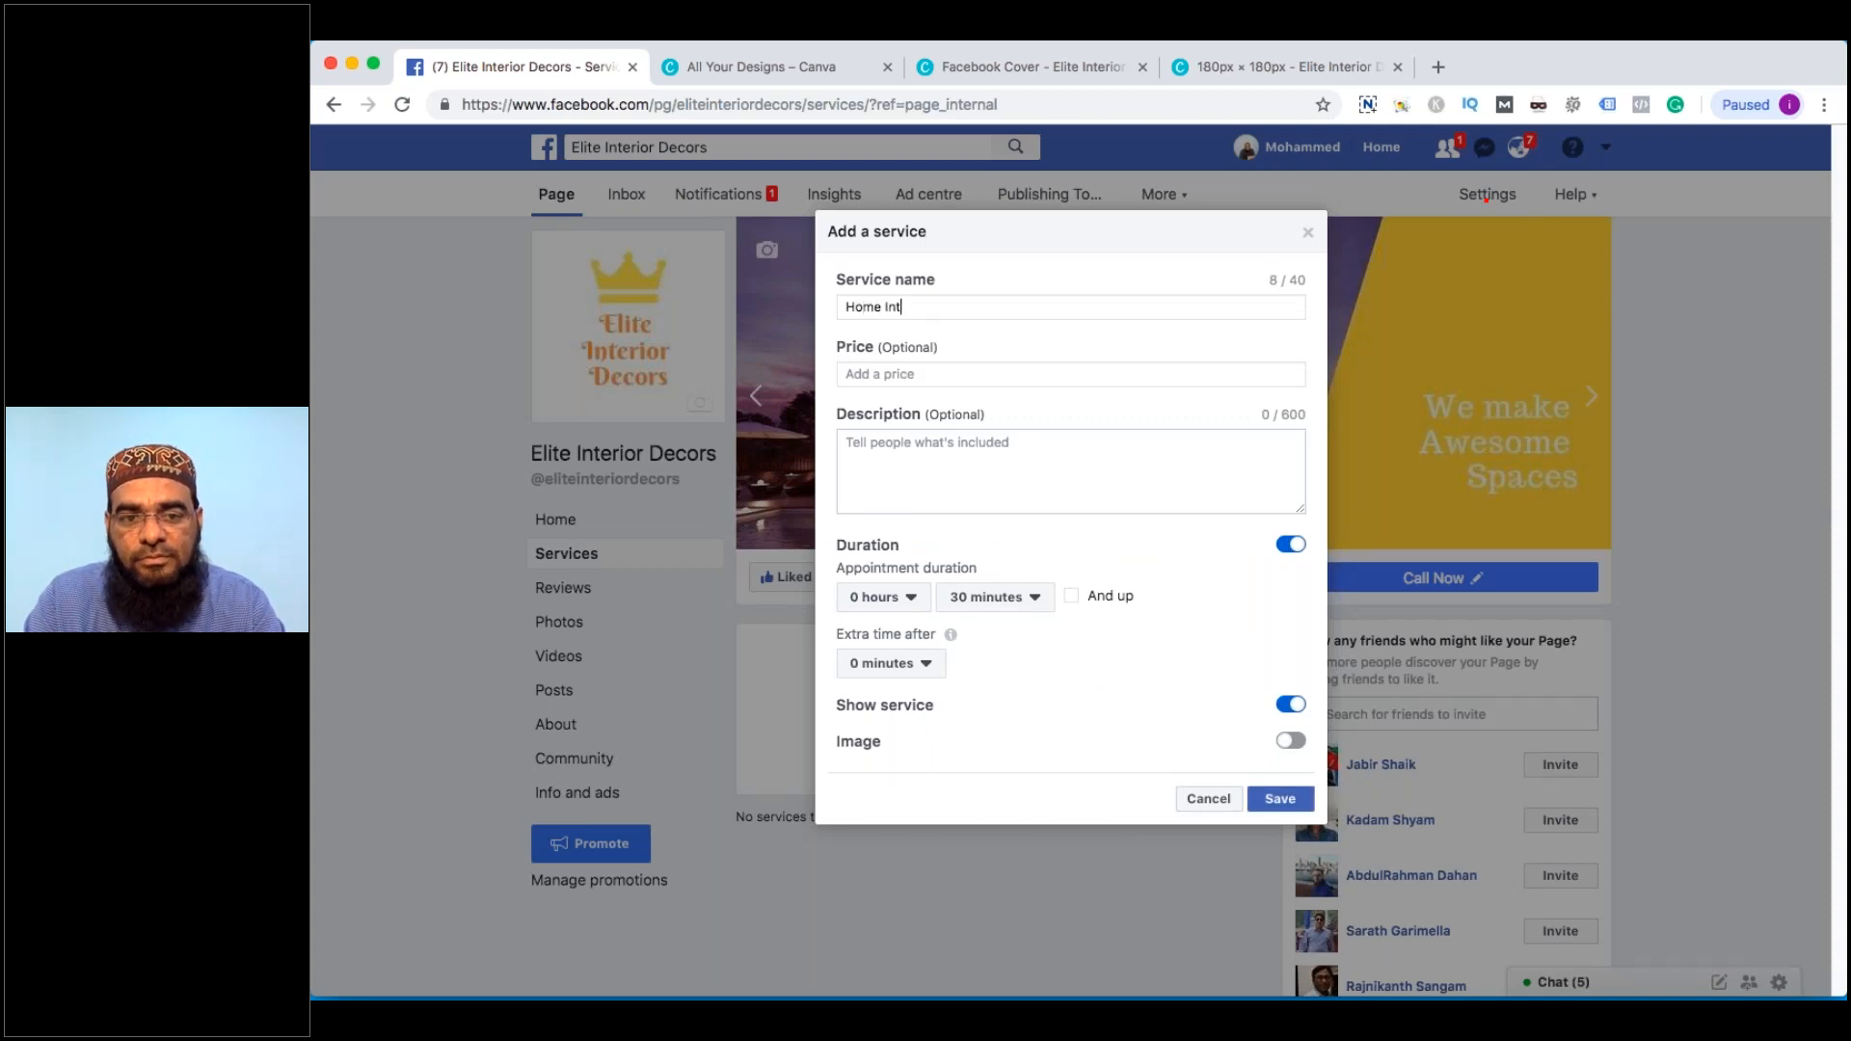
type("eri")
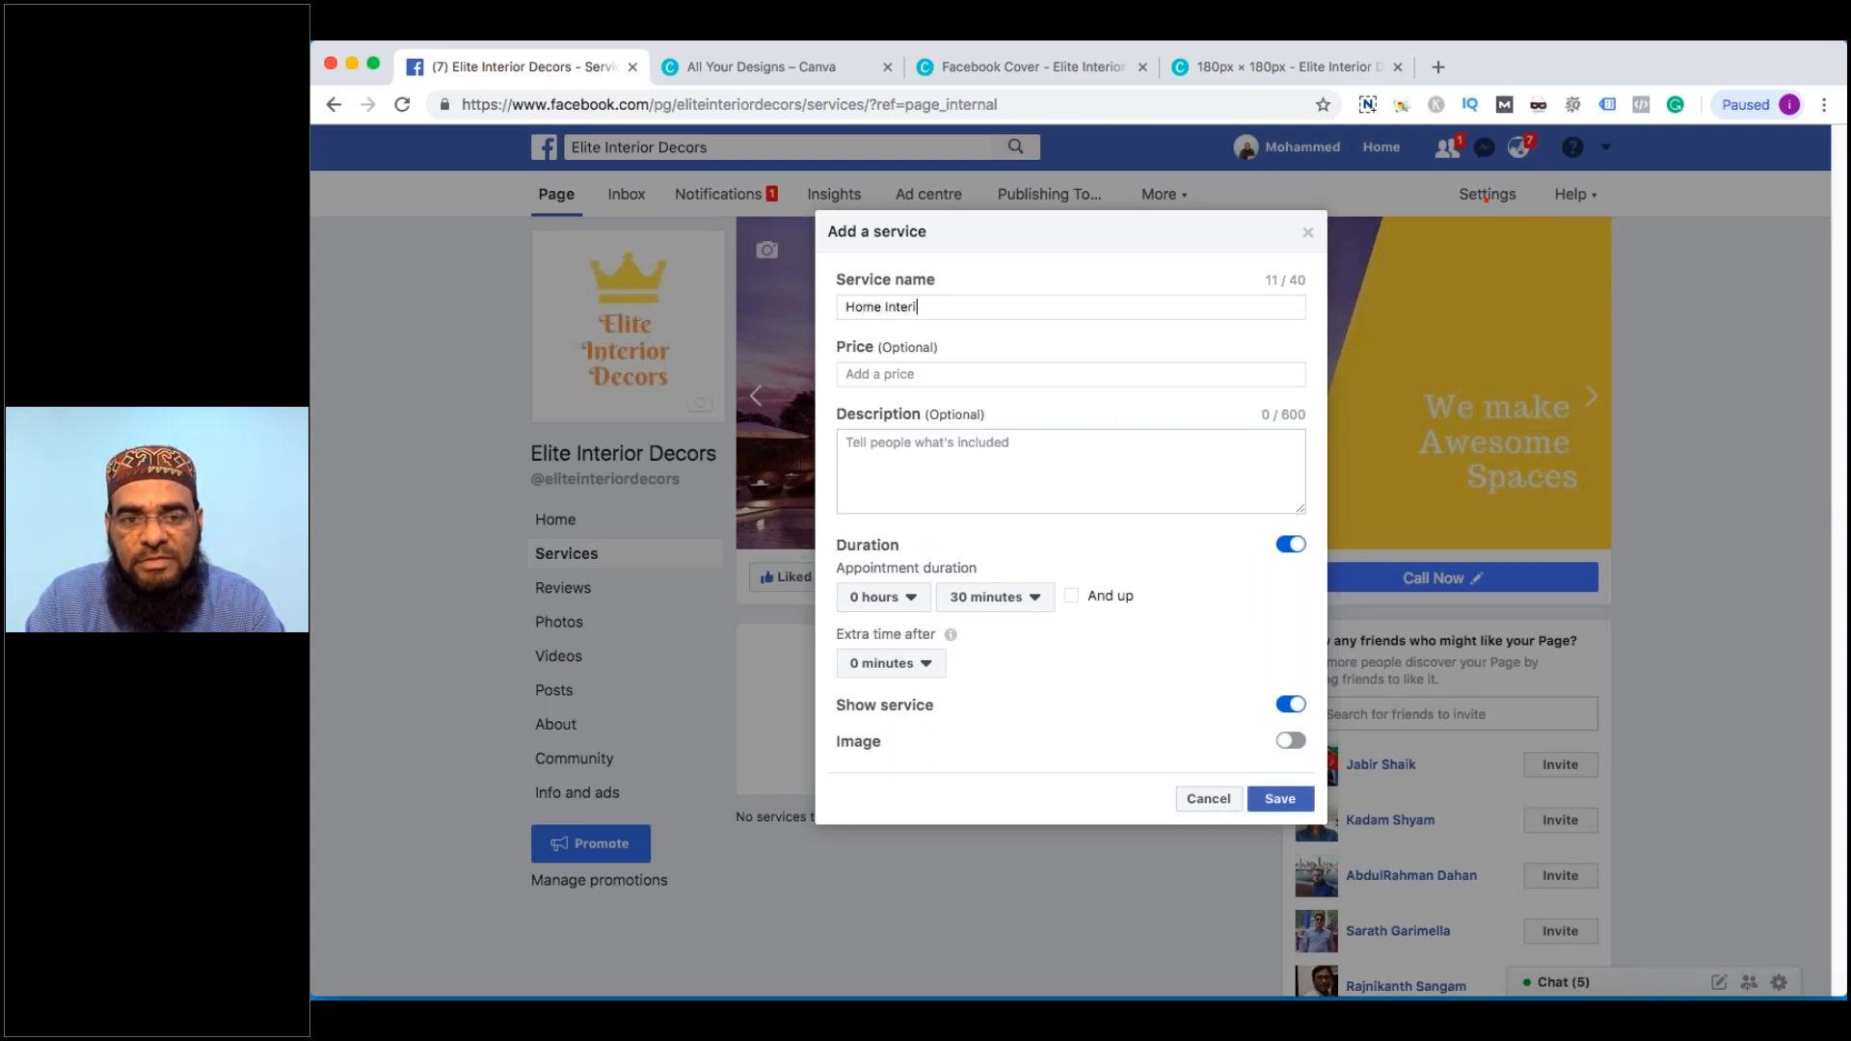
type("or Designing")
key("Tab")
key("Tab")
type("We can design an")
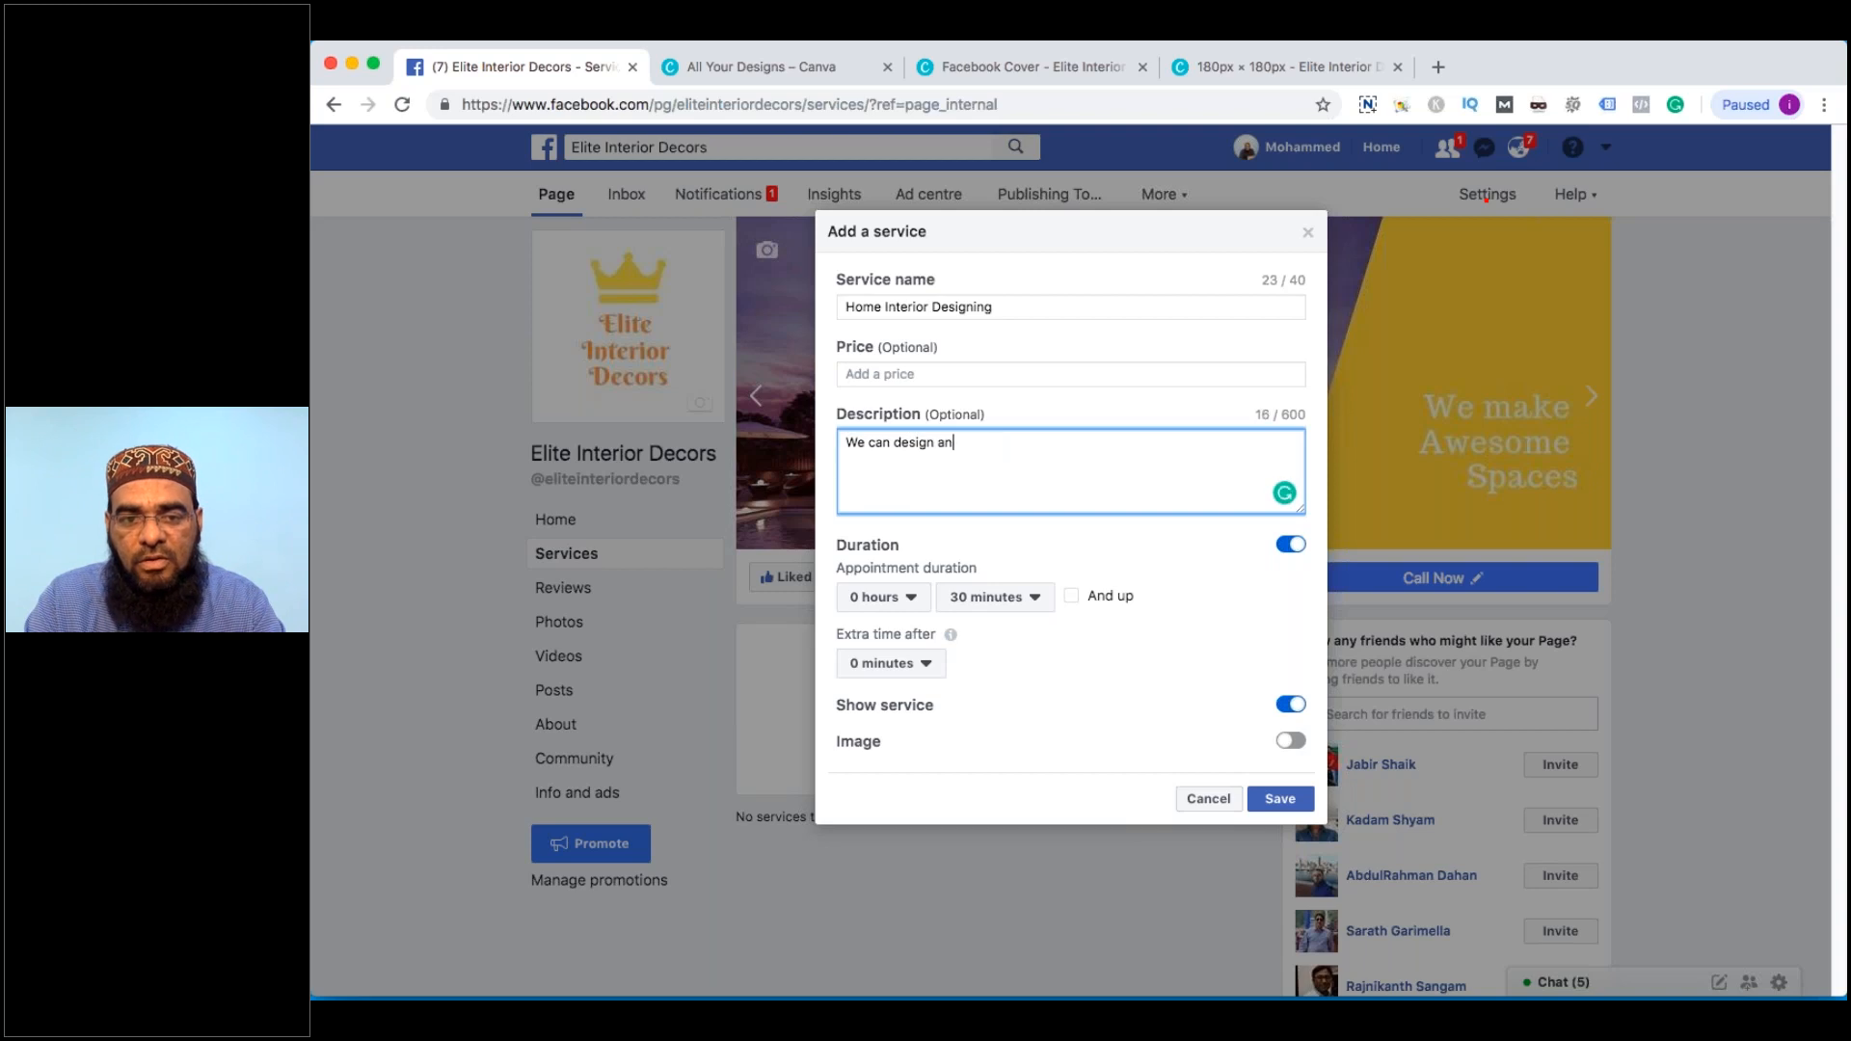
type(" awesome f")
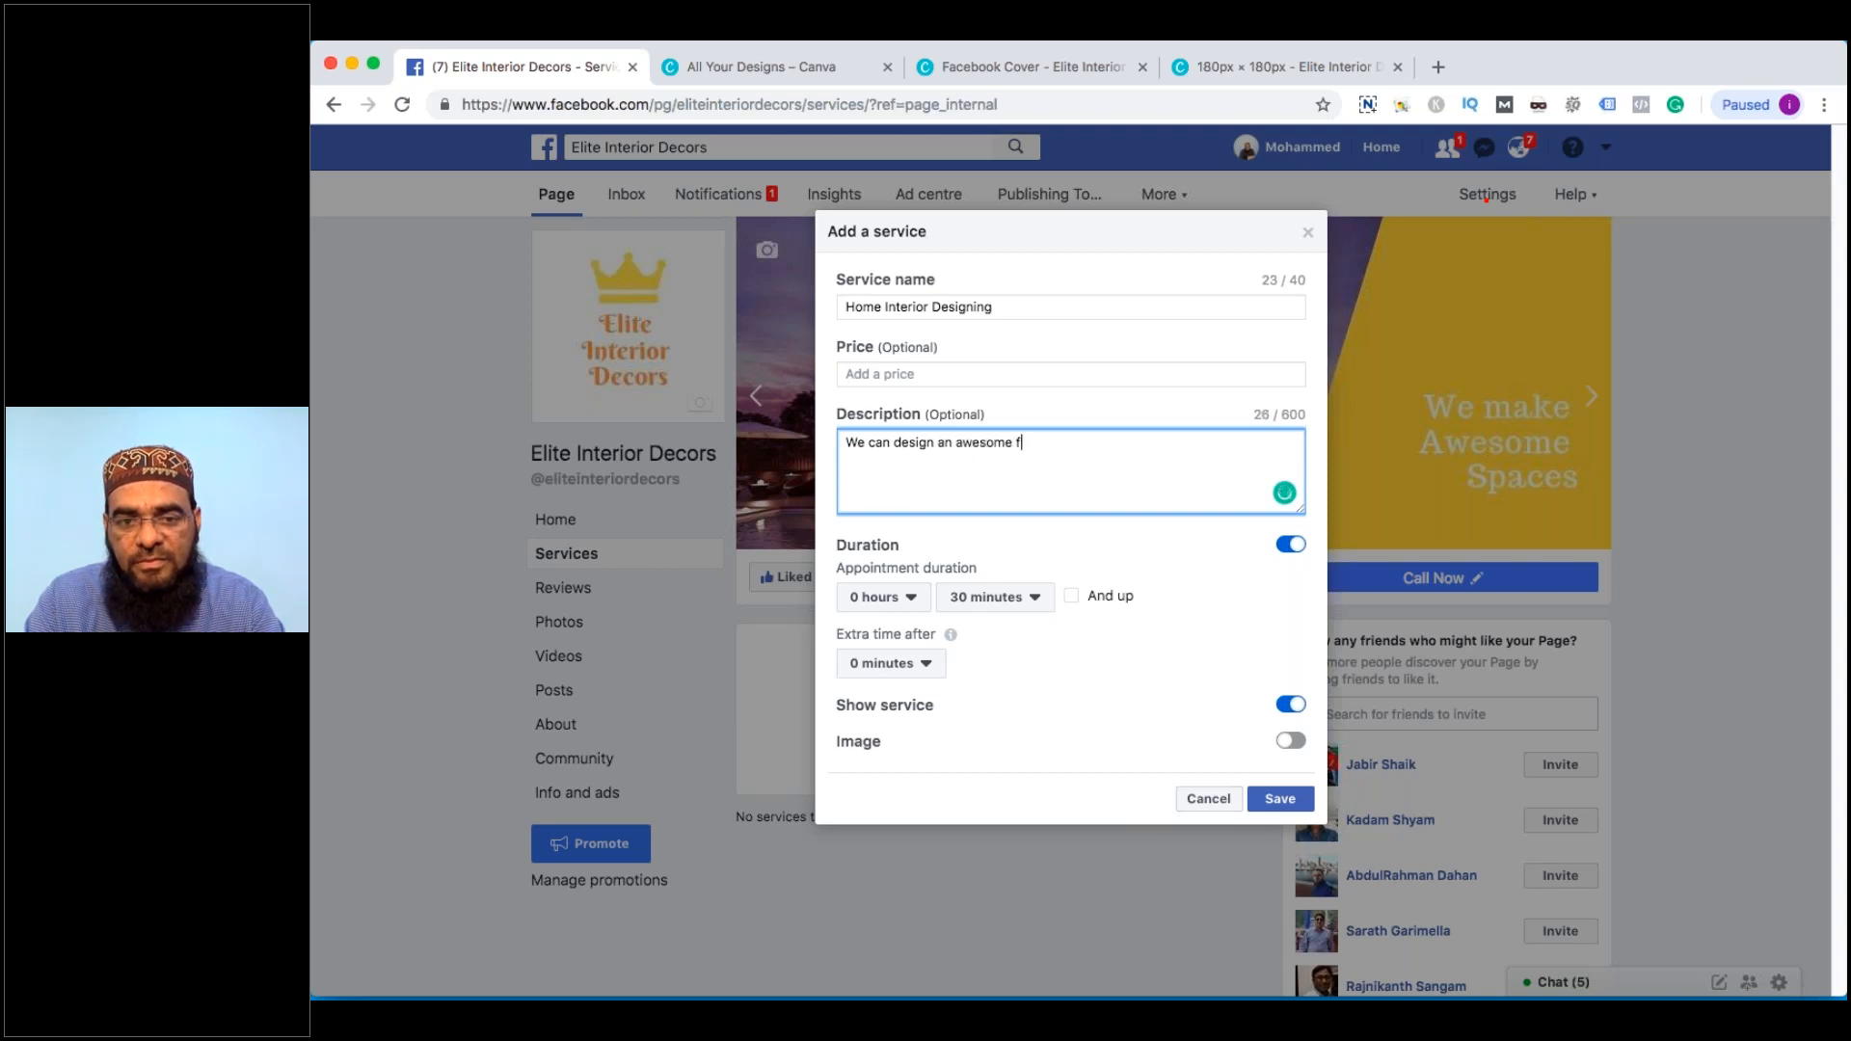
key("BackSpace")
type("int")
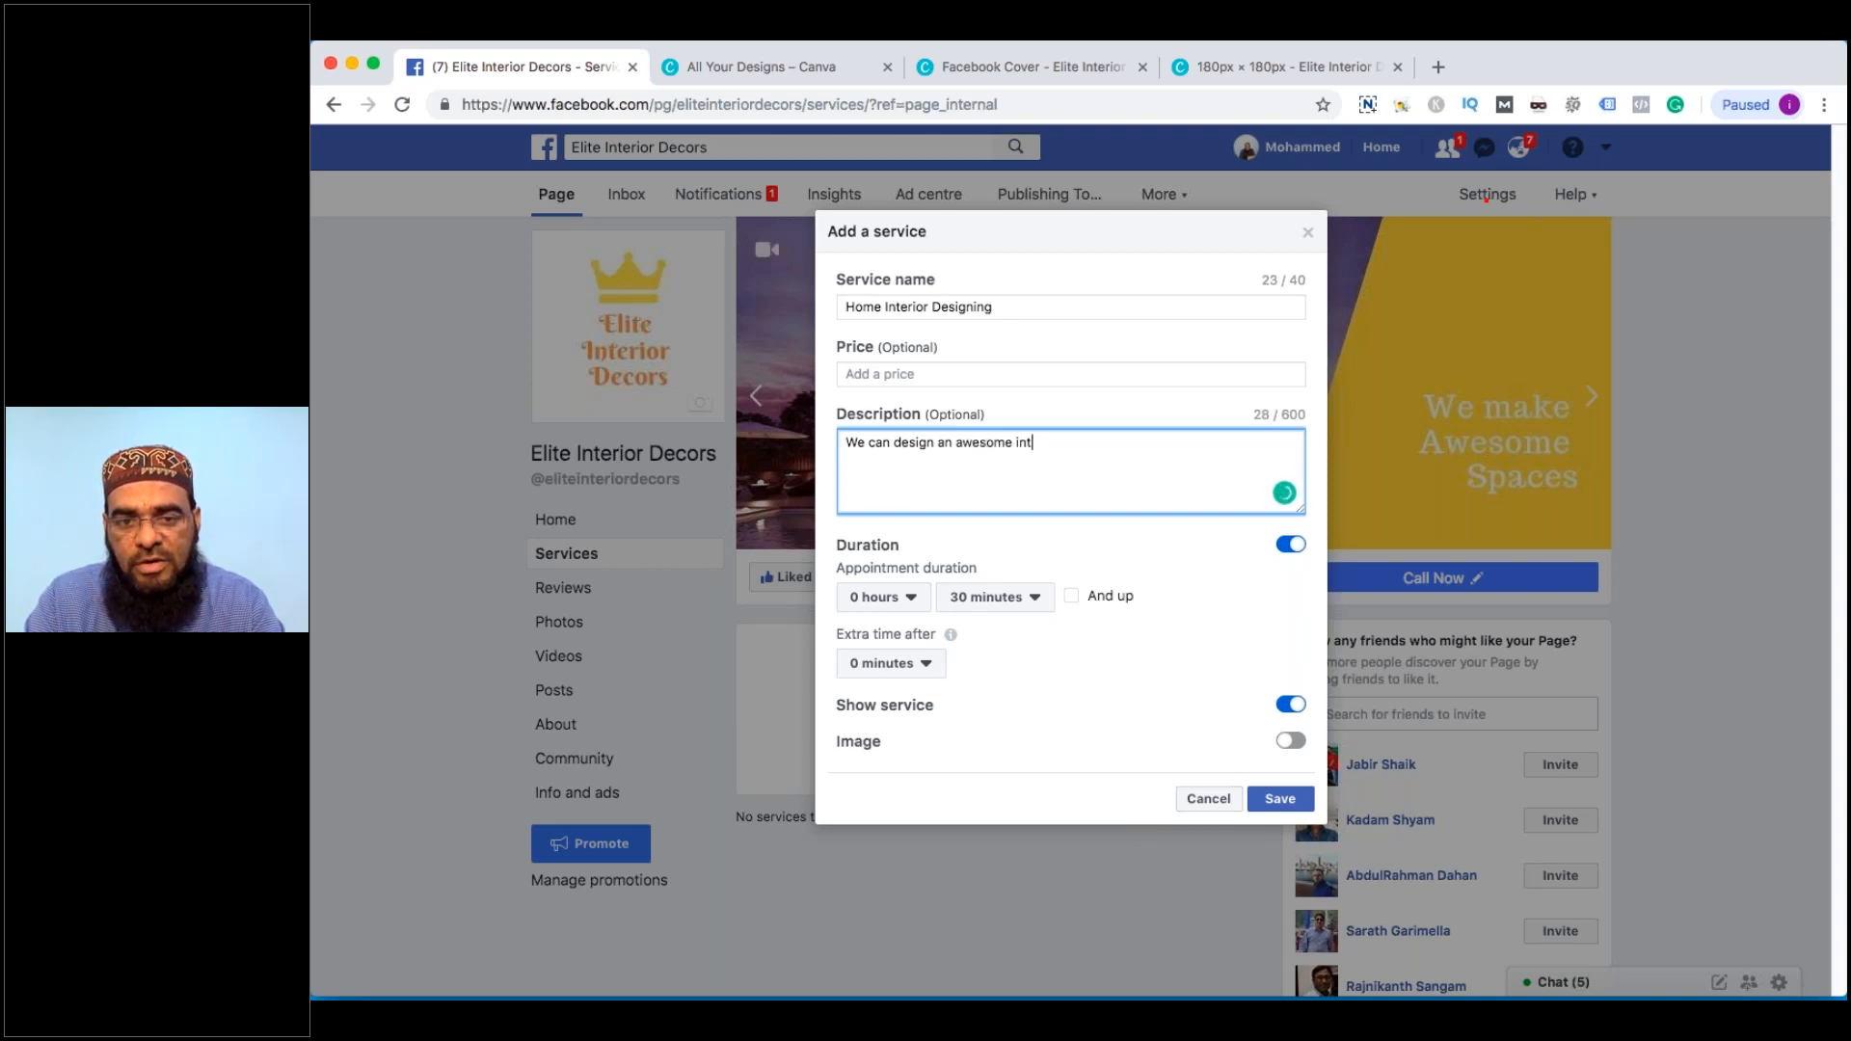
type("eriors for y")
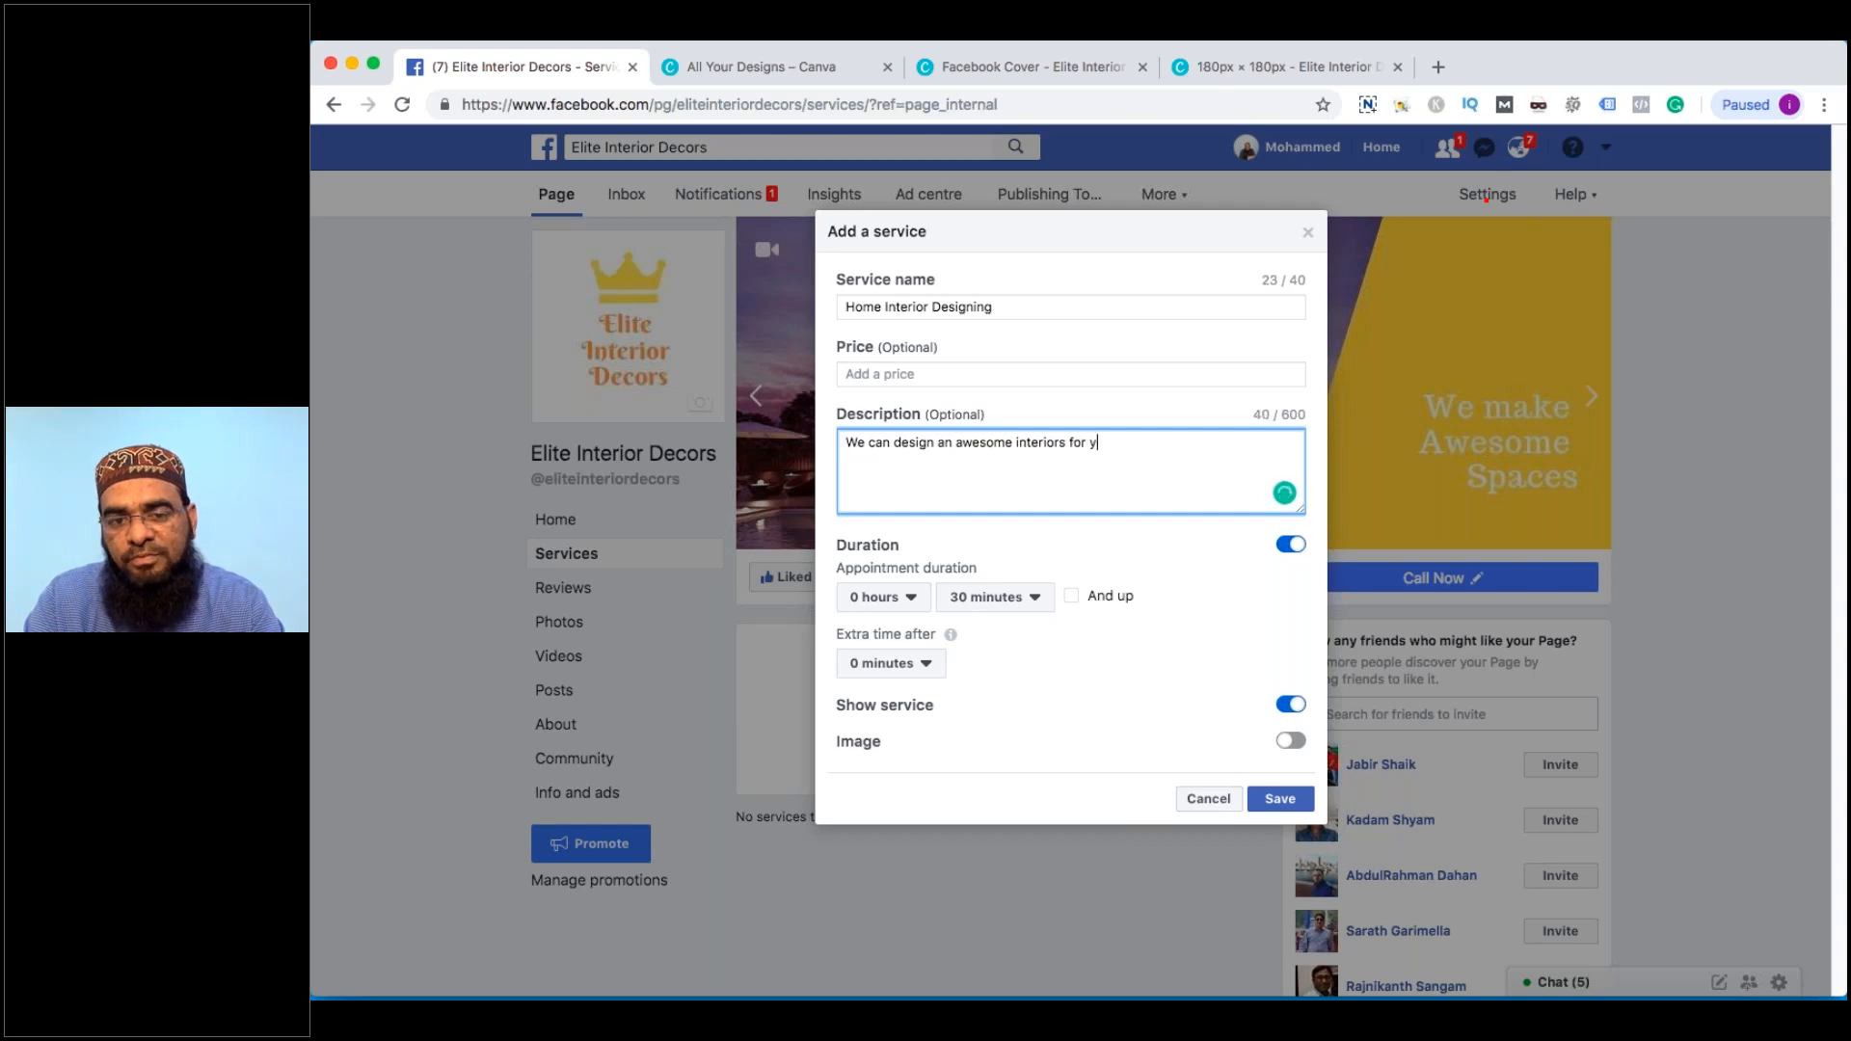
type("our home.")
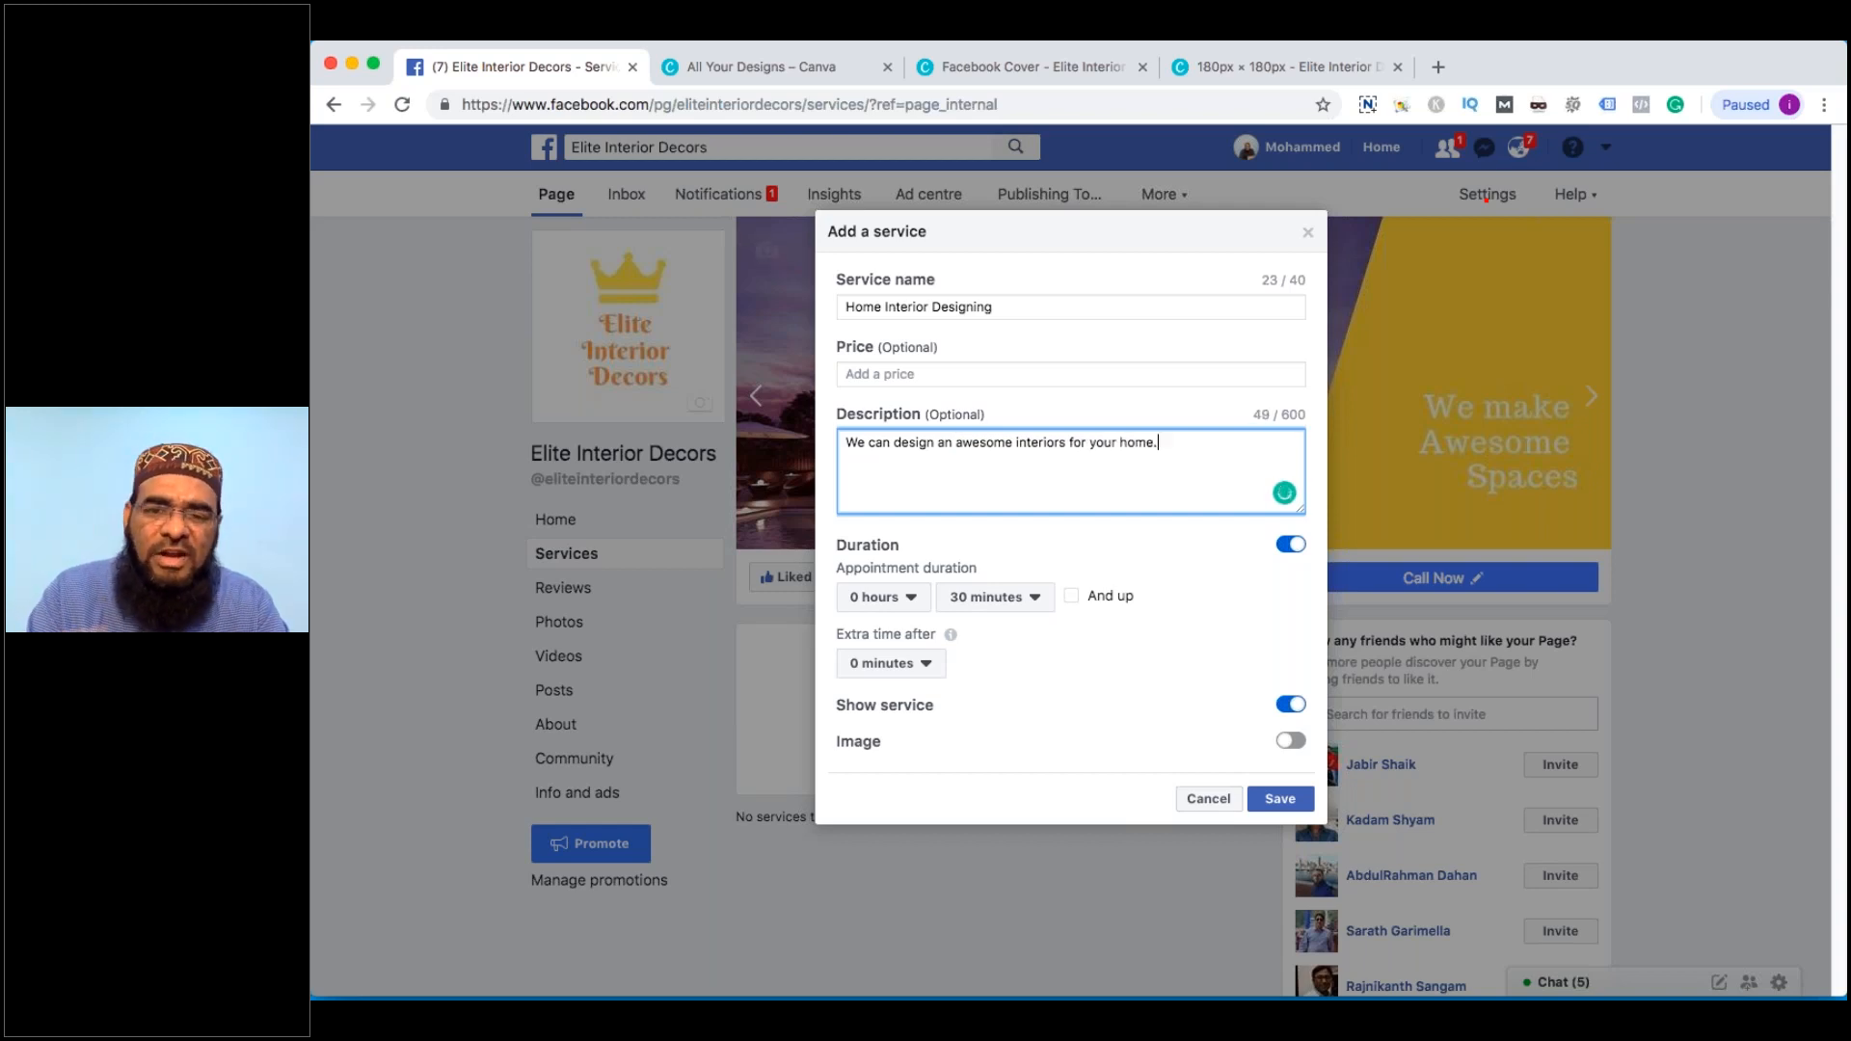
left_click(1294, 546)
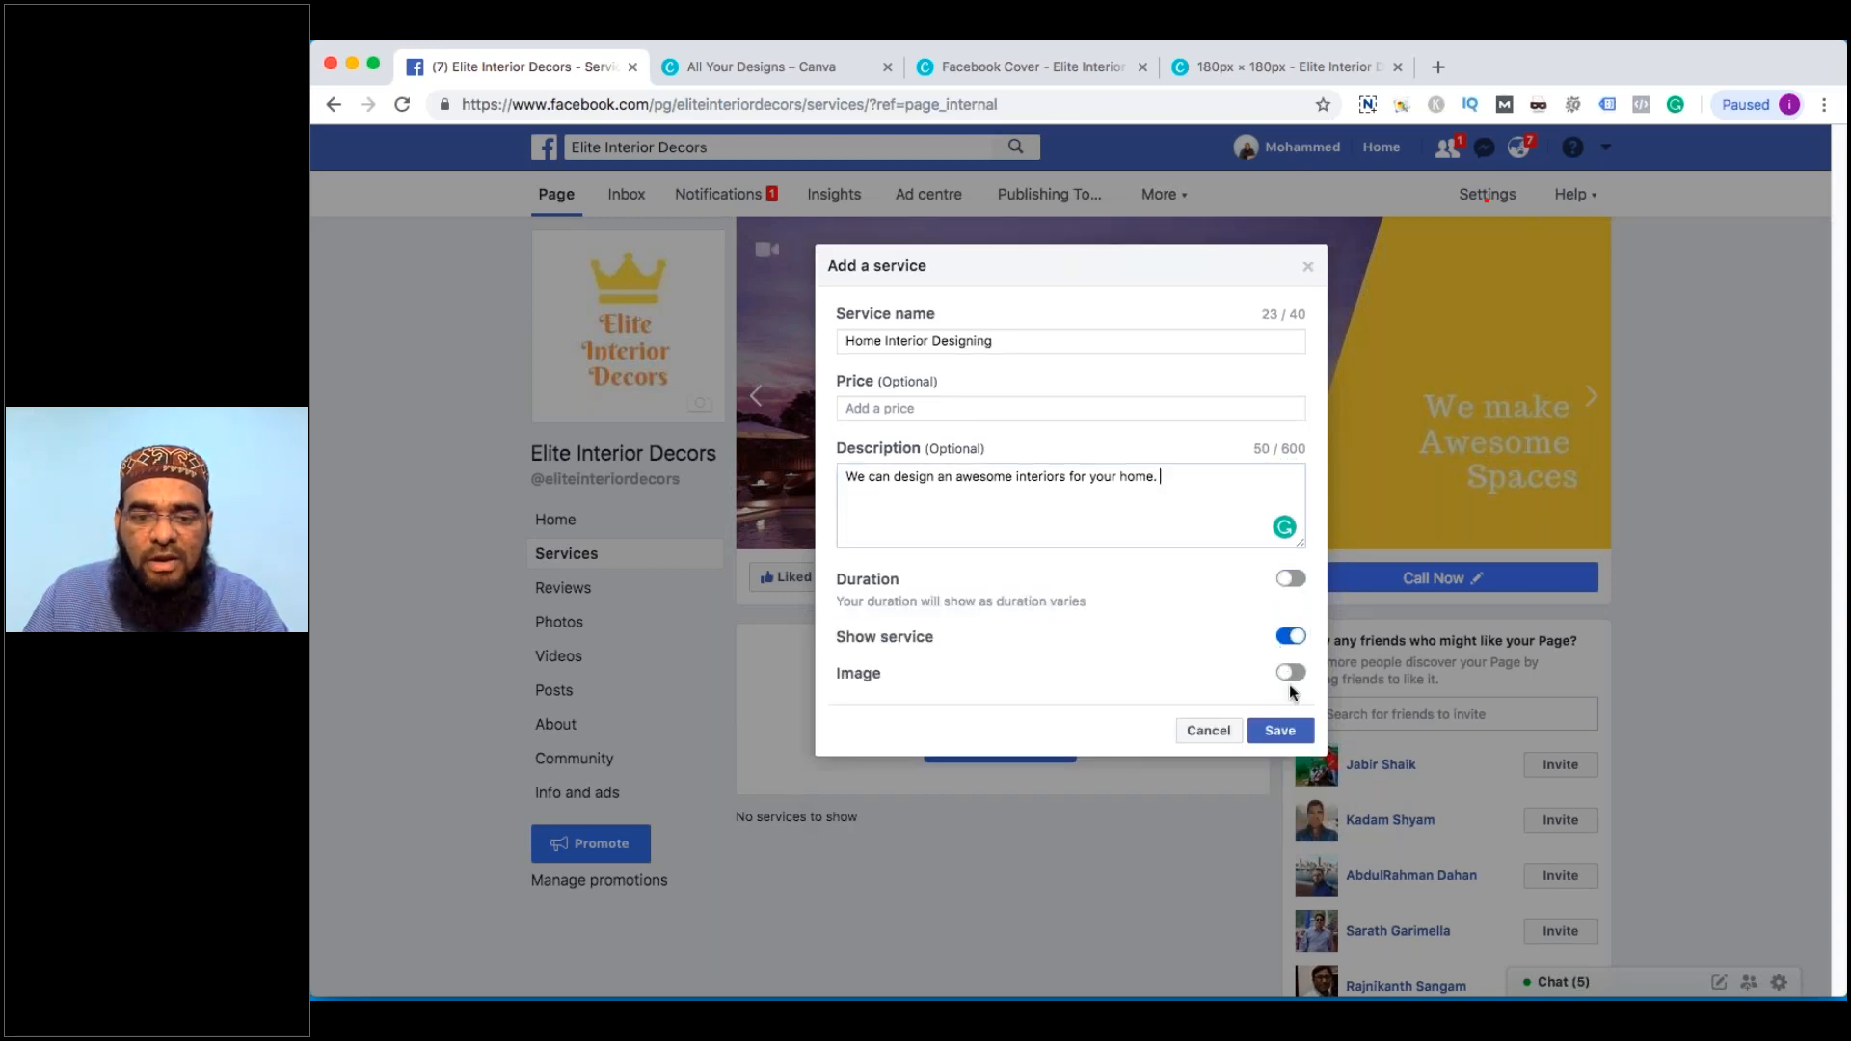
left_click(1290, 674)
left_click(909, 696)
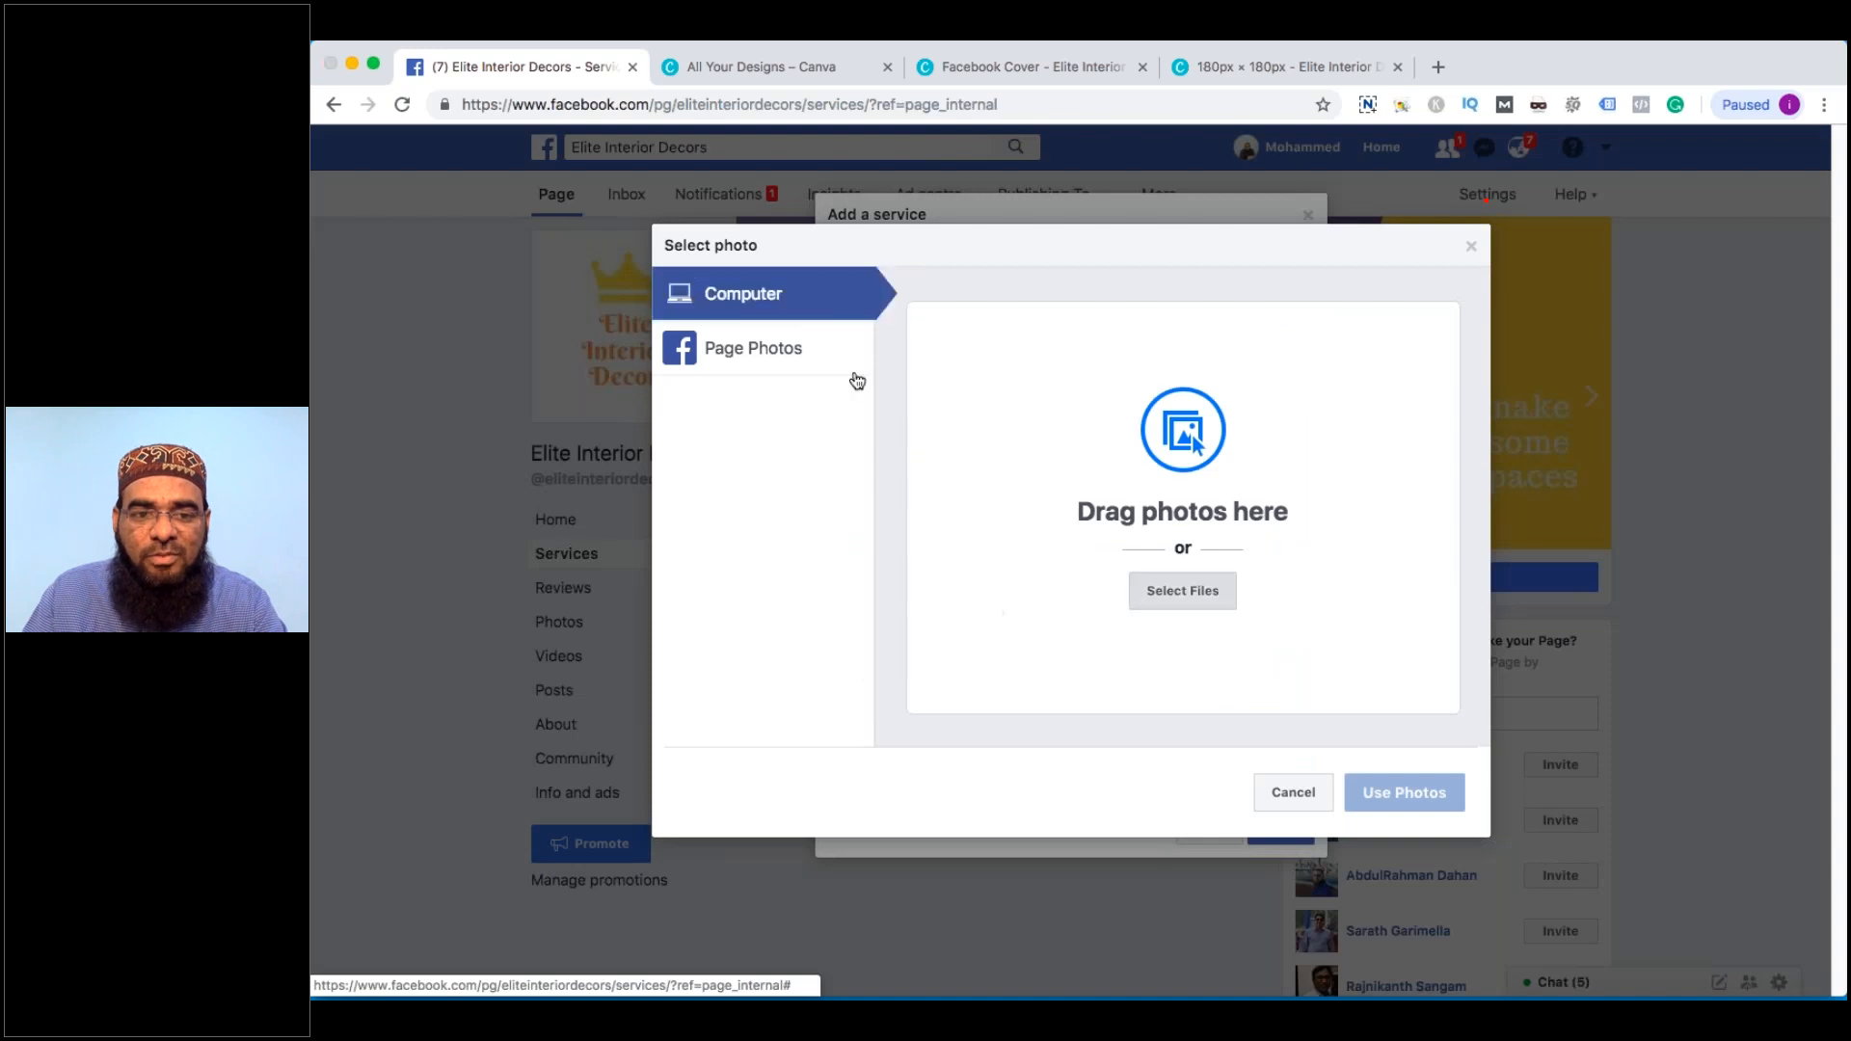
Upload wall-416060_1280.jpg from the Desktop as the service image and save the service
left_click(983, 570)
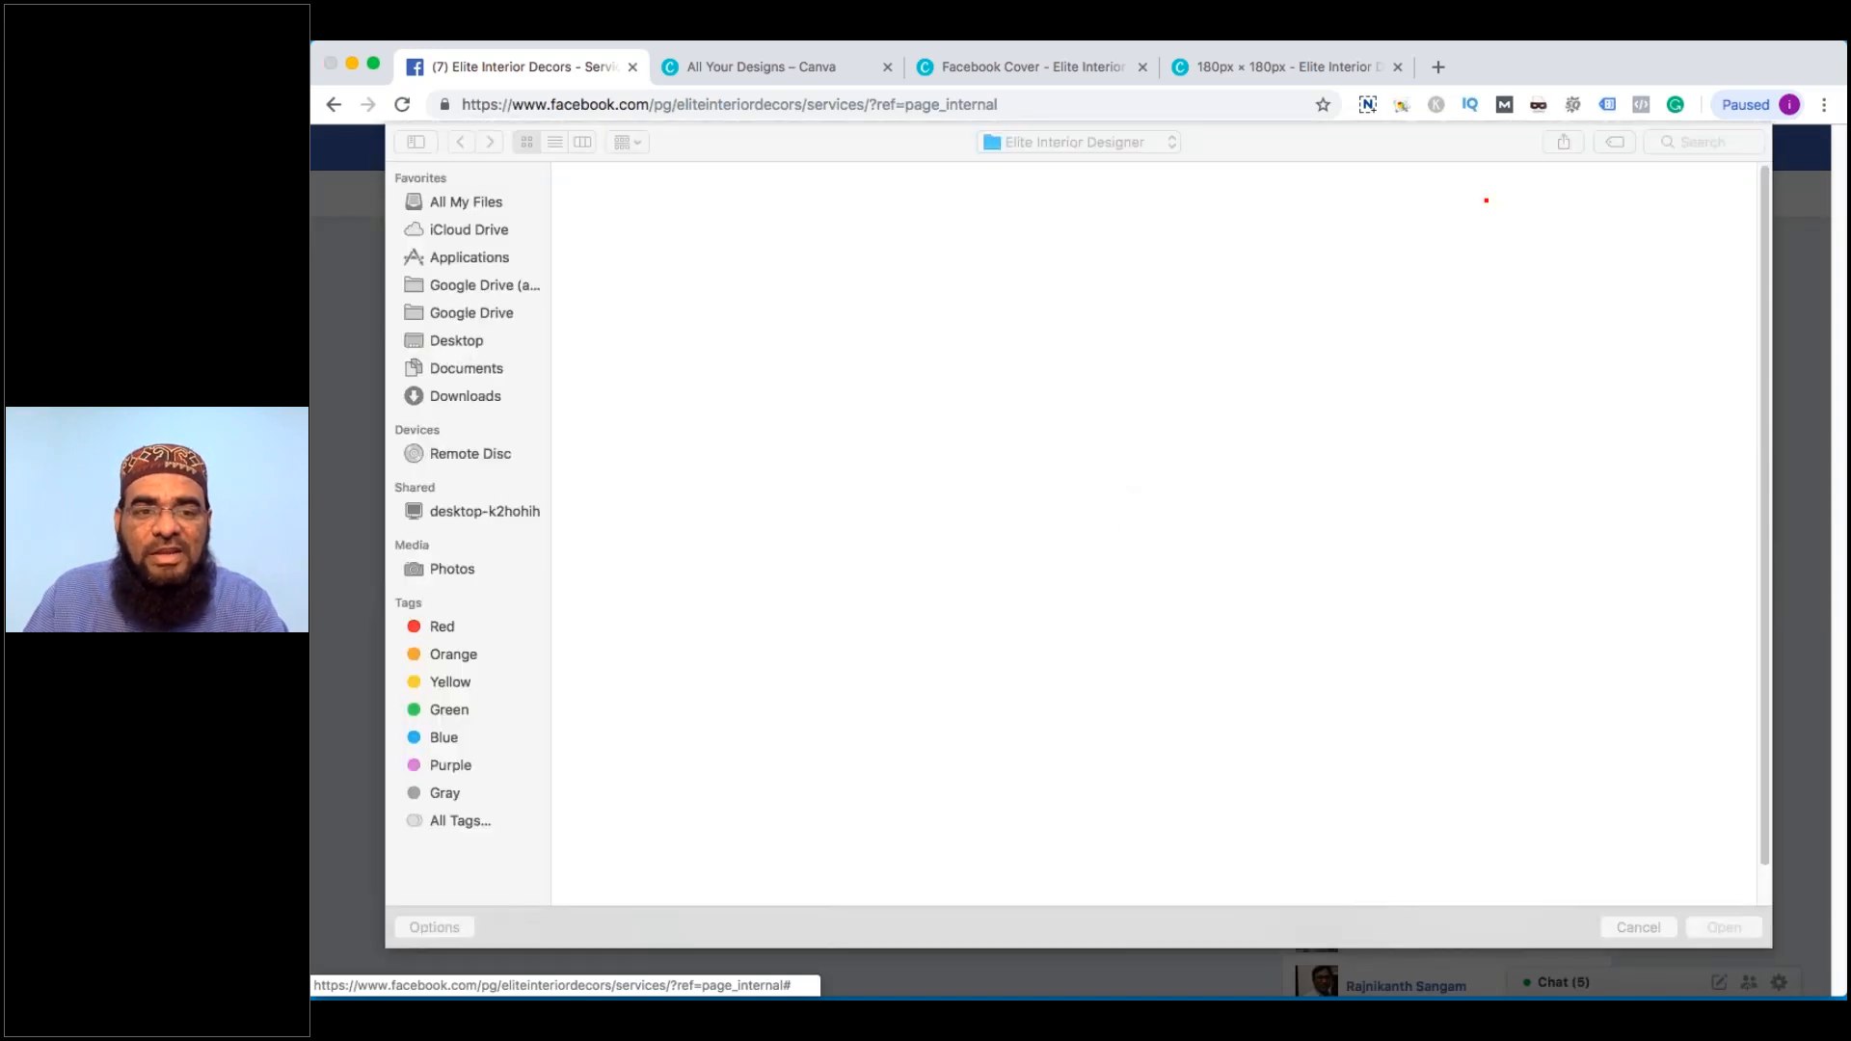
left_click(477, 343)
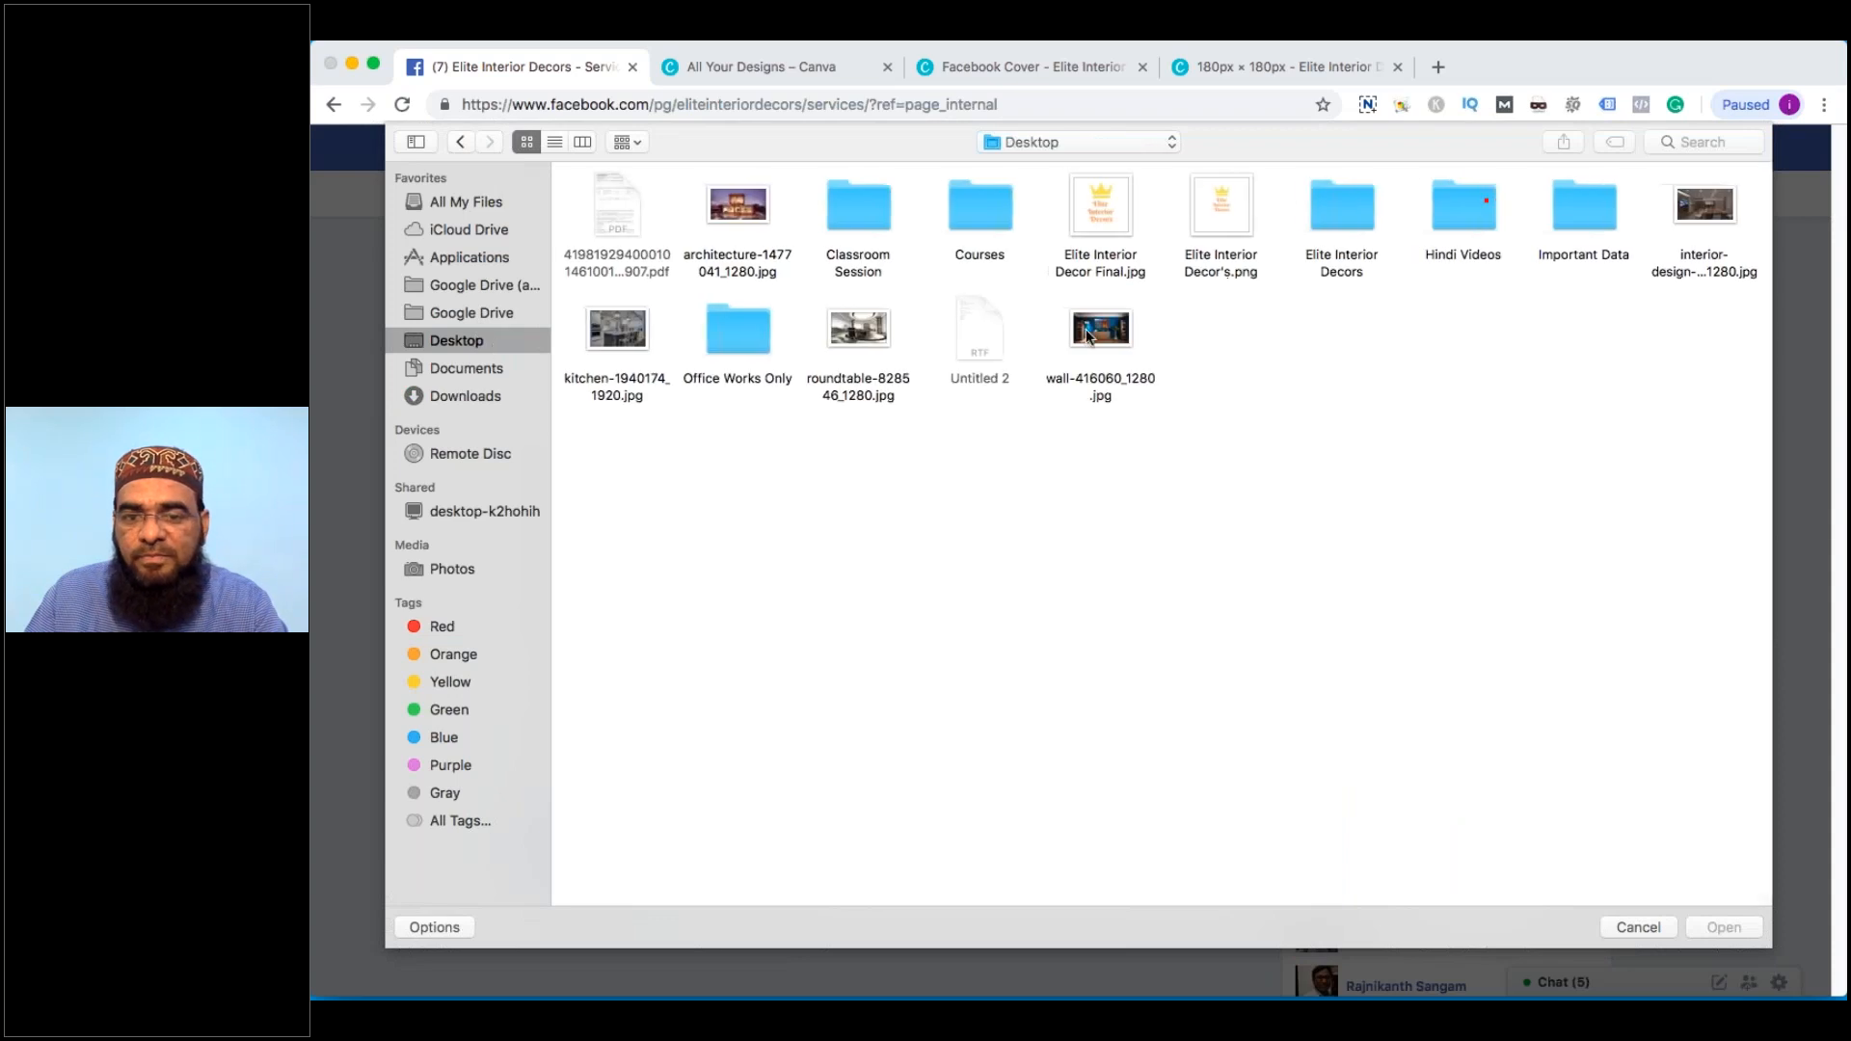
left_click(1701, 214)
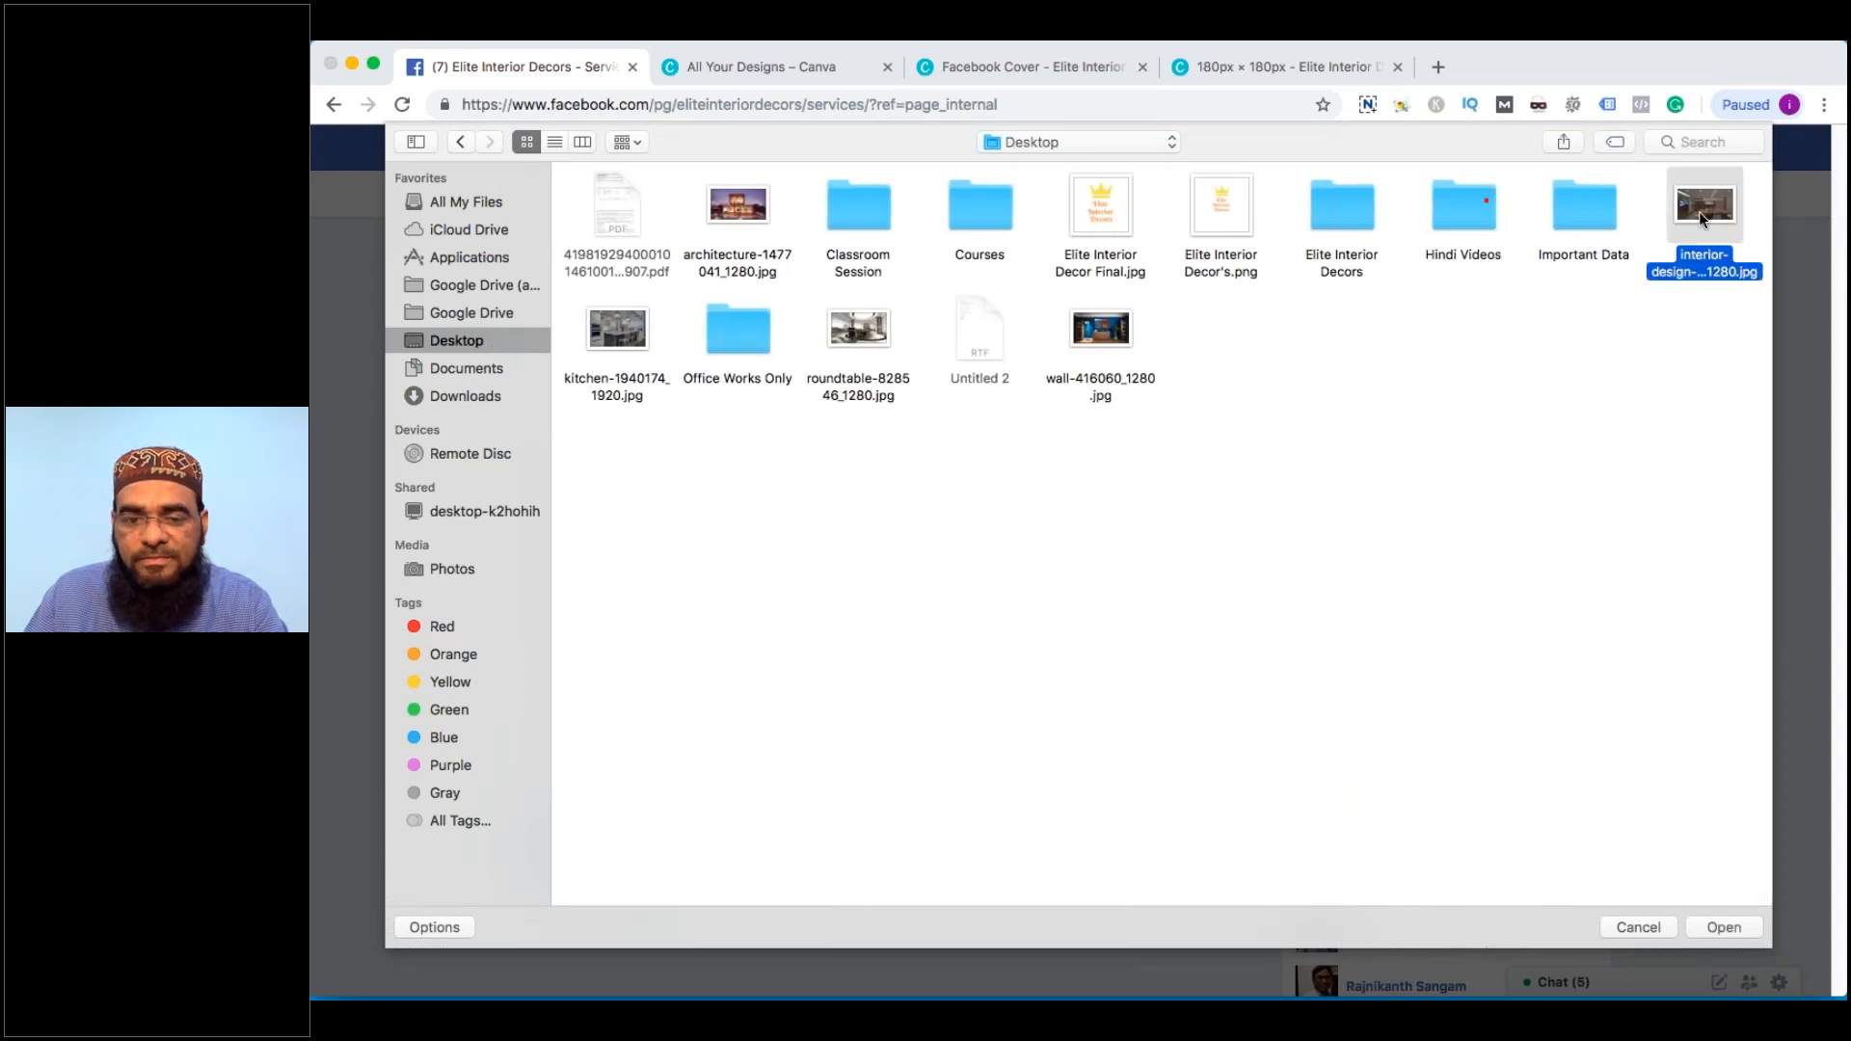
double_click(1706, 217)
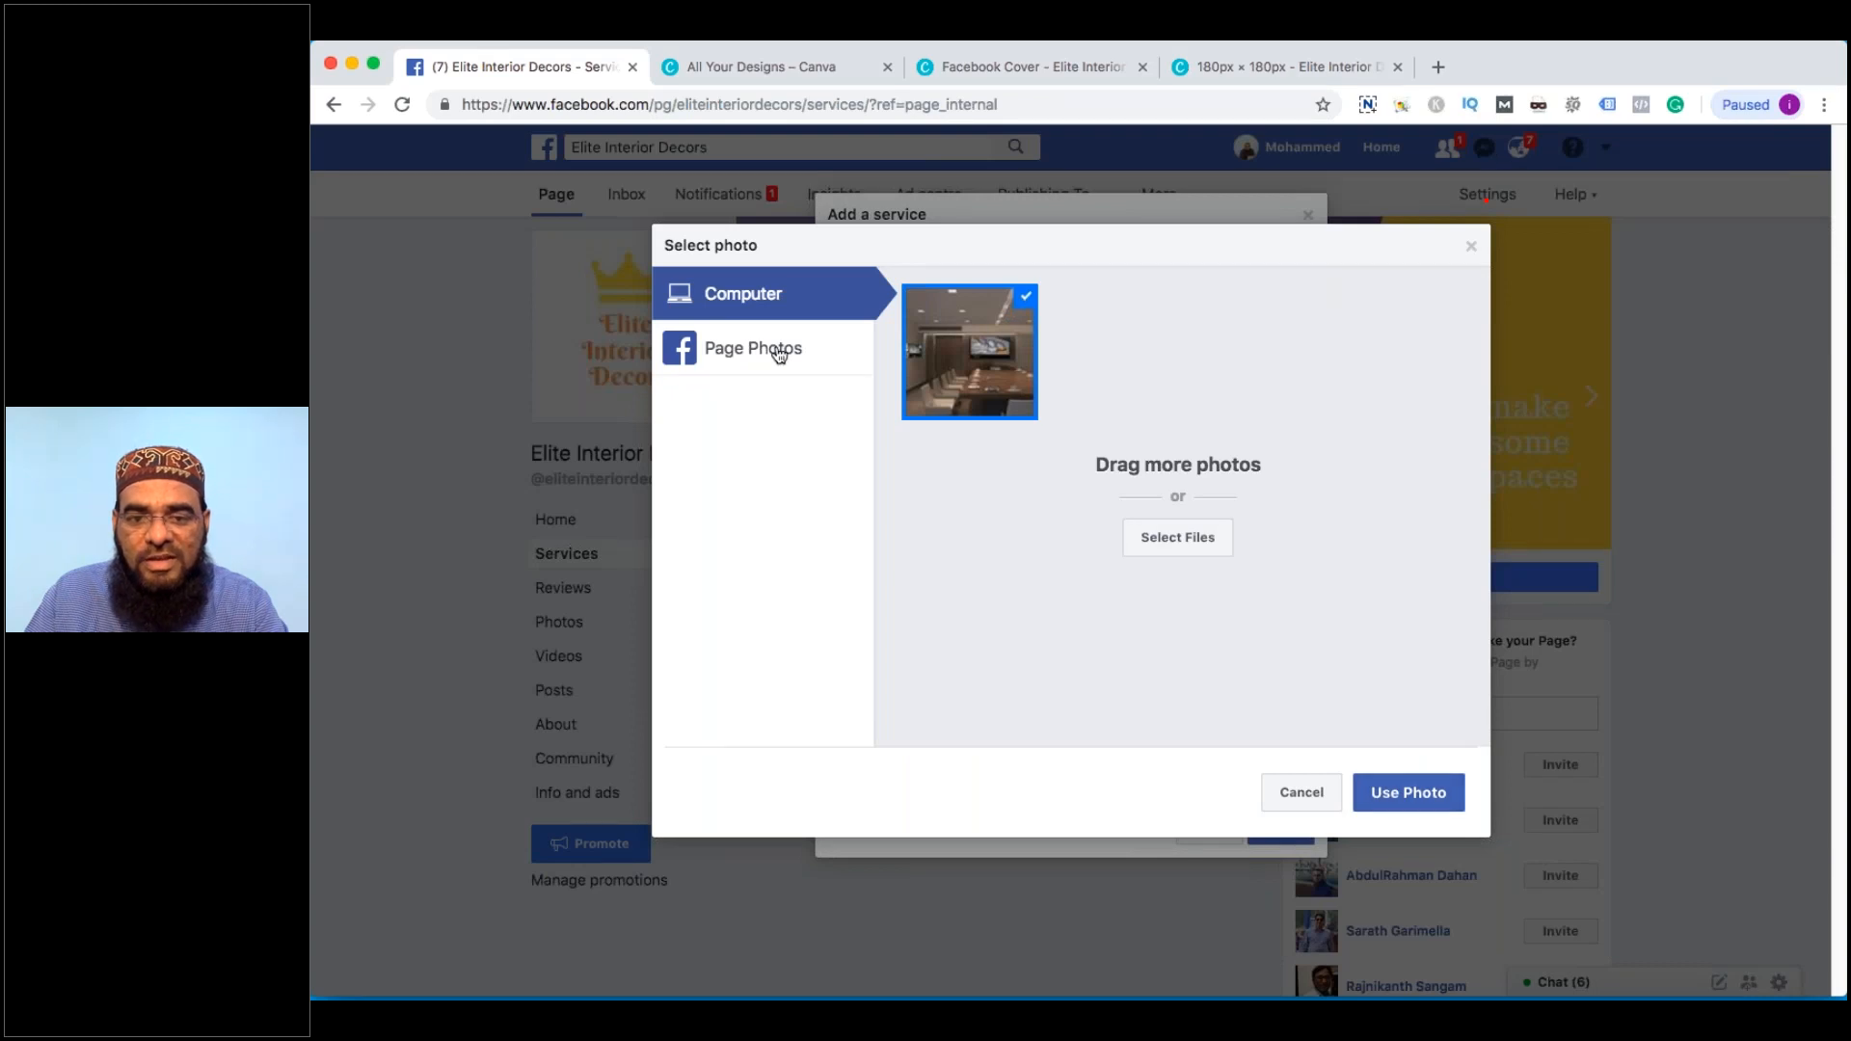
left_click(1178, 537)
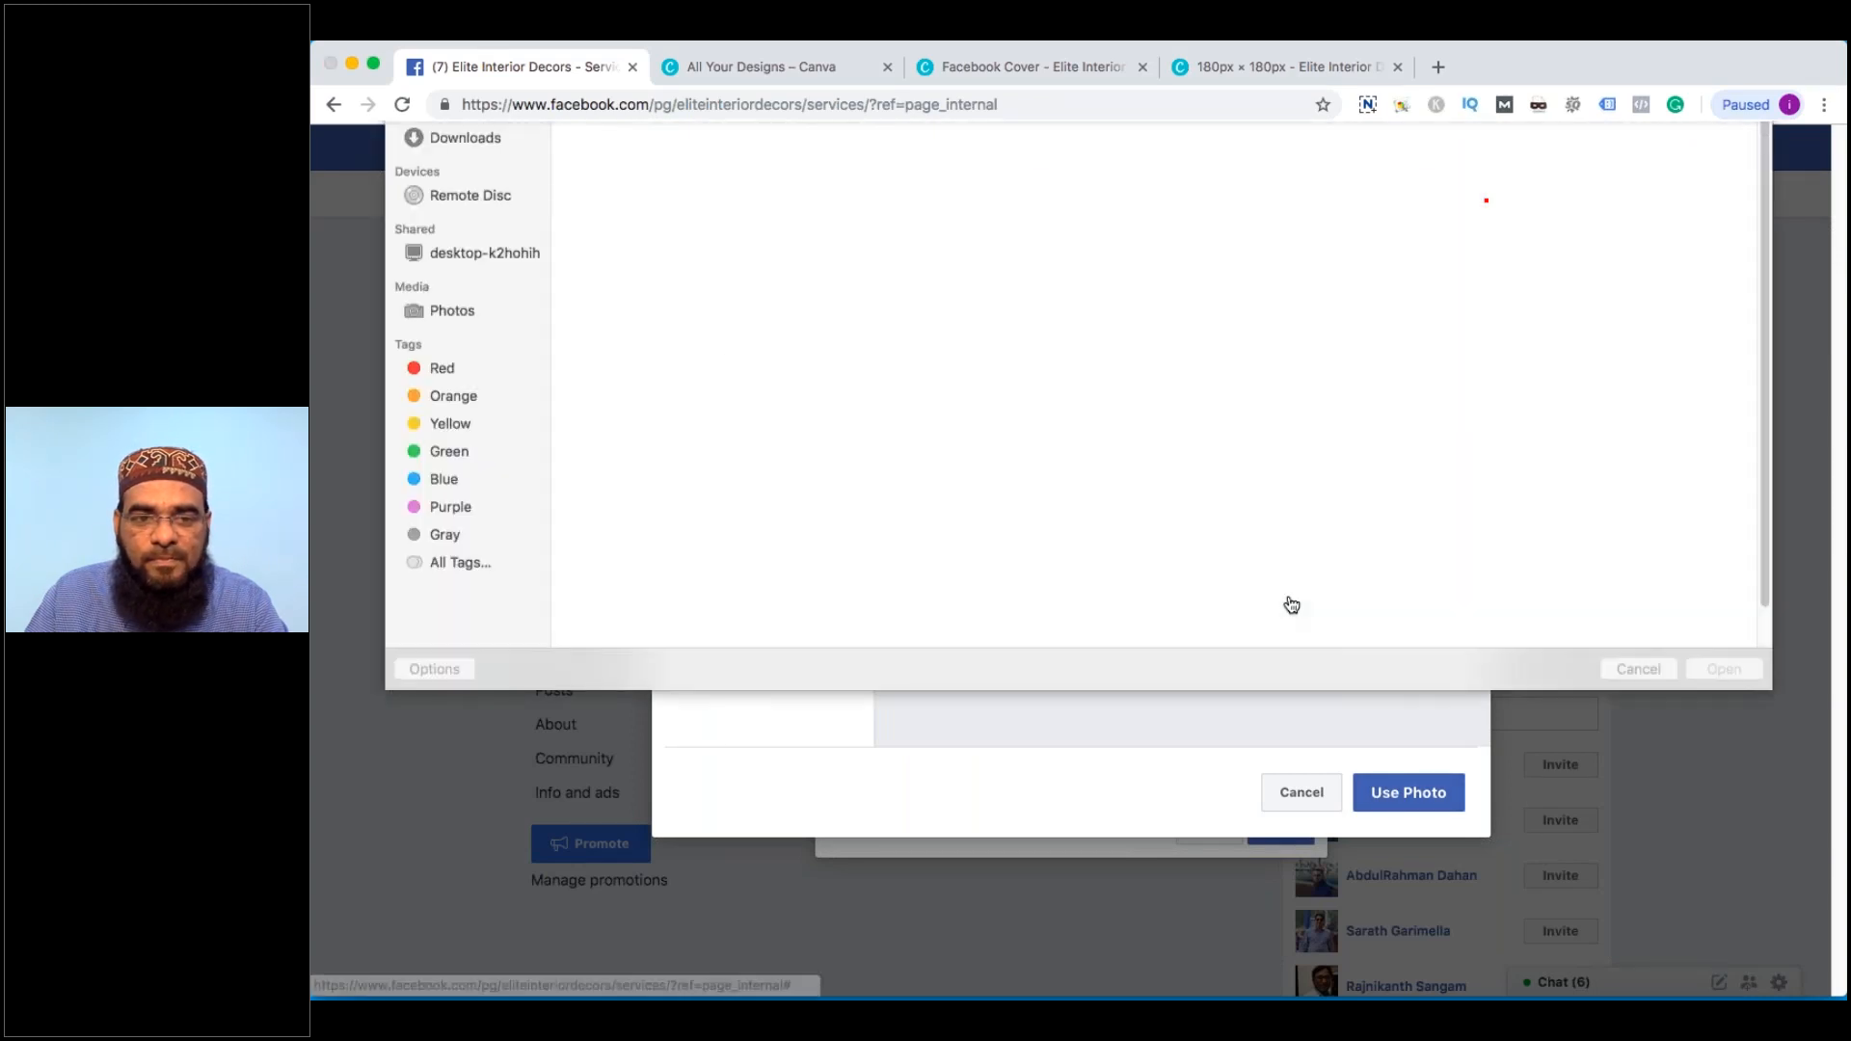
left_click(1096, 331)
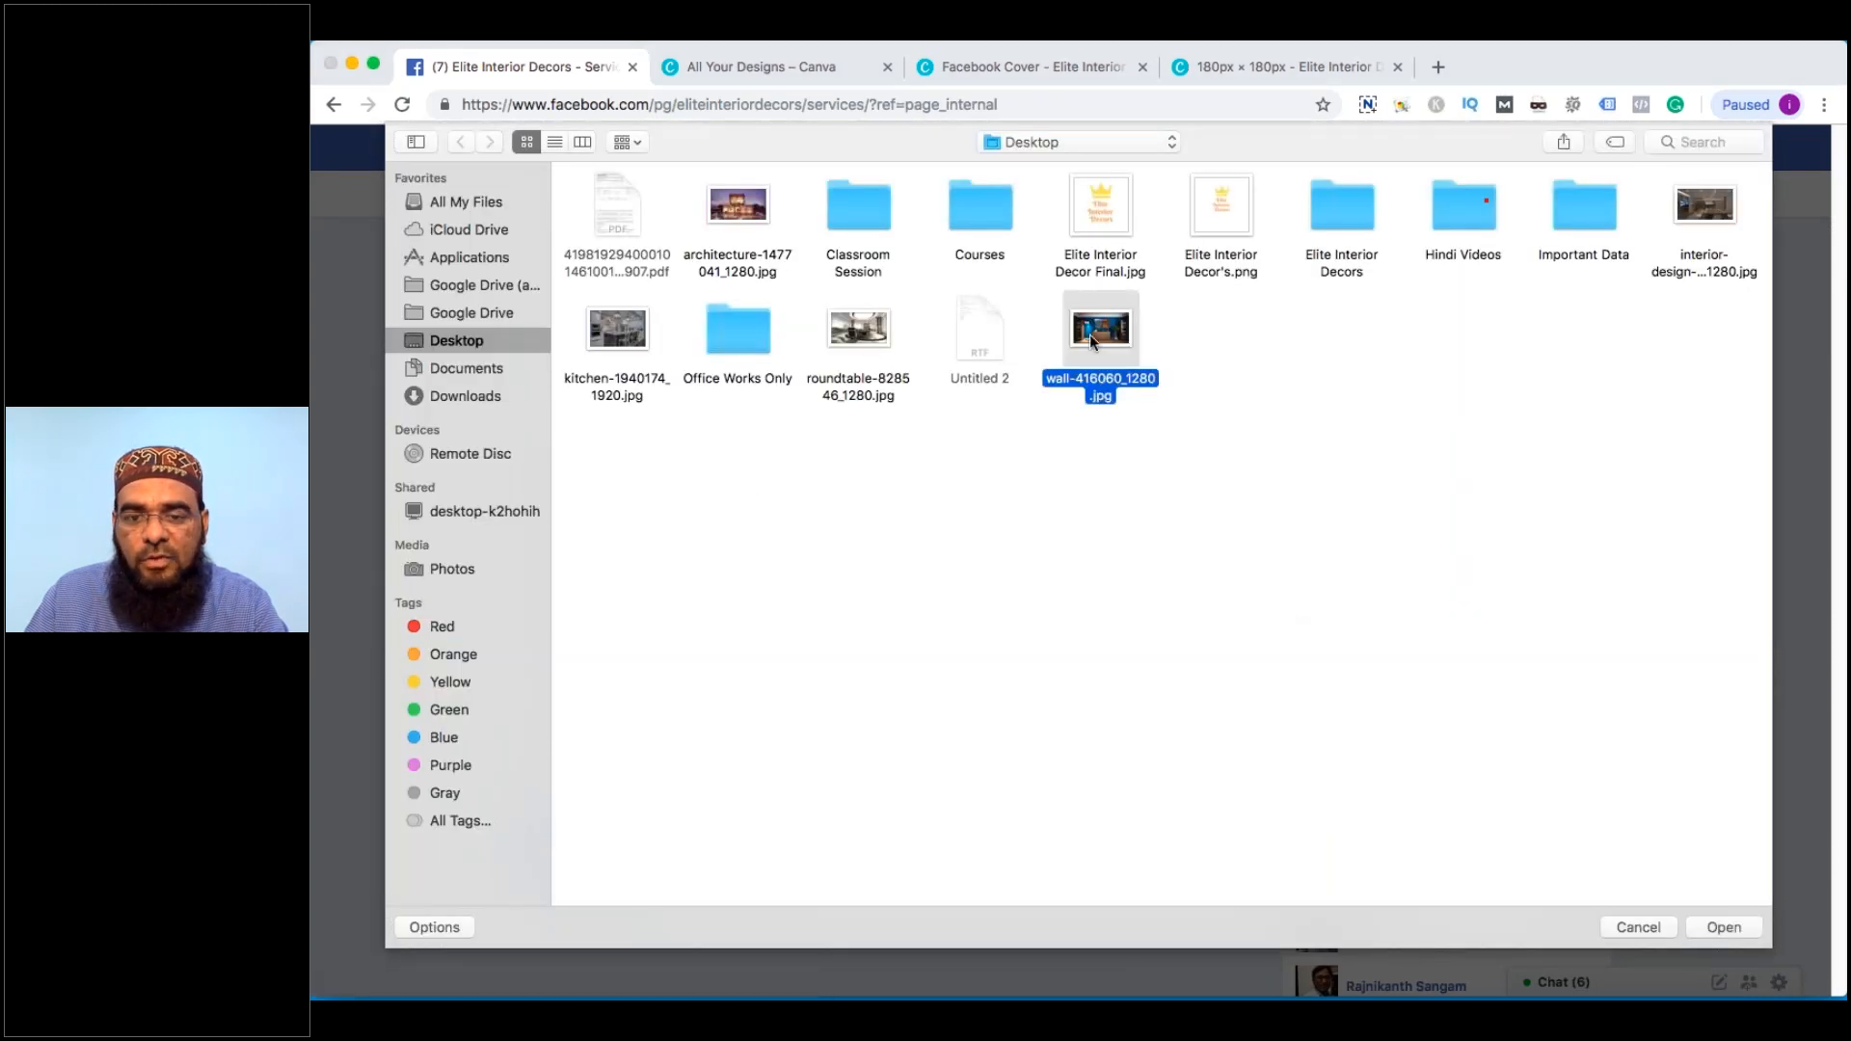
double_click(1089, 334)
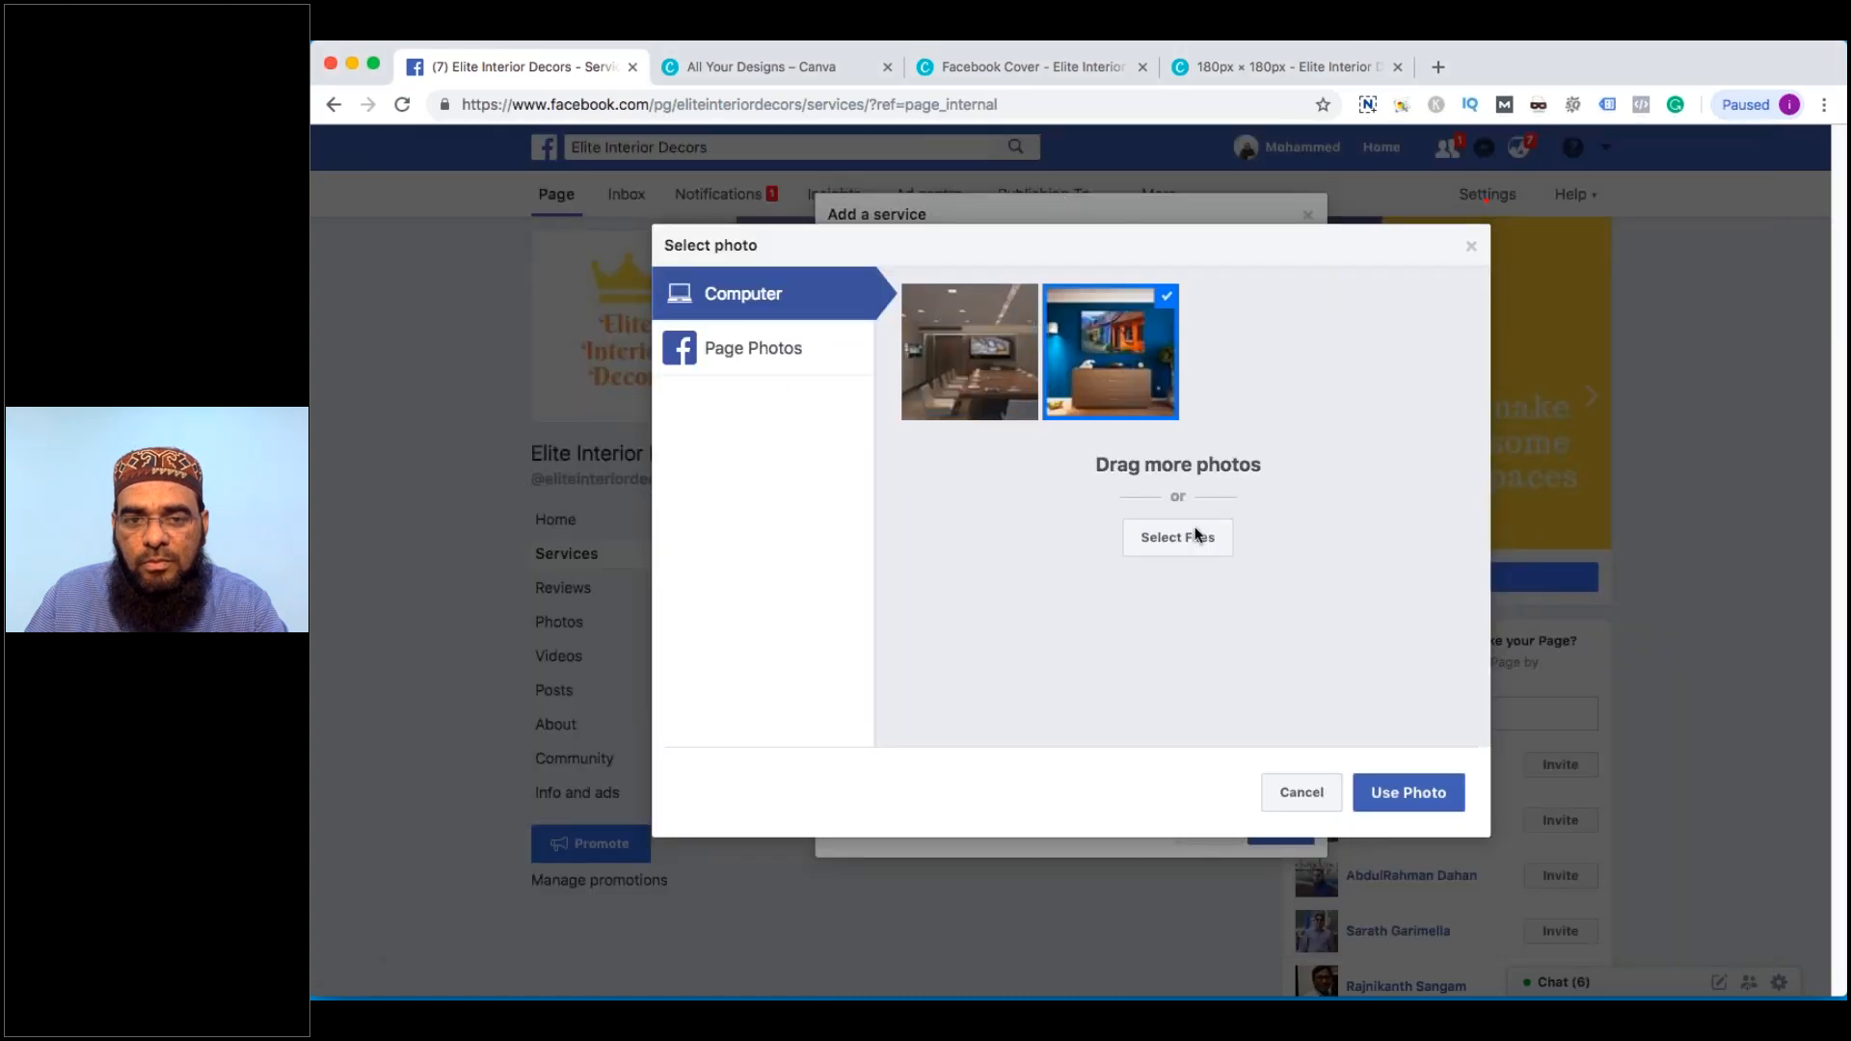
left_click(1410, 790)
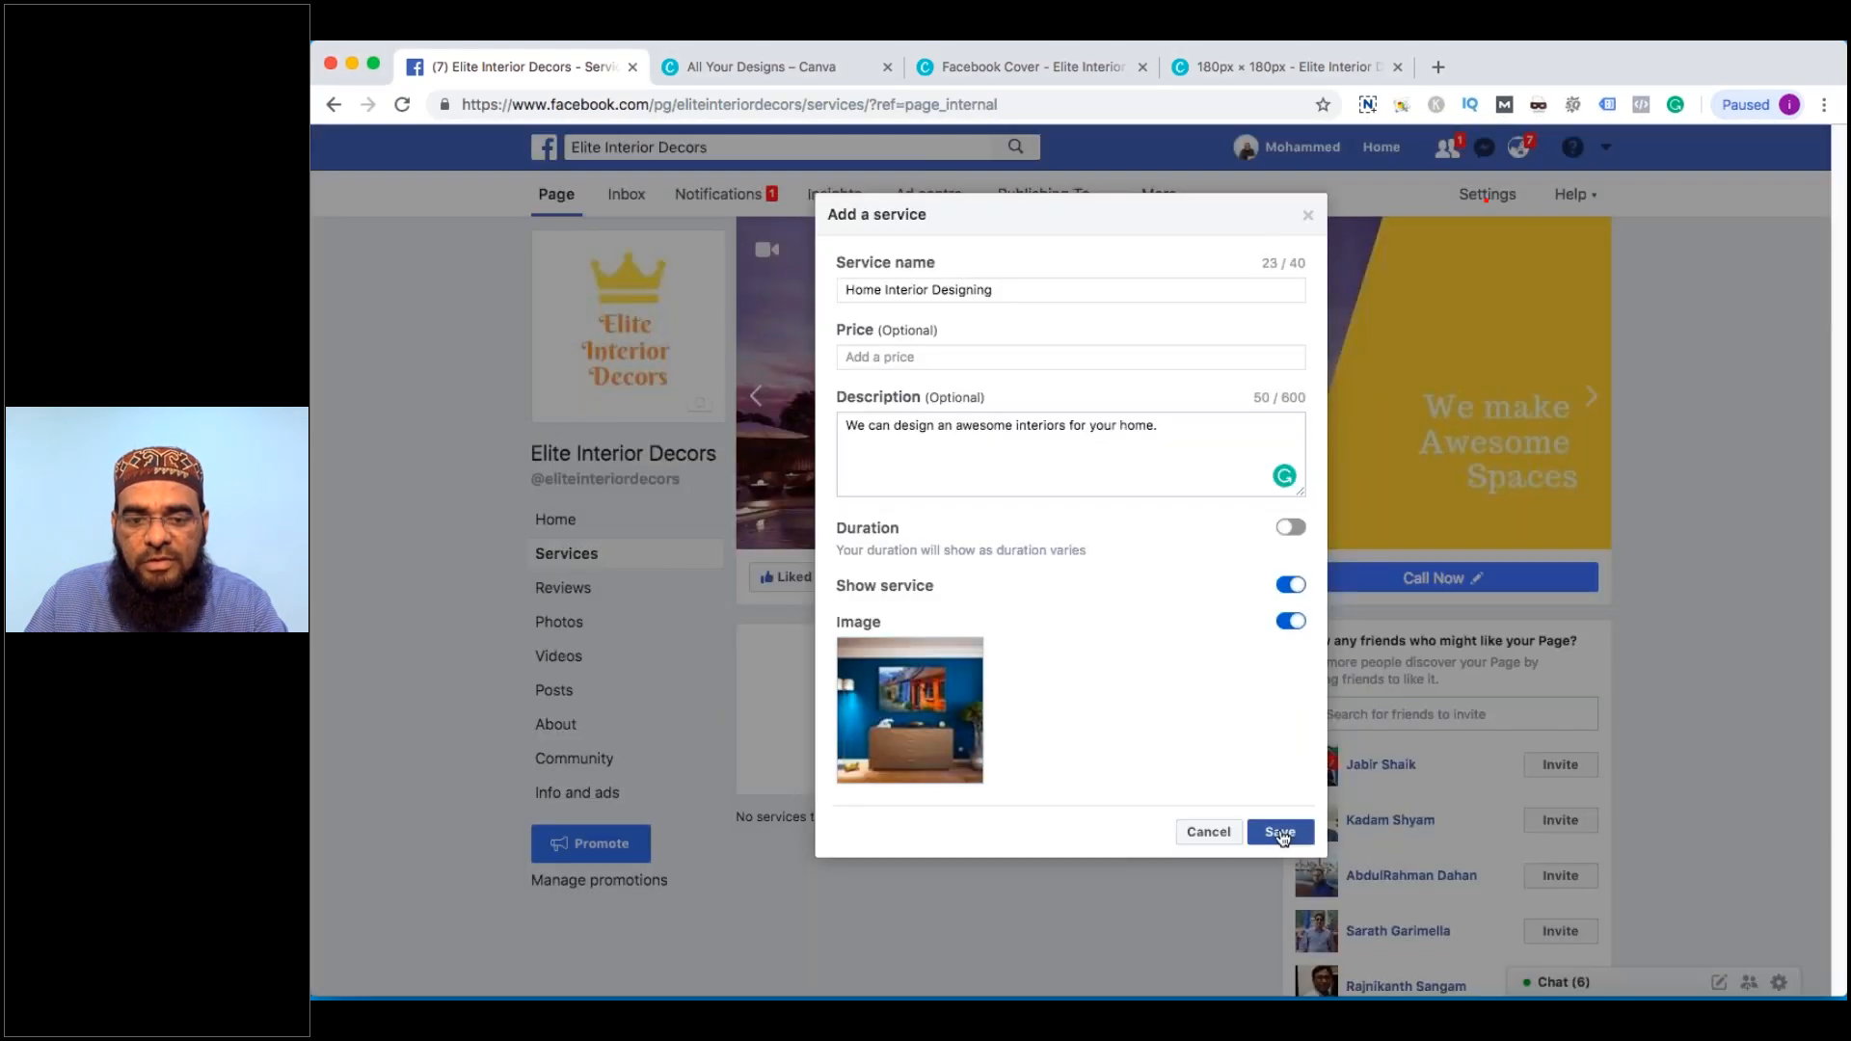
left_click(1283, 830)
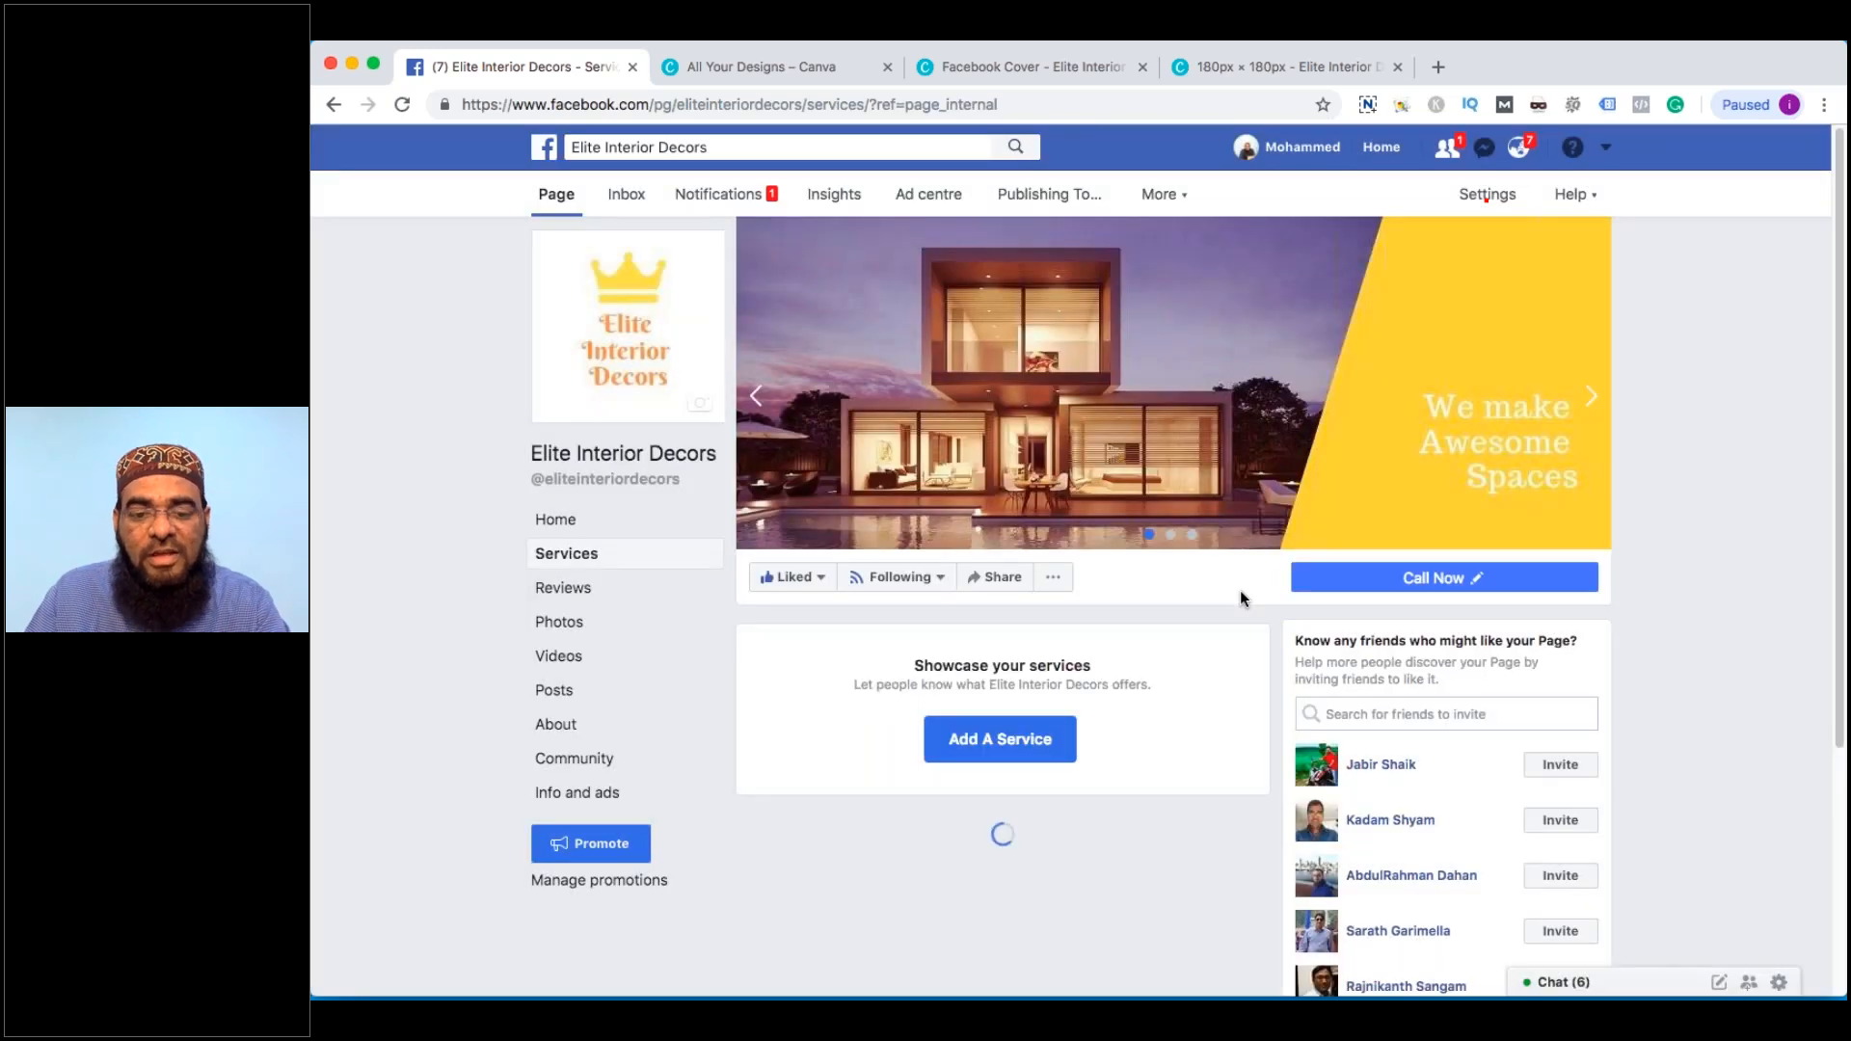
Return to the Elite Interior Decors Home view and find the new Home Interior Designing service card
scroll(1242, 599, "down", 1)
scroll(1022, 591, "down", 3)
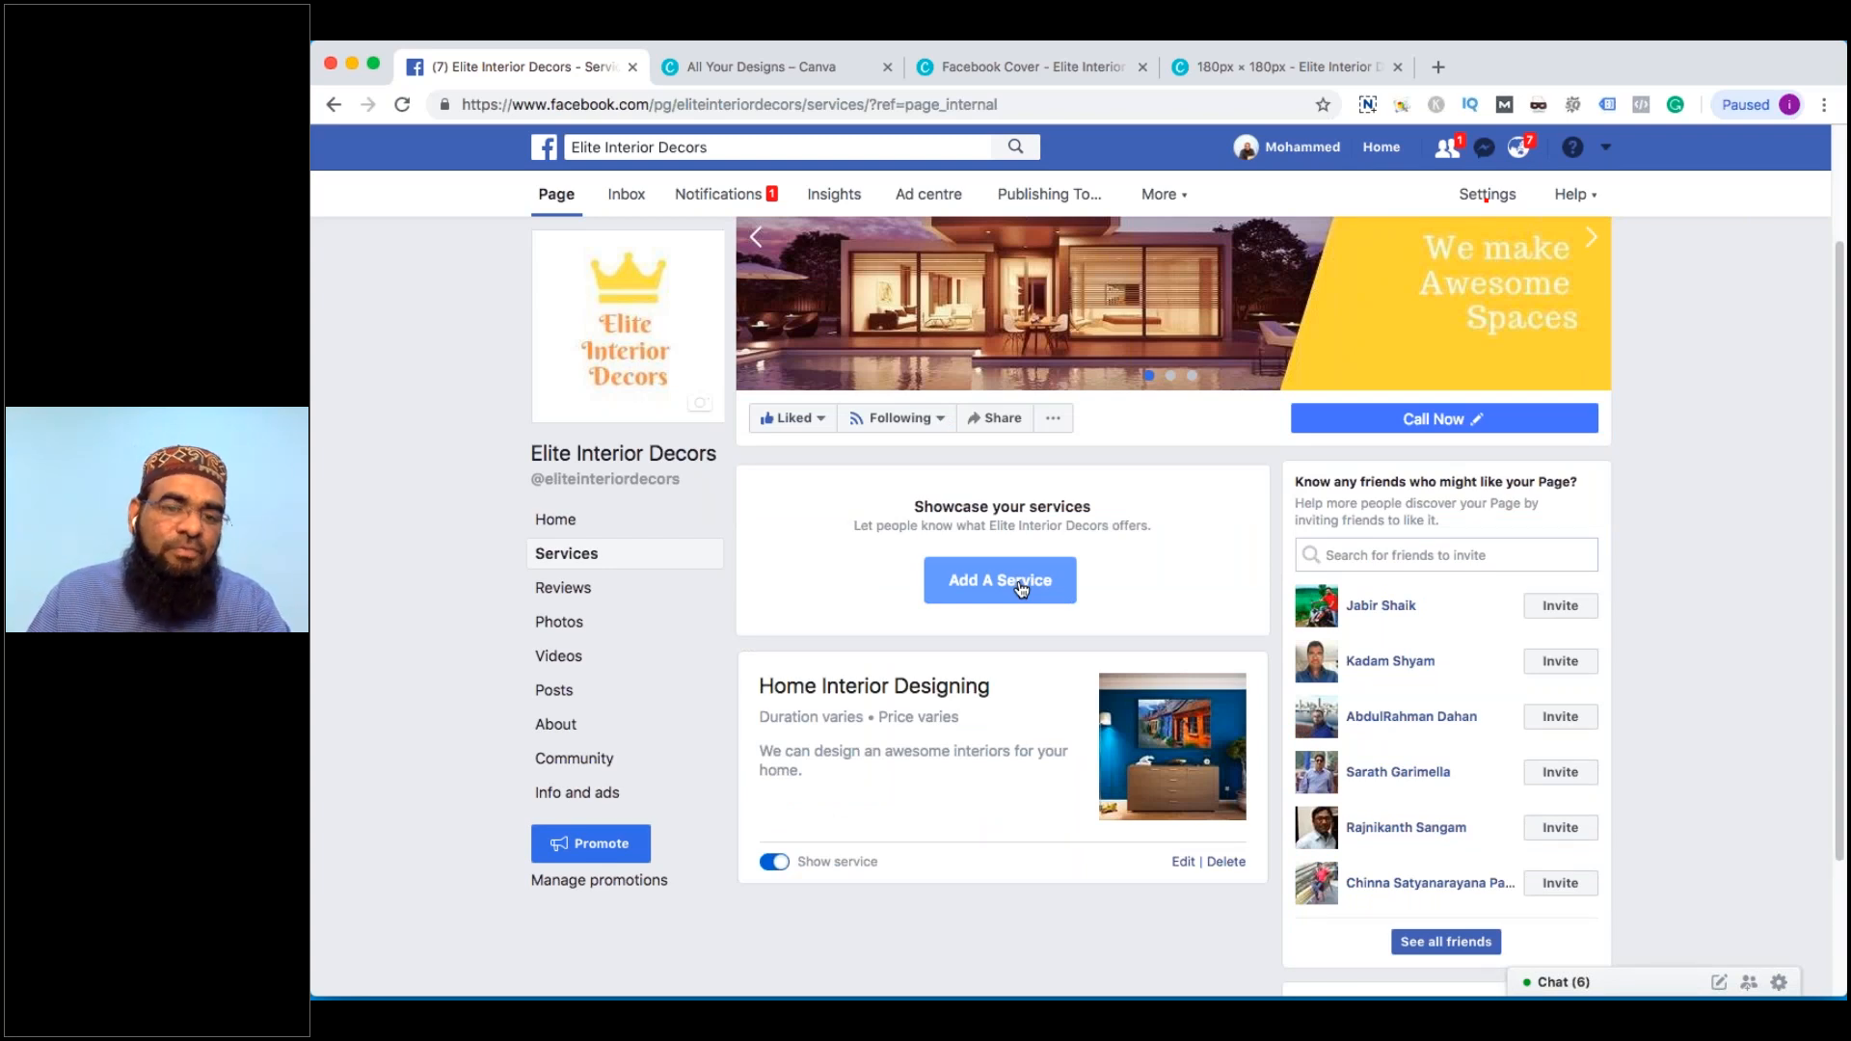
scroll(1022, 590, "up", 1)
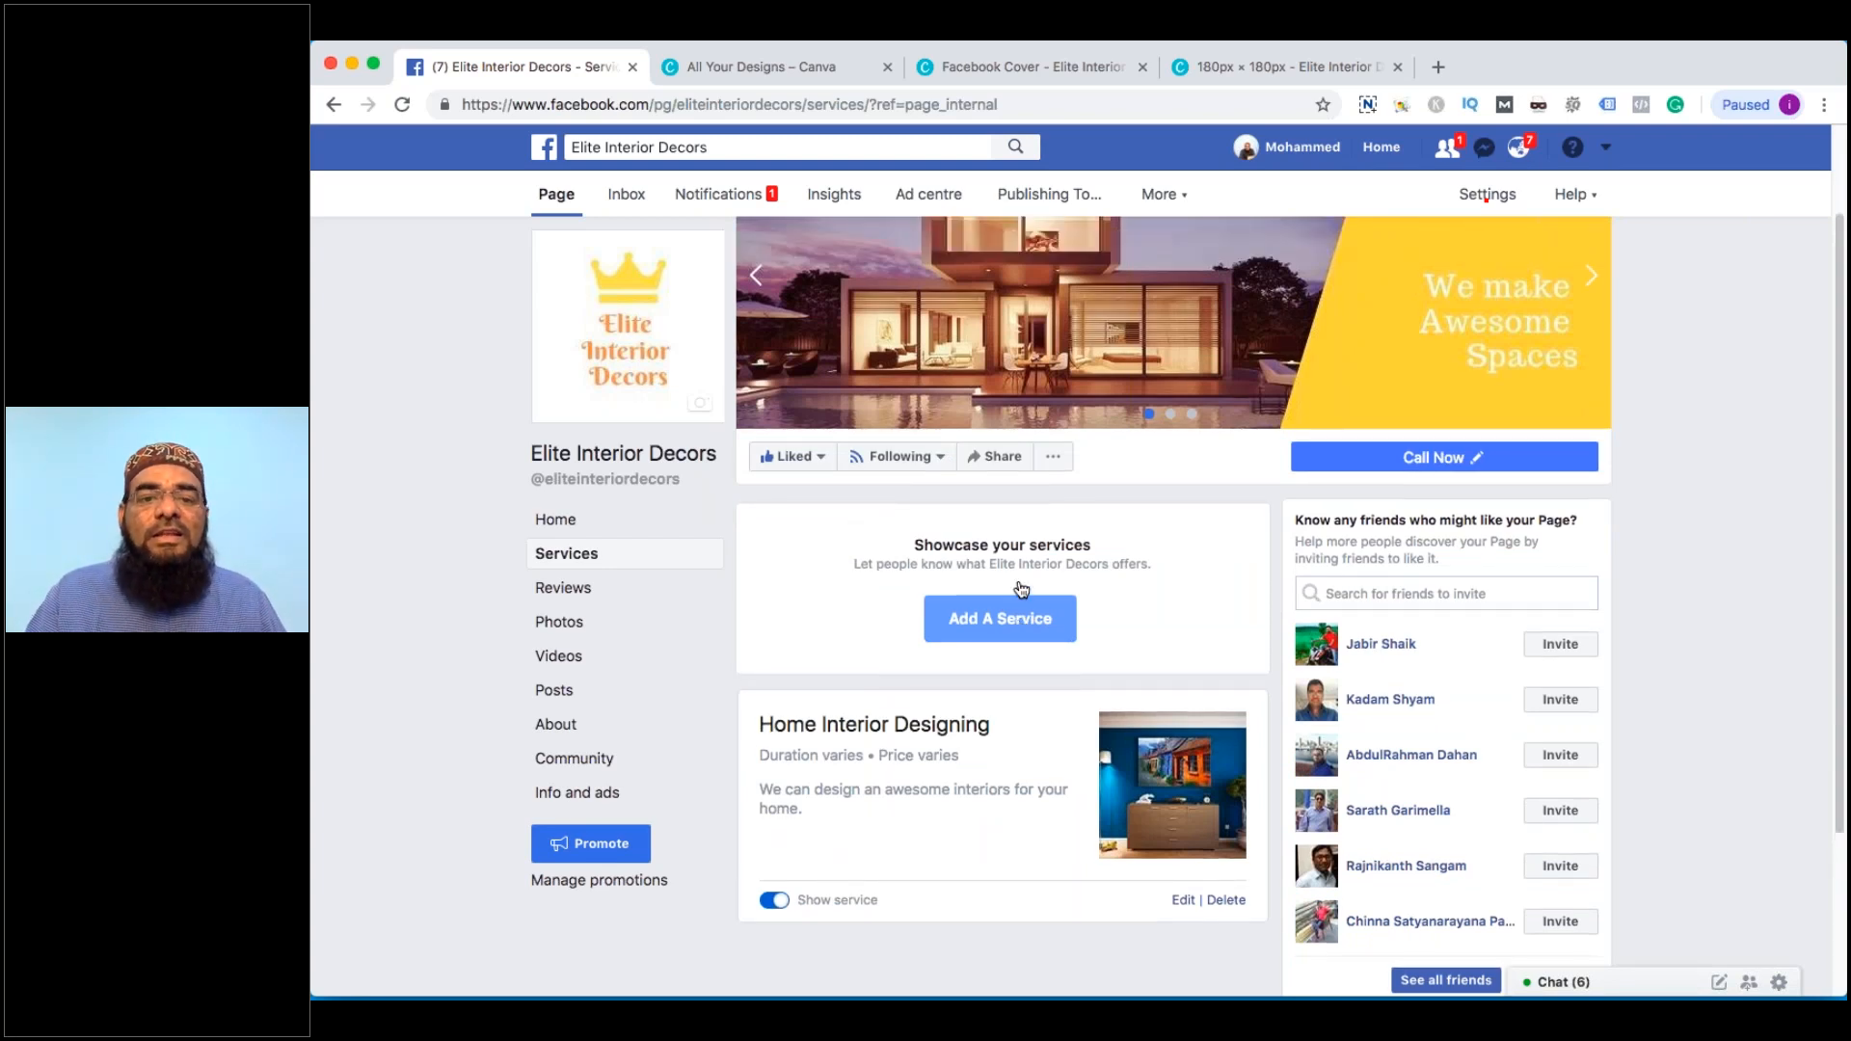
left_click(623, 453)
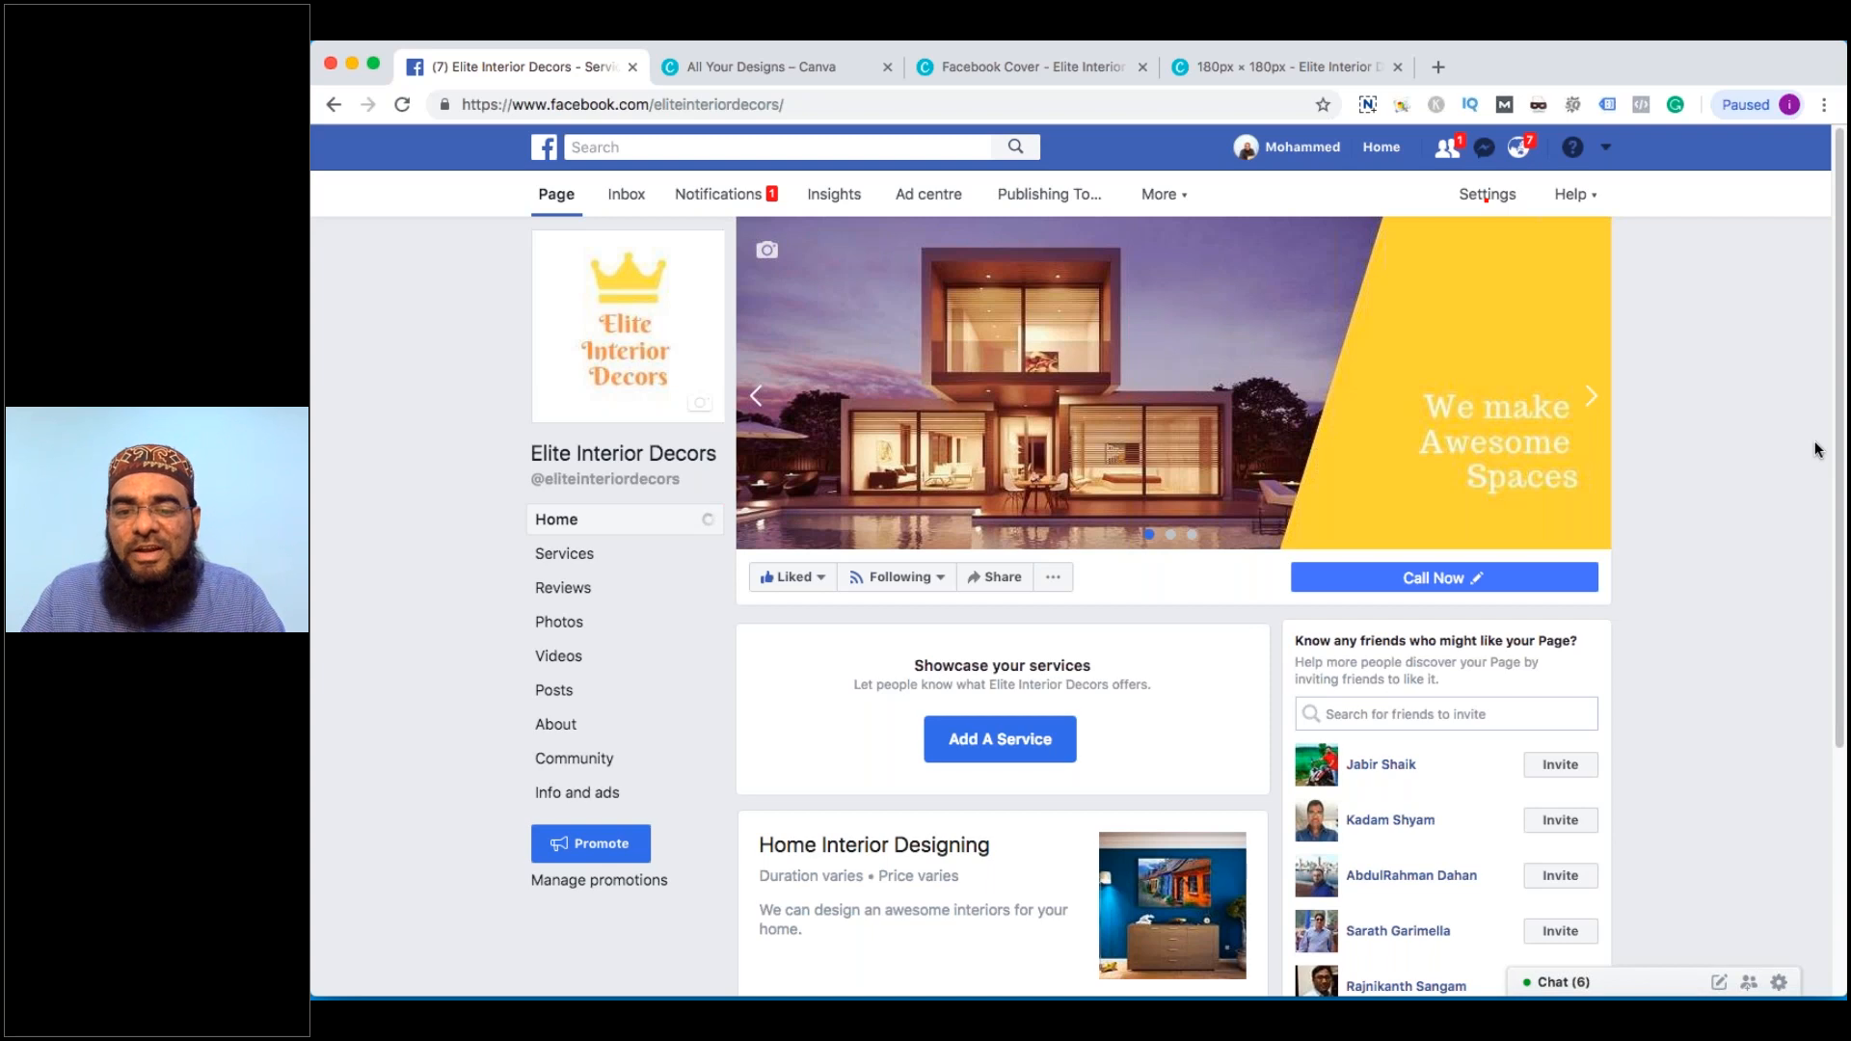
scroll(1818, 449, "down", 1)
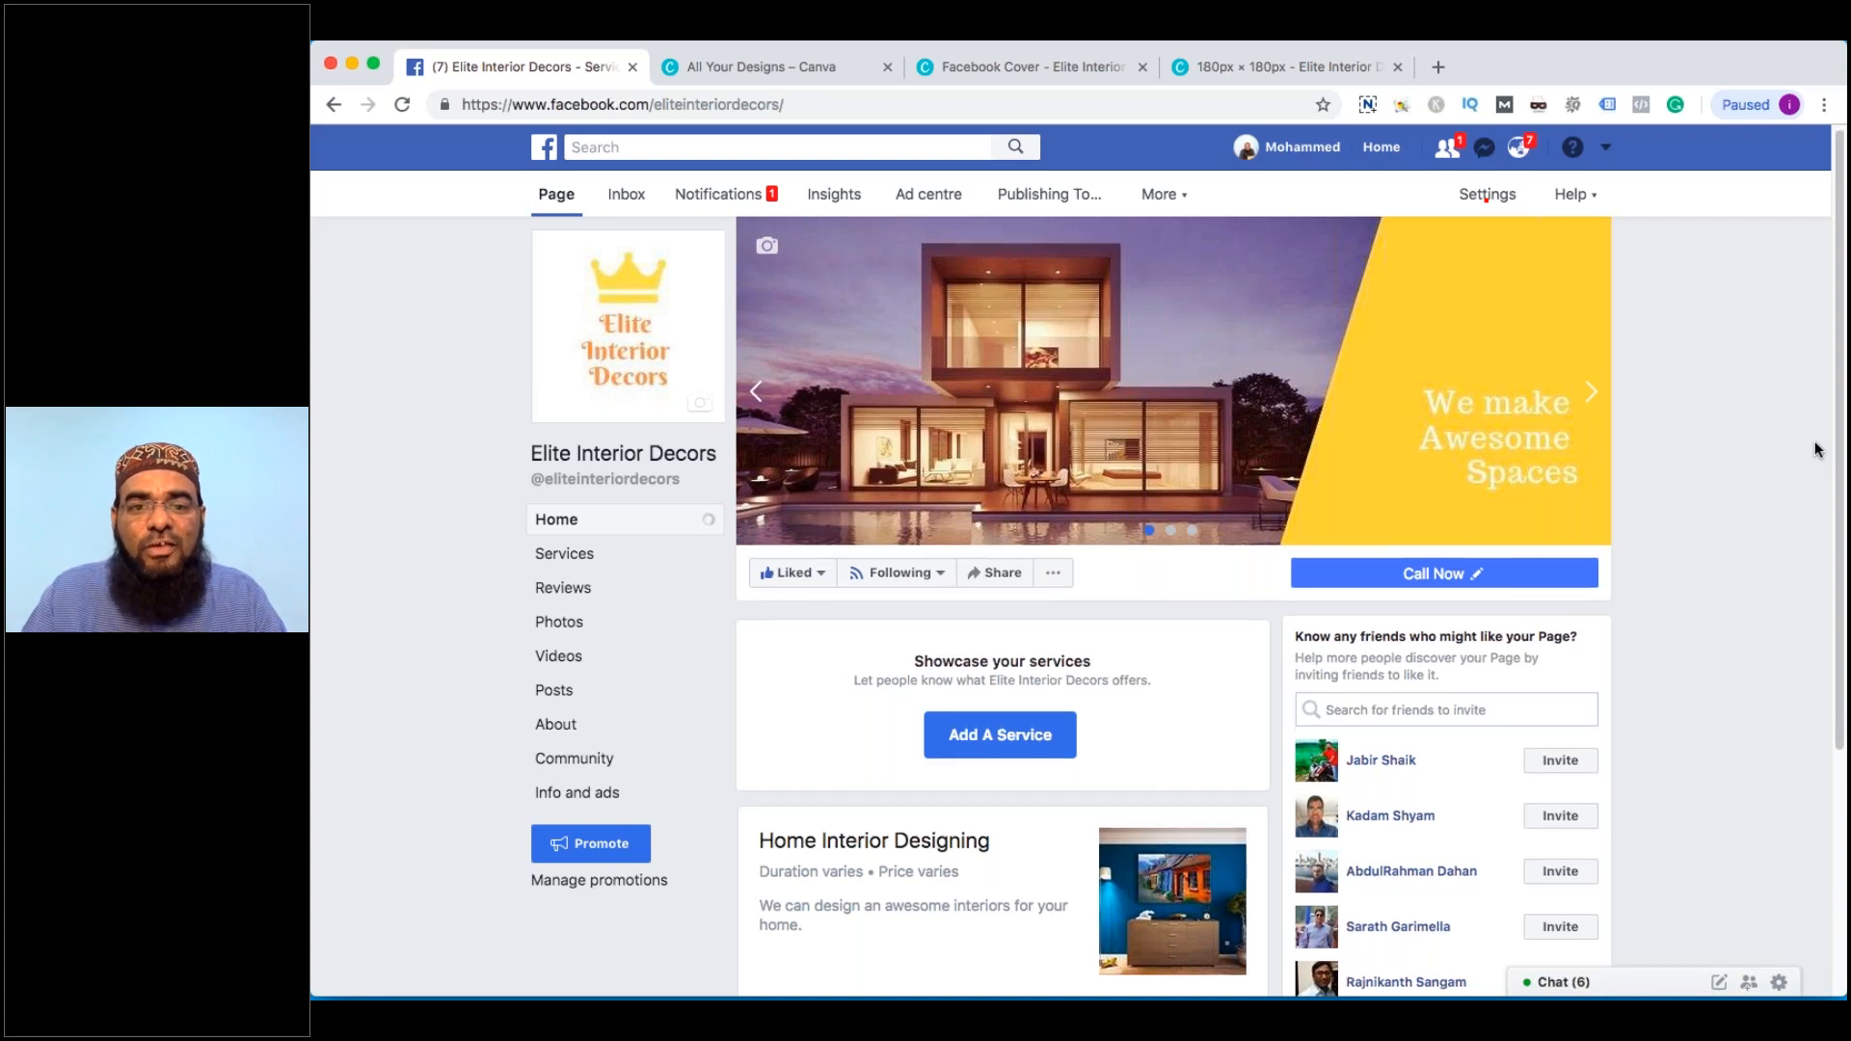
scroll(1562, 611, "down", 3)
scroll(1456, 675, "up", 3)
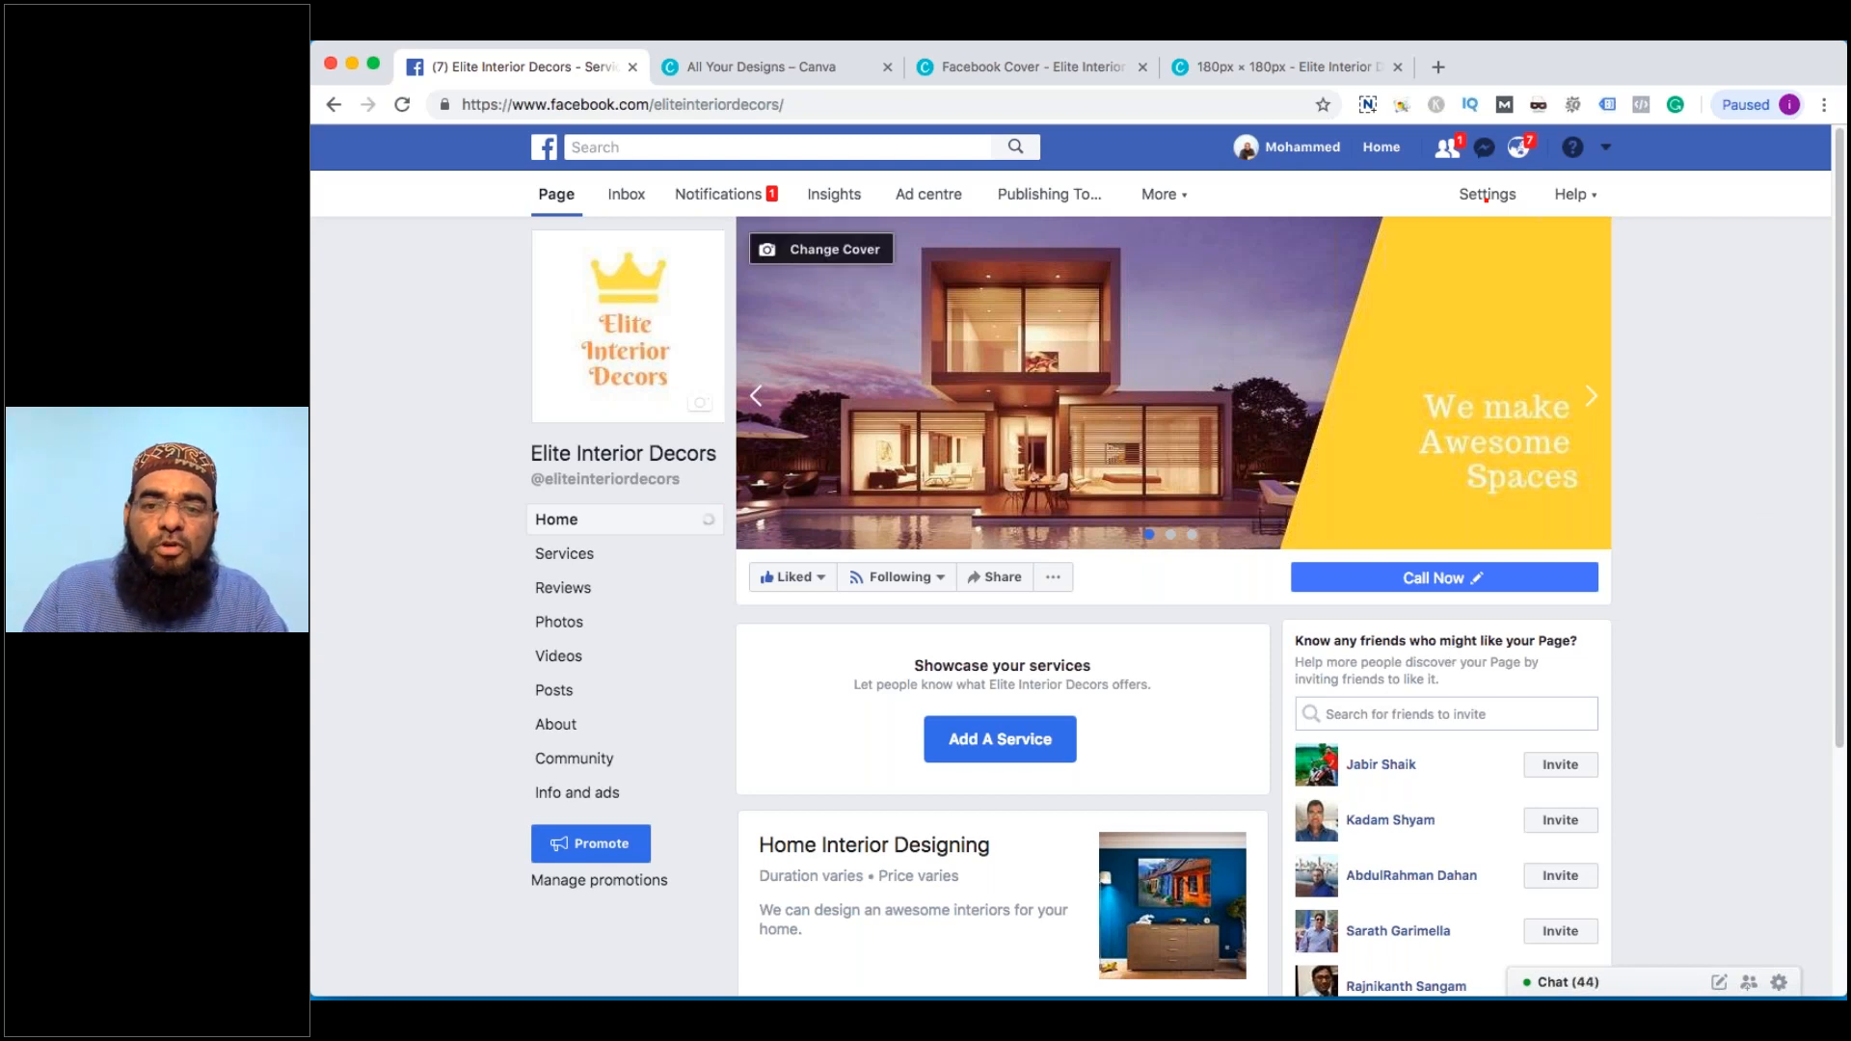
Advance the cover slideshow forward two images, then step back one
left_click(1592, 400)
left_click(1593, 406)
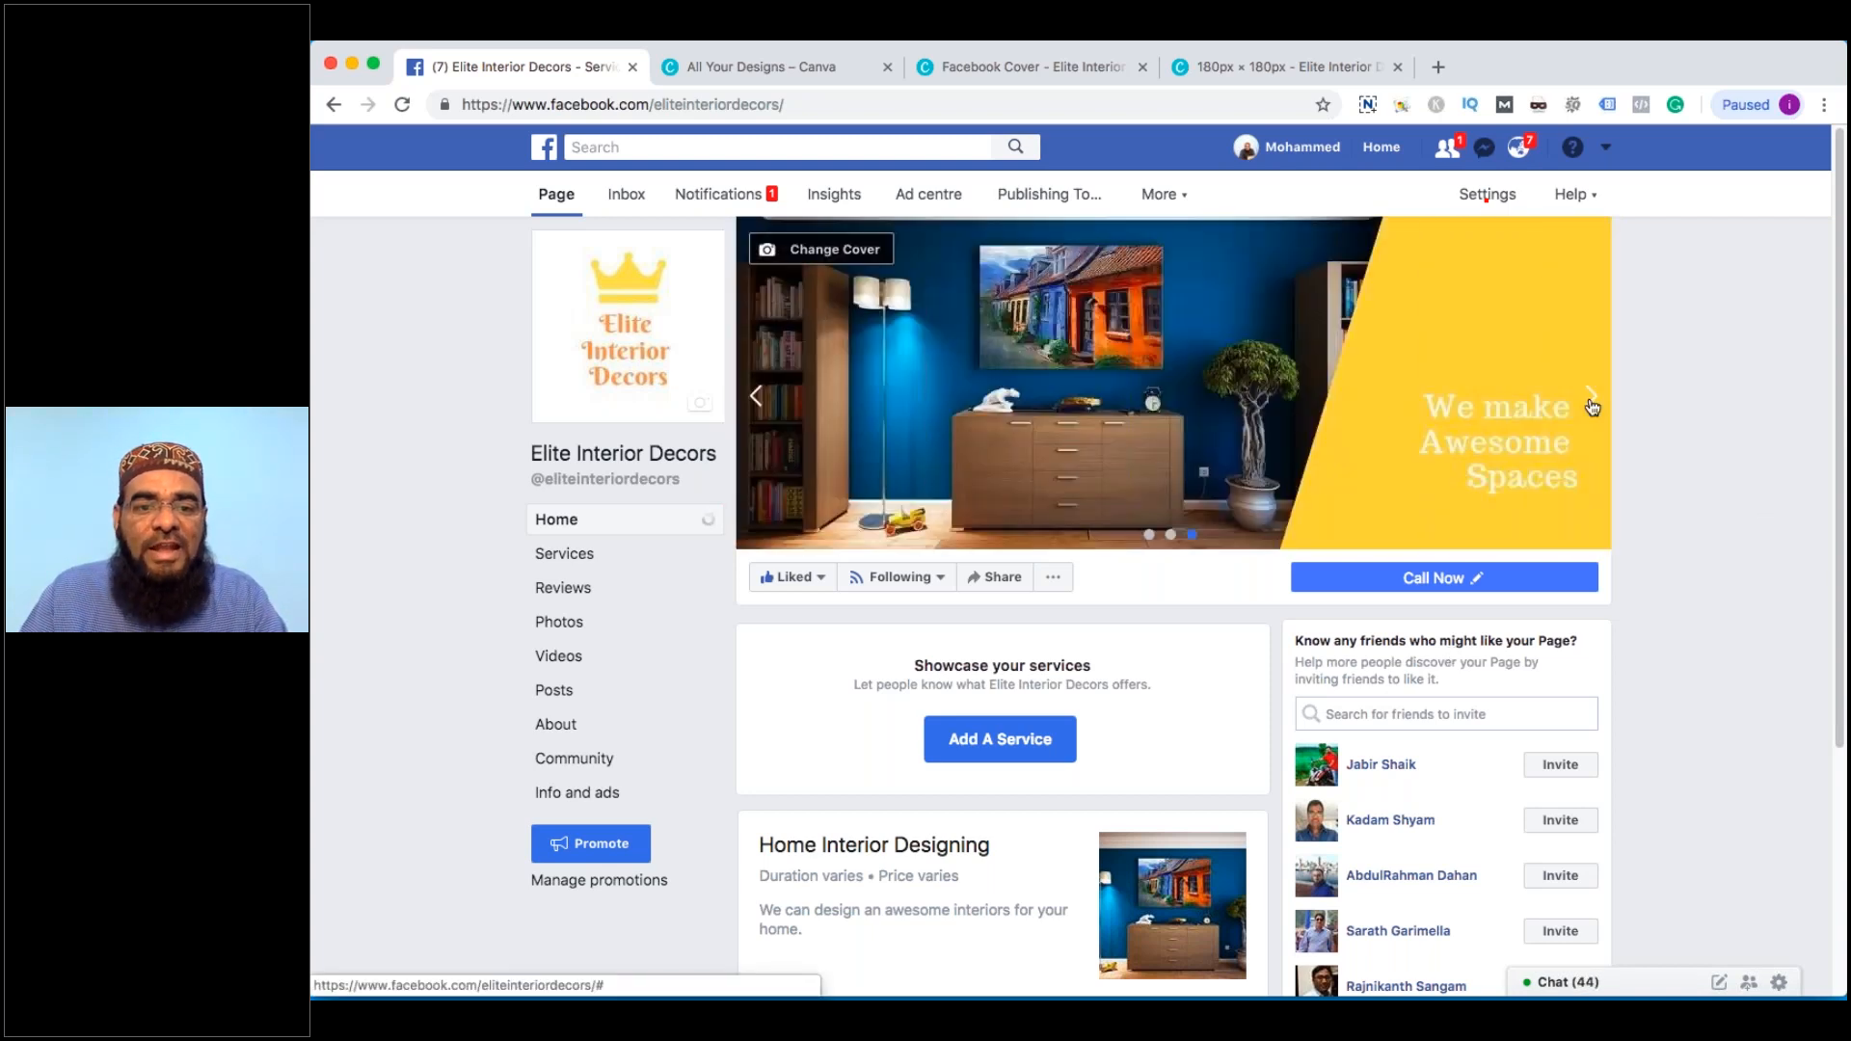
left_click(758, 396)
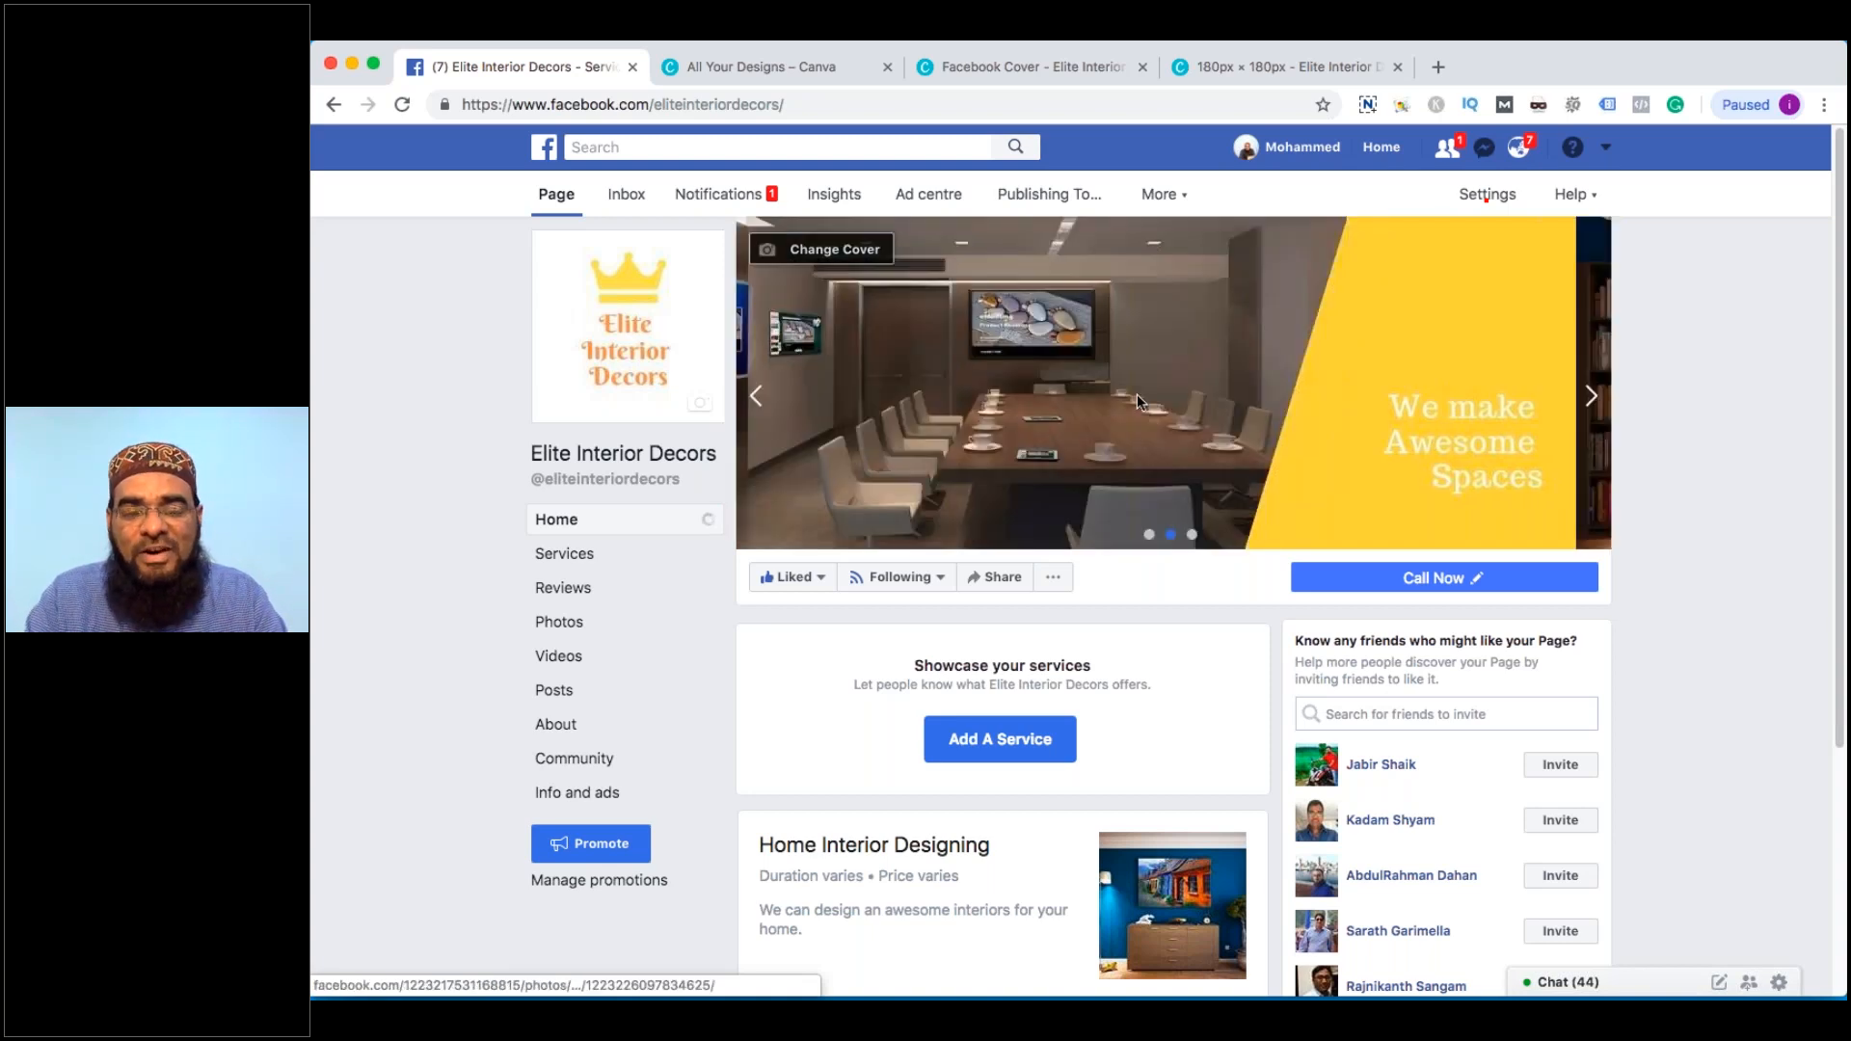